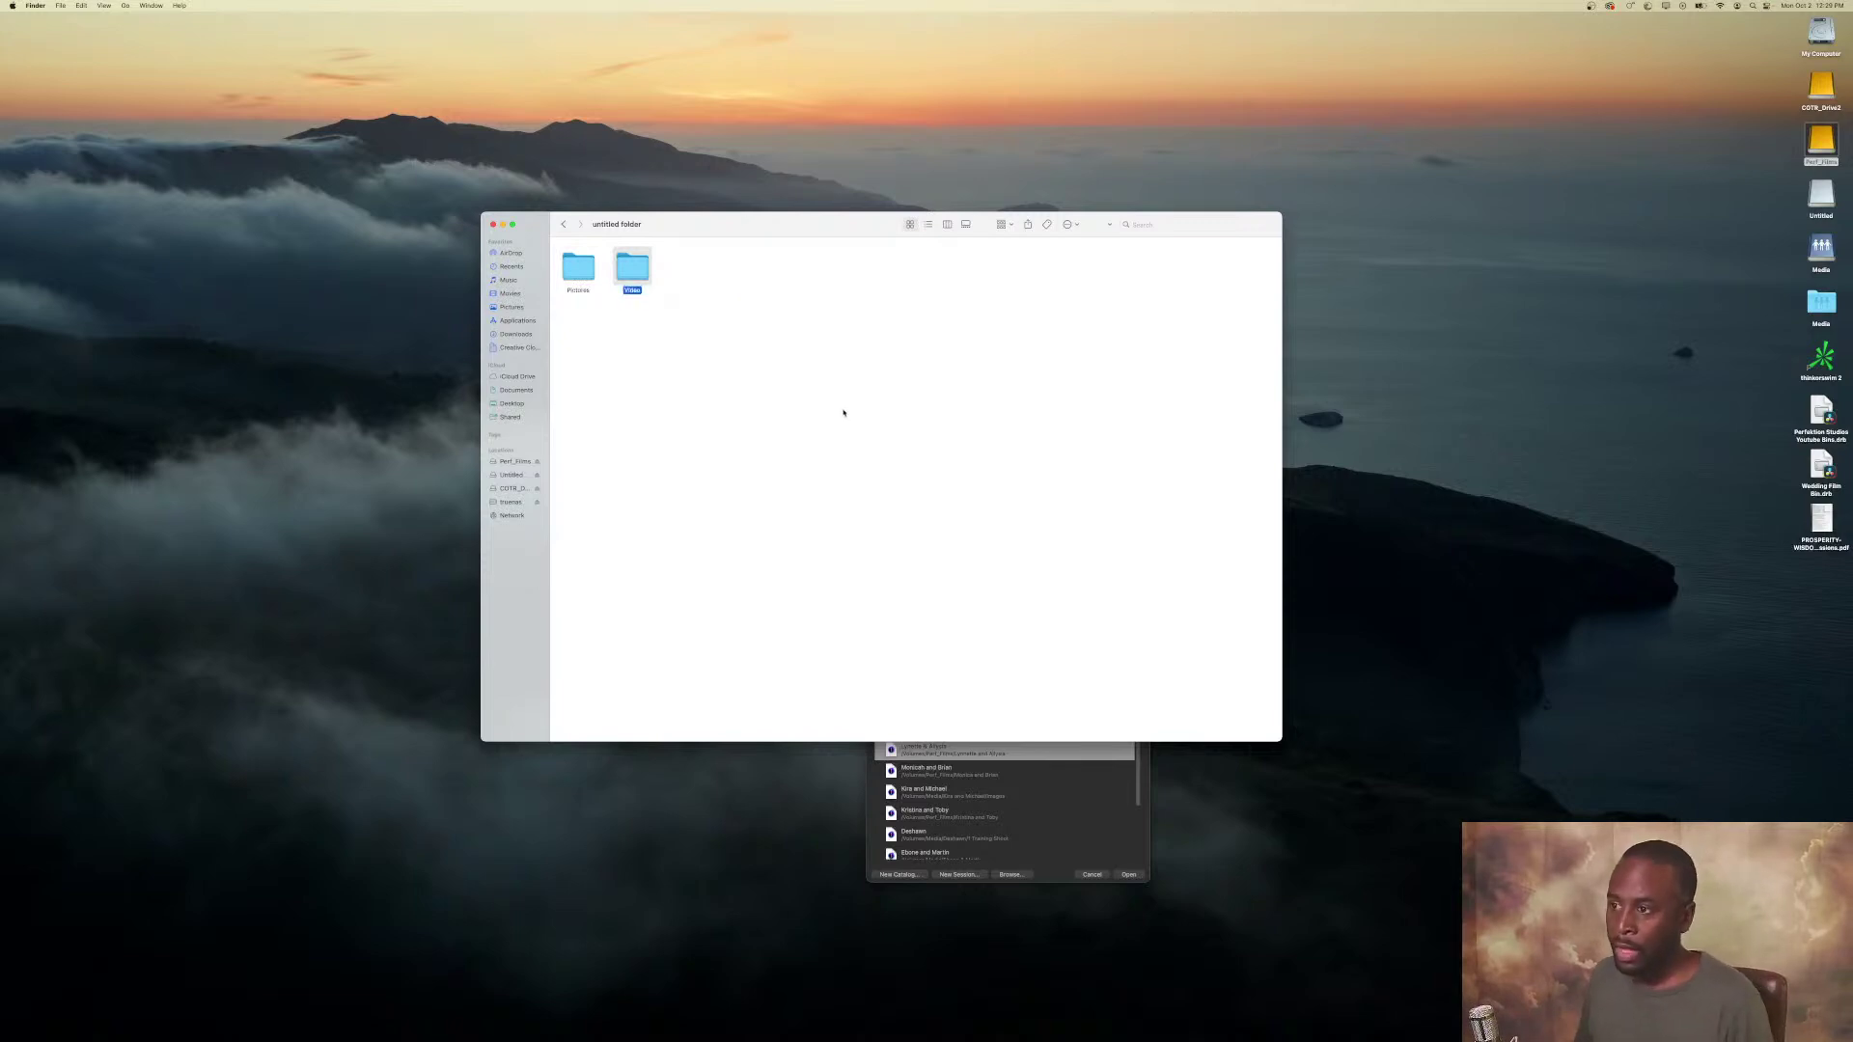
Create a folder named January inside the Pictures folder.
click(620, 352)
double_click(578, 266)
right_click(632, 307)
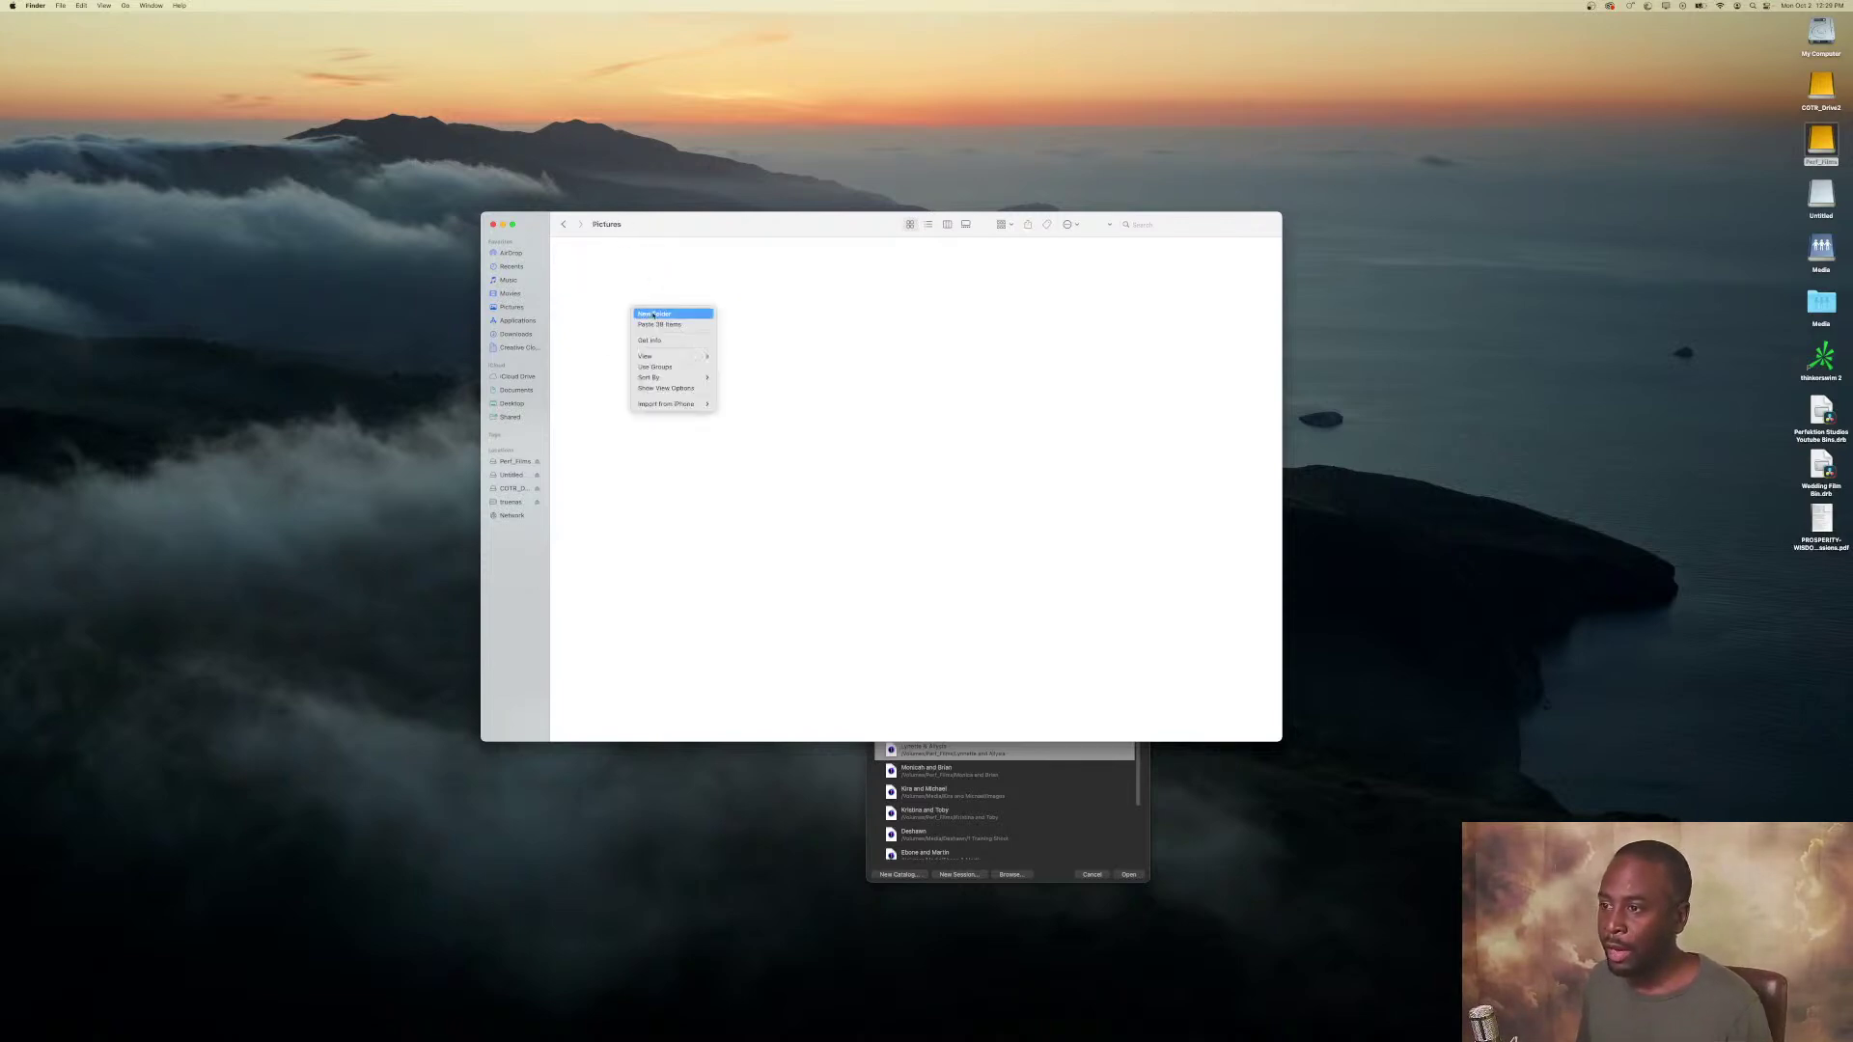
click(666, 311)
text(Fans)
key(BackSpace)
key(BackSpace)
key(BackSpace)
key(BackSpace)
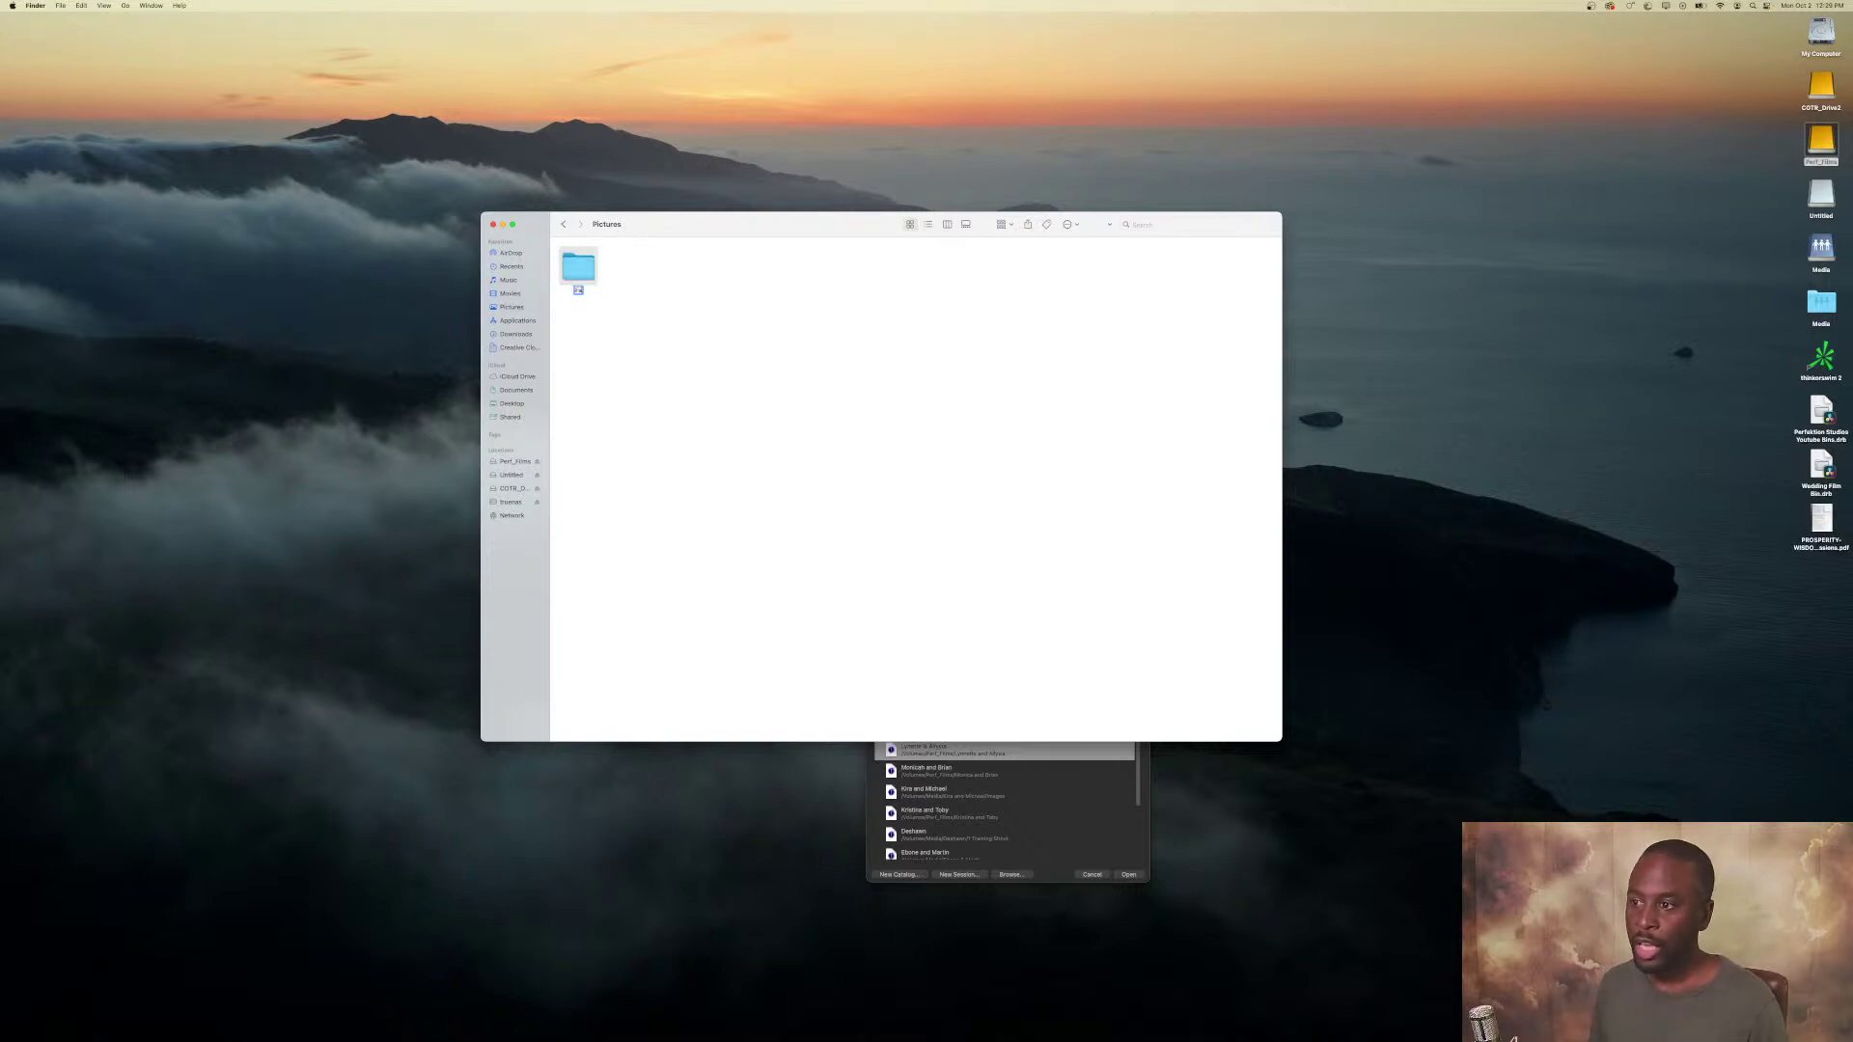
text(January)
key(Return)
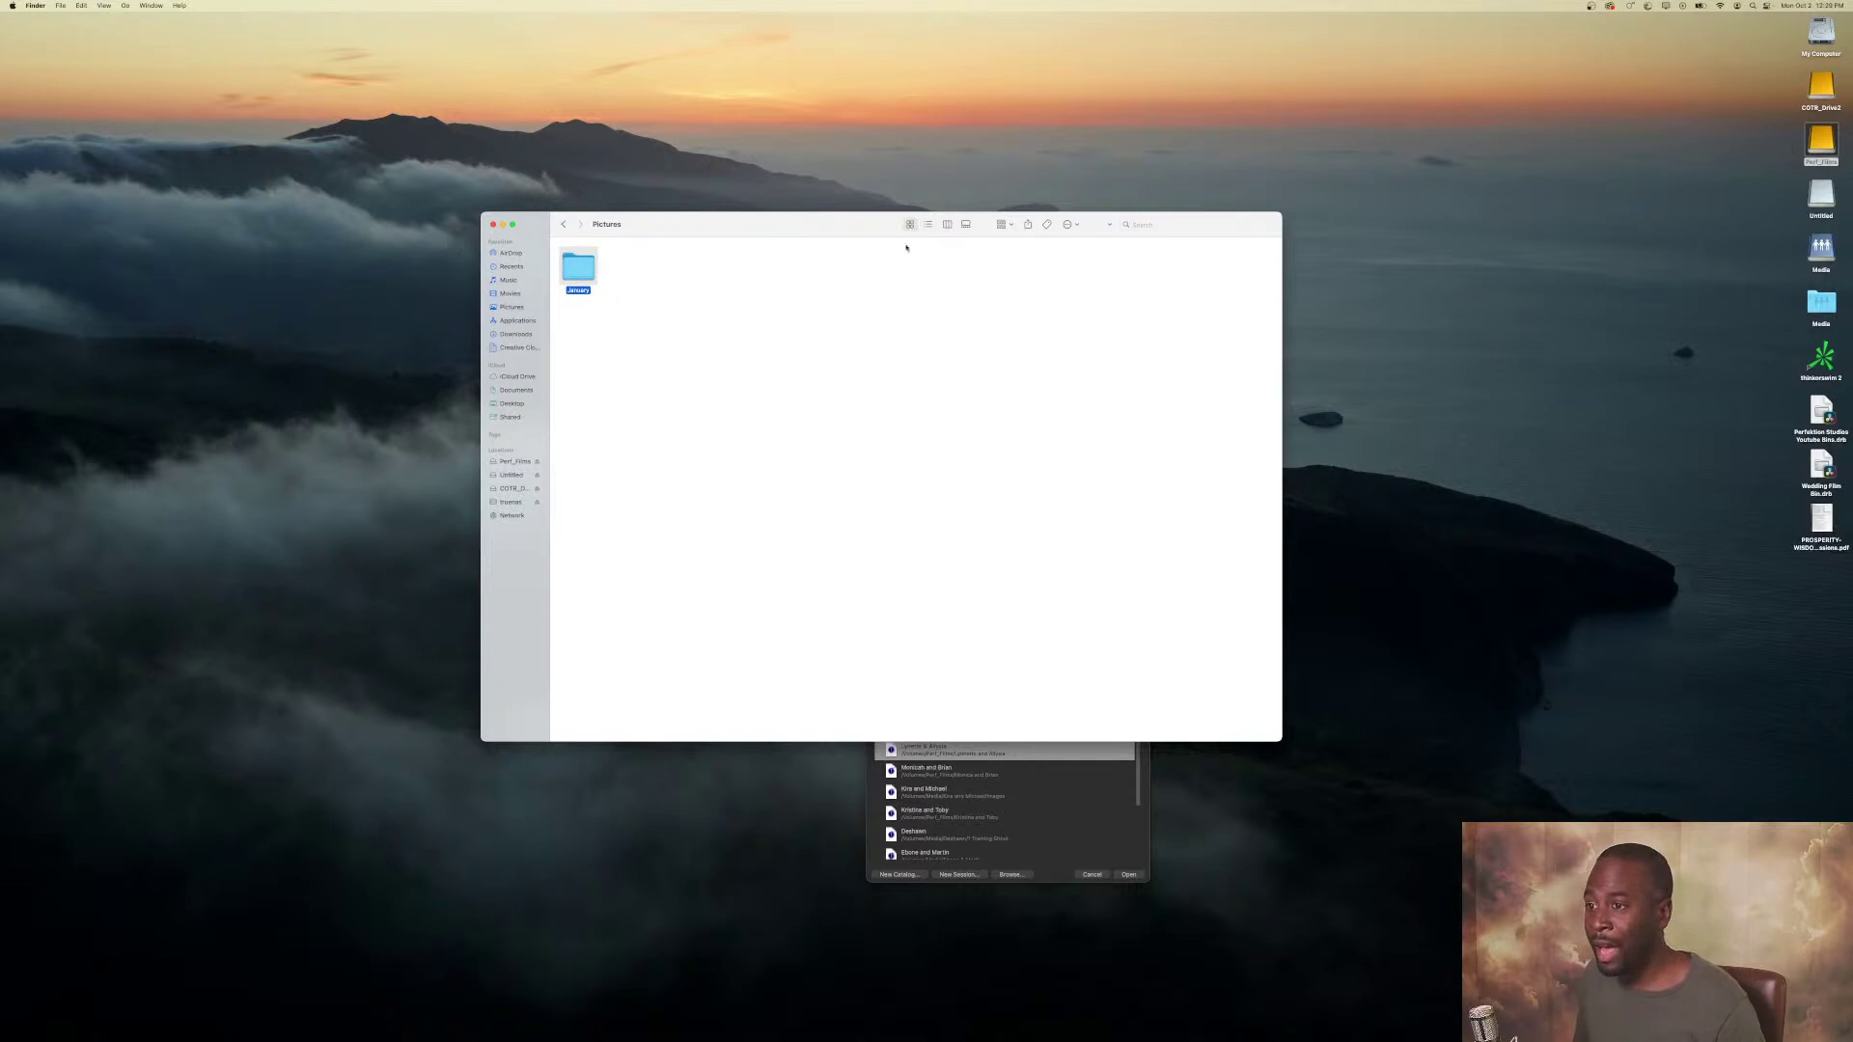
Enlarge the icon size of the Pictures folder in its view options.
right_click(800, 250)
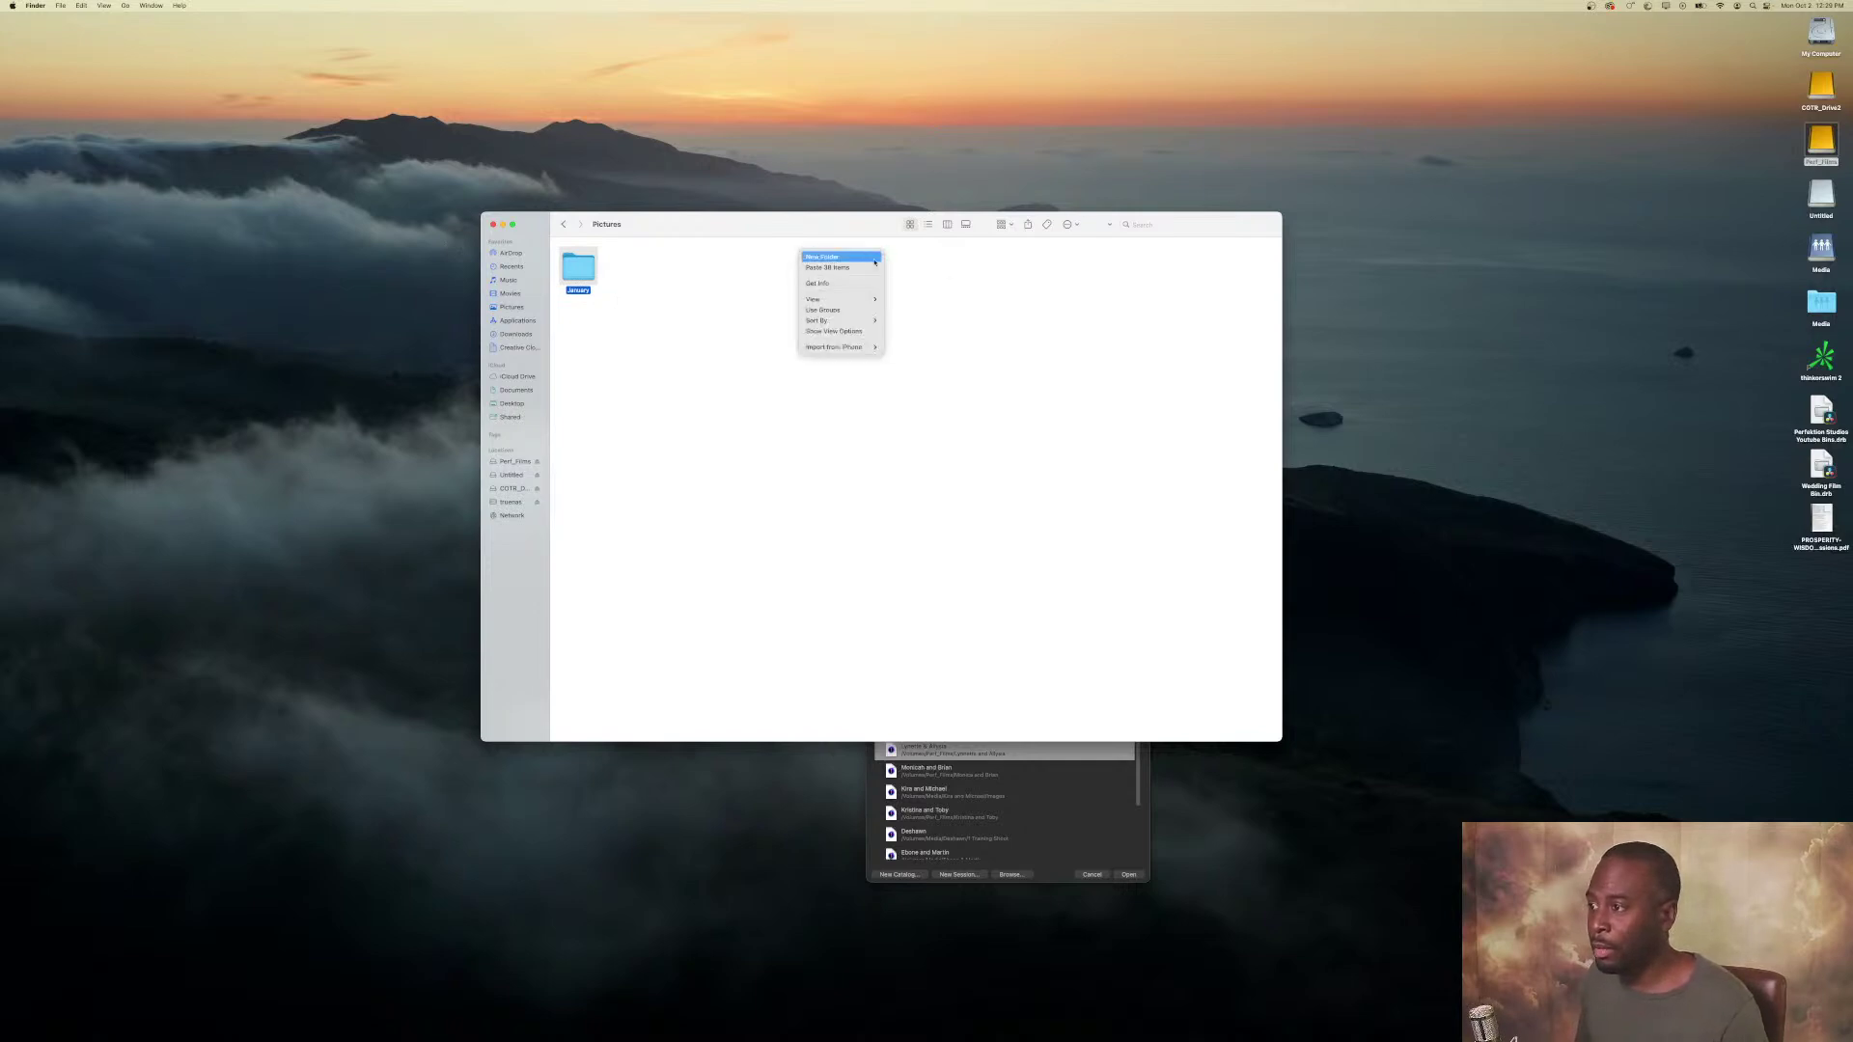
click(834, 331)
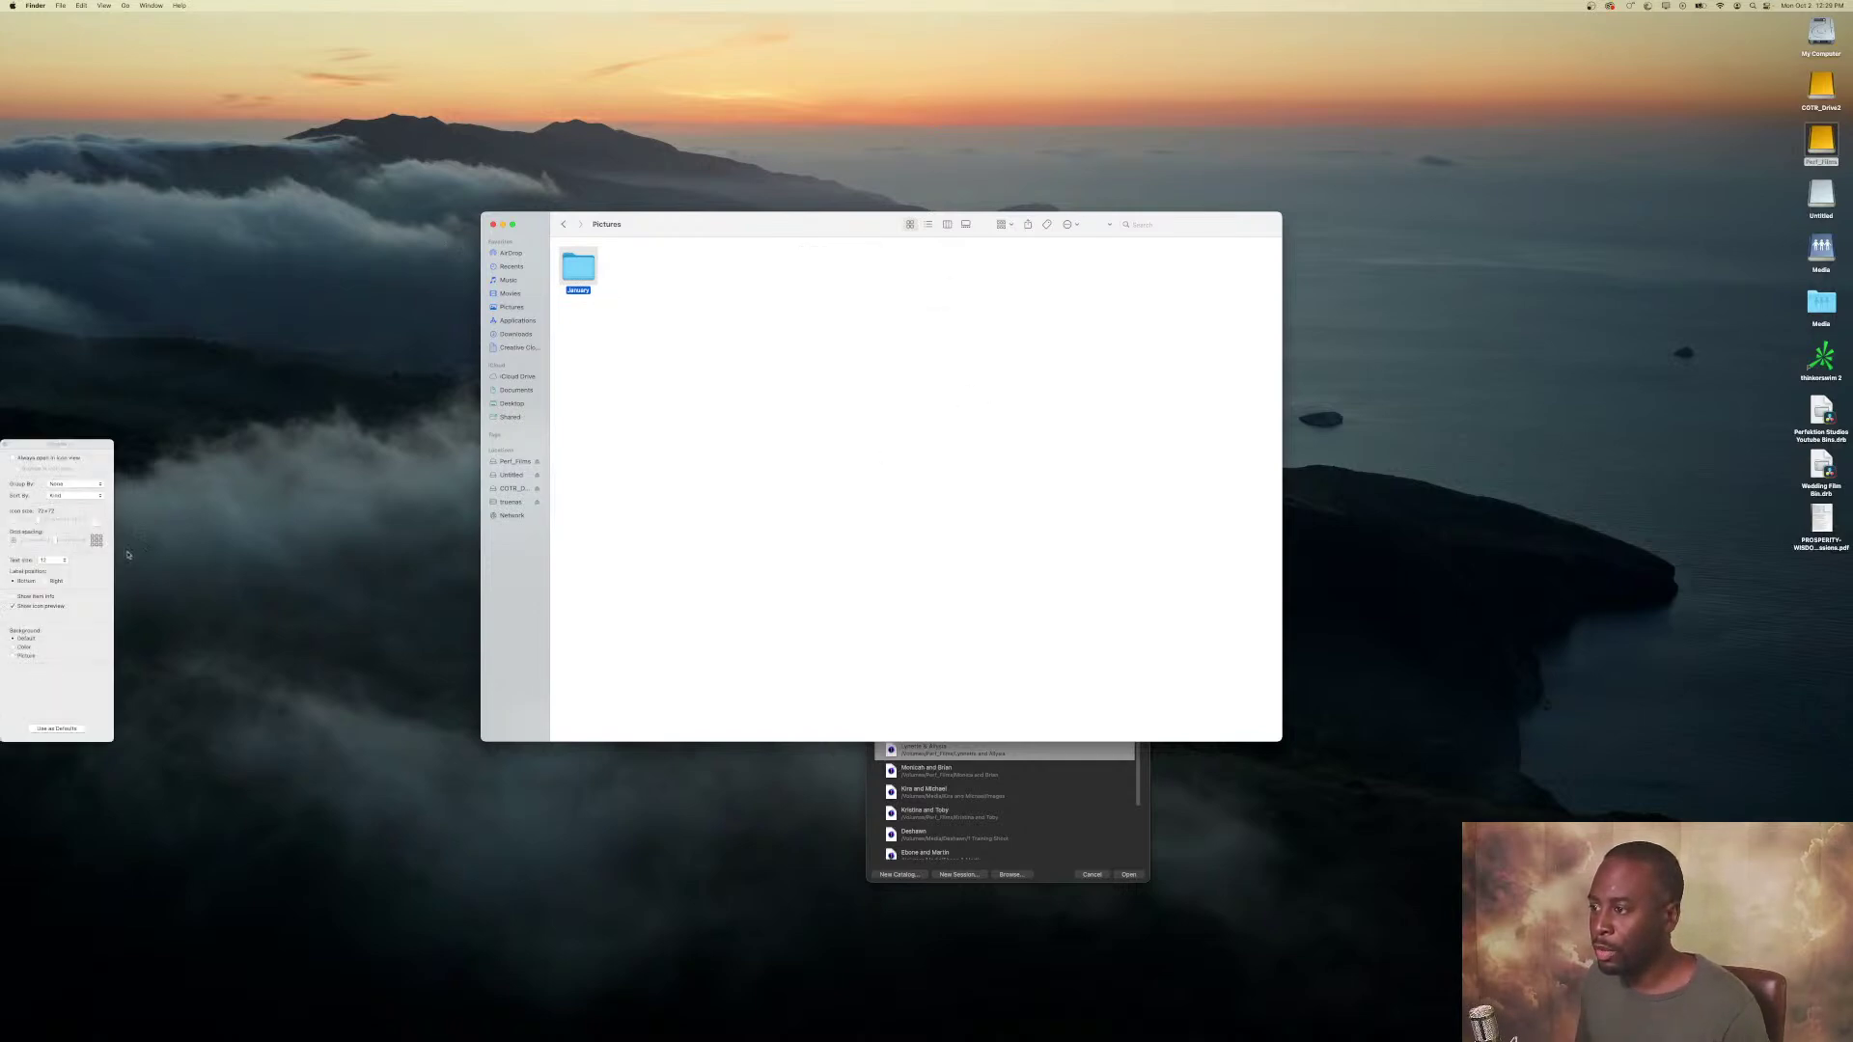
drag(42, 523, 71, 564)
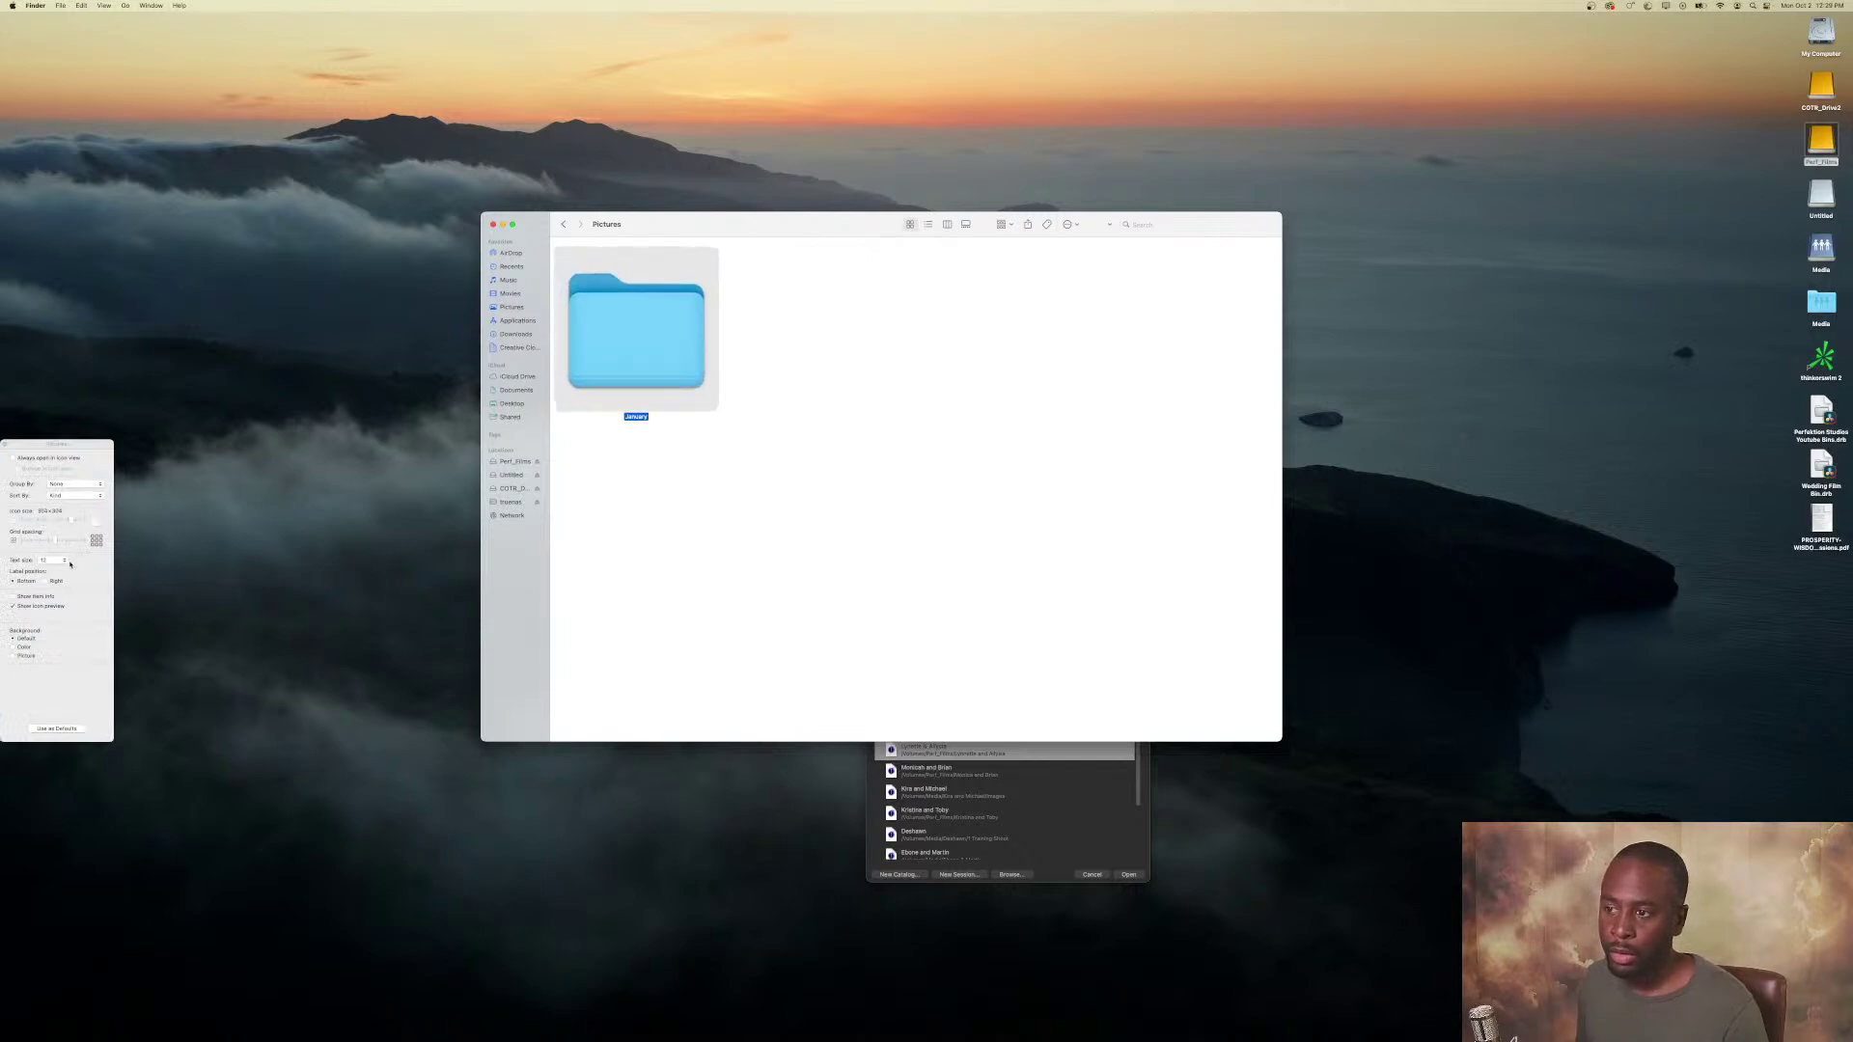
click(5, 445)
Create a second folder named Feb beside January in the Pictures folder.
right_click(874, 447)
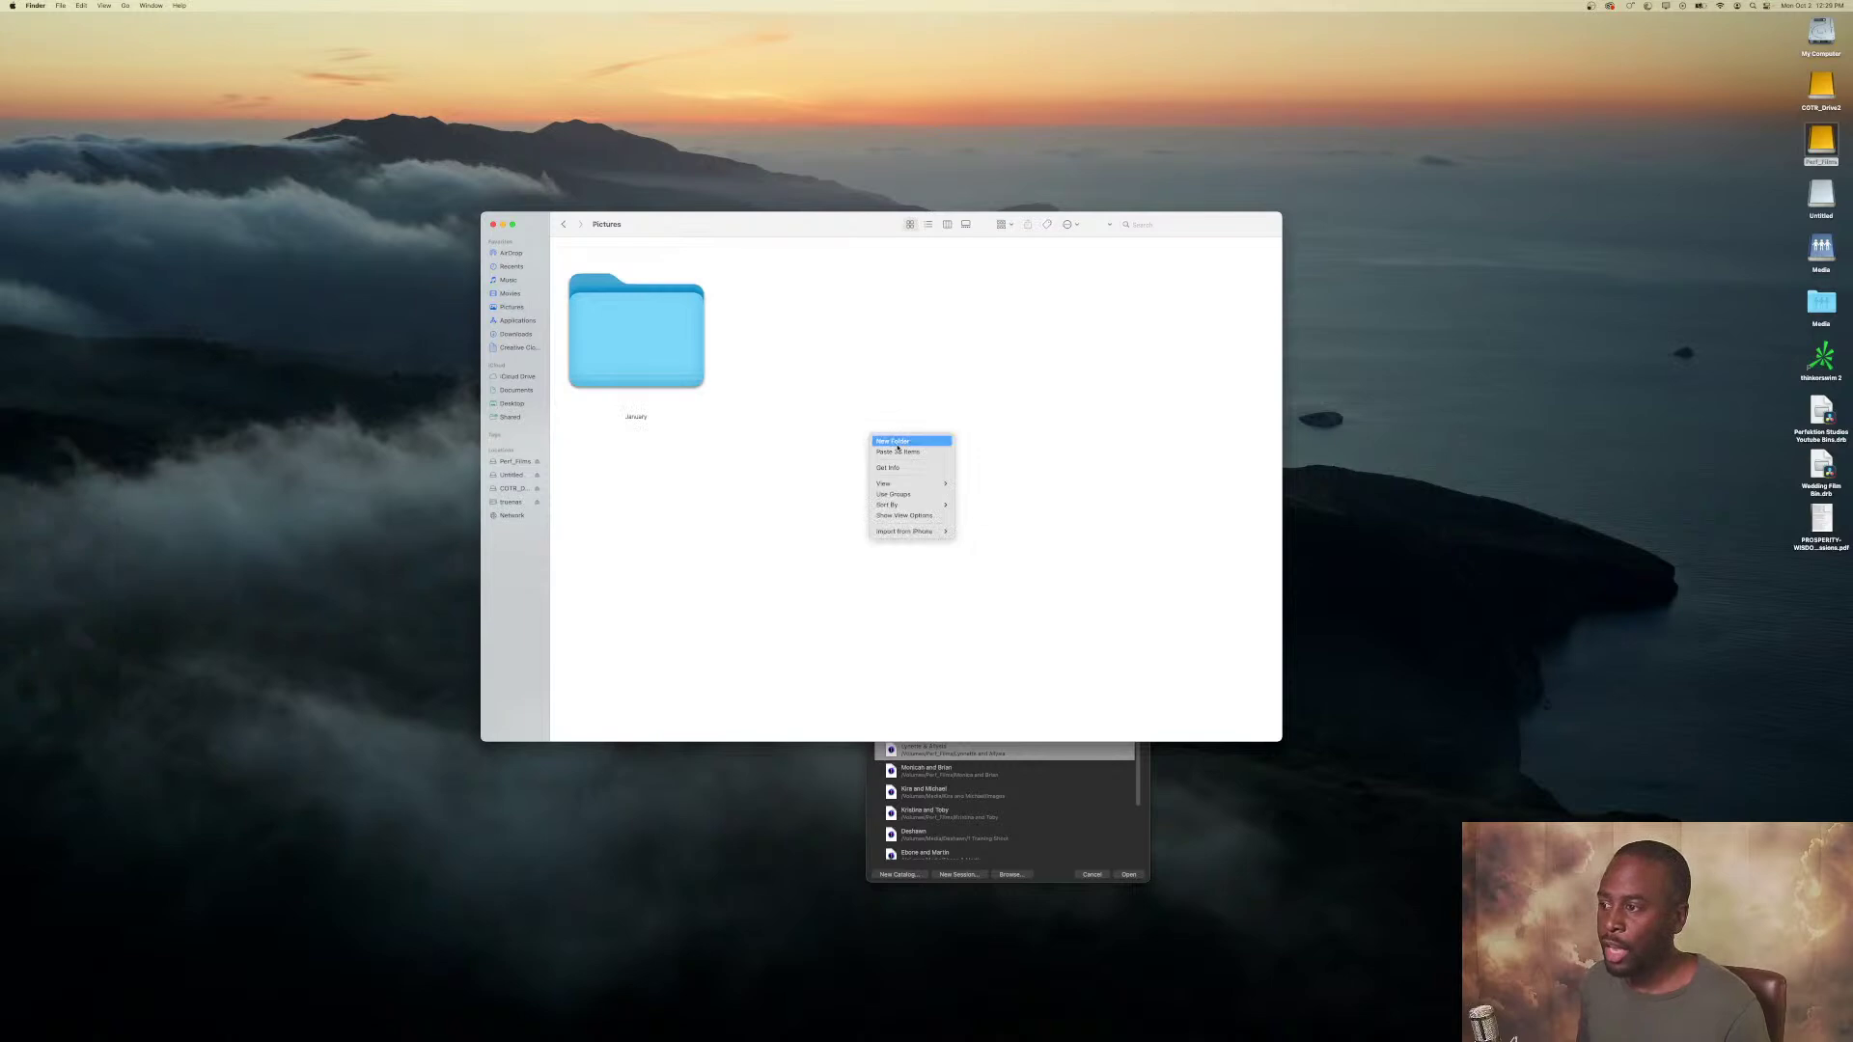
click(897, 447)
text(Feb)
key(Return)
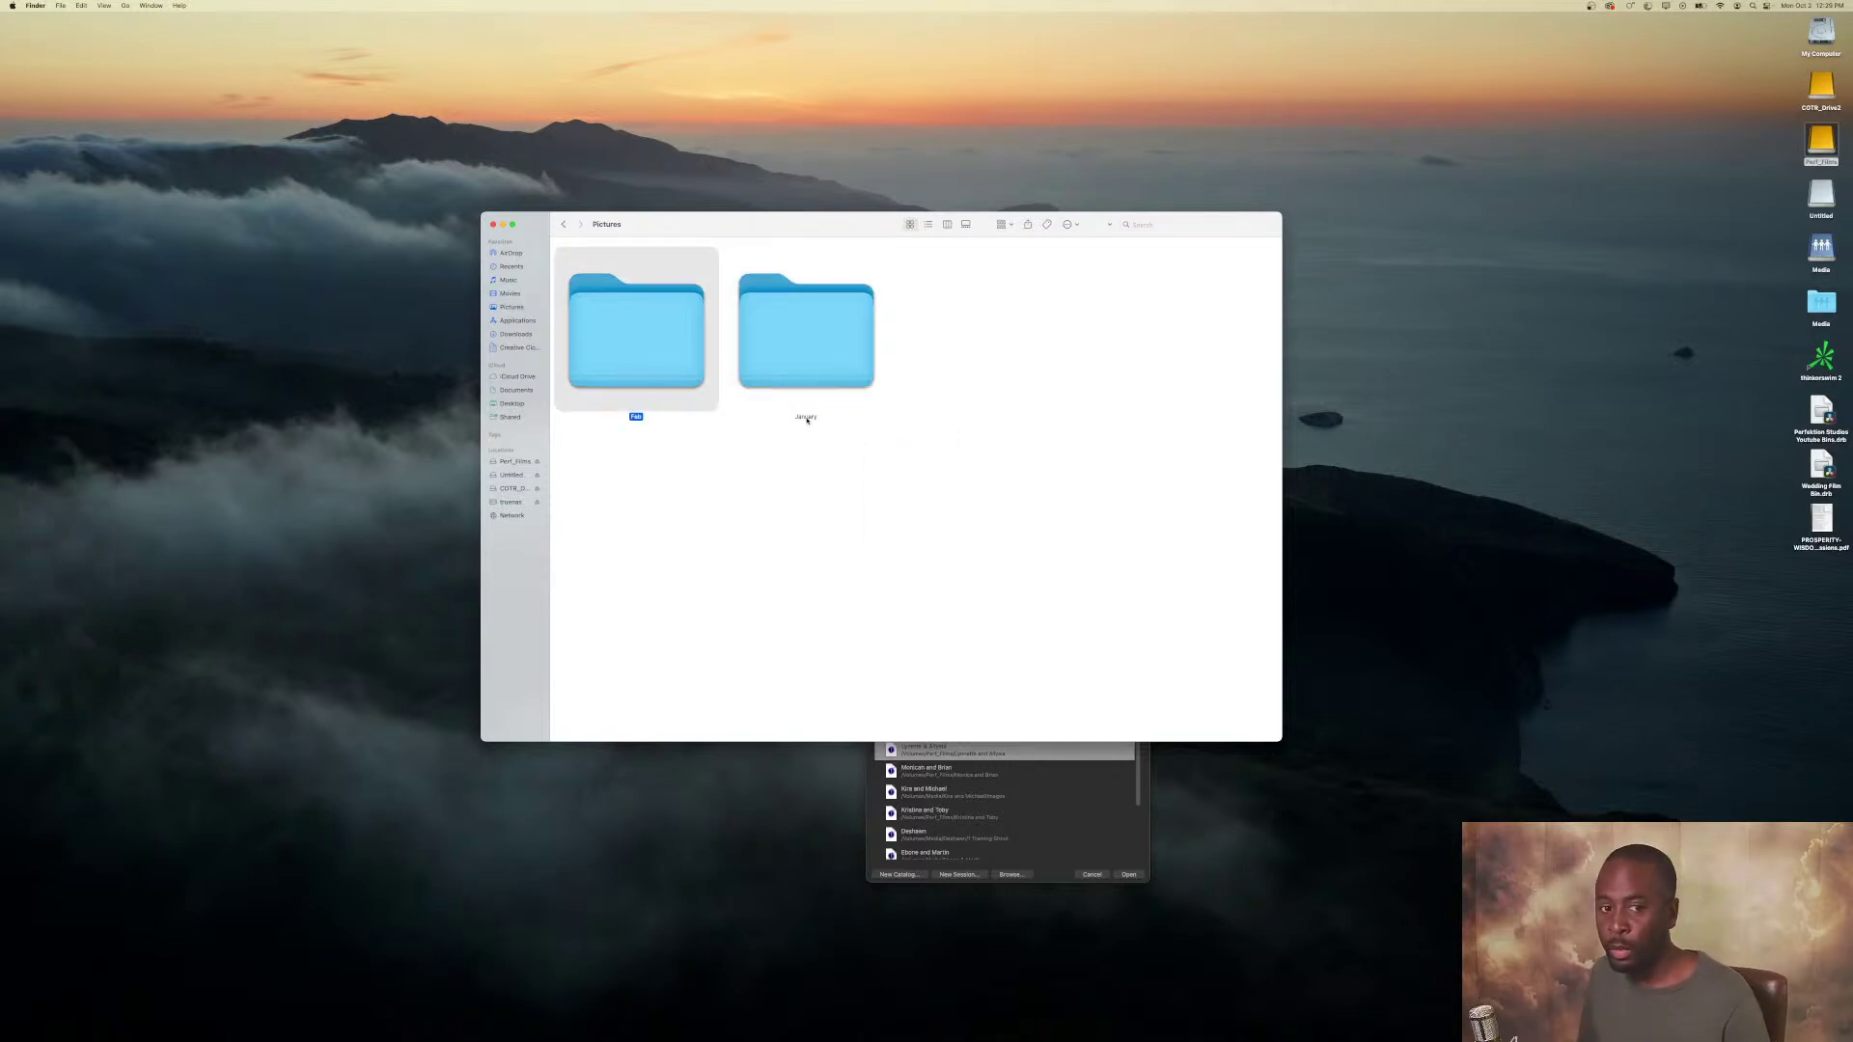
click(890, 441)
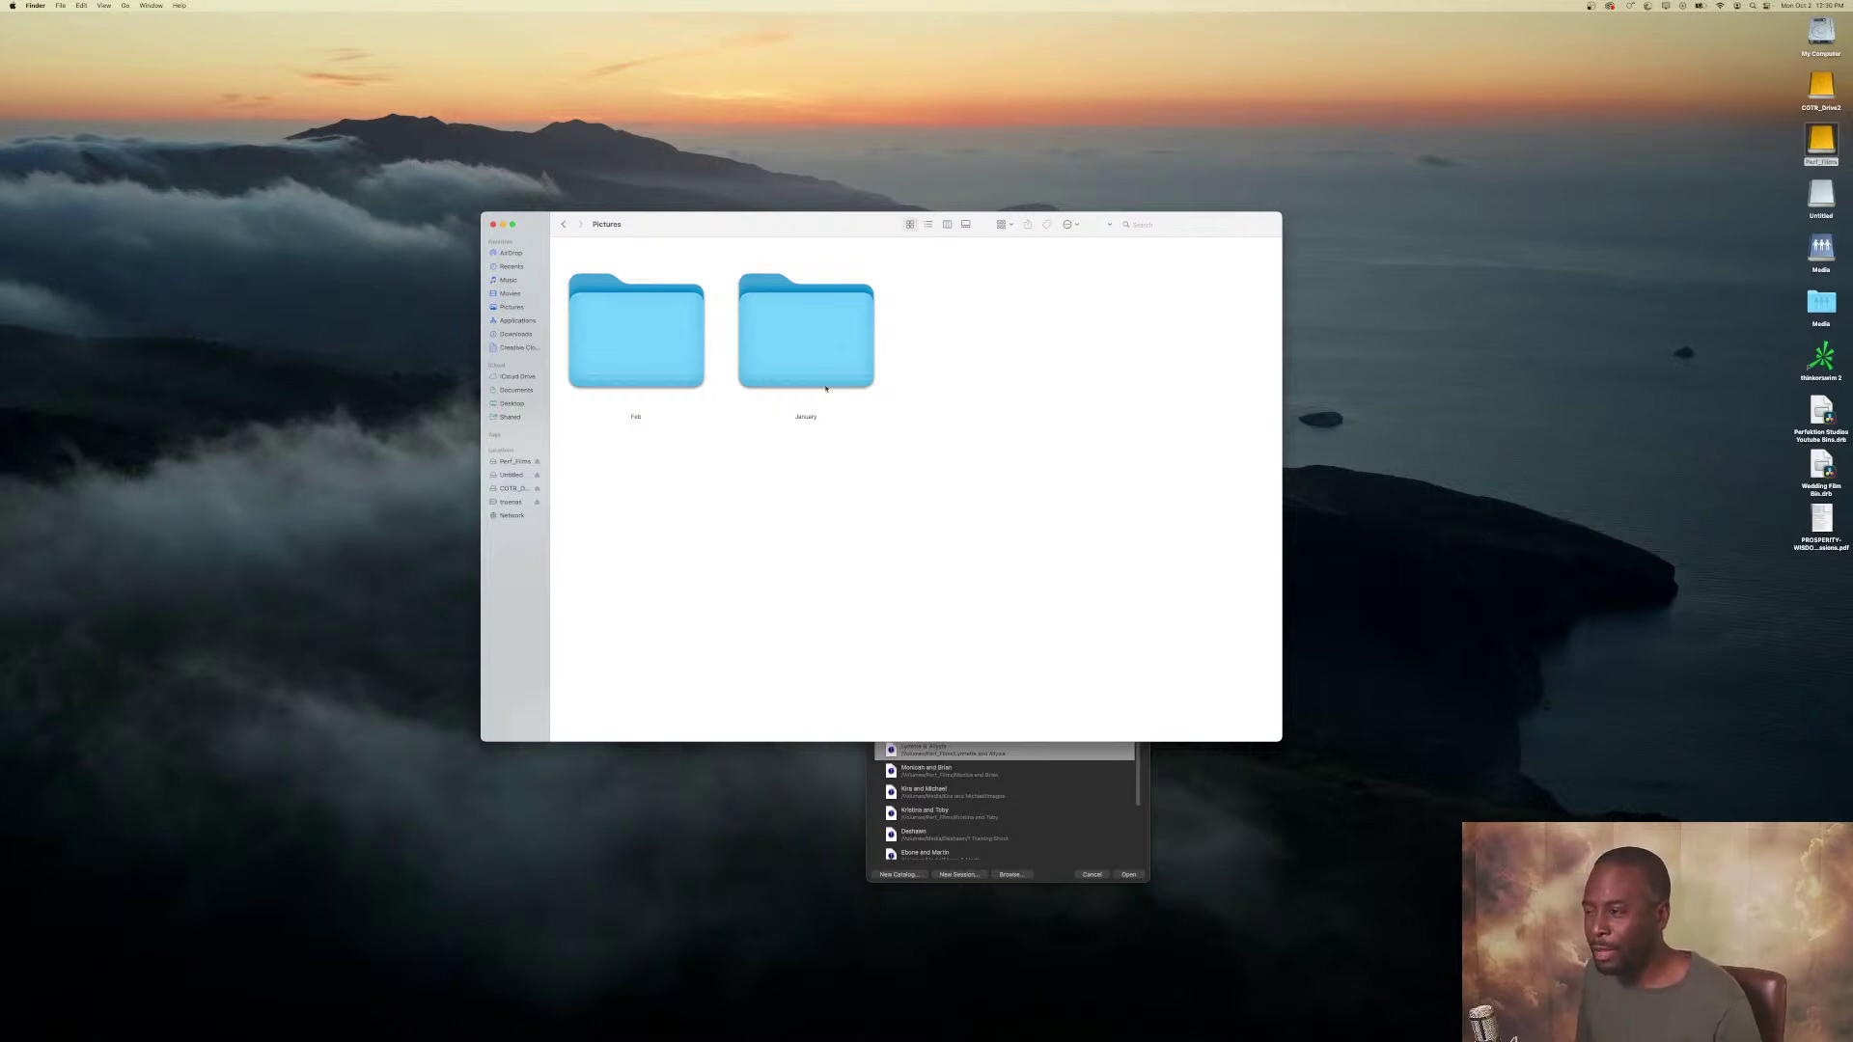
Go back to the untitled folder and look through its Pictures and Video subfolders.
click(563, 225)
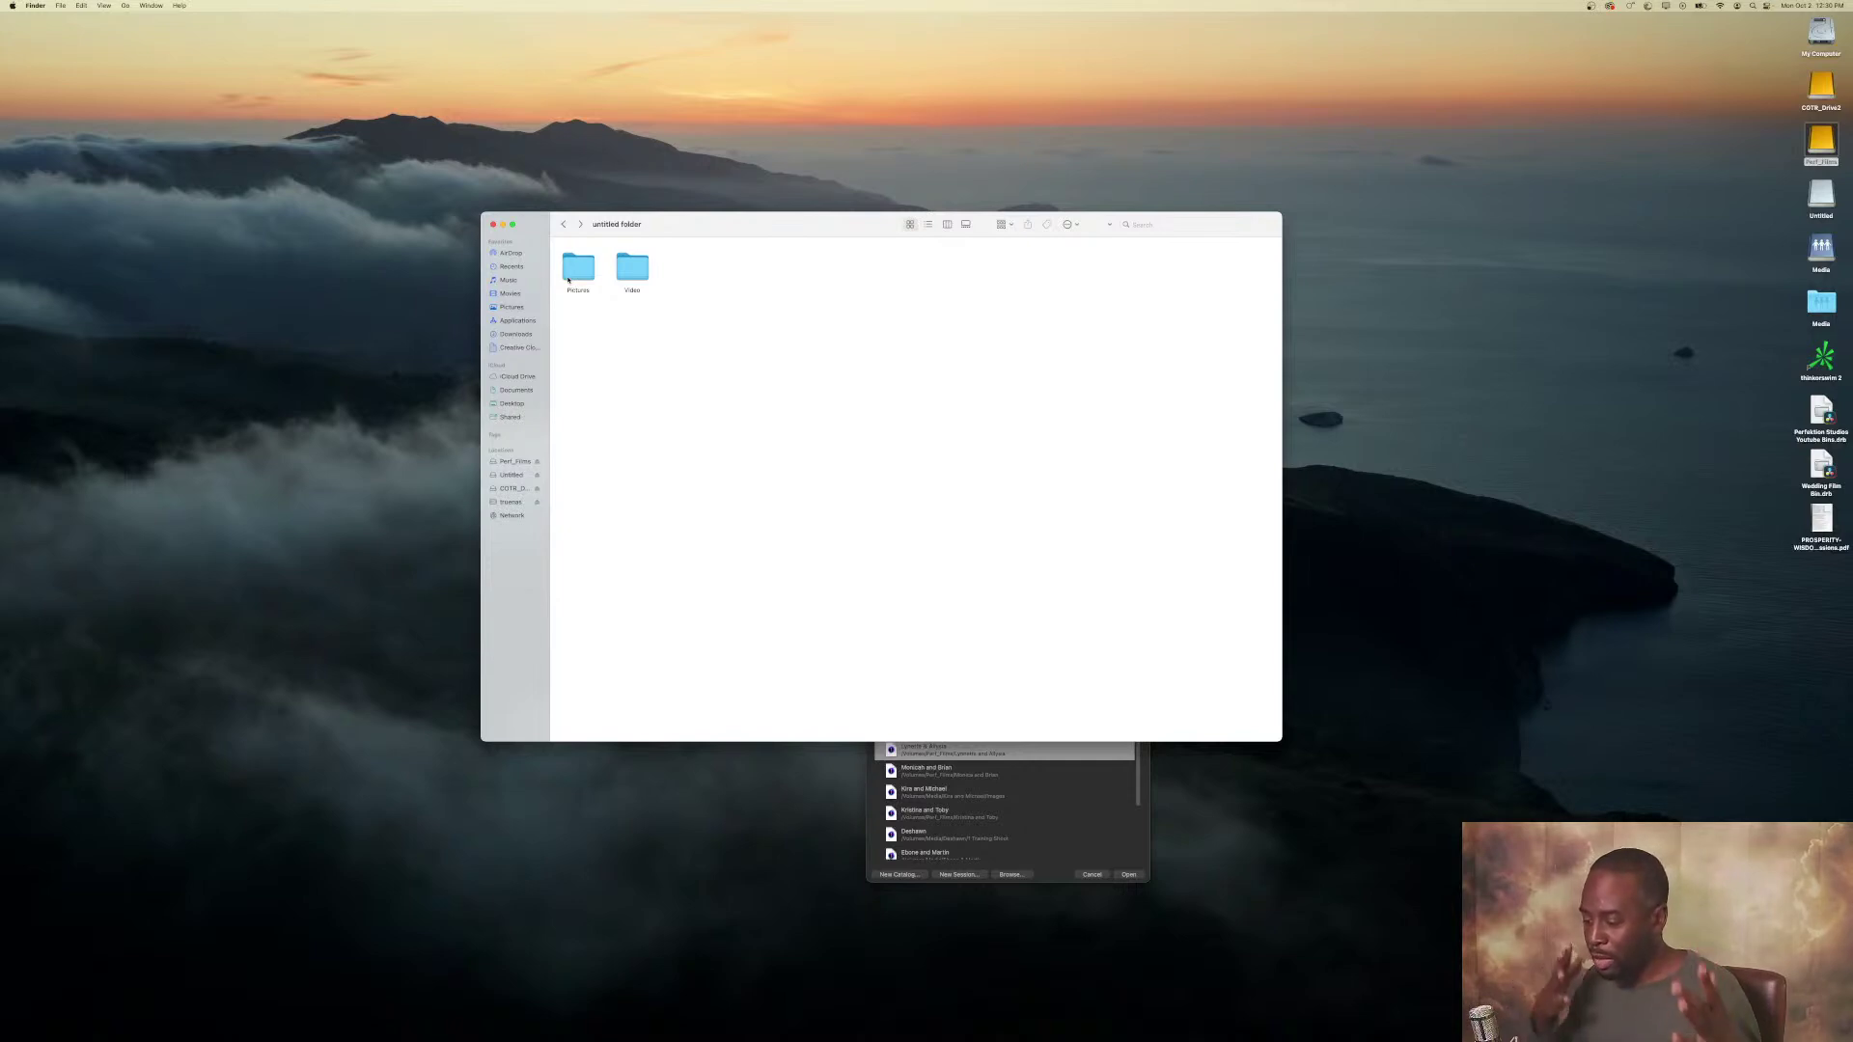
double_click(630, 263)
key(super+[)
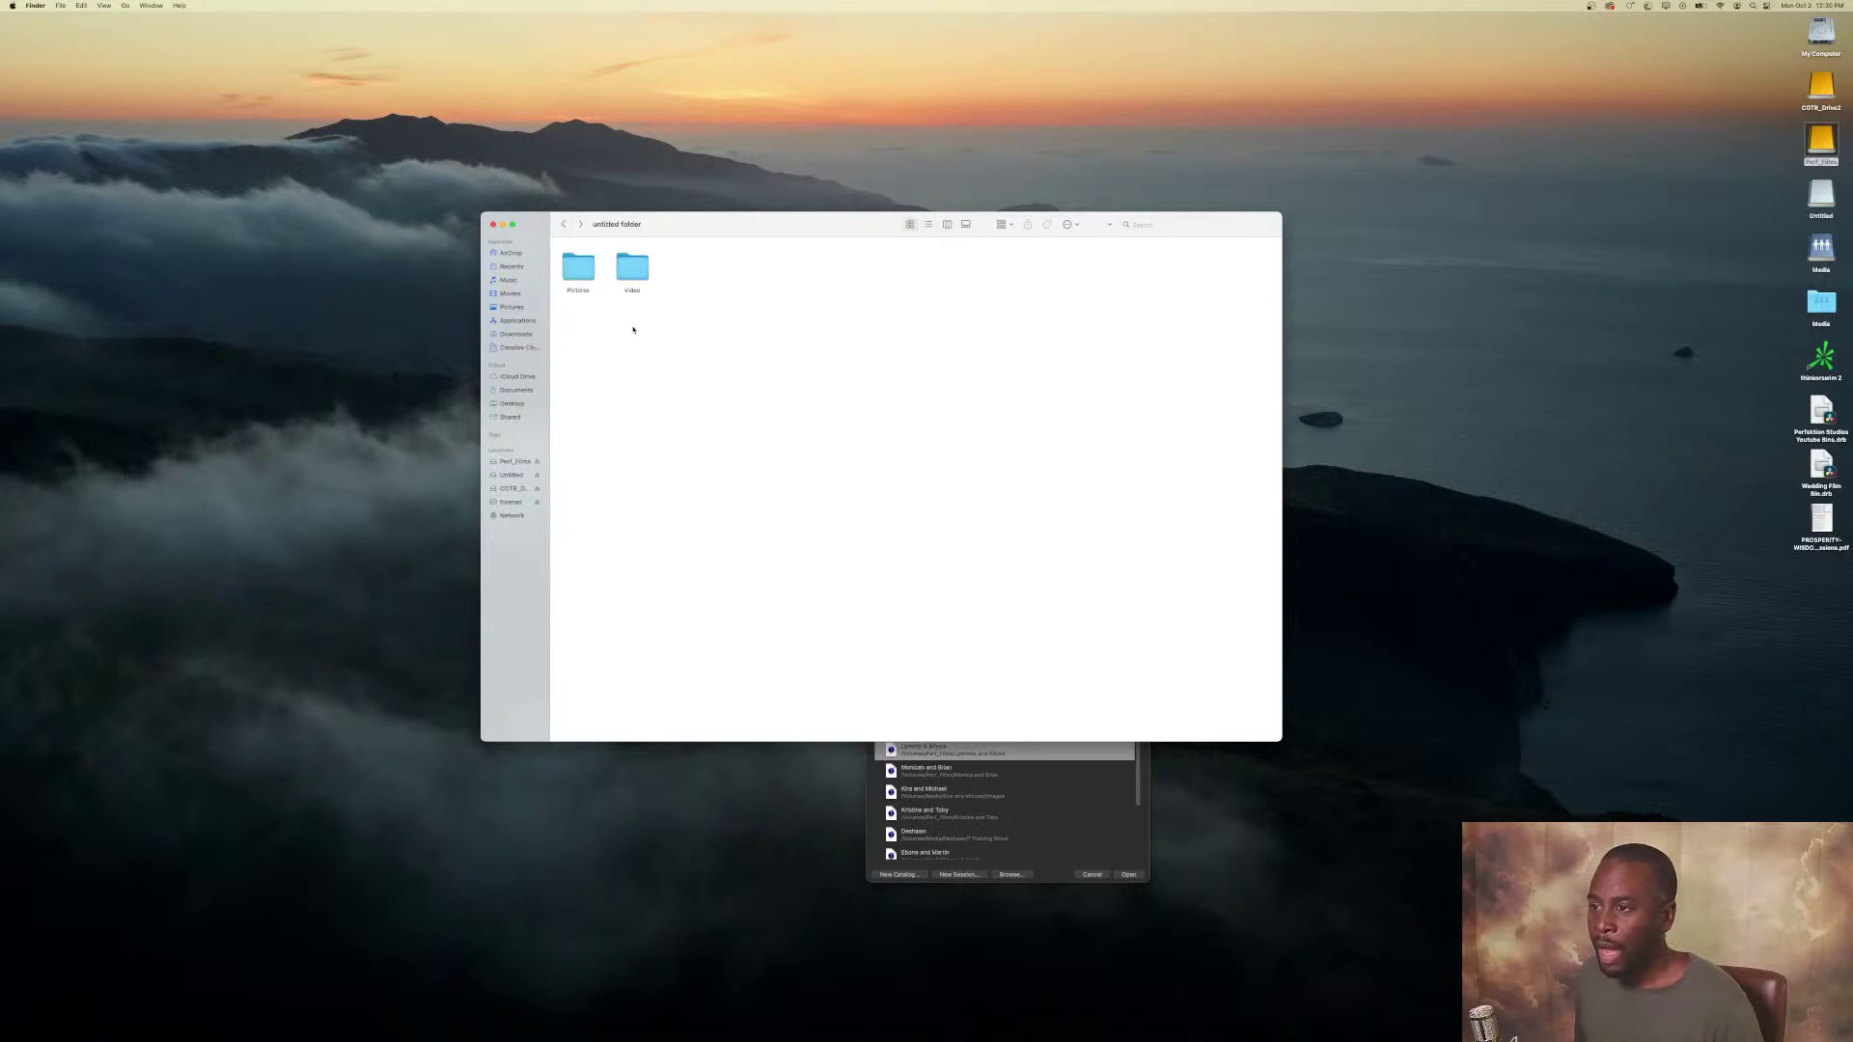
click(583, 264)
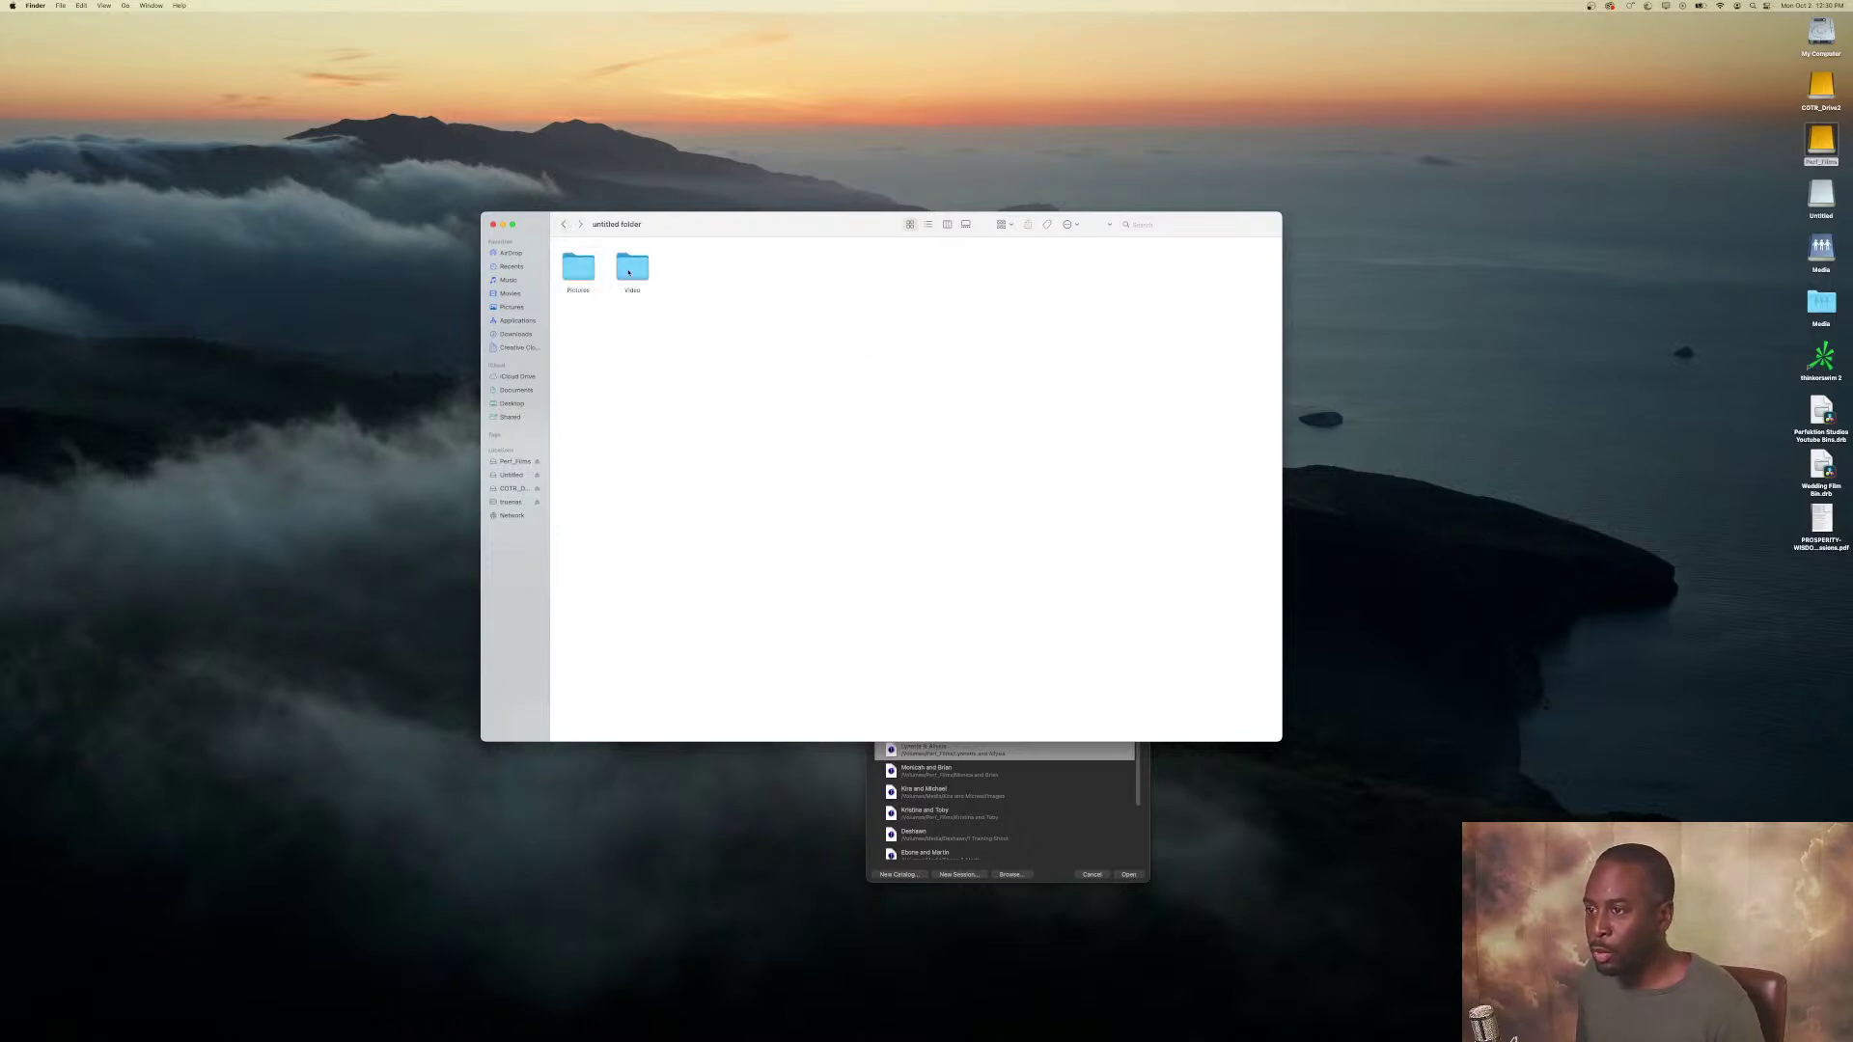
double_click(632, 269)
click(565, 225)
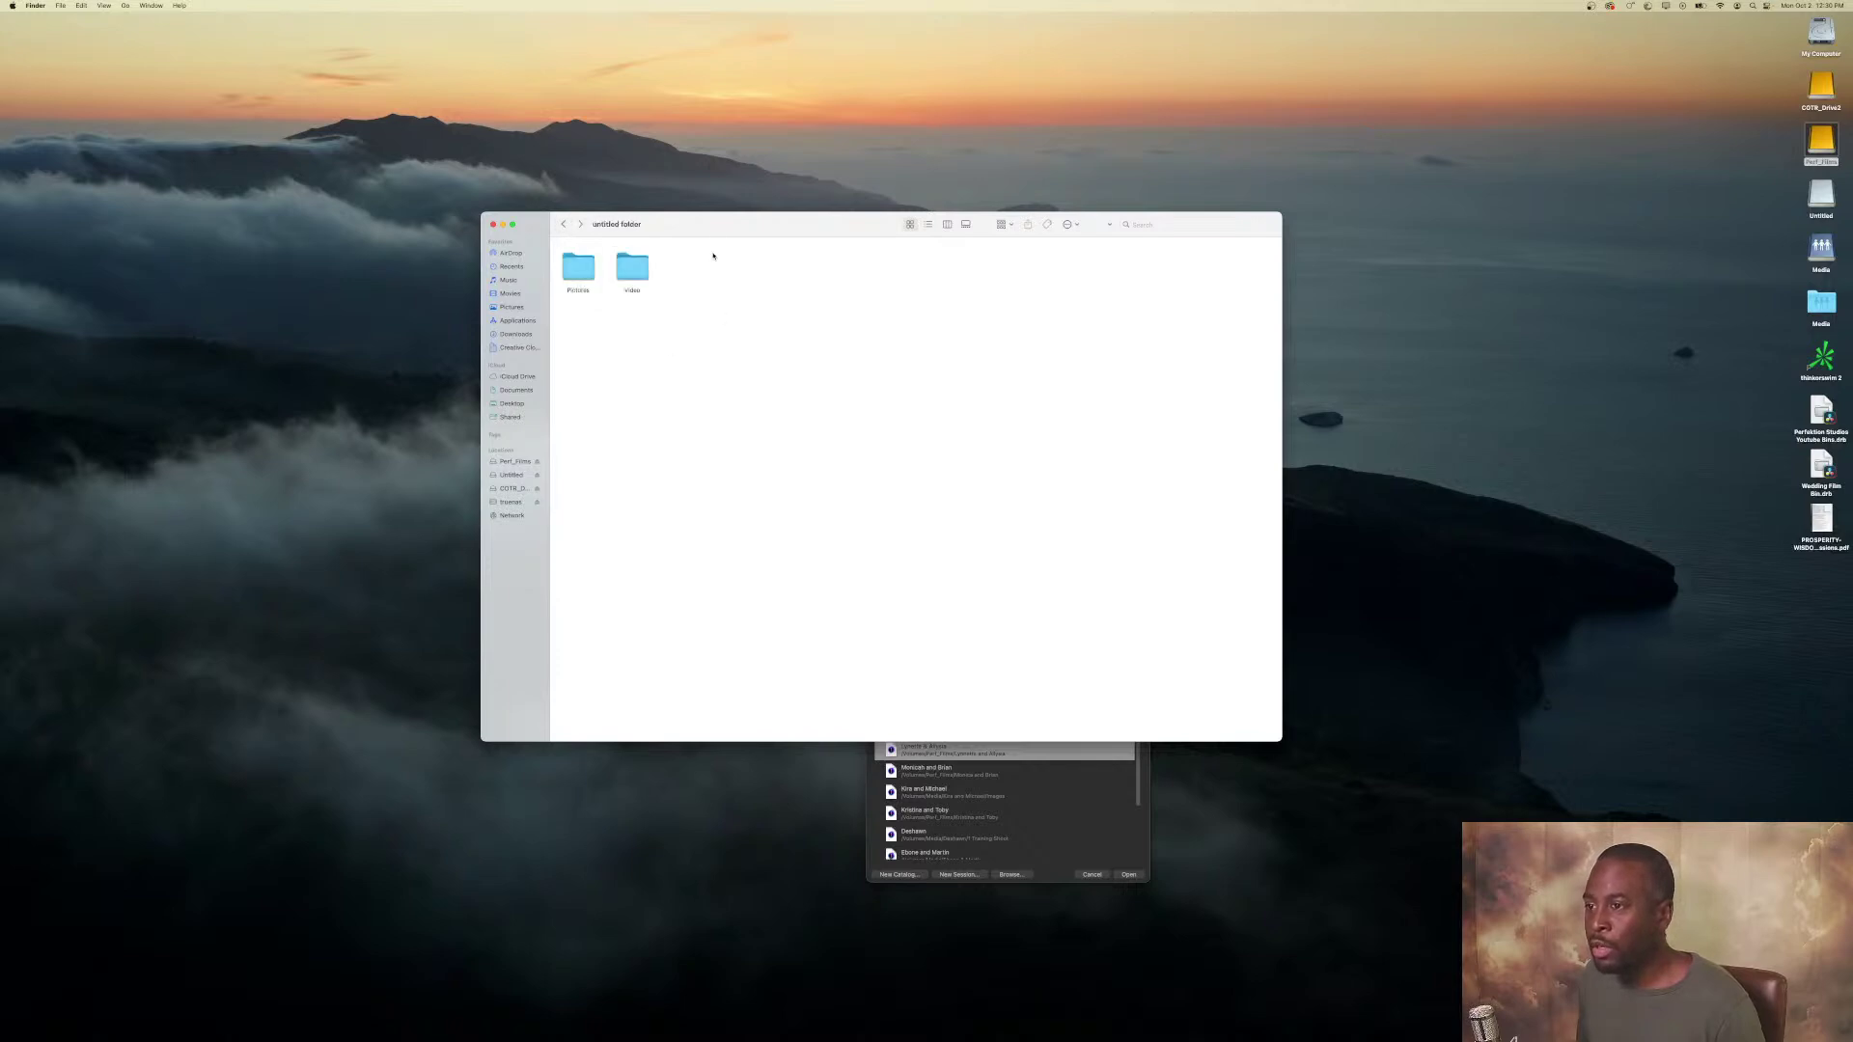
click(579, 225)
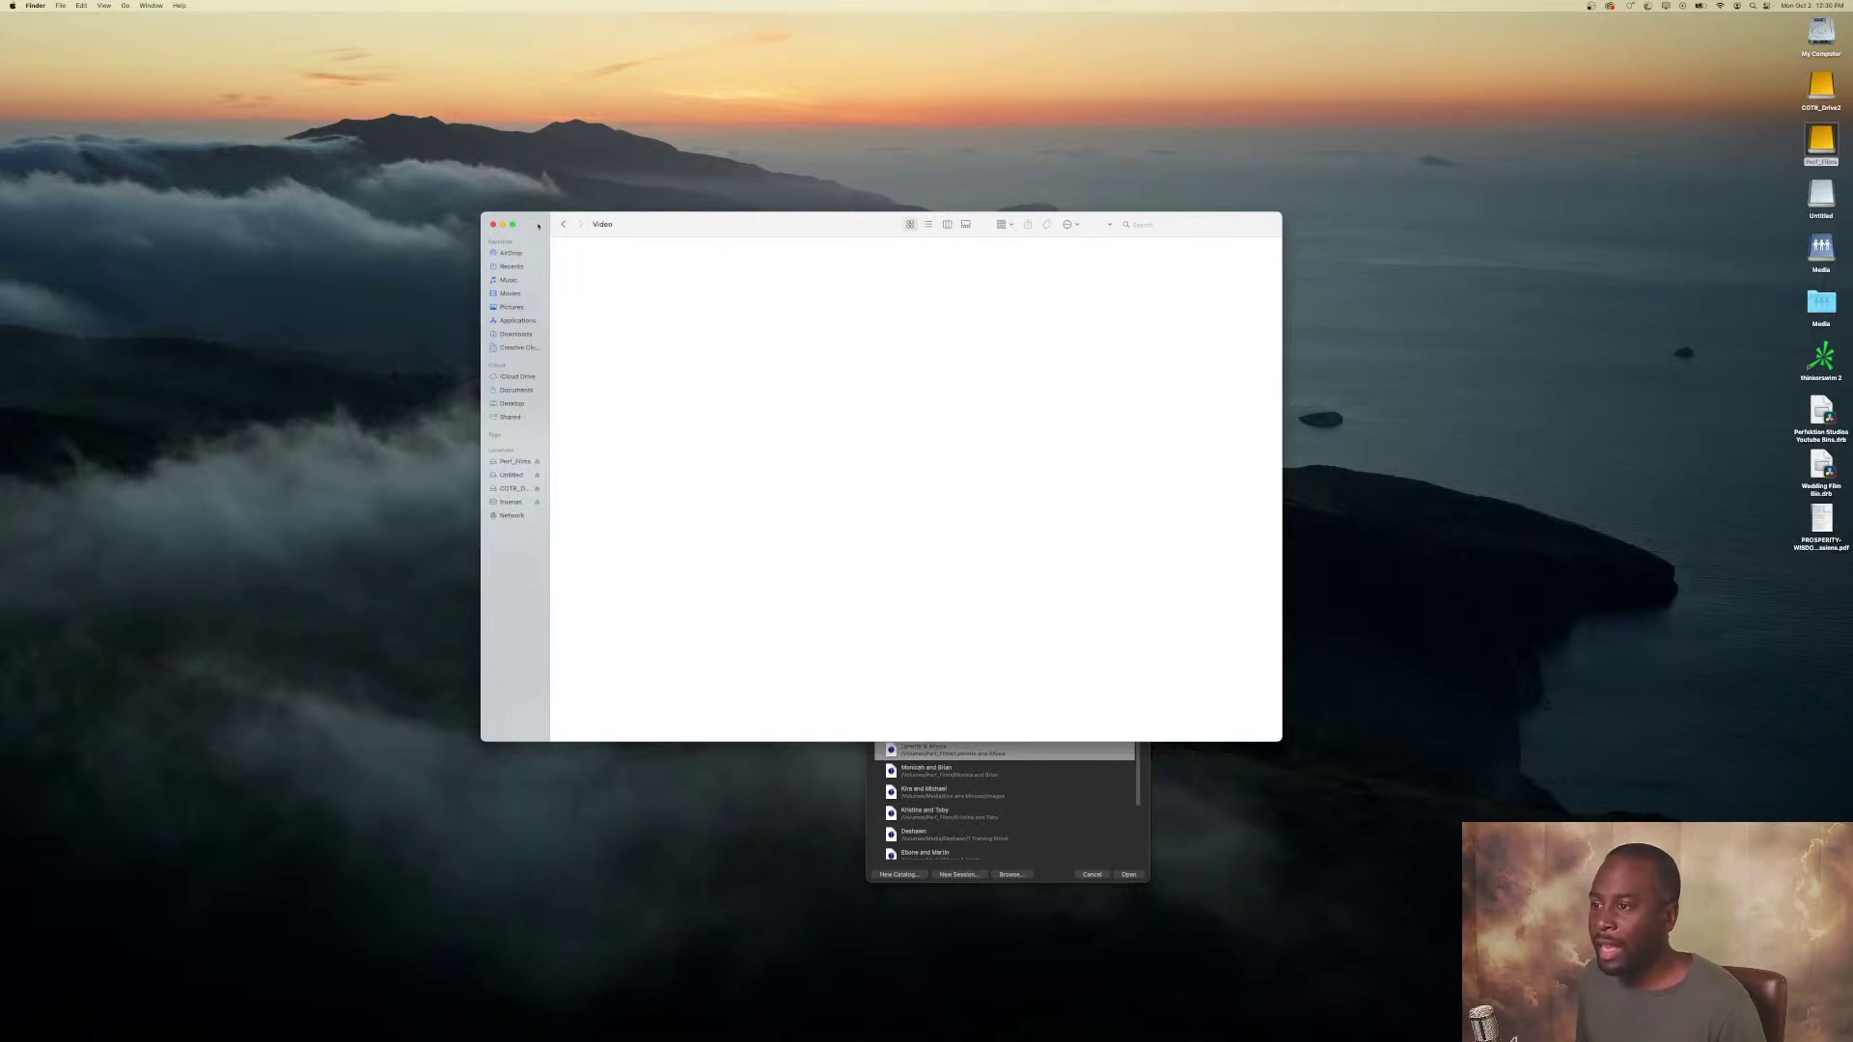
Return to the Perf_Films drive and move the untitled folder to the Trash.
click(563, 225)
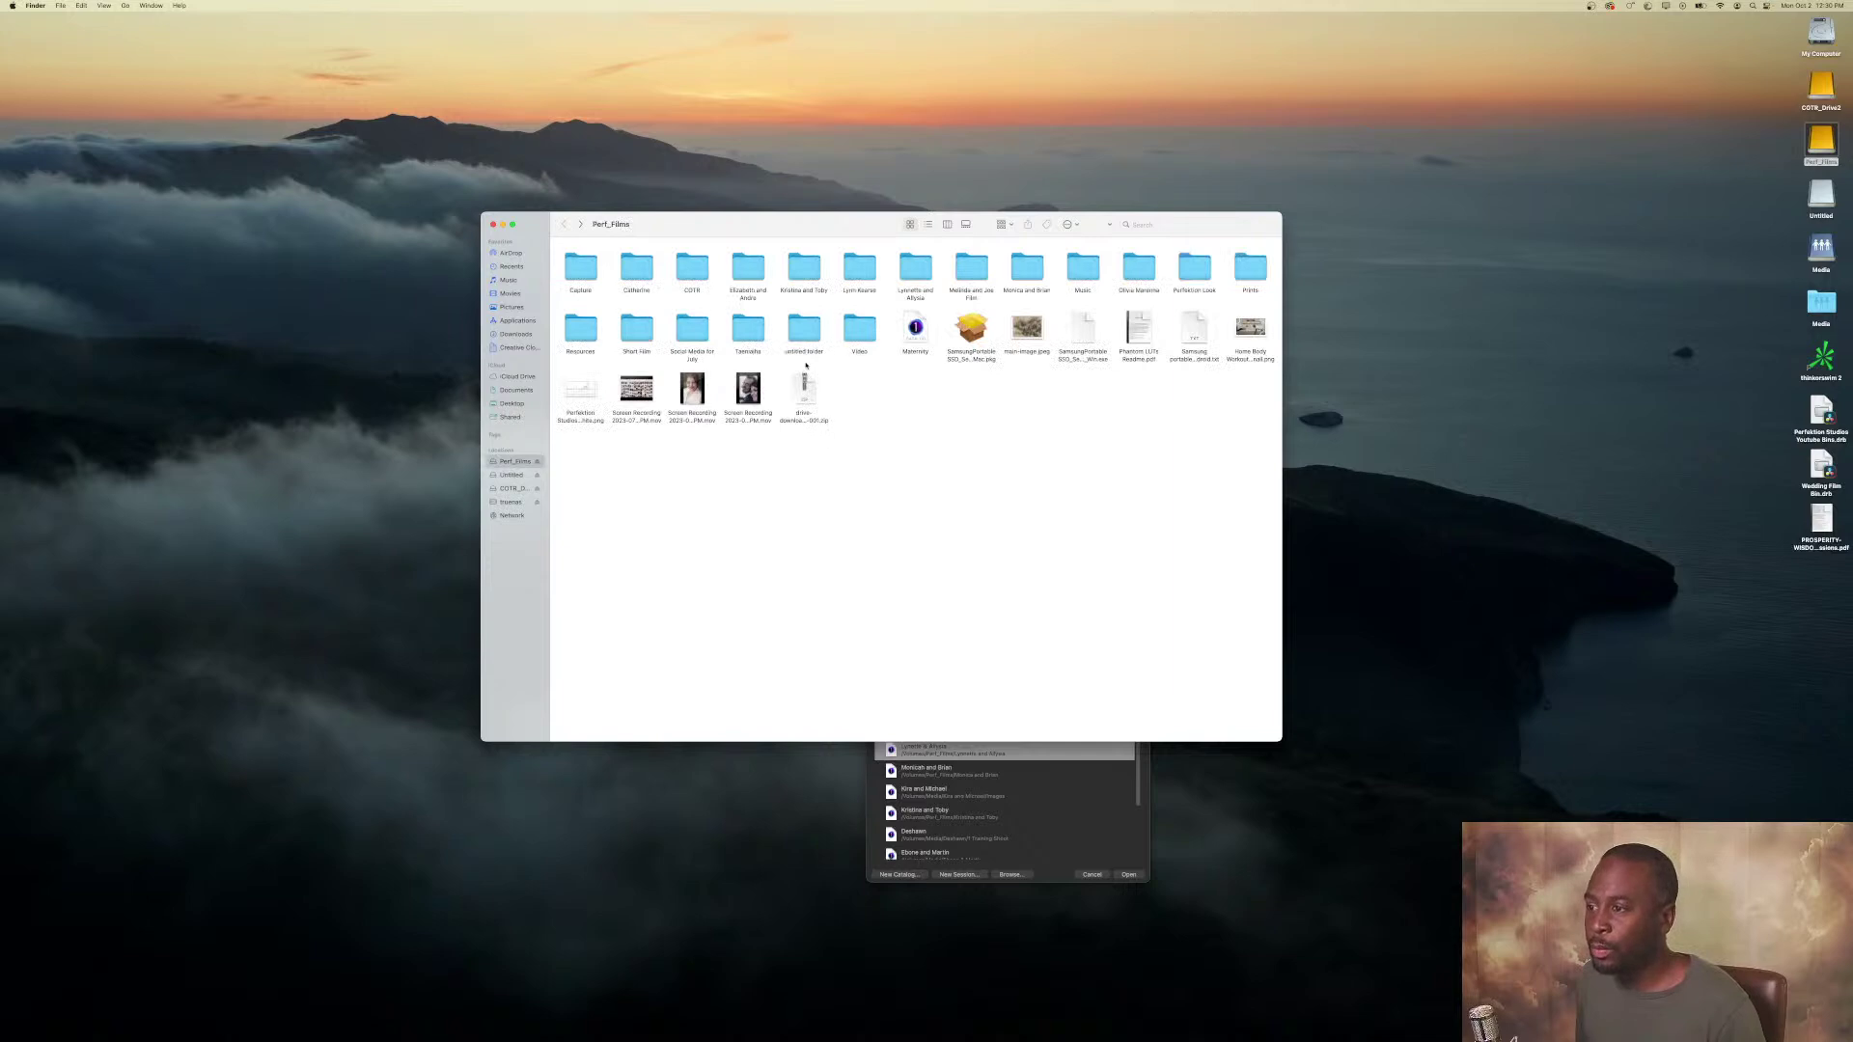
right_click(809, 328)
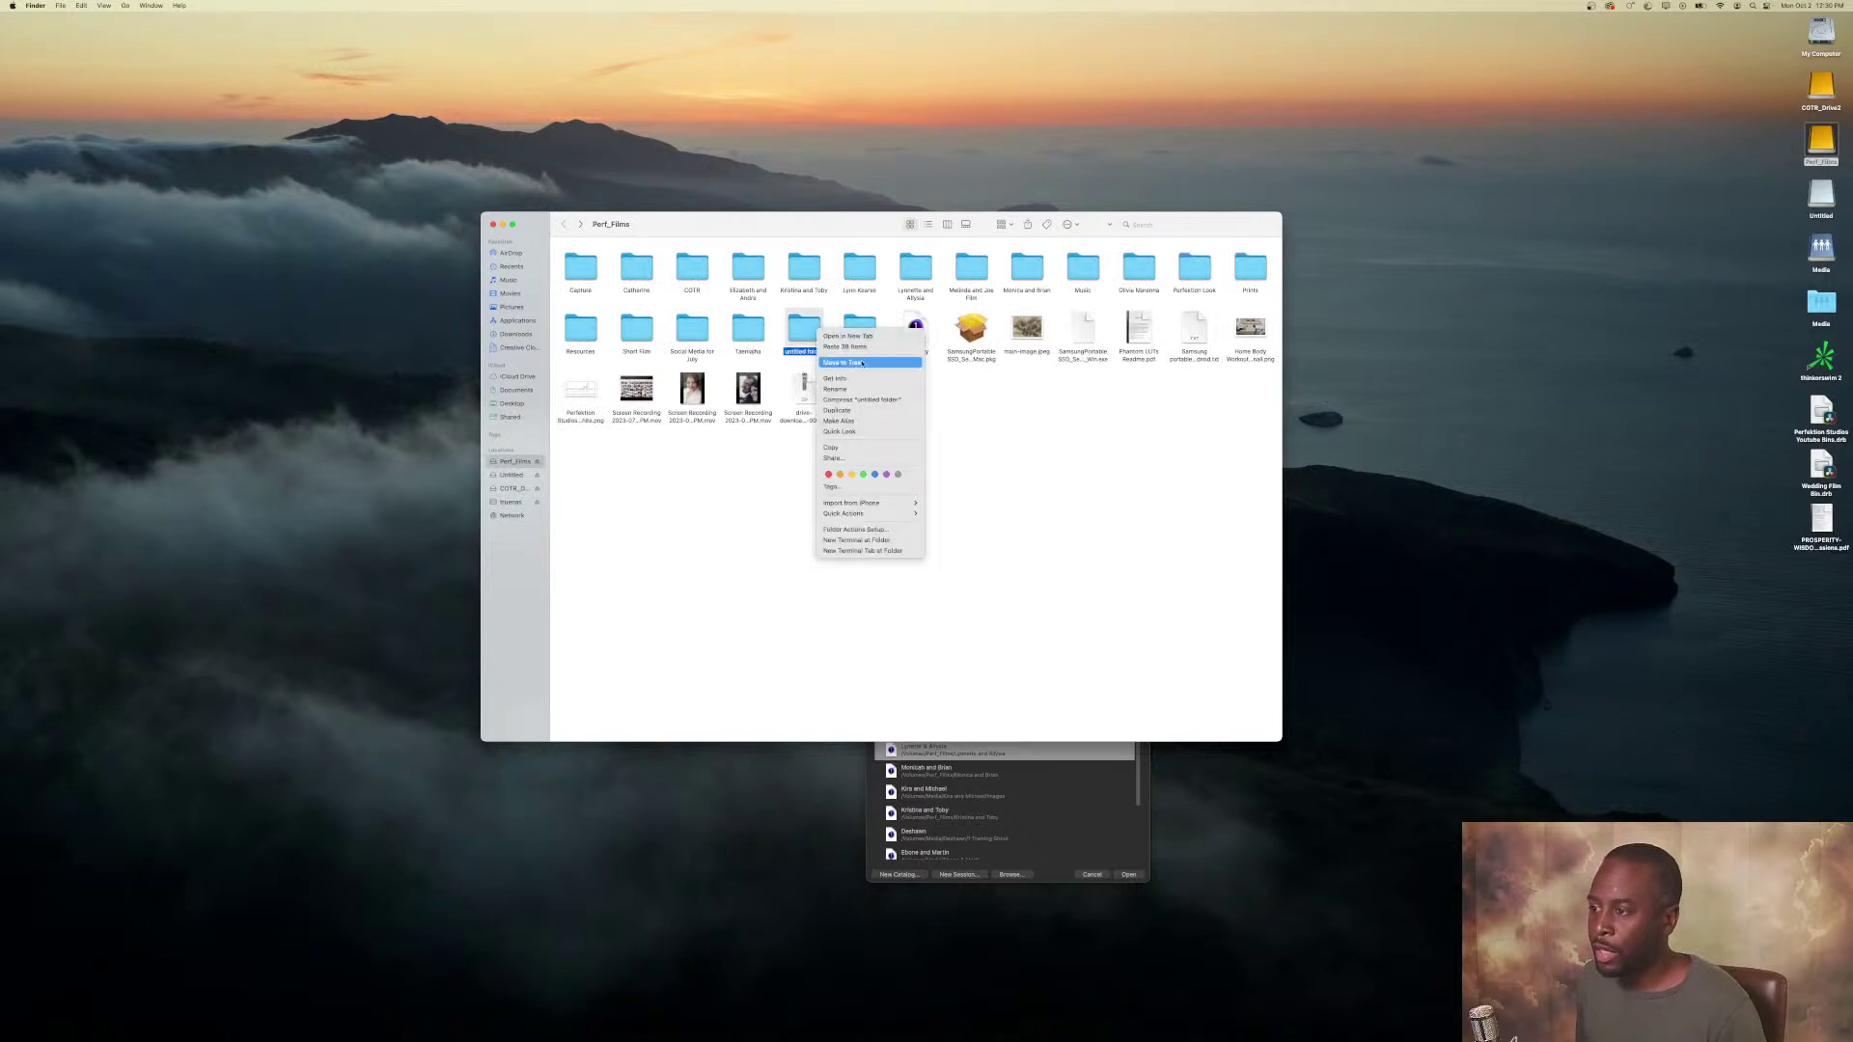
click(982, 512)
key(super+BackSpace)
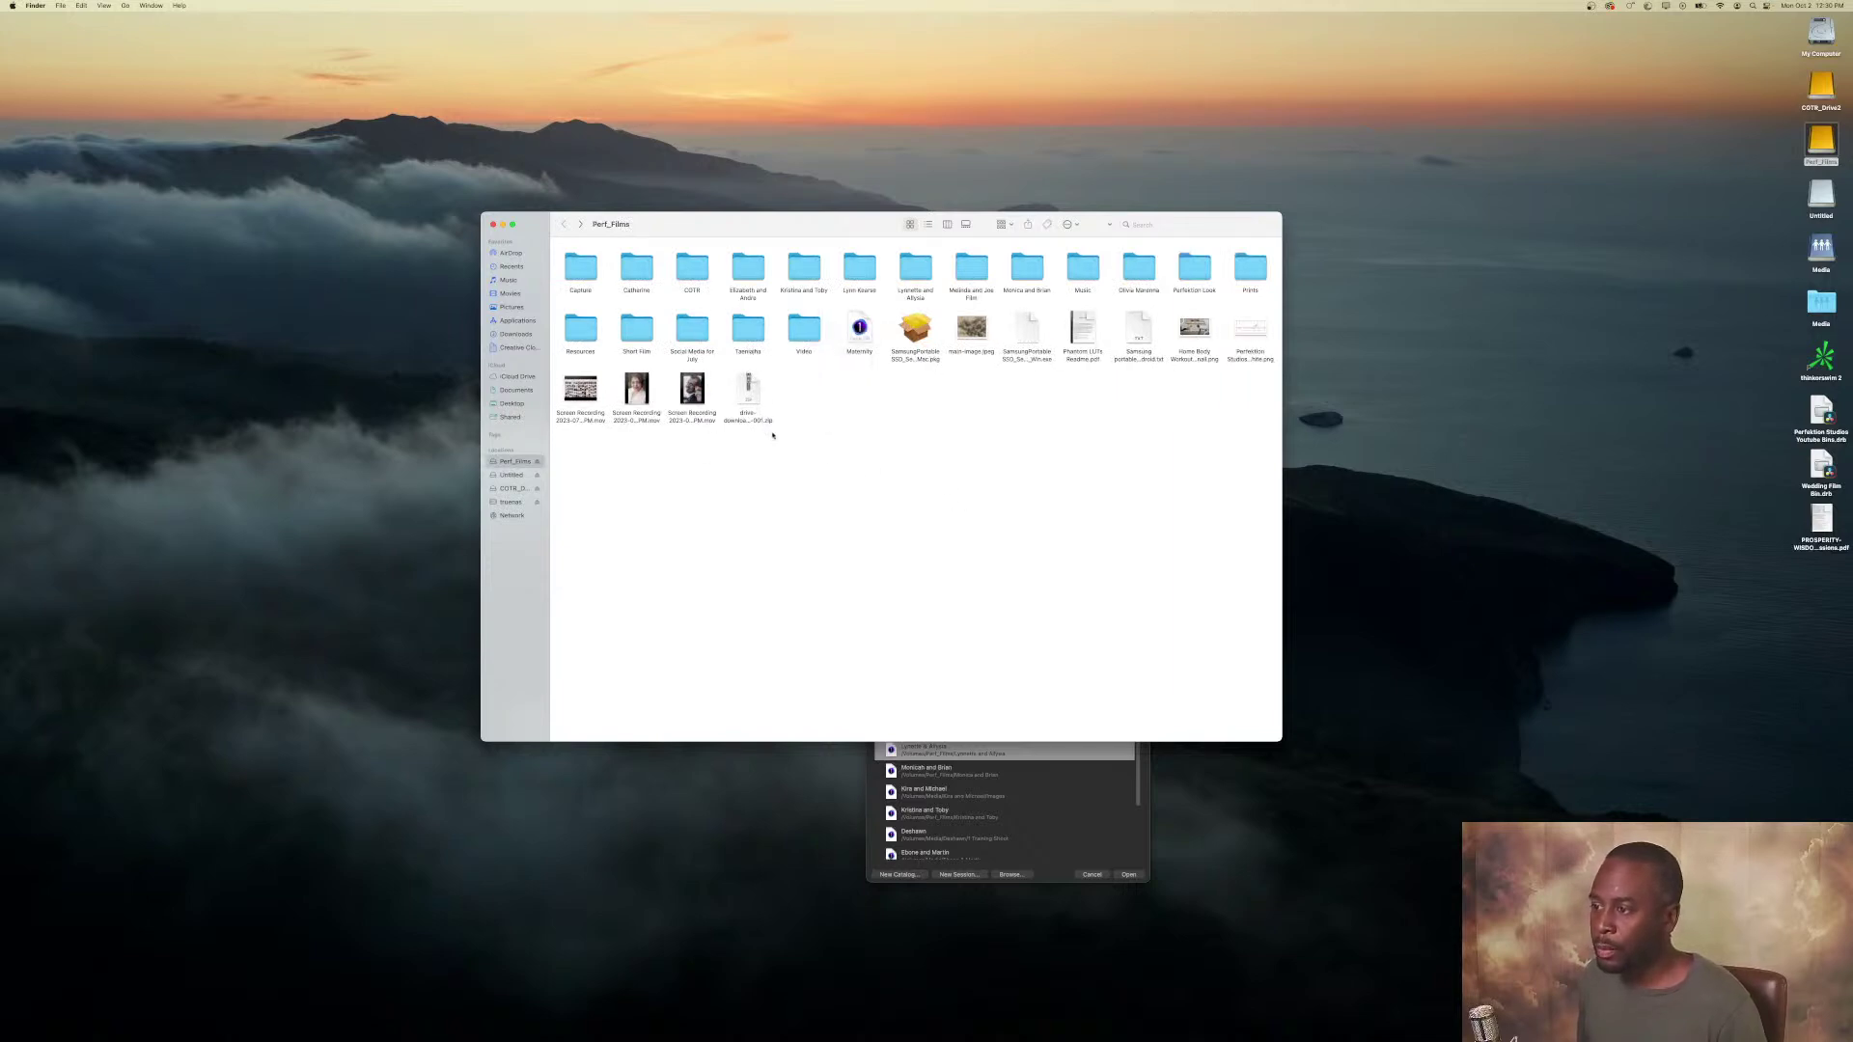
Open the Media folder and enlarge its folder icons in the view options.
double_click(804, 328)
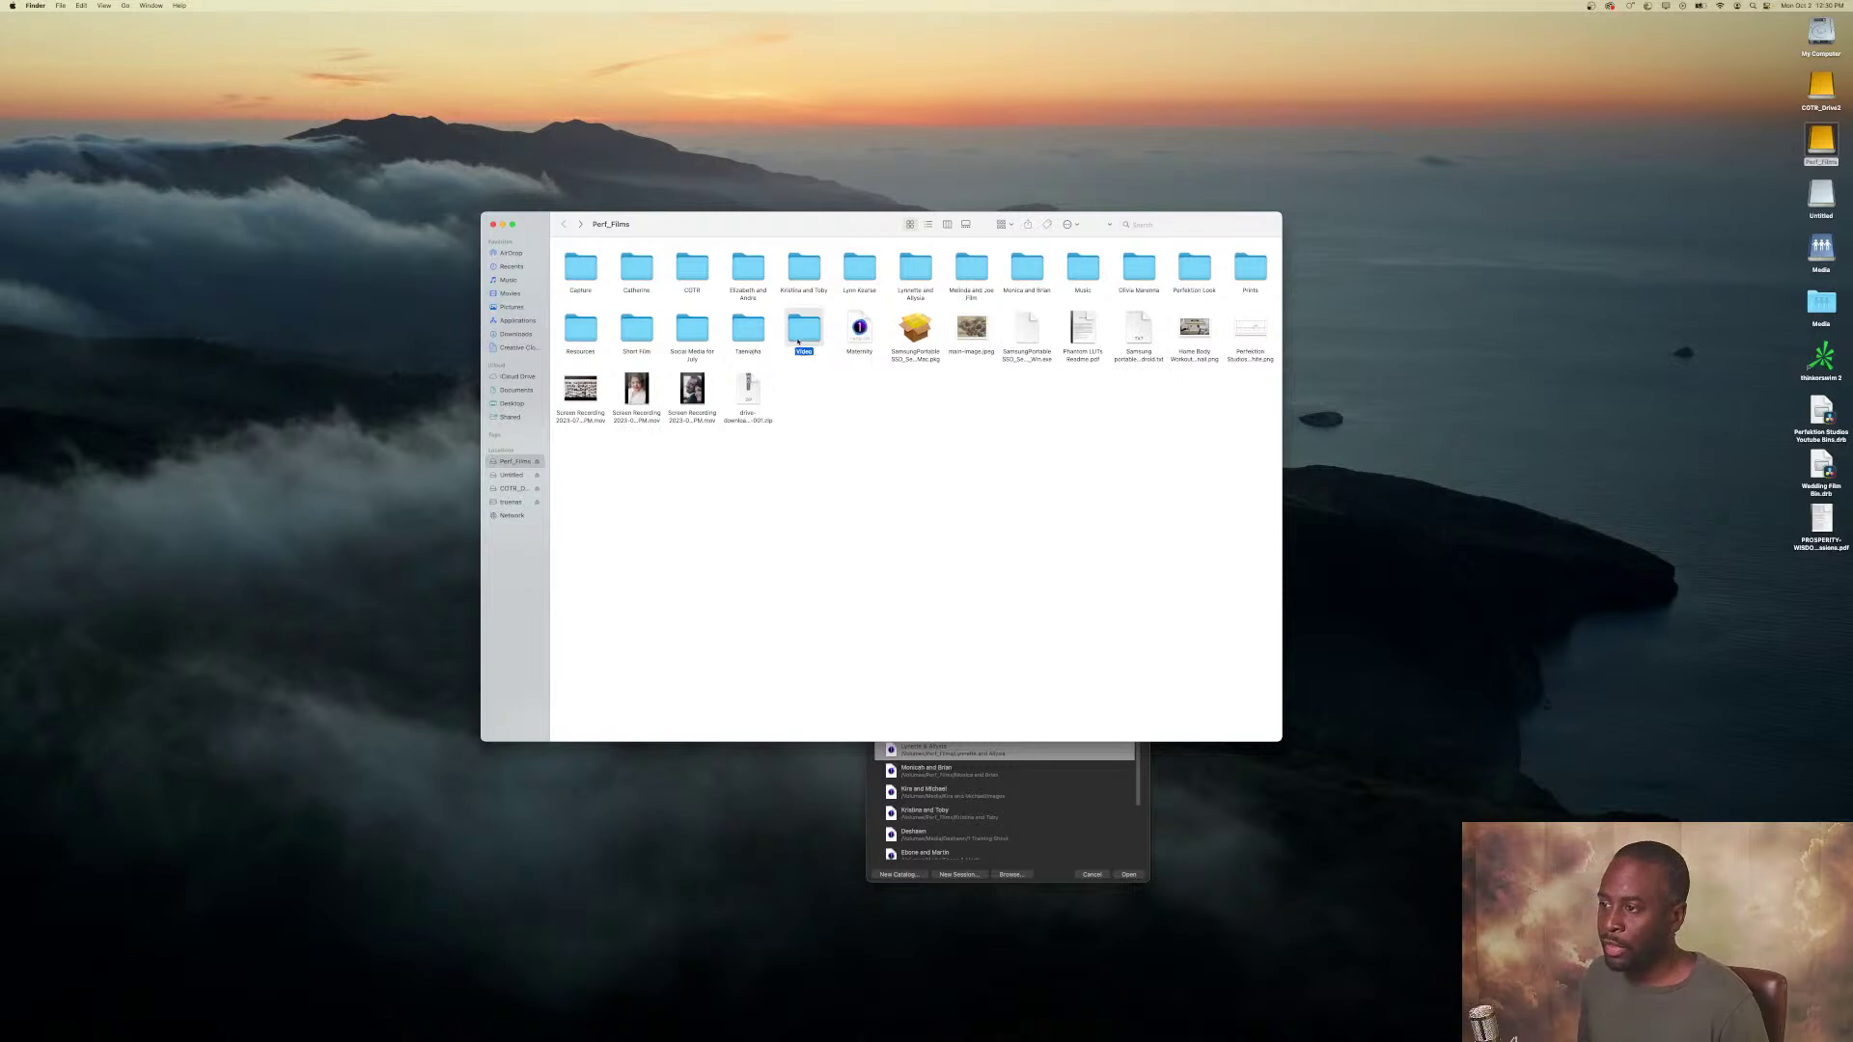
click(563, 225)
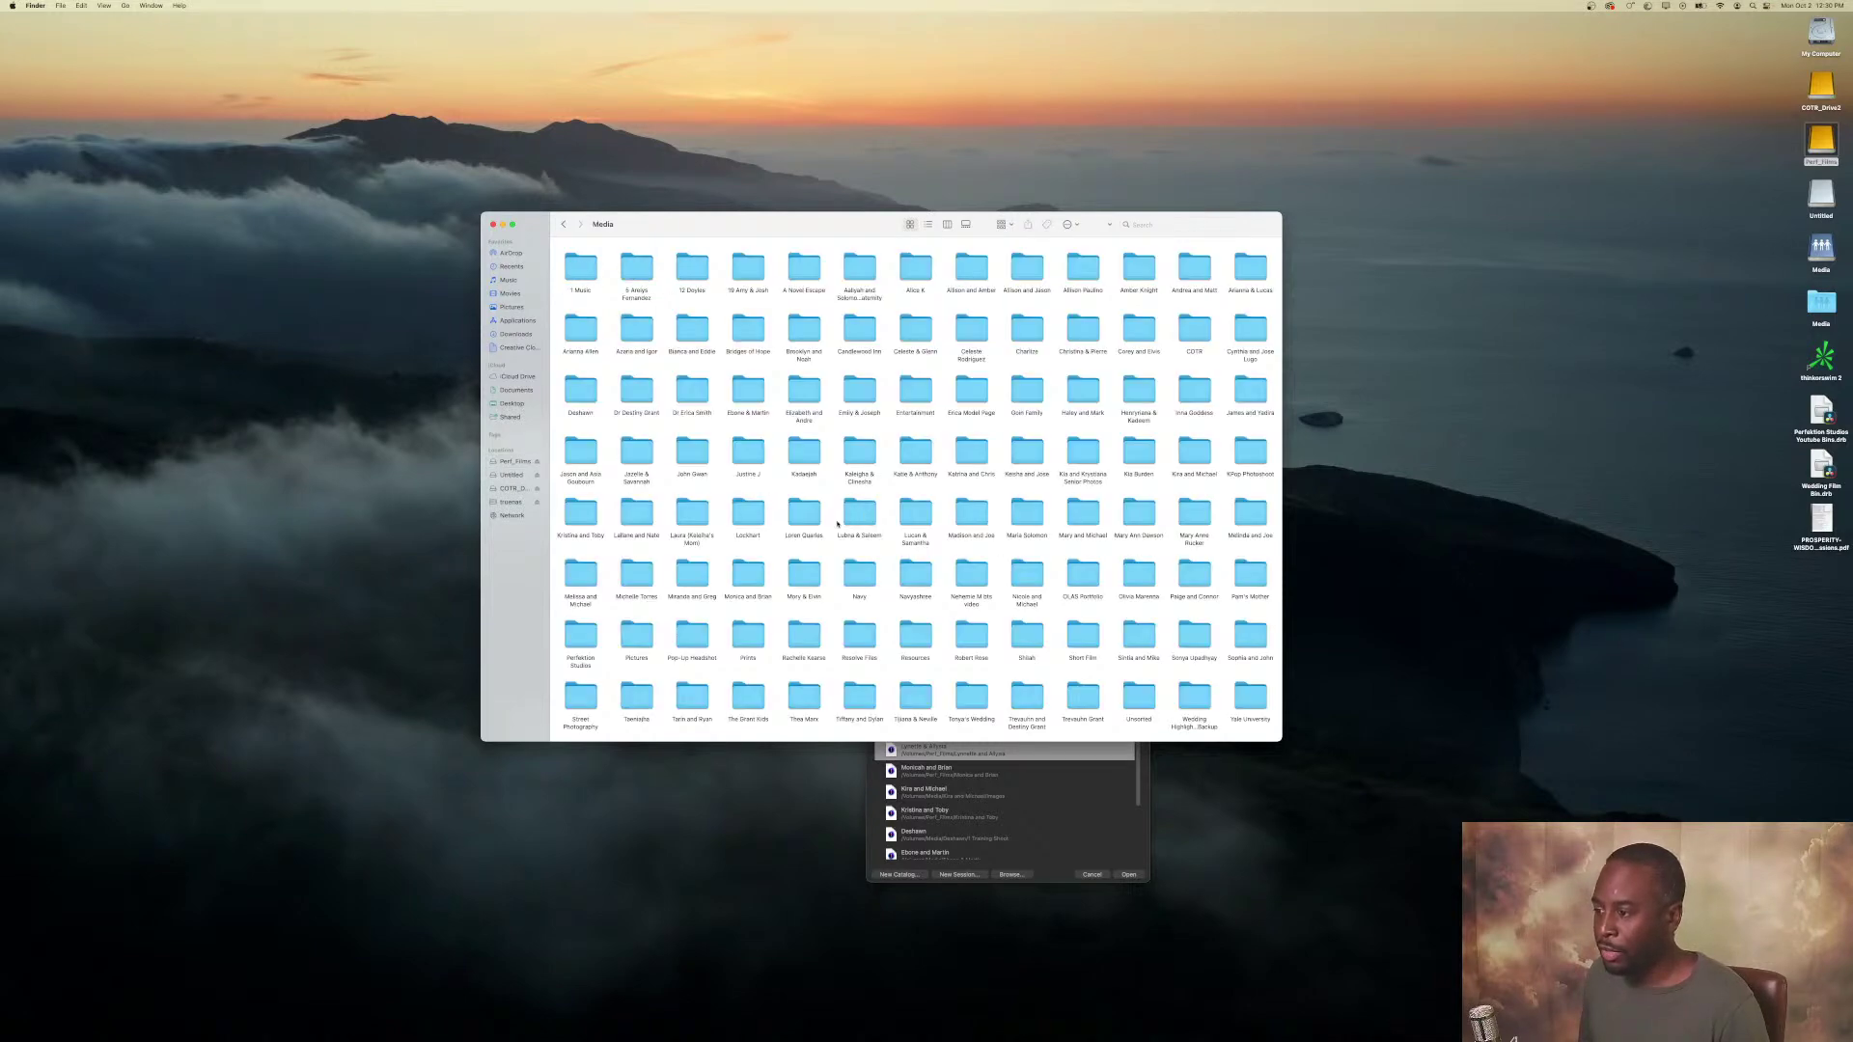
right_click(777, 435)
click(818, 533)
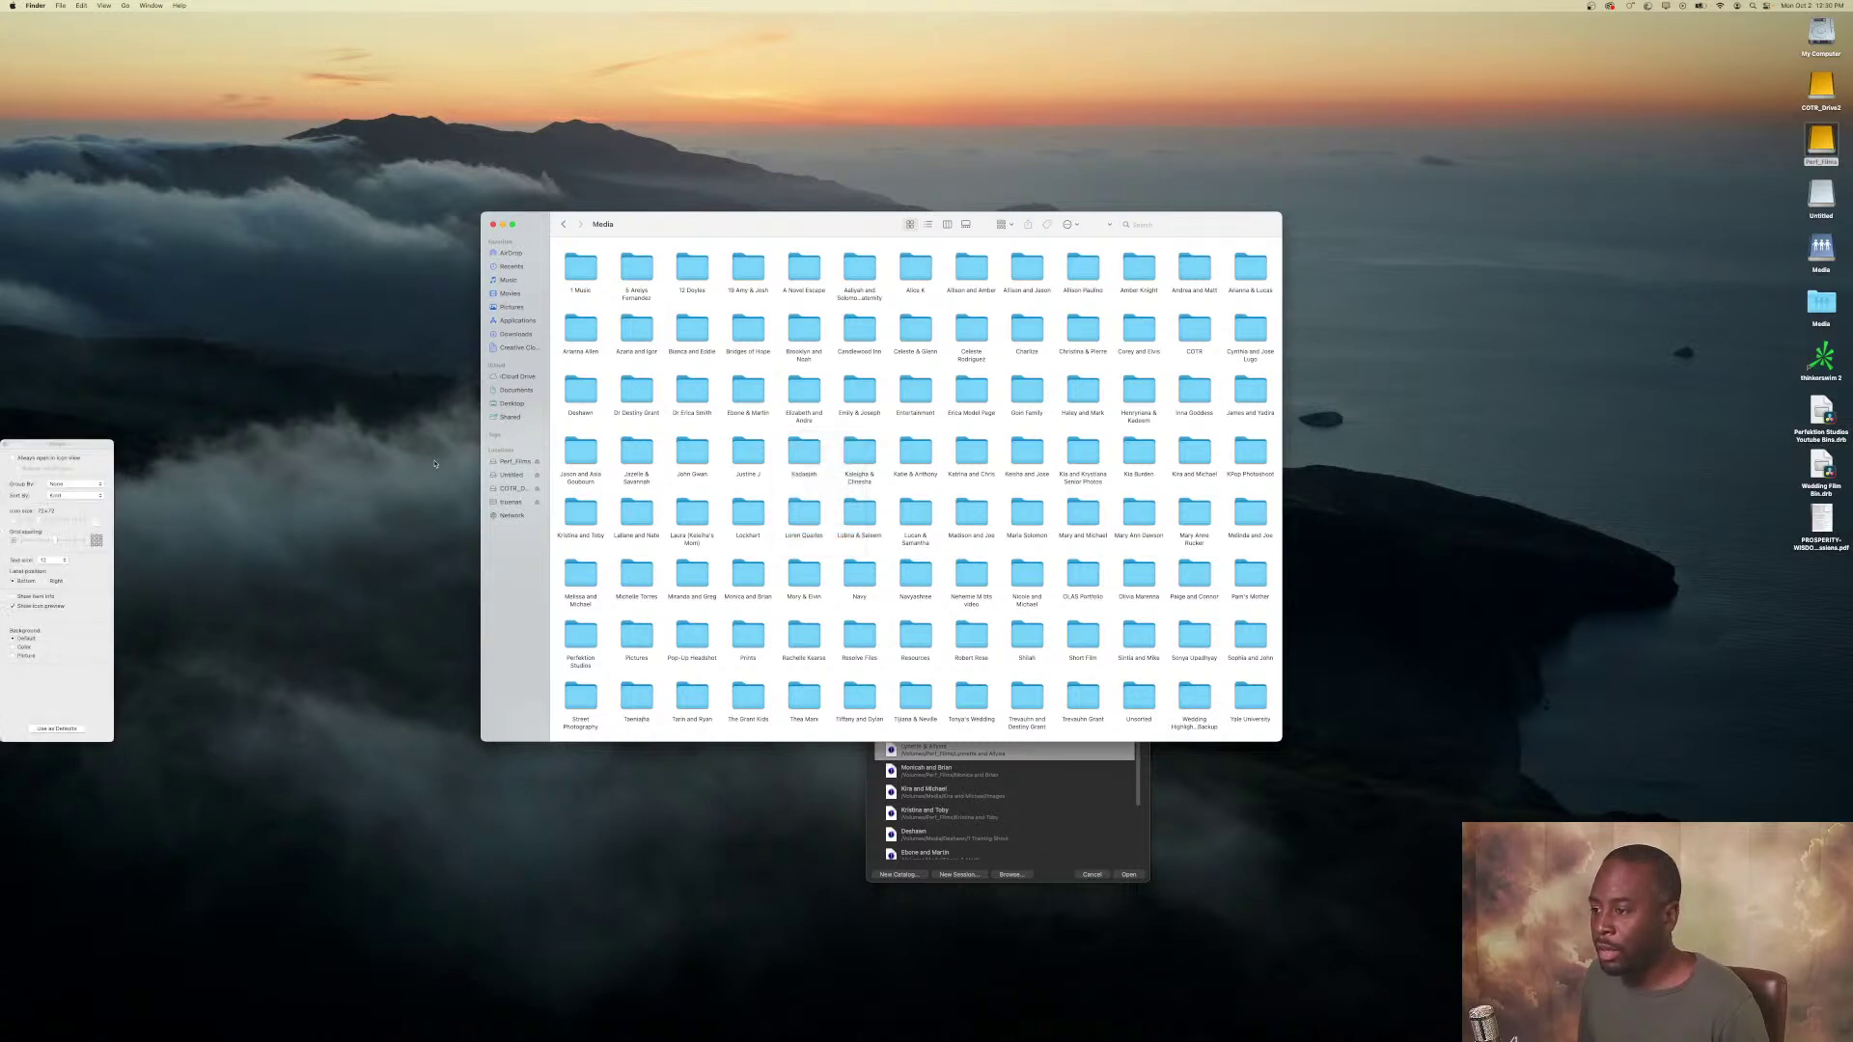
drag(39, 524, 73, 526)
Browse the client folders in Media, opening the folder of loose JPG files and the neighbouring client's folder.
scroll(832, 499, down, 5)
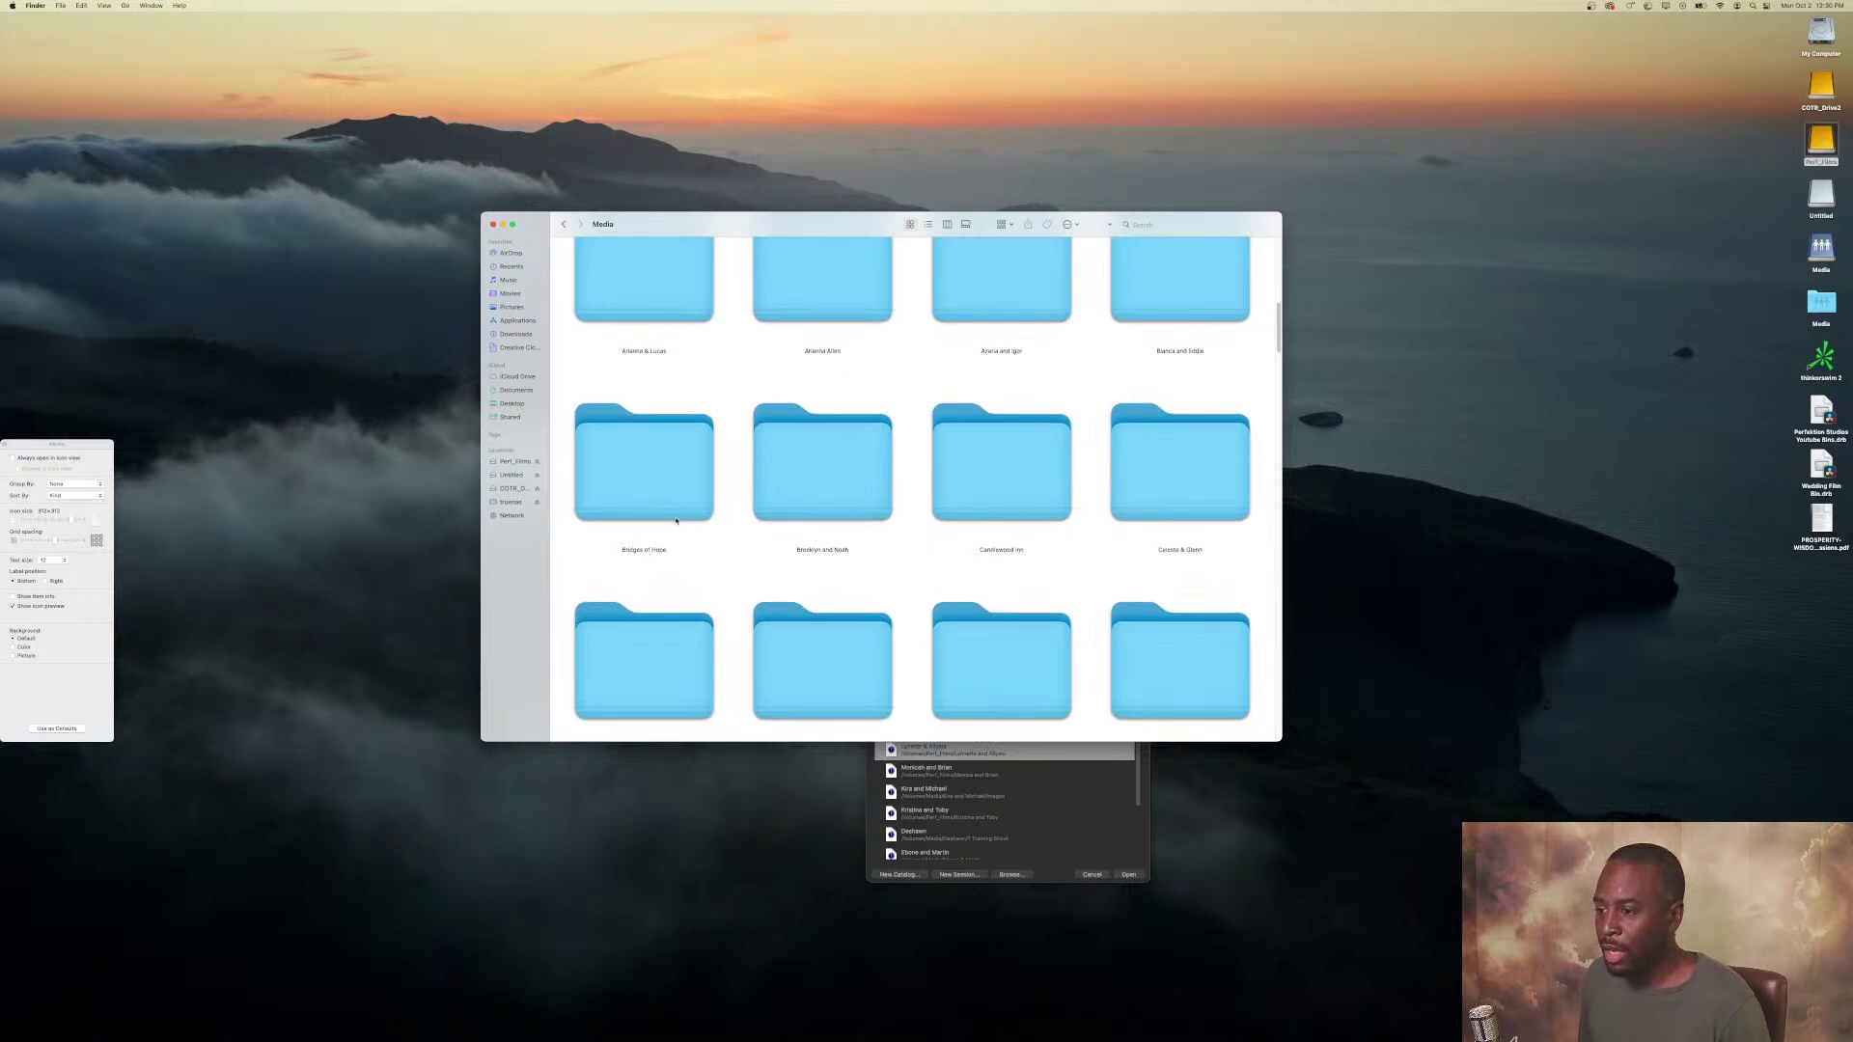
scroll(733, 548, up, 3)
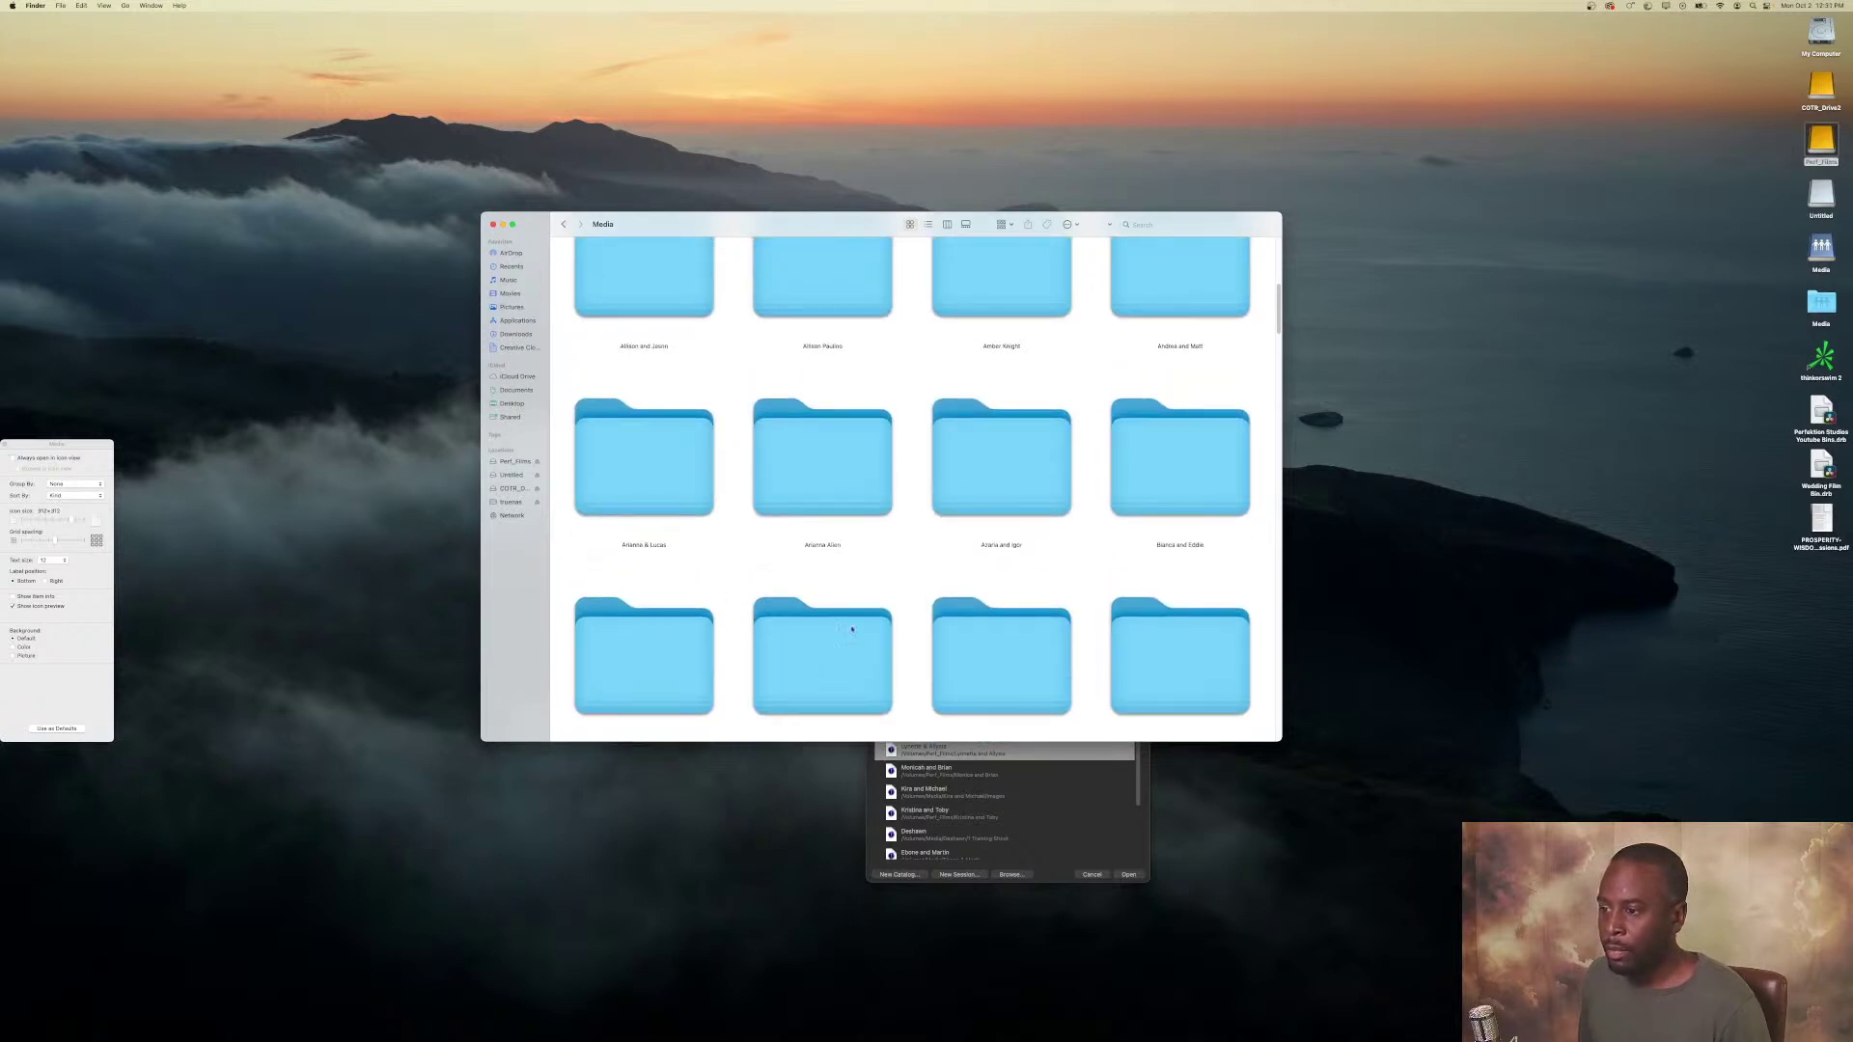
click(1046, 446)
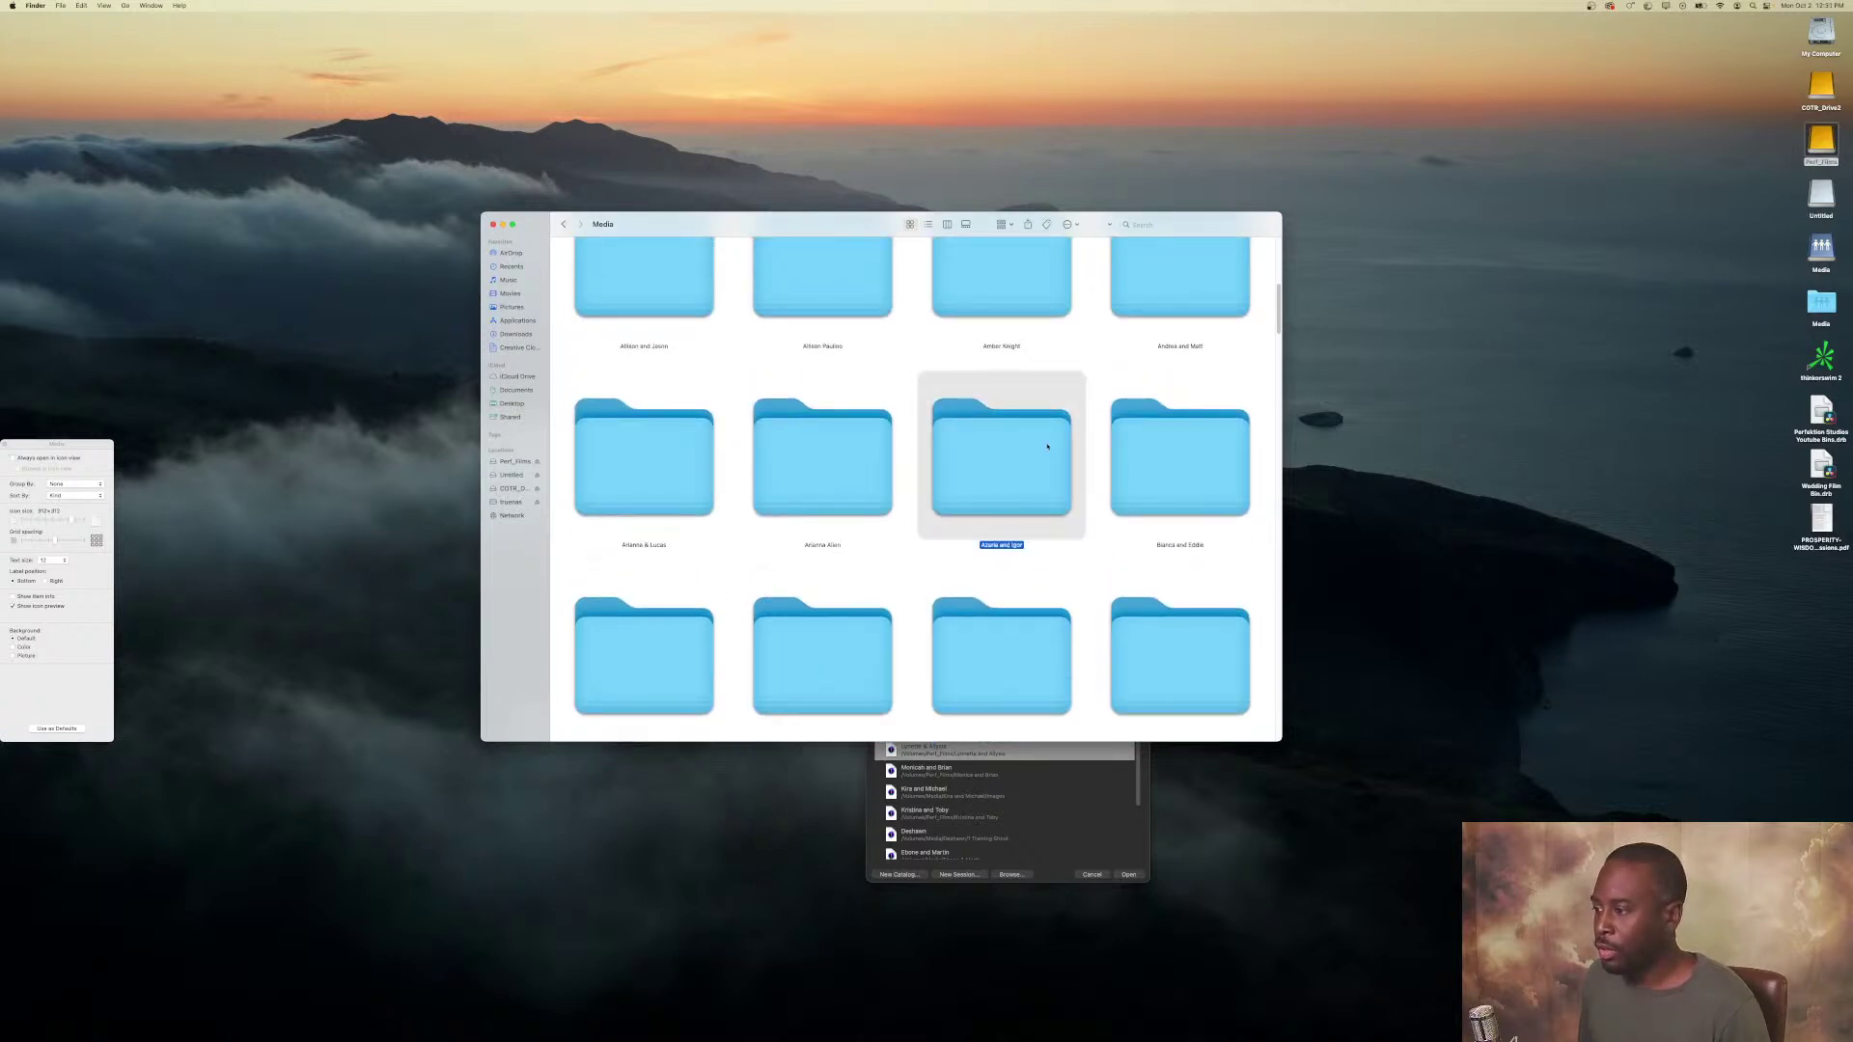
double_click(1047, 446)
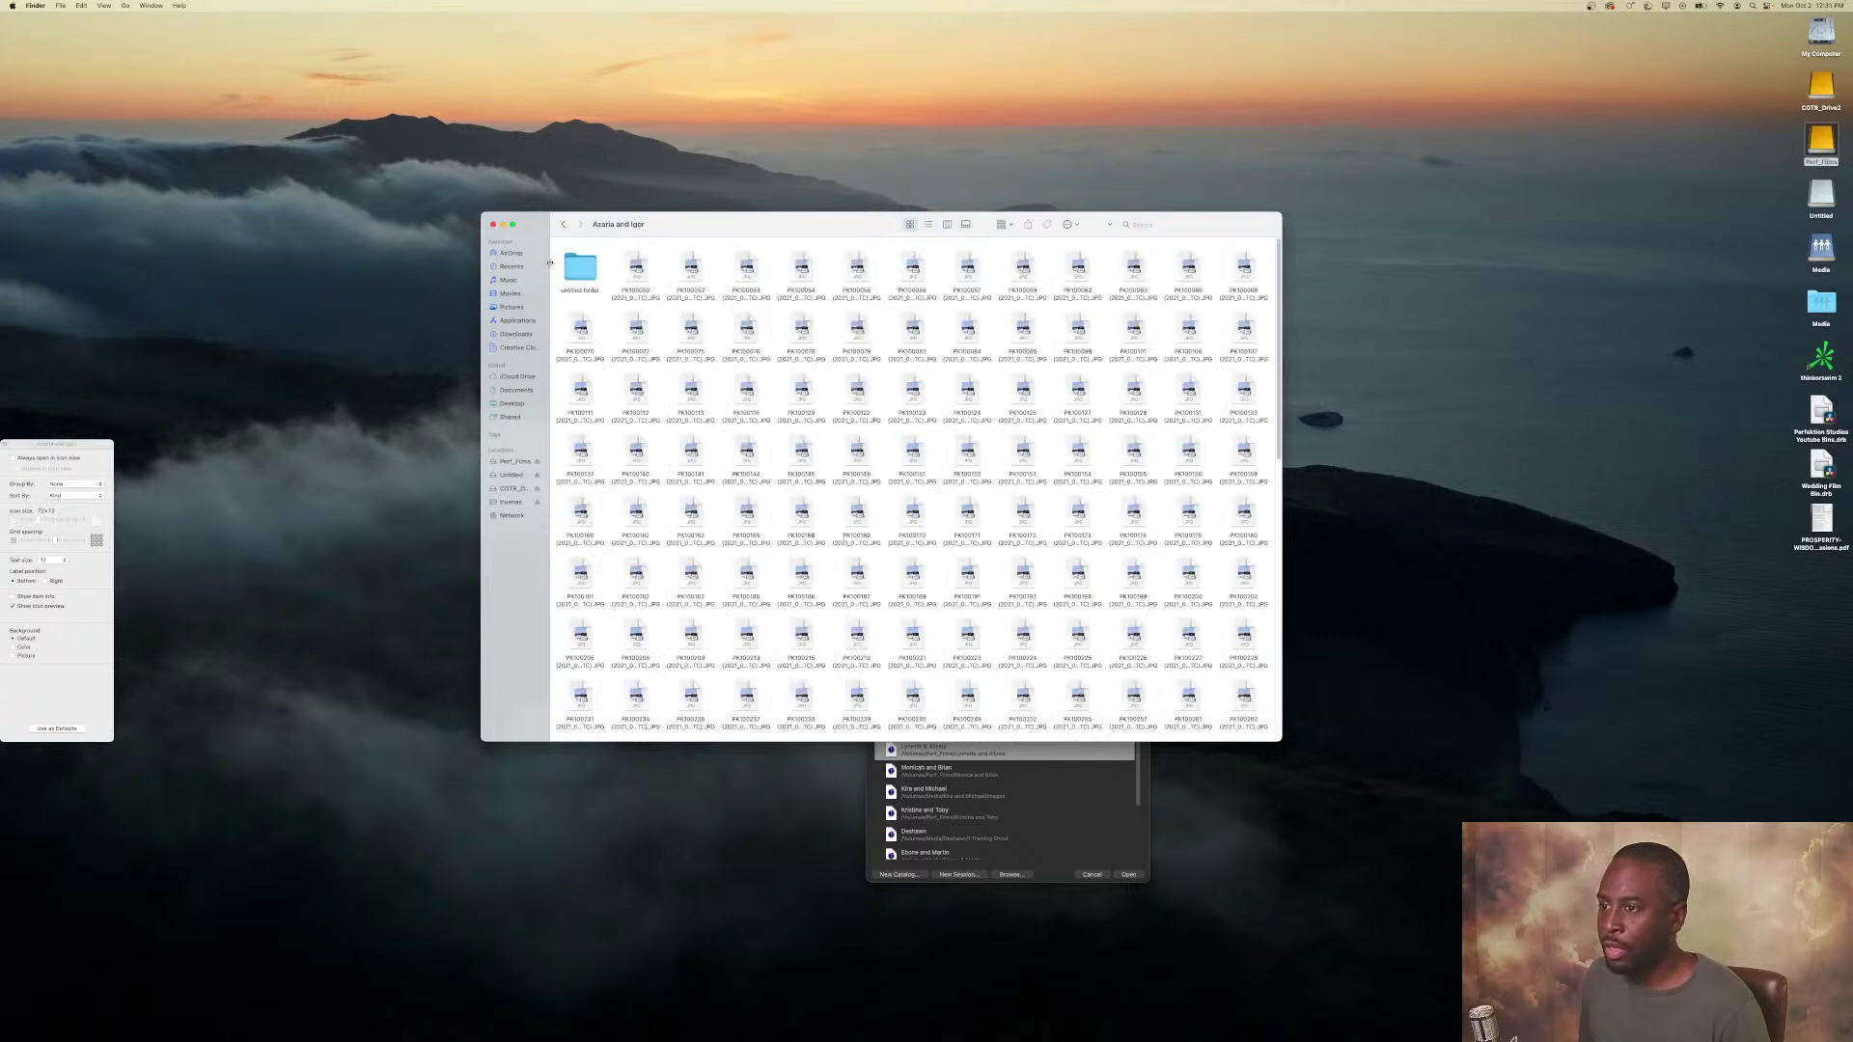
click(564, 224)
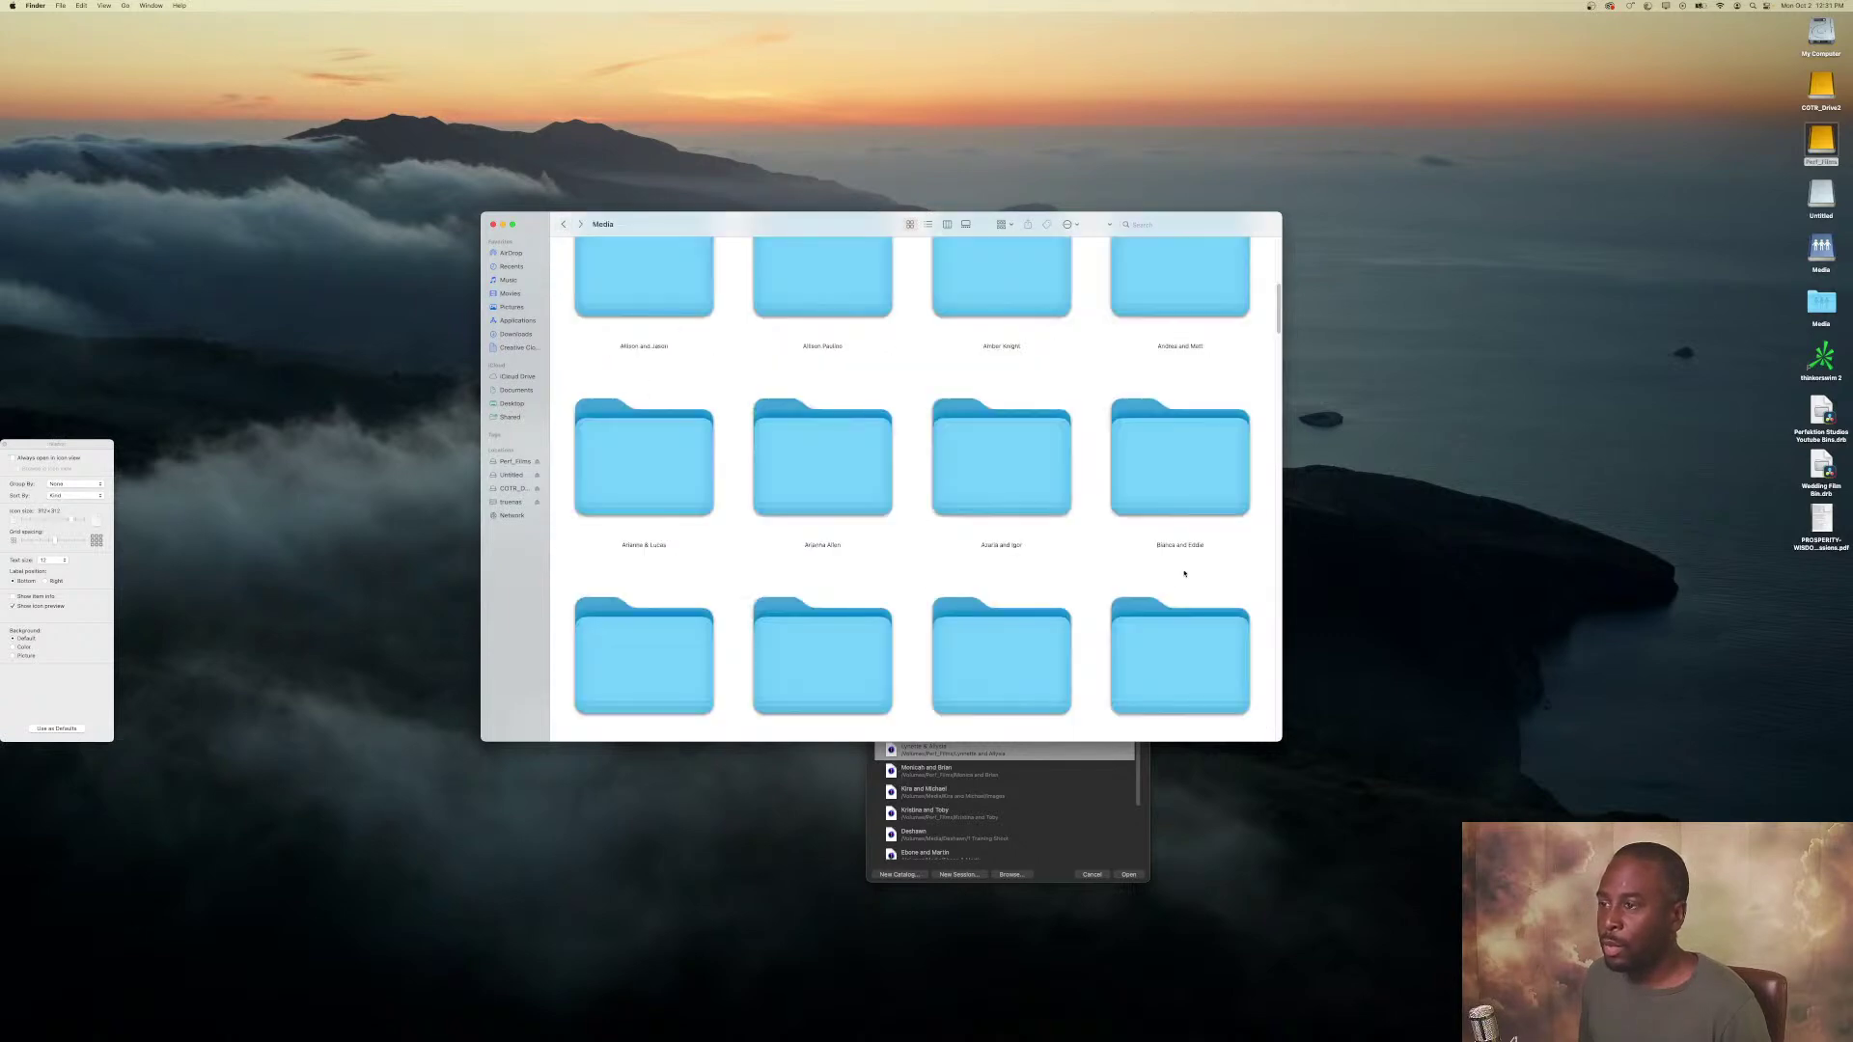
double_click(1167, 486)
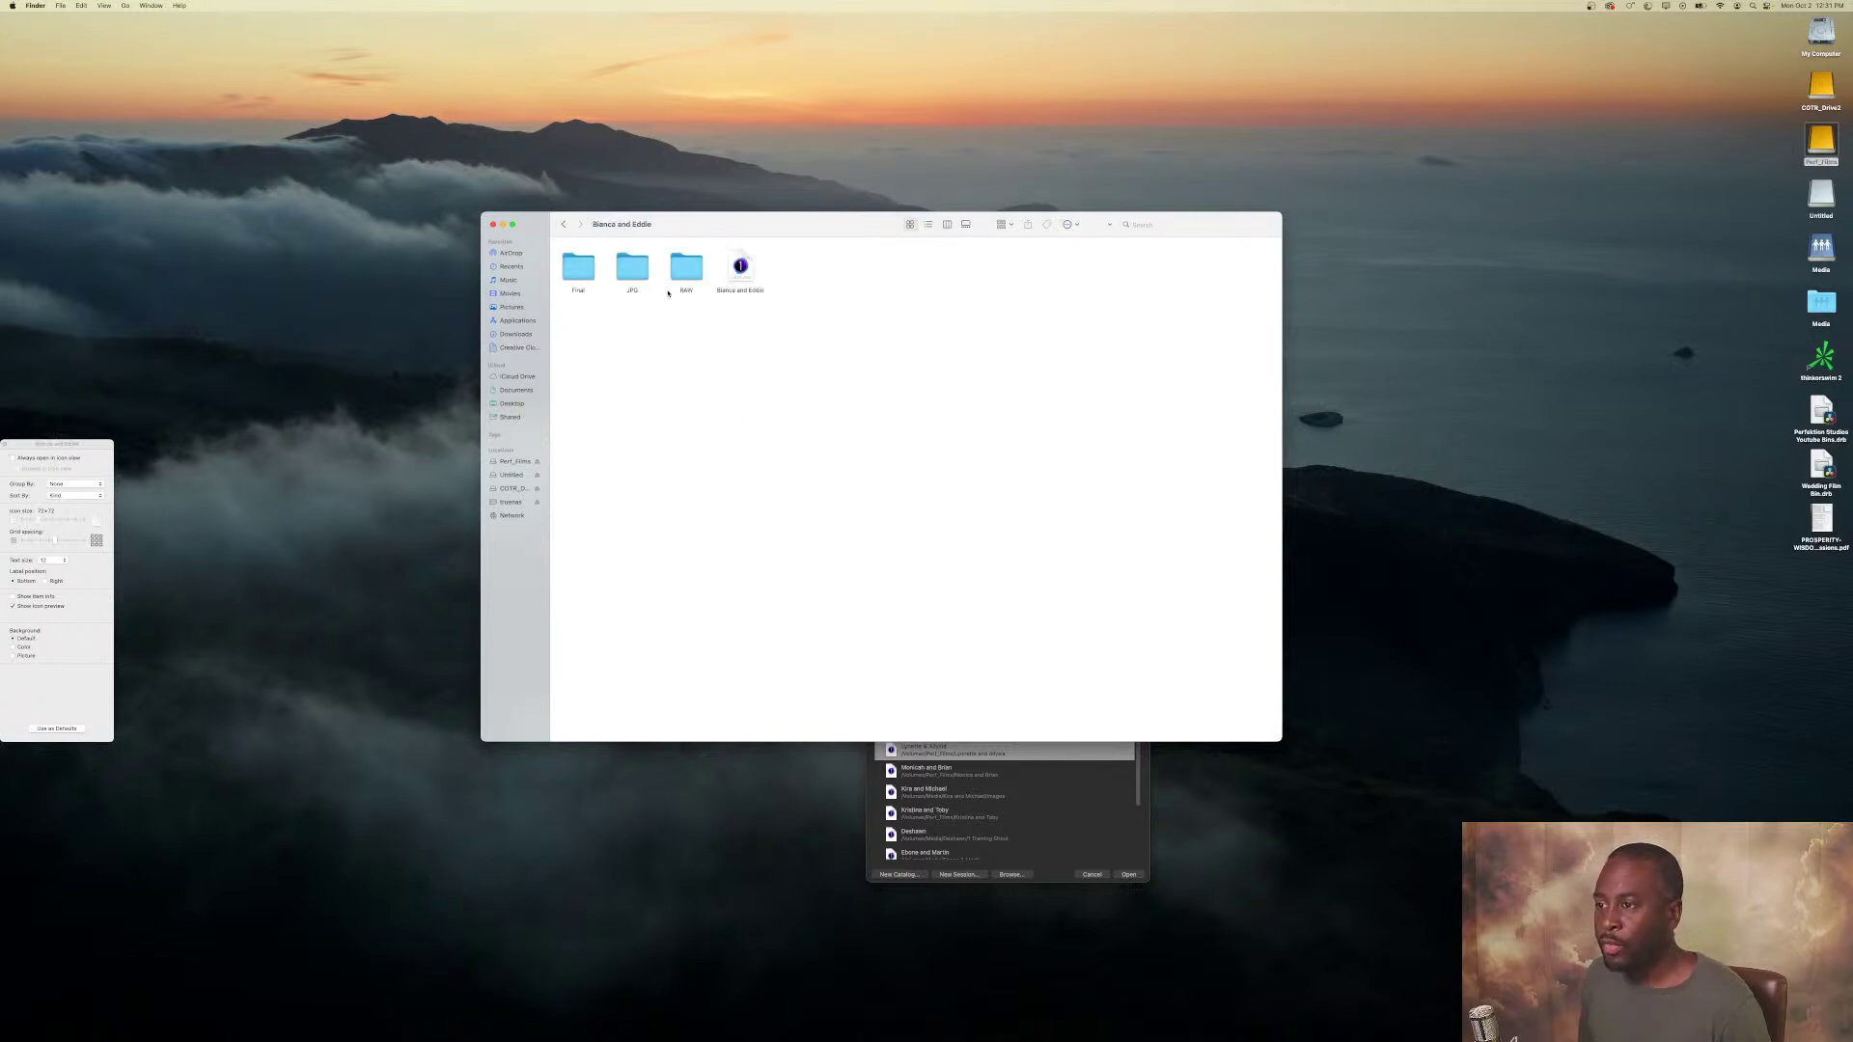
Examine how the client's folder is organised into Final, JPG and RAW subfolders, checking the contents of RAW.
right_click(624, 342)
click(608, 320)
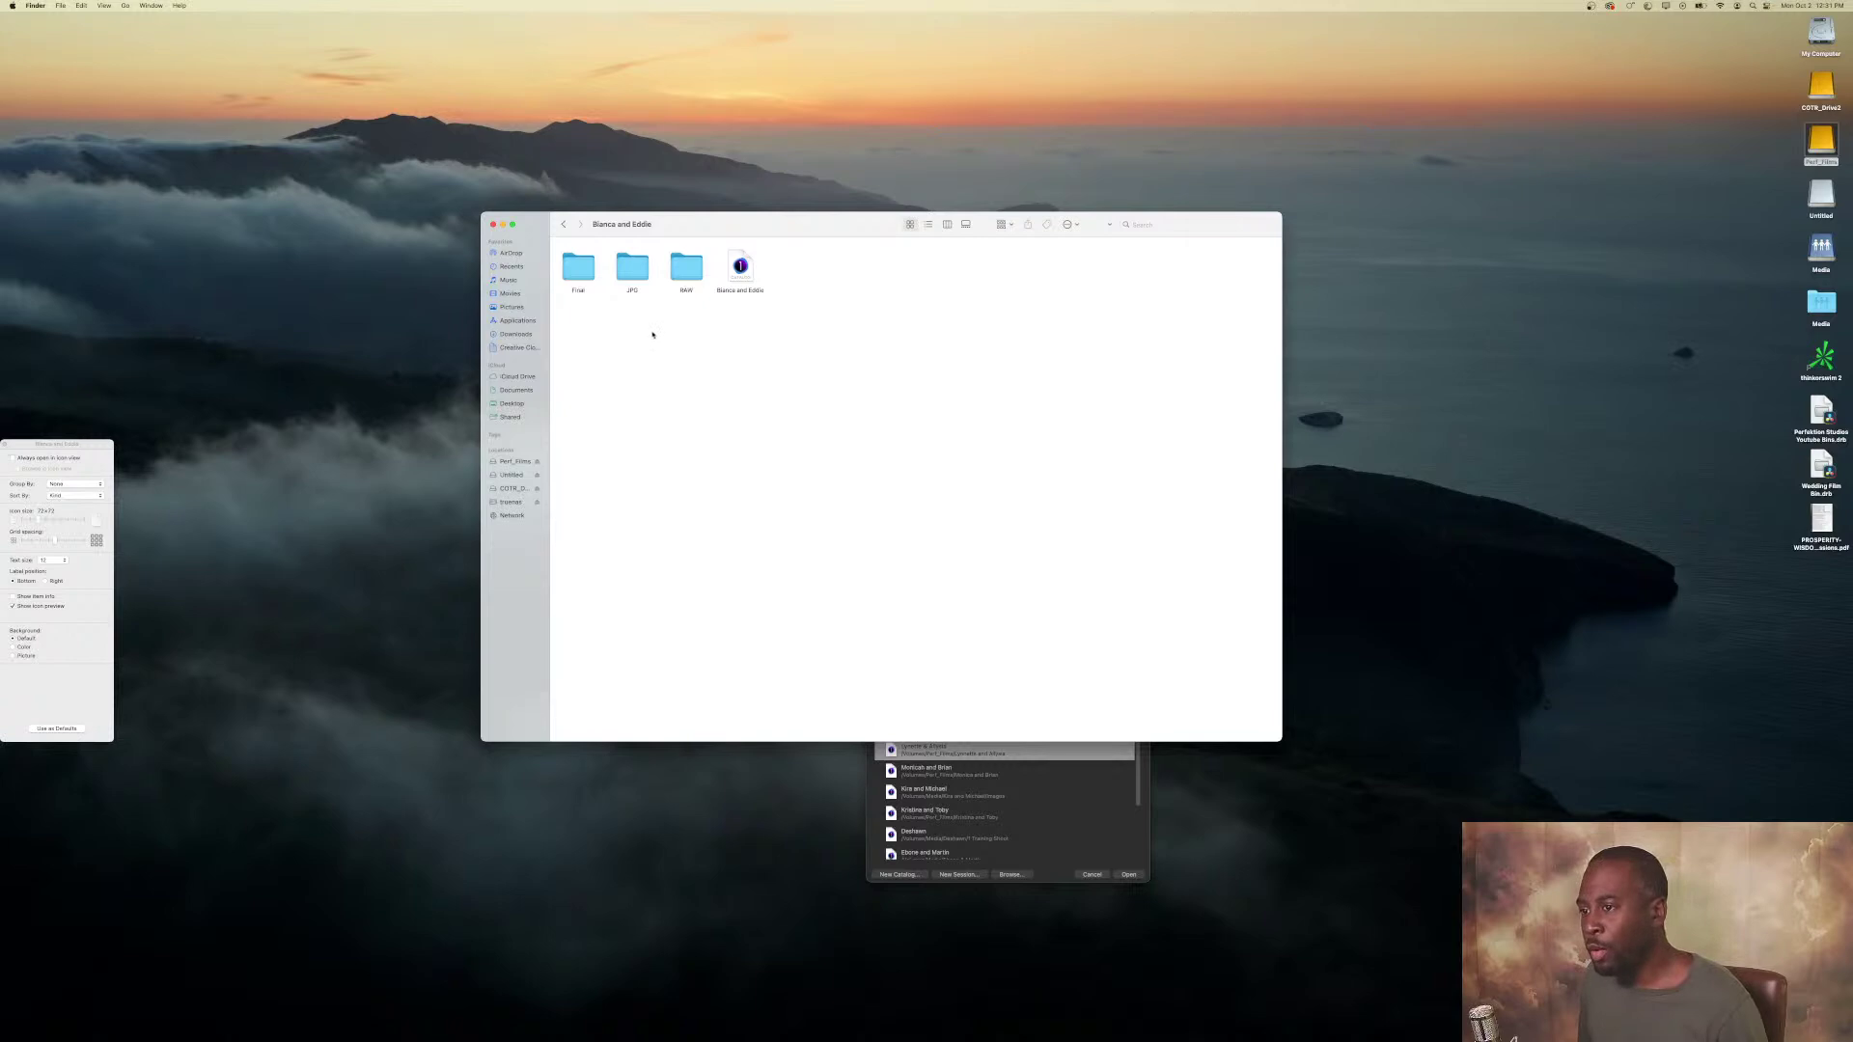
right_click(659, 344)
click(989, 335)
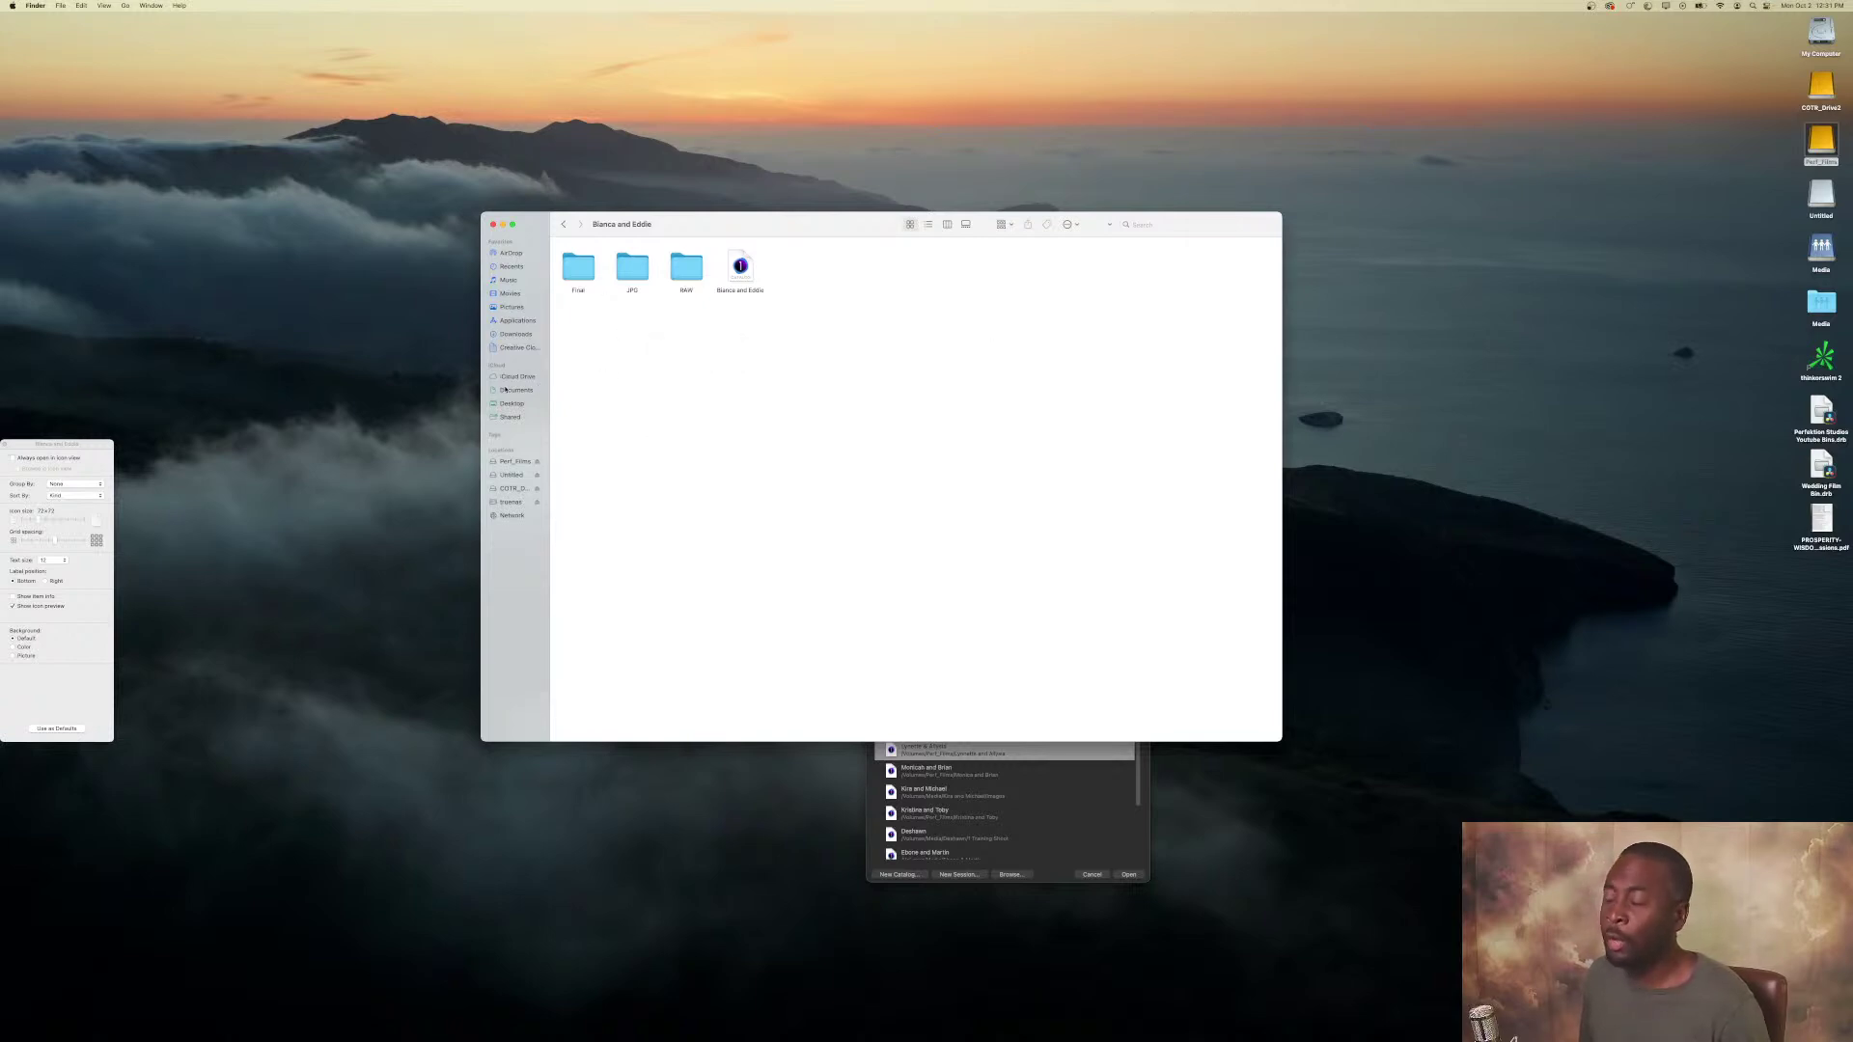
double_click(687, 266)
click(564, 224)
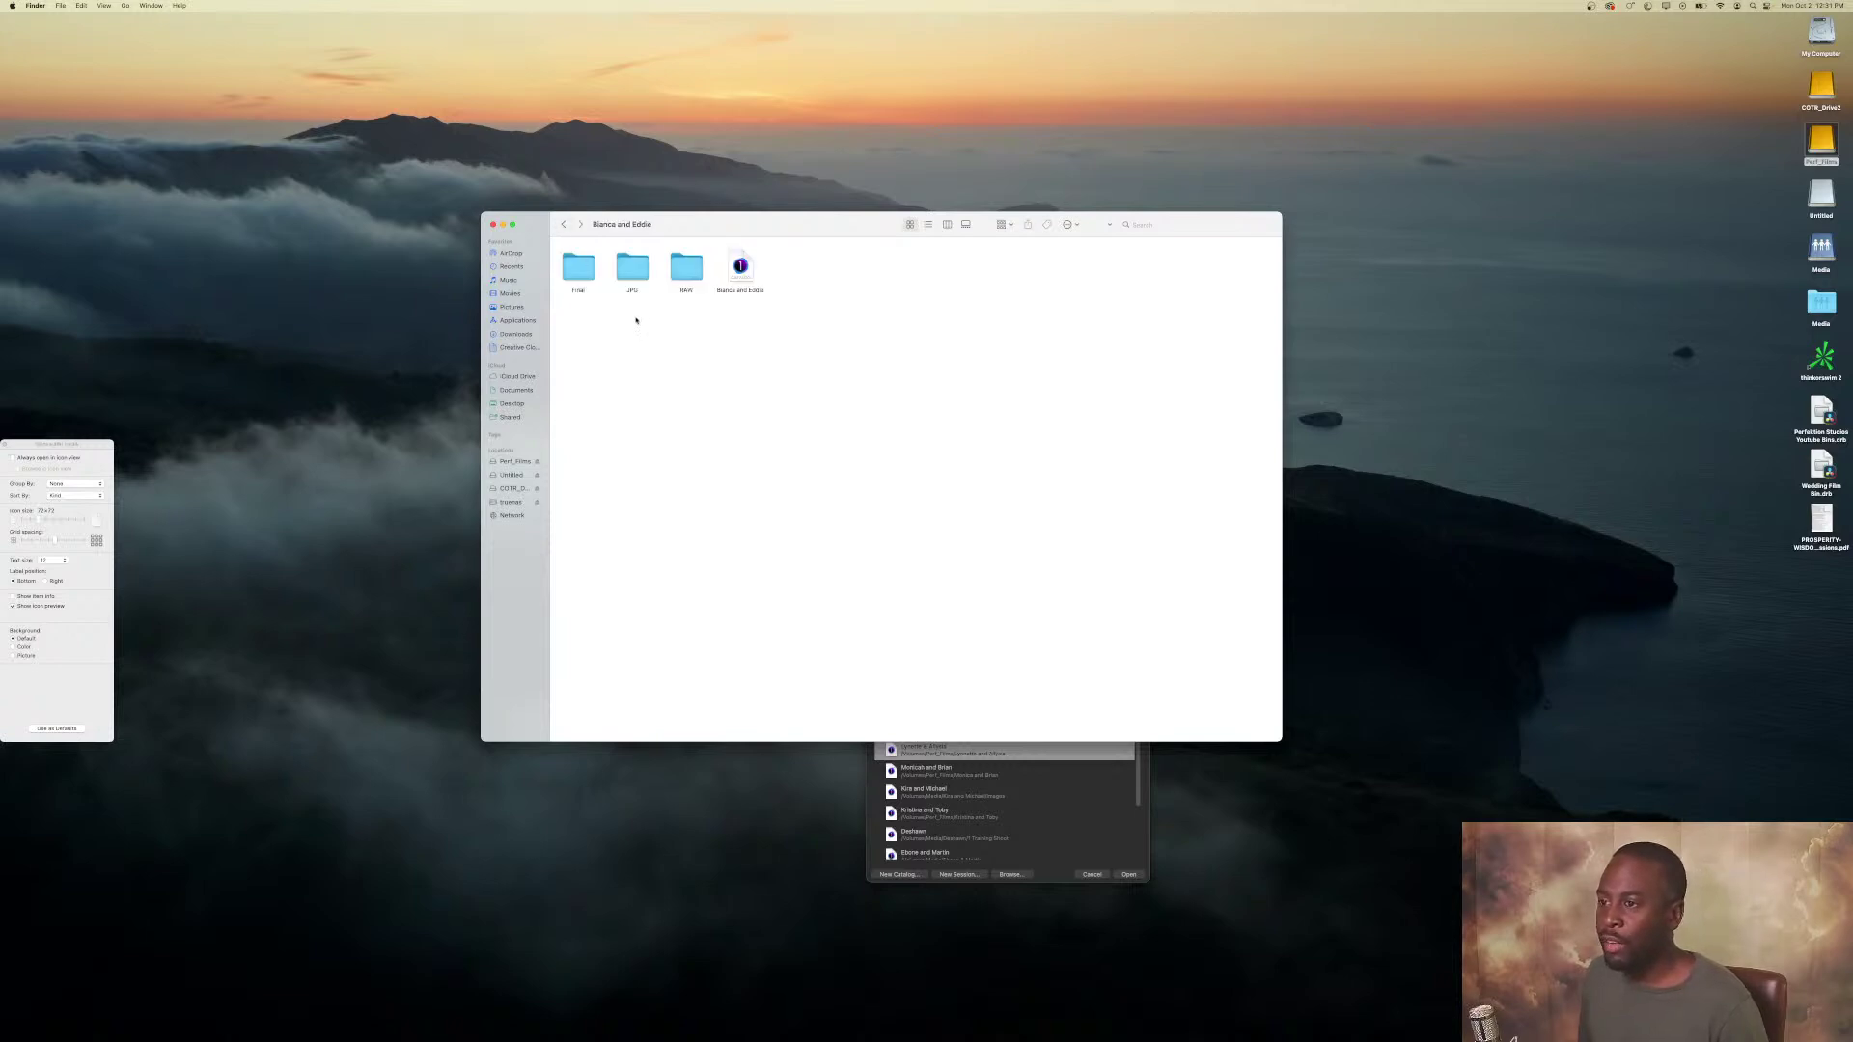
click(637, 272)
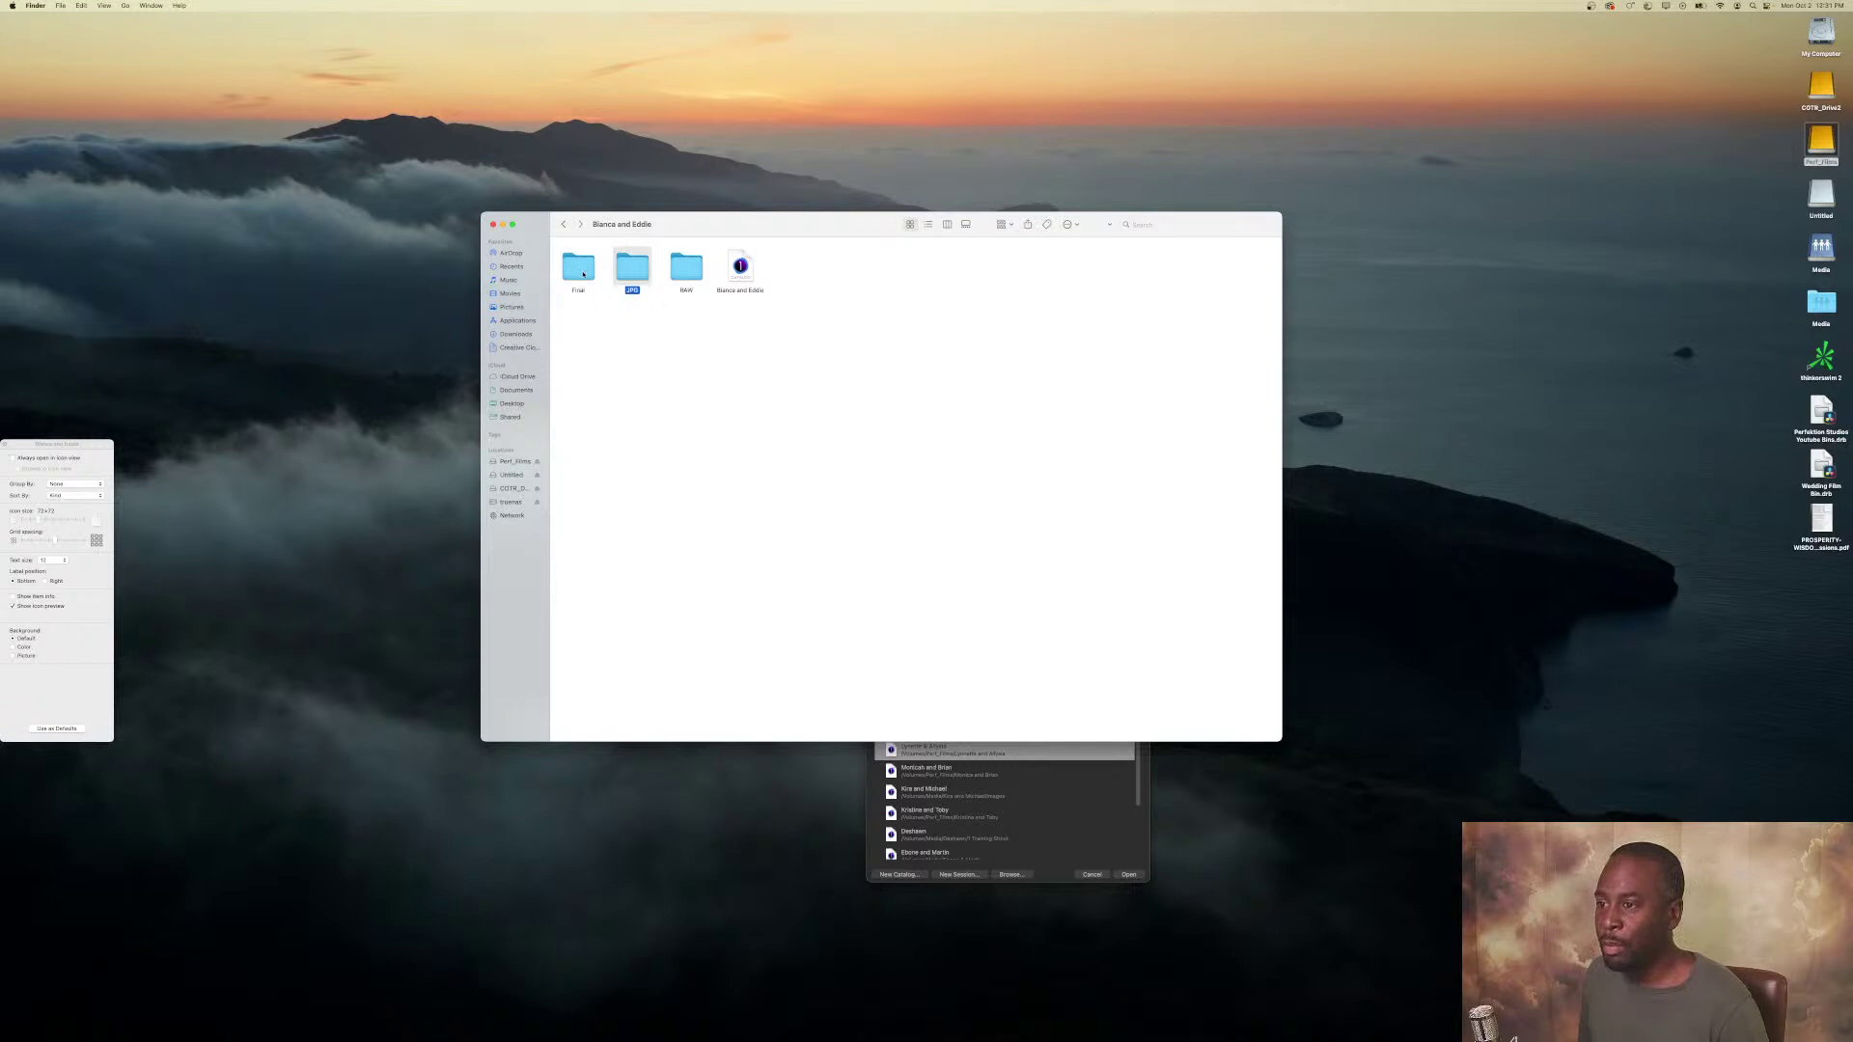
click(578, 272)
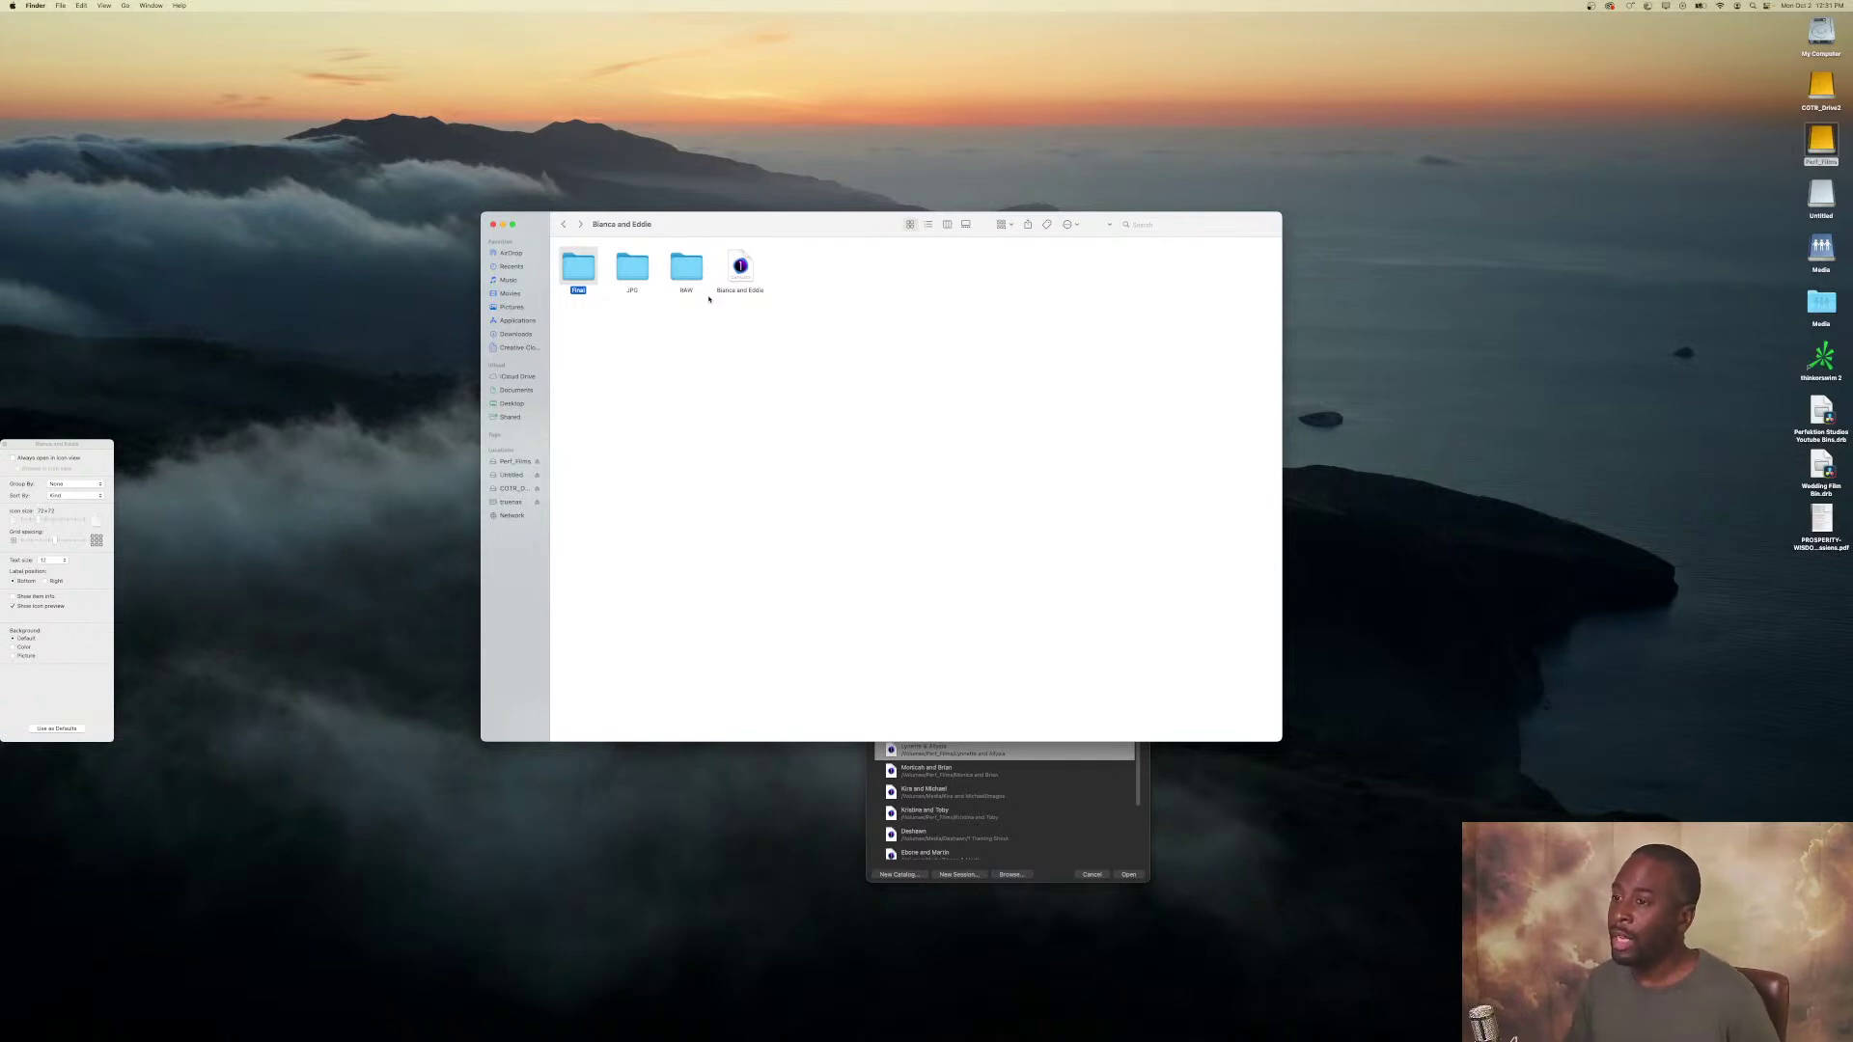
In the seventh folder on the Perf_Films drive, create an Images folder and move JPG, RAW and the photo catalog into it.
click(512, 463)
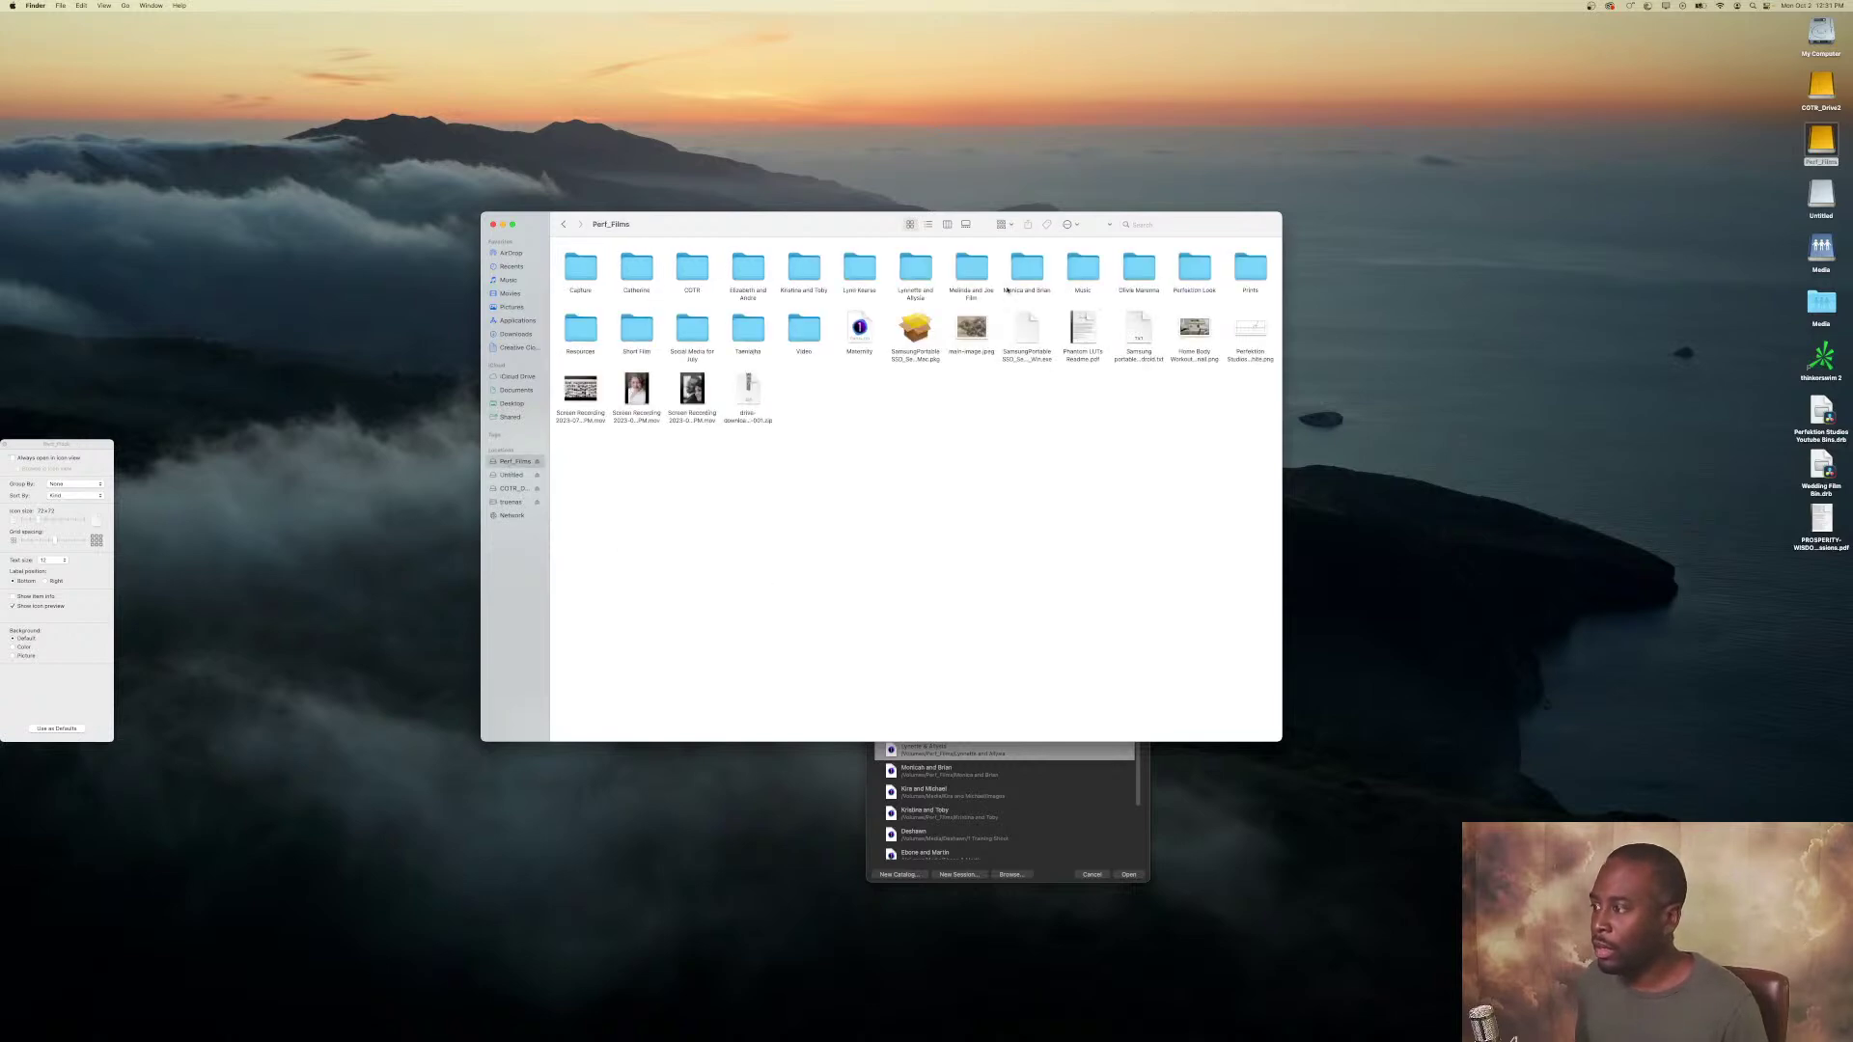
double_click(920, 269)
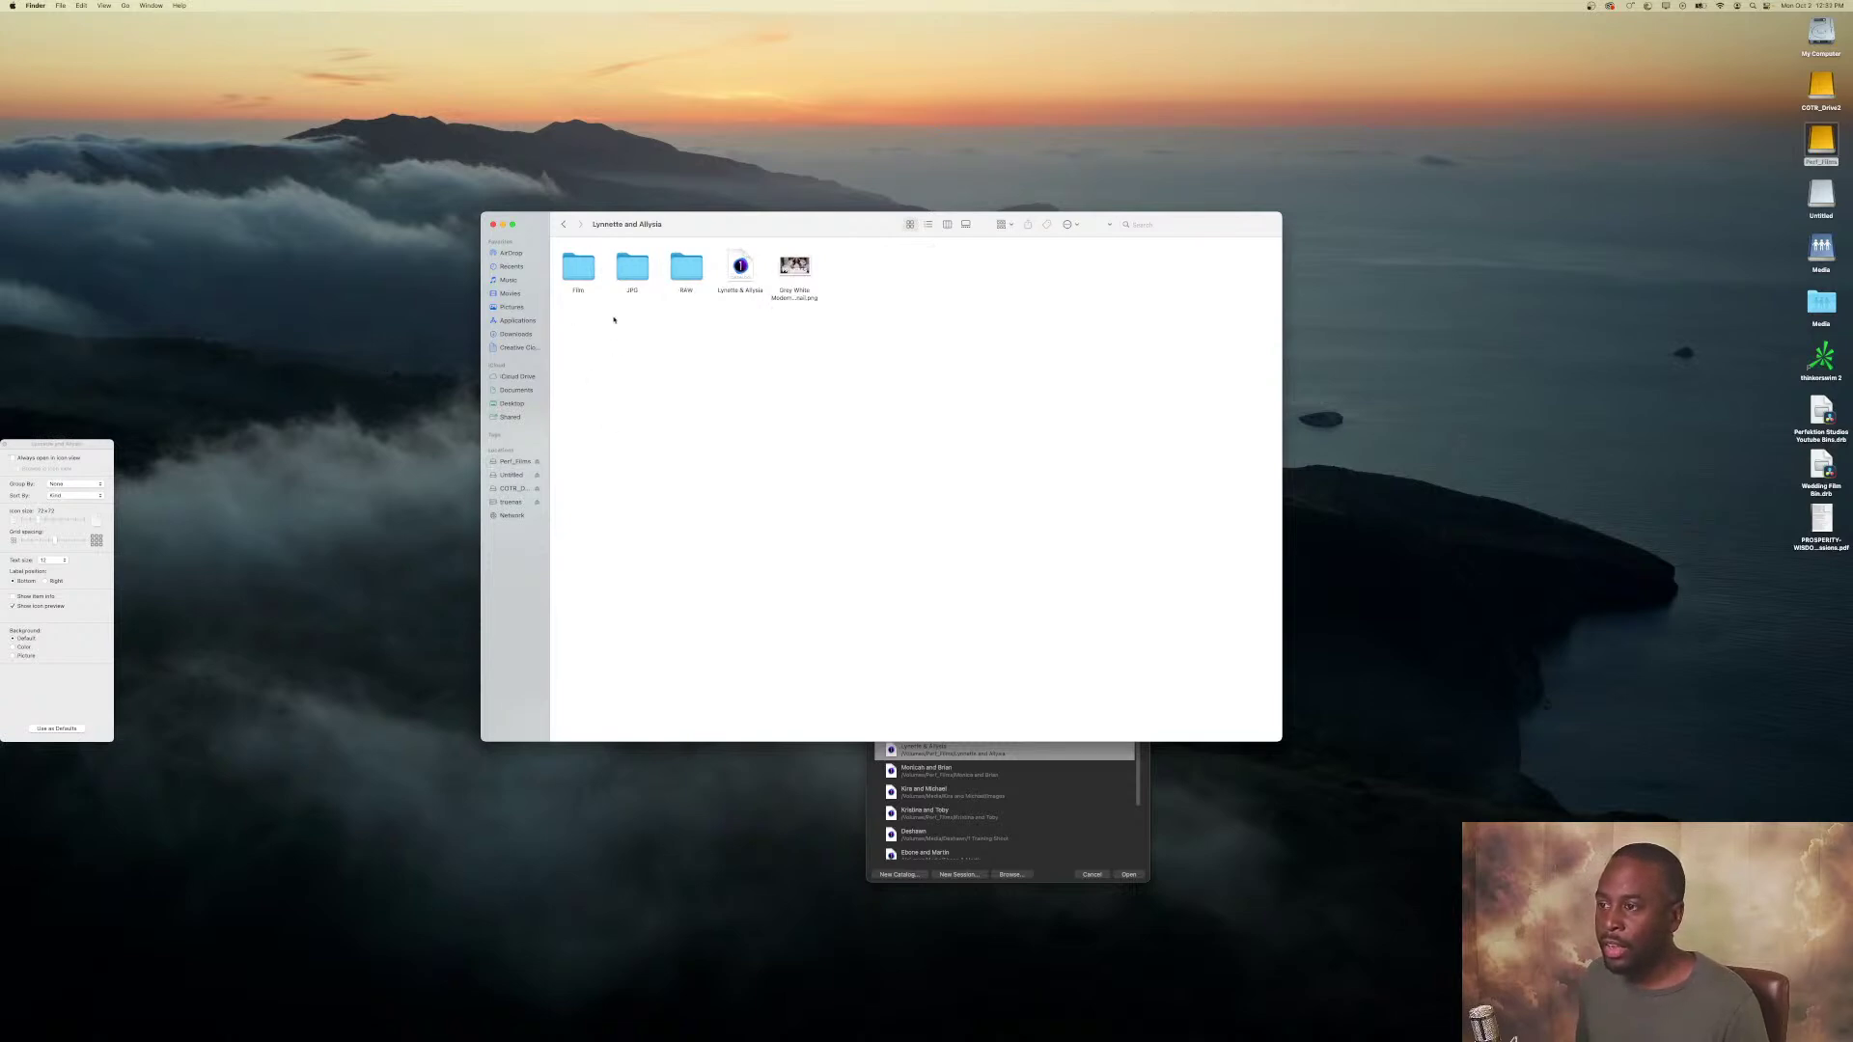
right_click(638, 325)
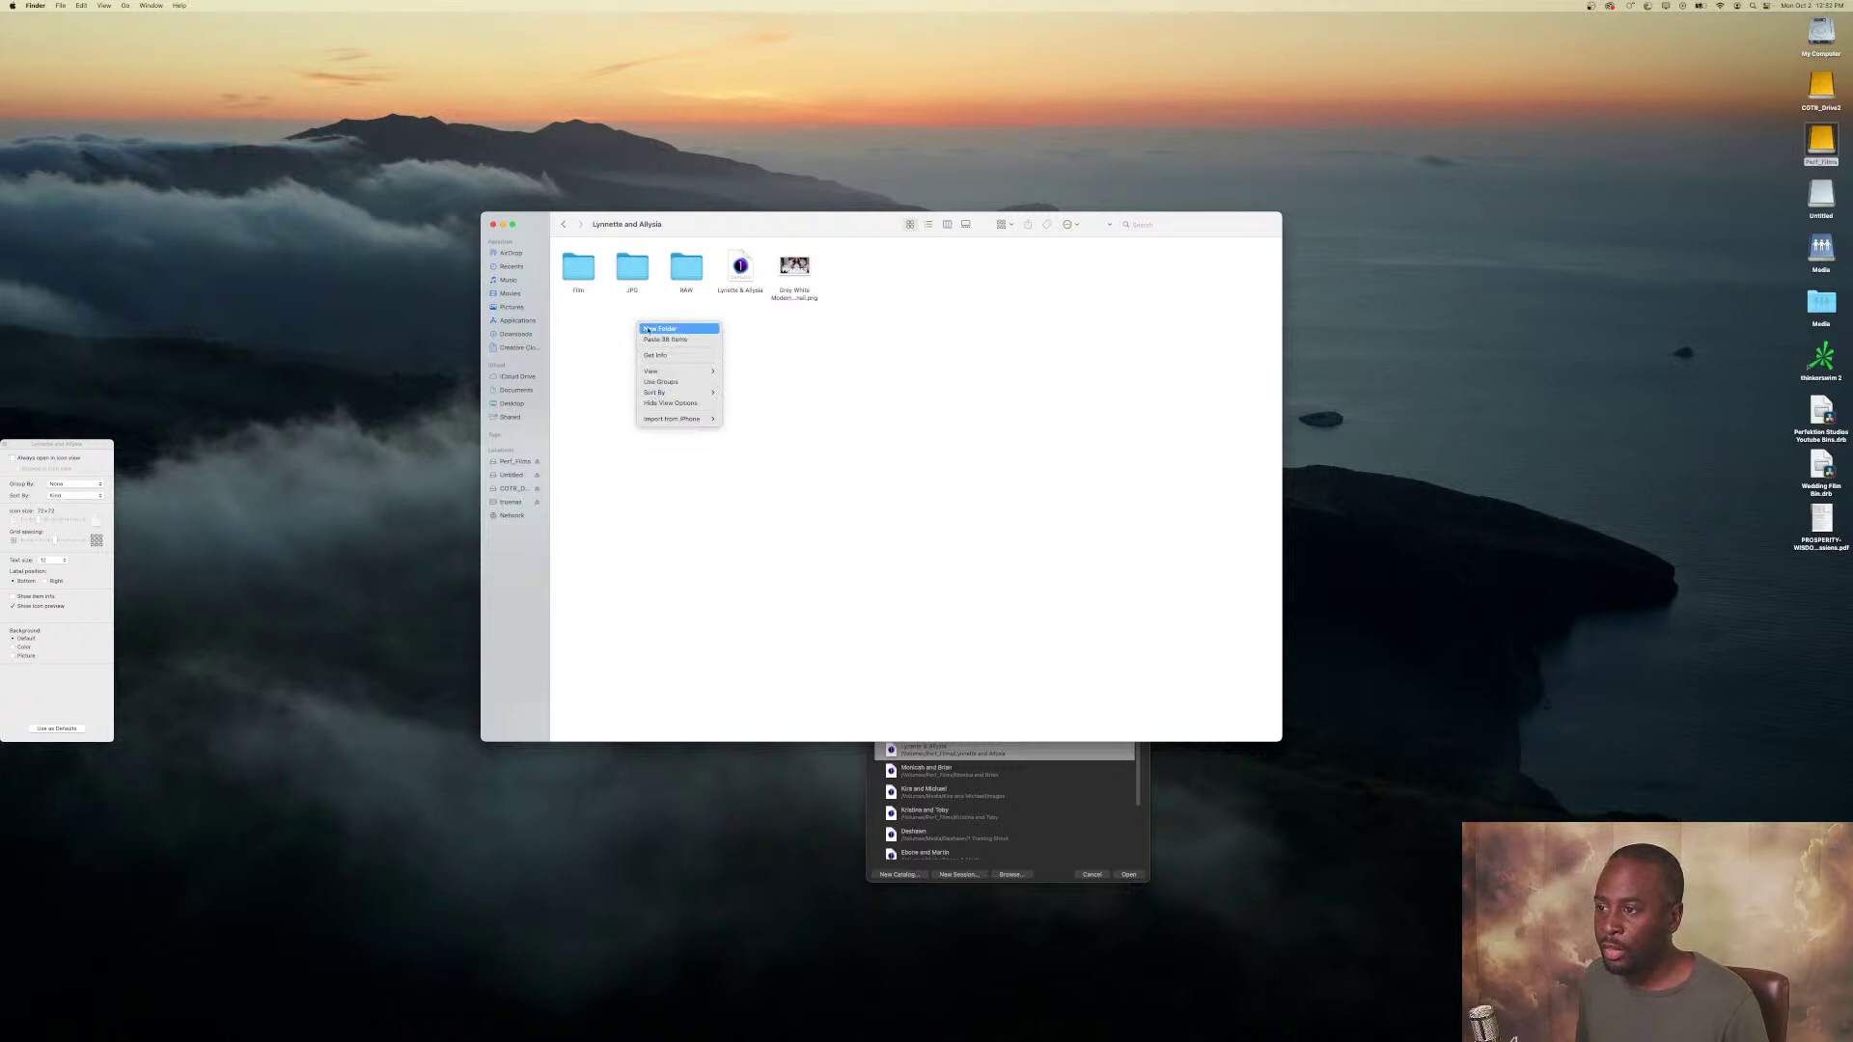
click(660, 329)
text(Ima)
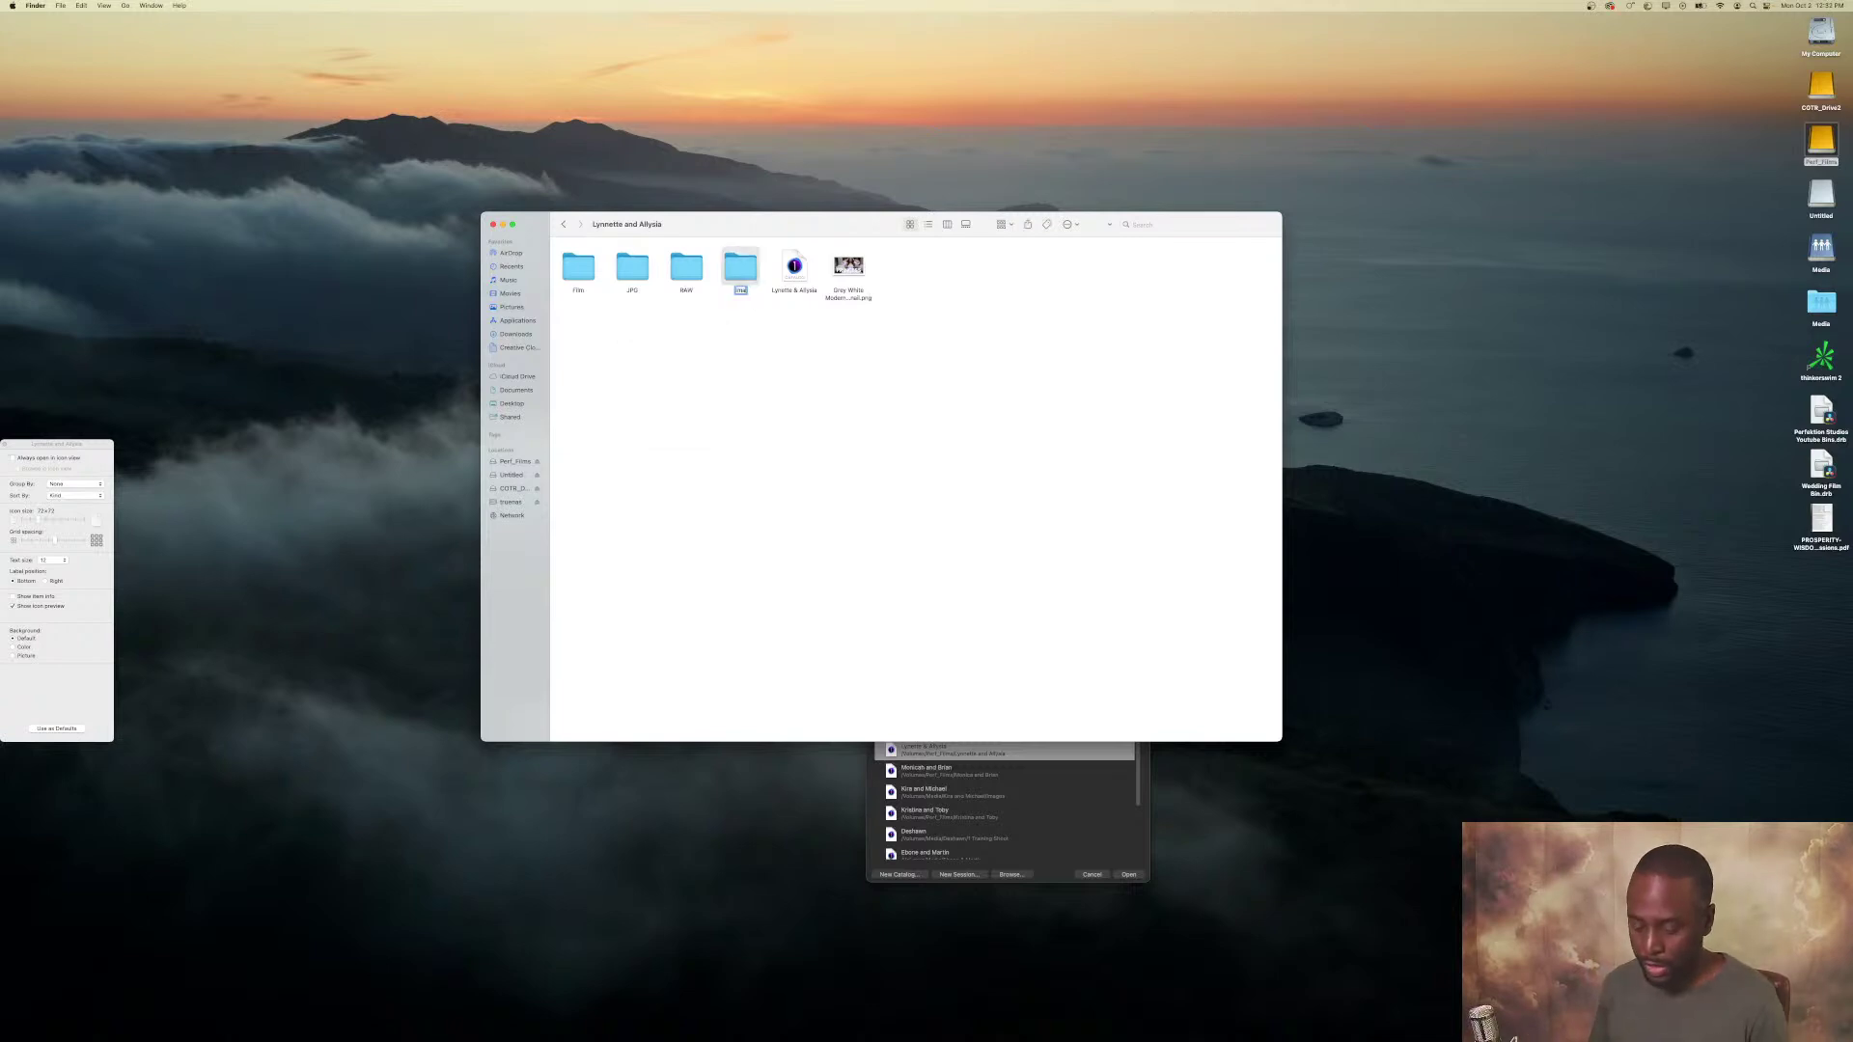
text(ges)
key(Return)
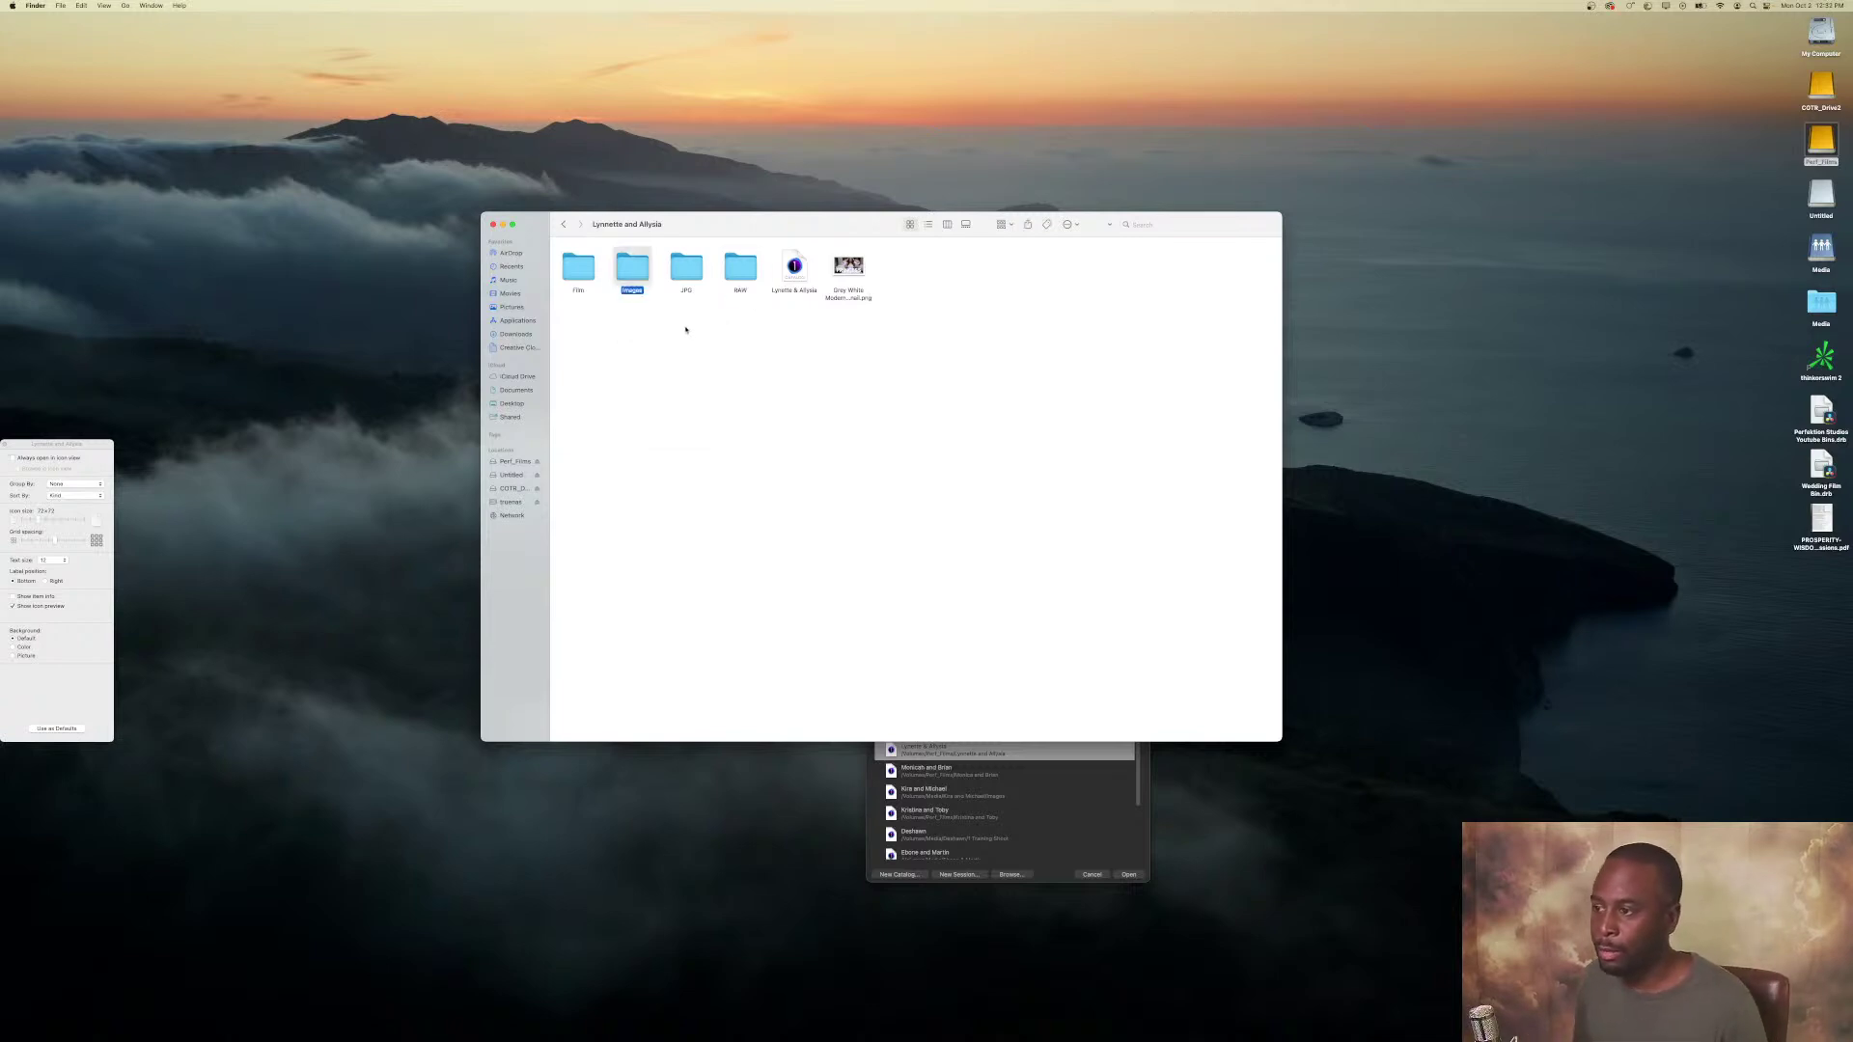
click(687, 268)
drag(686, 268, 632, 270)
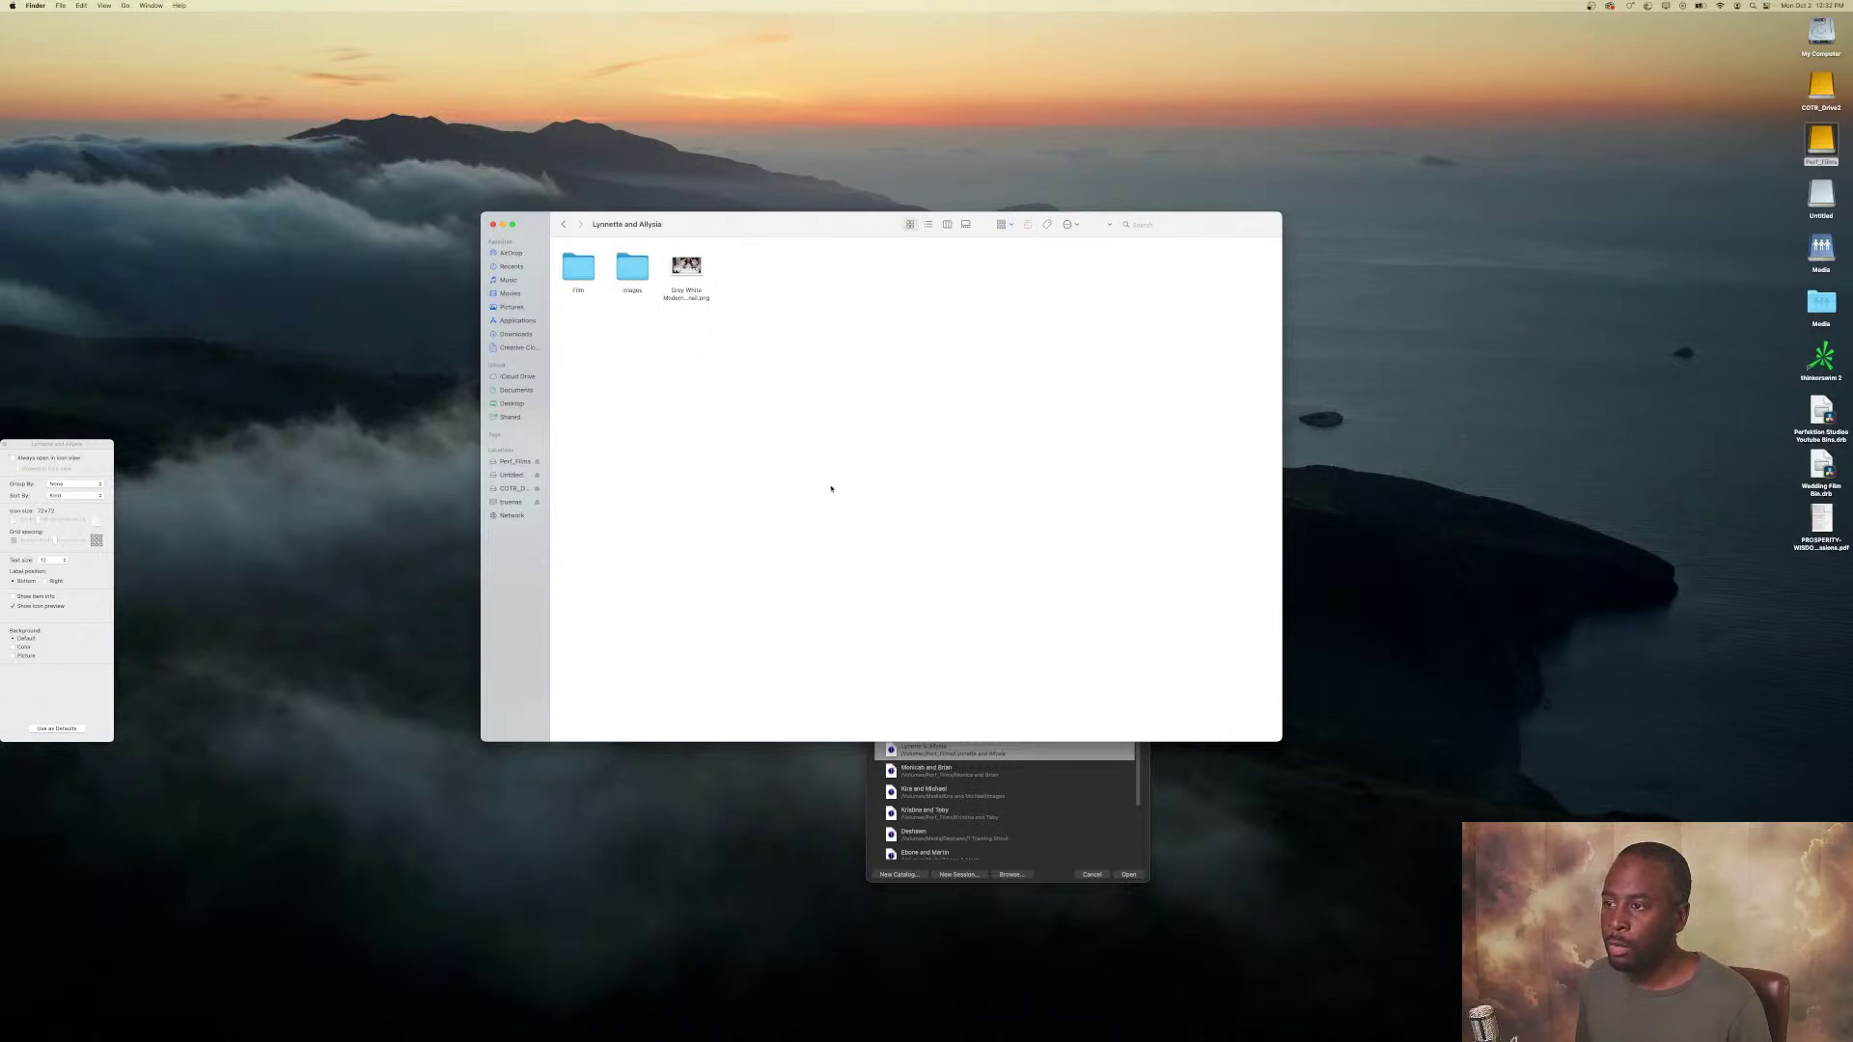
Open the client's Film folder and check the video clips in its RAW subfolder.
double_click(573, 288)
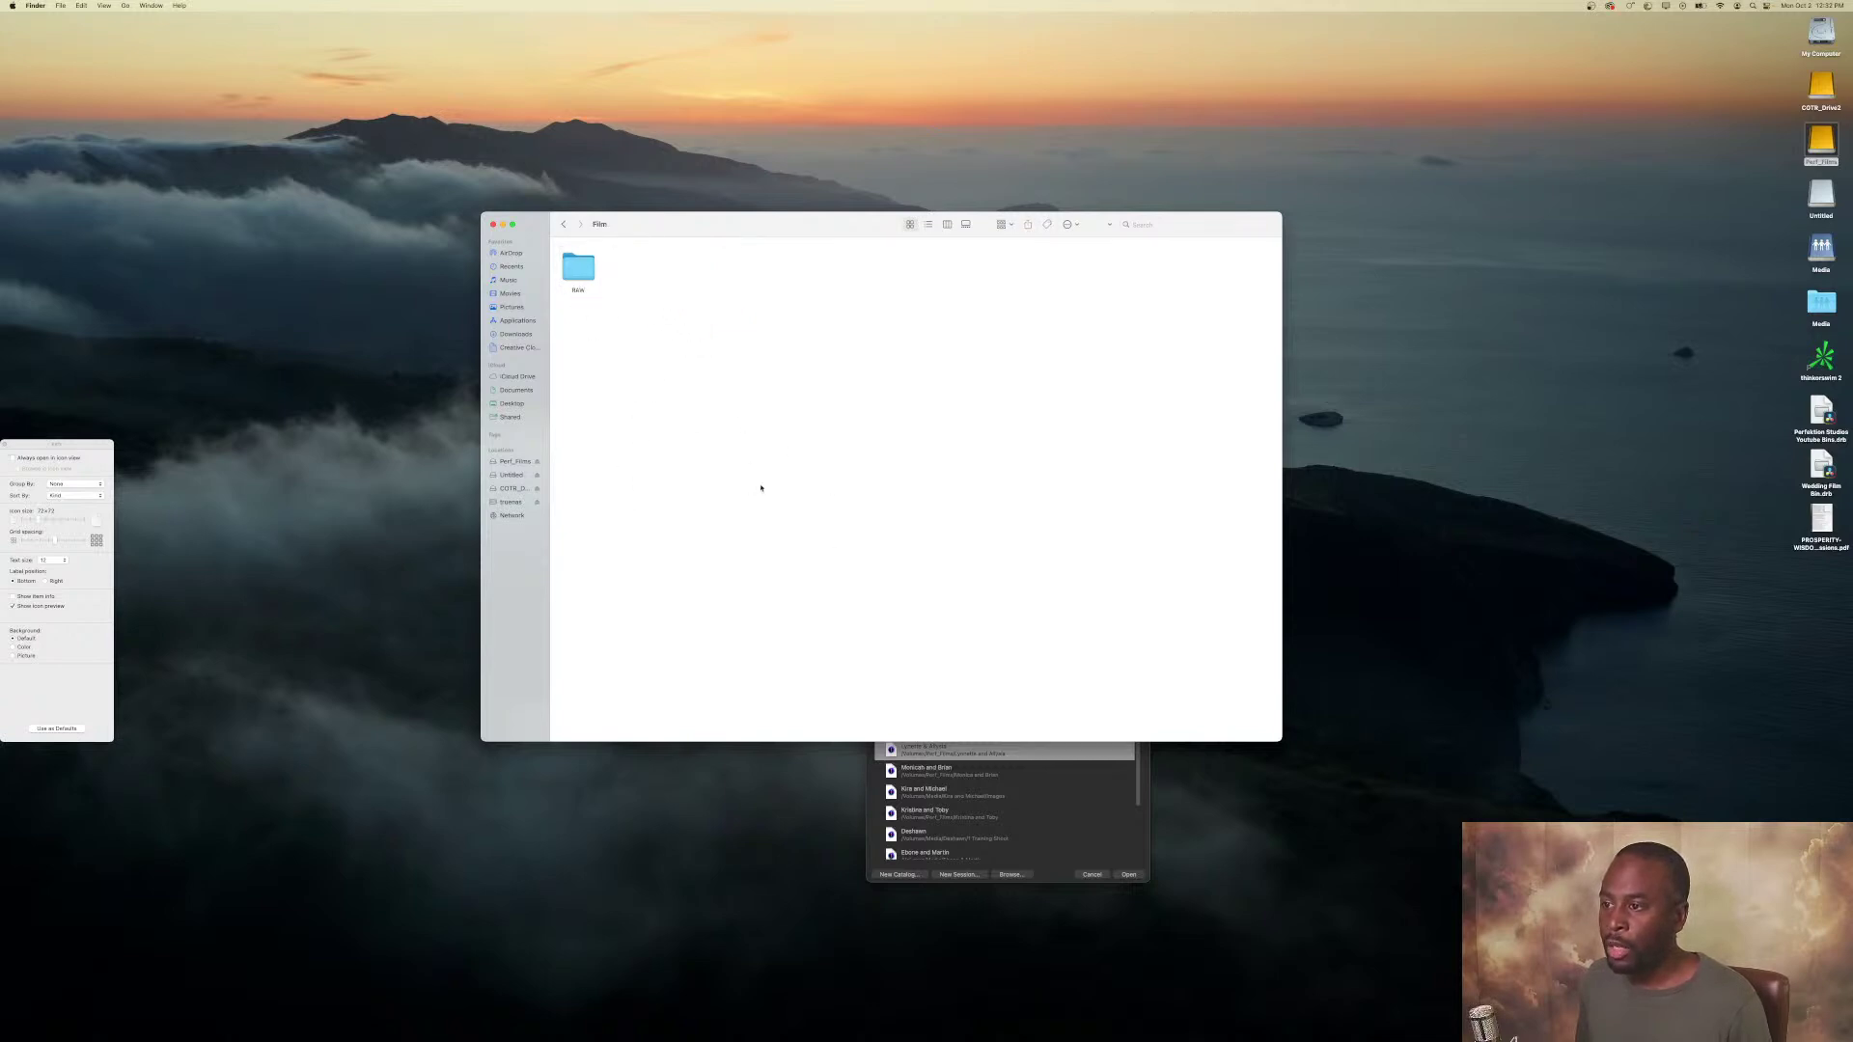
double_click(572, 263)
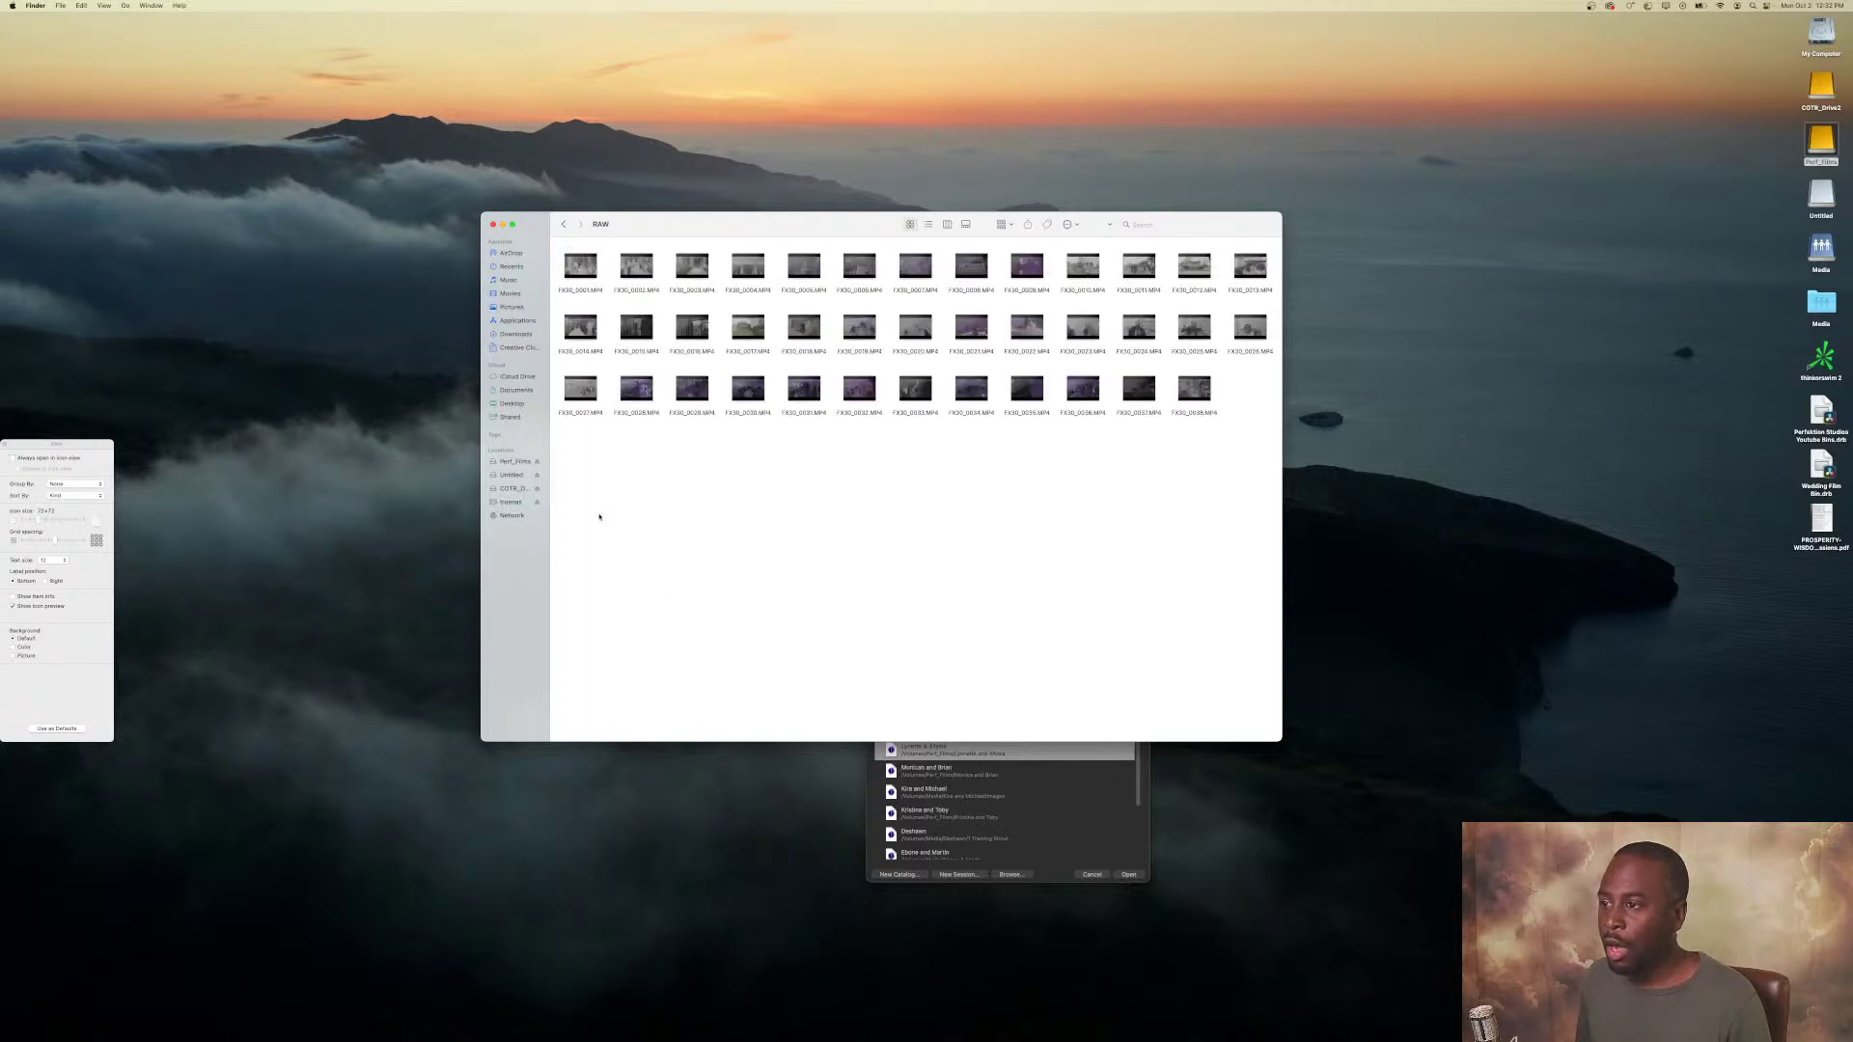
click(564, 224)
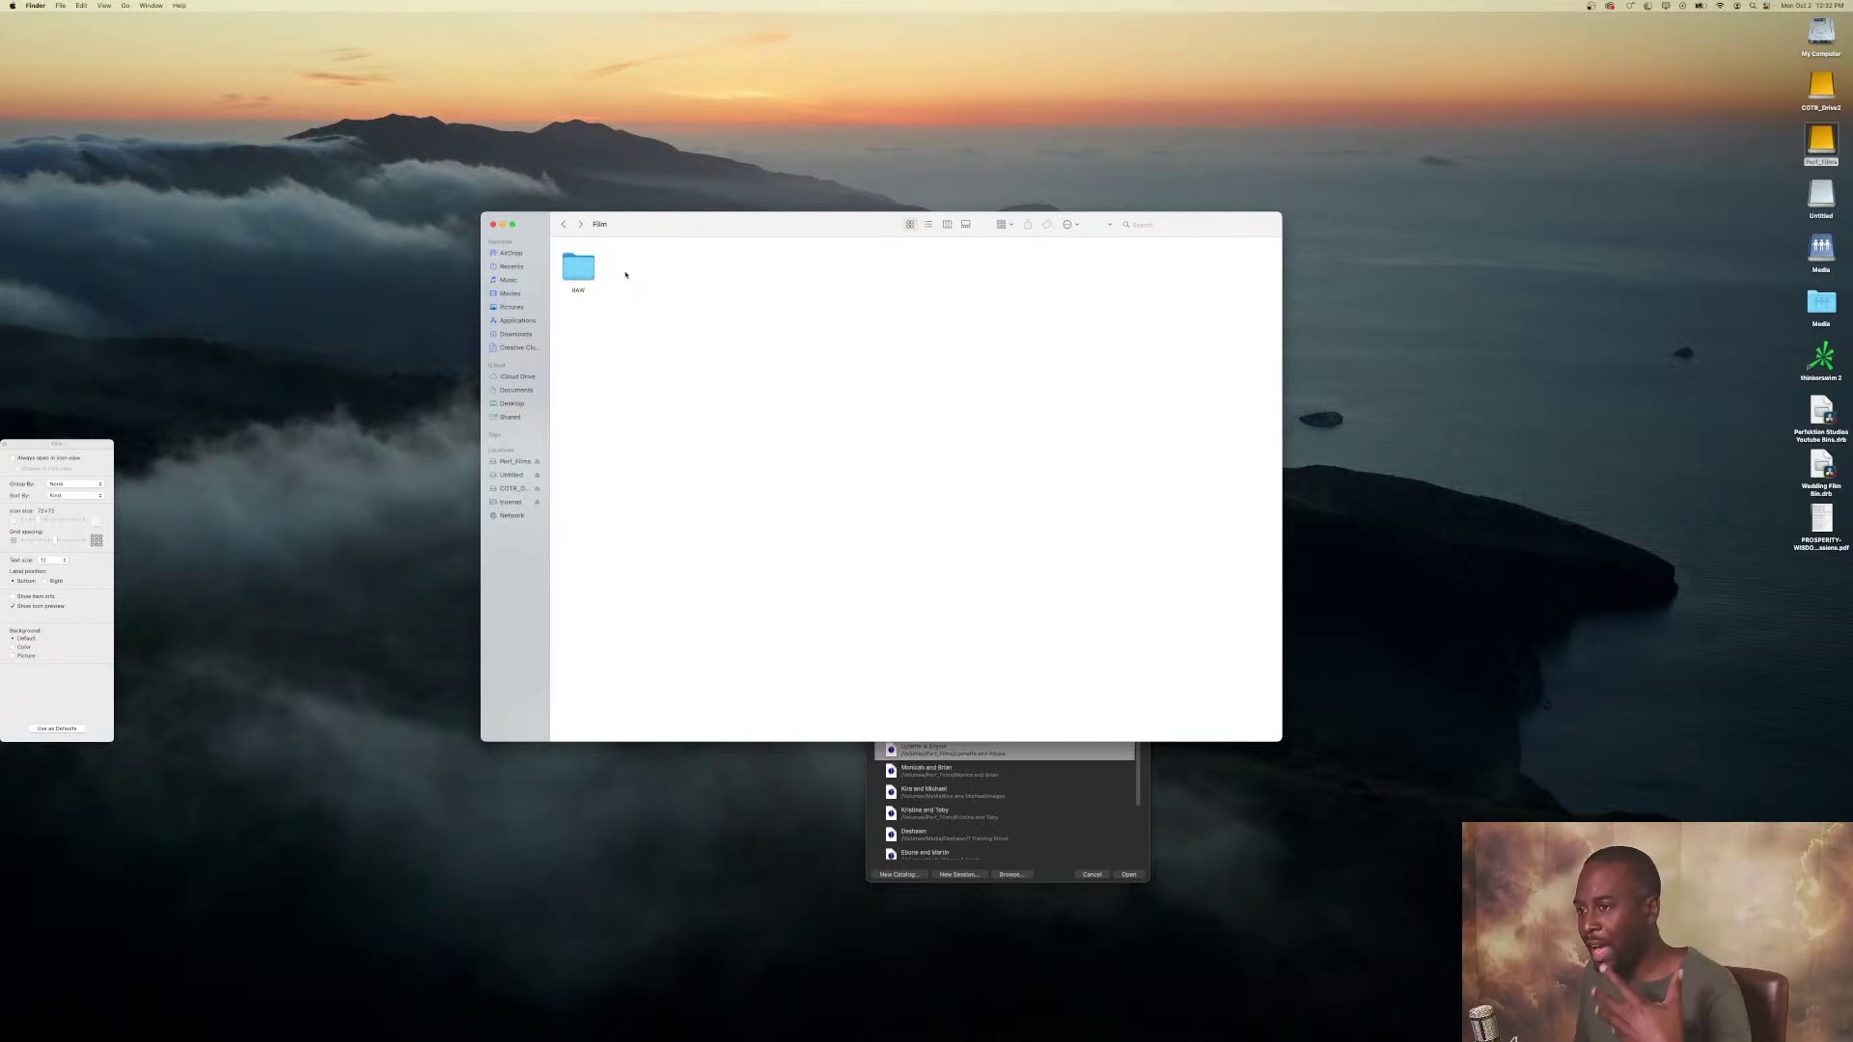
Create two new folders named Audio and Music beside RAW in the Film folder.
right_click(625, 274)
click(647, 283)
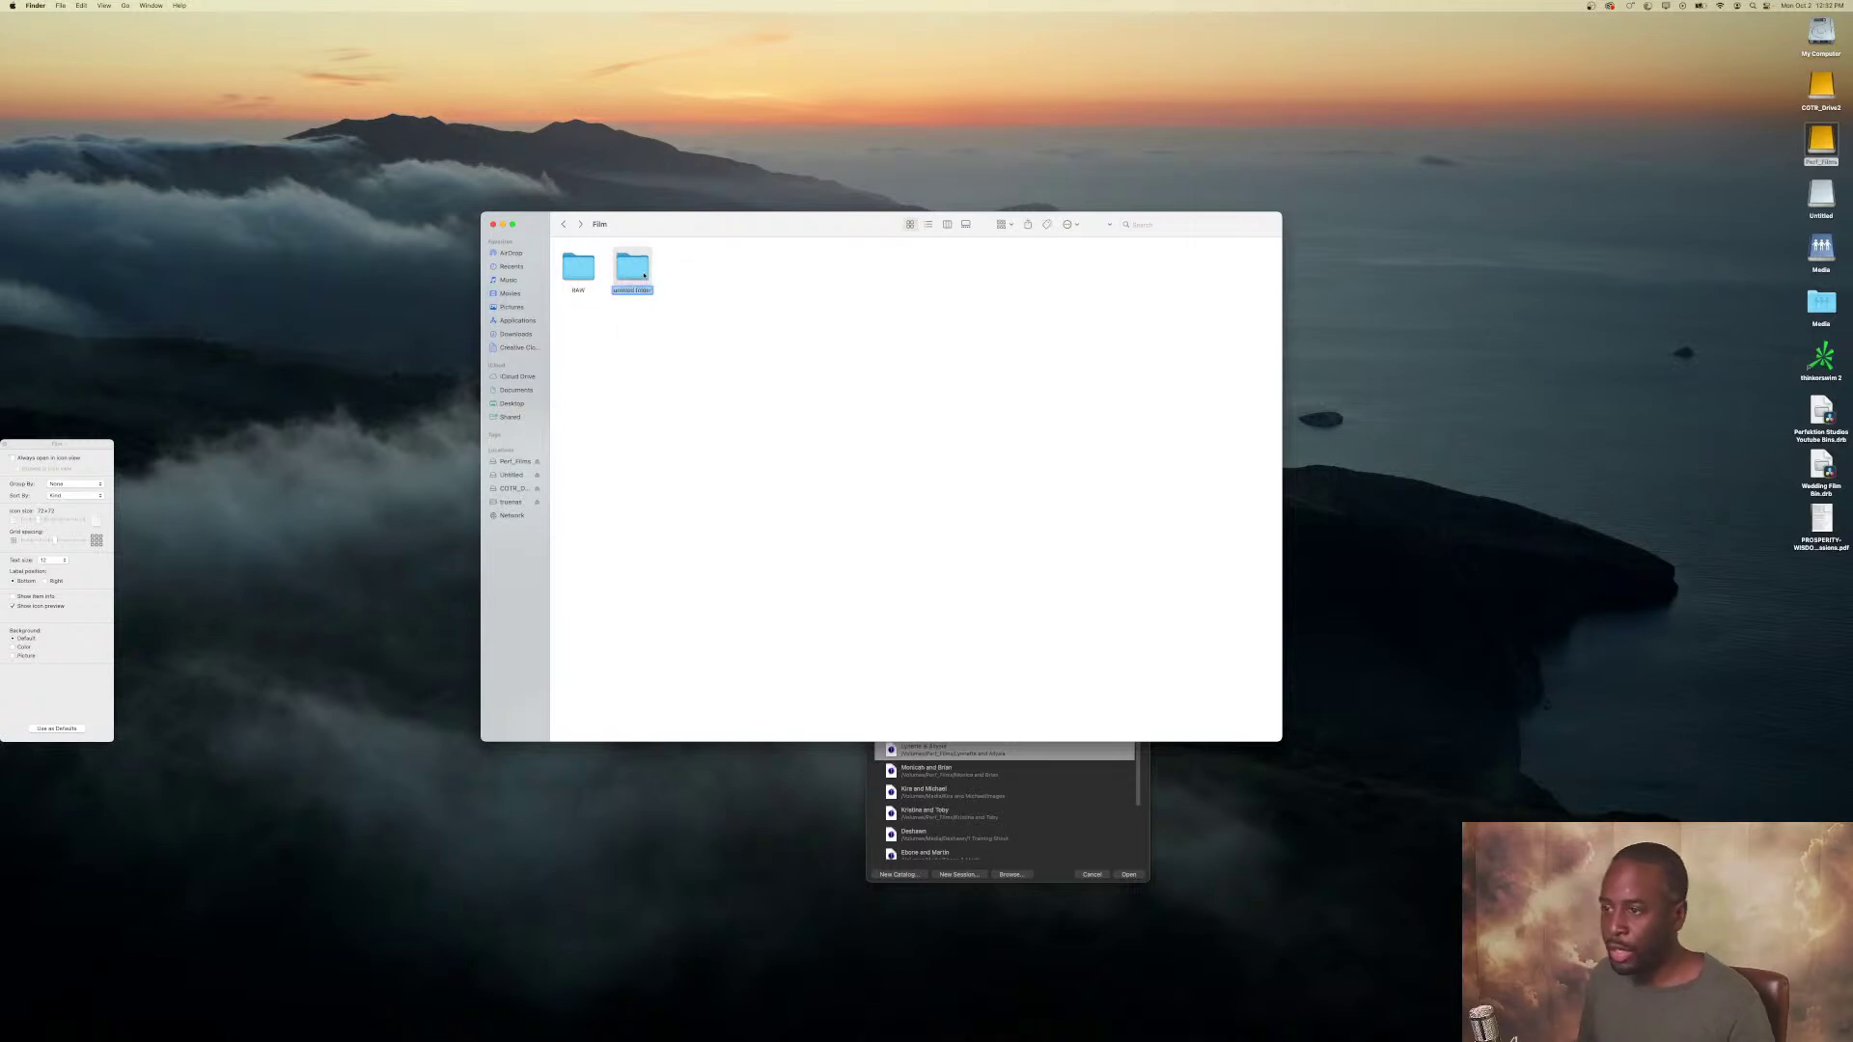
text(Audio)
key(Return)
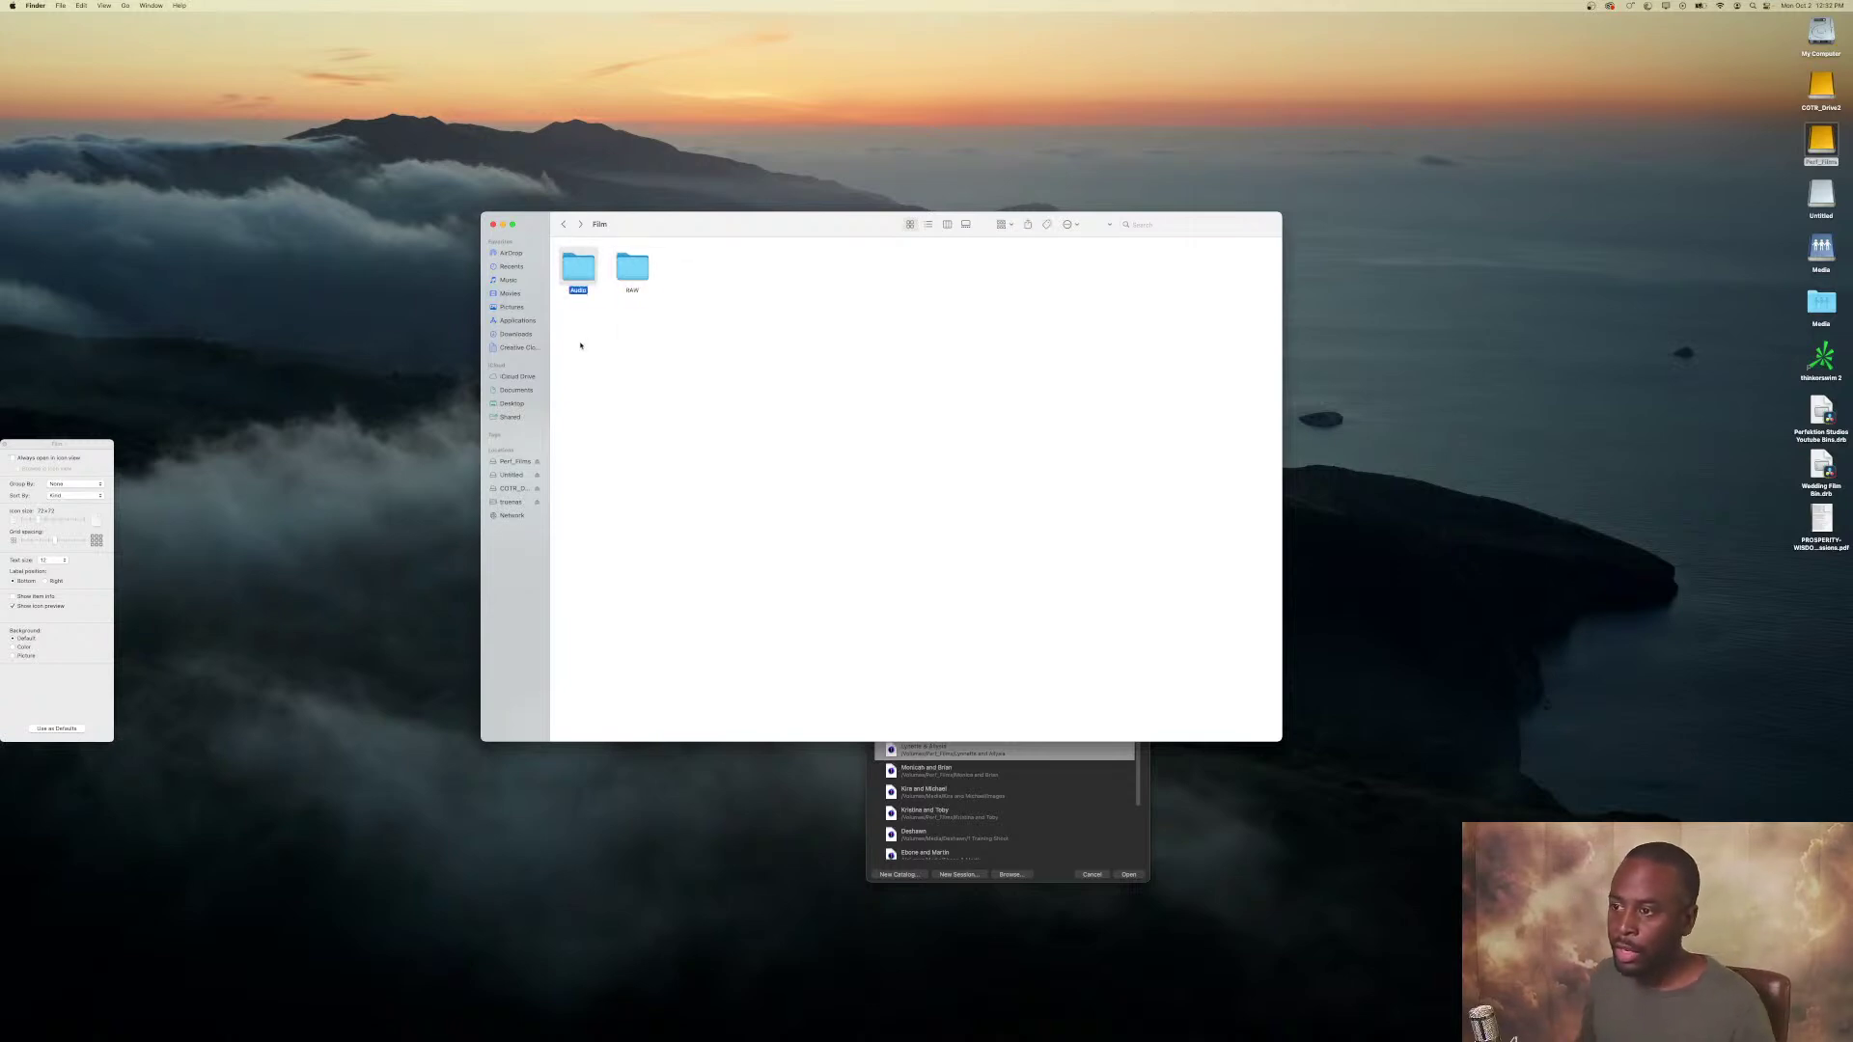
right_click(578, 338)
click(592, 348)
text(Music)
key(Return)
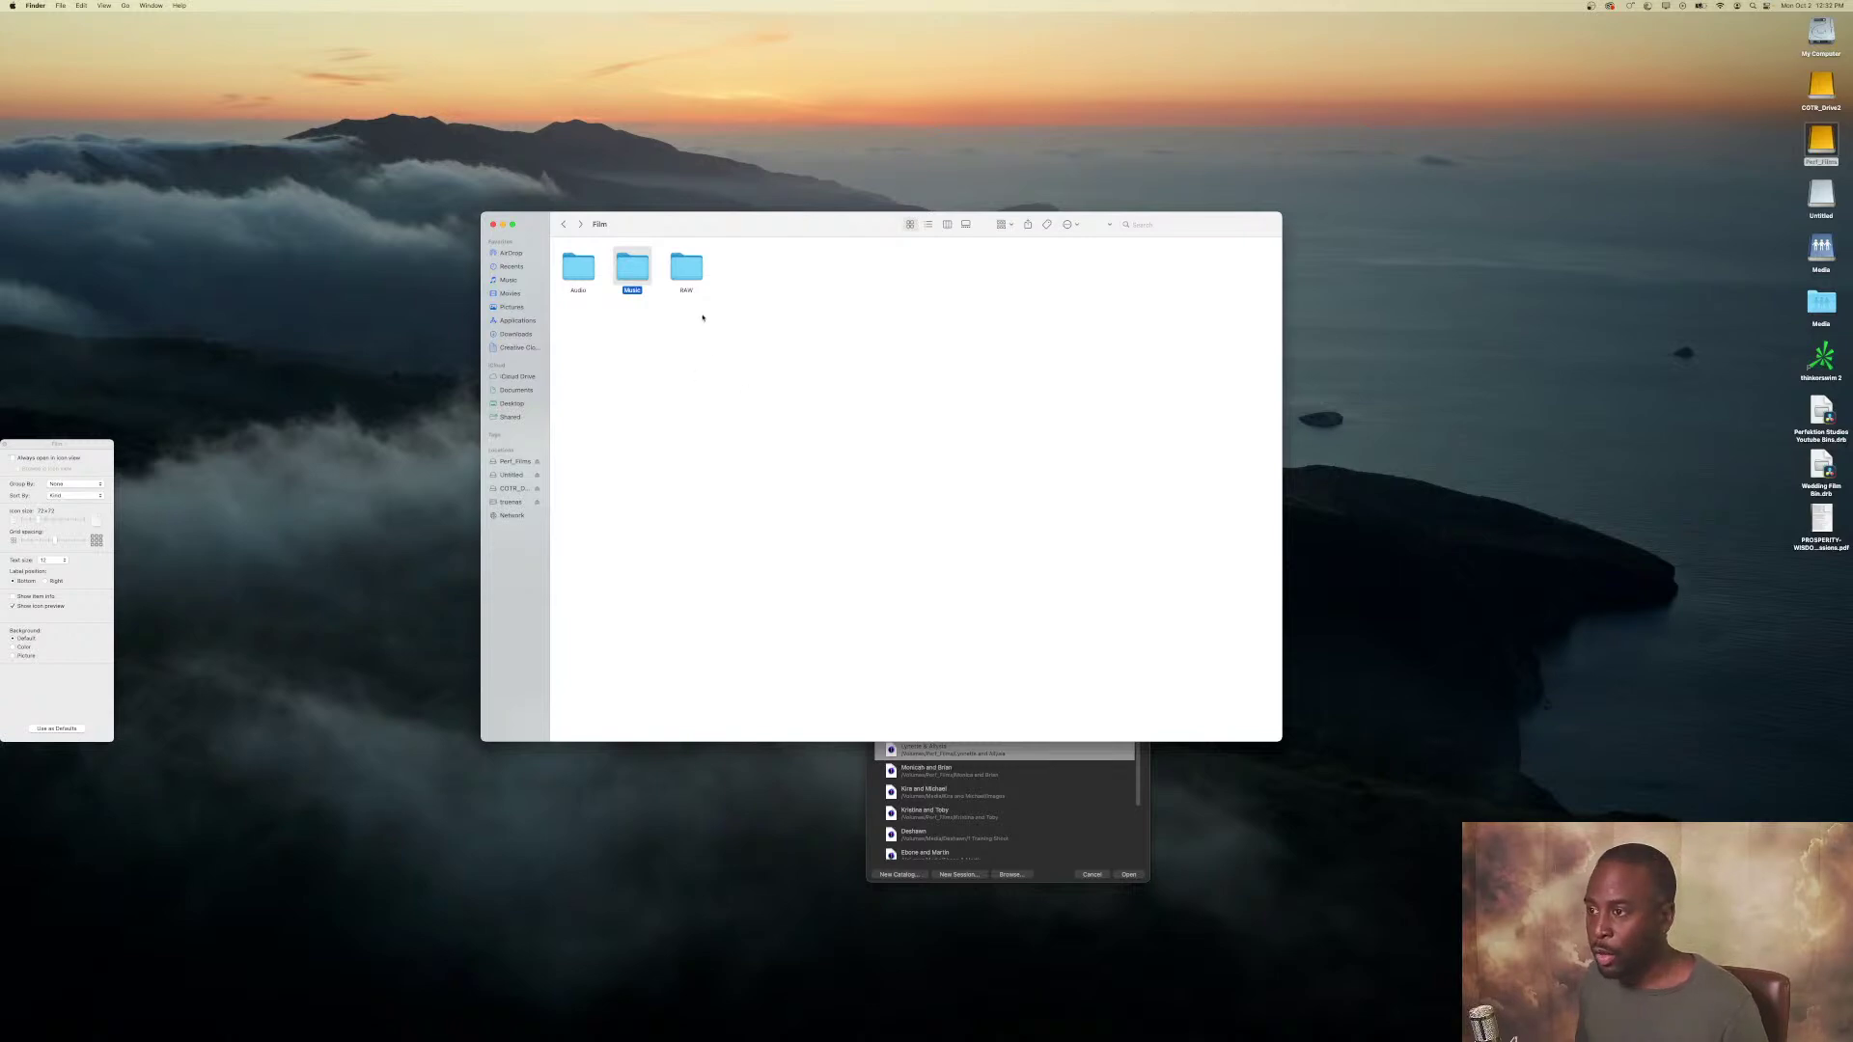
Enlarge the folder icons of the Film folder in the view options.
right_click(702, 344)
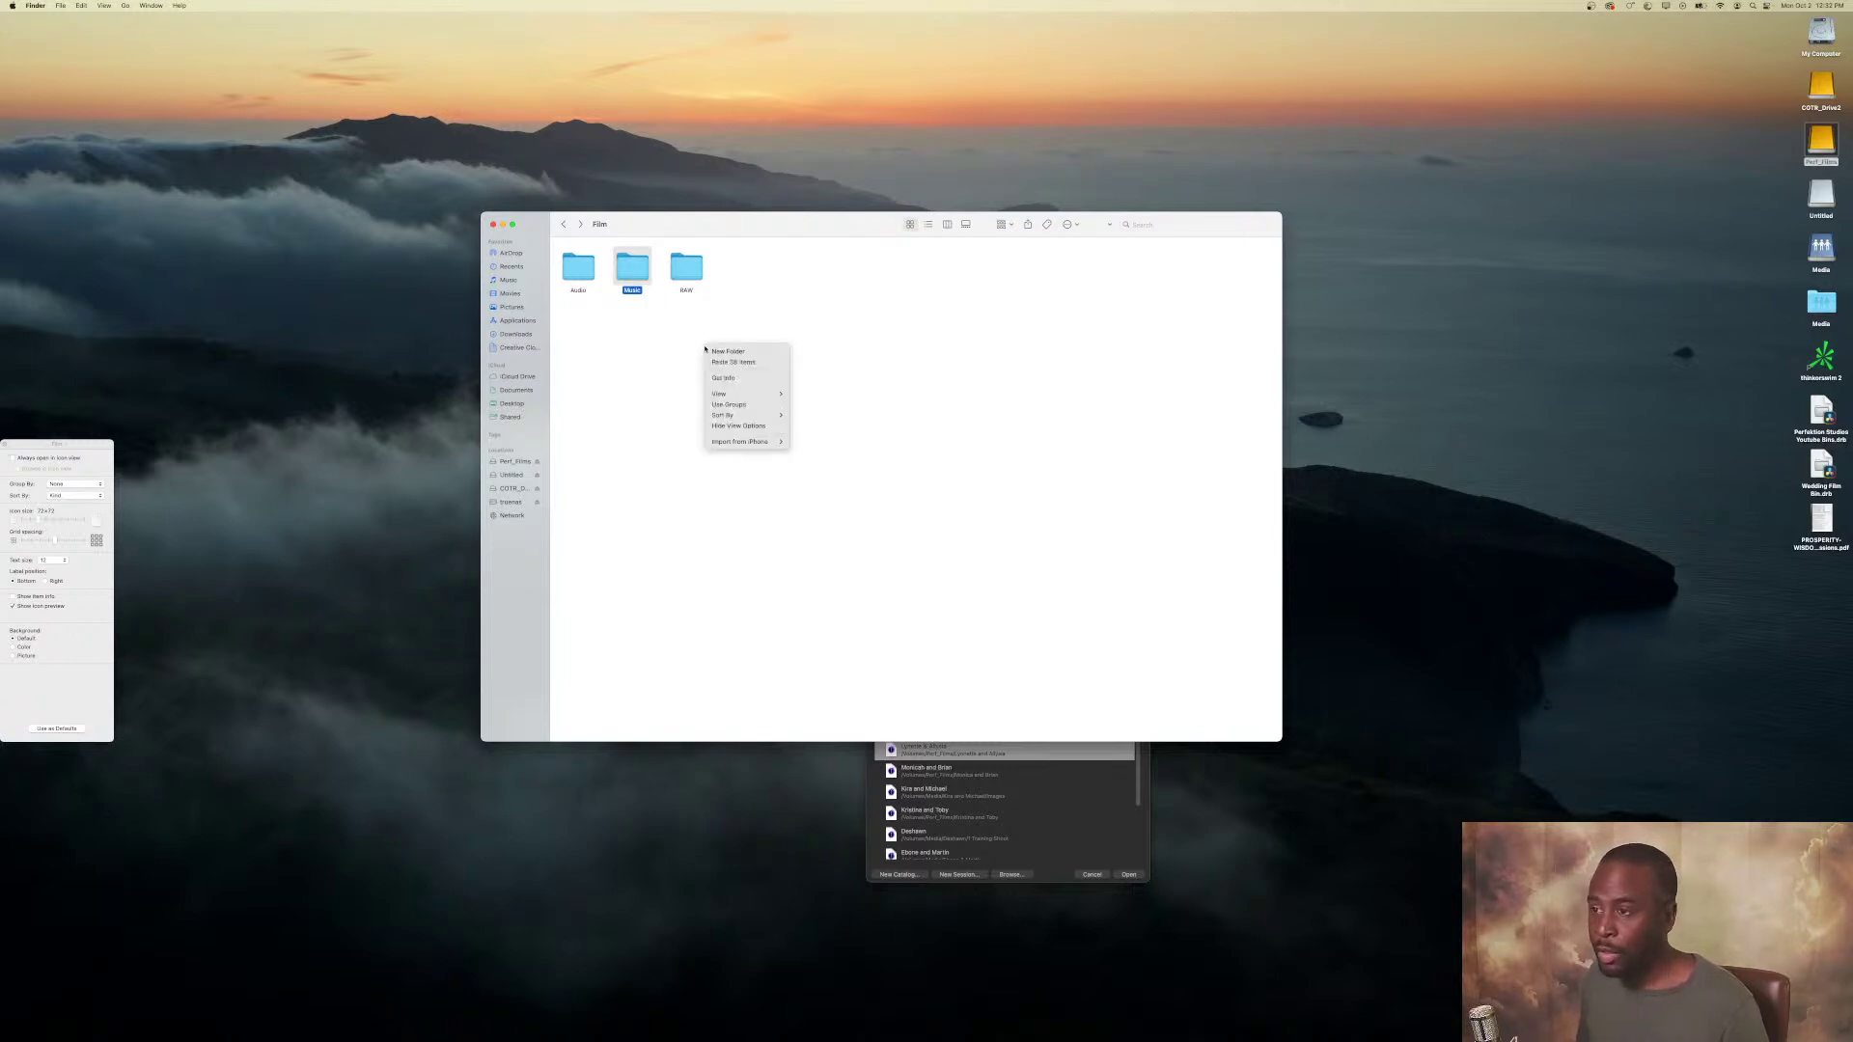
click(743, 426)
key(super+j)
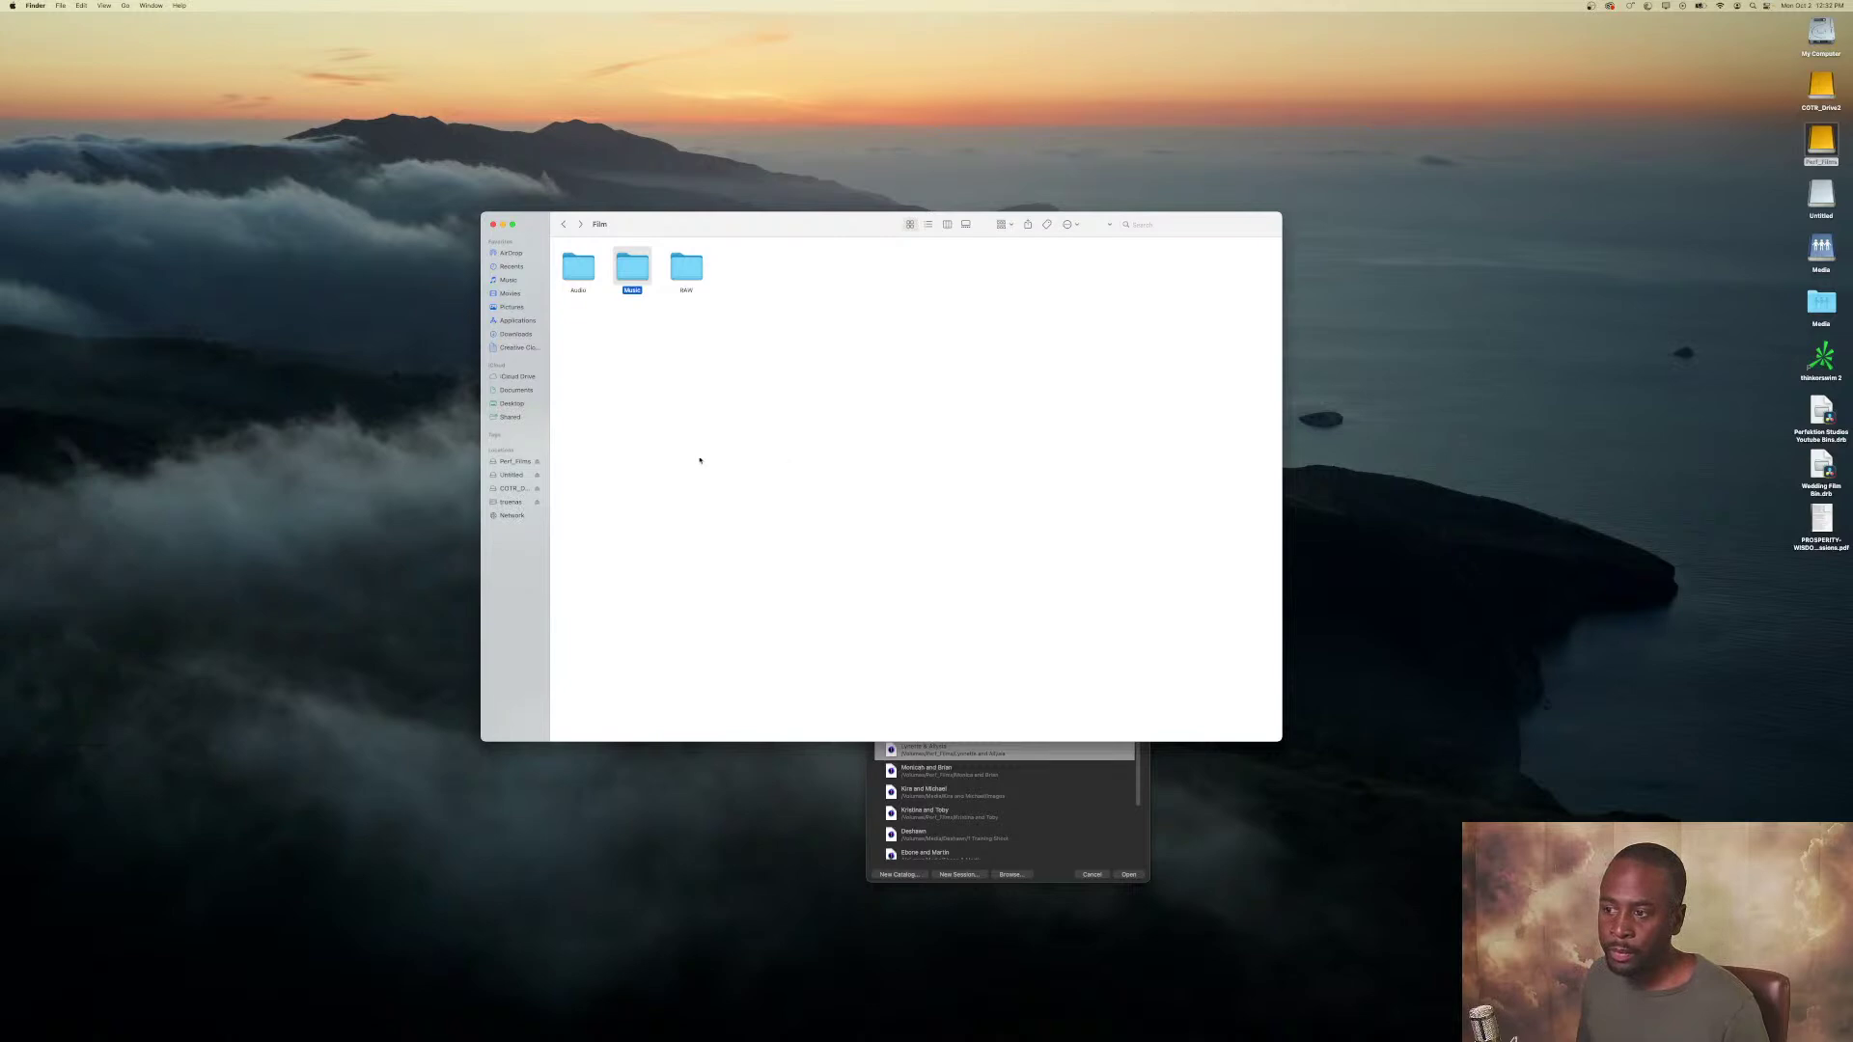
right_click(699, 460)
click(743, 536)
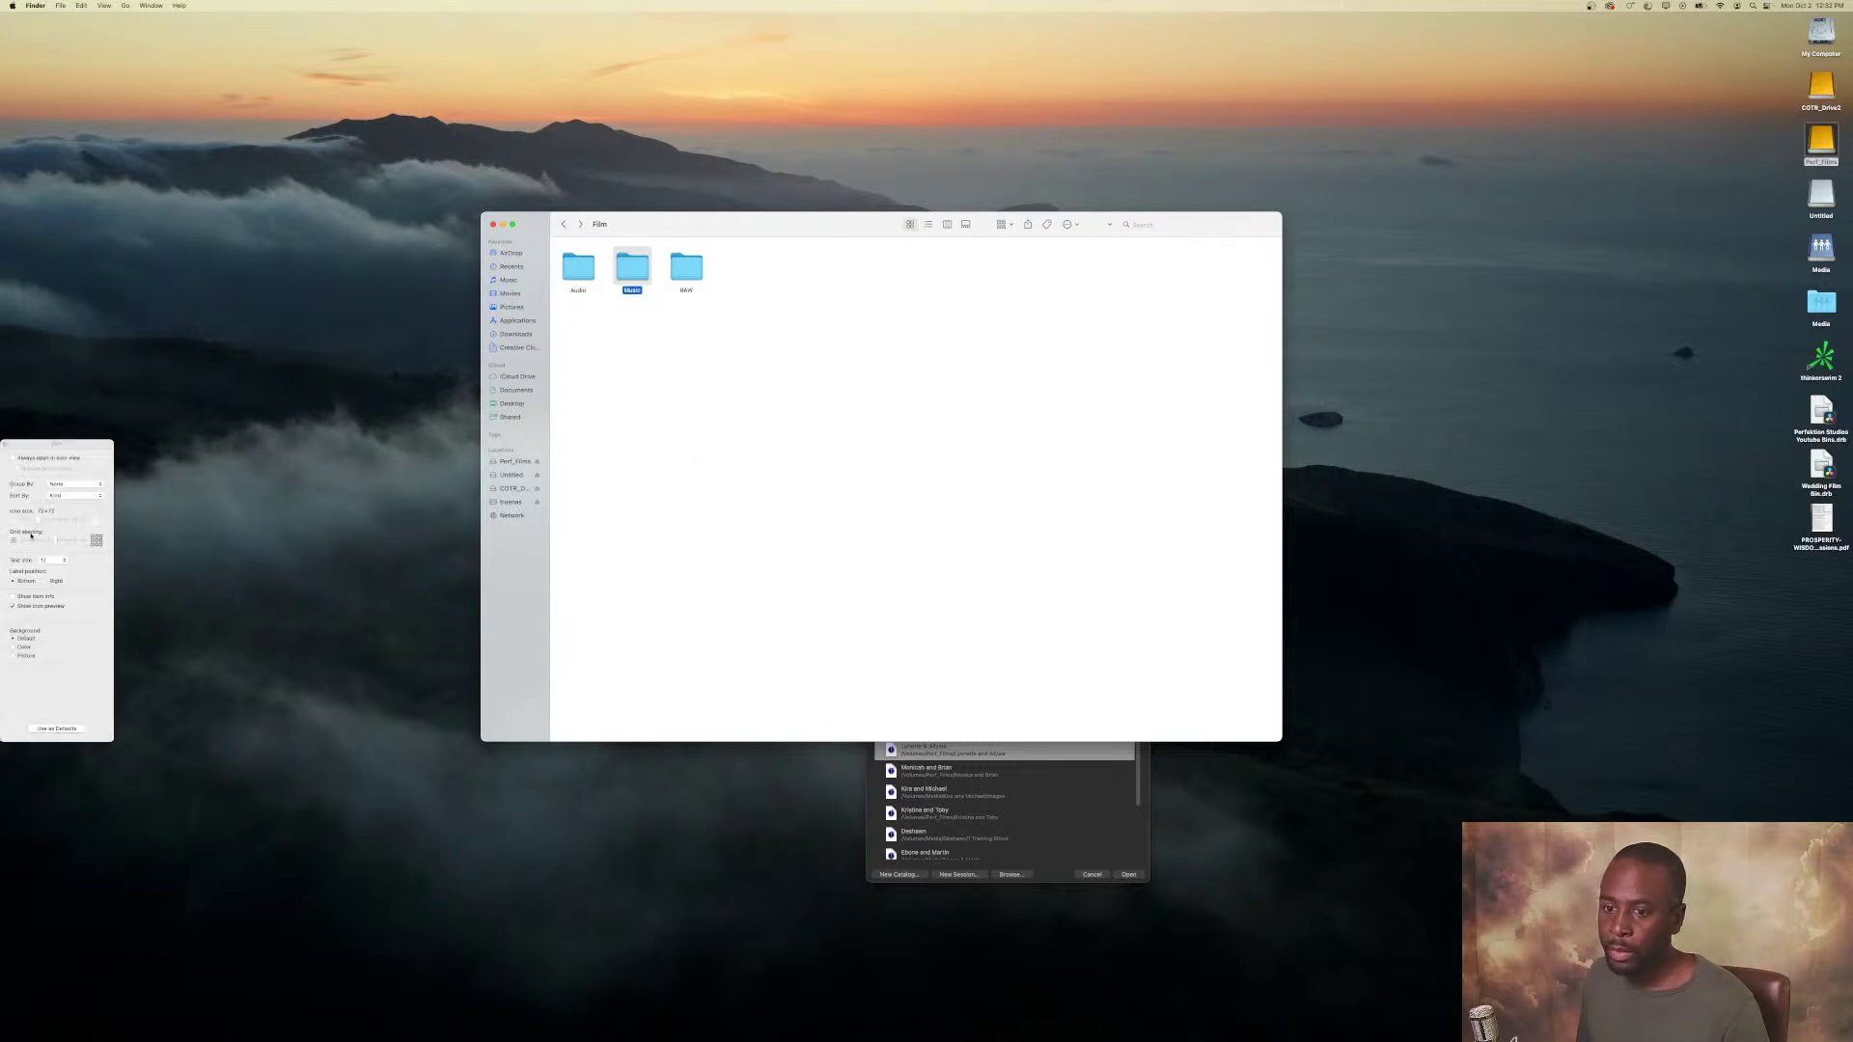
drag(53, 521, 59, 520)
click(735, 483)
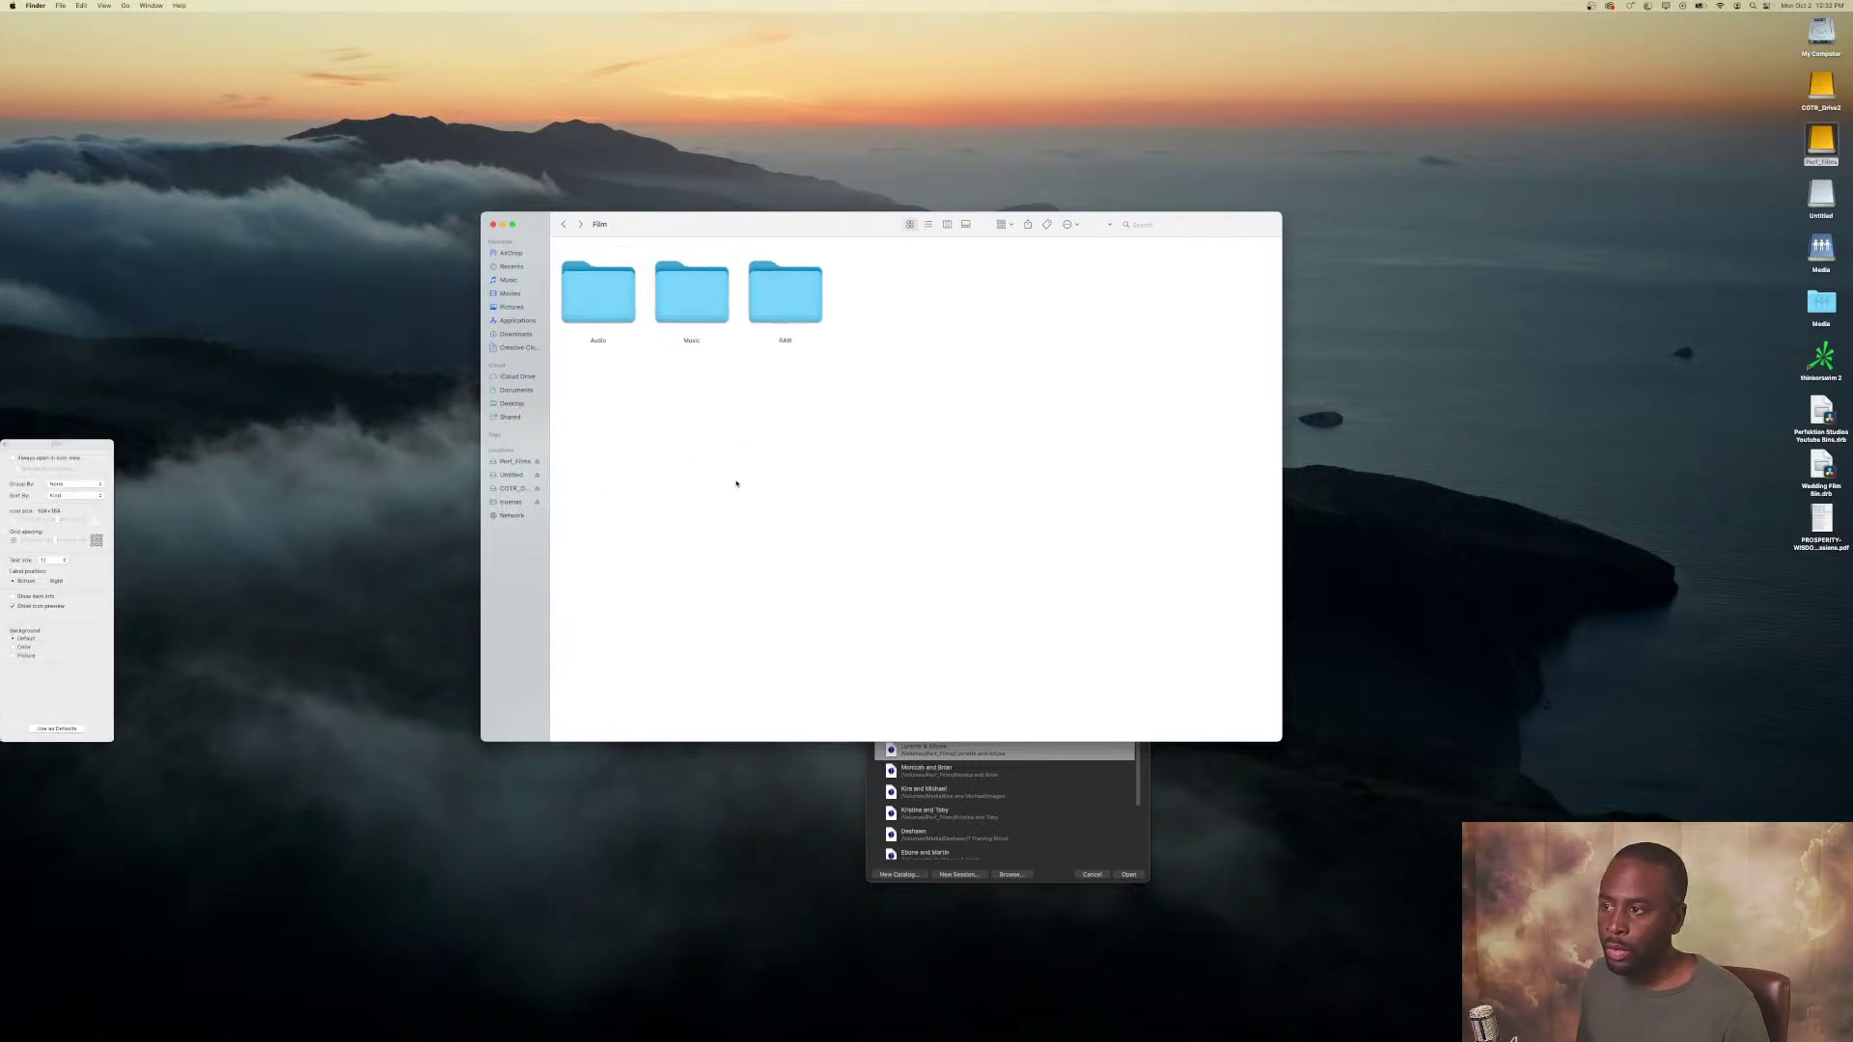
Return to the Perf_Films drive and retrace the path through the client's folder into Film, going over its RAW, Music and Audio subfolders.
click(564, 224)
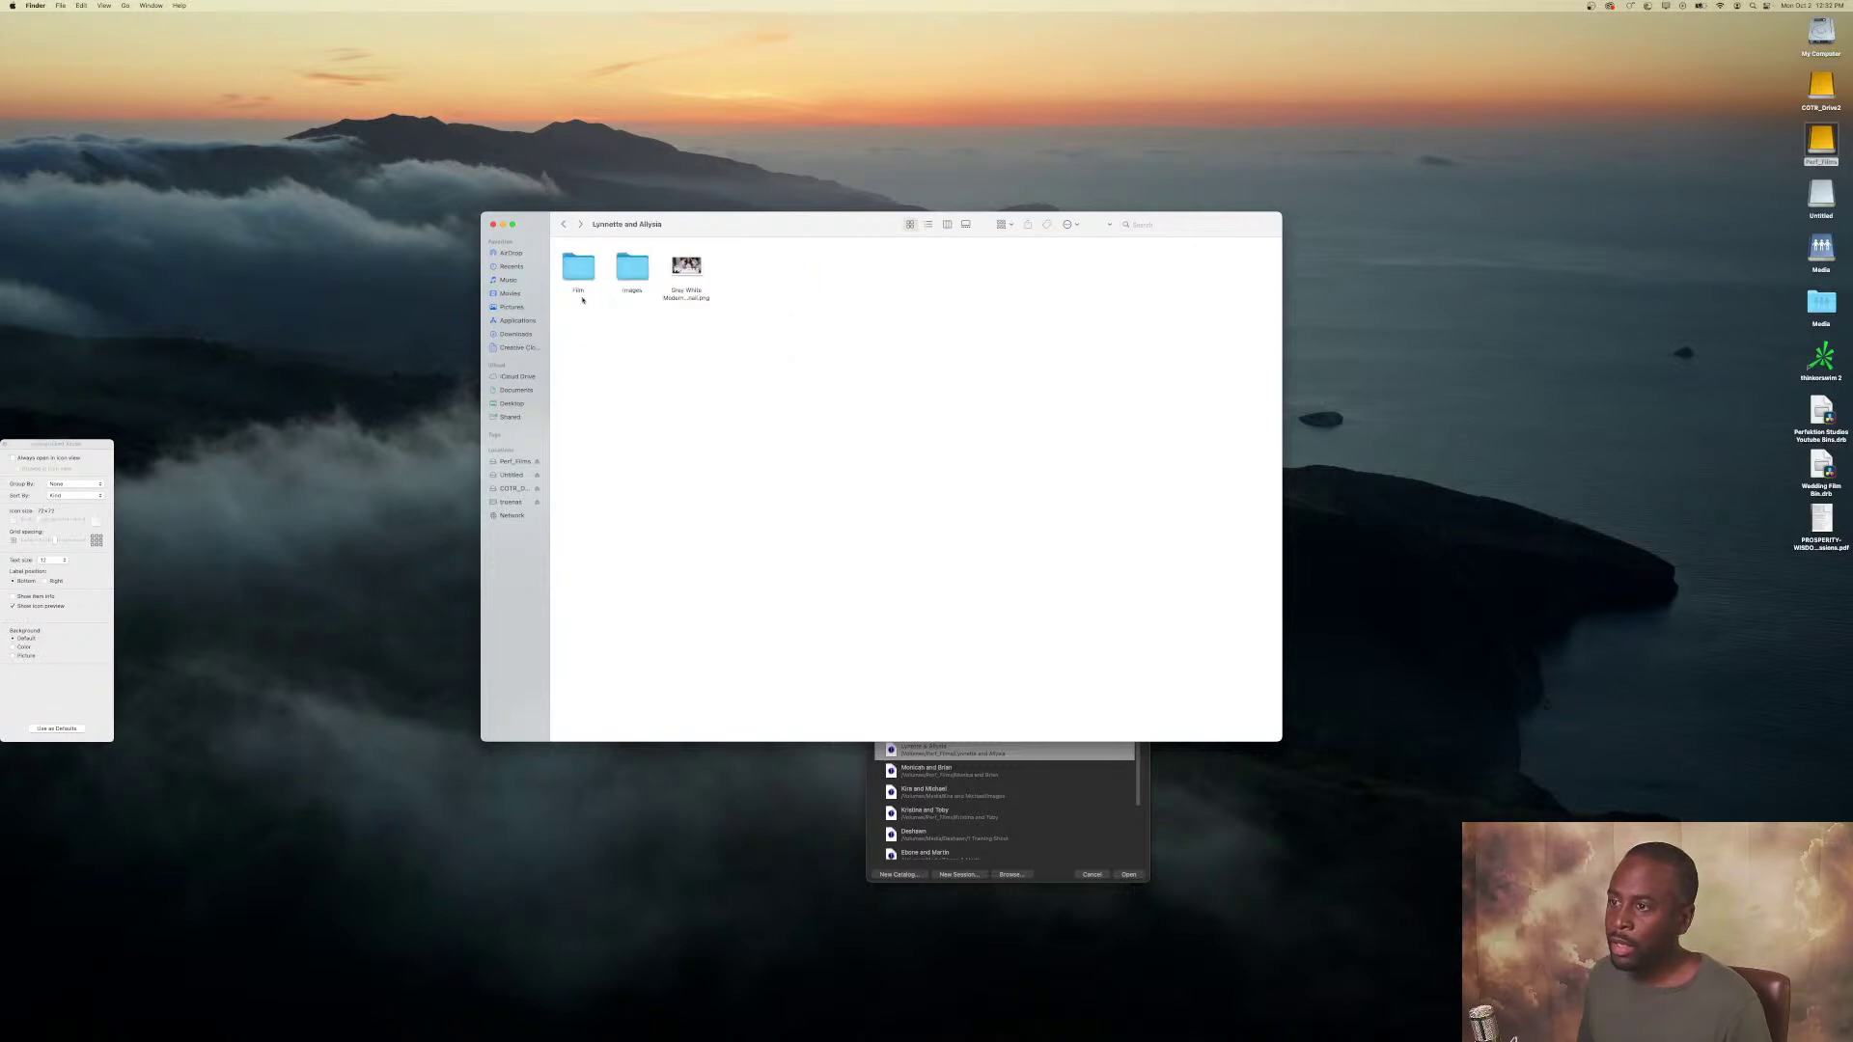
click(563, 224)
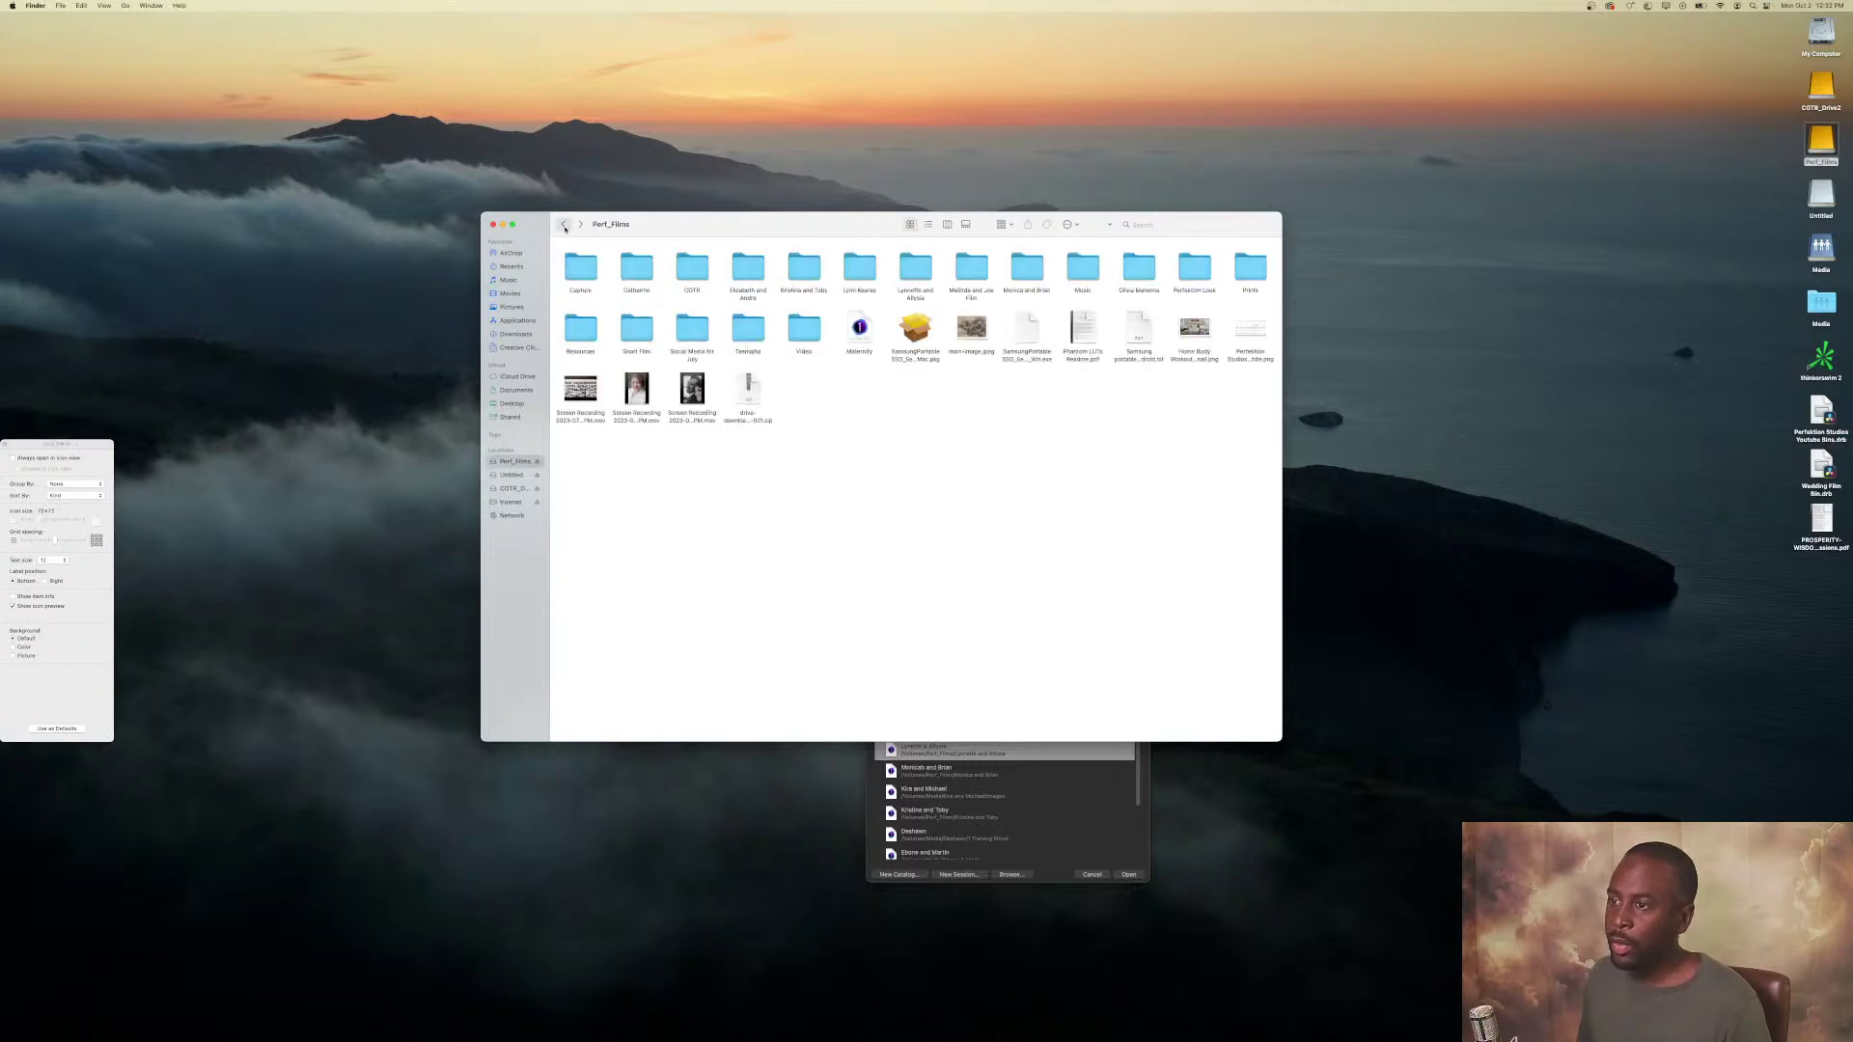
double_click(914, 271)
click(635, 265)
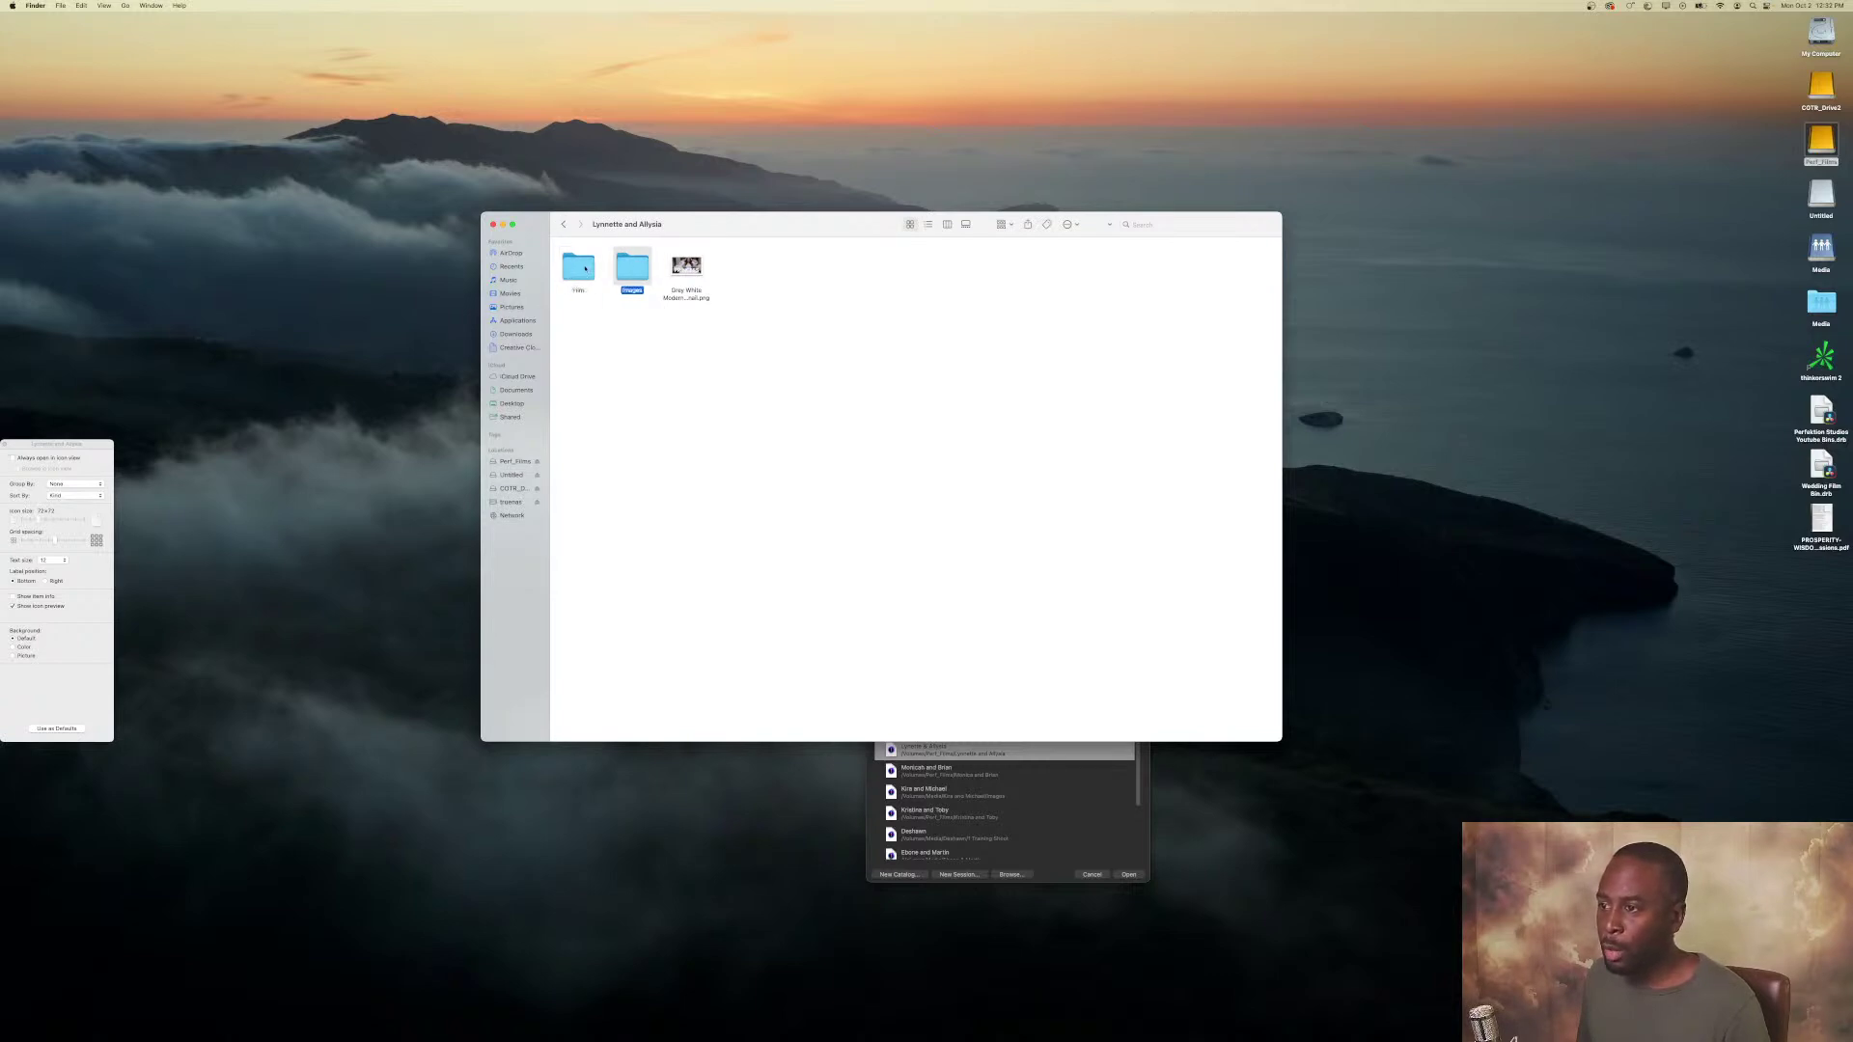
click(587, 270)
click(593, 327)
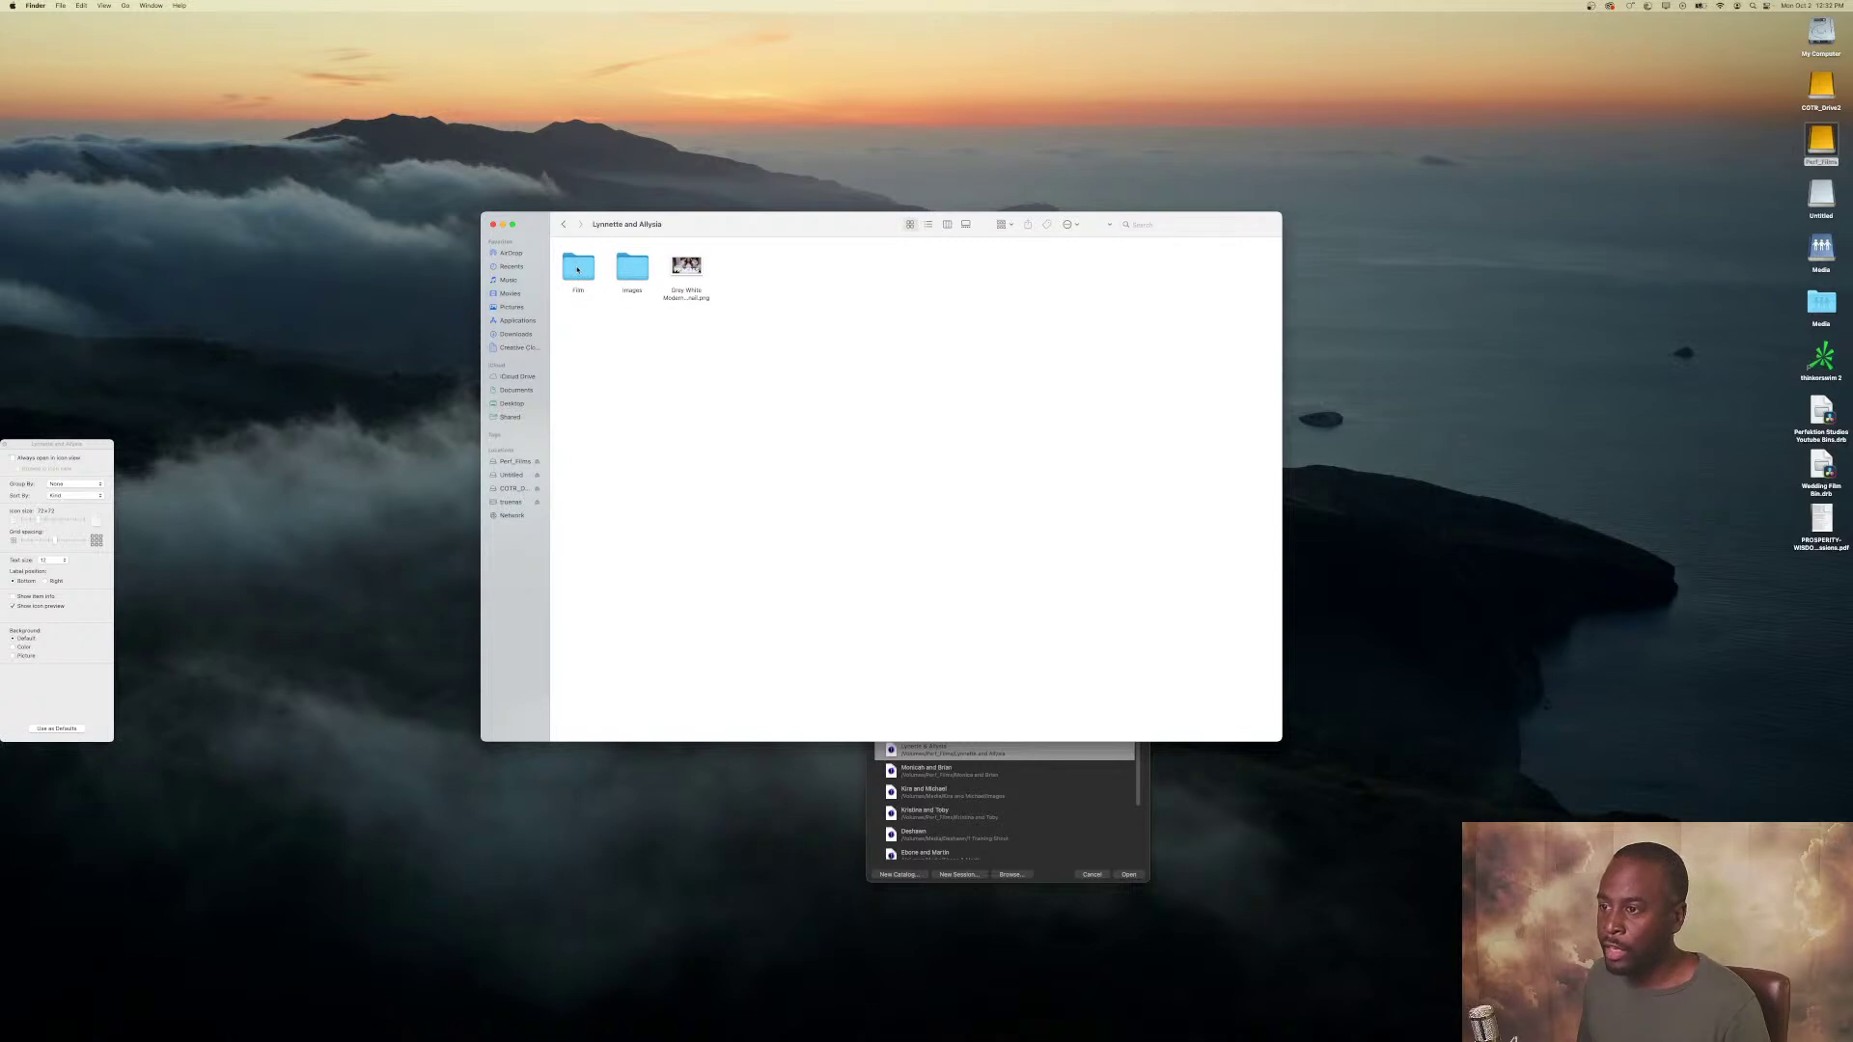
double_click(577, 270)
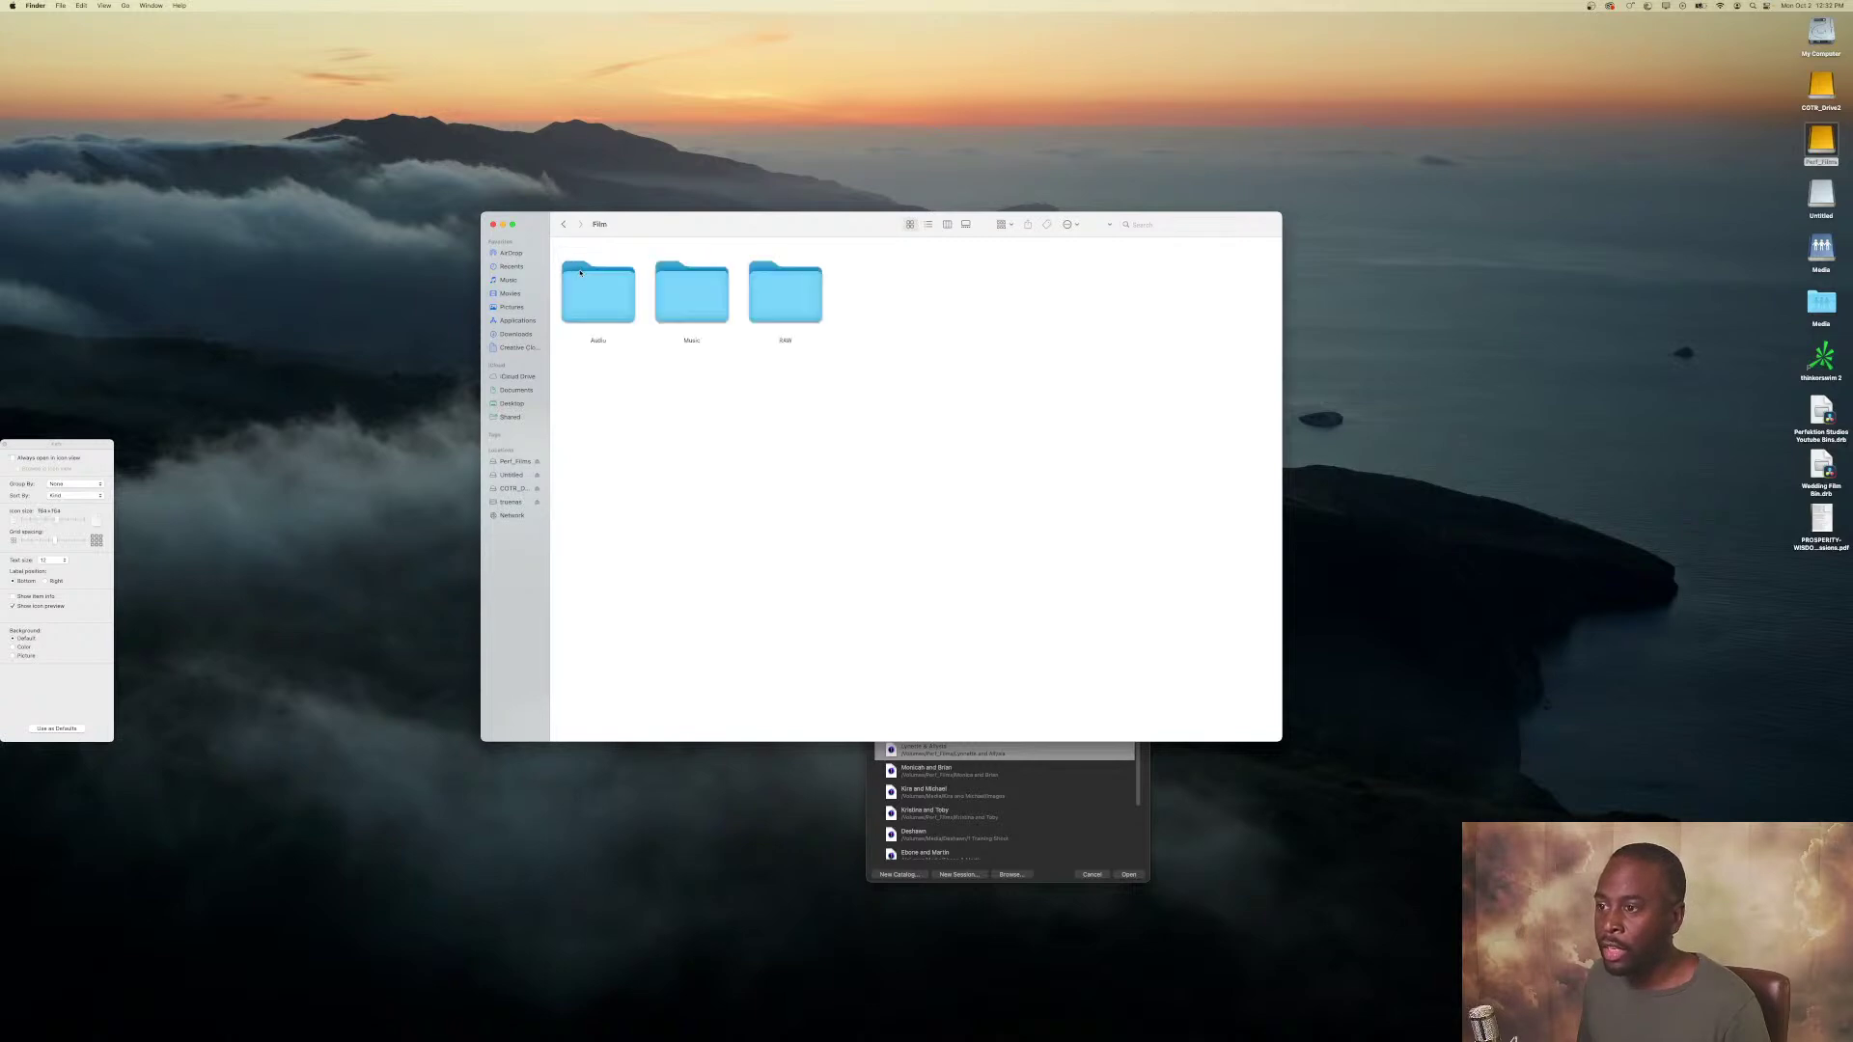
click(783, 301)
key(Left)
key(Left)
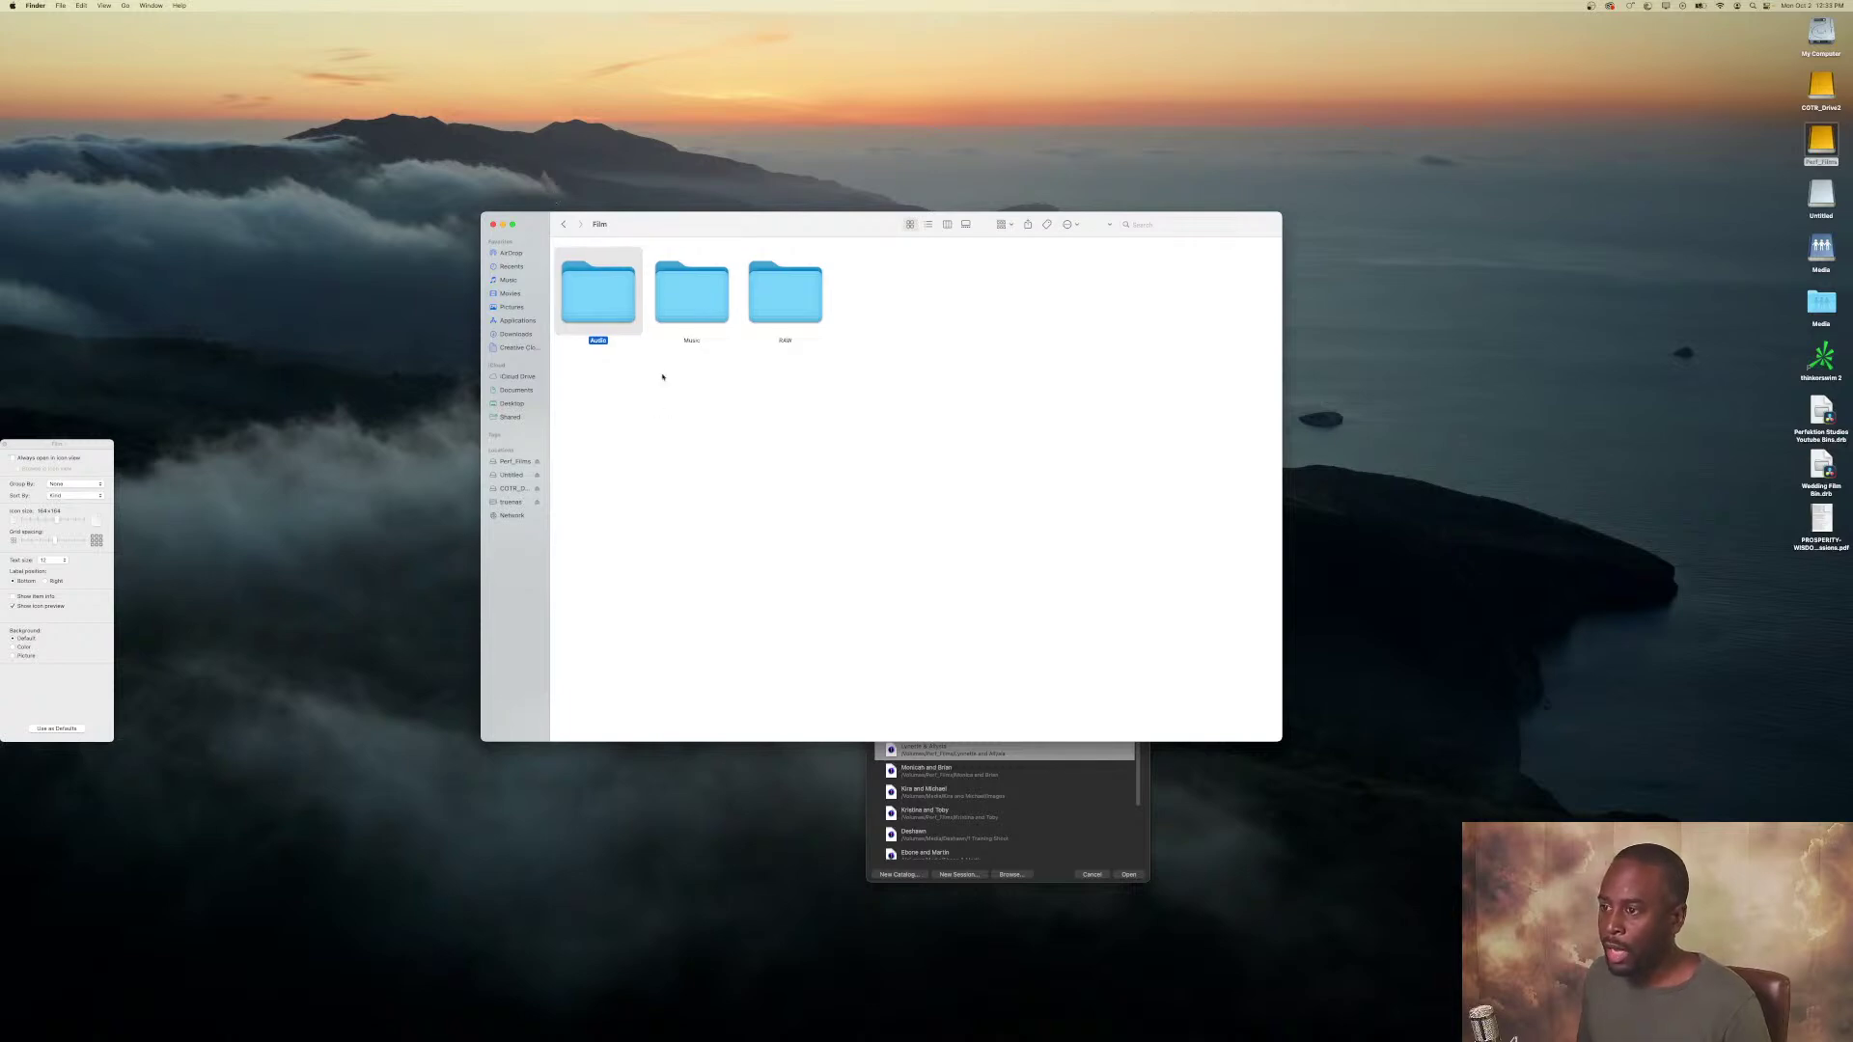
Create a new folder named Images inside the Film folder.
right_click(662, 377)
click(699, 381)
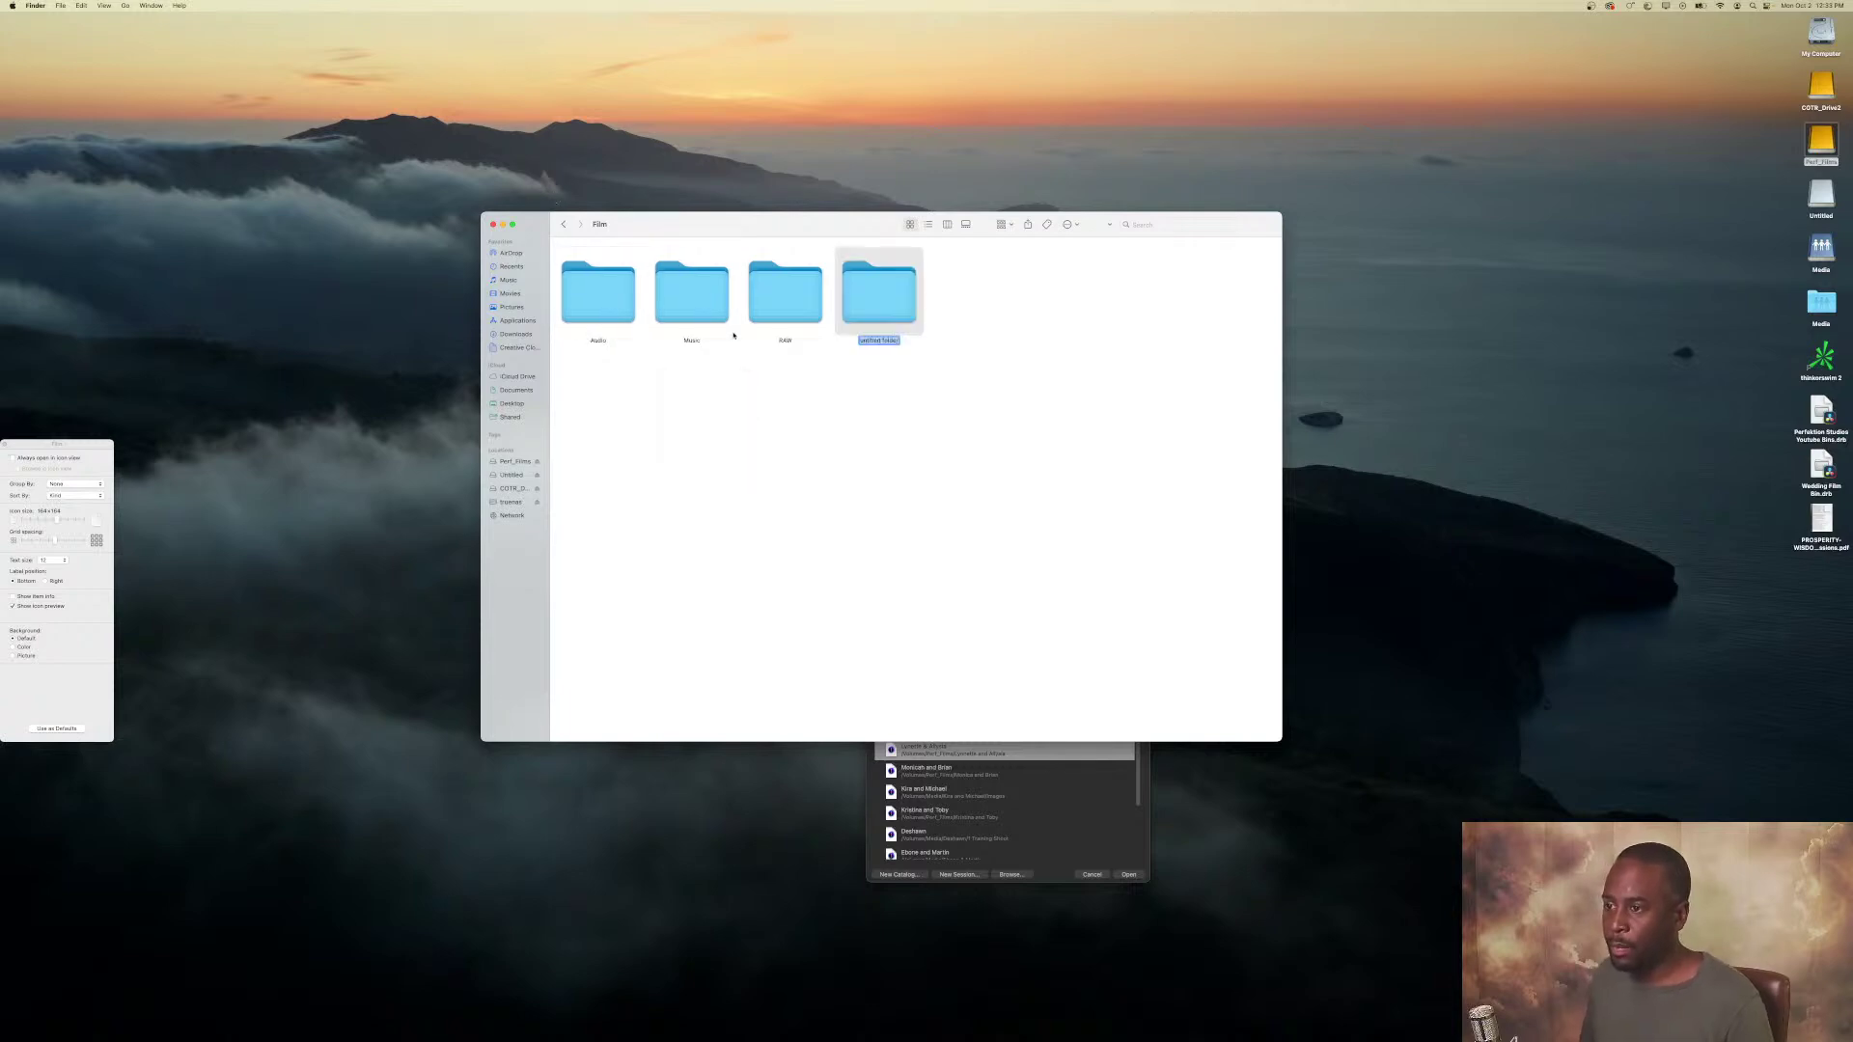
text(IMG)
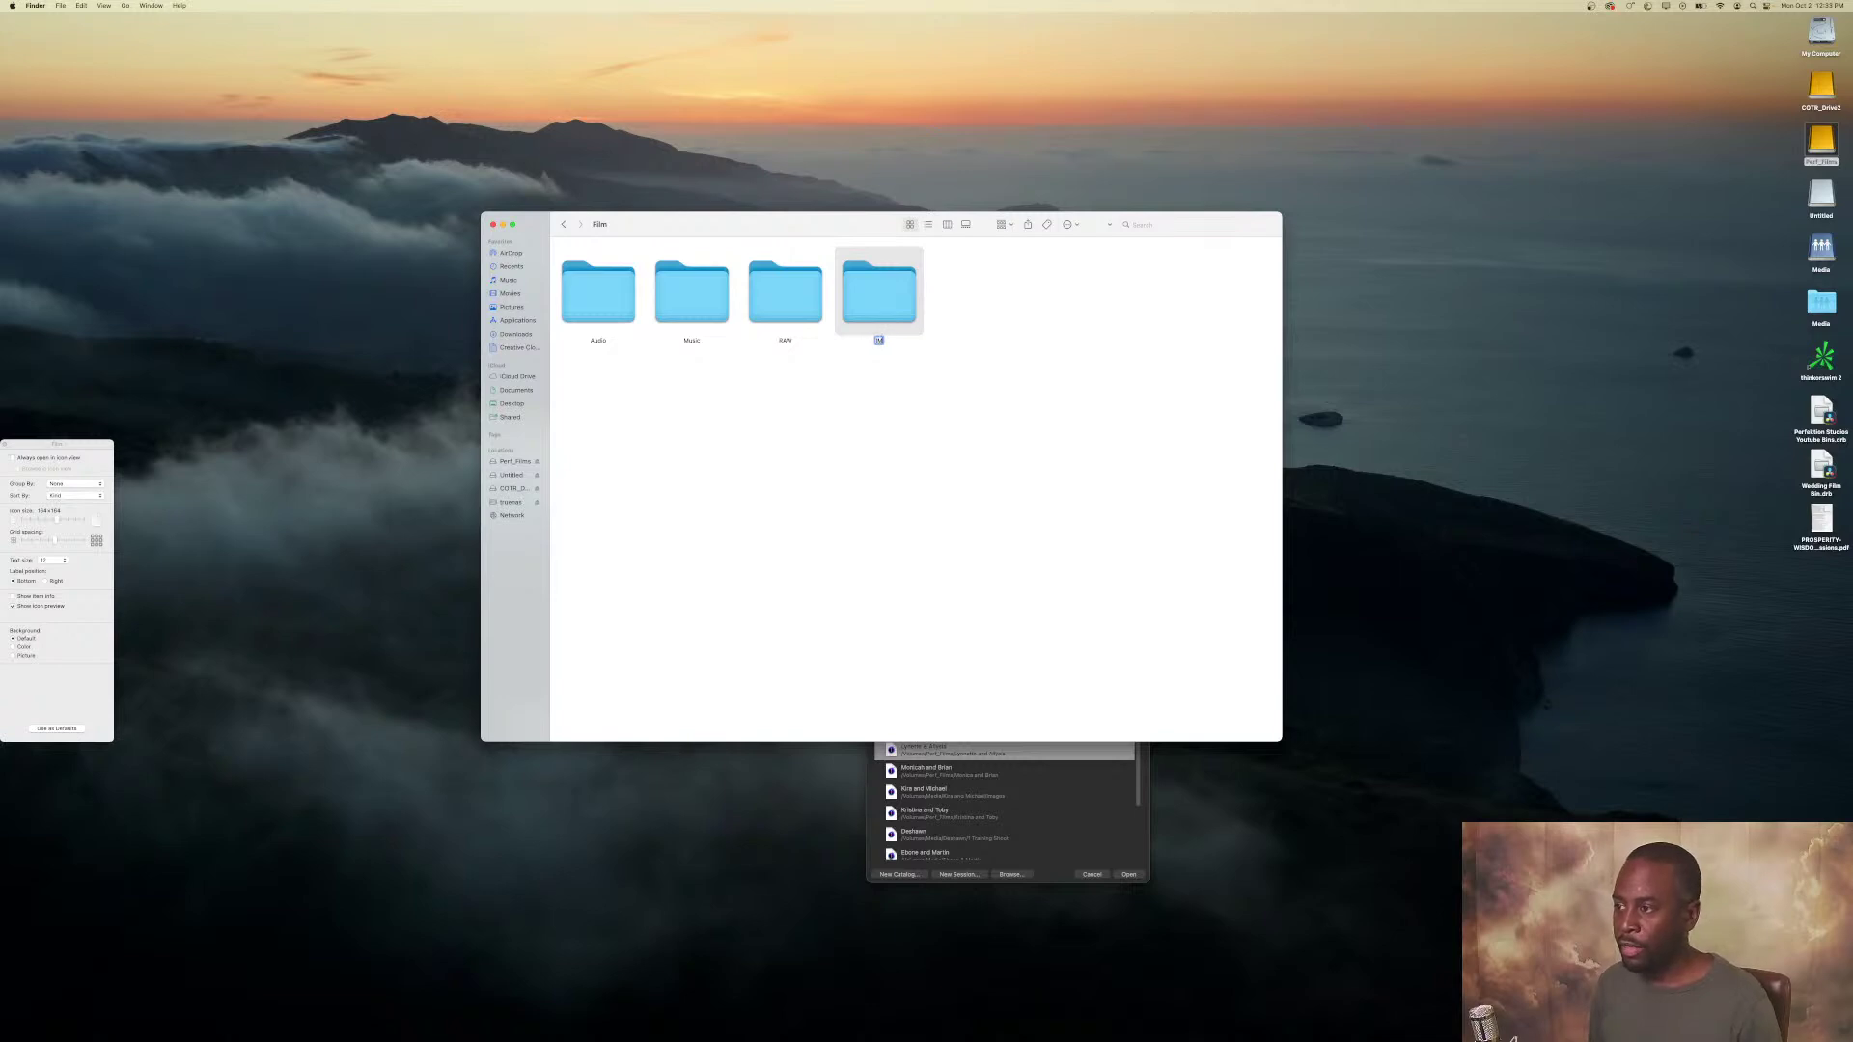
text(Ges)
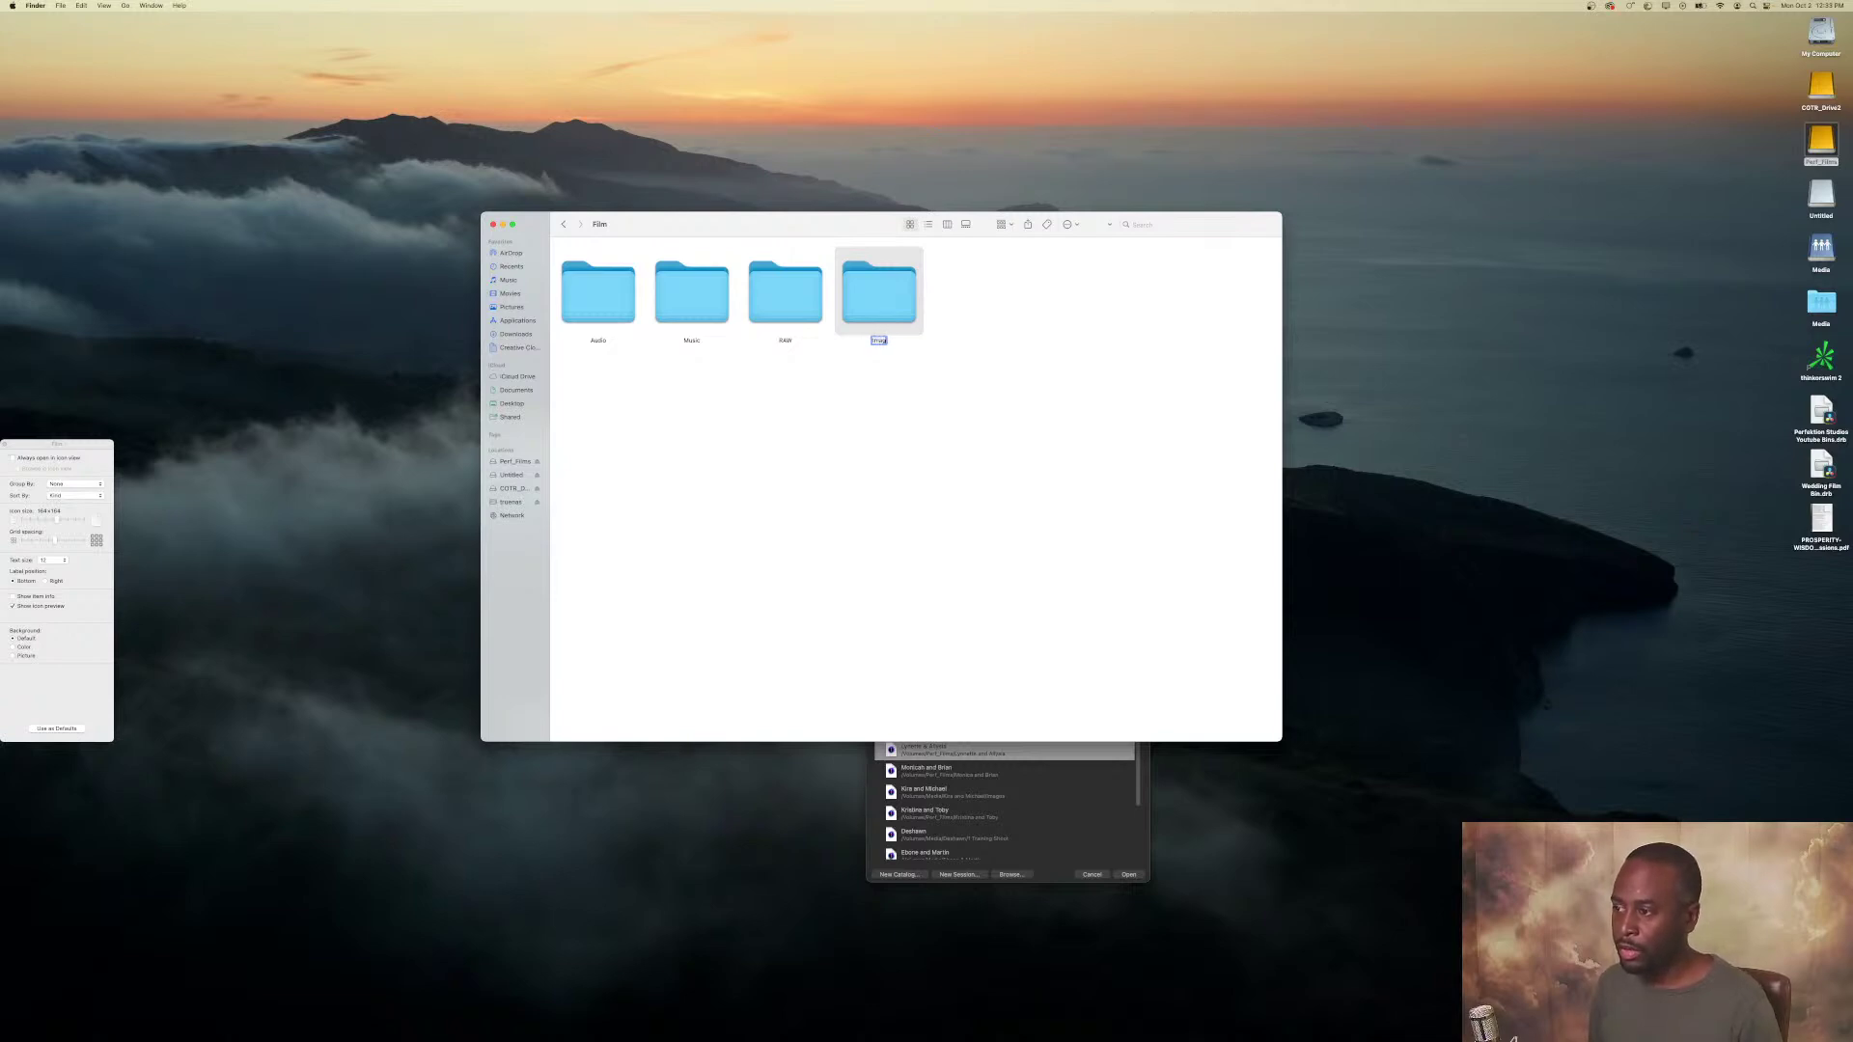
key(Return)
right_click(683, 433)
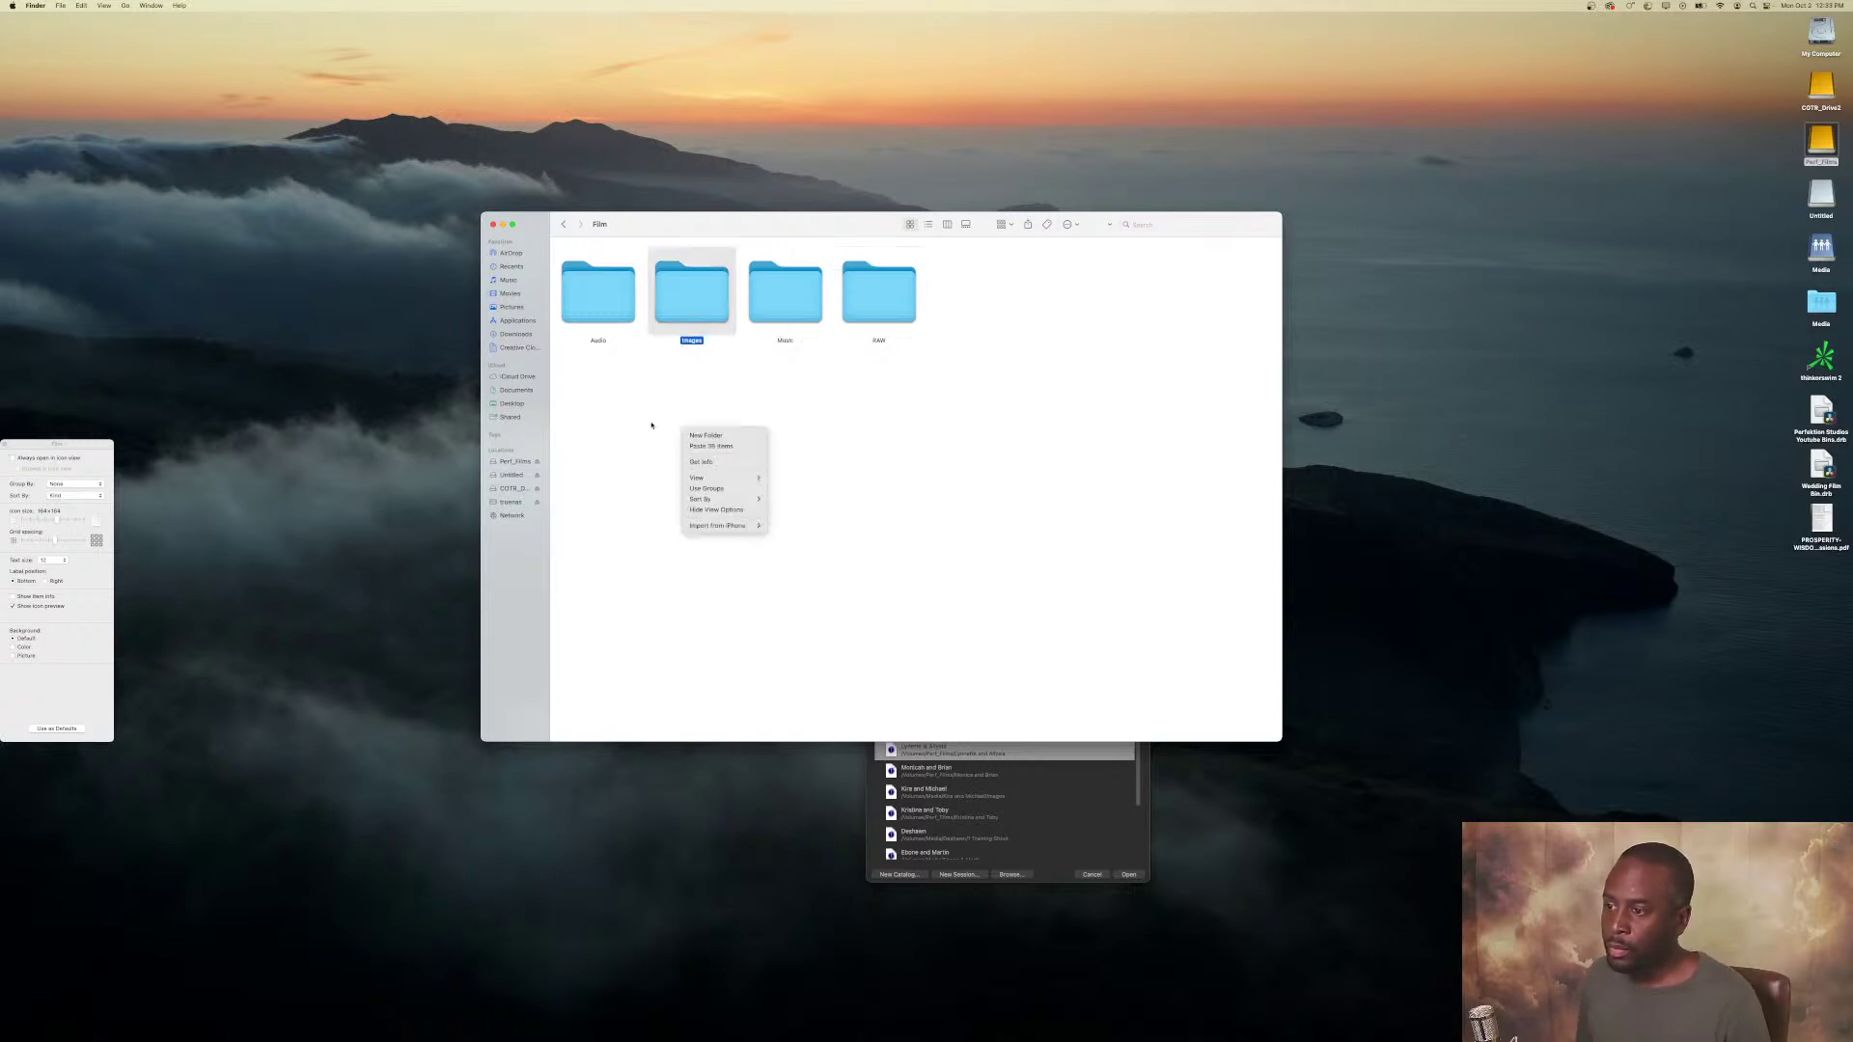
click(656, 378)
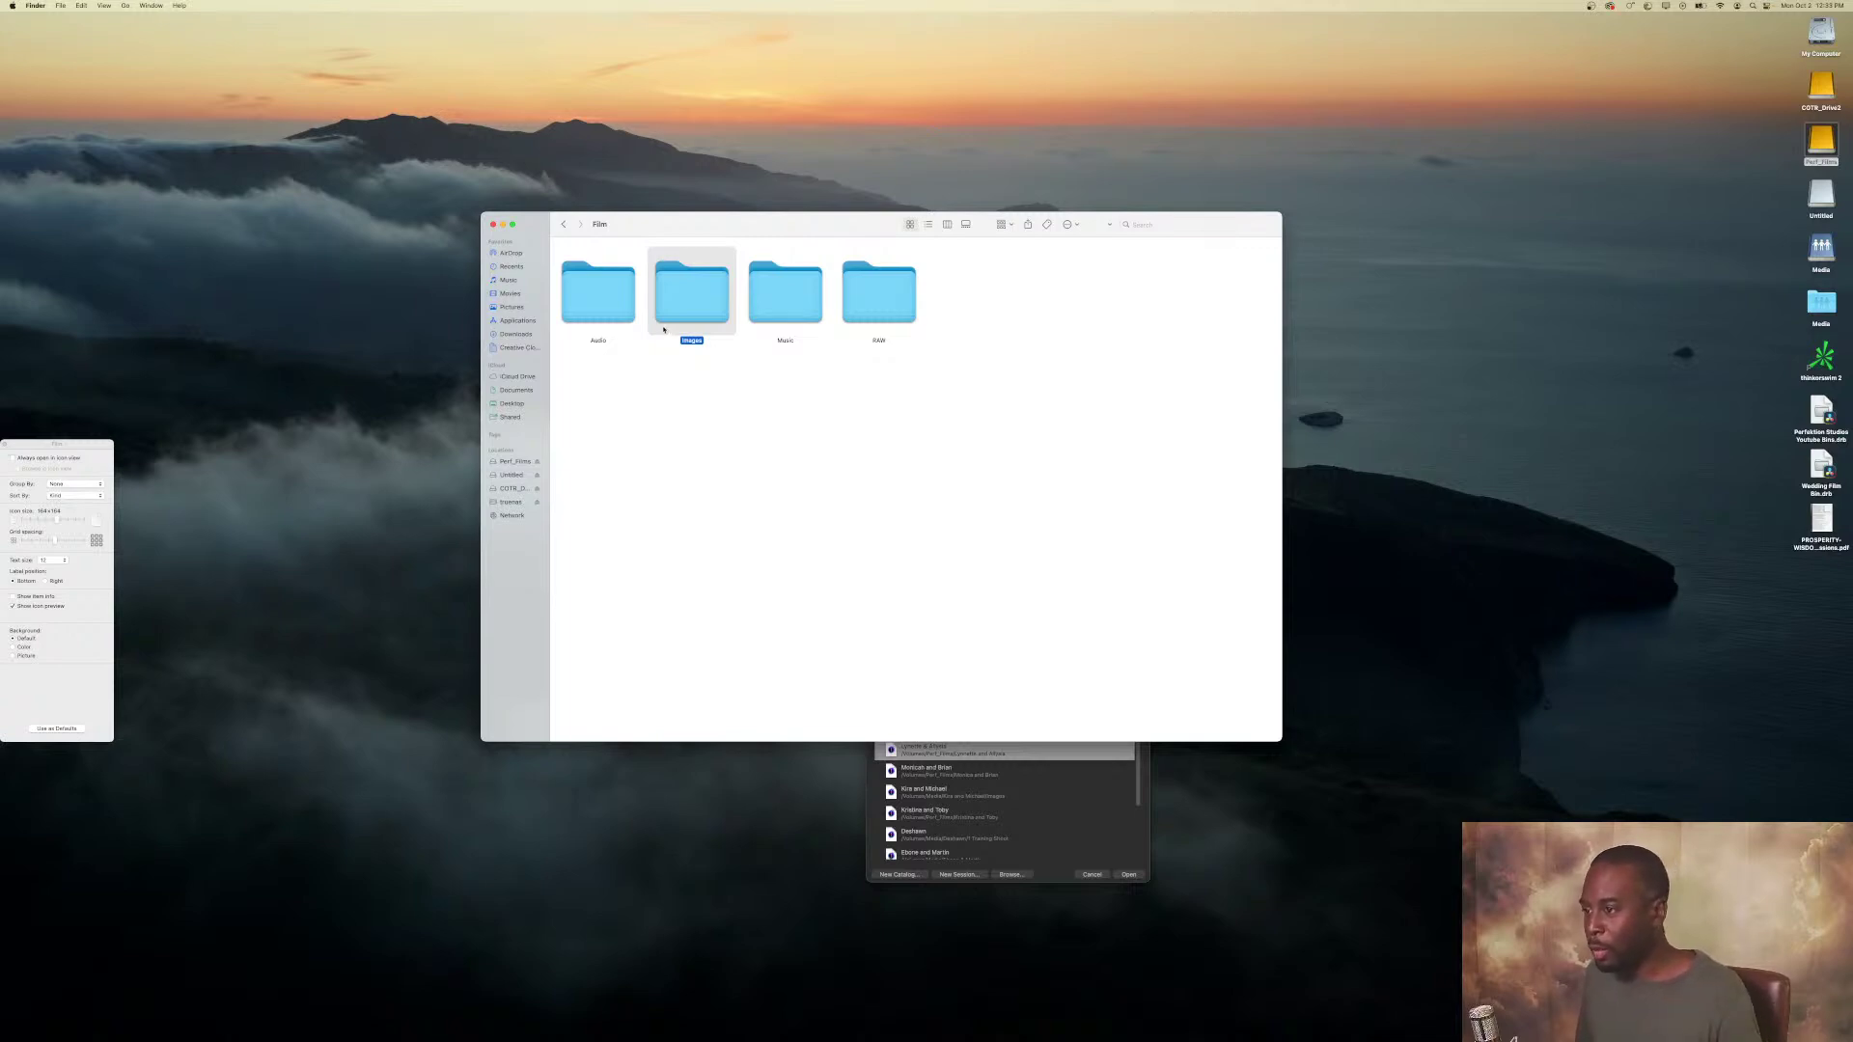
Examine the client's main Images folder with its JPG and RAW subfolders, looking through the ARW photos in RAW.
click(571, 224)
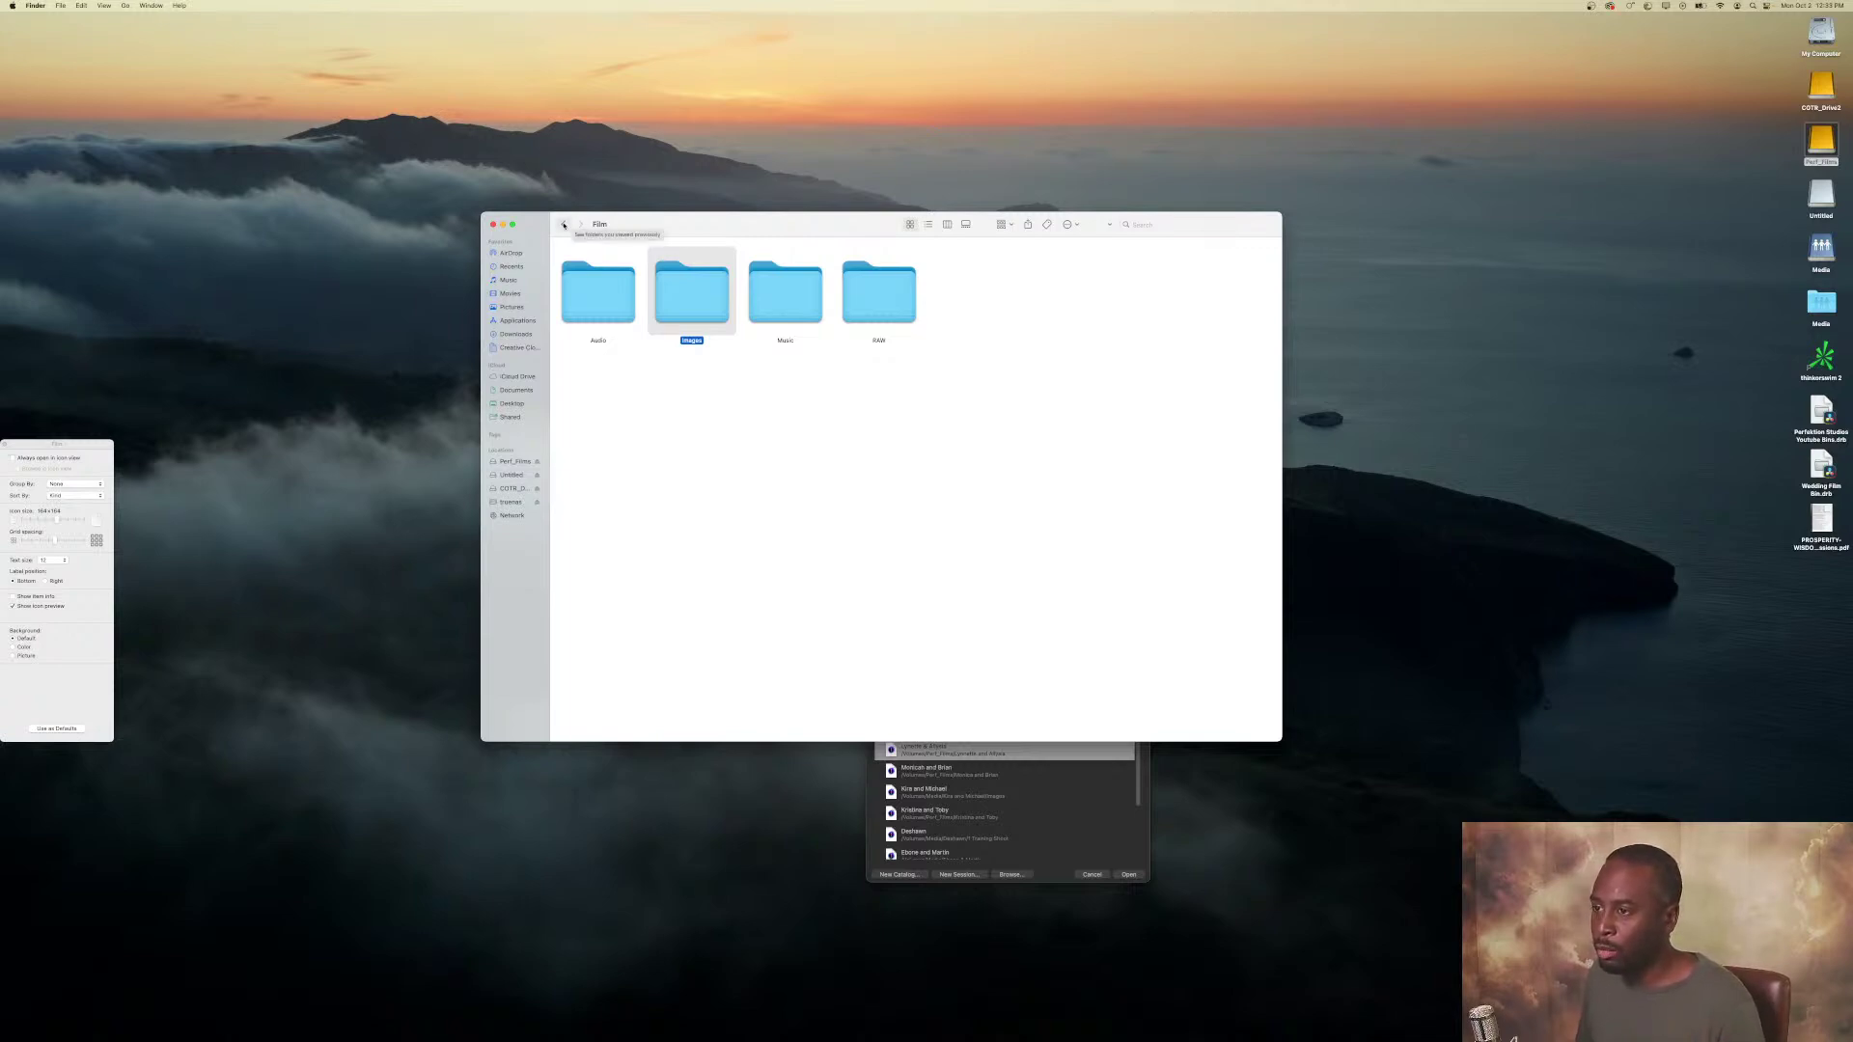
double_click(629, 270)
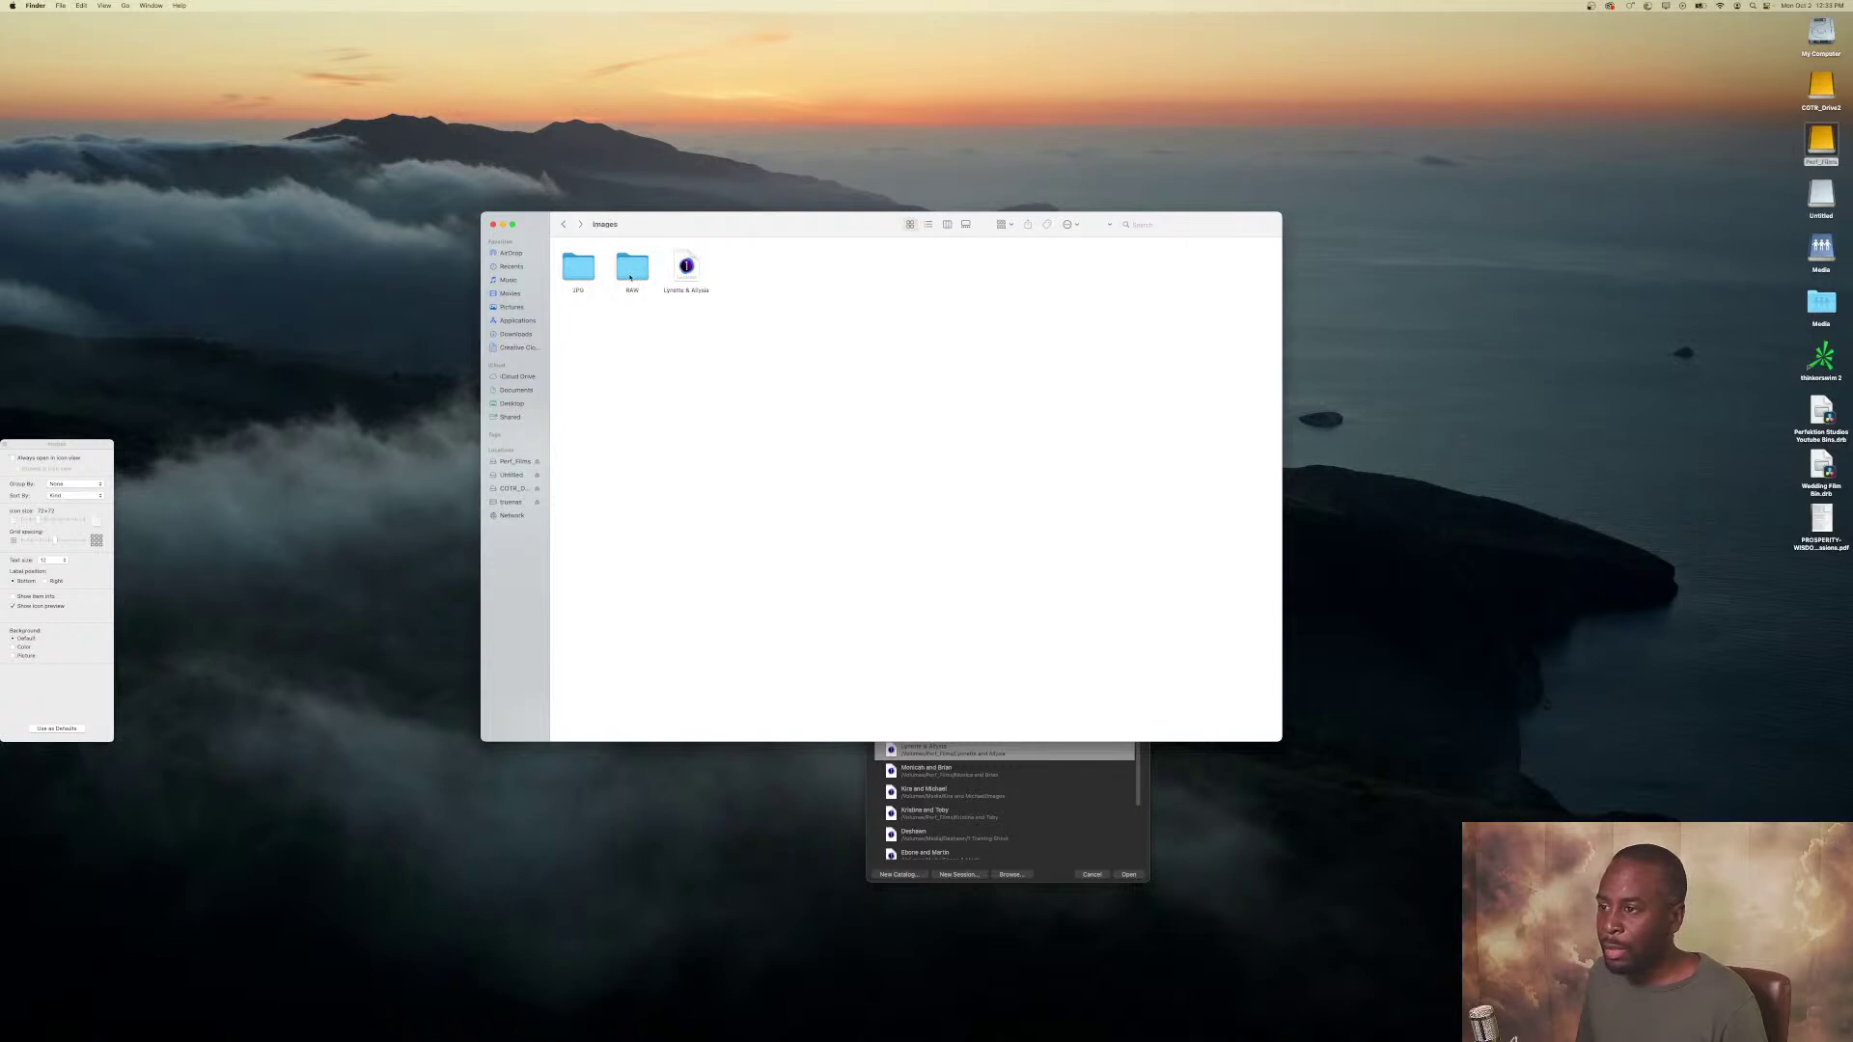
click(577, 267)
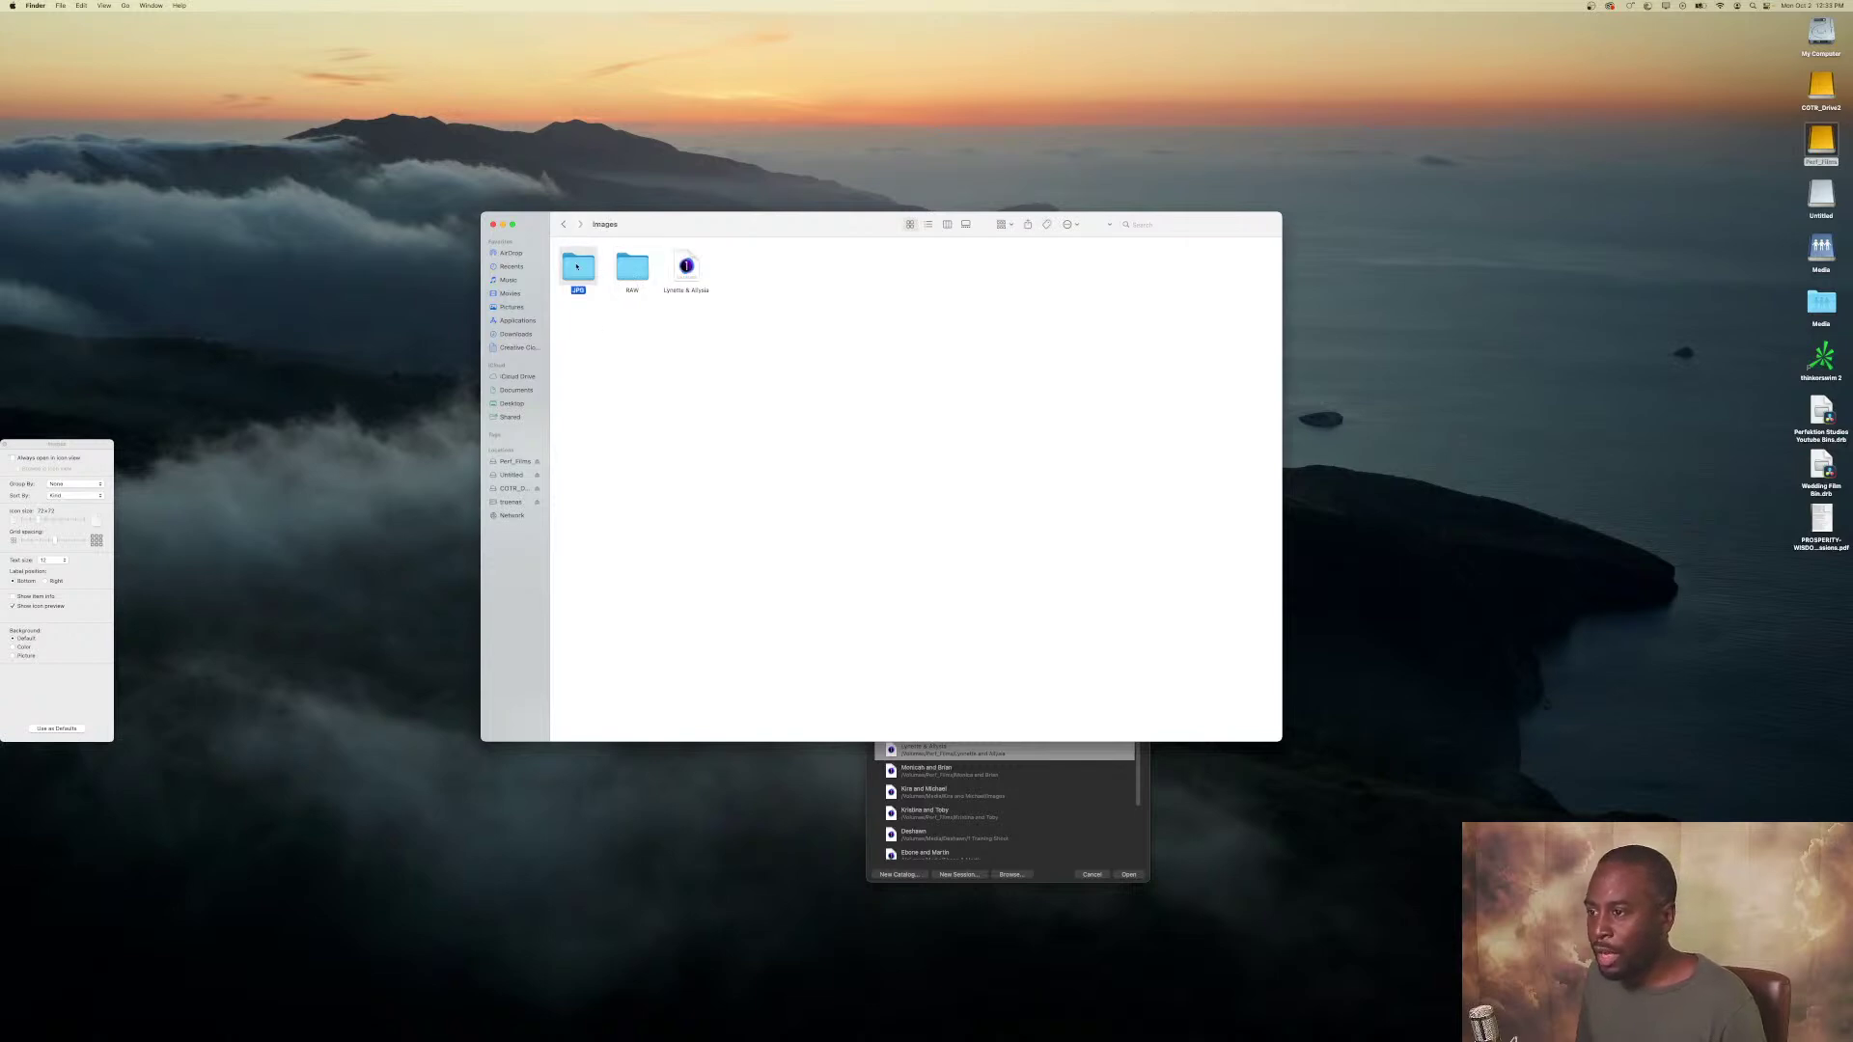
click(602, 344)
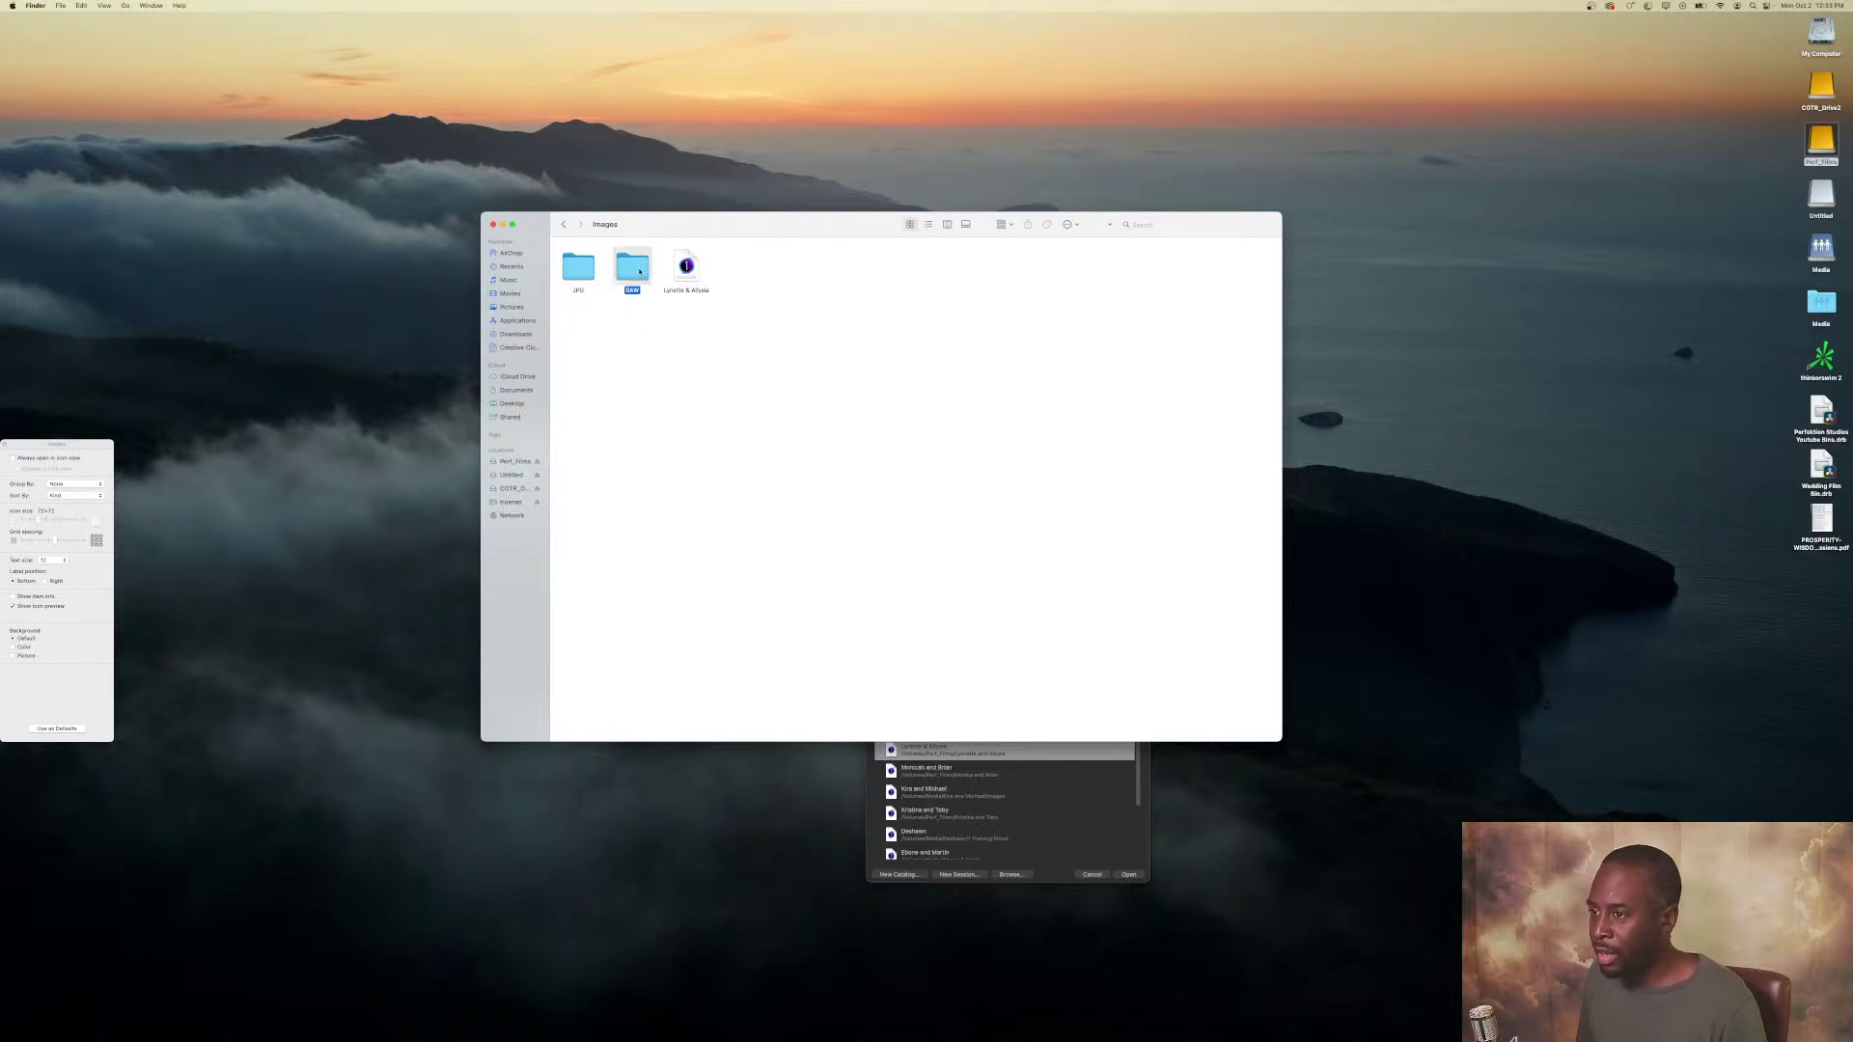
double_click(632, 270)
scroll(1012, 373, up, 15)
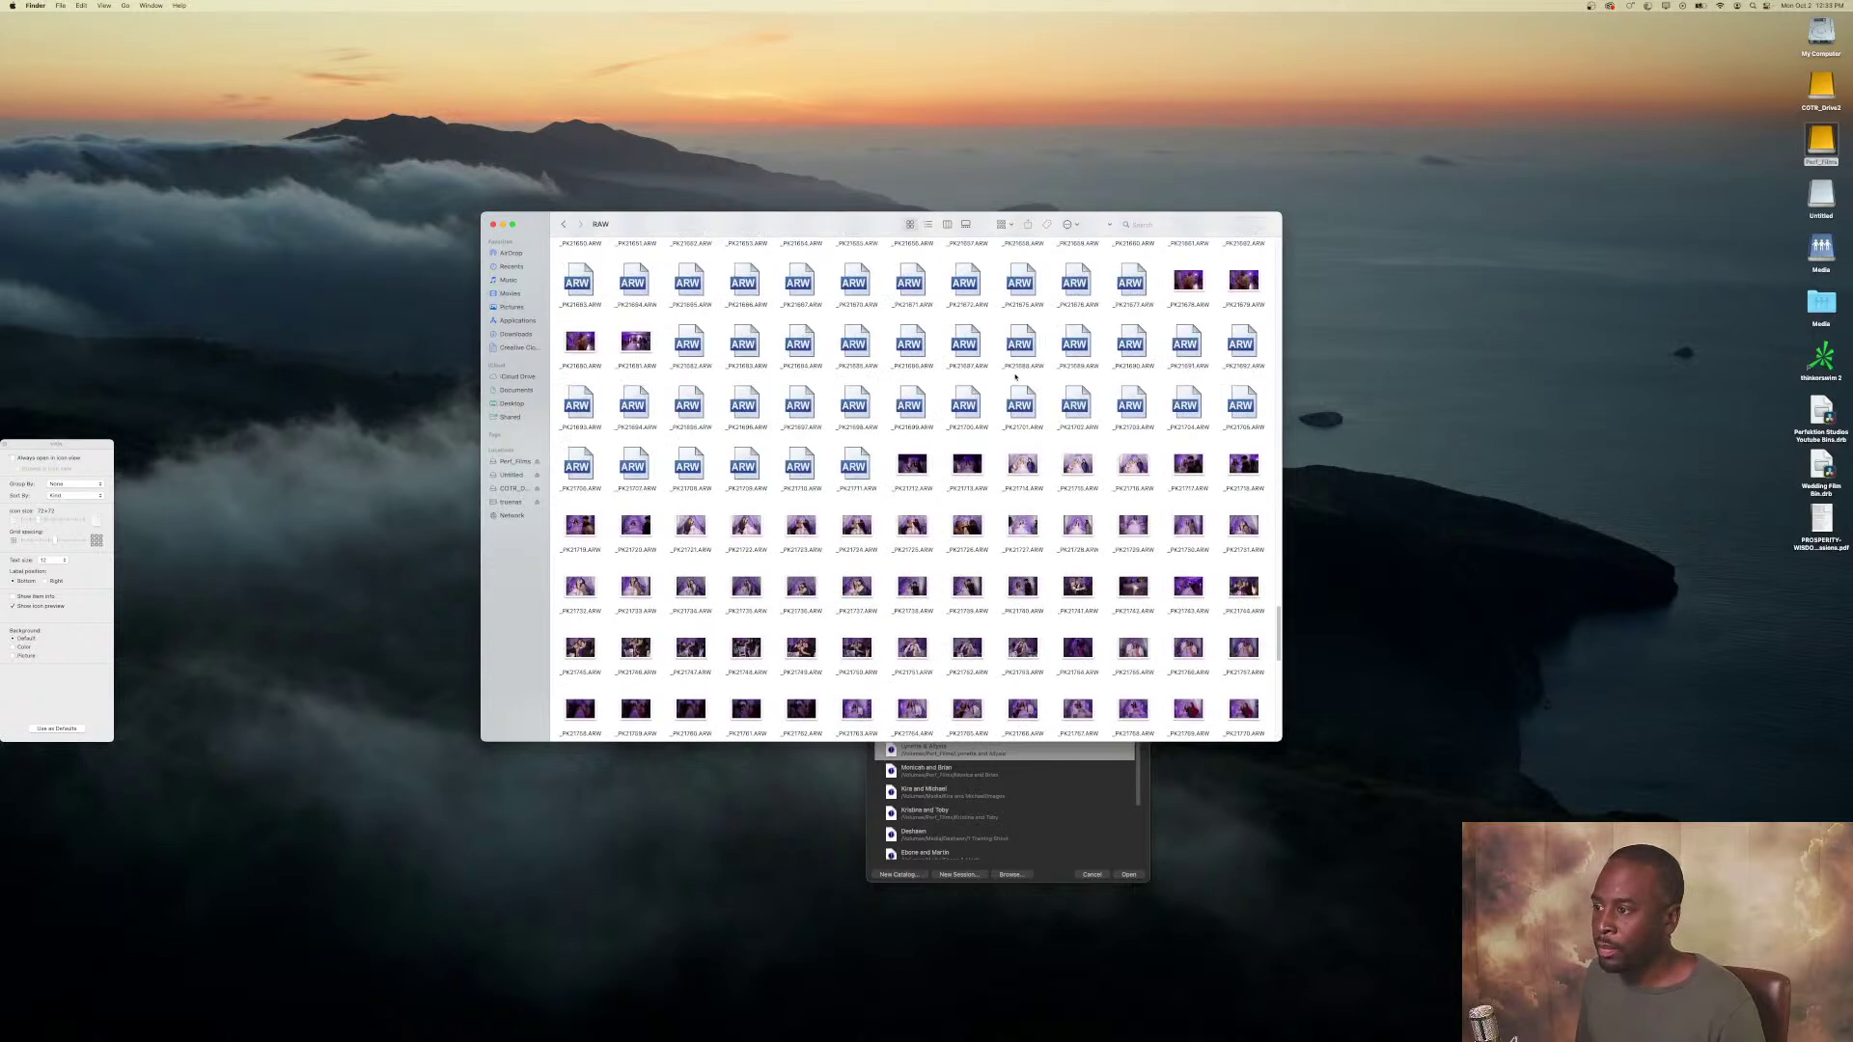
scroll(1013, 374, up, 20)
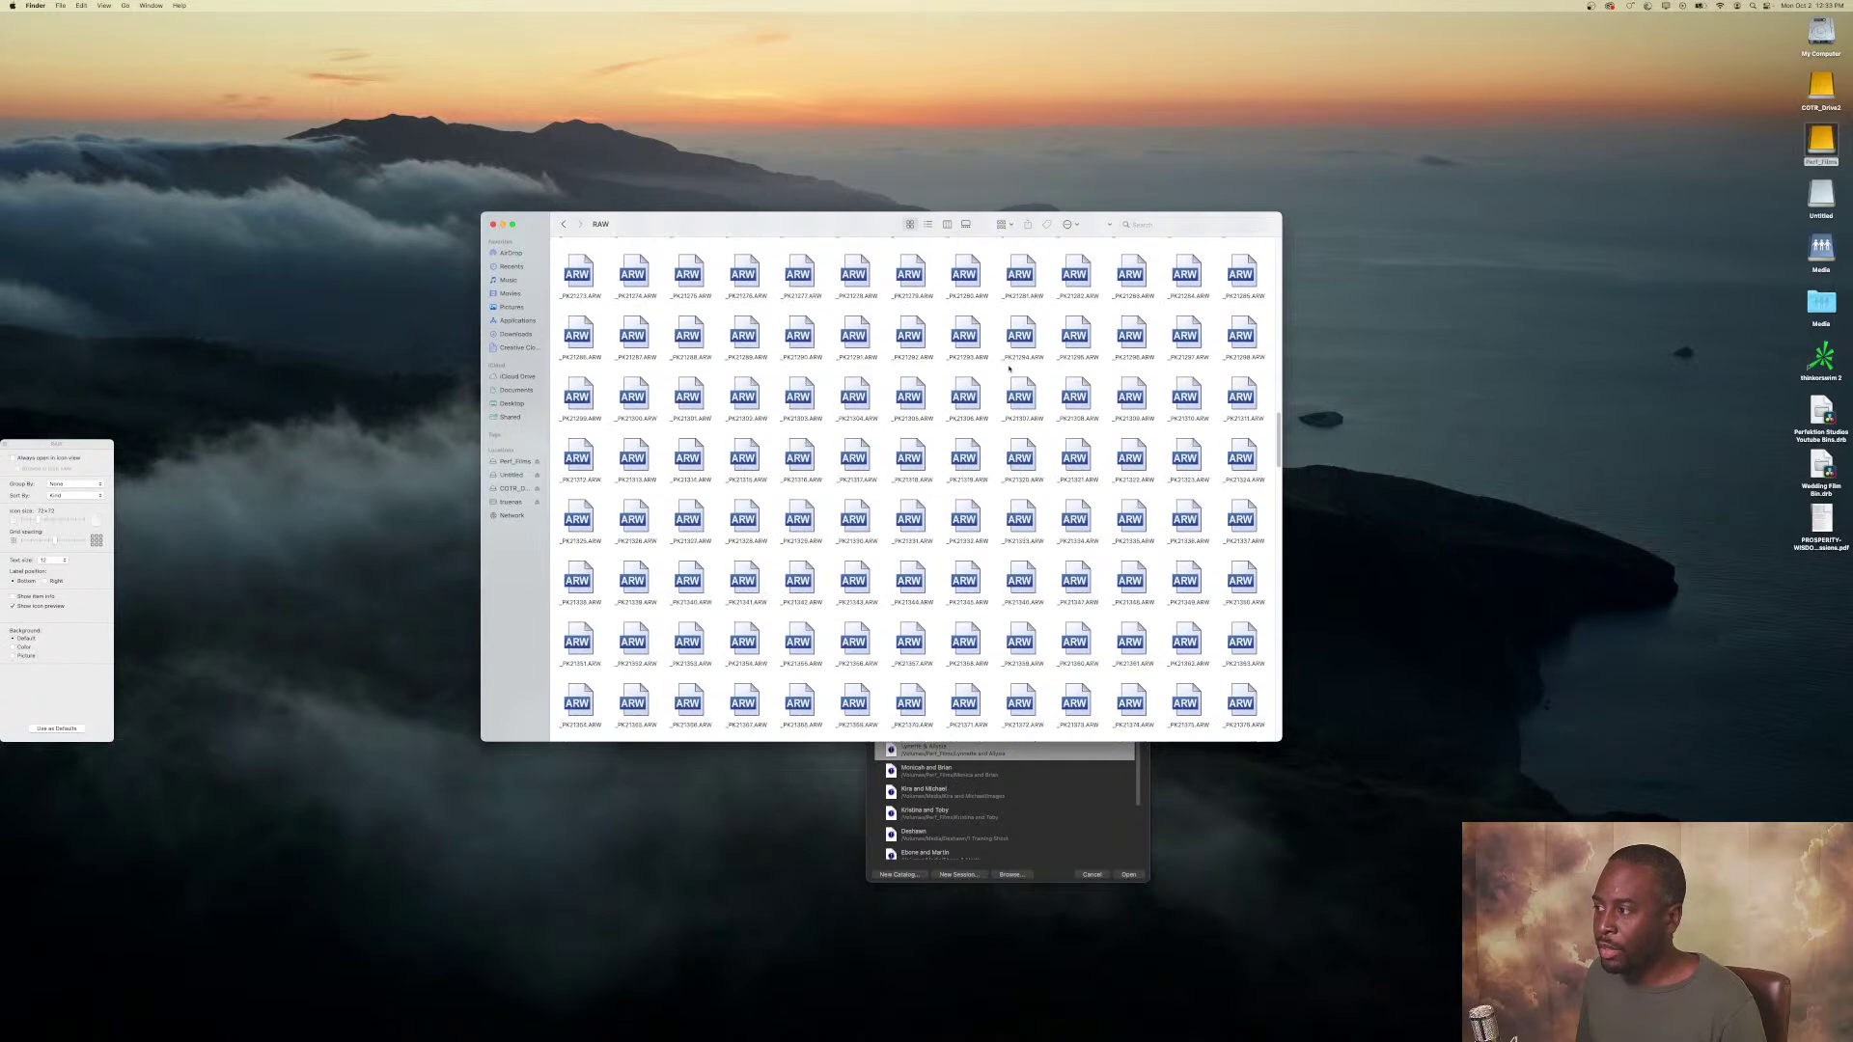
scroll(1006, 365, up, 8)
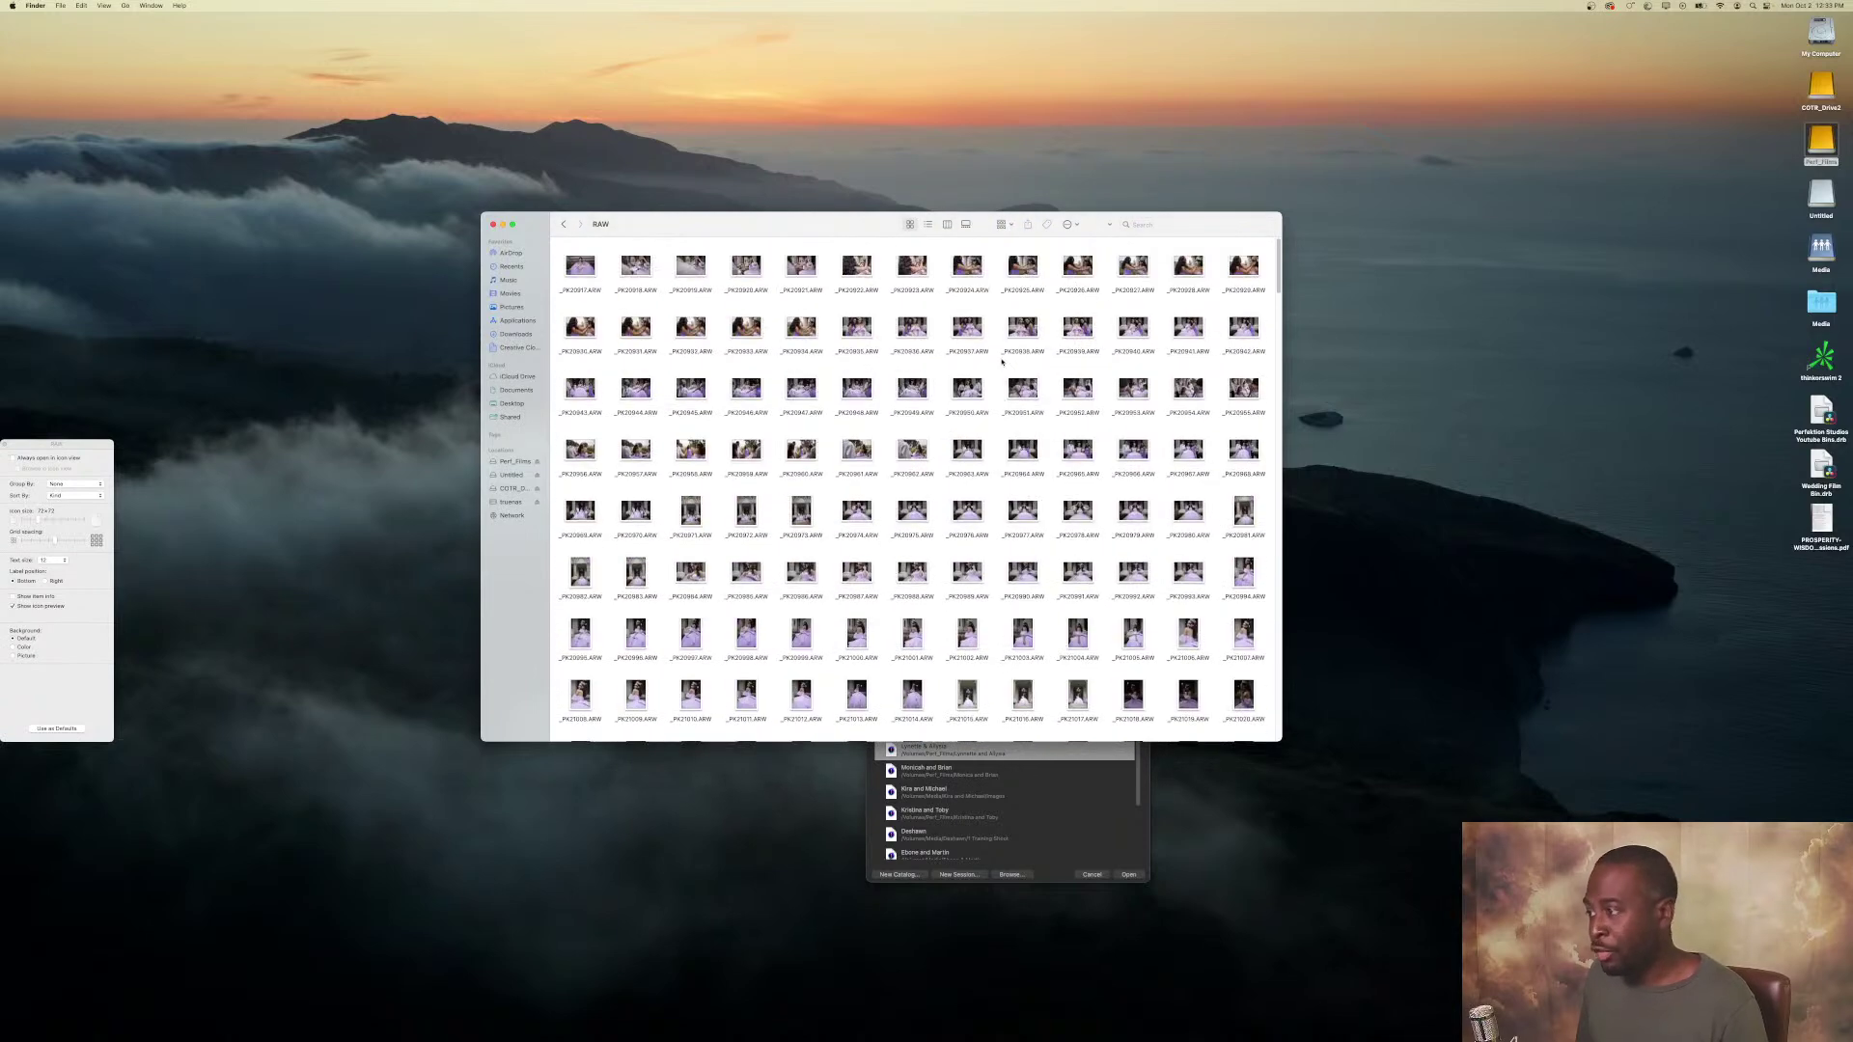
click(564, 224)
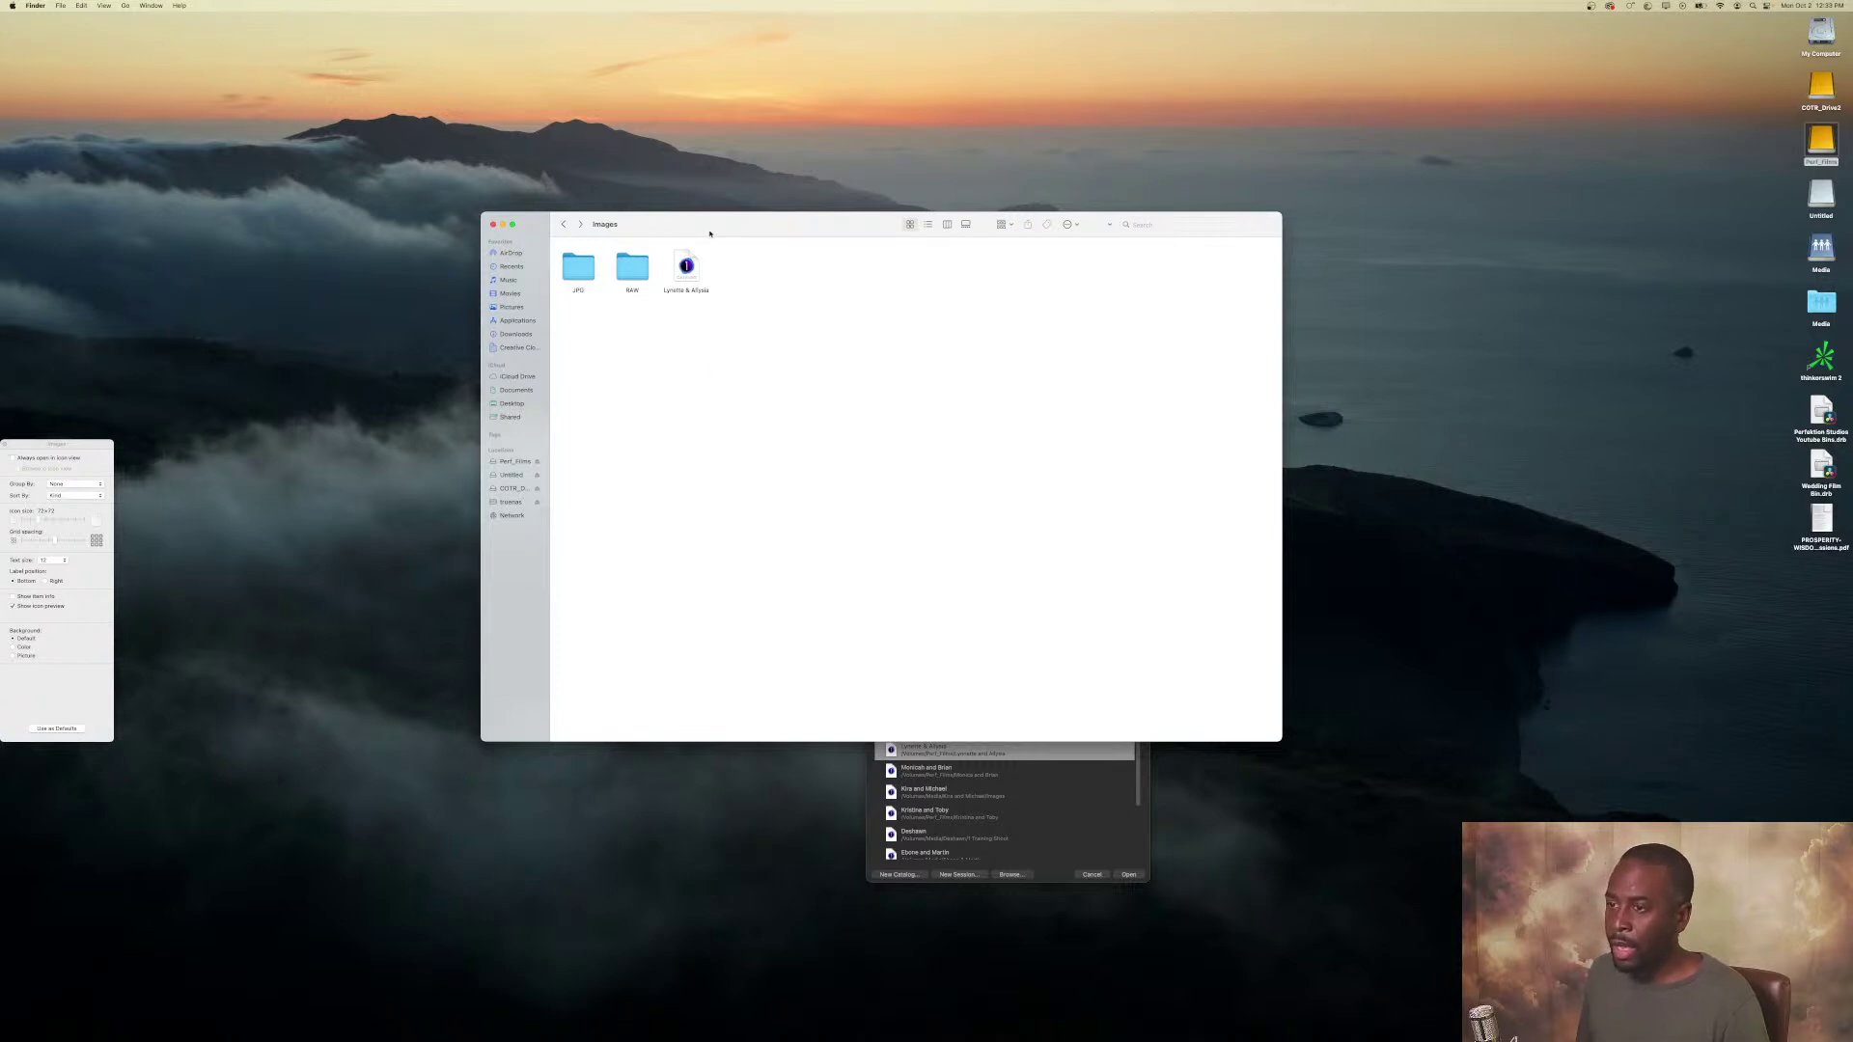
Dismiss the recent catalogs dialog and open the client's Capture One catalog stored in the main Images folder.
drag(709, 233, 602, 154)
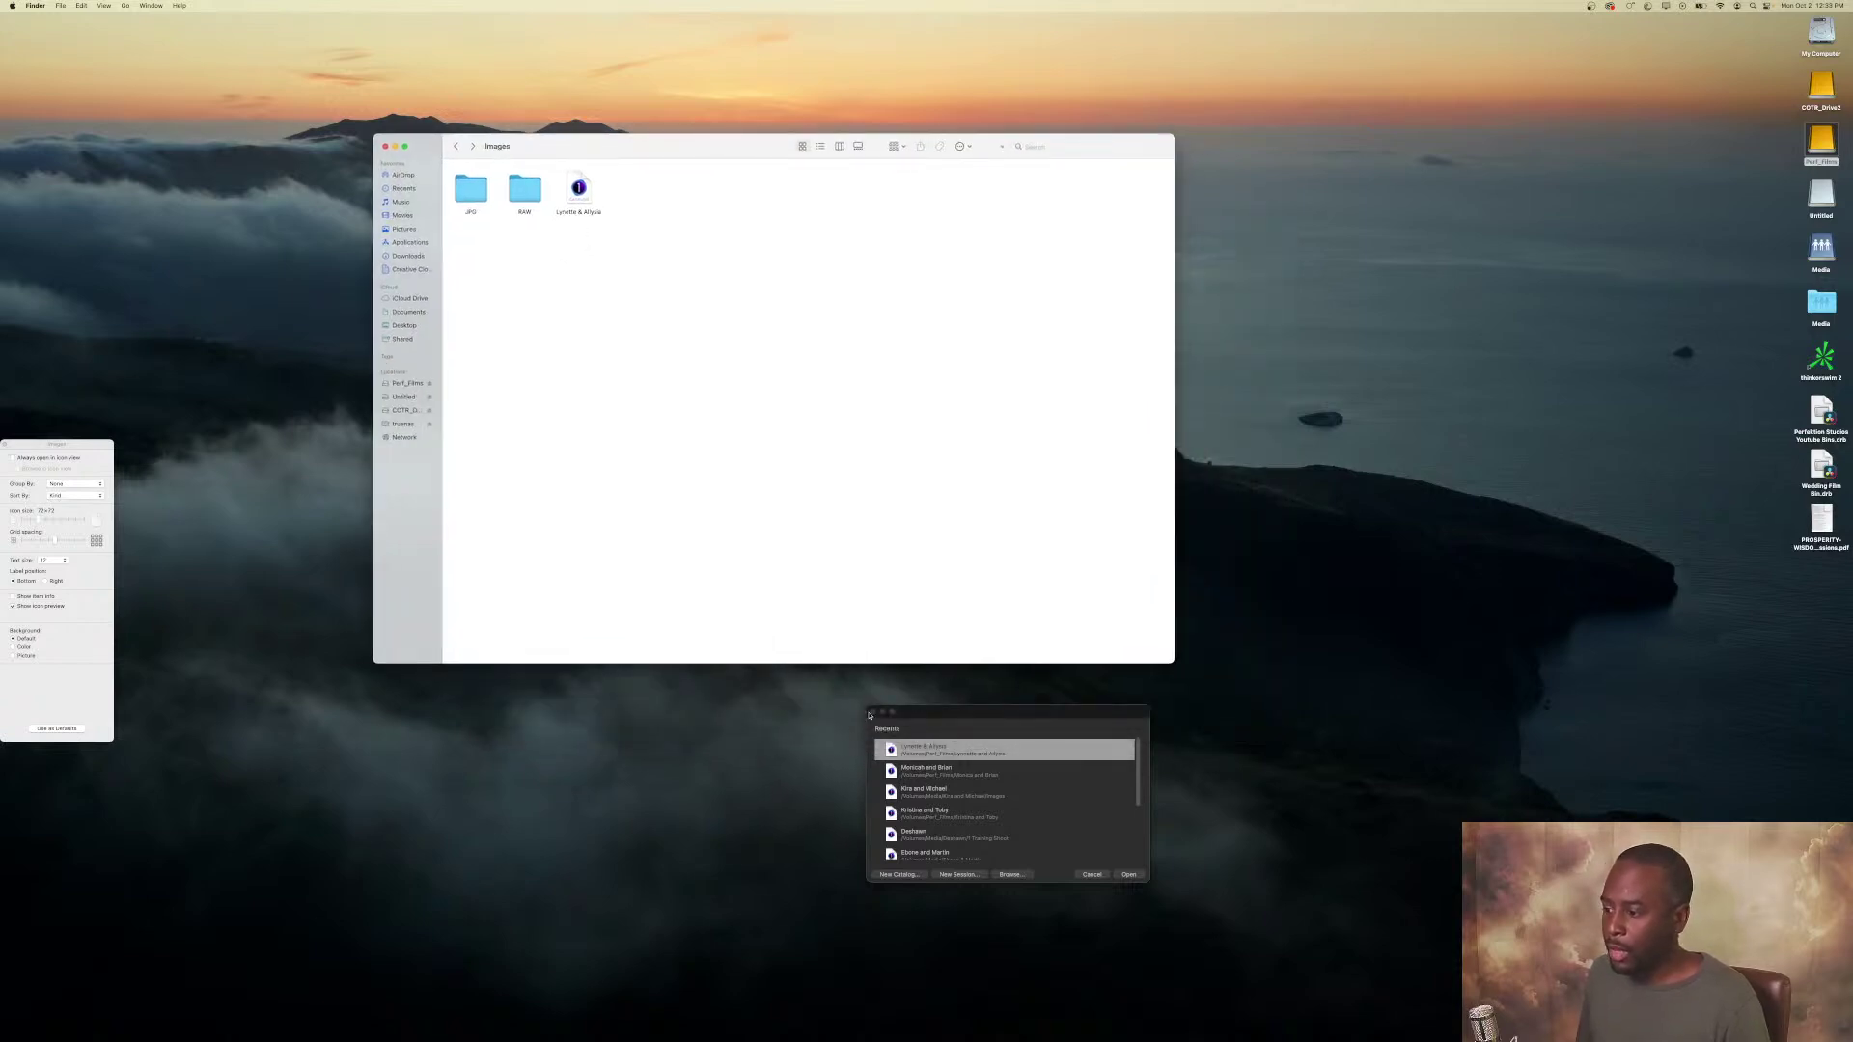
click(909, 702)
key(Escape)
click(752, 521)
click(579, 189)
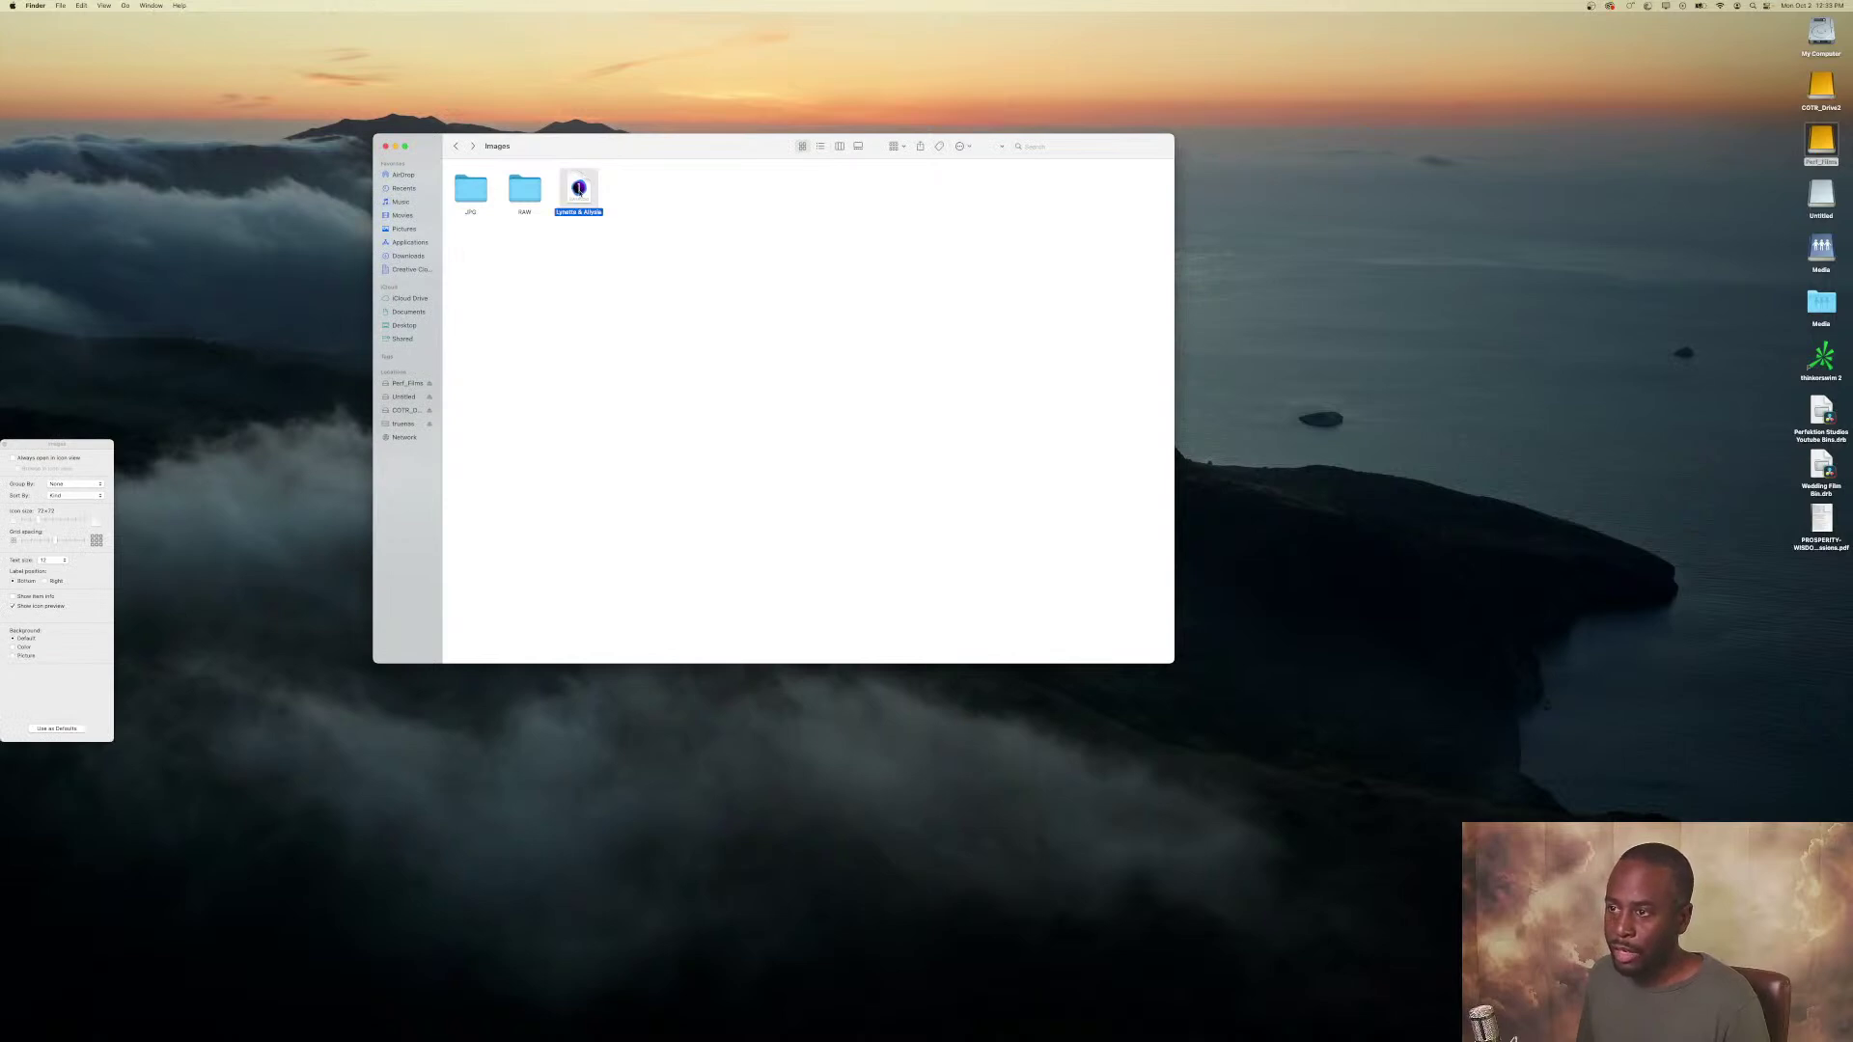
double_click(579, 189)
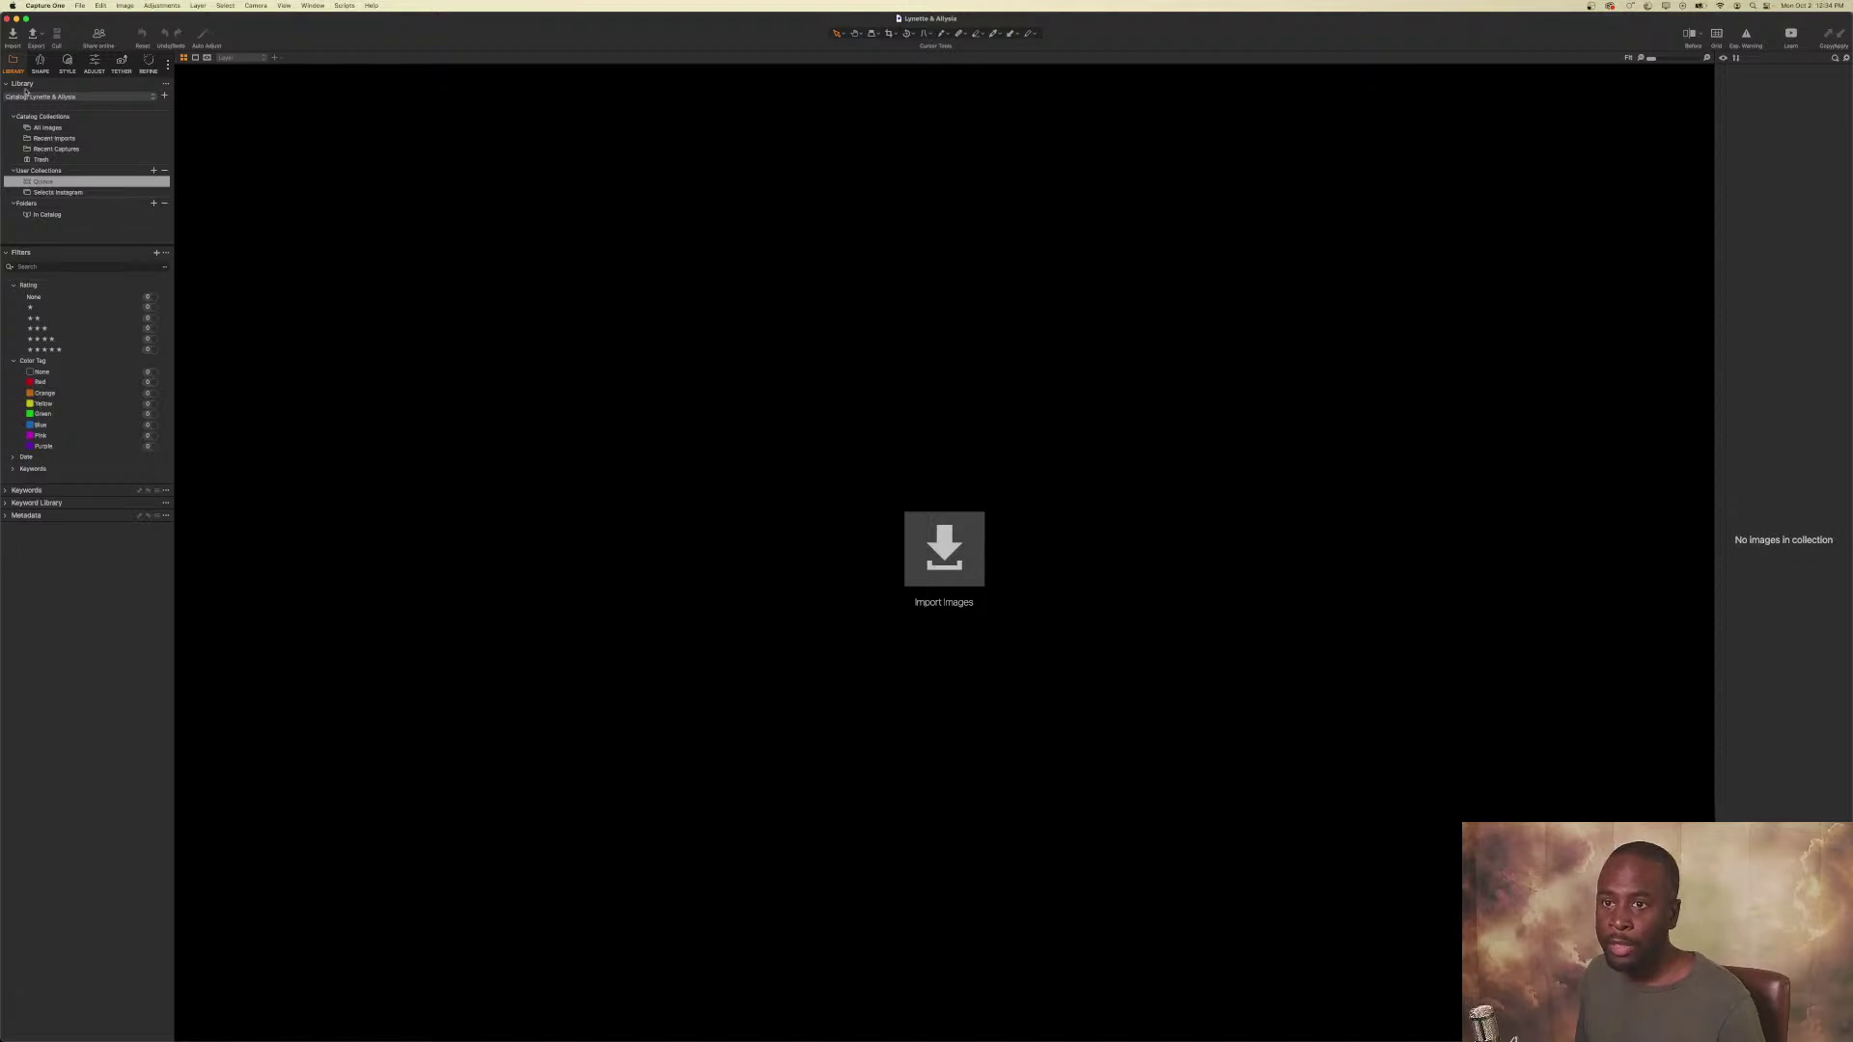
Start an image import into the first album under User Collections, using the RAW folder inside the client's Images folder as source.
click(53, 193)
click(56, 185)
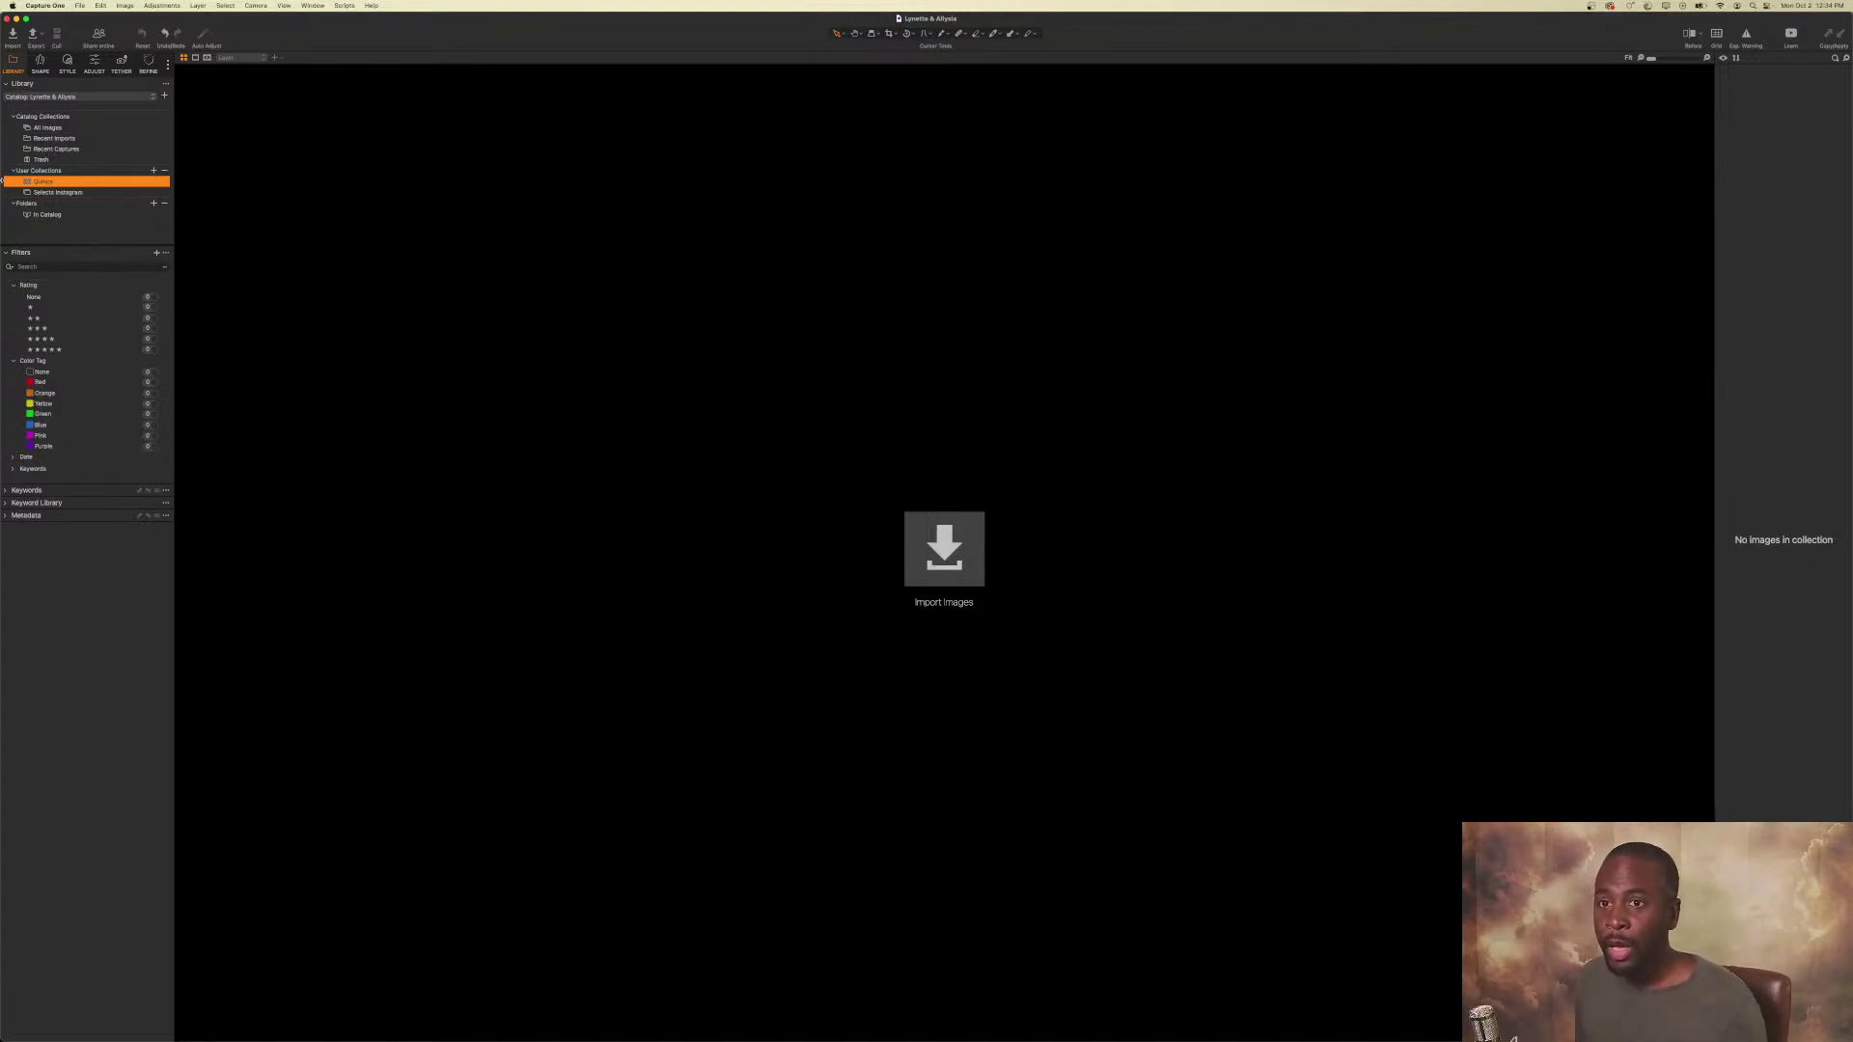
click(13, 32)
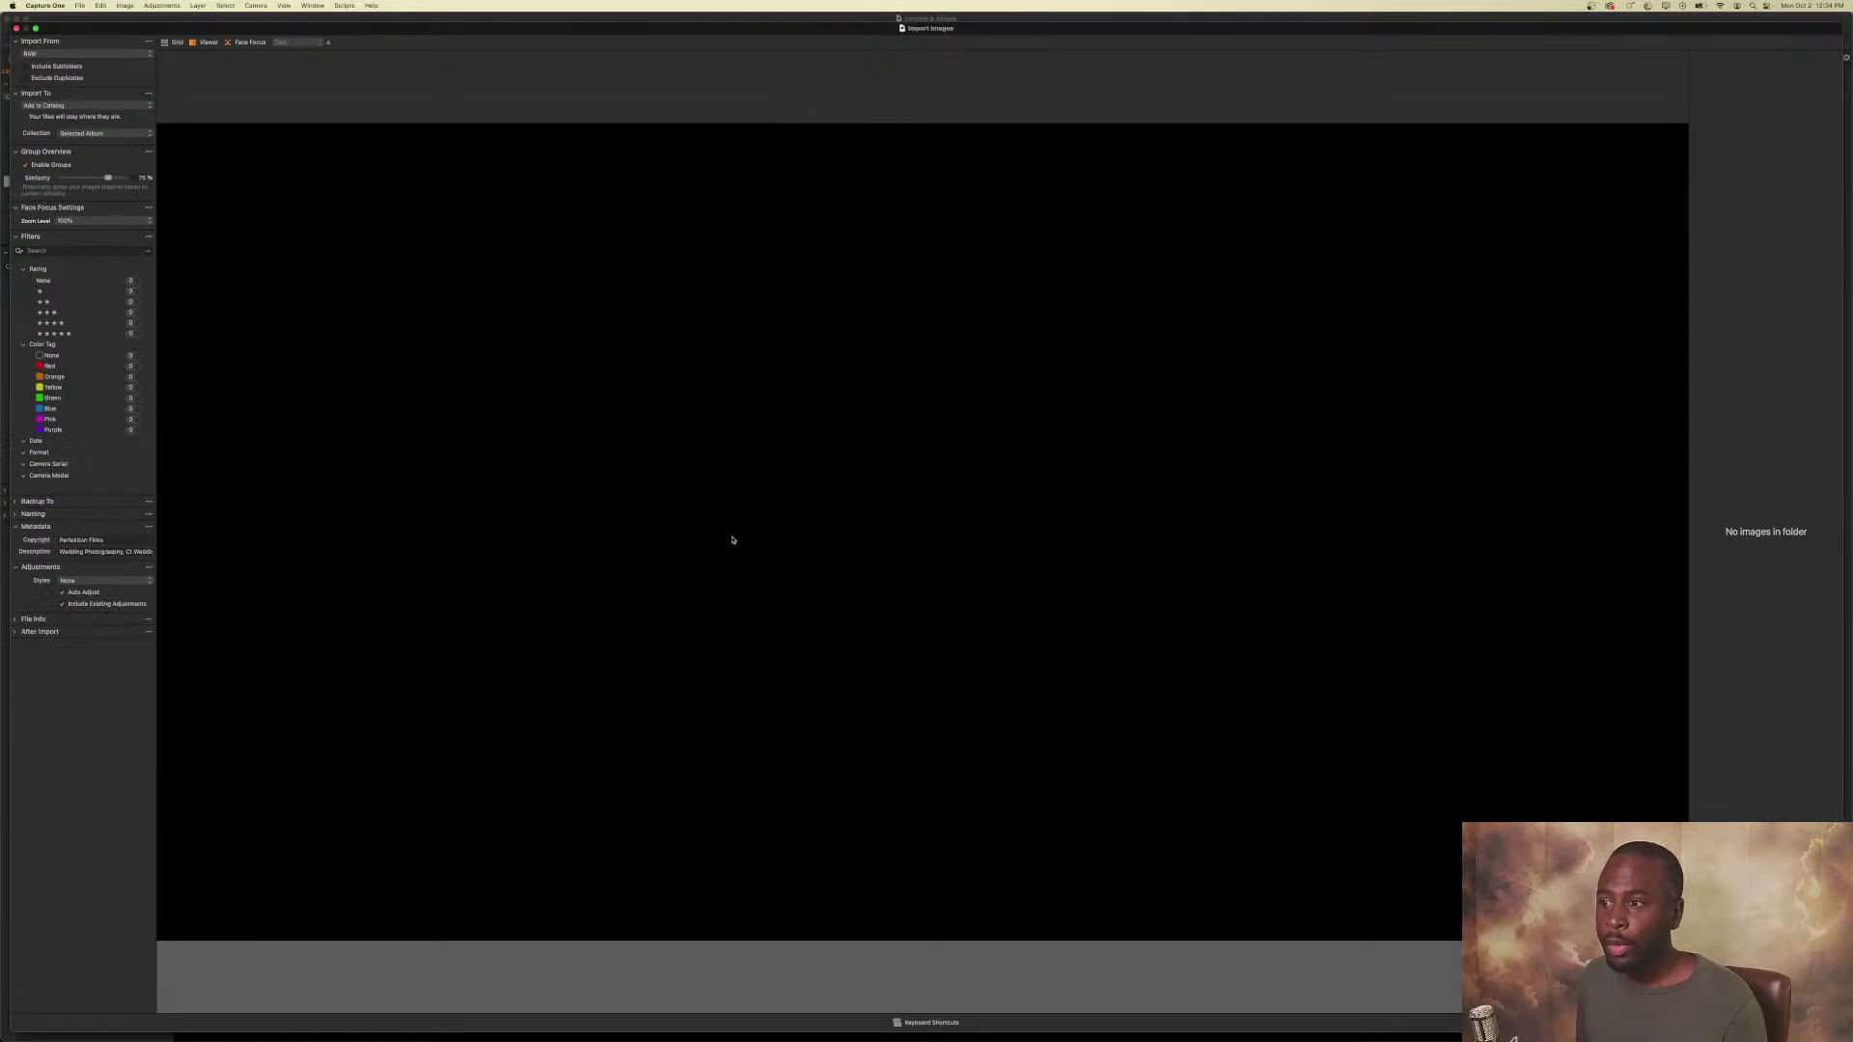
click(75, 55)
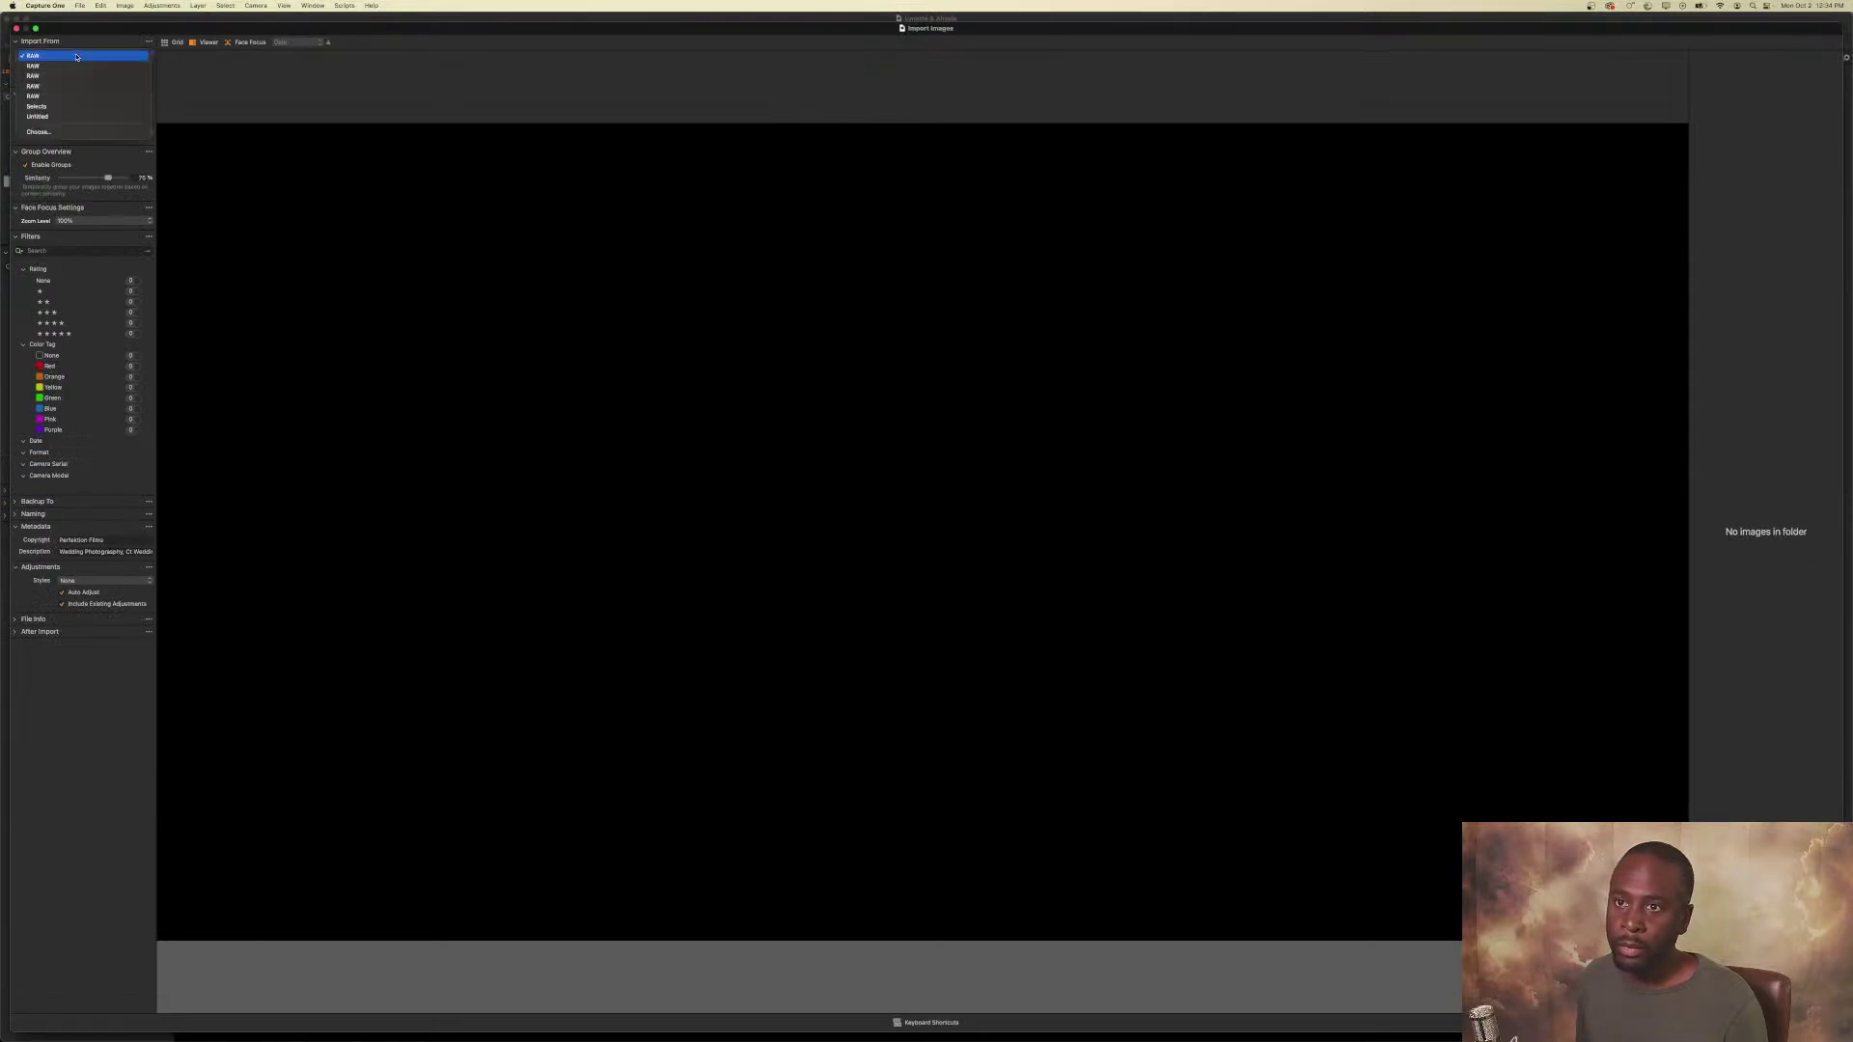
click(51, 135)
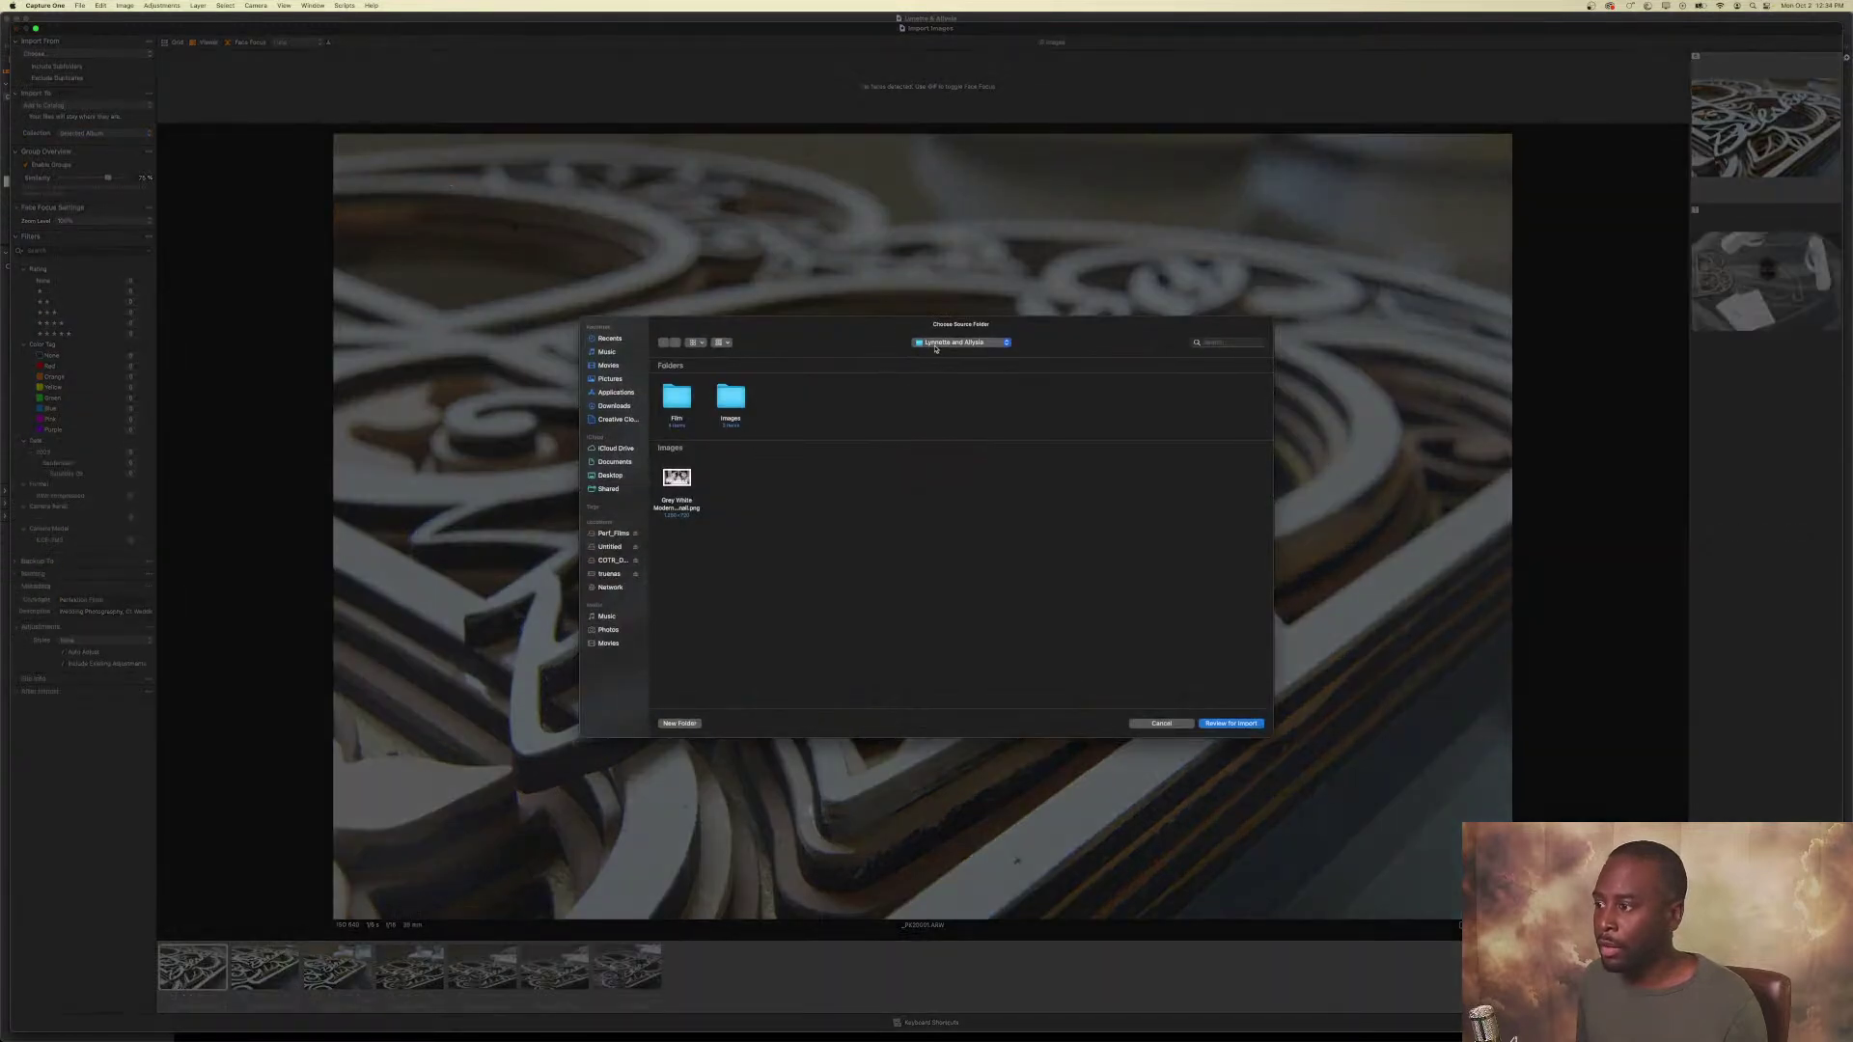
double_click(731, 399)
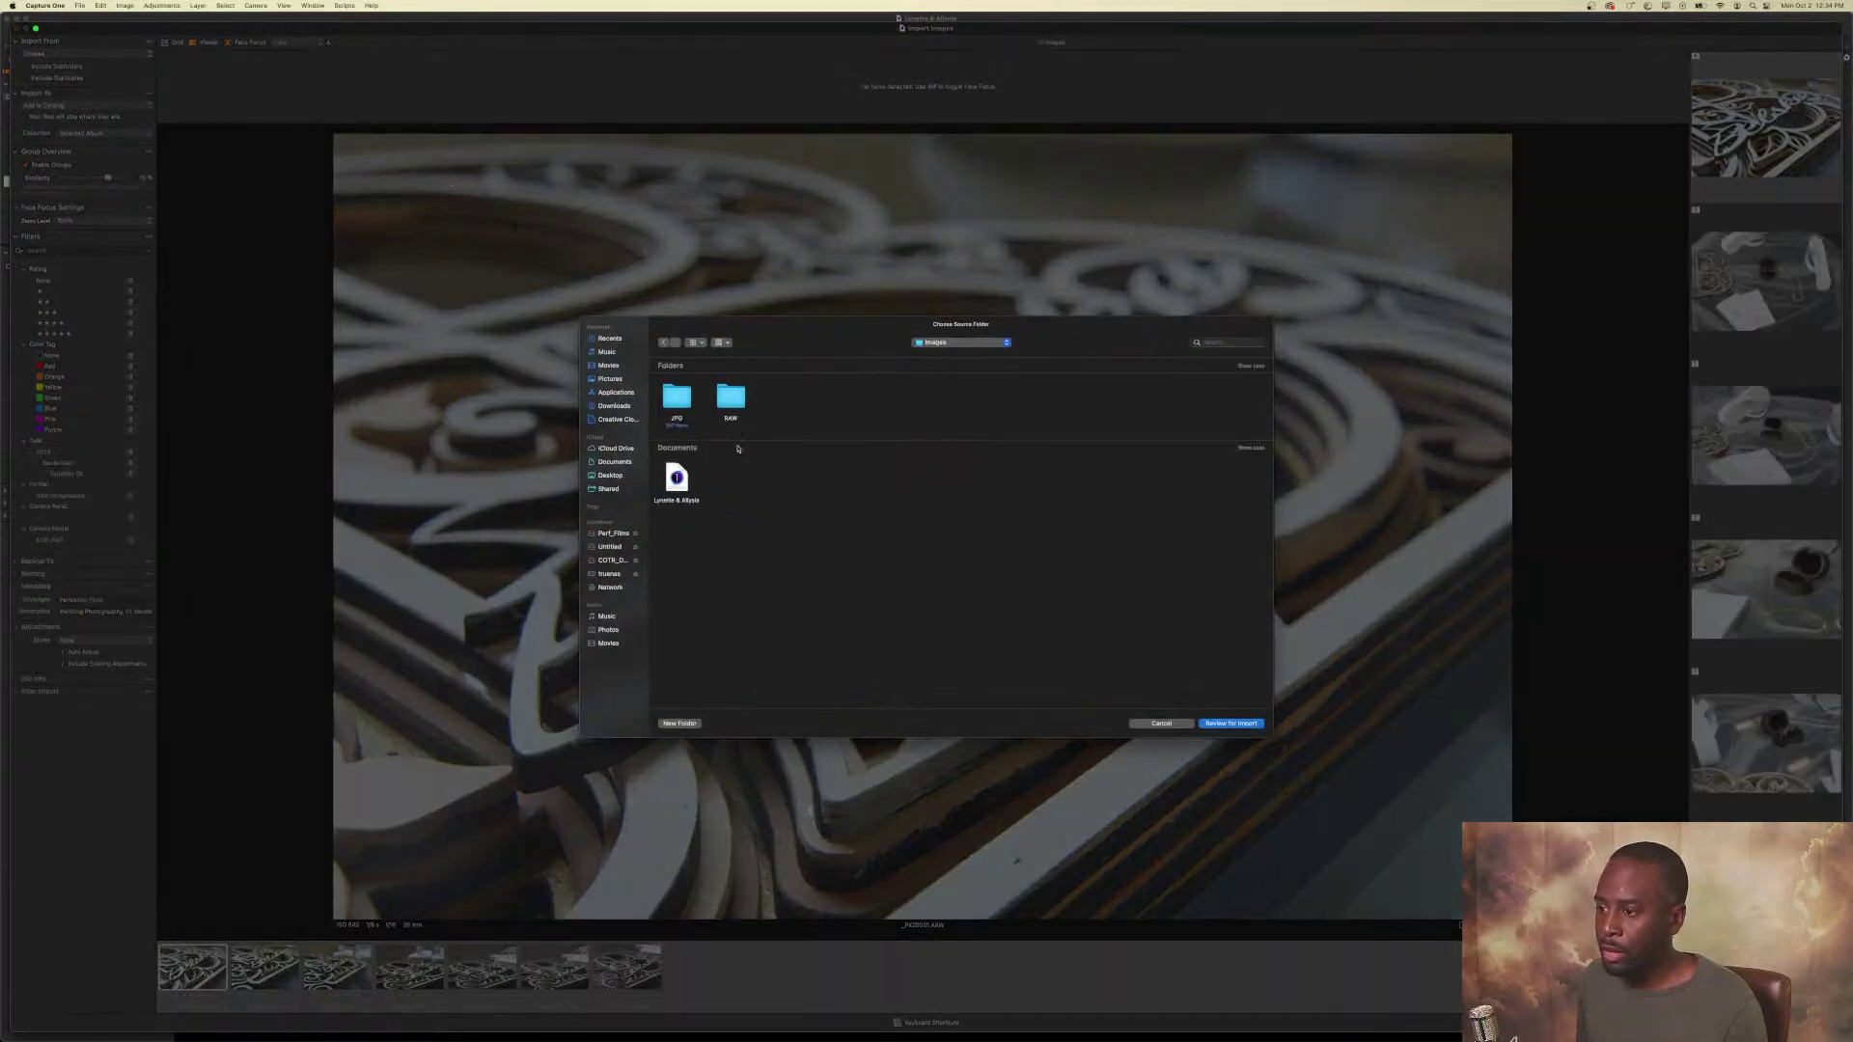
click(737, 406)
double_click(736, 406)
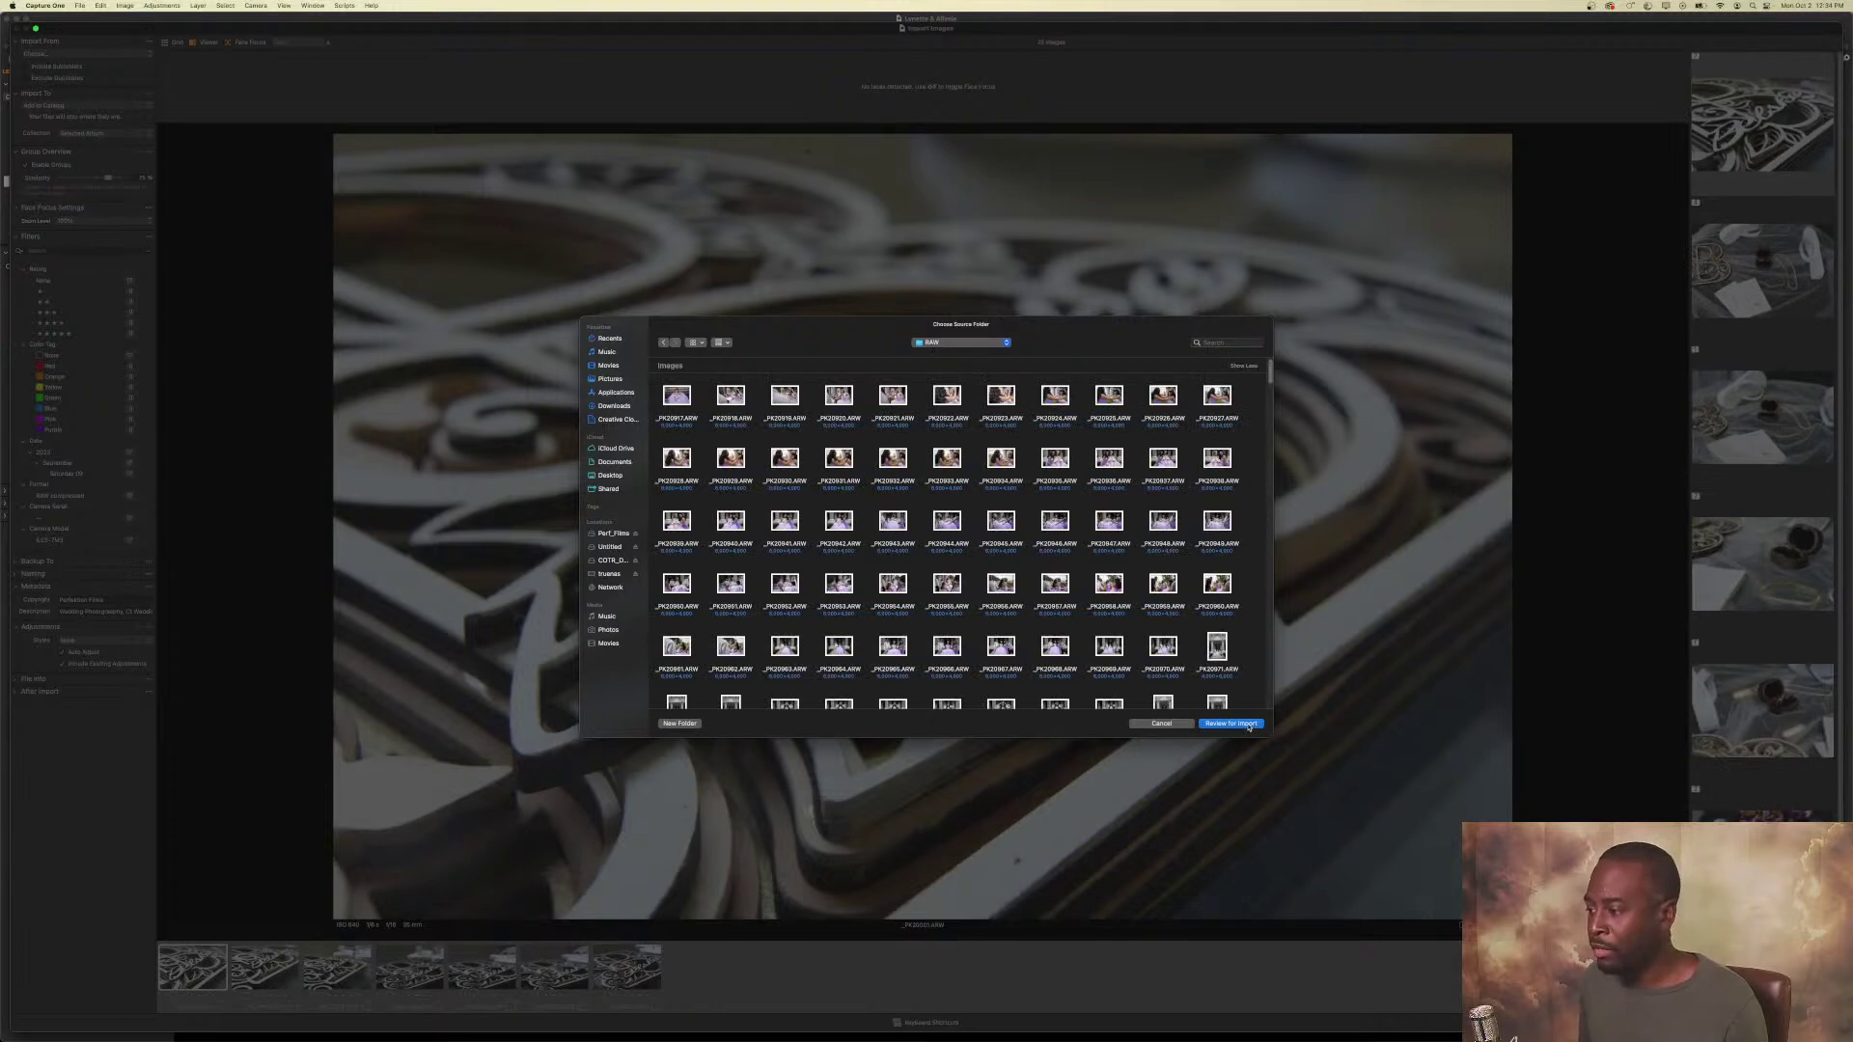
click(1231, 724)
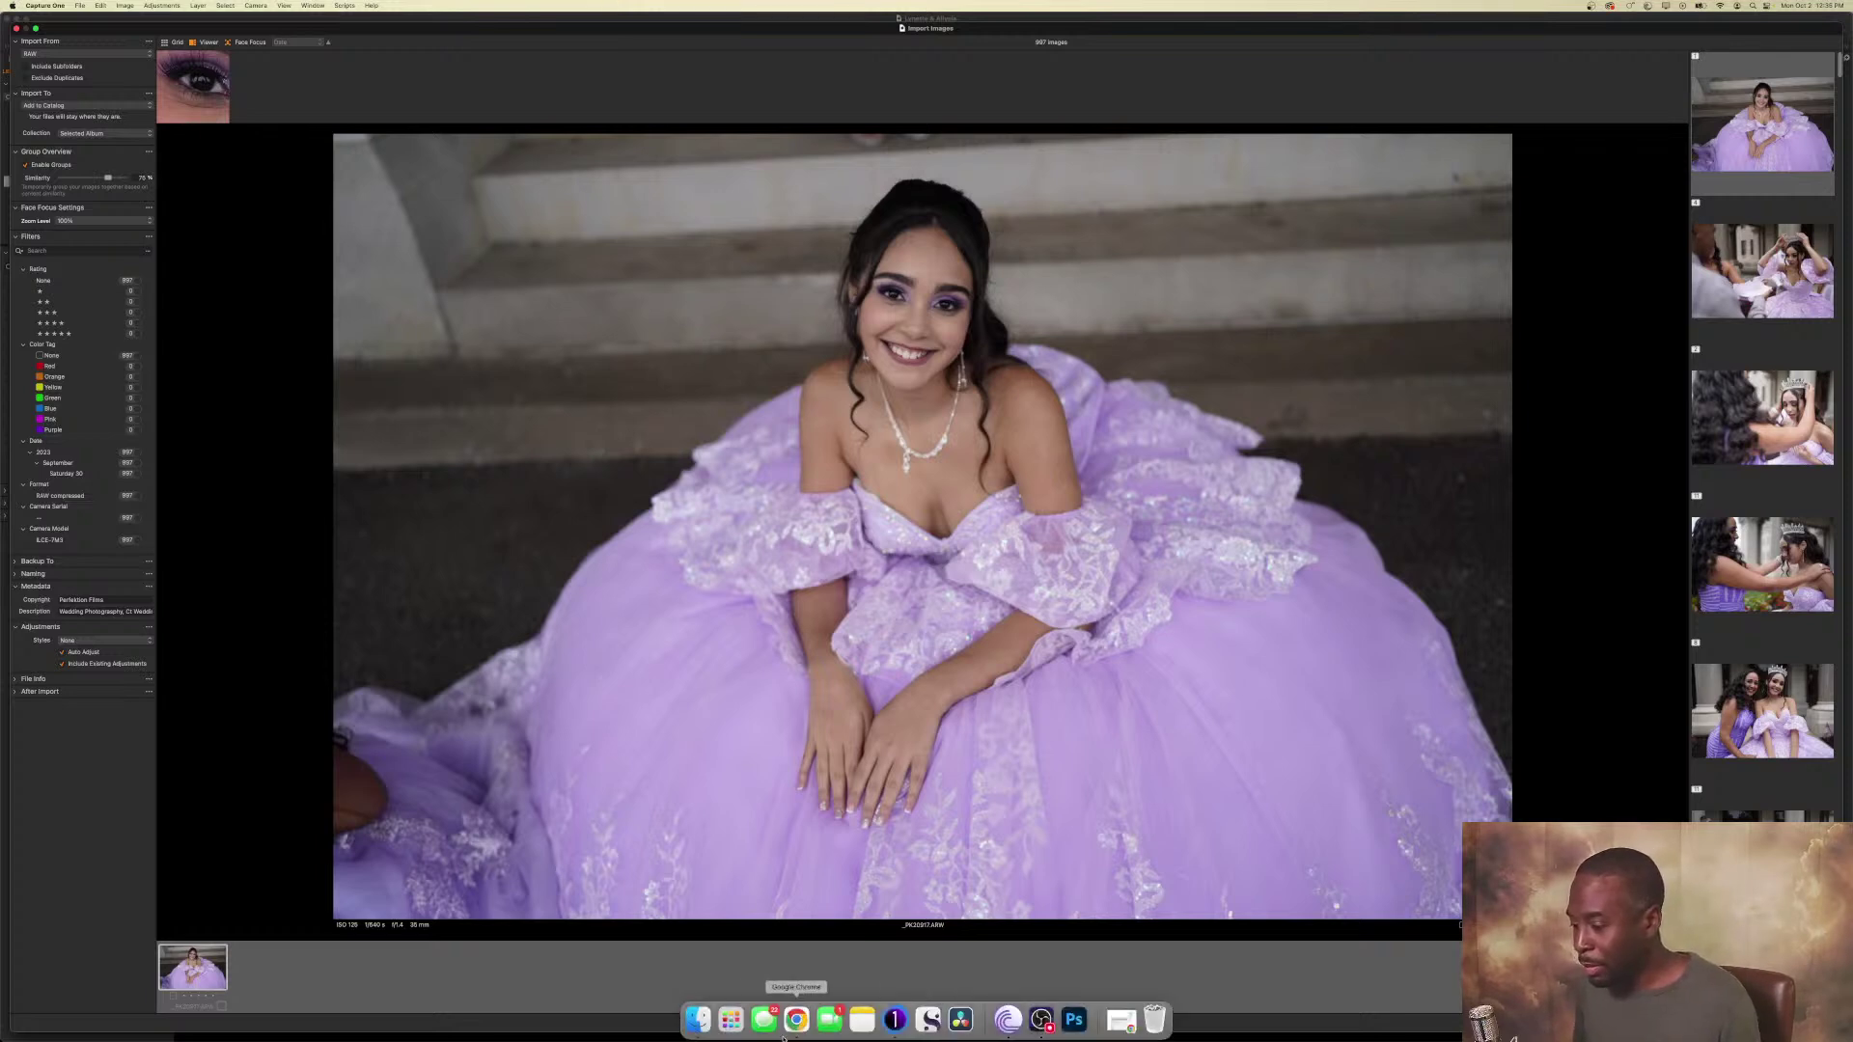
Switch to Chrome, play the copyright-free vlog music video, minimise the browser window and return to Capture One.
click(813, 1035)
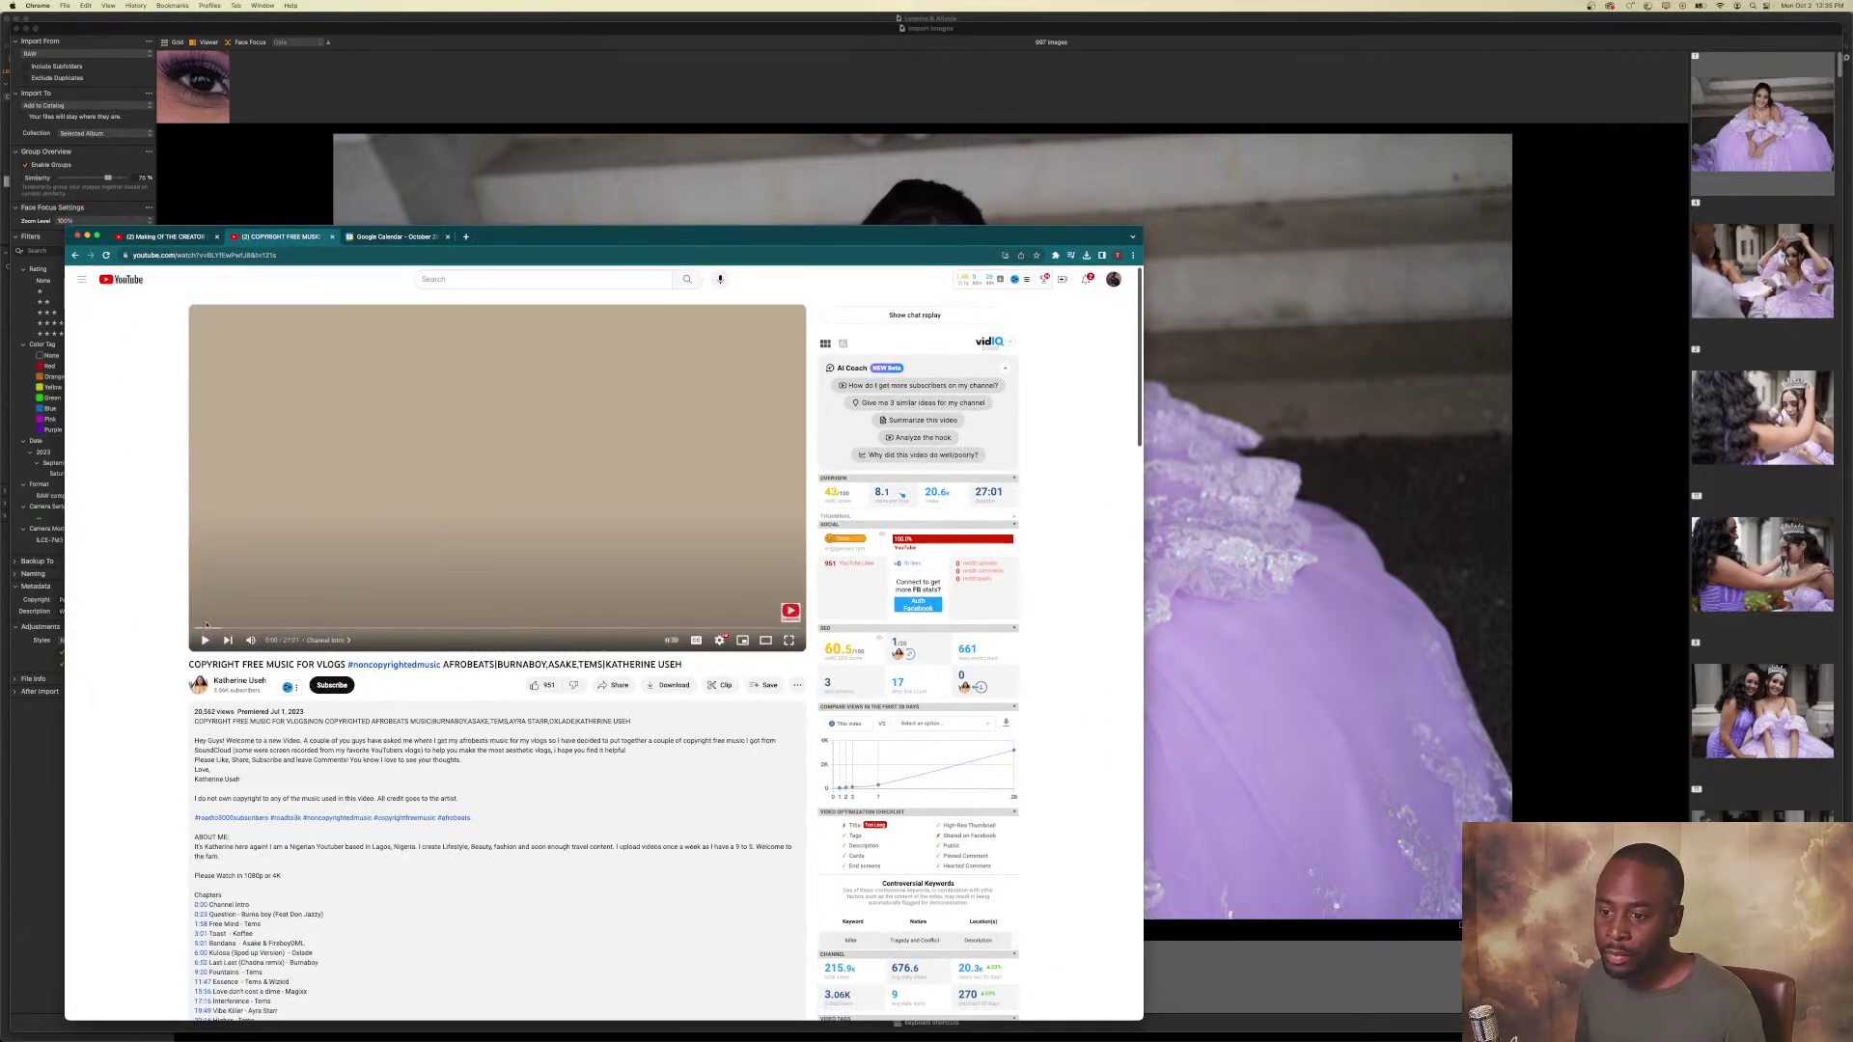
click(205, 637)
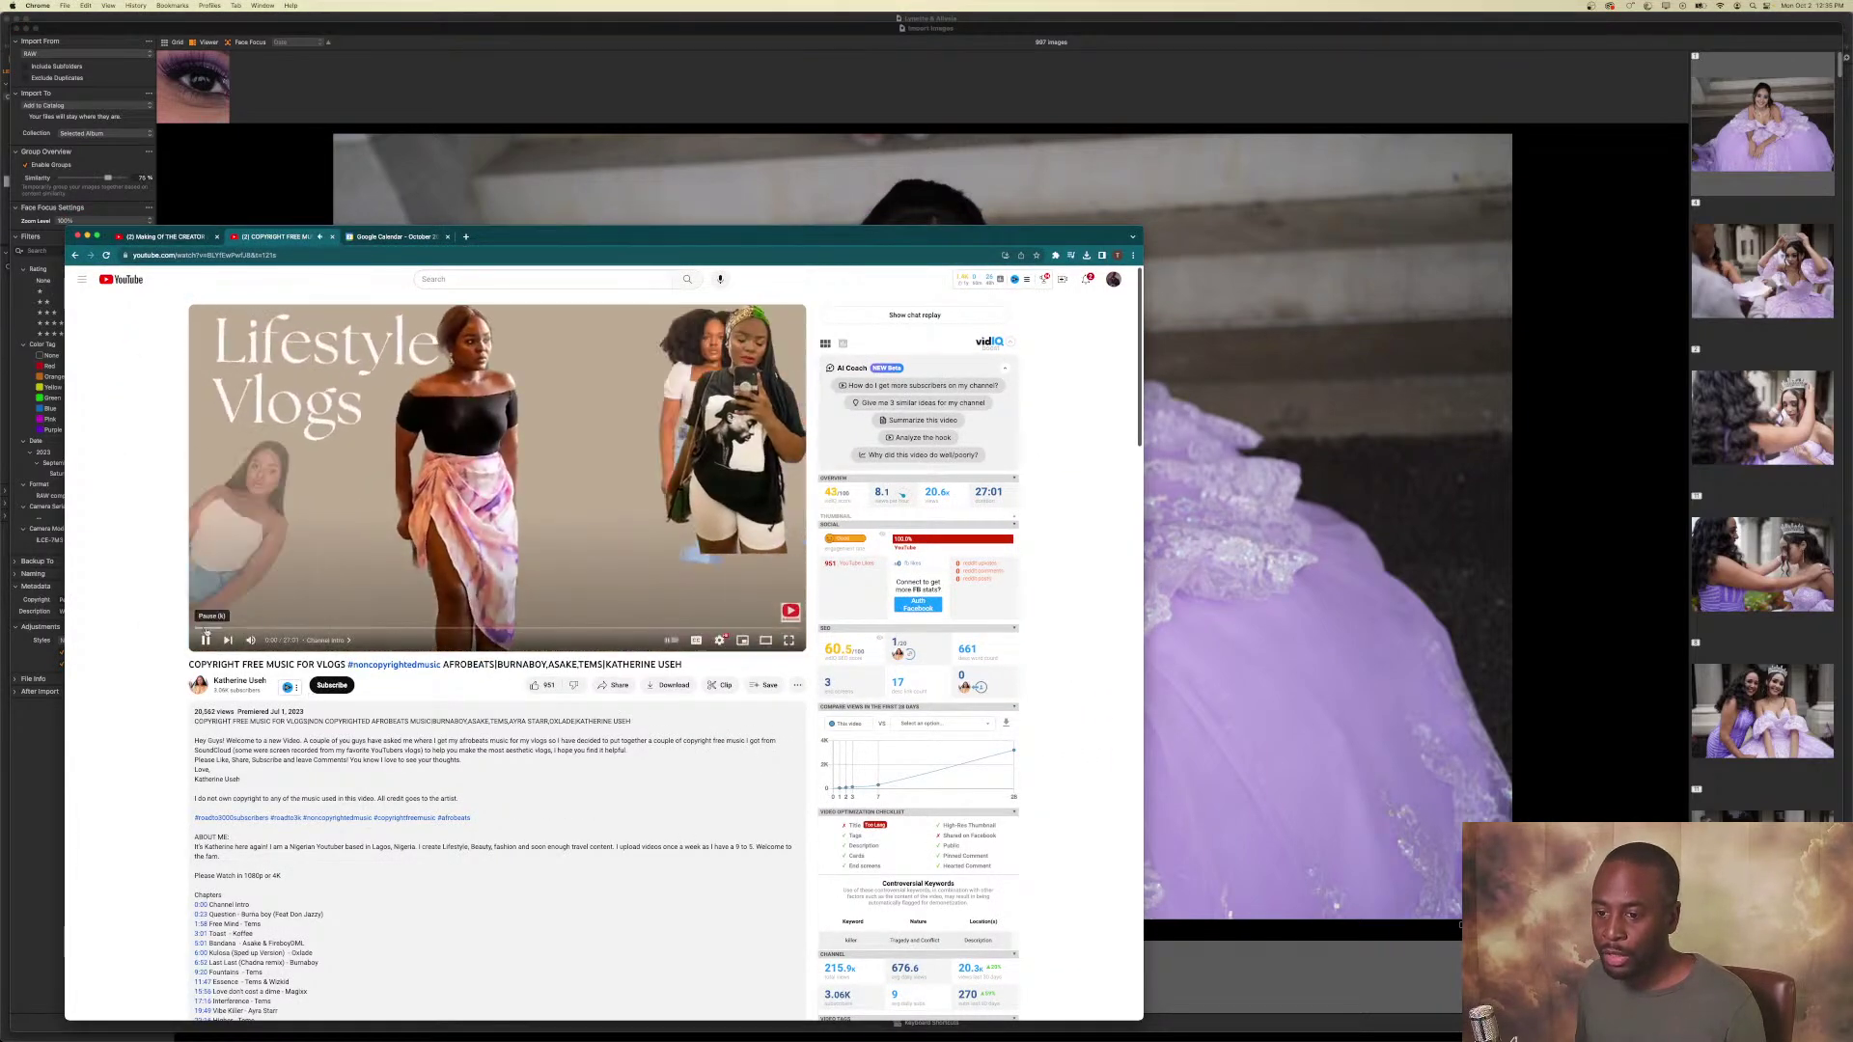
key(super+m)
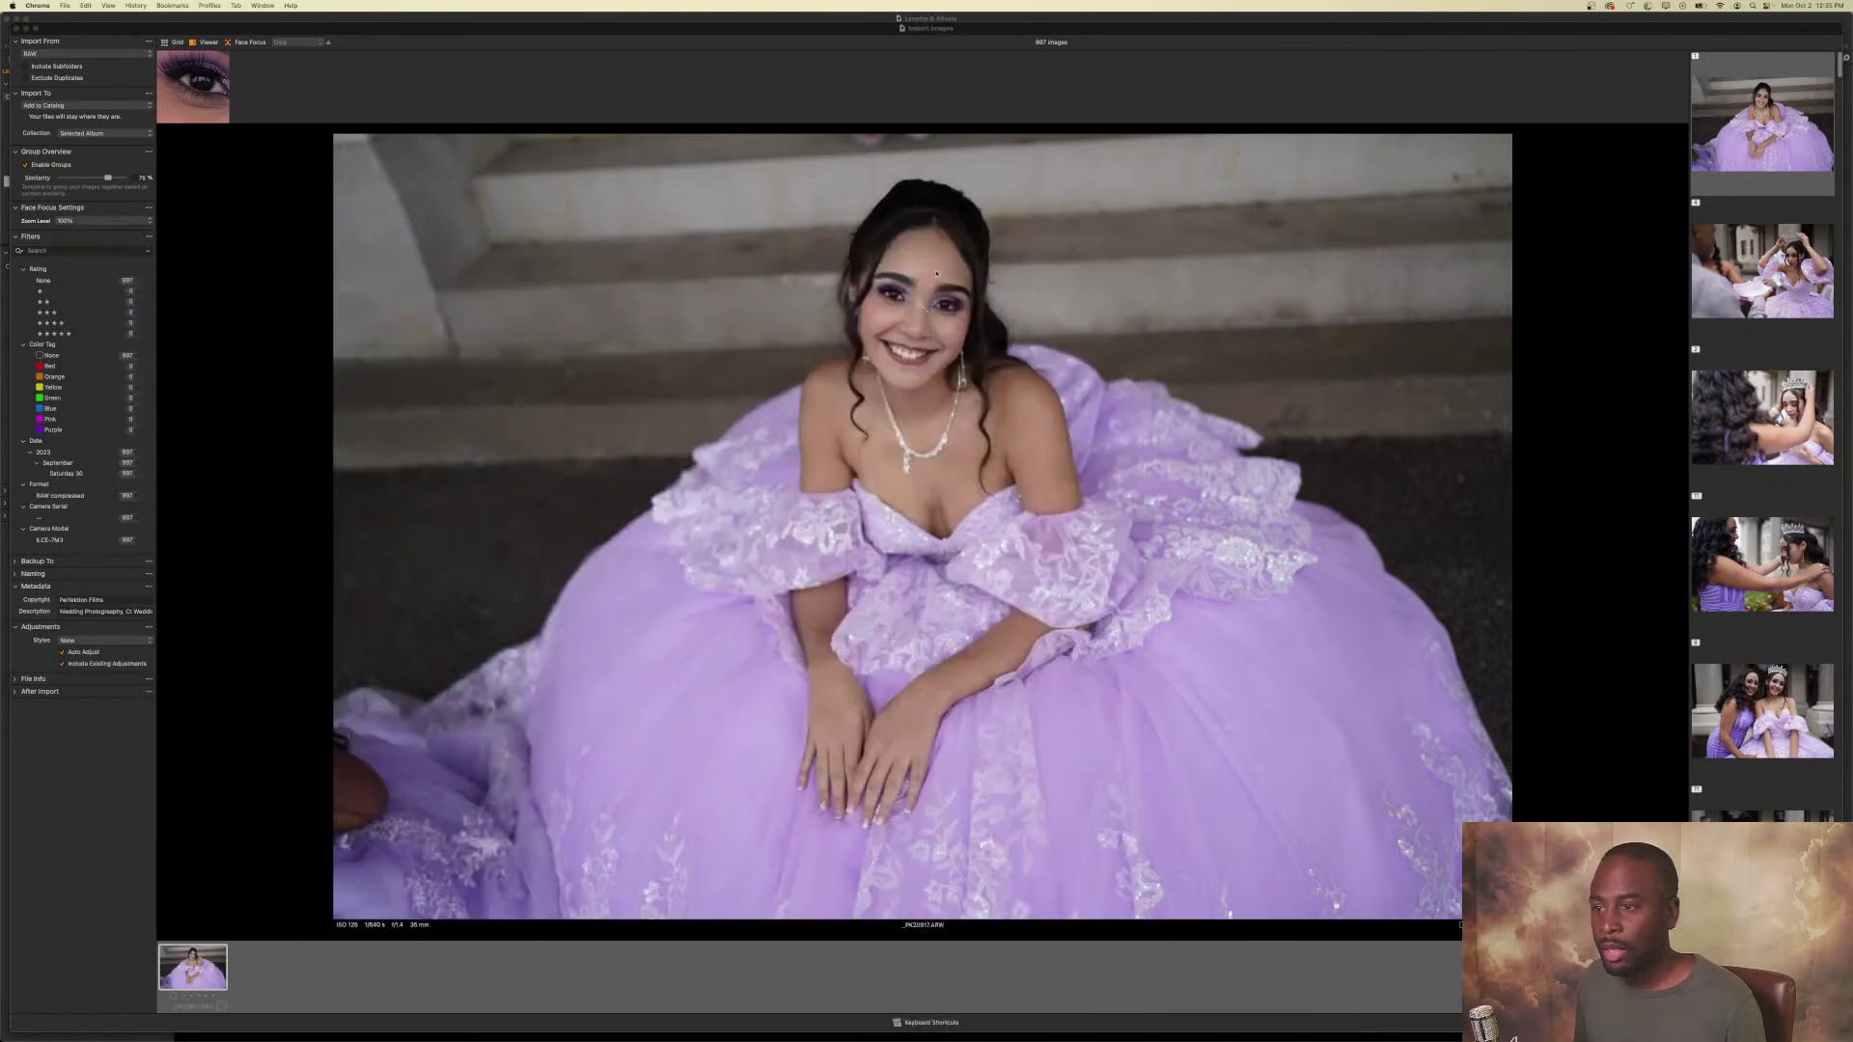
click(1606, 101)
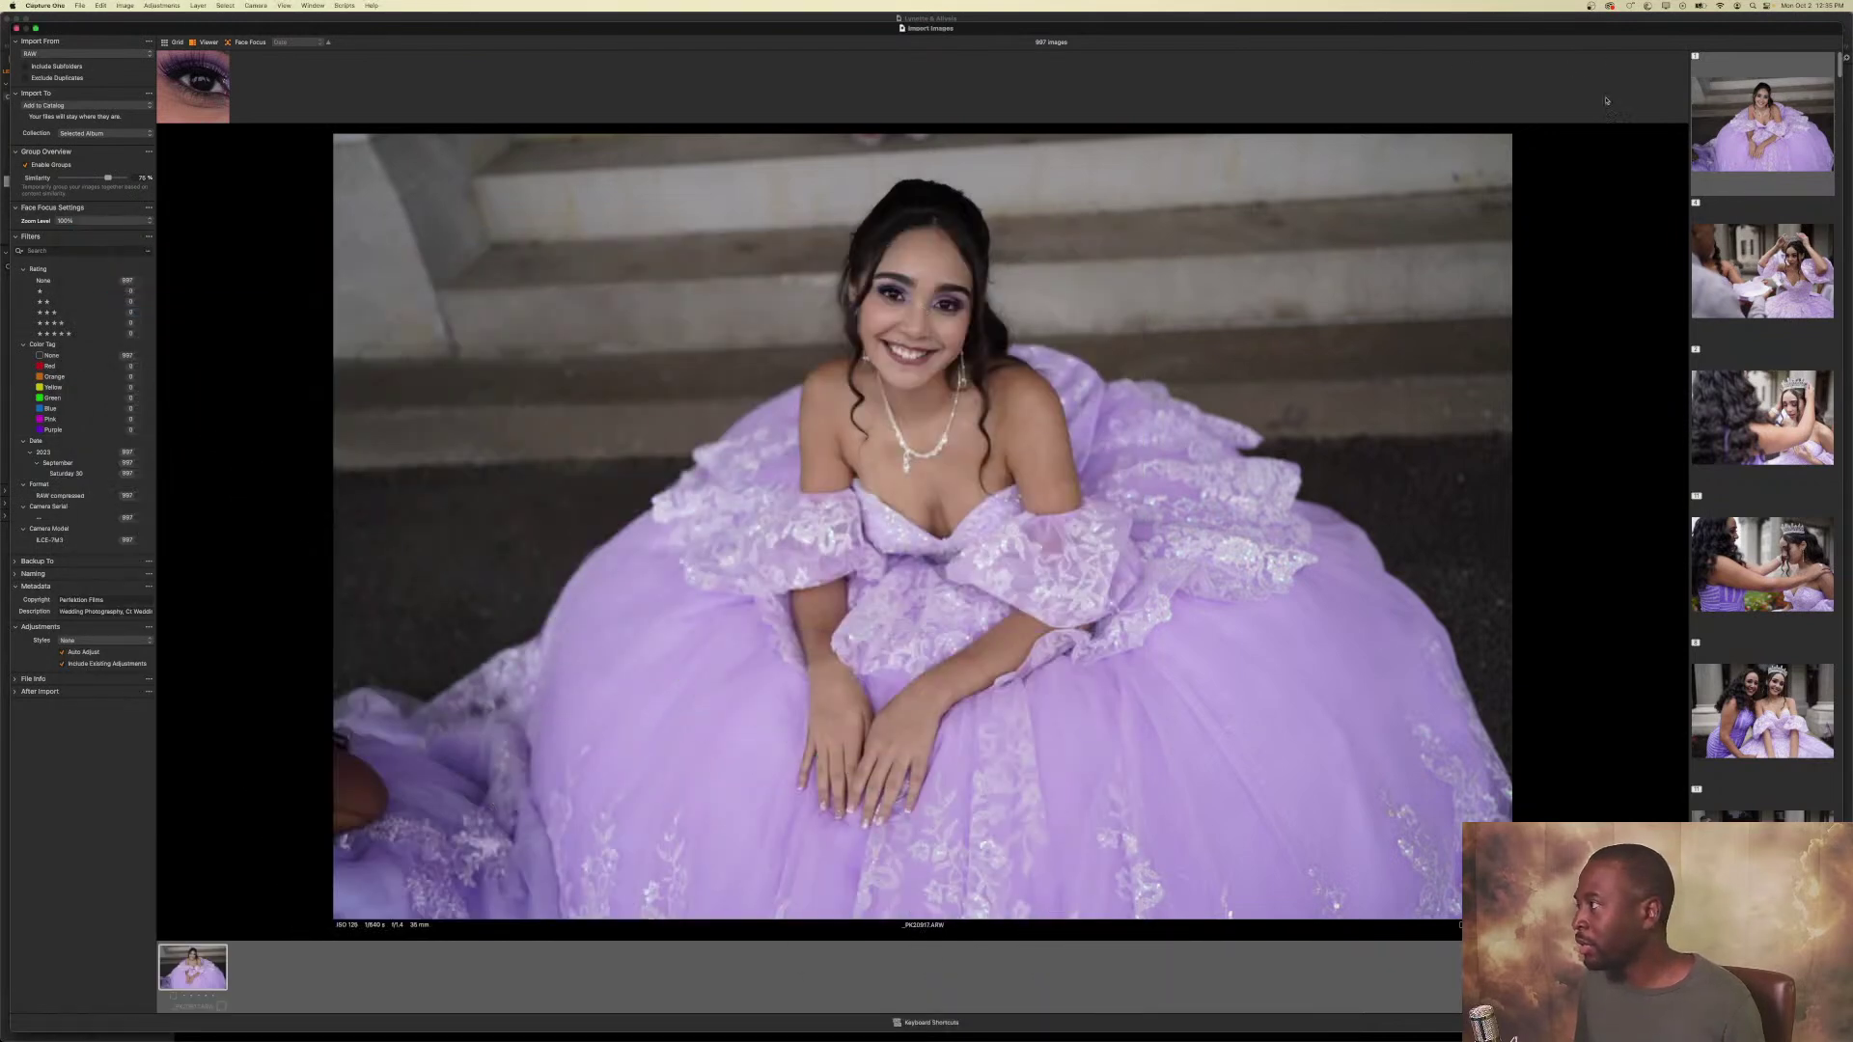
Pick the opening portrait for import, and compare the second group's crown photos, picking the first, third and fourth.
click(1774, 185)
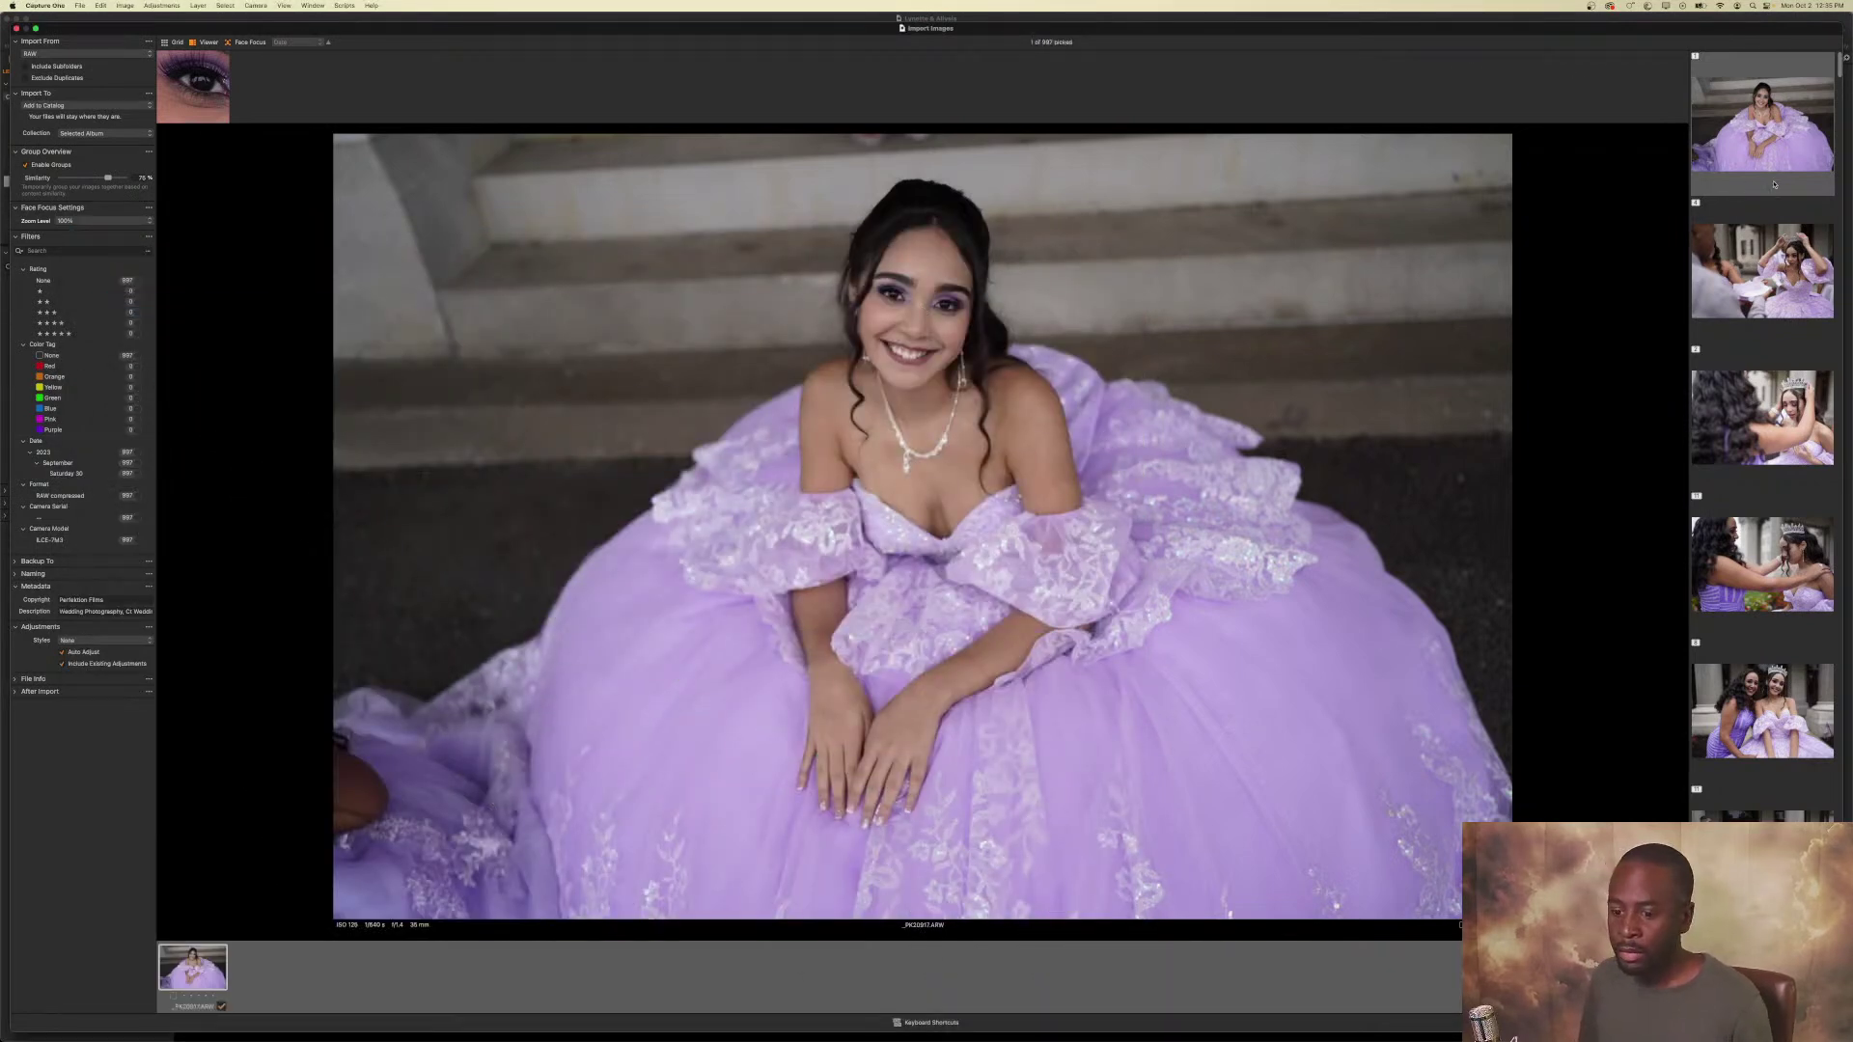
key(Down)
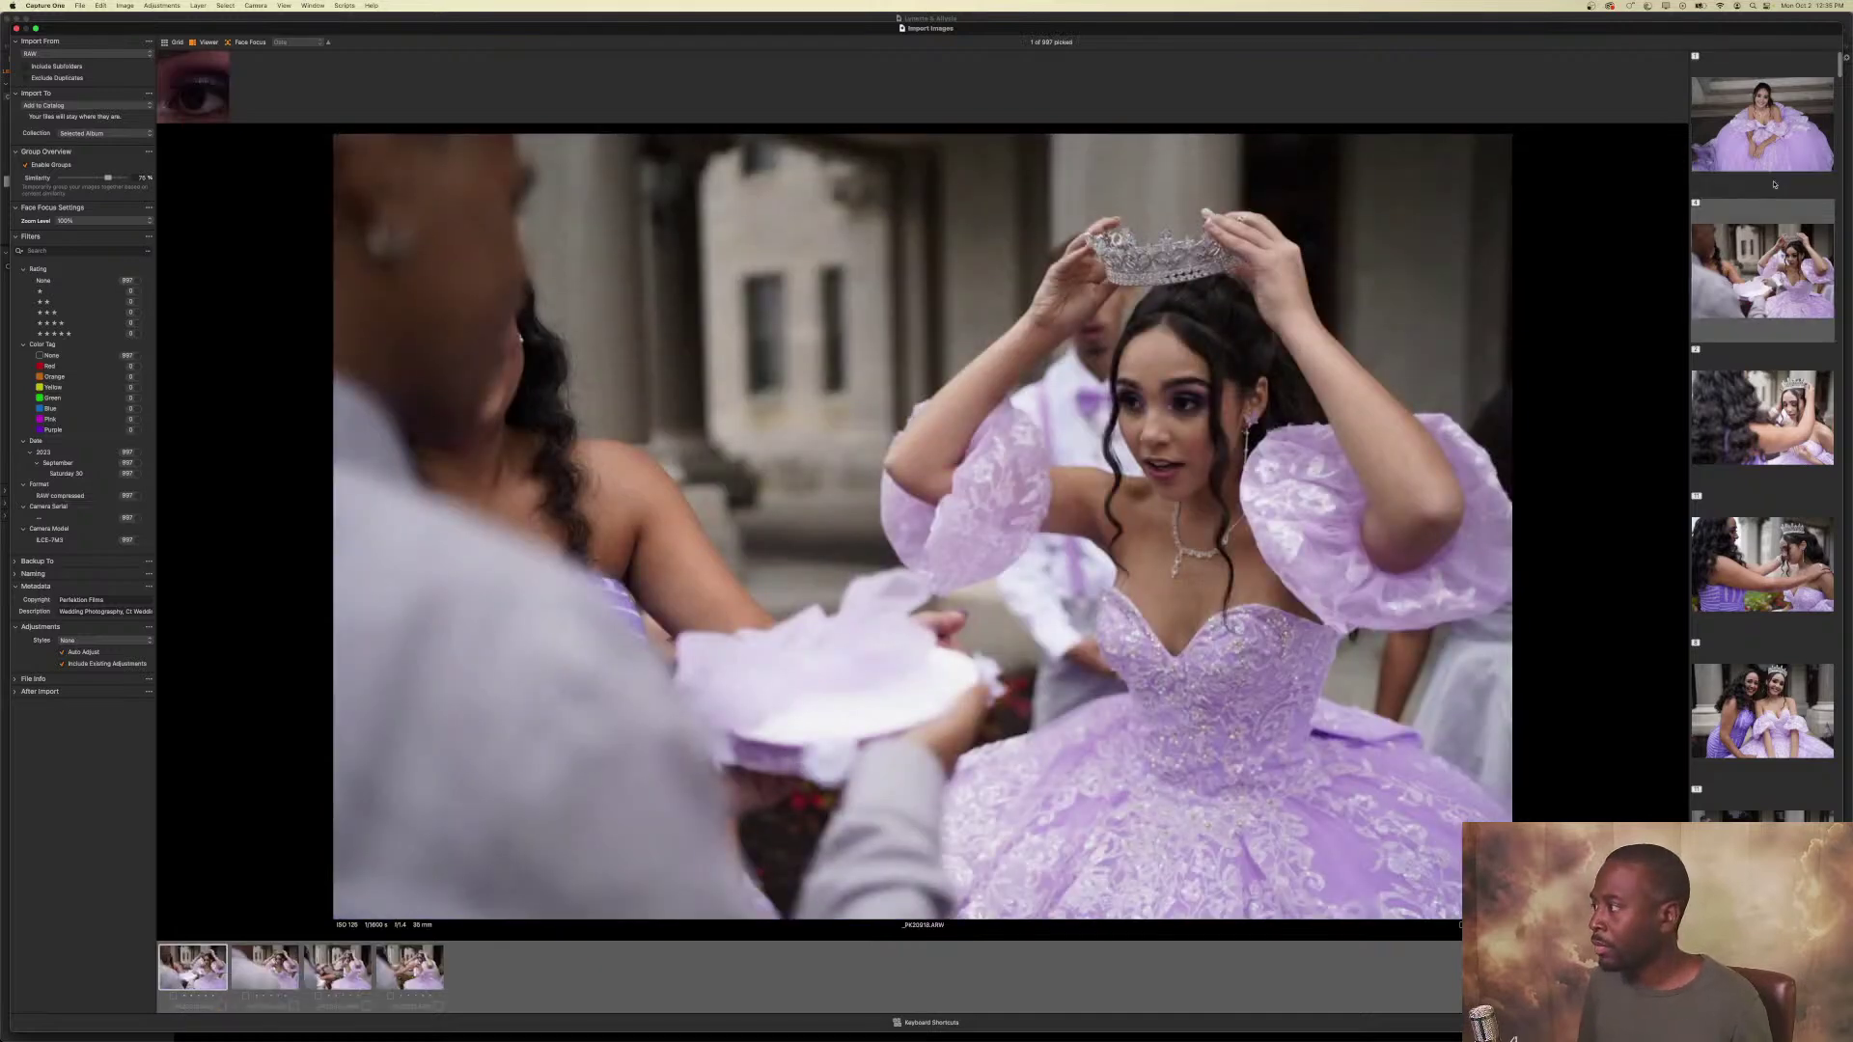
key(Right)
key(Right)
key(Right)
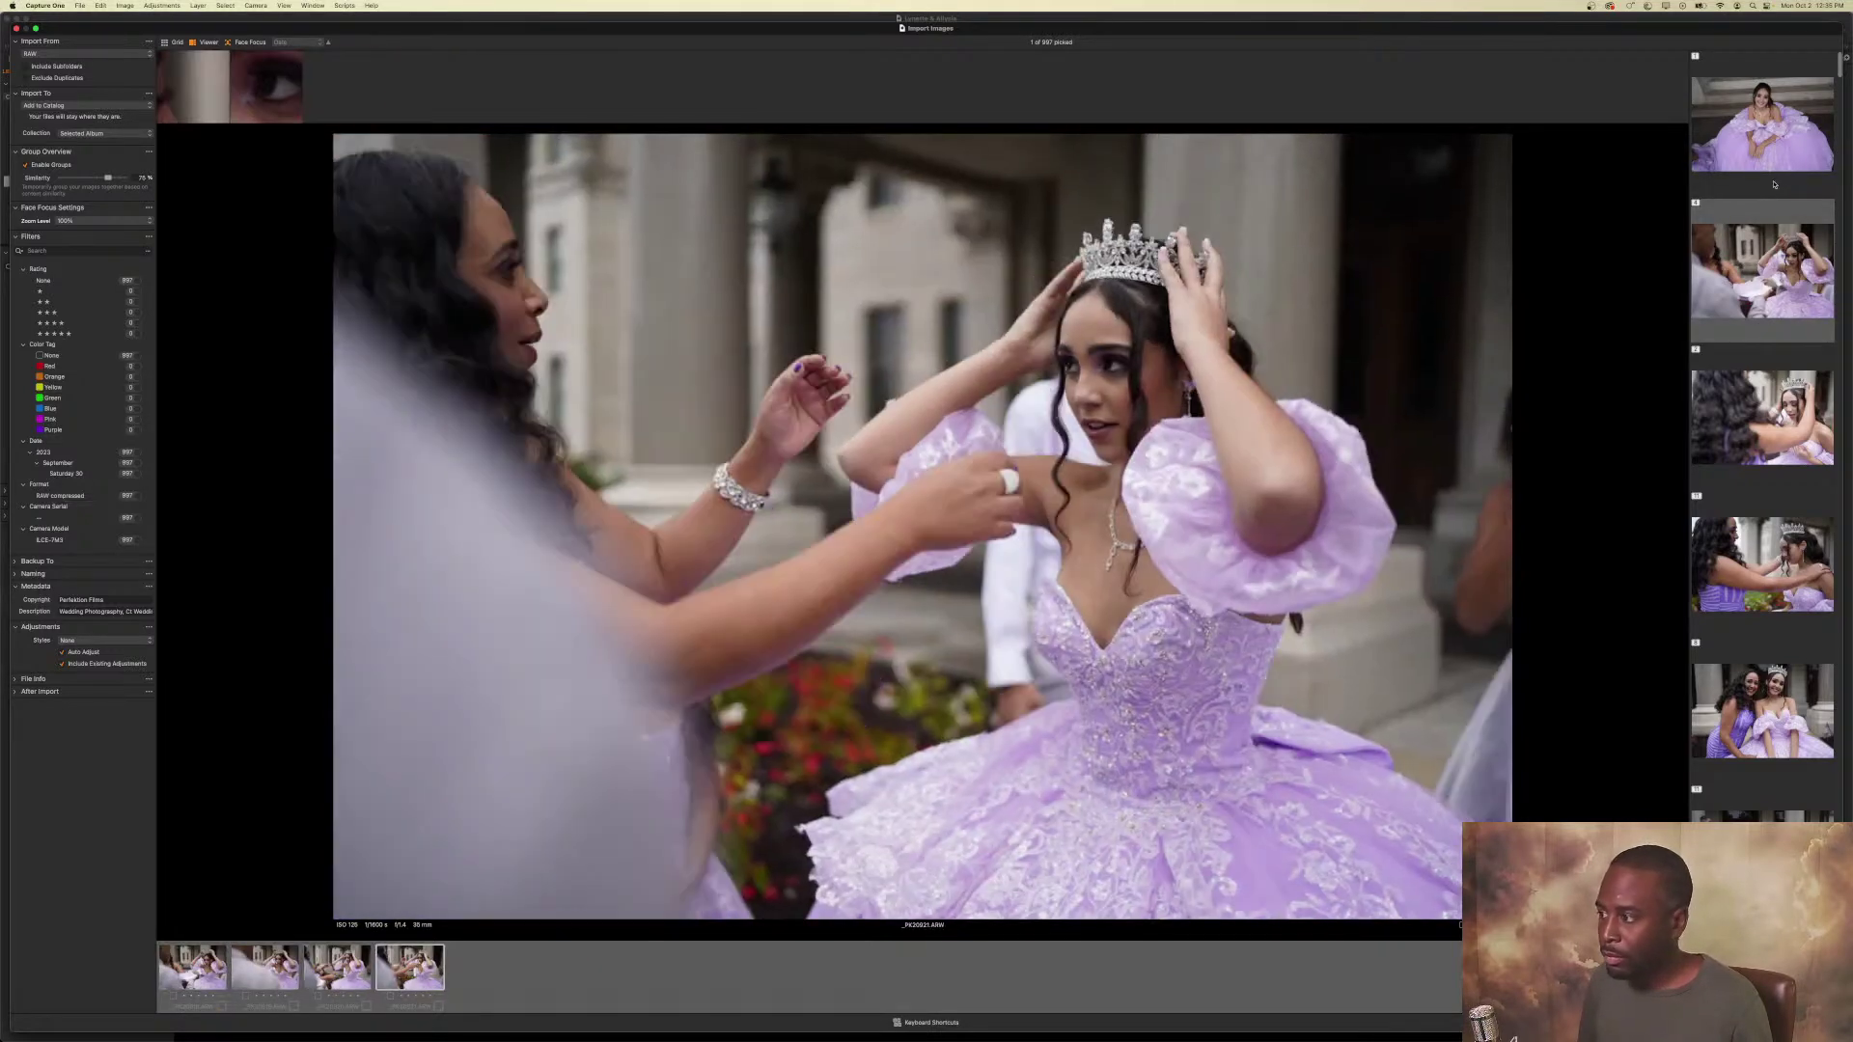
key(Left)
key(Left)
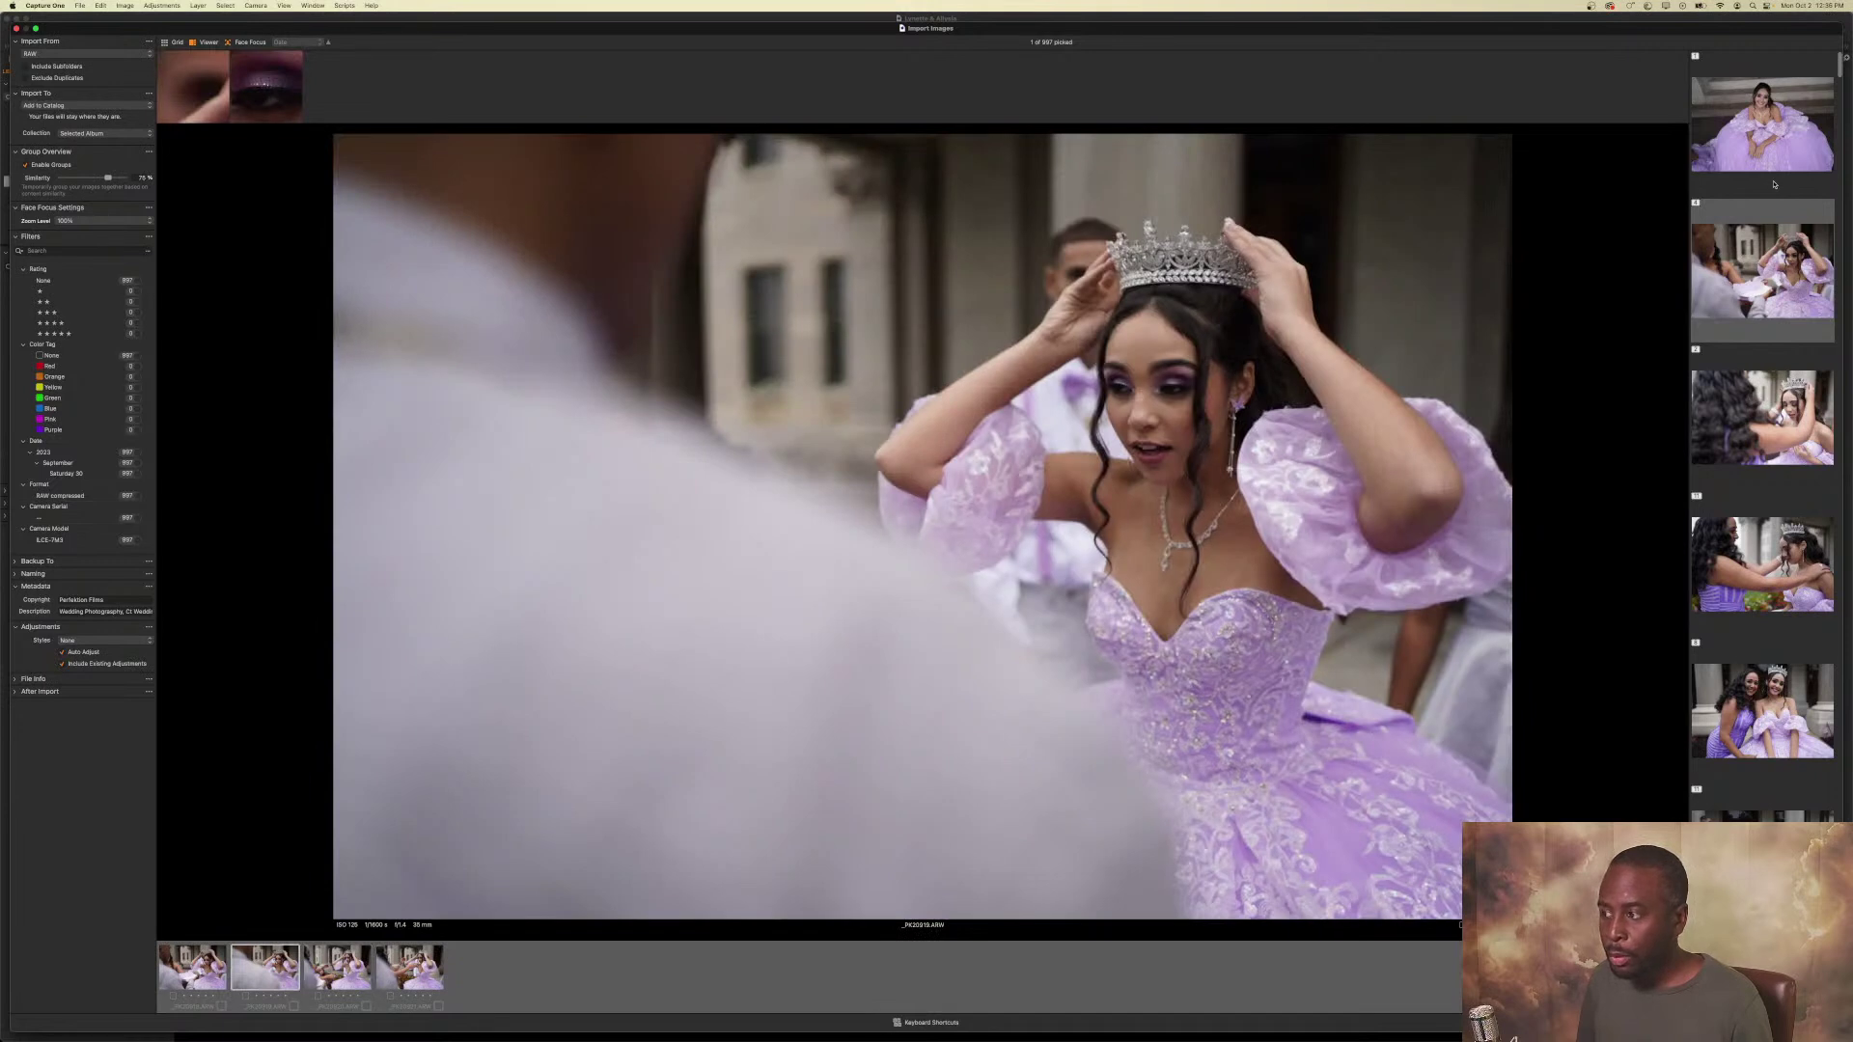
key(Left)
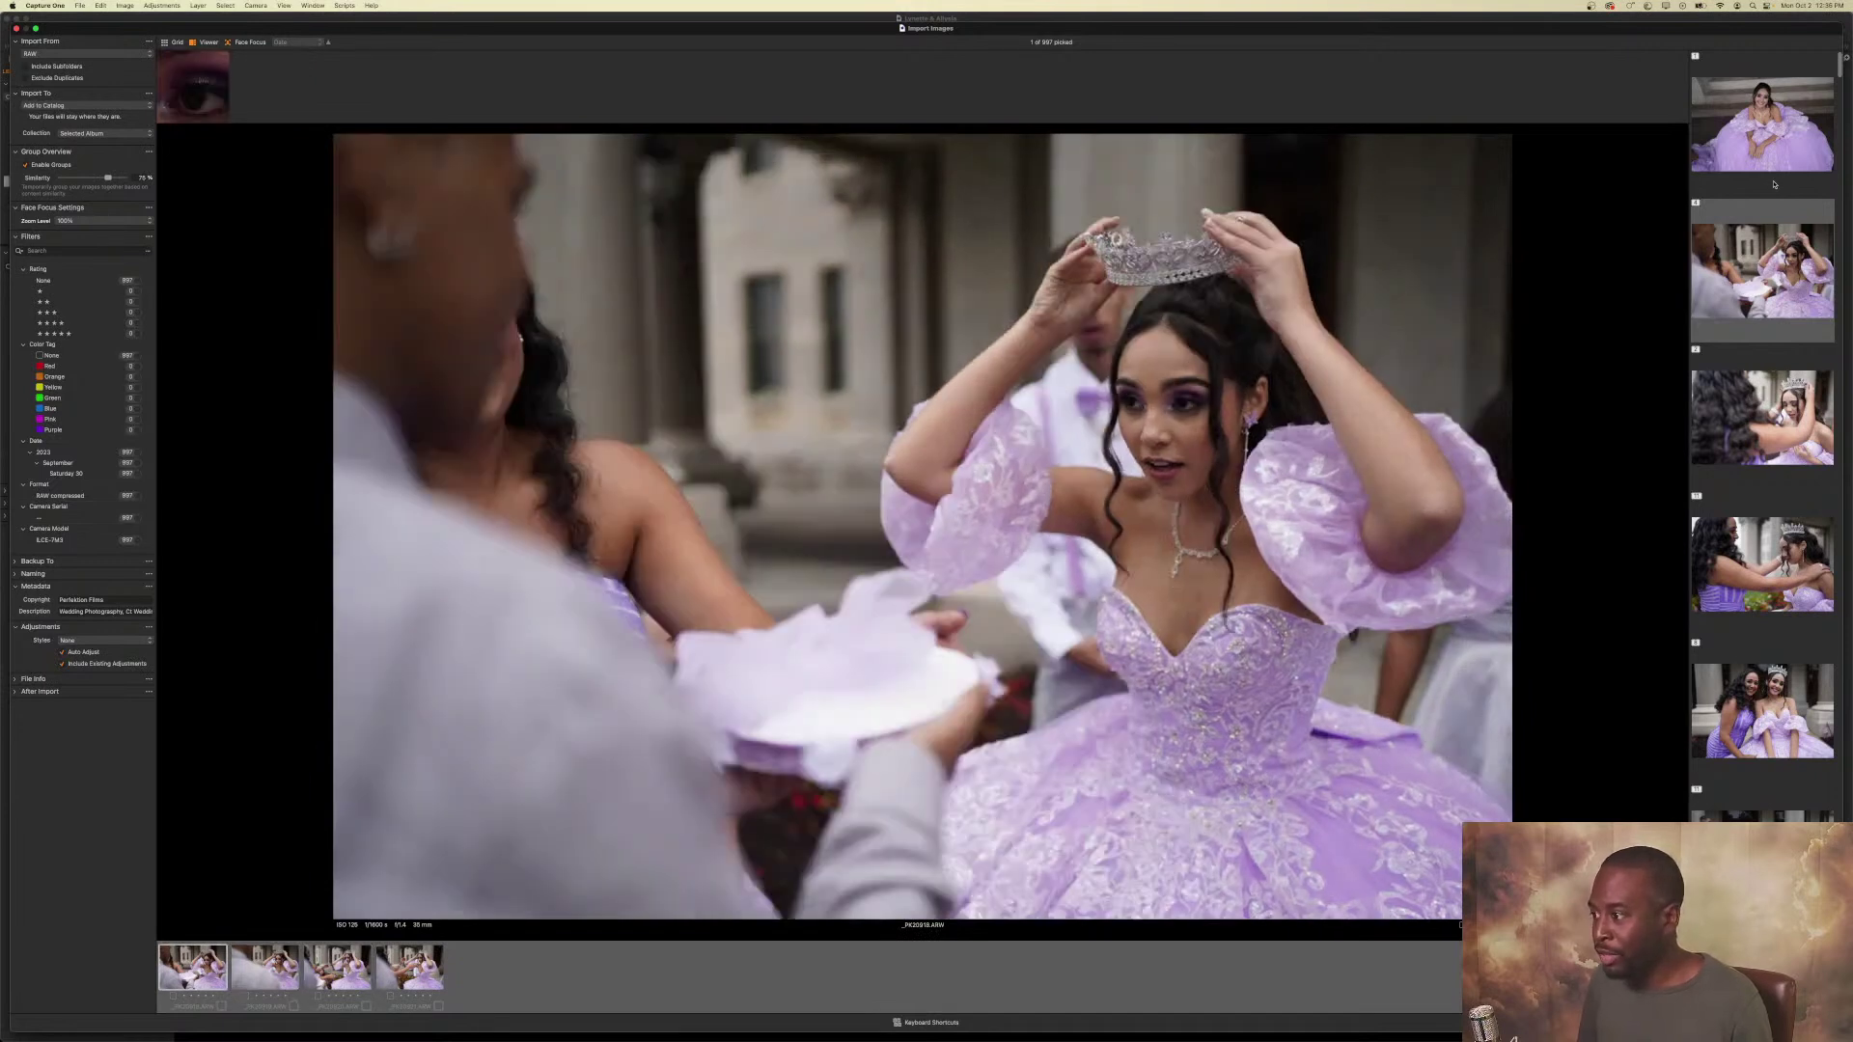
key(space)
key(Right)
key(Right)
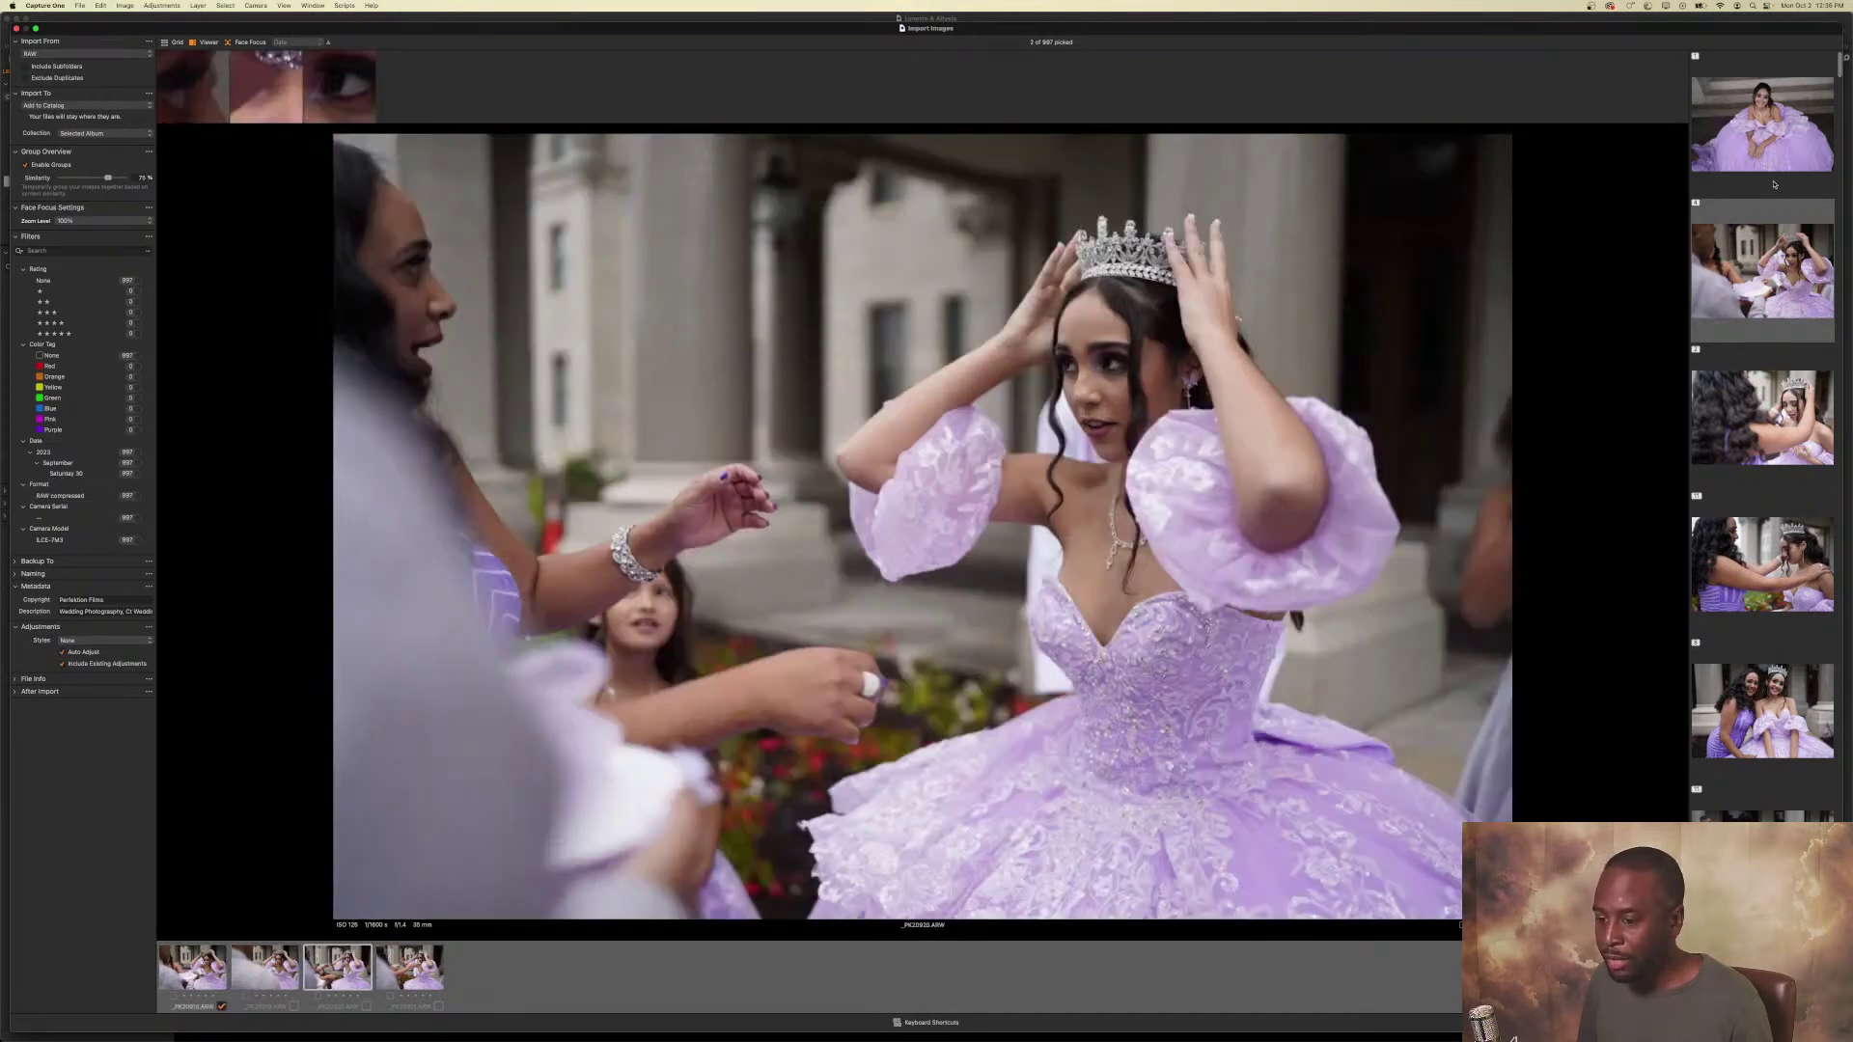
key(space)
key(Right)
key(space)
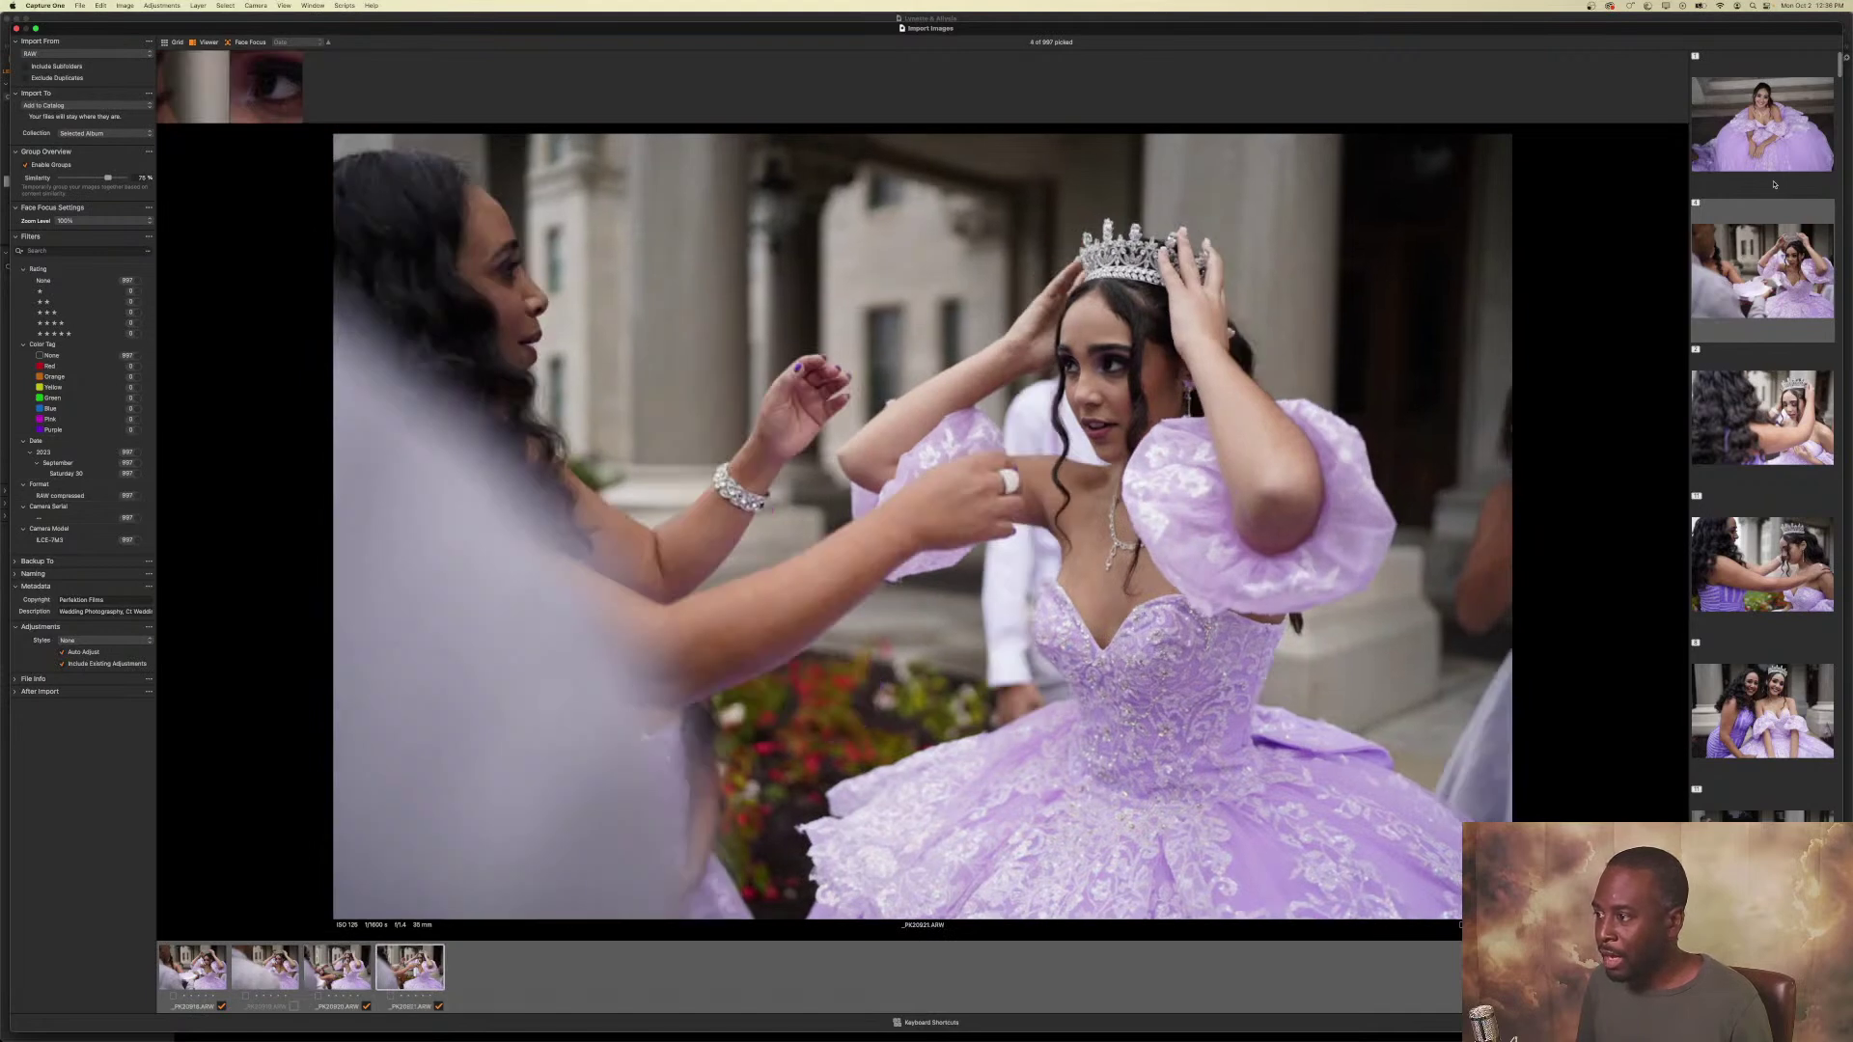
Pick both photos in the third group for import.
key(Right)
key(space)
key(Right)
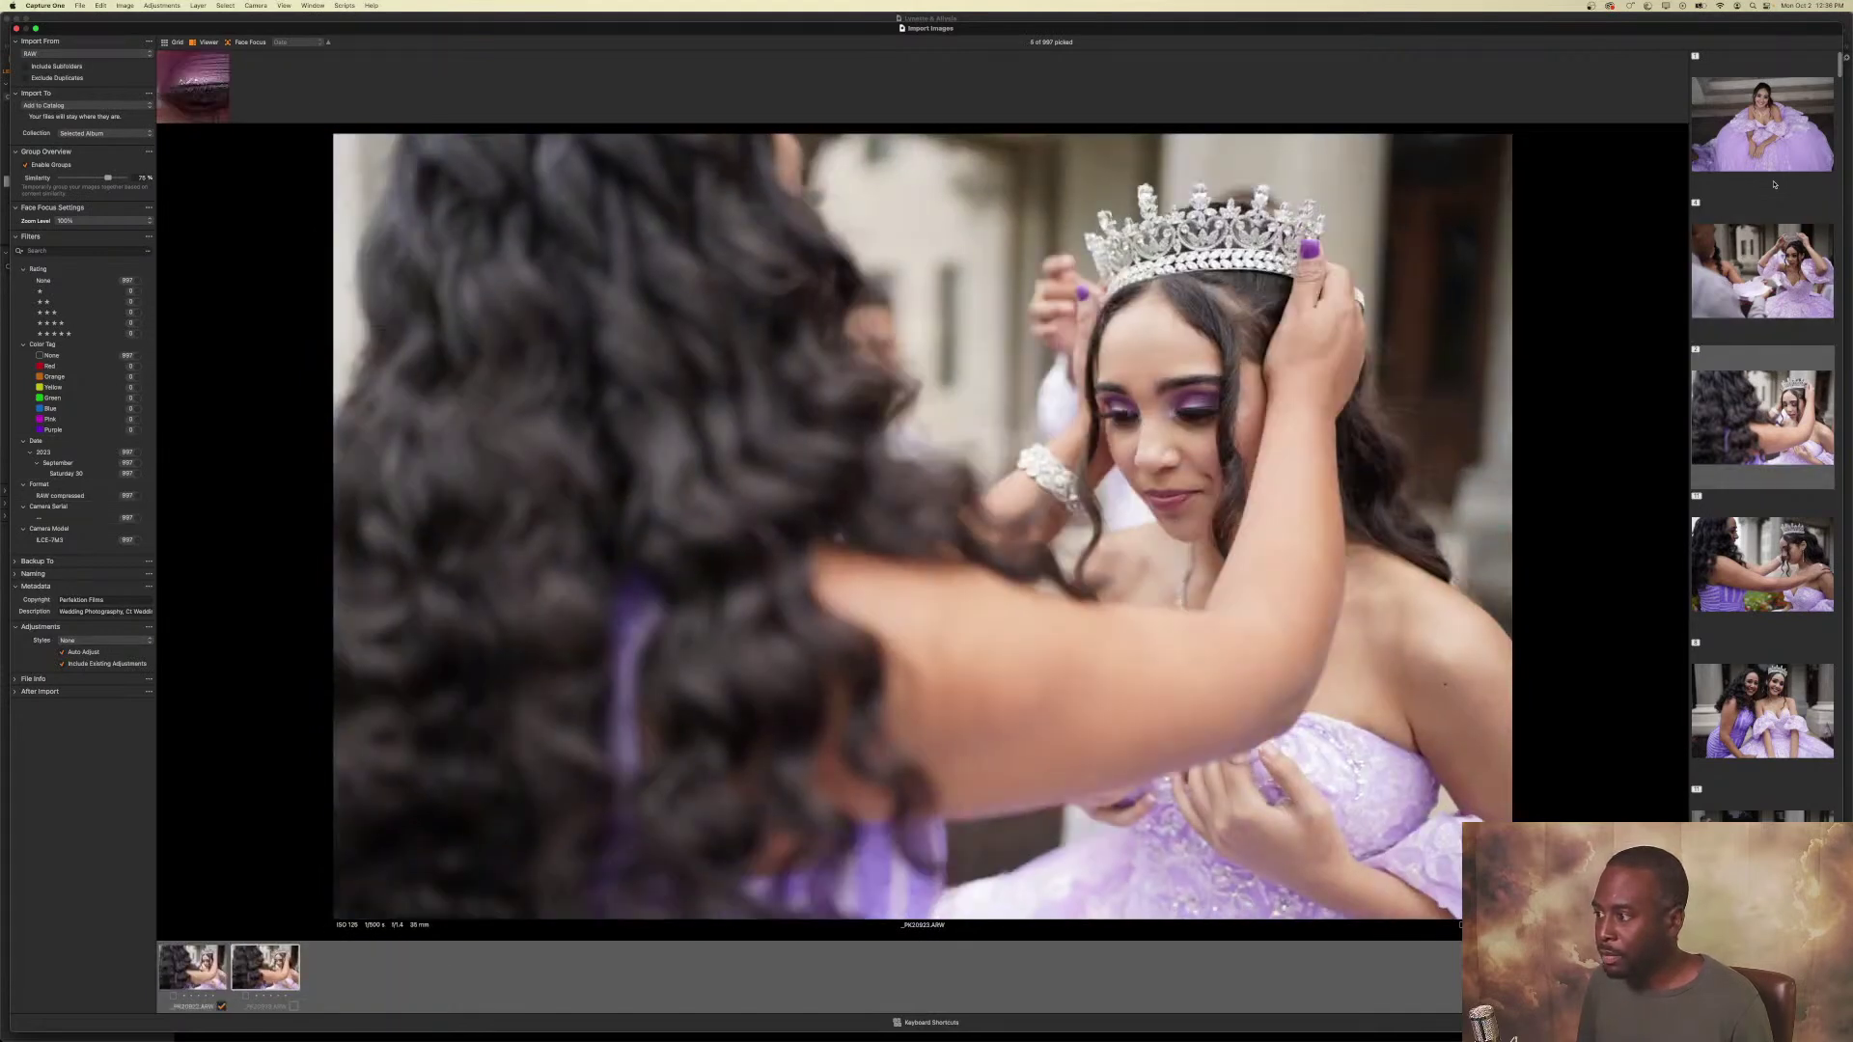
key(space)
Pick the first six photos in the fourth group, showing the two women facing each other, for import.
key(Right)
key(space)
key(Right)
key(space)
key(Right)
key(space)
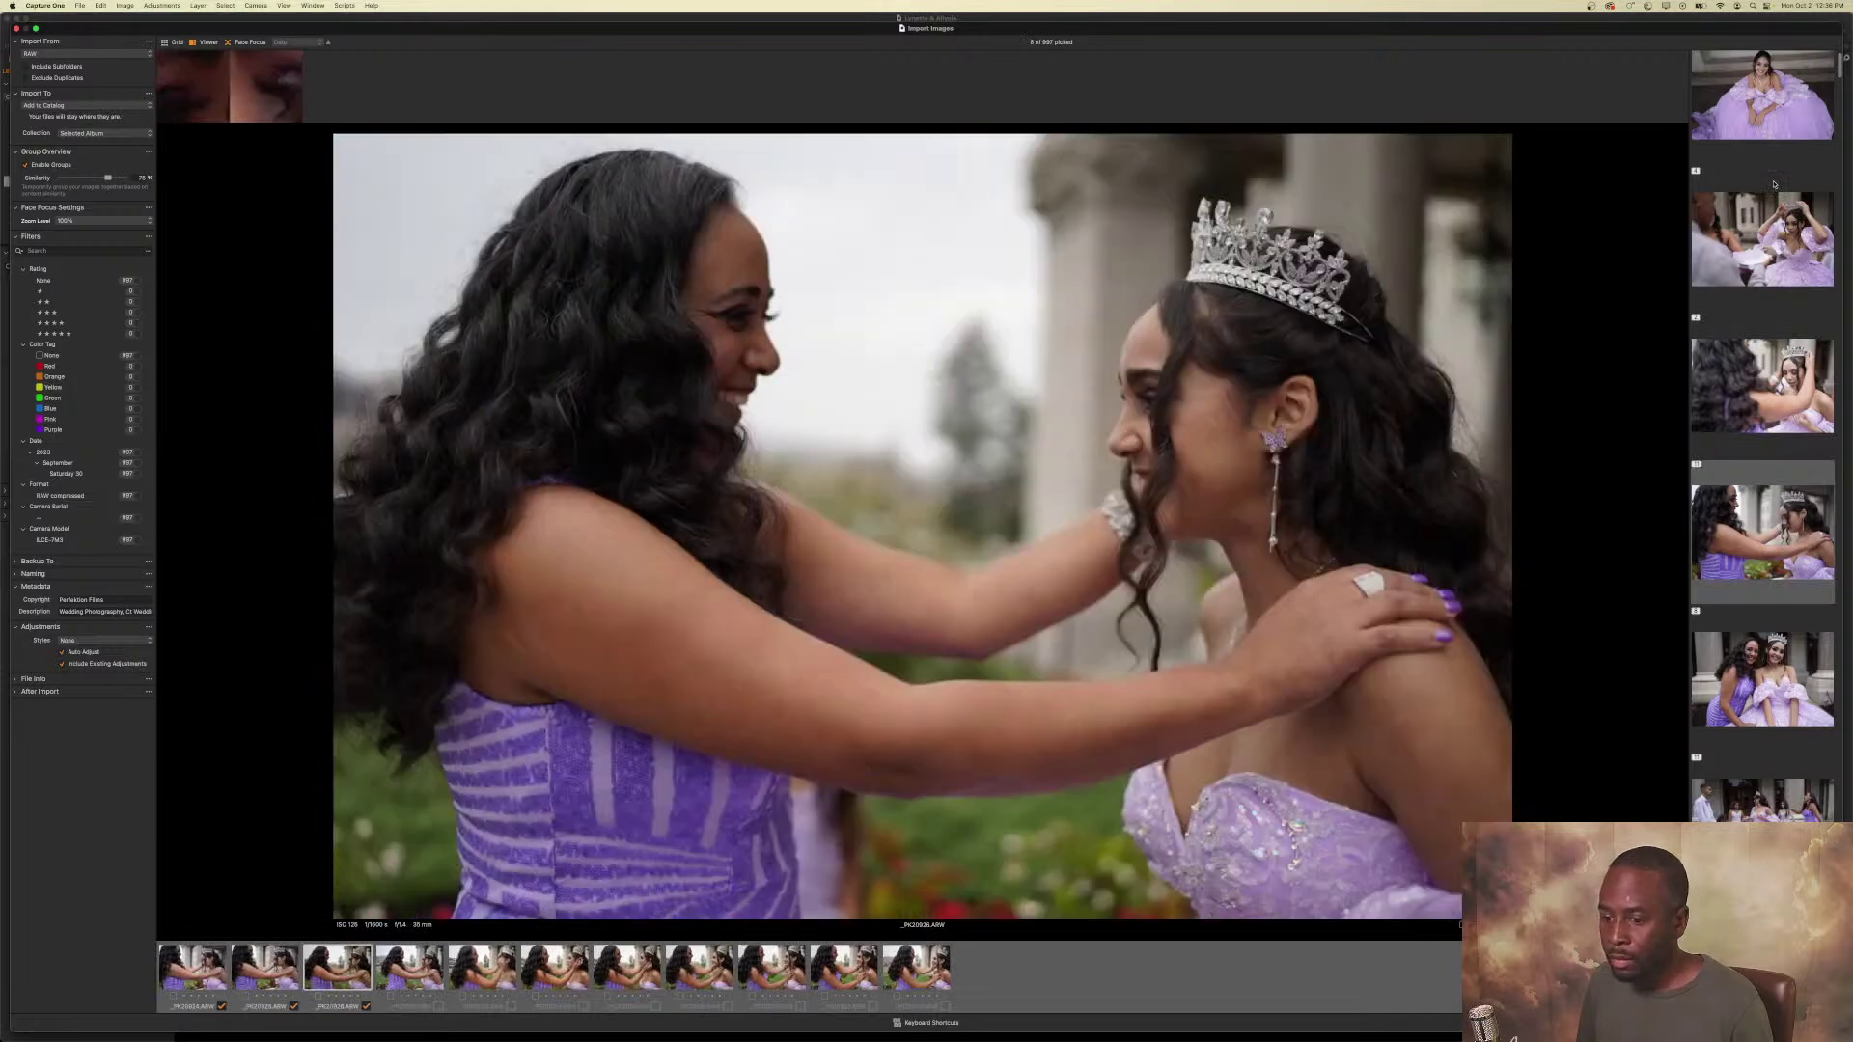
key(Right)
key(space)
key(Right)
key(space)
key(Right)
key(space)
Unpick the out-of-focus fifth photo of the fourth group and pick the seventh one.
key(Right)
key(Left)
key(Left)
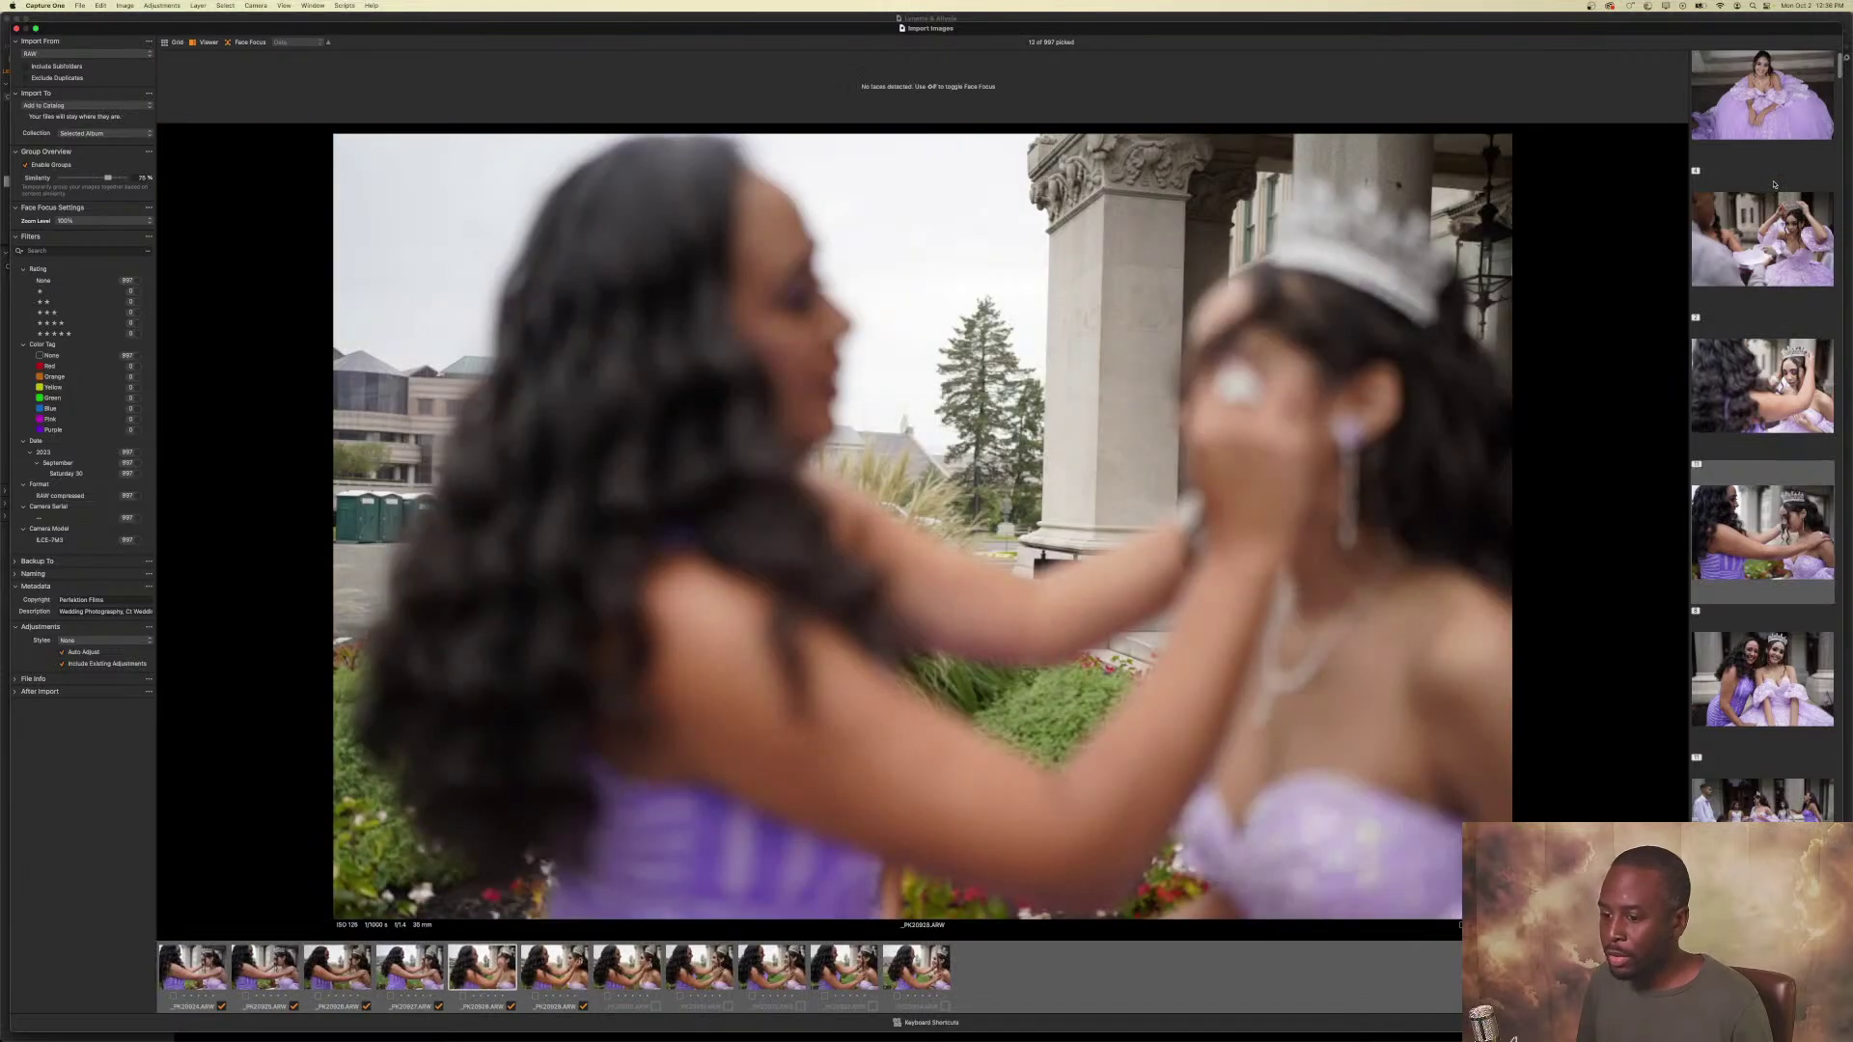
key(space)
key(Right)
key(Right)
key(space)
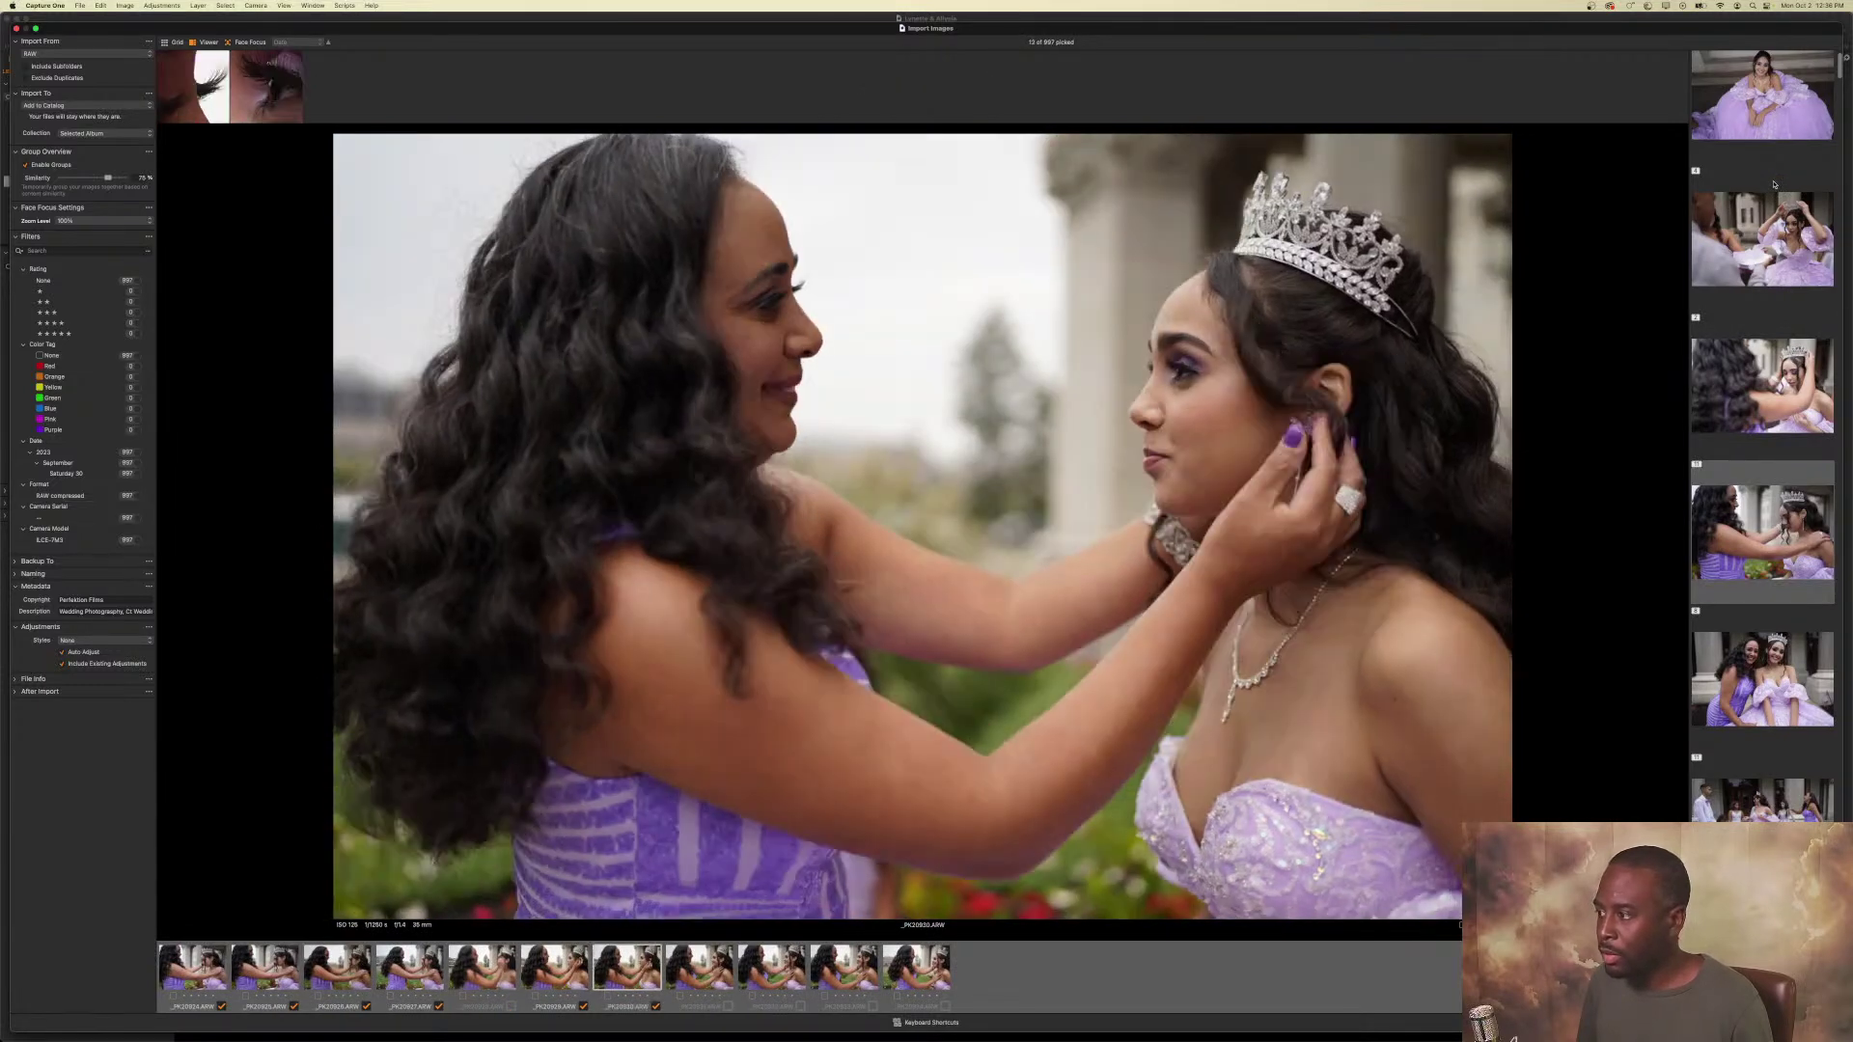
Pick the remaining photos of the fourth group, from the eighth to the eleventh, and move on to the fifth group.
key(Right)
key(space)
key(Right)
key(space)
key(Right)
key(space)
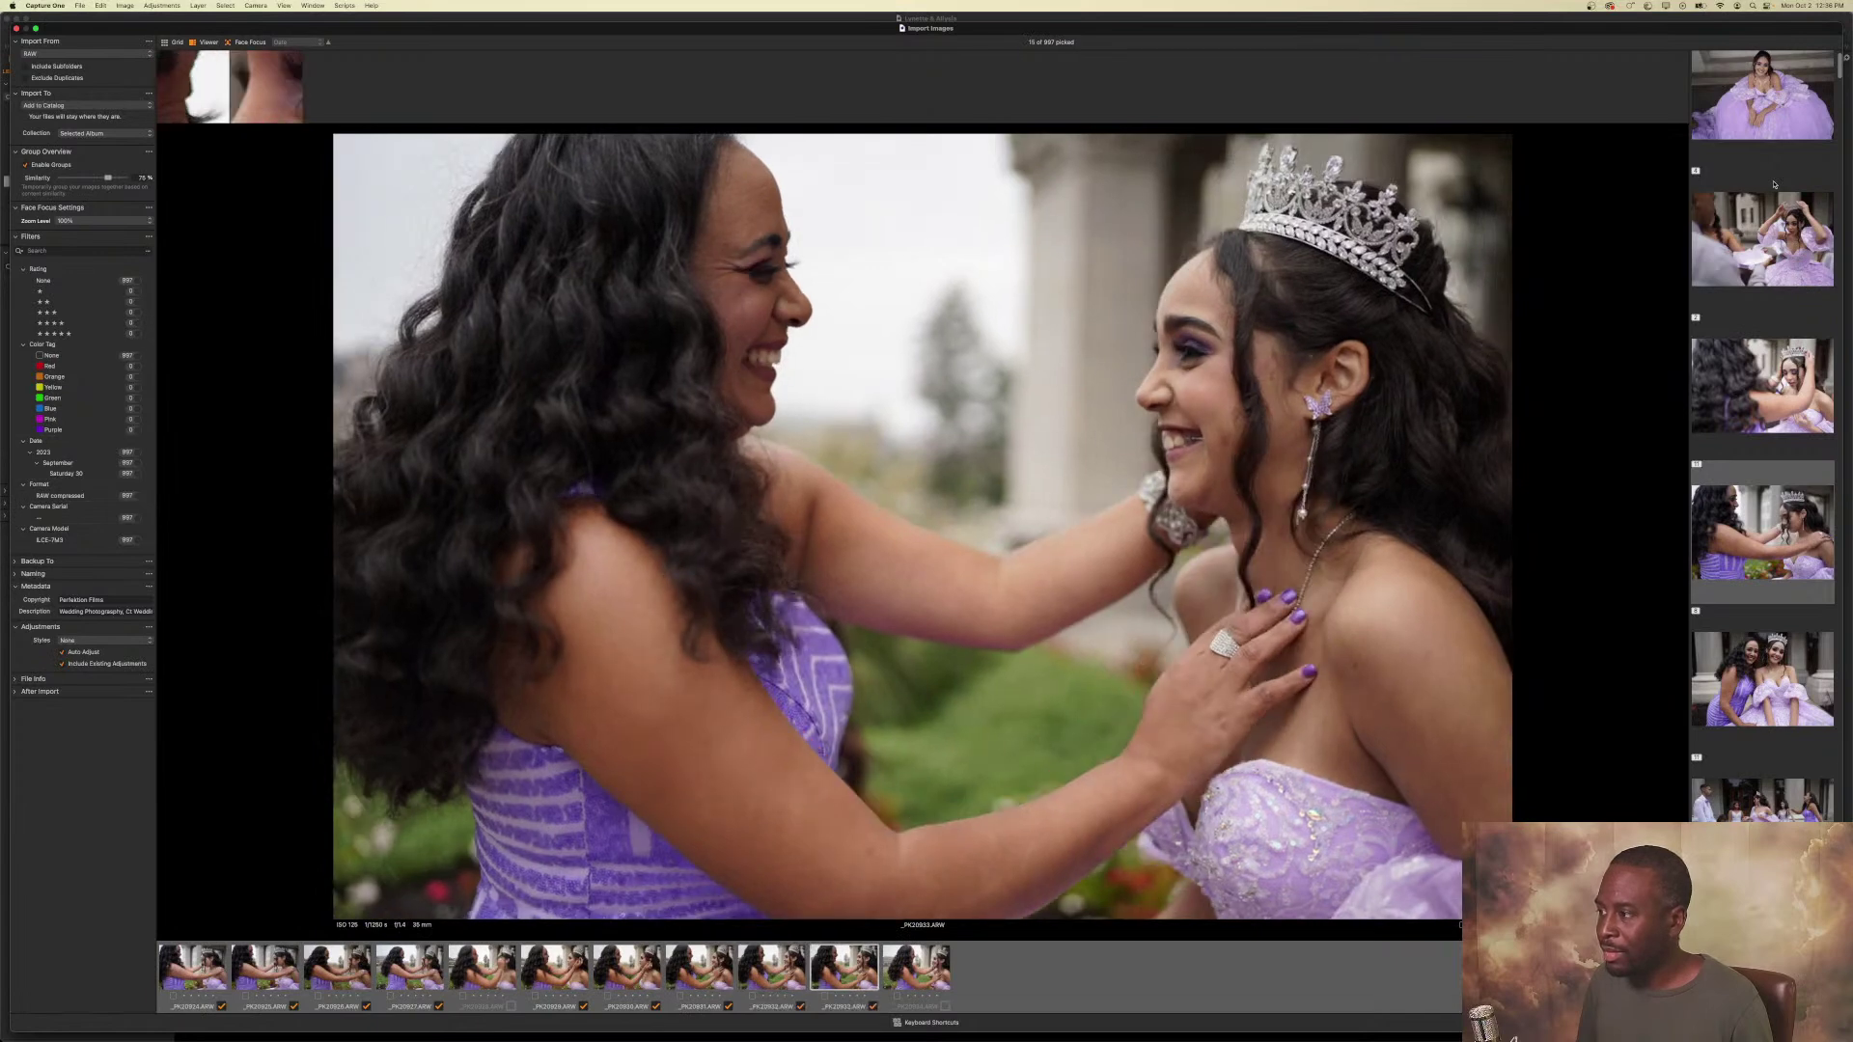
key(Right)
key(space)
key(Right)
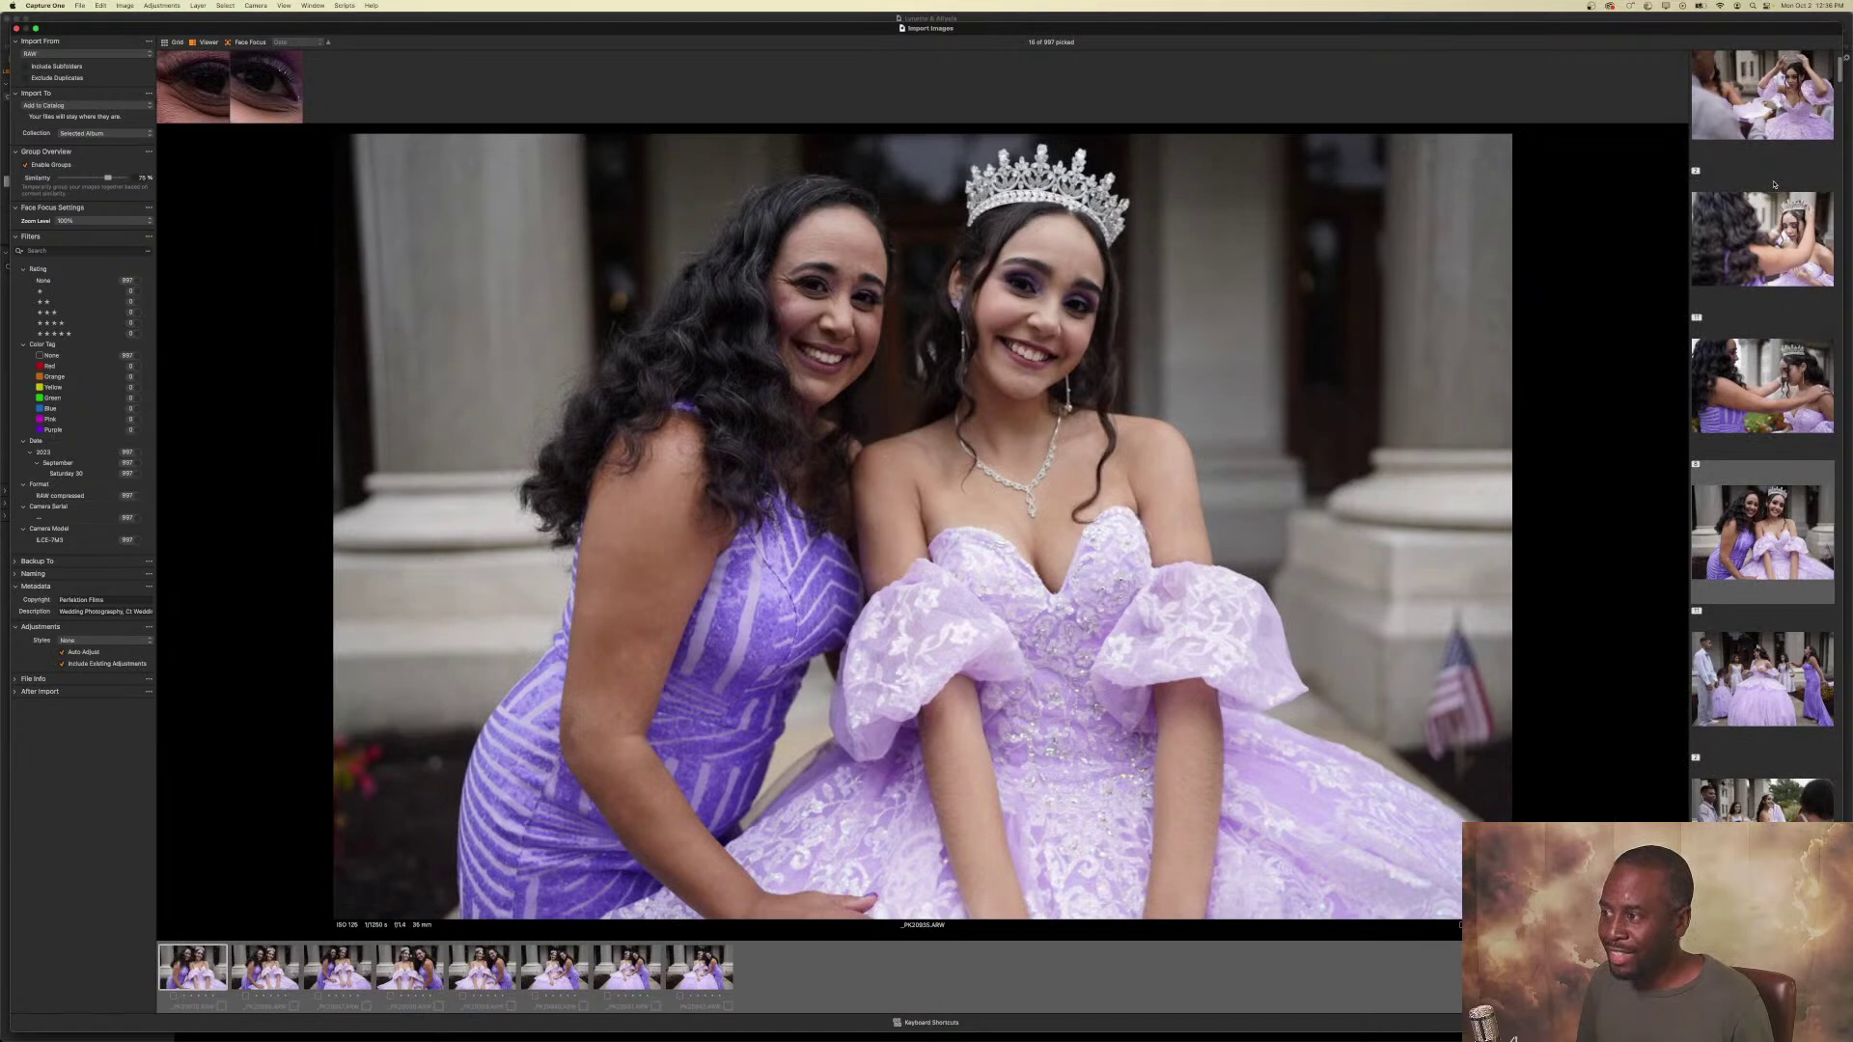
Pick all eight photos of the two women posing together in the fifth group.
key(p)
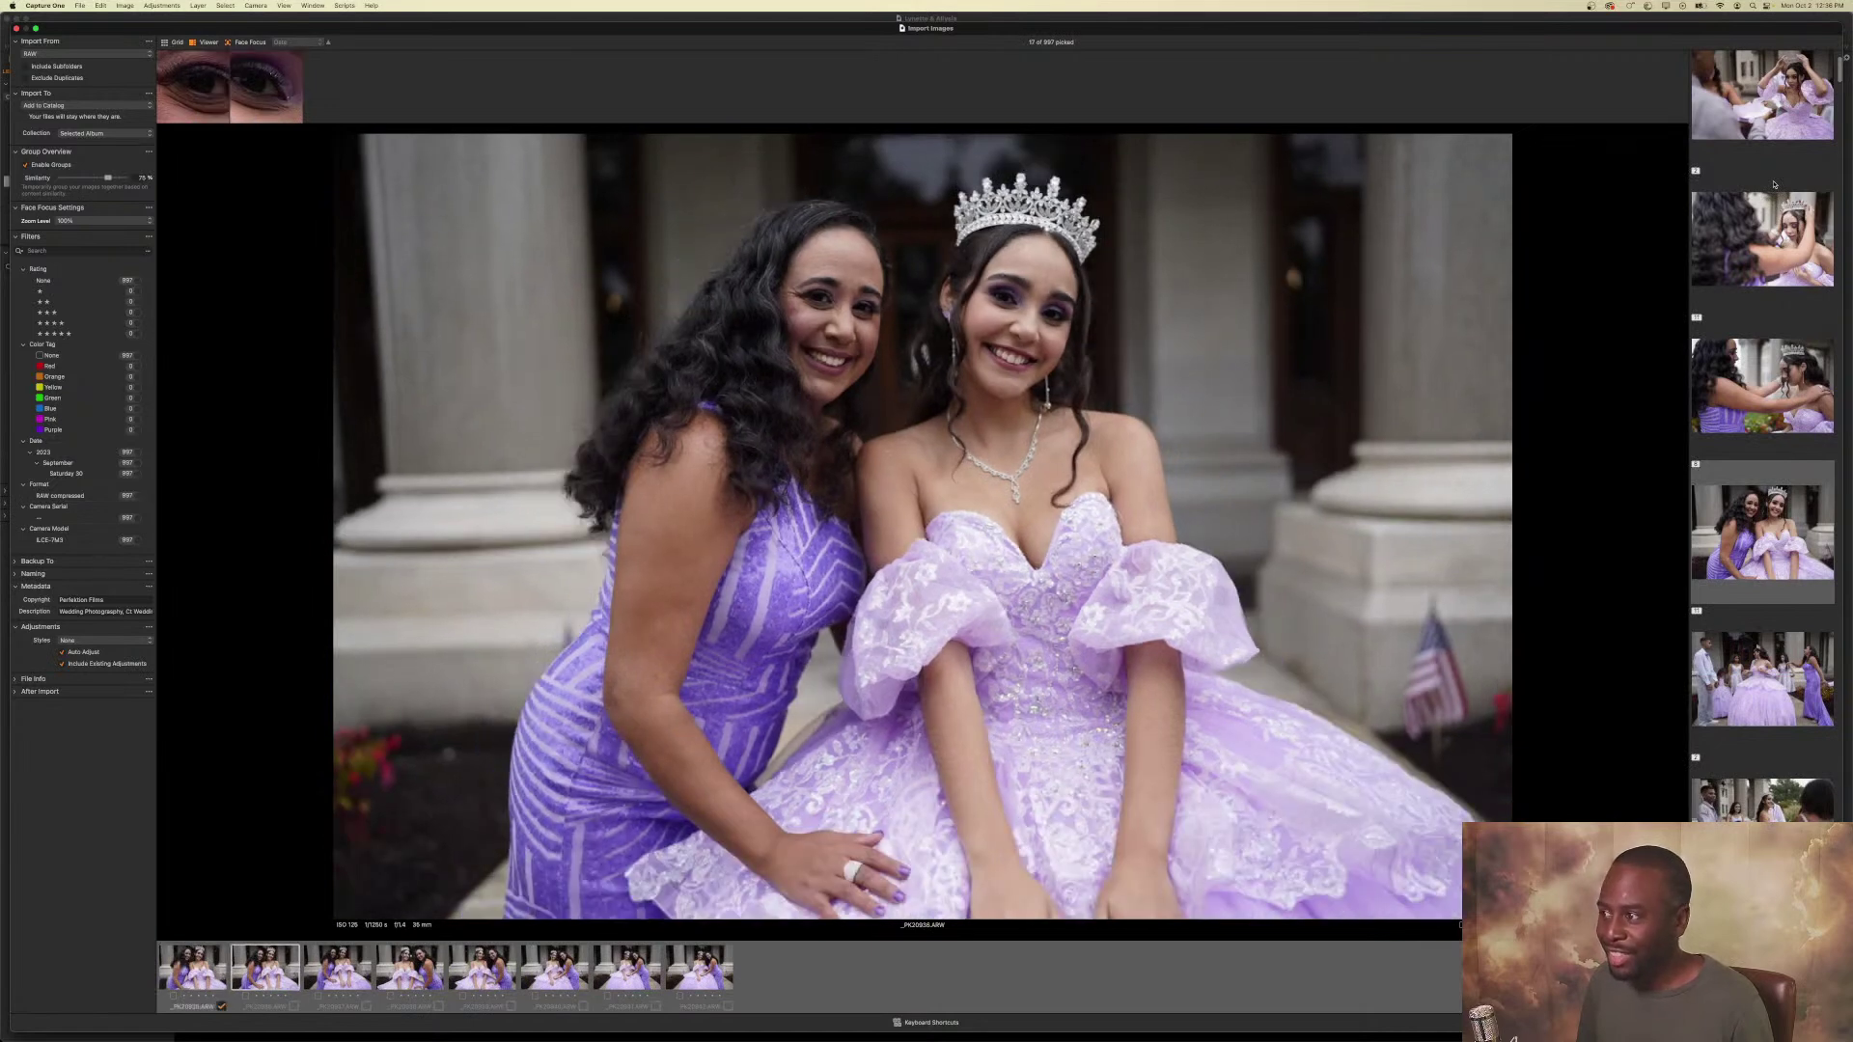
key(p)
key(p)
key(p)
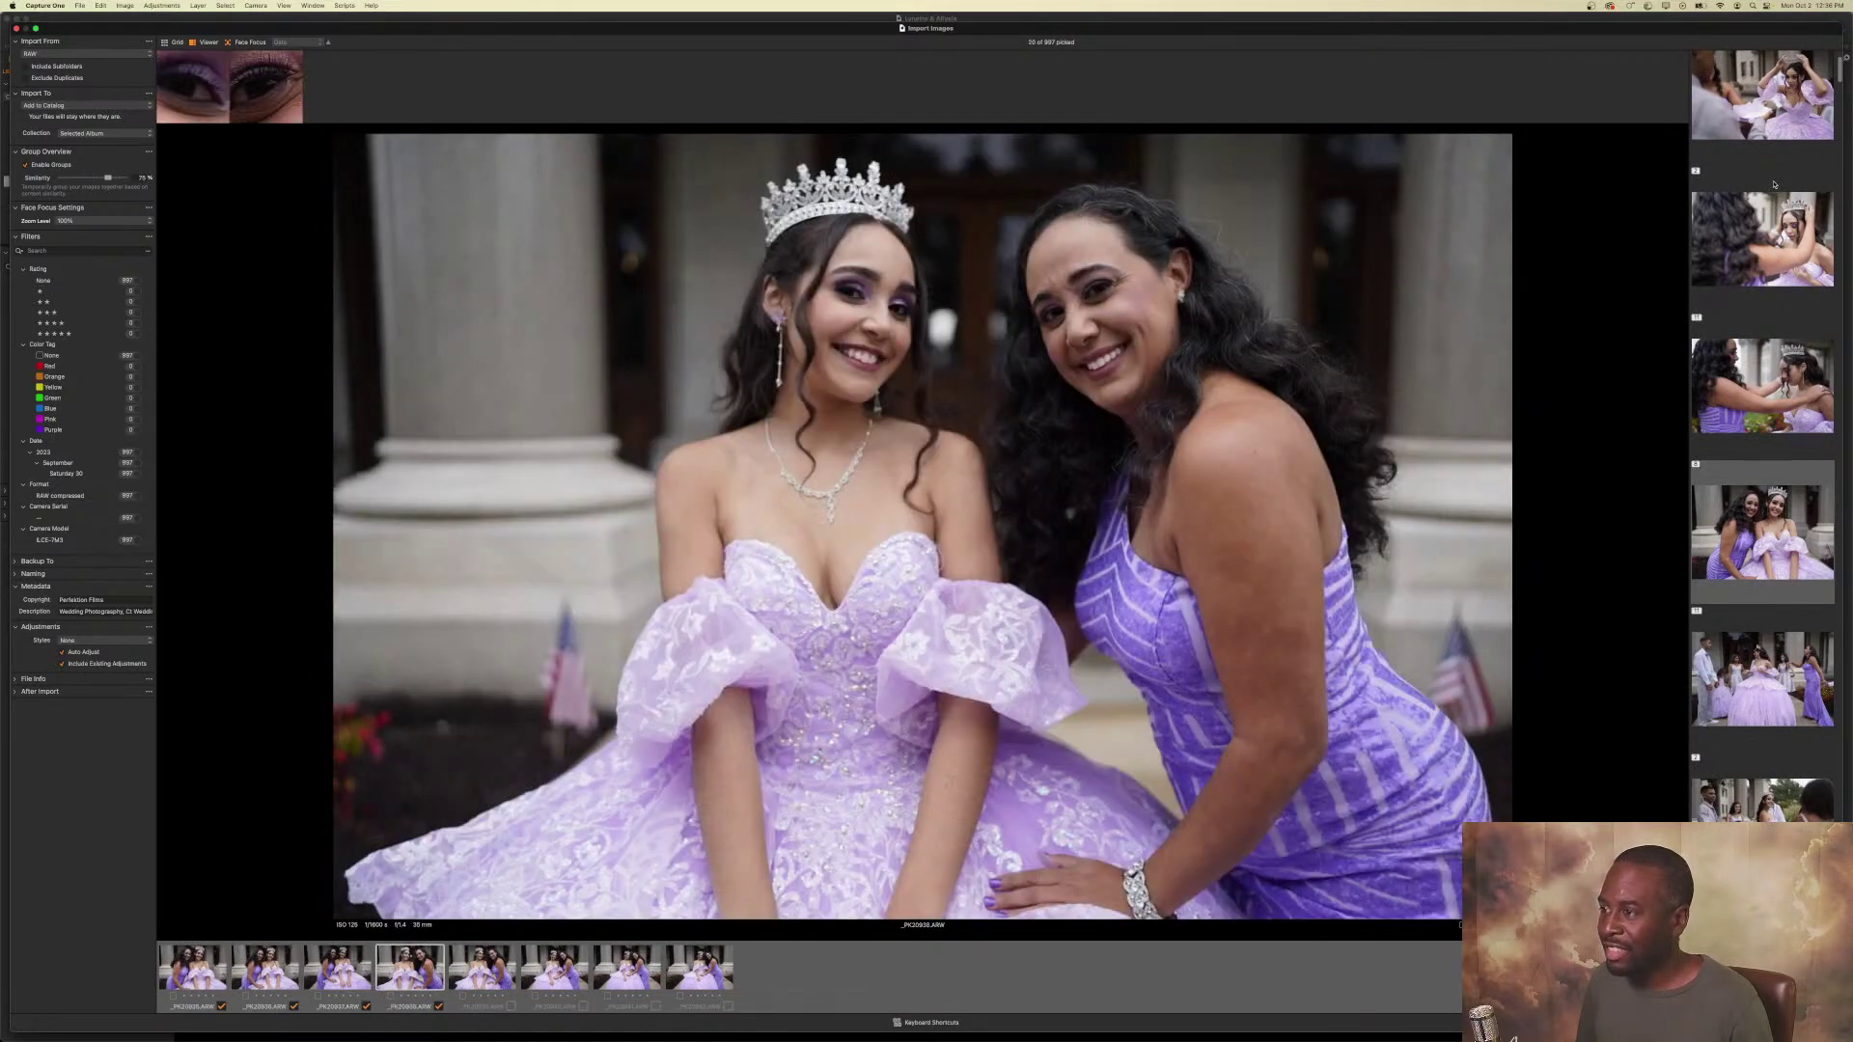
key(p)
key(p)
key(p)
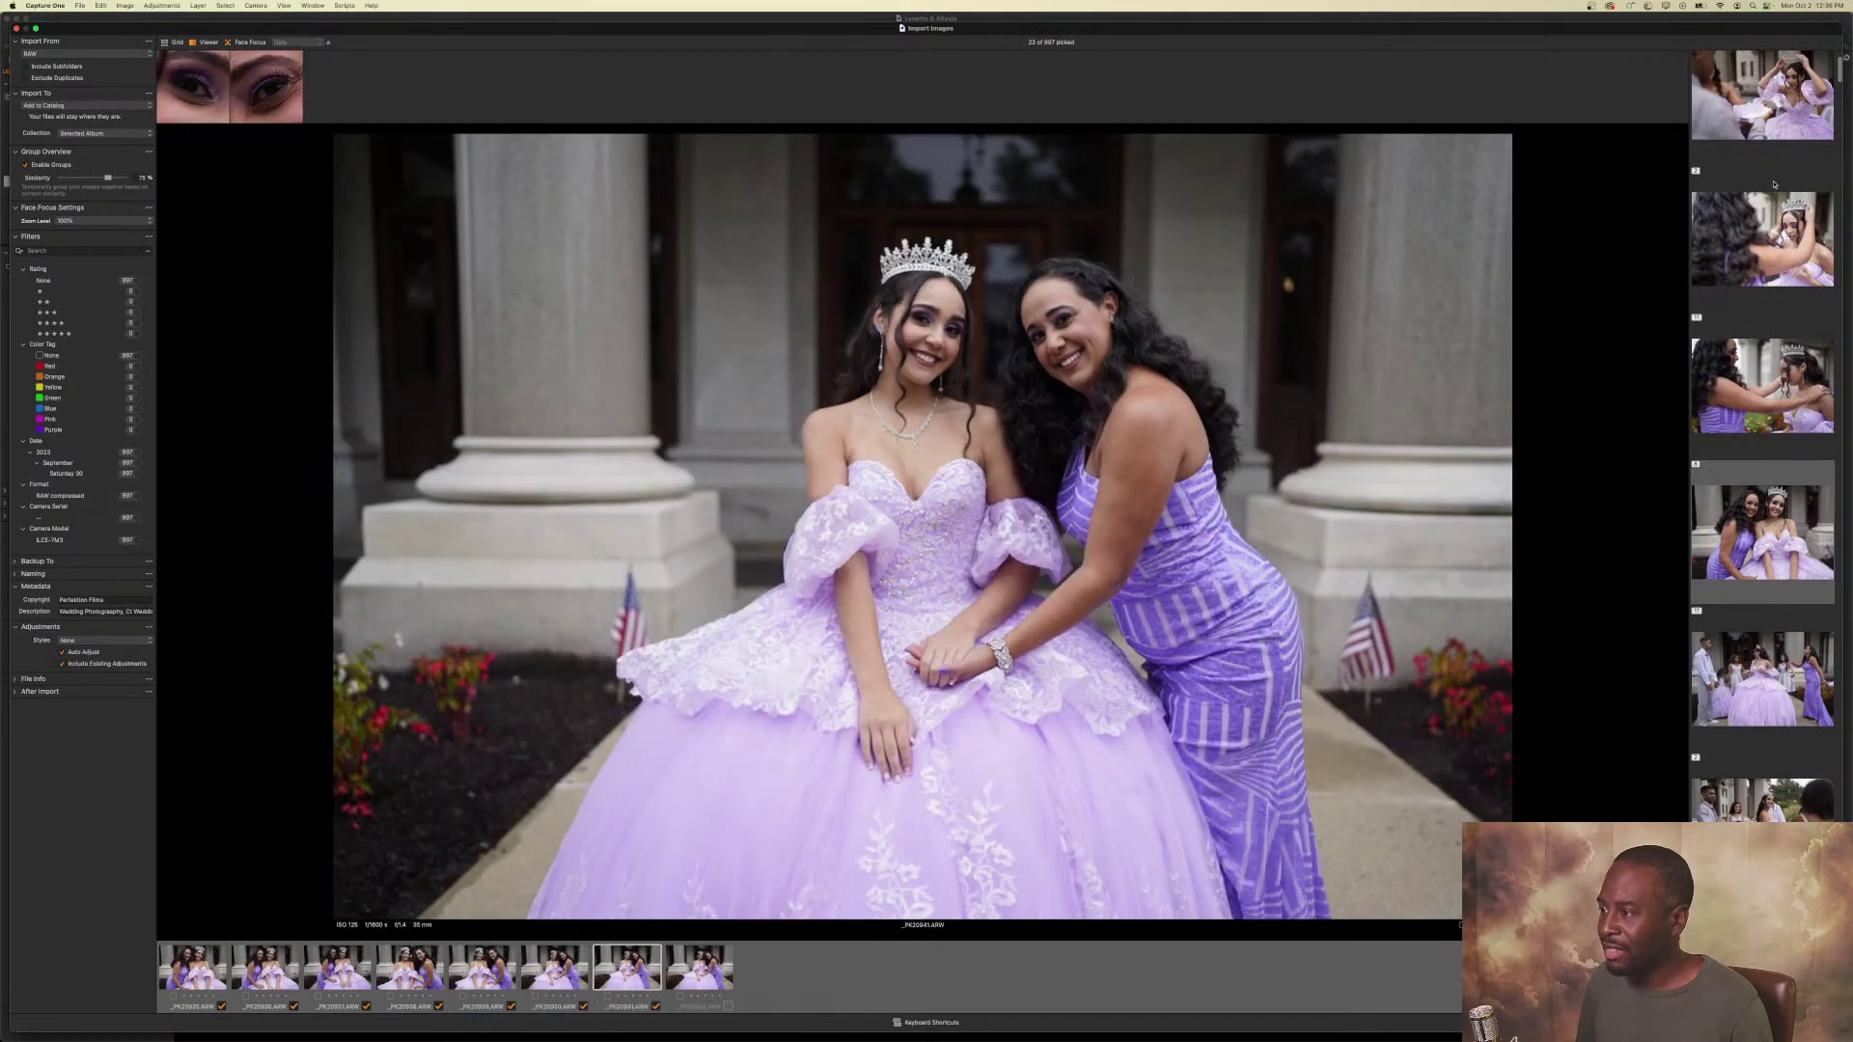
key(p)
key(p)
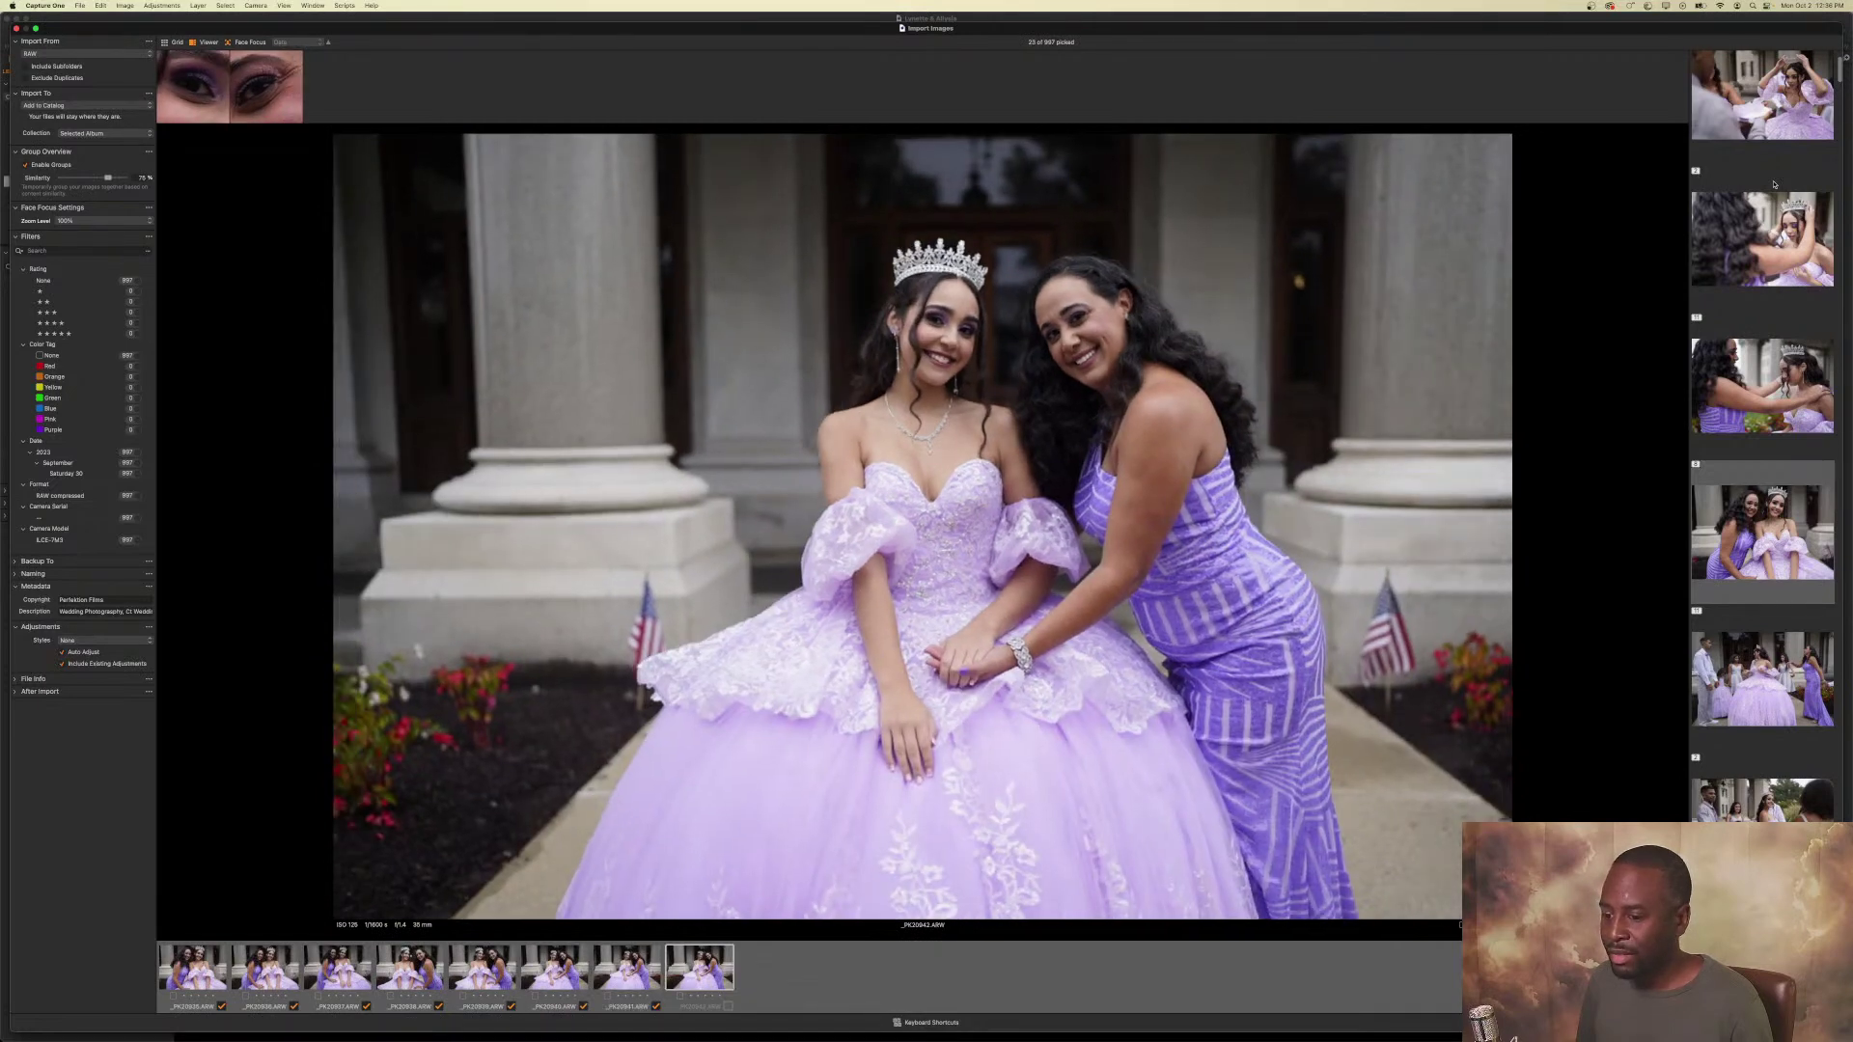
key(p)
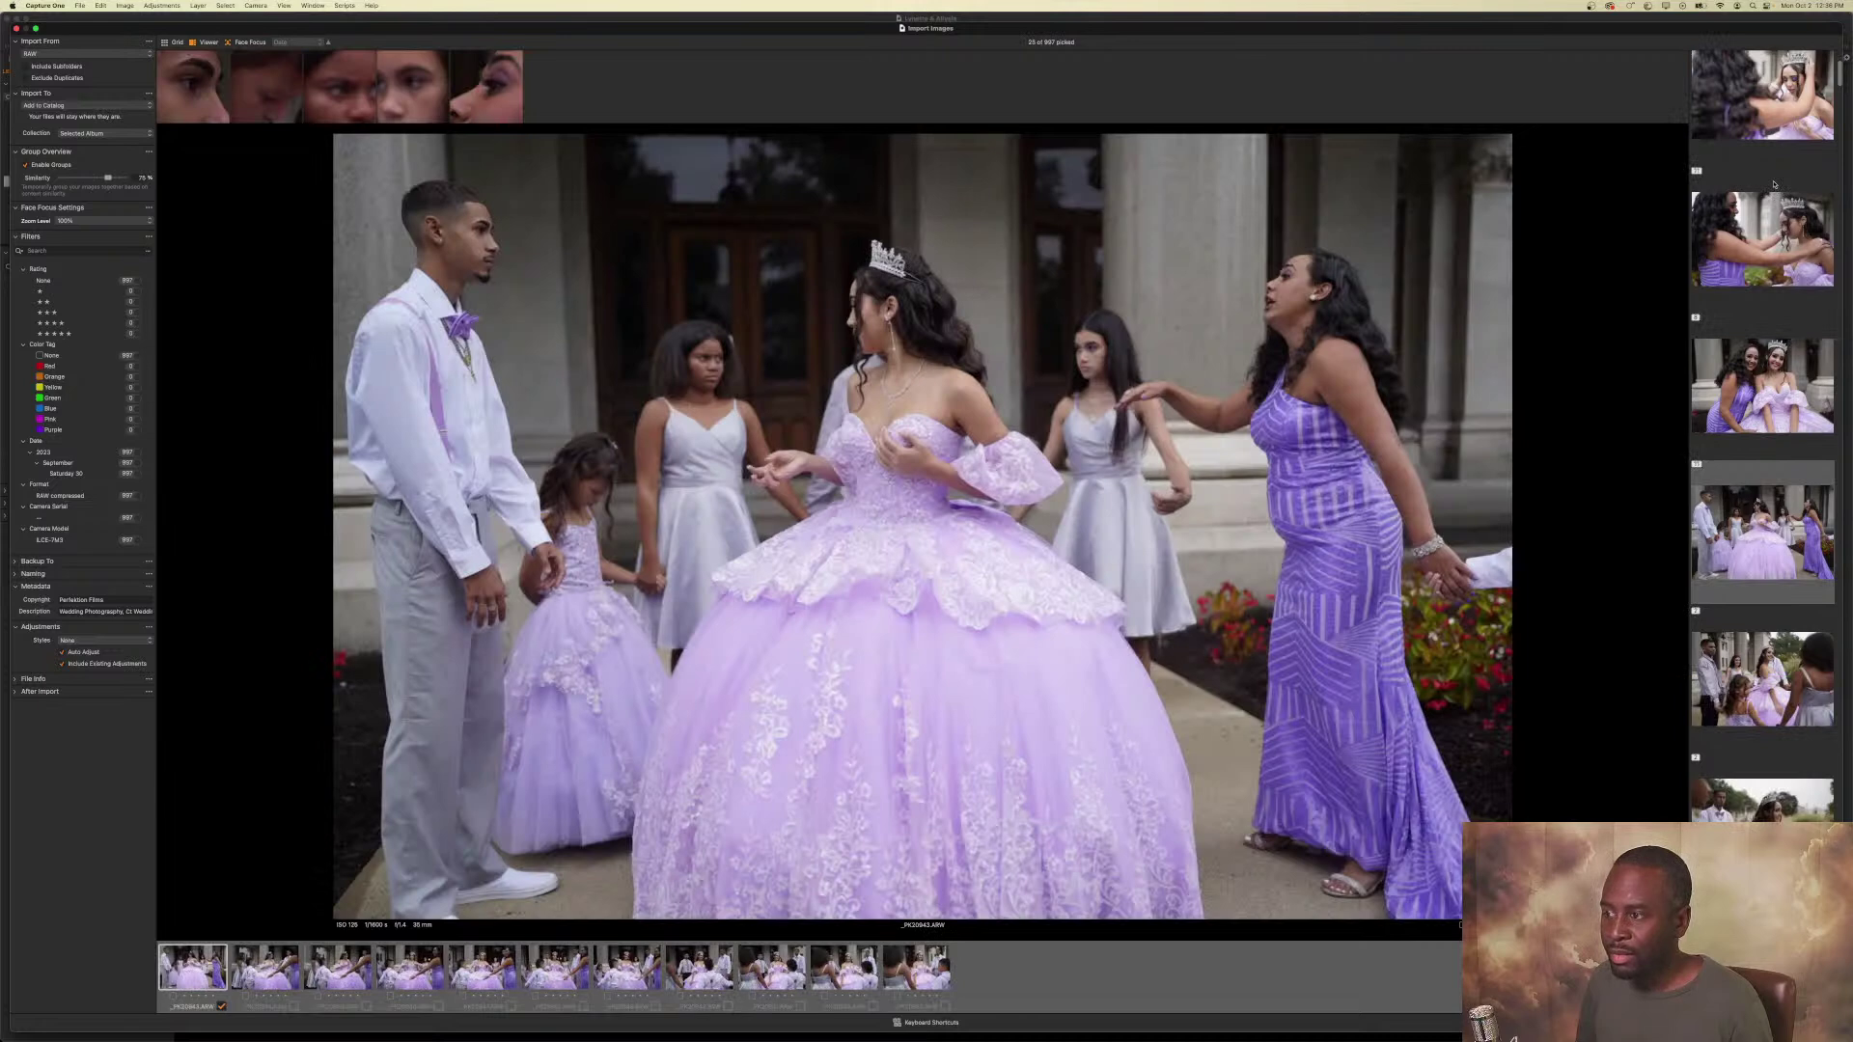
Pick the first three and the sixth to eighth photos in the group scene around the purple gown, skipping the fourth and fifth.
key(p)
key(p)
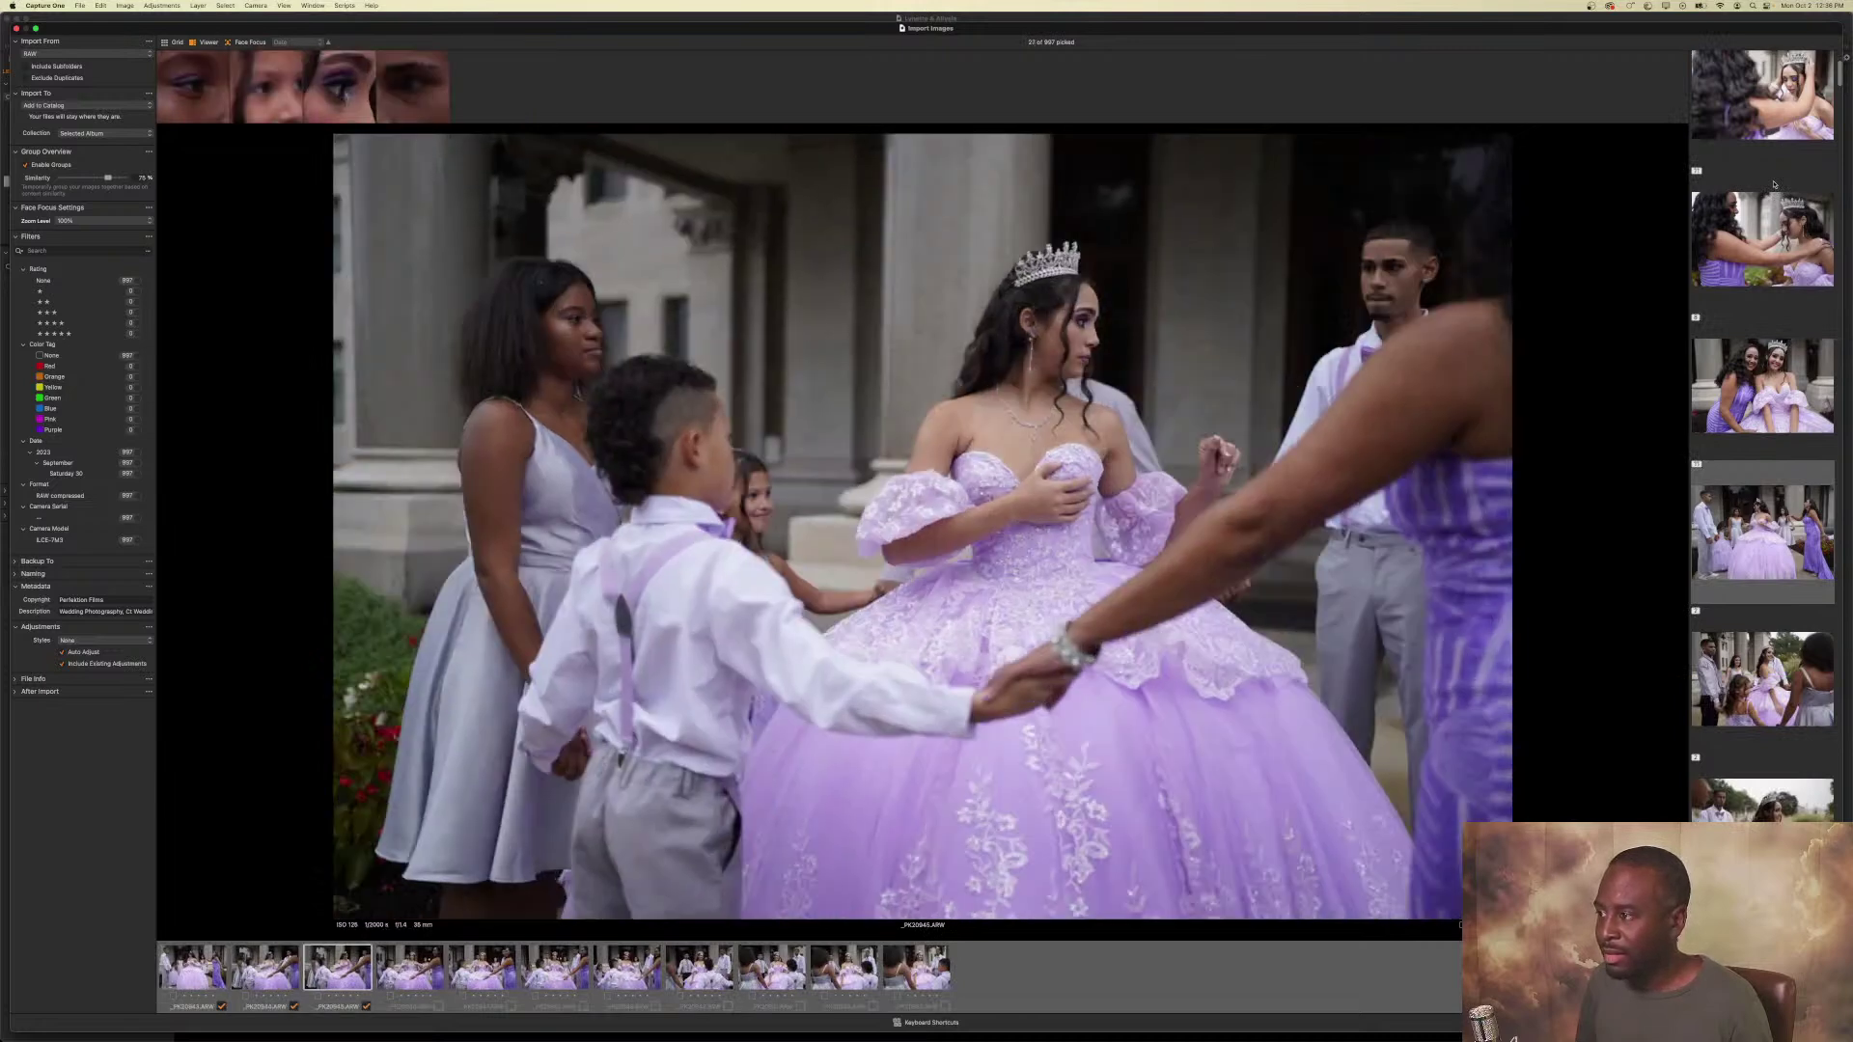
key(Right)
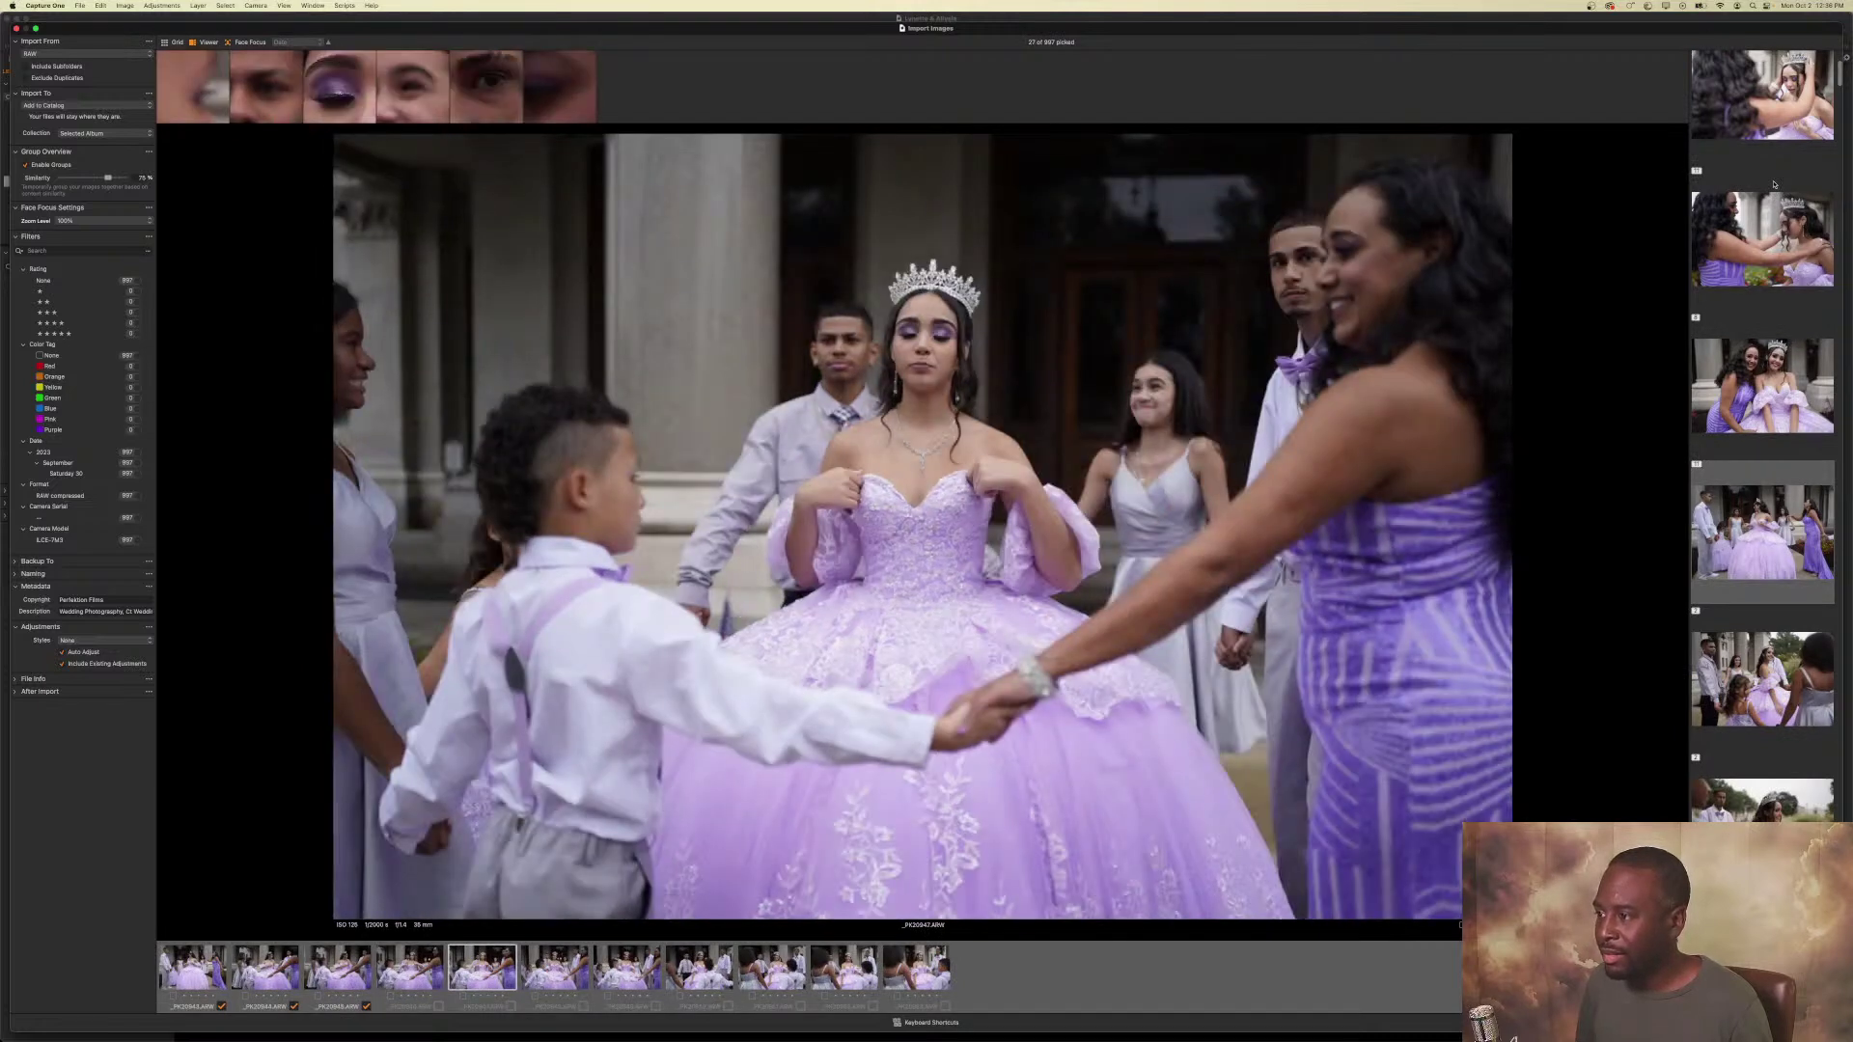
key(Right)
key(p)
key(p)
key(p)
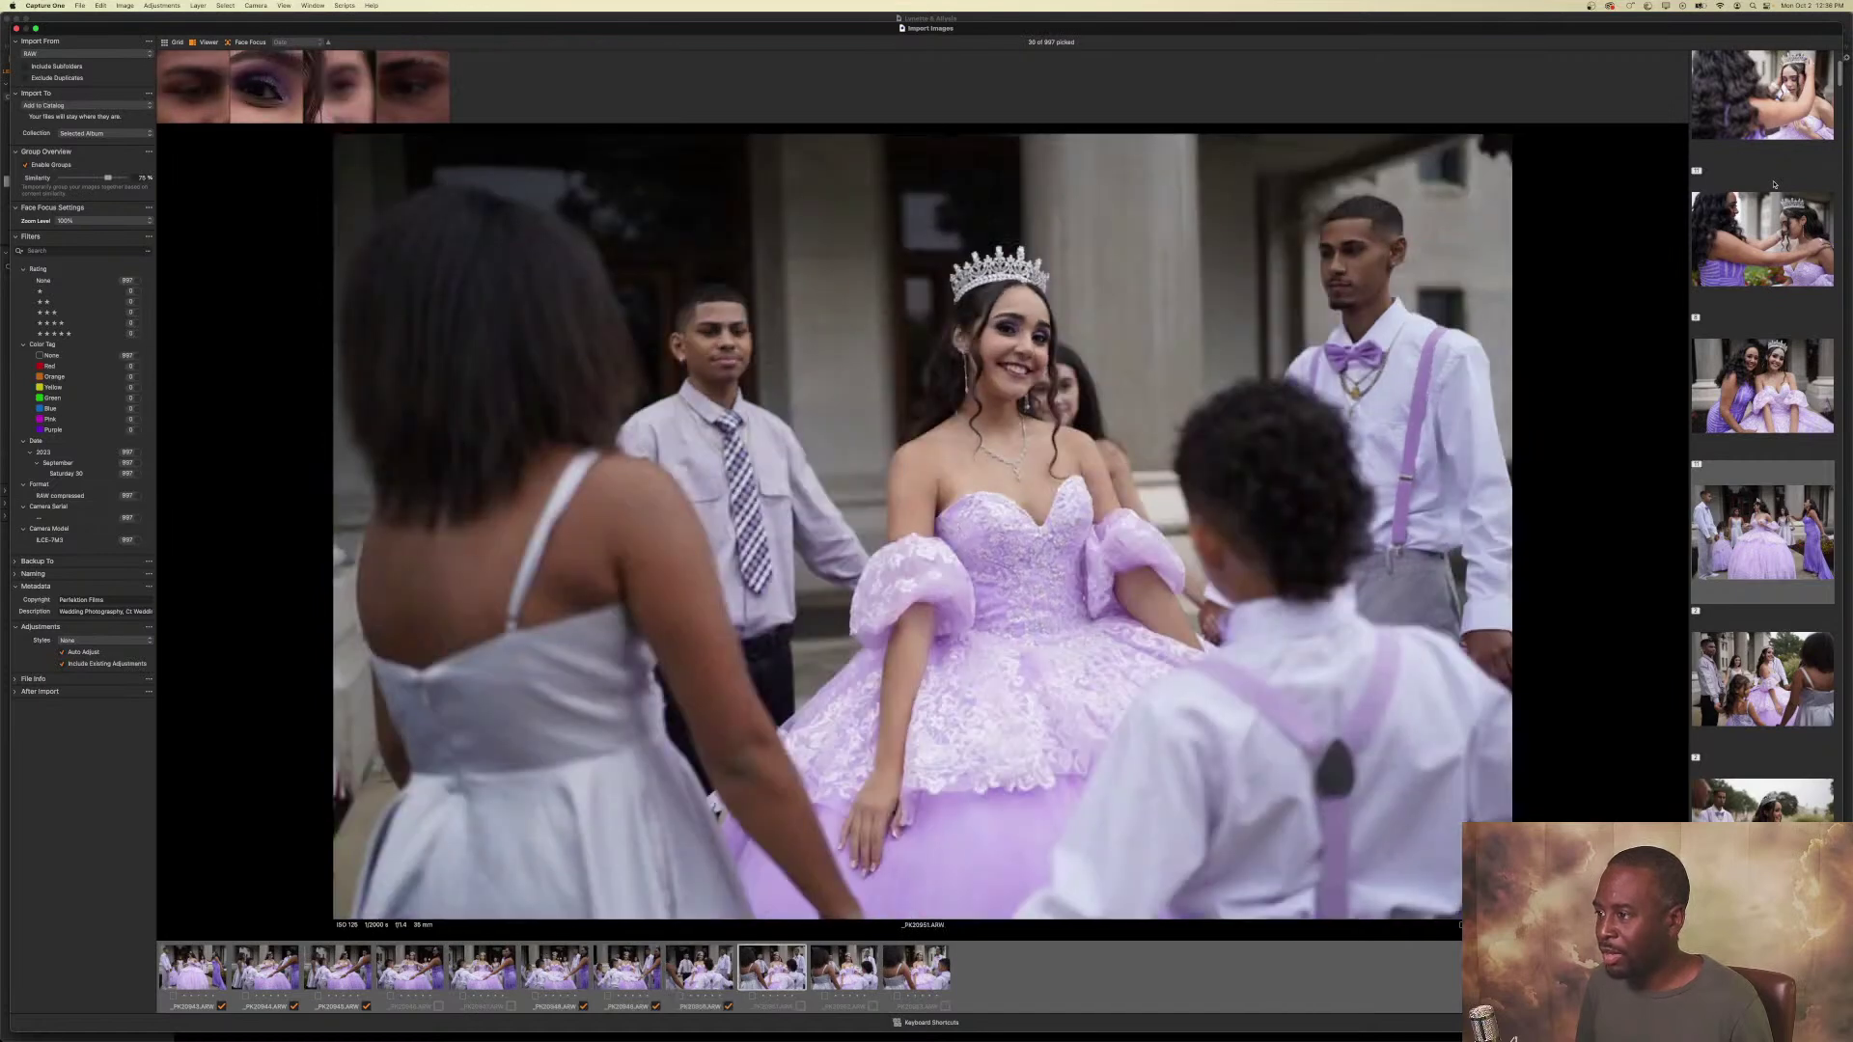
Pick the last three photos, ninth to eleventh, of the group scene around the purple gown.
key(p)
key(p)
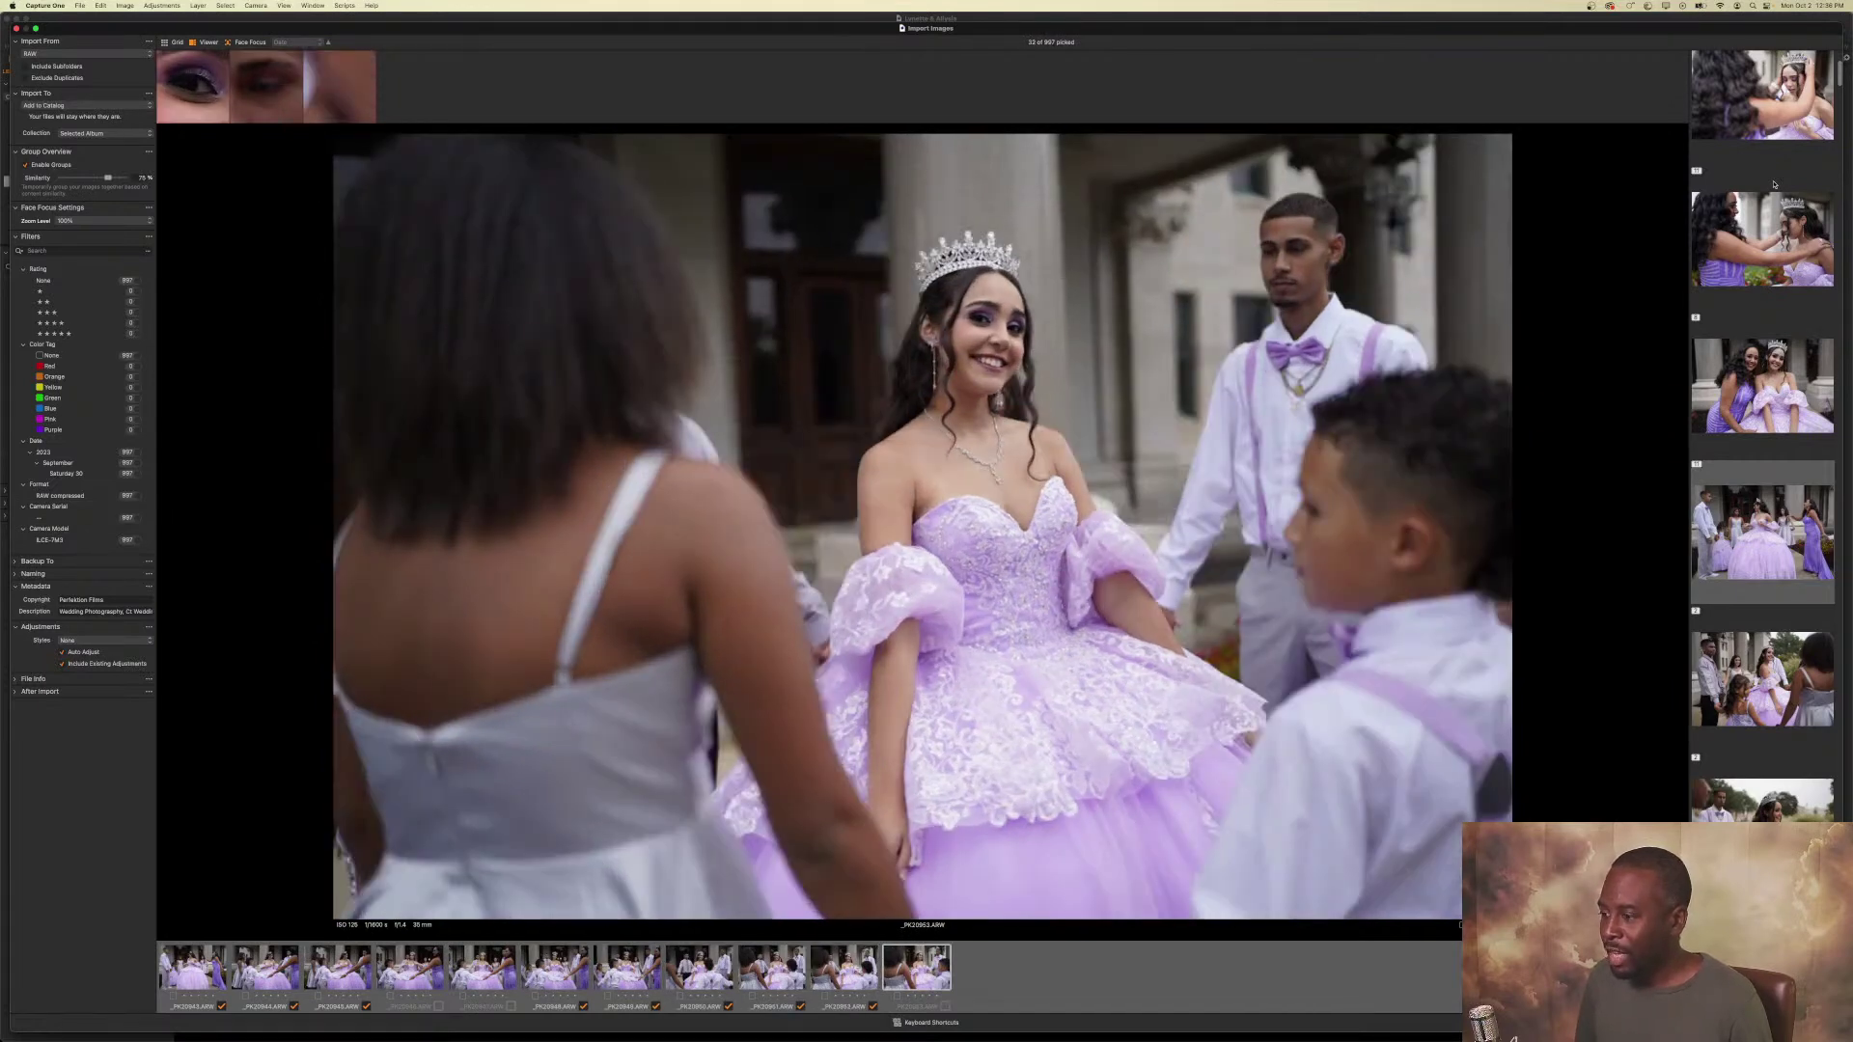
key(p)
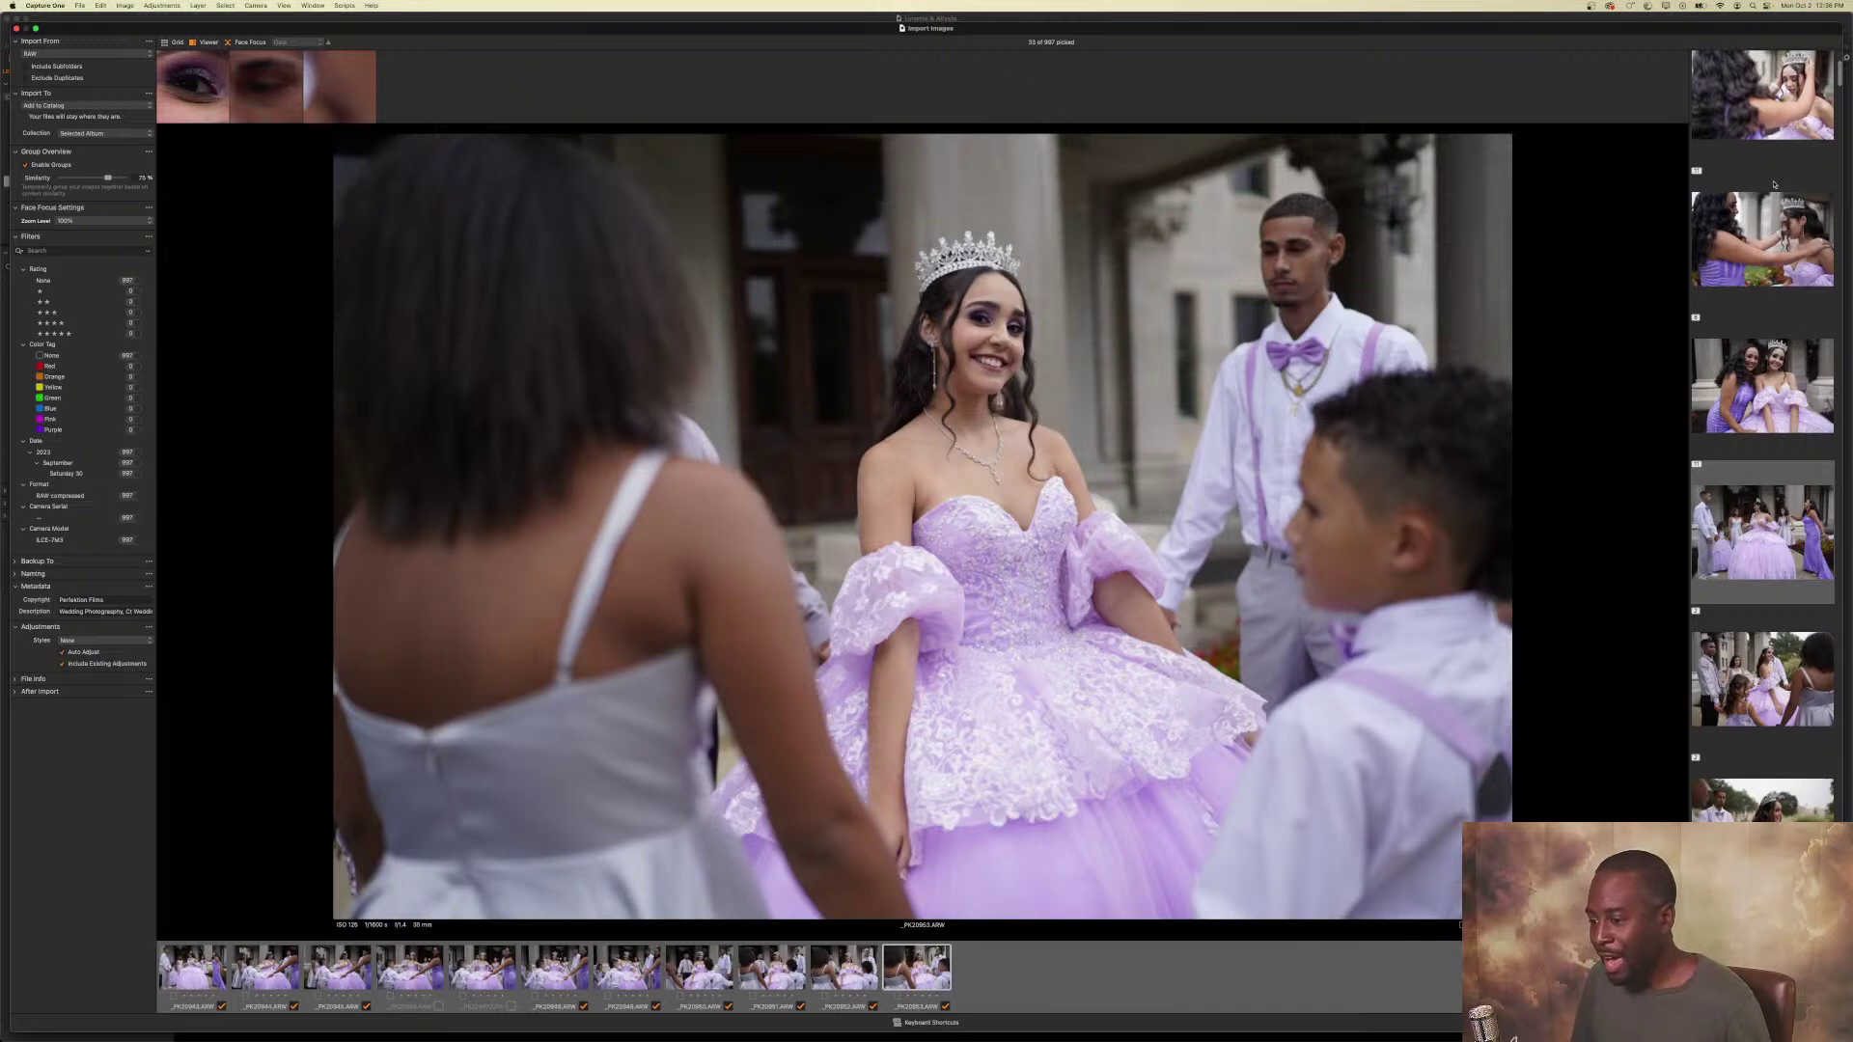
Pick both photos in each of the next two groups, where the family holds hands in a circle around the girl.
key(Right)
key(p)
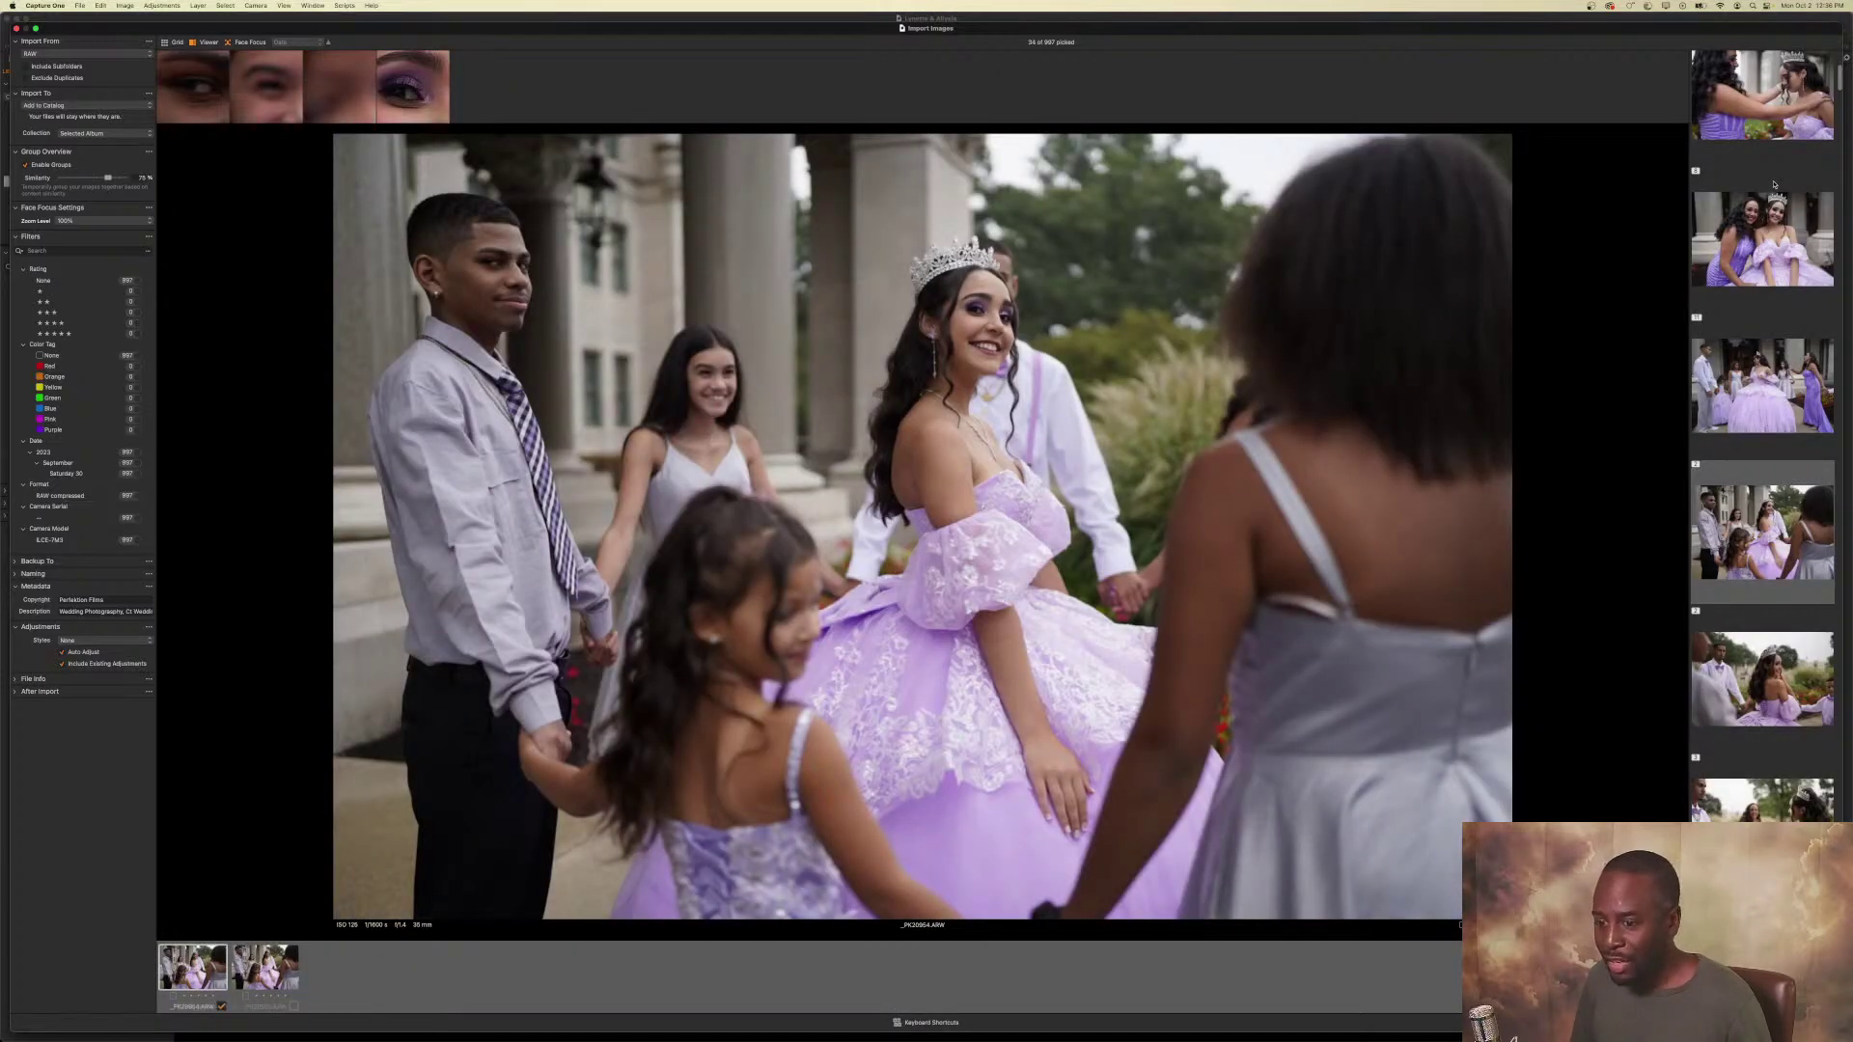
key(Right)
key(p)
key(Right)
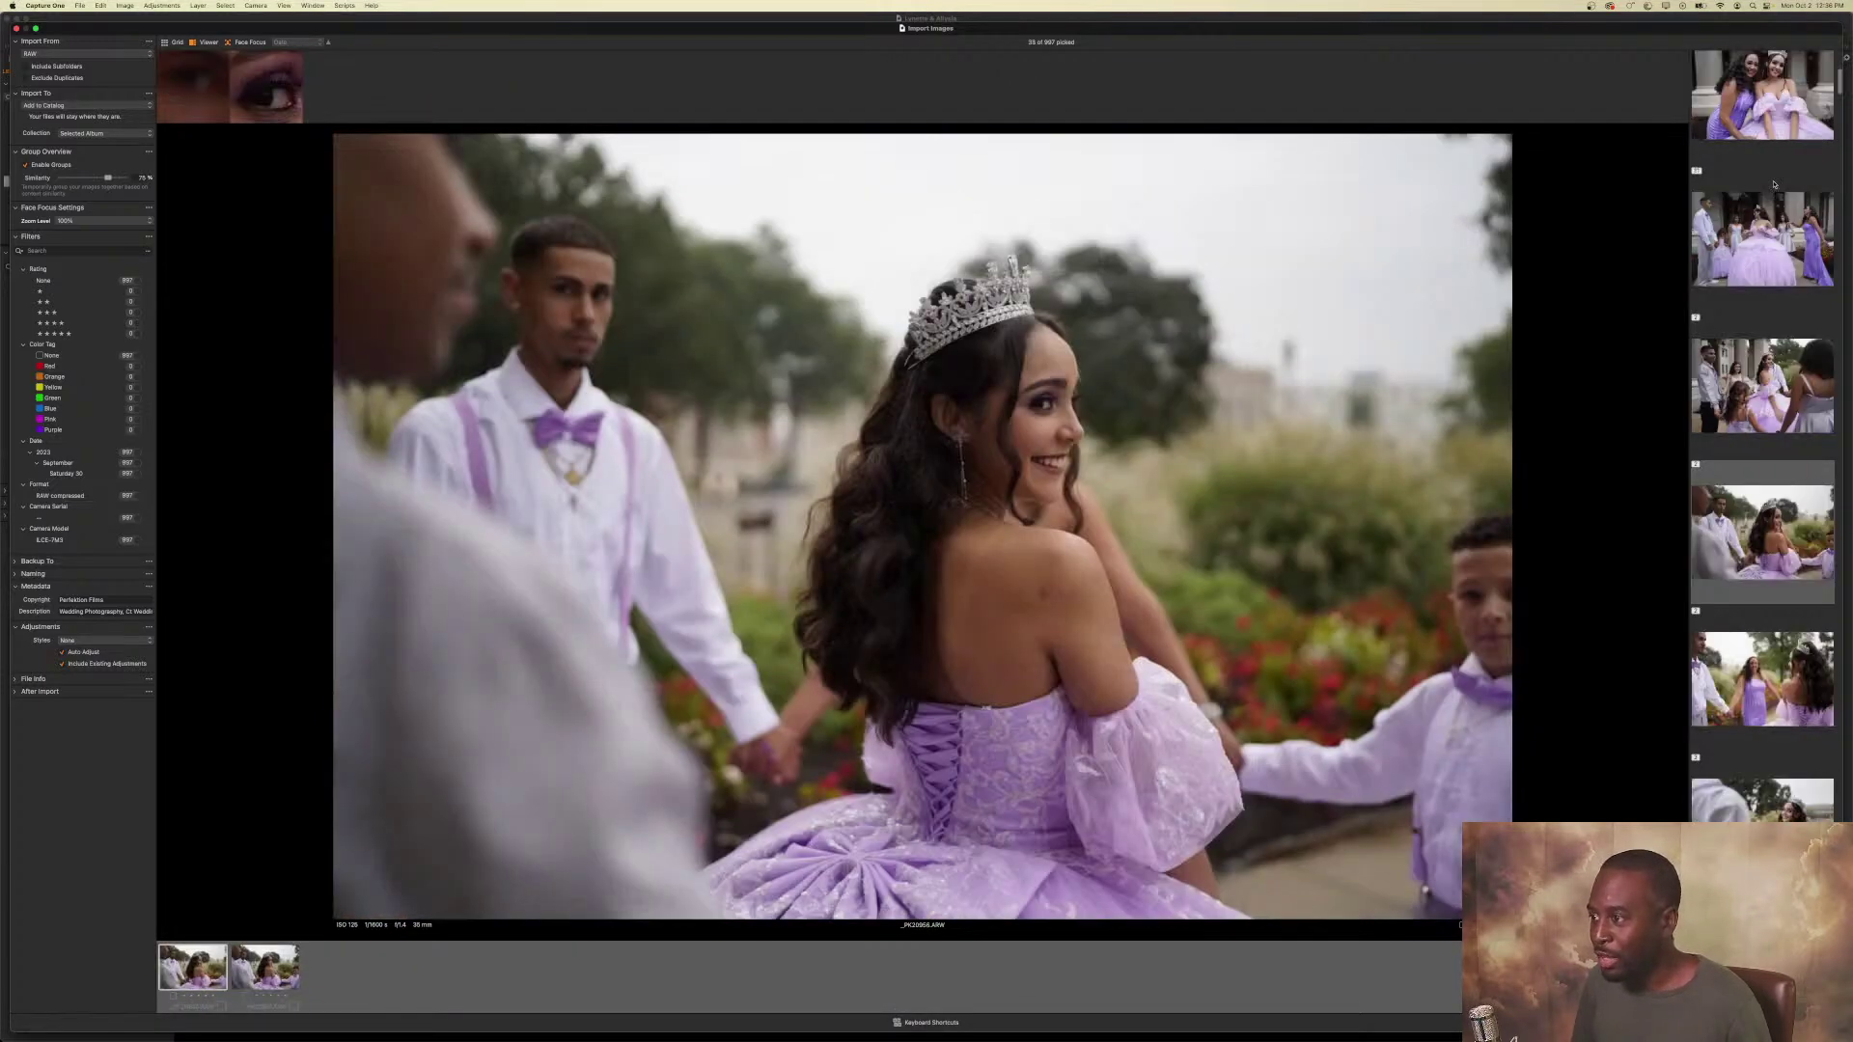
key(p)
key(Right)
key(p)
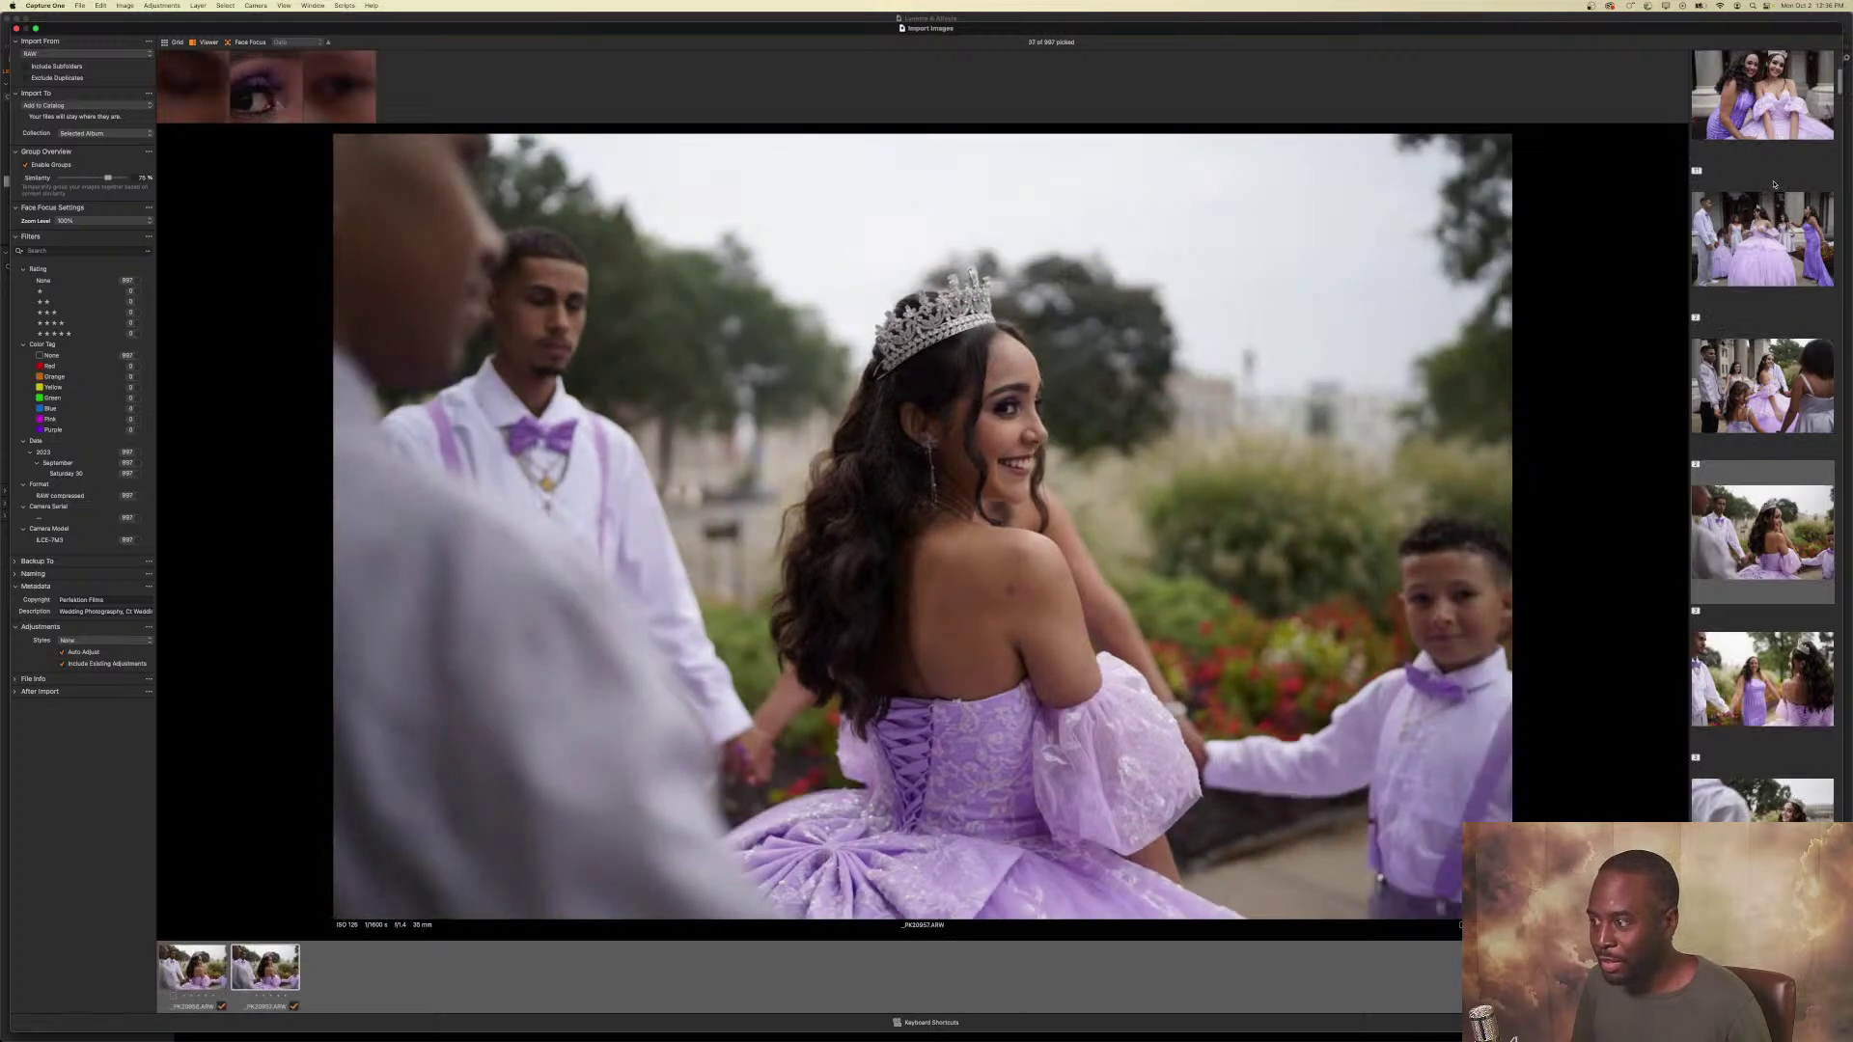
Pick all three photos of the group showing the woman in the purple dress holding hands in the circle.
key(Right)
key(p)
key(Right)
key(p)
key(Right)
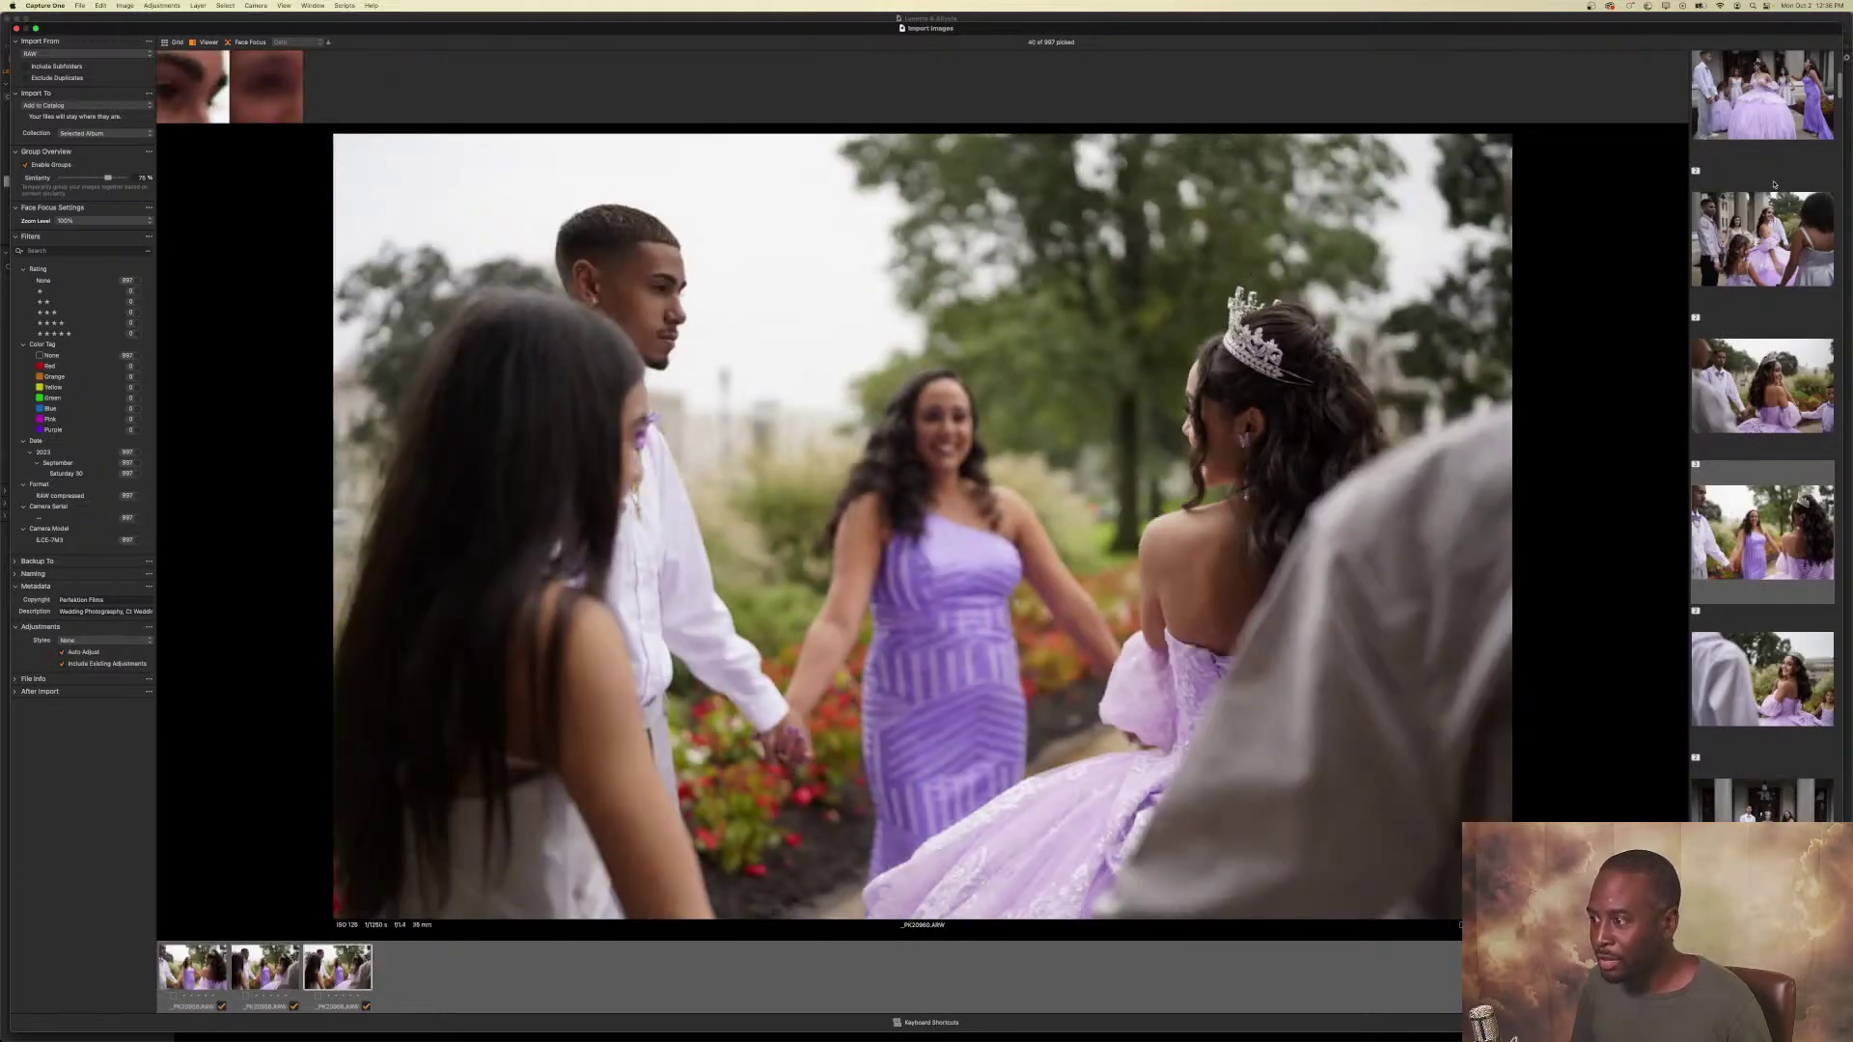
key(p)
Pick both photos of the girl smiling over her shoulder behind the blurred white shirt.
key(Right)
key(p)
key(Right)
key(p)
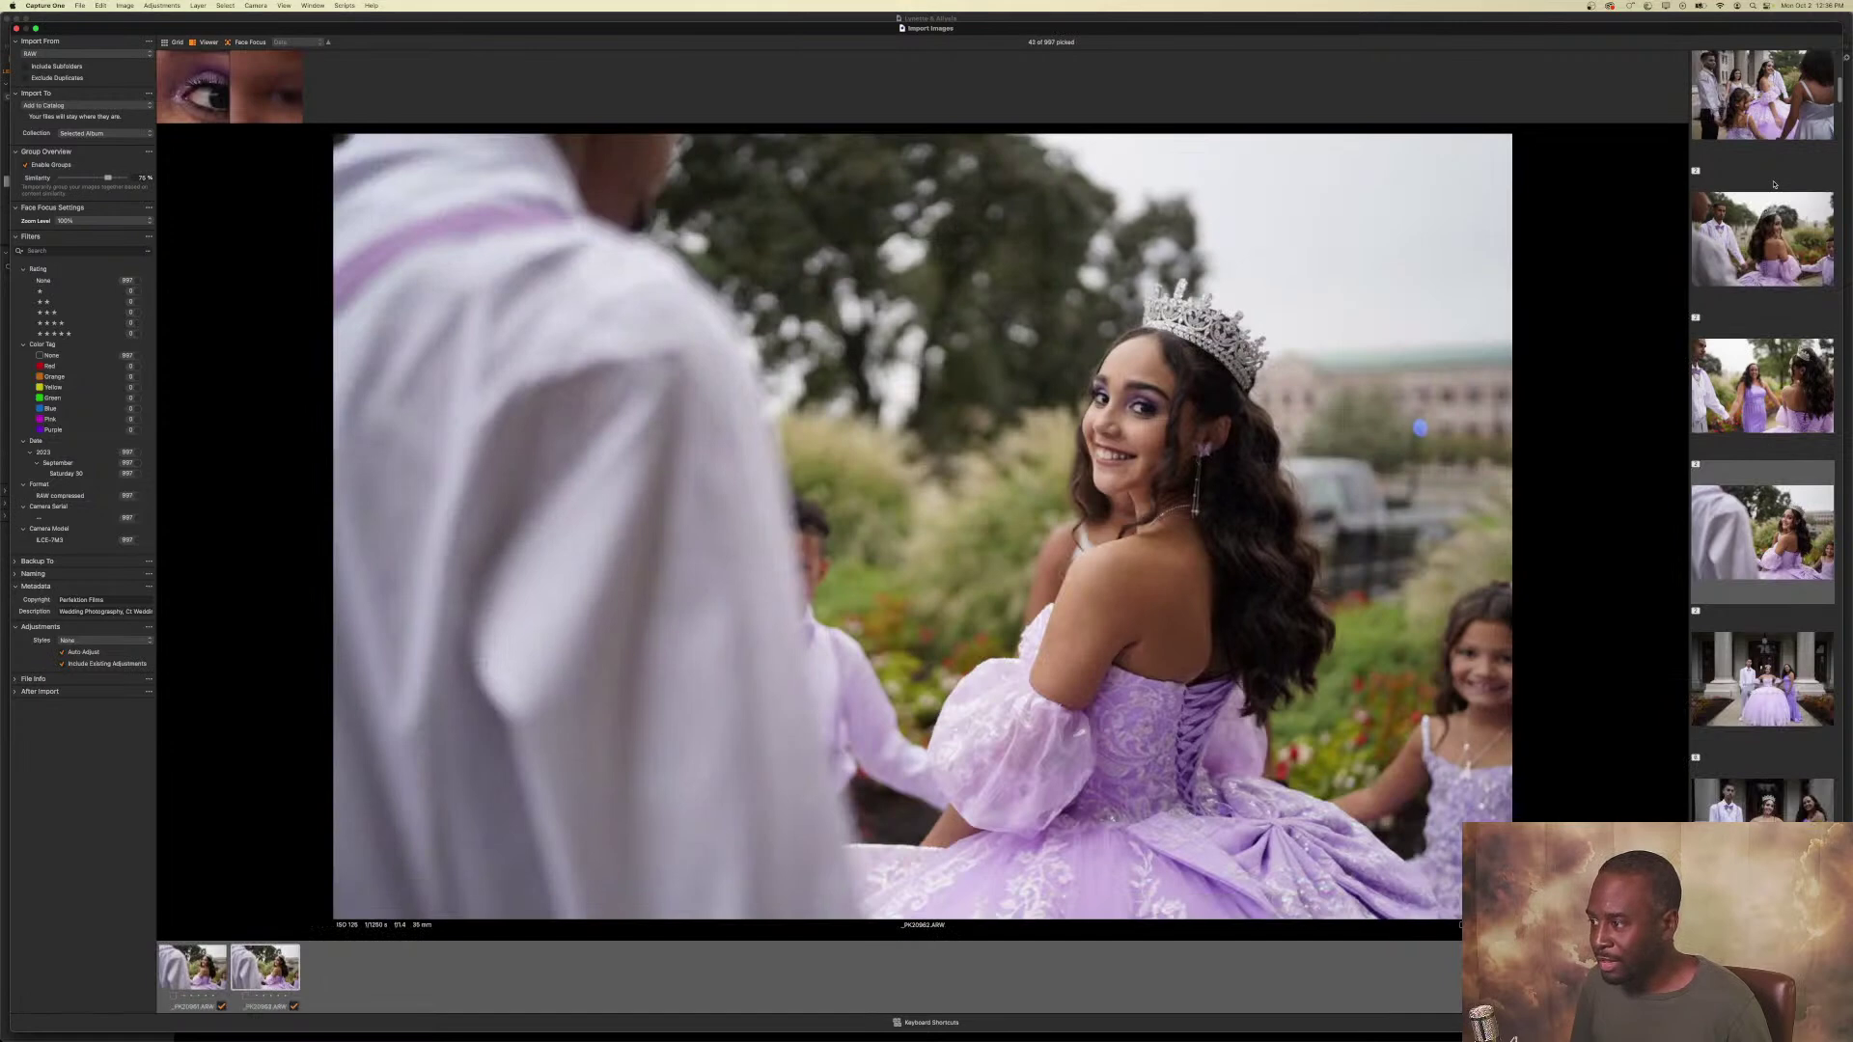
Pick both photos of the girl standing between the young man and the woman in front of the columns.
key(Right)
key(p)
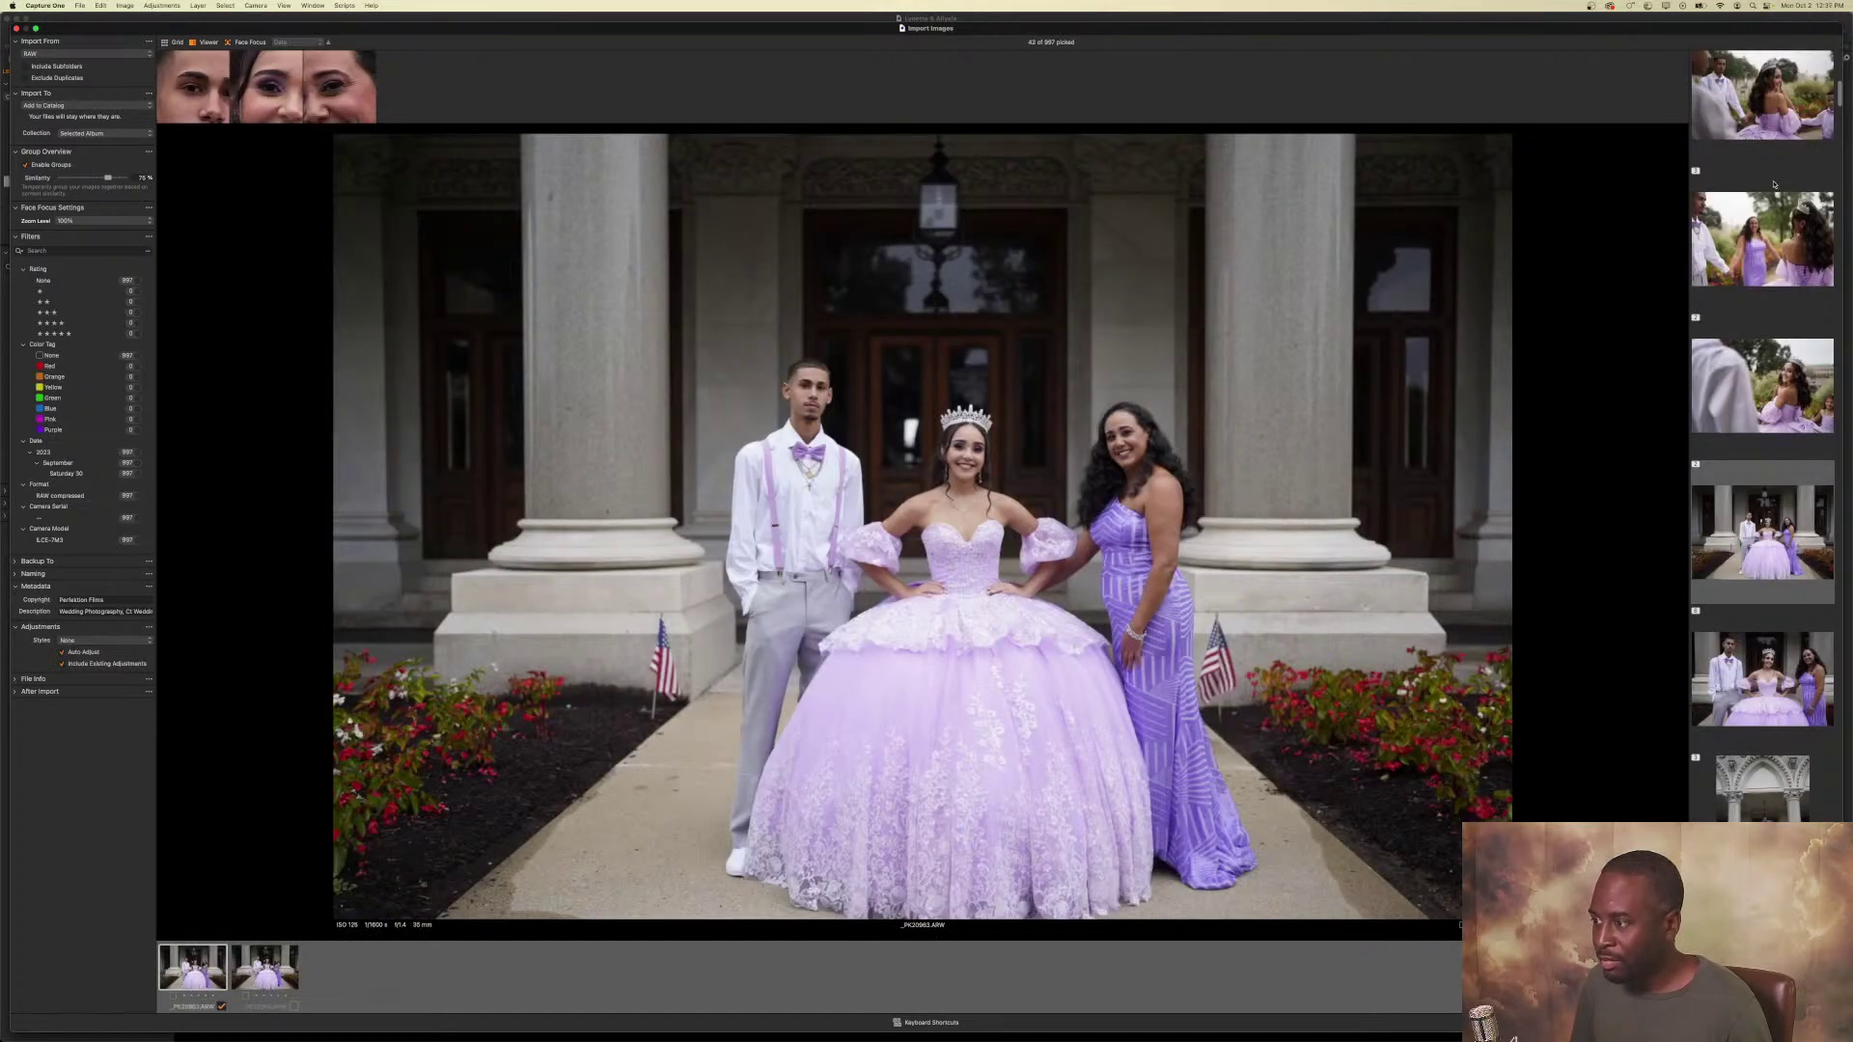
key(Right)
key(p)
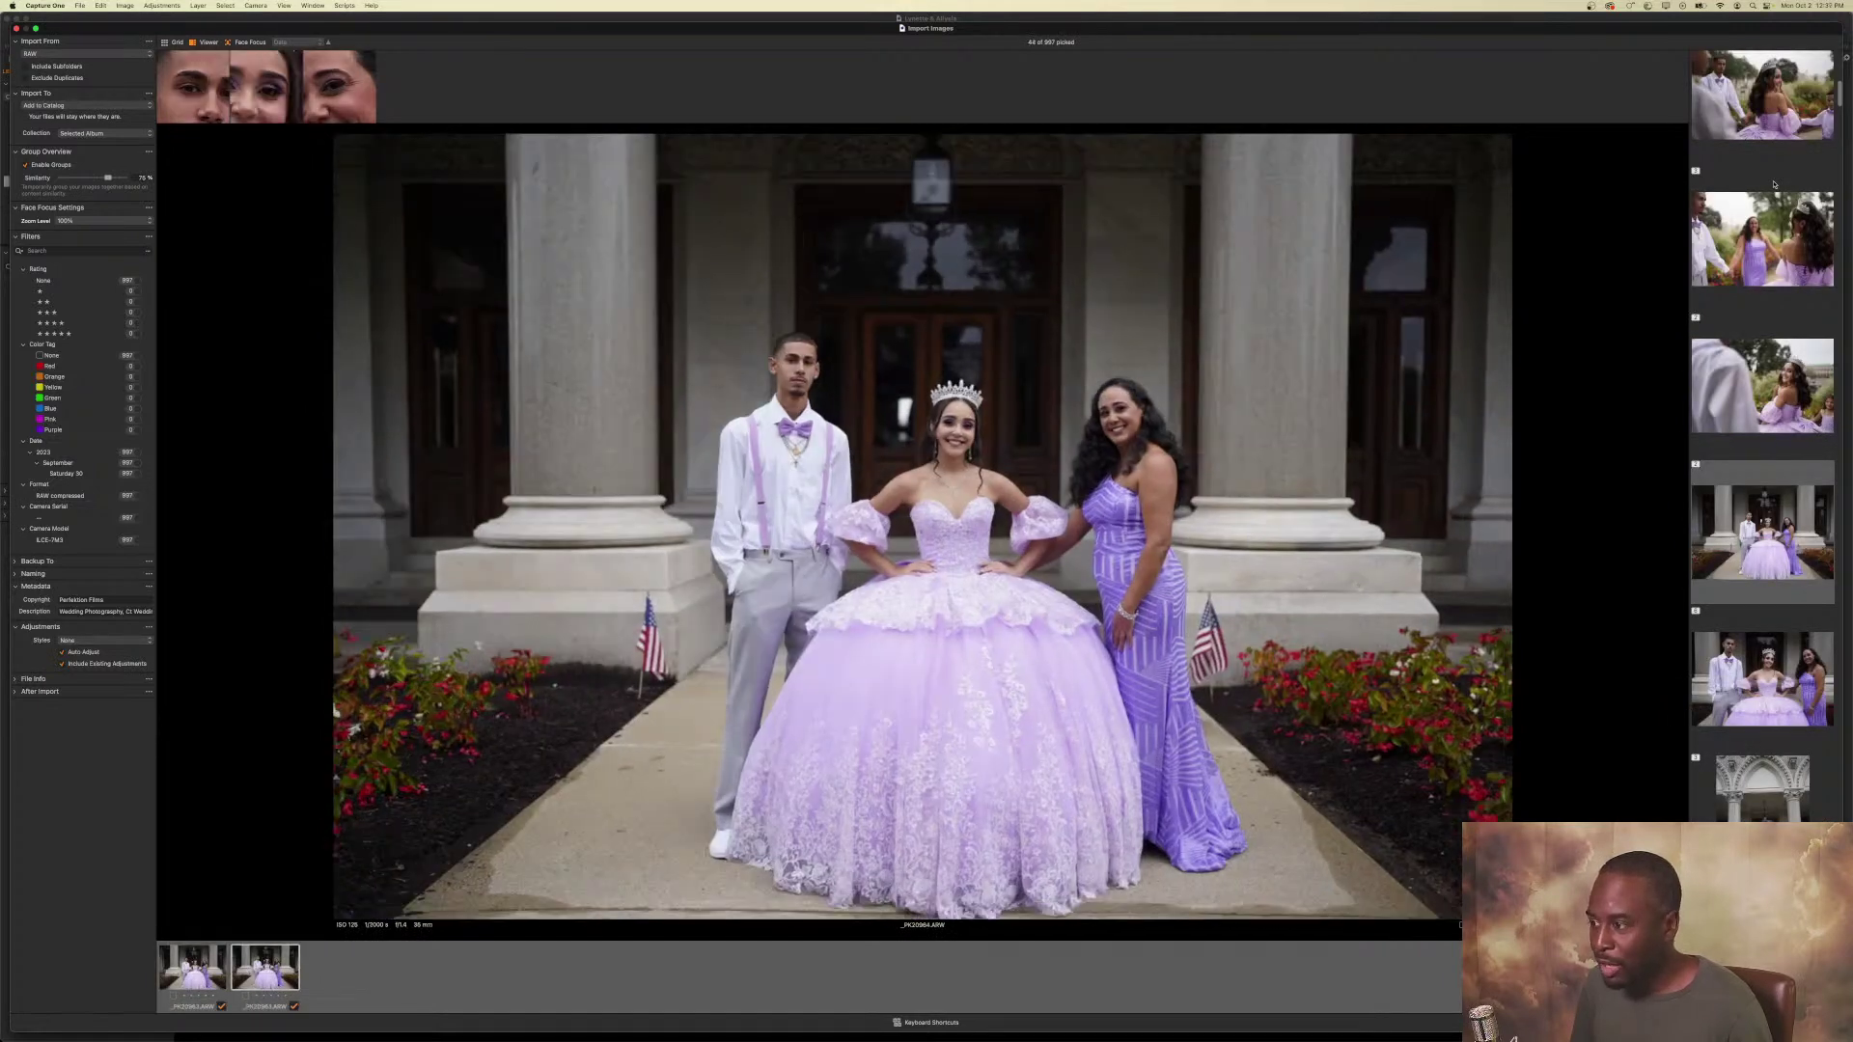
Pick all six photos in the closer family group in front of the building.
key(Right)
key(p)
key(Right)
key(p)
key(Right)
key(p)
key(Right)
key(p)
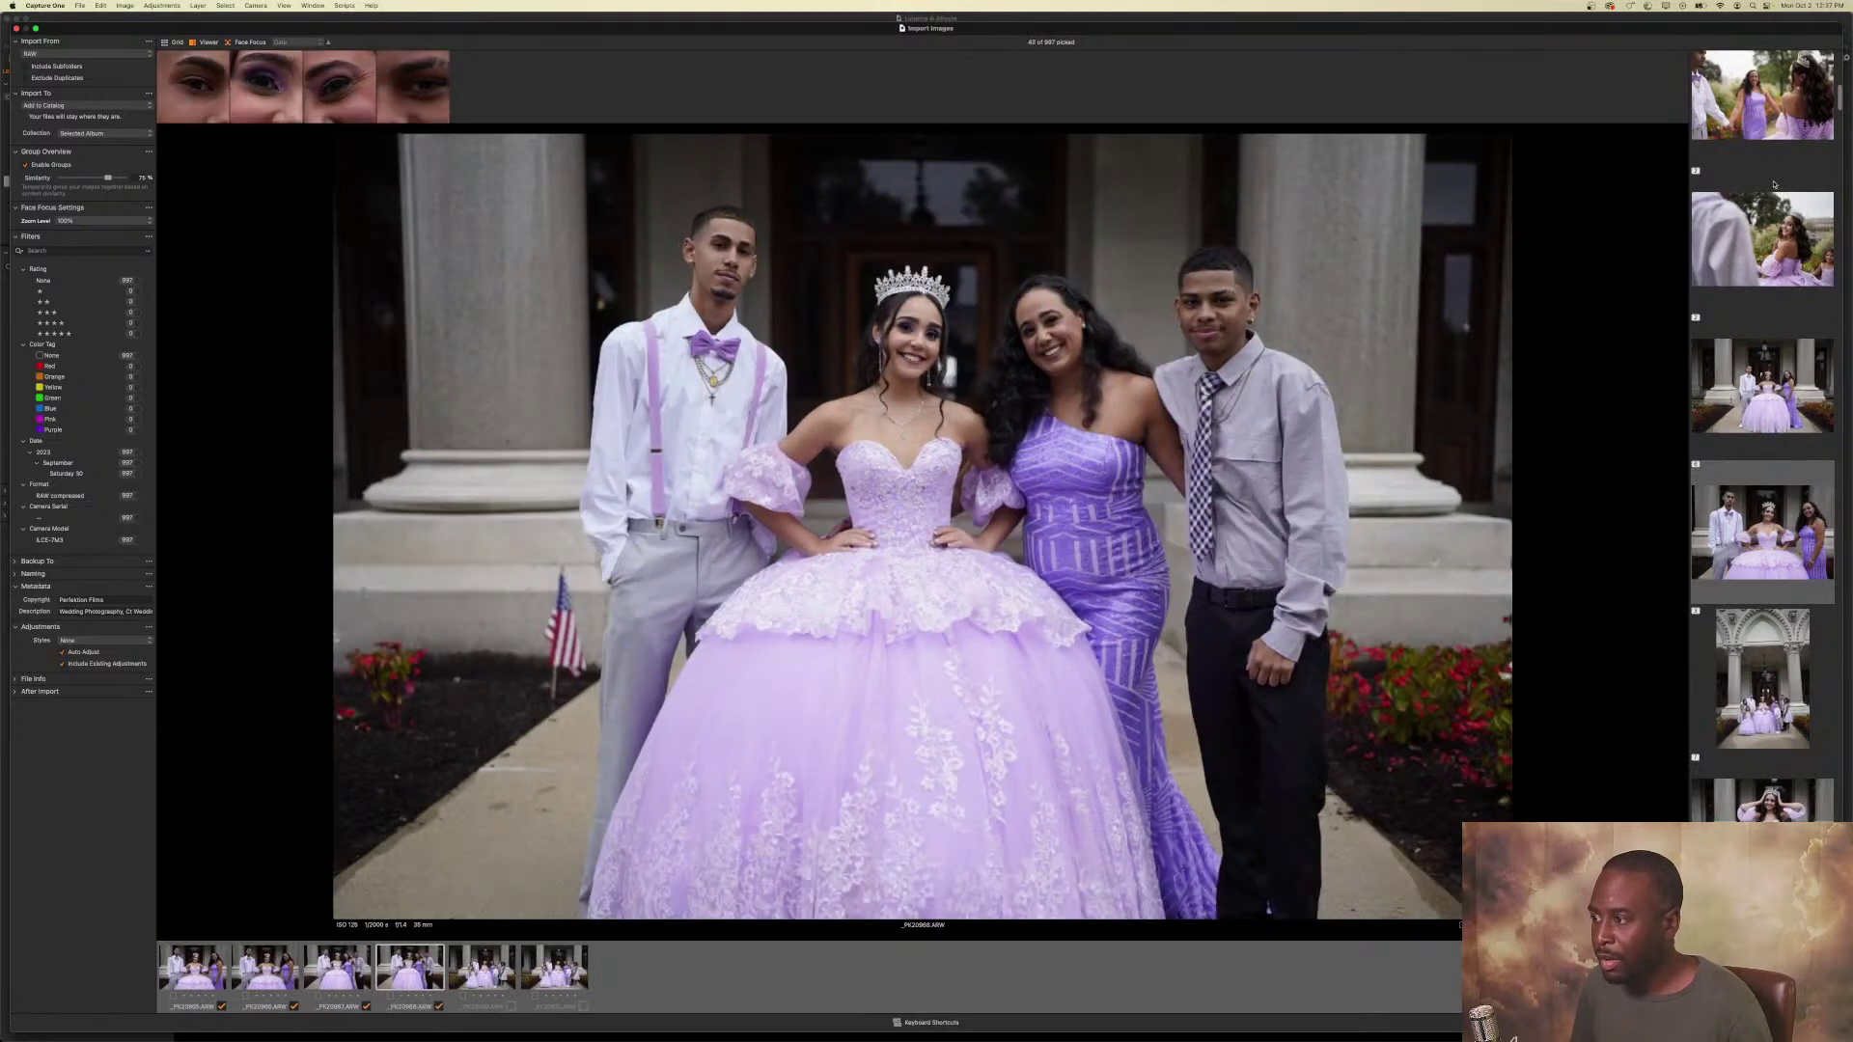
key(Right)
key(p)
key(Right)
key(p)
Pick all three vertical photos of the whole family standing under the stone arches.
key(Right)
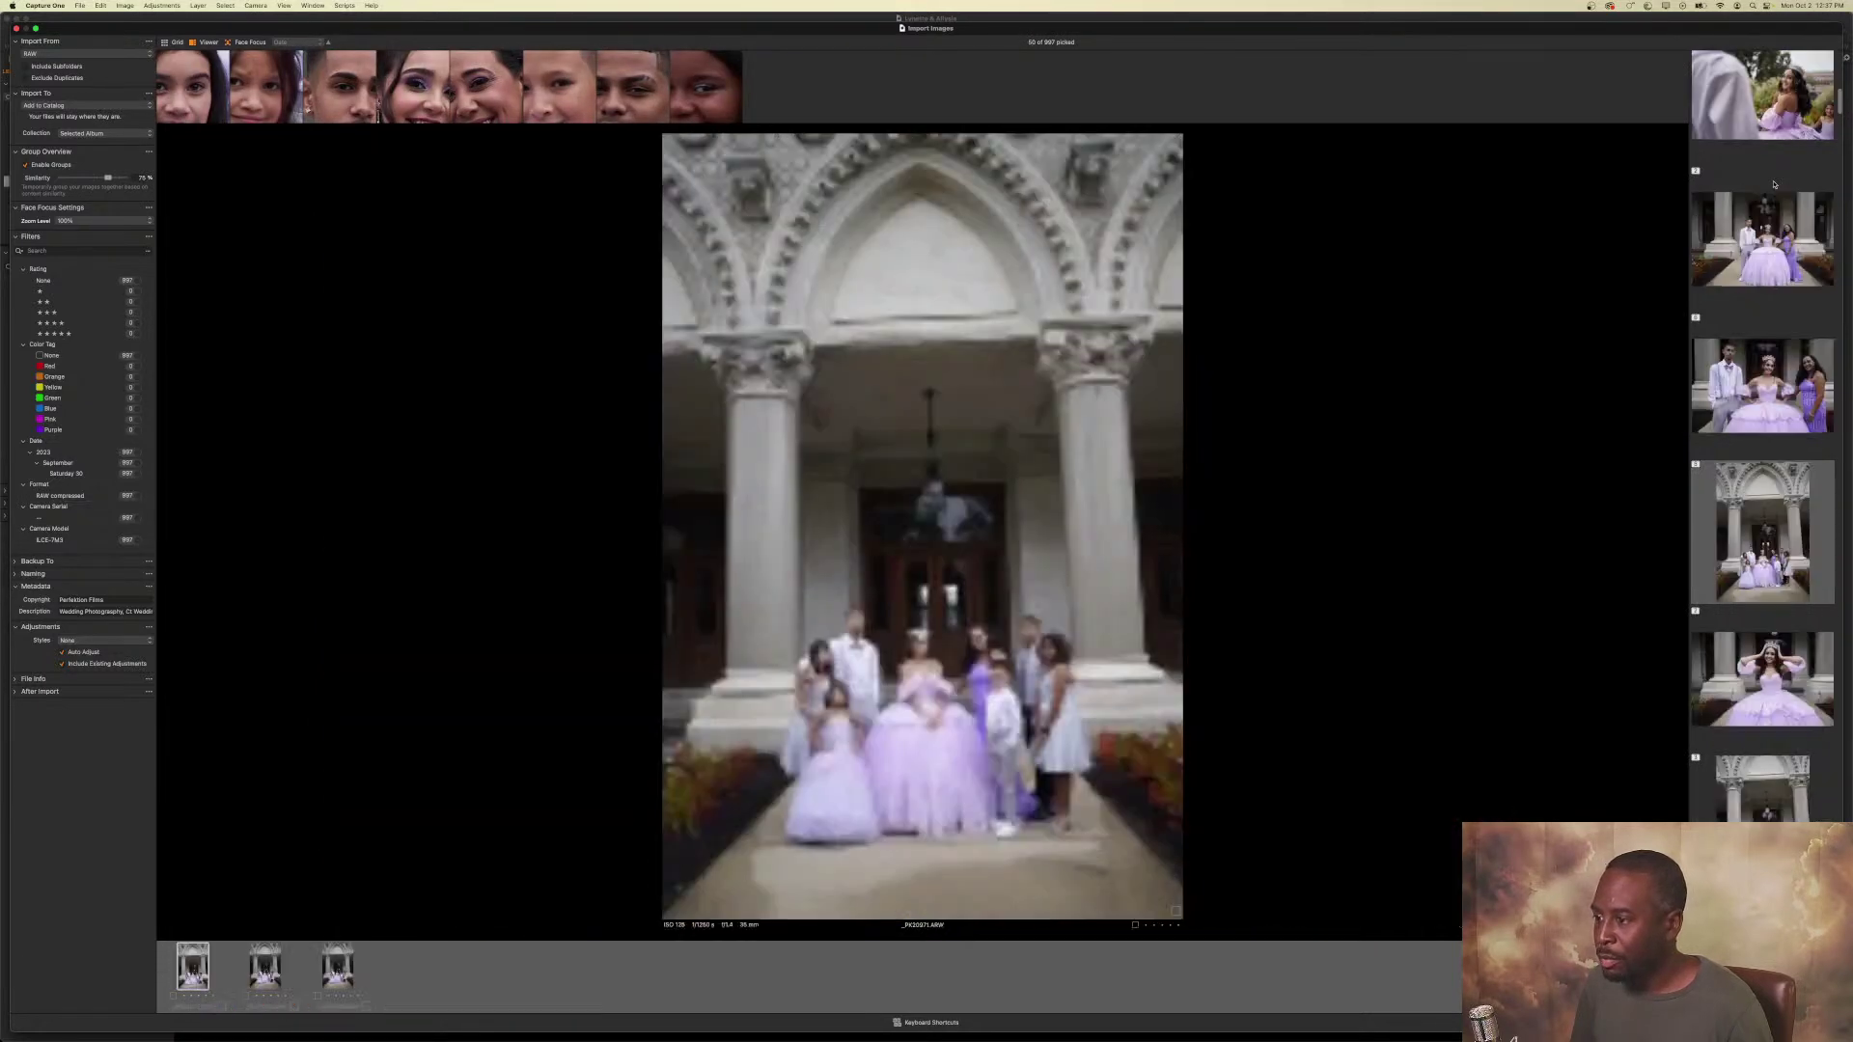
key(p)
key(Right)
key(p)
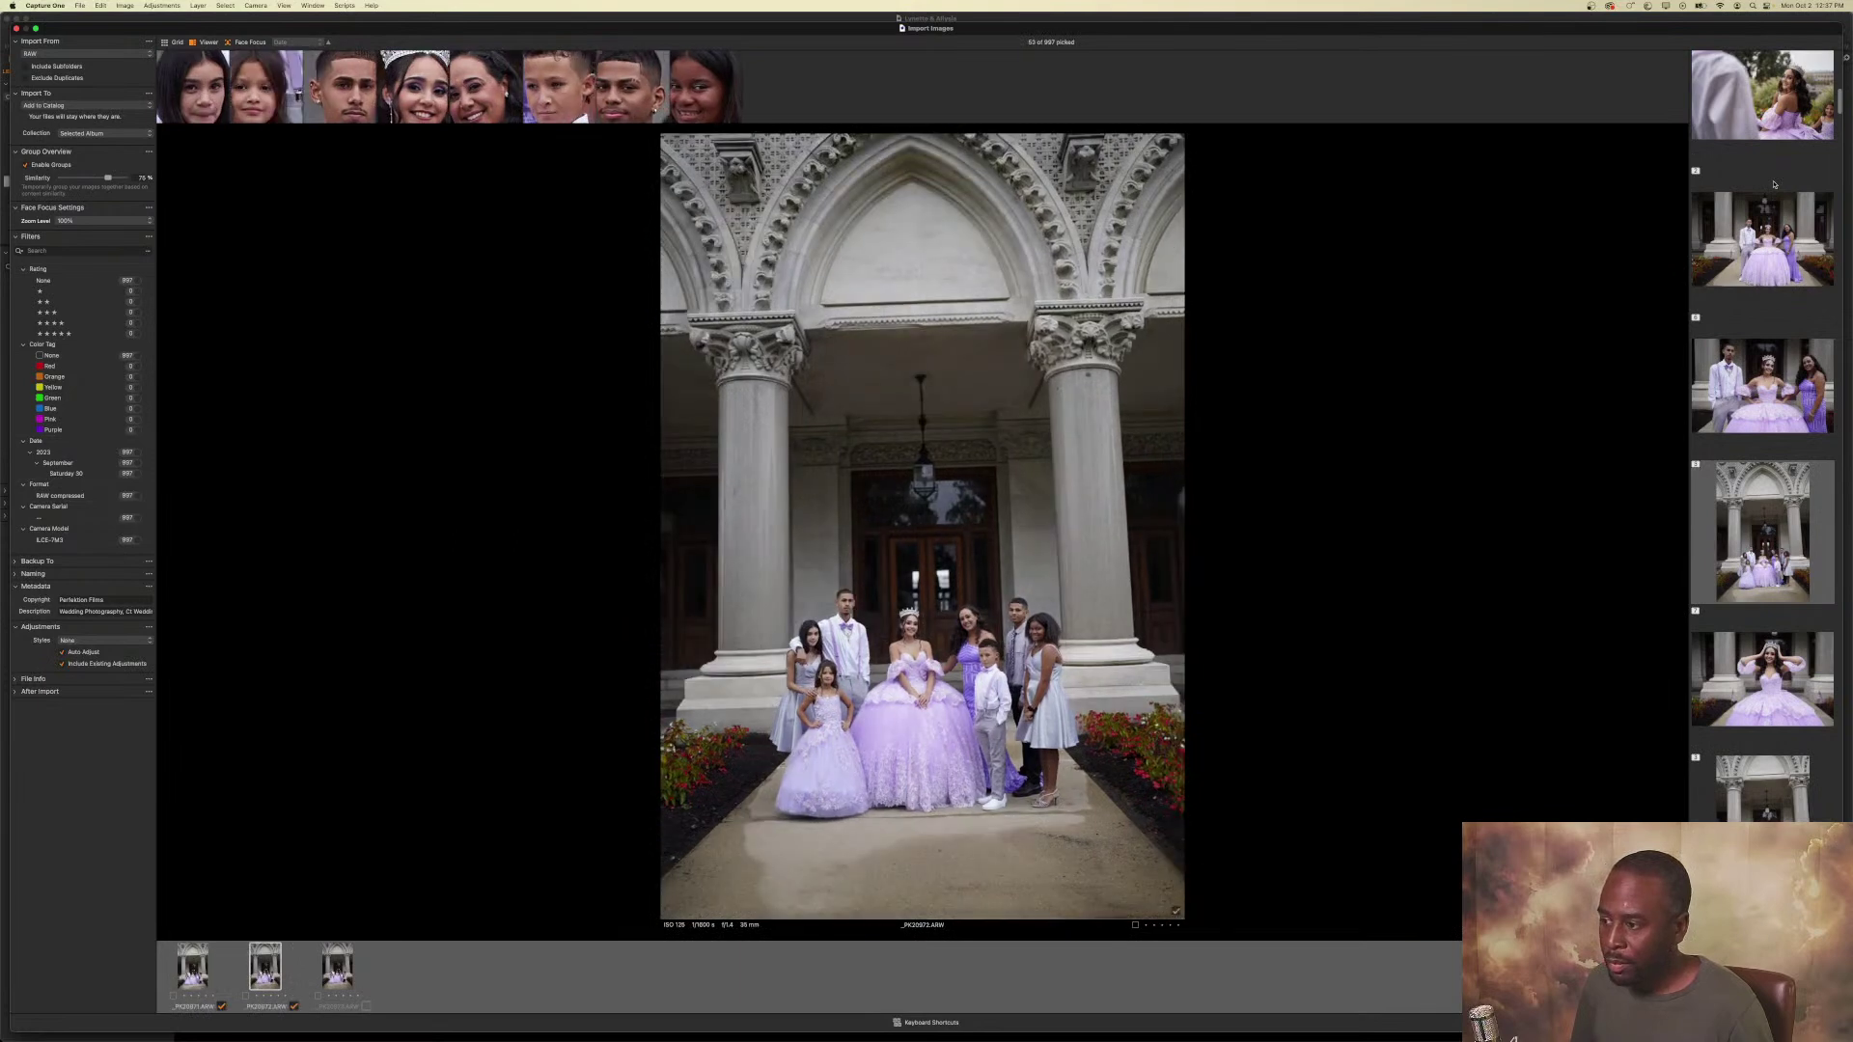
key(Right)
key(p)
Pick all seven photos of the girl posing with her hands at her crown.
key(Right)
key(p)
key(Right)
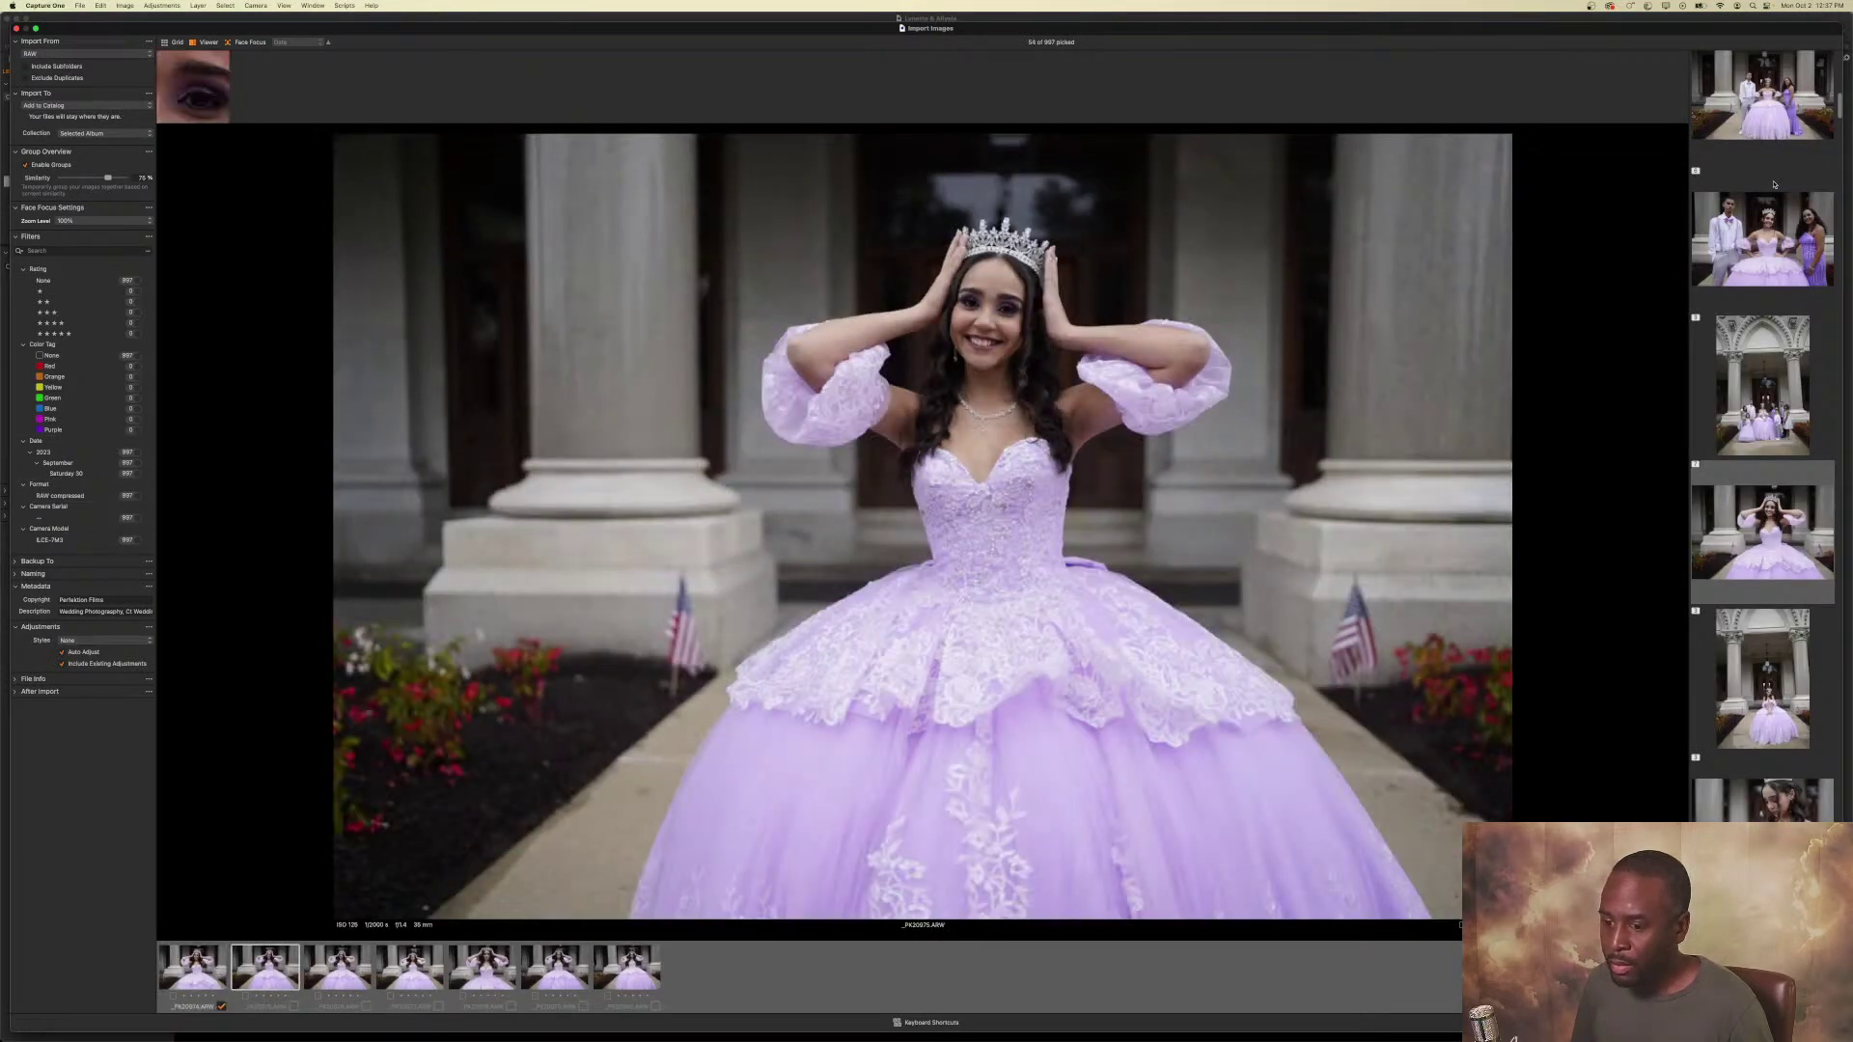
key(p)
key(Right)
key(p)
key(Right)
key(p)
key(Right)
key(p)
key(Right)
key(p)
key(Right)
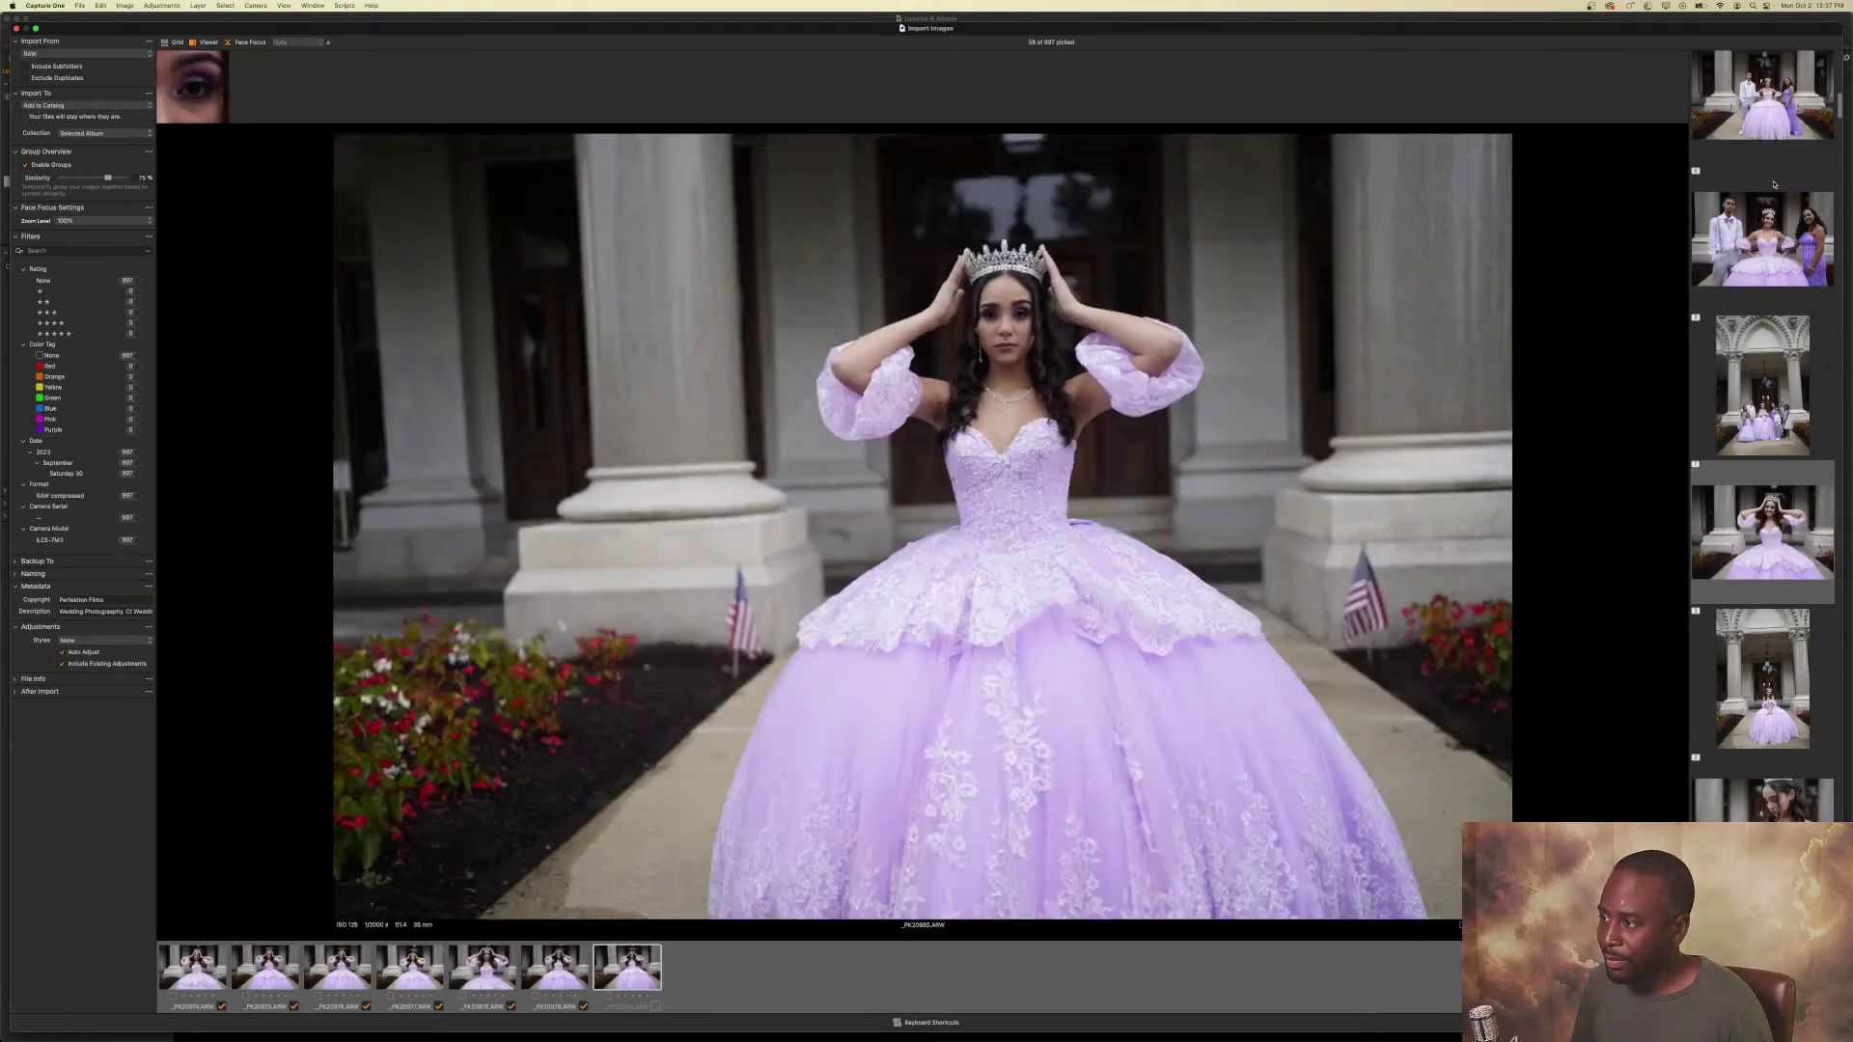
key(p)
Pick all three vertical full-length photos of the girl alone between the columns.
key(Right)
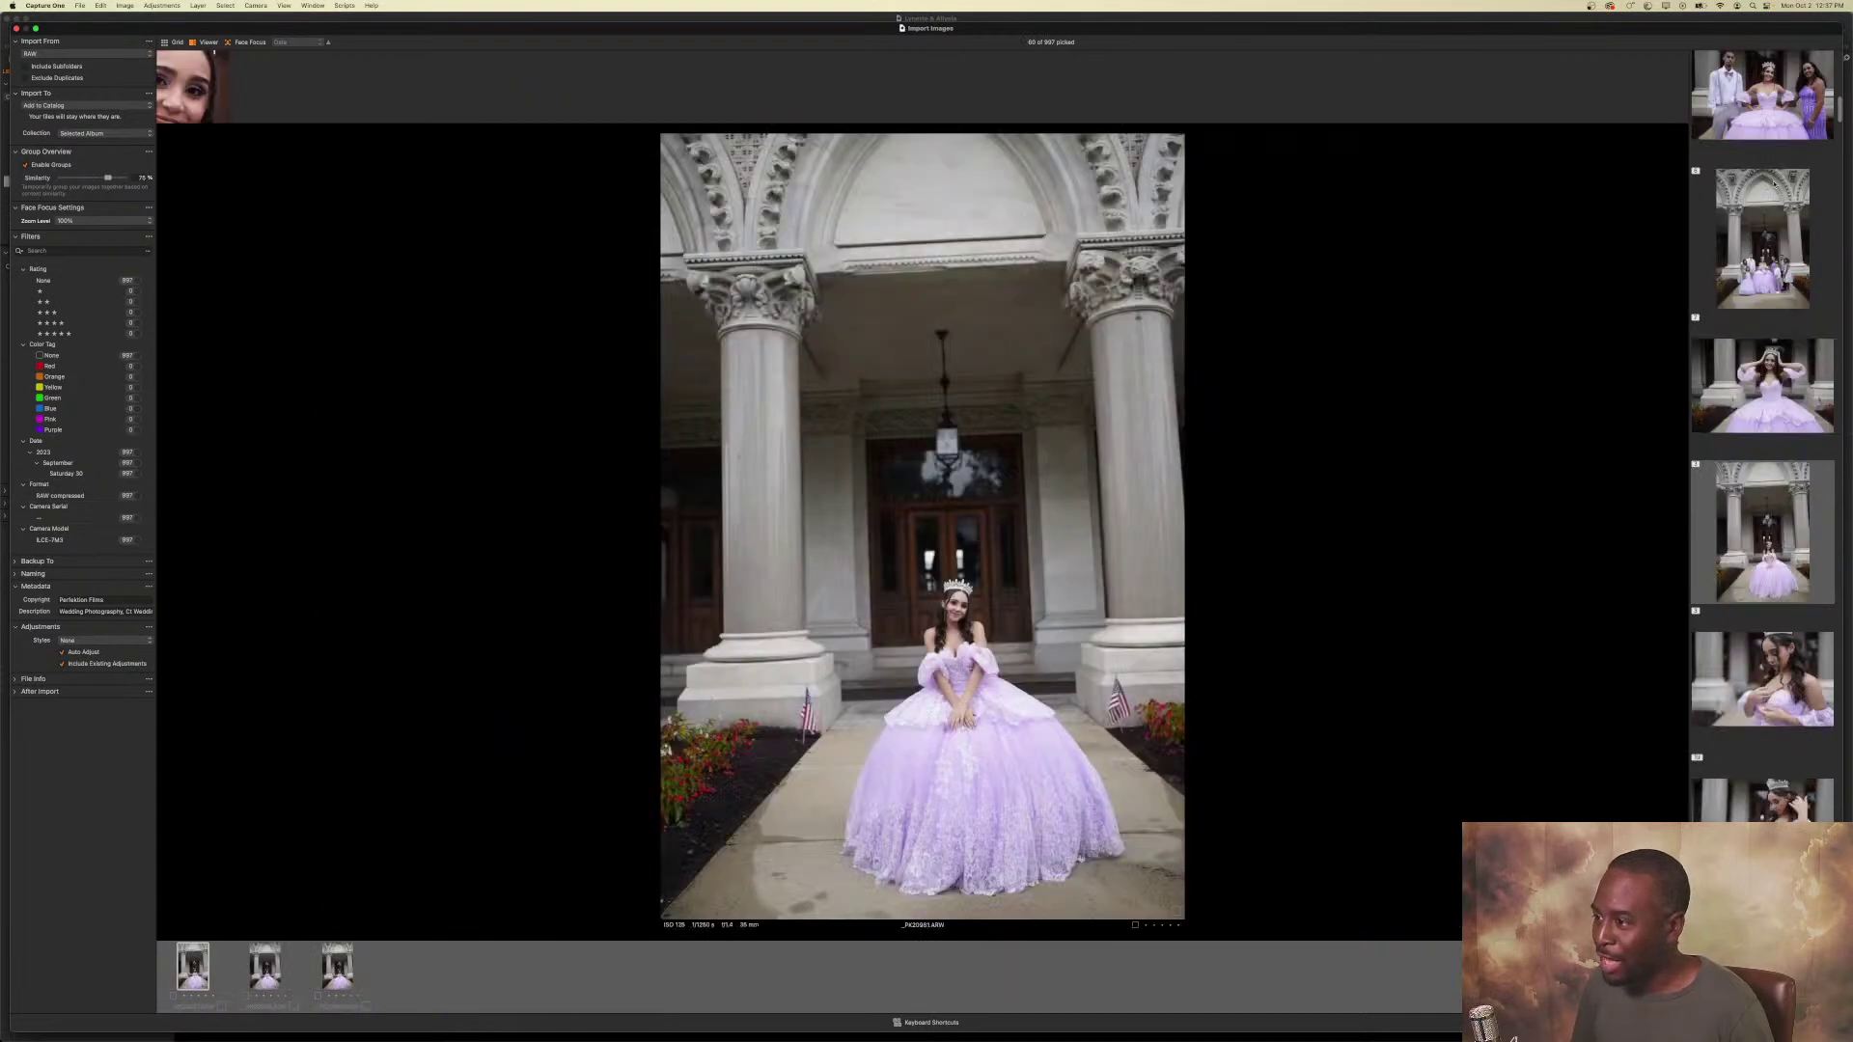
key(p)
key(Right)
key(p)
key(Right)
key(p)
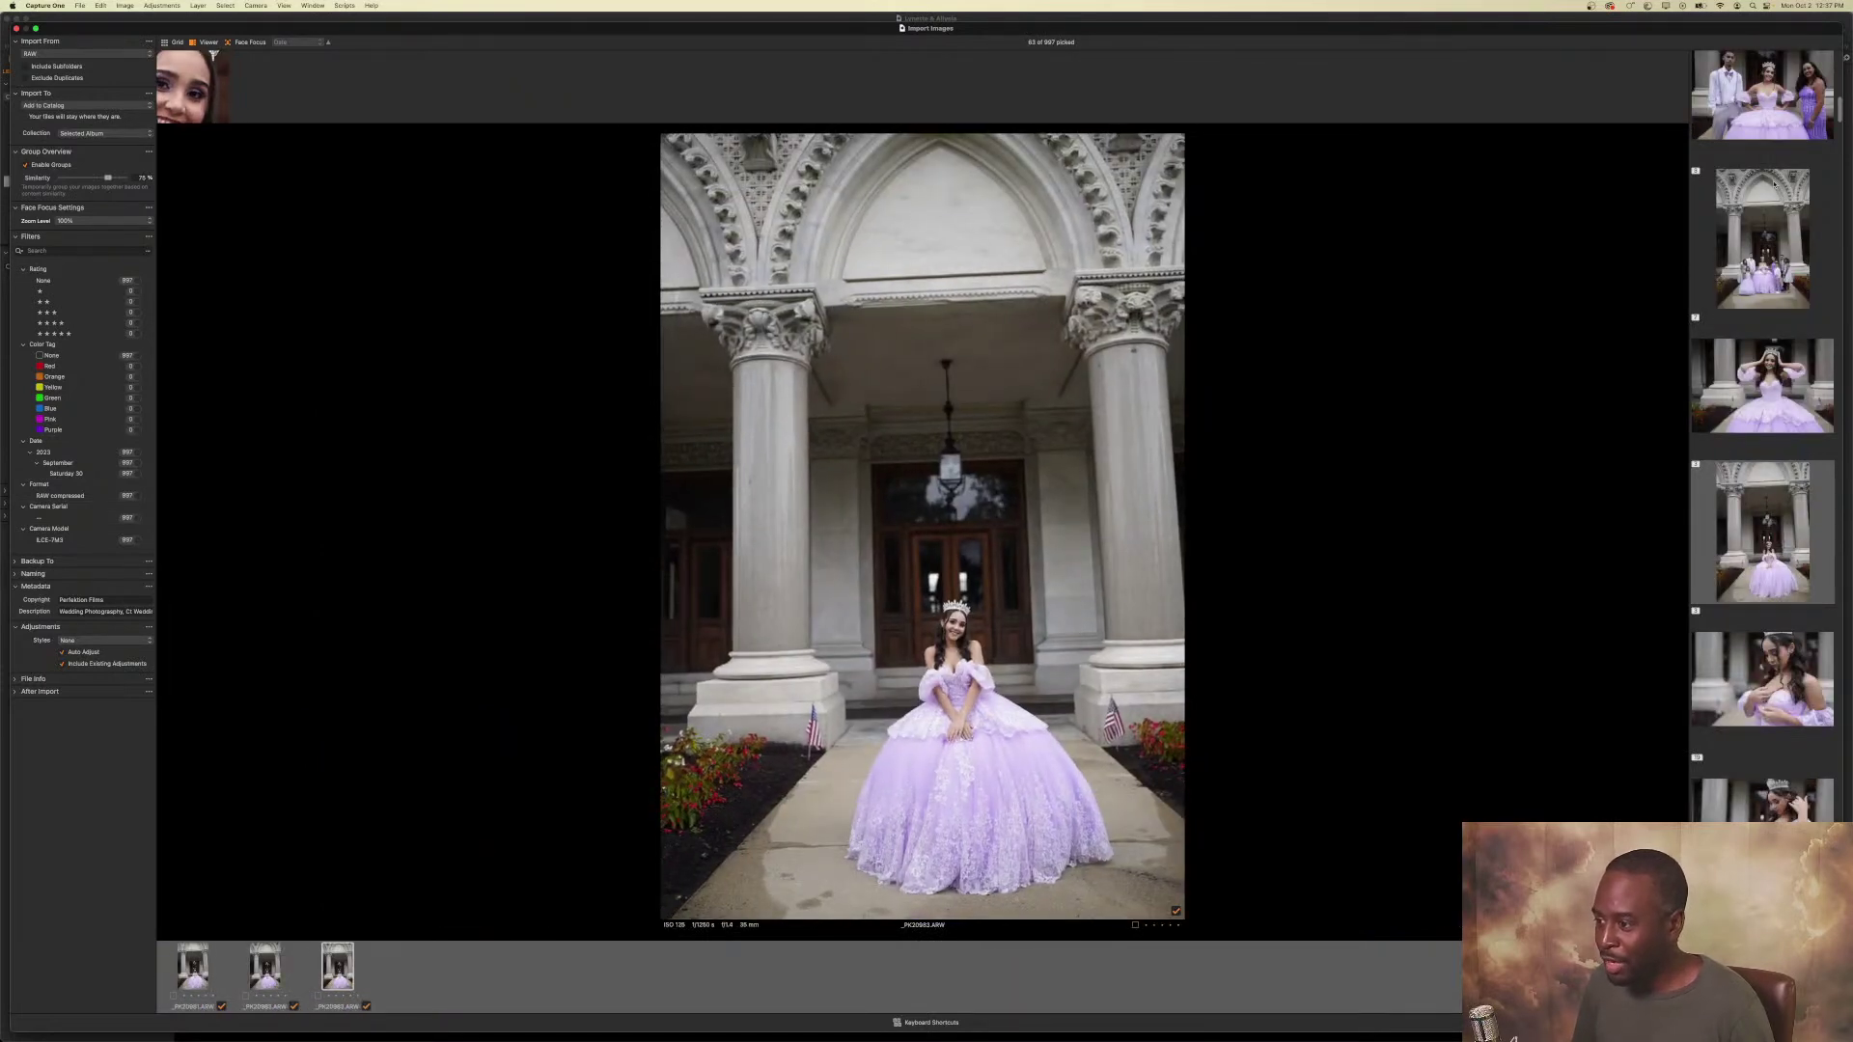
Pick the three close photos of the girl looking down with her hands at her chest.
key(Right)
key(p)
key(Right)
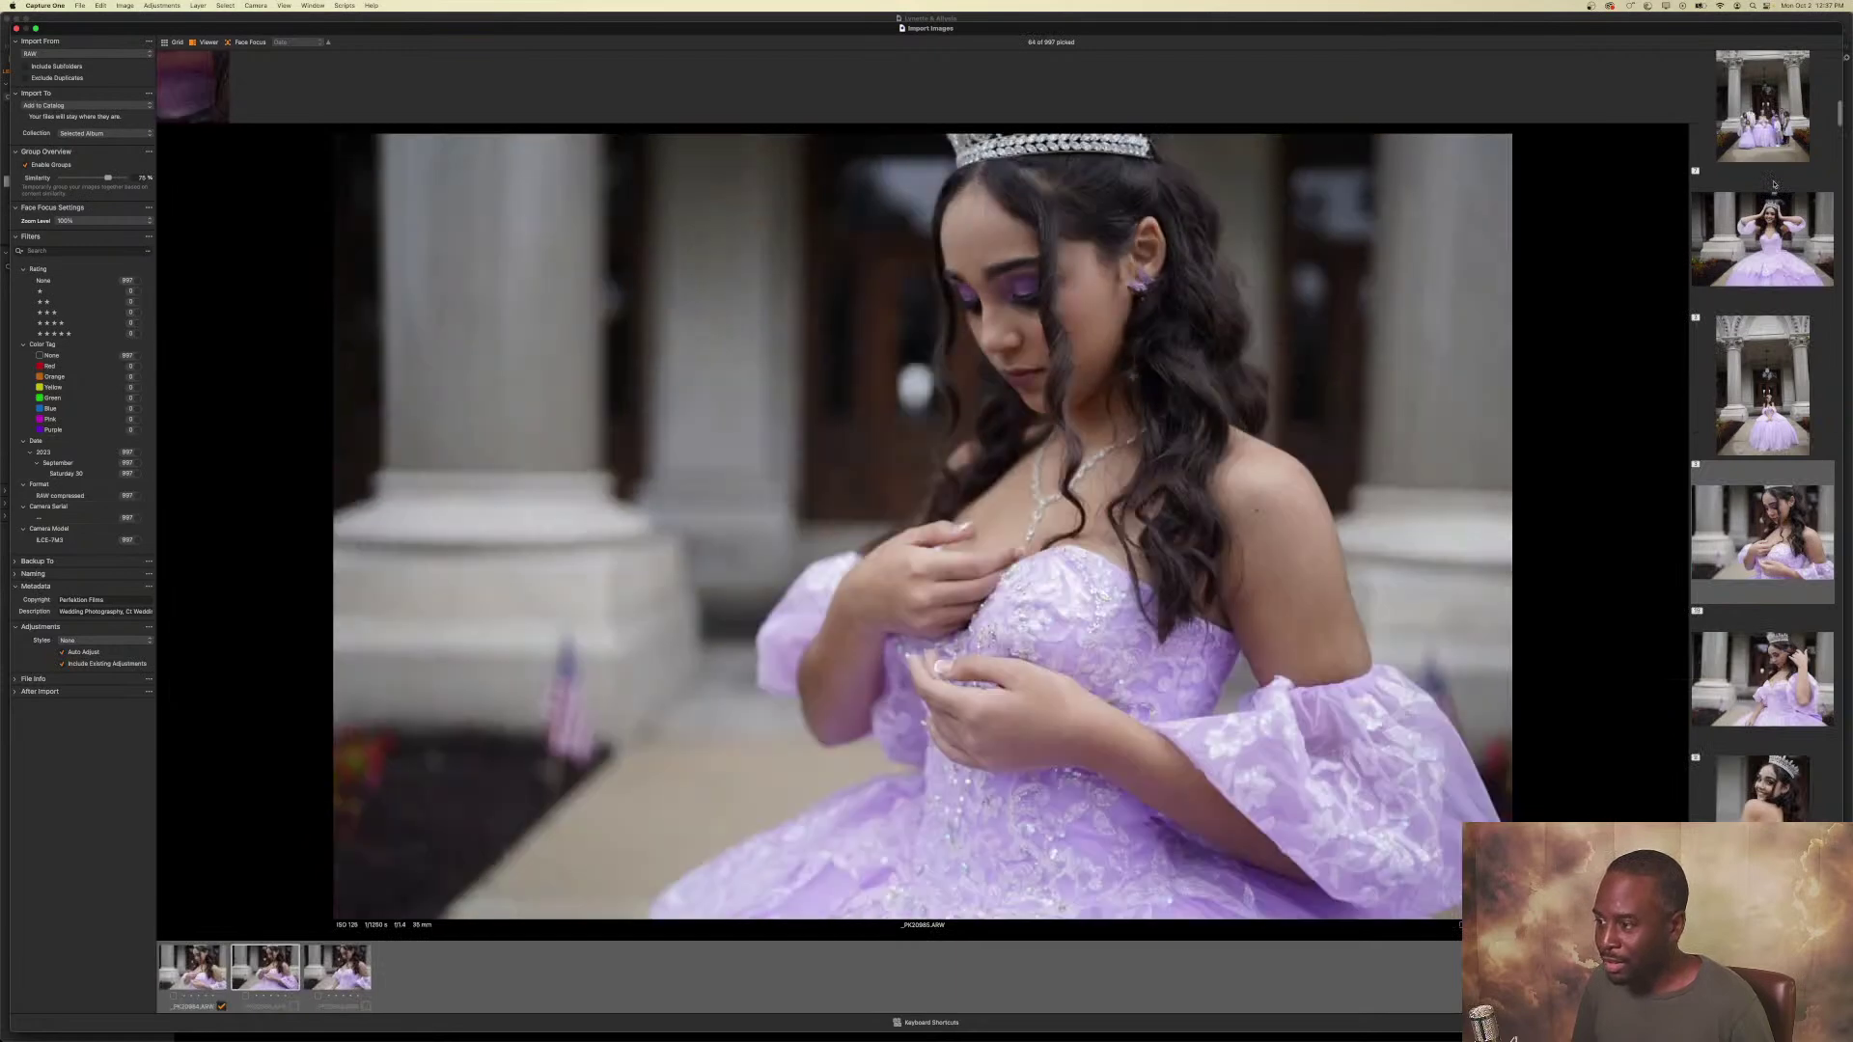
key(p)
key(Right)
Pick the seven horizontal photos that open the large group of the girl posing with a raised hand.
key(Right)
key(p)
key(Right)
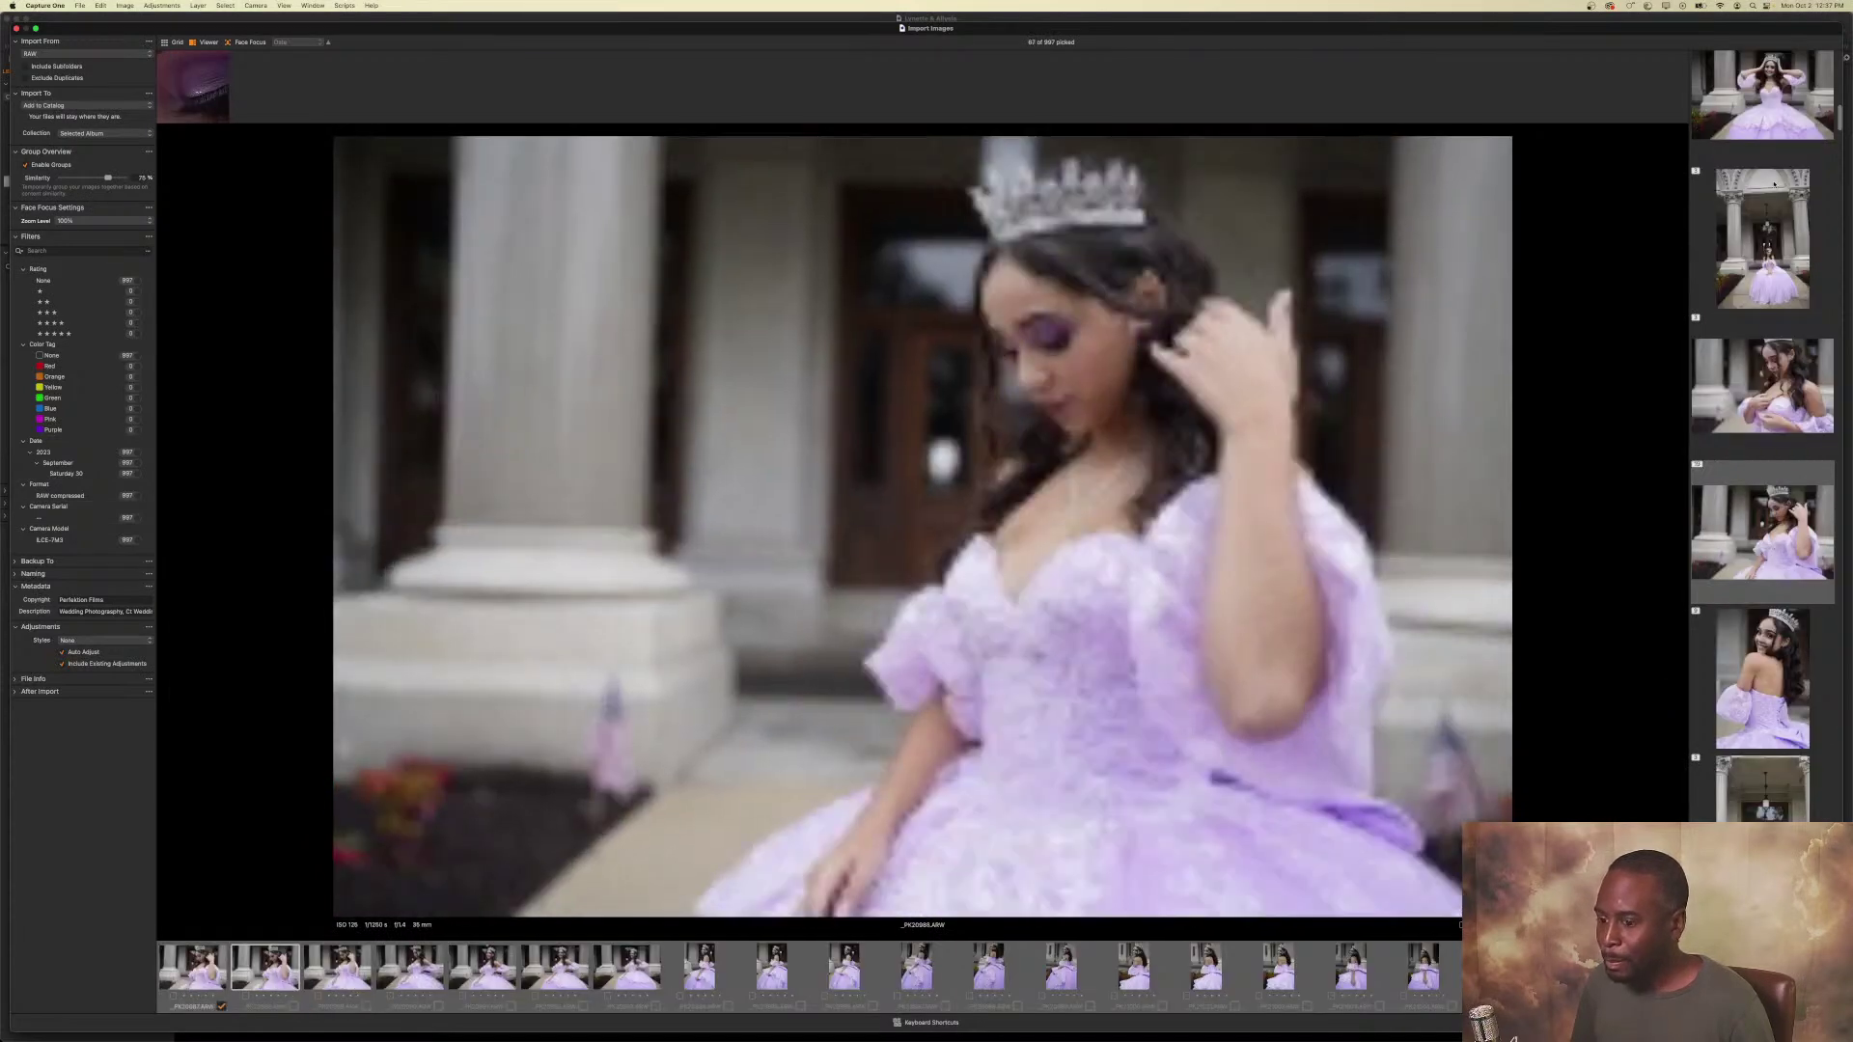
key(p)
key(Right)
key(p)
key(Right)
key(p)
key(Right)
key(p)
key(Right)
key(p)
key(Right)
key(p)
Pick the remaining vertical photos of the large group, from the eighth photo to the last.
key(Right)
key(p)
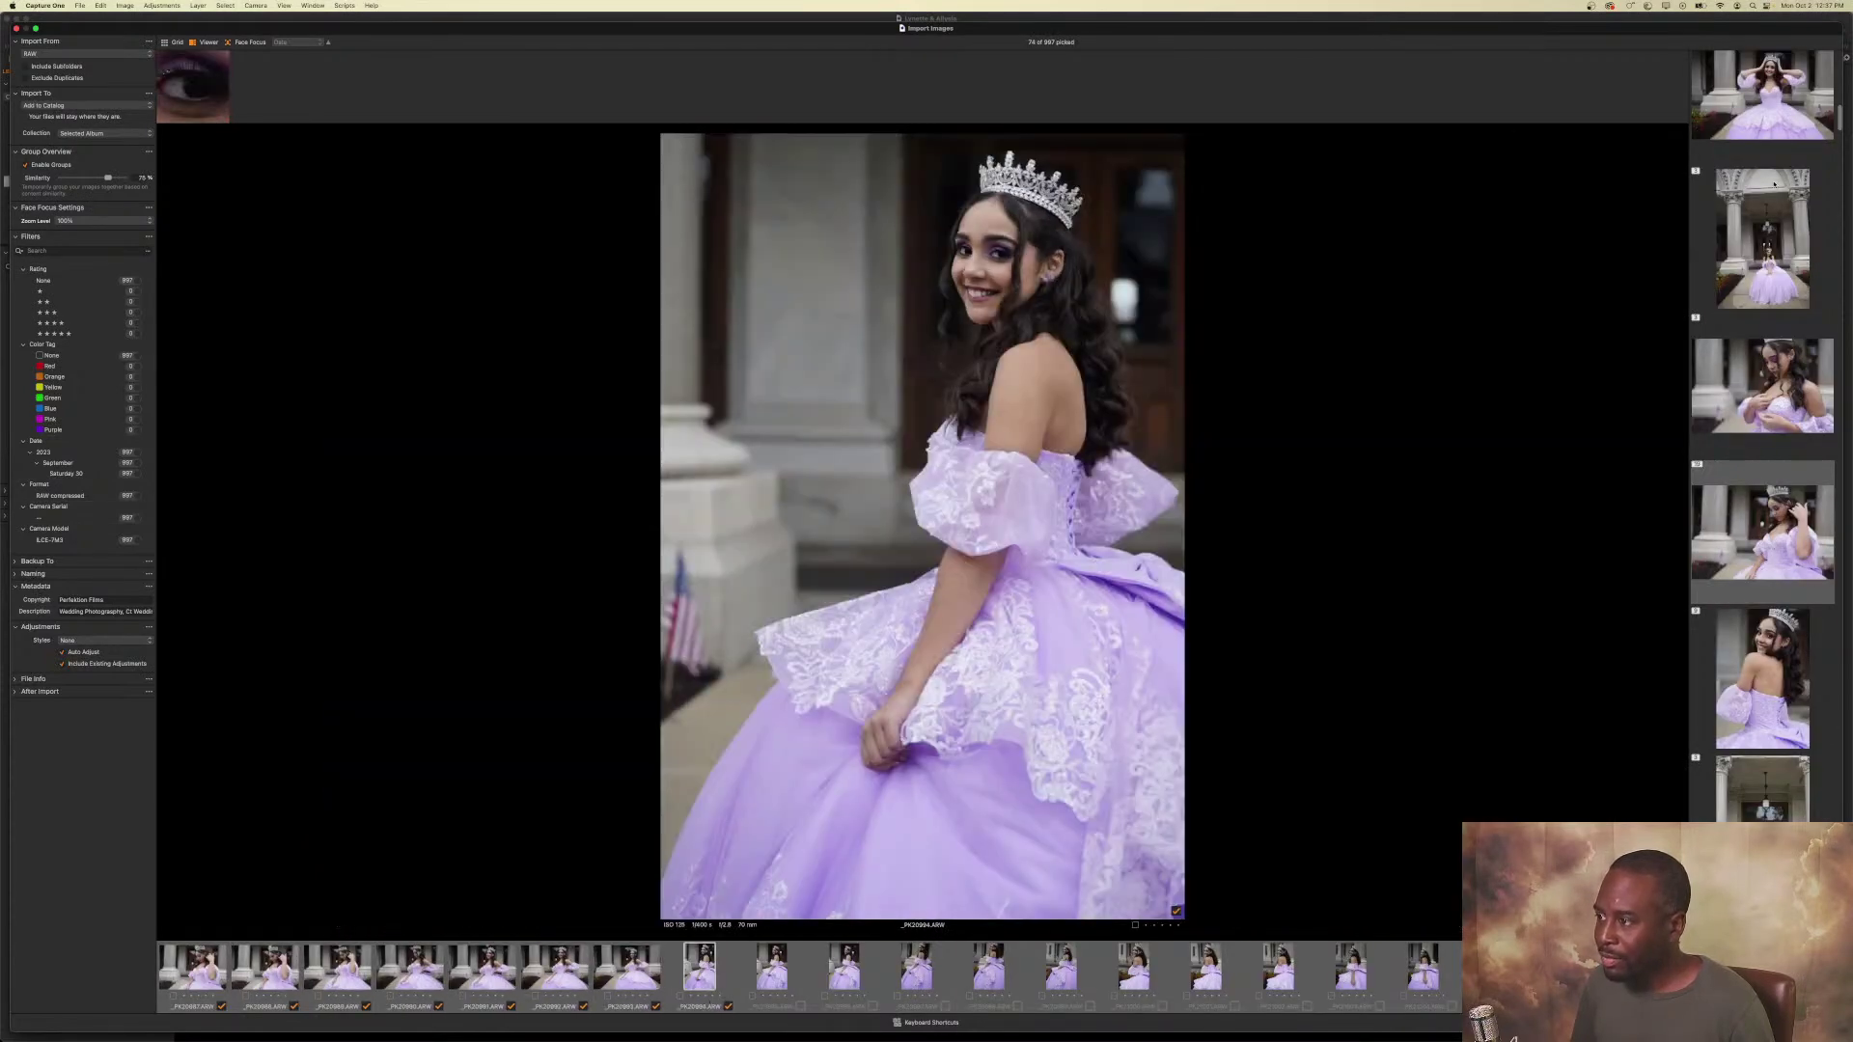
key(Right)
key(p)
key(Right)
key(p)
key(Right)
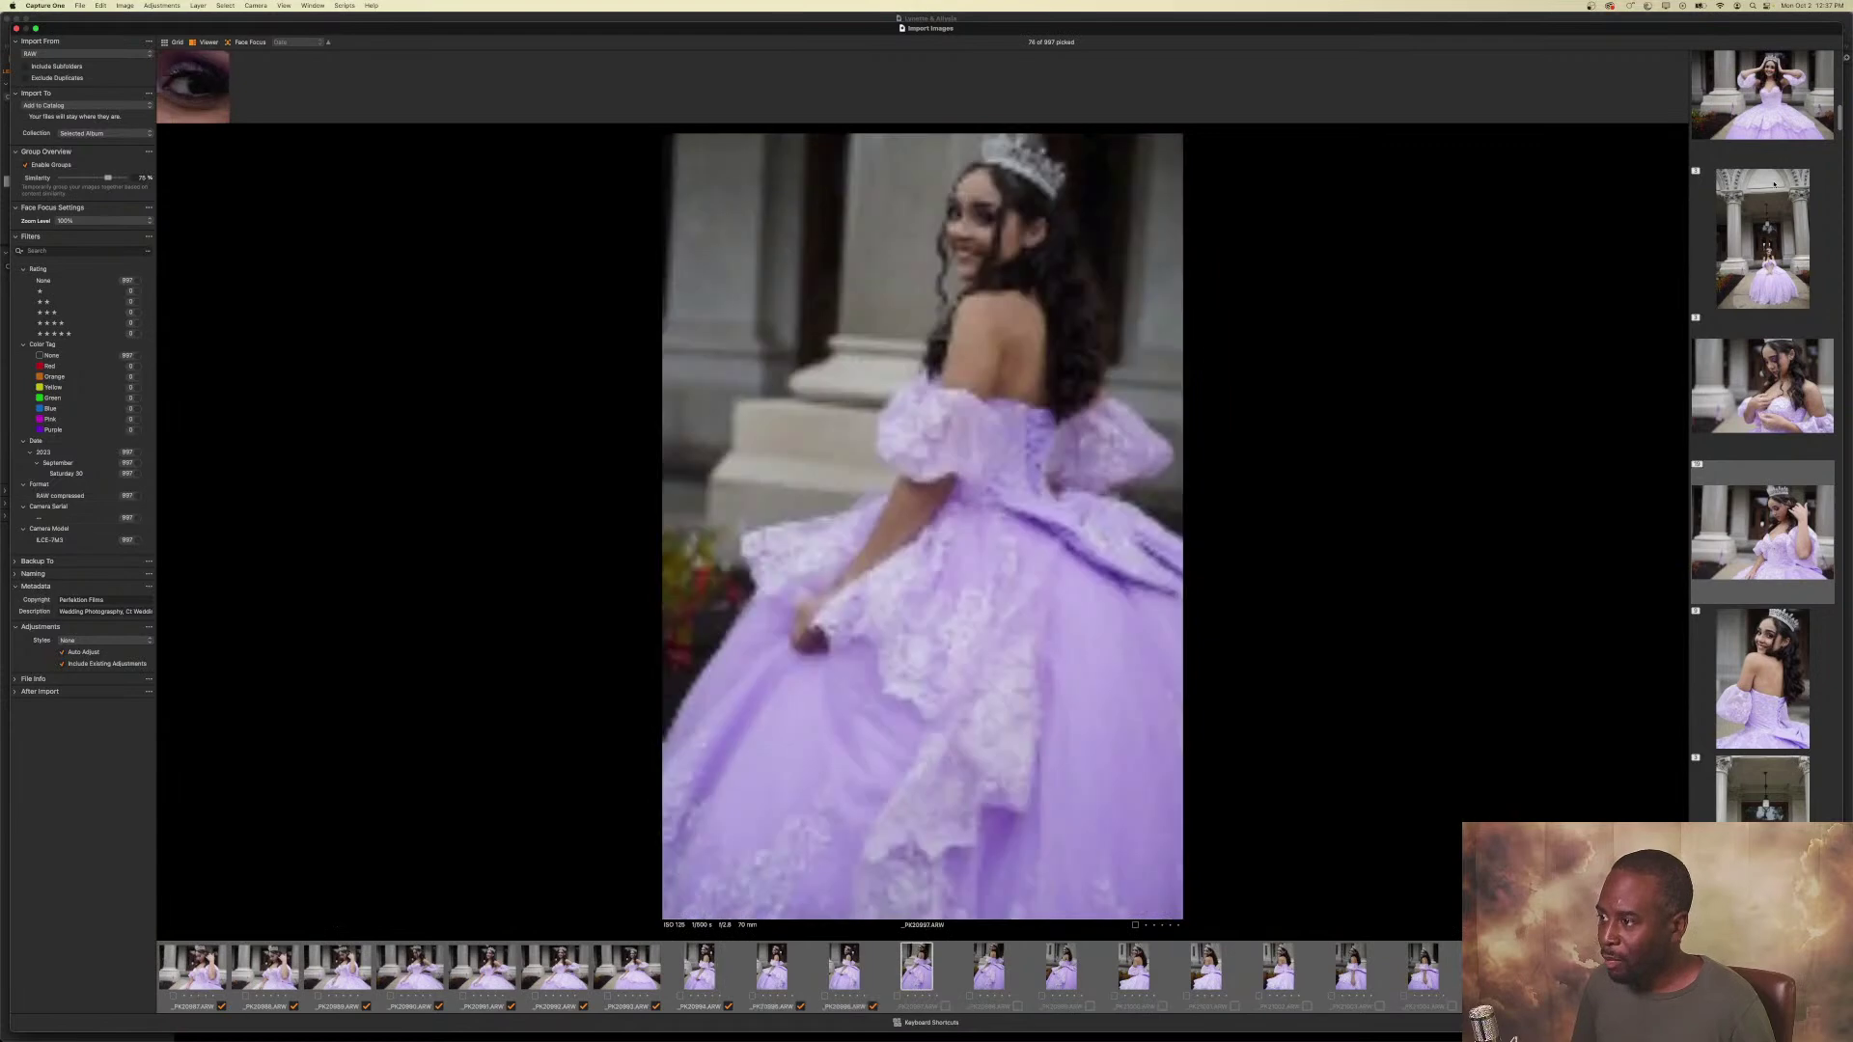
key(p)
key(Right)
key(p)
key(Right)
key(p)
key(Right)
key(p)
key(Right)
key(p)
key(Right)
key(p)
key(Right)
key(p)
key(Right)
key(p)
key(Right)
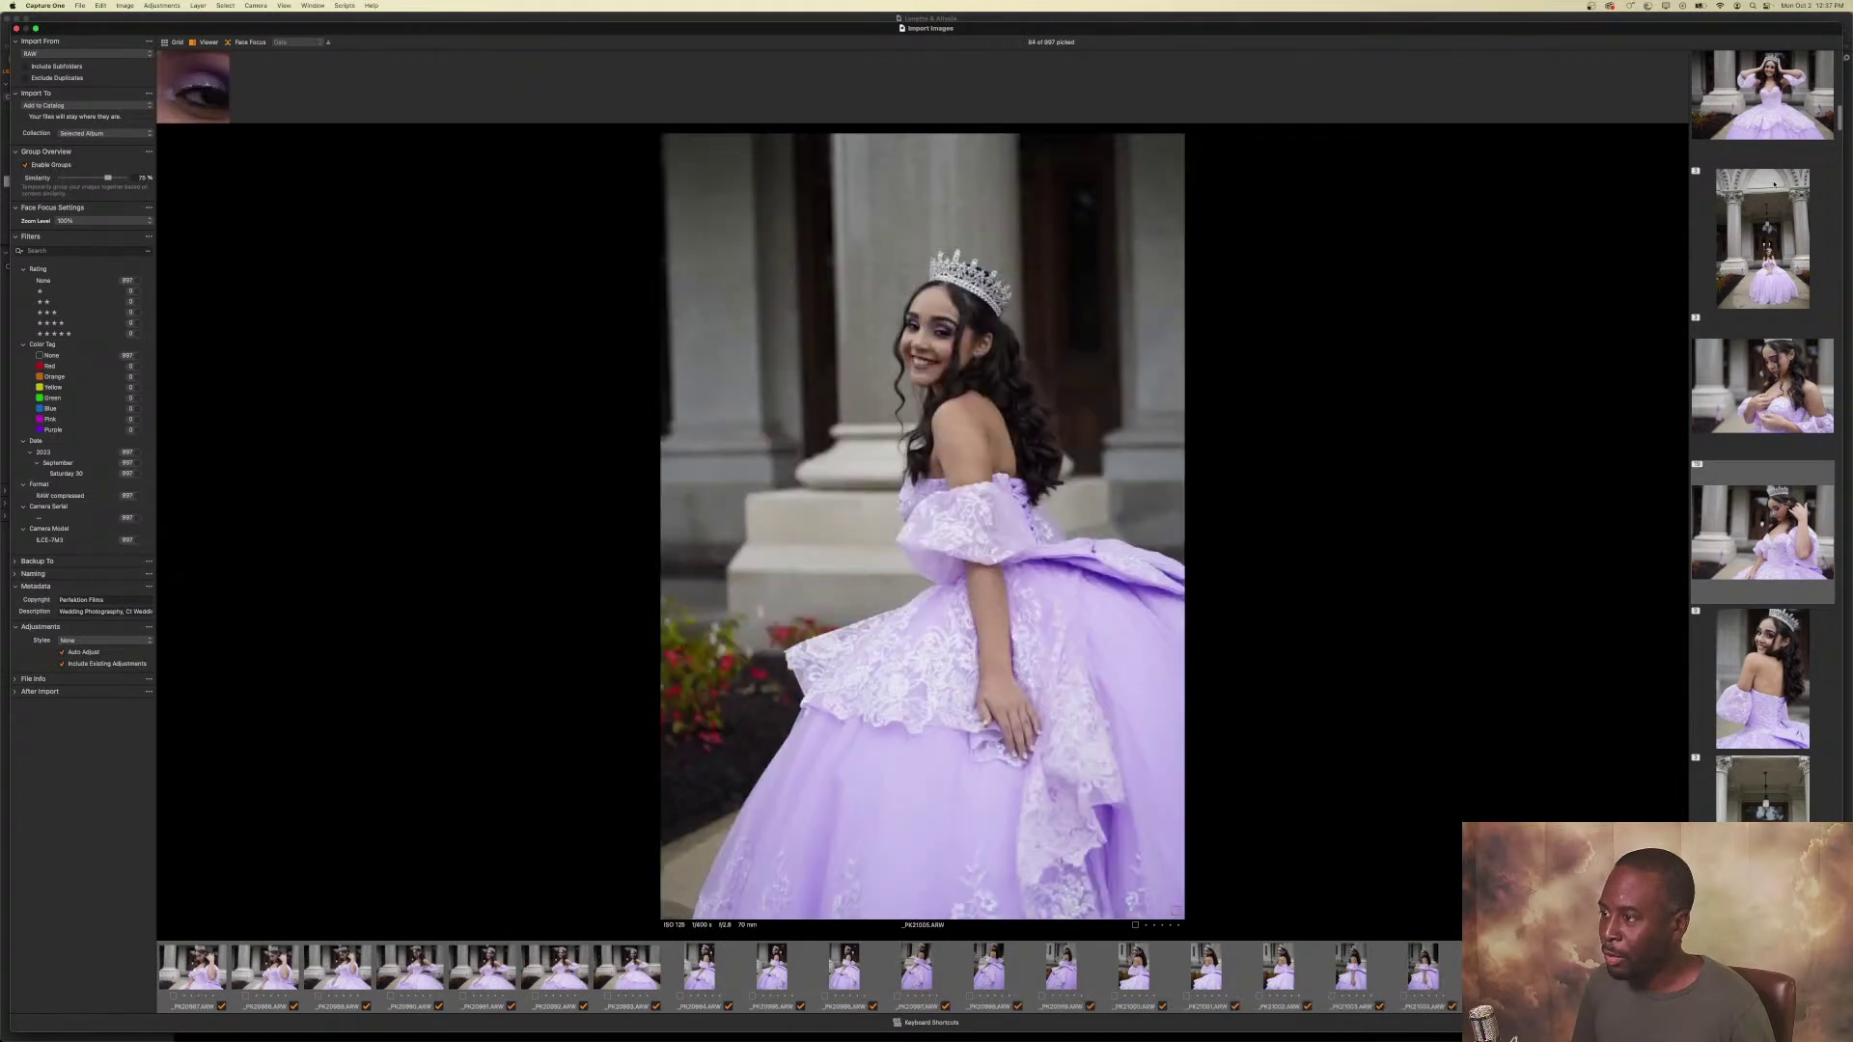
key(p)
Pick all nine vertical photos of the girl looking back over her shoulder.
key(Right)
key(p)
key(Right)
key(p)
key(Right)
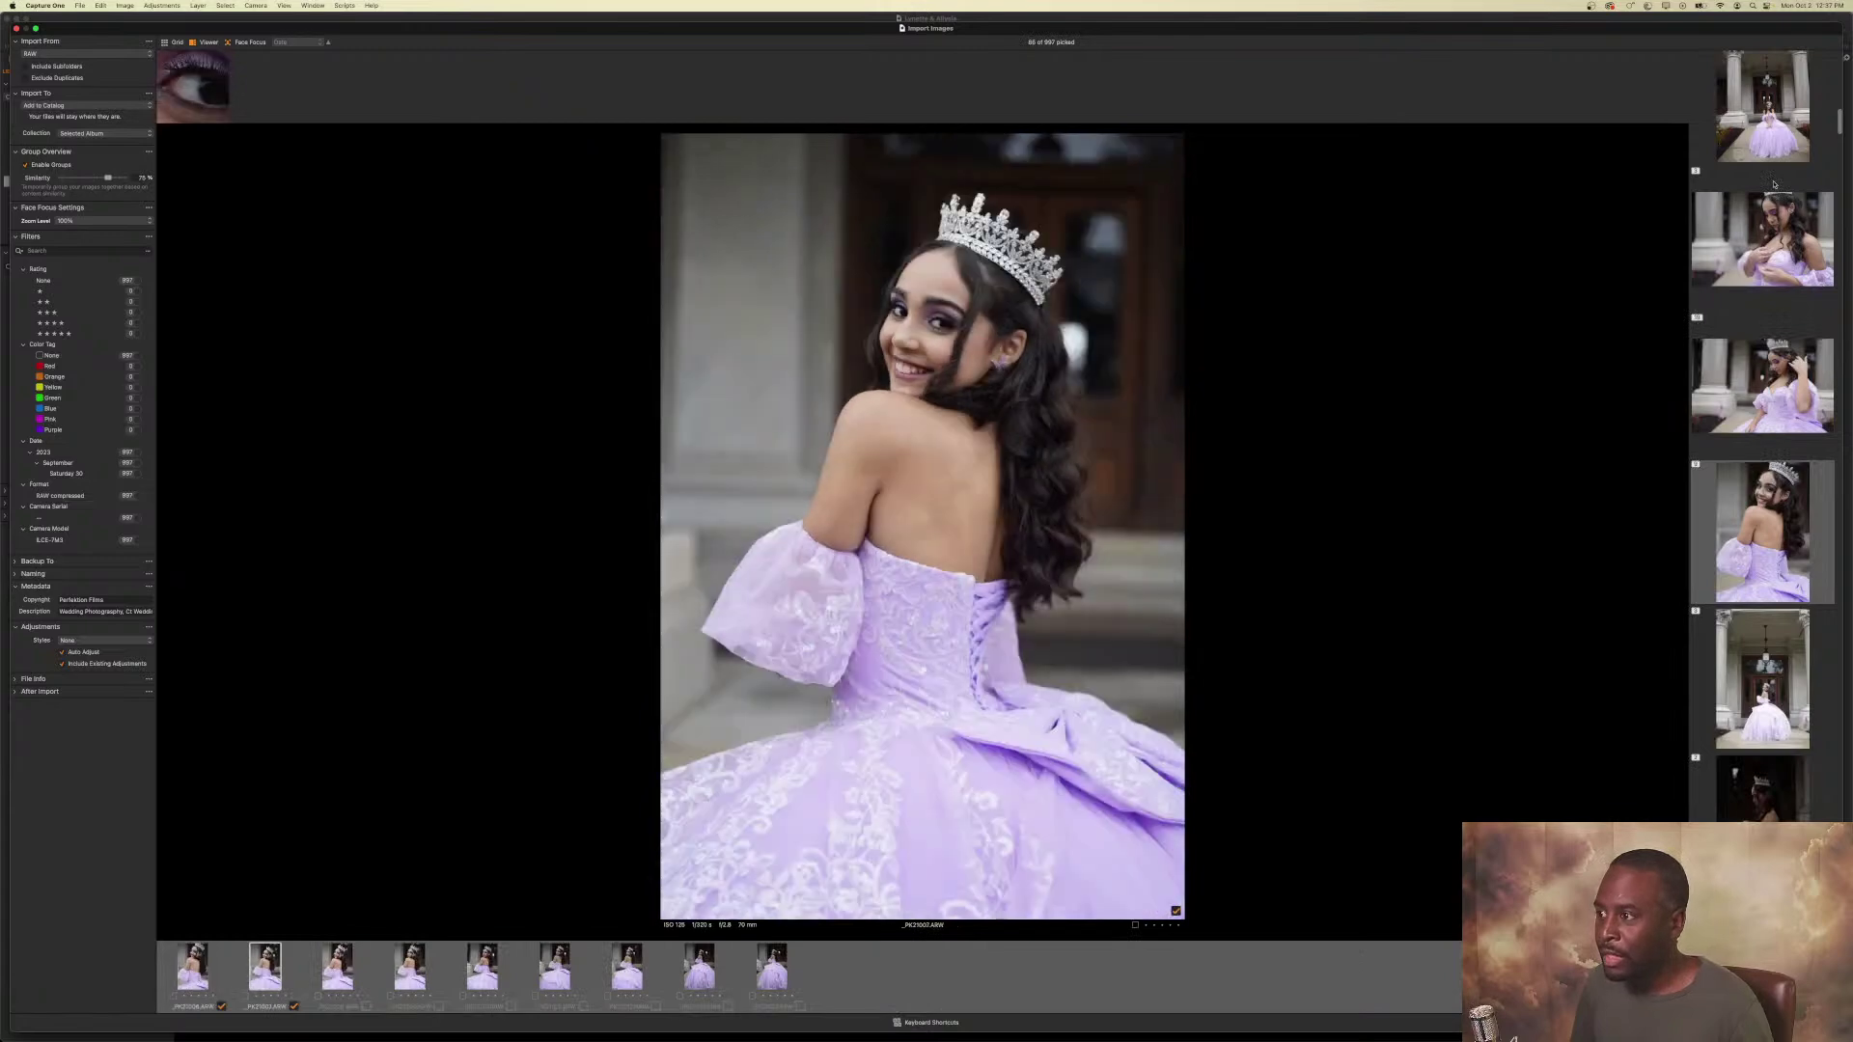
key(p)
key(Right)
key(p)
key(Right)
key(p)
key(Right)
key(p)
key(Right)
key(p)
key(Right)
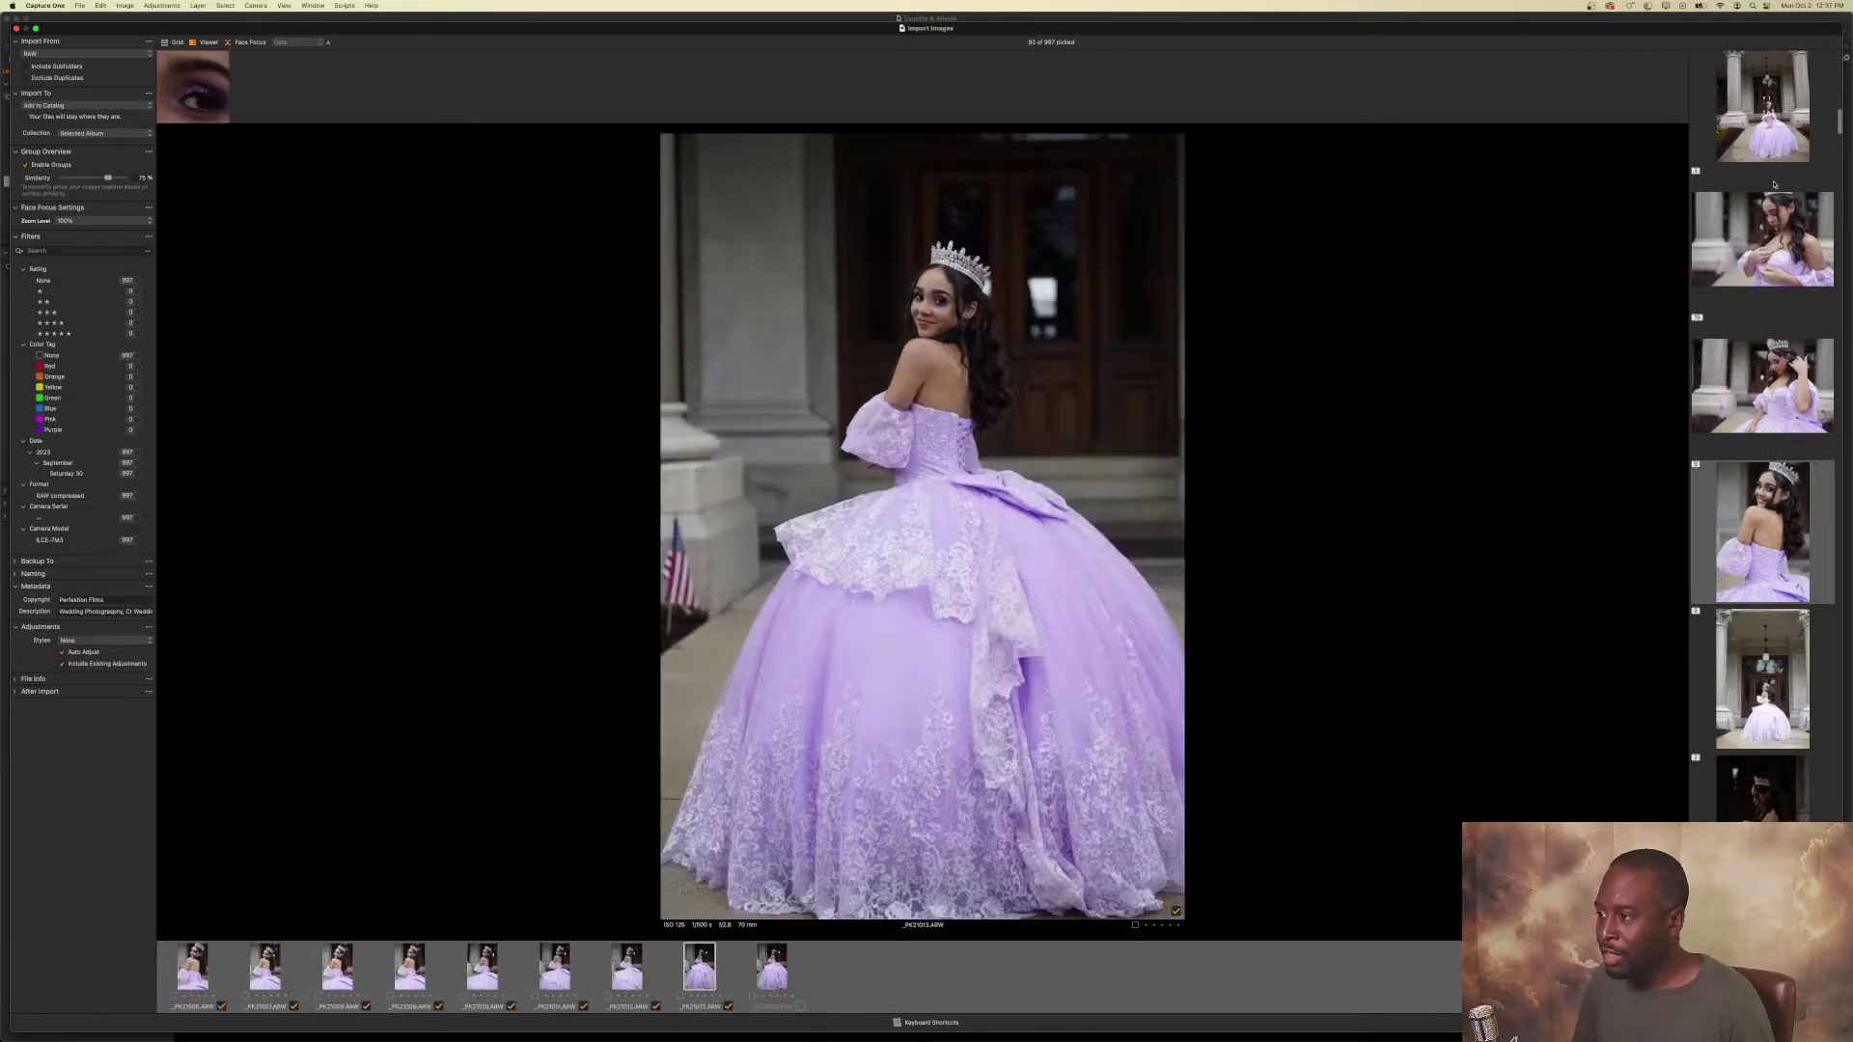
key(p)
key(Right)
key(p)
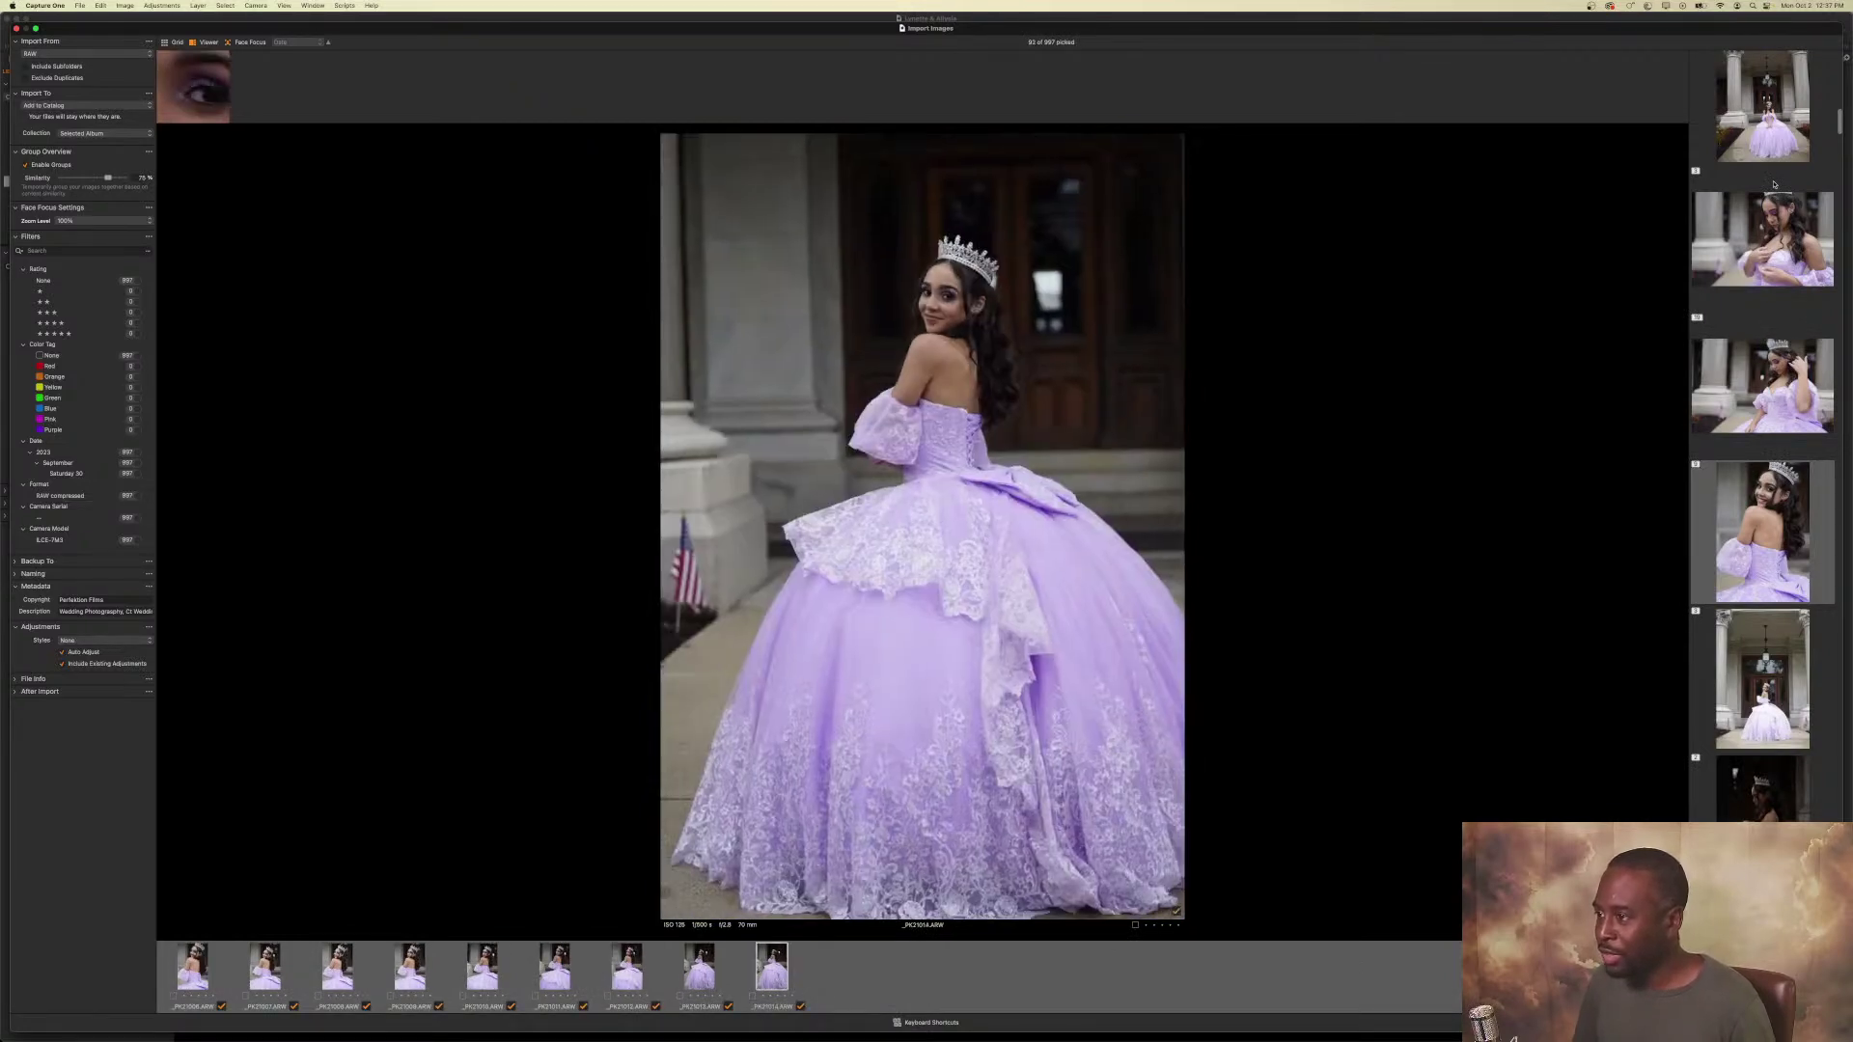
Pick all three photos in the bright full-length group of the girl under the hanging lantern.
key(Right)
key(p)
key(Right)
key(p)
key(Right)
key(p)
Pick both dark profile photos of the girl and the single closer profile shot in the following group.
key(Right)
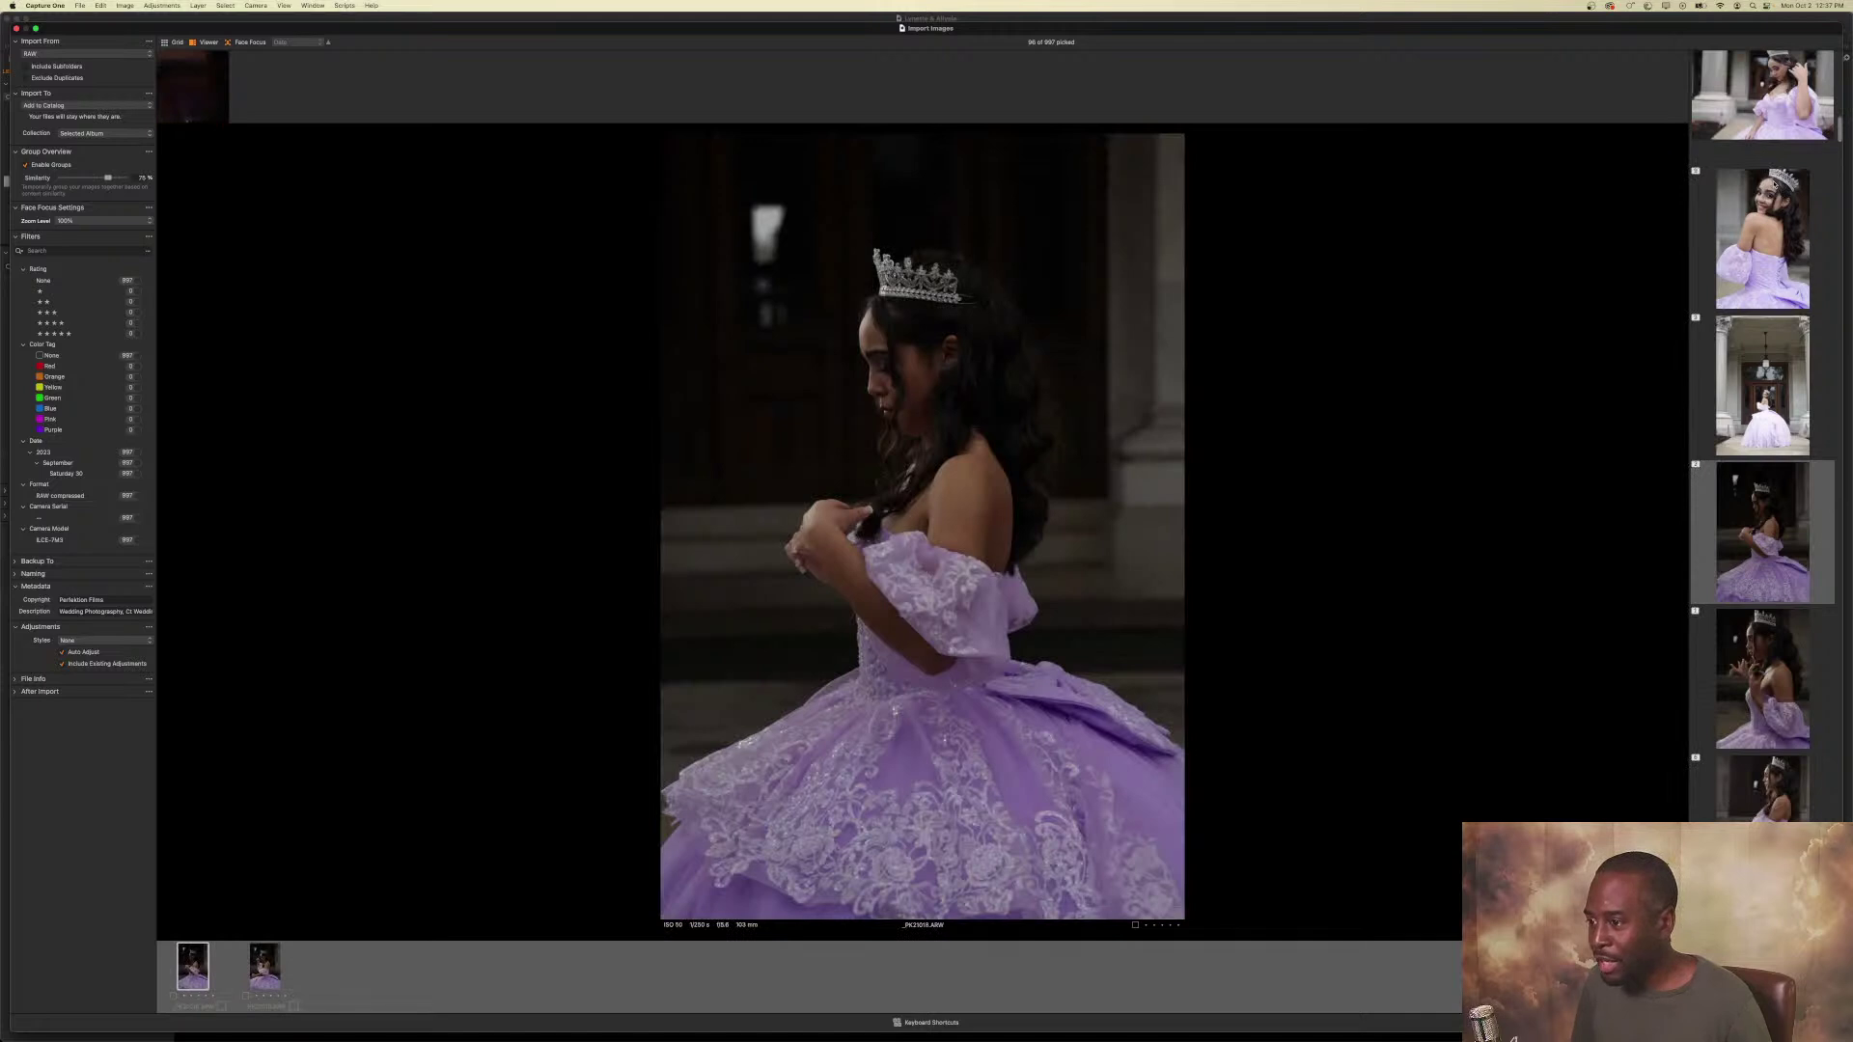
key(p)
key(Right)
key(p)
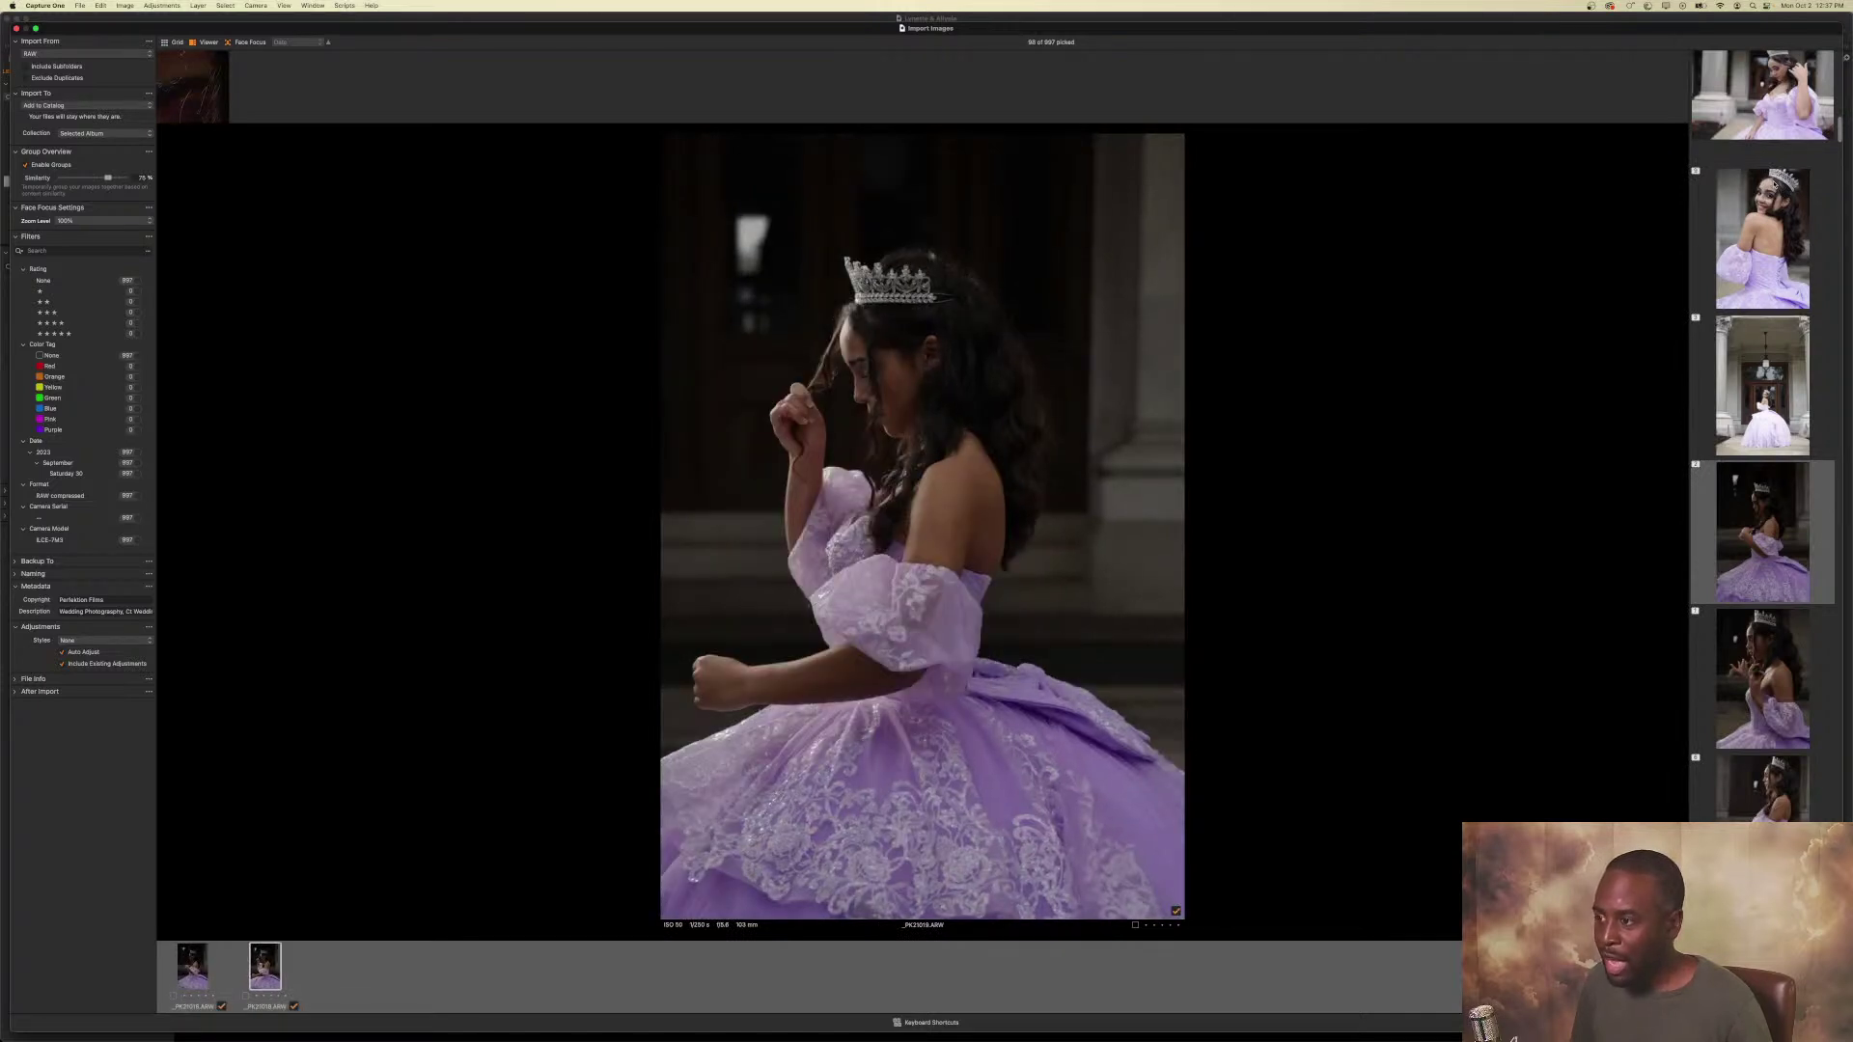
key(Right)
key(p)
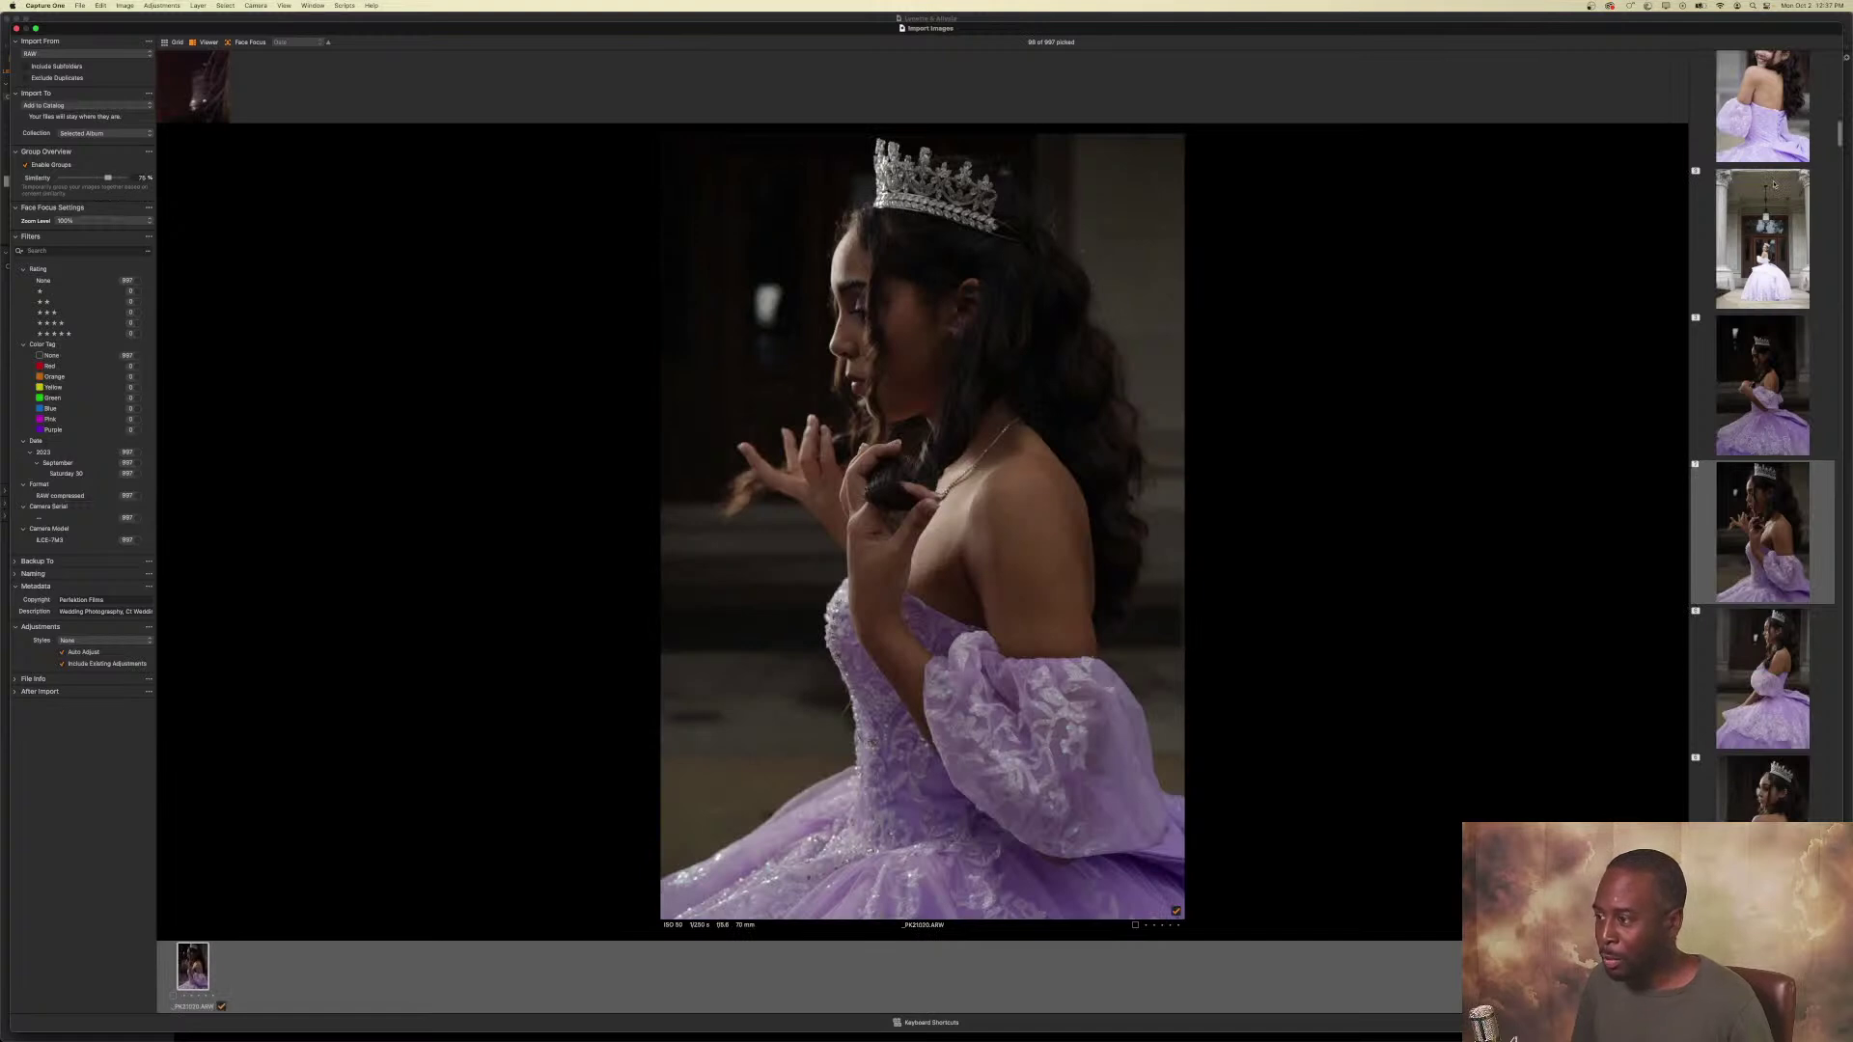
Pick all six profile photos of the girl in front of the dark doorway.
key(Right)
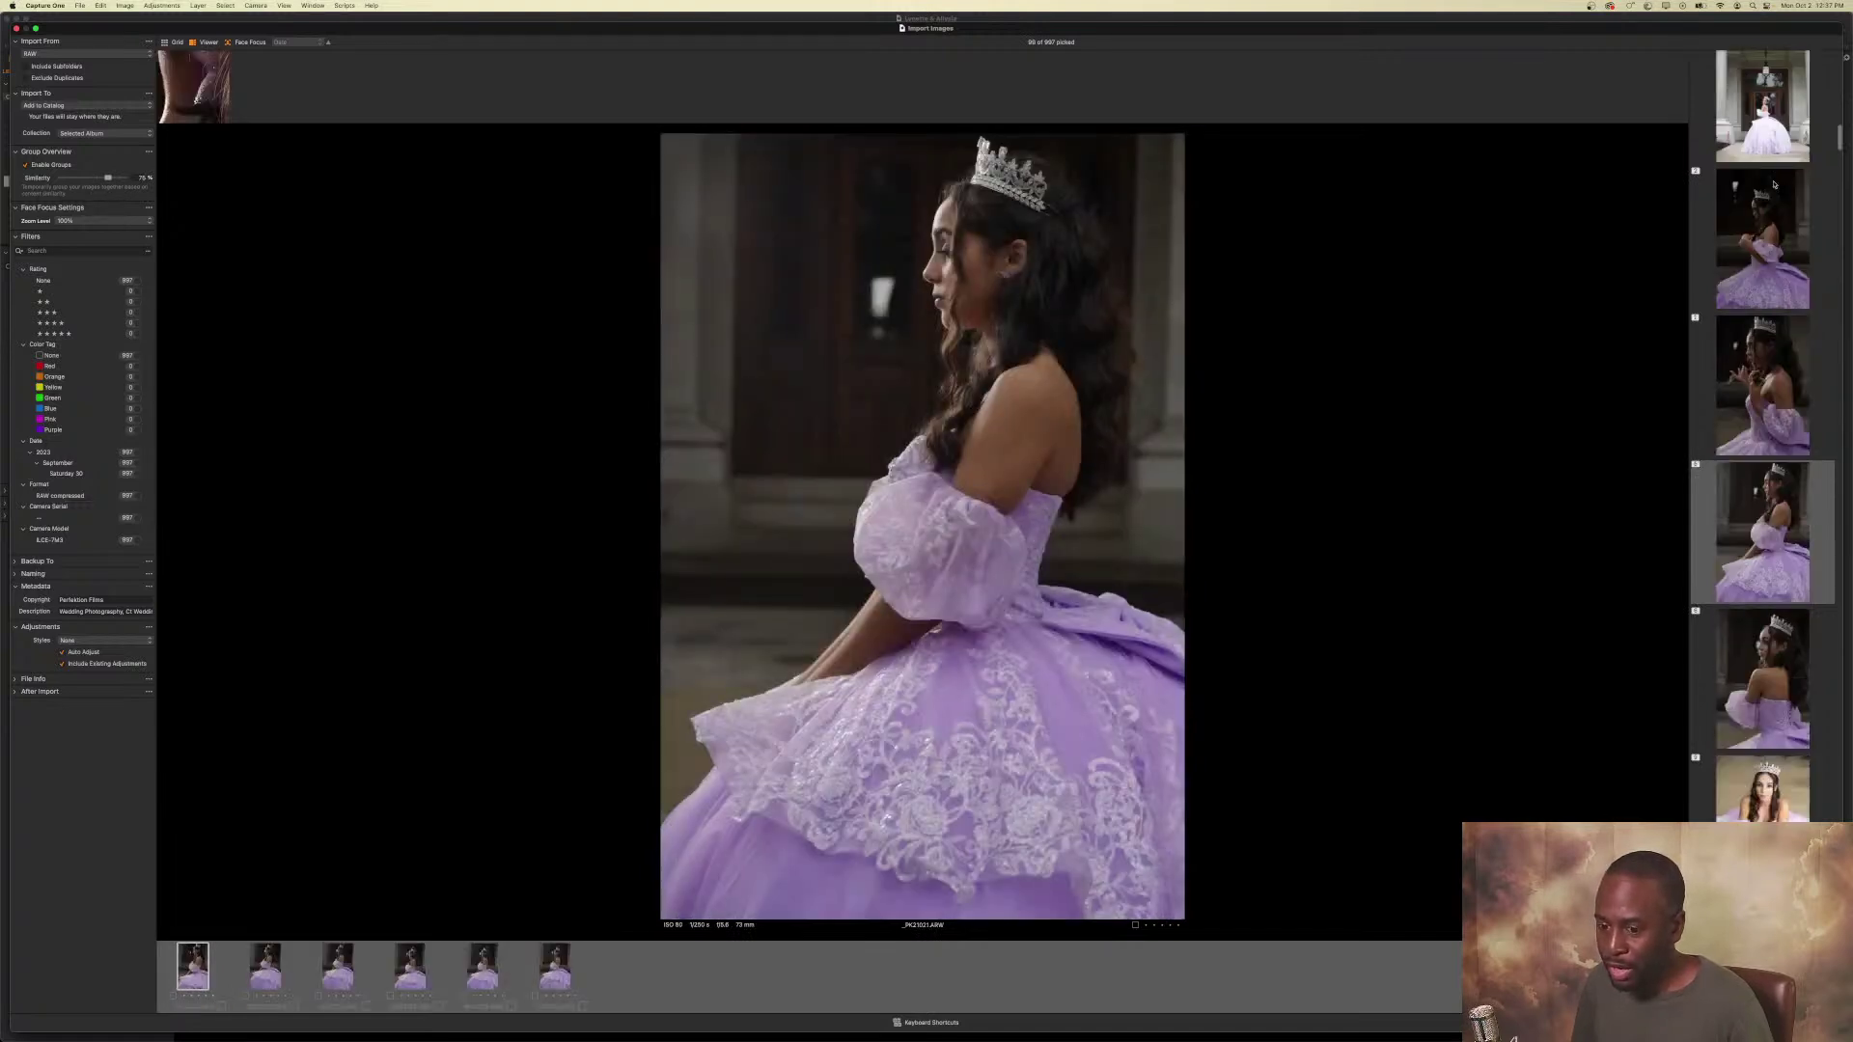
key(p)
key(Right)
key(p)
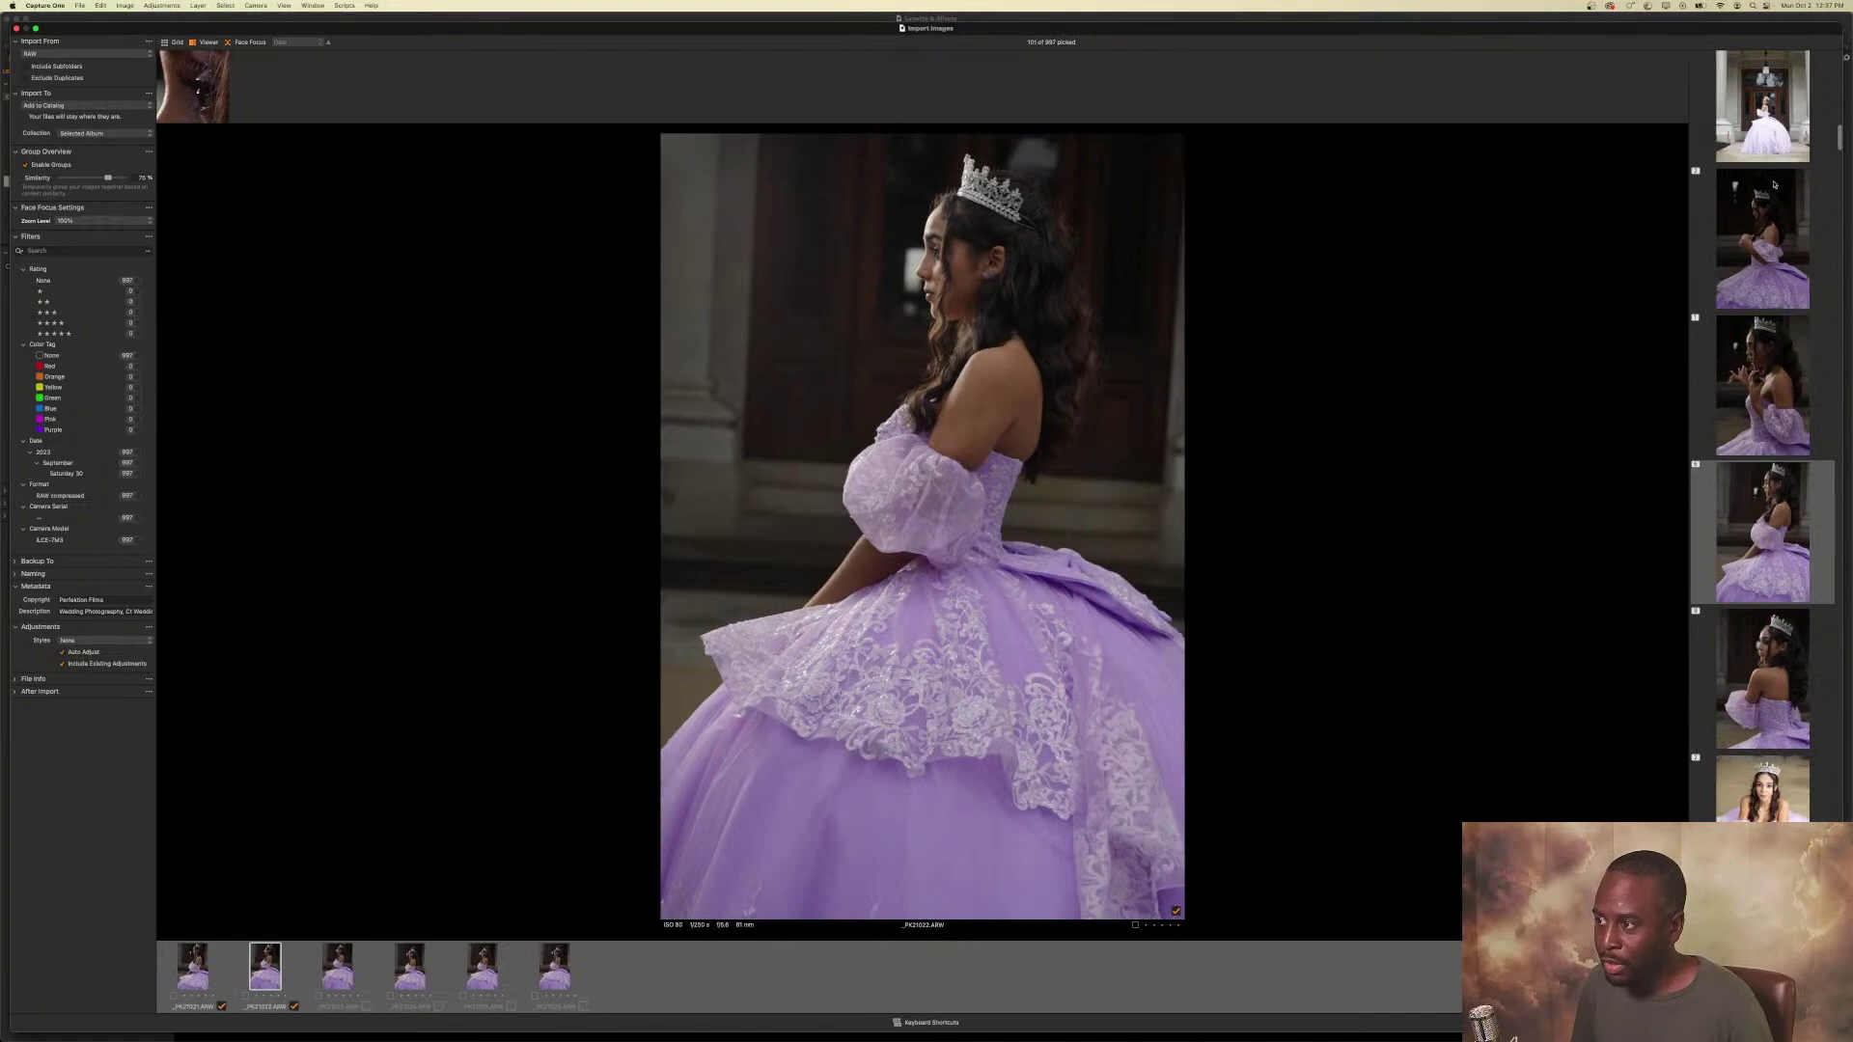
key(Right)
key(p)
key(Right)
key(p)
key(Right)
key(p)
key(Right)
key(p)
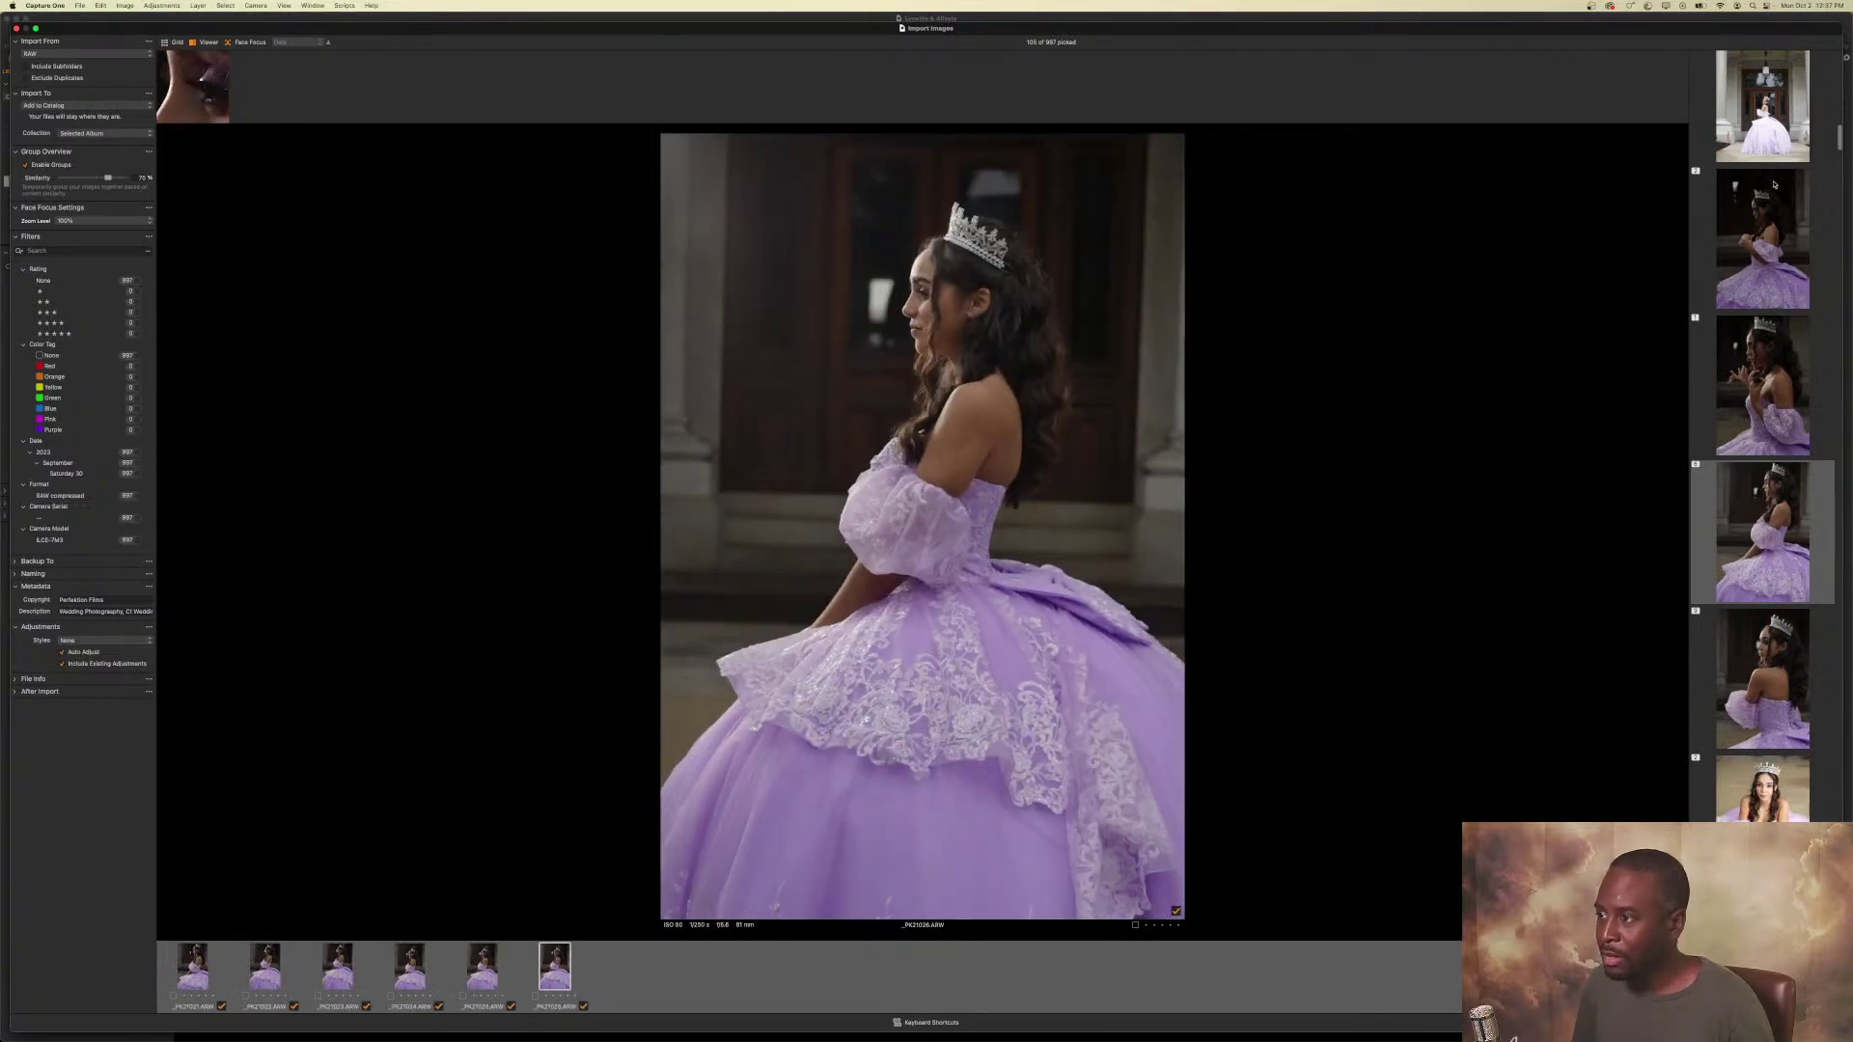
Pick all nine photos of the girl turned away in front of the dark doorway, from the close shots to the full-length ones.
key(Right)
key(p)
key(Right)
key(p)
key(Right)
key(p)
key(Right)
key(p)
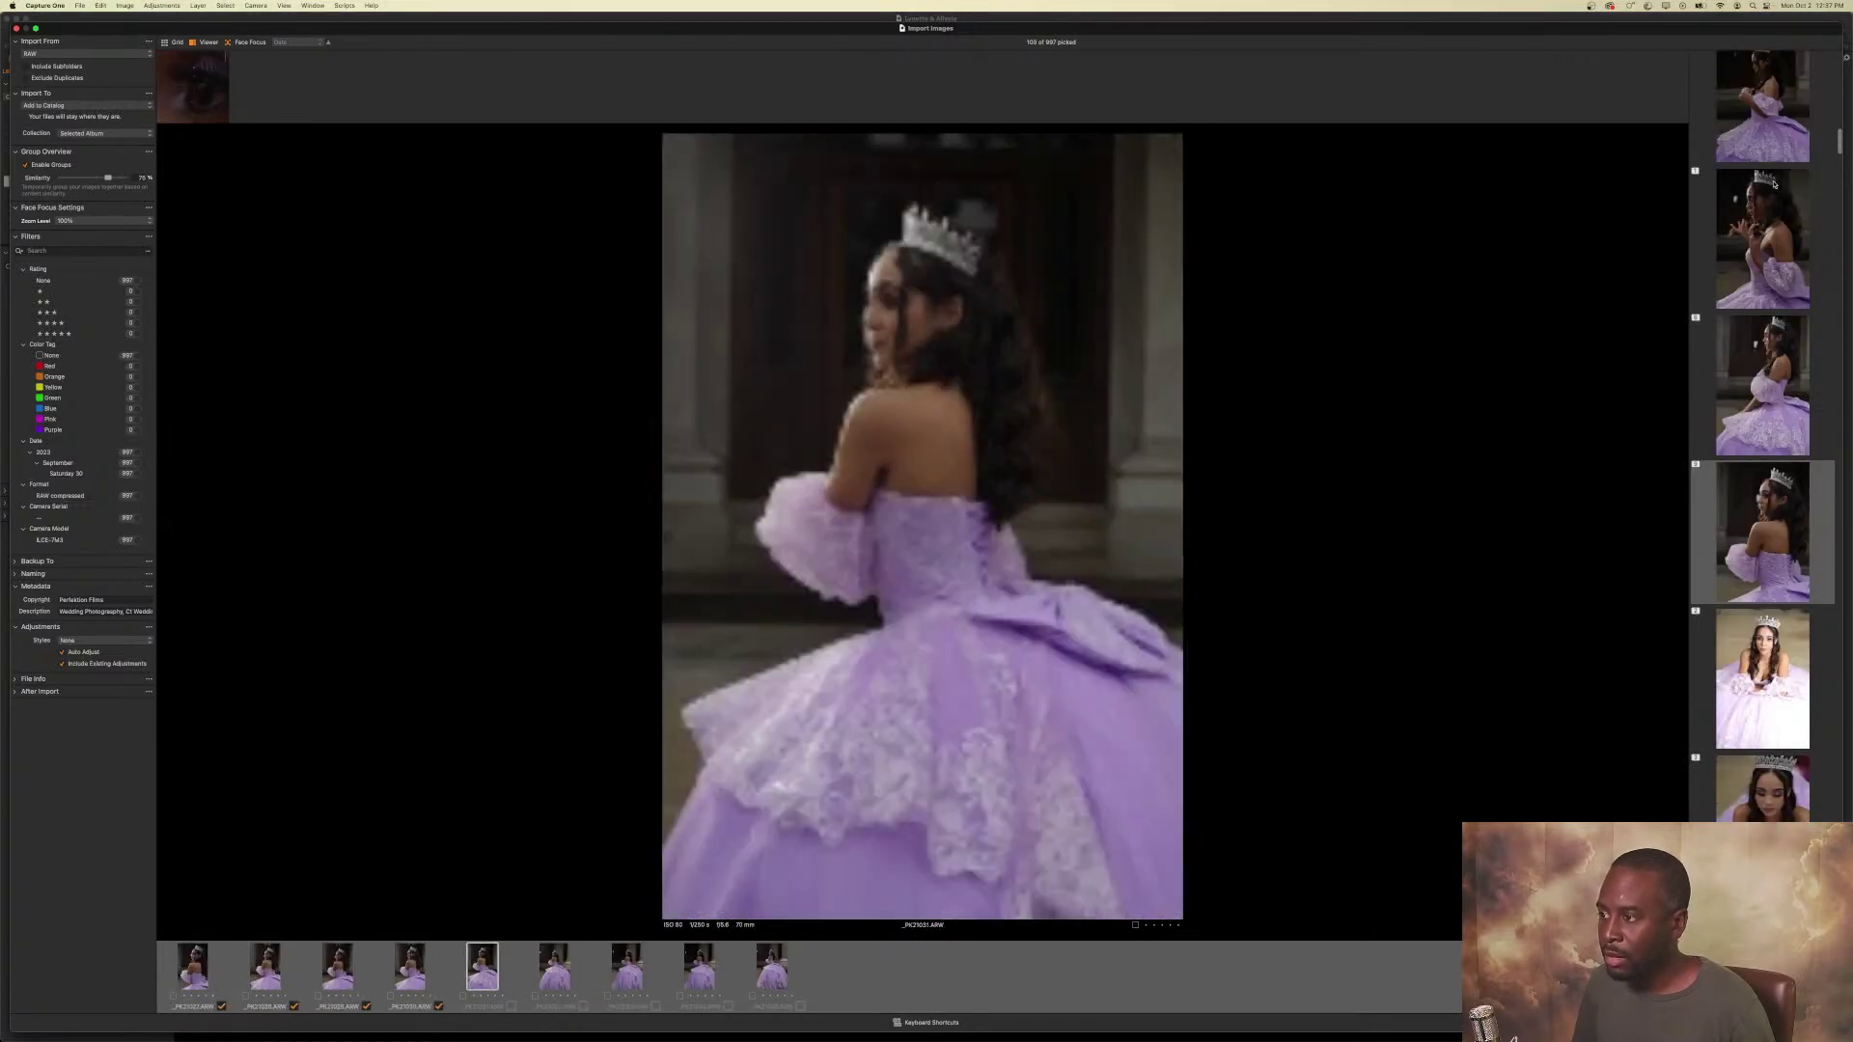
key(Right)
key(p)
key(Right)
key(p)
key(Right)
key(p)
key(Right)
key(p)
key(Right)
key(p)
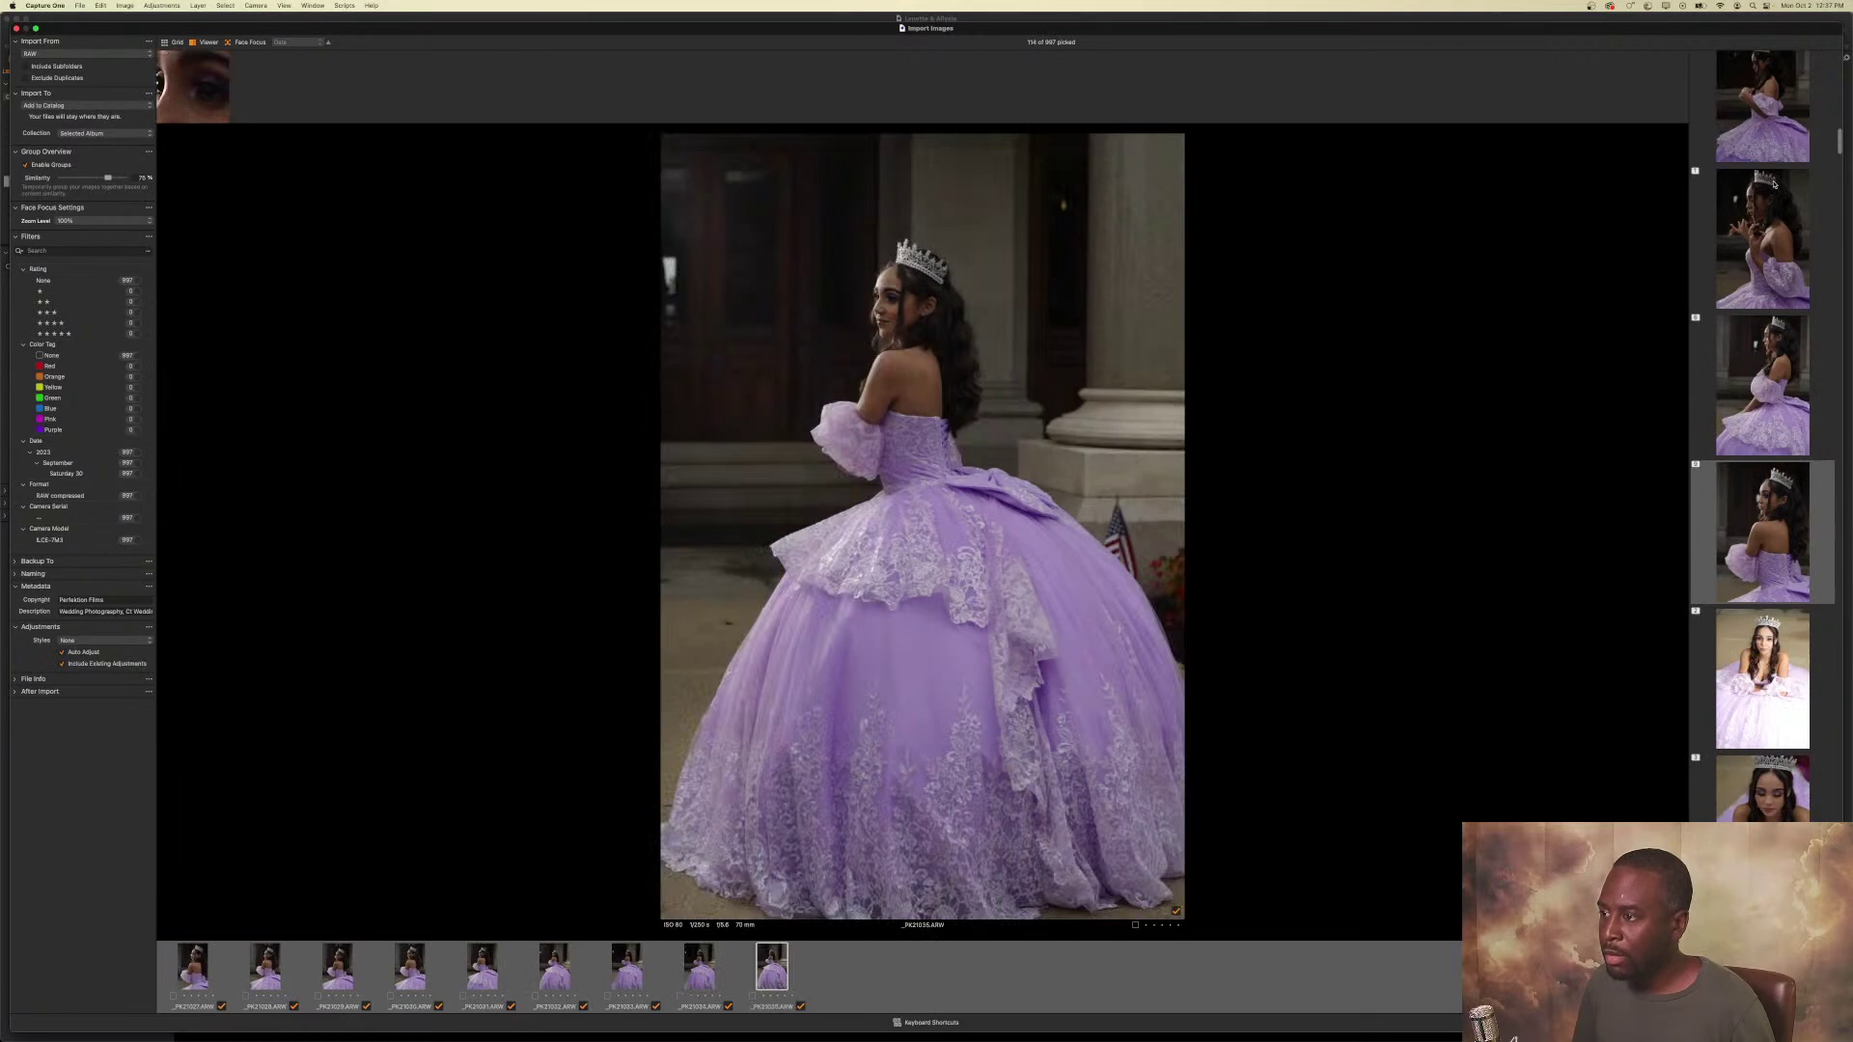
Pick only the dark first photo in the group of the girl leaning forward, skipping the neighbouring overexposed and back-of-head shots.
key(Right)
key(Right)
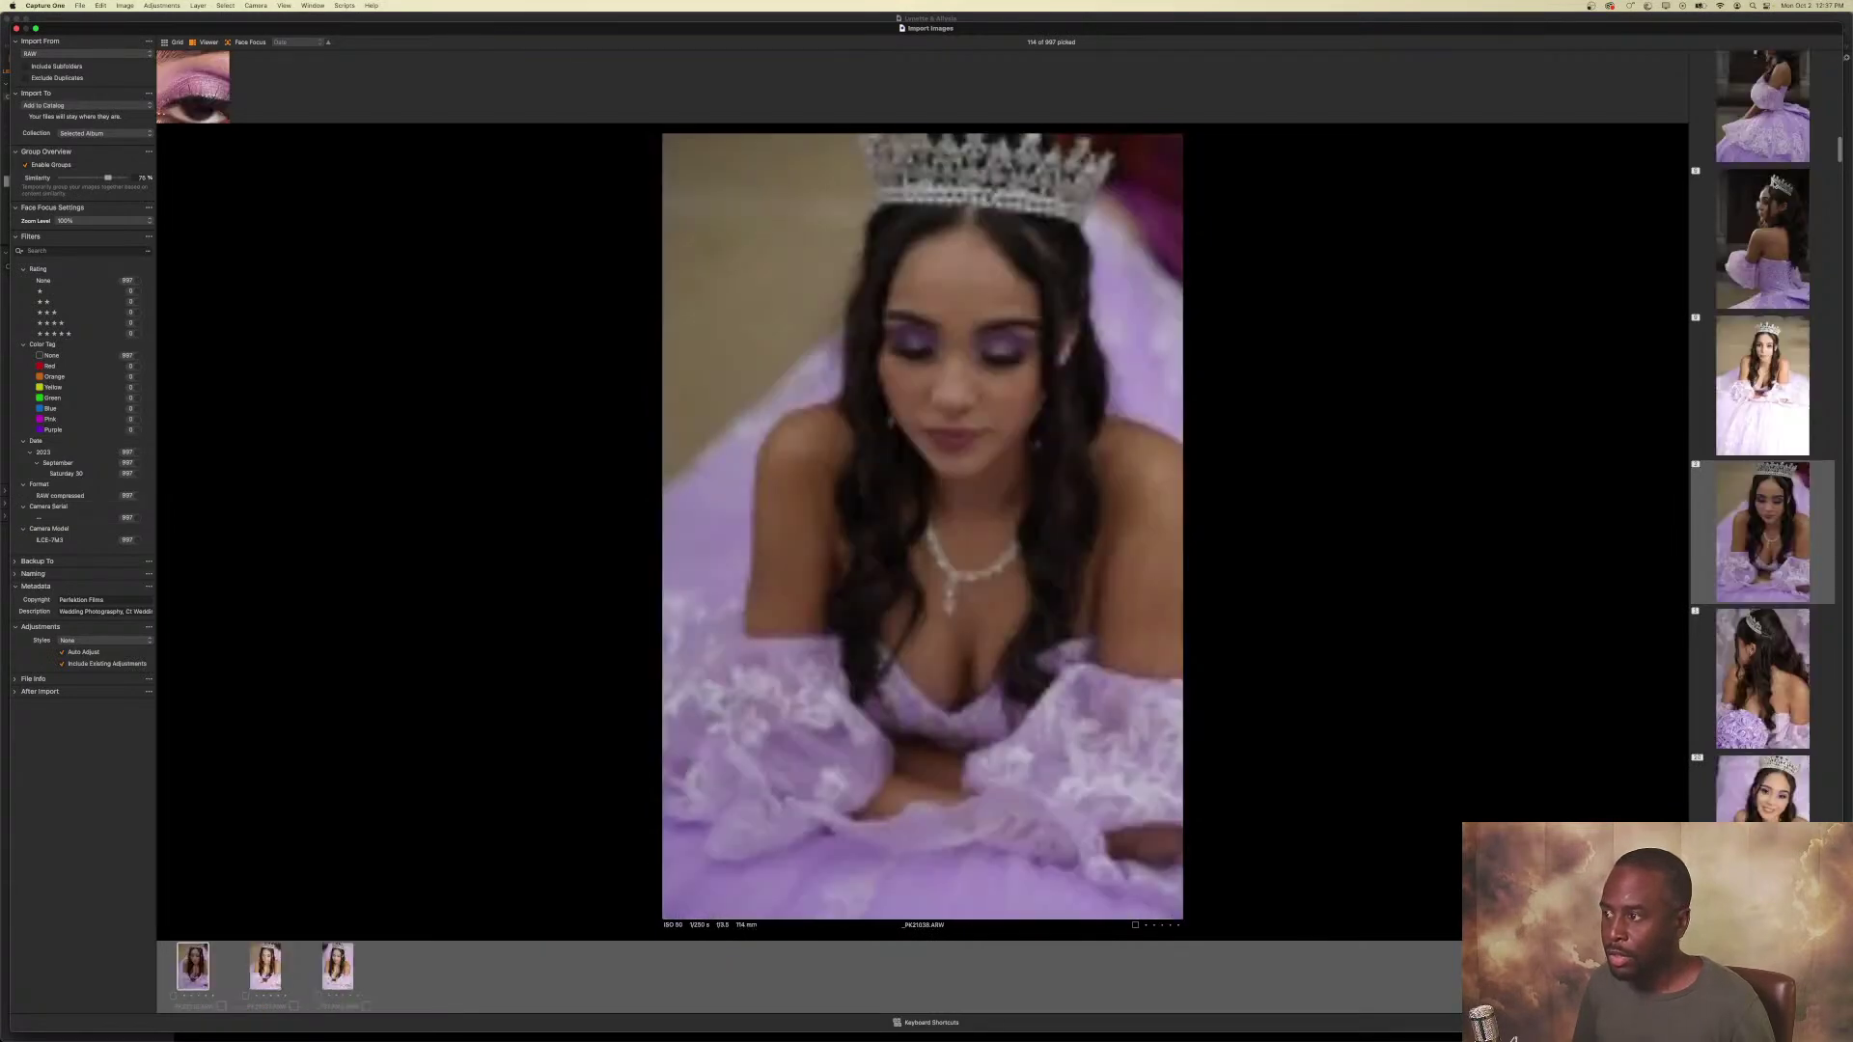
key(p)
key(Right)
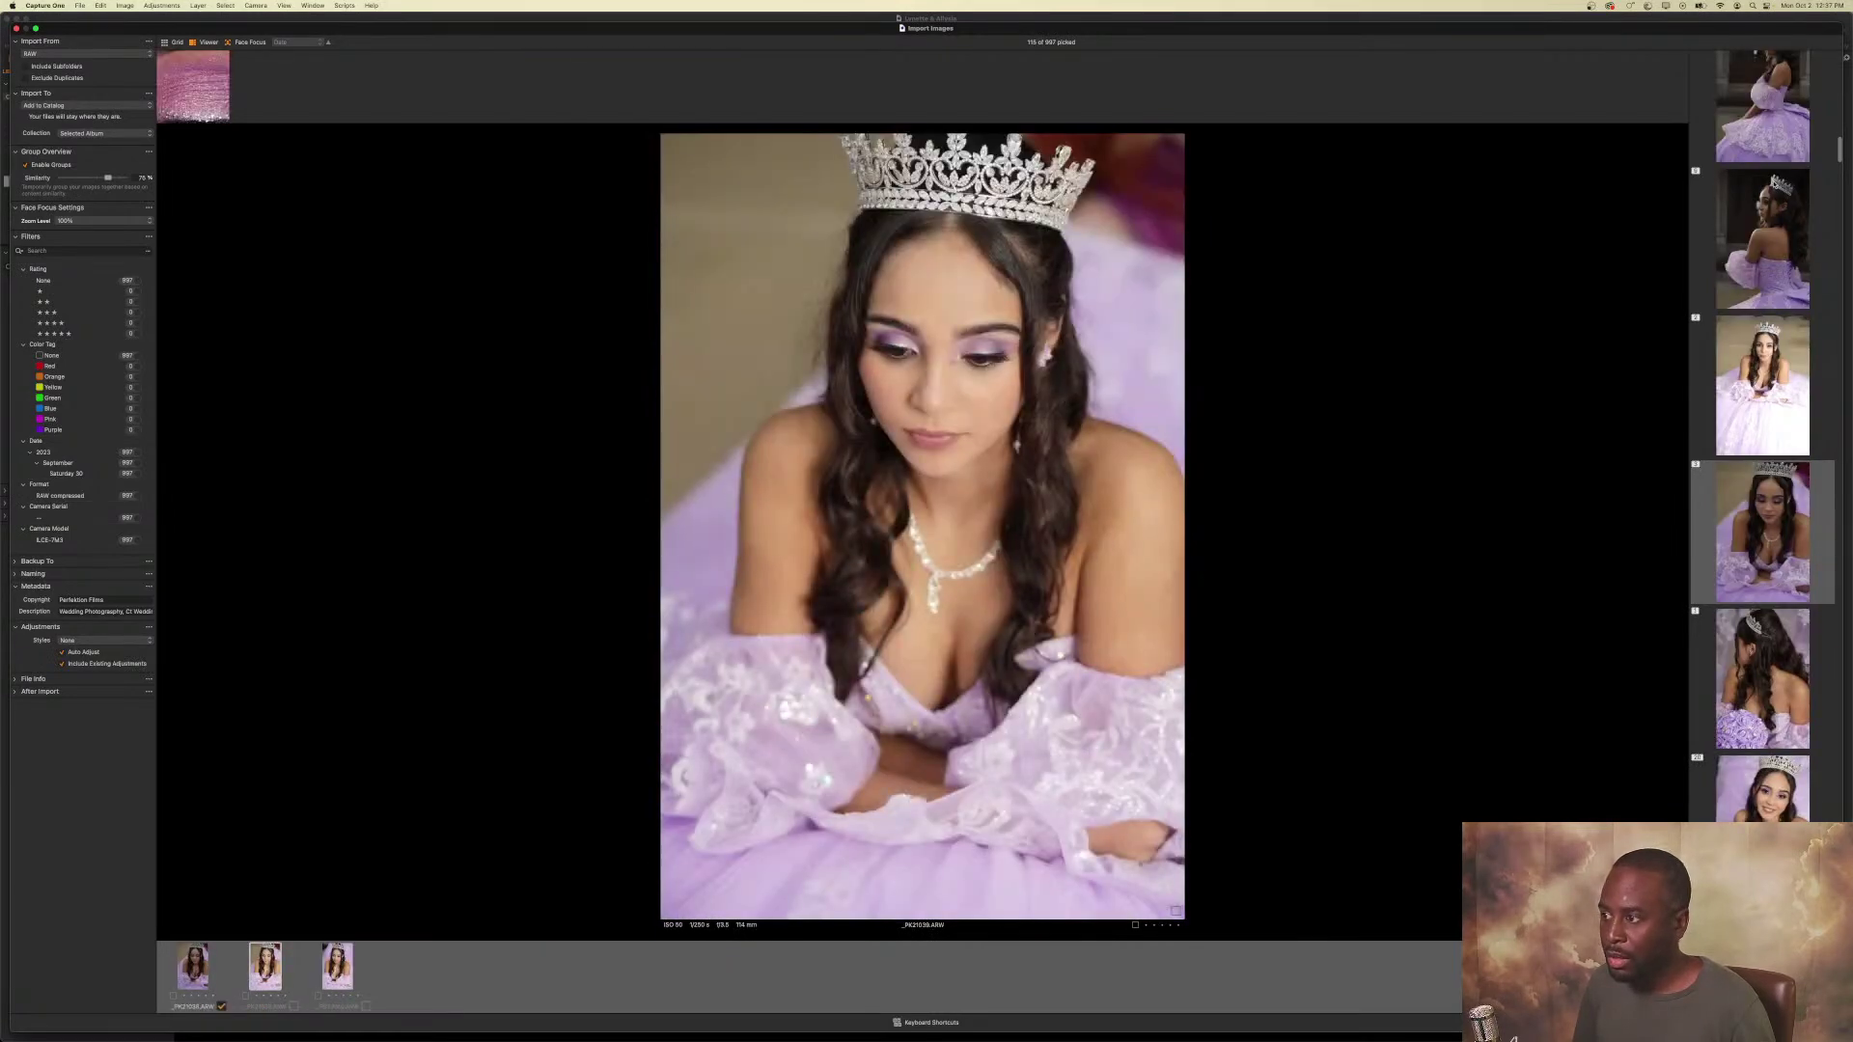
key(Right)
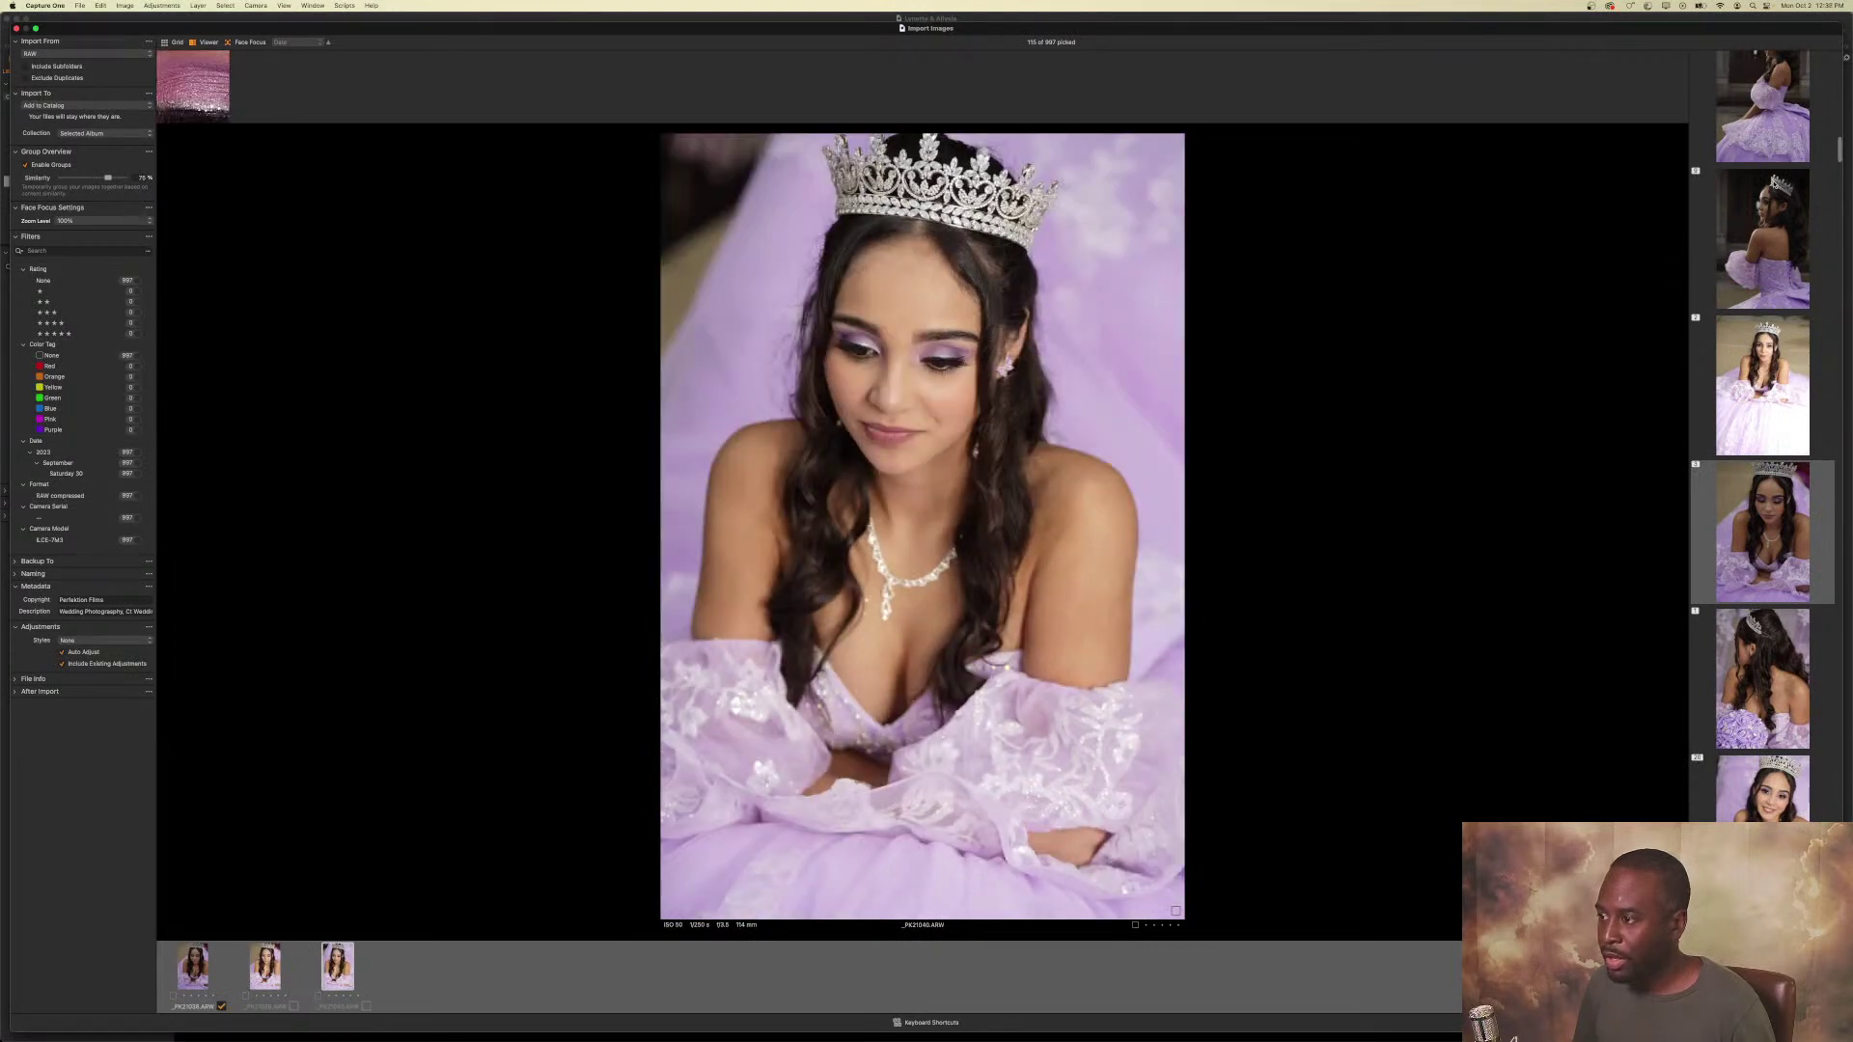
key(Right)
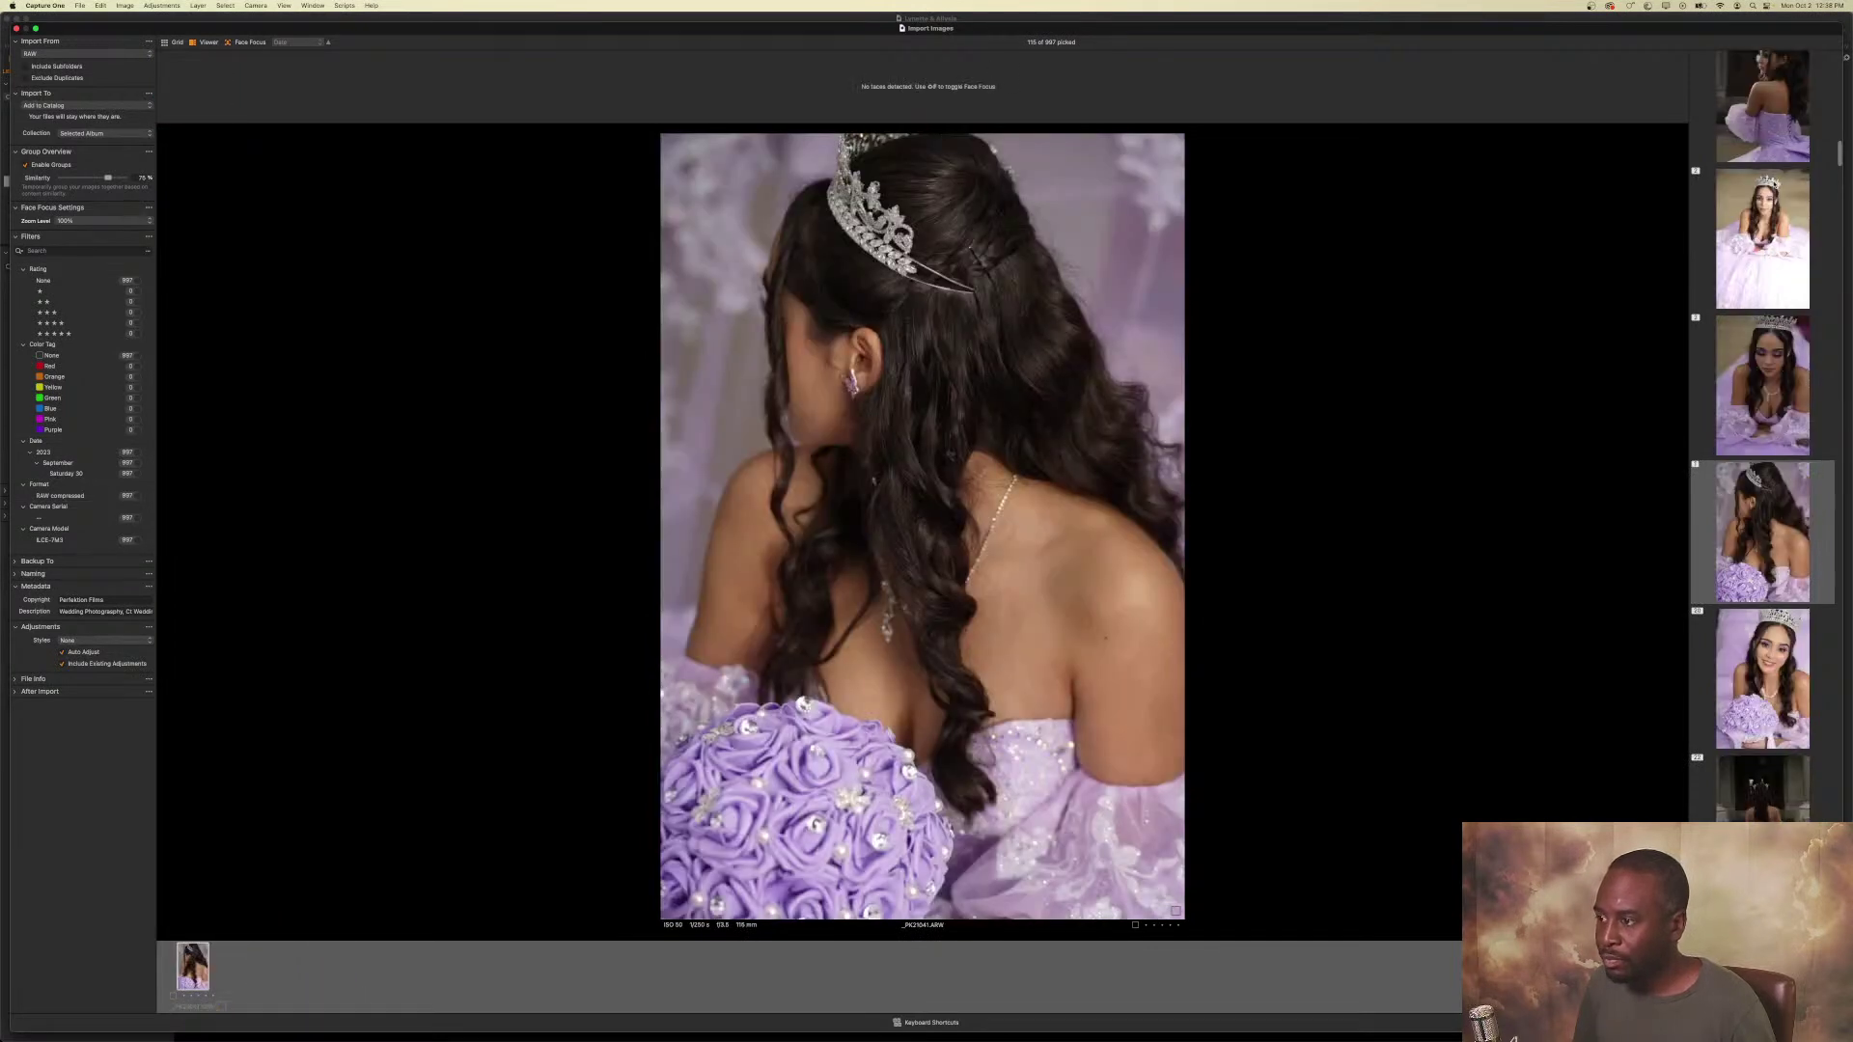
key(Right)
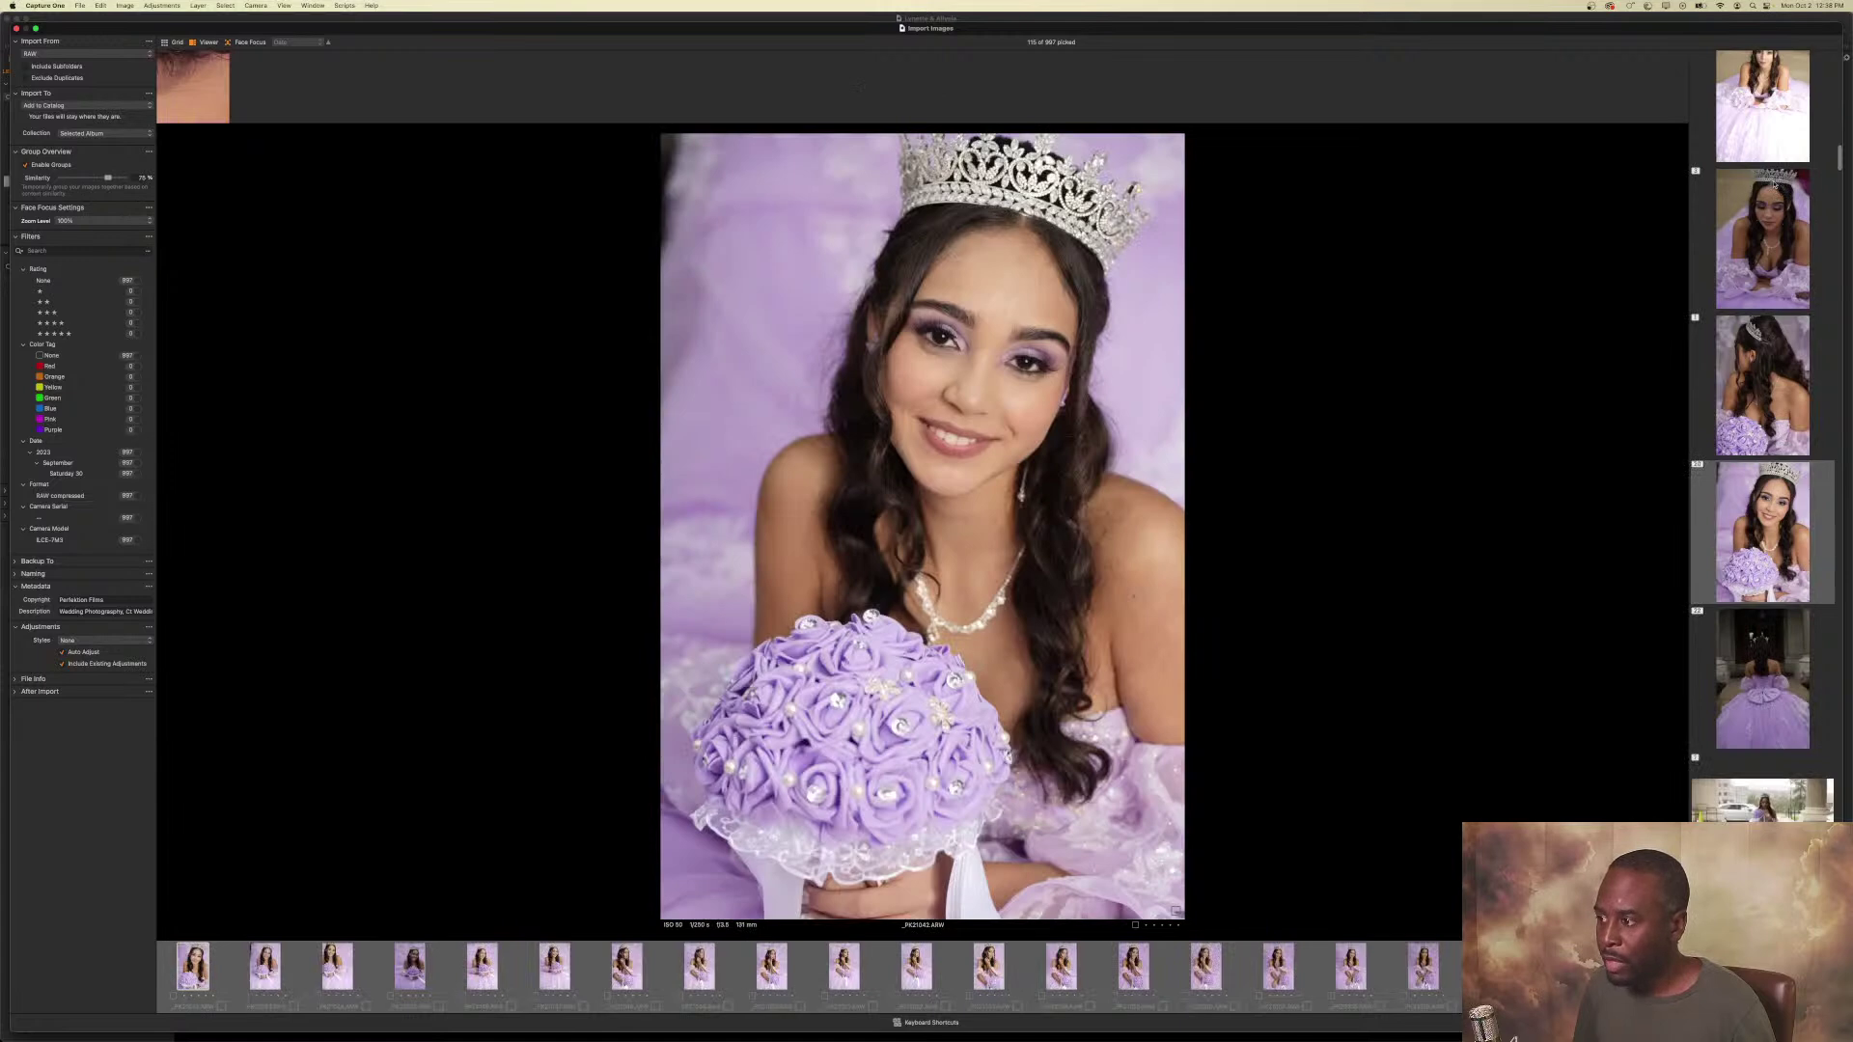
Pick the first, second, fifth and sixth photos in the lilac bouquet group, skipping the third and the dark fourth.
key(p)
key(Right)
key(p)
key(p)
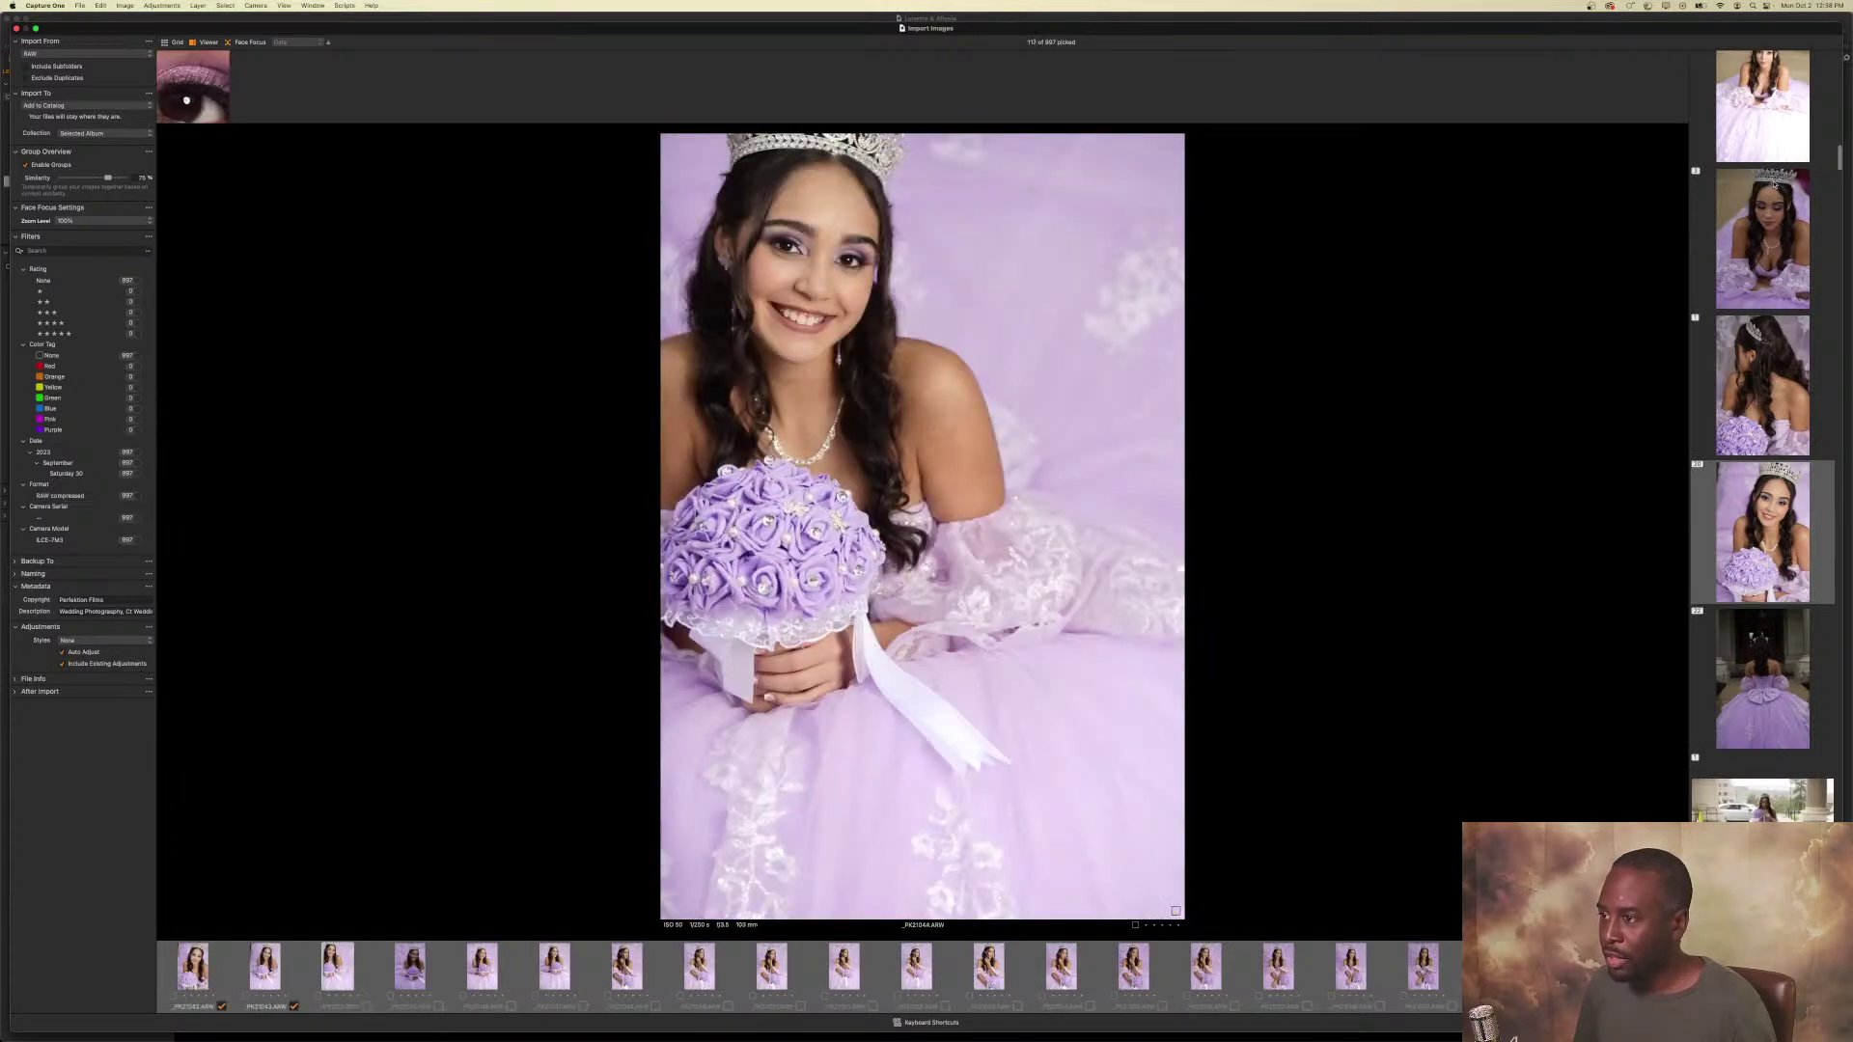
key(Right)
key(Right)
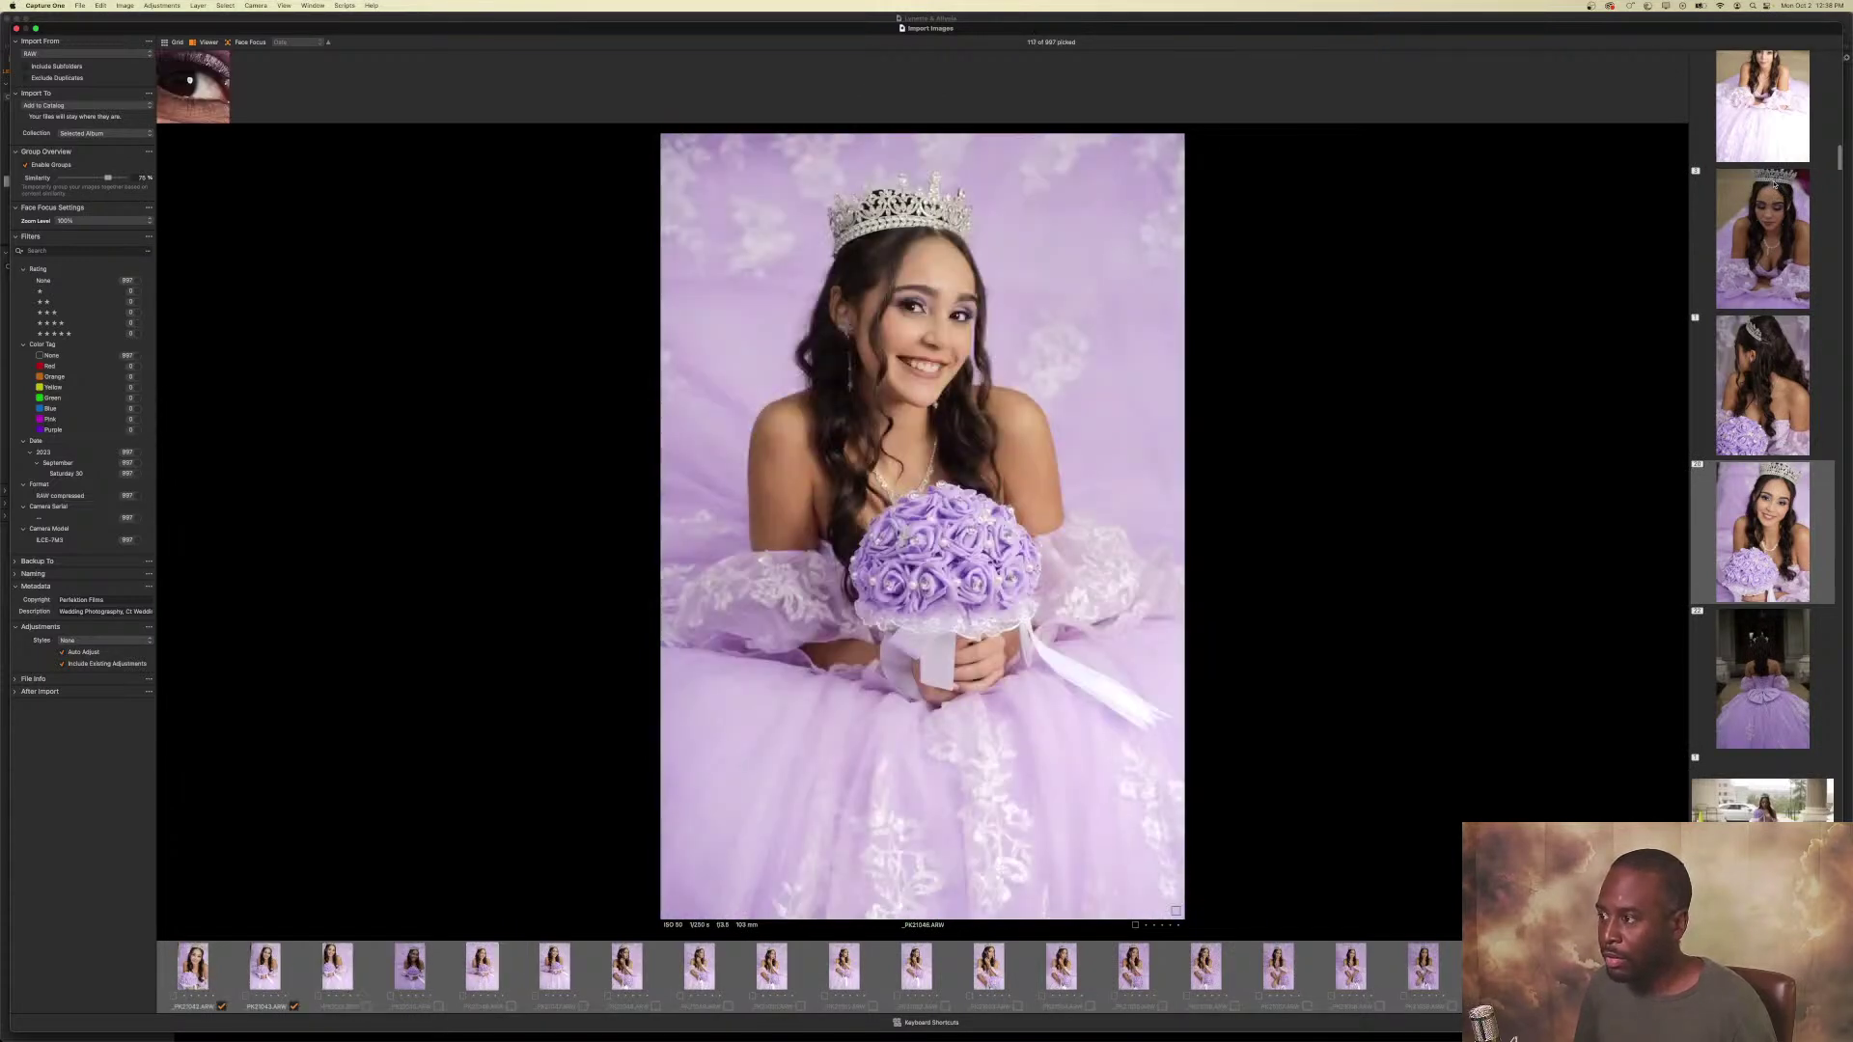
key(p)
key(Right)
key(p)
Pick the seventh to thirteenth bouquet photos with the girl's hand near her ear, leaving out the tenth.
key(Right)
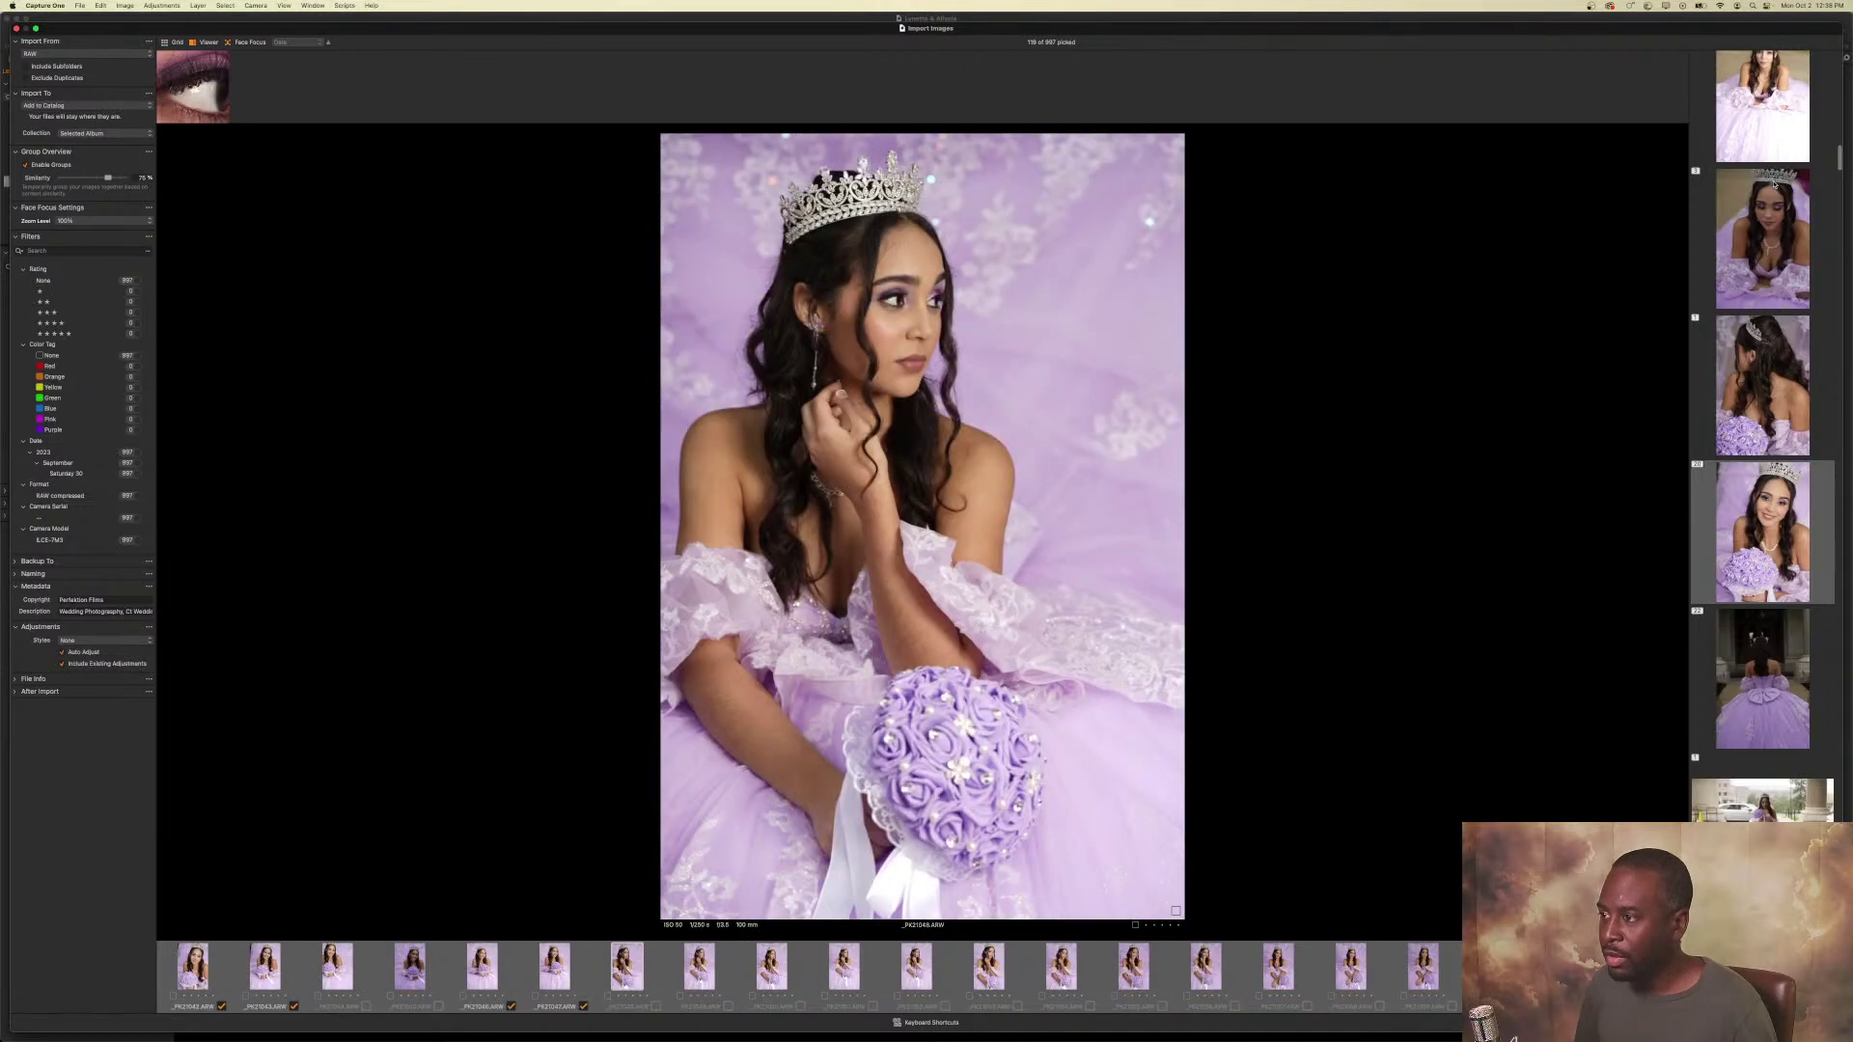
key(p)
key(Right)
key(p)
key(Right)
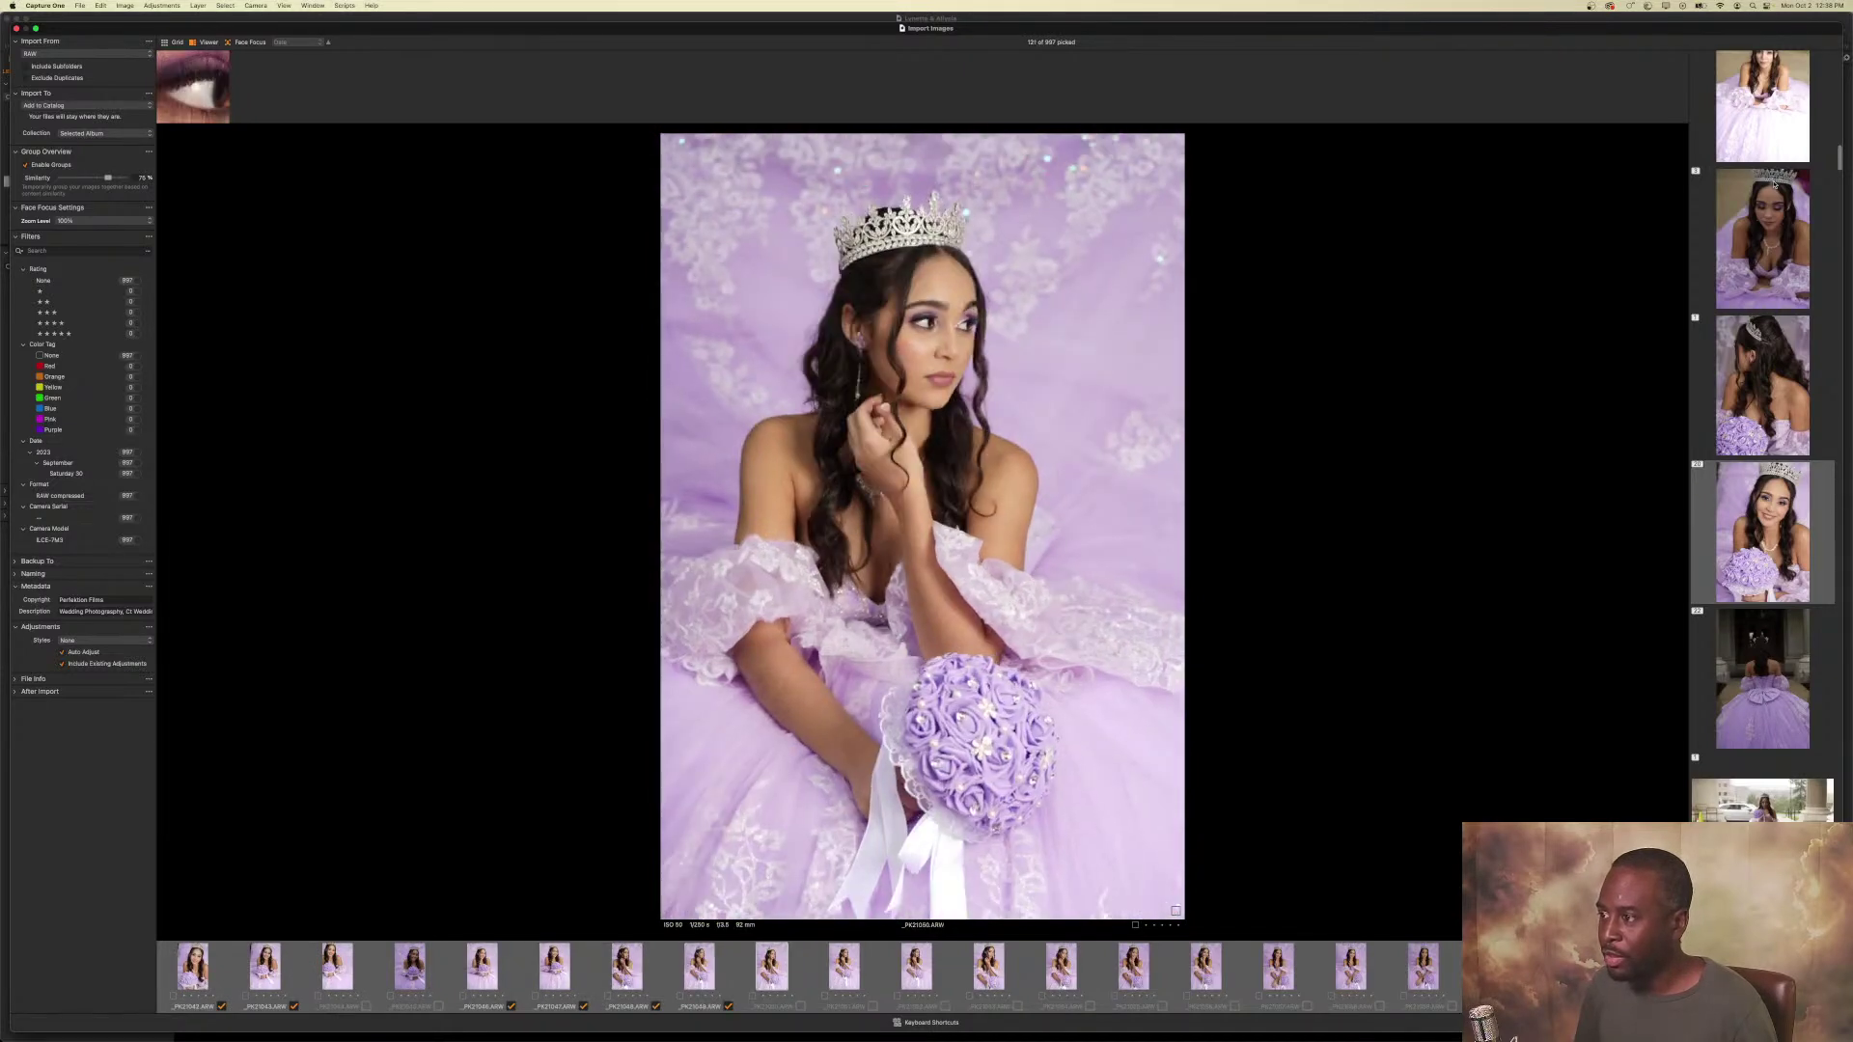
key(p)
key(Right)
key(Right)
key(p)
key(Right)
key(p)
key(Right)
key(p)
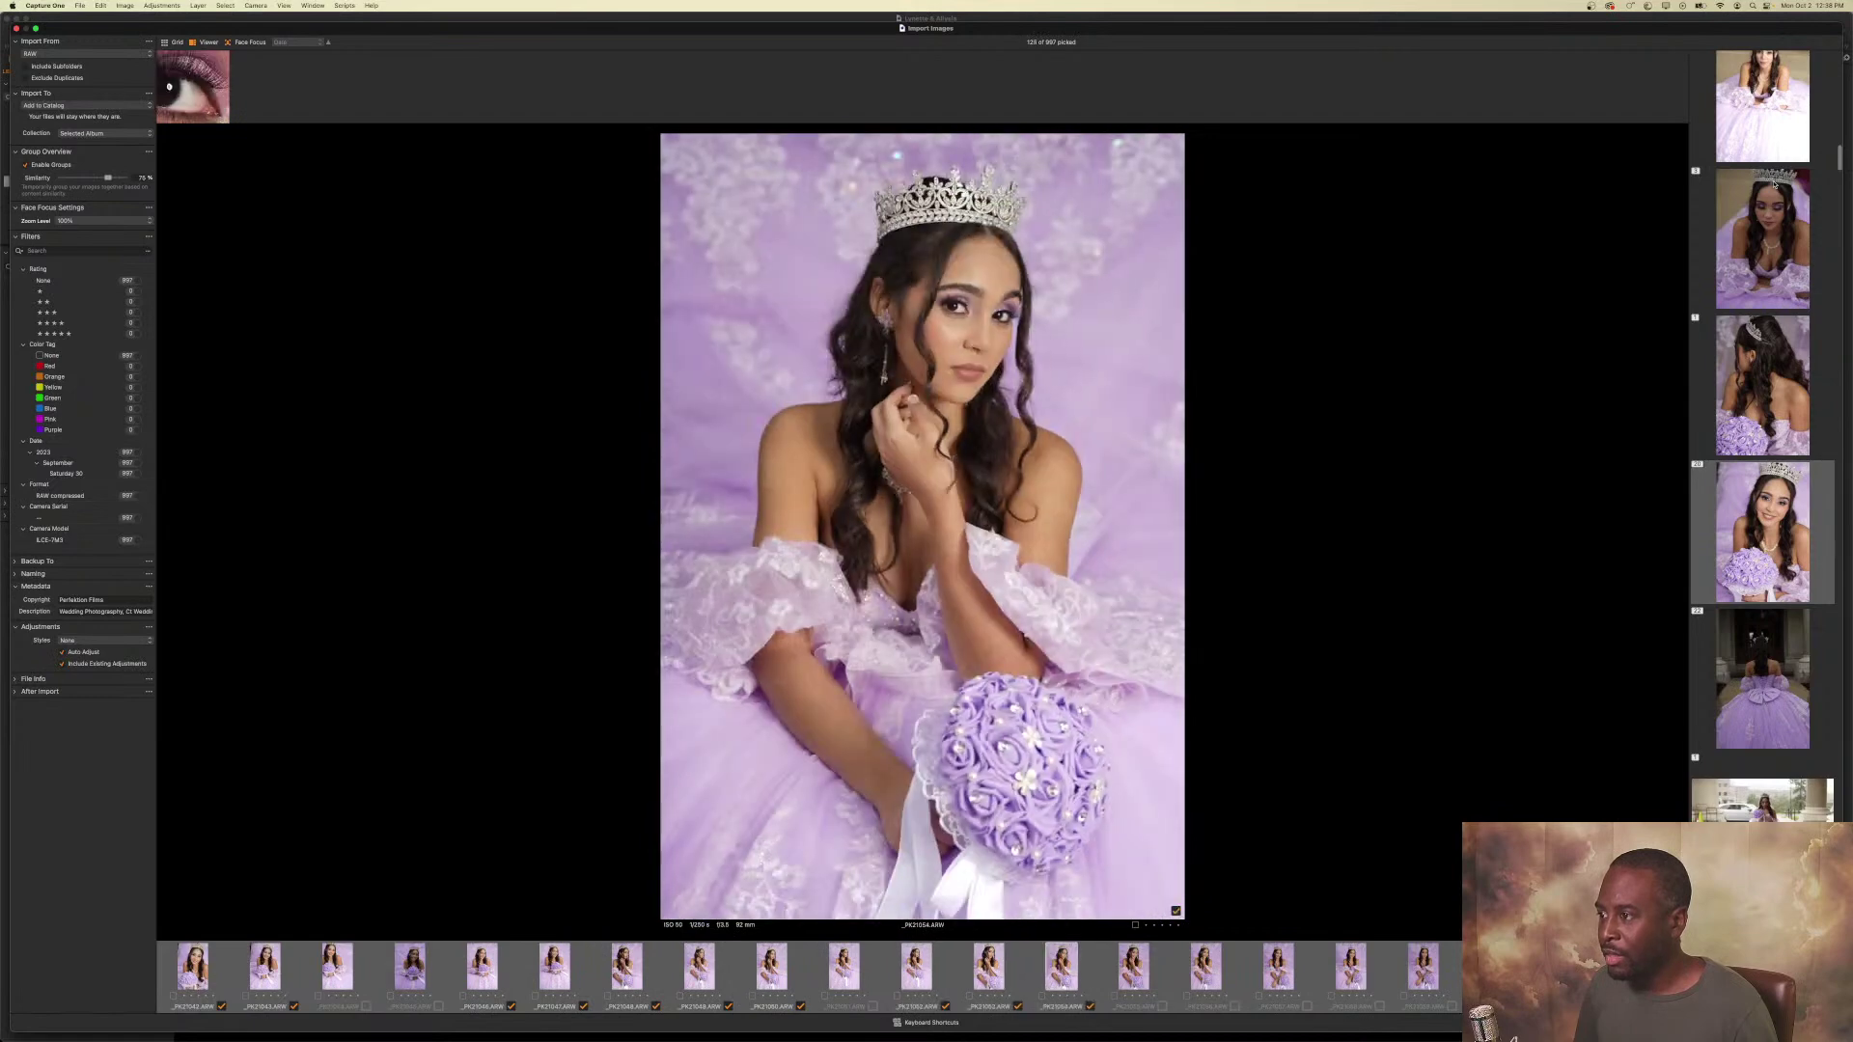
Leave the smiling bouquet shot with half-closed eyes unpicked and pick the six photos that follow it in the group.
key(Right)
key(p)
key(Right)
key(Left)
key(p)
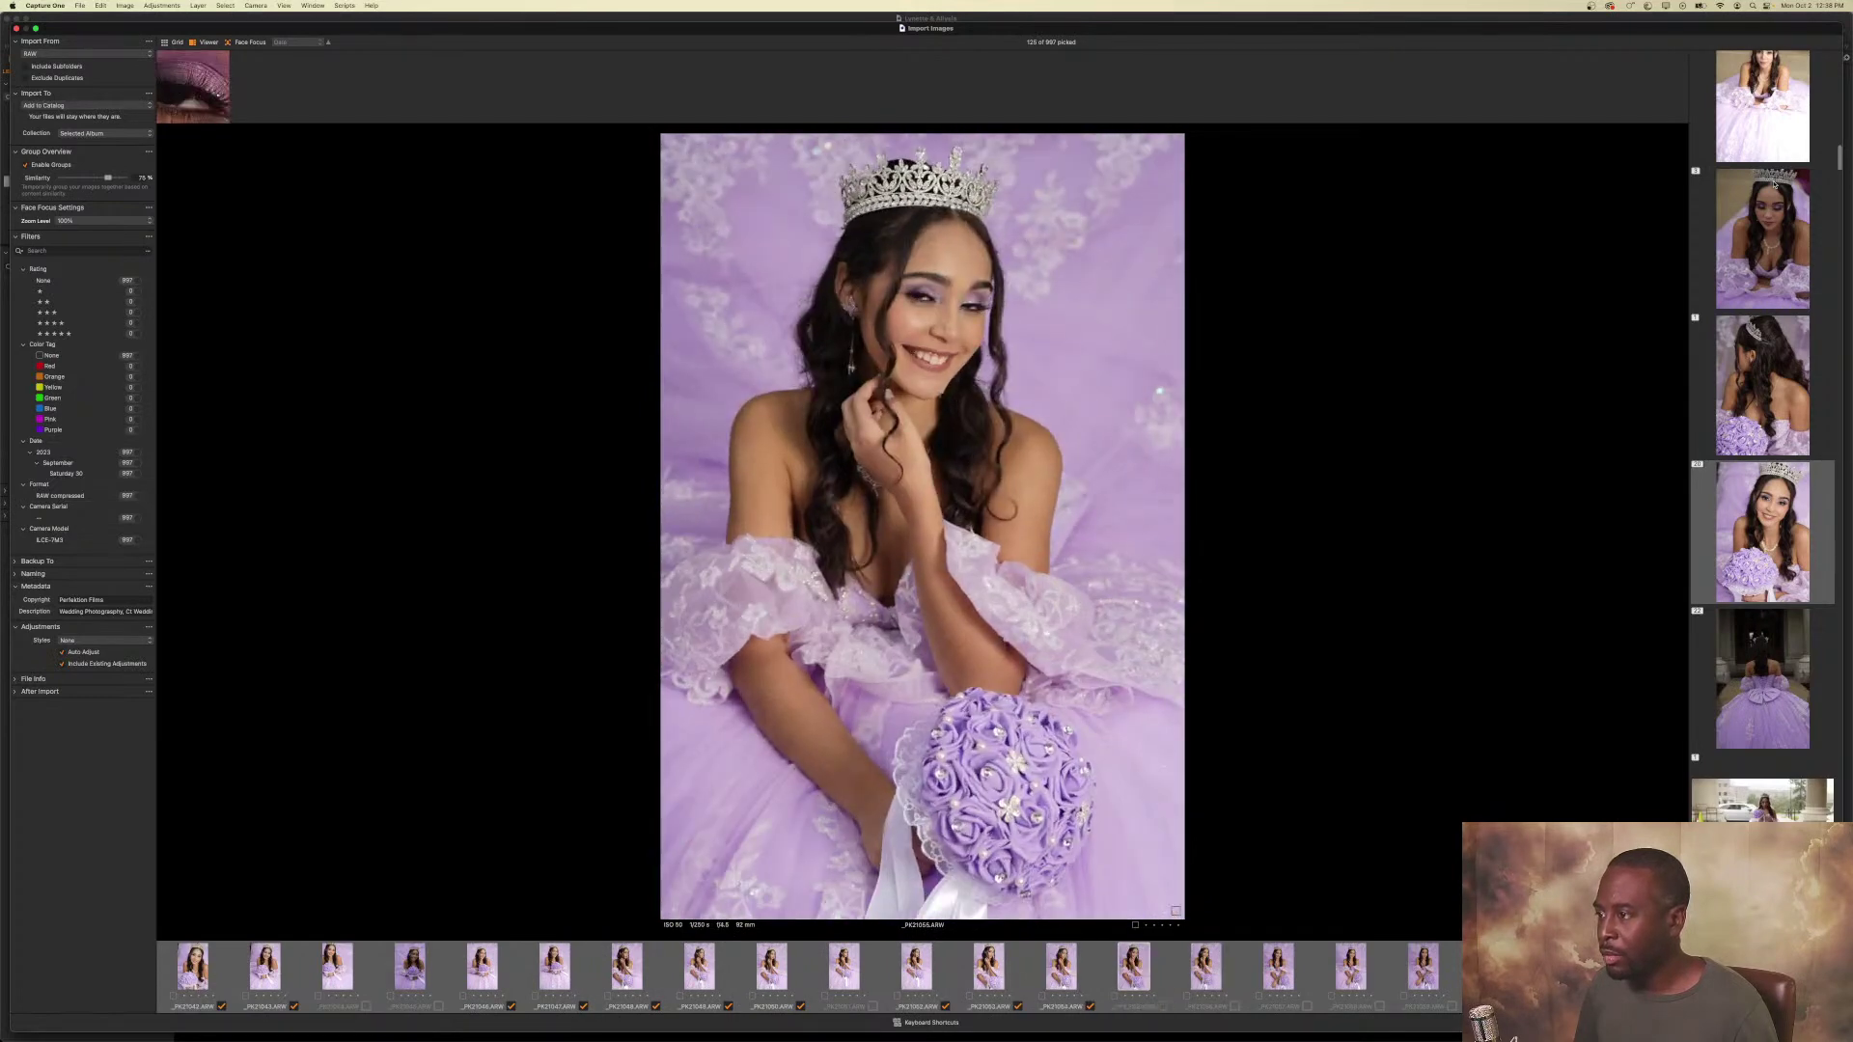
key(Right)
key(p)
key(Right)
key(p)
key(Right)
key(p)
key(Right)
key(p)
key(Right)
key(p)
key(Right)
key(p)
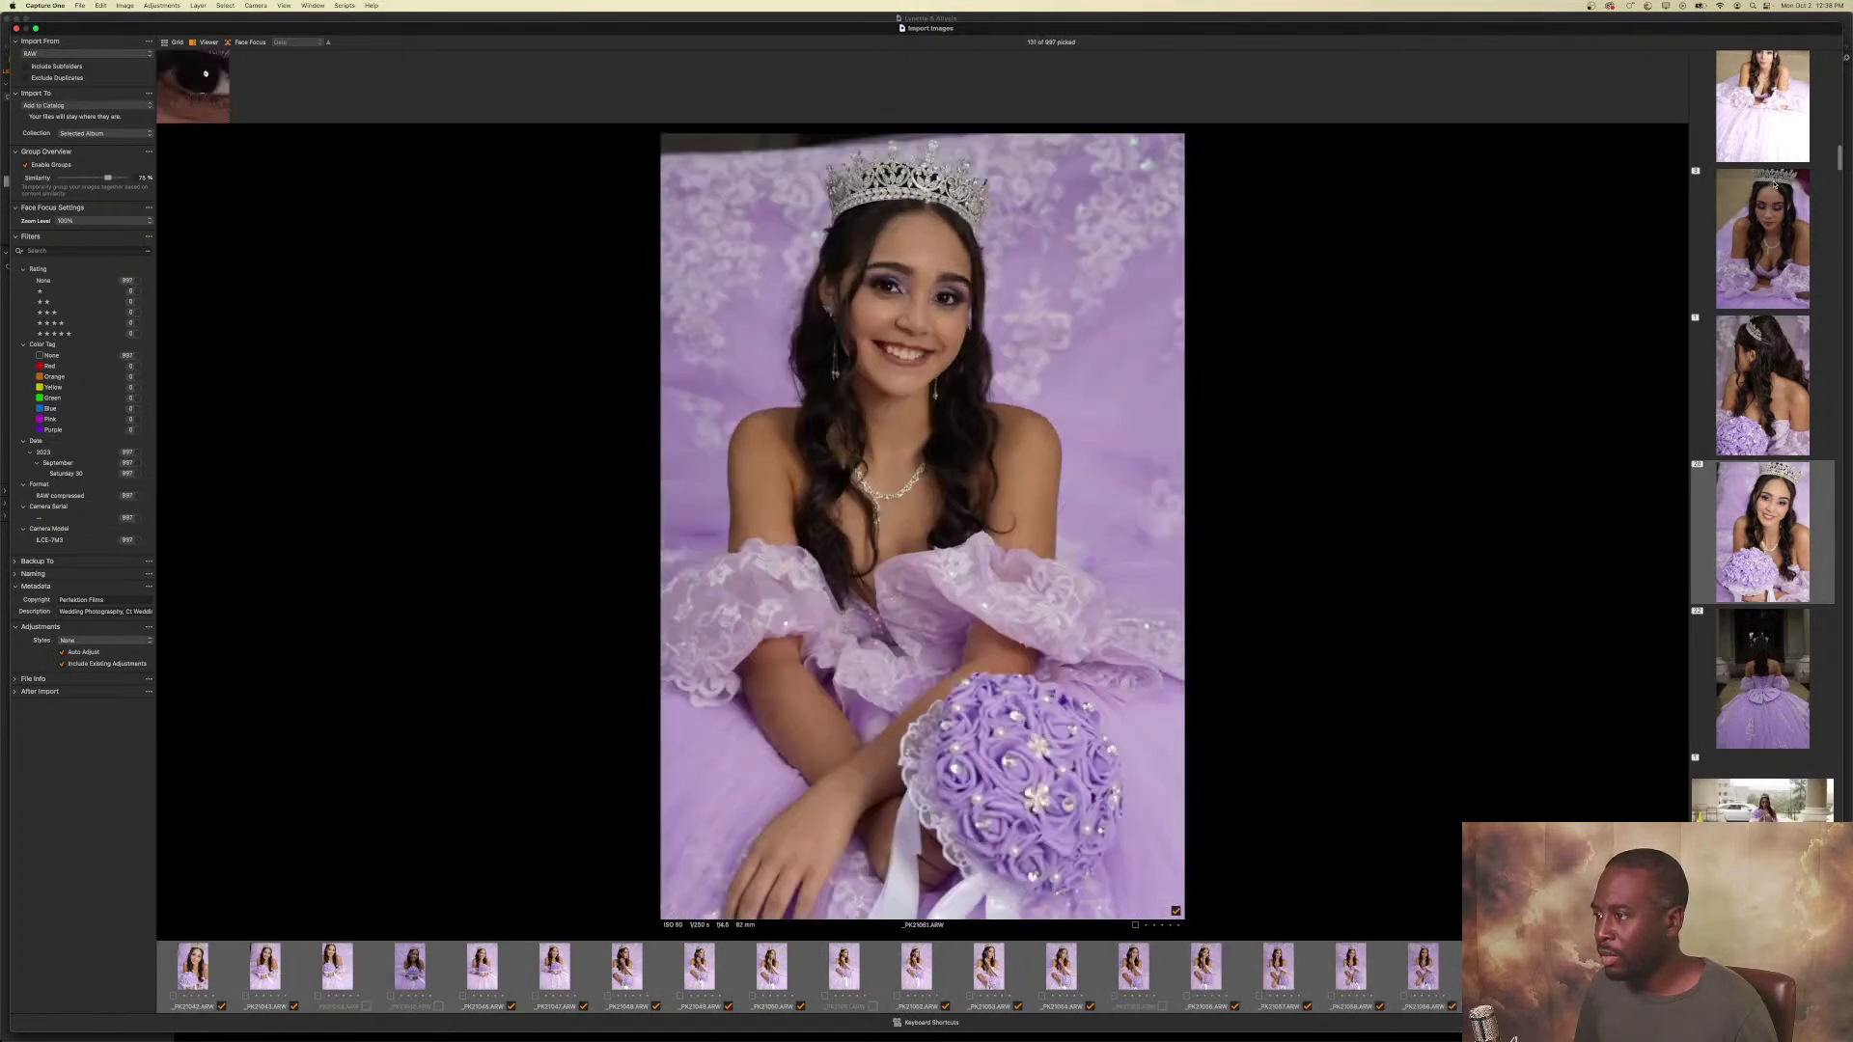
Skip the dark first photo in the back-view doorway group and pick the second to seventh photos.
key(Right)
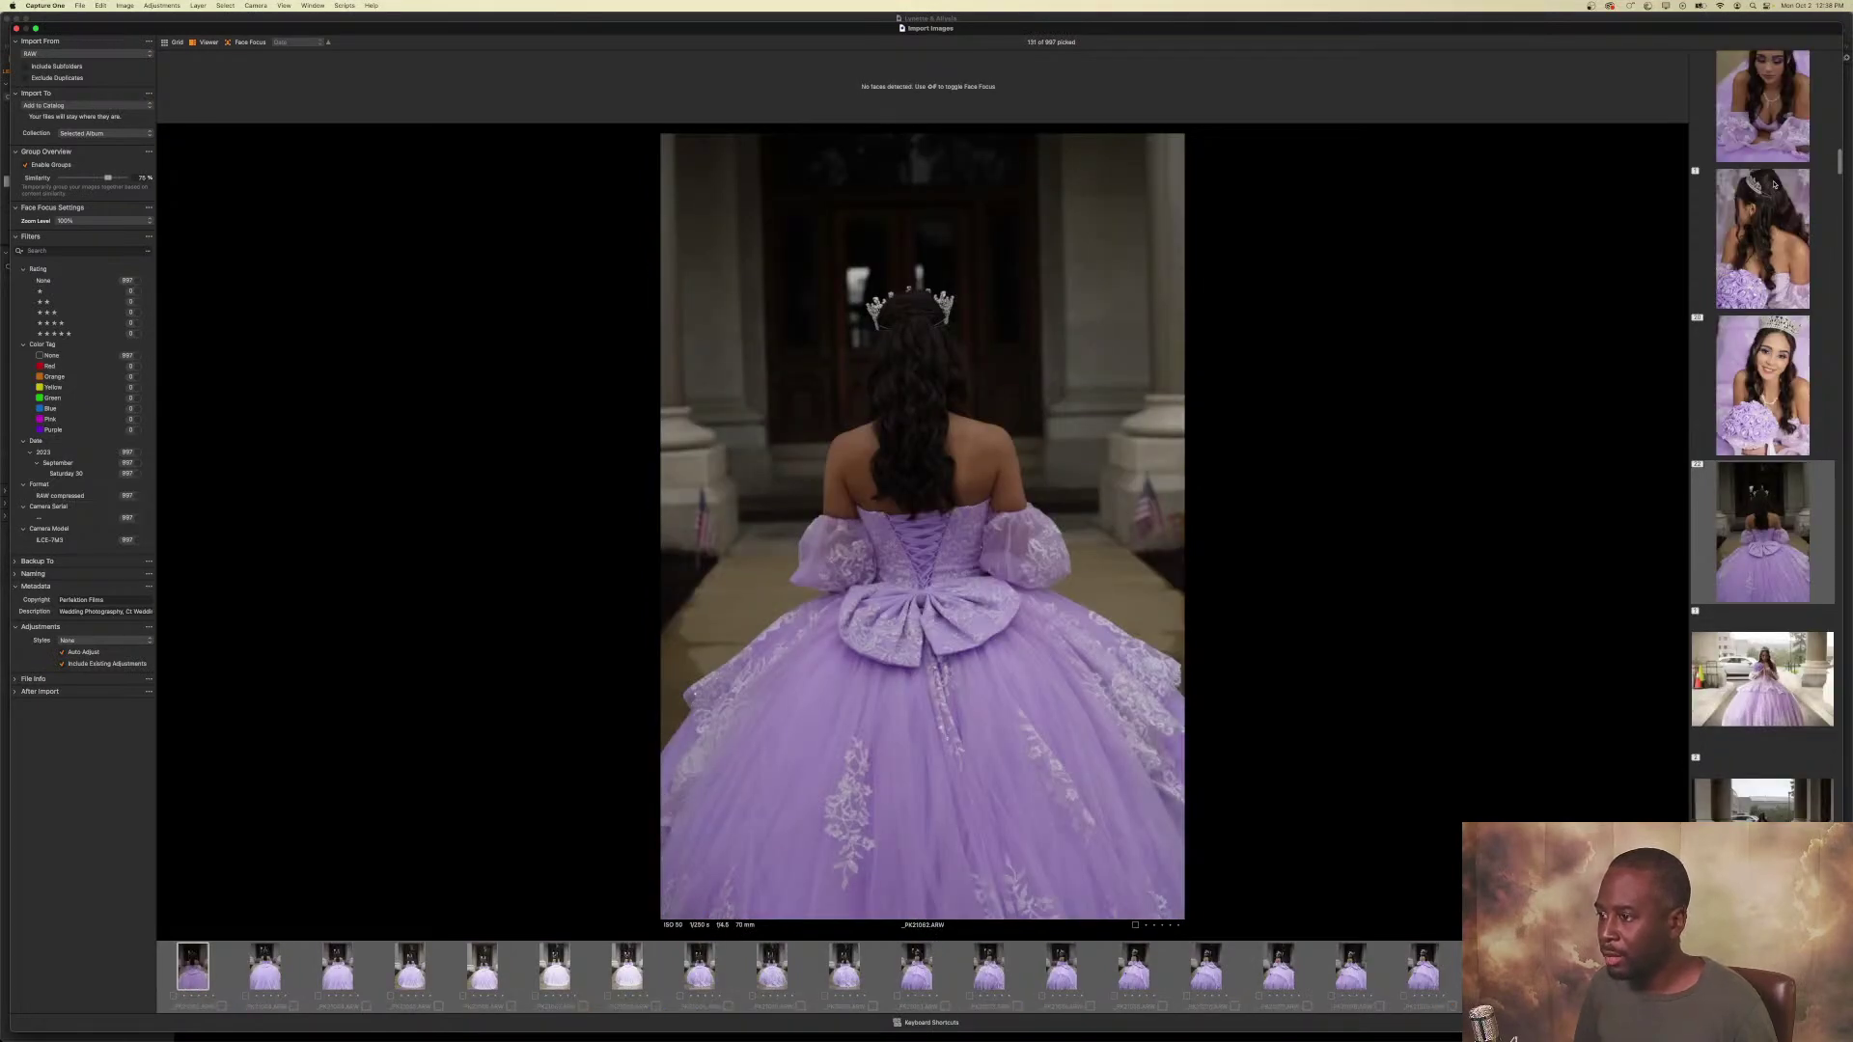
key(Right)
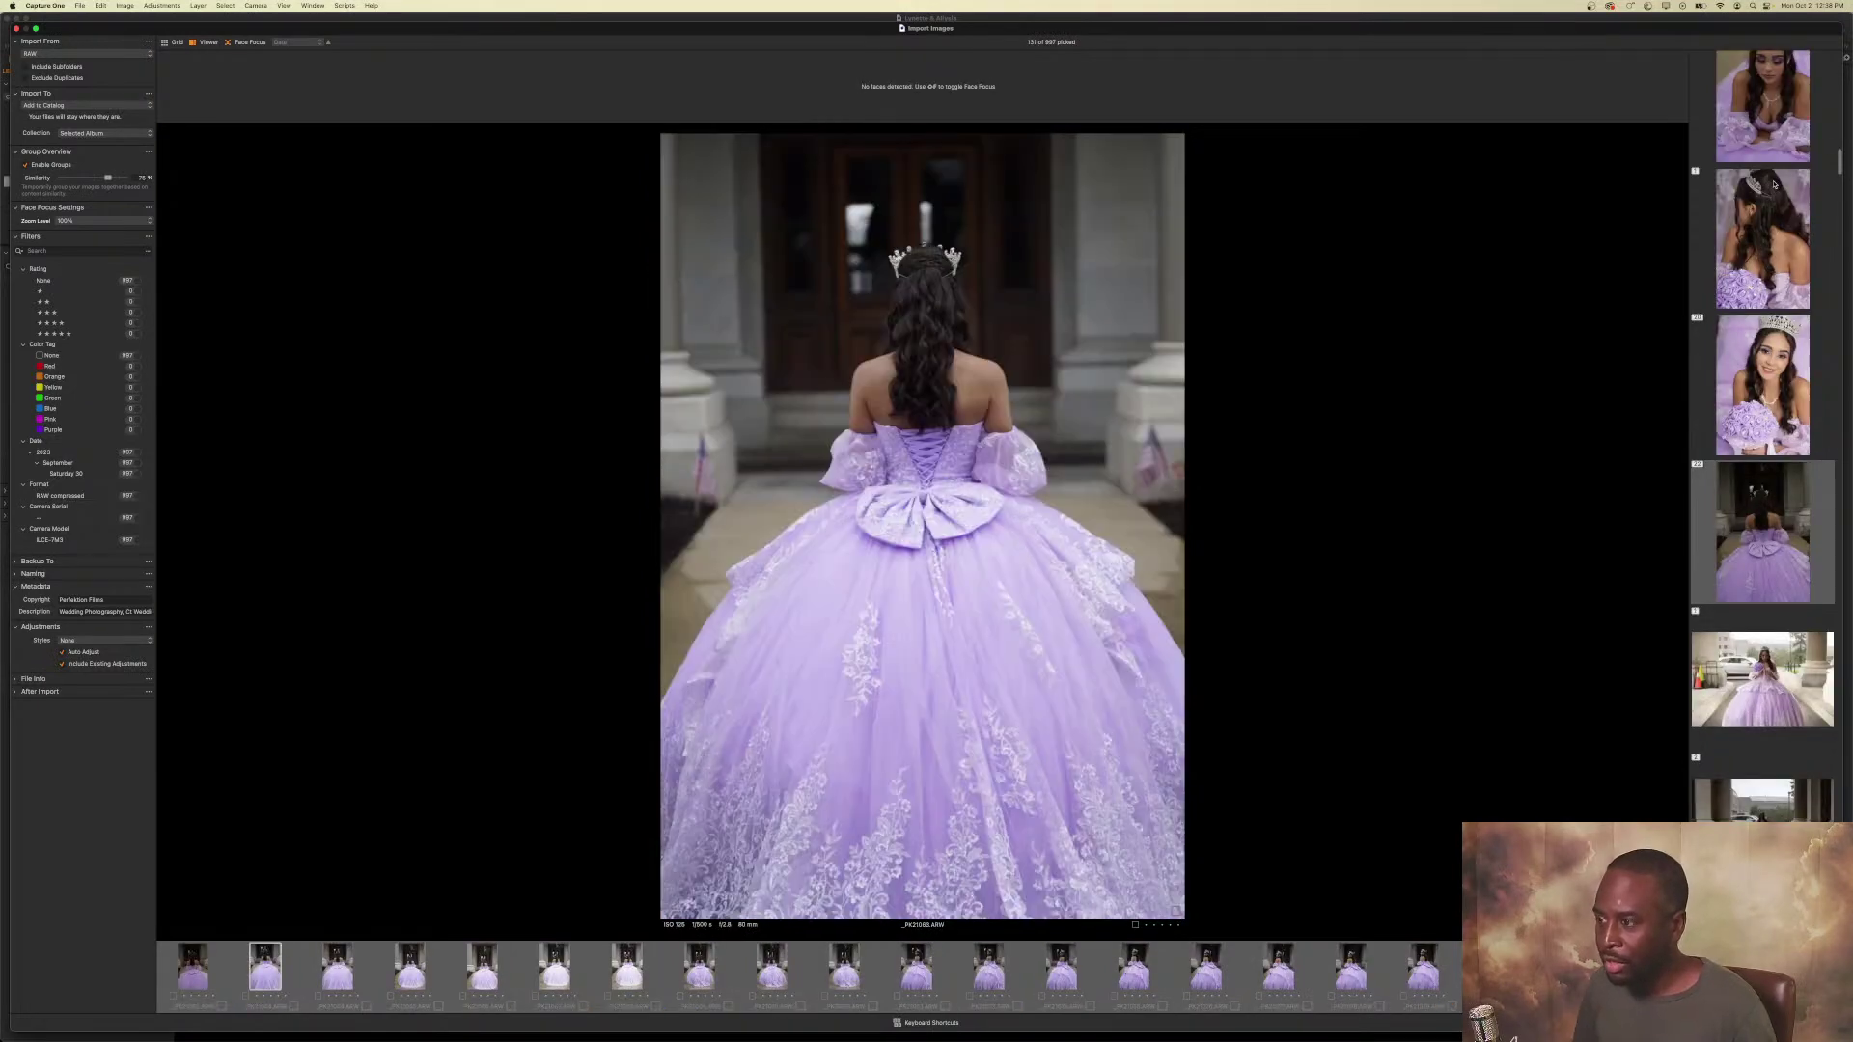
key(p)
key(Right)
key(p)
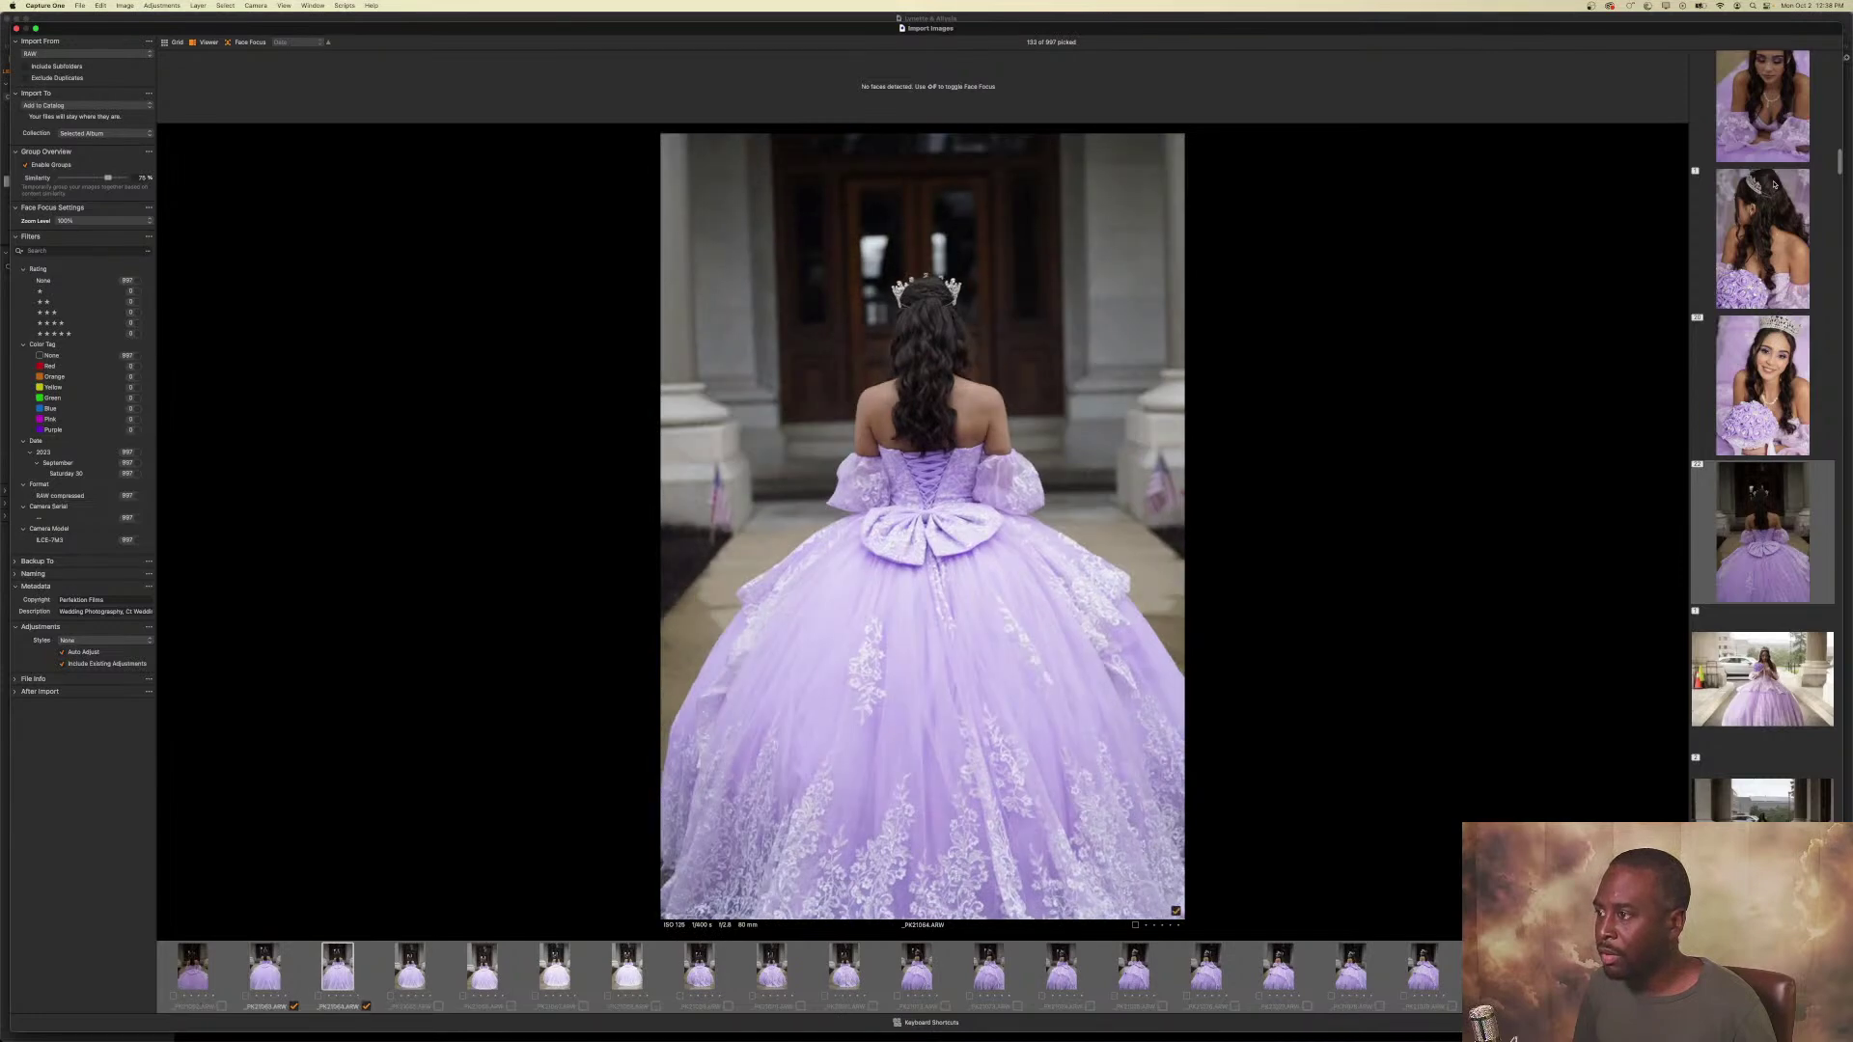
key(Right)
key(p)
key(Right)
key(p)
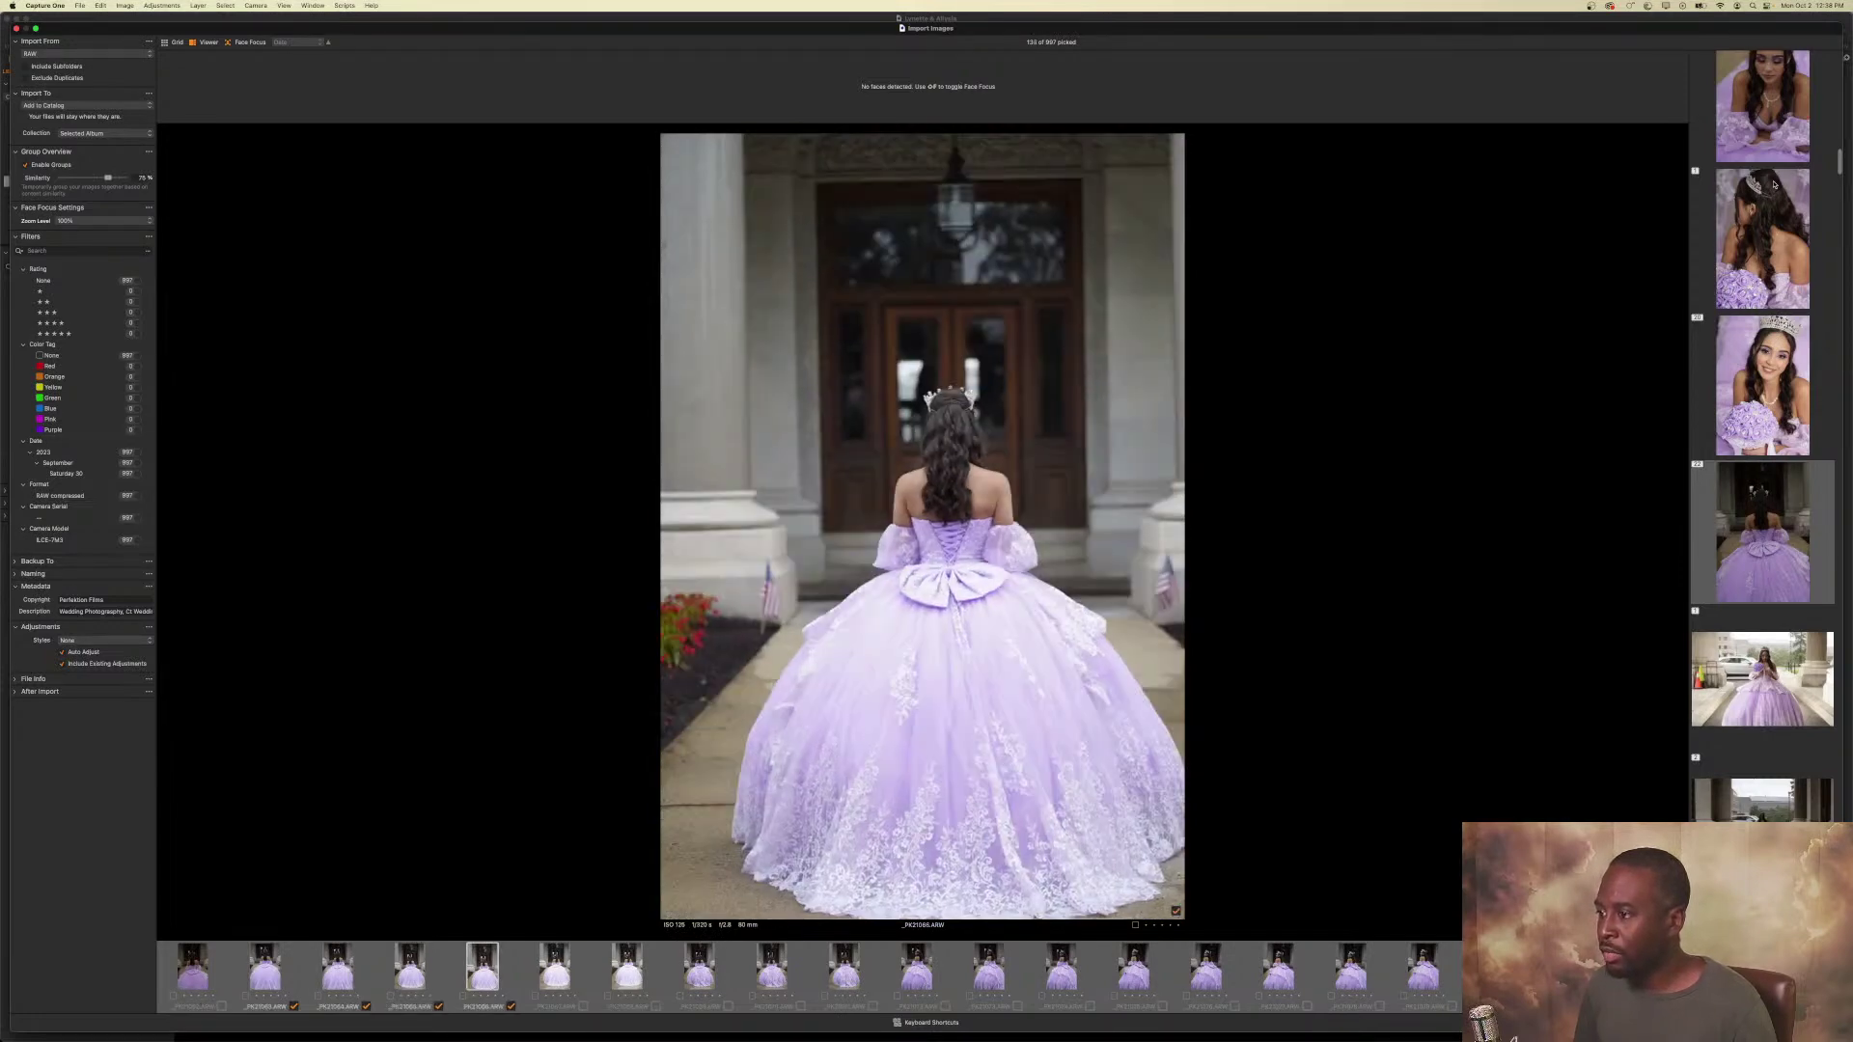
key(Right)
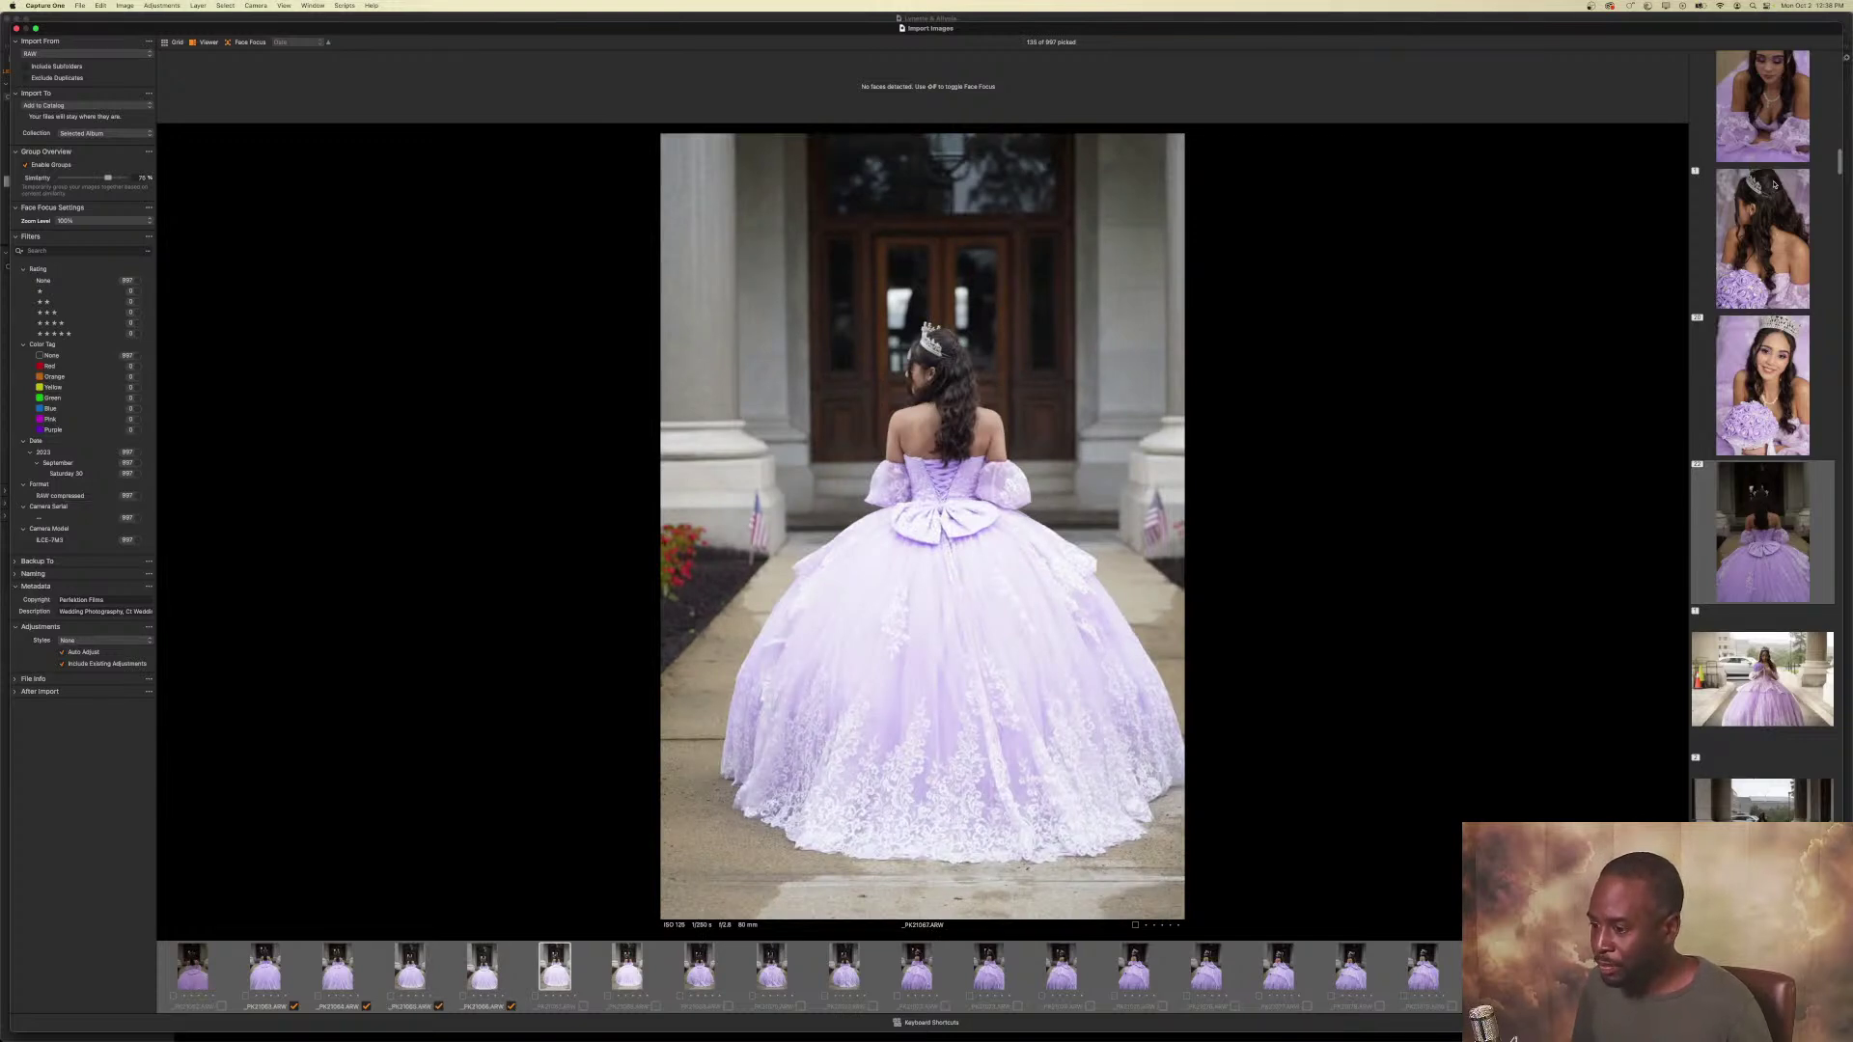
key(p)
key(Right)
key(p)
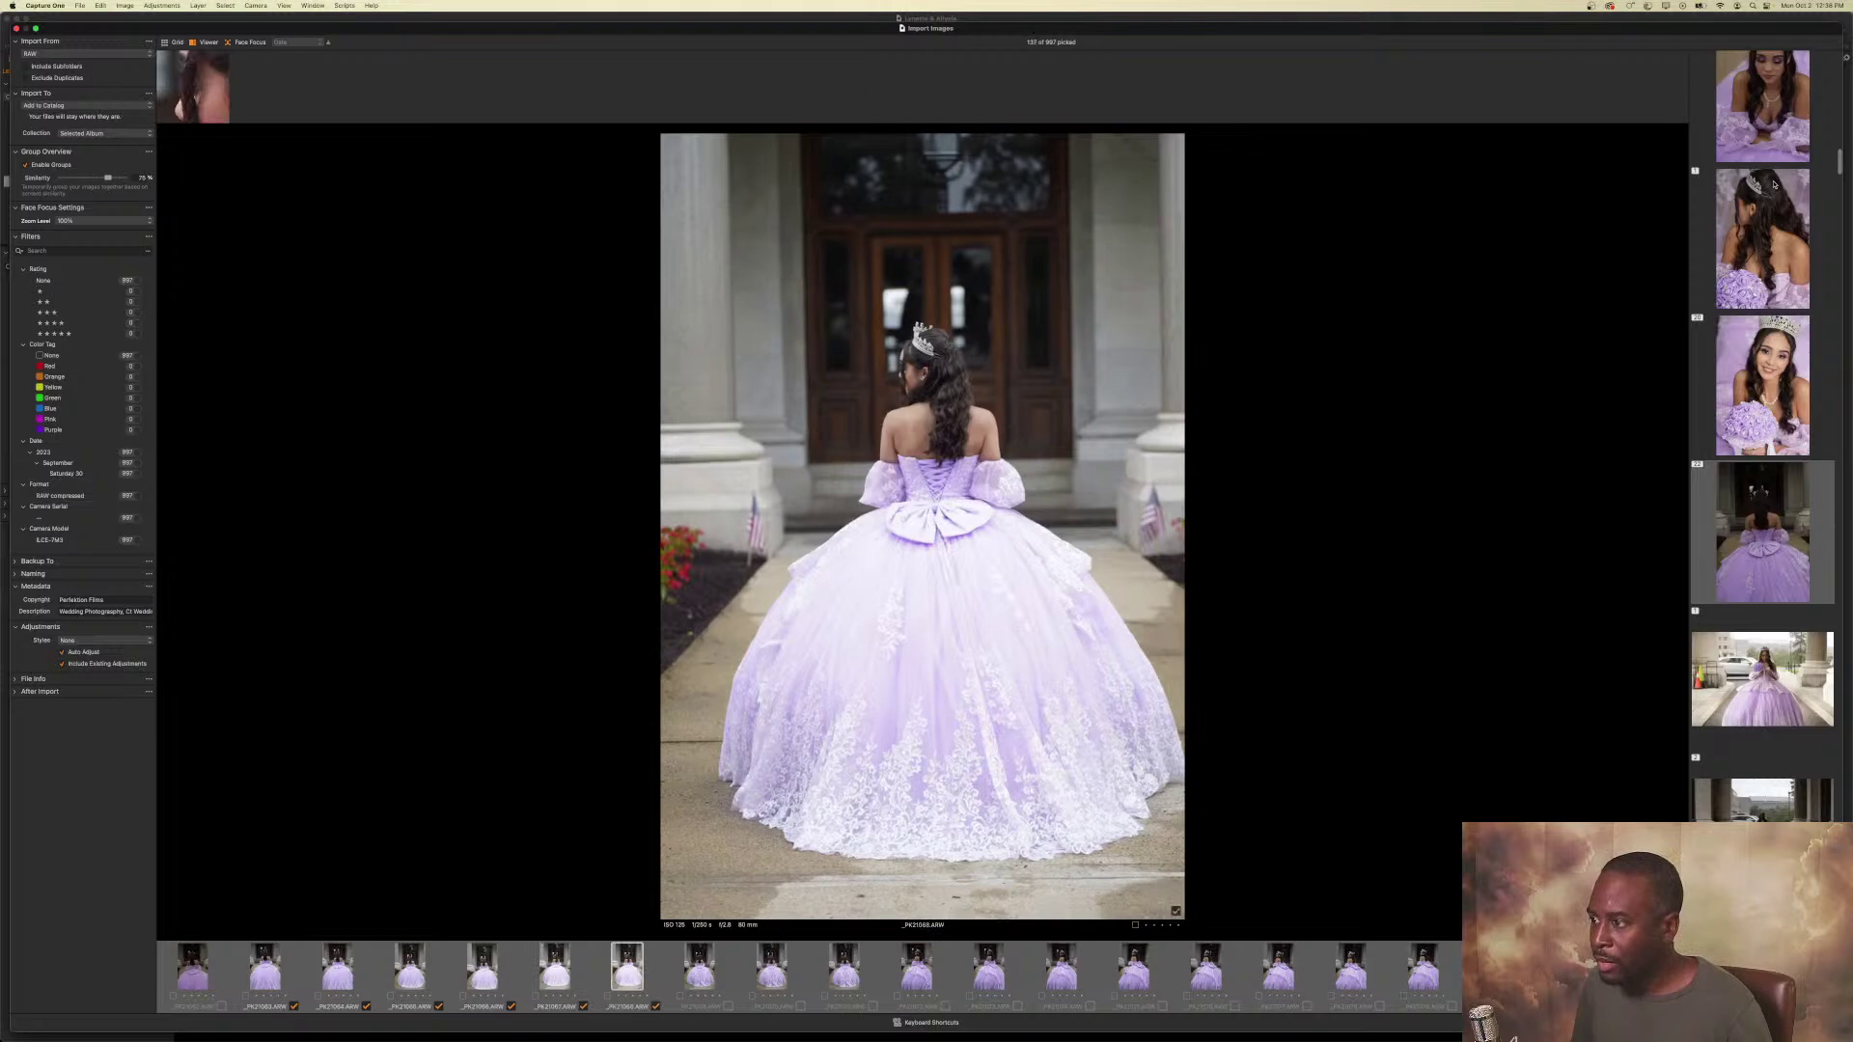
Pick the eighth to fifteenth photos in the back-view doorway group.
key(Right)
key(p)
key(Right)
key(p)
key(Right)
key(p)
key(Right)
key(p)
key(Right)
key(p)
key(Right)
key(p)
key(Right)
key(p)
key(Right)
key(p)
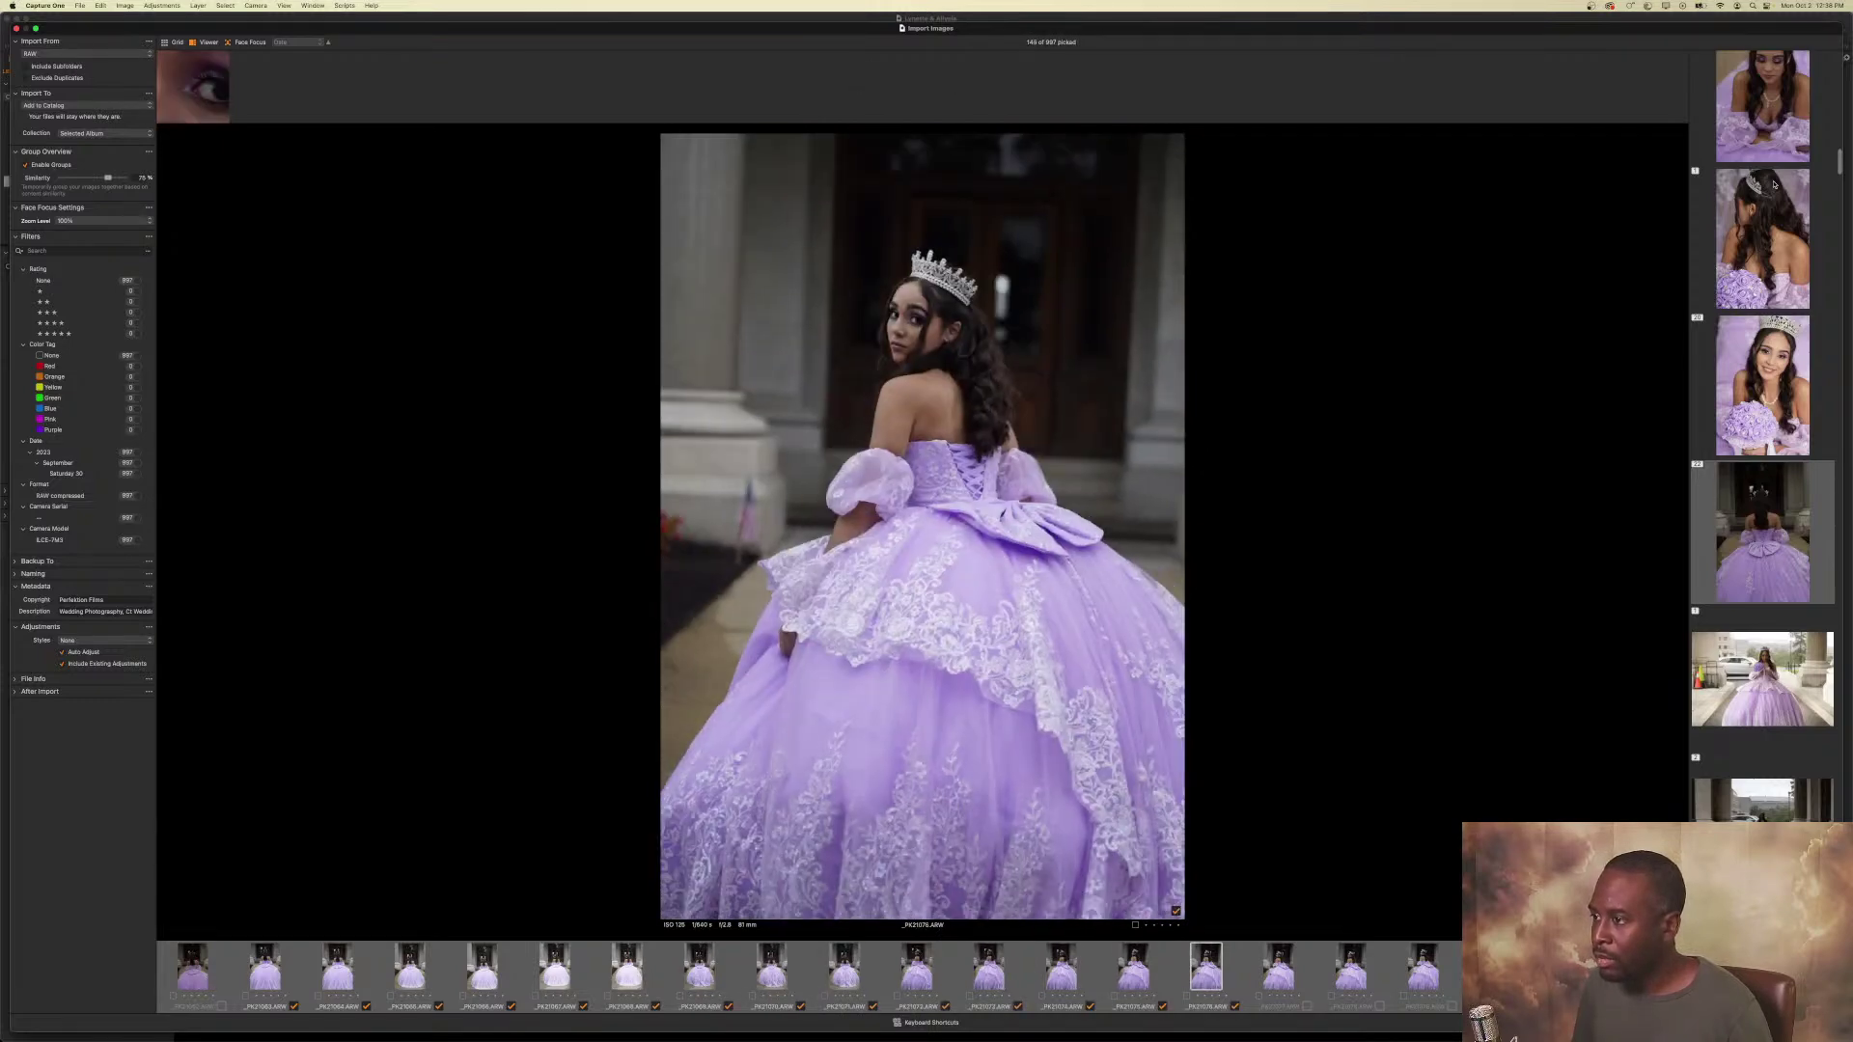
Pick the remaining photos in the doorway group, through the last one of the girl looking down over her shoulder.
key(Right)
key(p)
key(Right)
key(p)
key(Right)
key(p)
key(Right)
key(Right)
key(p)
key(Right)
key(p)
key(Right)
key(p)
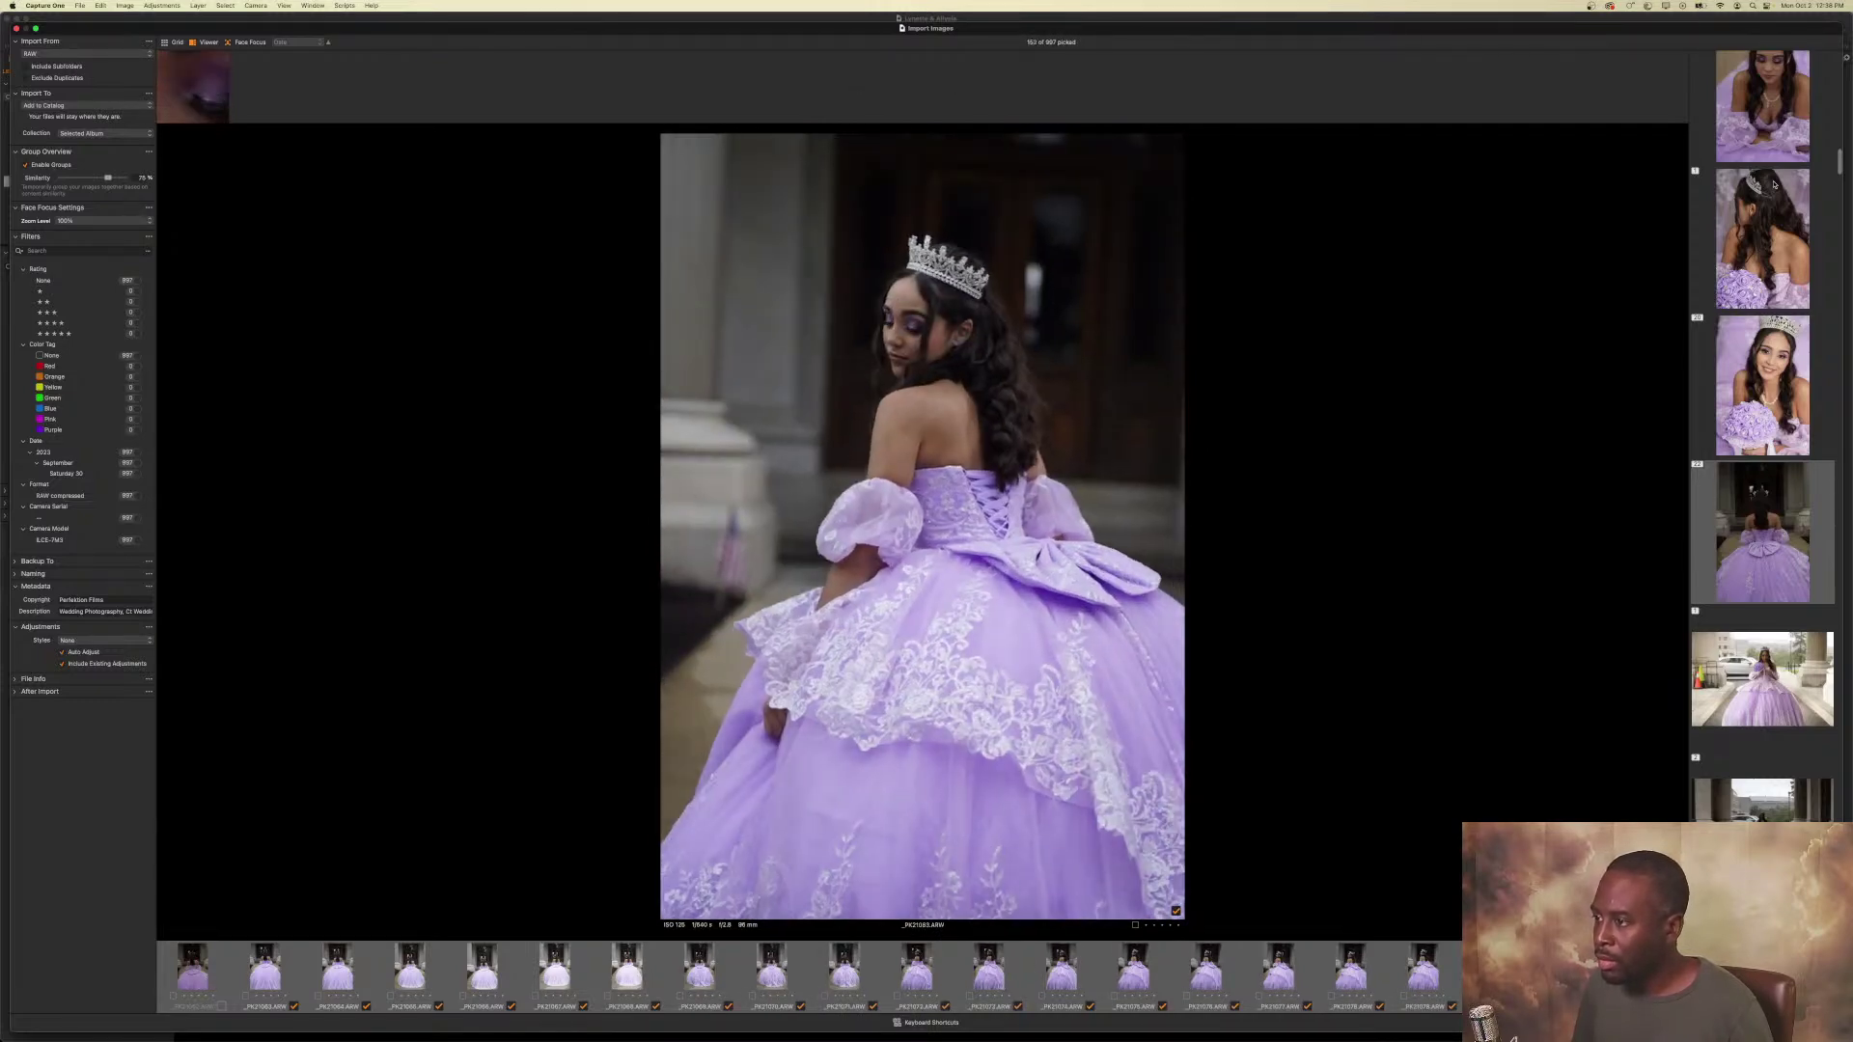
Pick the single landscape bouquet shot between the columns and the brighter second photo of the following wide-shot pair.
key(Right)
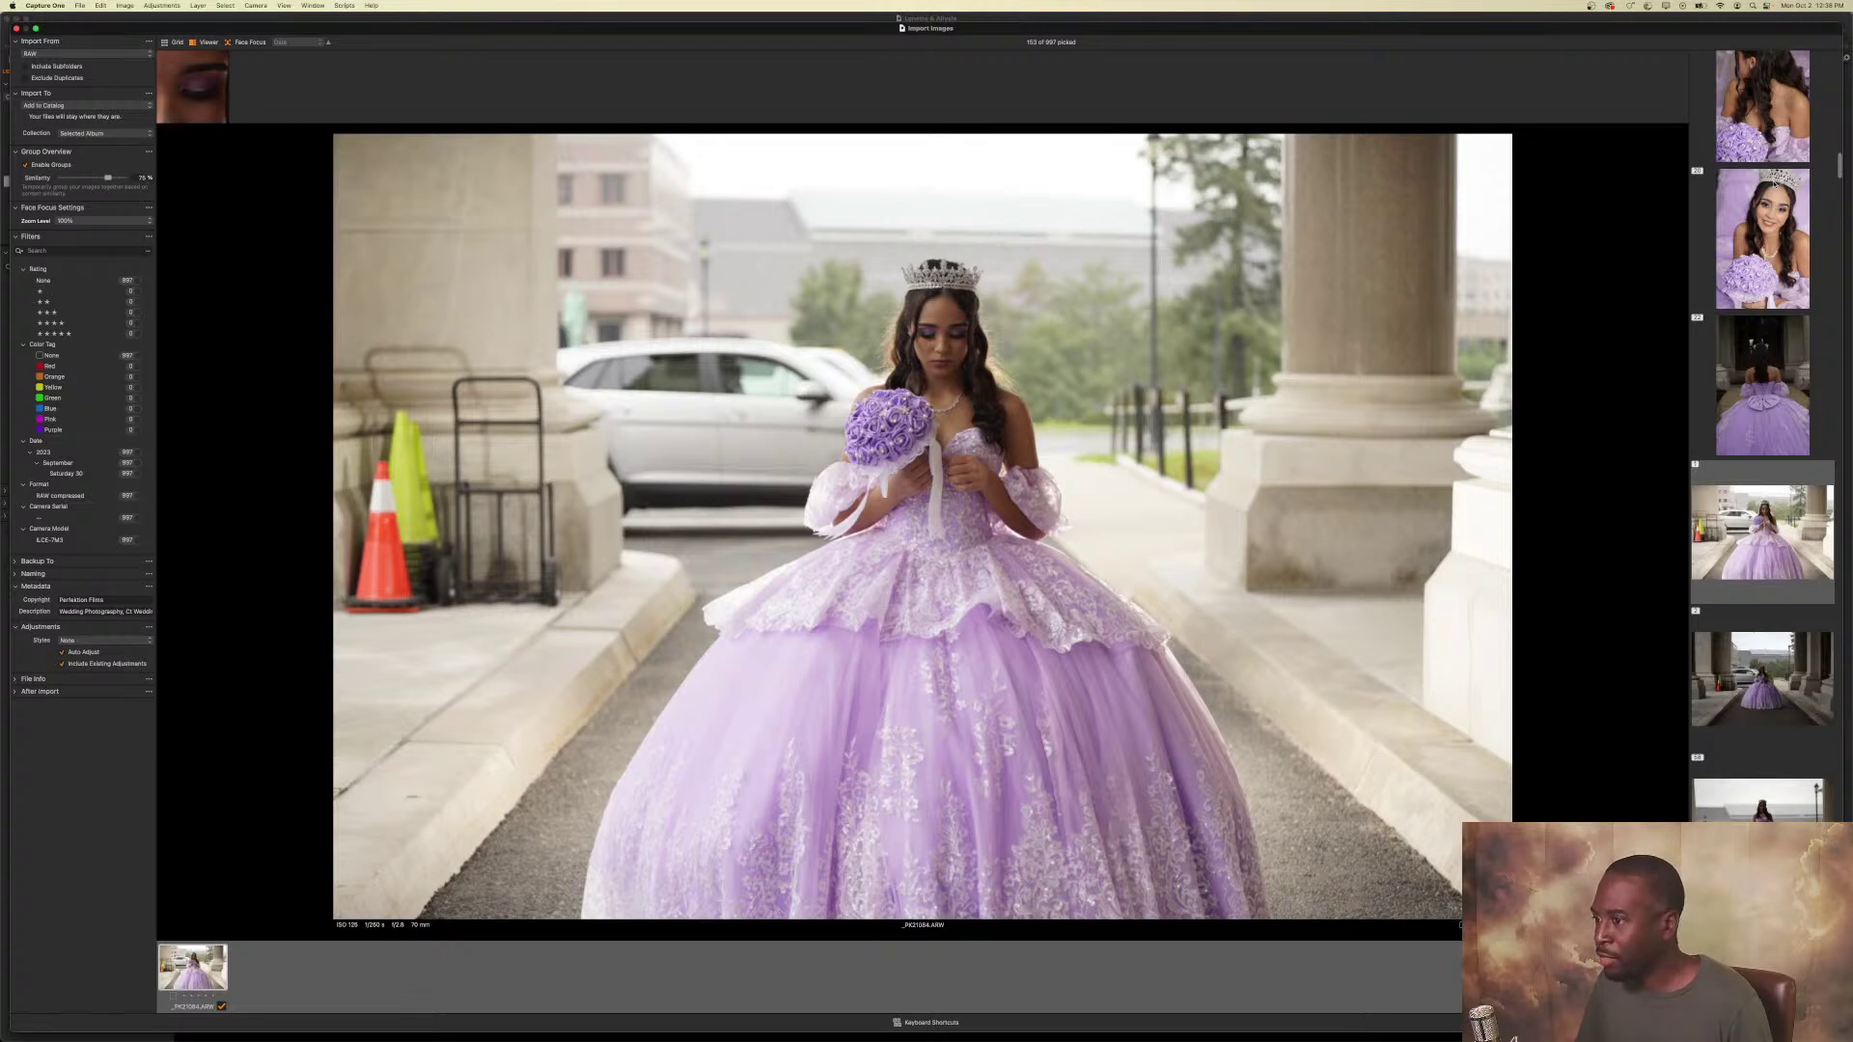
key(Down)
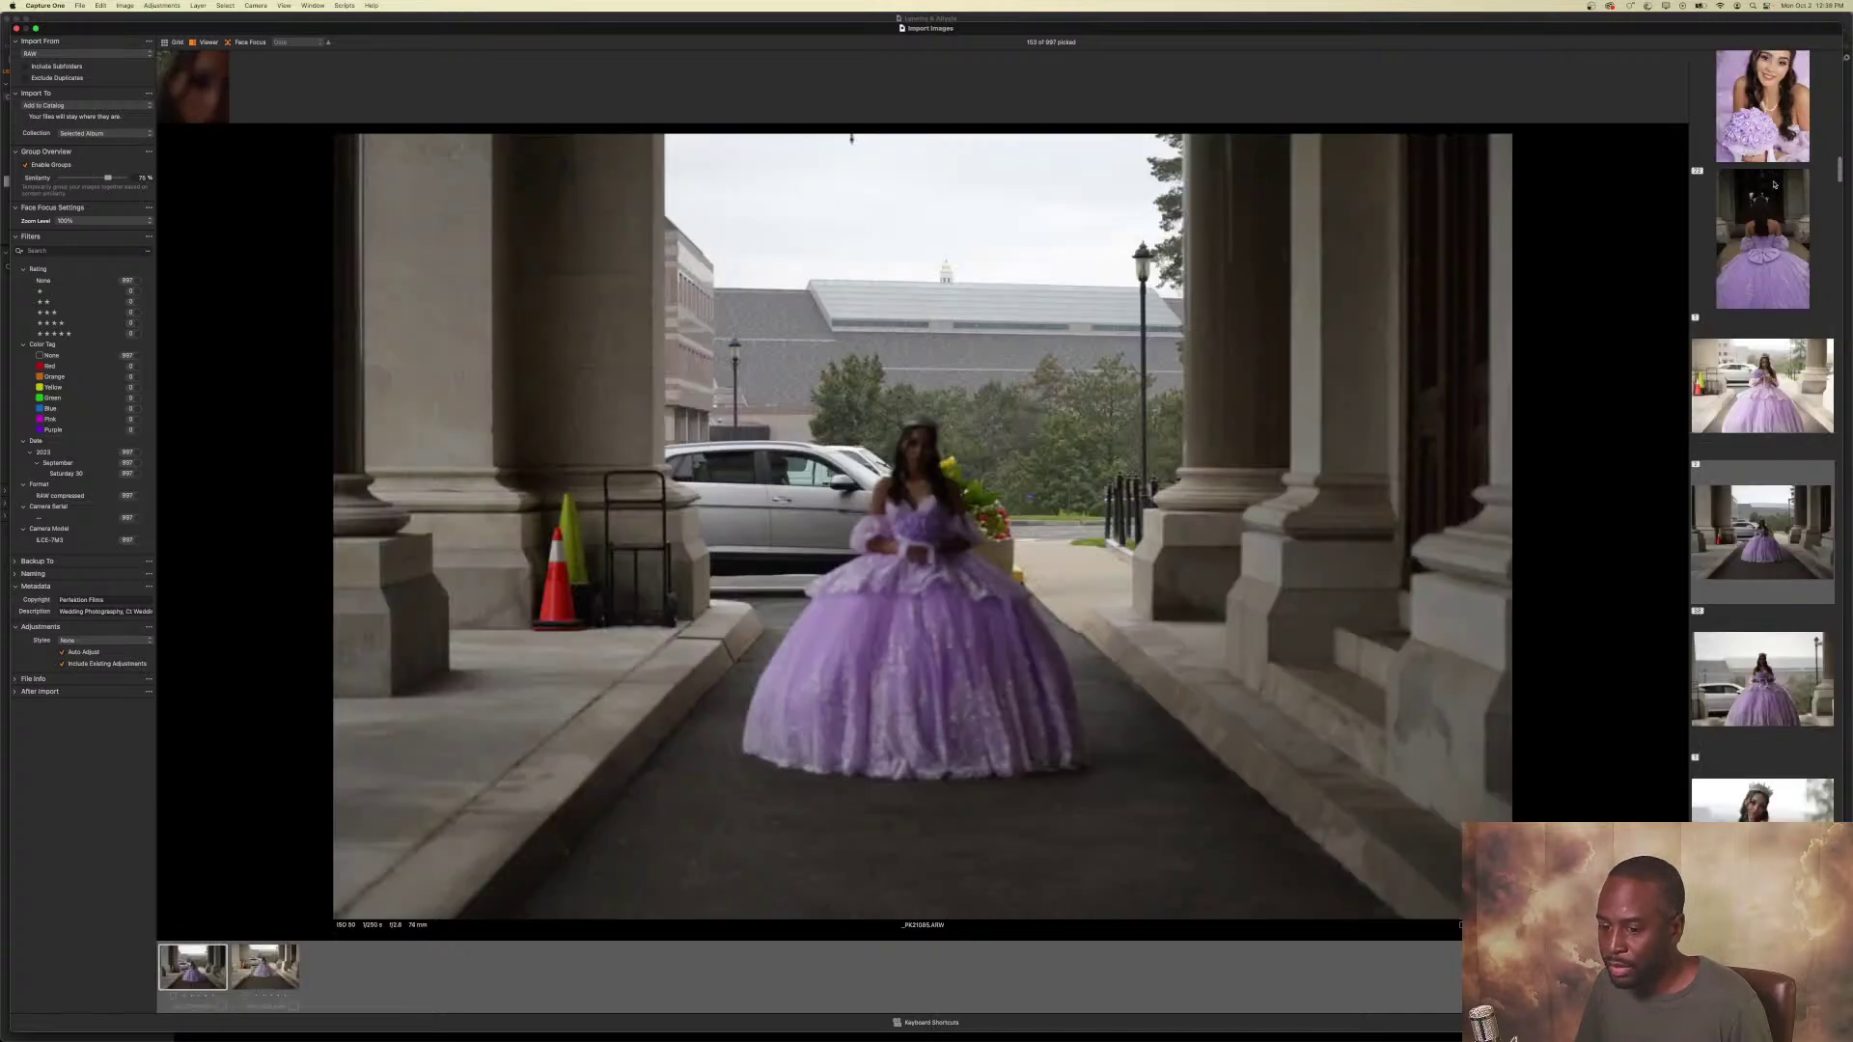
key(Right)
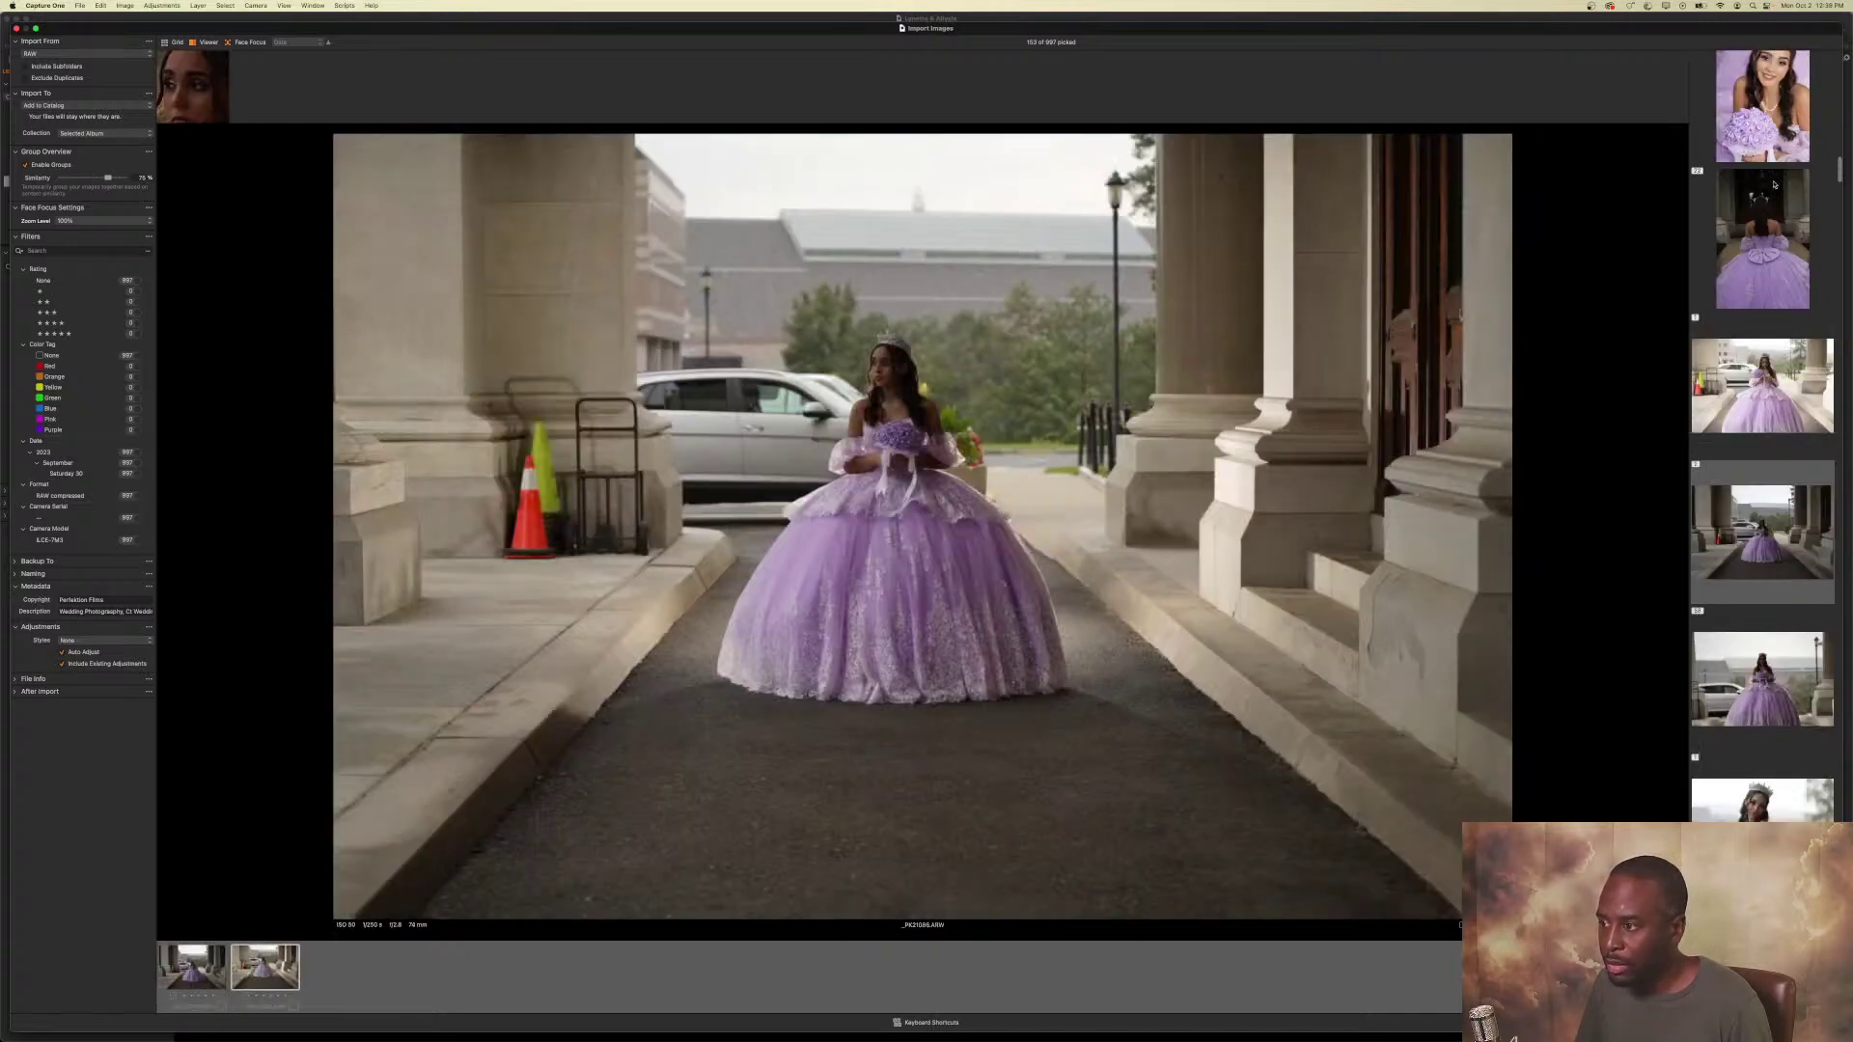
key(space)
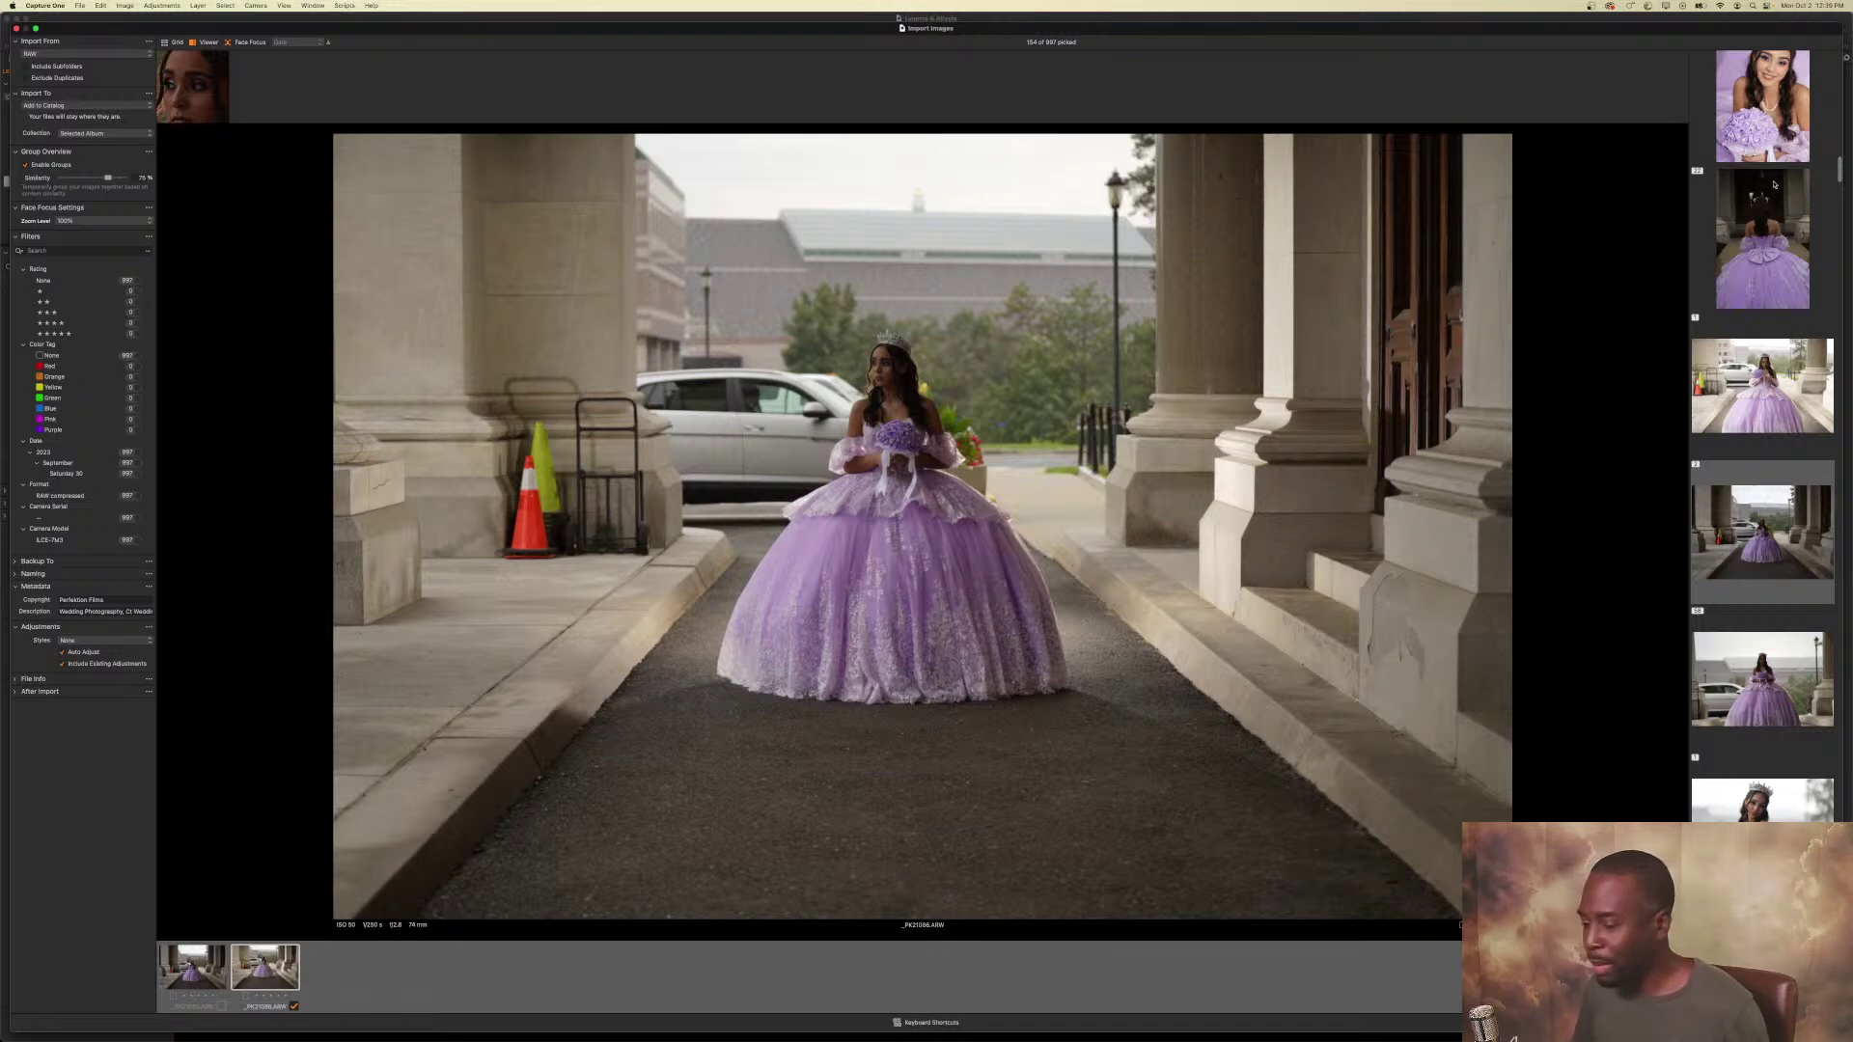
Pick the first eight backlit landscape photos of the girl with the bouquet in front of the parked car.
key(Down)
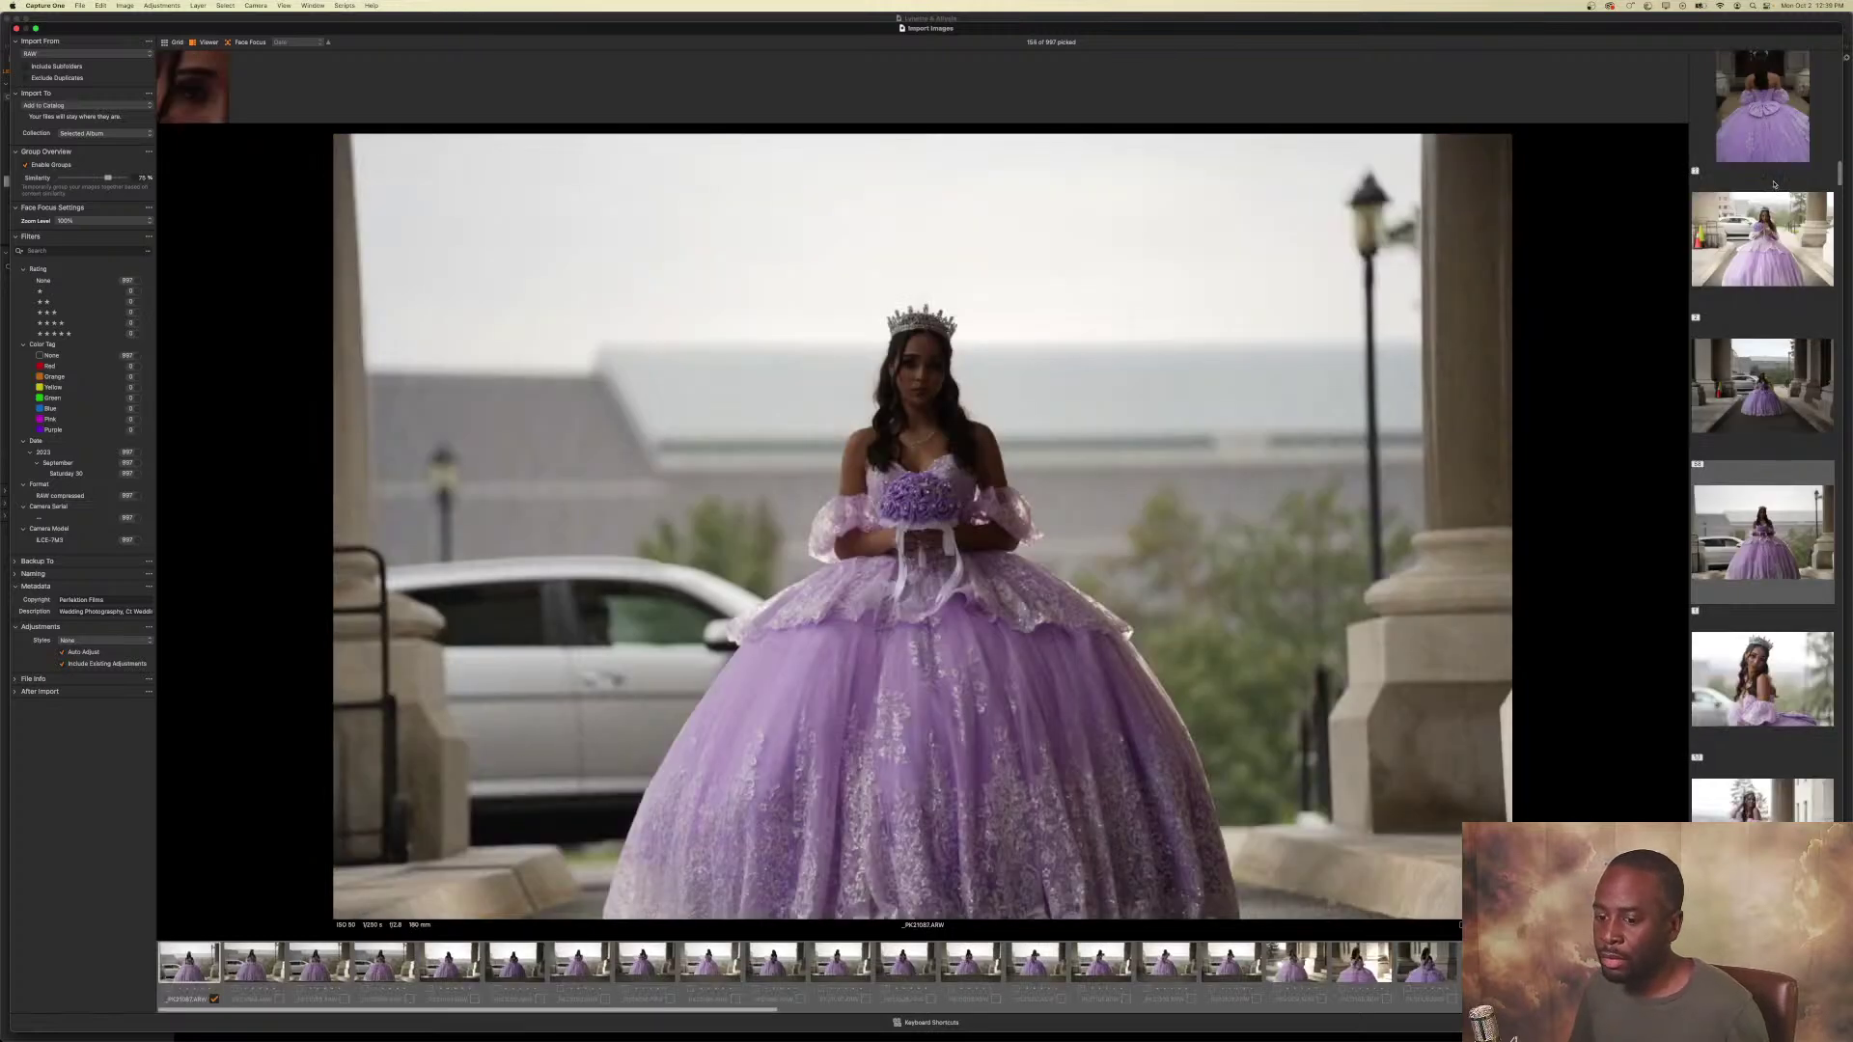
key(Right)
key(Right)
key(Right)
key(Right)
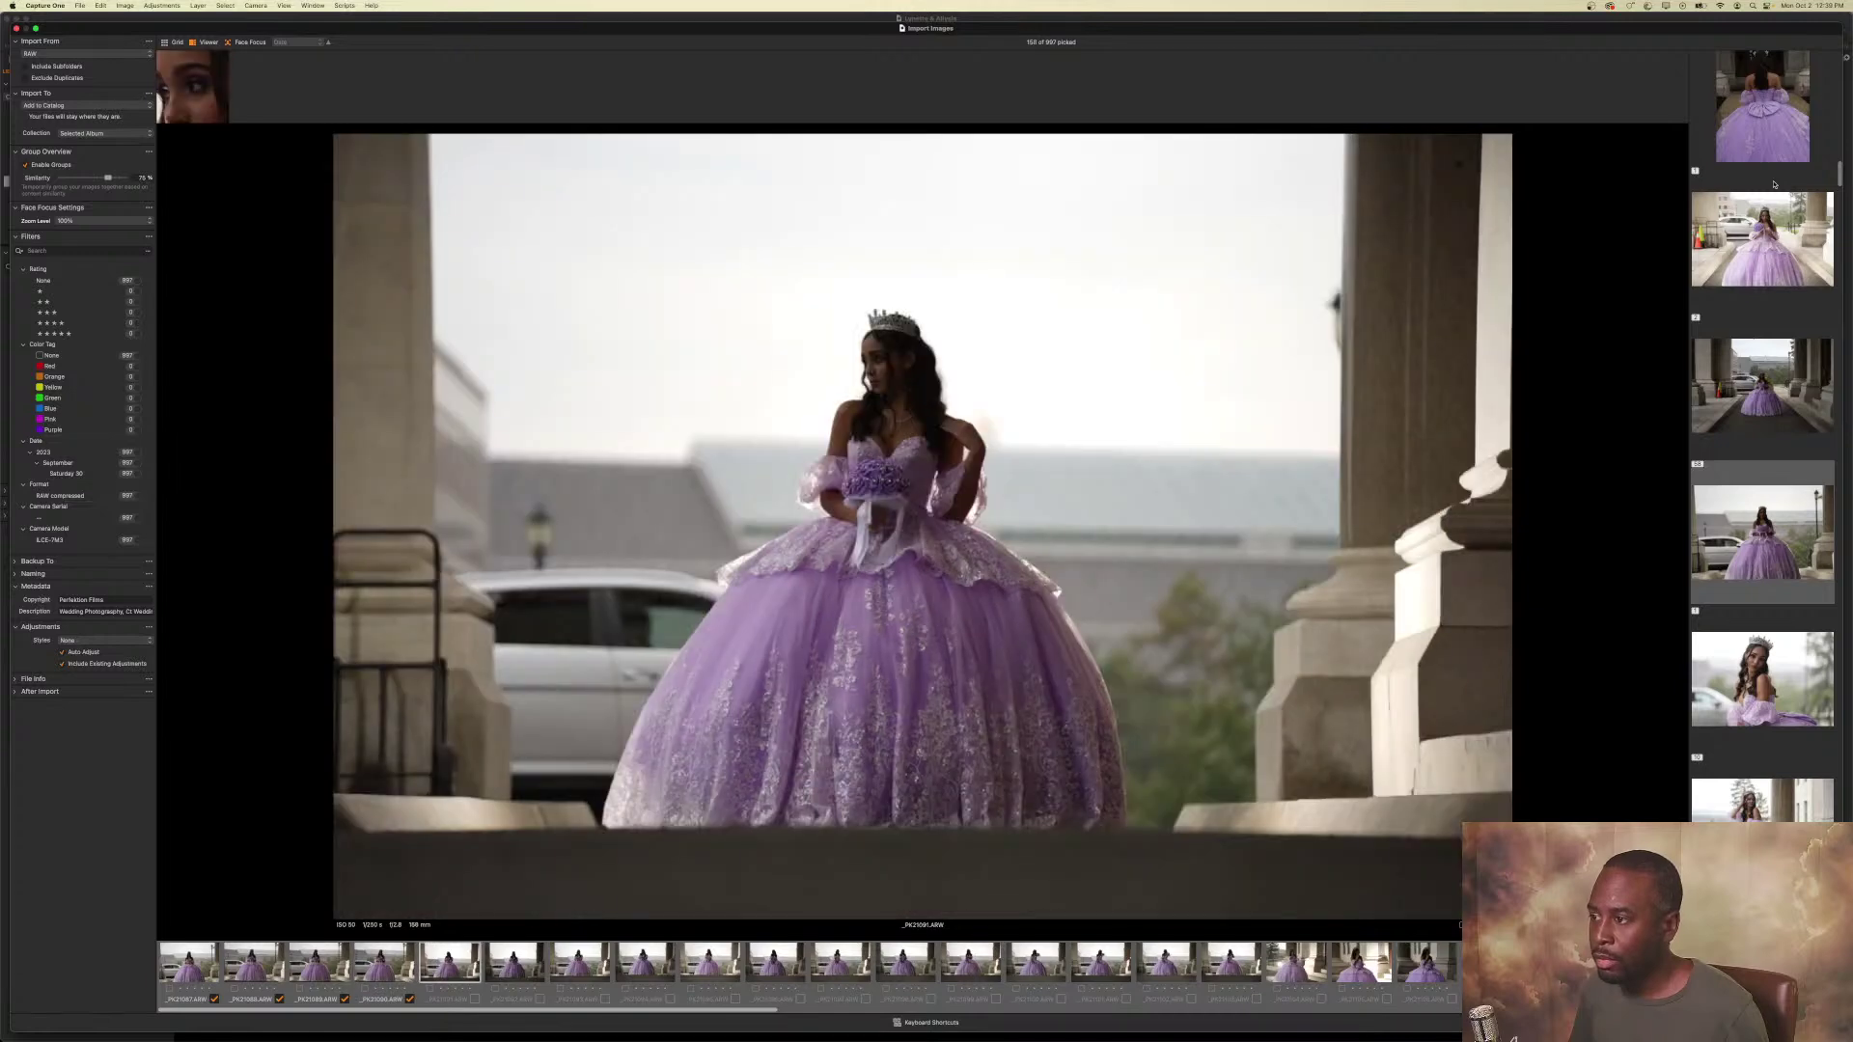
key(Right)
key(Right)
key(Right)
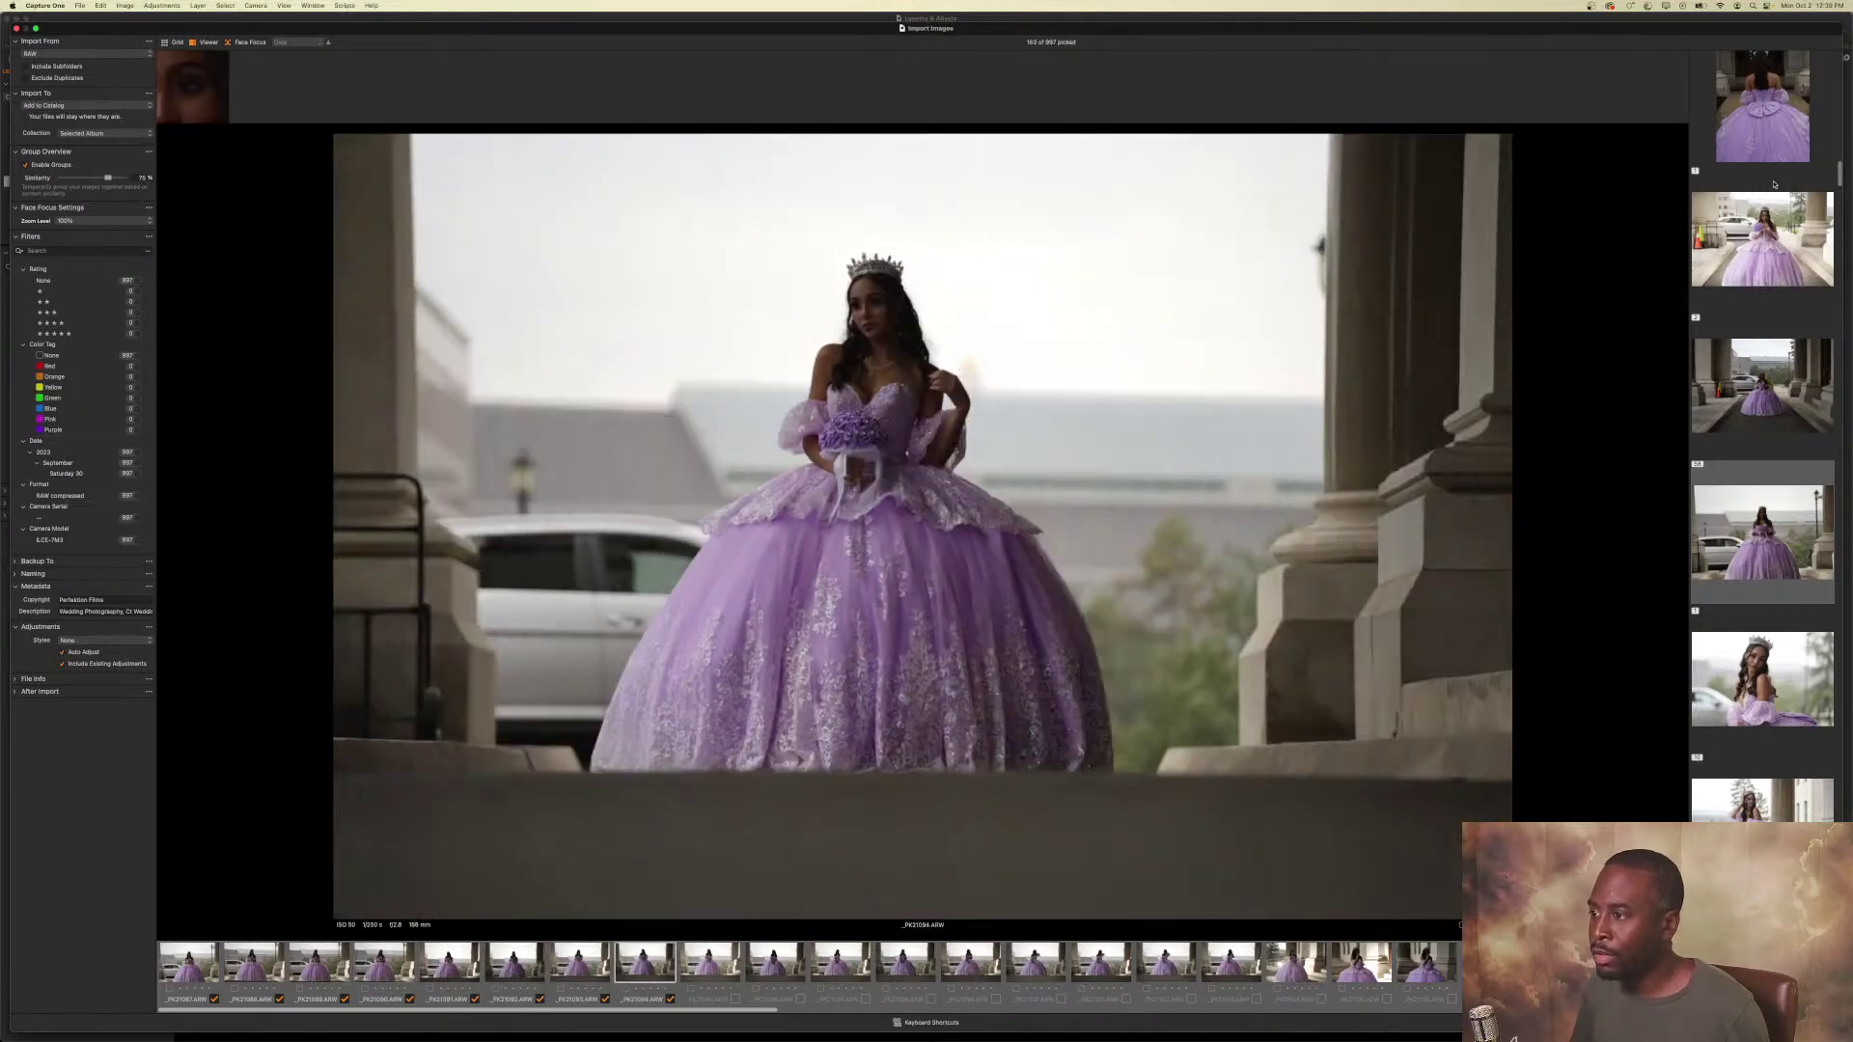
Pick the next nine backlit landscape photos in the group, up to the first shot beside the stone columns.
key(Right)
key(Right)
key(Right)
key(Right)
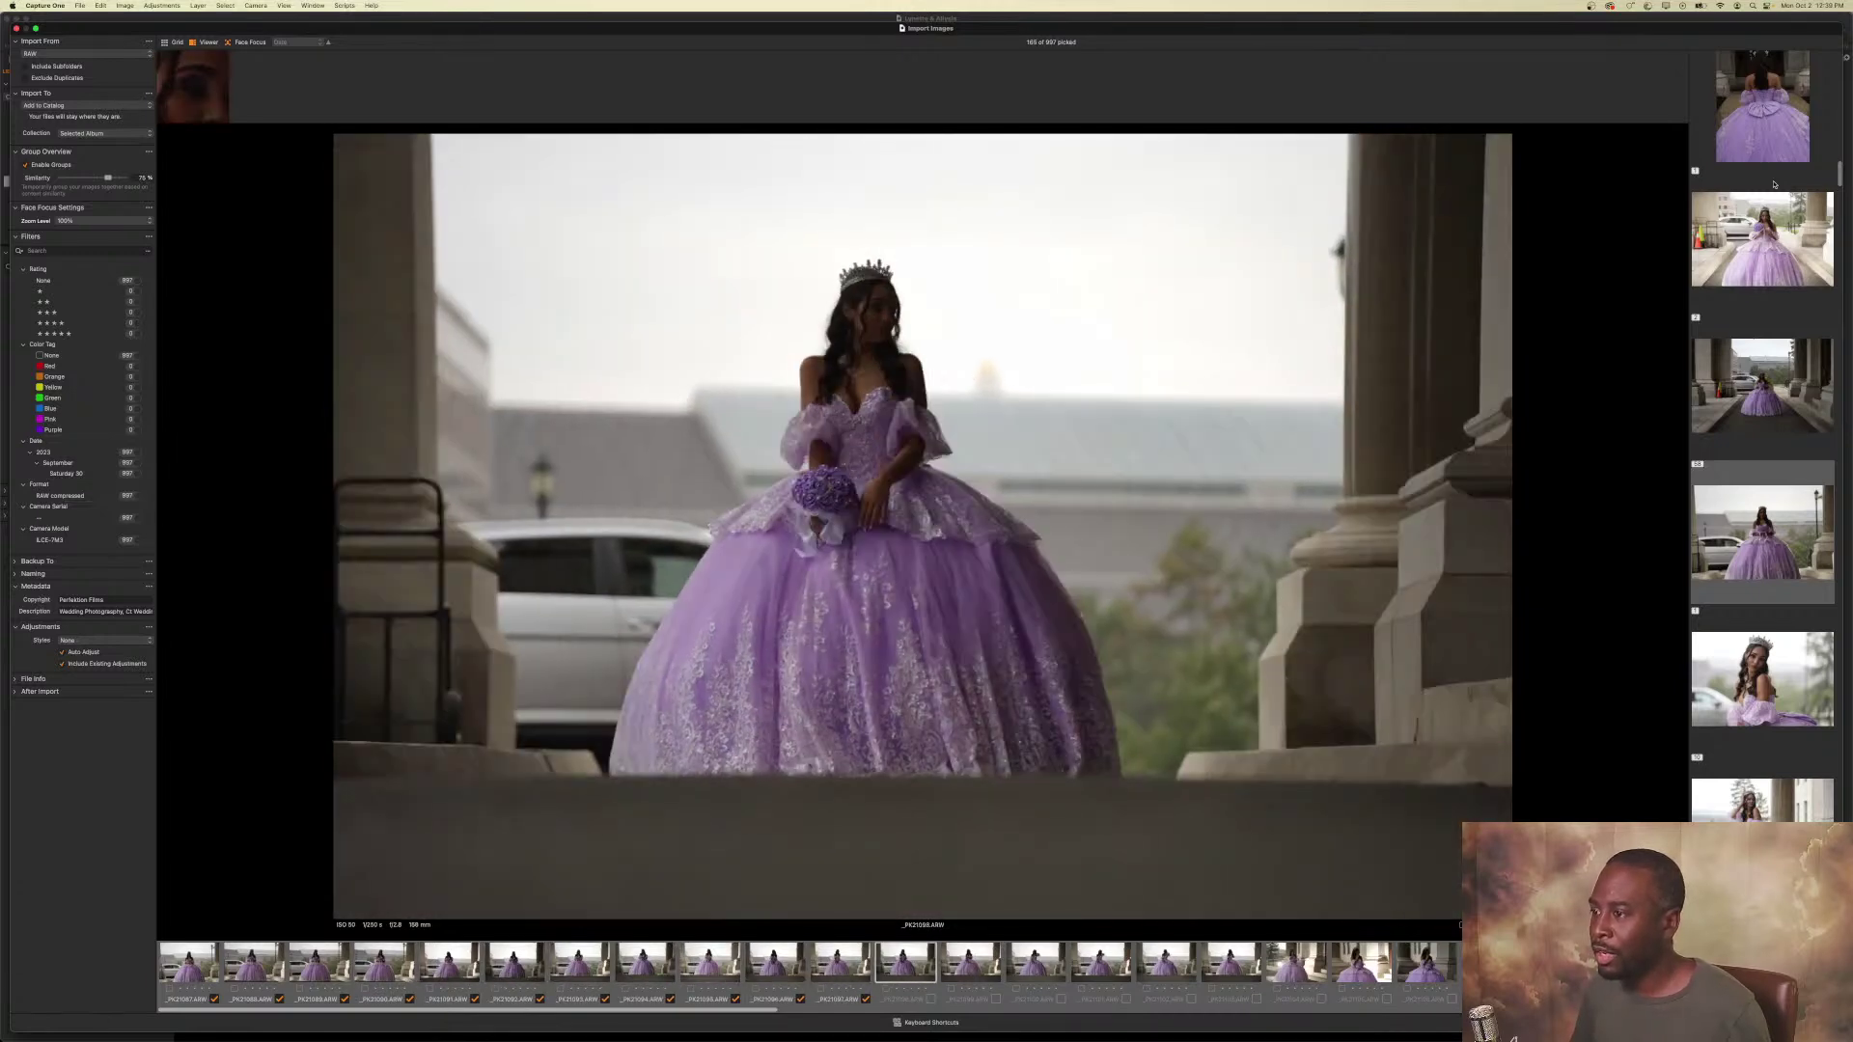
key(Right)
key(Right)
key(Right)
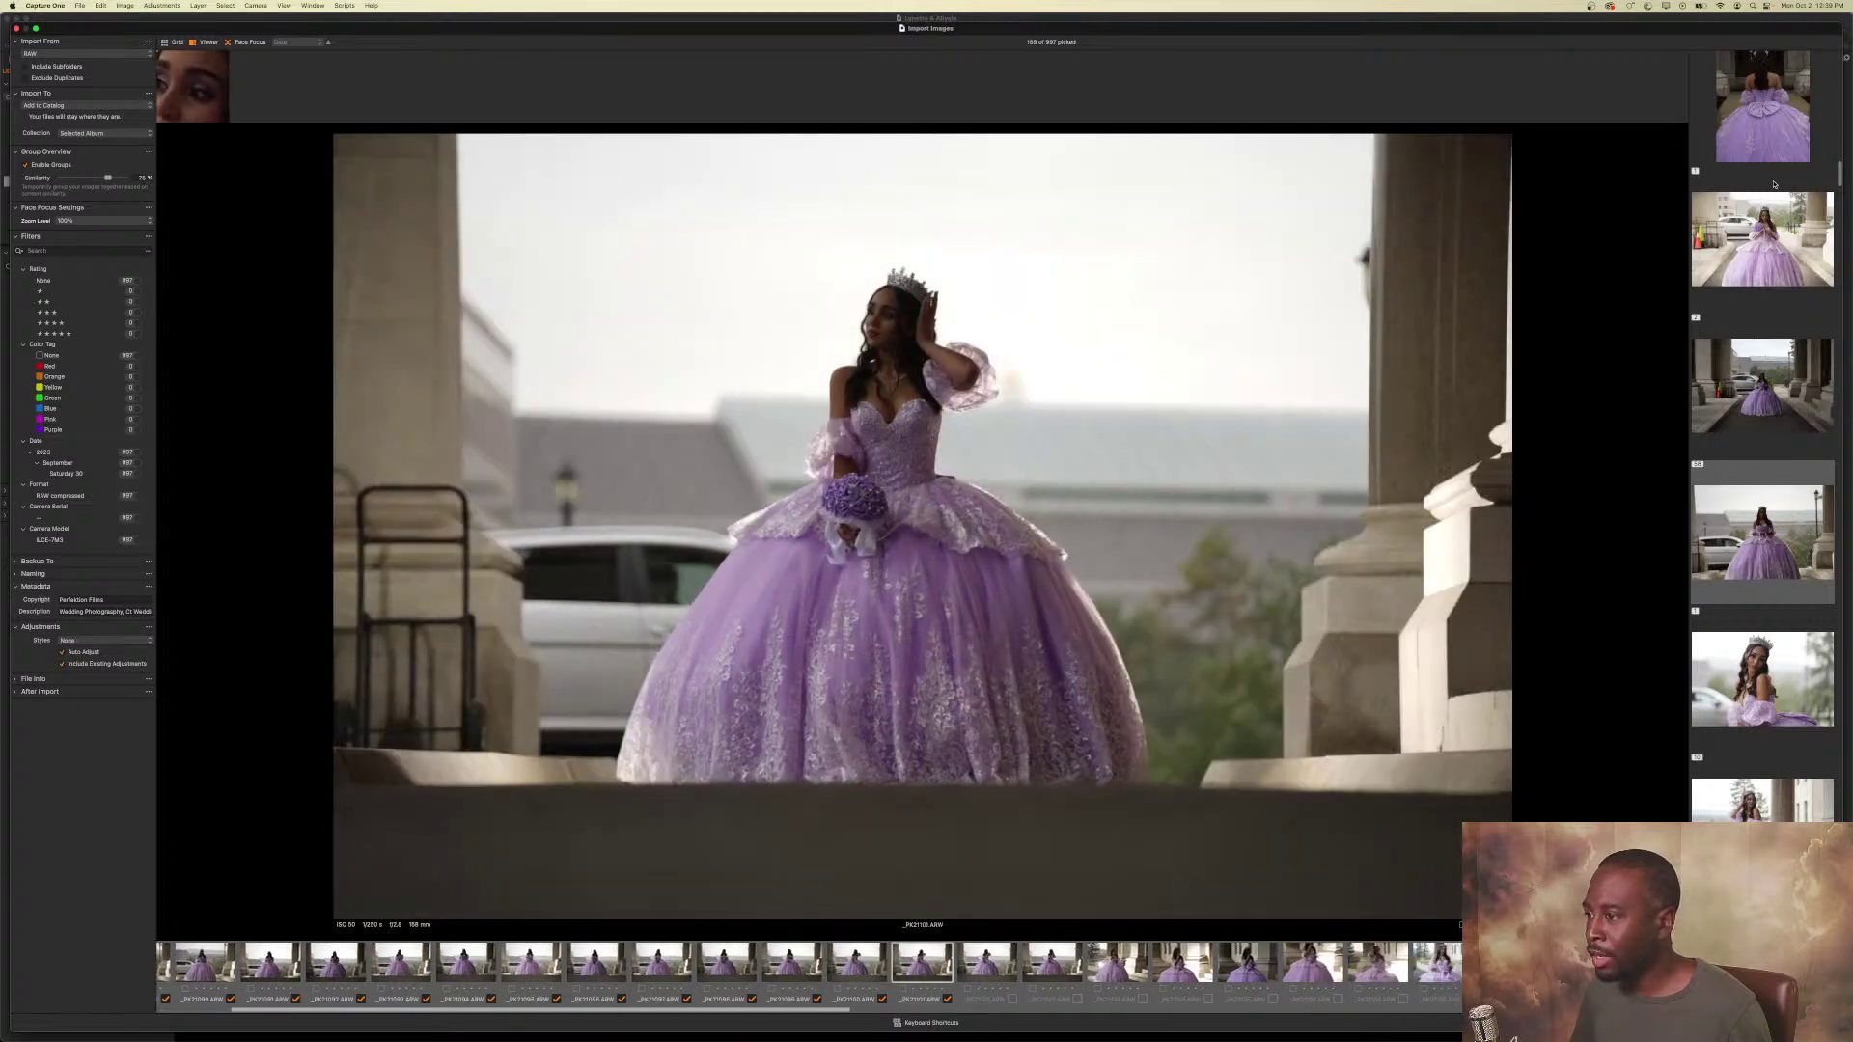
key(Right)
key(Right)
Pick the first and third photos of the girl beside the stone columns with her hand near her face, skipping the second.
key(Right)
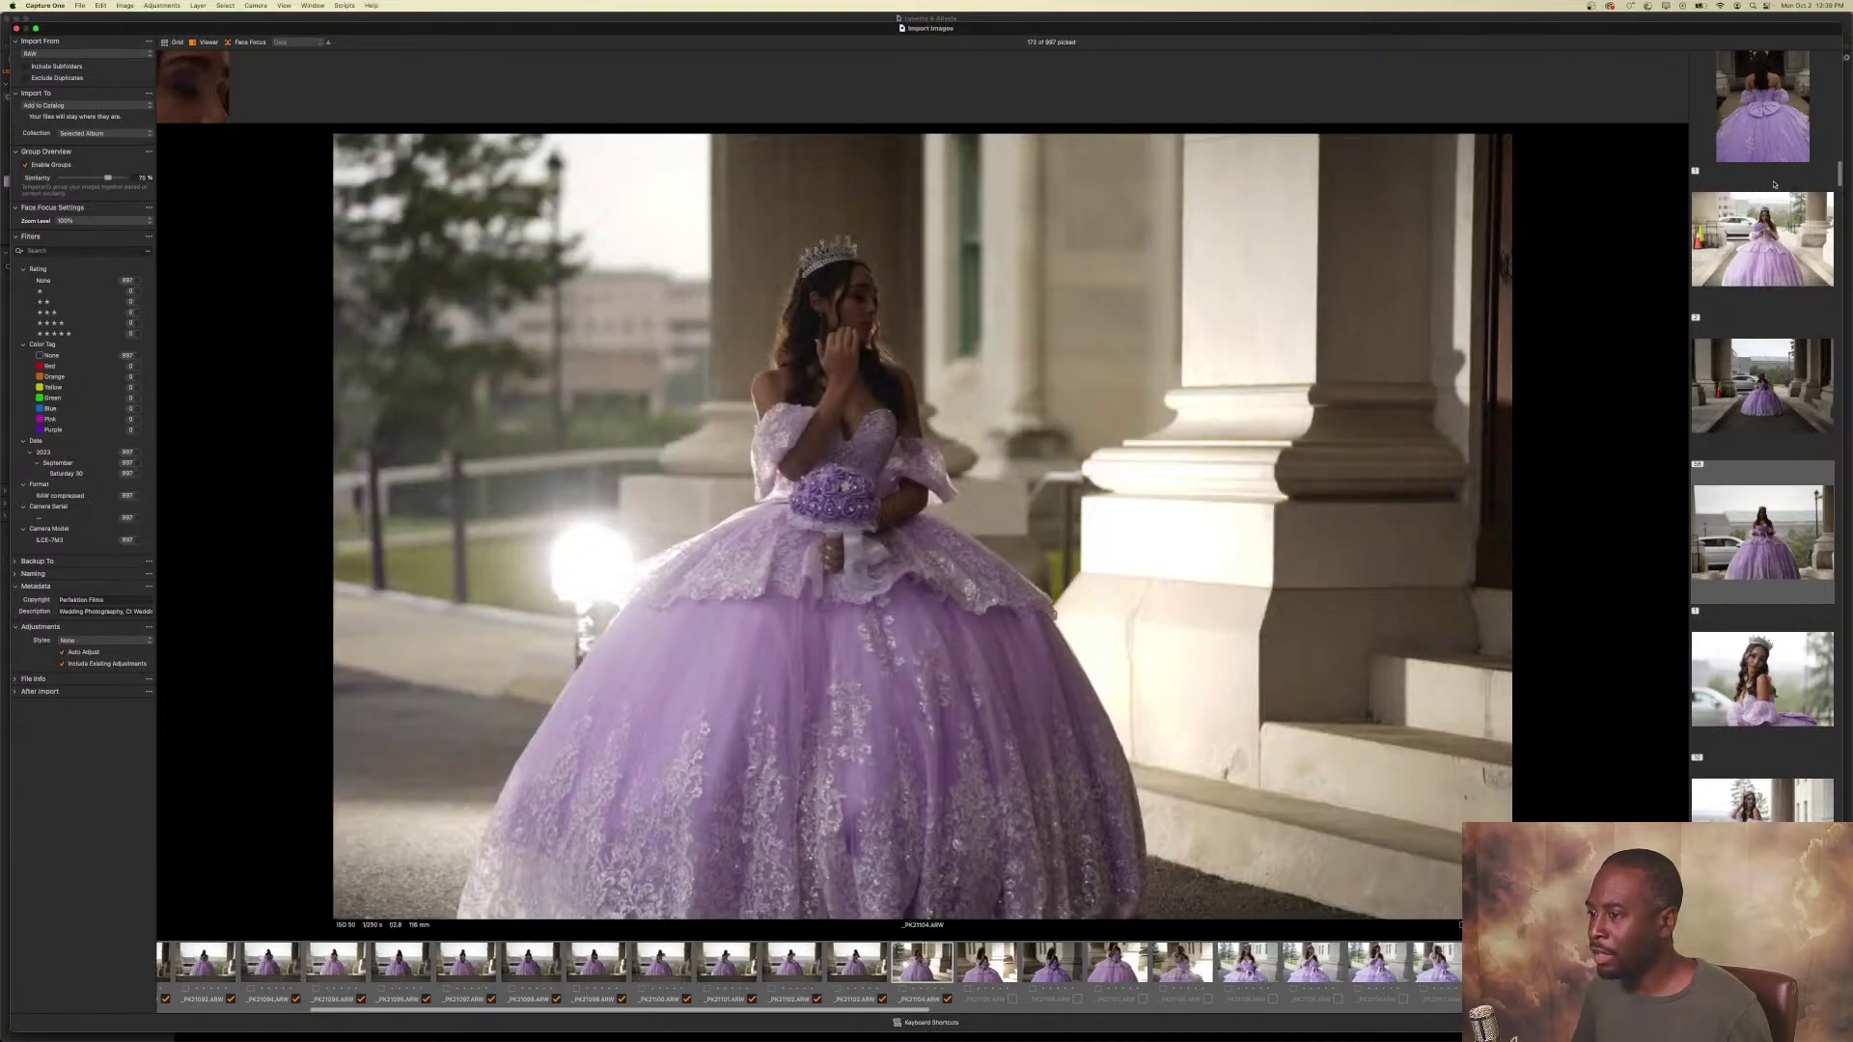
key(Right)
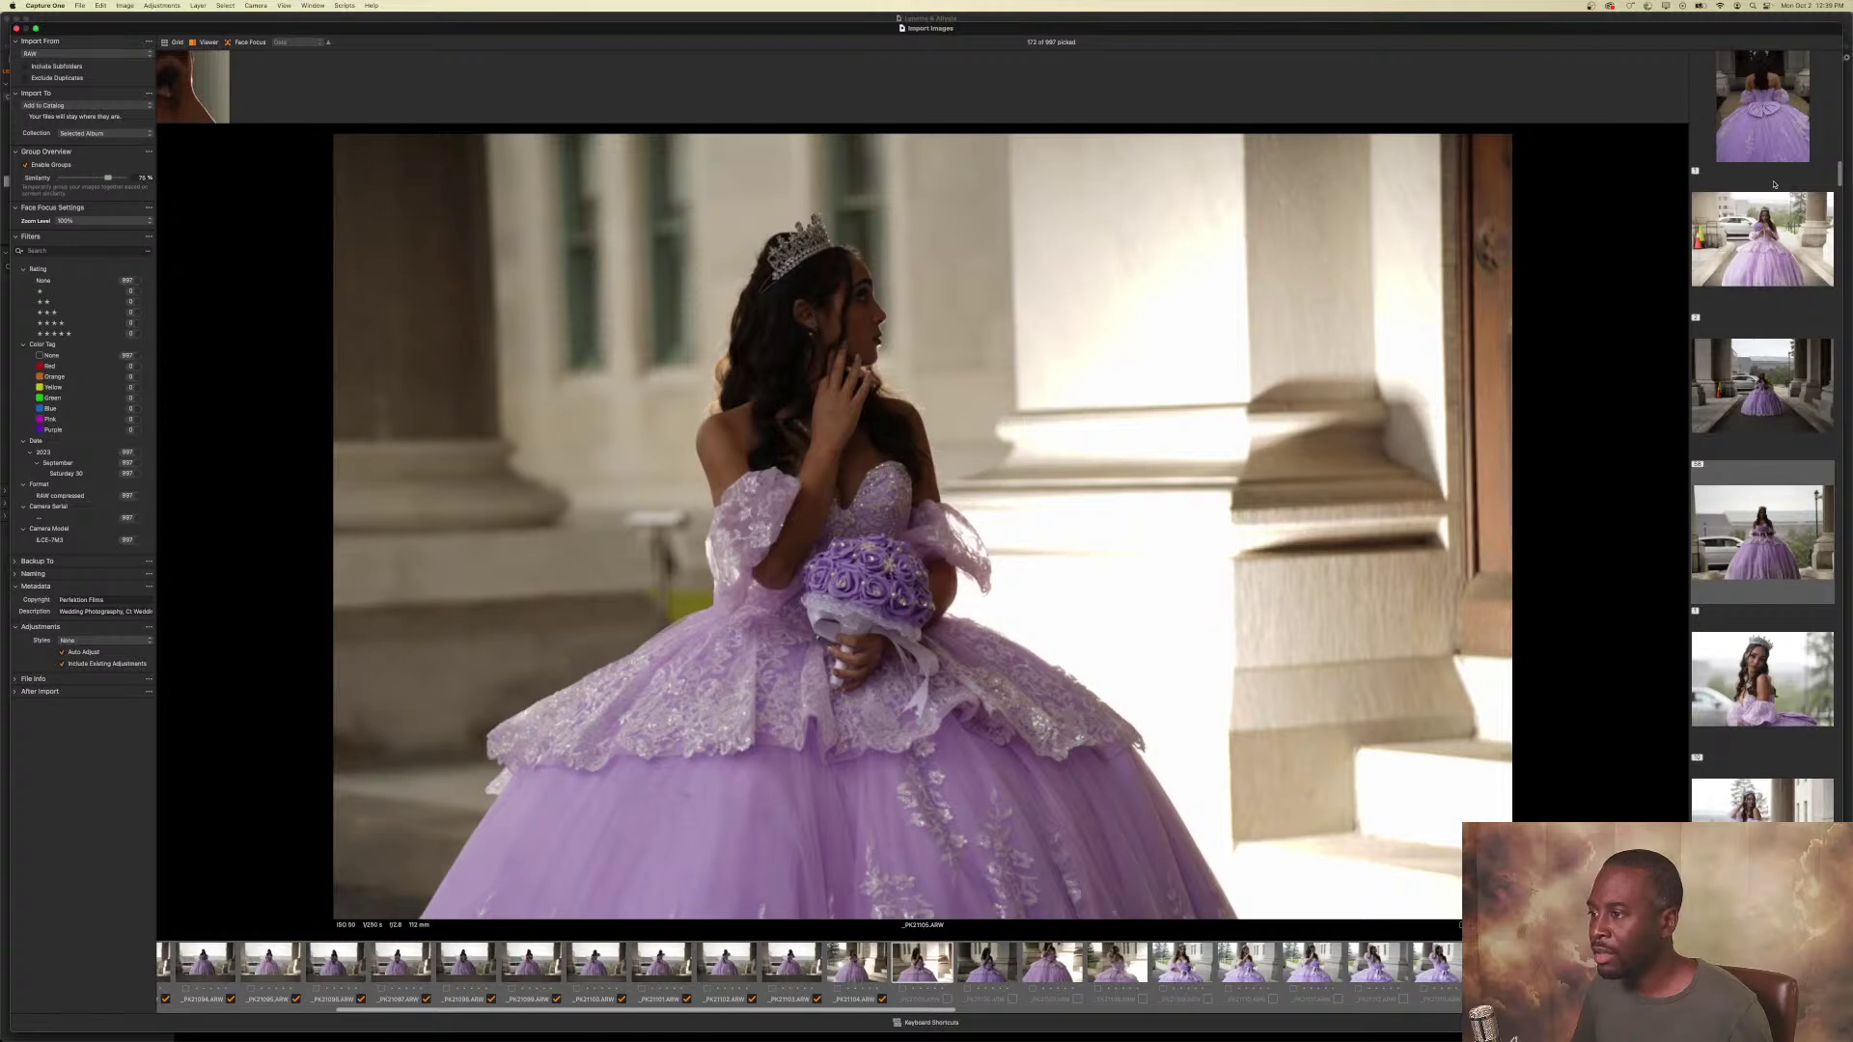
key(Right)
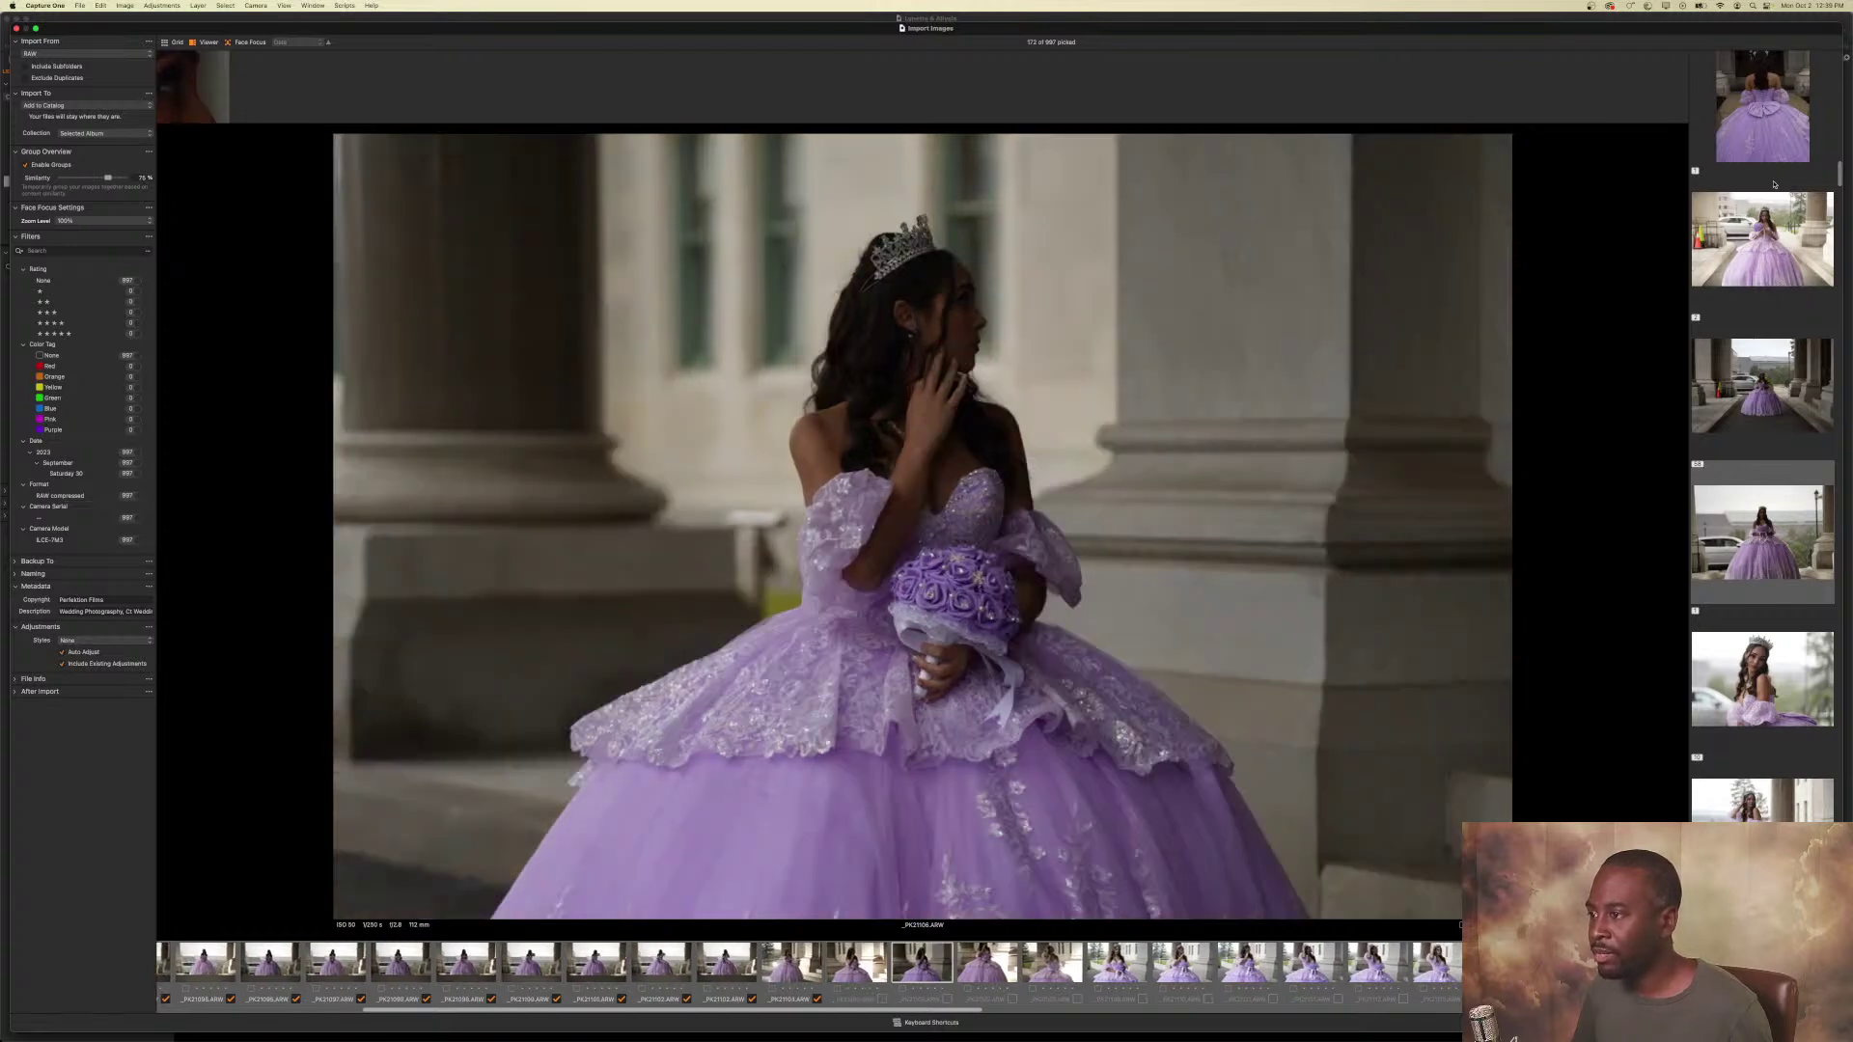
key(Right)
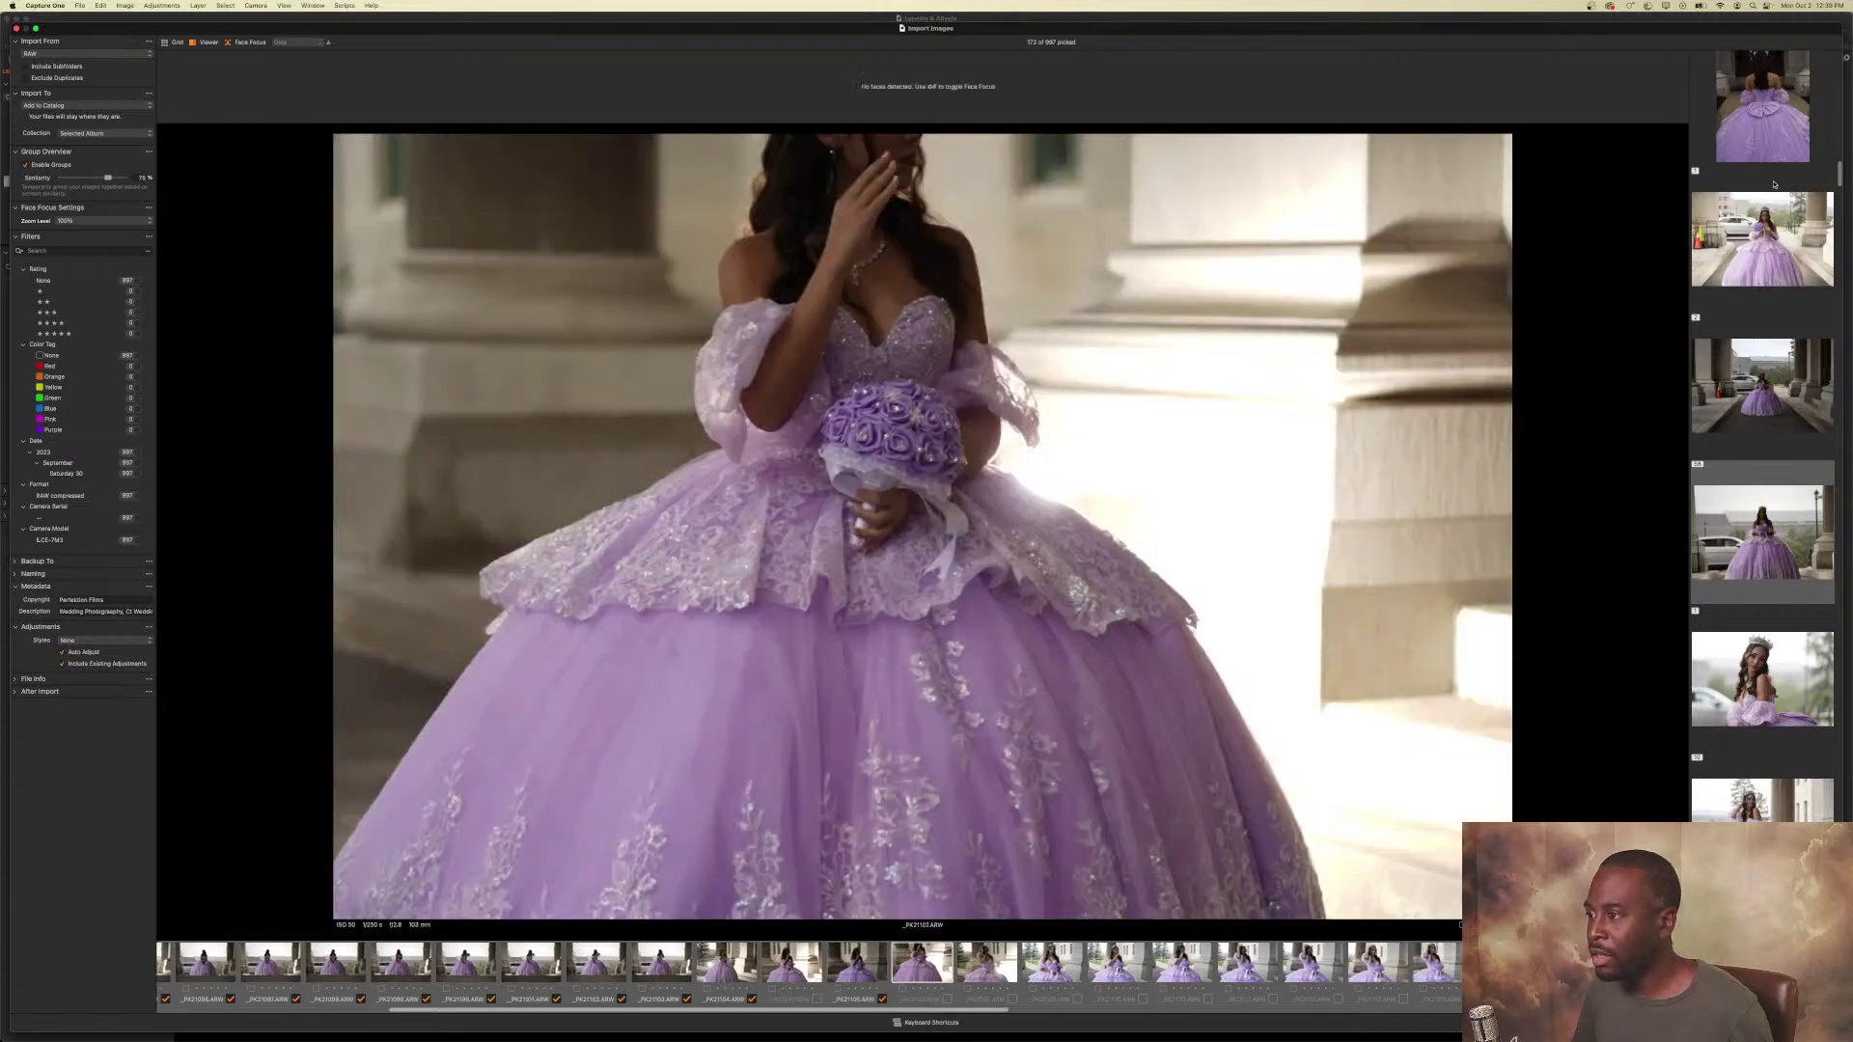
Skip the shot that cuts off the girl's head and pick the backlit hand-on-crown photo plus the next four bouquet portraits.
key(Right)
key(space)
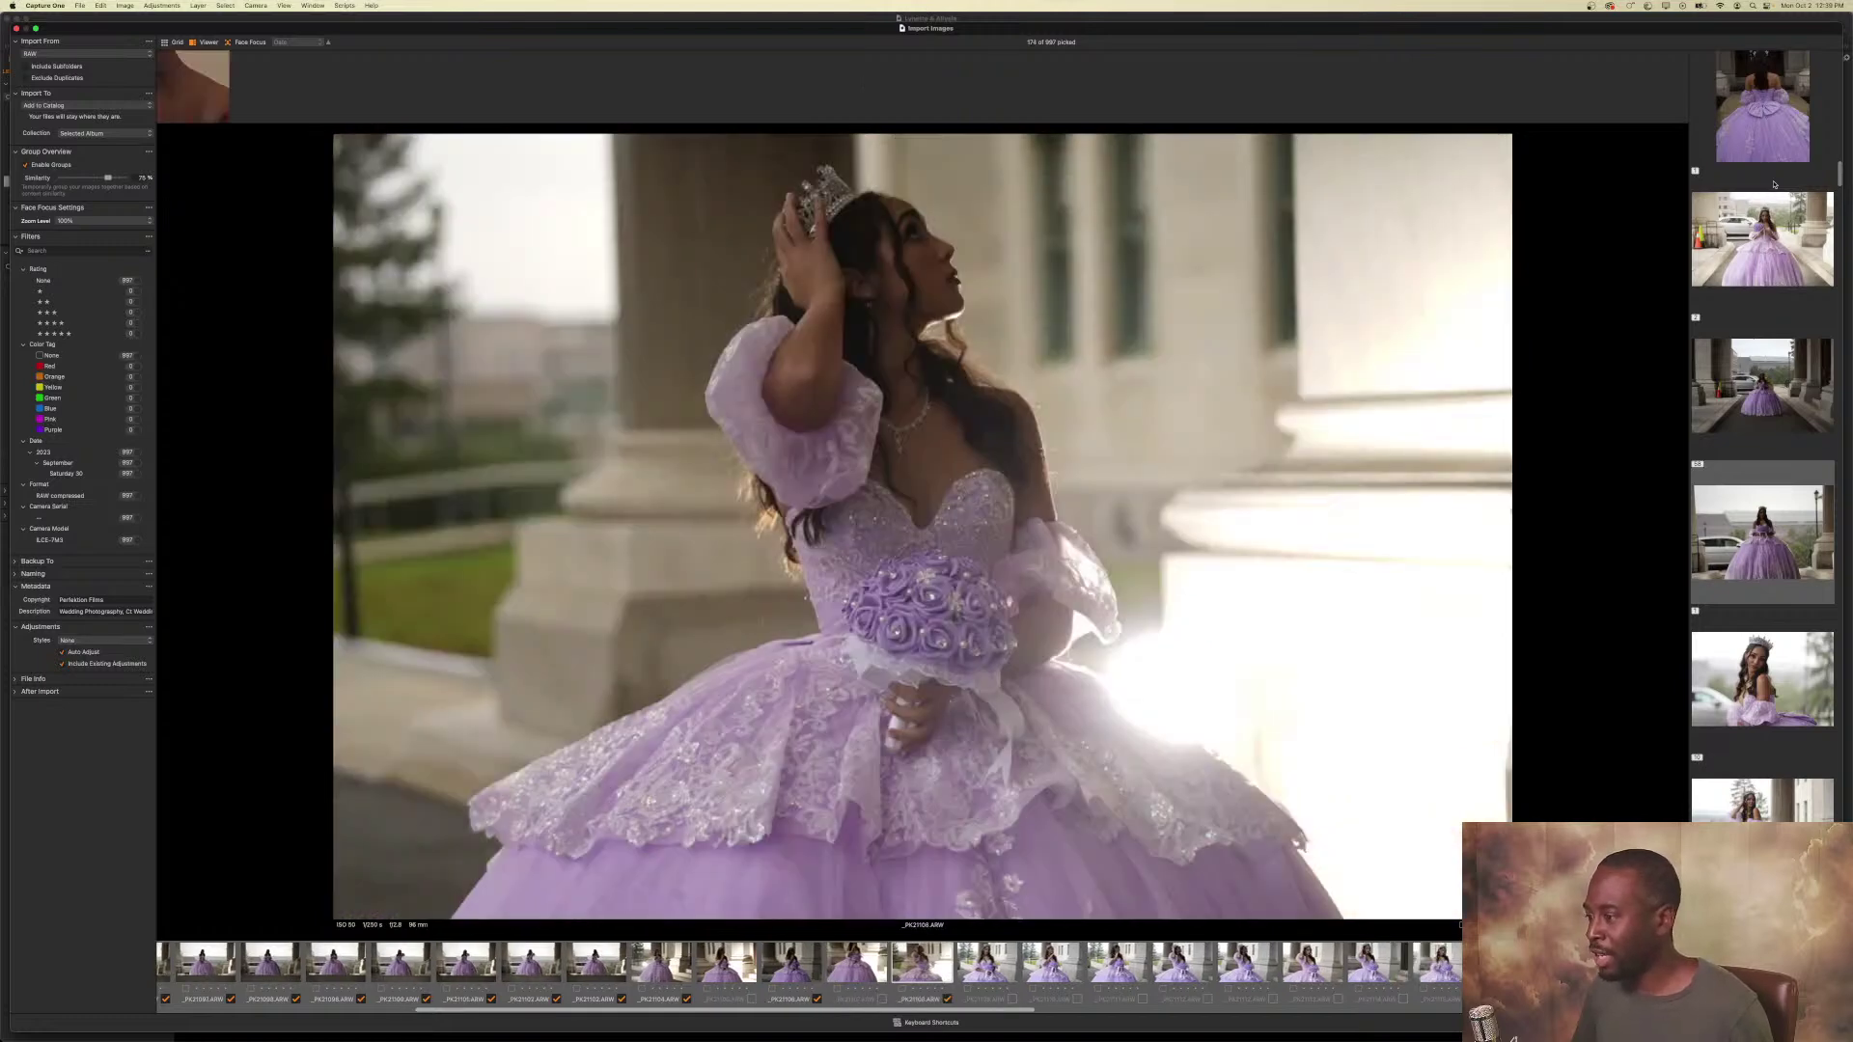
key(Right)
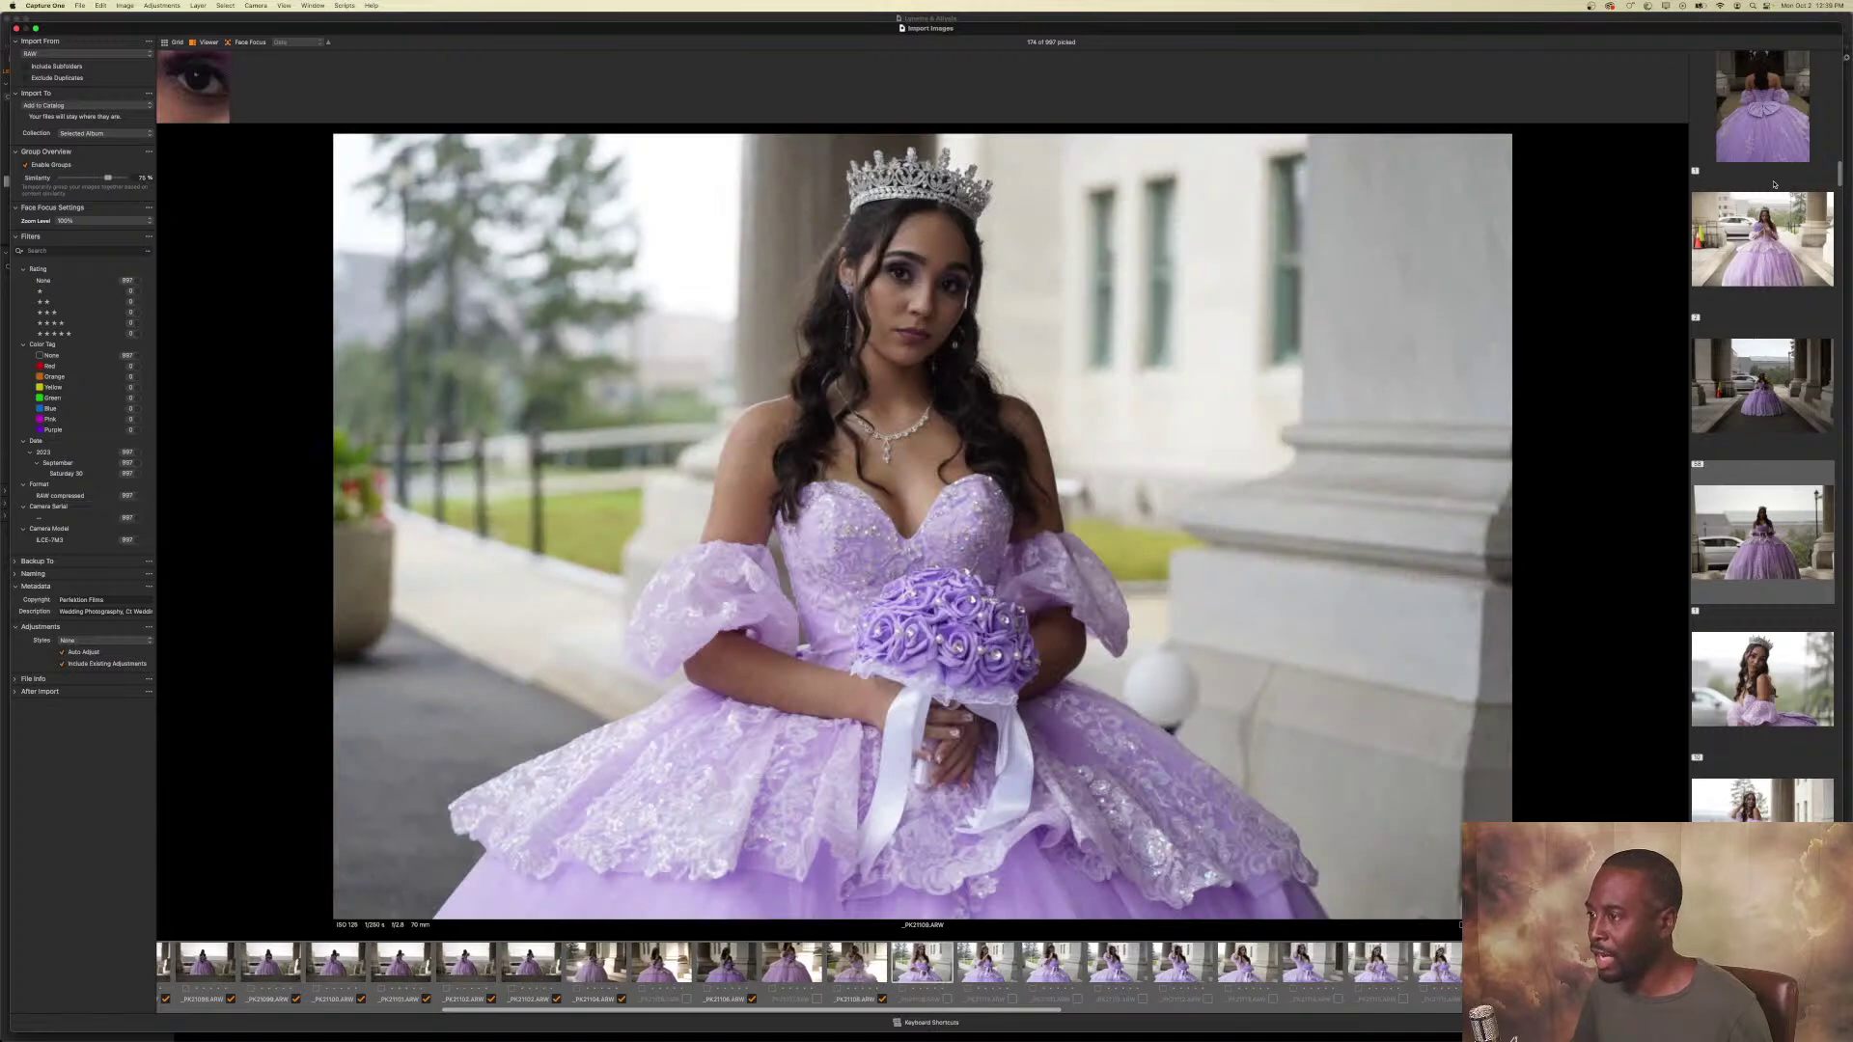
key(space)
key(Right)
key(space)
key(Right)
key(space)
key(Right)
key(space)
key(Right)
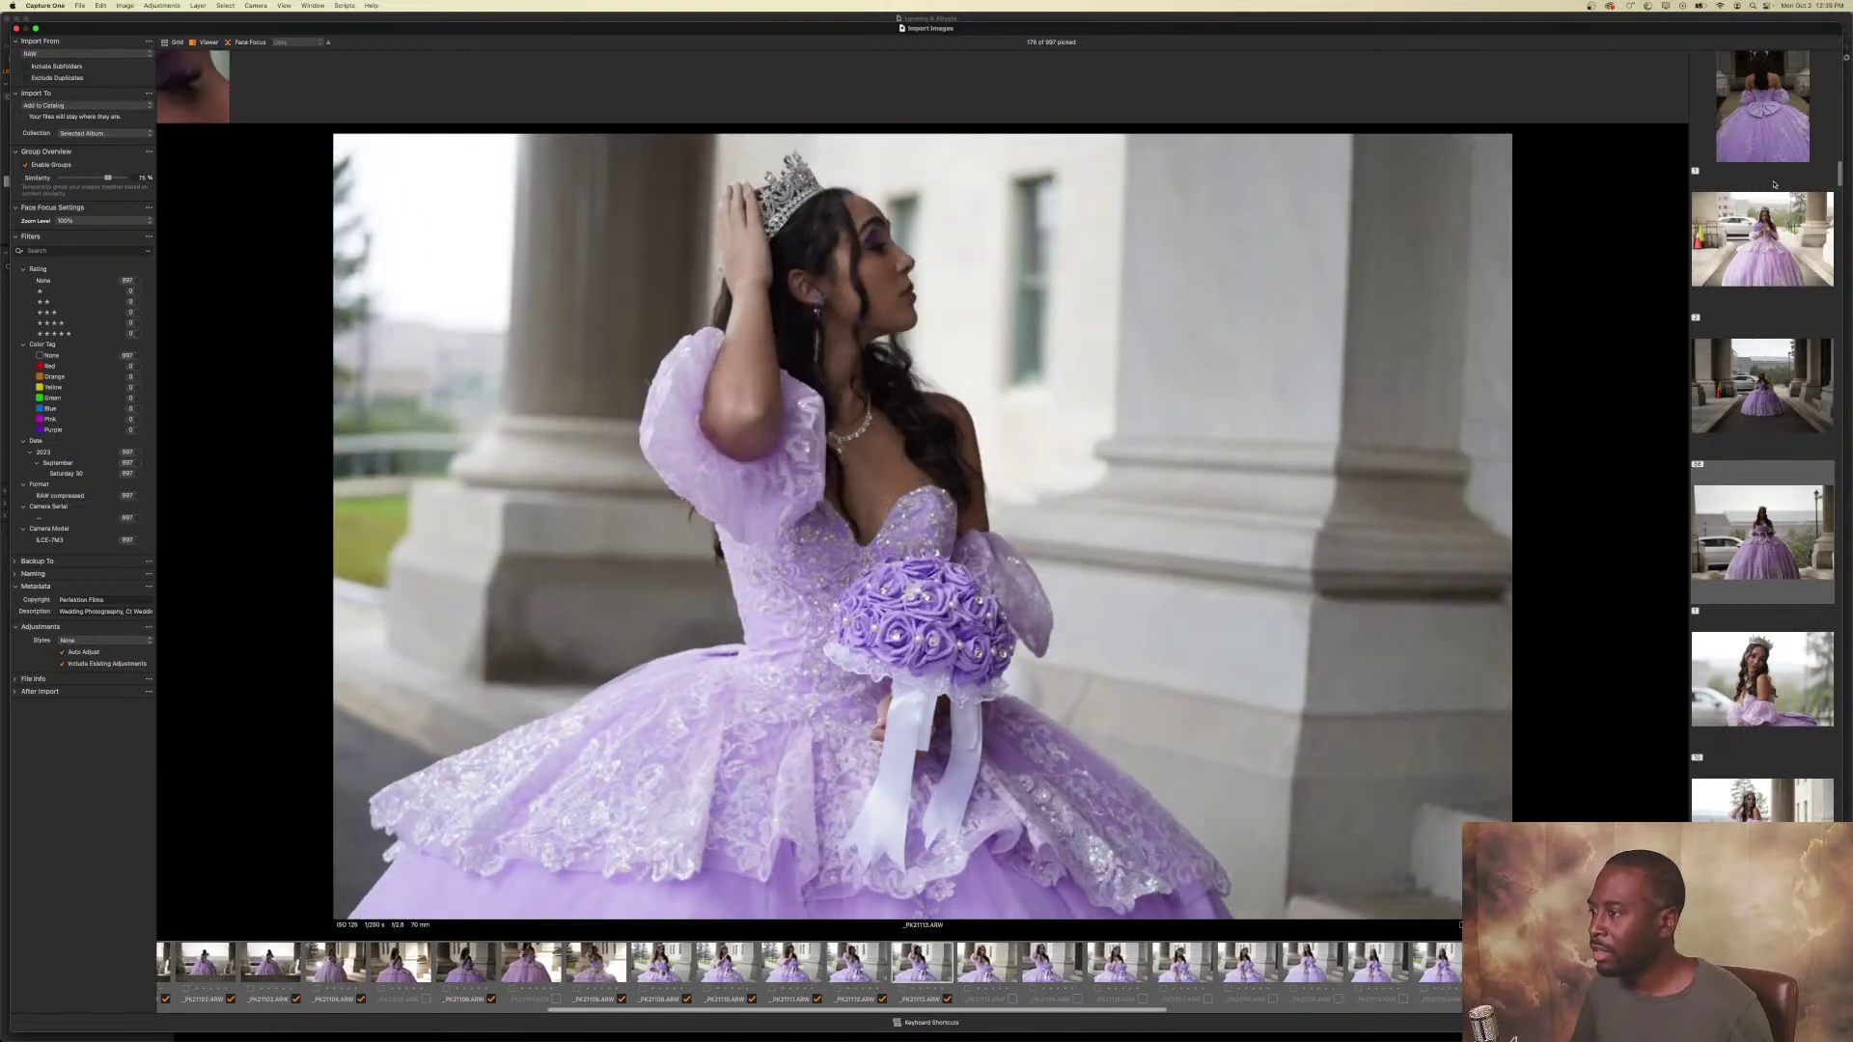
Pick the next eight bouquet portraits beside the stone columns, starting with the profile shot with her hand on the crown.
key(space)
key(Right)
key(space)
key(Right)
key(space)
key(Right)
key(space)
key(Right)
key(space)
key(Right)
key(space)
key(Right)
key(space)
key(Right)
key(space)
key(Right)
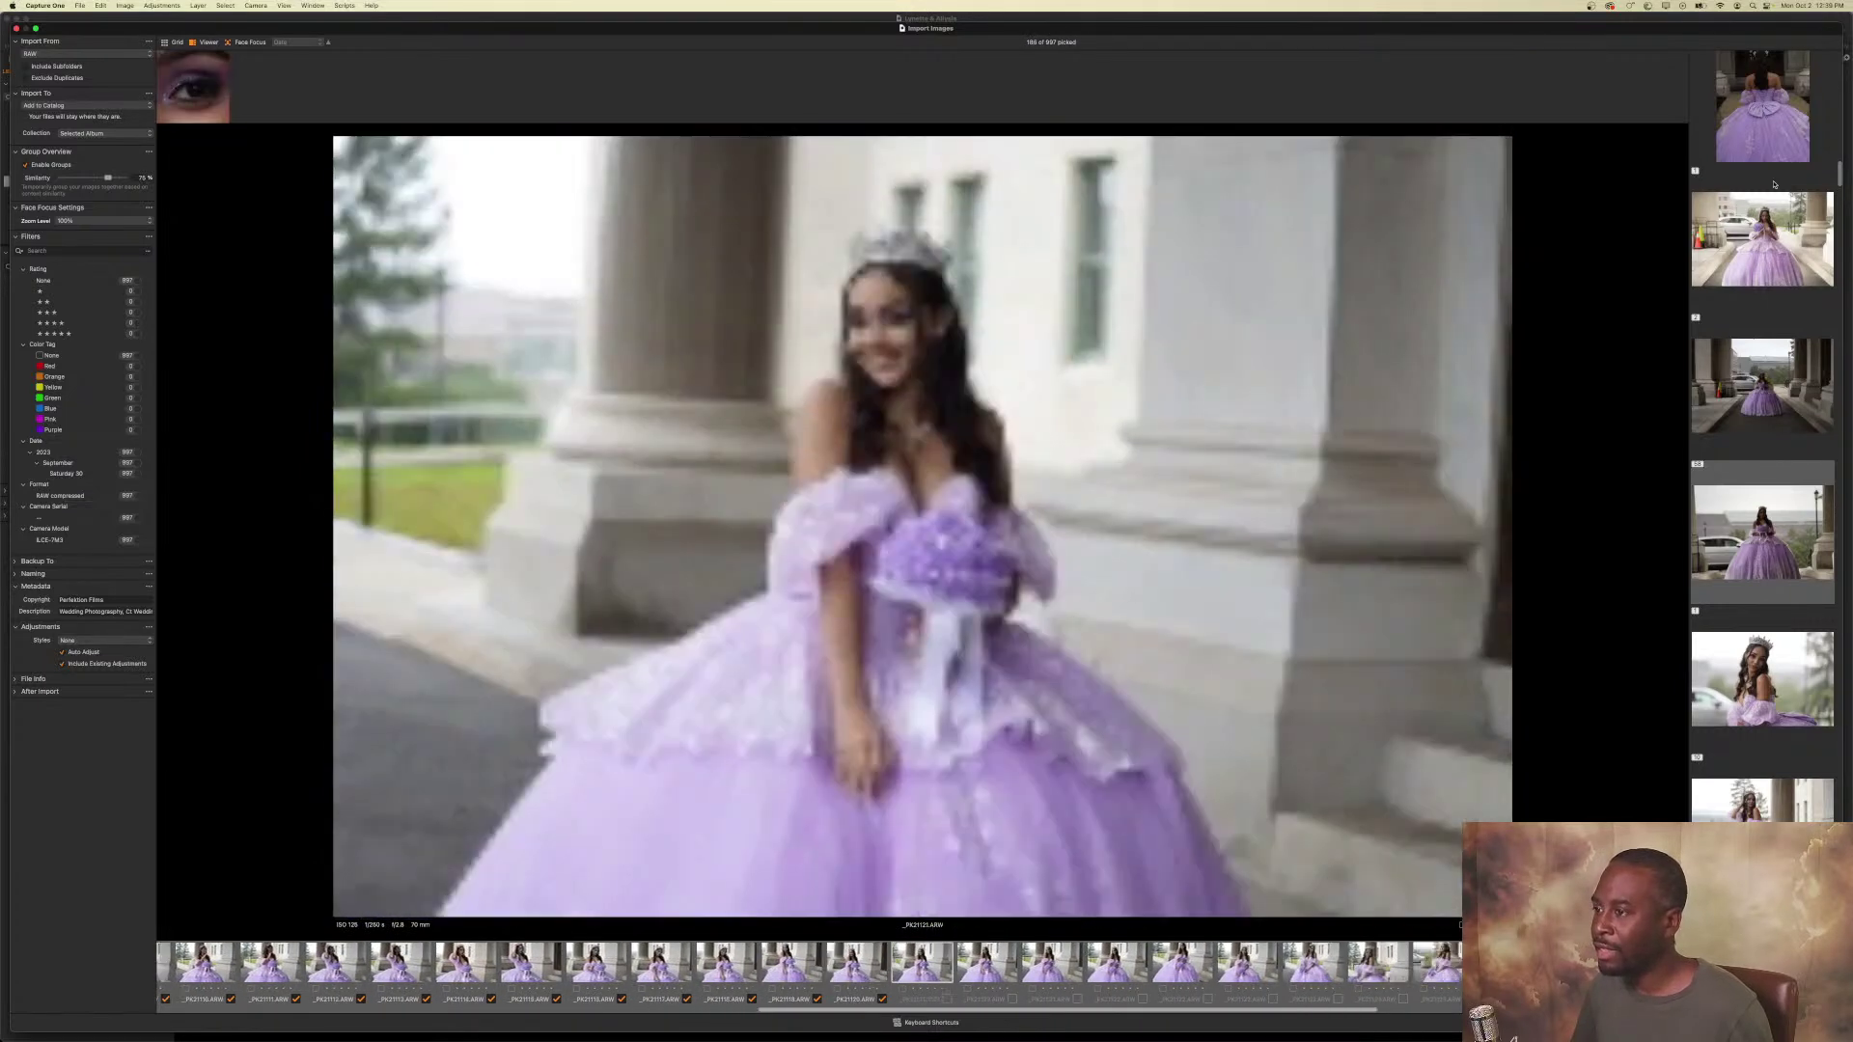
Pick the next five bouquet portraits, from the smiling pose to the first crossed-hands shot beside the stone steps.
key(space)
key(Right)
key(space)
key(Right)
key(space)
key(Right)
key(space)
key(Right)
key(space)
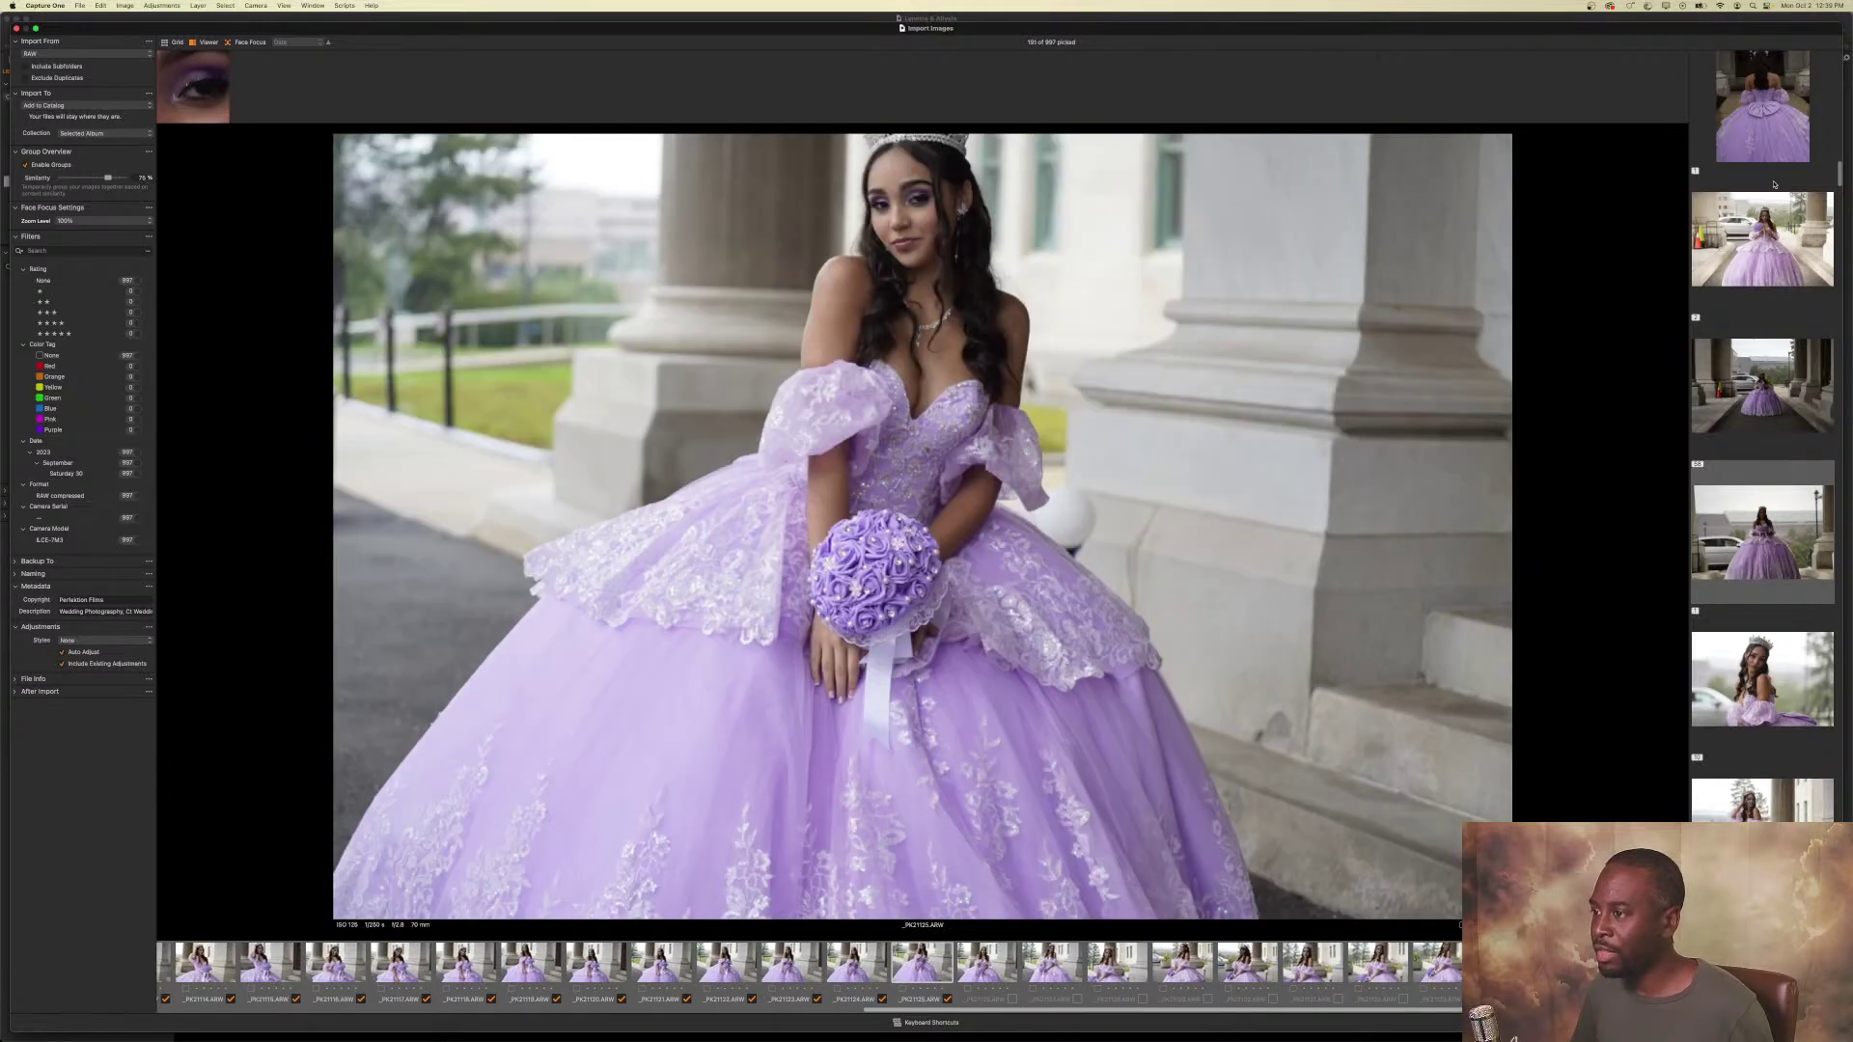
Go through the following crossed-hands bouquet shots beside the steps, picking the keepers and leaving out a near-duplicate.
key(Right)
key(space)
key(Right)
key(Right)
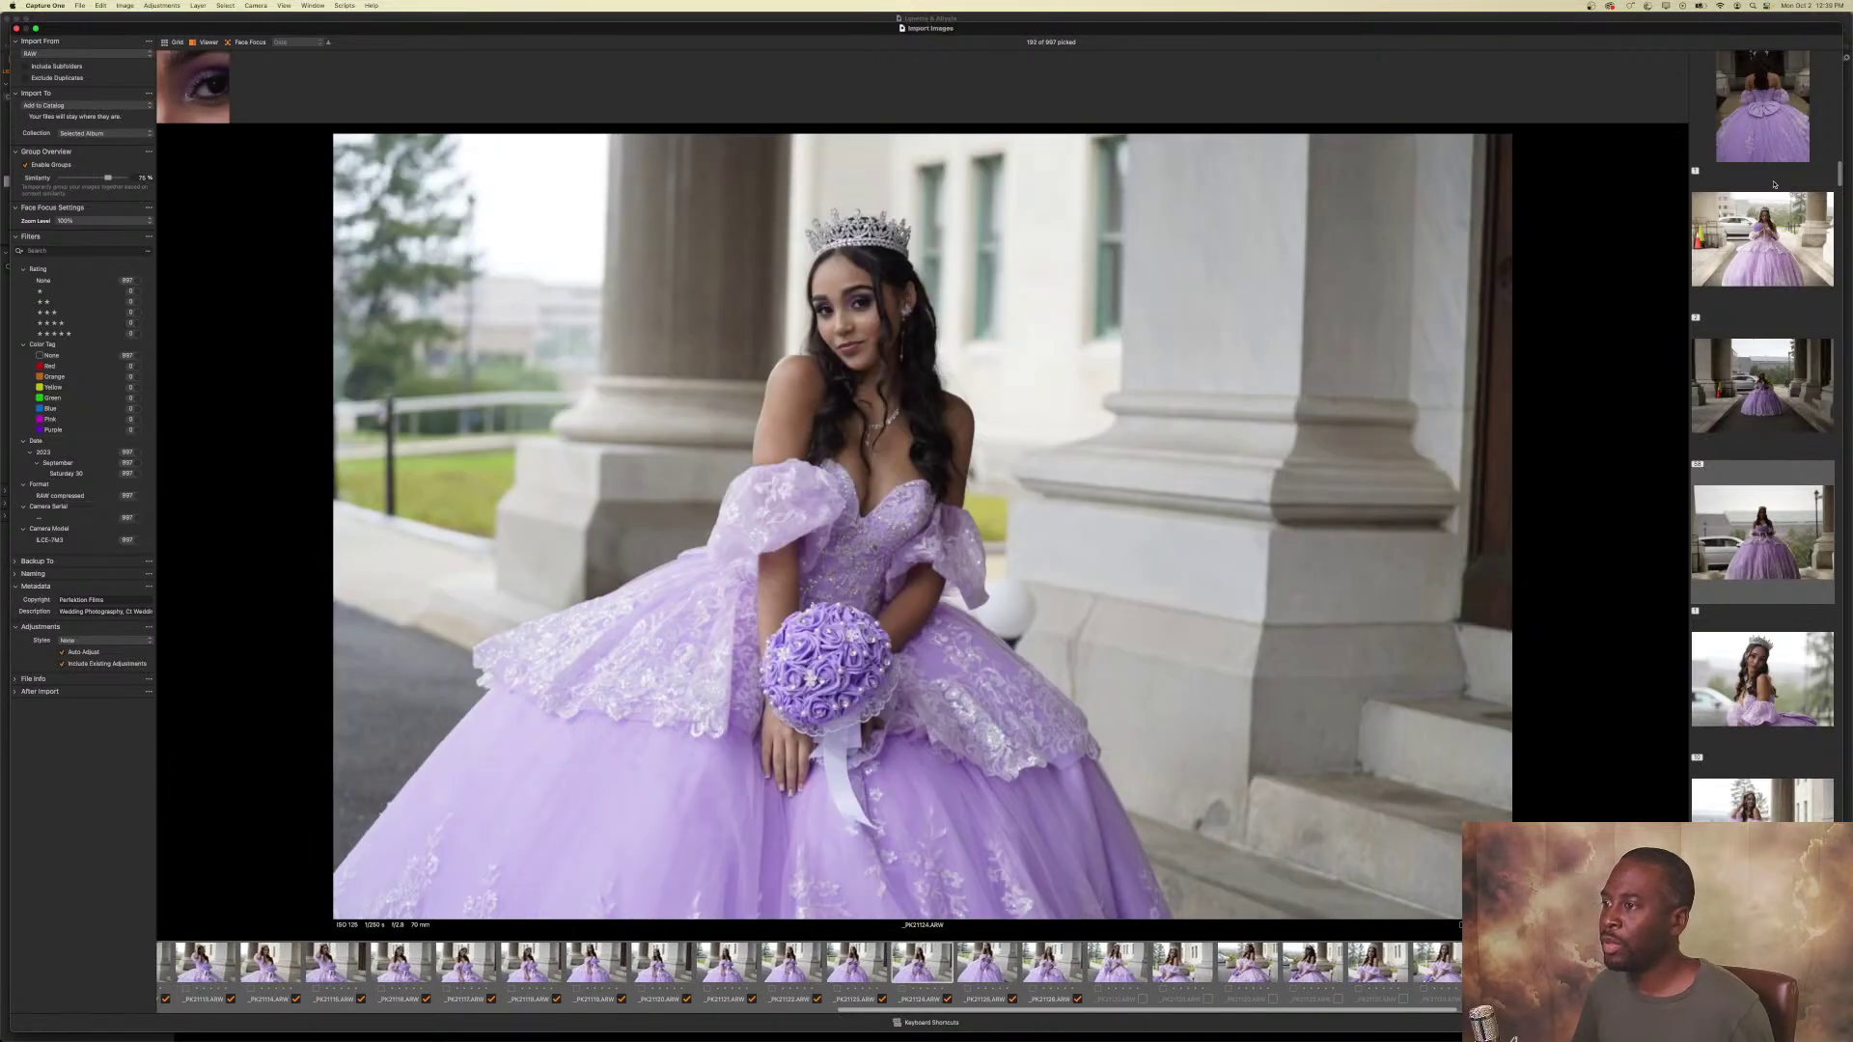
key(Right)
key(space)
key(Right)
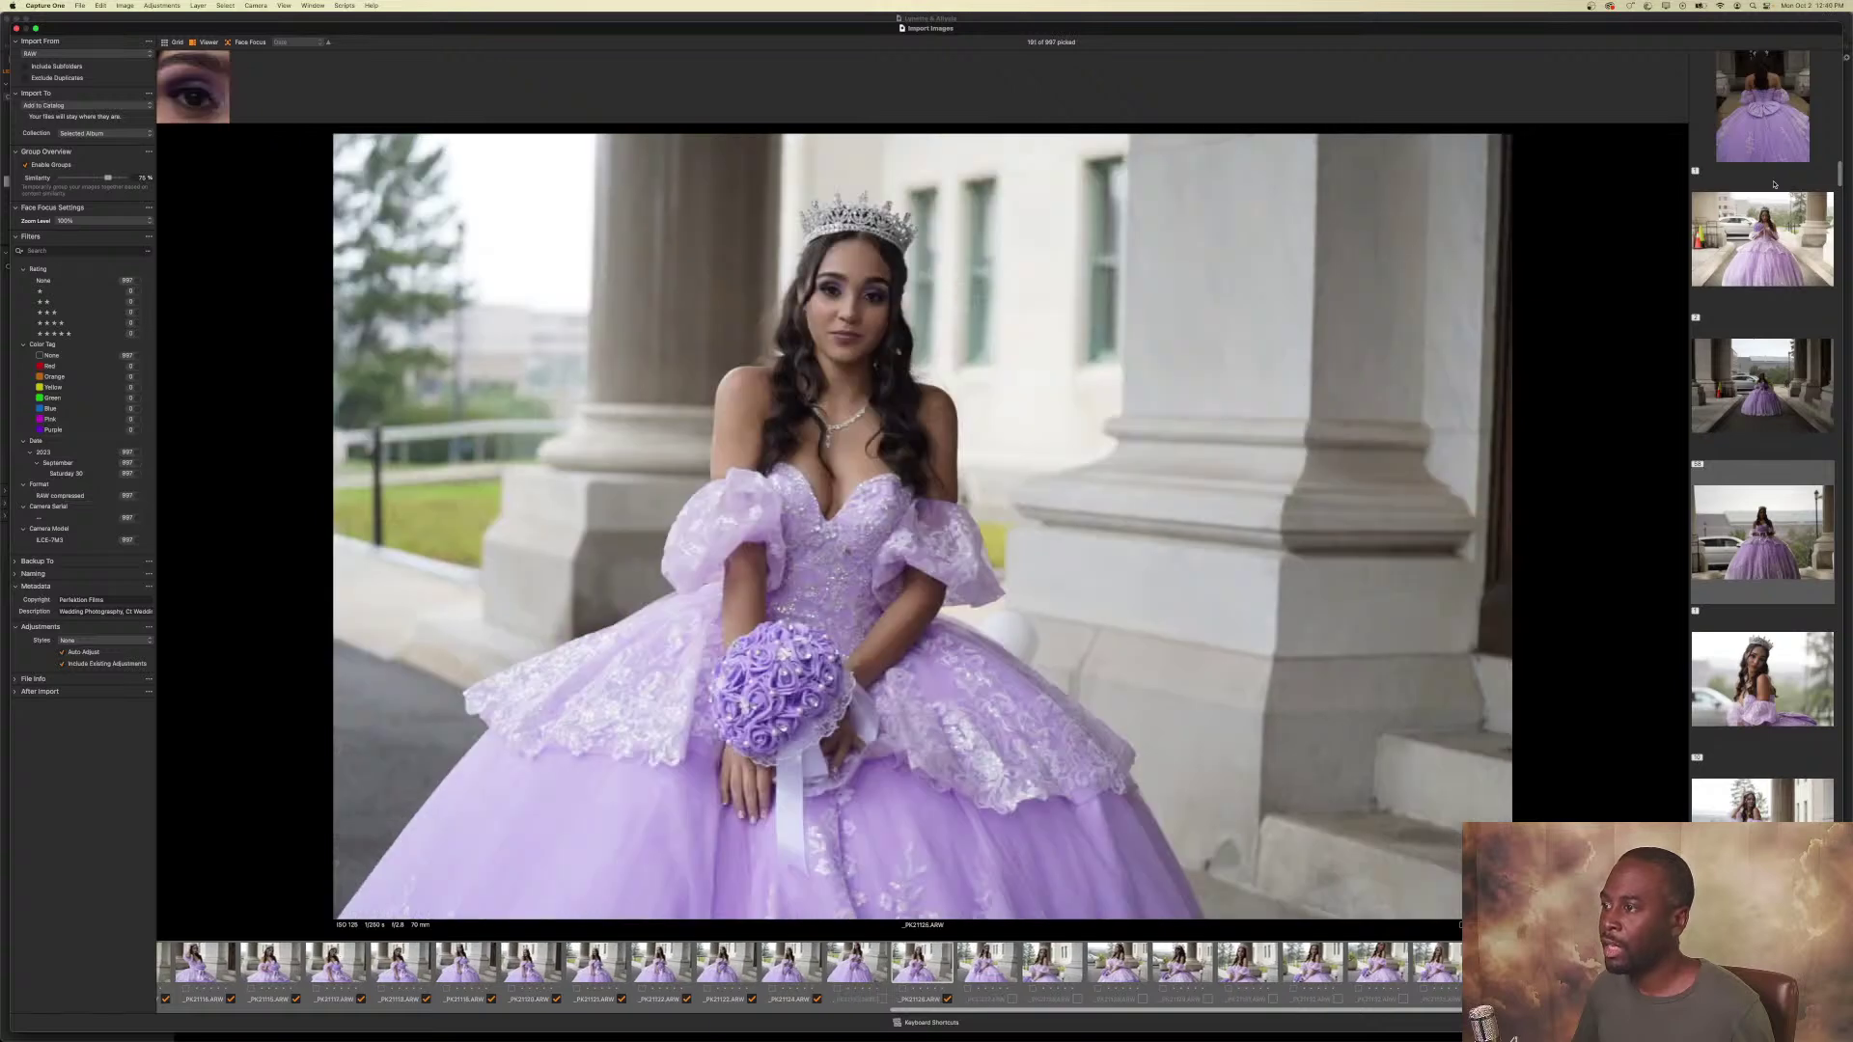
Pick the portrait with the bouquet lowered to her side and leave the out-of-focus photo unpicked.
key(Right)
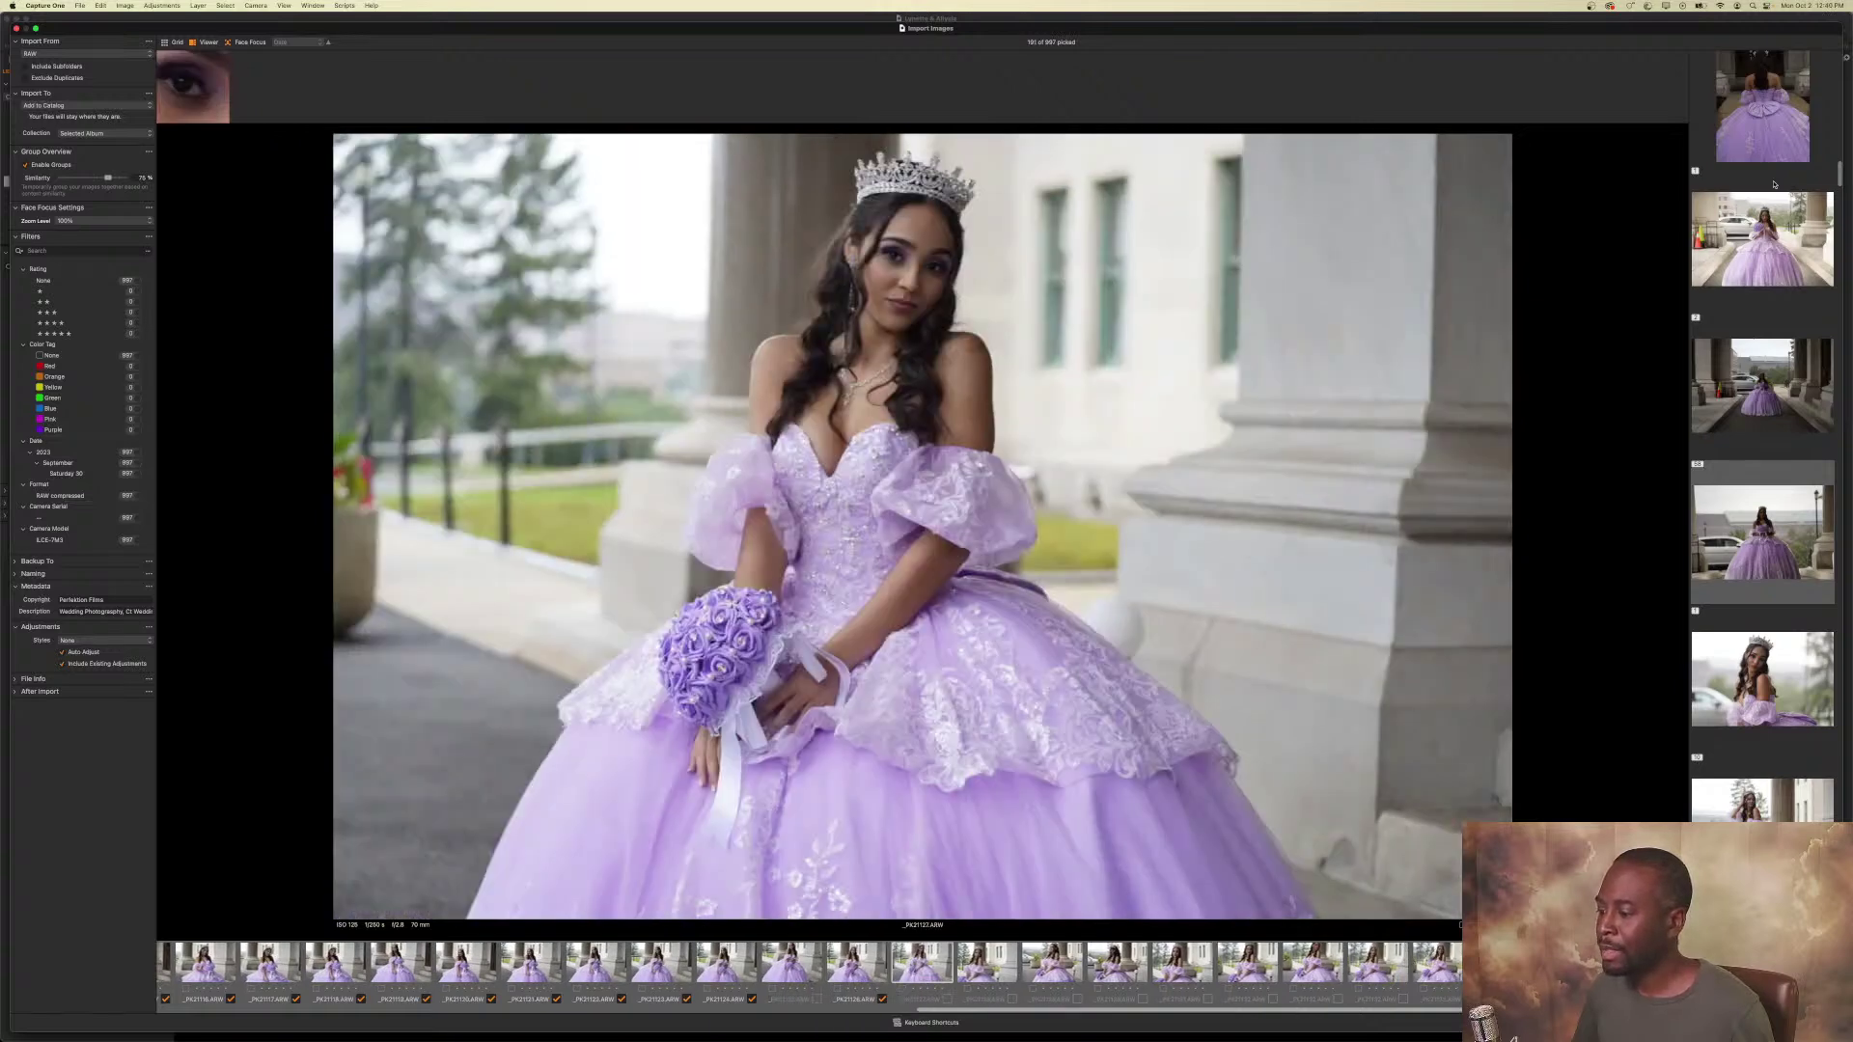
key(space)
key(Right)
key(space)
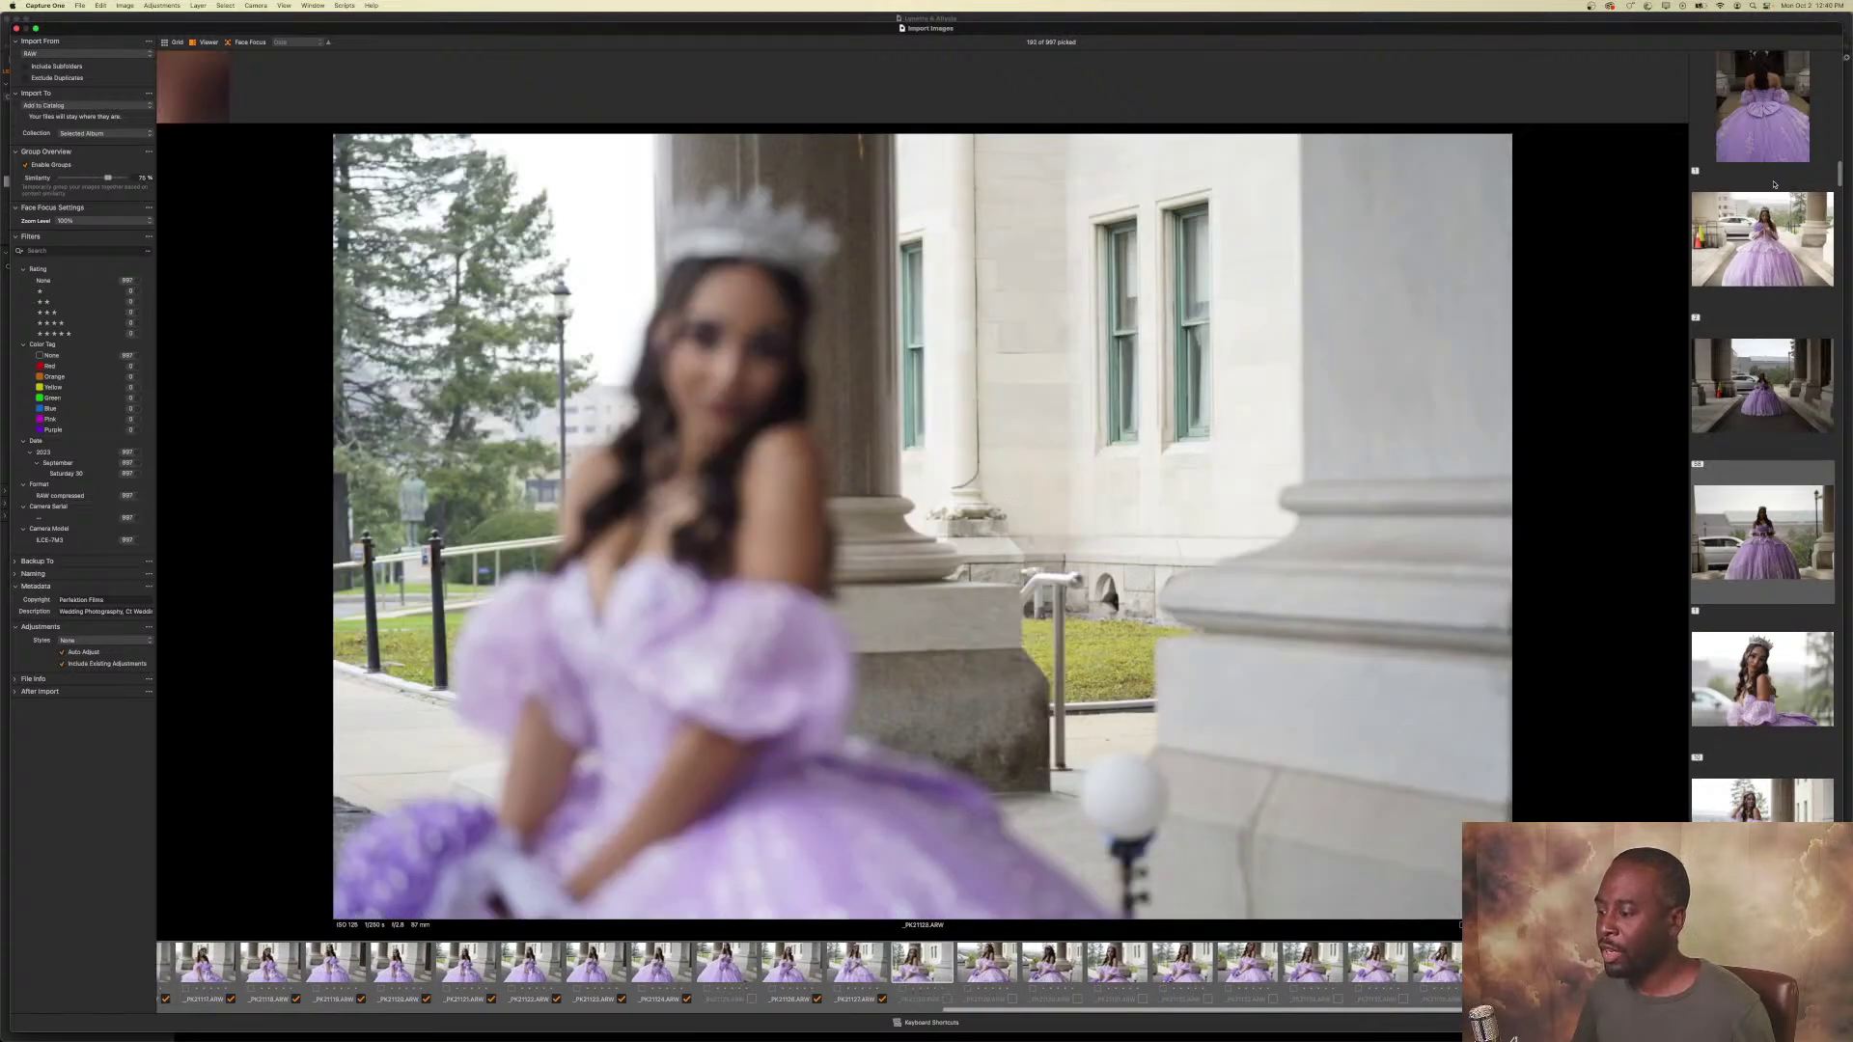
key(space)
Skip the looking-away, eyes-closed and unsmiling shots and pick two consecutive photos with her hand at the crown, starting with the smiling one.
key(Right)
key(Right)
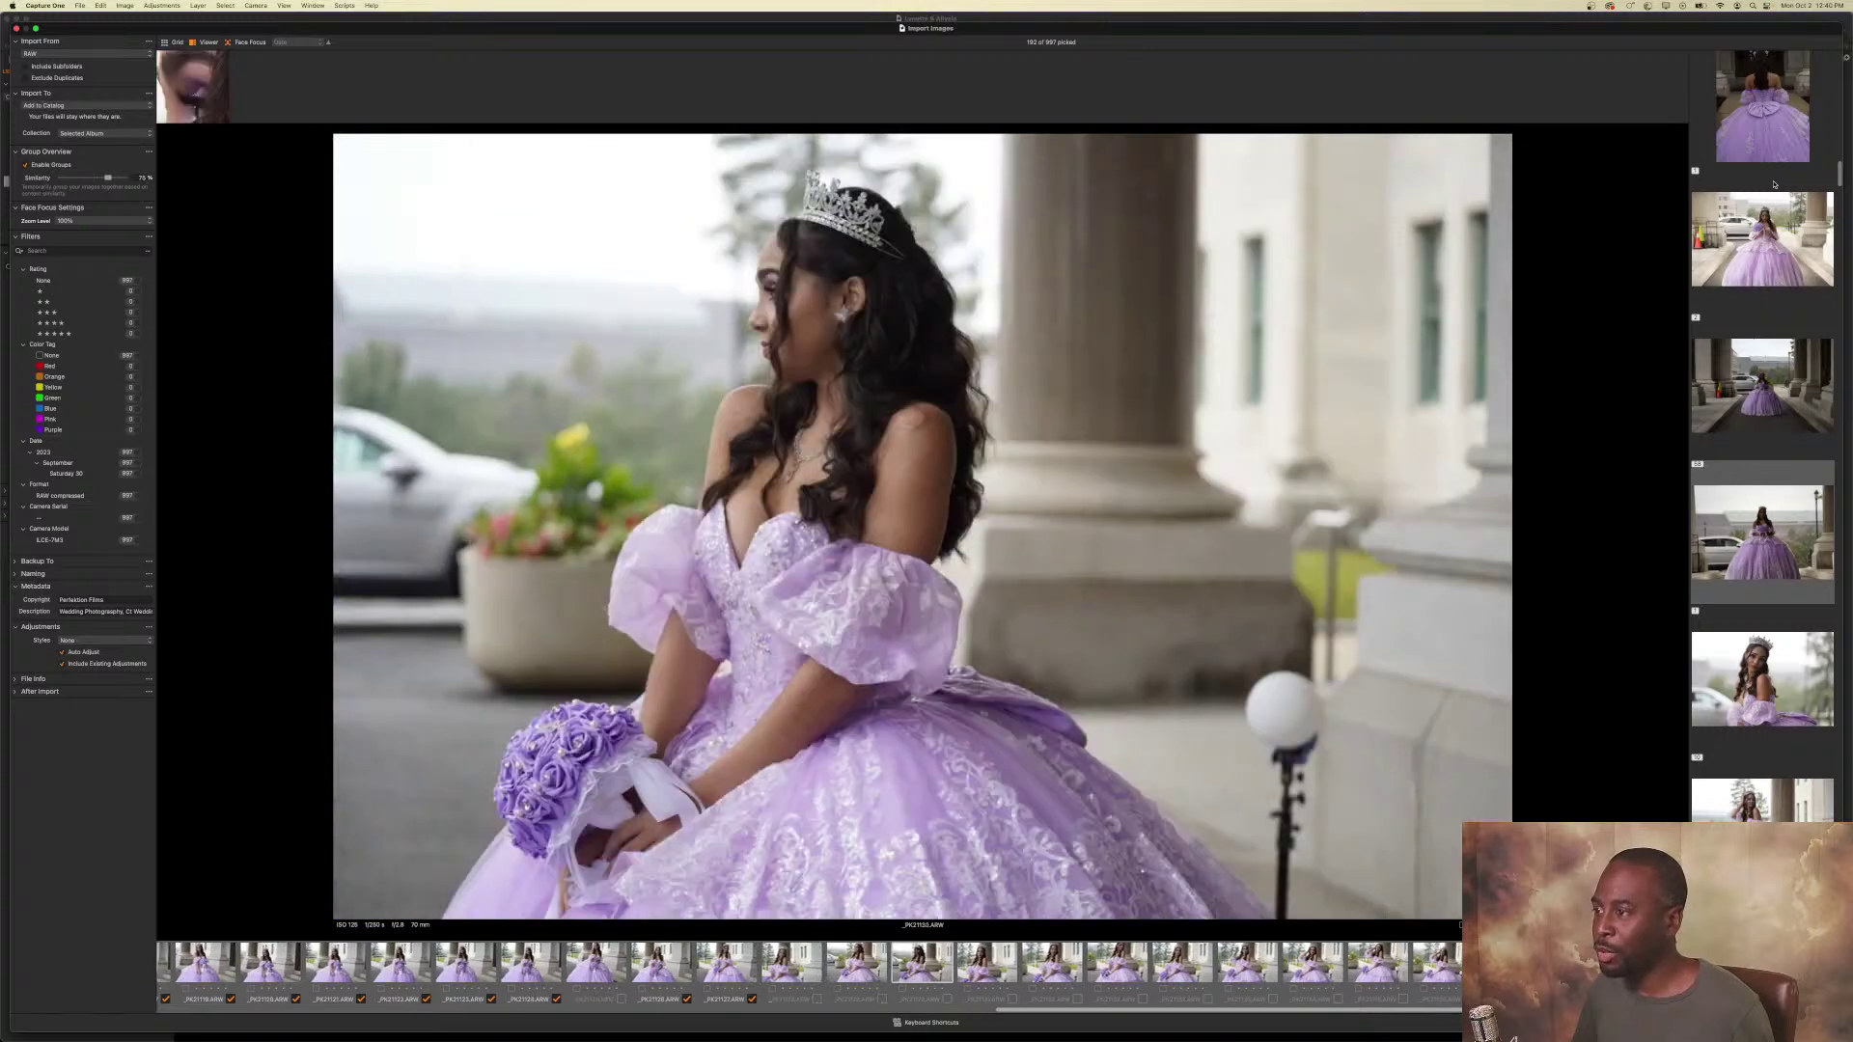
key(Right)
key(Right)
key(Right)
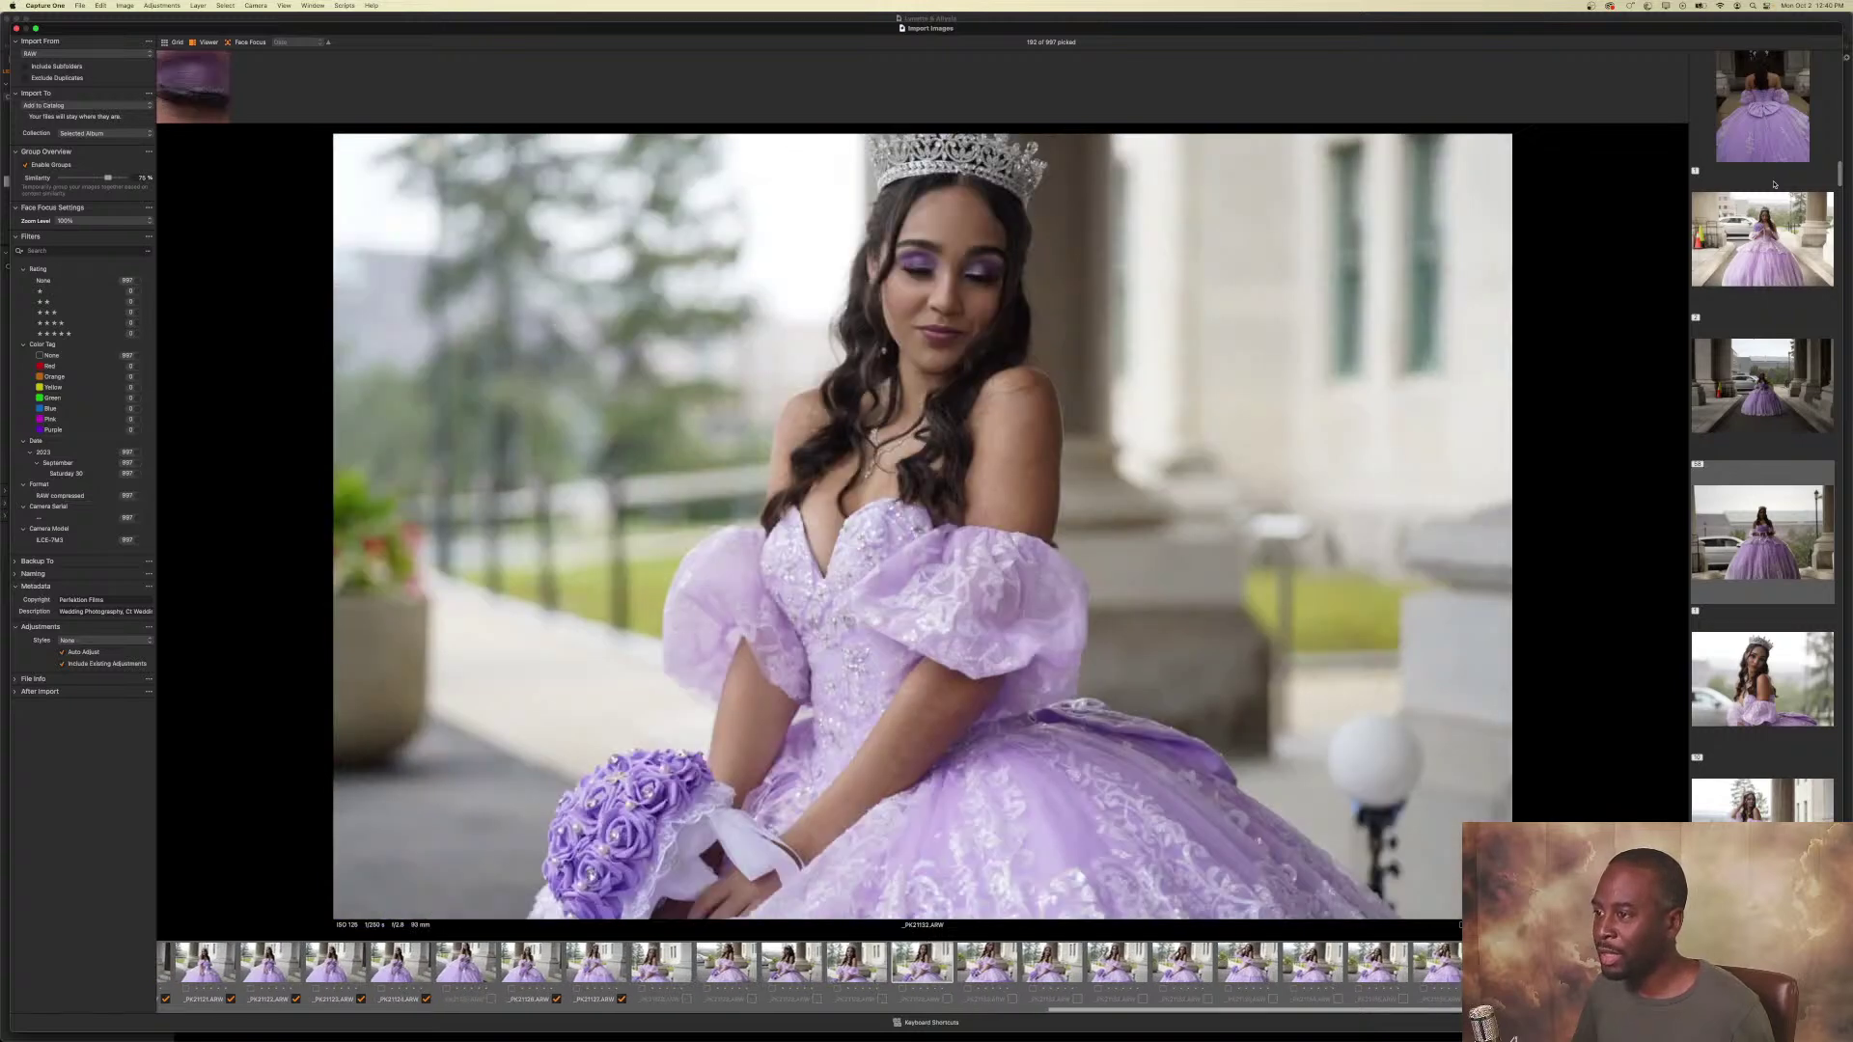
key(Right)
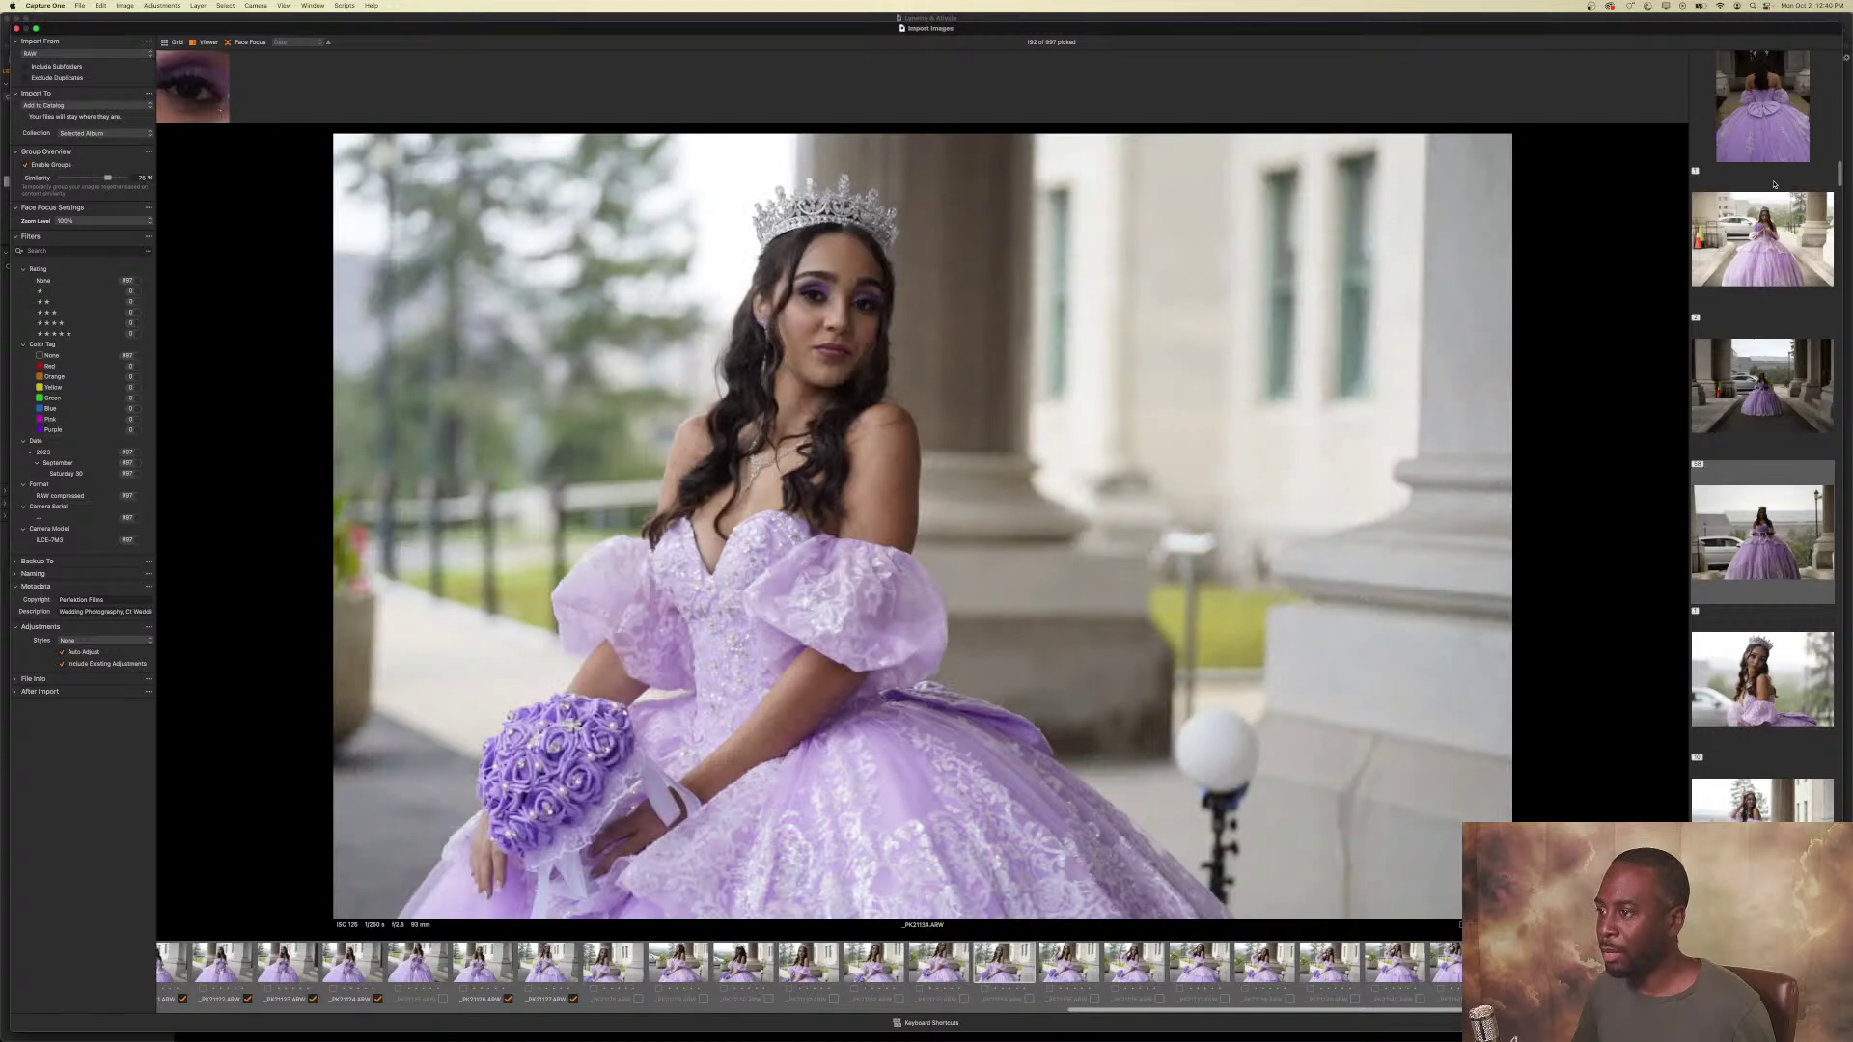
key(Right)
key(Right)
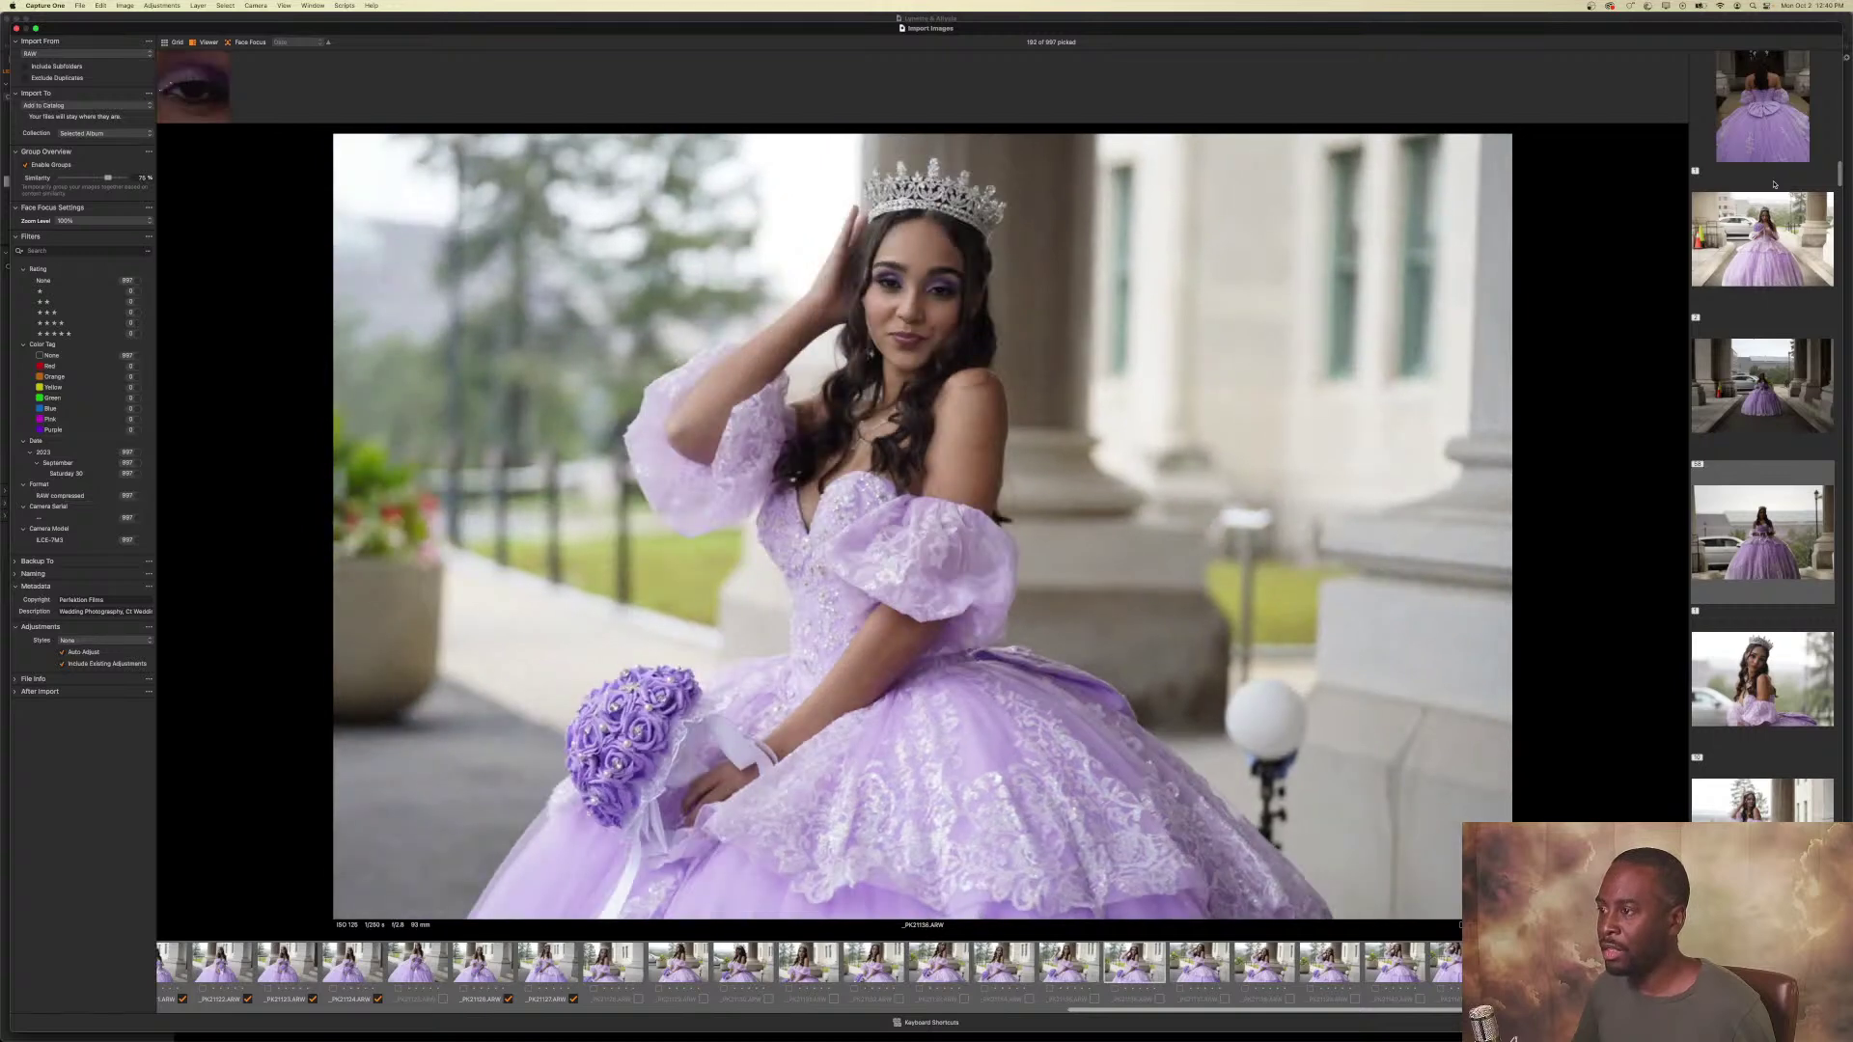
key(Right)
key(space)
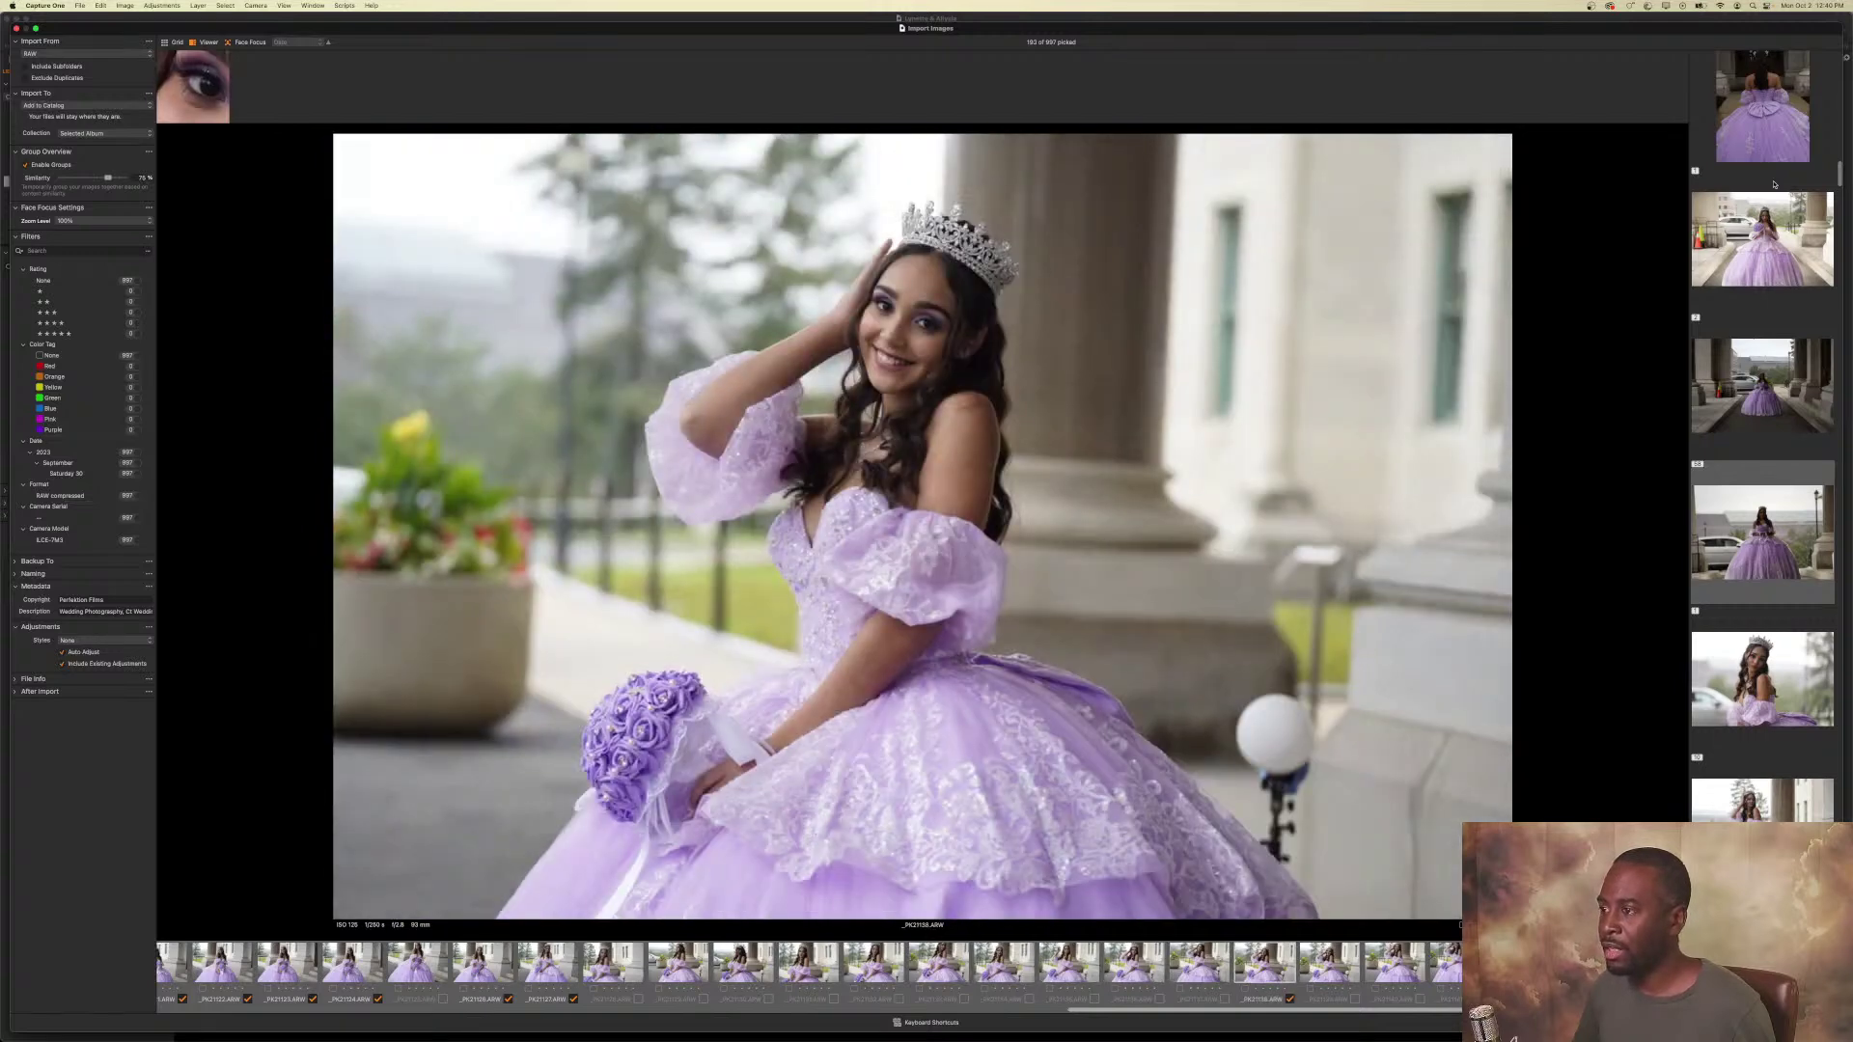
key(Right)
key(space)
Skip the shot with the cropped crown and pick two of the wider hand-at-crown photos beside the flower planter.
key(Right)
key(Right)
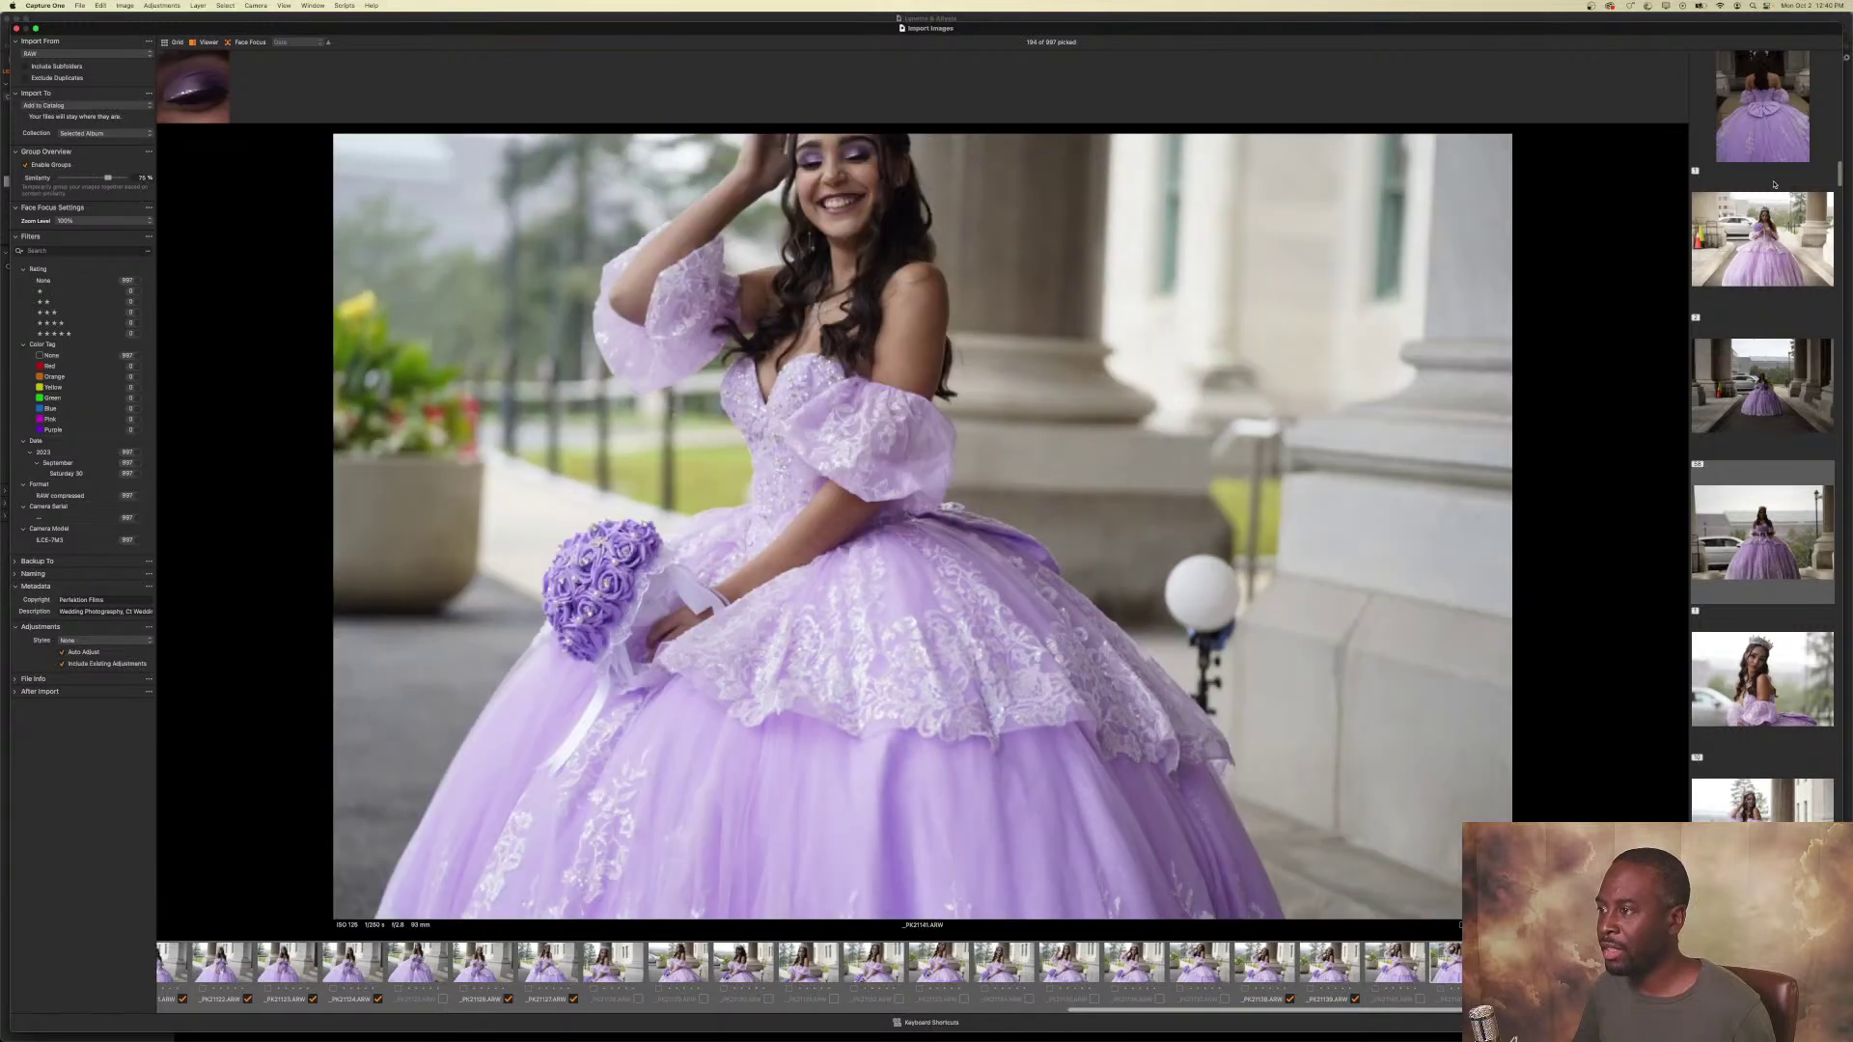
key(Right)
key(Right)
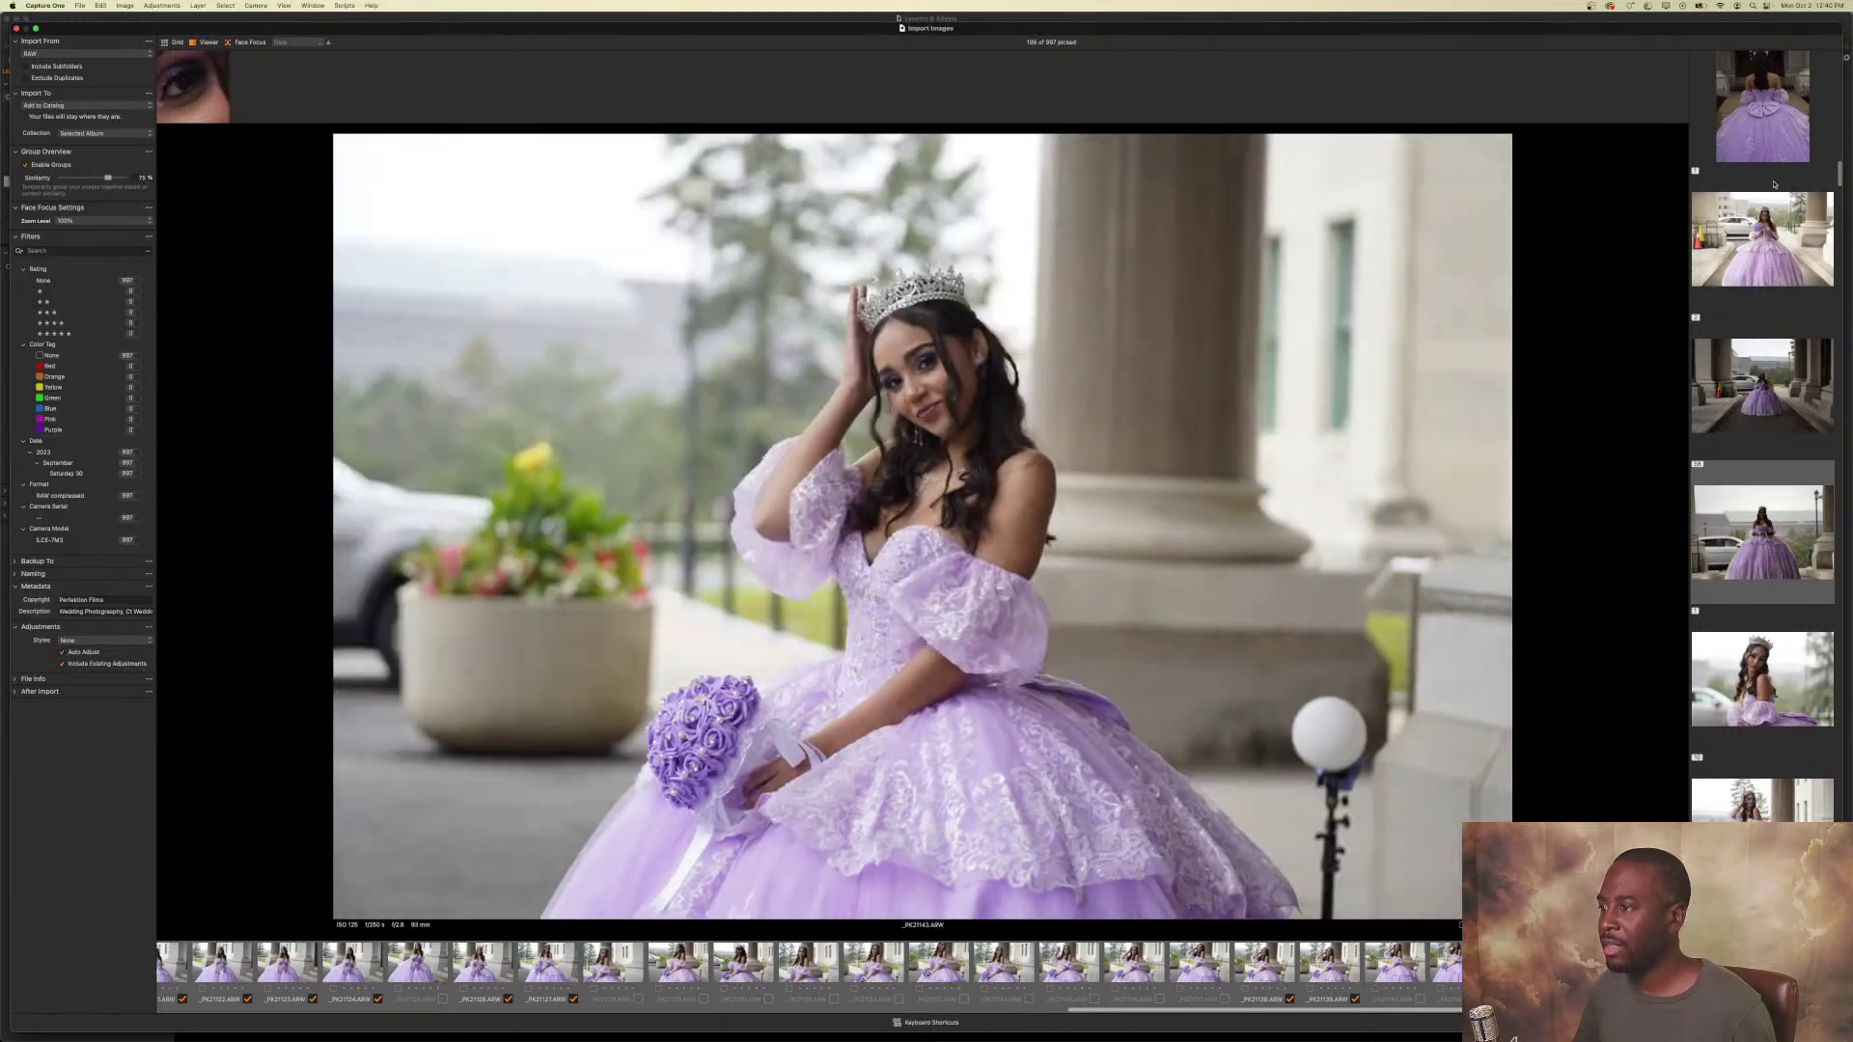
key(Right)
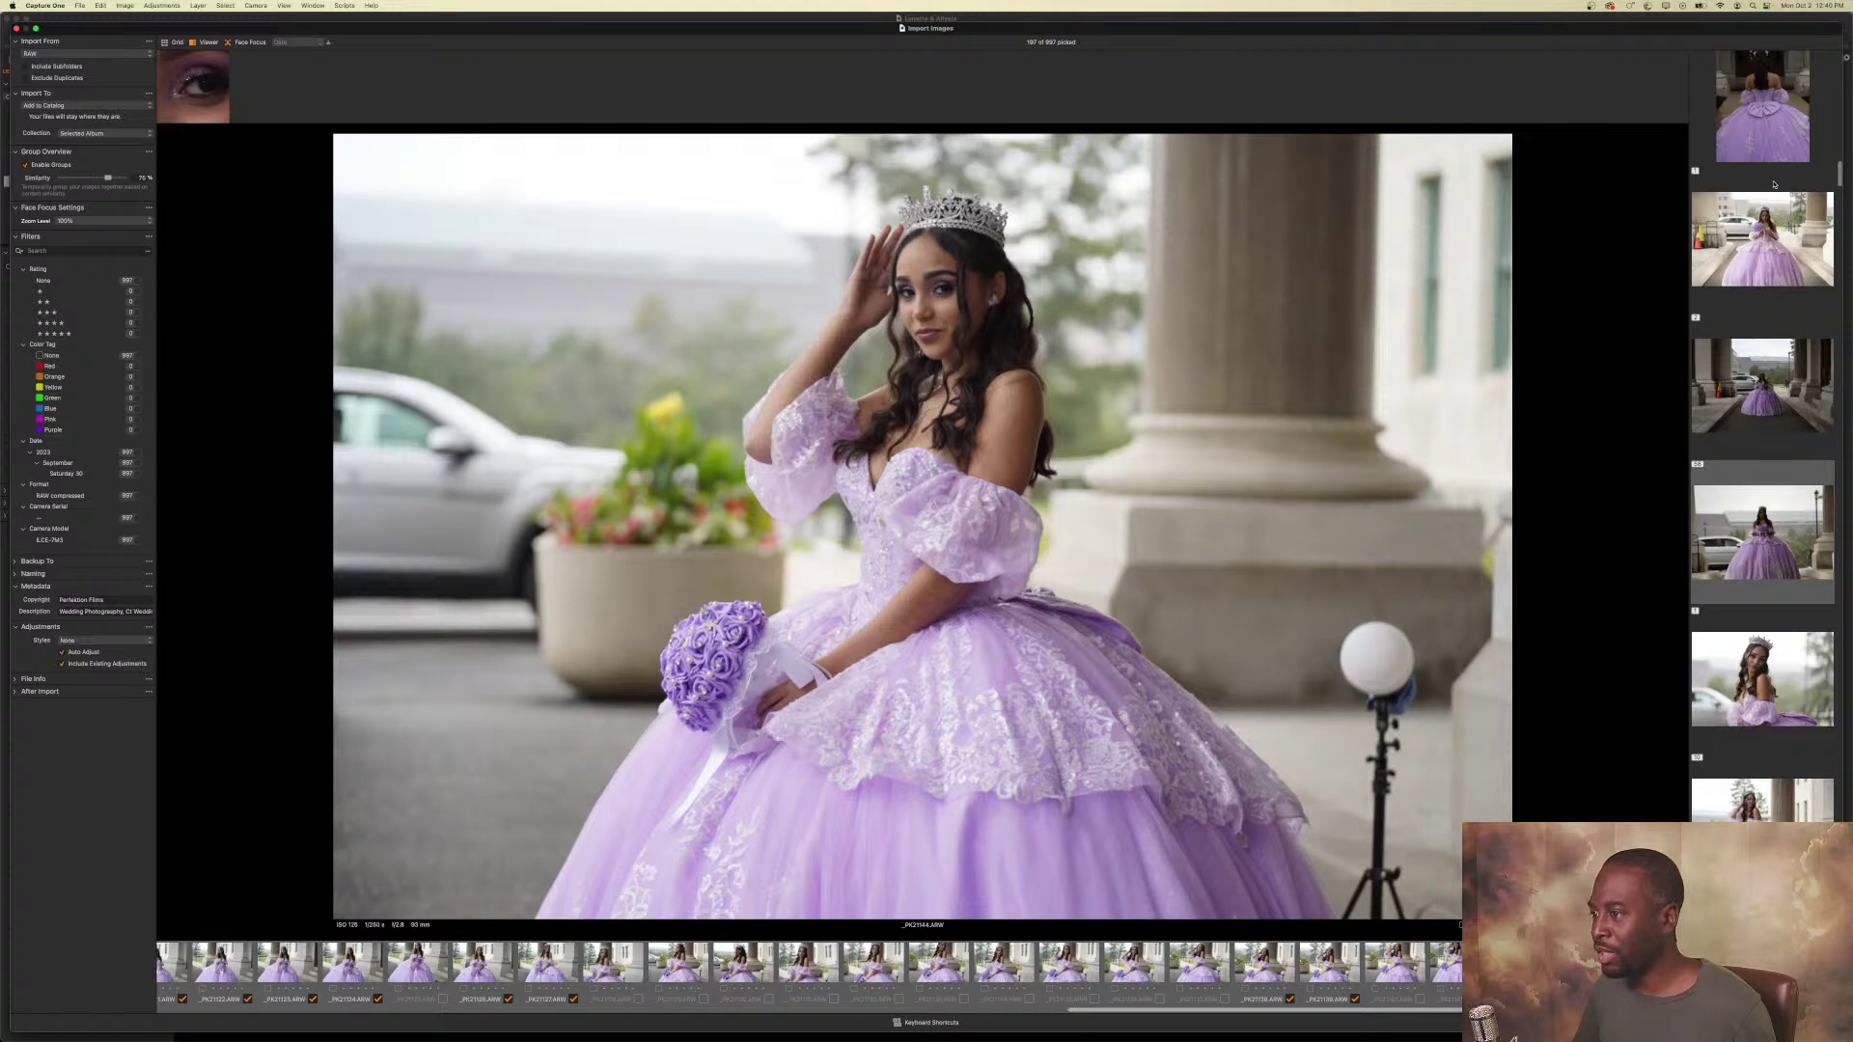
key(Right)
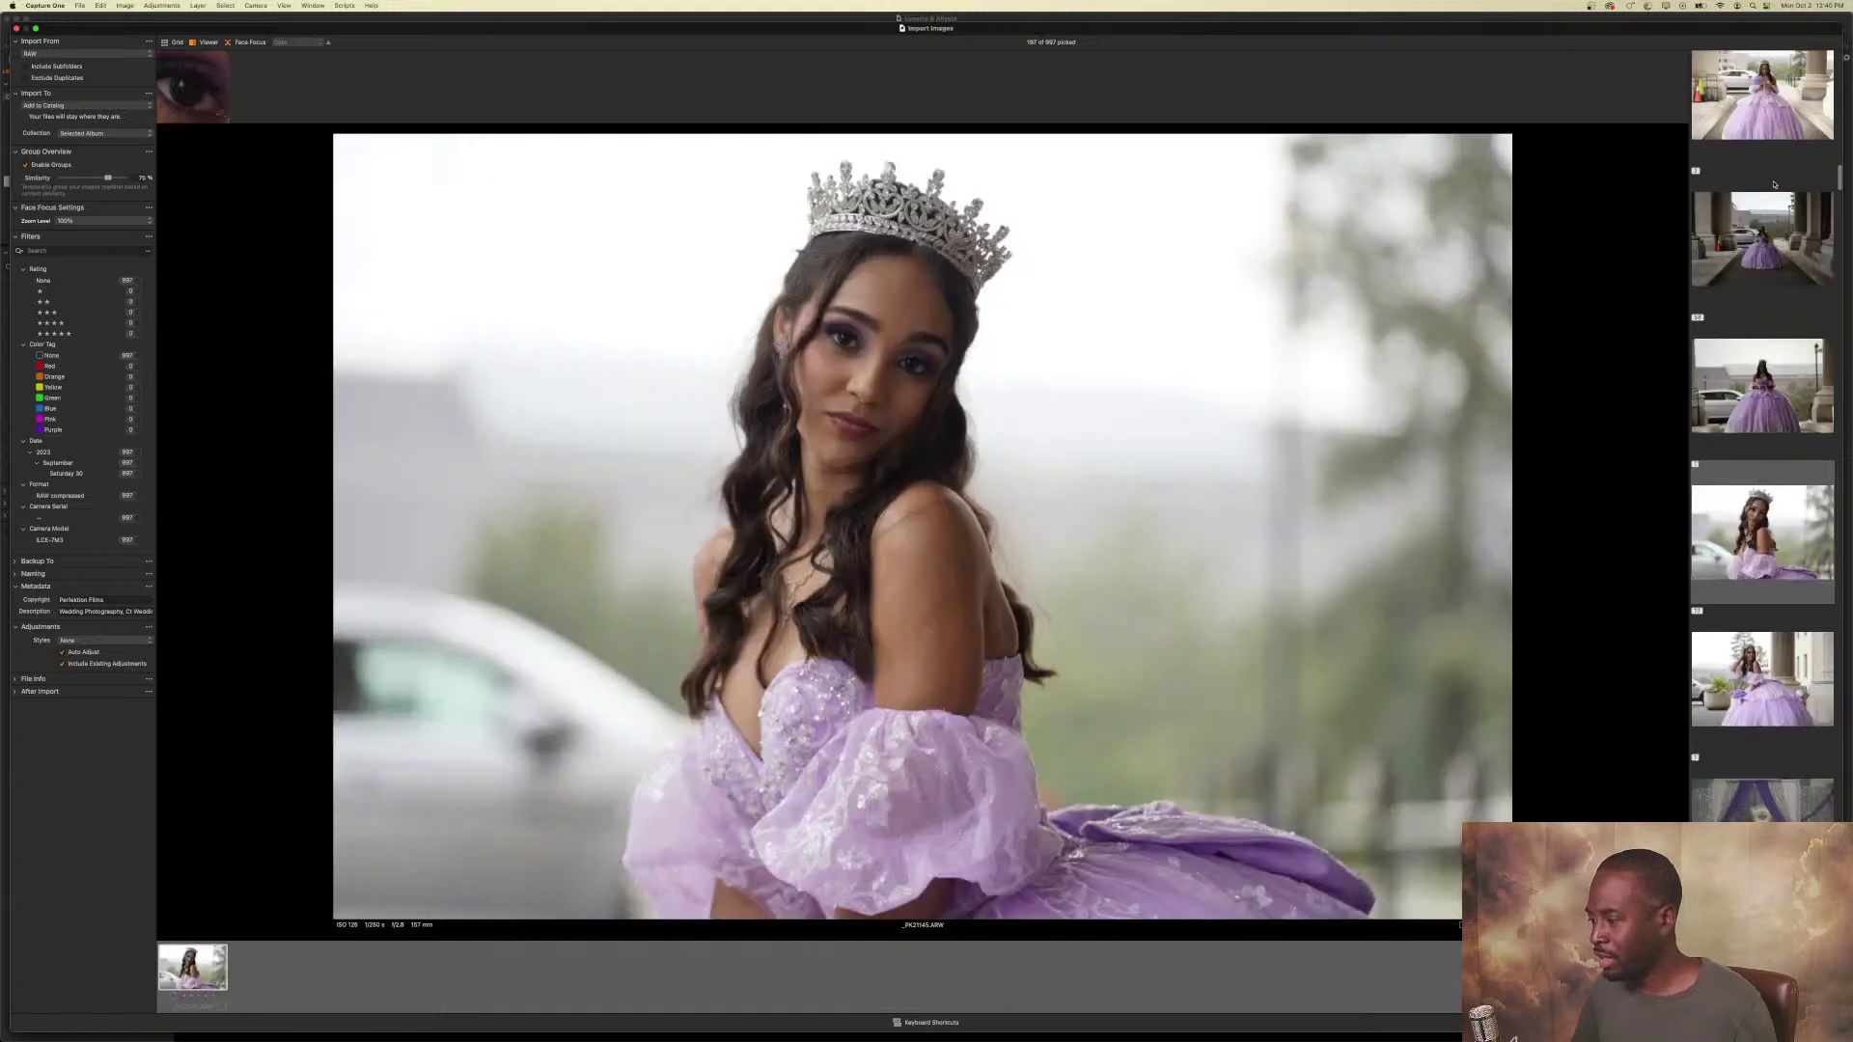
Pick the close portrait against the blurred car, plus the first, second, fourth and fifth photos of the following full-gown group.
key(Right)
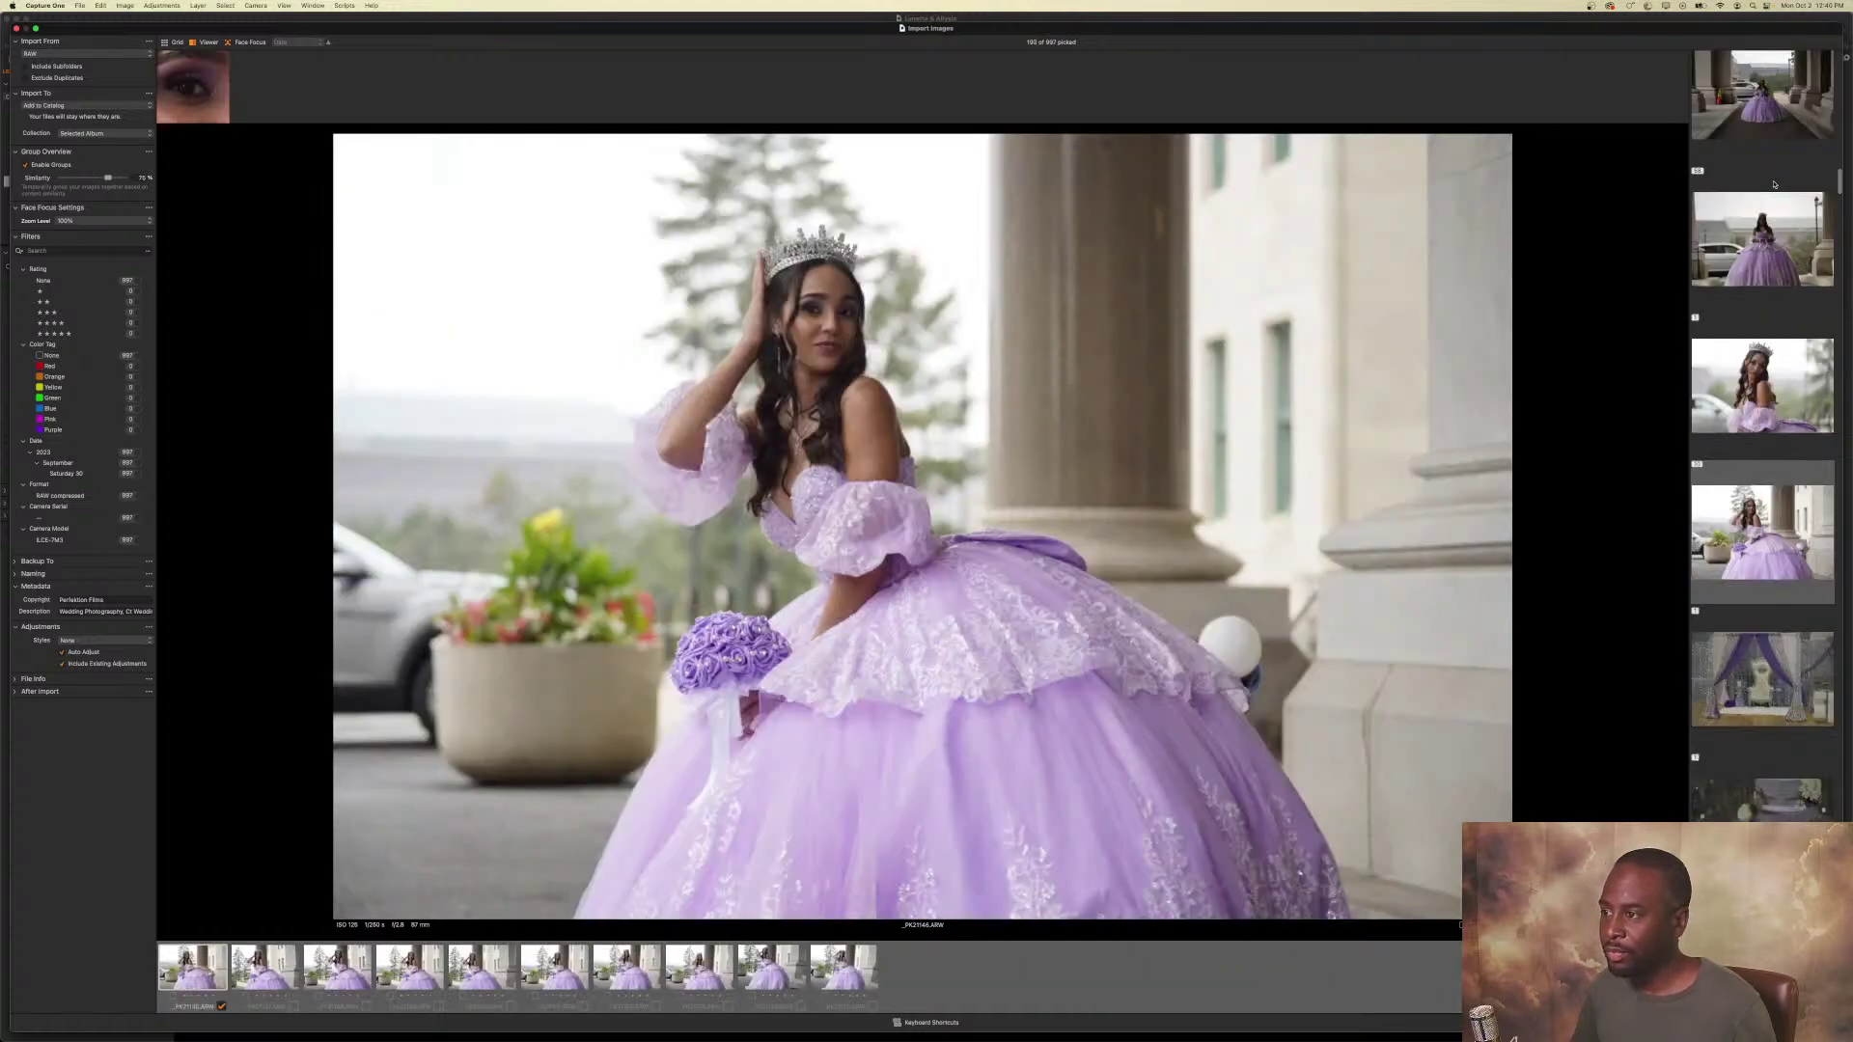
key(Right)
key(Right)
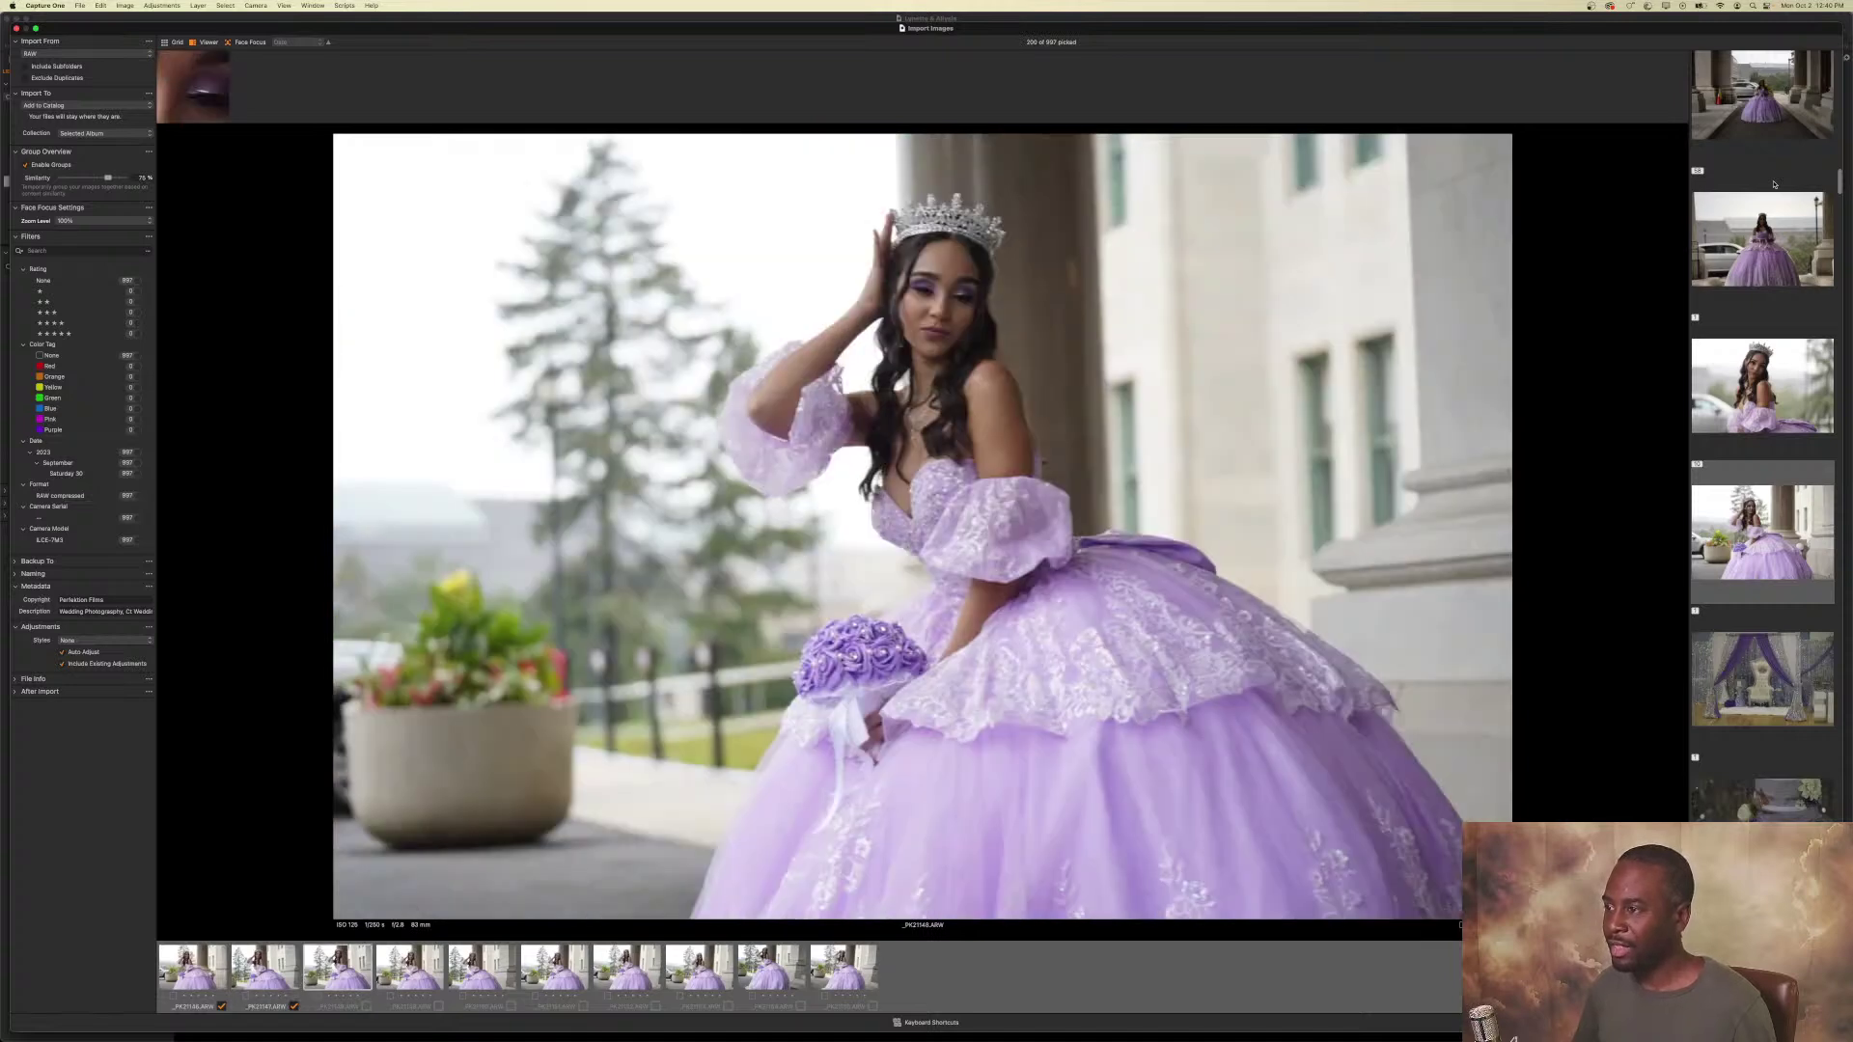
key(Right)
key(Right)
key(Right)
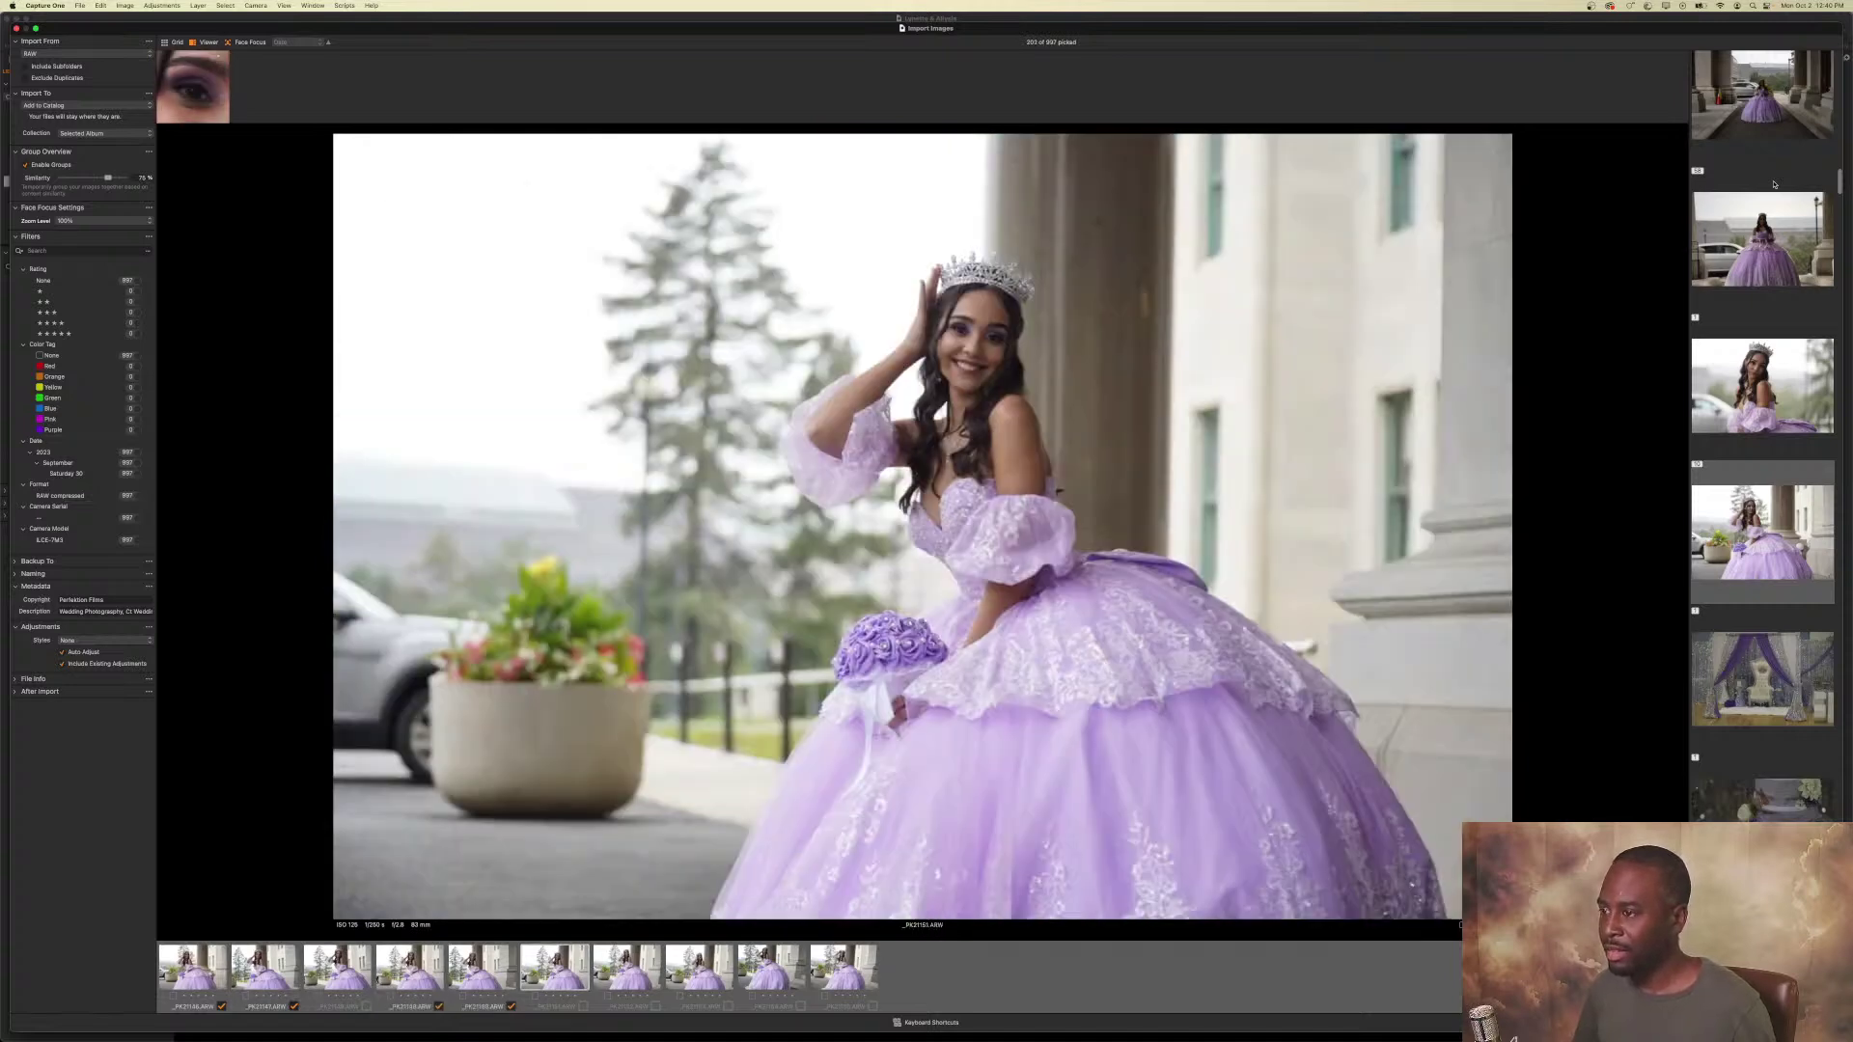
Pick the sixth, seventh and eighth full-gown photos in the group and compare the final shots.
key(Right)
key(Right)
key(Right)
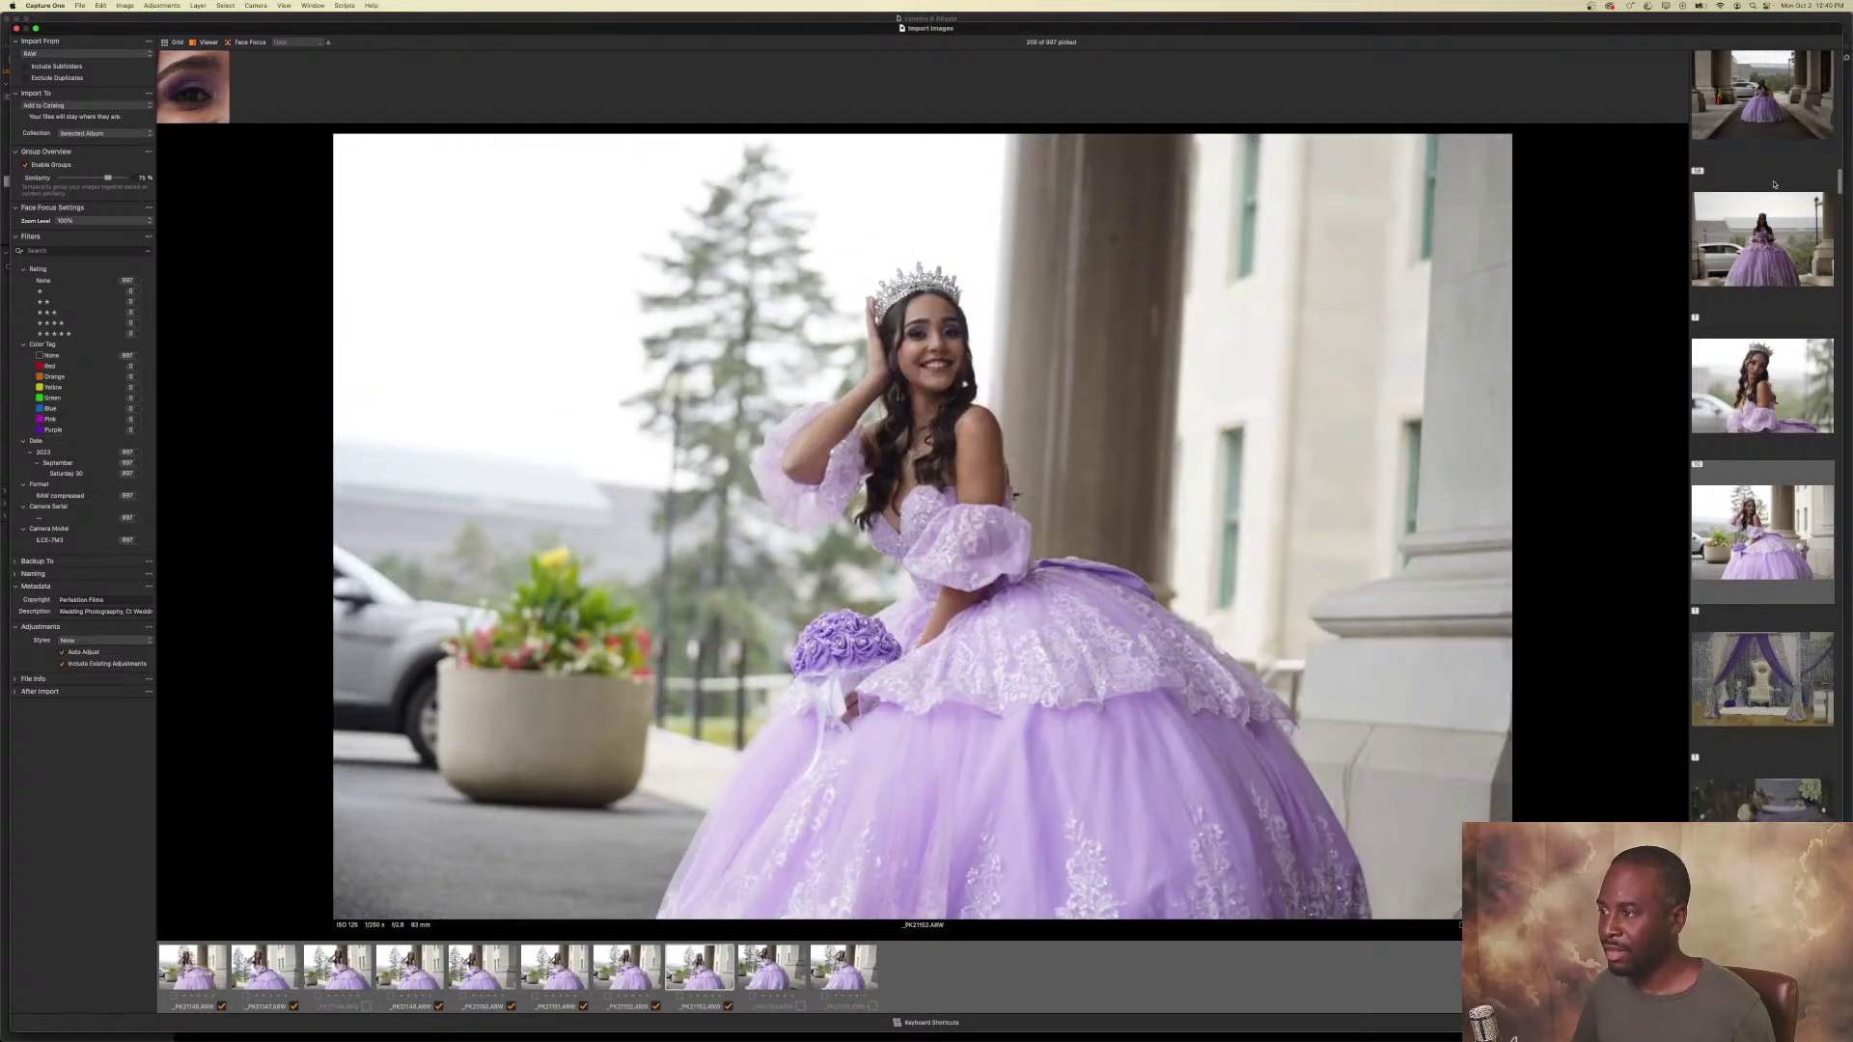
key(Right)
key(Left)
key(Right)
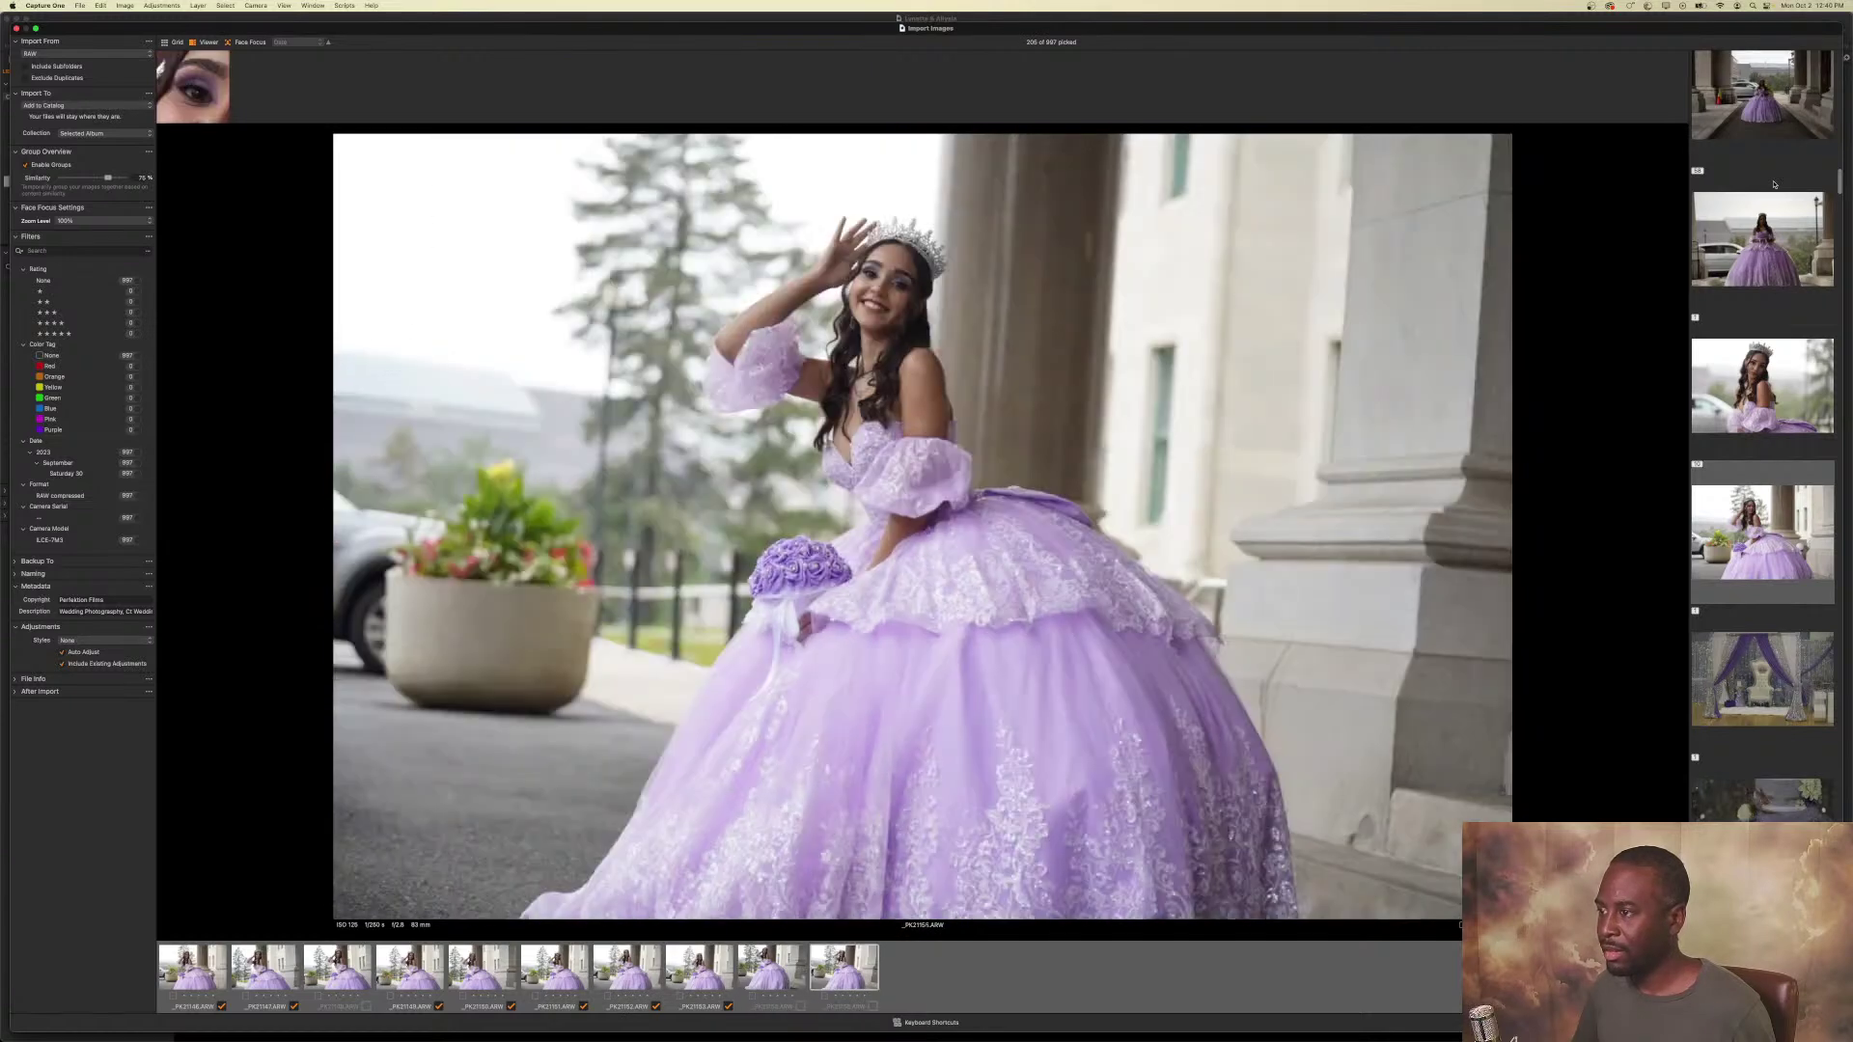
Leave the decorated throne photo unpicked and pick the close-up of the tiered cake's lower layers.
key(Right)
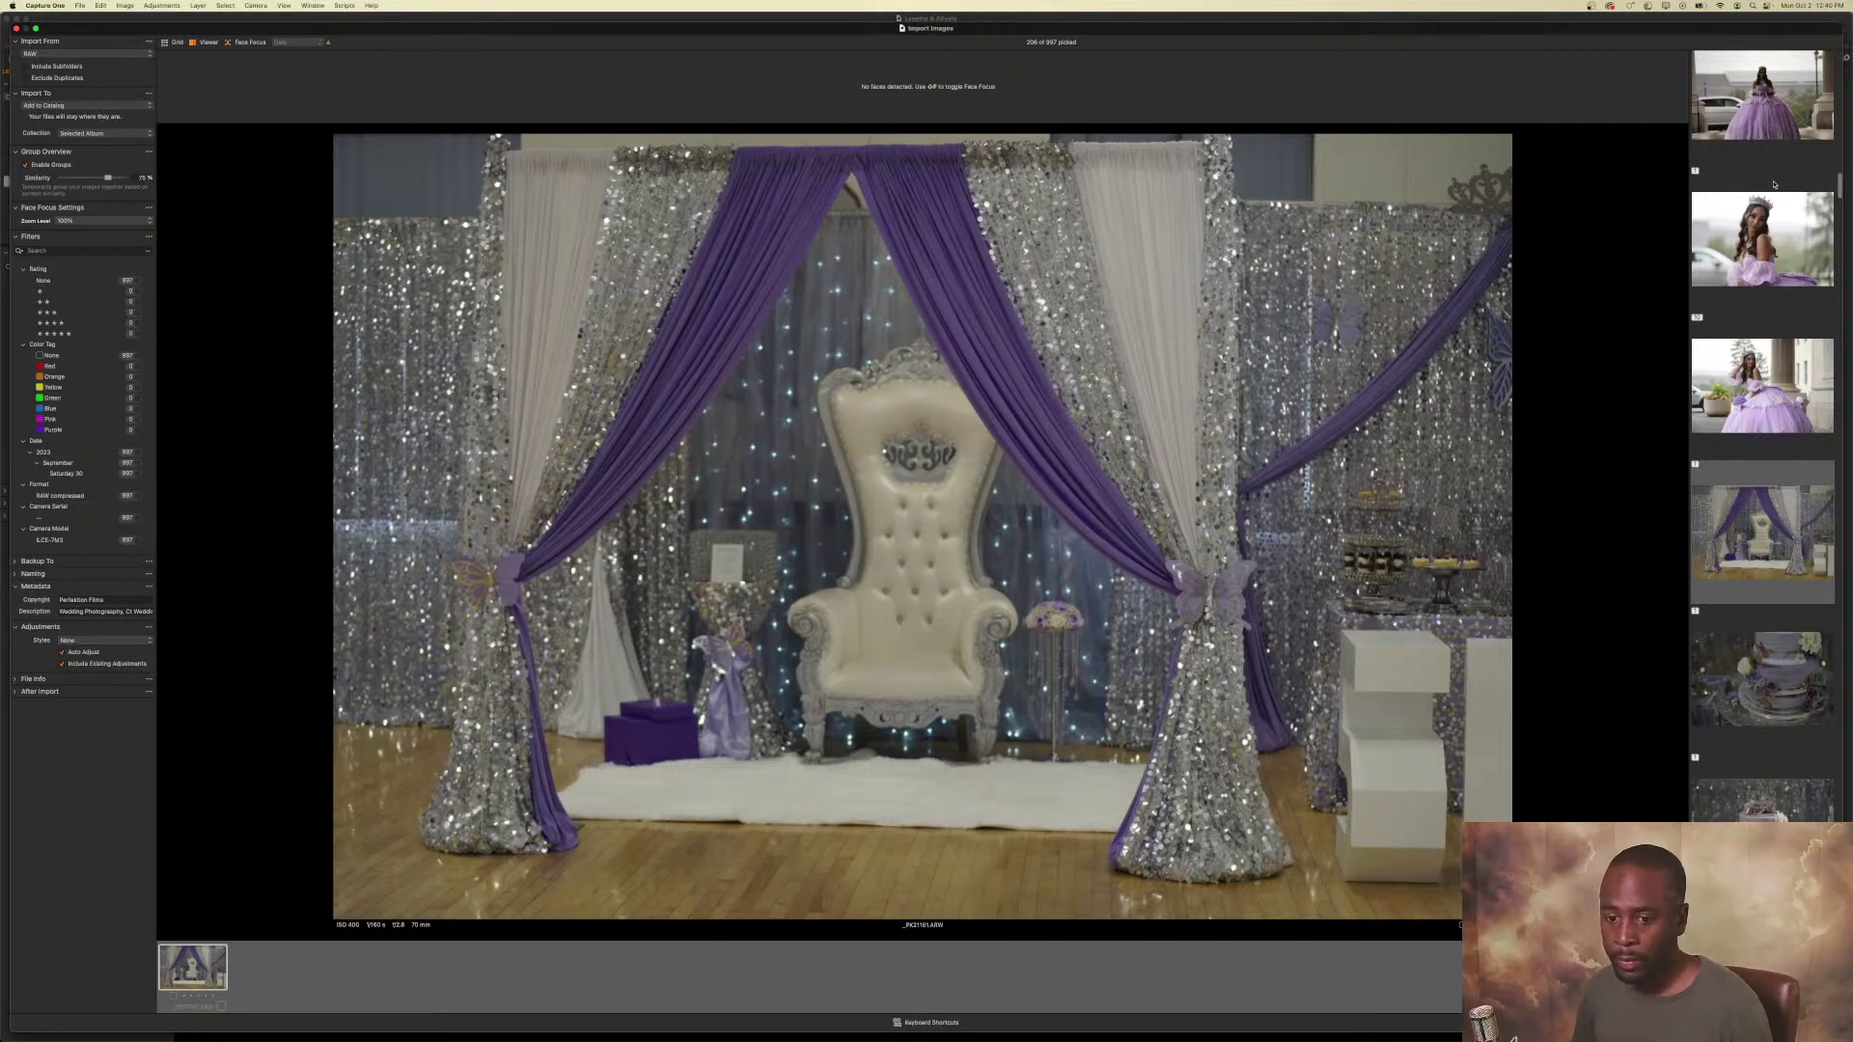
key(Down)
key(Up)
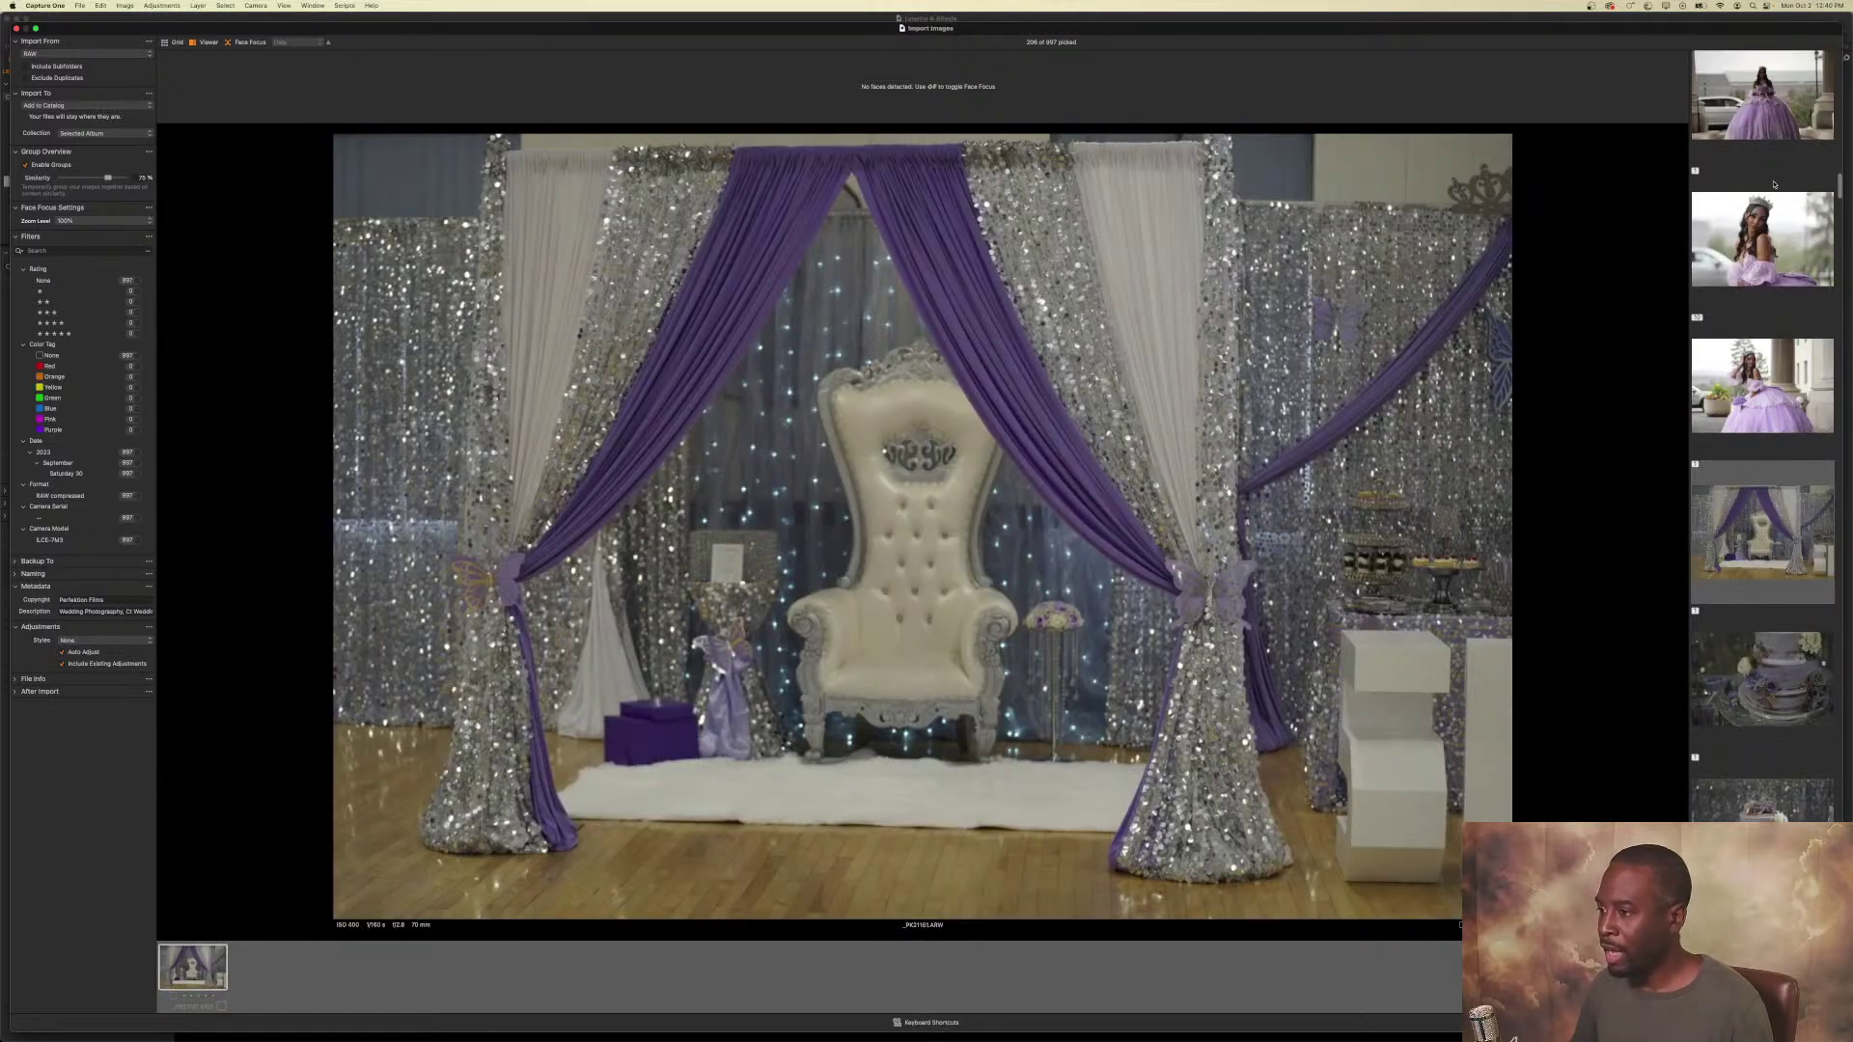
key(Down)
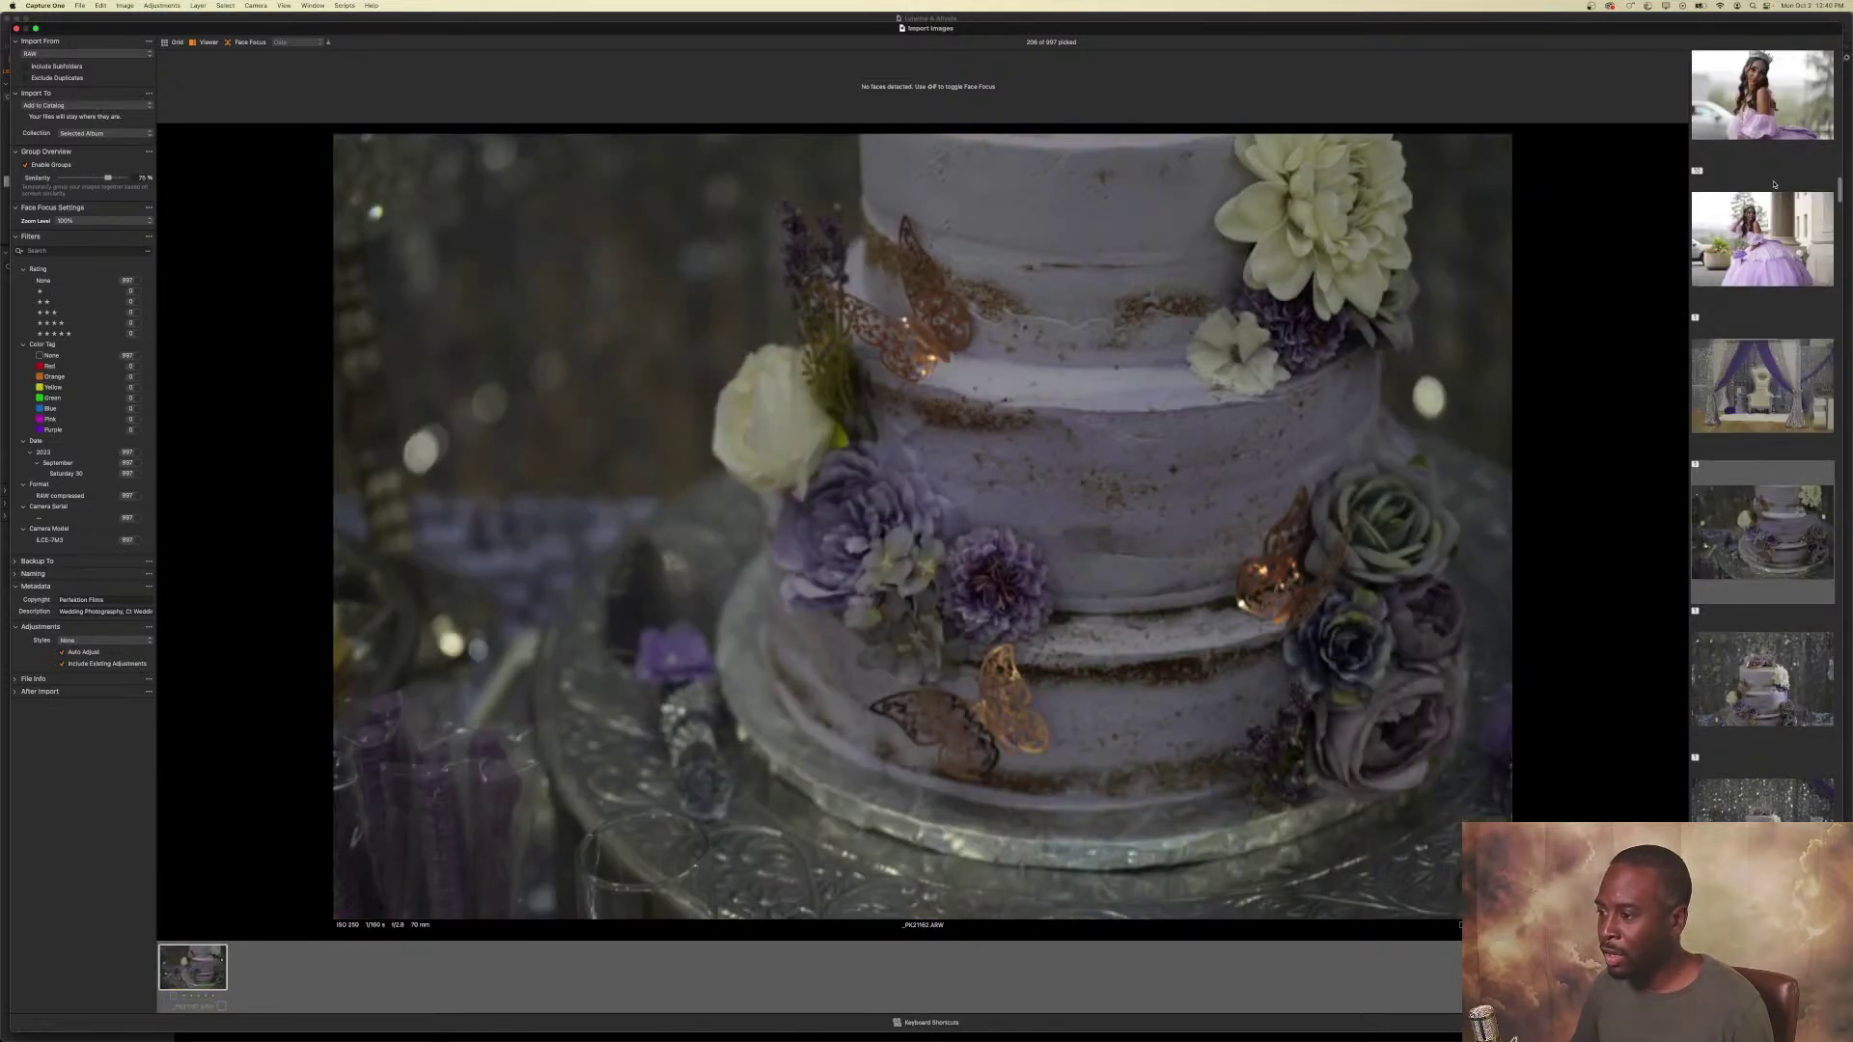
key(space)
key(Down)
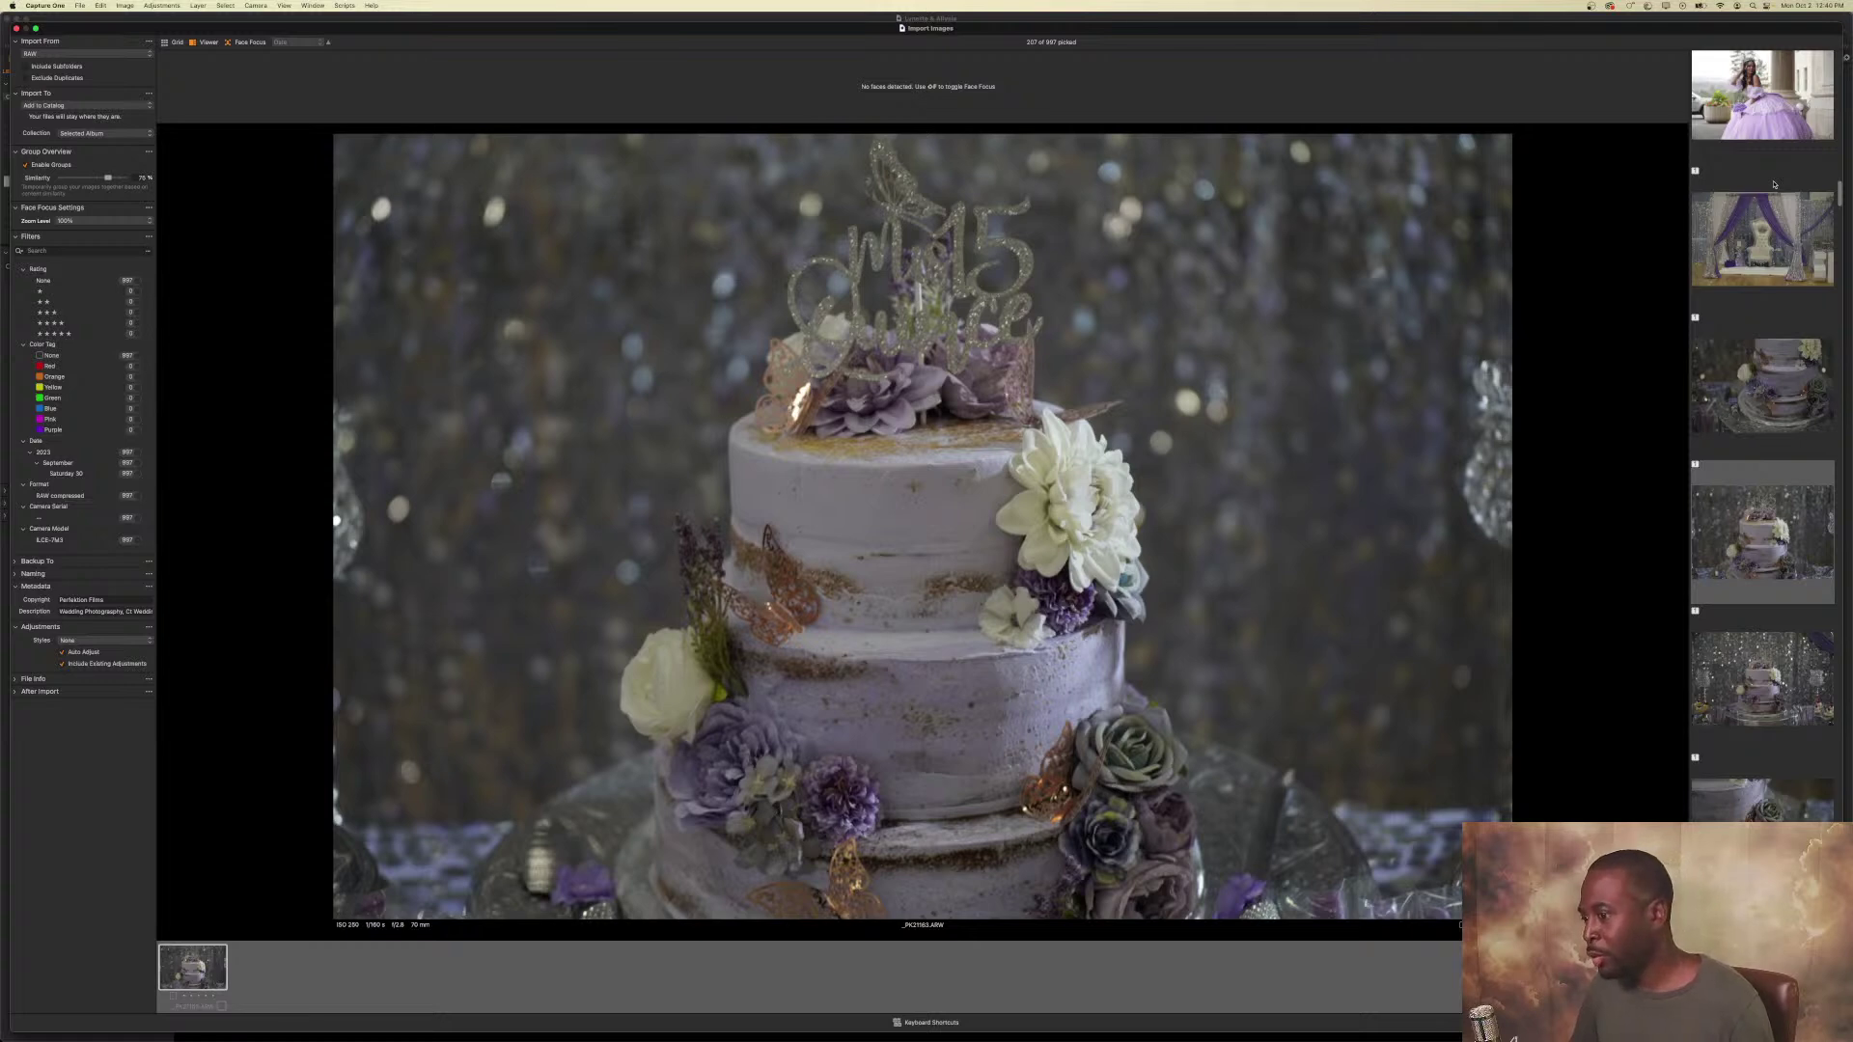
Pick the next four cake photos: the topper view, the wide table view, the succulent close-up and the white flower close-up.
scroll(1774, 185, down, 1)
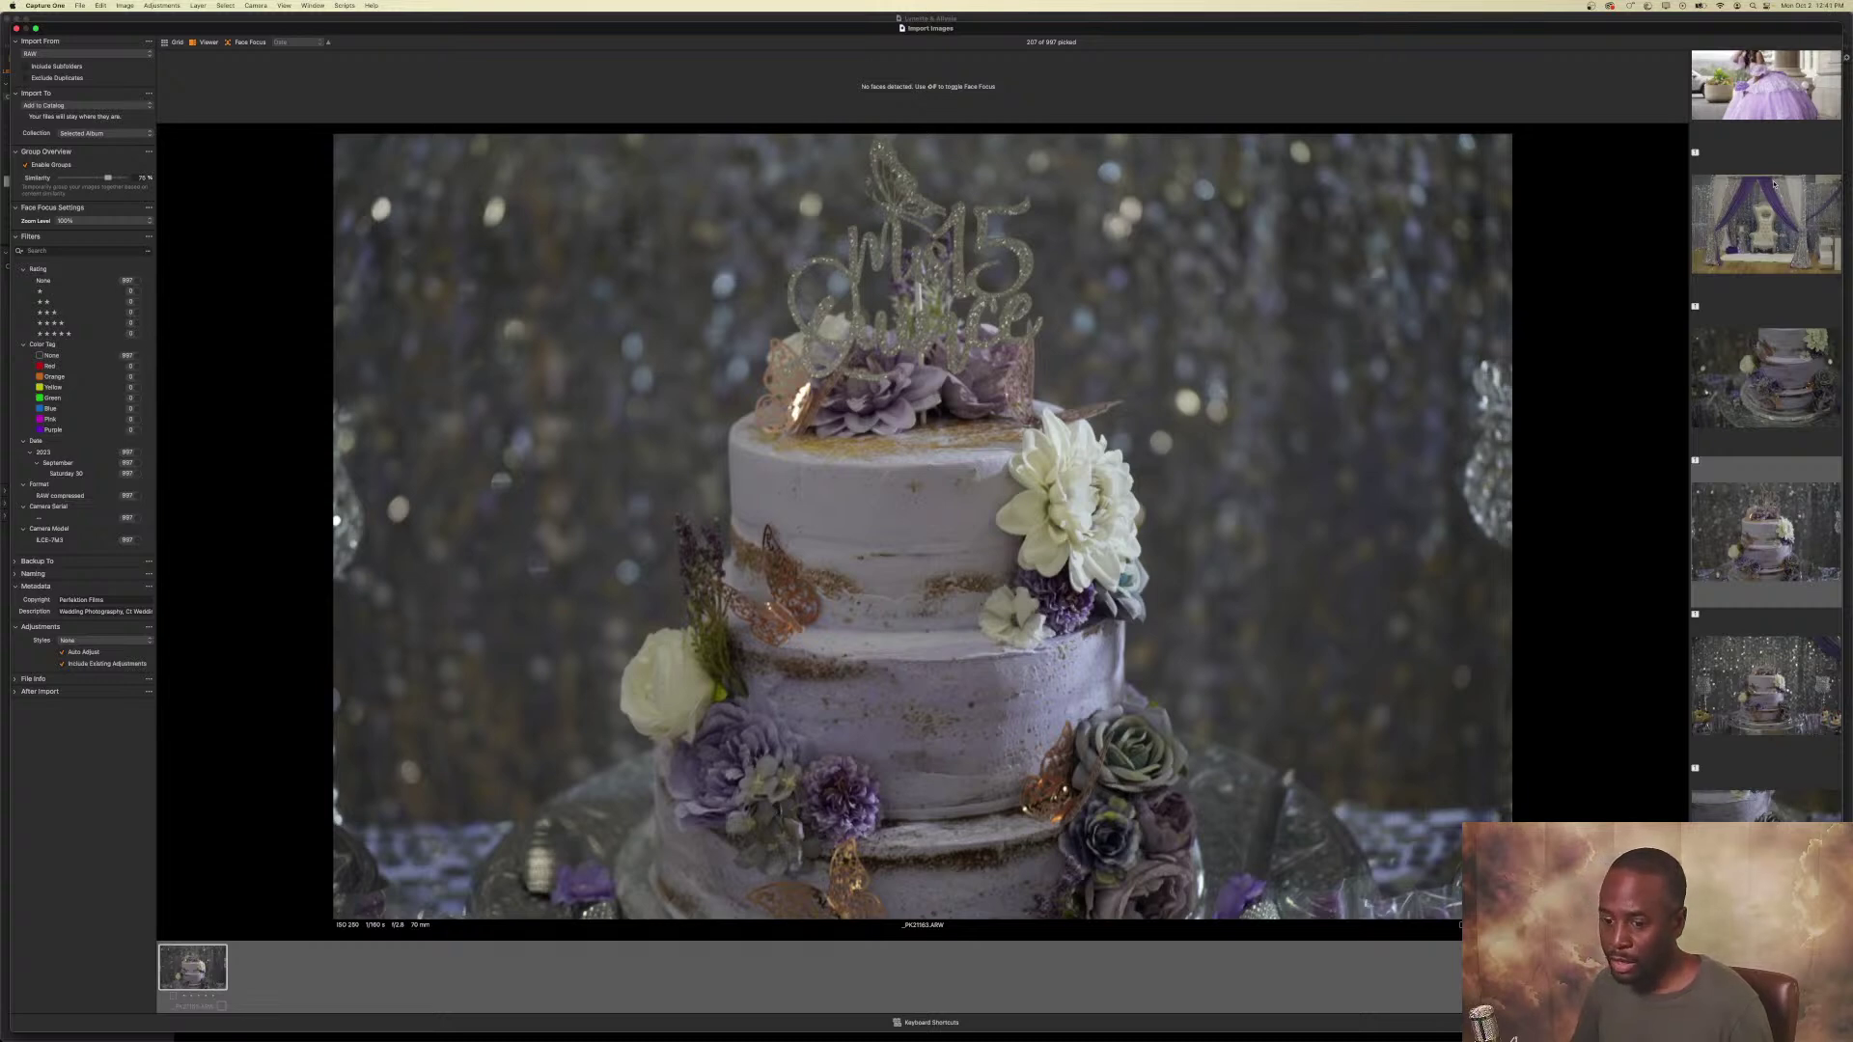
key(Down)
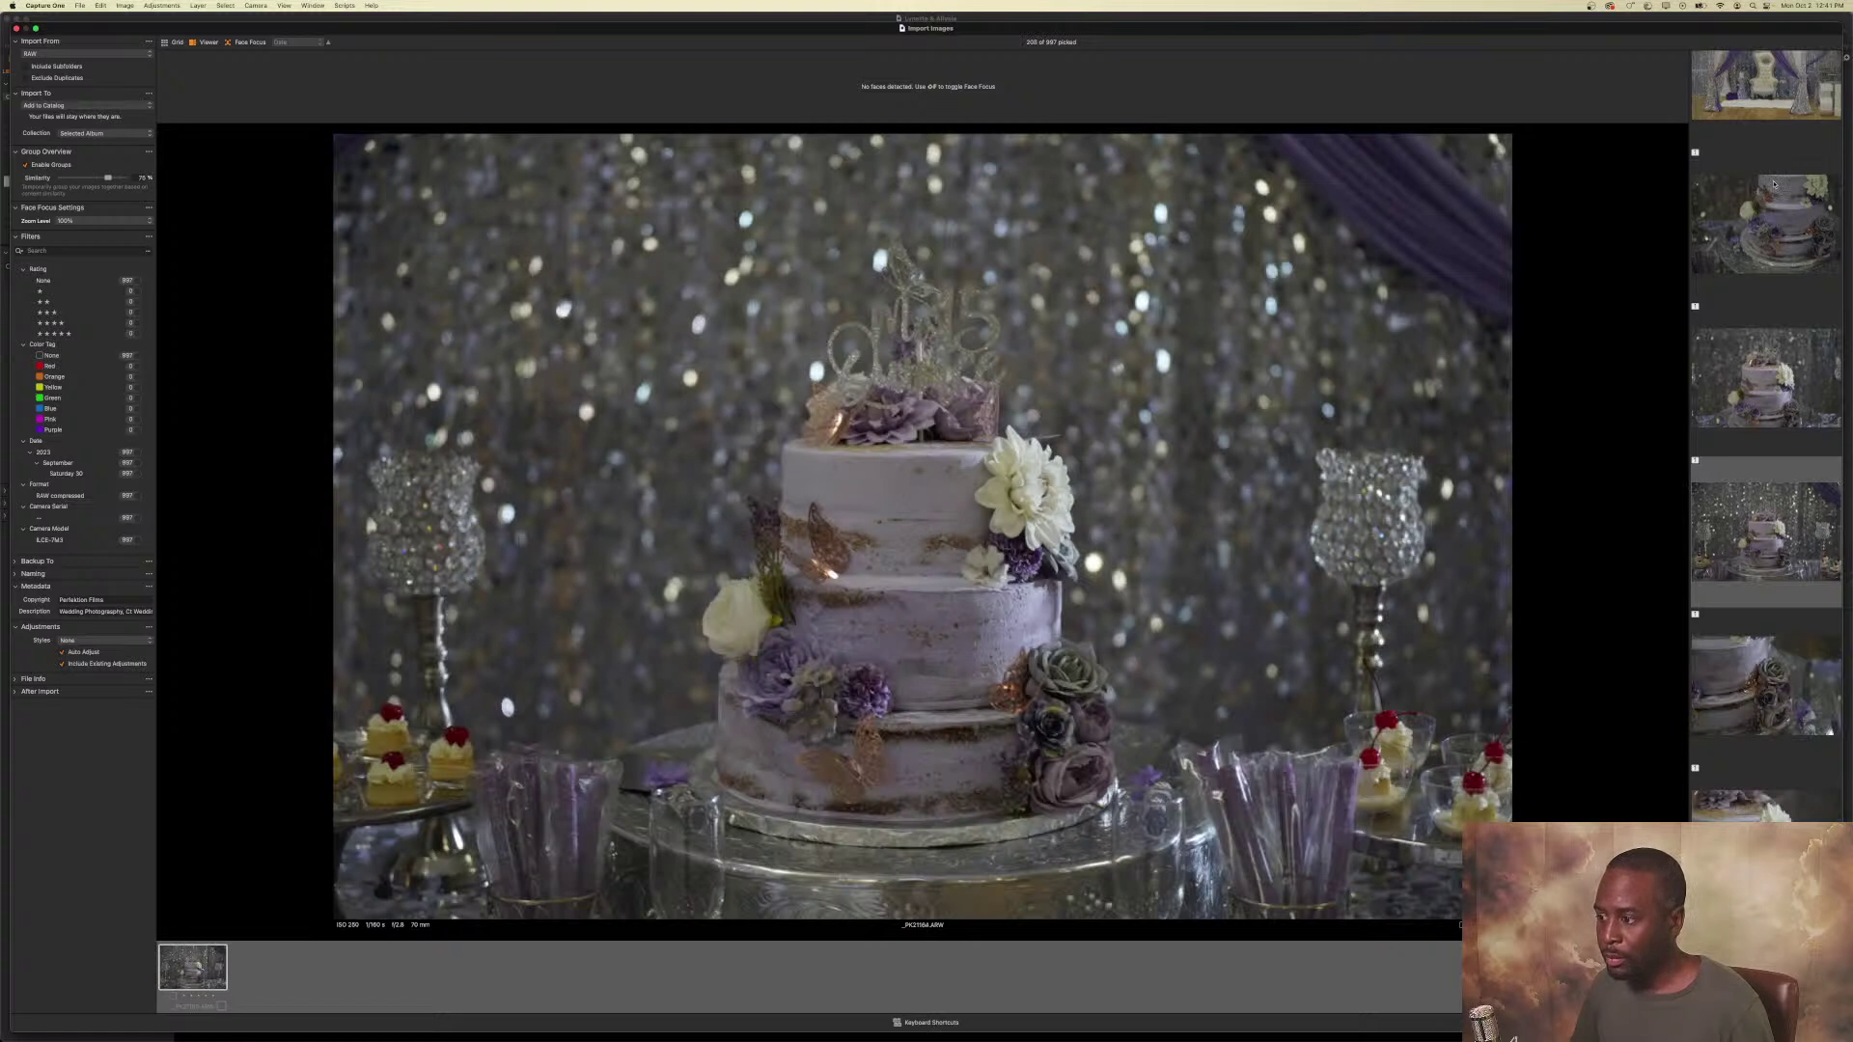
key(Down)
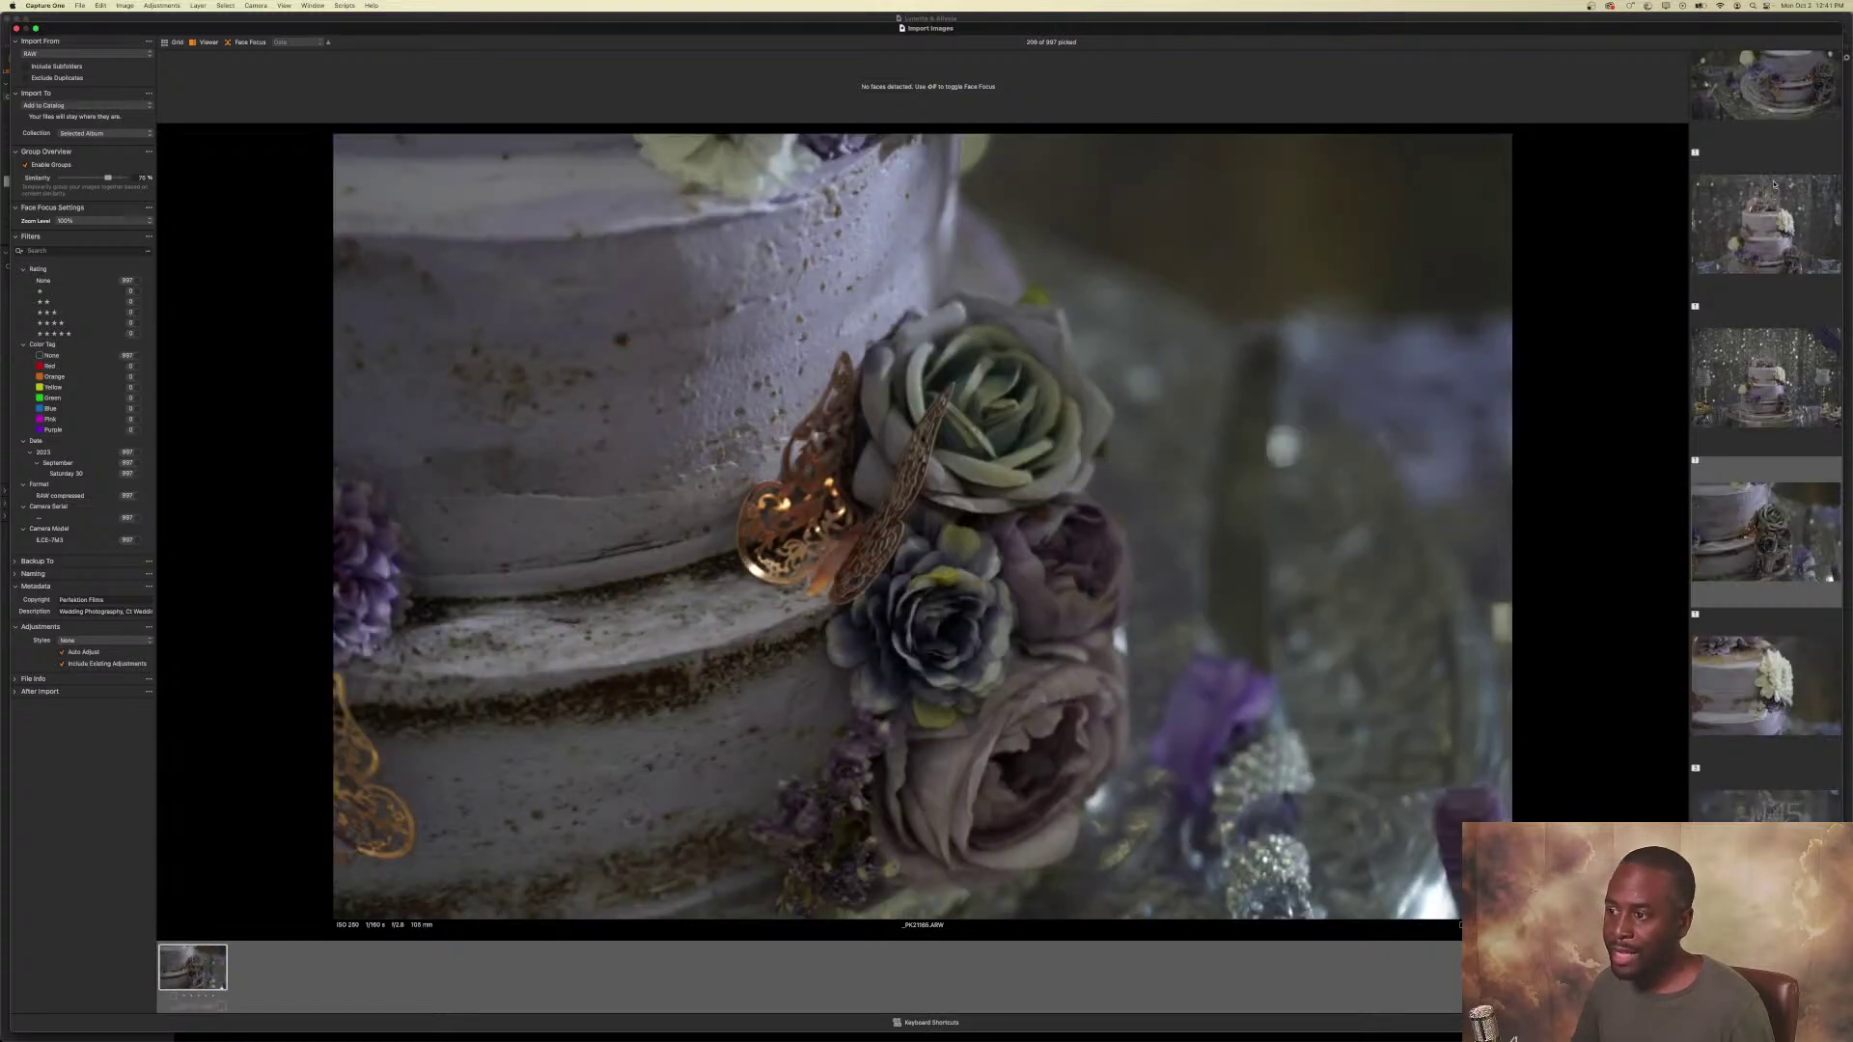
key(Down)
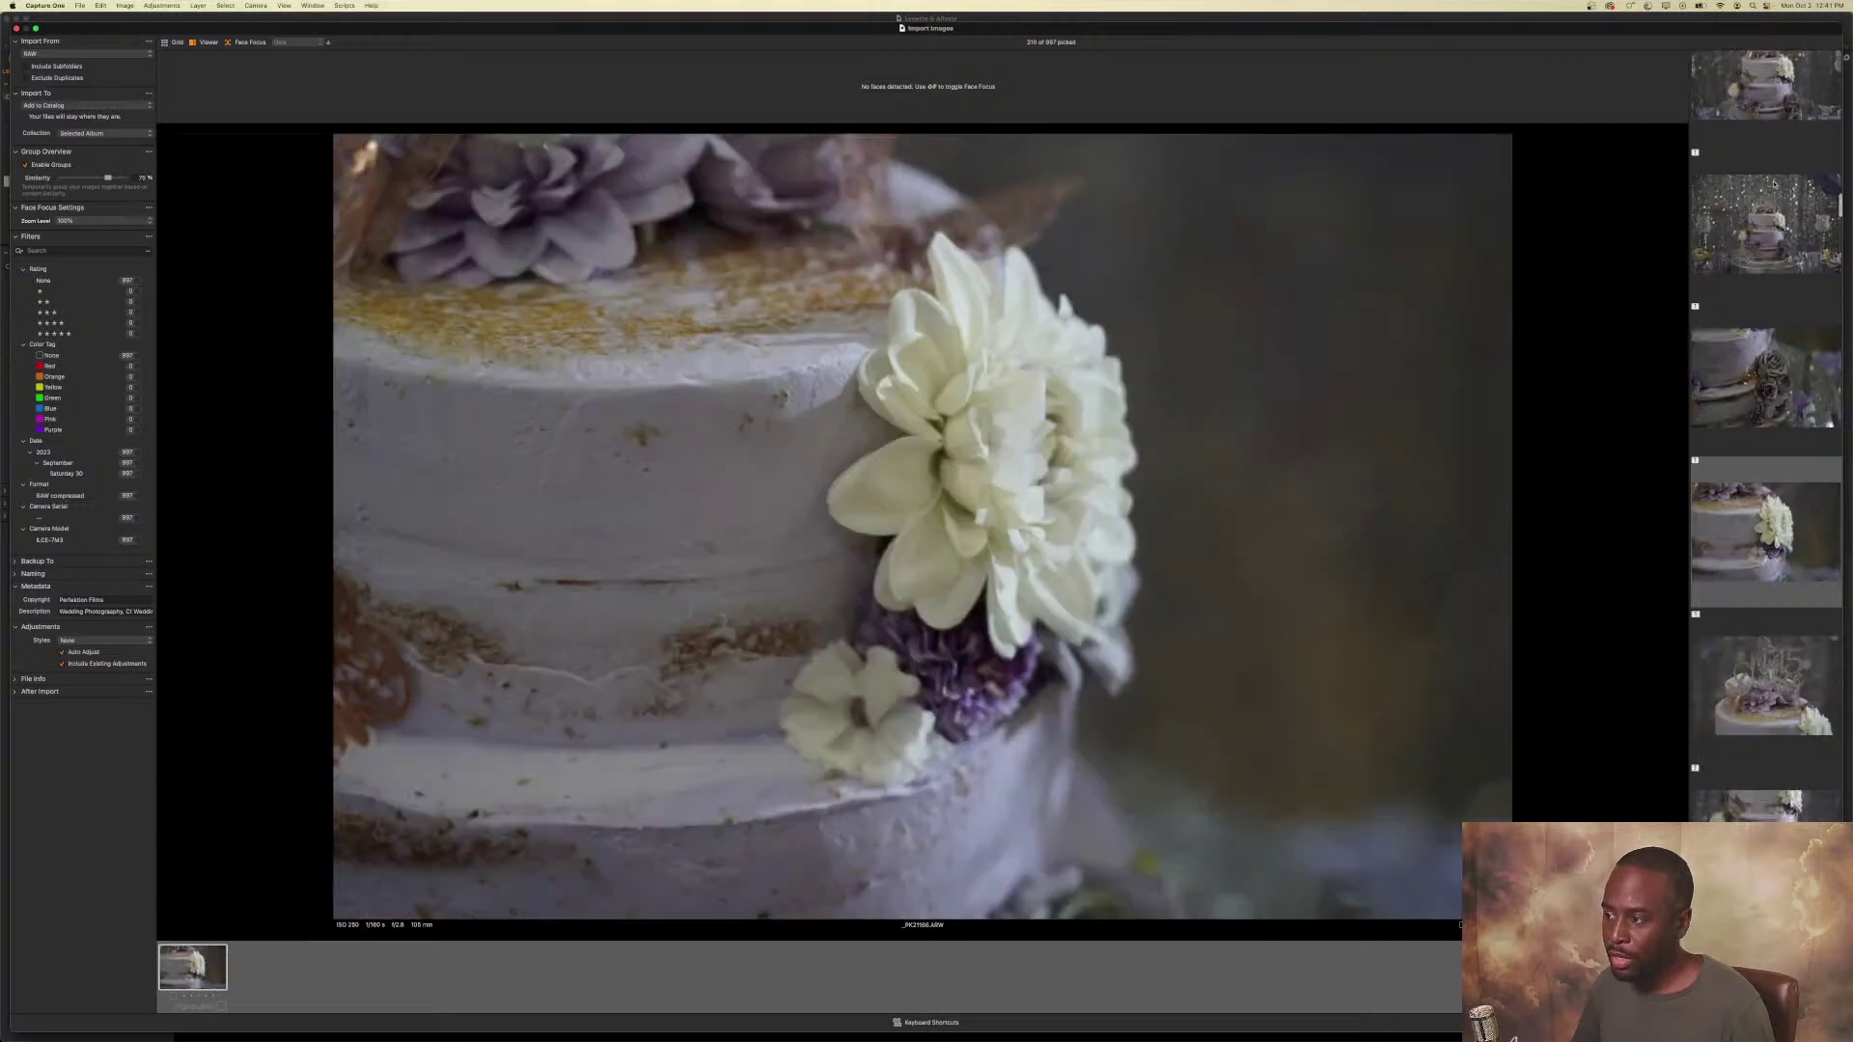
key(Down)
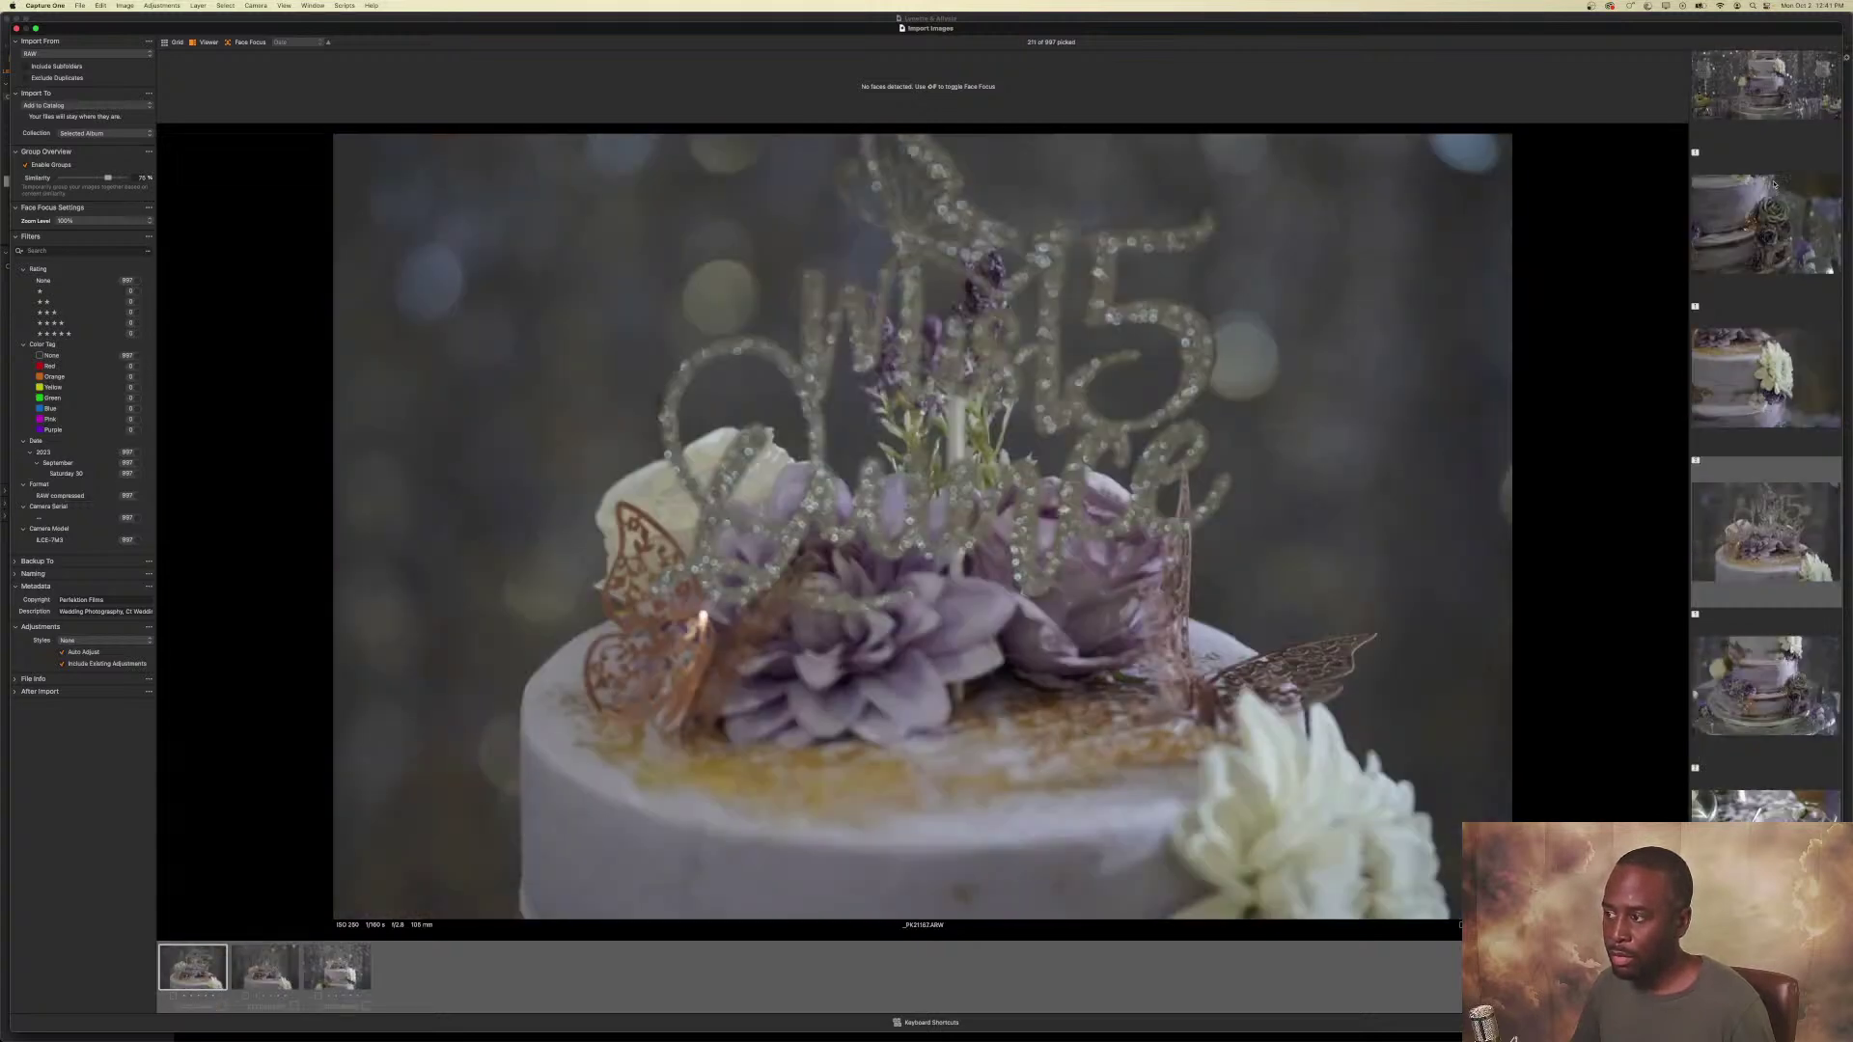
Pick the second of the three cake-topper photos and the purple dessert tray photo, skipping the lower-cake shot between them.
key(Right)
key(Down)
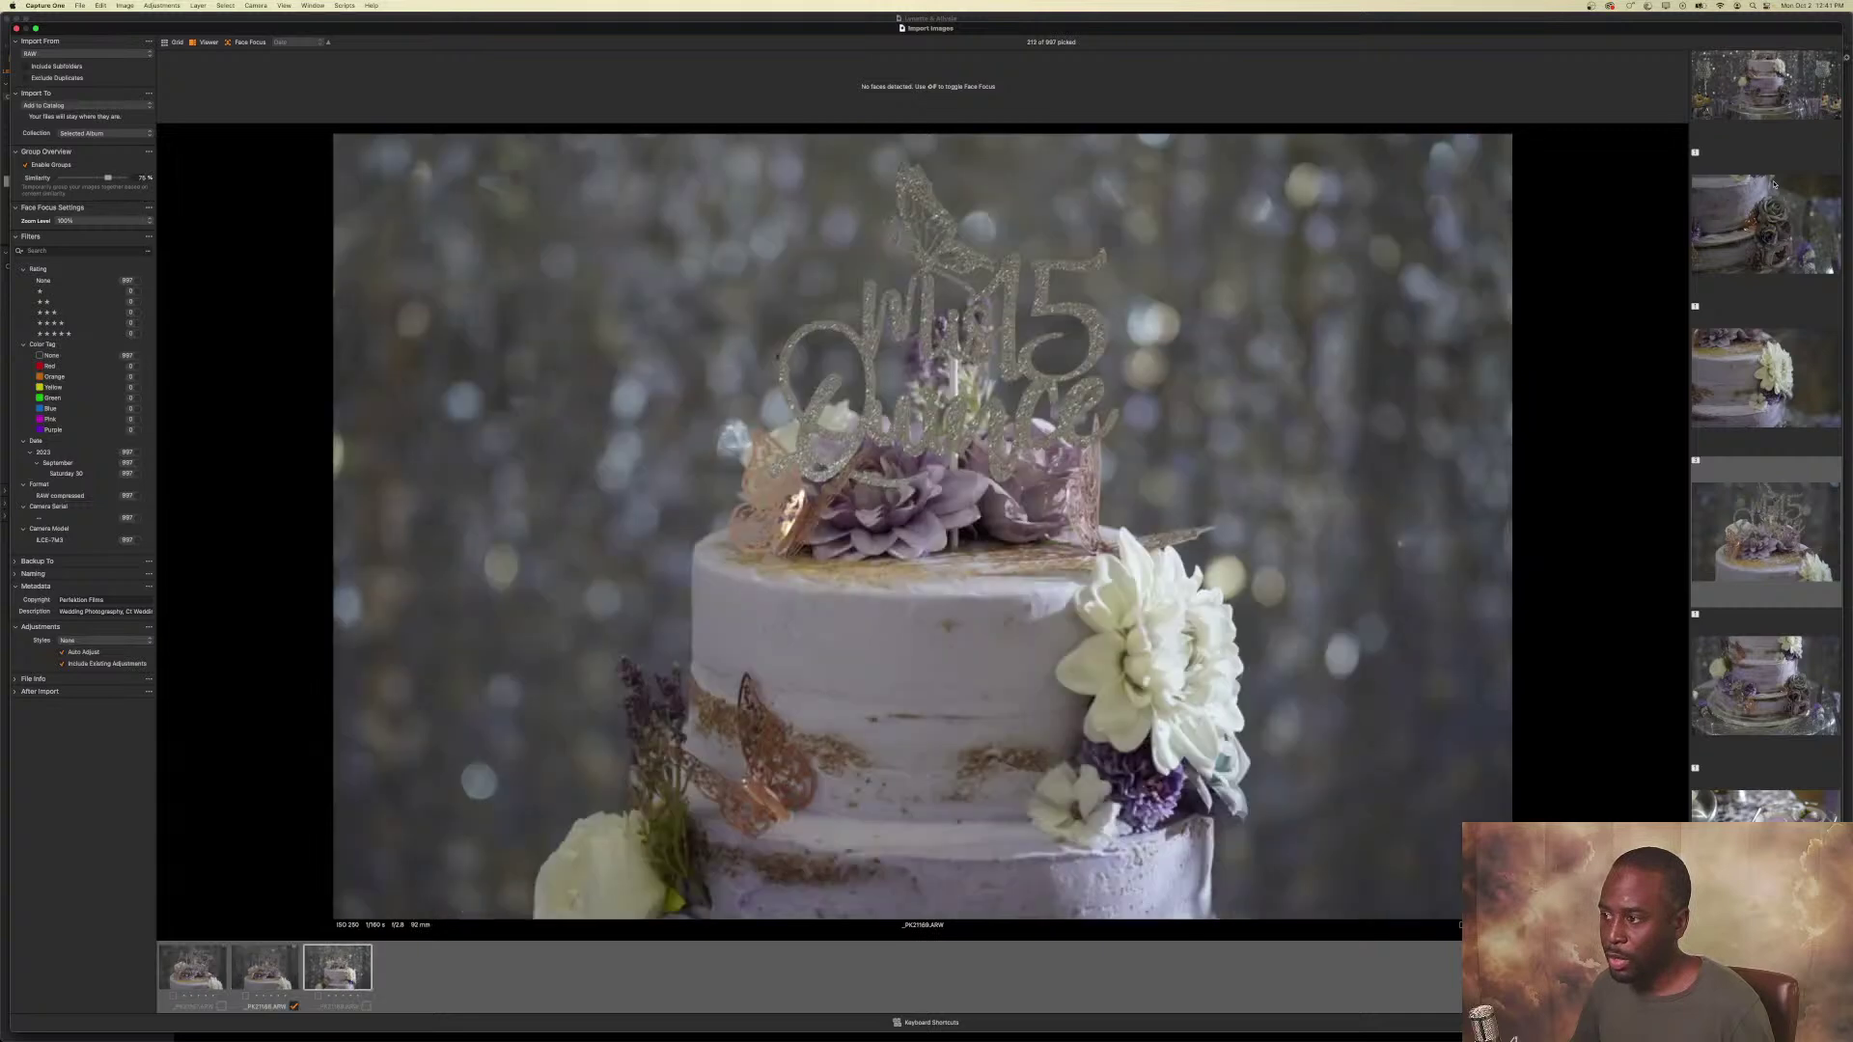
key(Down)
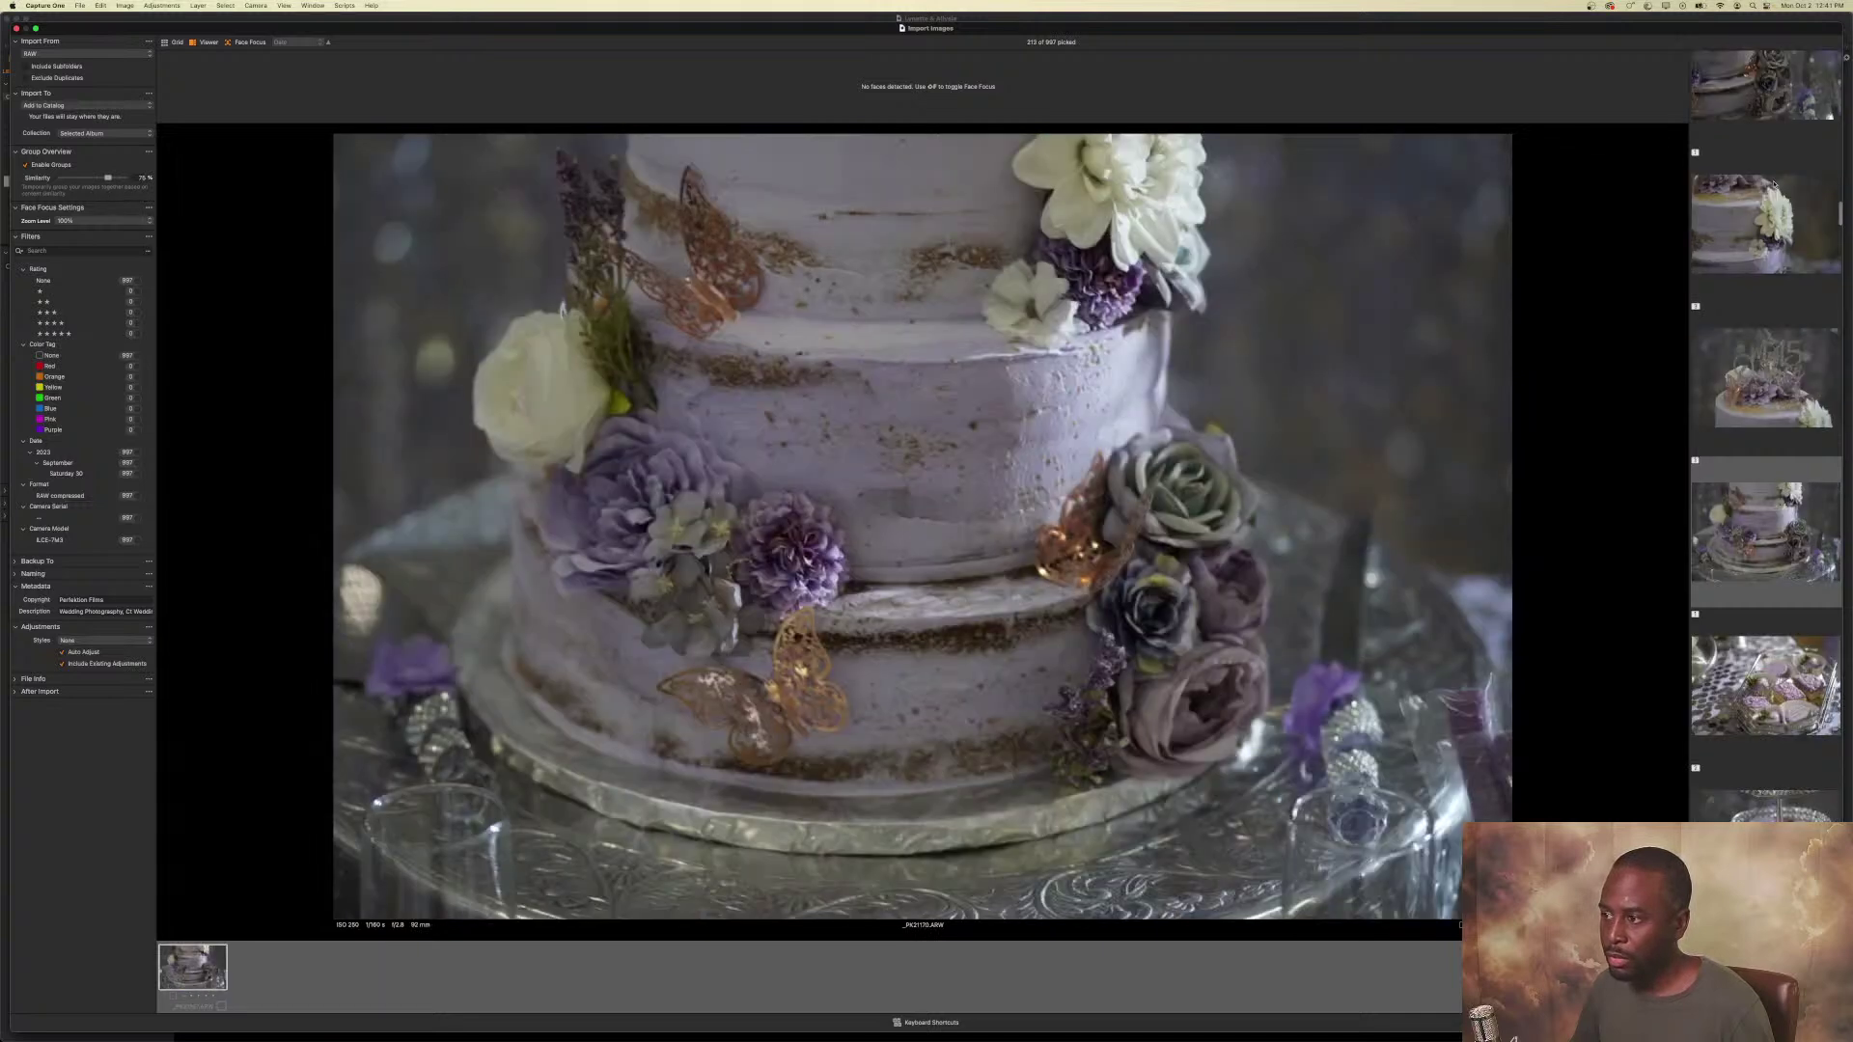
key(Down)
key(Down)
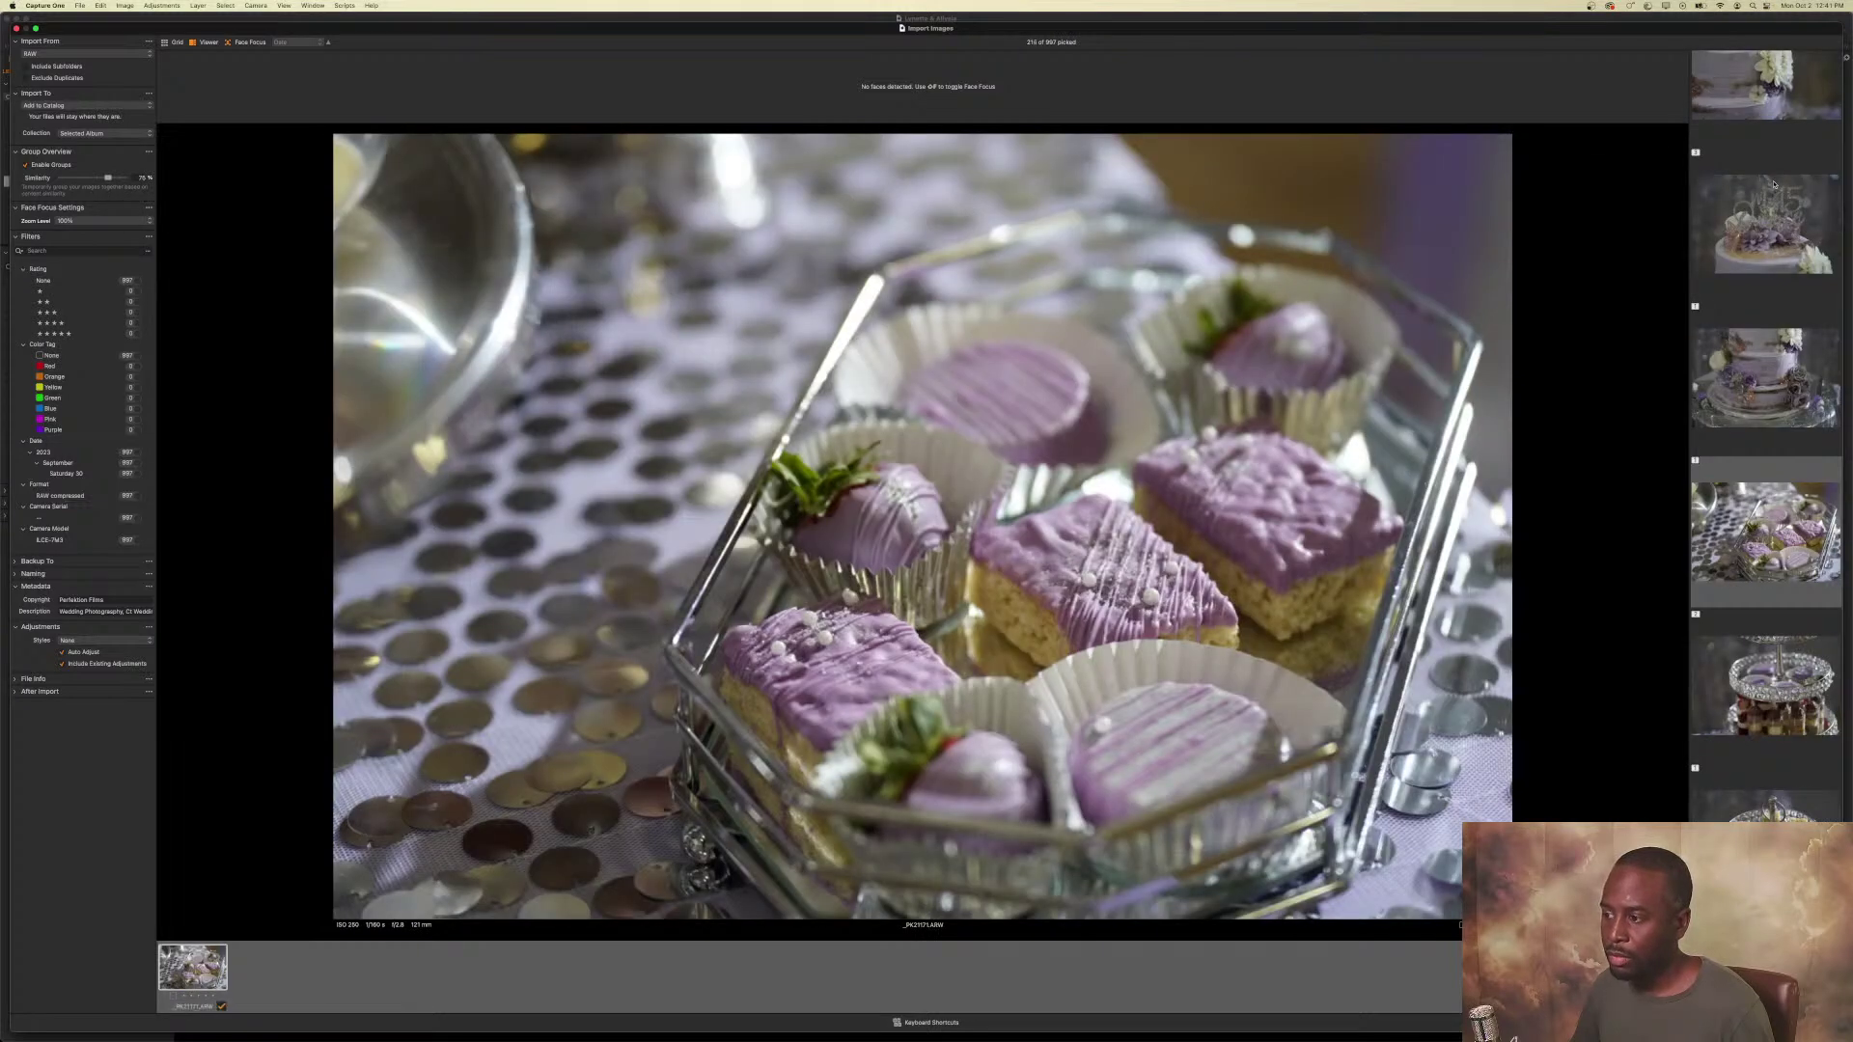
Pick the tiered dessert stand and cherry-topped dessert photos while going through the remaining dessert table shots.
key(Down)
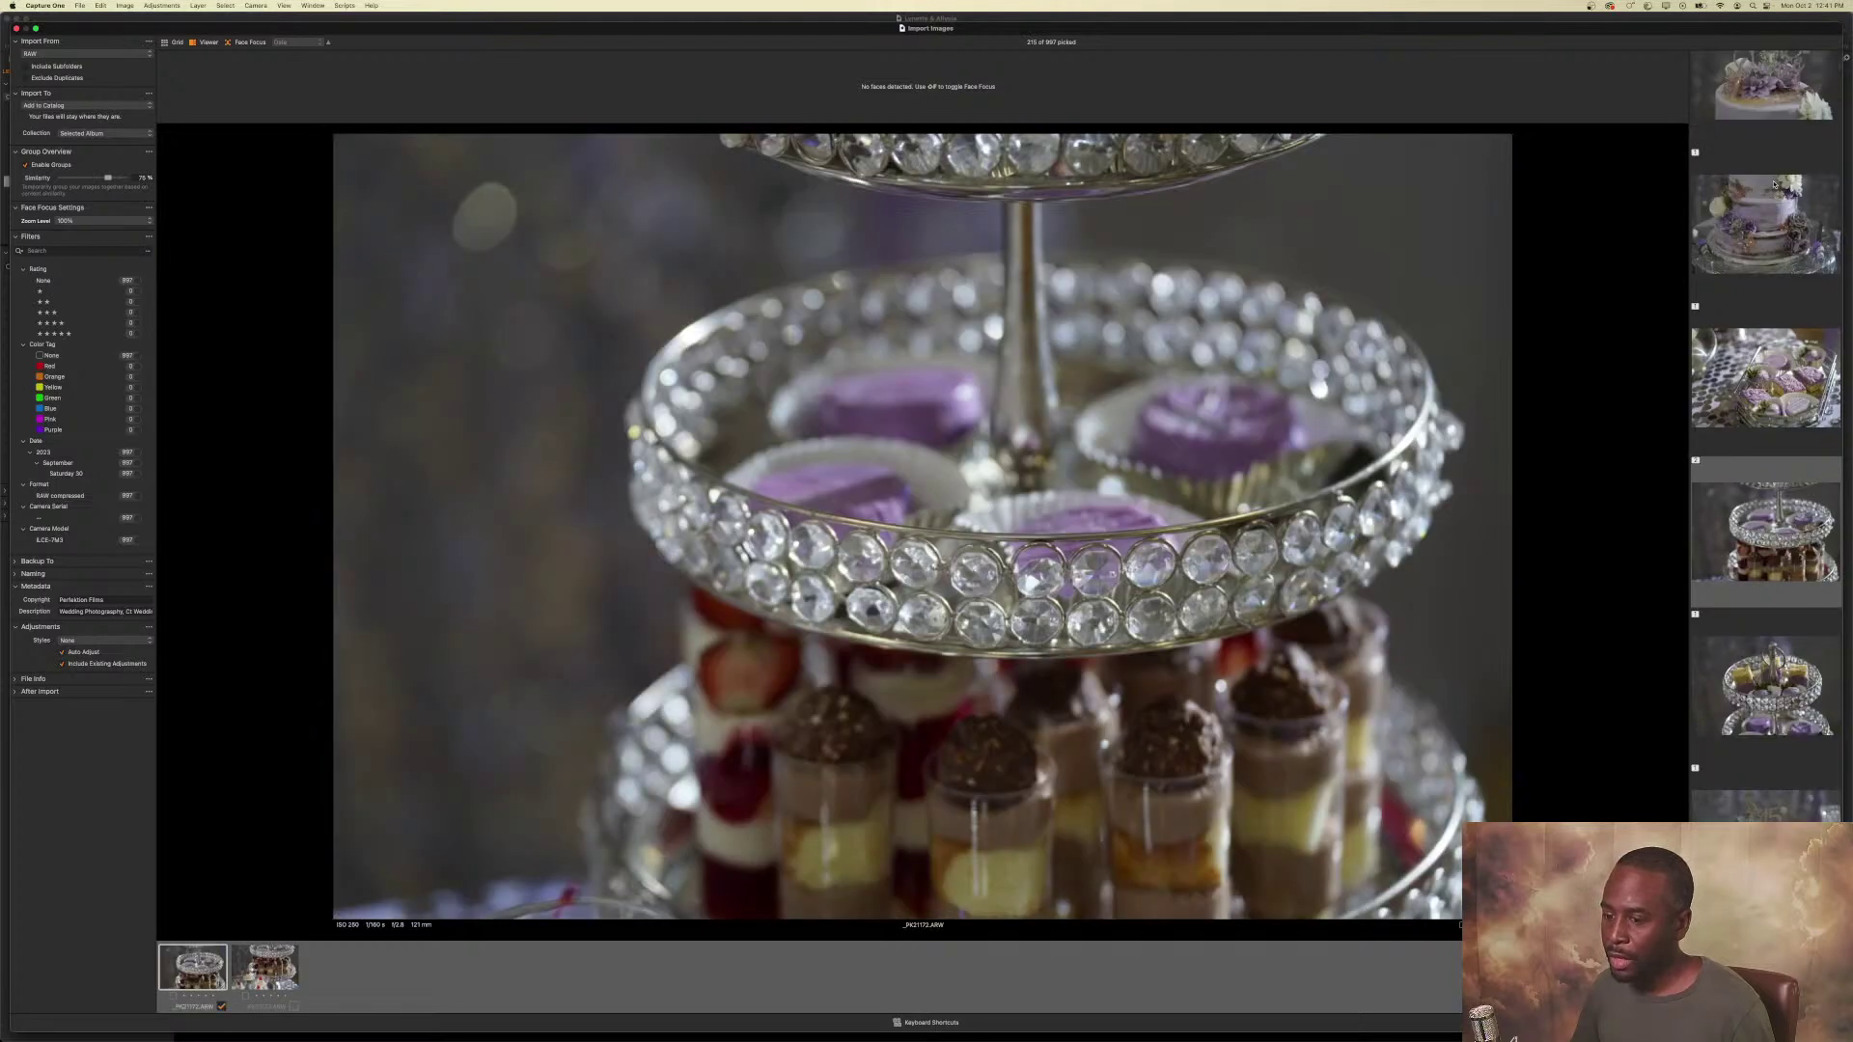
key(Down)
key(Down)
key(Down)
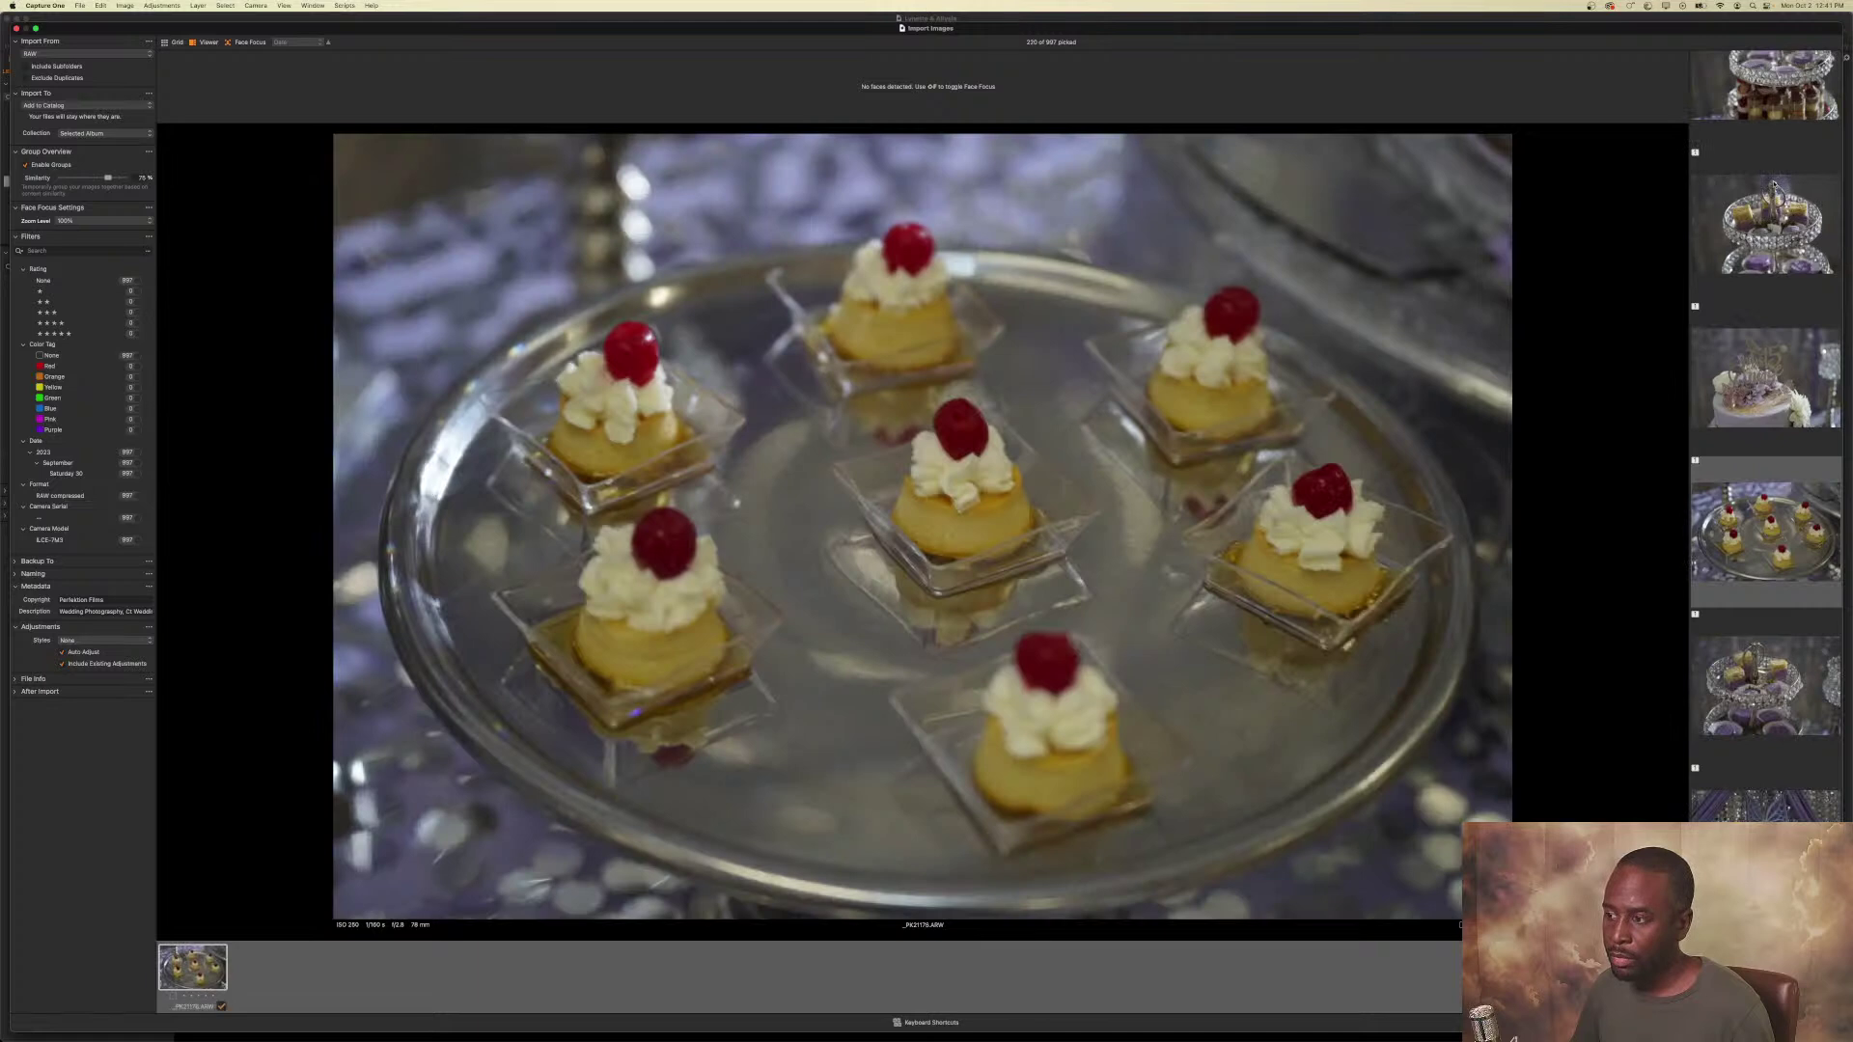
key(Down)
key(Down)
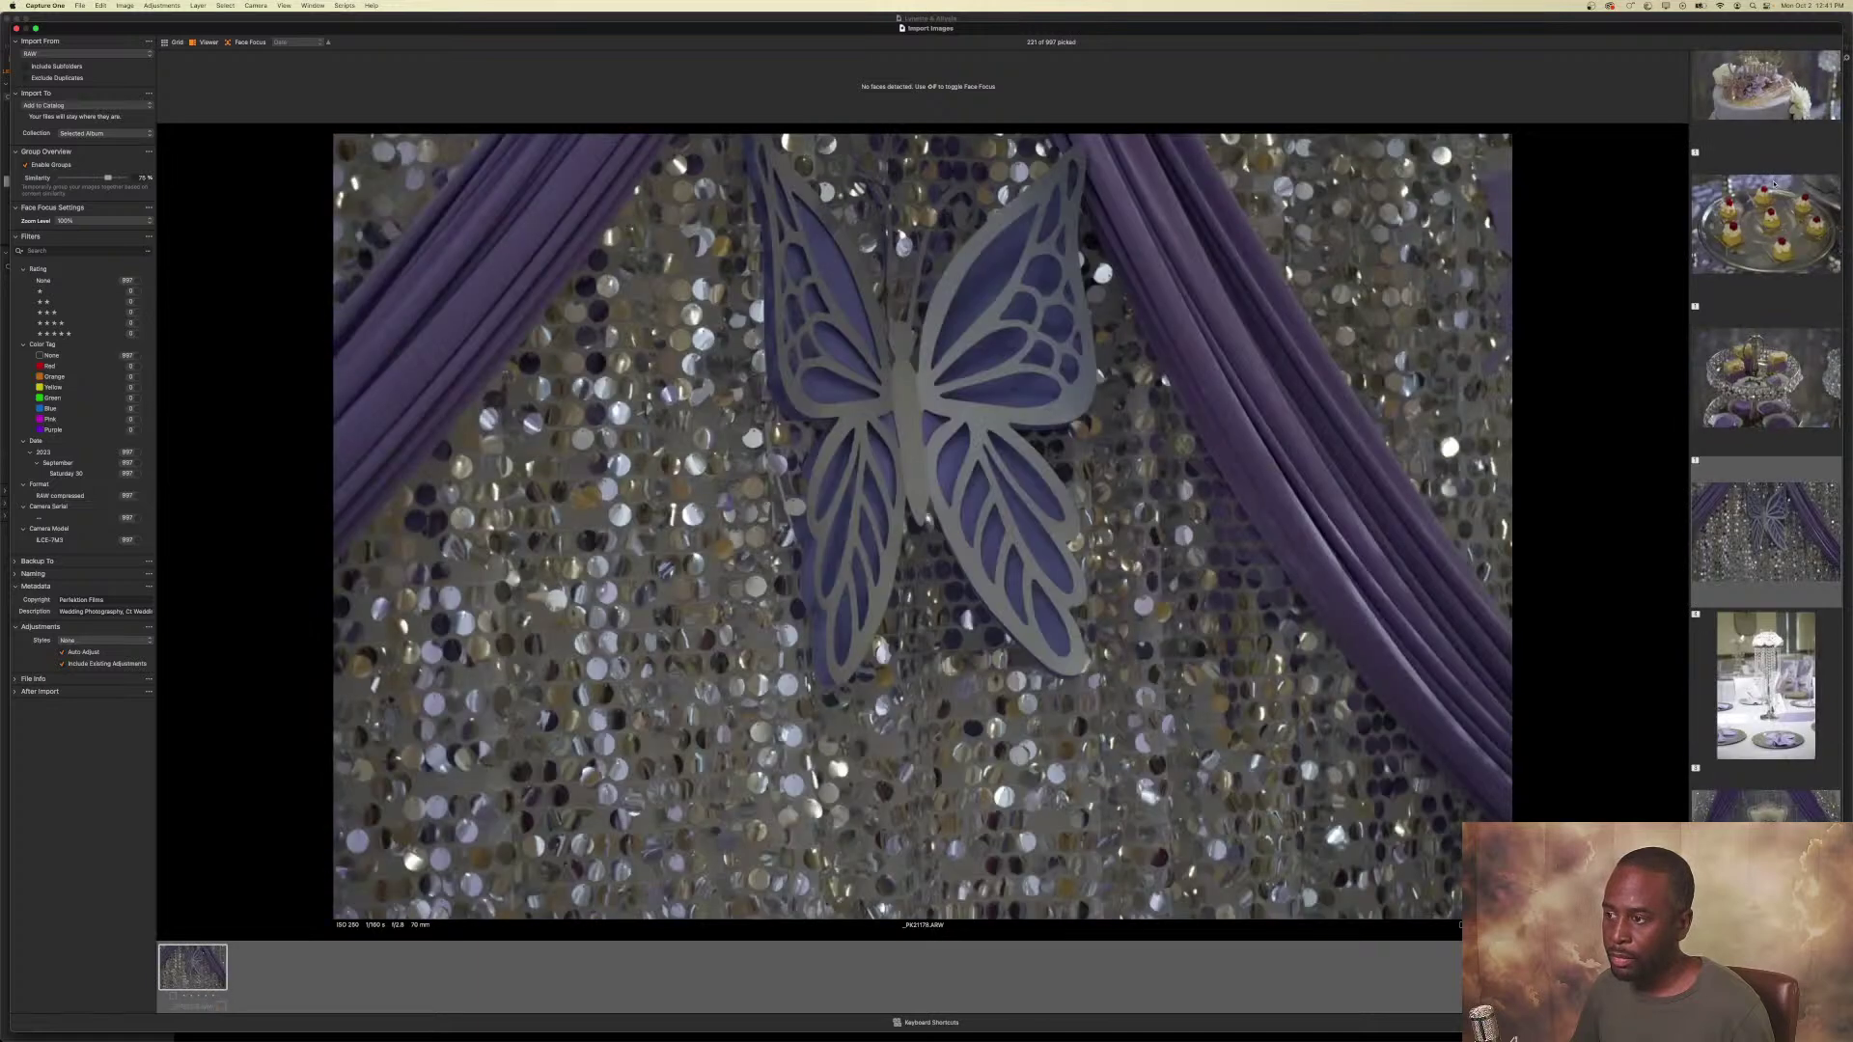
Pick the butterfly backdrop photo and the last two landscape shots of the crystal centerpiece table.
key(Down)
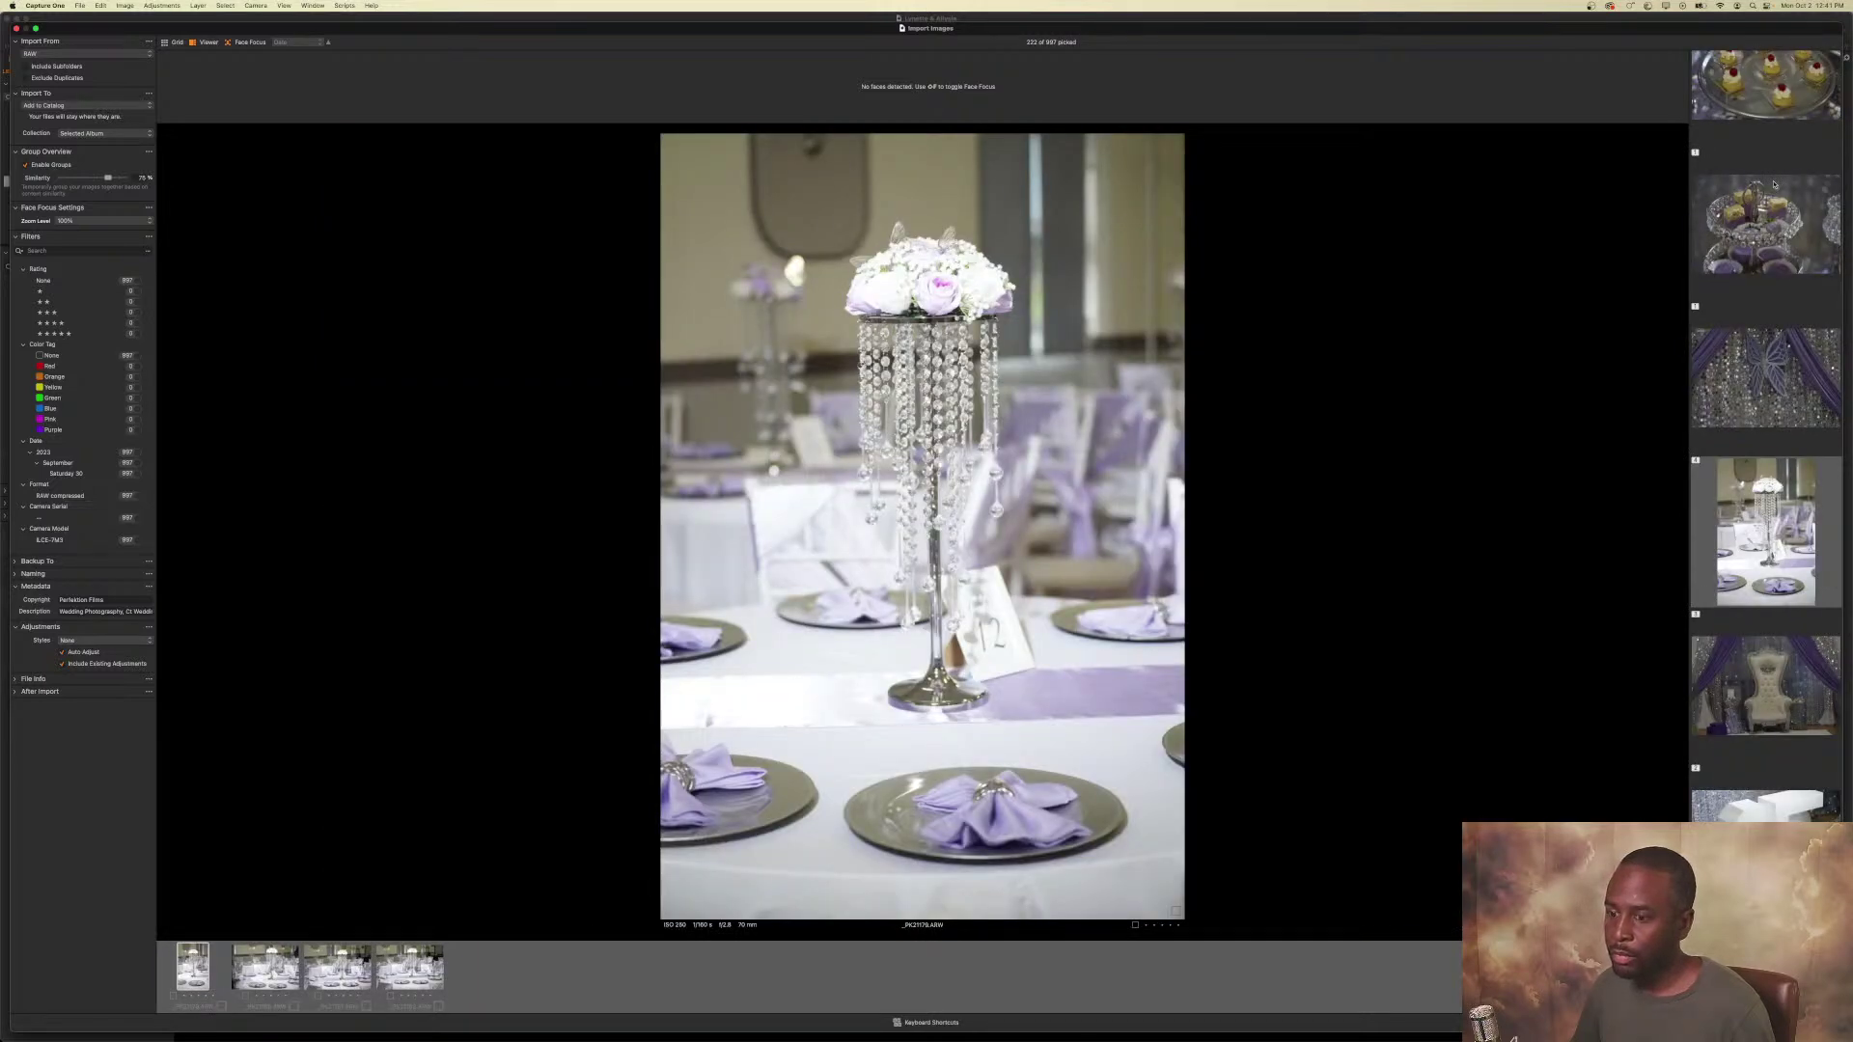
key(Down)
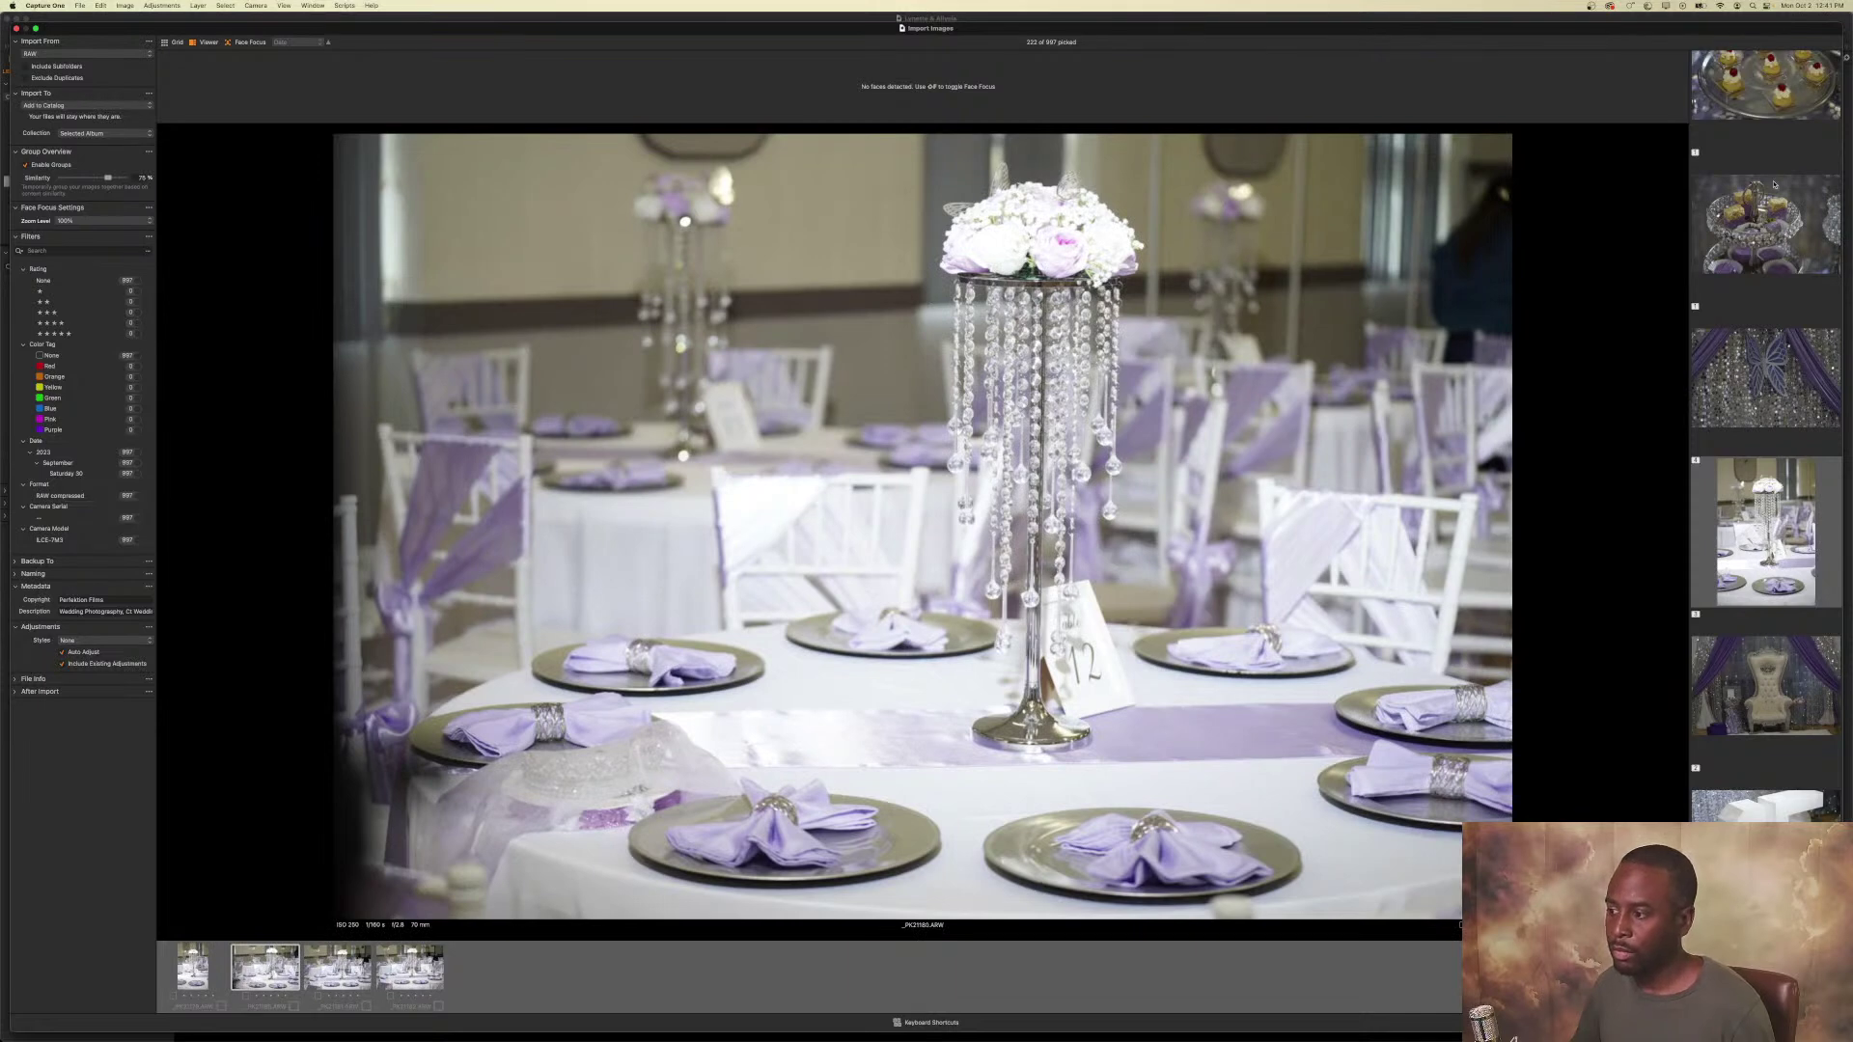
key(Down)
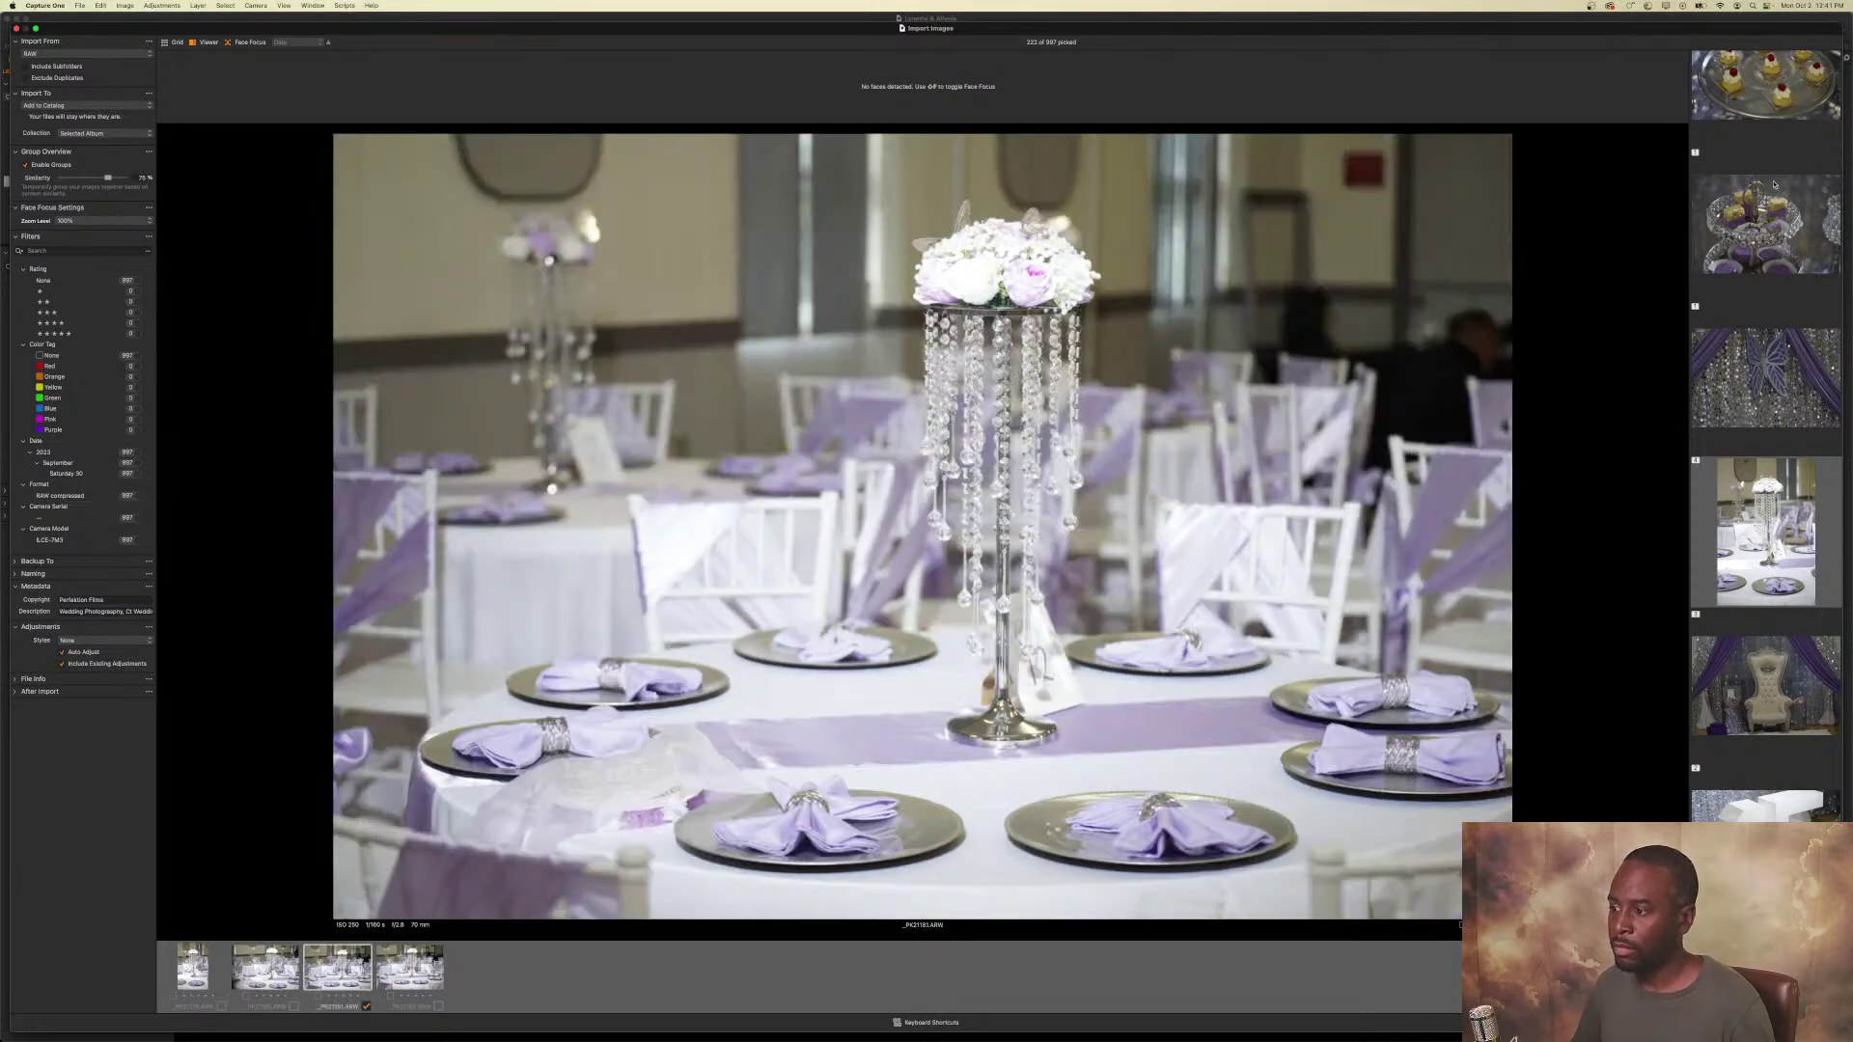
key(Down)
key(Down)
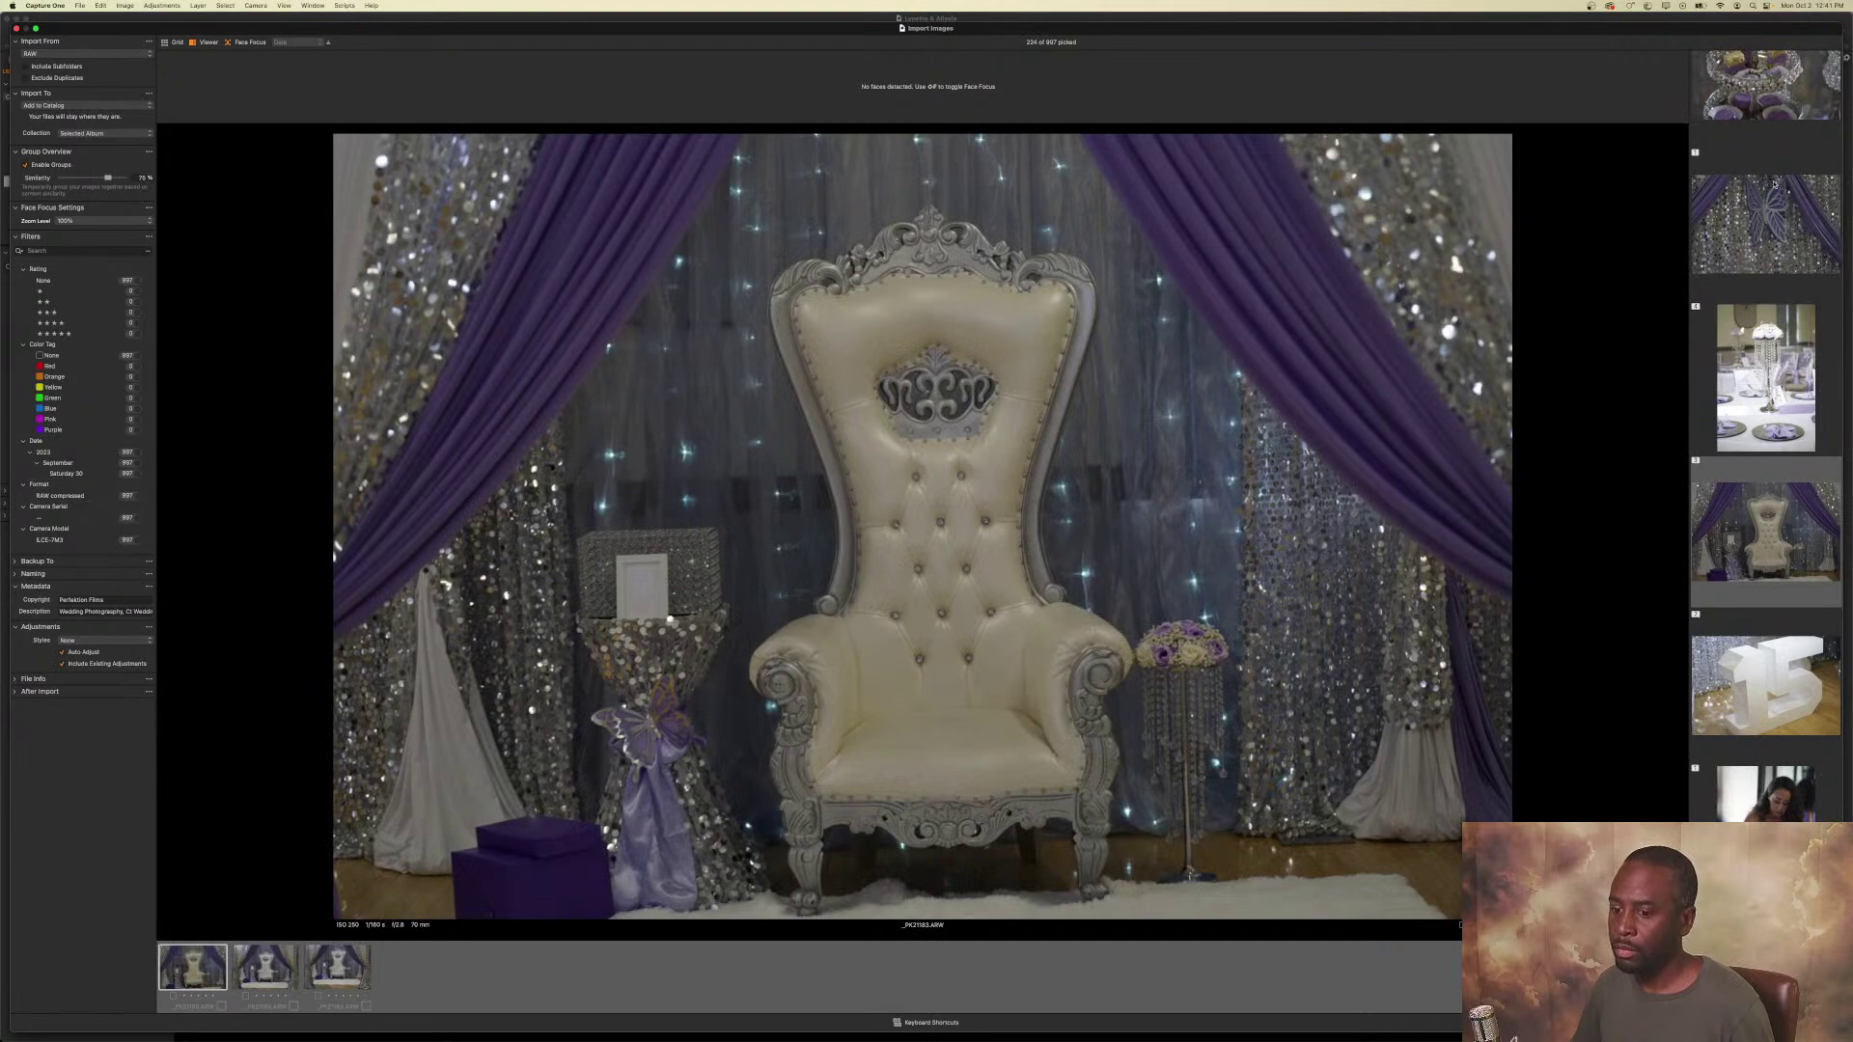
Pick the second throne photo, skipping the first, and review the shots of the large white 15 sign.
key(Down)
key(Down)
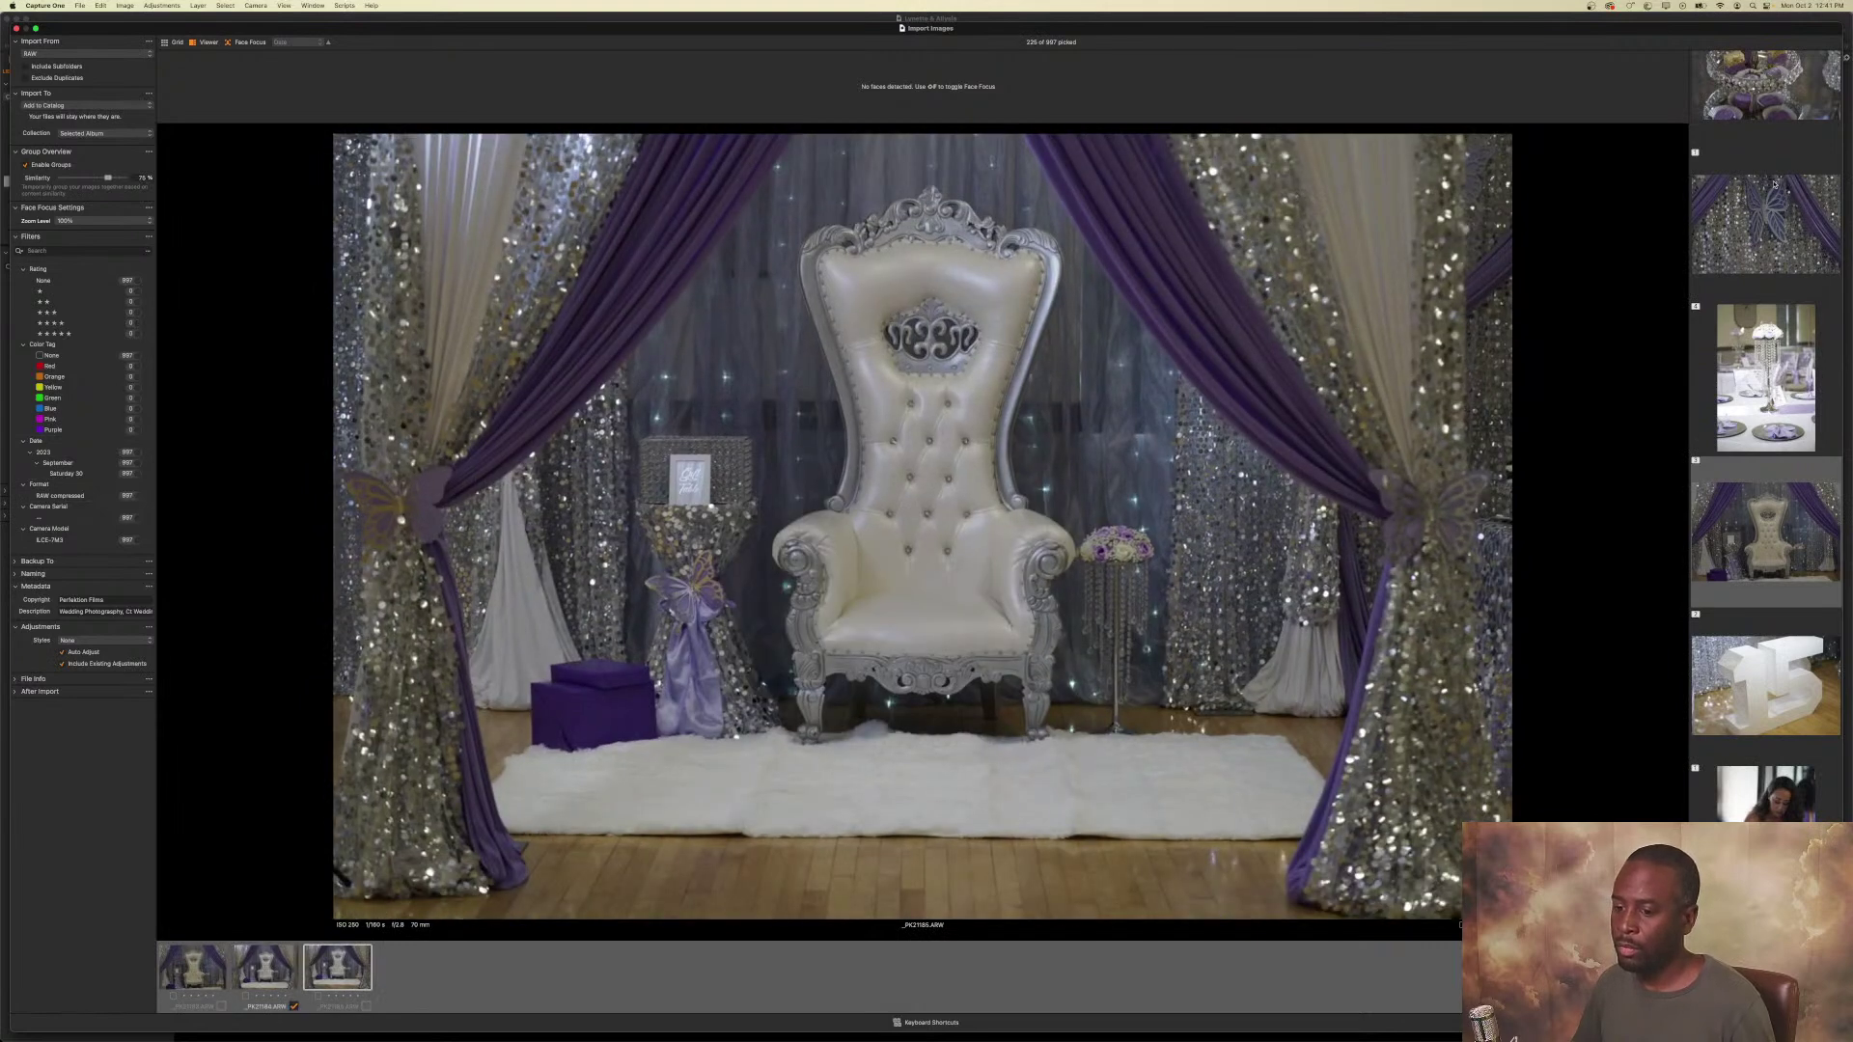
key(Down)
key(Down)
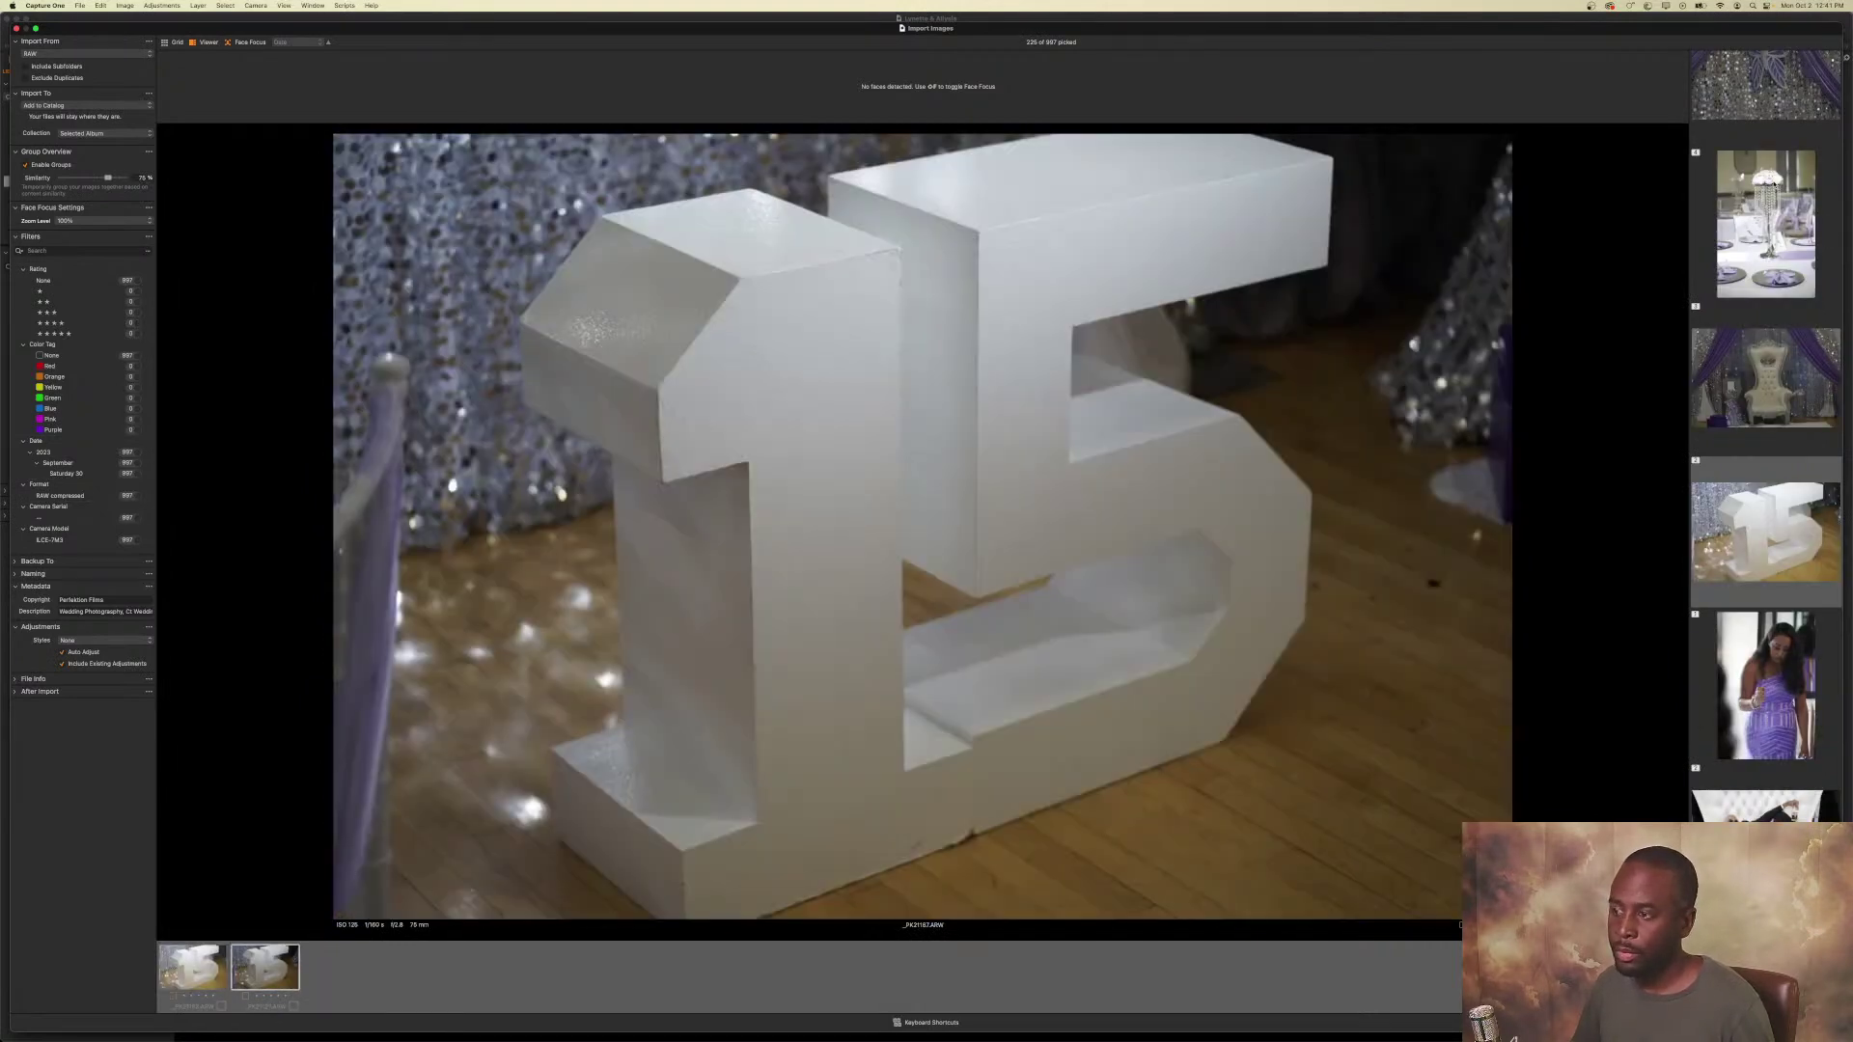
key(Down)
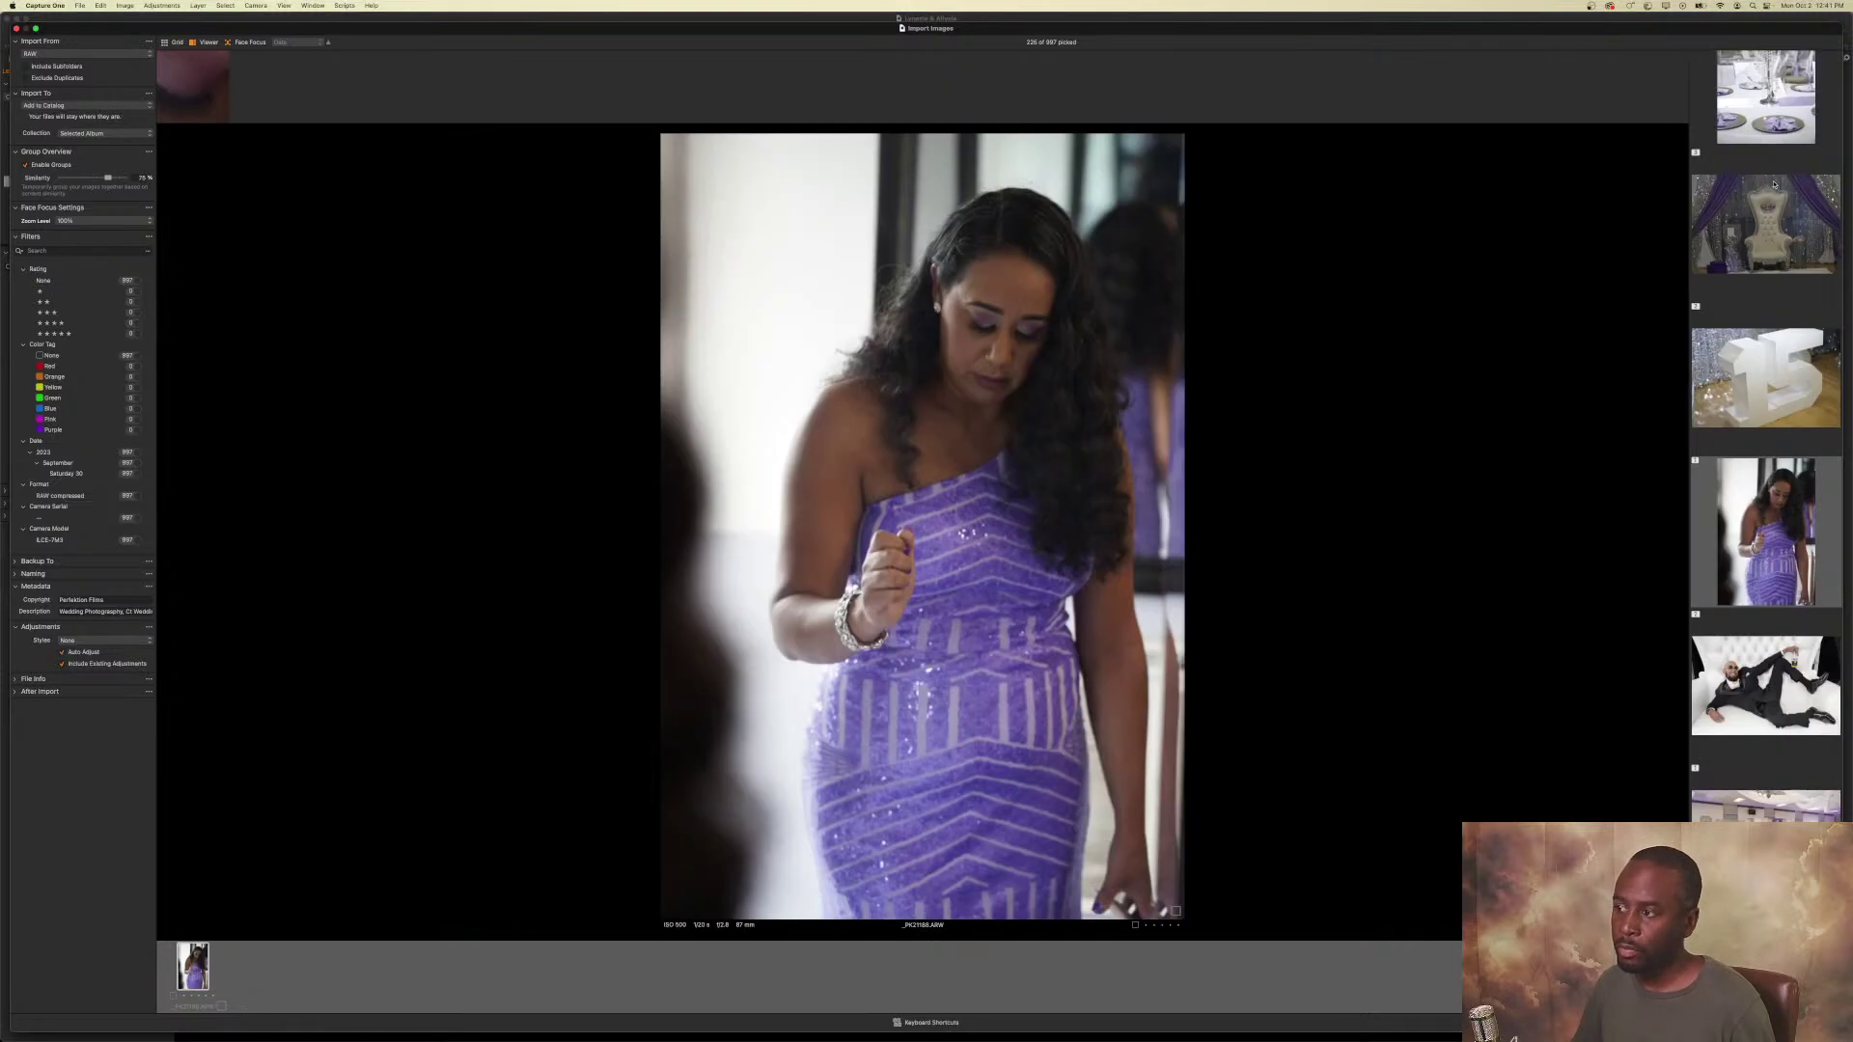
Pick the portrait of the woman in the purple dress and both photos of the man reclining on the white sofa.
key(space)
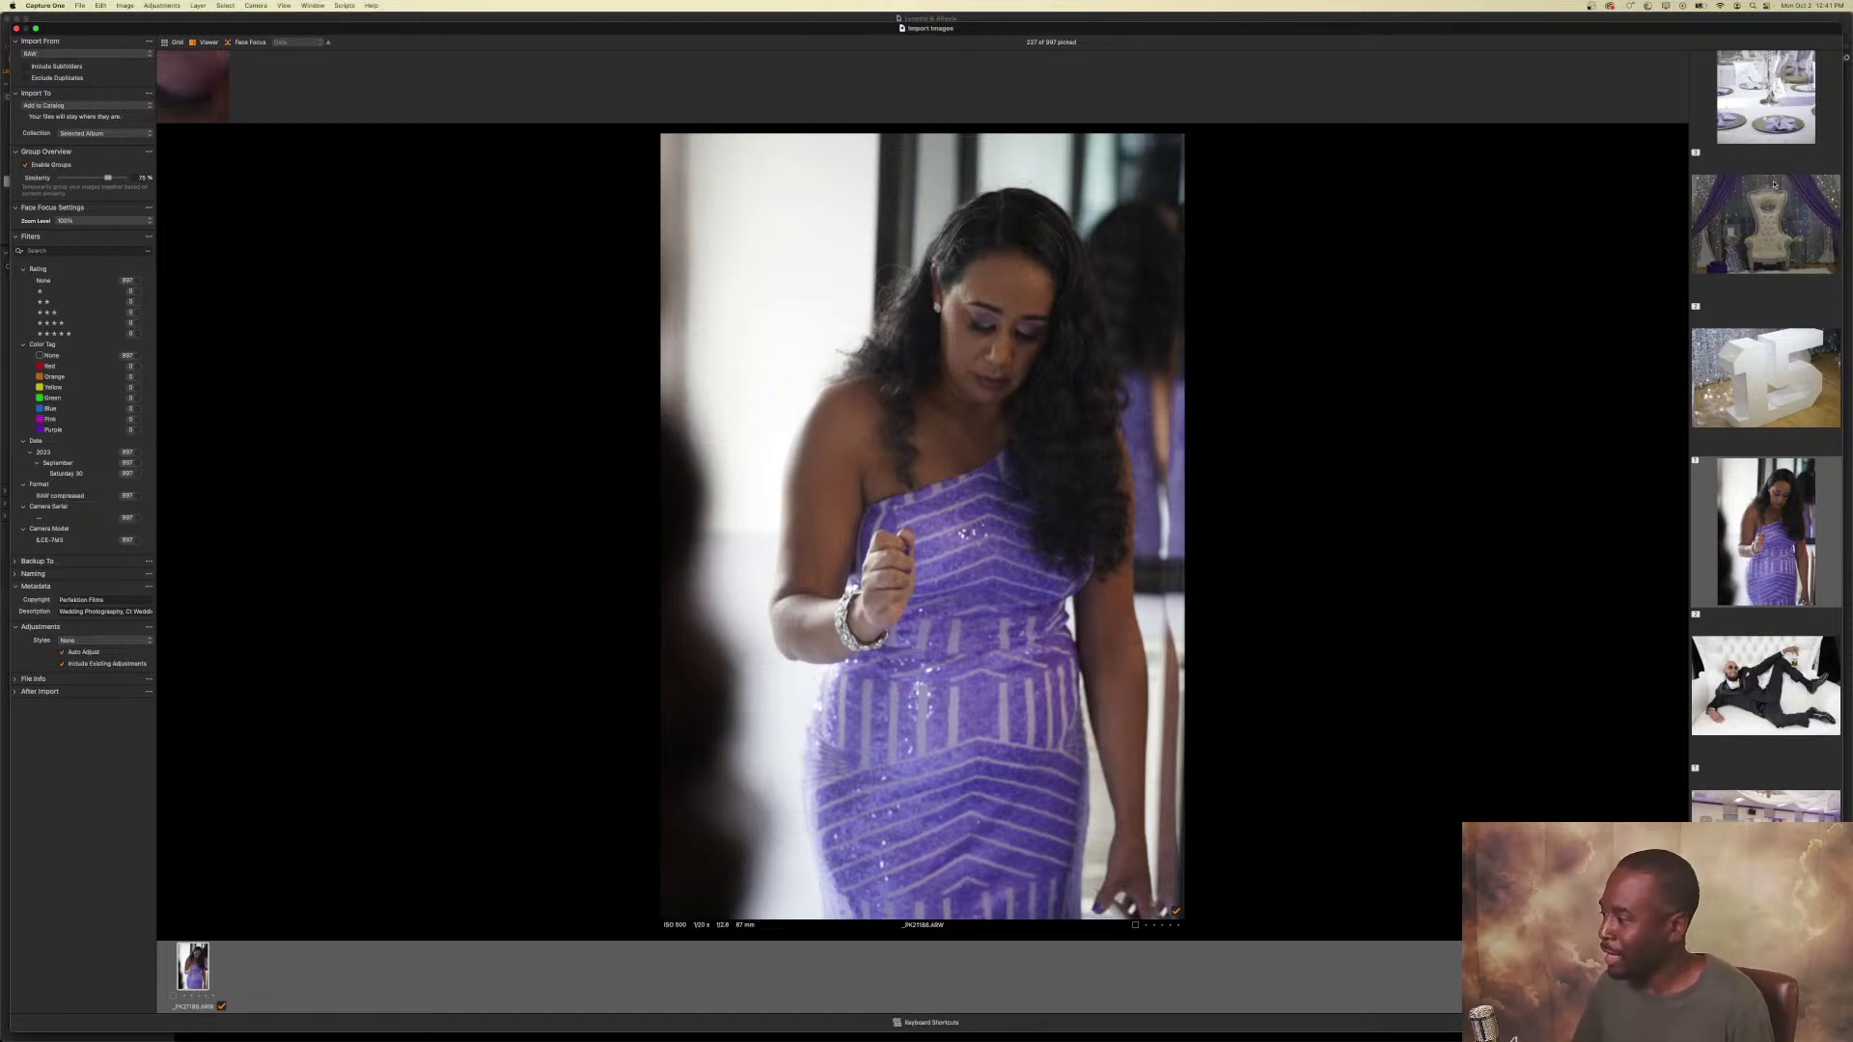
key(Down)
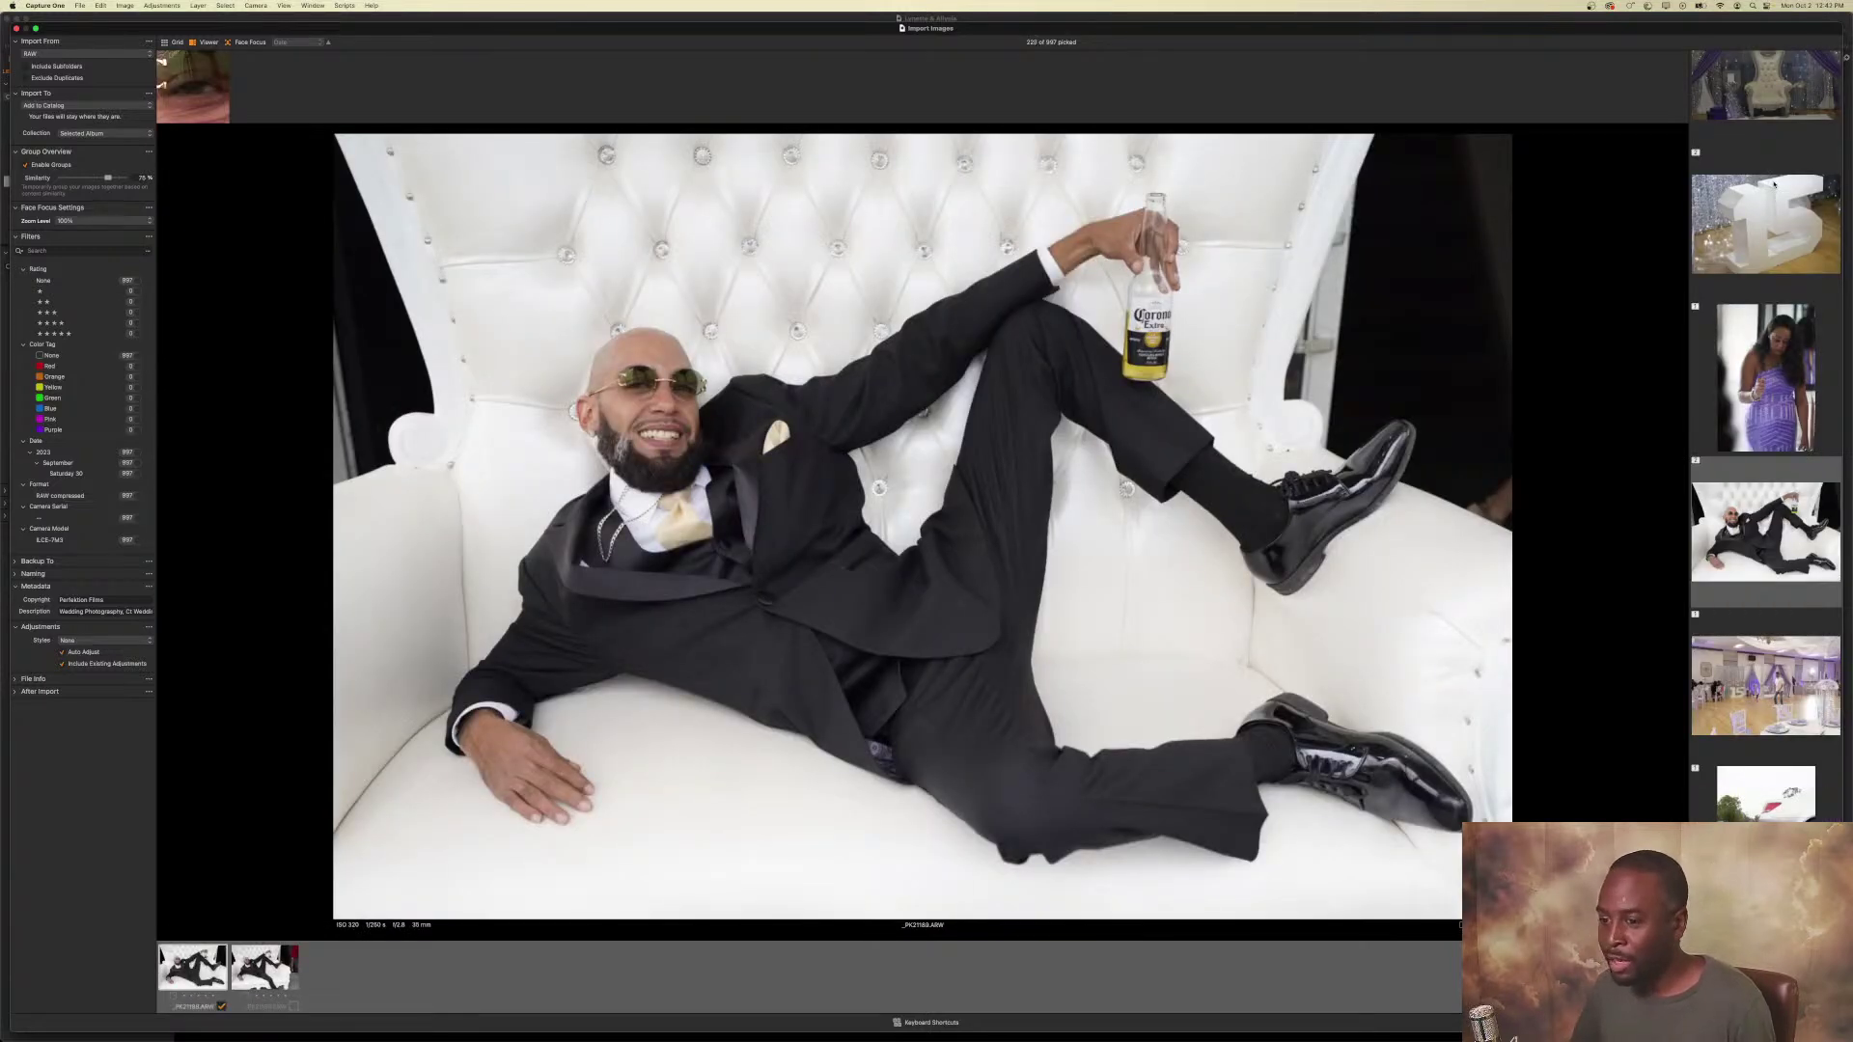
key(Right)
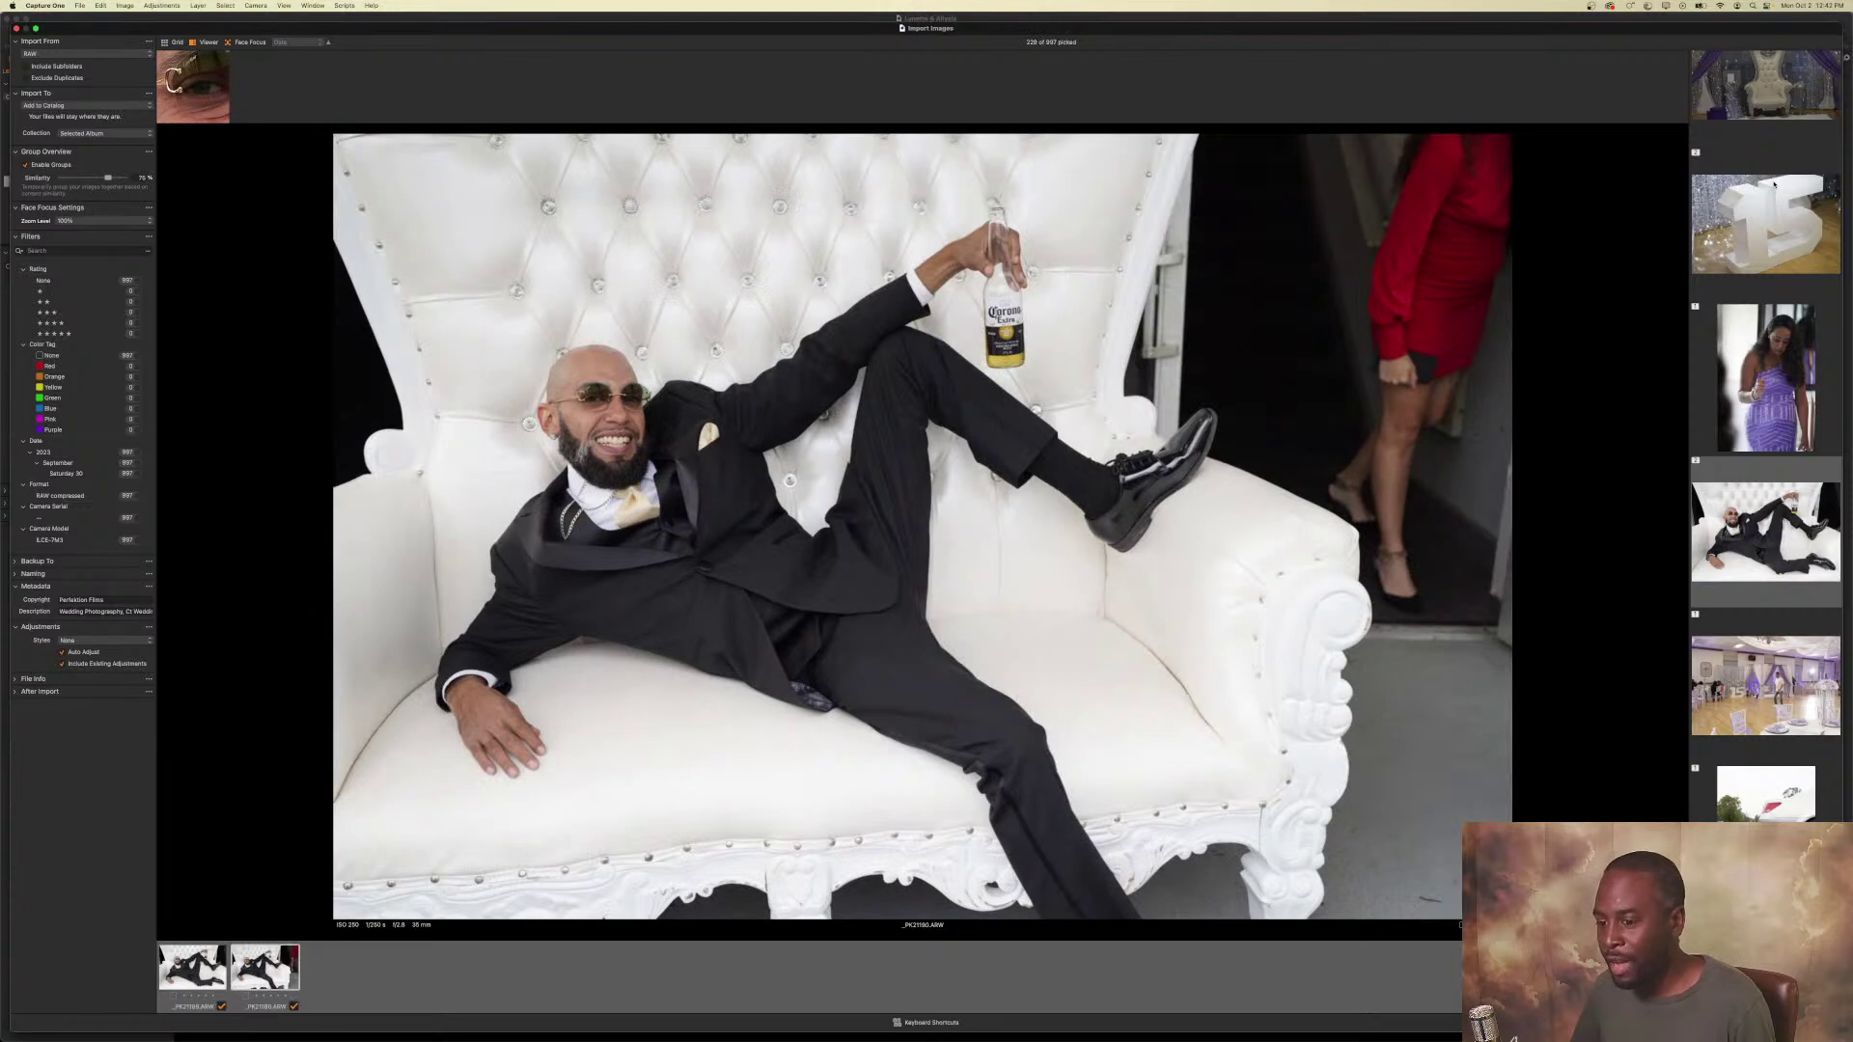
key(Down)
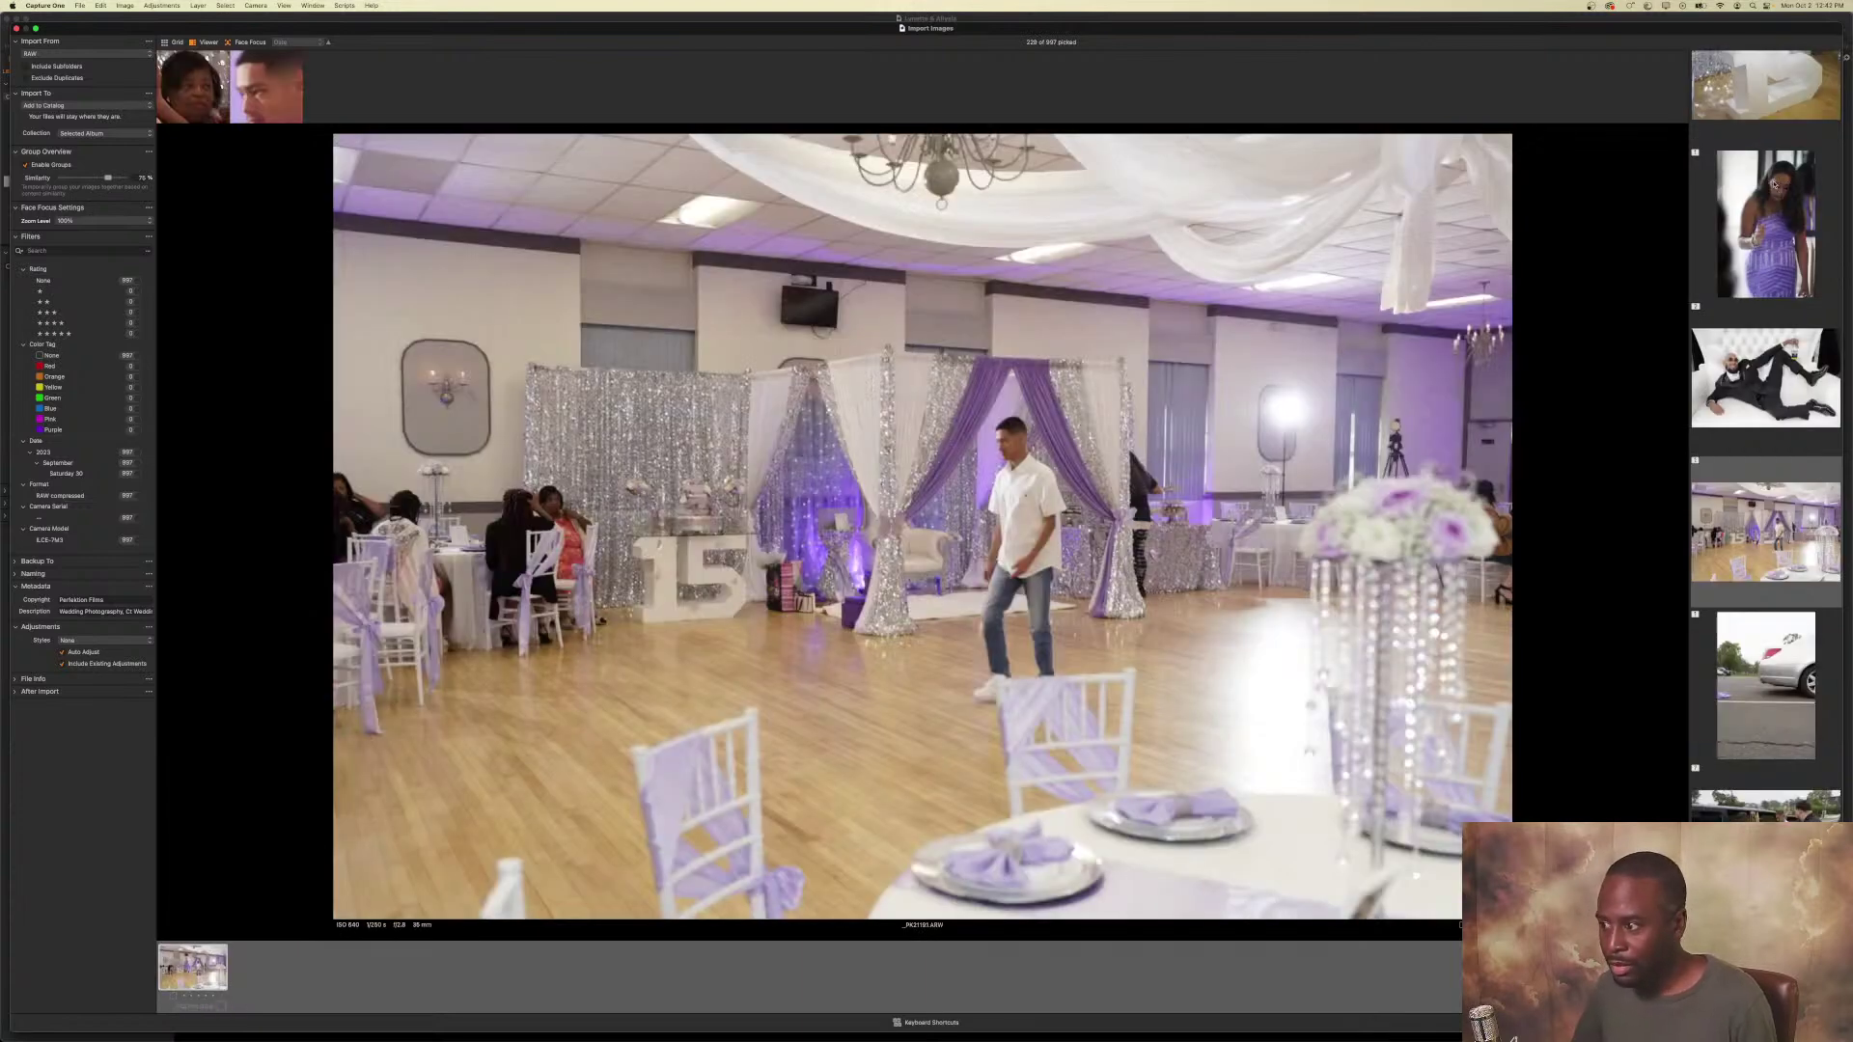
Leave the hall, car and first six Jeep arrival photos unpicked and pick the seventh Jeep photo.
key(Down)
key(Down)
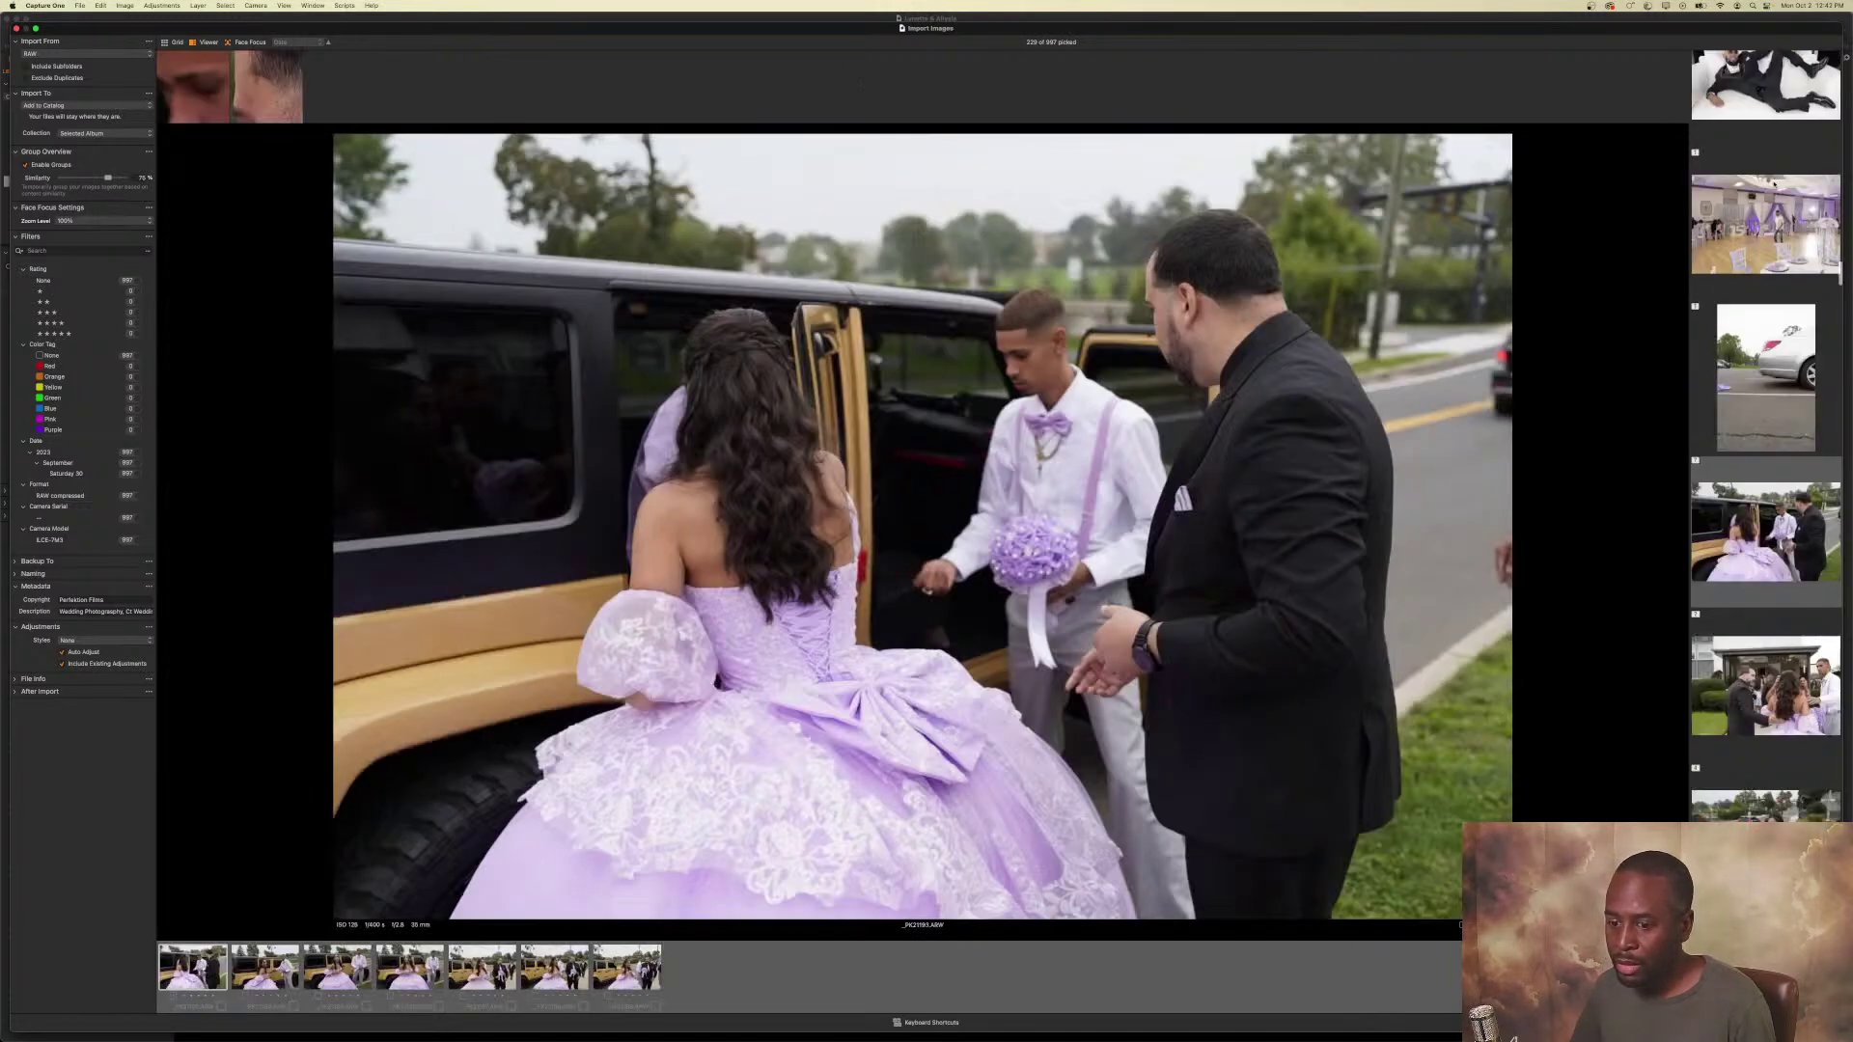
key(Right)
key(Right)
key(Right)
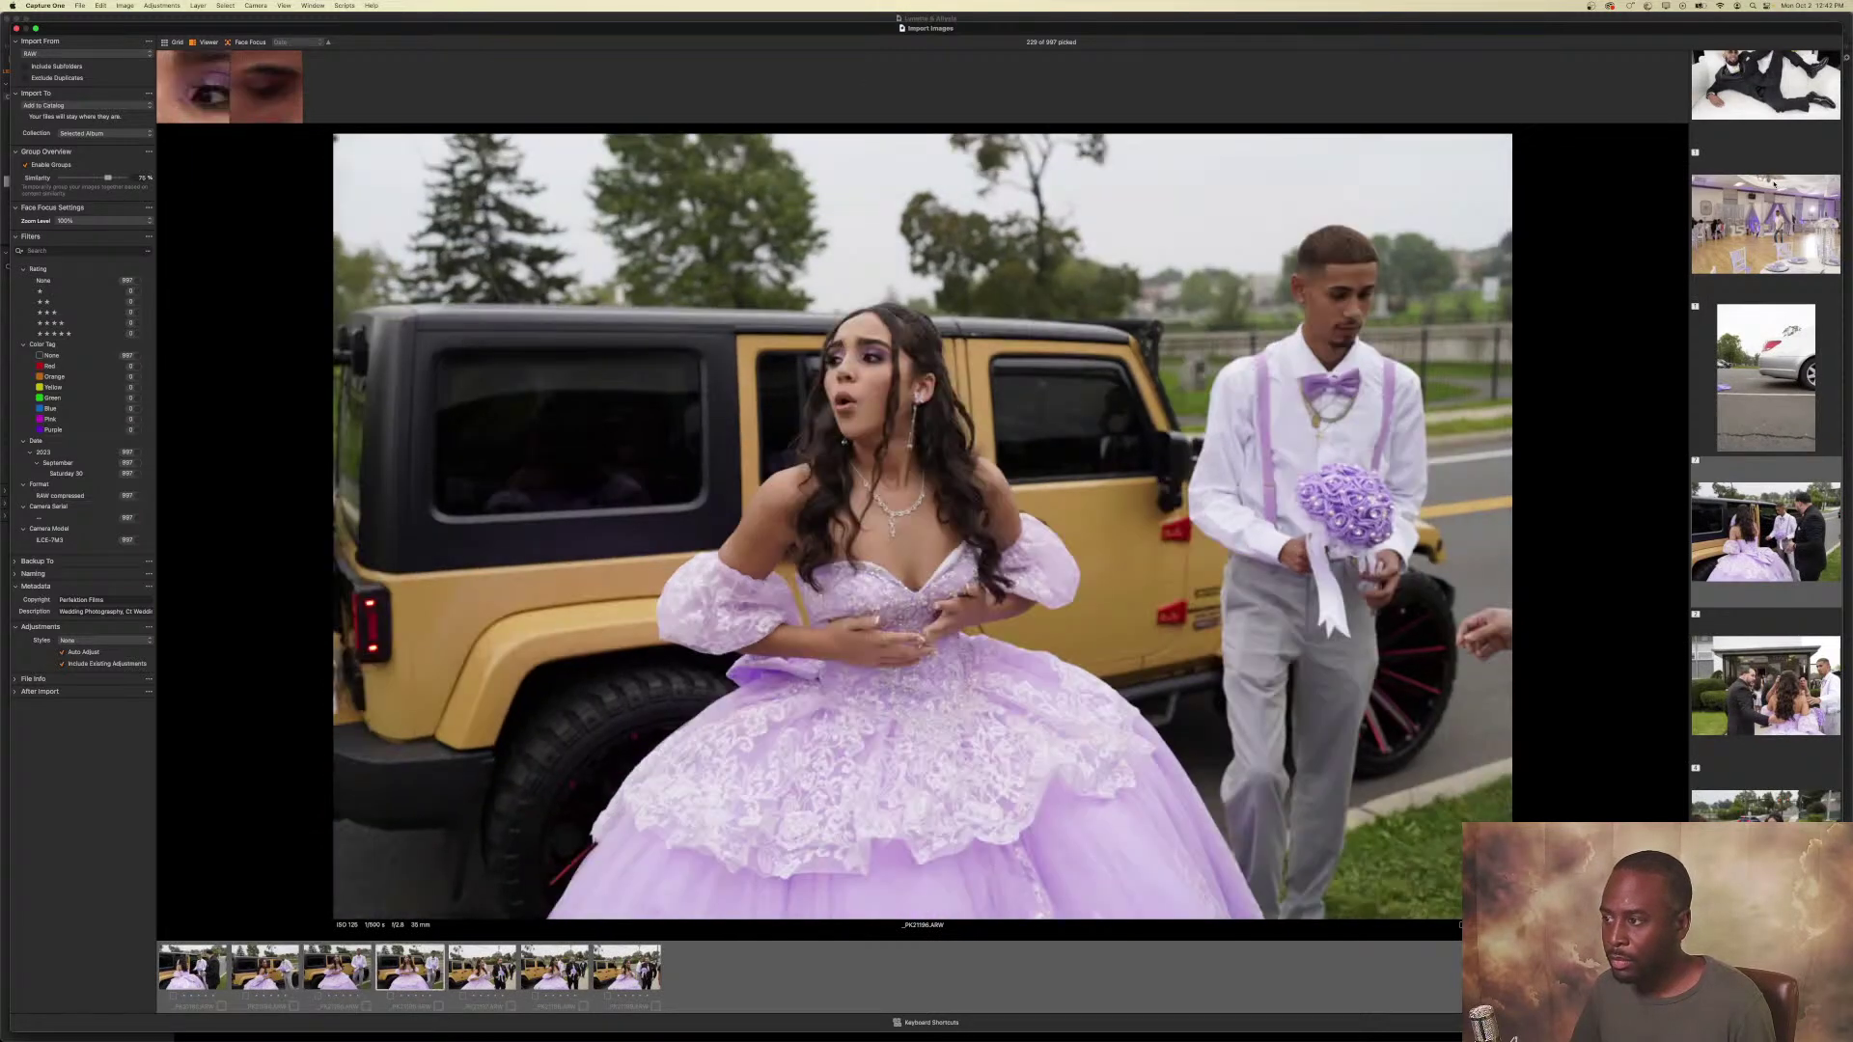
key(Right)
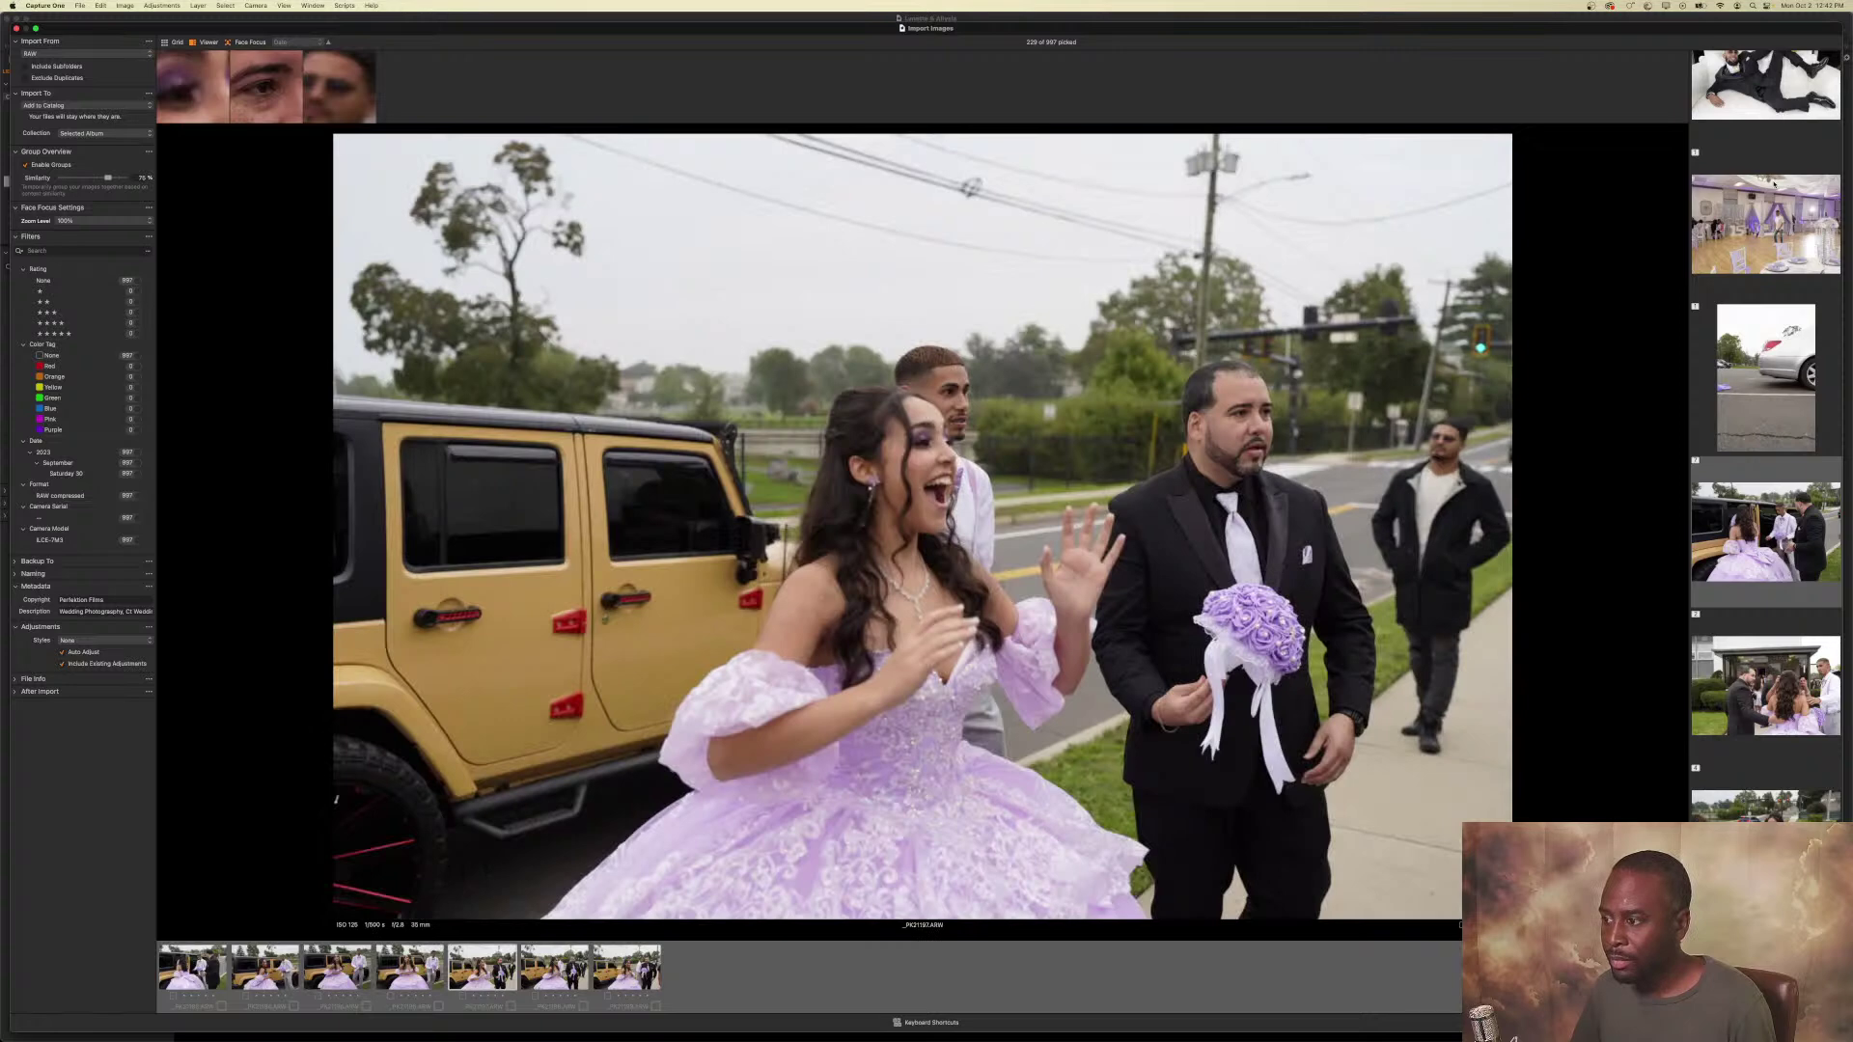
key(Right)
key(Right)
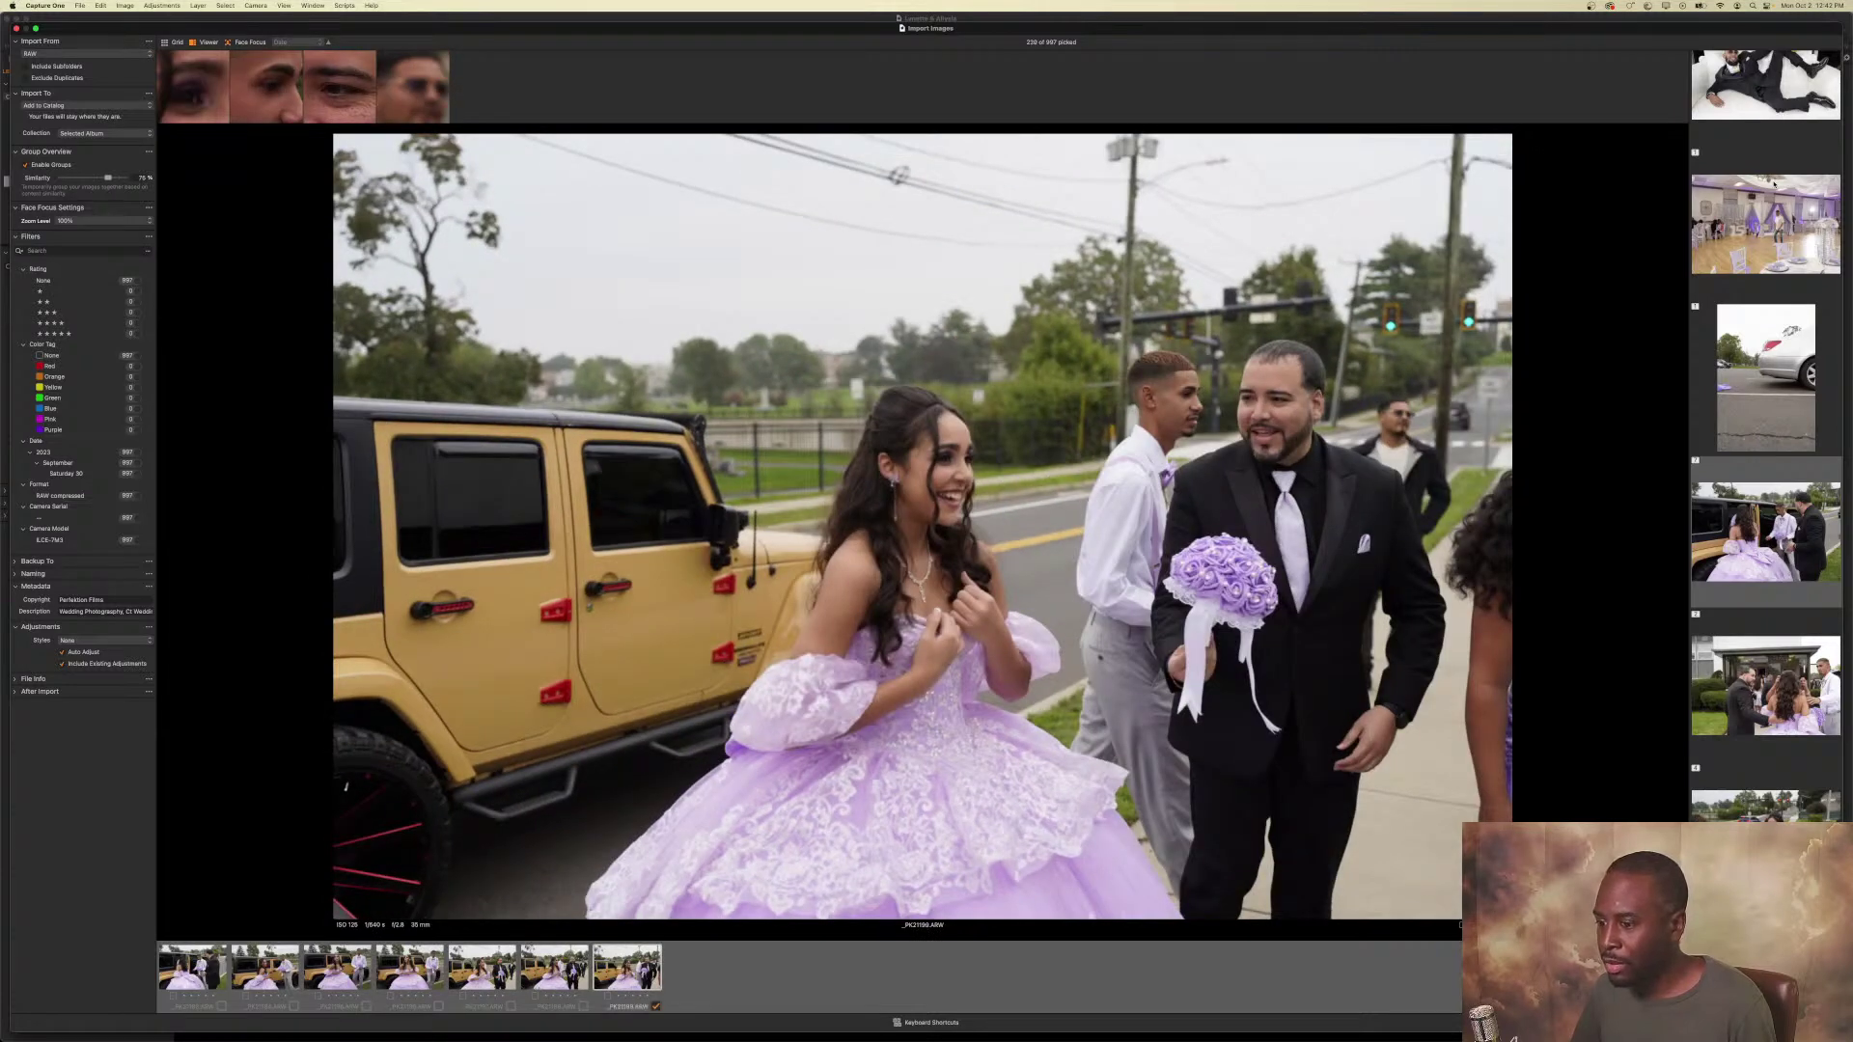
Pick both photos of the girl's hair being adjusted outside and all four gown-and-bouquet photos by the road.
key(Right)
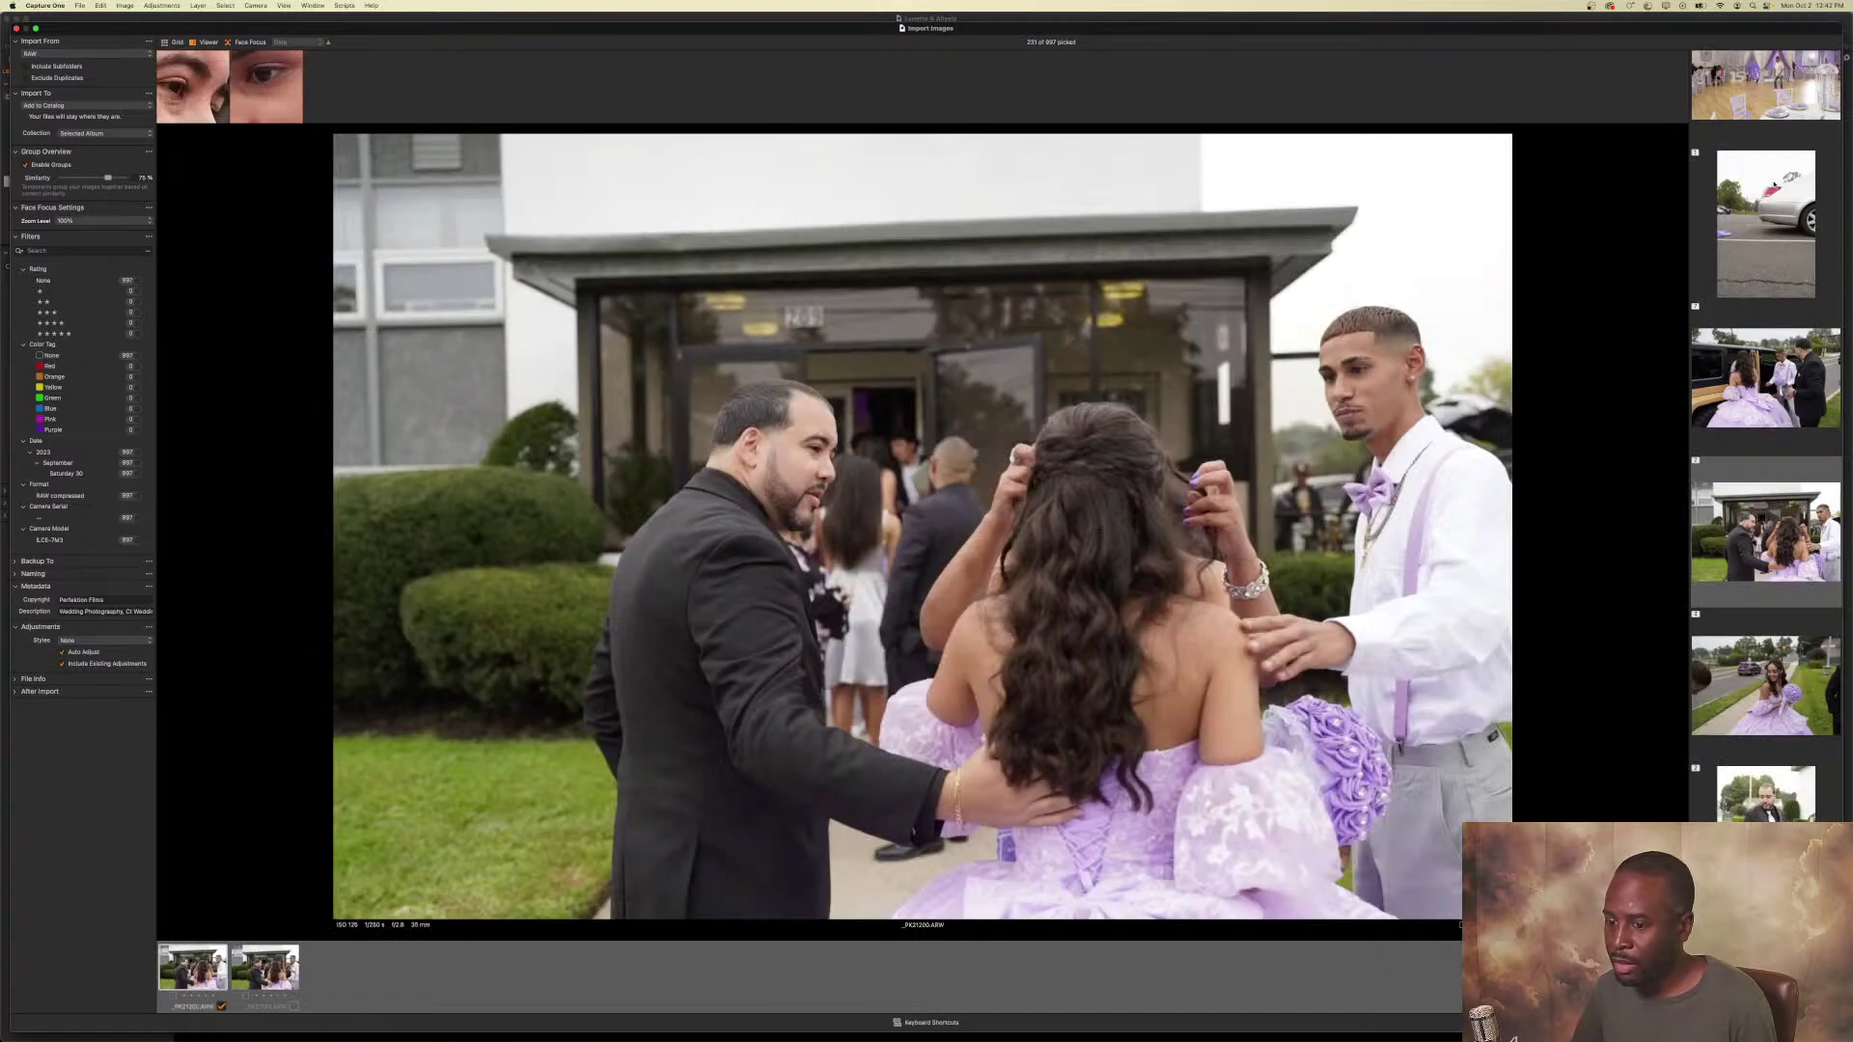
key(Right)
key(Right)
key(Right)
key(Right)
key(Right)
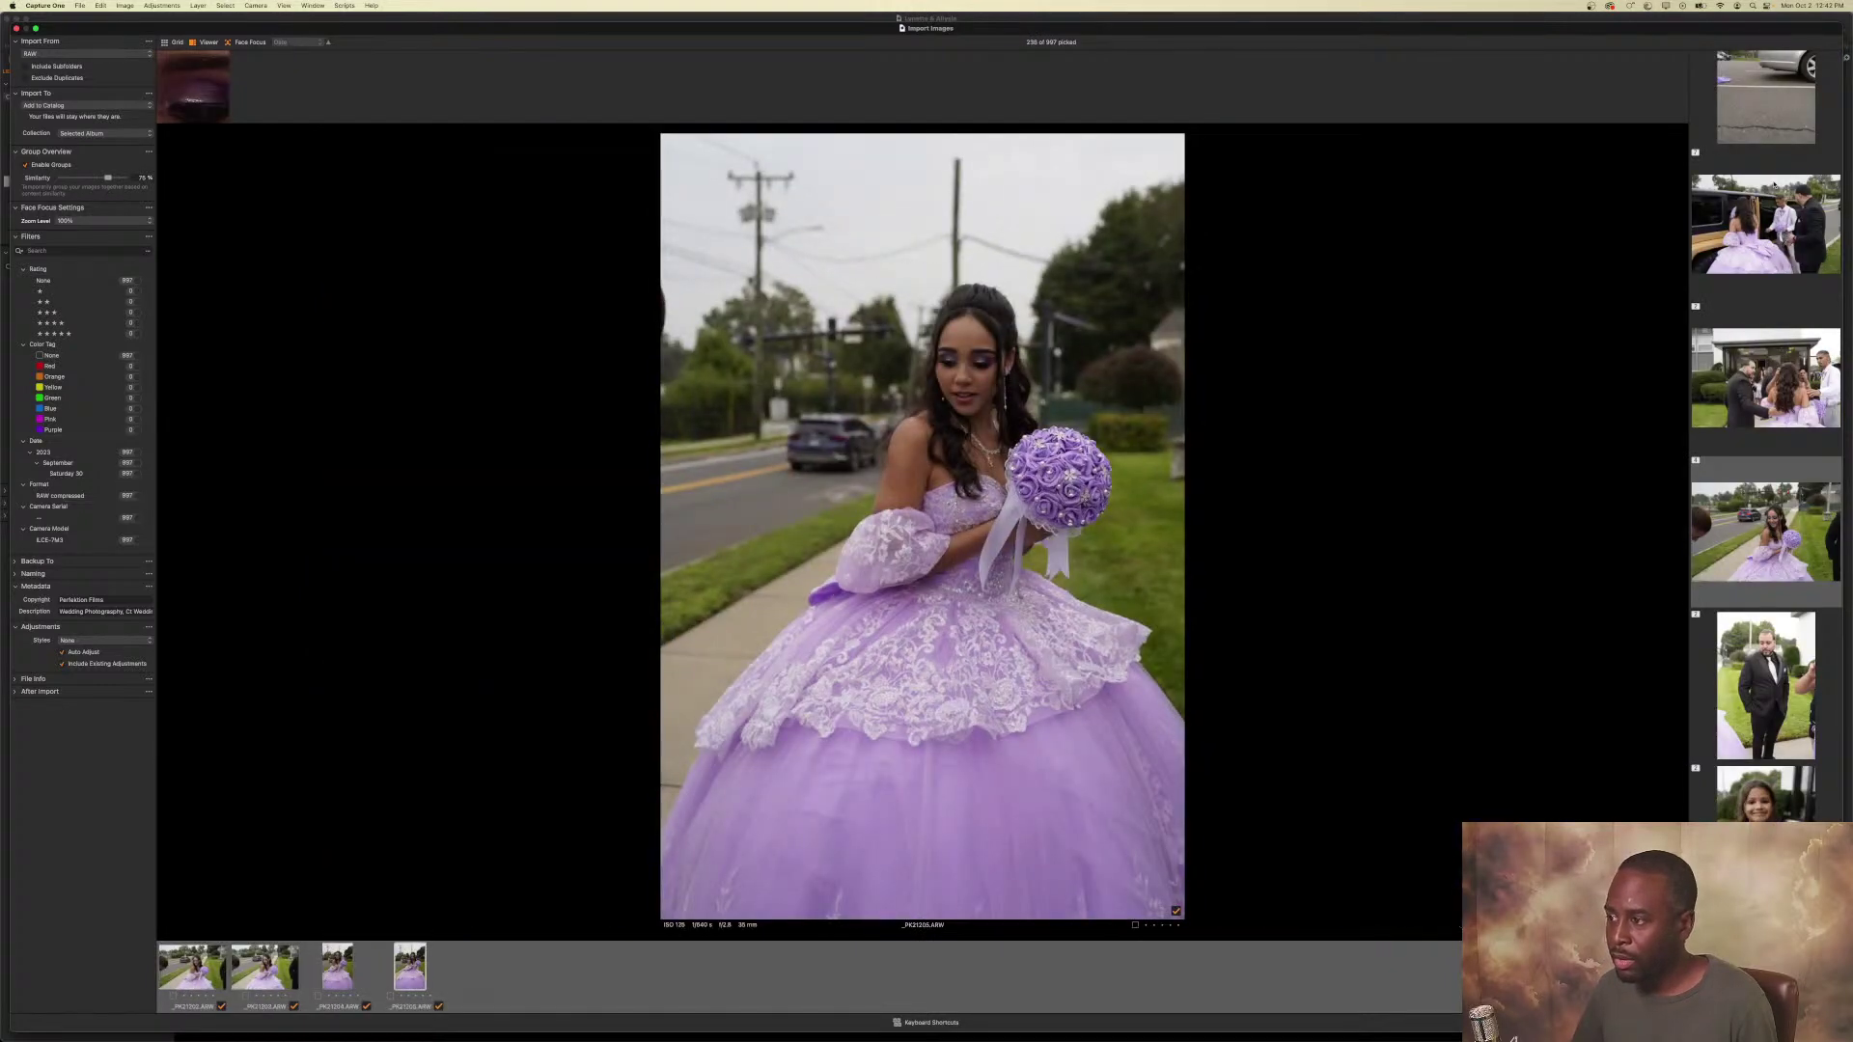
Compare the two photos of the man in the black suit and keep only one of them picked.
key(Right)
key(Right)
key(Right)
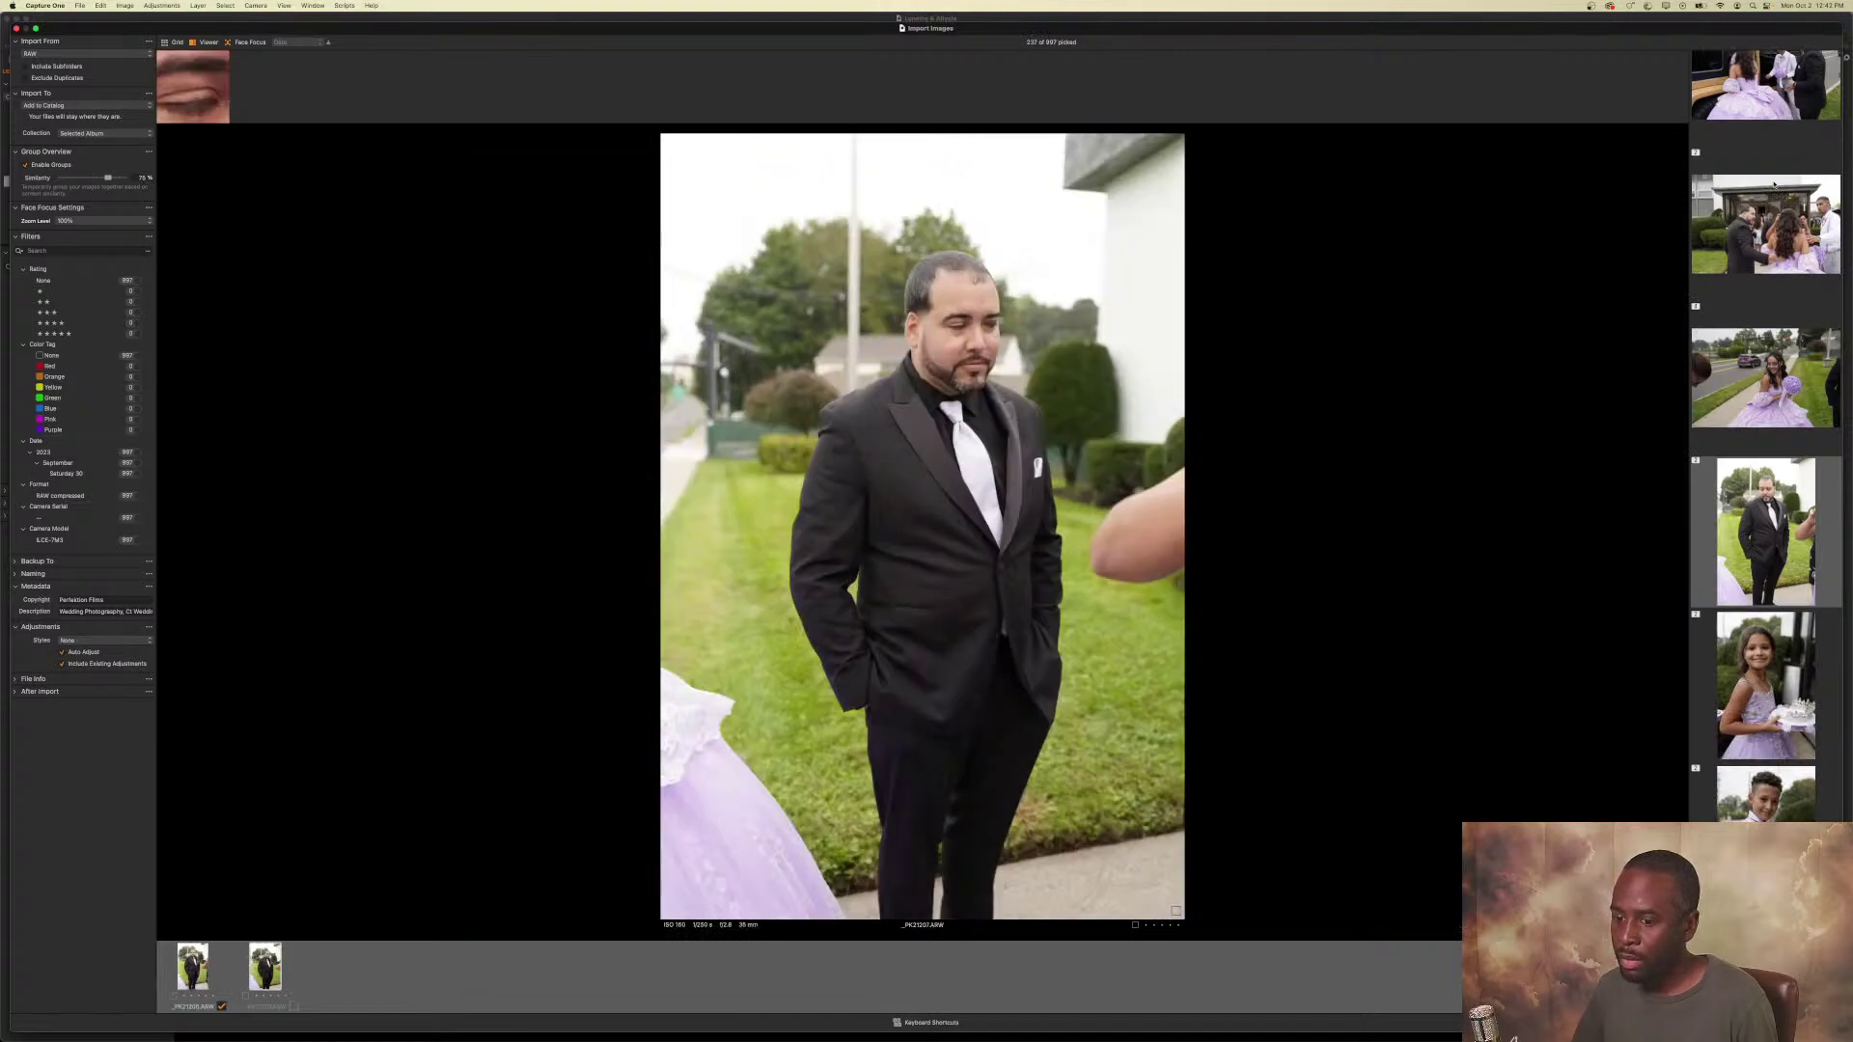
key(Up)
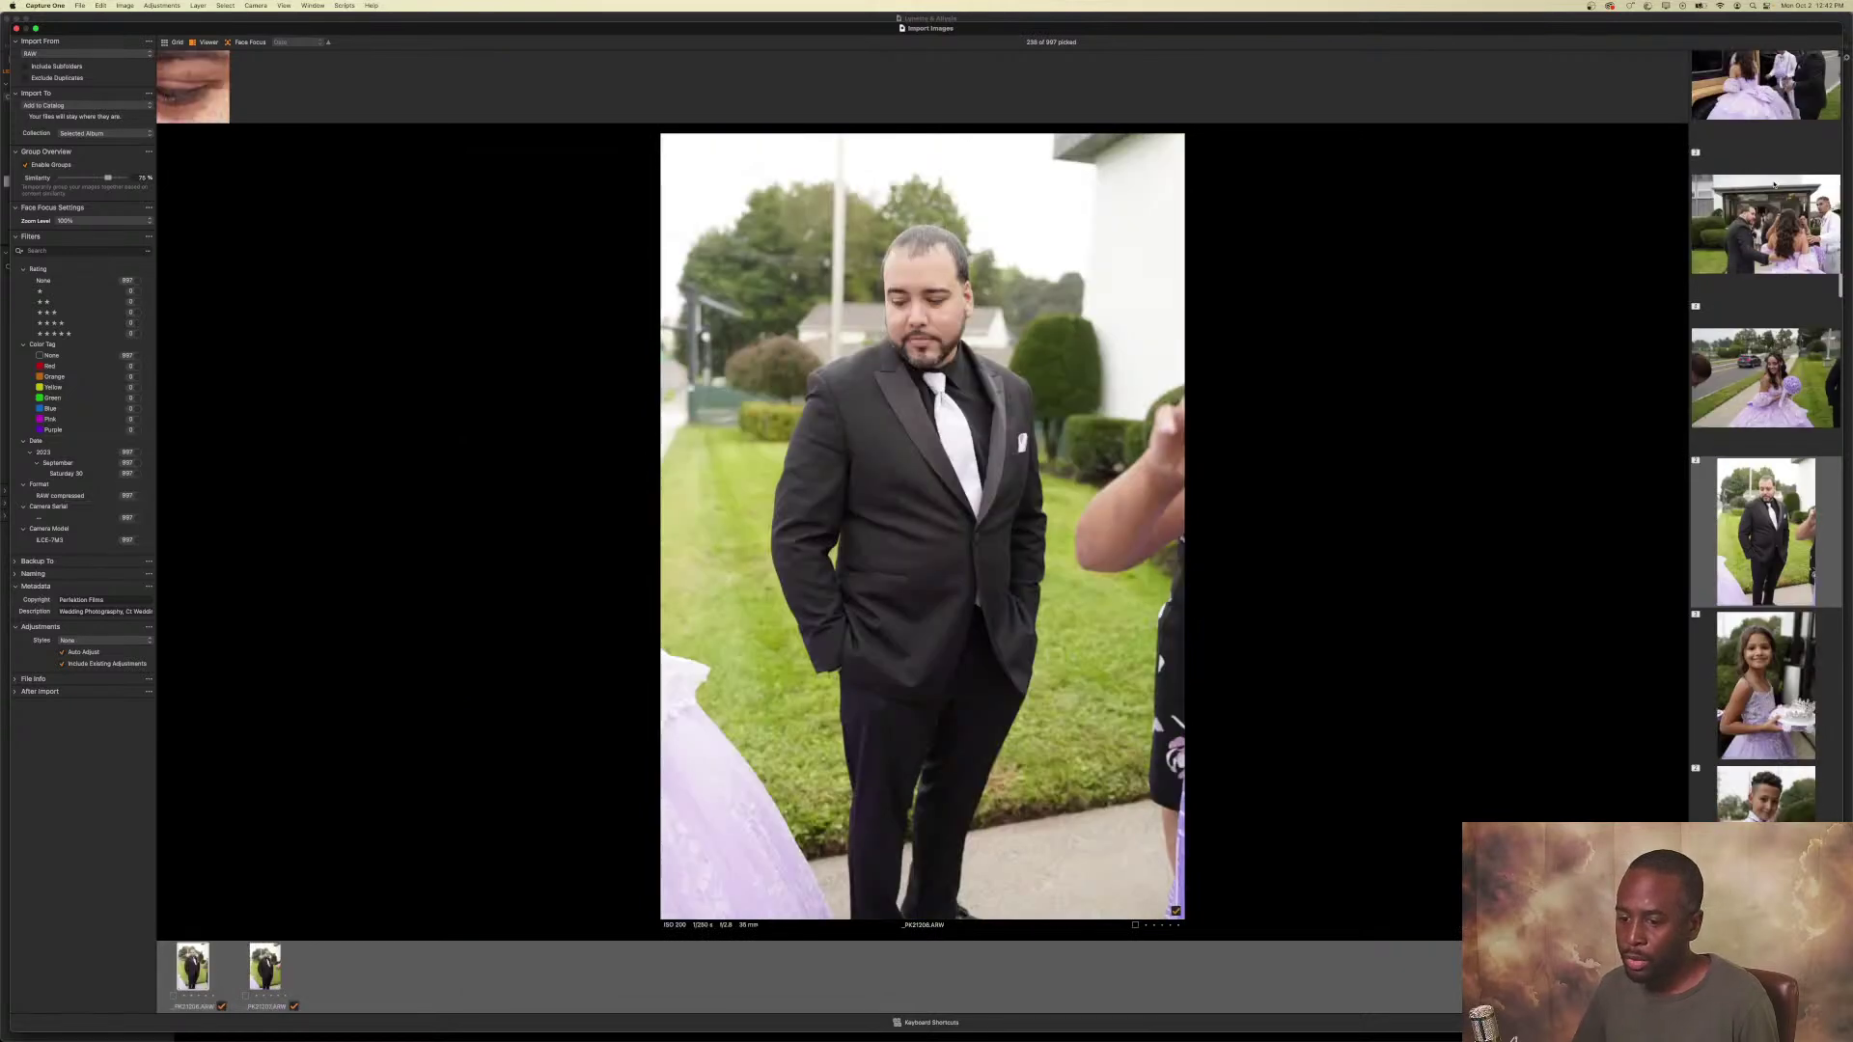
key(Right)
key(Down)
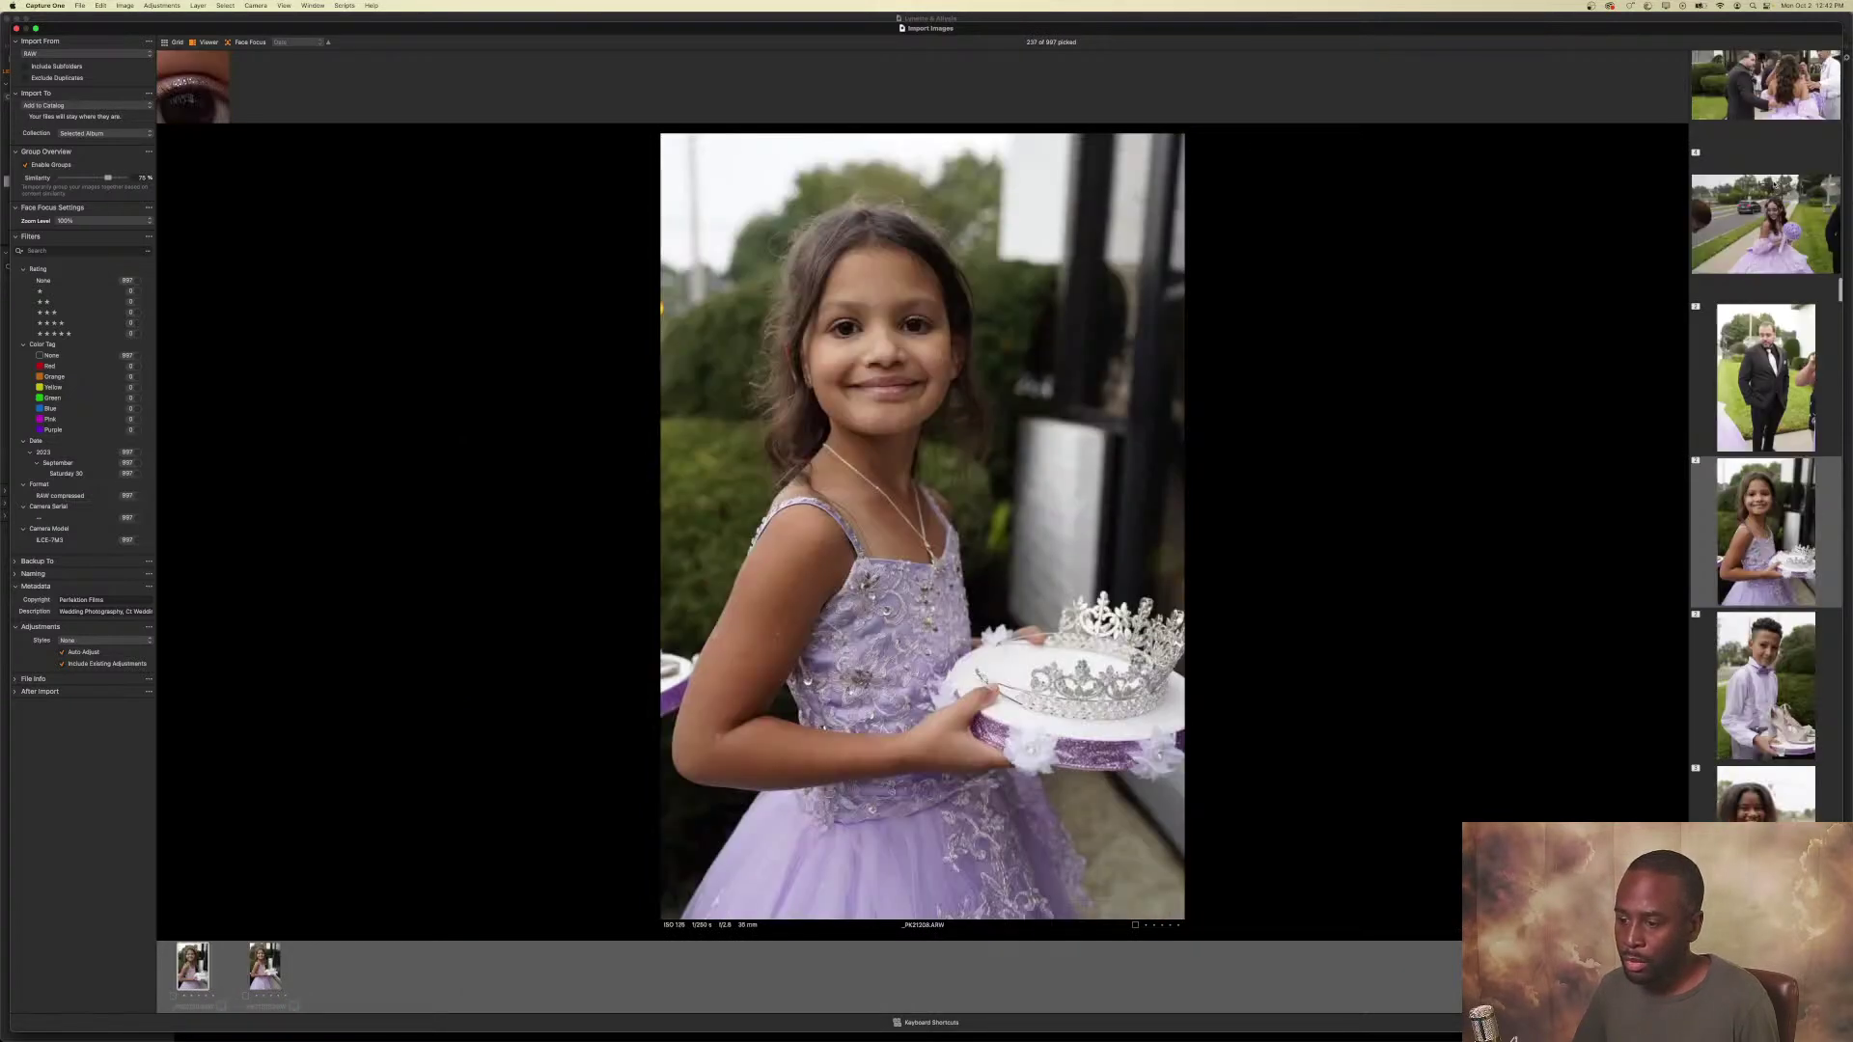
Pick both photos of the girl carrying the tiaras and all three of the boy carrying the shoes.
key(Right)
key(Down)
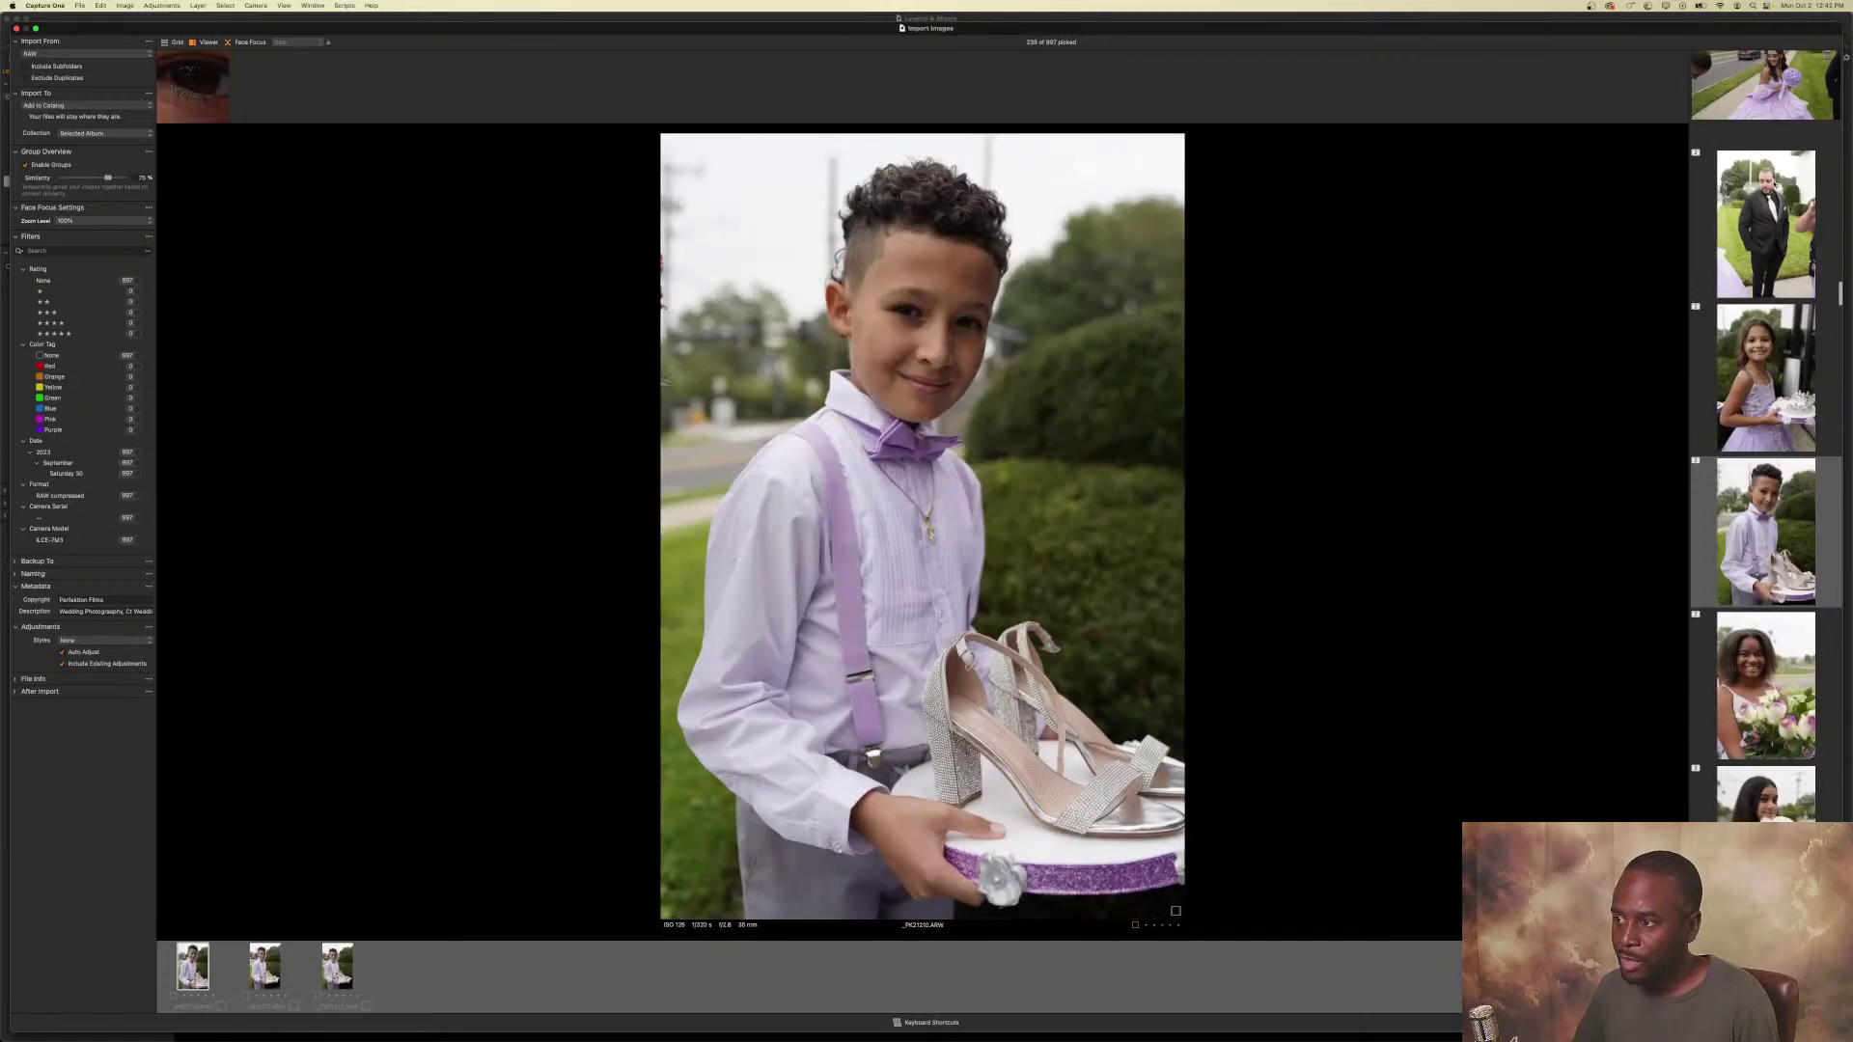
key(Right)
key(Down)
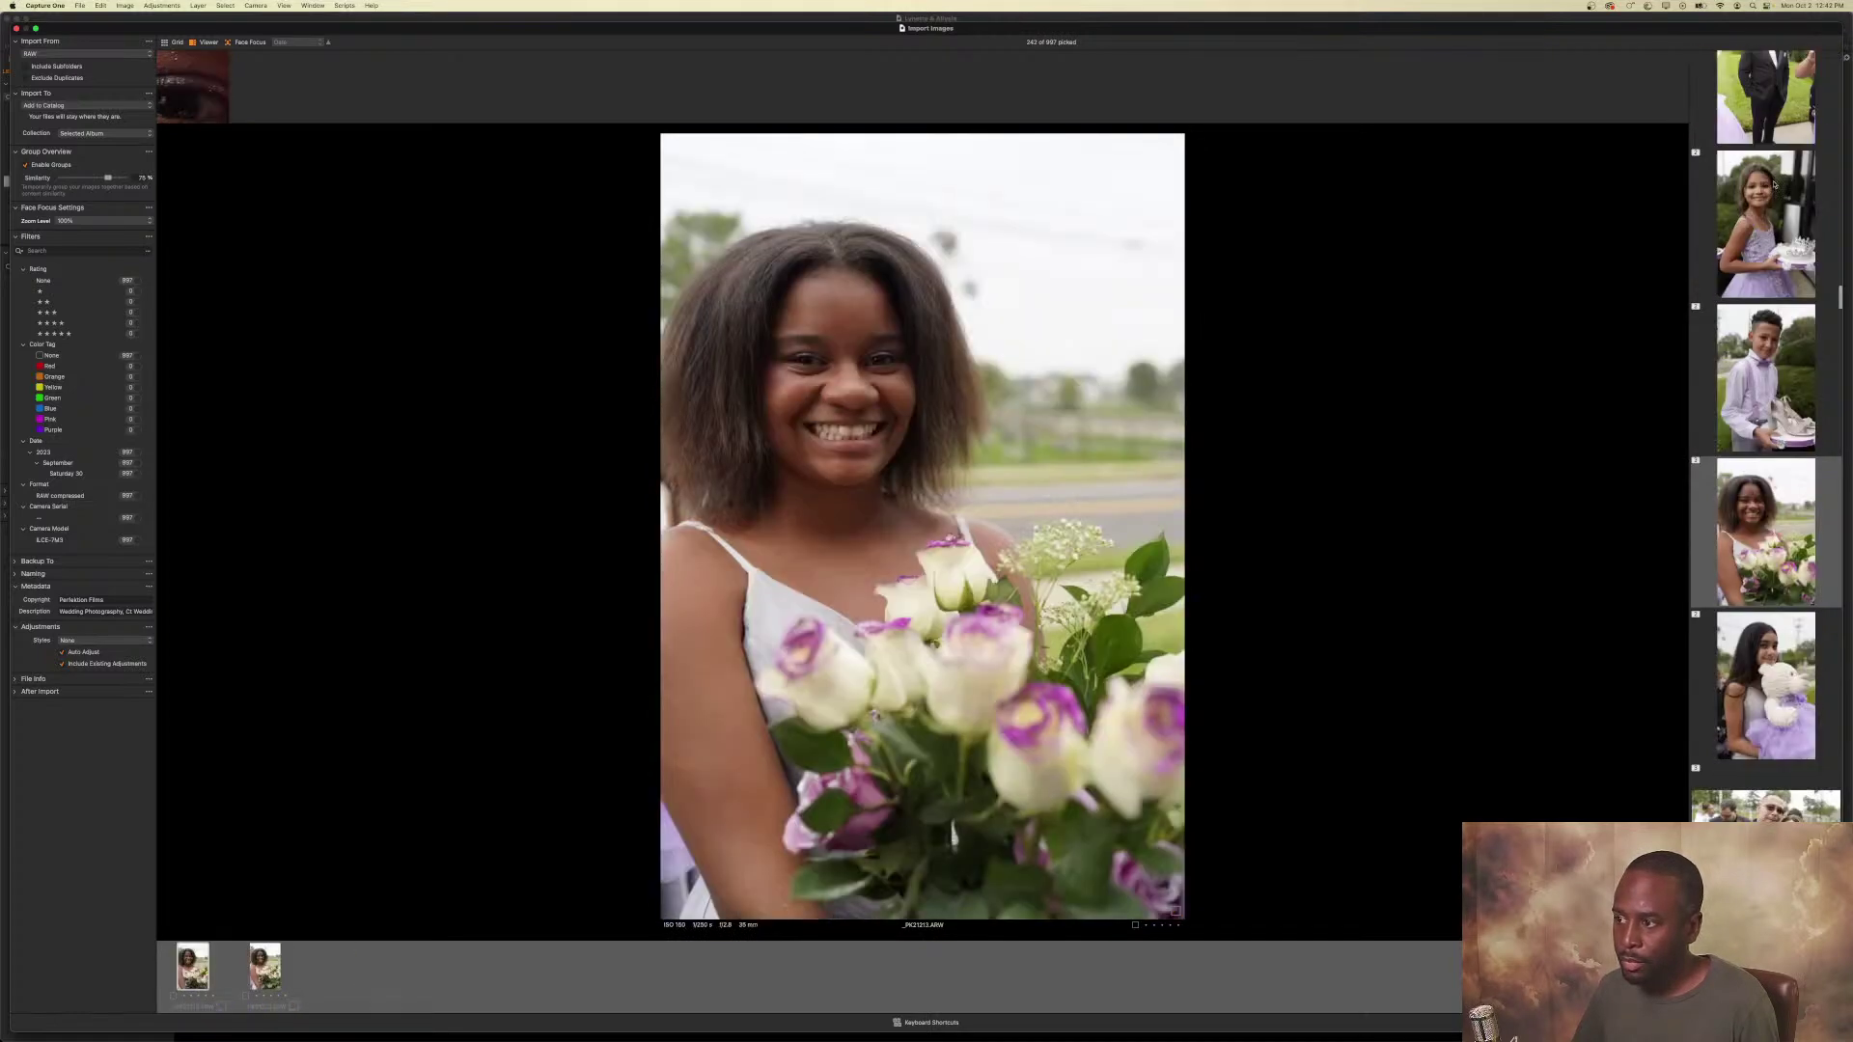
Pick every photo of the girl with roses, the girl with the teddy bear and the smiling couple.
key(Right)
key(Down)
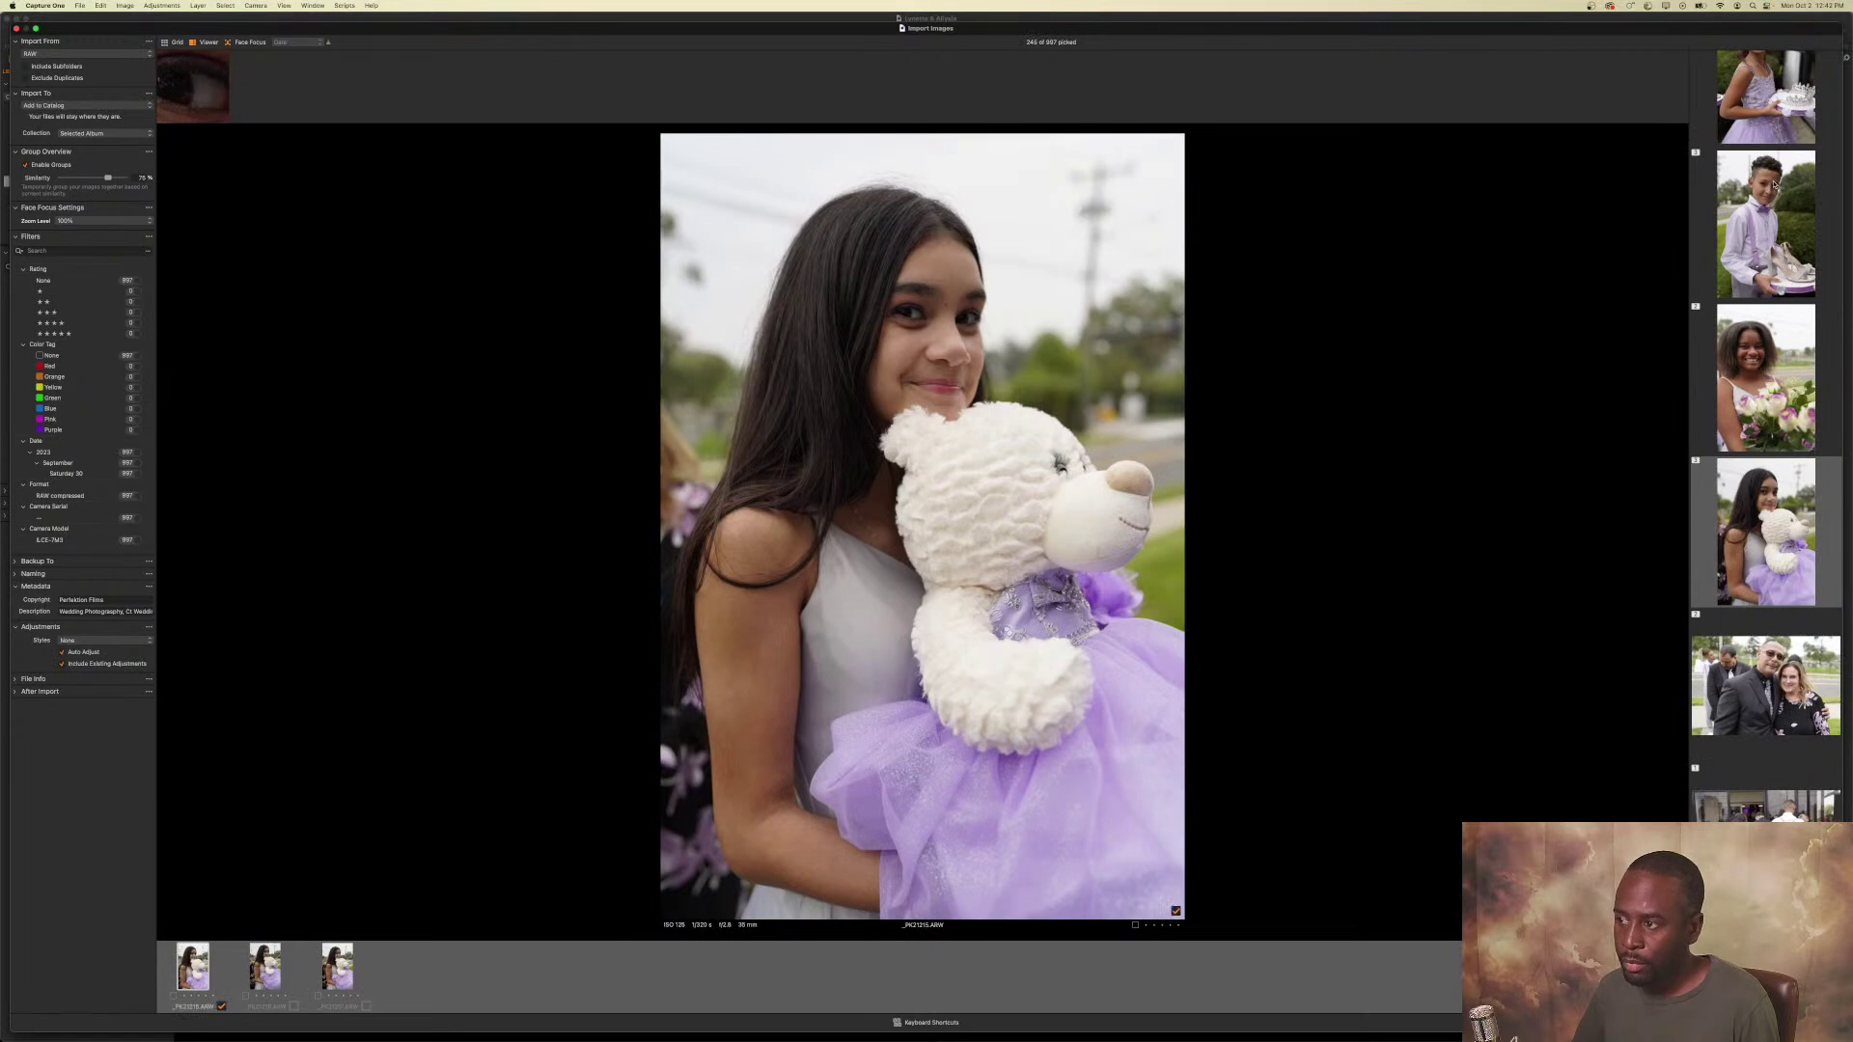
key(Right)
key(Down)
key(Right)
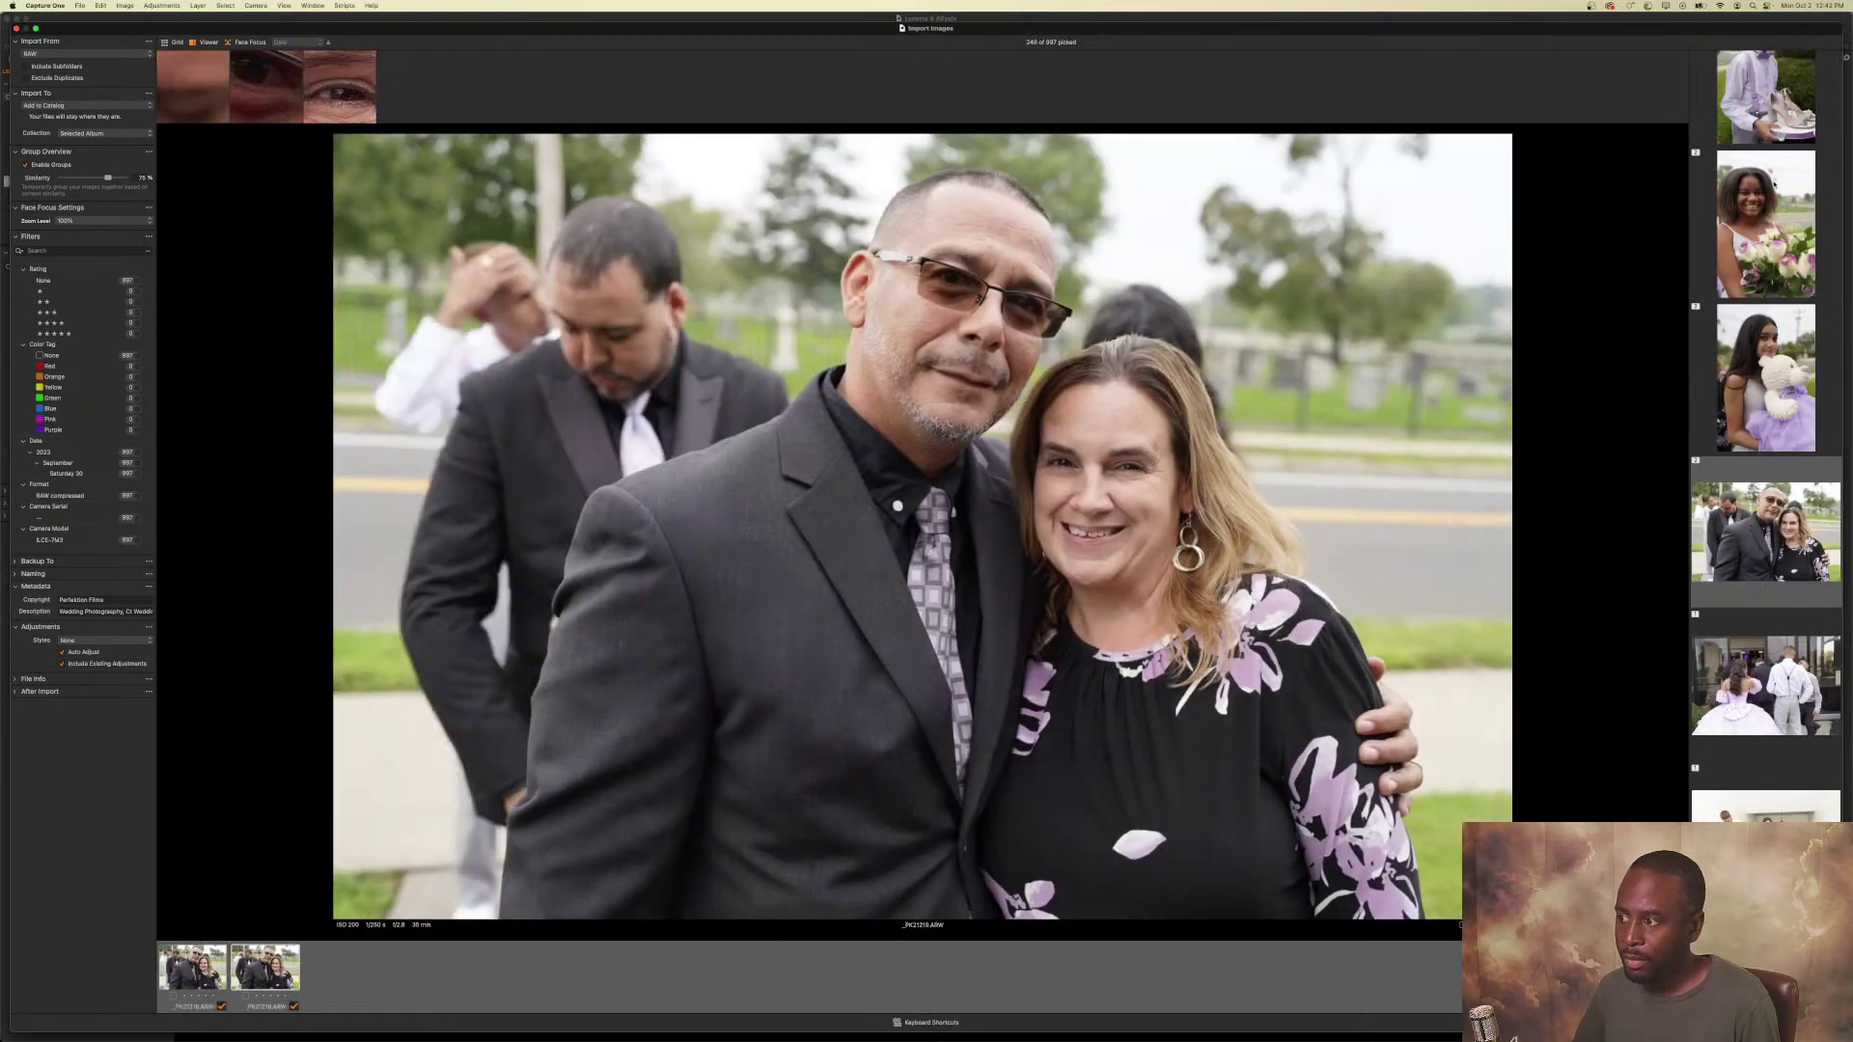
Pick the photo of the group walking to the building entrance and the staircase photo.
key(Down)
key(Down)
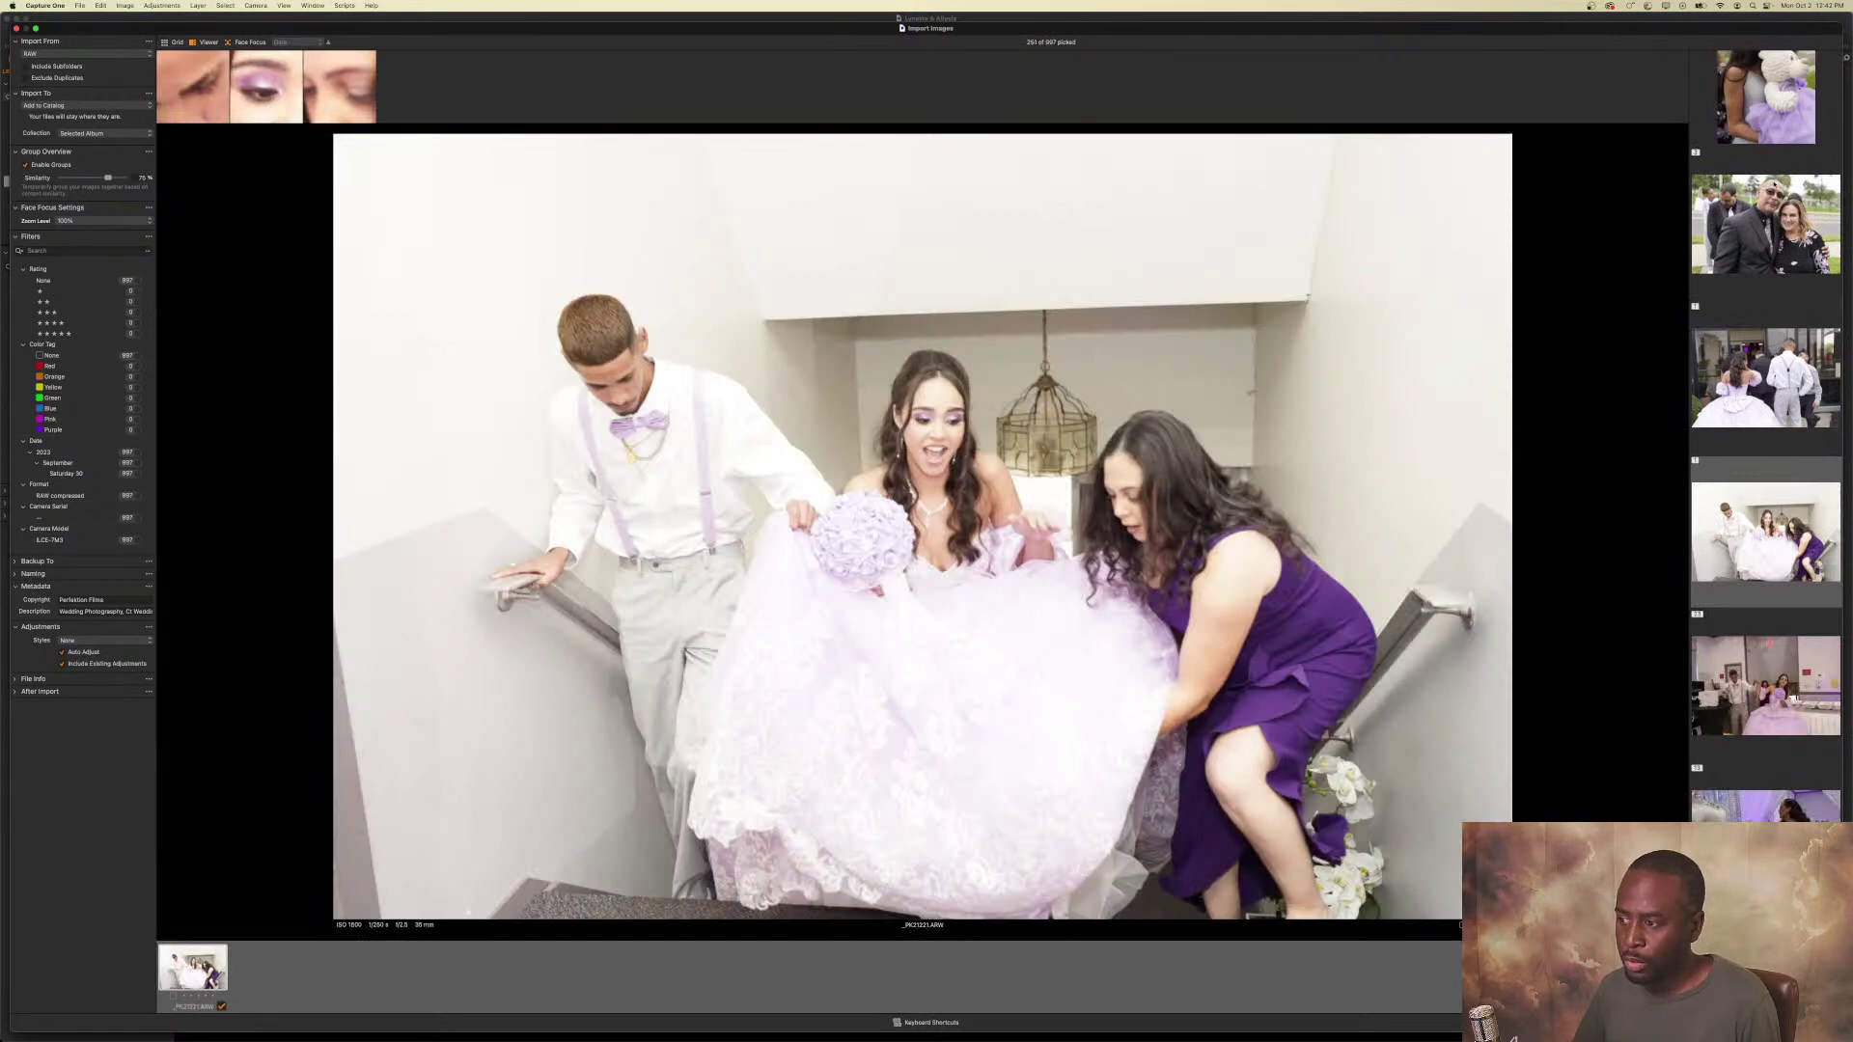
key(Down)
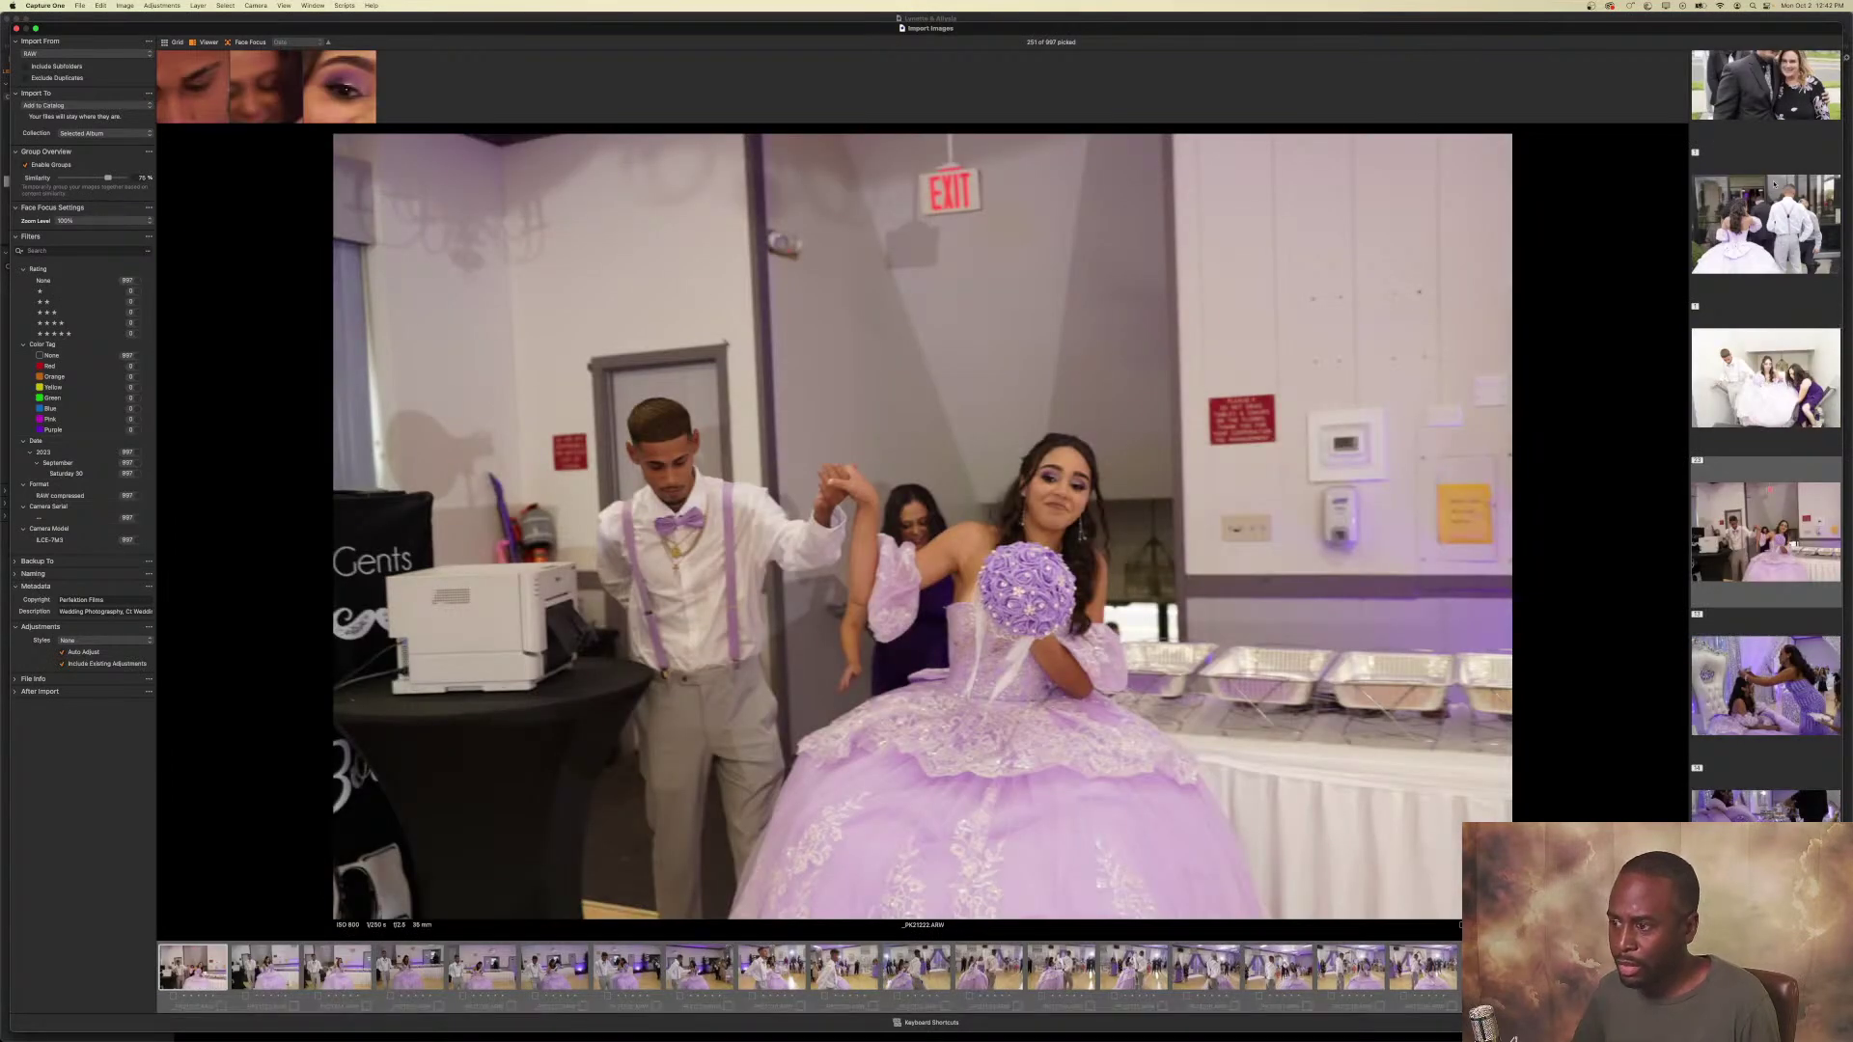
Leave the first grand-entrance photo unpicked and pick the second through tenth photos in the group.
key(Right)
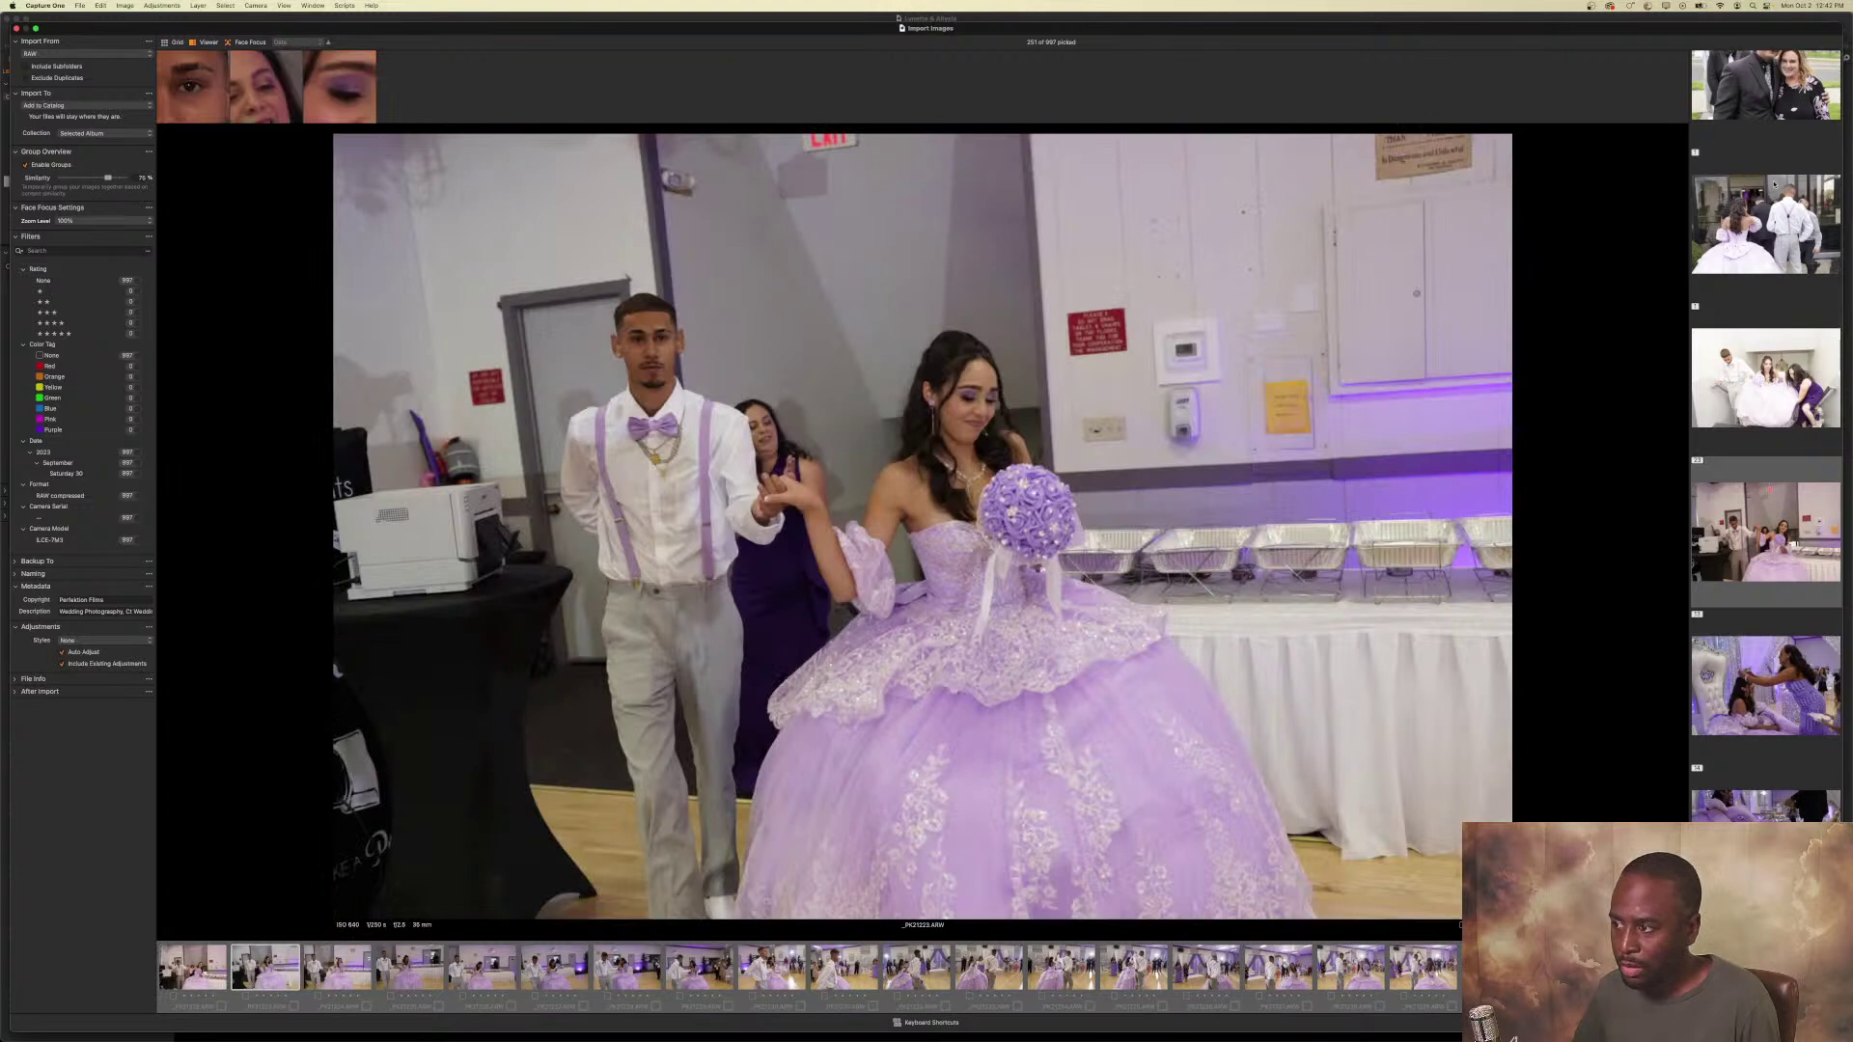
key(Right)
key(Right)
key(Right)
key(Right)
key(Right)
key(Right)
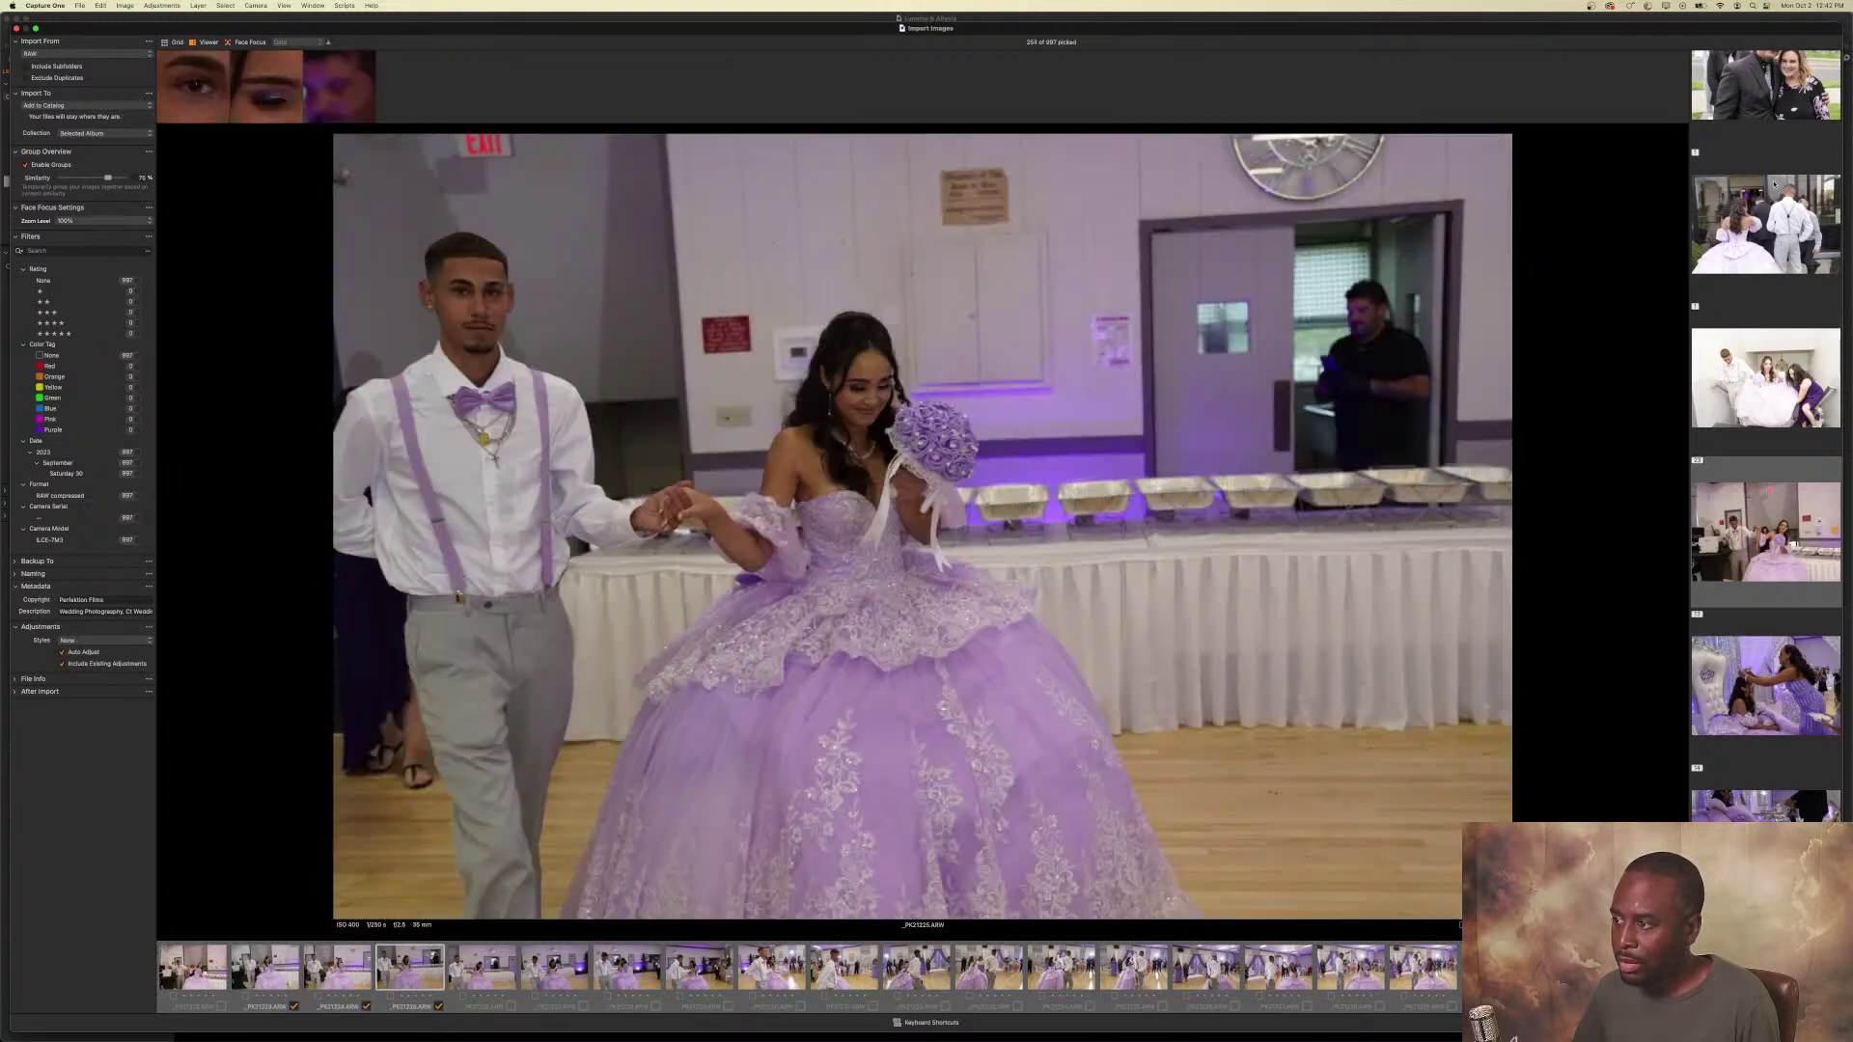
key(Right)
key(Right)
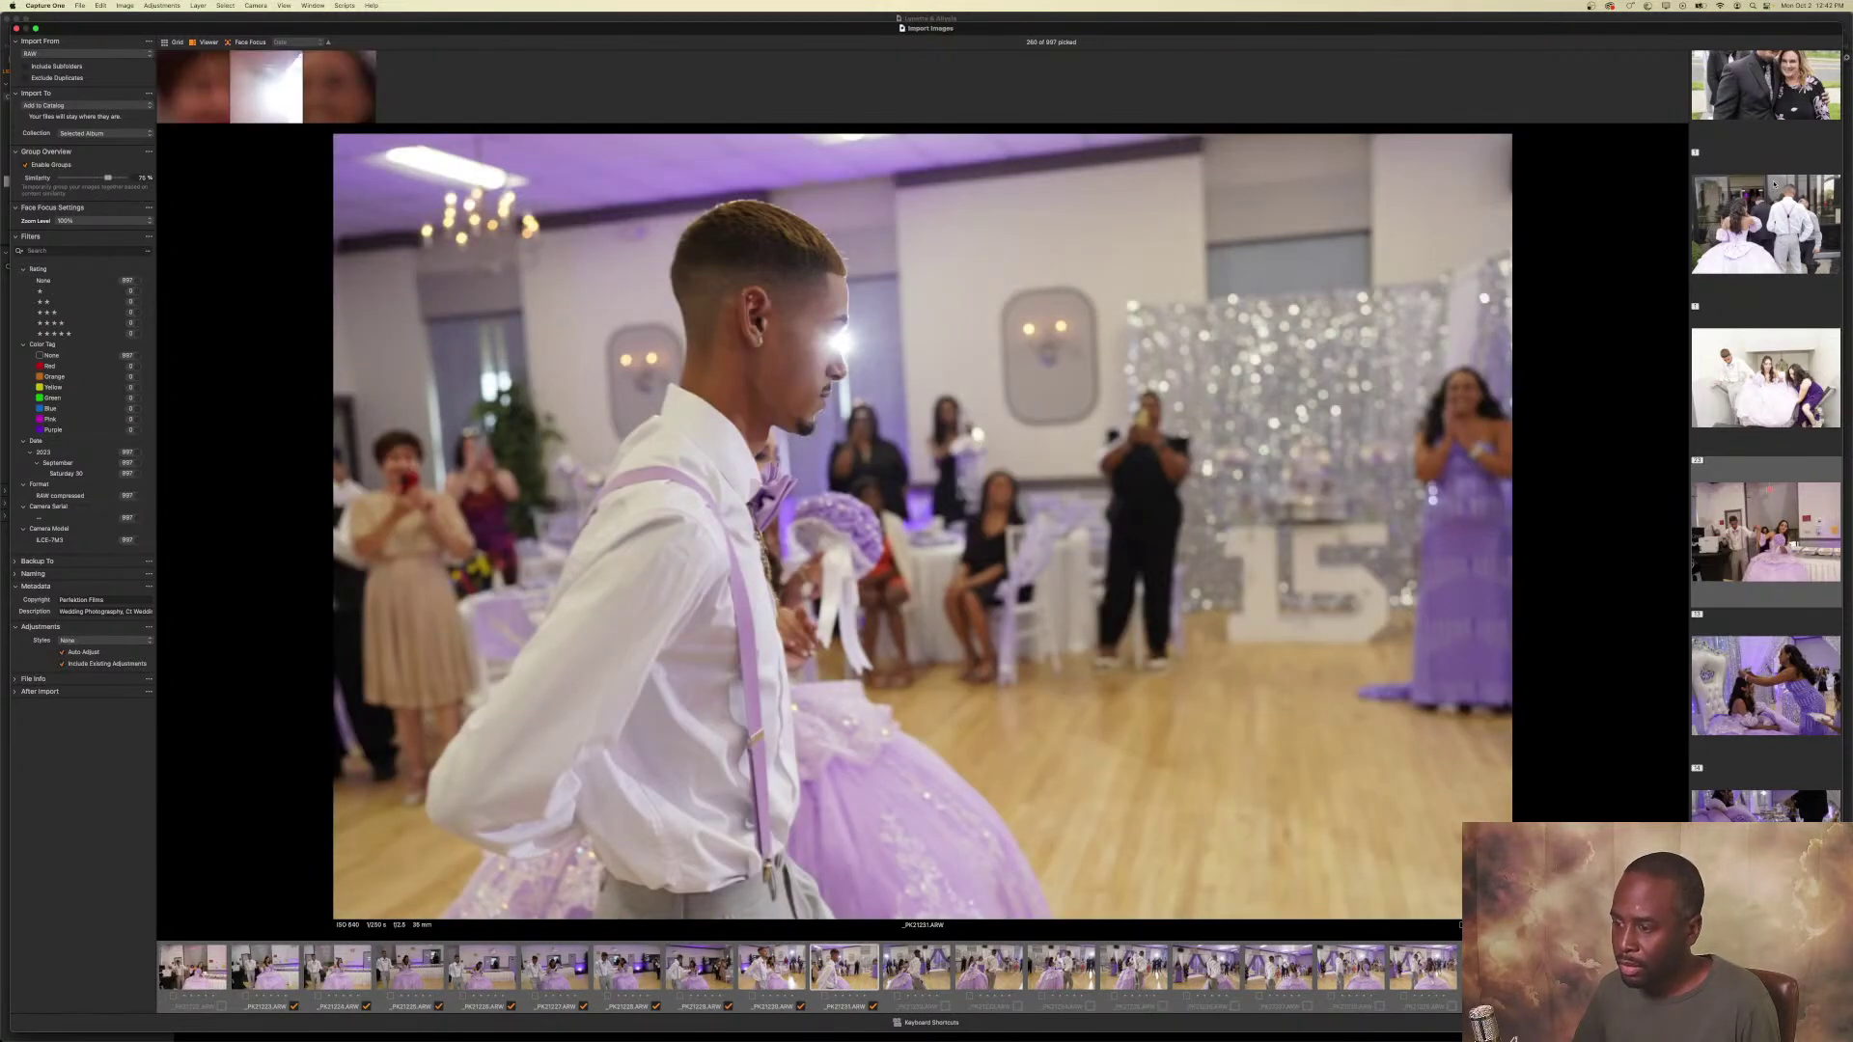
Pick the remaining grand-entrance photos of the couple on the dance floor, through the last one in the group.
key(Right)
key(Right)
key(Right)
key(Right)
key(Right)
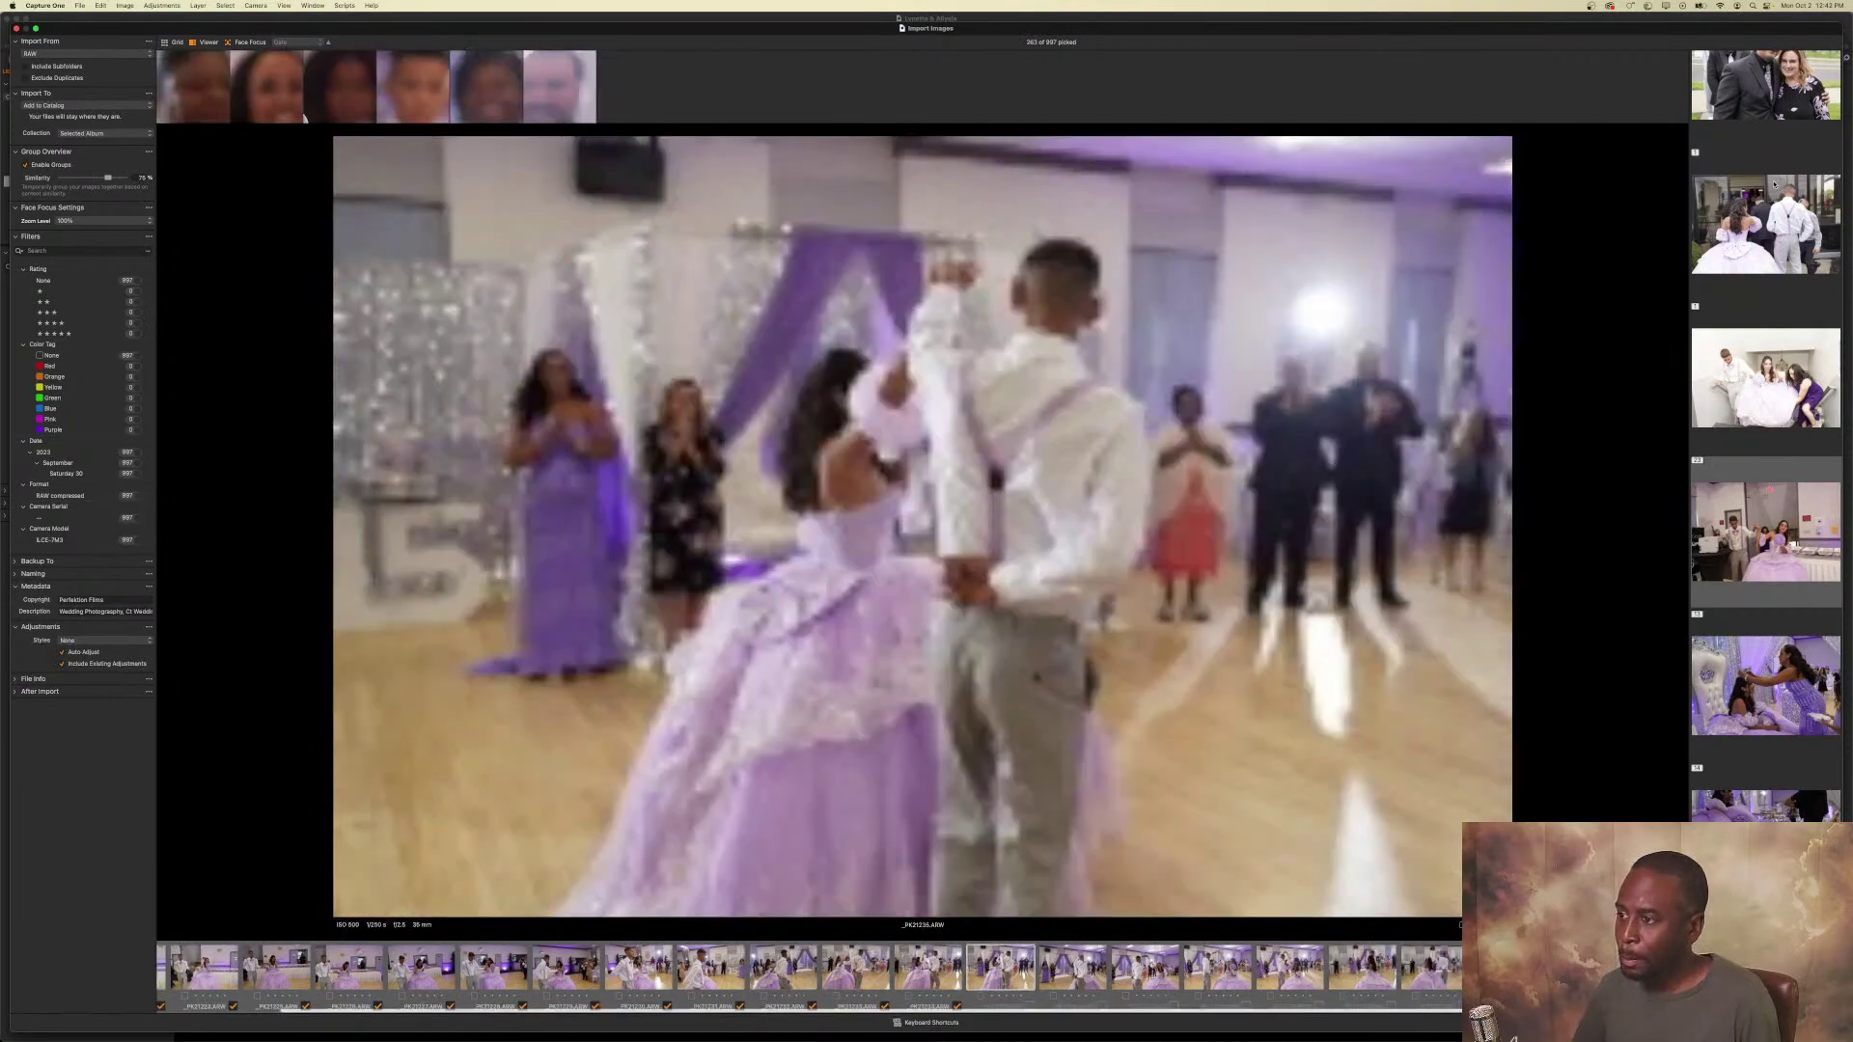
key(Right)
key(Right)
key(Right)
key(Right)
key(Right)
key(Right)
key(Right)
key(Right)
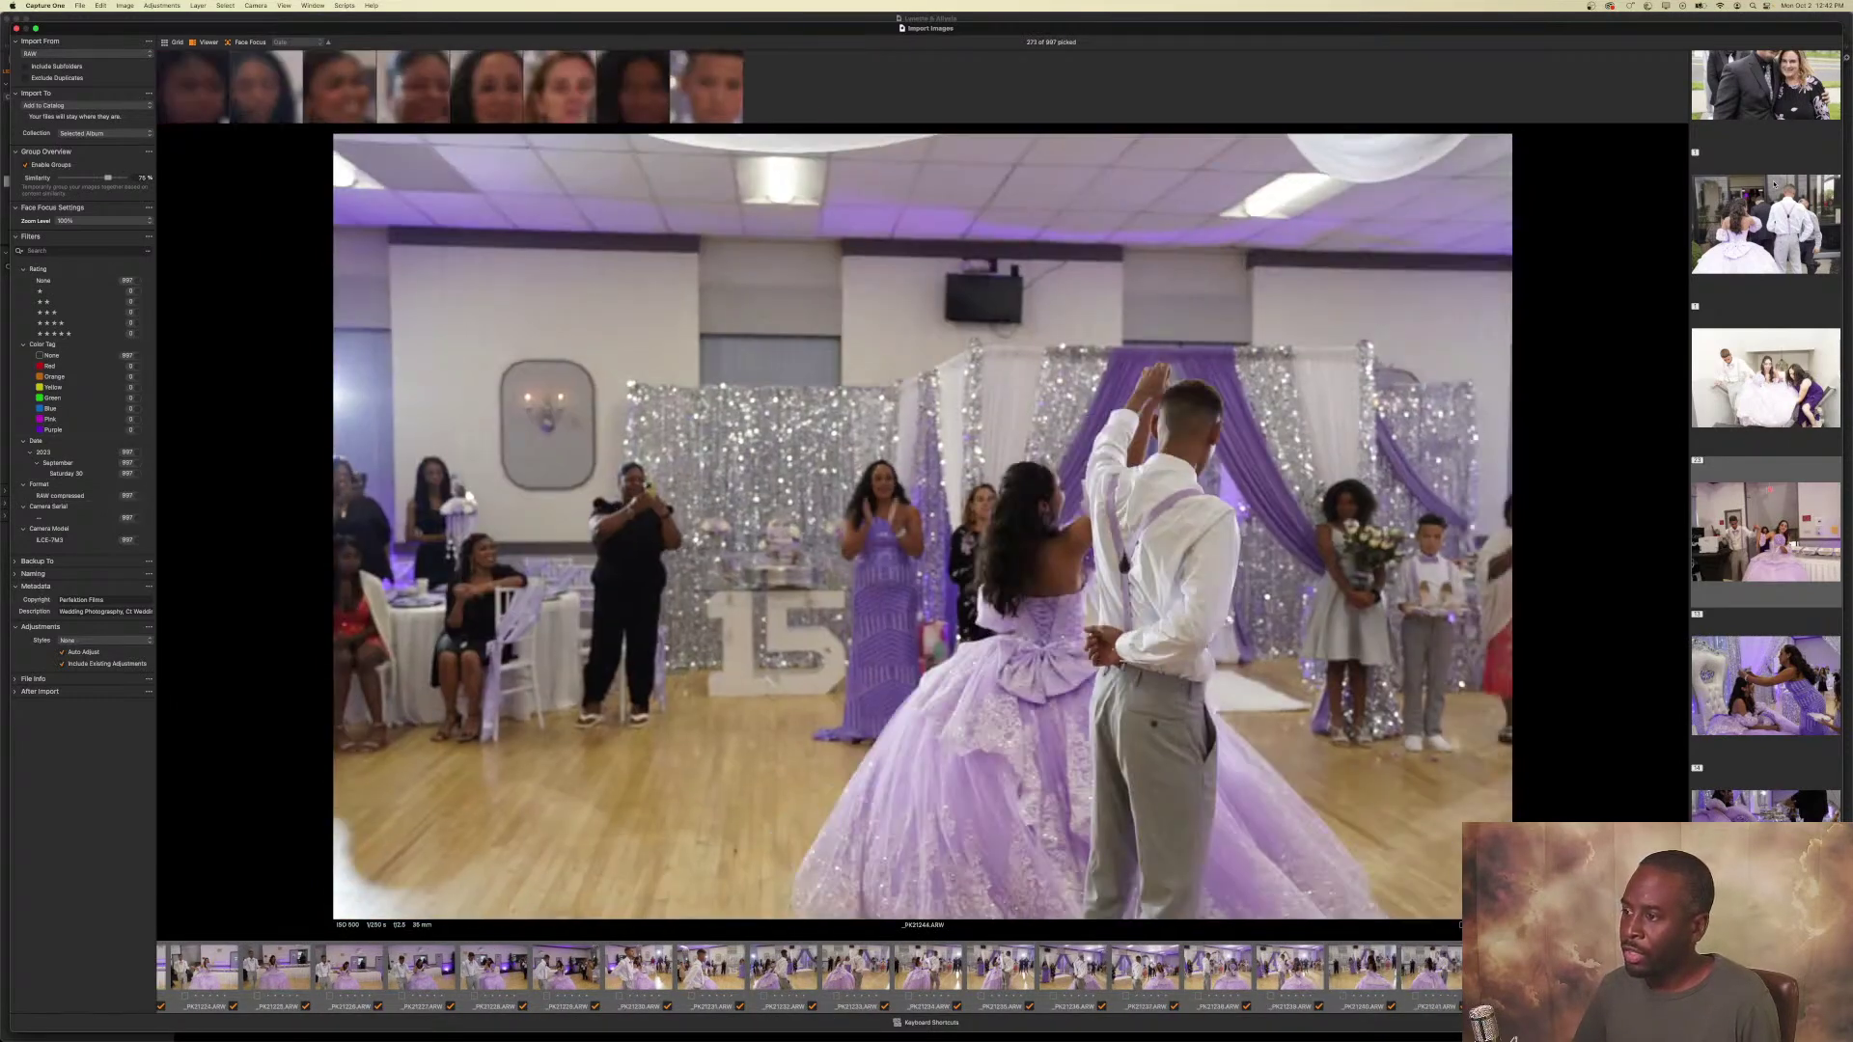
Pick the first two photos of the crowning at the throne.
key(Right)
key(Right)
key(Right)
key(Right)
key(Right)
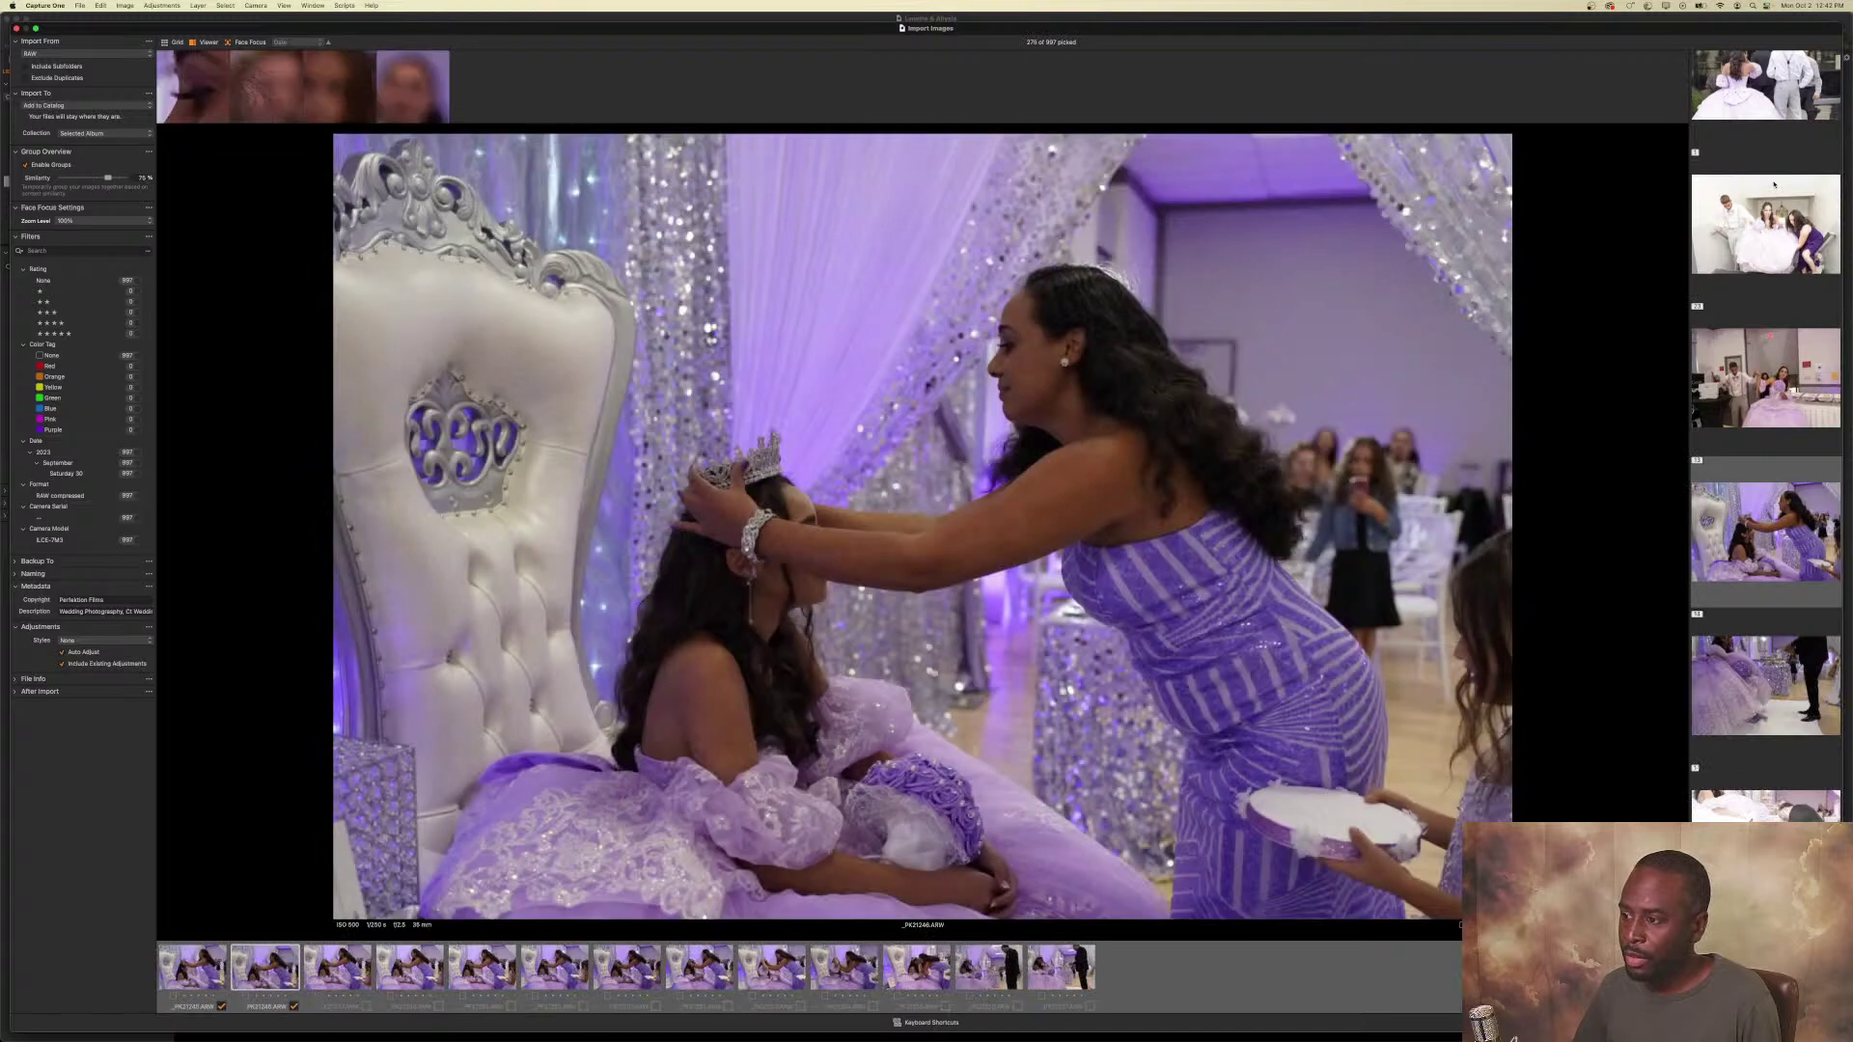
Pick the third through ninth photos of the crowning at the throne.
key(Right)
key(Right)
key(Right)
key(Right)
key(Right)
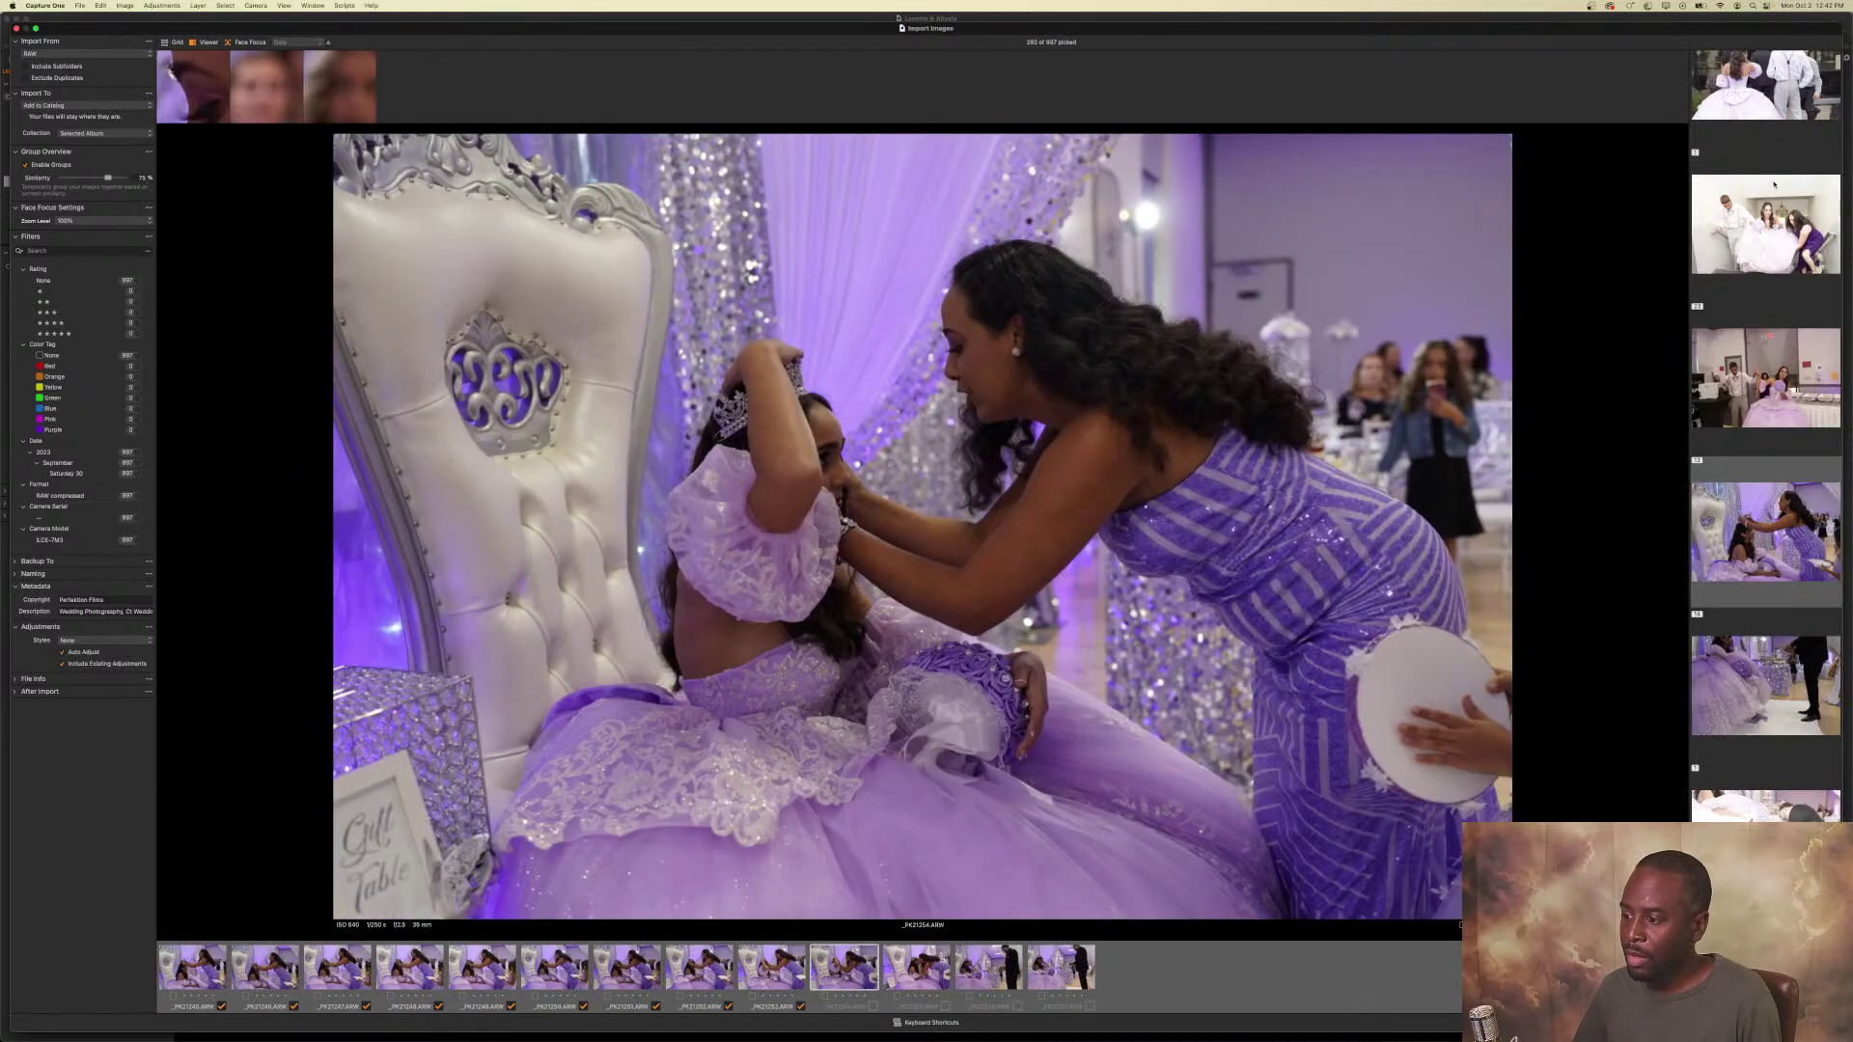
Review the picked crowning photos back to the first one in the group and unpick that first photo.
key(Left)
key(Left)
key(Left)
key(Left)
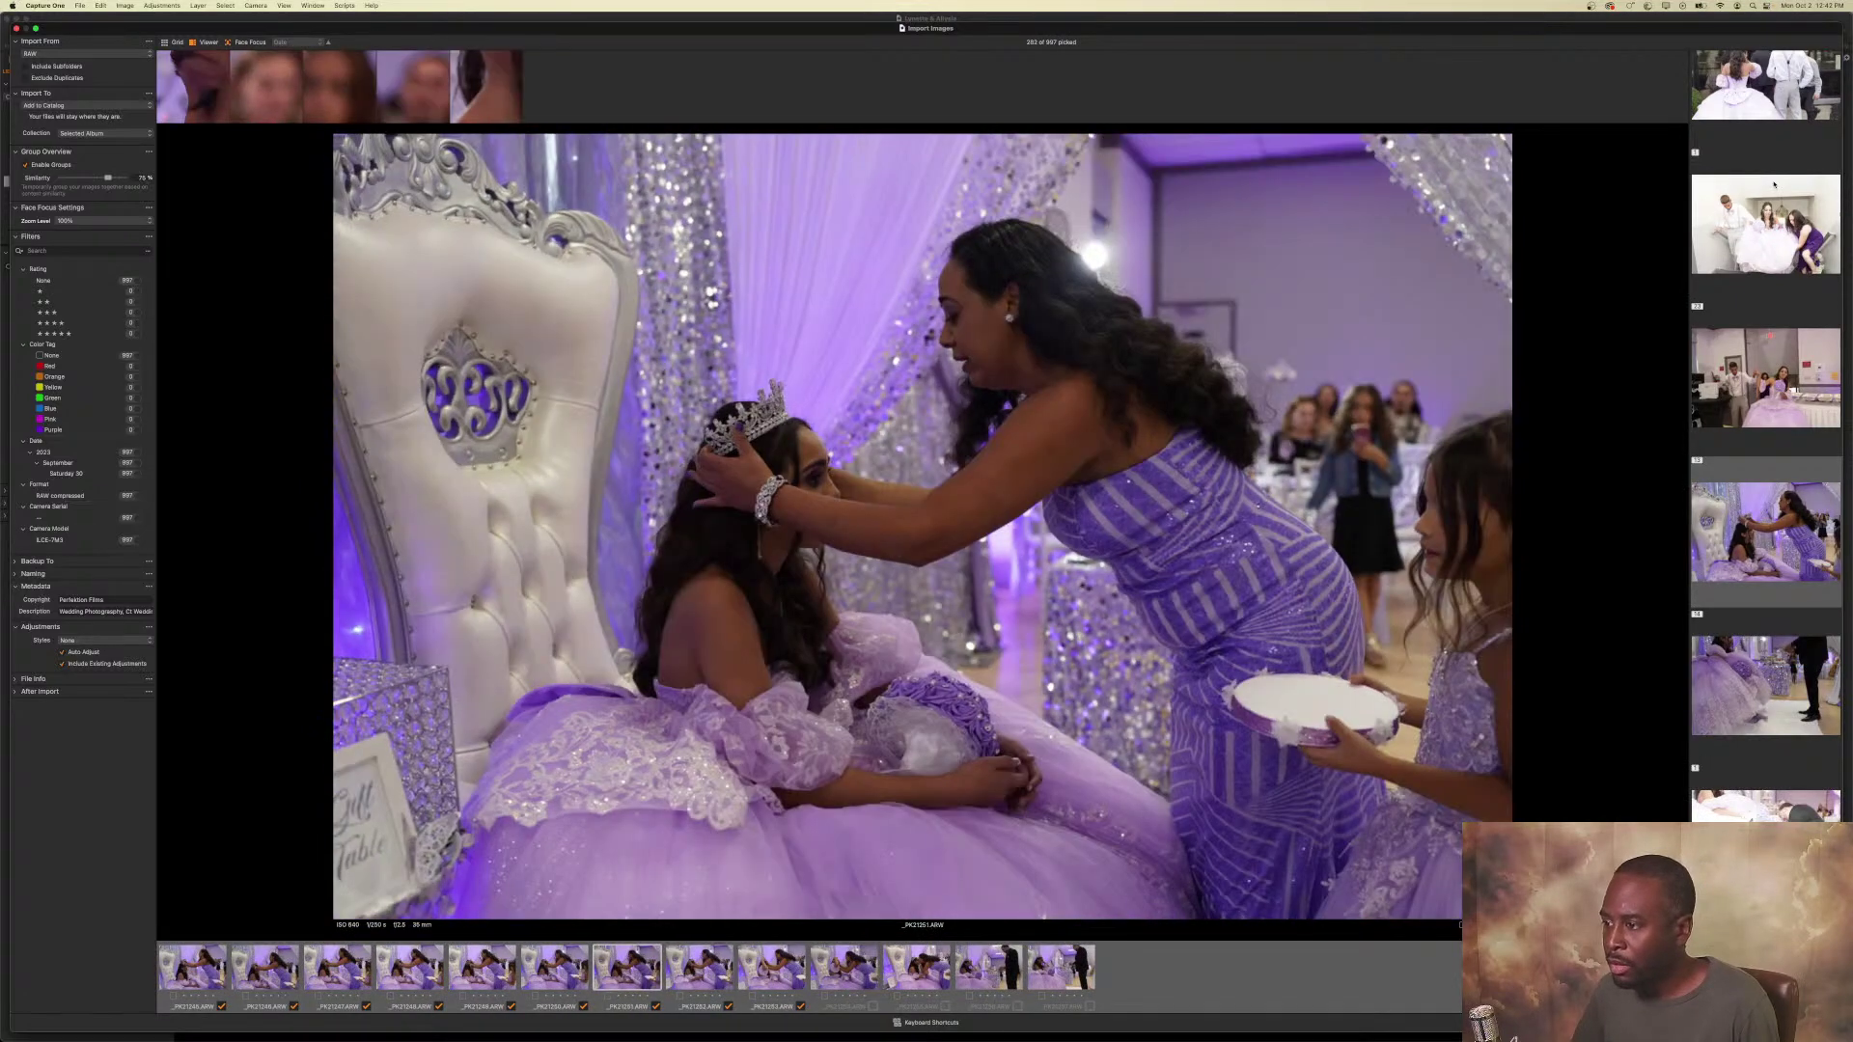
key(Left)
key(Left)
key(Left)
key(Left)
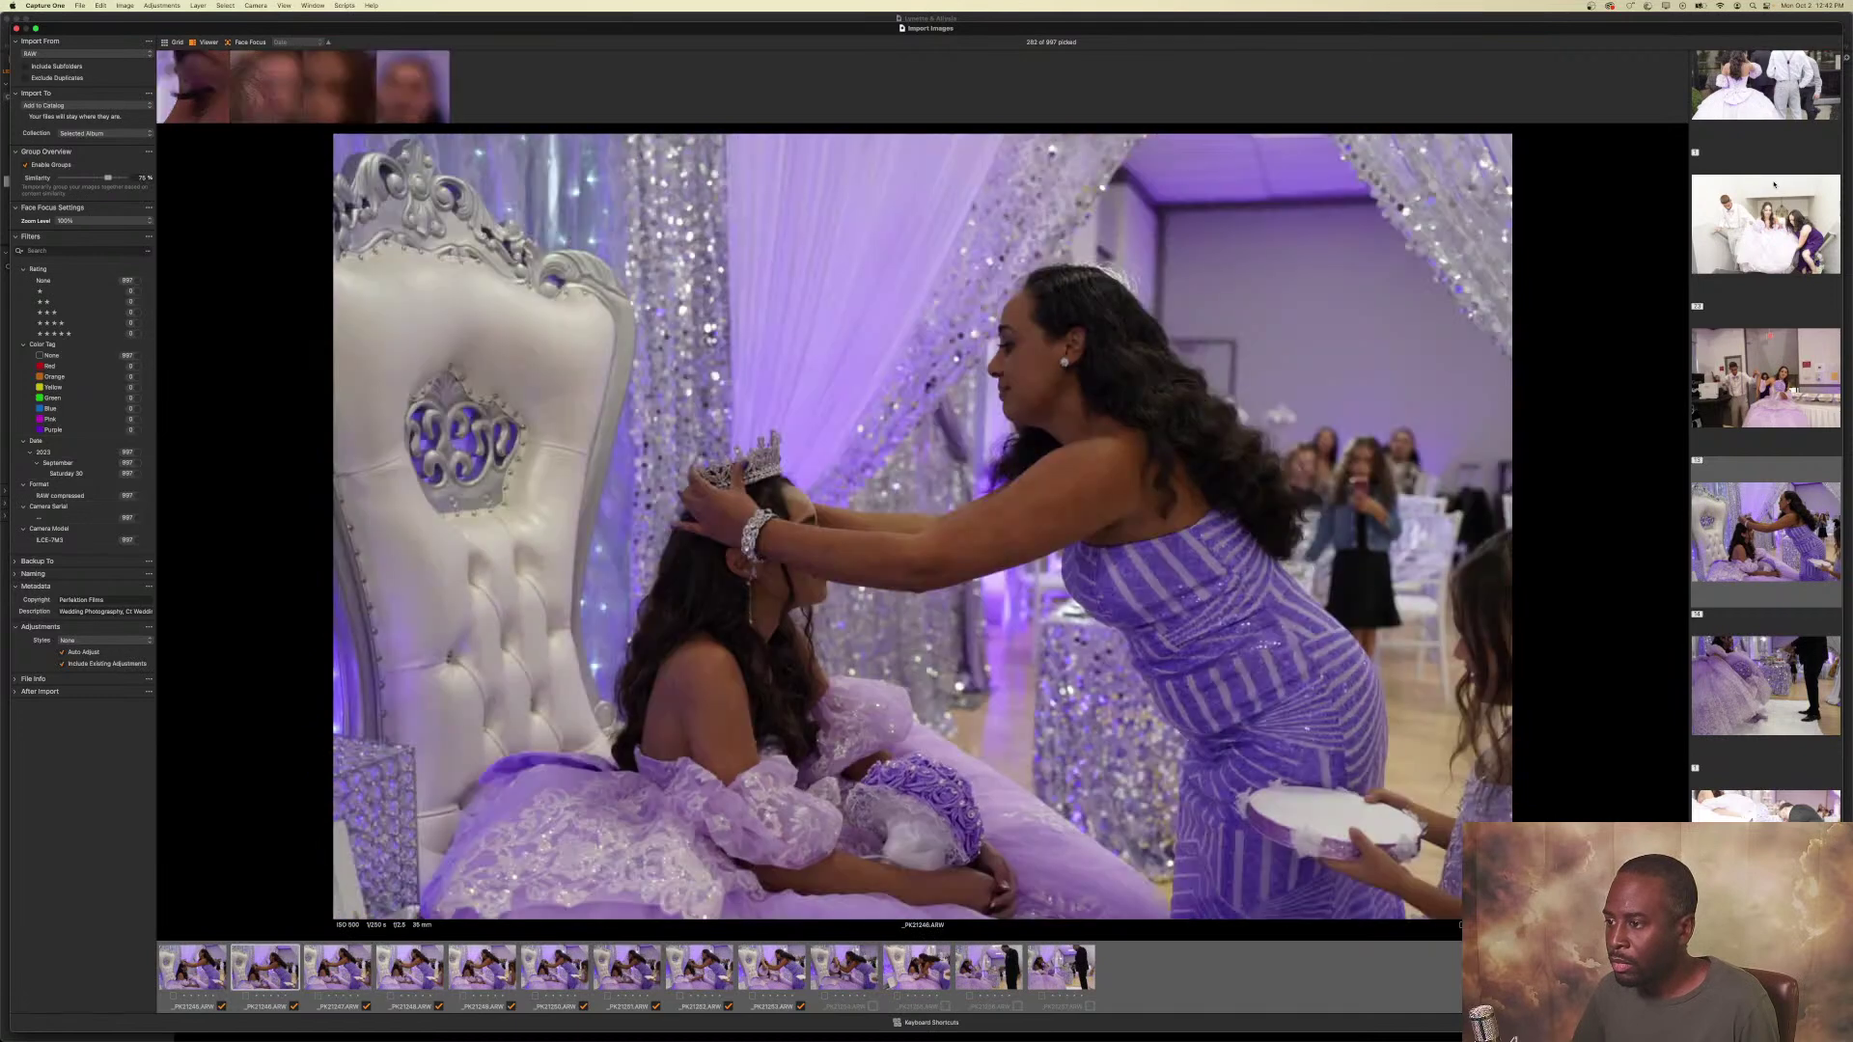
key(Left)
key(space)
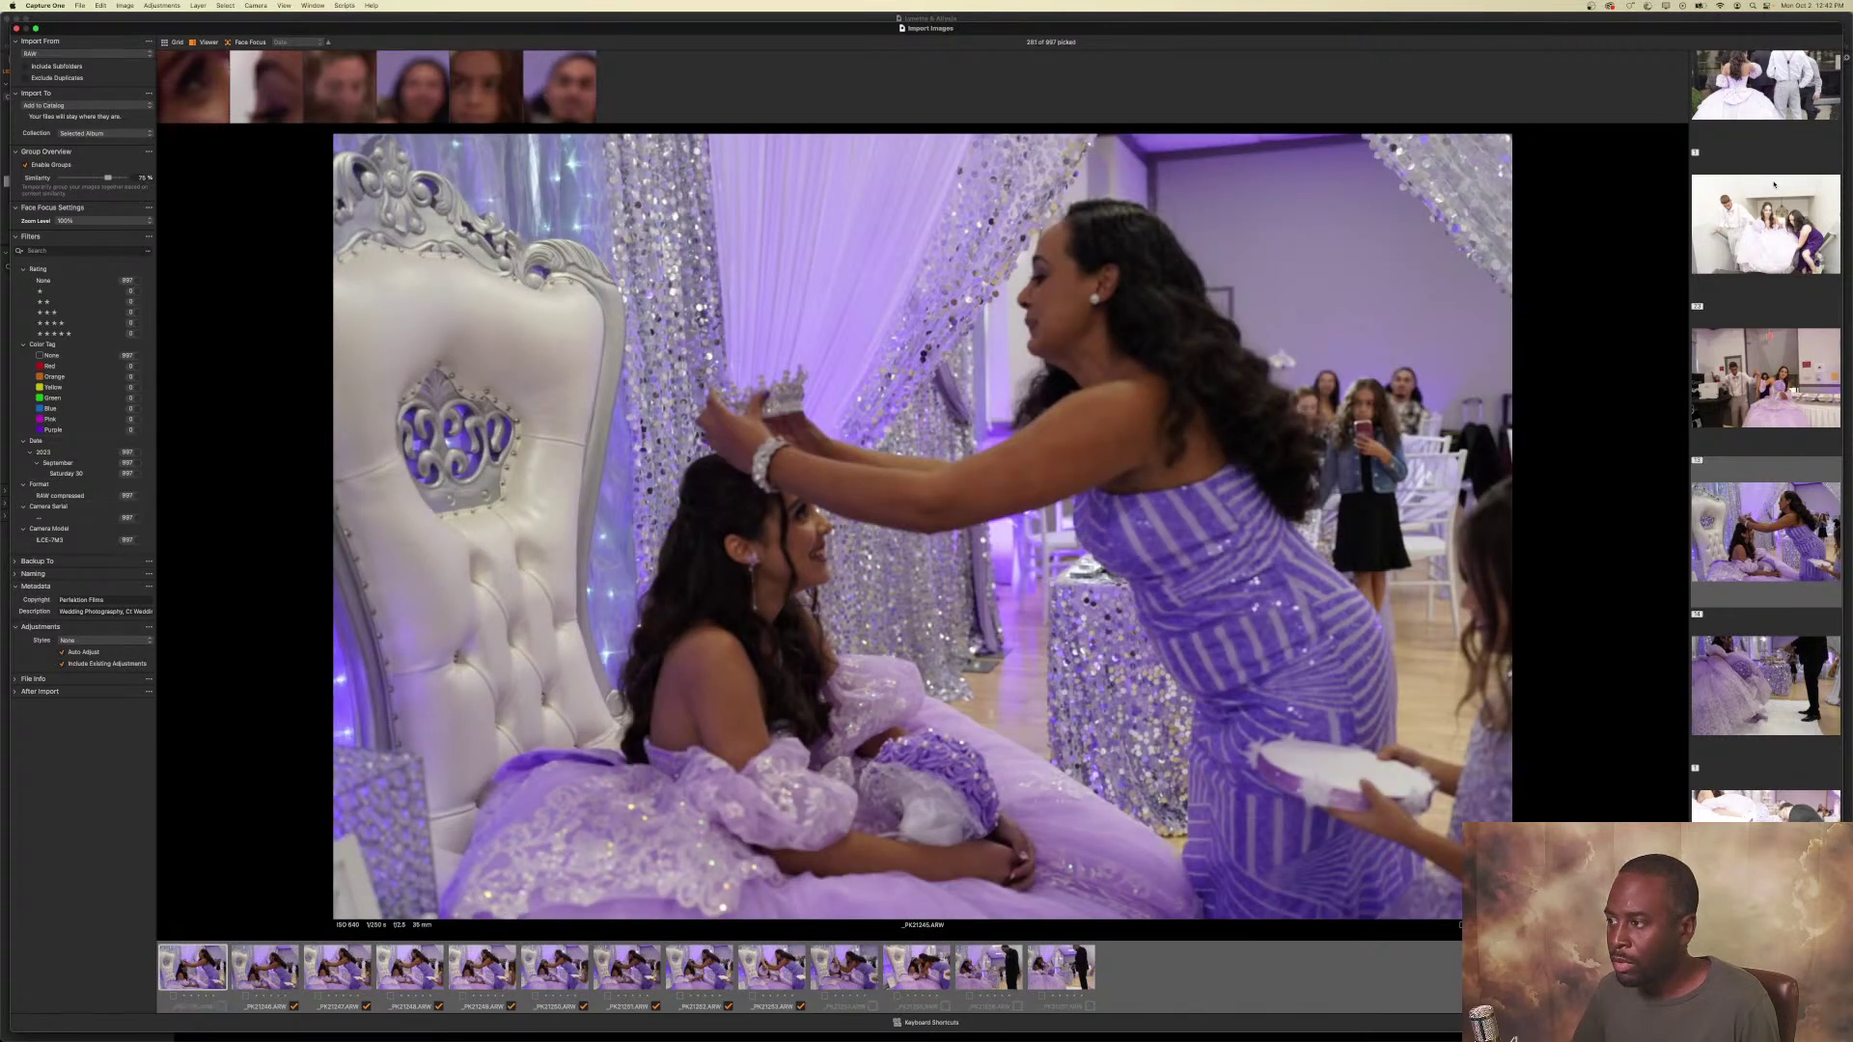
Pick the tenth crowning photo, where the girl raises her arm to the crown.
key(Right)
key(Right)
key(Right)
key(Right)
key(Right)
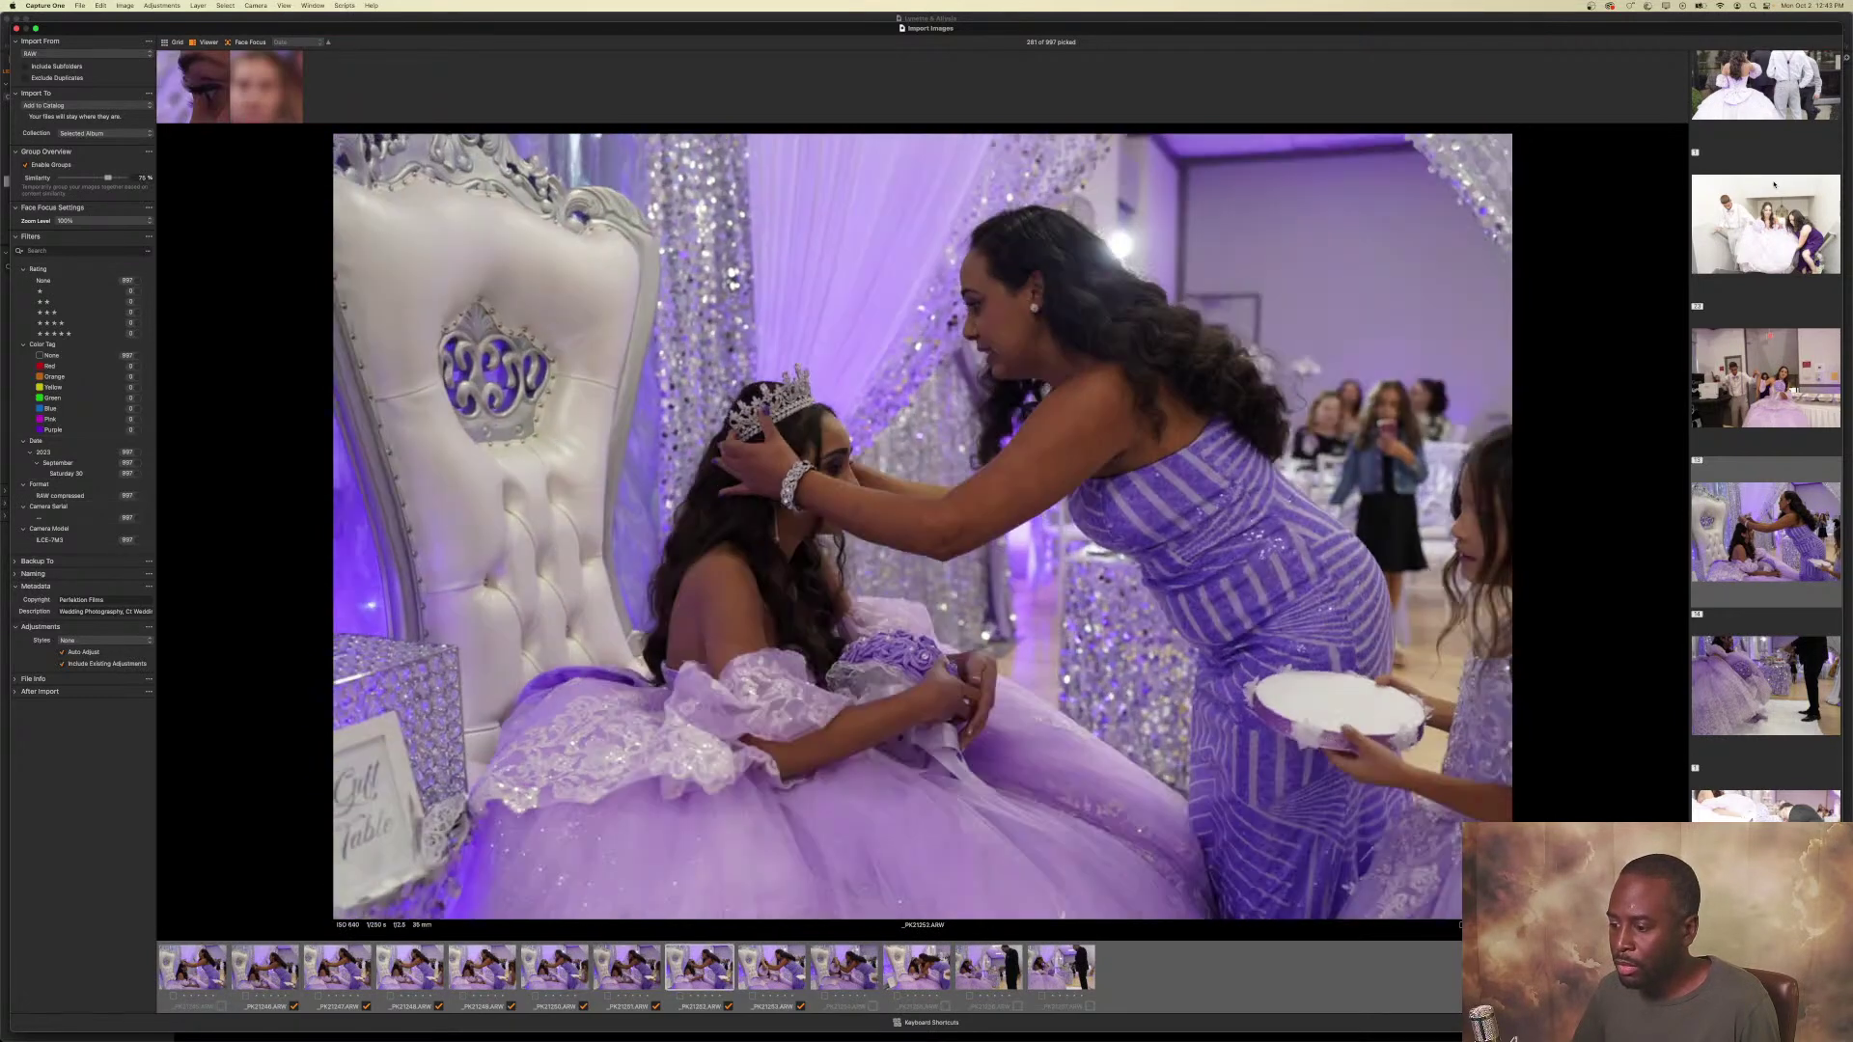
key(space)
key(Right)
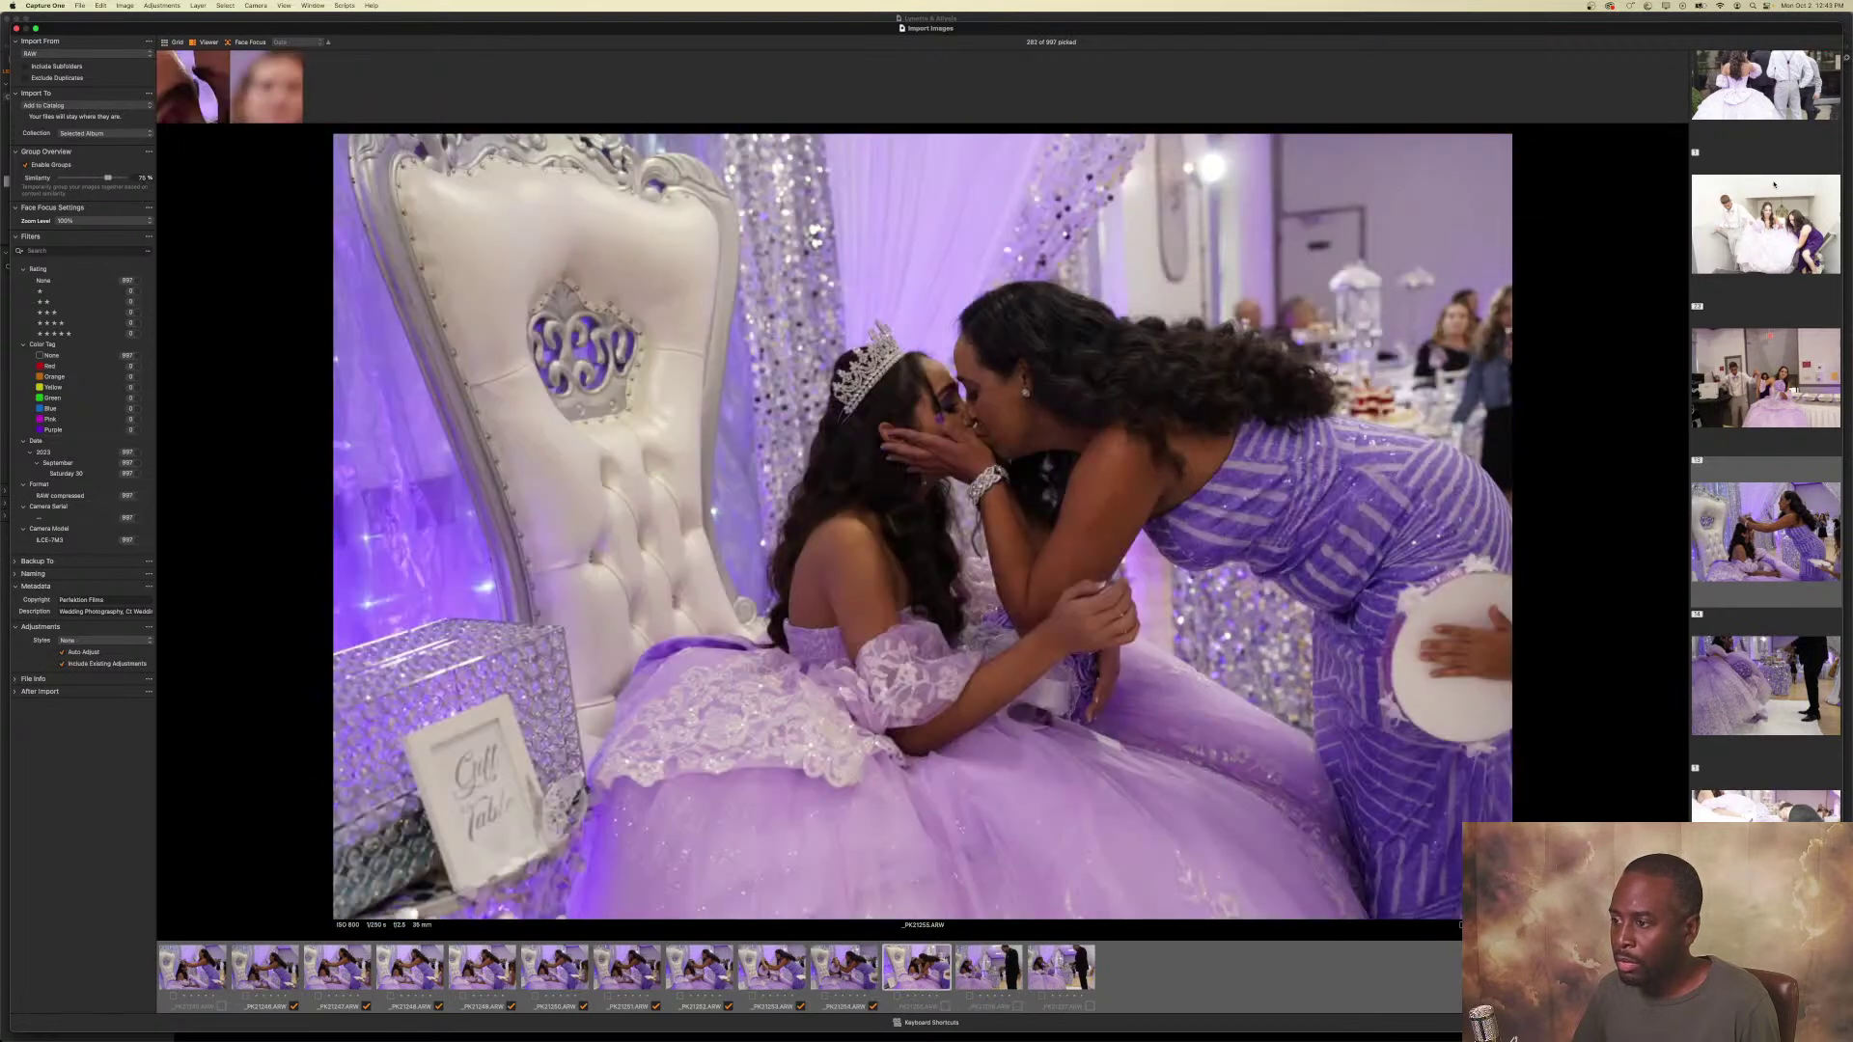
Pick the photo of the kiss at the throne and the two photos of the man holding the silver heels.
key(space)
key(Right)
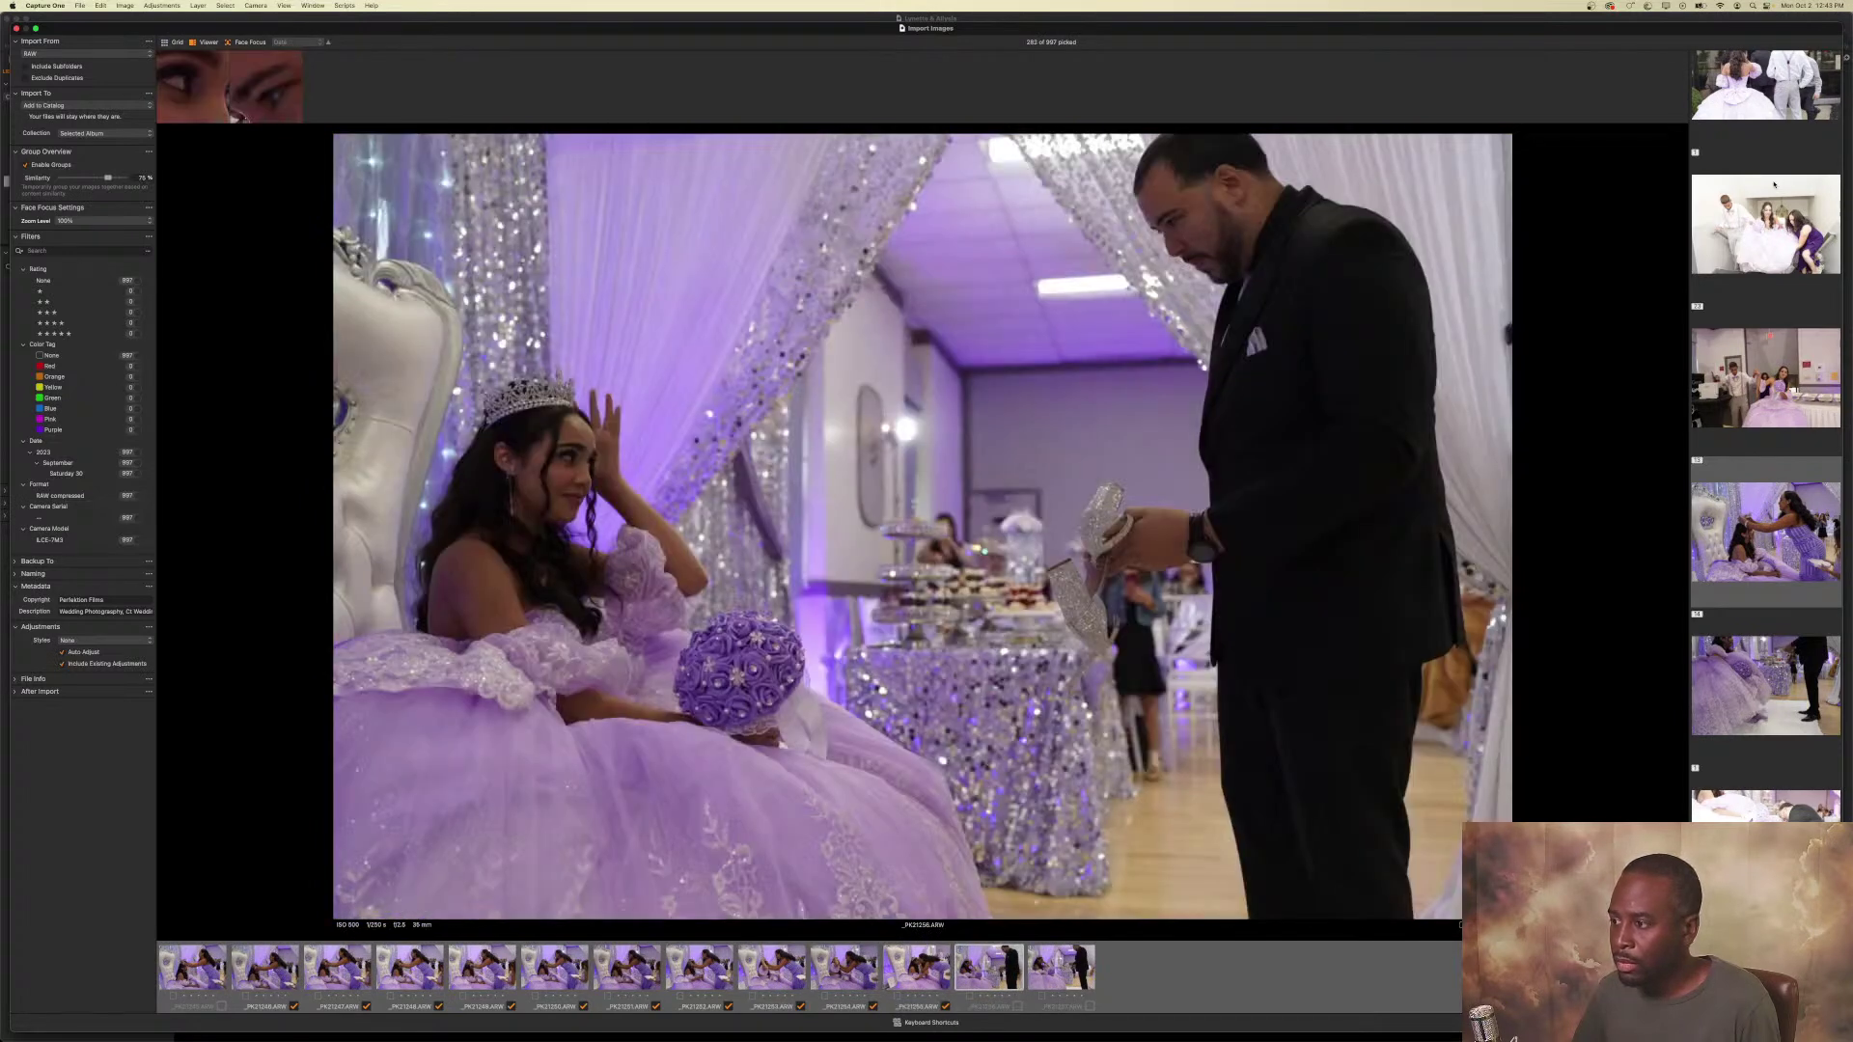
key(space)
key(Right)
key(space)
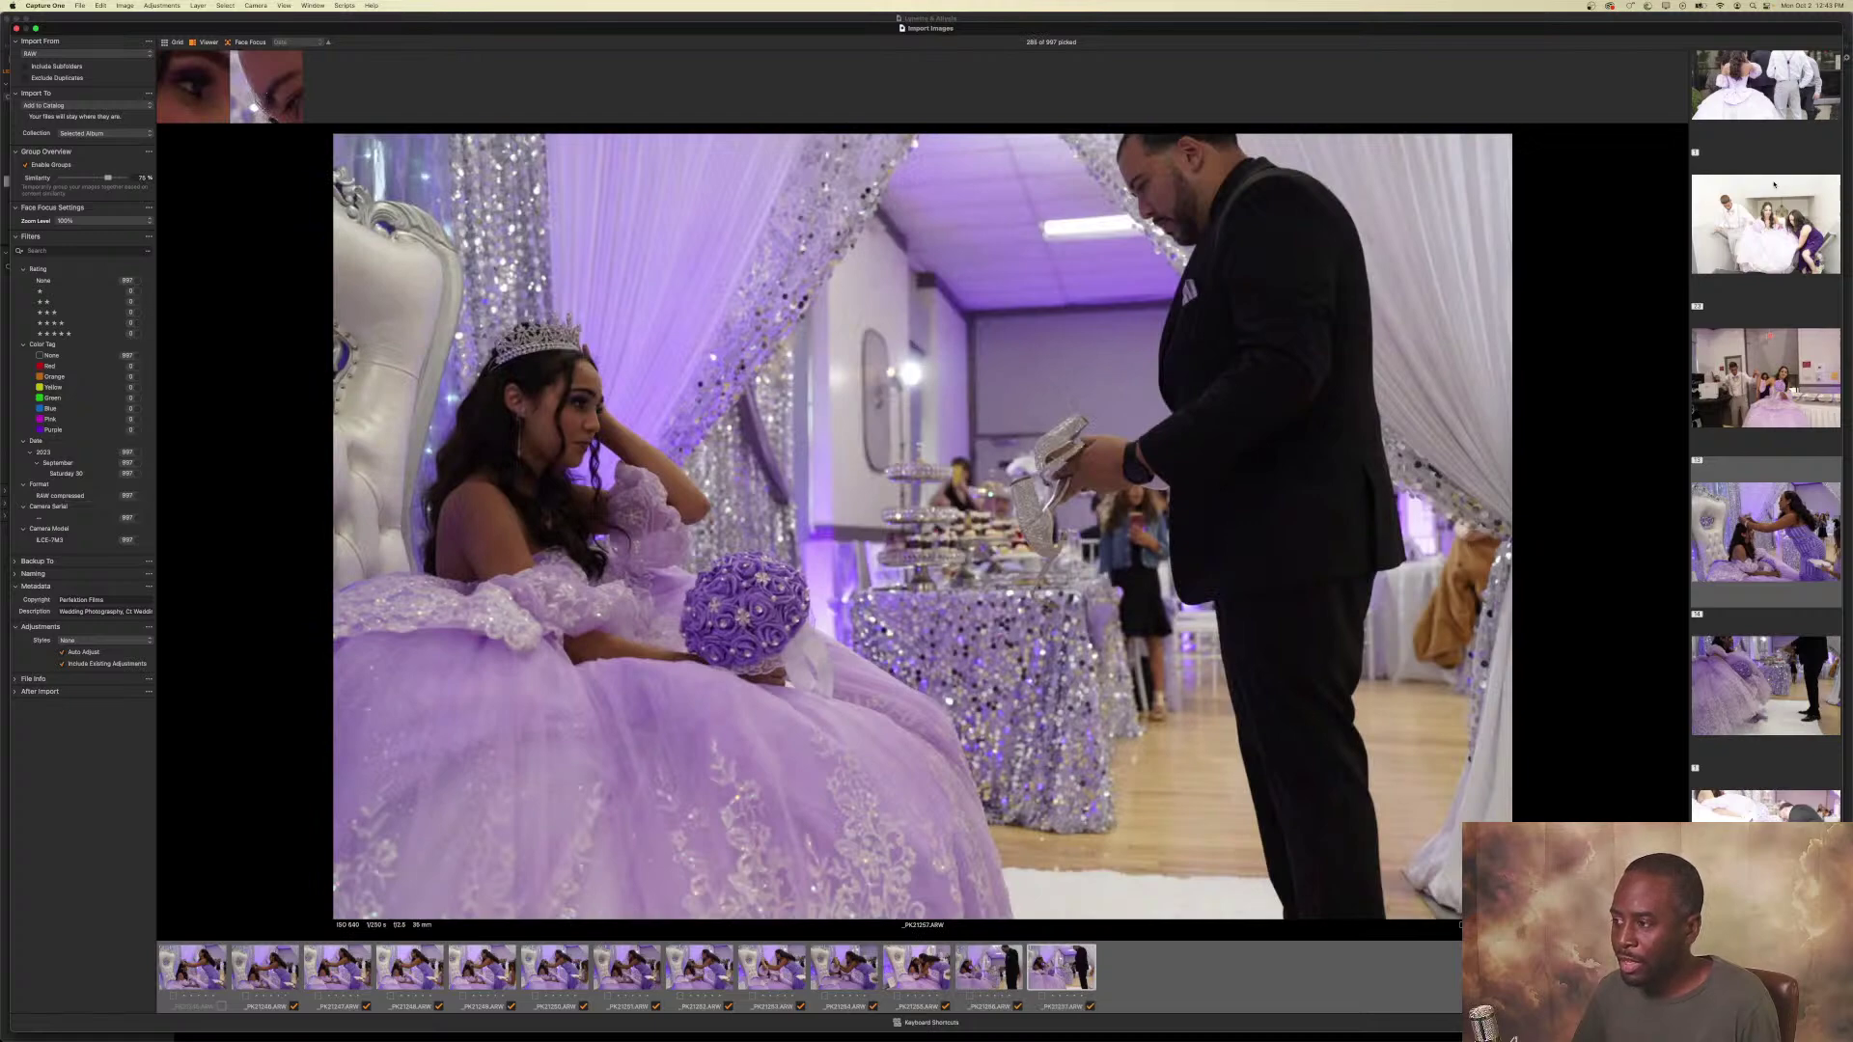
key(Right)
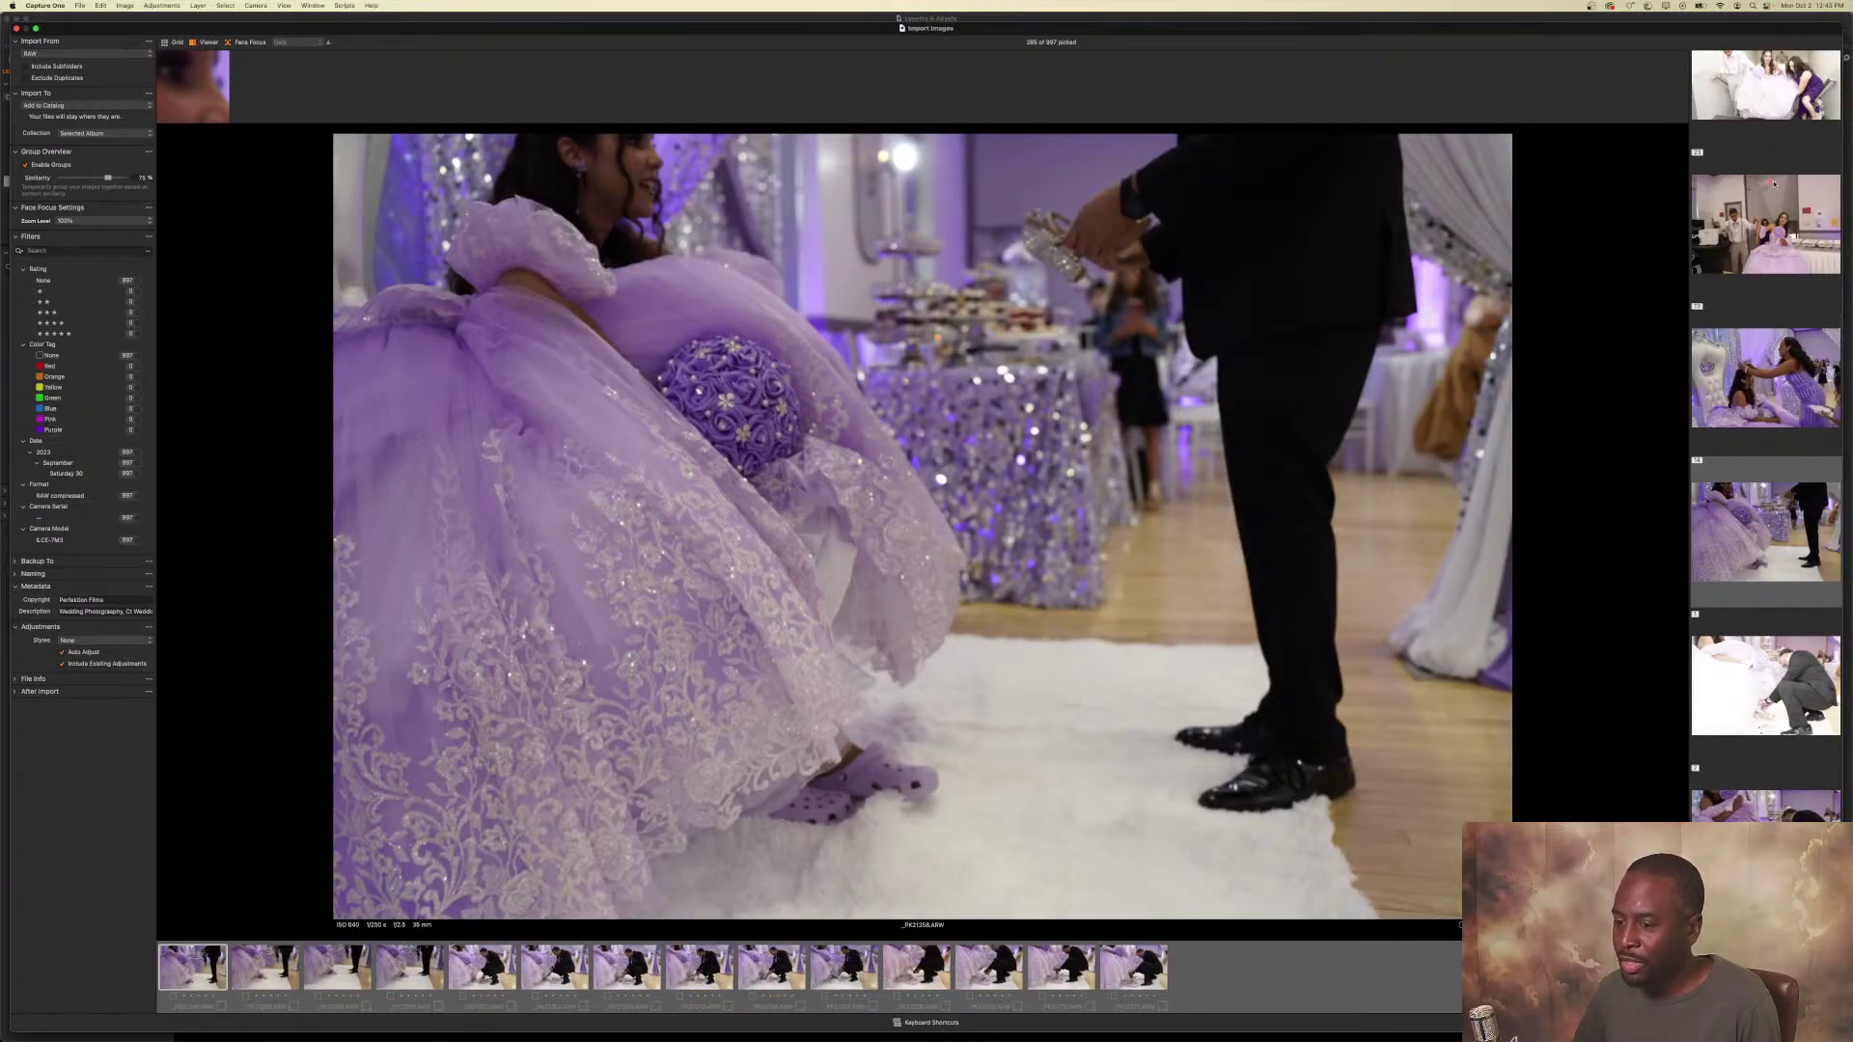
Pick the first nine photos in the changing-of-shoes group.
key(space)
key(Right)
key(space)
key(Right)
key(space)
key(Right)
key(space)
key(Right)
key(space)
key(Right)
key(space)
key(Right)
key(space)
key(Right)
key(space)
key(Right)
key(space)
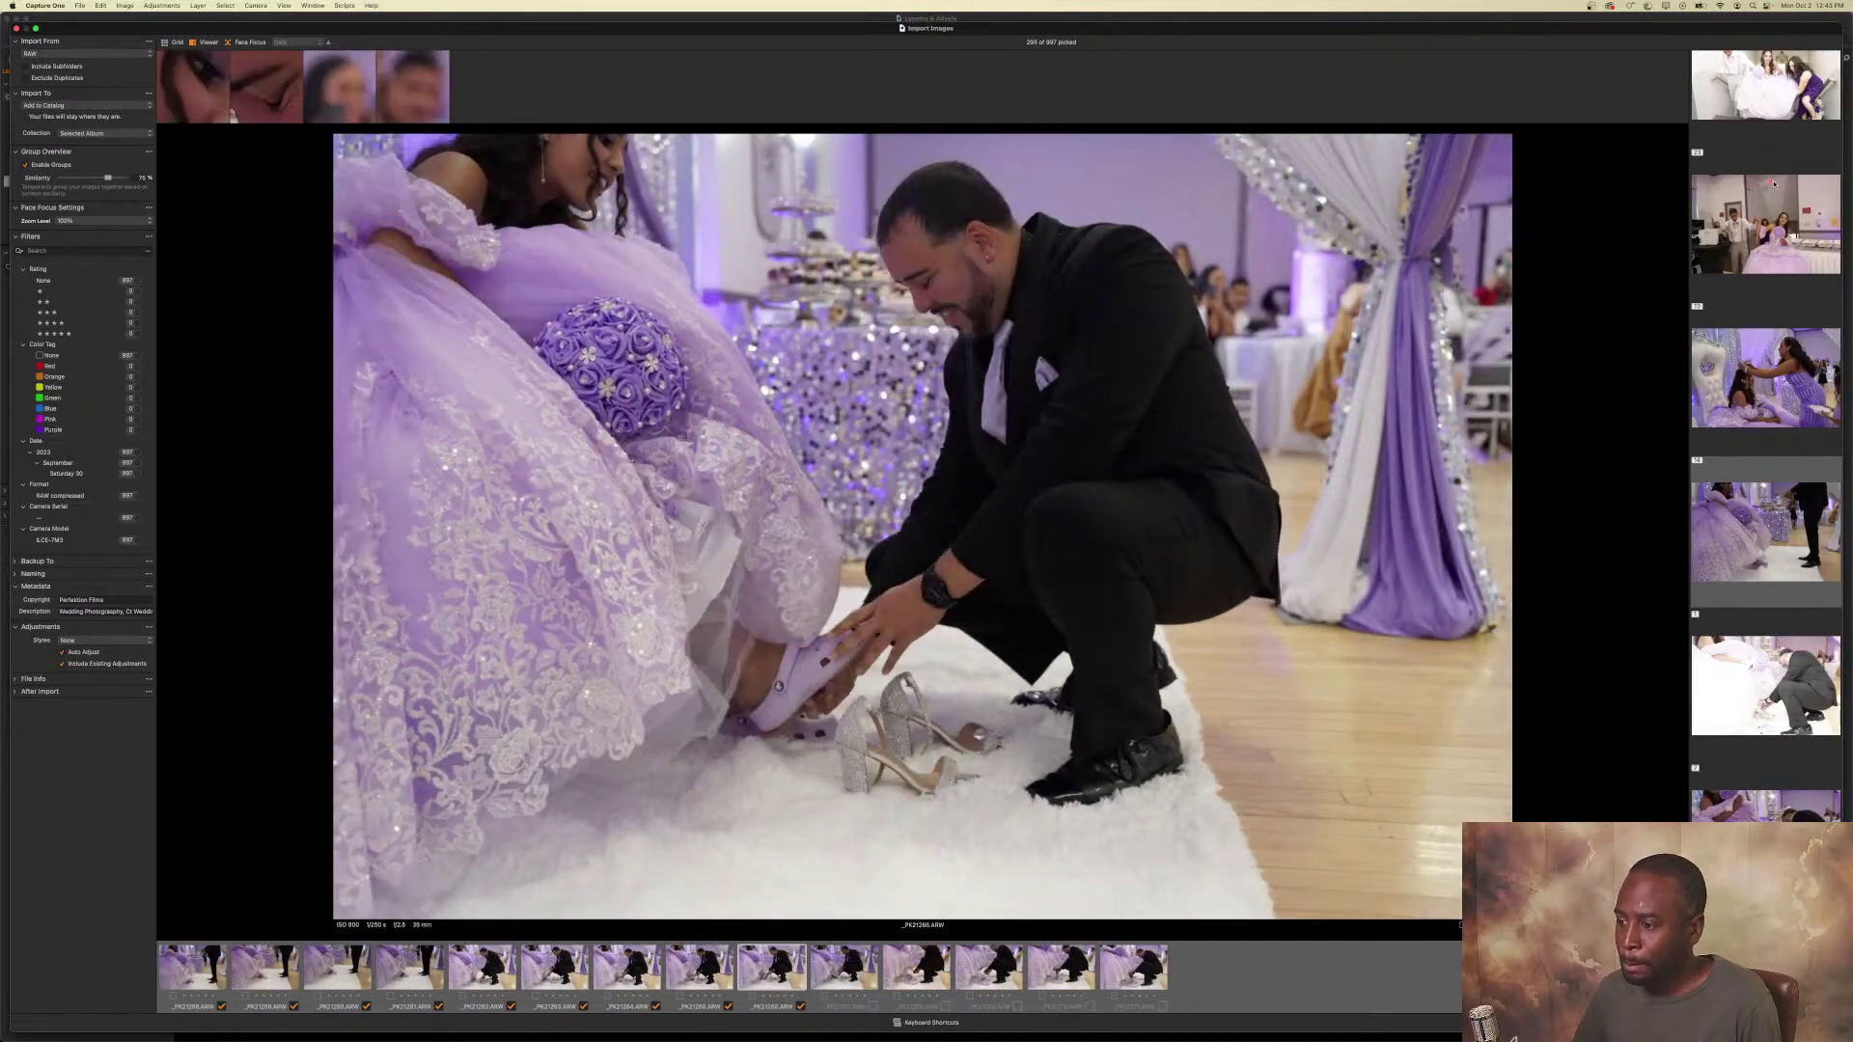
Pick the last five photos in the changing-of-shoes group.
key(Right)
key(space)
key(Right)
key(space)
key(Right)
key(space)
key(Right)
key(space)
key(Right)
key(space)
key(Right)
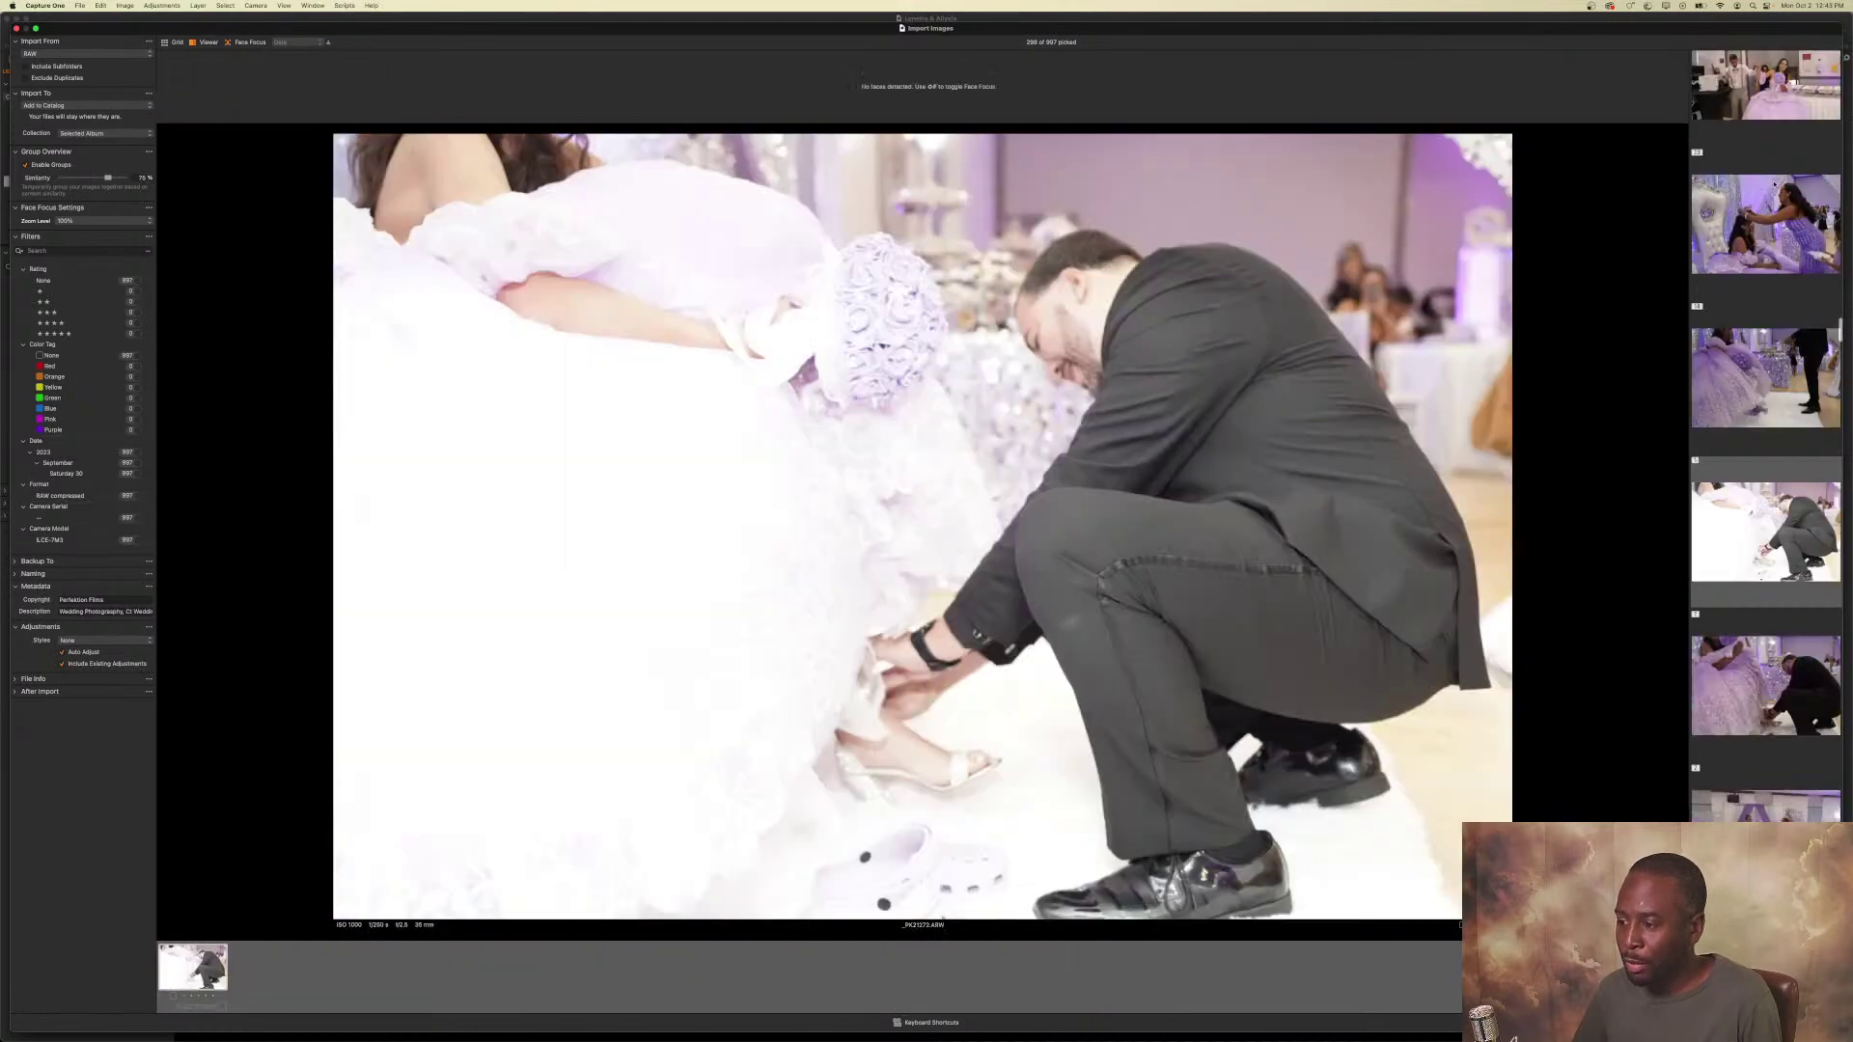
Pick all seven photos in the group after the overexposed shot, where the kneeling man fastens the heels.
key(space)
key(Right)
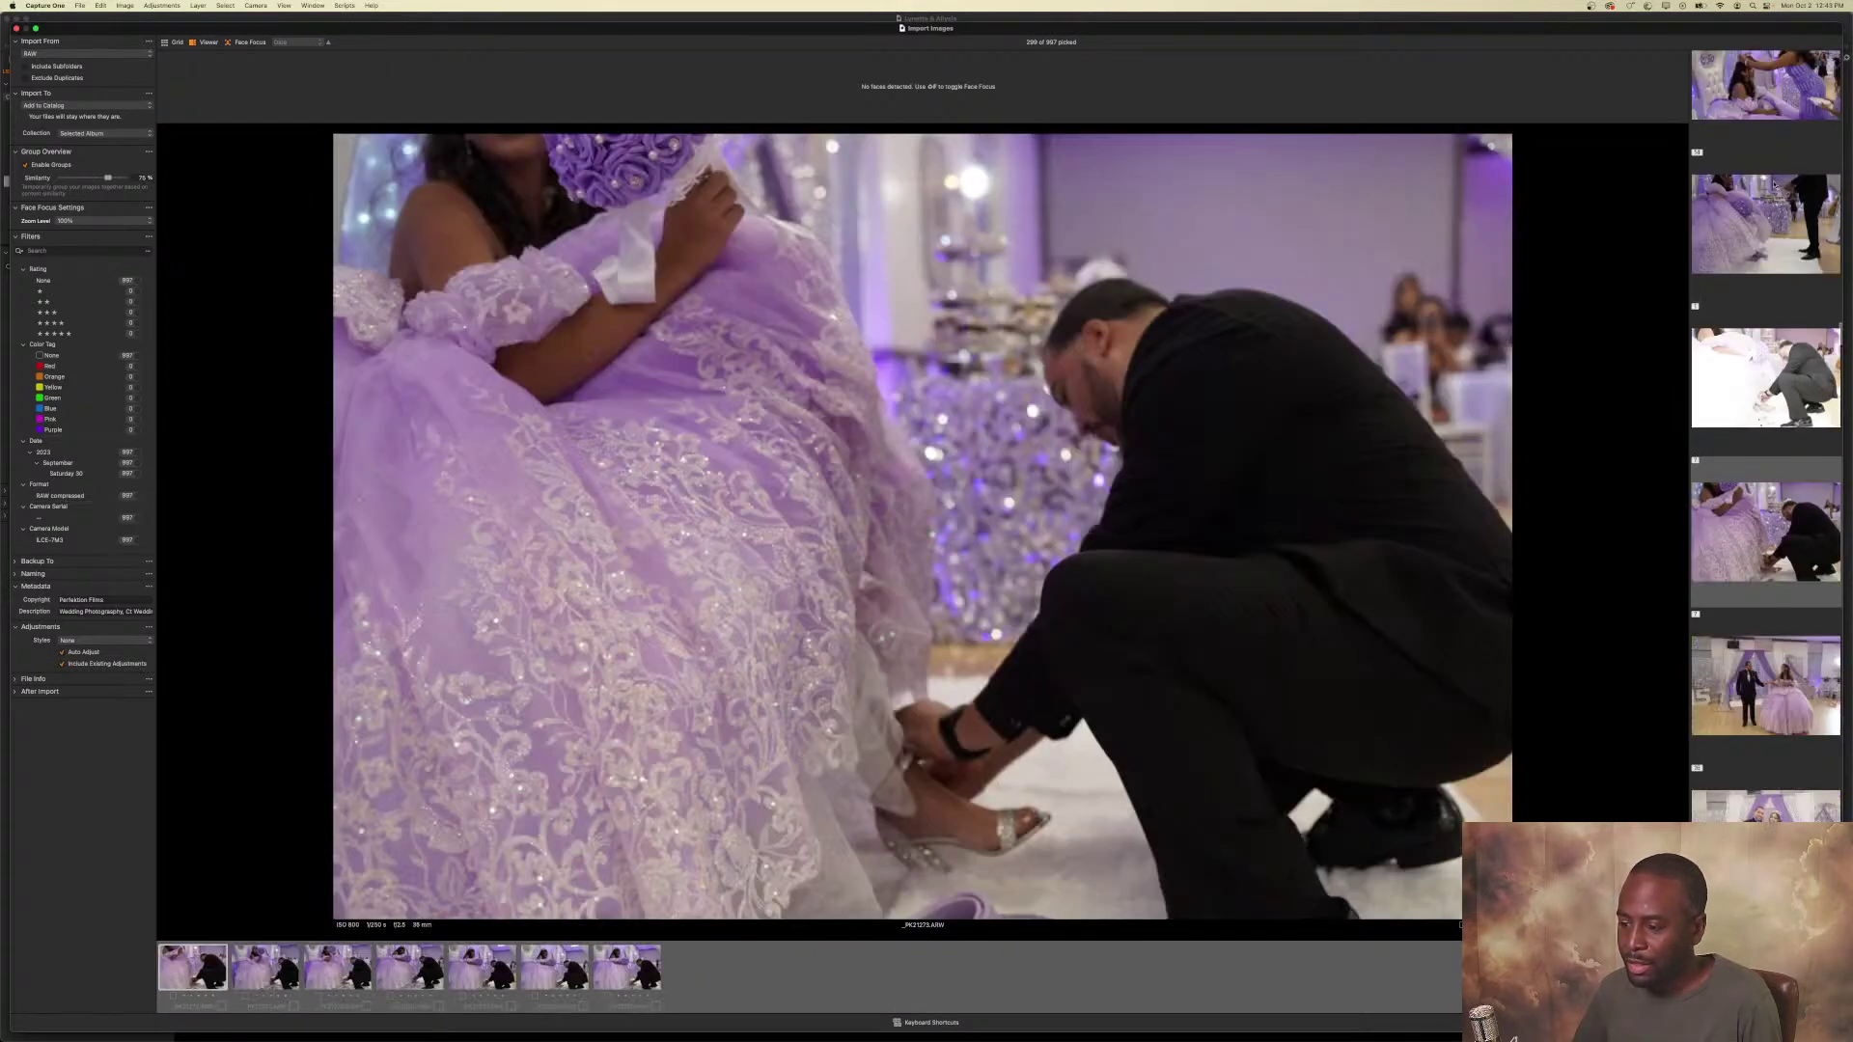
key(space)
key(Right)
key(space)
key(Right)
key(space)
key(Right)
key(space)
key(Right)
key(space)
key(Right)
key(space)
key(Right)
key(space)
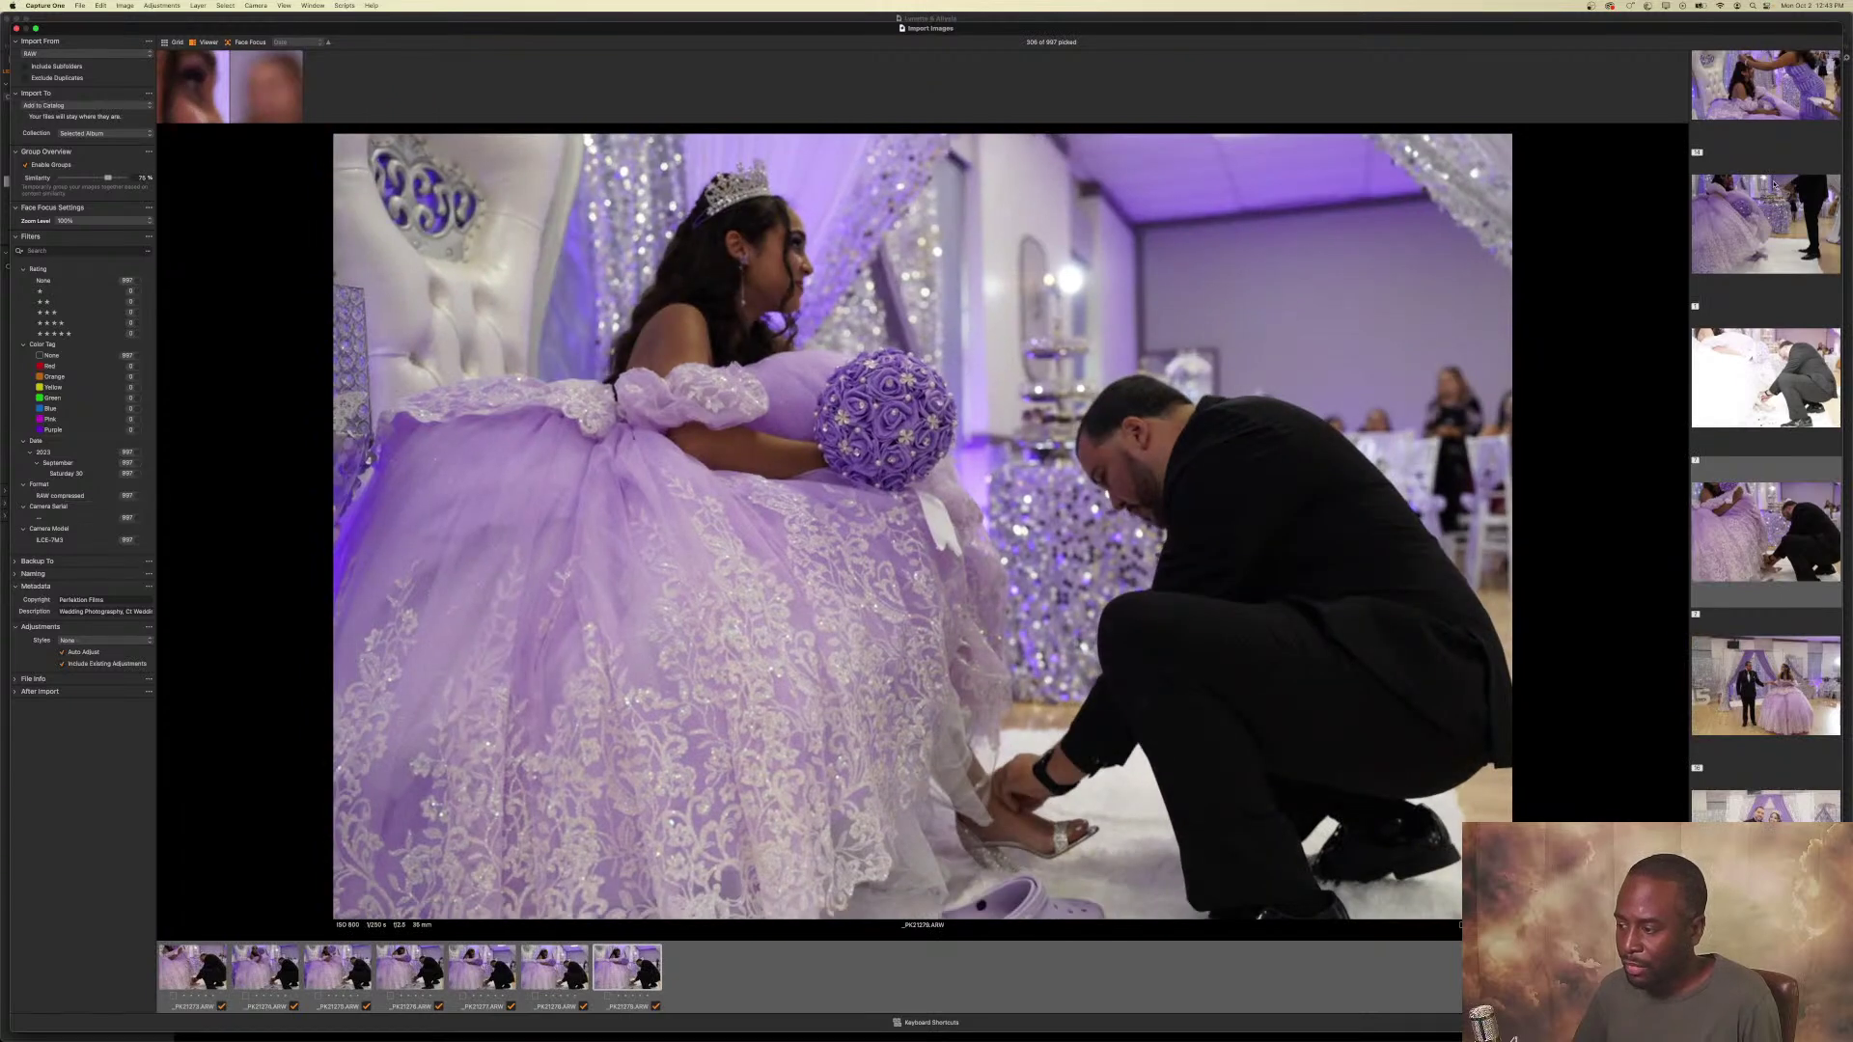
In the group starting with the posed portrait, pick the first six photos and the eighth, leaving the seventh unpicked.
key(Right)
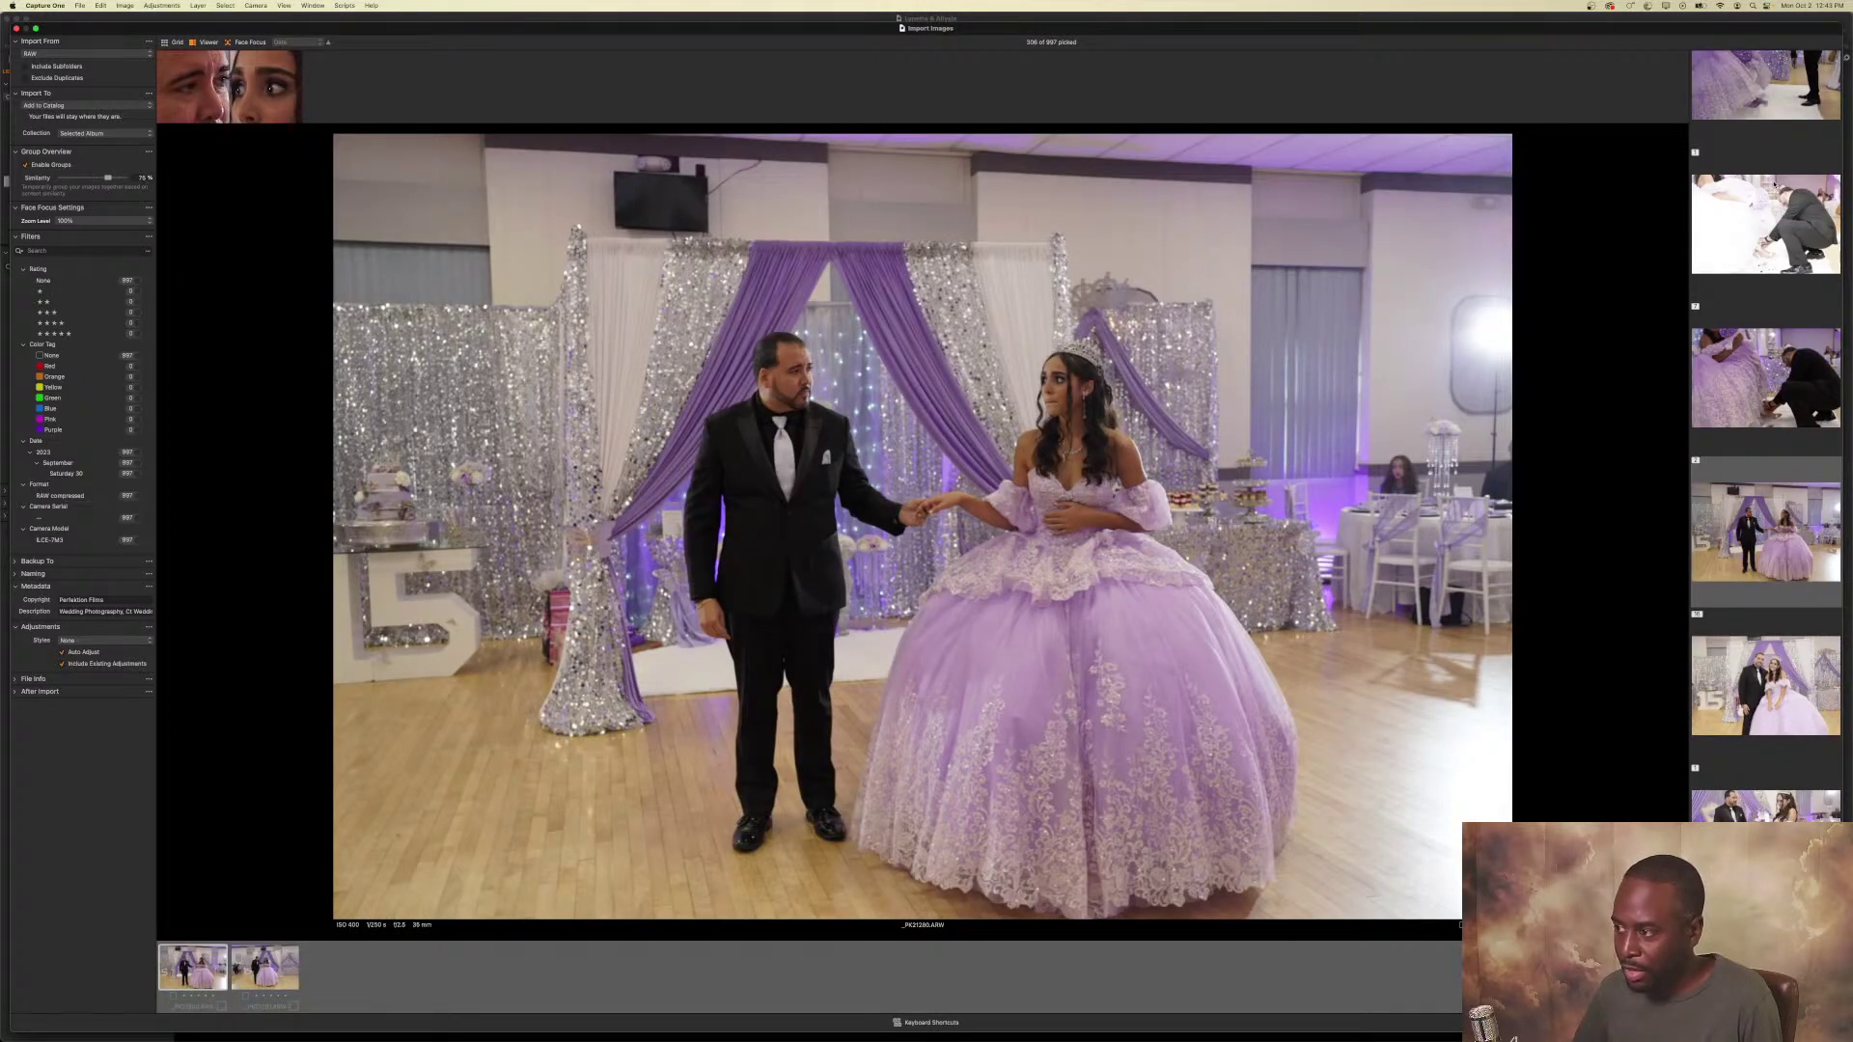
key(Right)
key(Right)
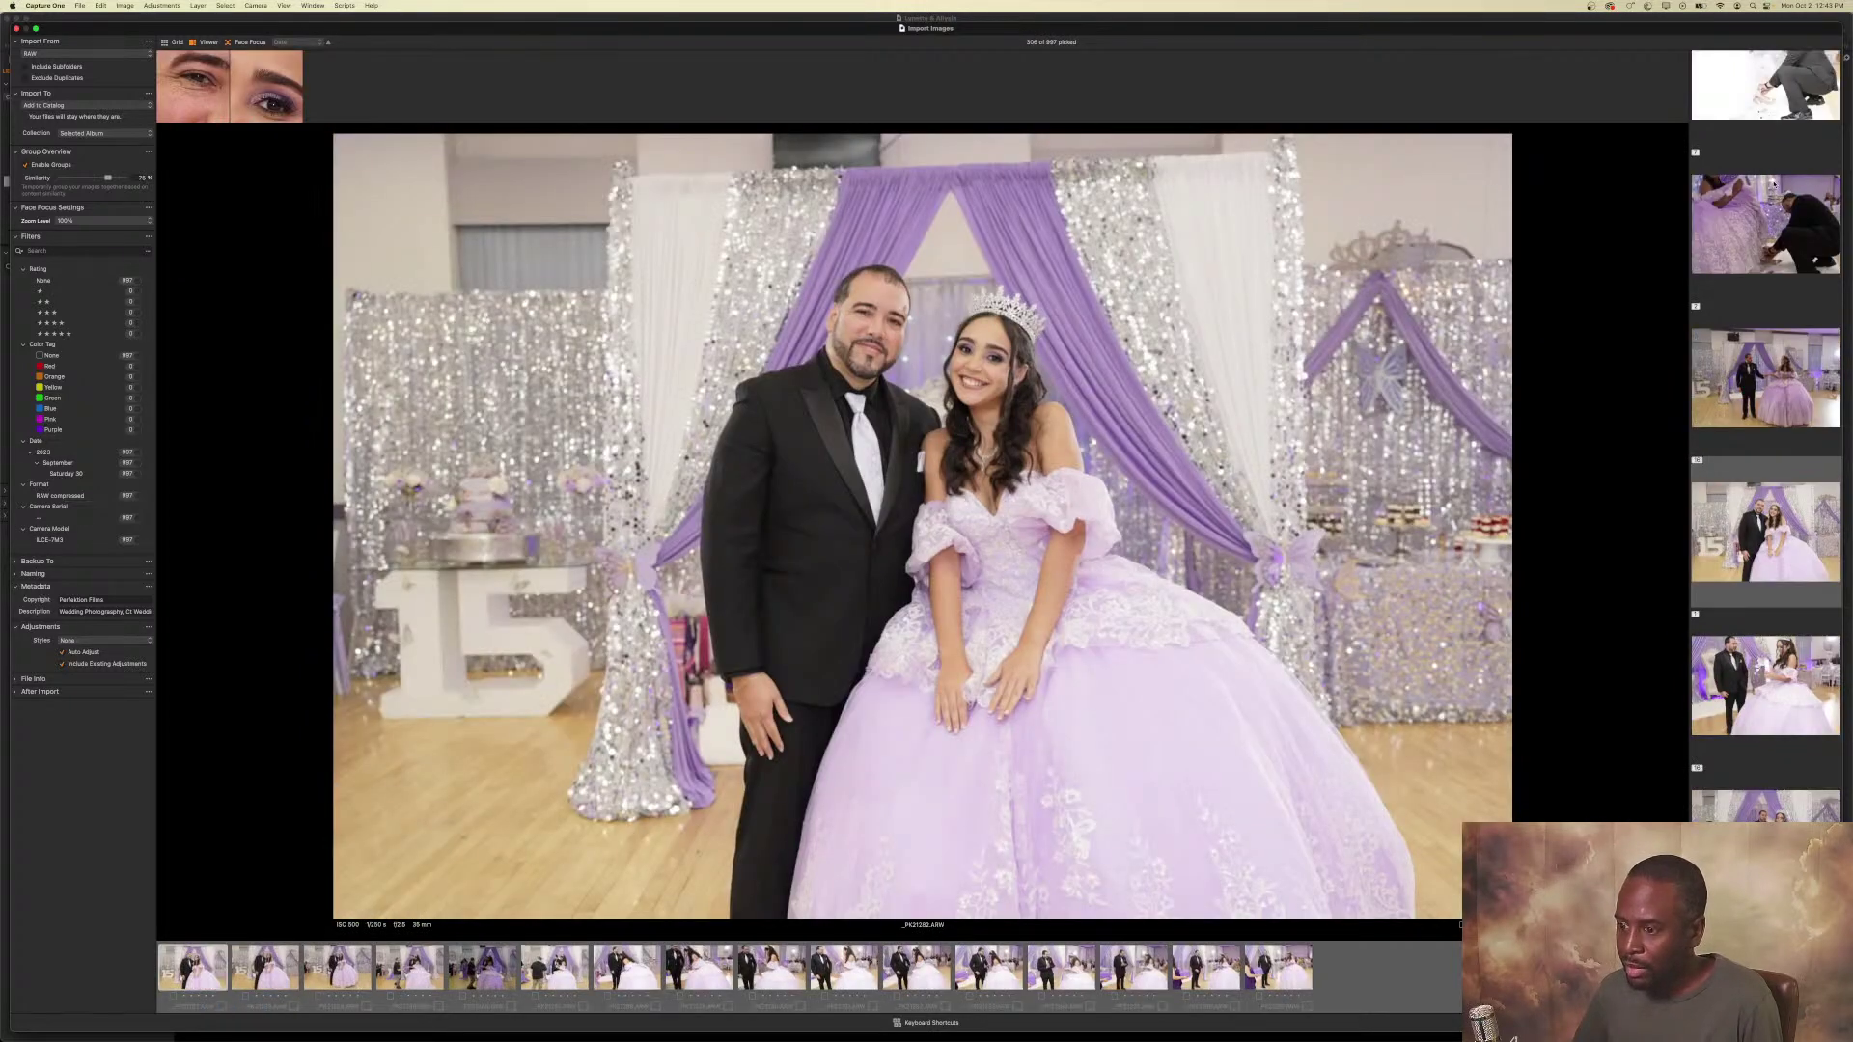
key(space)
key(space)
key(space)
key(space)
key(space)
key(space)
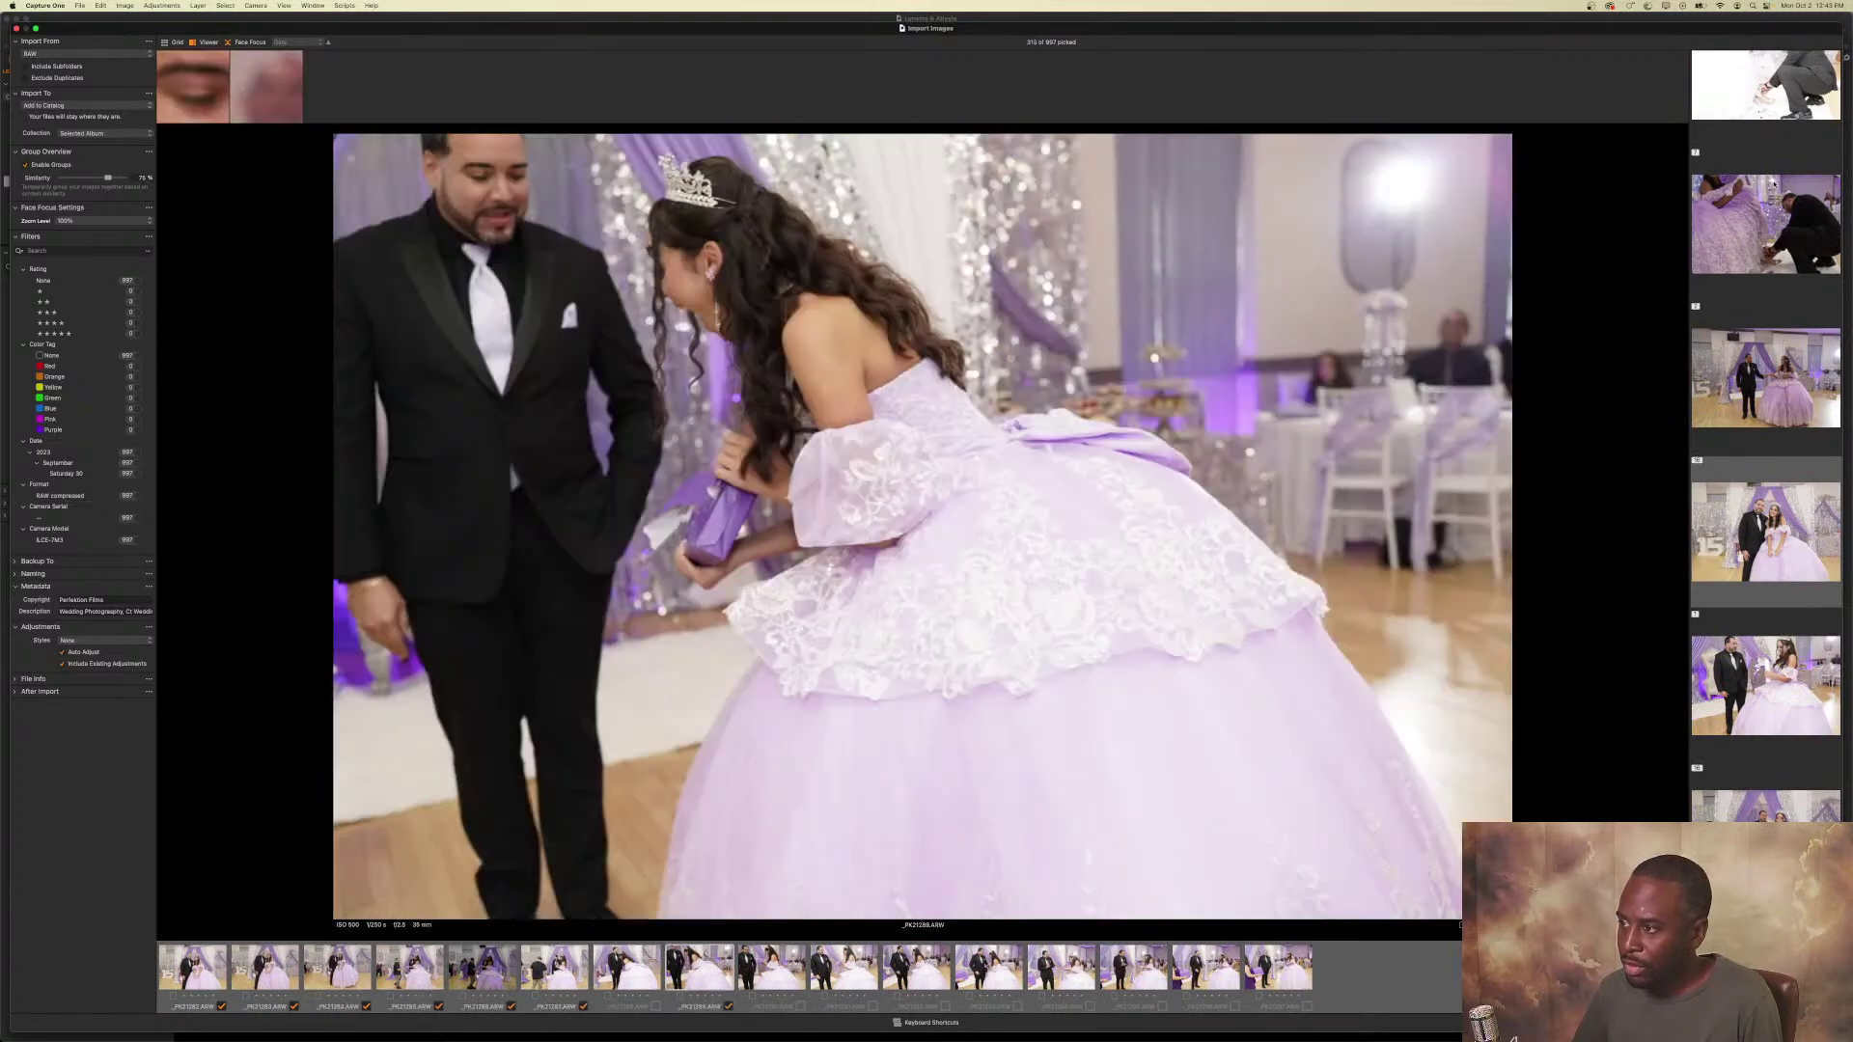
Pick the ninth through last photos in the group that starts with the posed portrait.
key(space)
key(space)
key(space)
key(space)
key(space)
key(space)
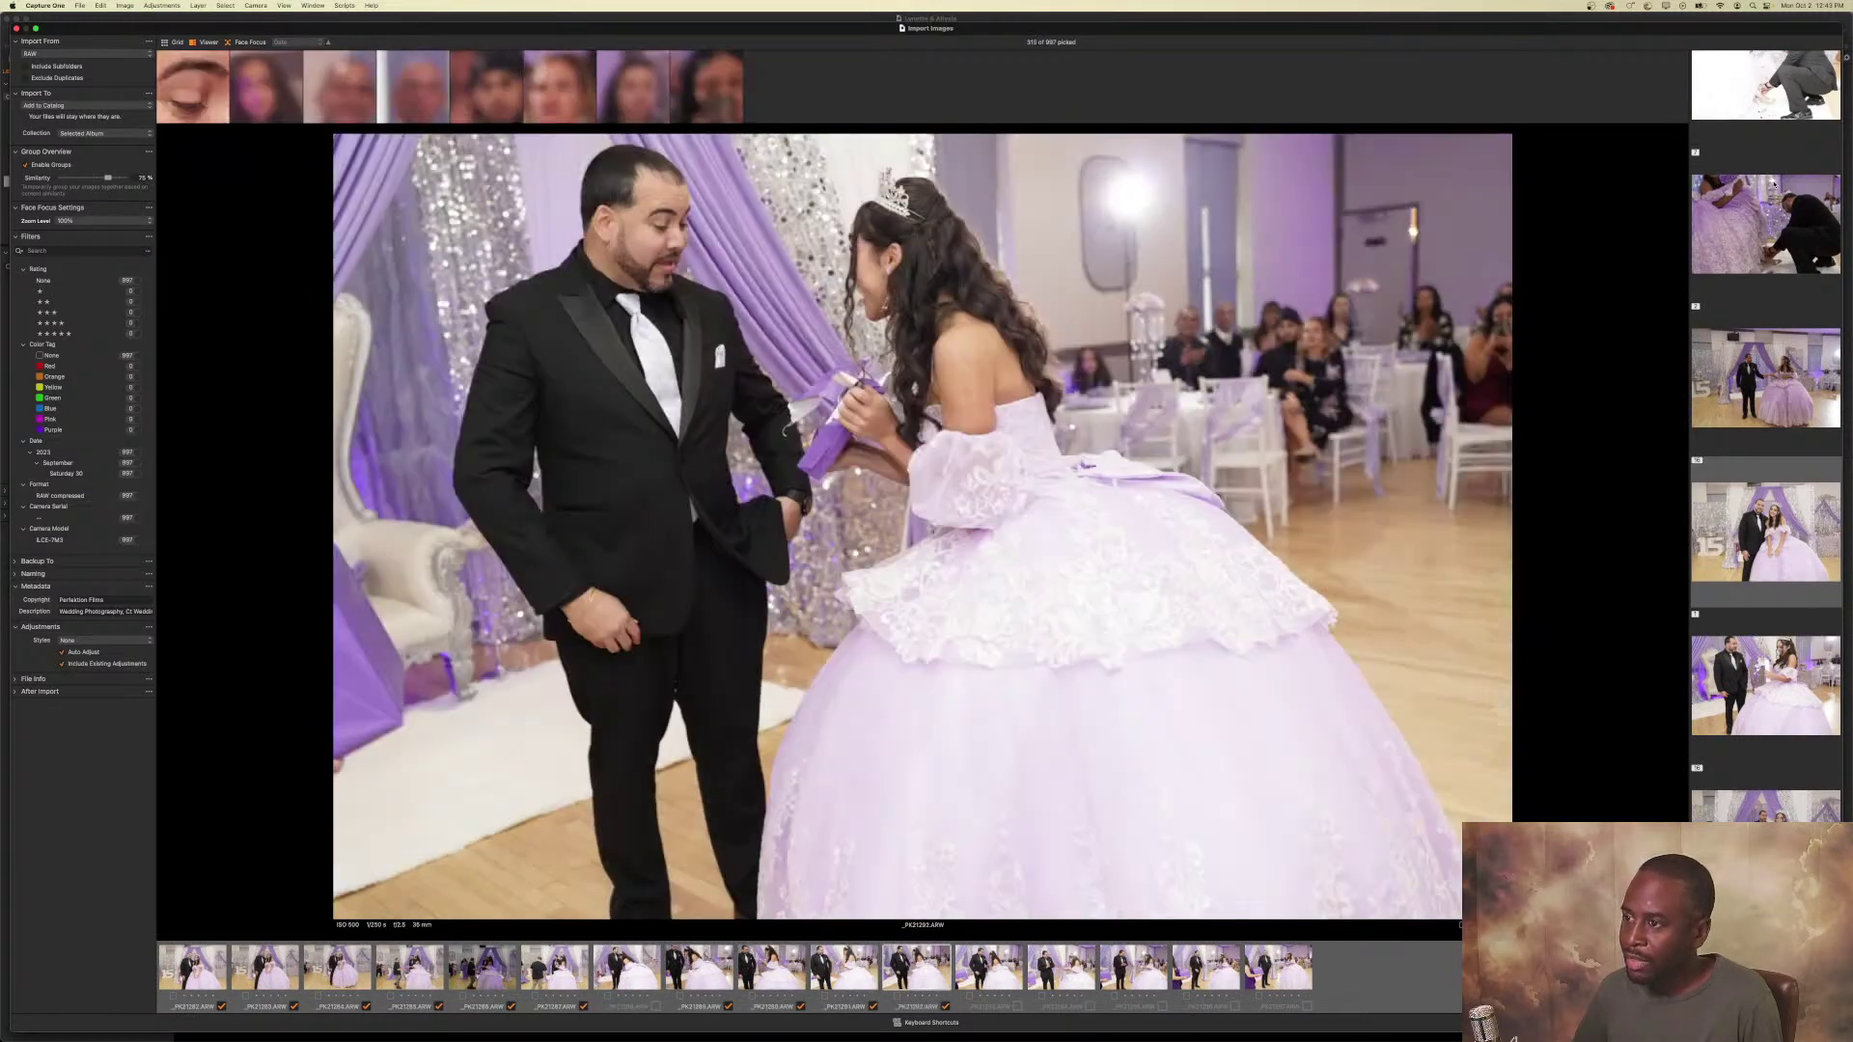
key(space)
key(space)
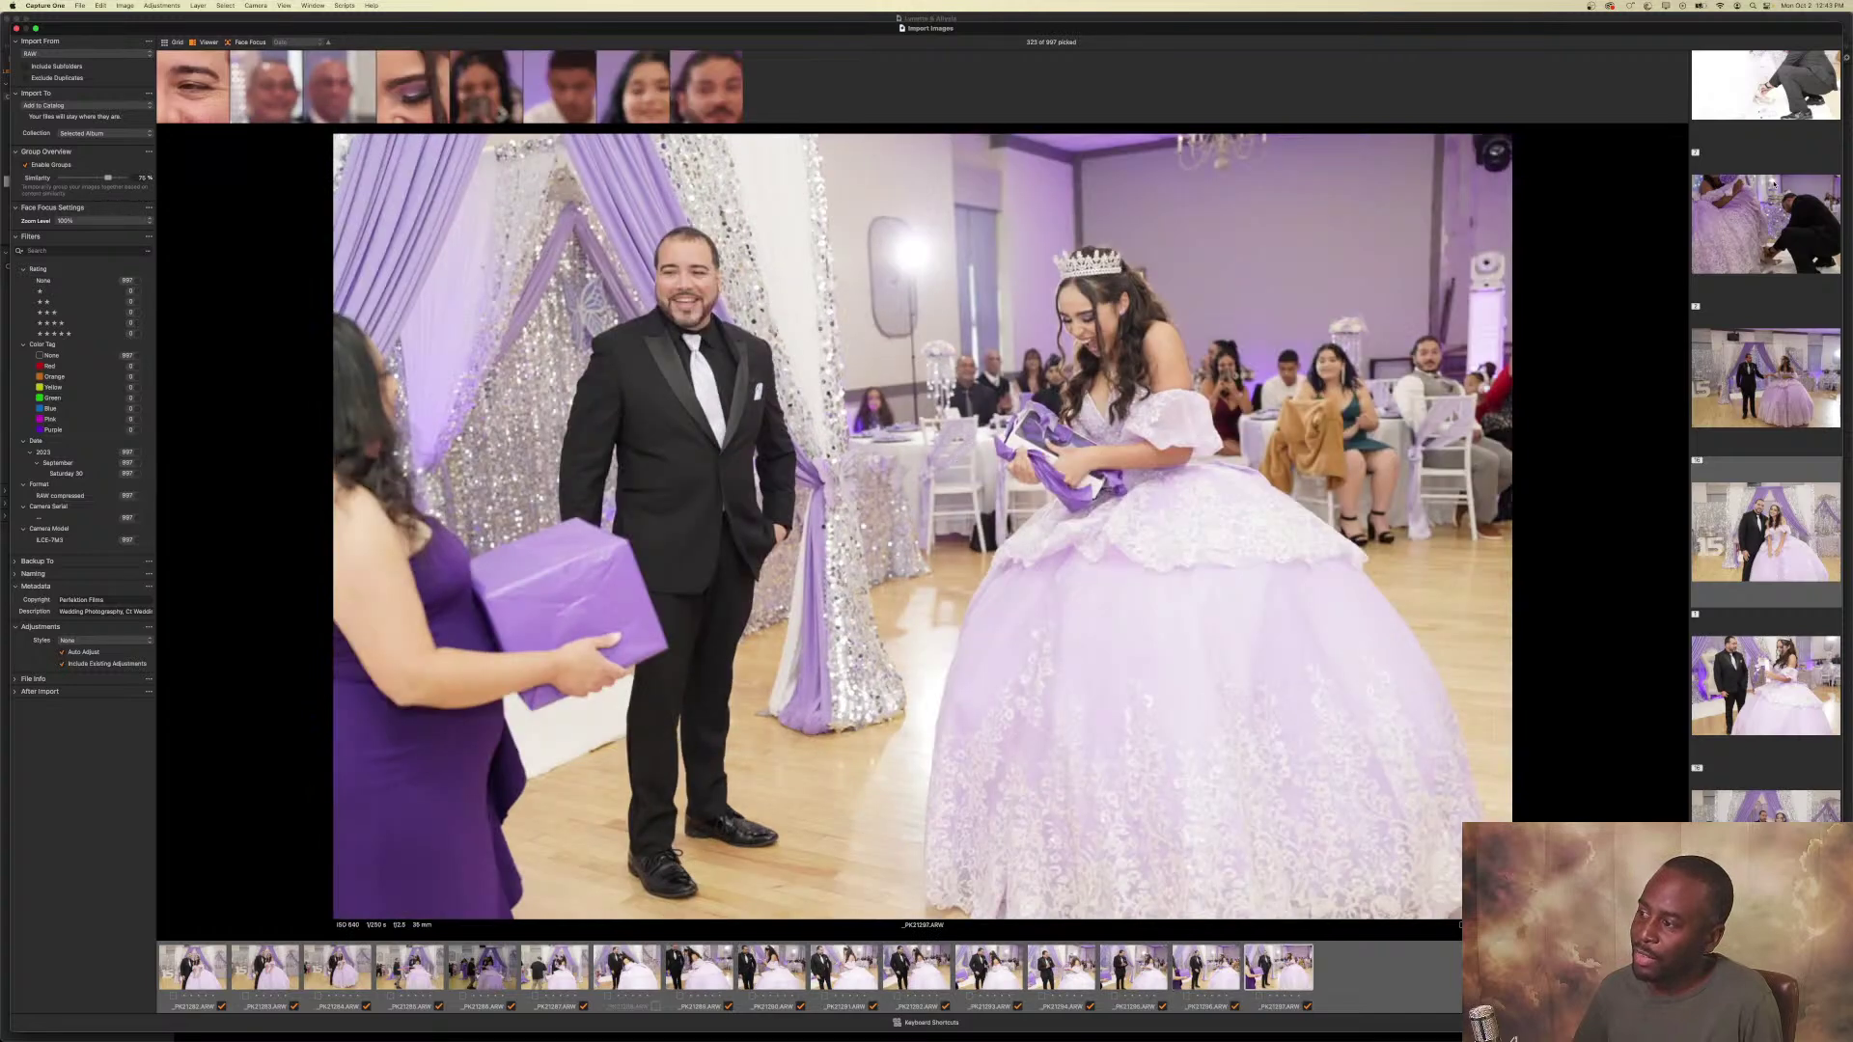
key(space)
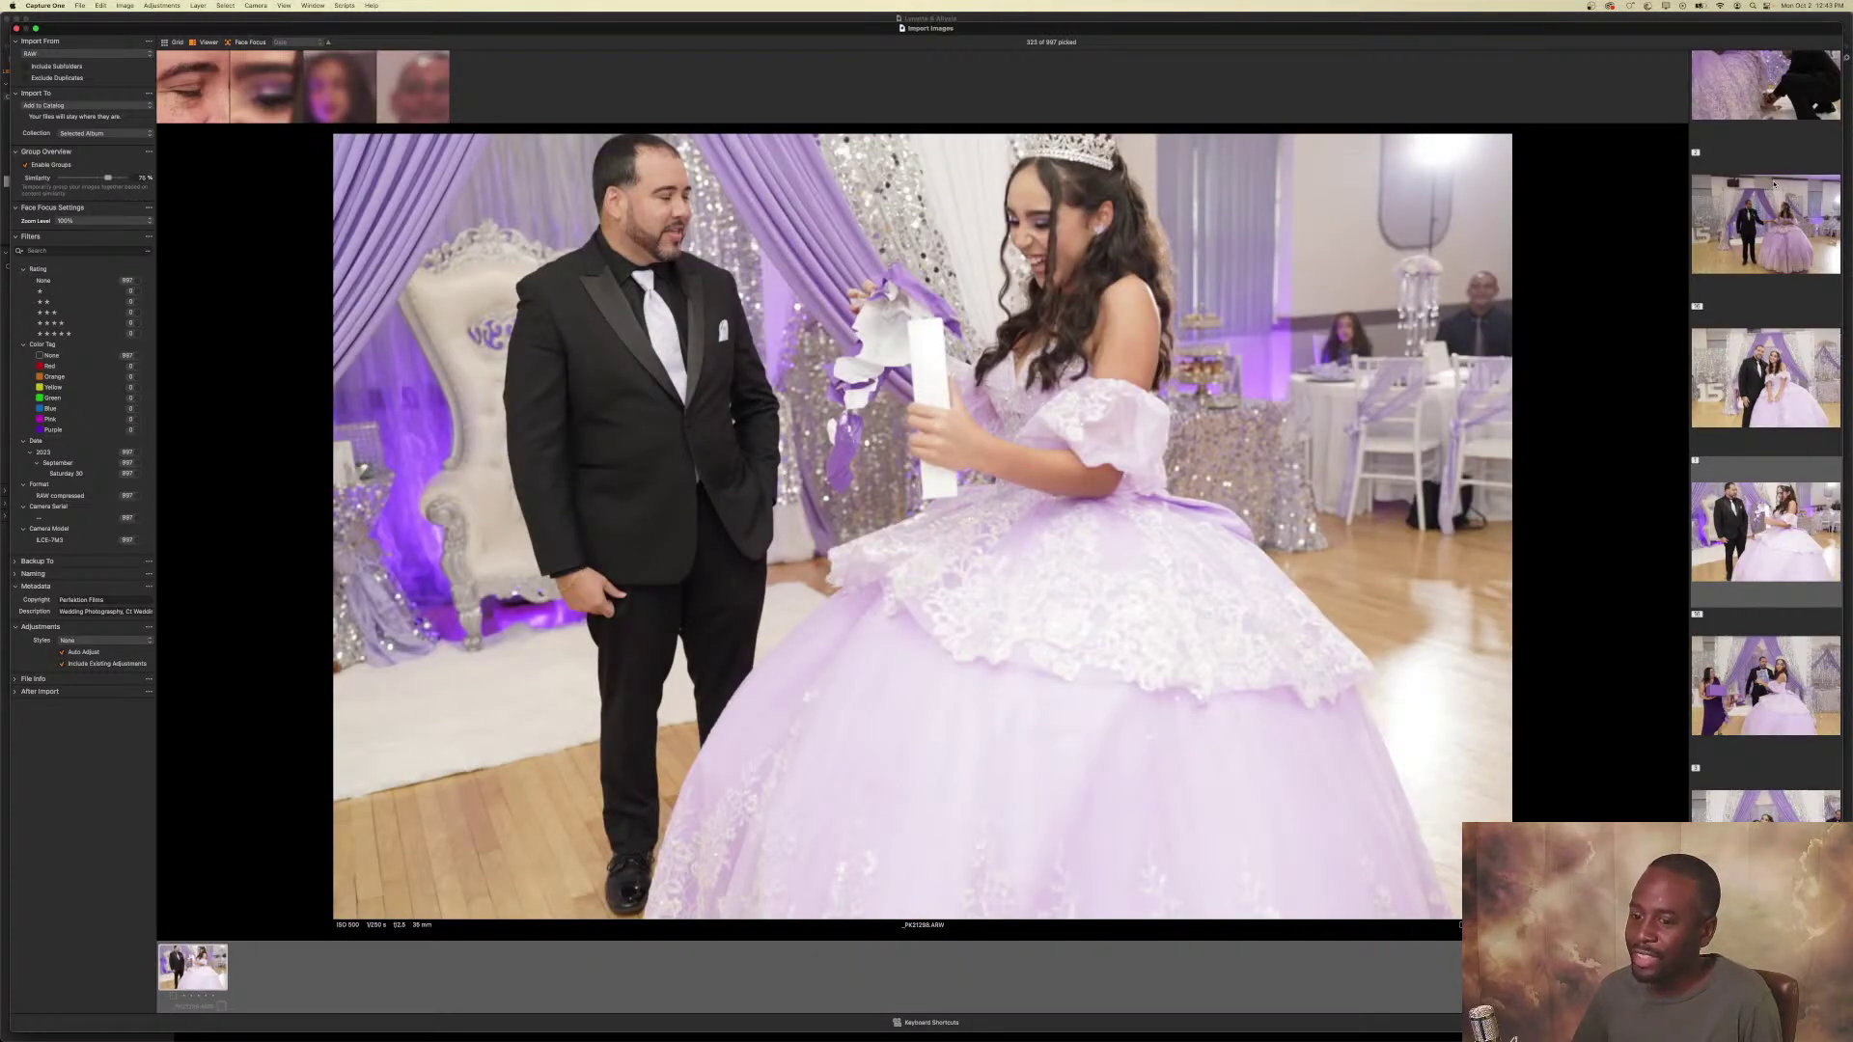
In the group with the tablet gift, leave the first photo unpicked and pick the second through ninth.
key(space)
key(space)
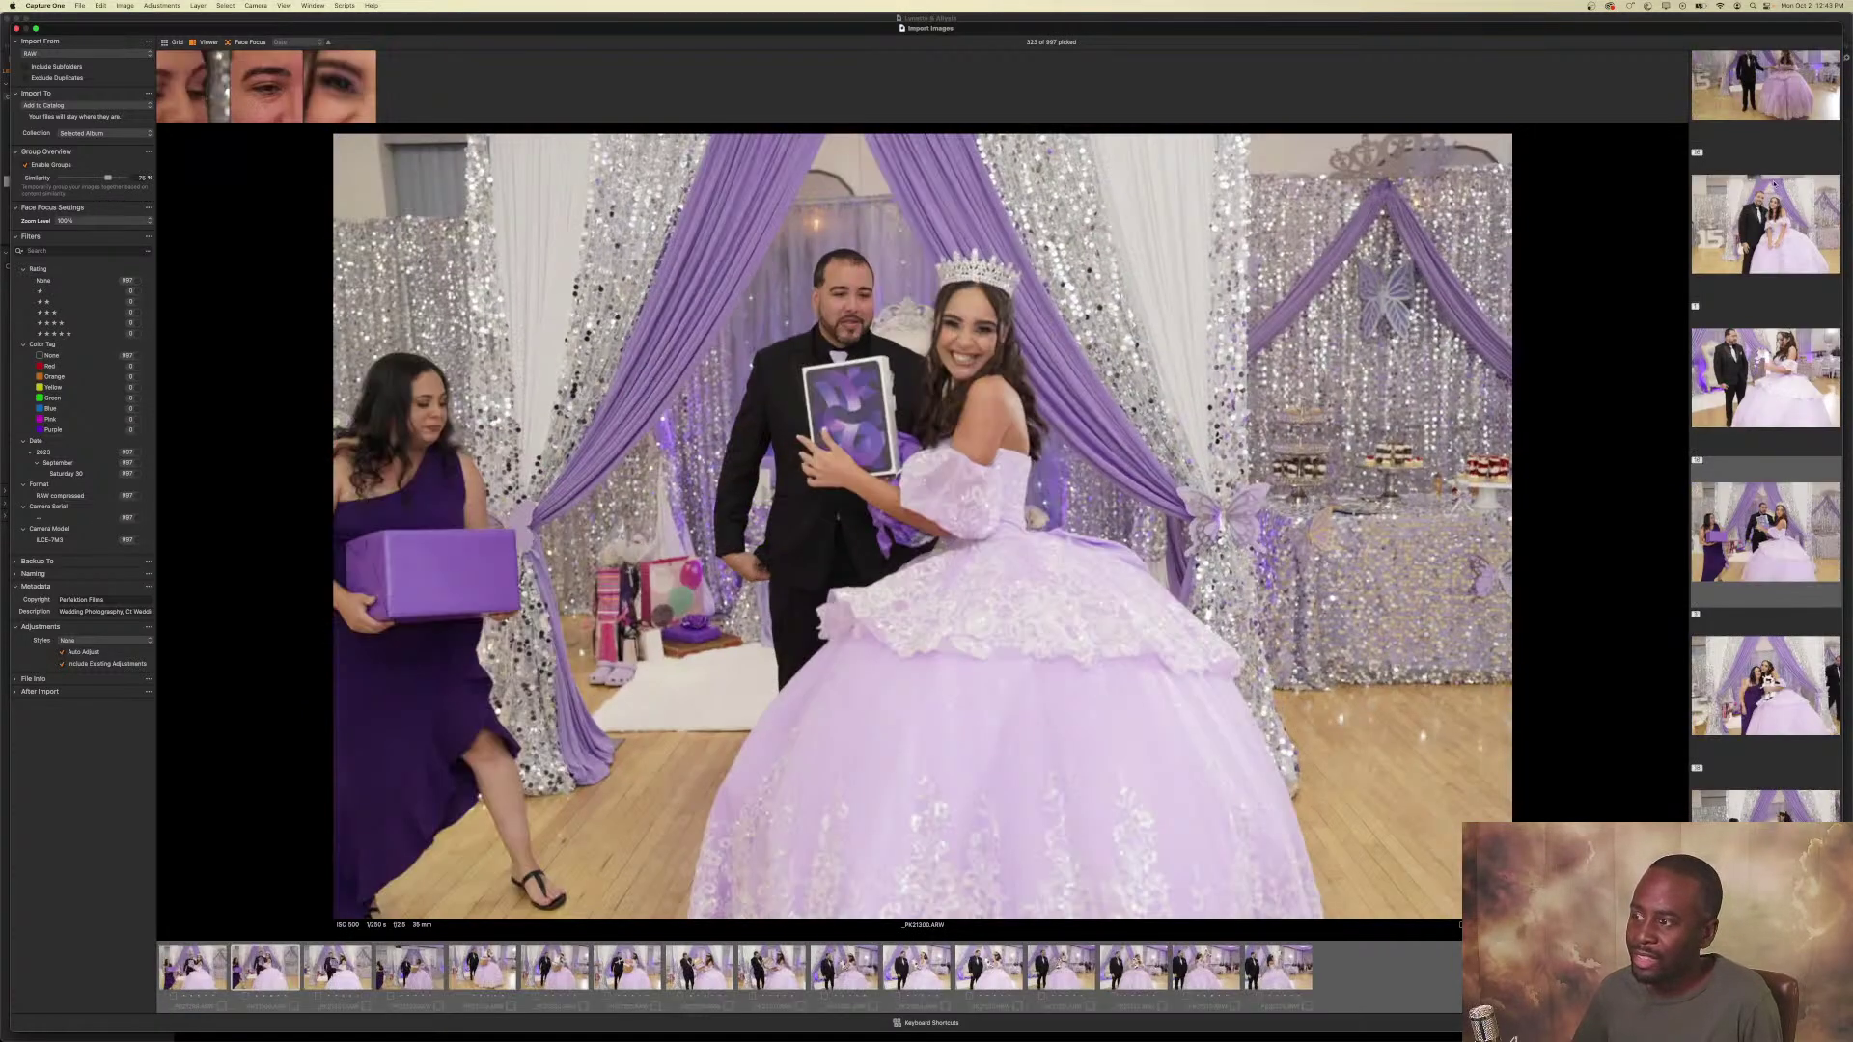
key(space)
key(space)
key(space)
key(space)
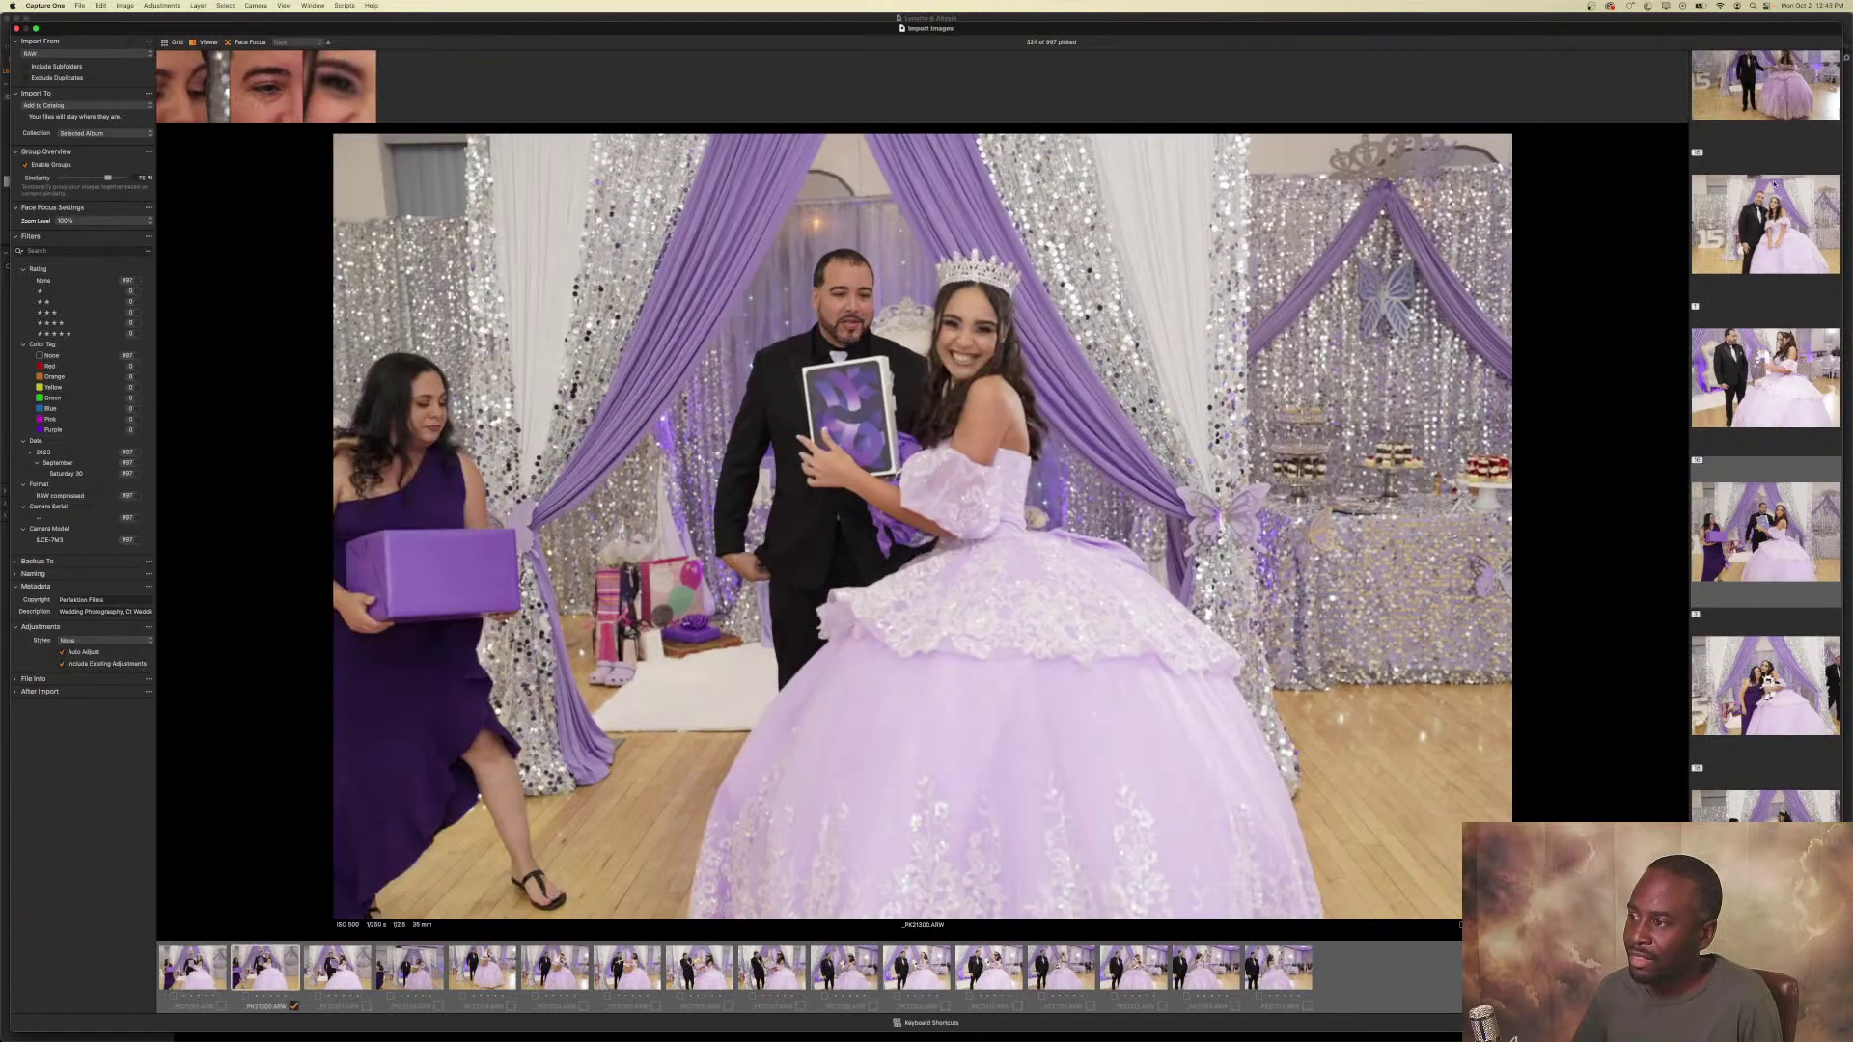
key(space)
key(space)
key(space)
key(space)
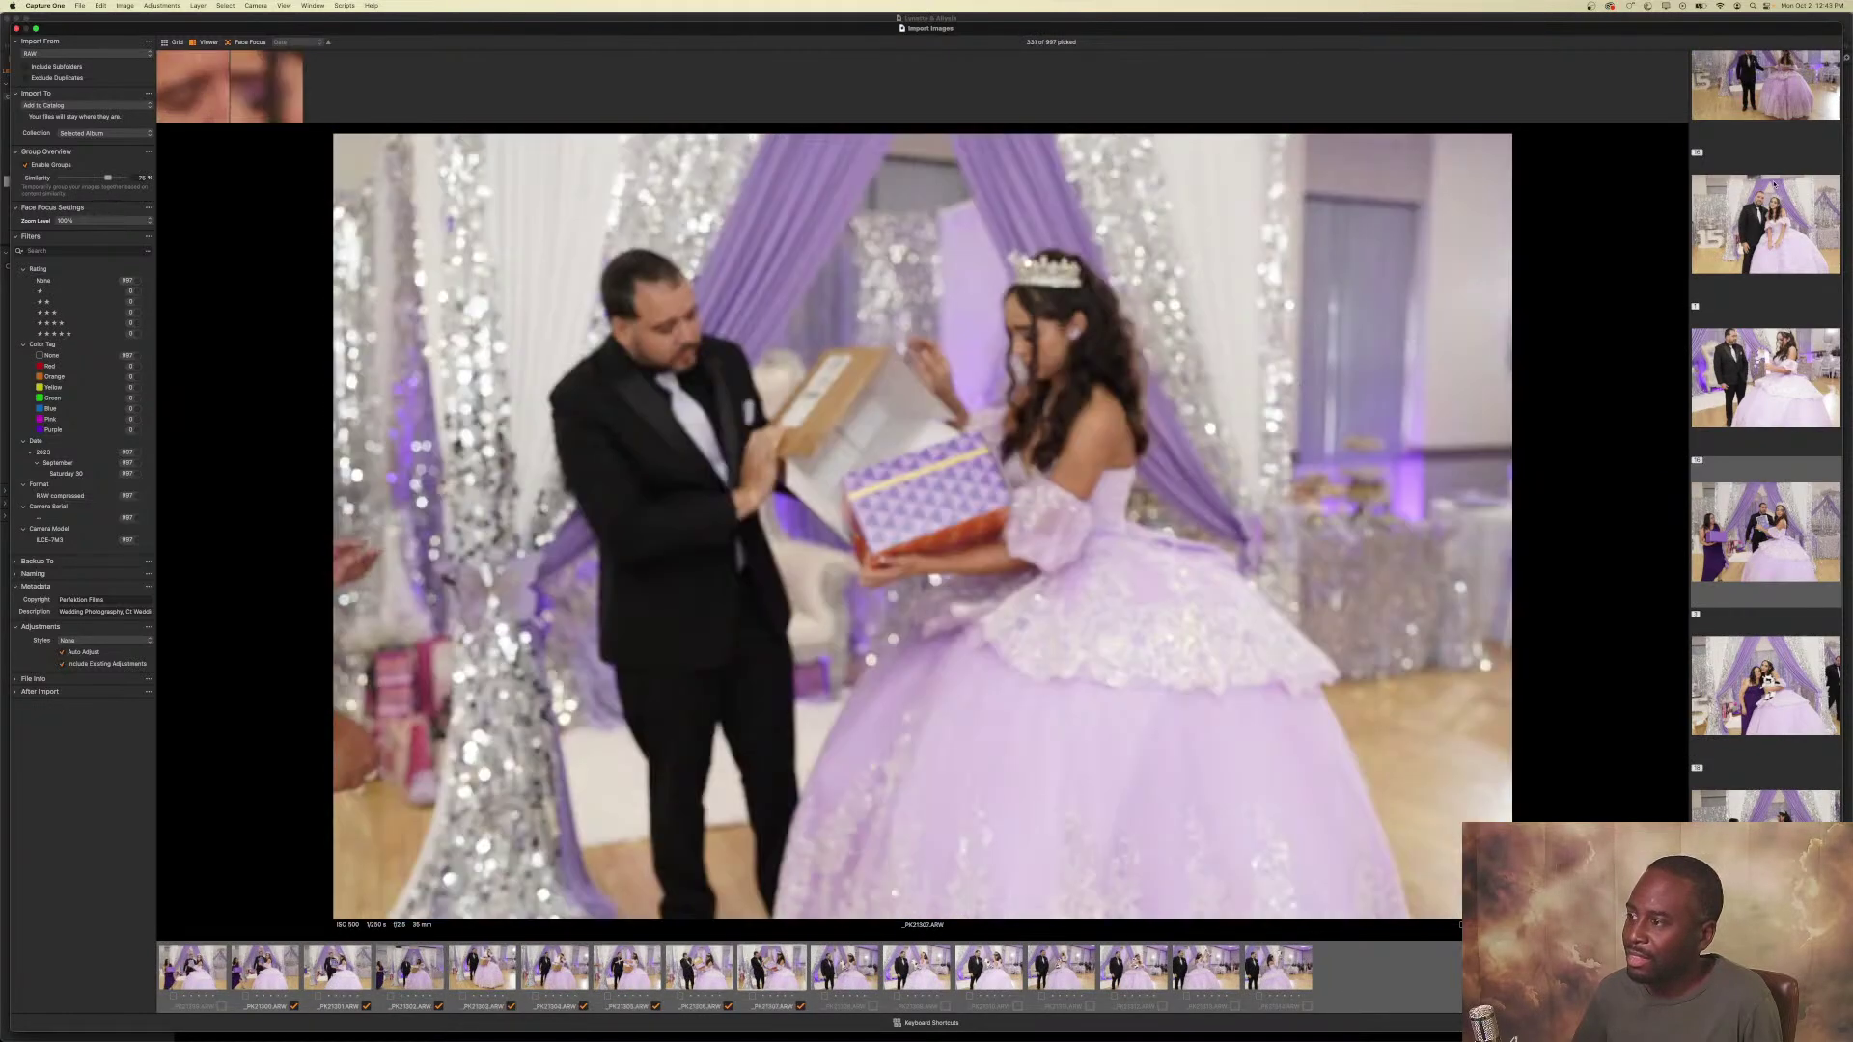
Pick the tenth photo in the gift group and unpick the blurry ninth photo of the opened box.
key(Left)
key(Left)
key(Right)
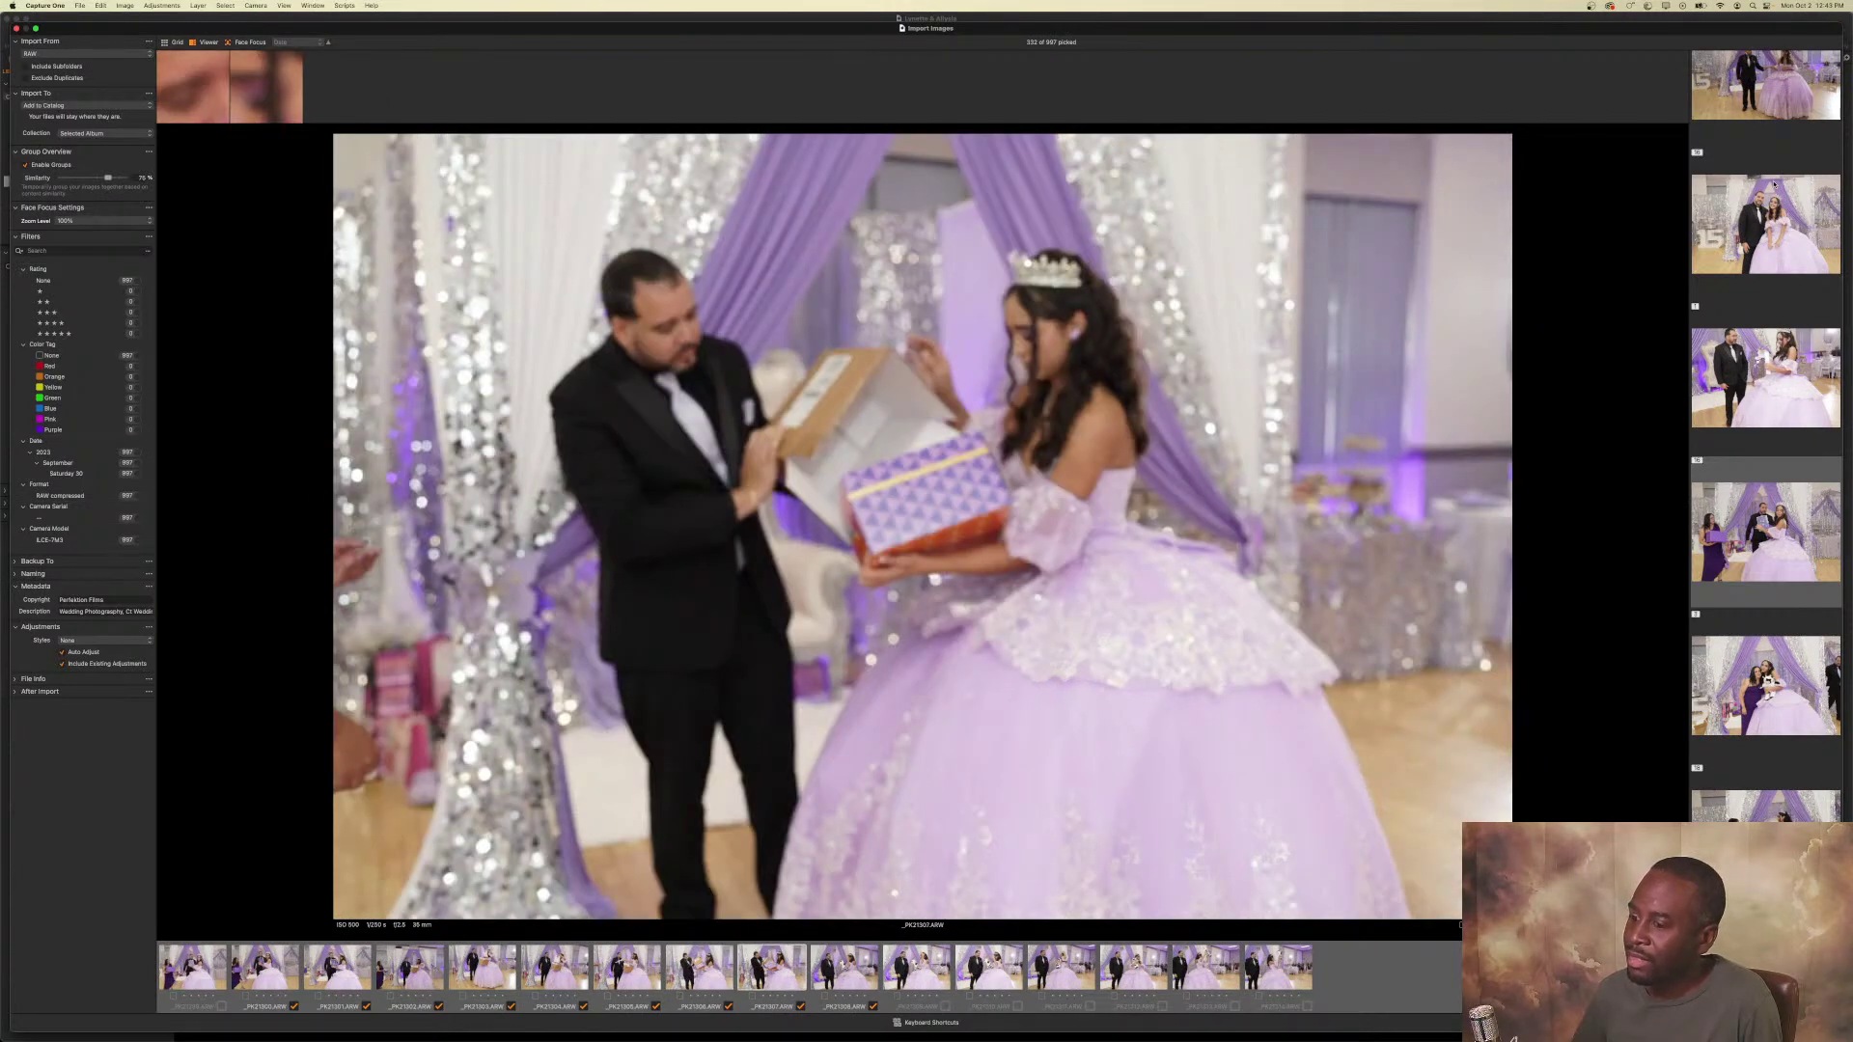
key(x)
Leave the eleventh gift photo, with the girl's face covered, unpicked and pick the twelfth through sixteenth.
key(Right)
key(Right)
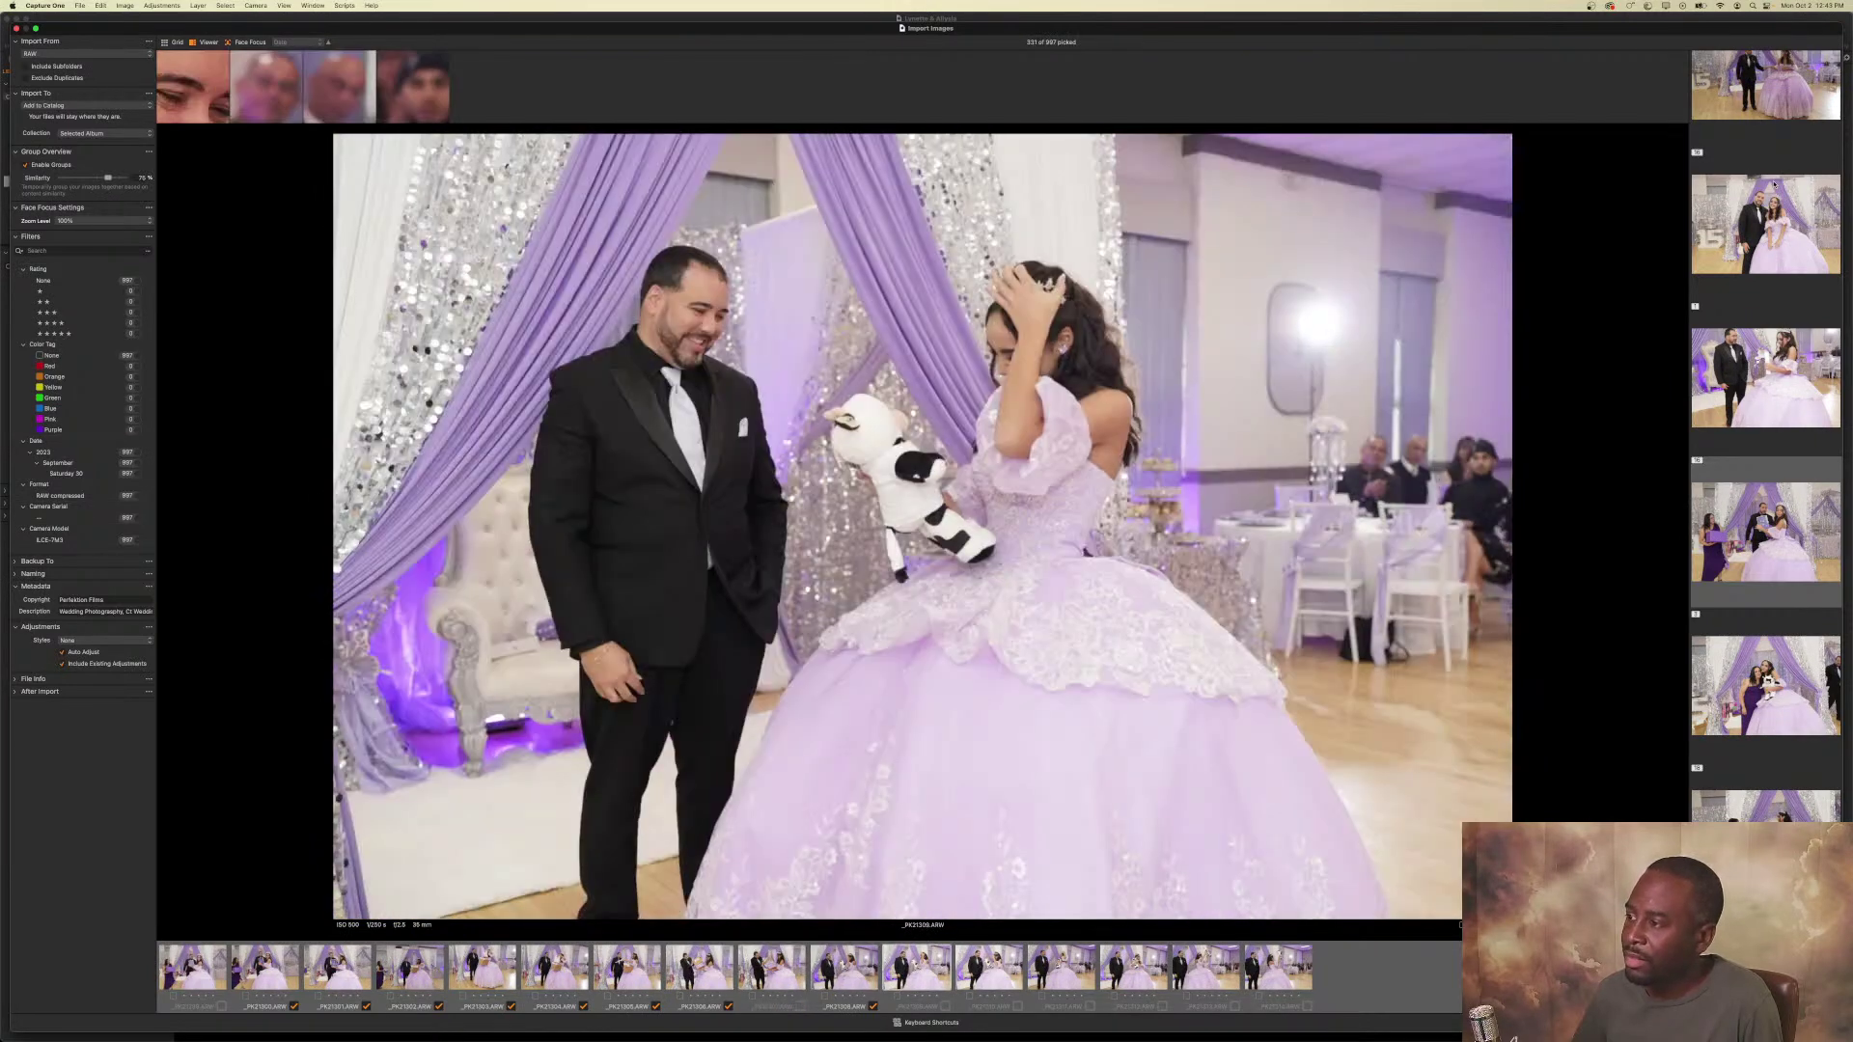
key(Right)
key(p)
key(Right)
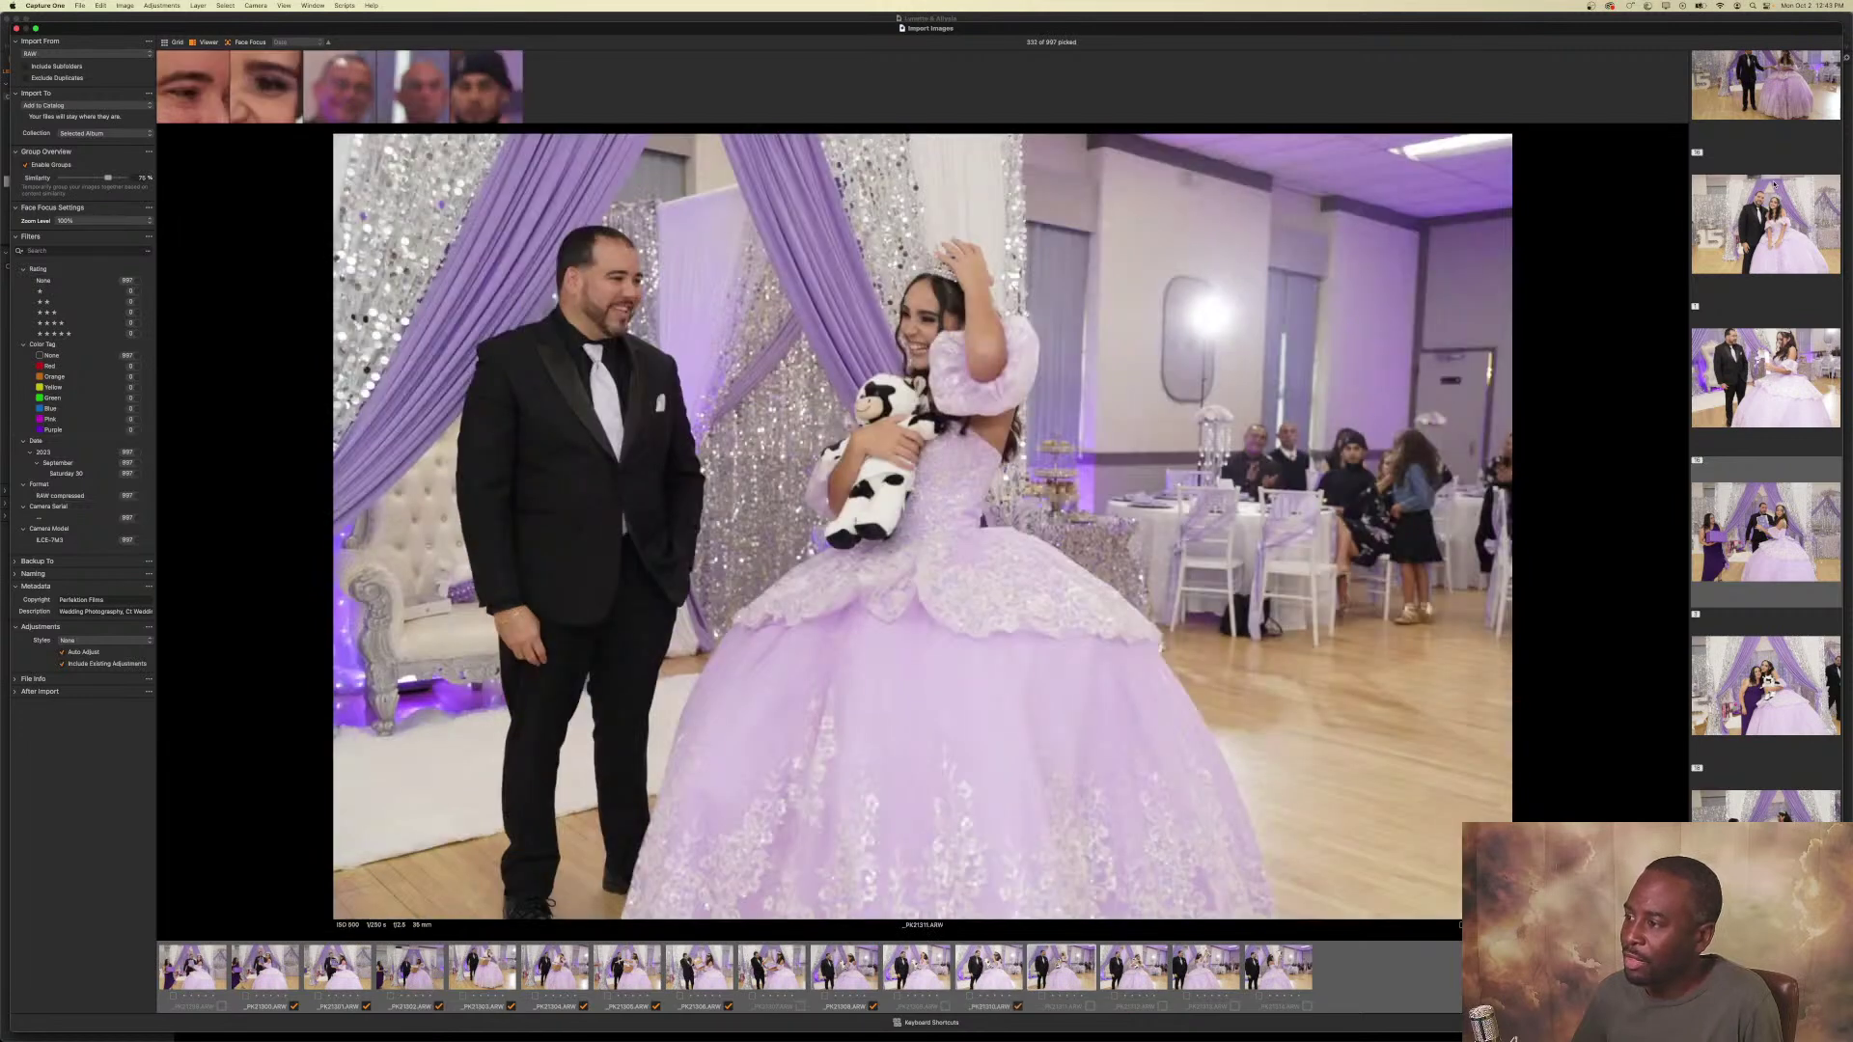
key(p)
key(Right)
key(p)
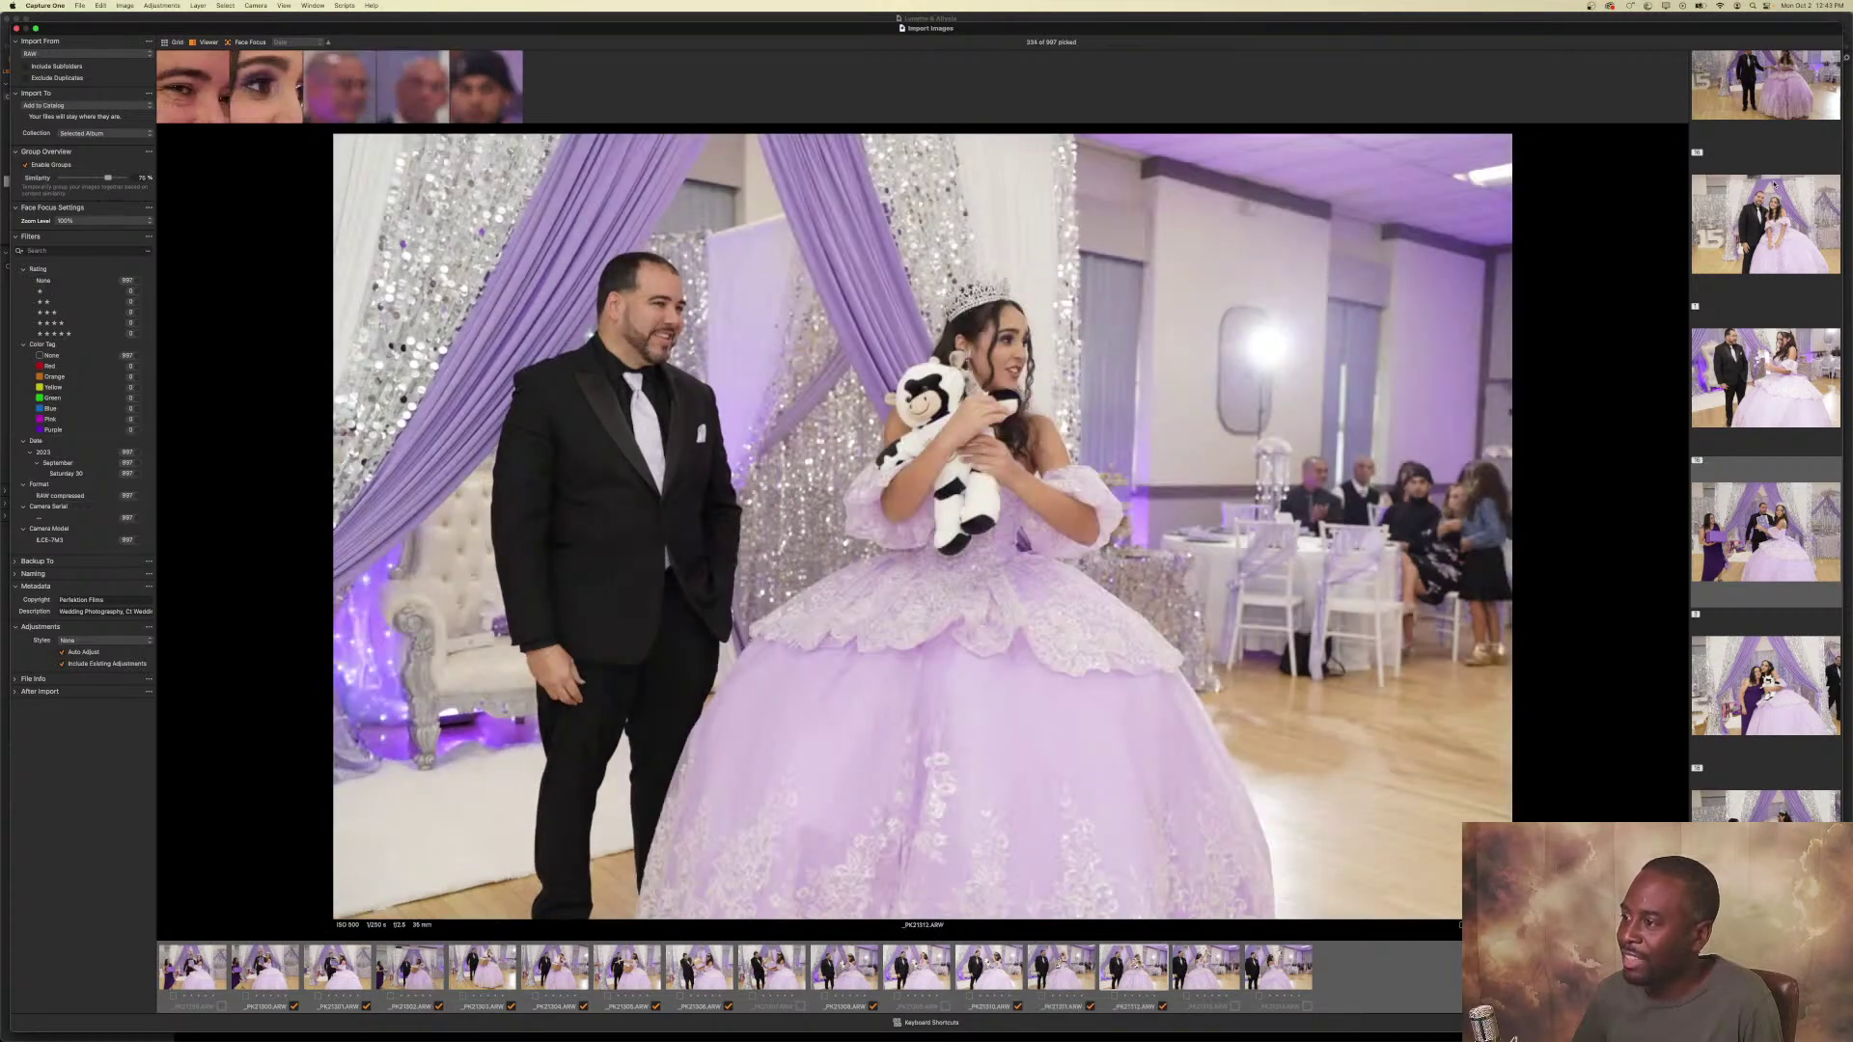
key(Right)
key(p)
key(Right)
key(p)
key(Right)
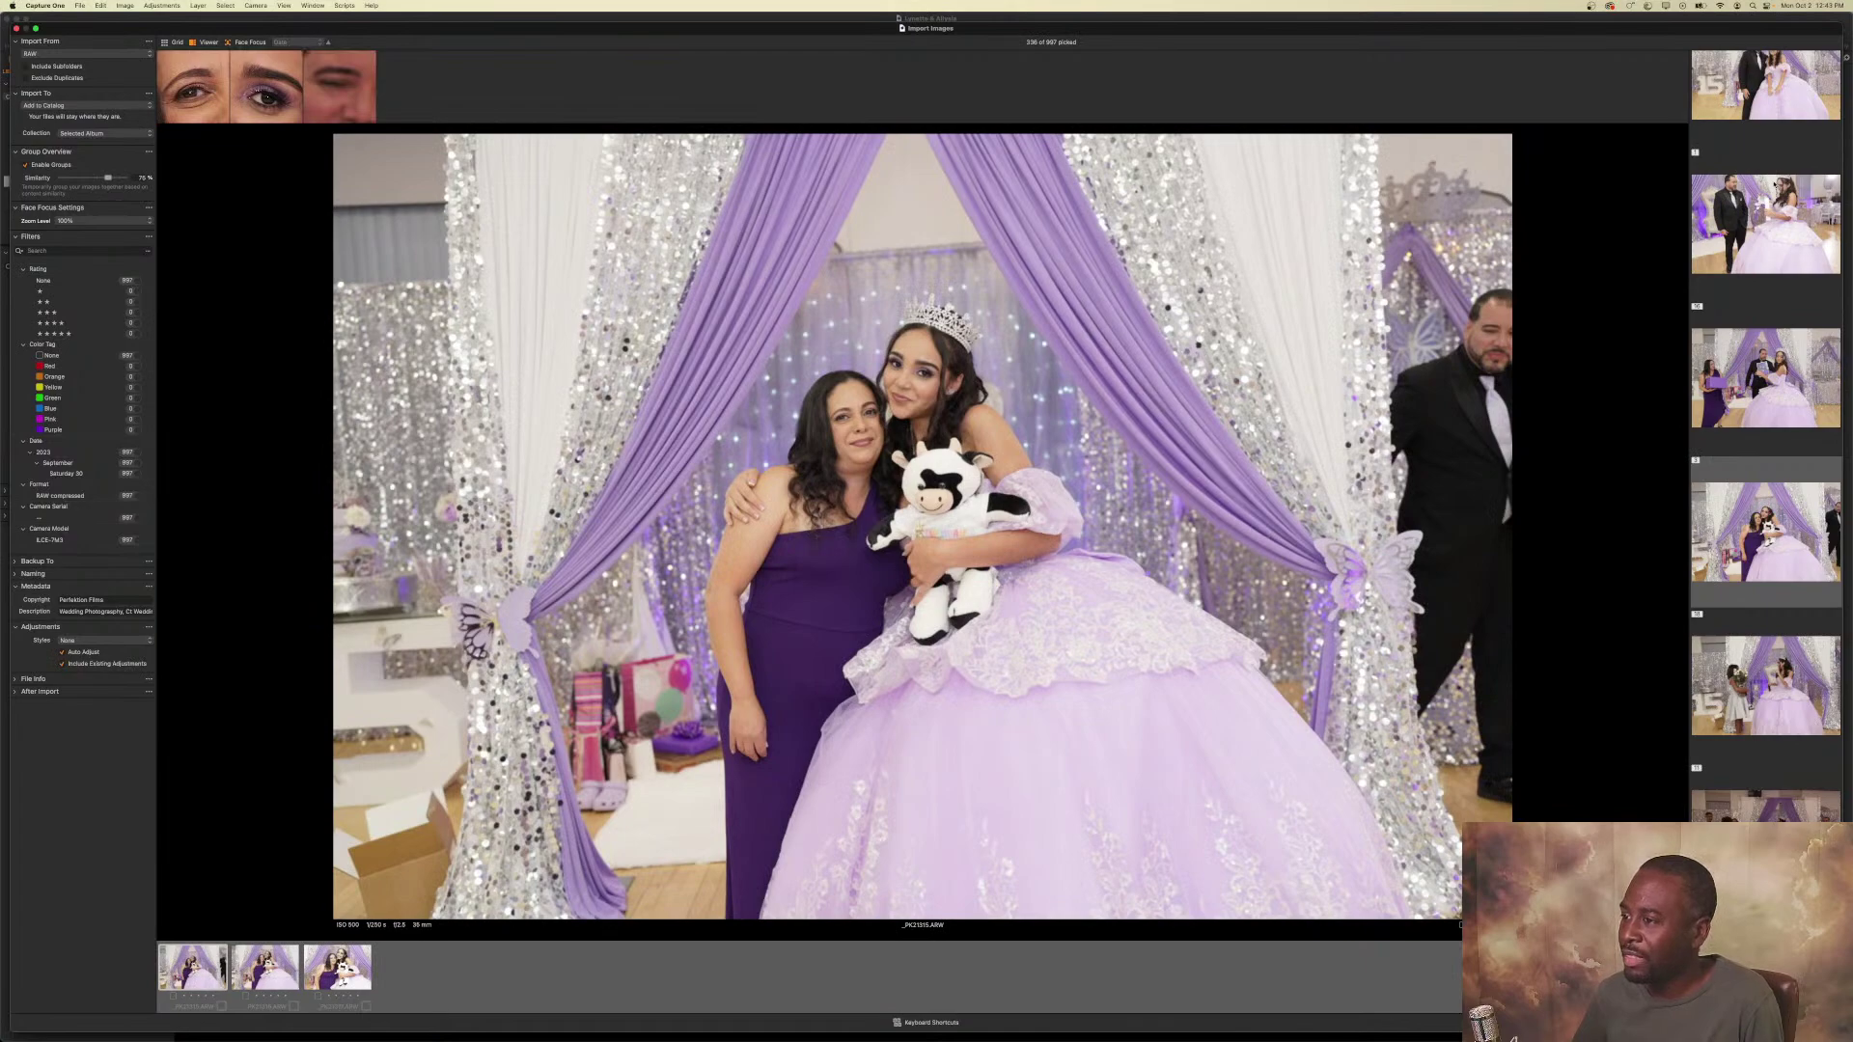
Pick all three photos in the group of the girl posing with the woman and the plush cow.
key(p)
key(Right)
key(p)
key(Right)
key(p)
key(Right)
Pick the first seven photos in the group of the girl speaking into the microphone with the bouquet bearer.
key(p)
key(Right)
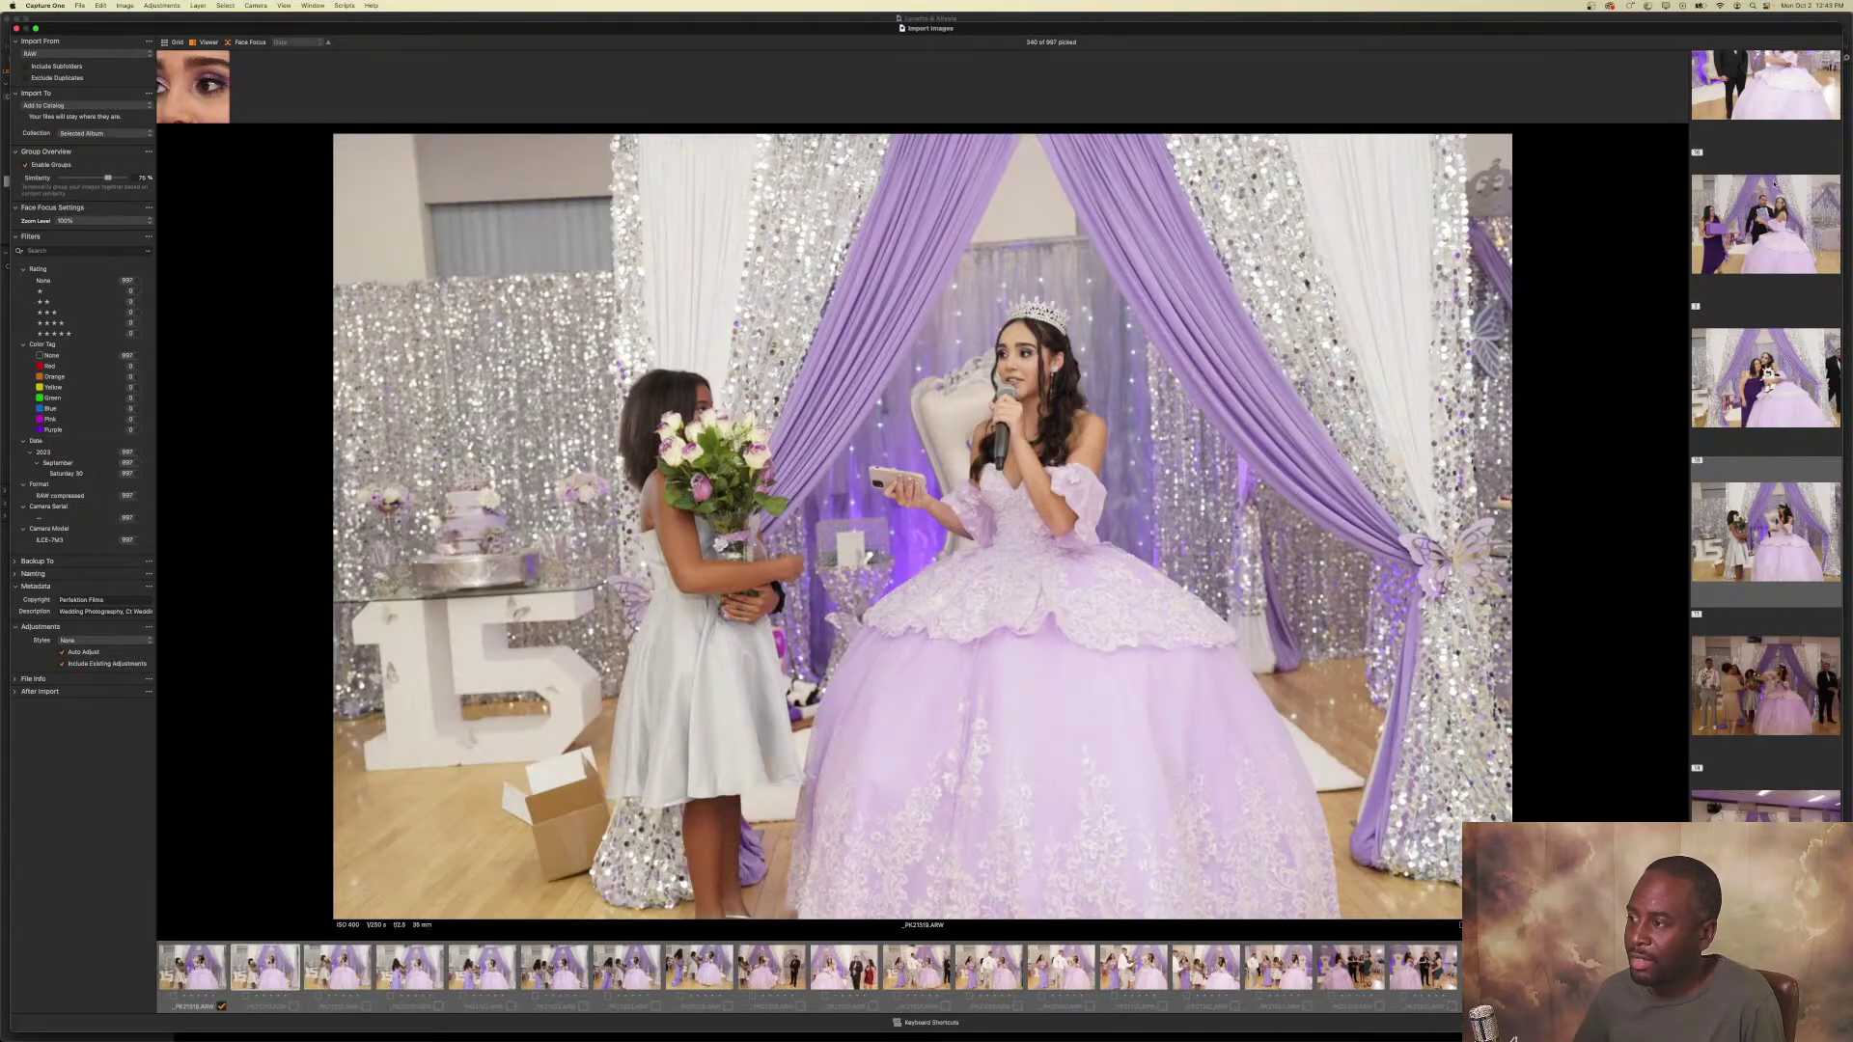
key(p)
key(Right)
key(p)
key(Right)
key(p)
key(Right)
key(p)
key(Right)
key(p)
key(Right)
key(p)
key(Right)
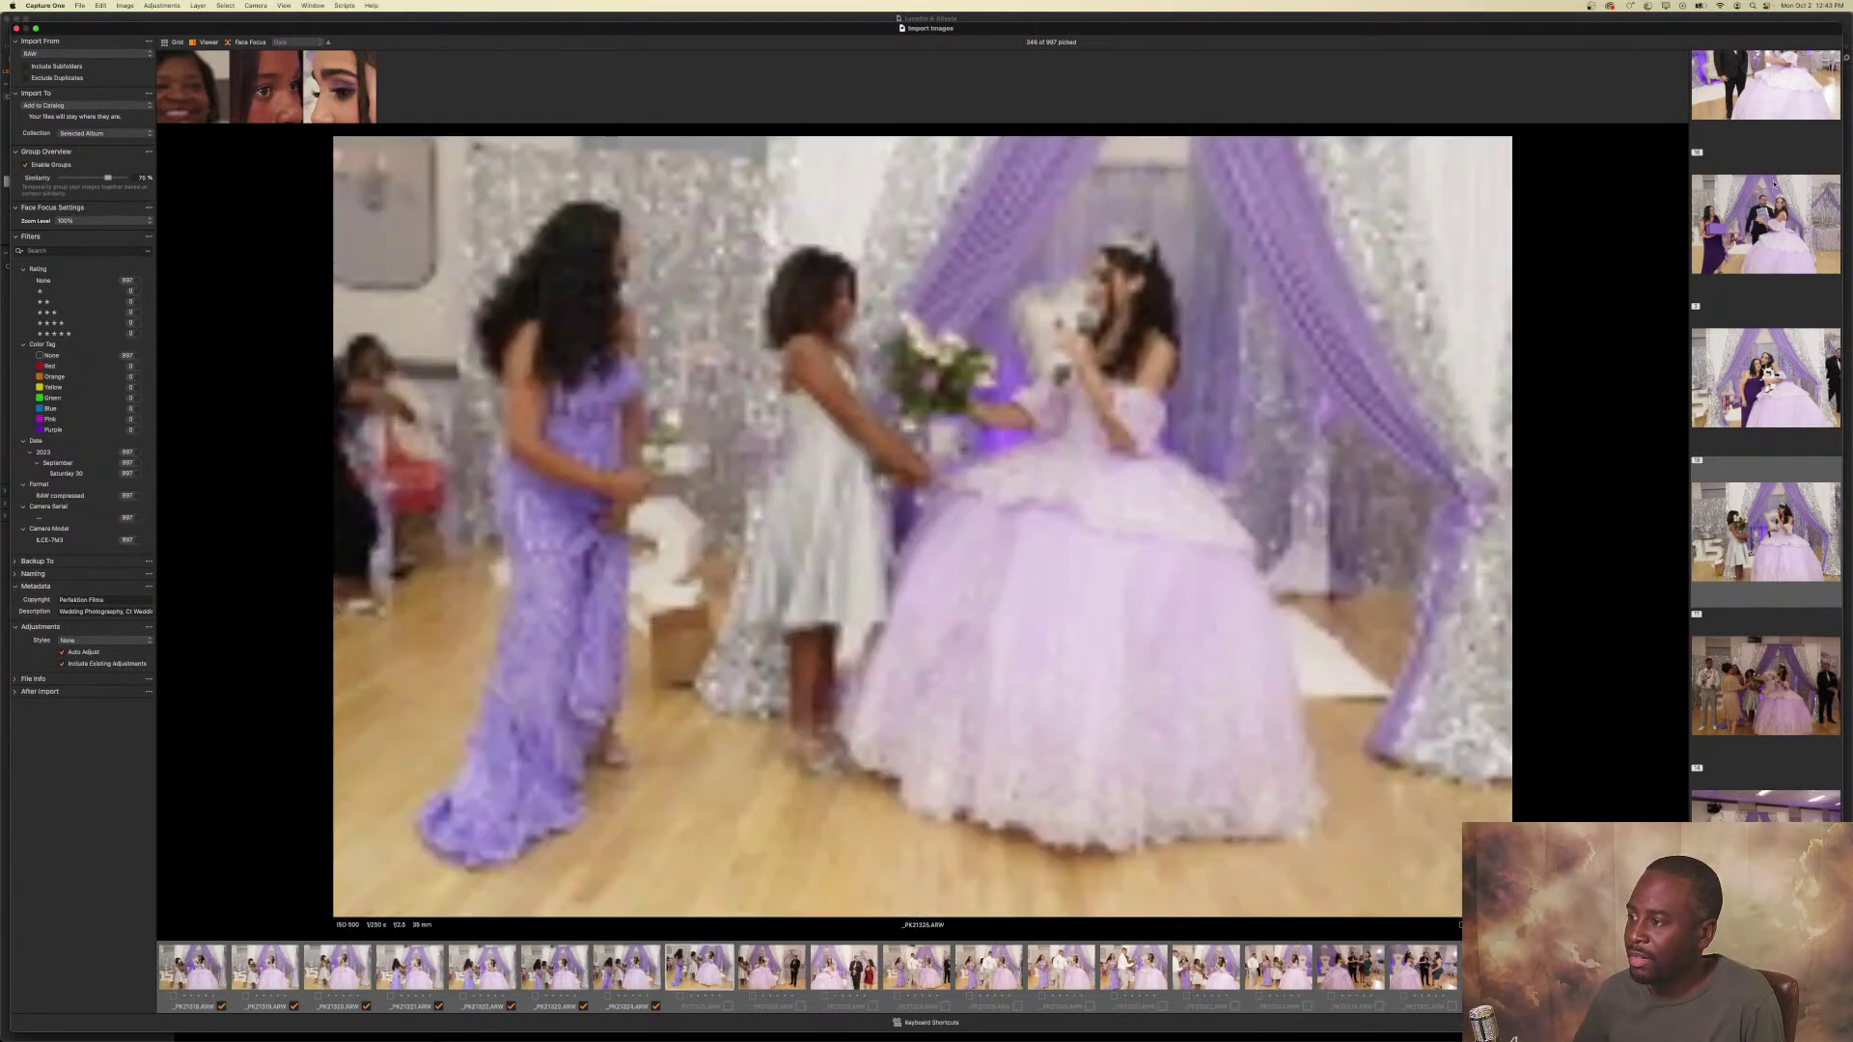
Pick the eighth through thirteenth photos in the flower presentation group.
key(p)
key(Right)
key(p)
key(Right)
key(p)
key(Right)
key(p)
key(Right)
key(p)
key(Right)
key(p)
key(Right)
key(p)
key(Right)
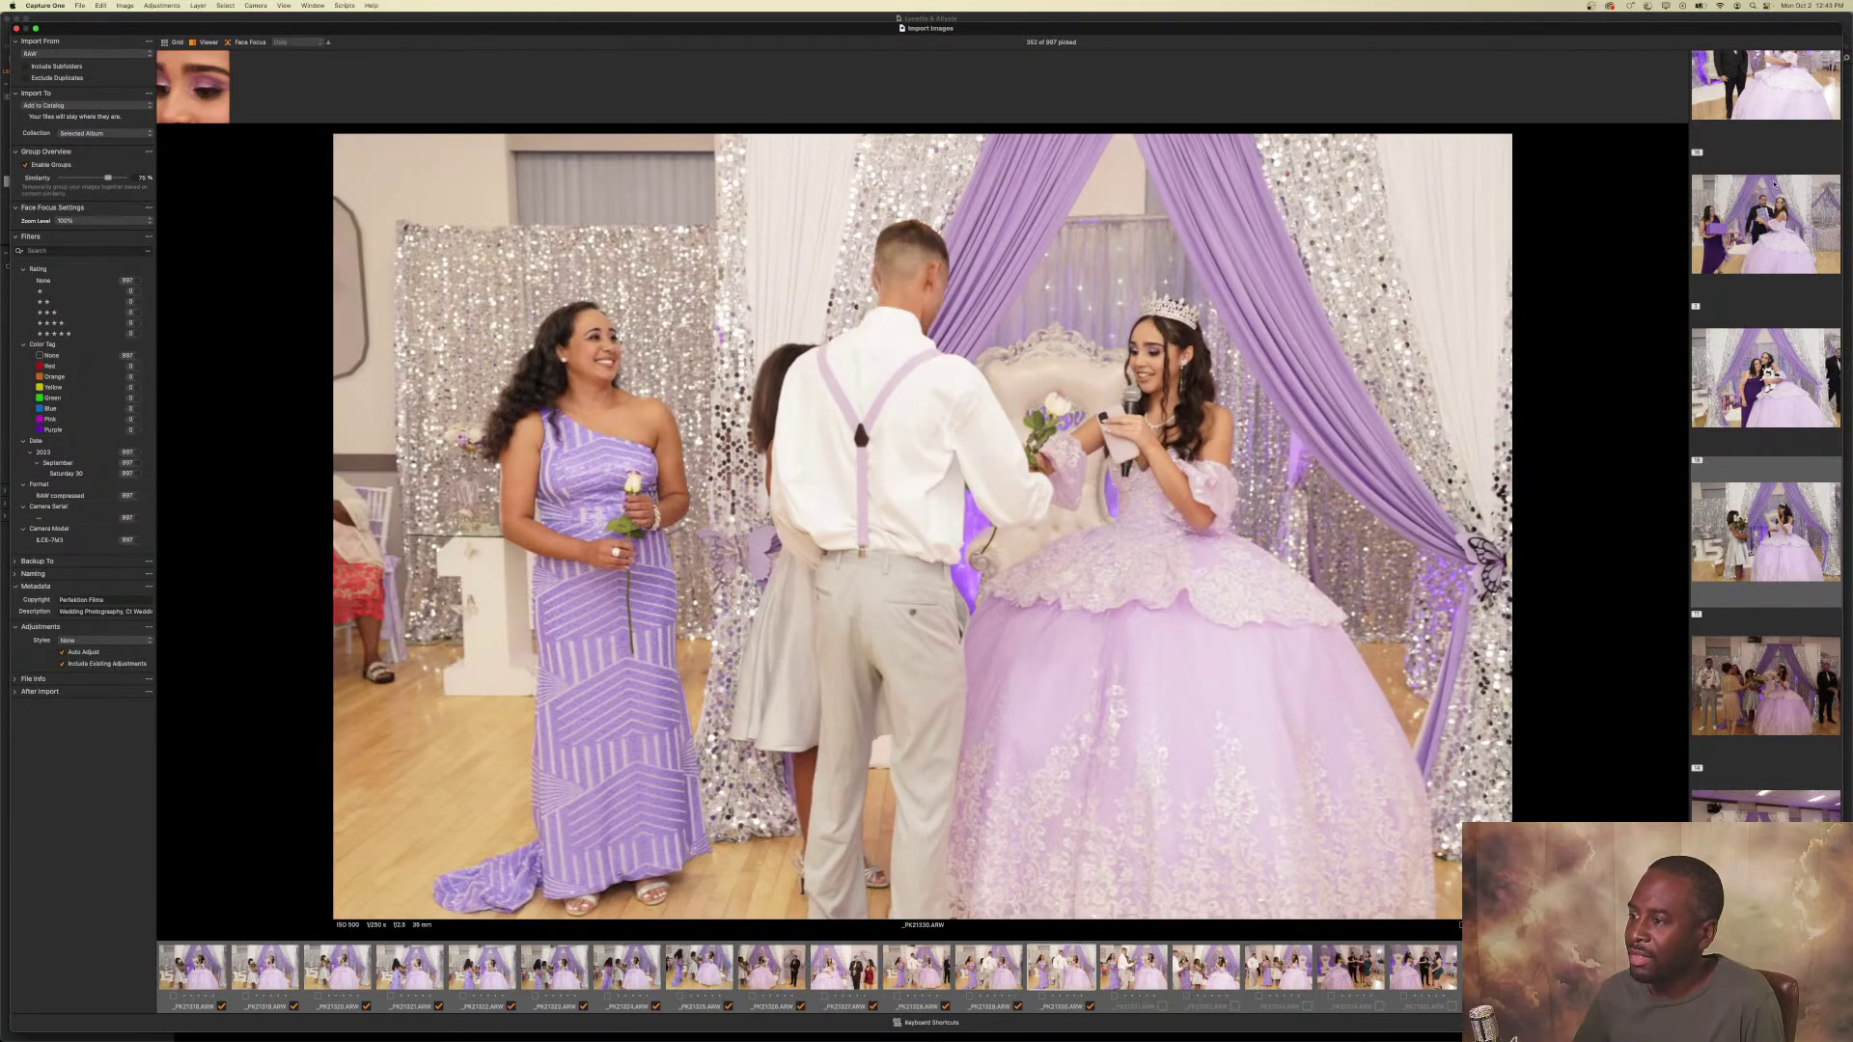
Pick further photos from the rest of the flower presentation group and the first photo of the darker group that follows.
key(p)
key(Right)
key(p)
key(Right)
key(p)
key(Right)
key(Right)
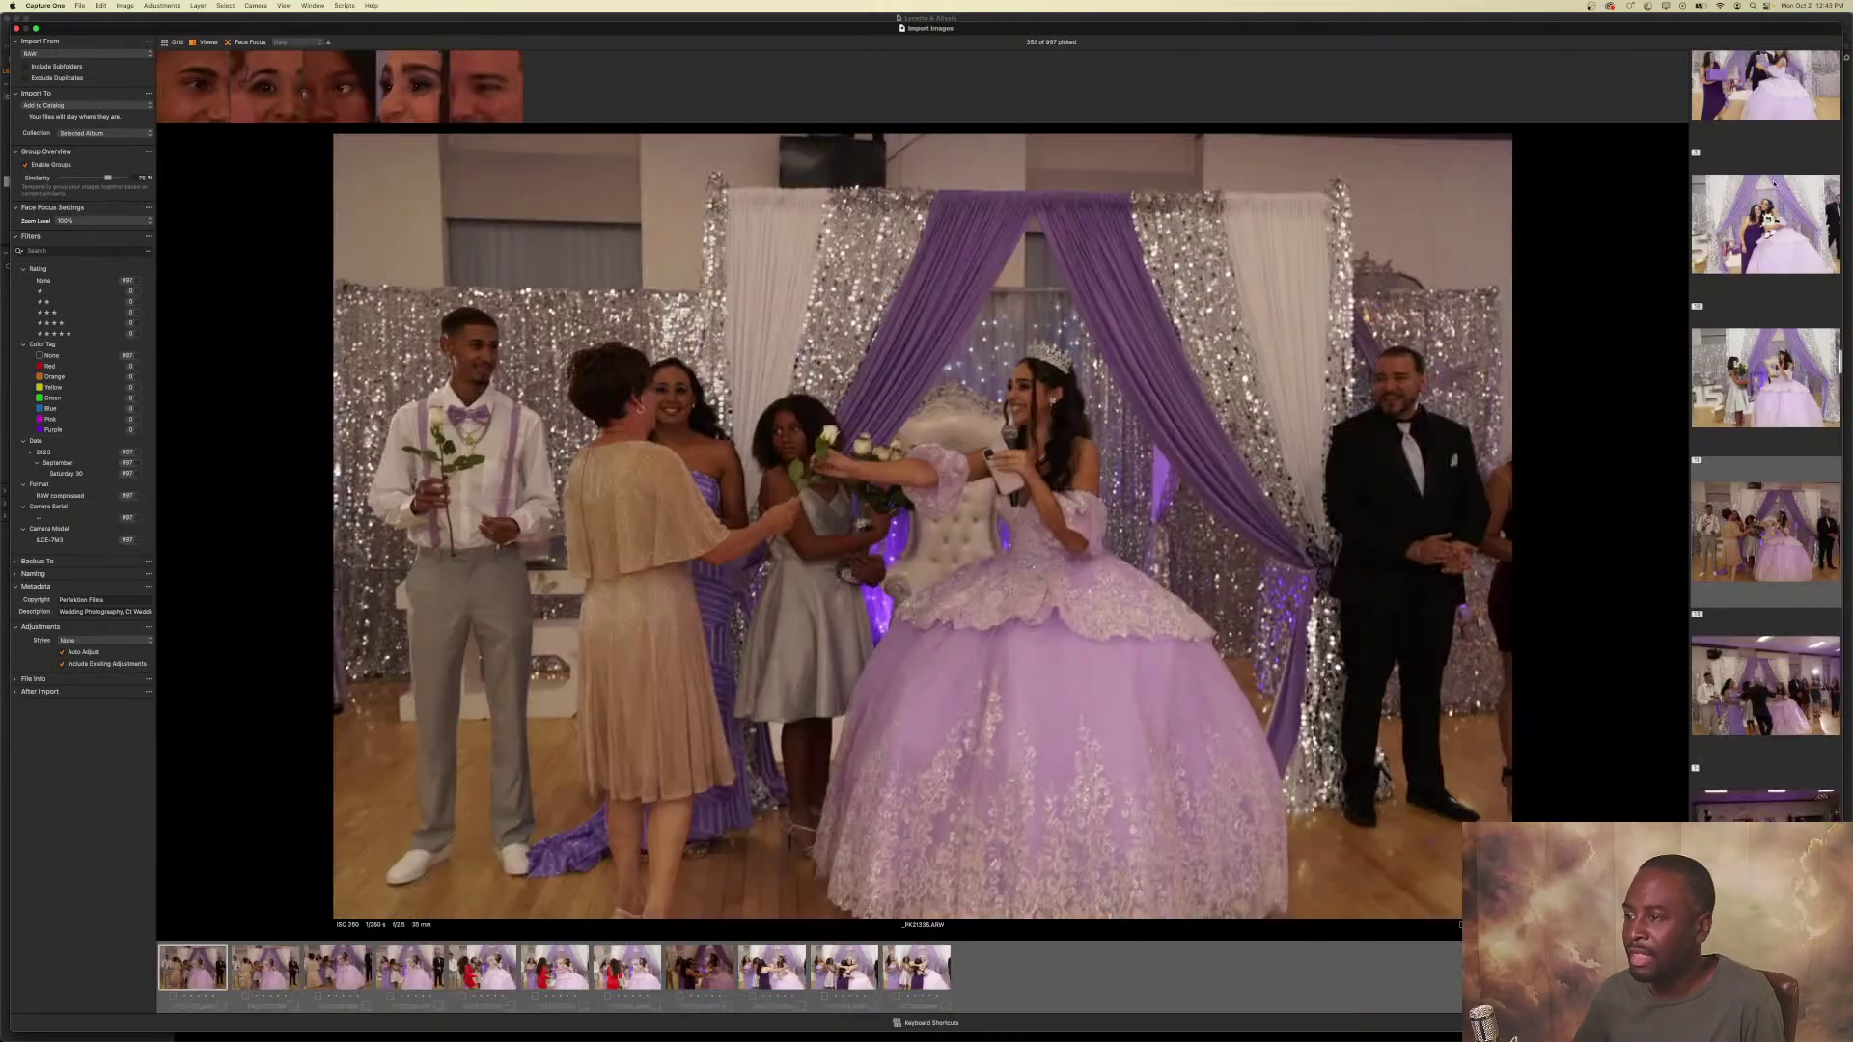
key(p)
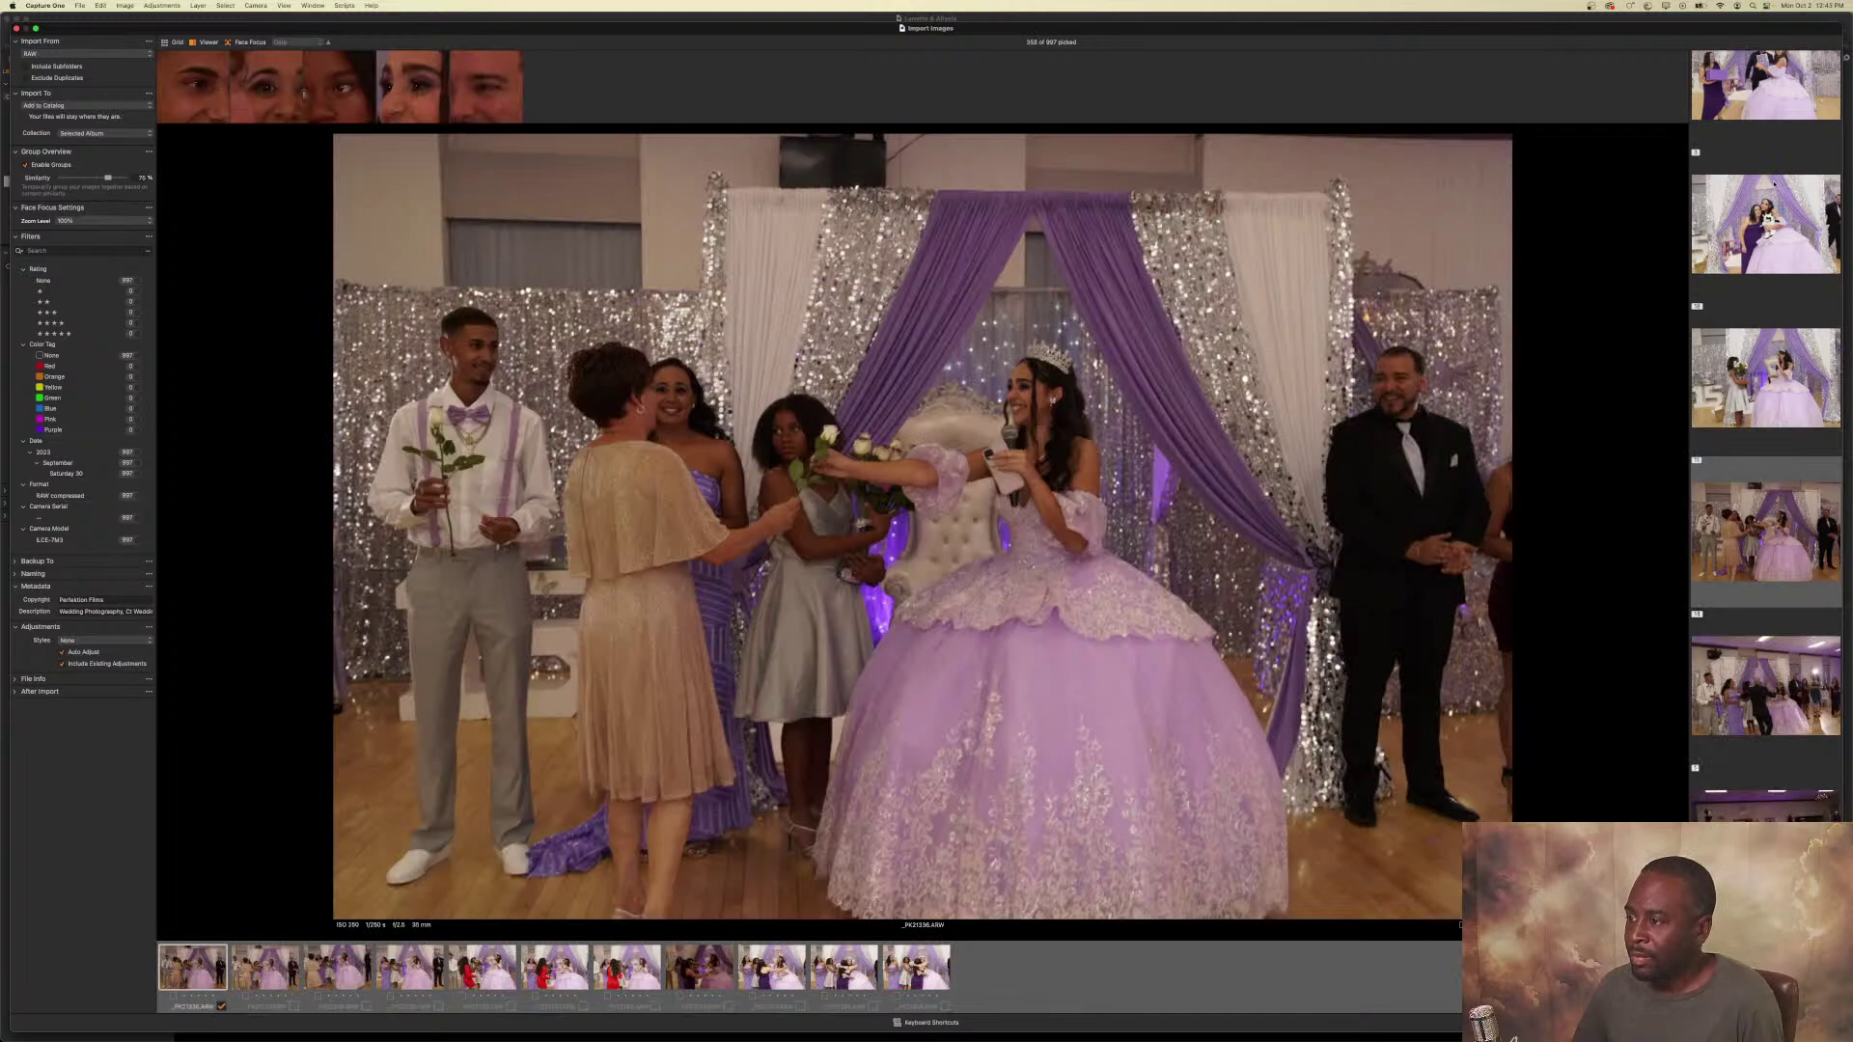
Pick the second through seventh photos in the group of guests greeting the girl in the lilac gown.
key(Right)
key(p)
key(Right)
key(p)
key(Right)
key(p)
key(Right)
key(p)
key(Right)
key(p)
key(Right)
key(p)
Pick the last four photos in the group, including the hug with the woman in the dark purple dress.
key(Right)
key(p)
key(Right)
key(p)
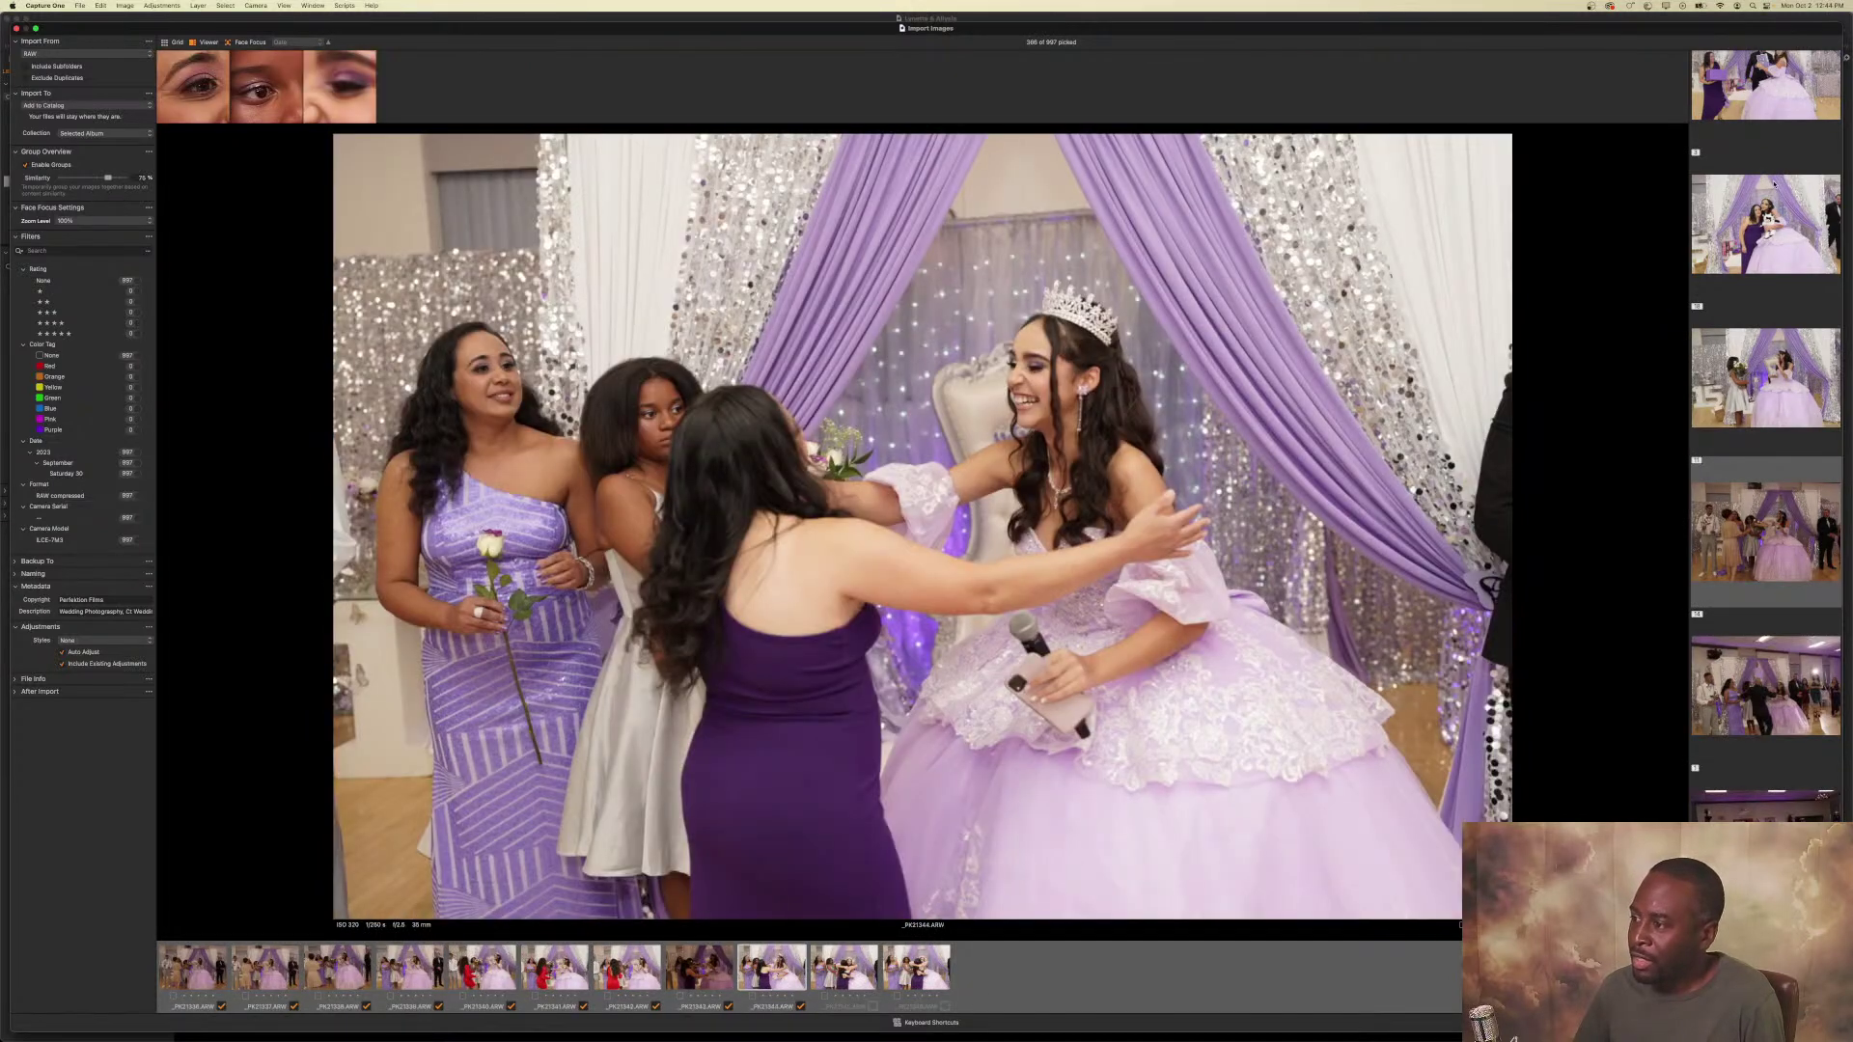
key(Right)
key(p)
key(Right)
key(p)
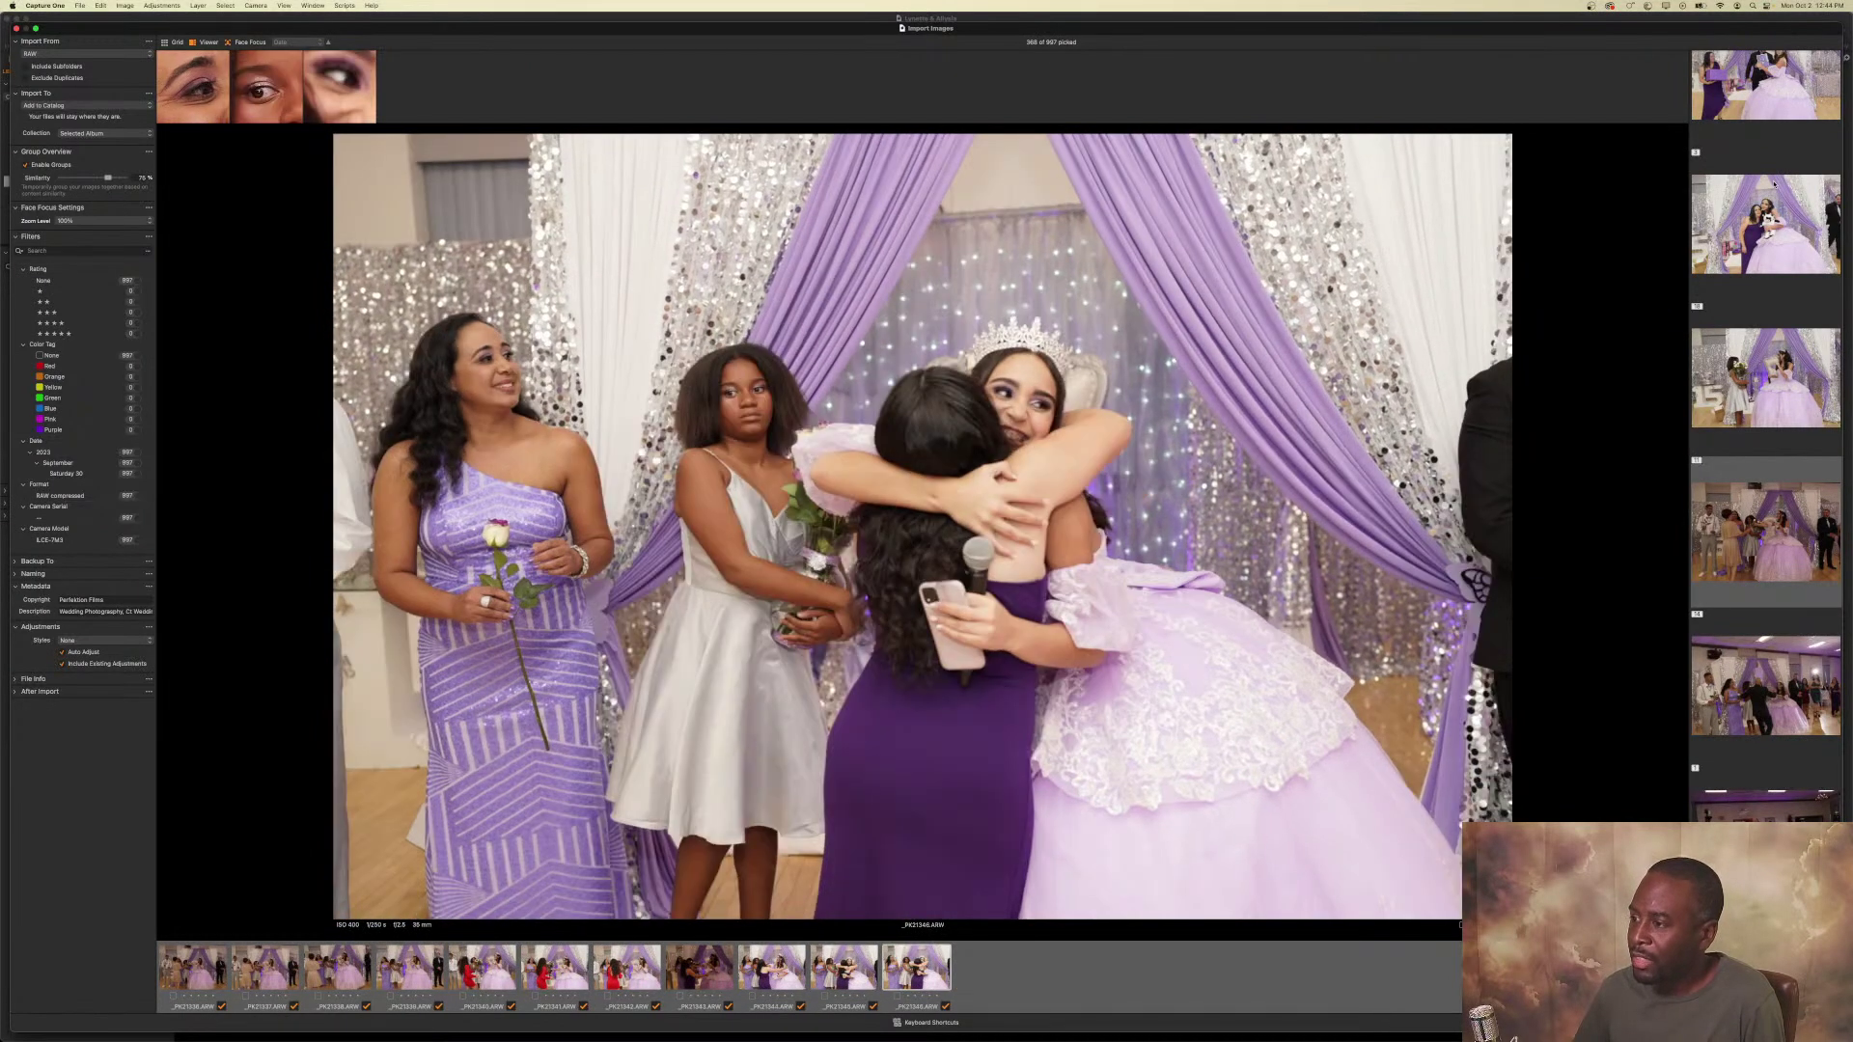
Pick the first five photos in the group of the bald man in the black suit greeting the girl.
key(Right)
key(p)
key(Right)
key(p)
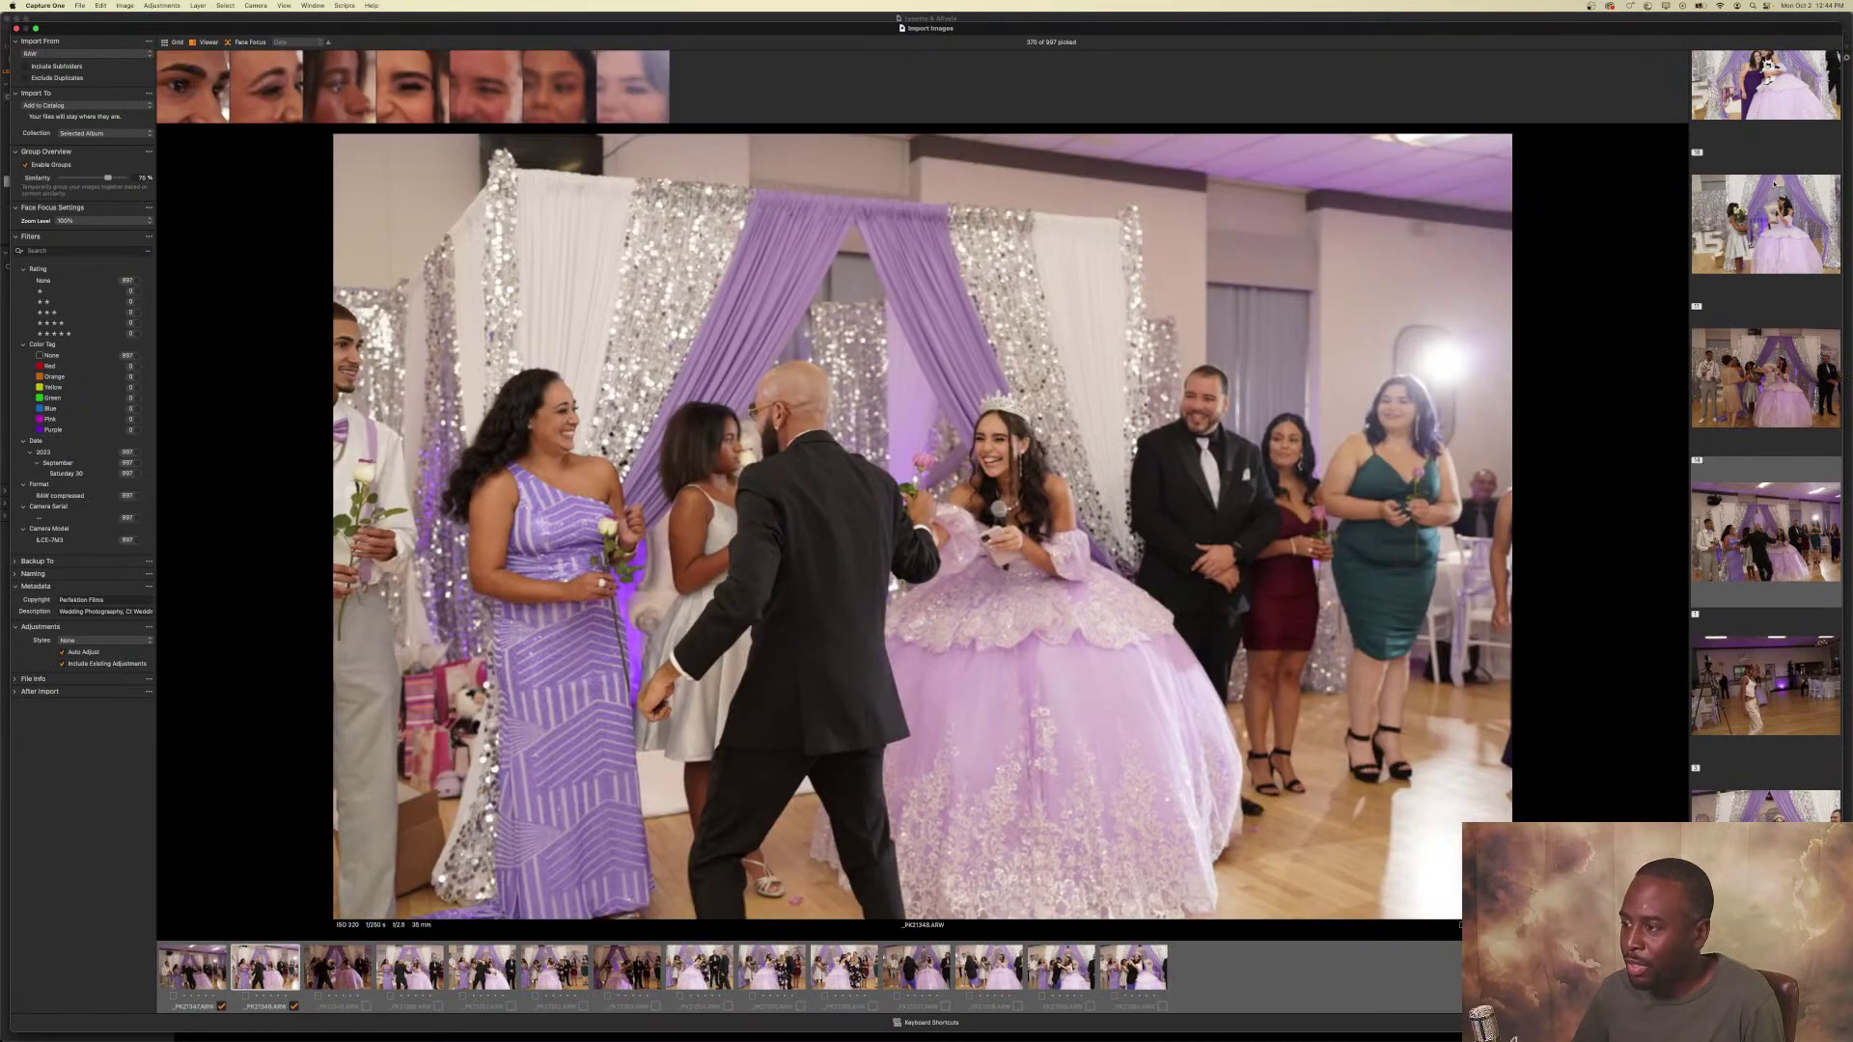
key(Right)
key(p)
key(Right)
key(p)
key(Right)
key(p)
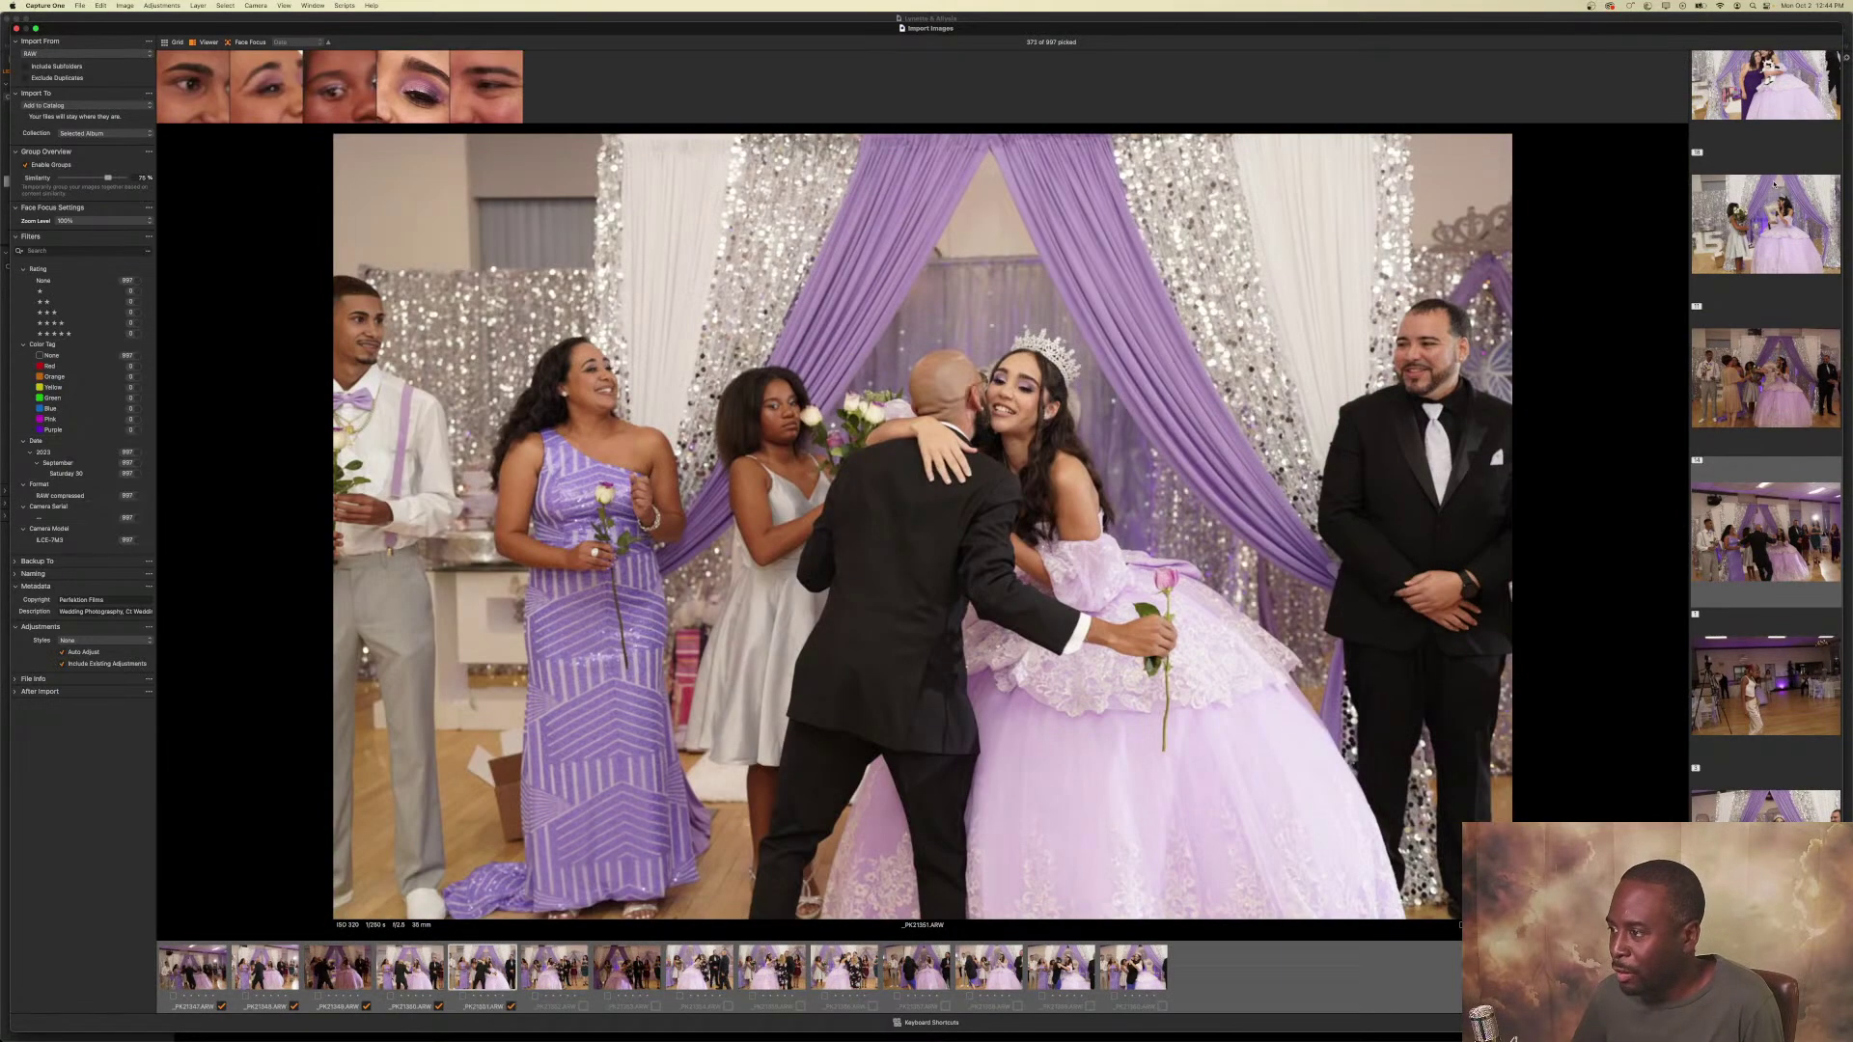
Pick the sixth through eighth photos in the group that starts with the bald man in the suit.
key(Right)
key(p)
key(Right)
key(p)
key(Right)
key(p)
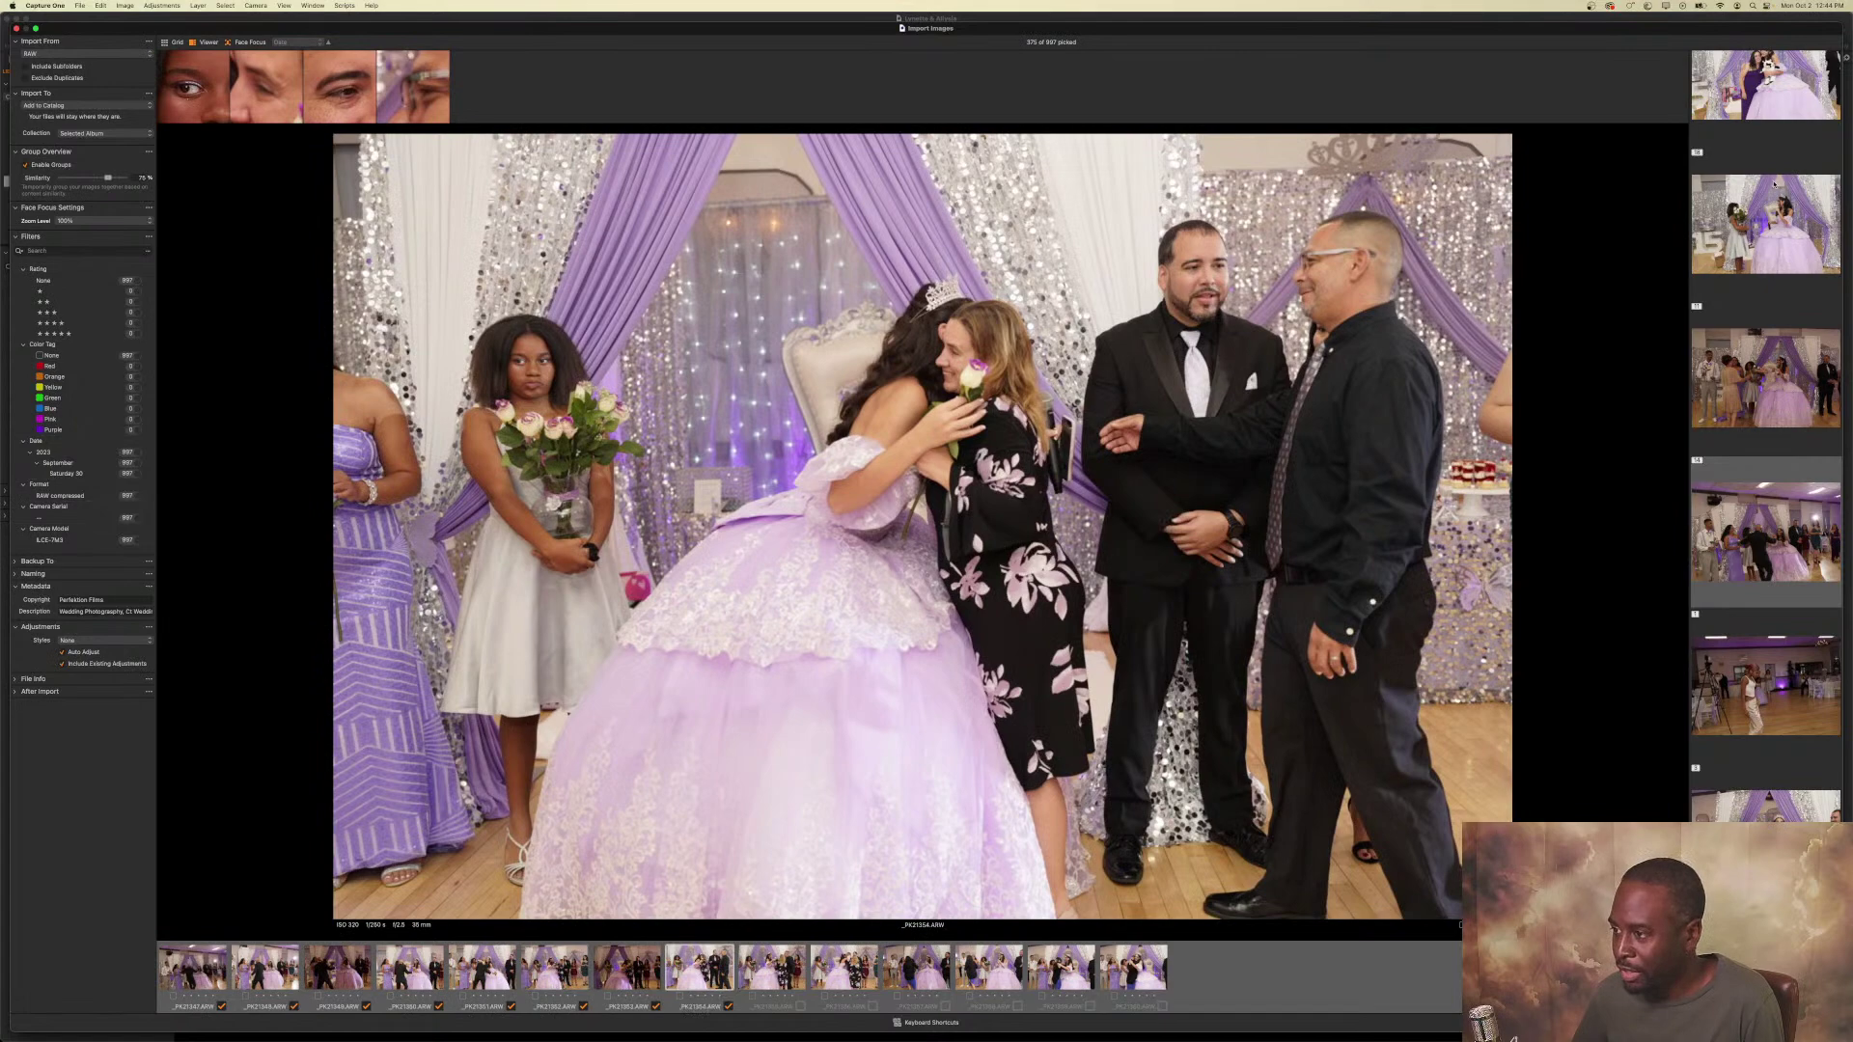
Pick the ninth through fourteenth photos in the same greeting group.
key(Right)
key(p)
key(Right)
key(p)
key(Right)
key(p)
key(Right)
key(p)
key(Right)
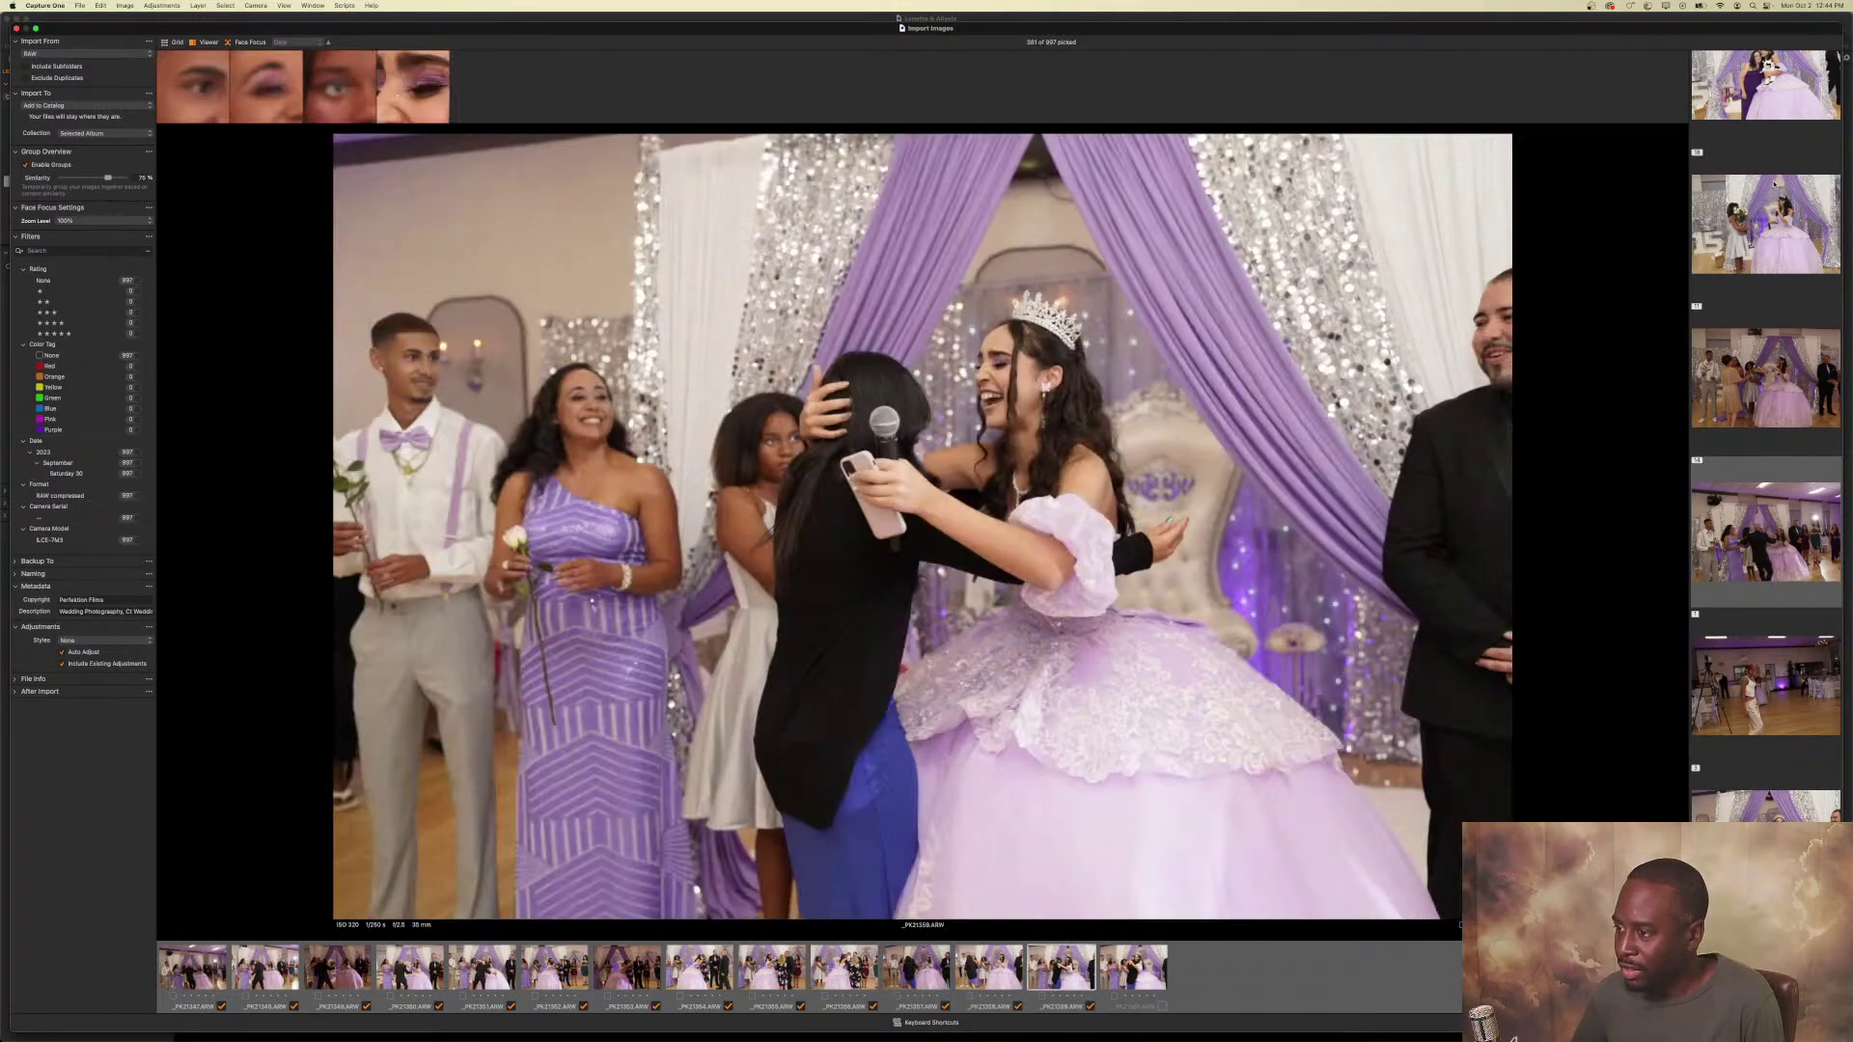
key(p)
key(Right)
key(p)
Pick the single photo of the woman in white walking and all three photos of her greeting the girl.
key(Right)
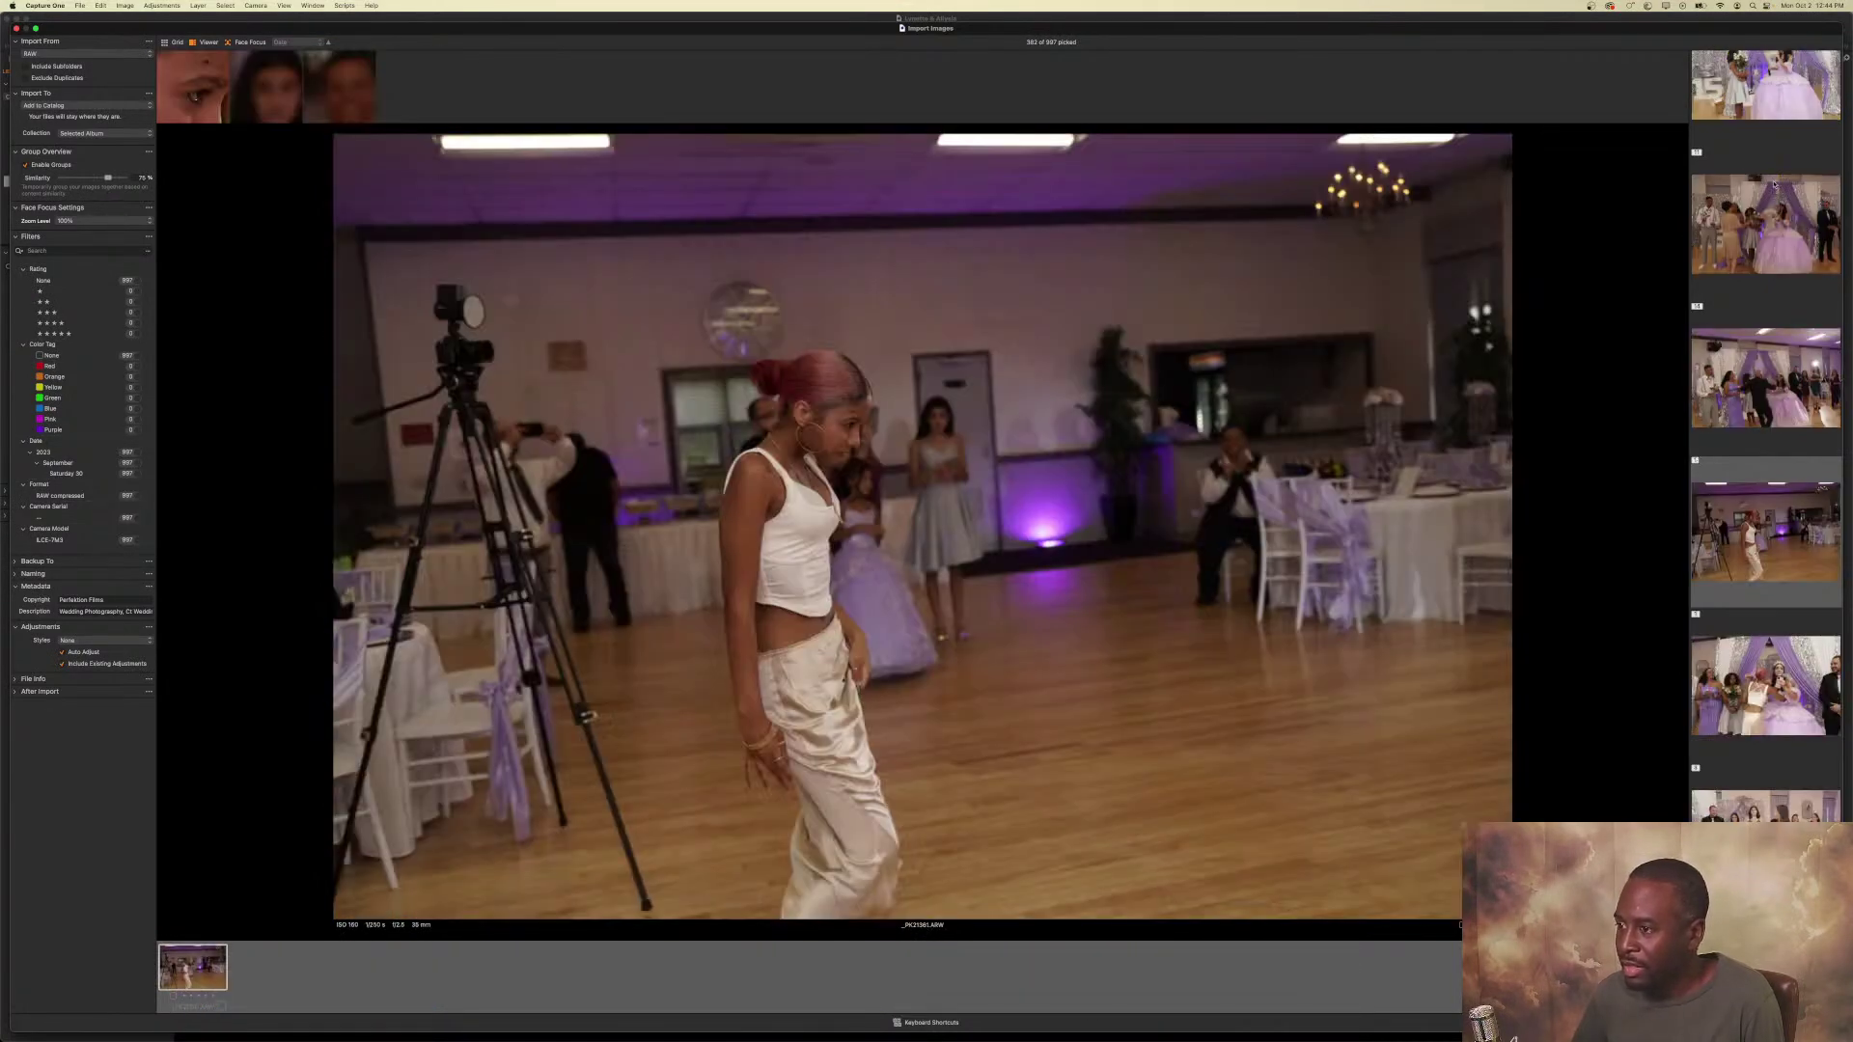
key(p)
key(Right)
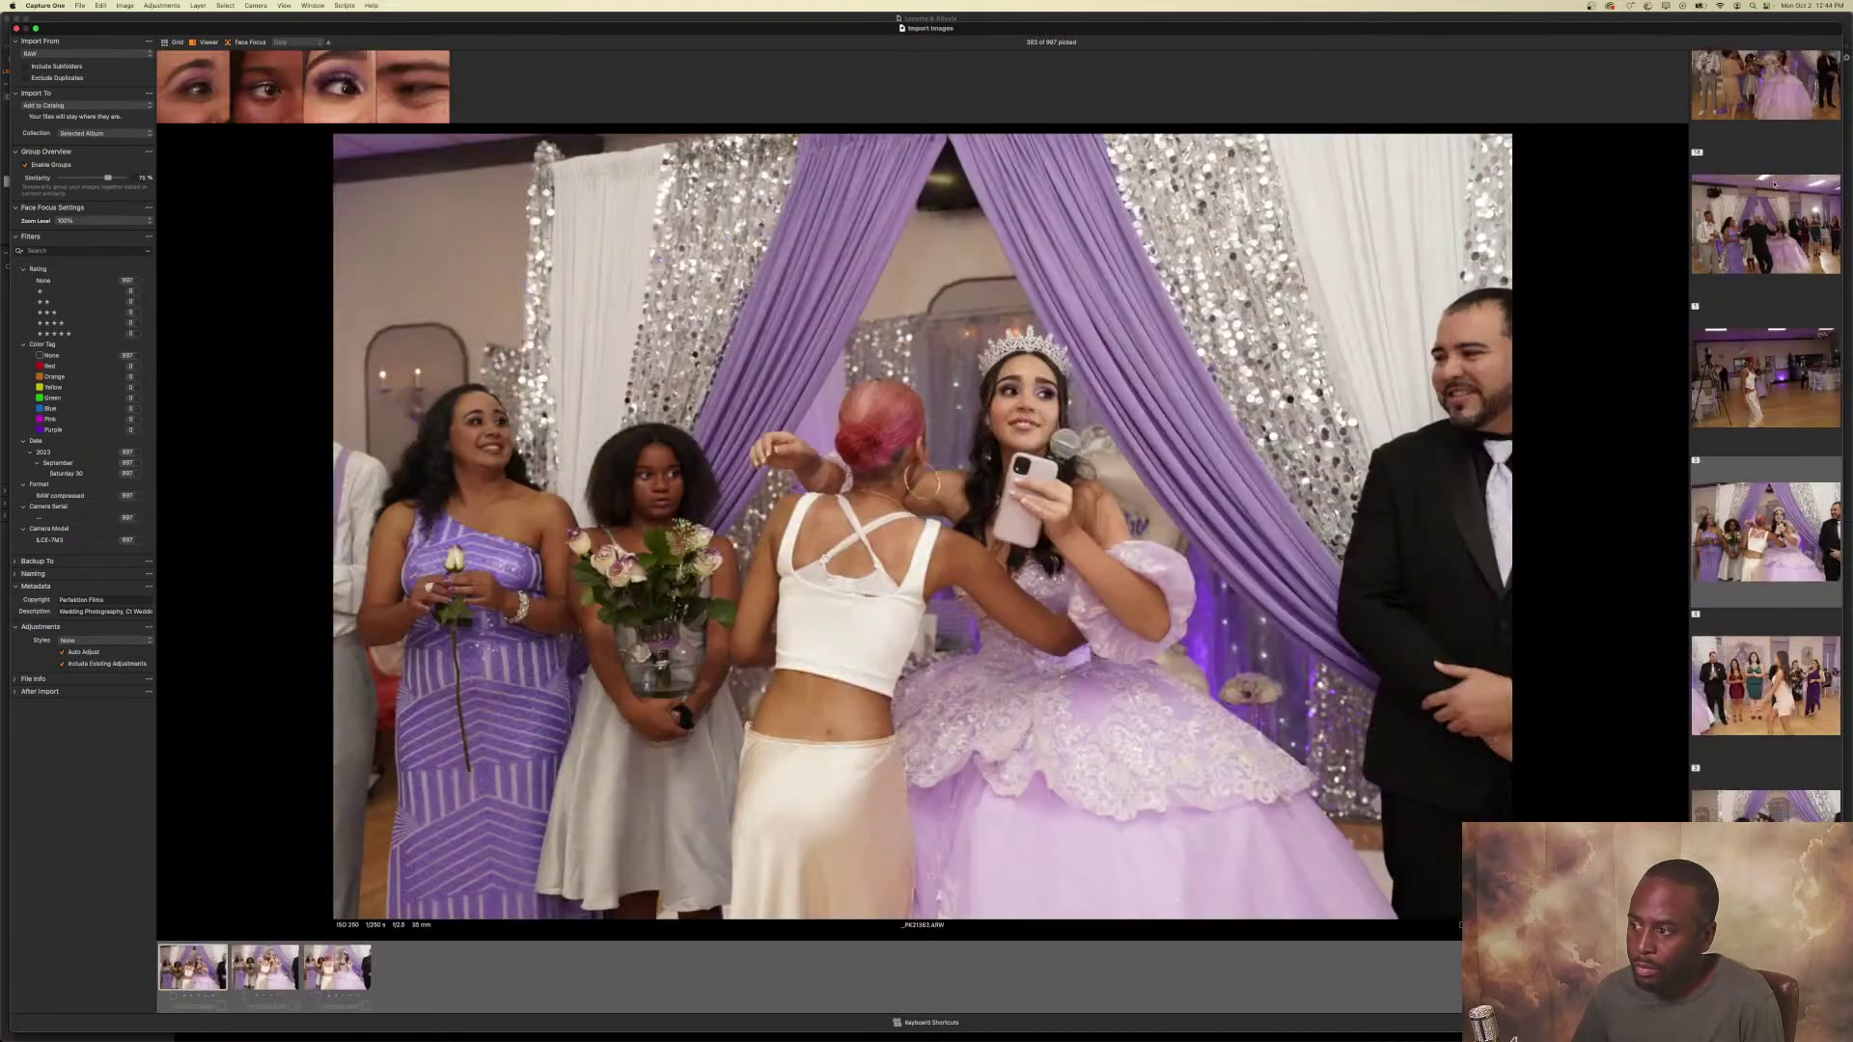
key(p)
key(Right)
key(p)
key(Right)
key(p)
Pick all four photos in the group with the woman in the short beige dress.
key(Right)
key(p)
key(Right)
key(p)
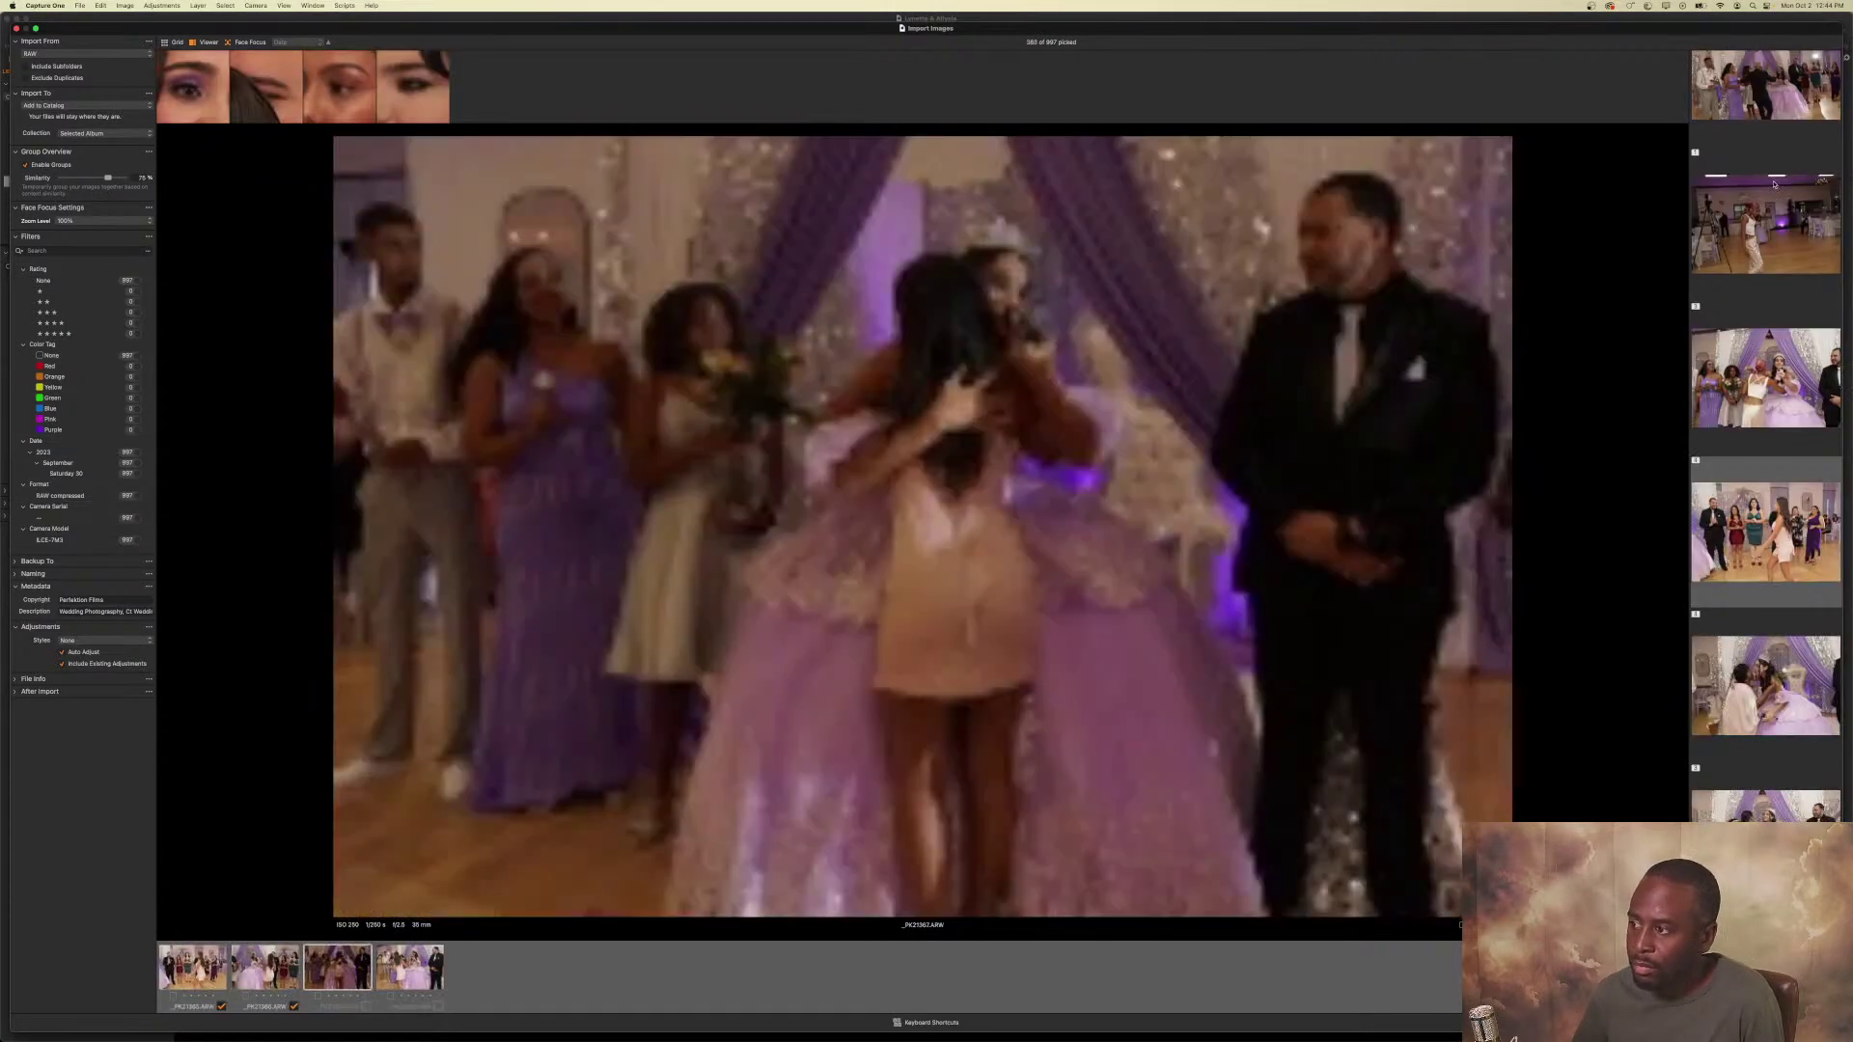
key(Right)
key(p)
key(Right)
key(p)
Pick all three photos of the girl hugging the woman in the pale shawl.
key(Right)
key(p)
key(Right)
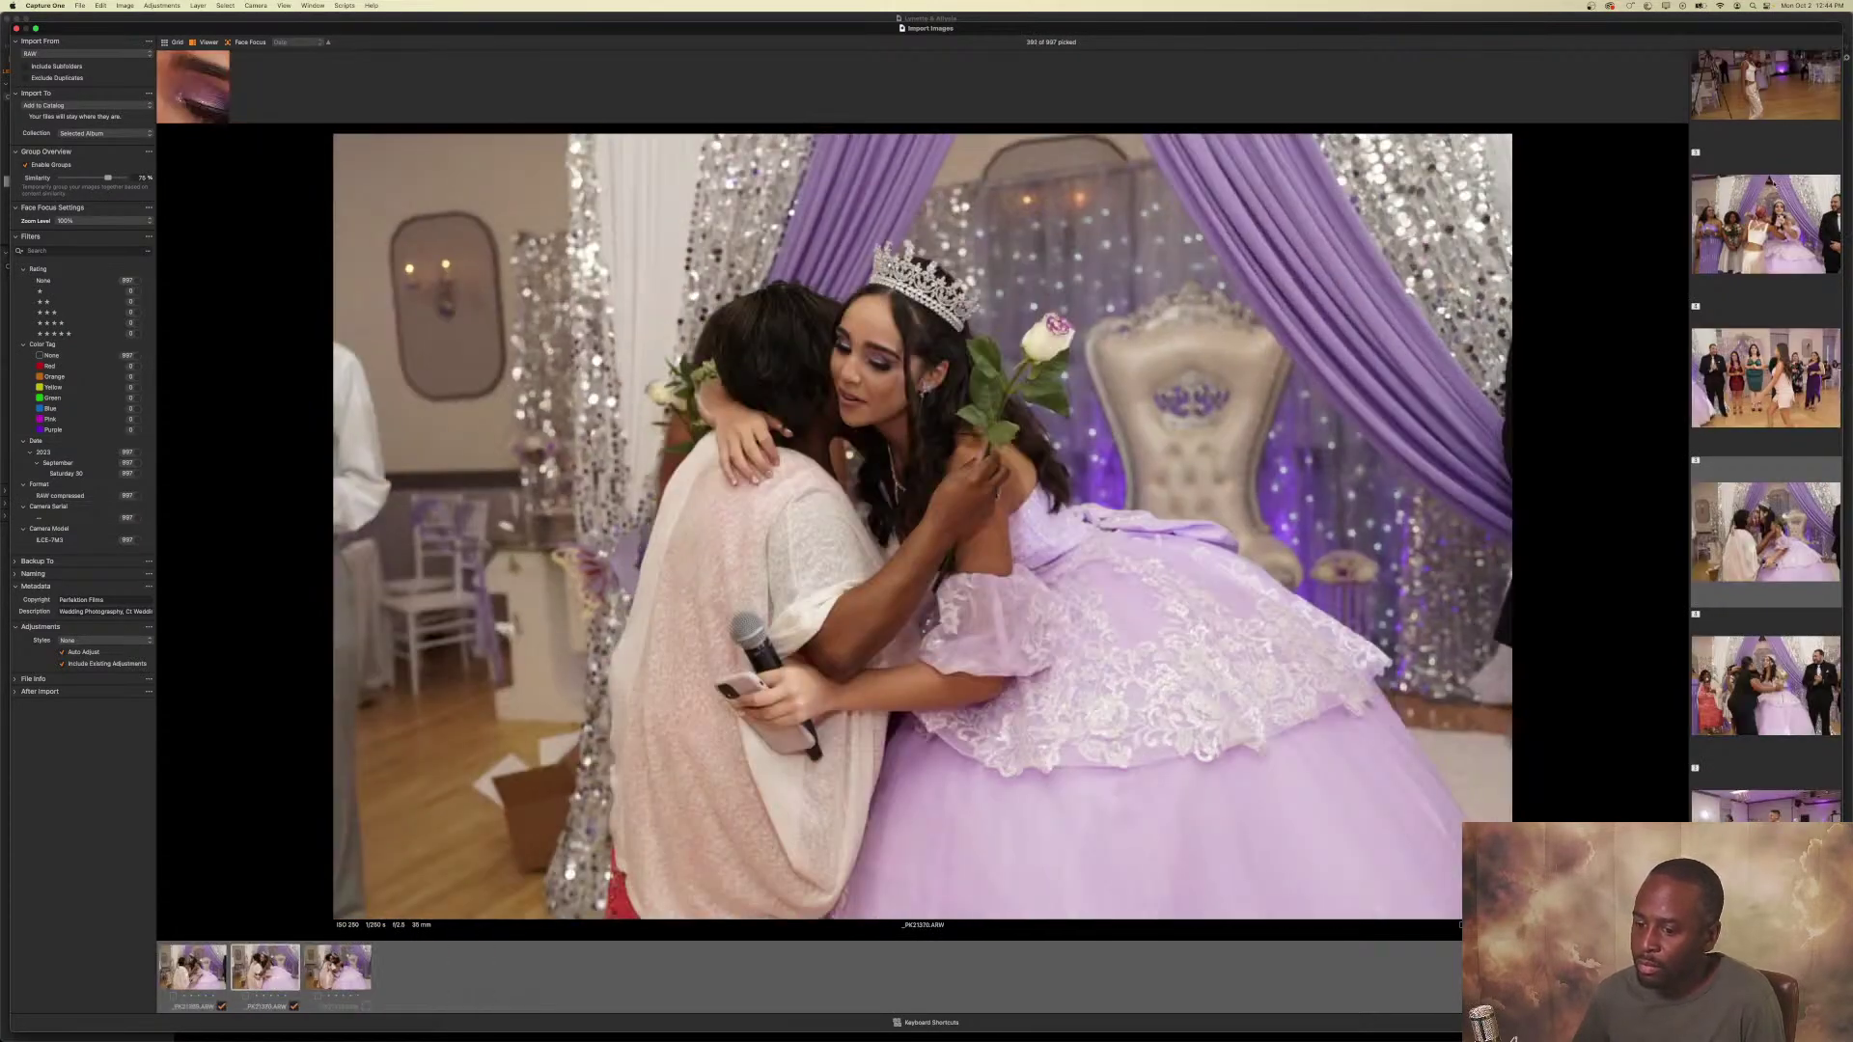
key(p)
key(Right)
key(p)
Pick all three photos of the woman in black greeting the girl and the single photo of the boy walking.
key(Right)
key(p)
key(Down)
key(p)
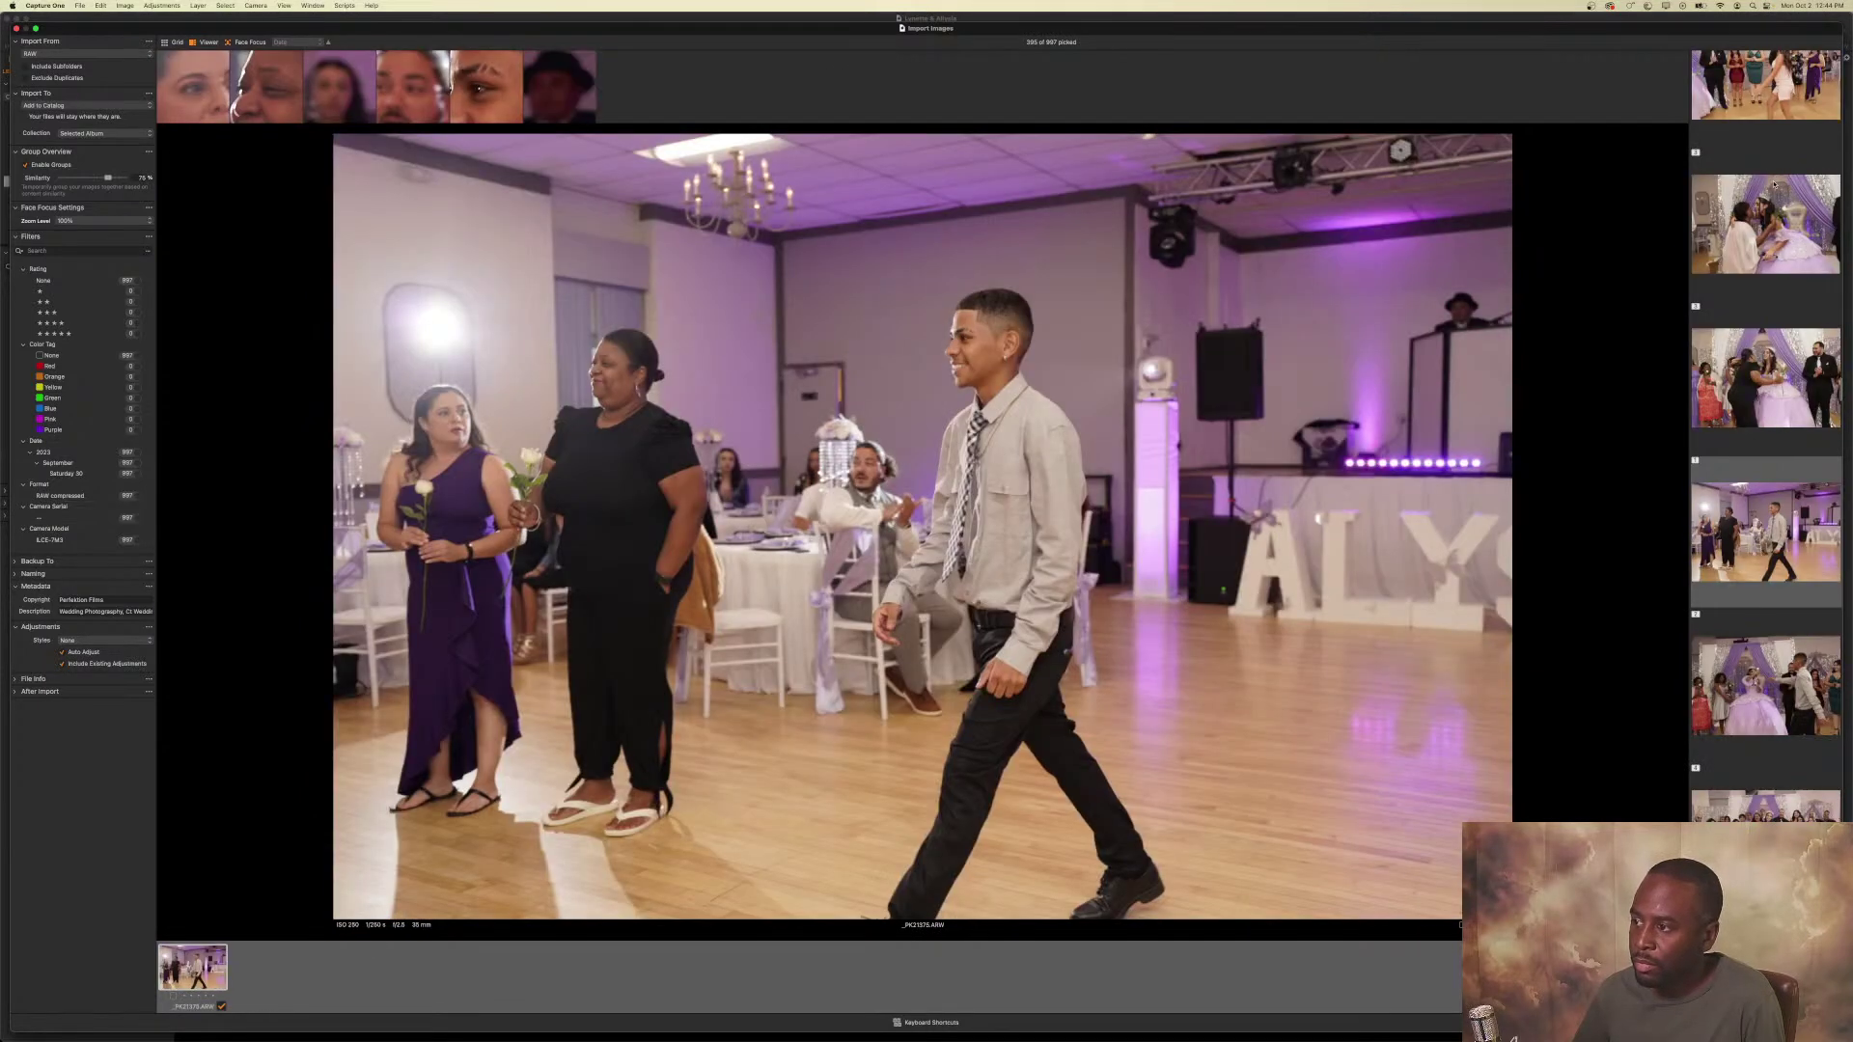
key(Up)
key(Right)
key(p)
key(Right)
key(p)
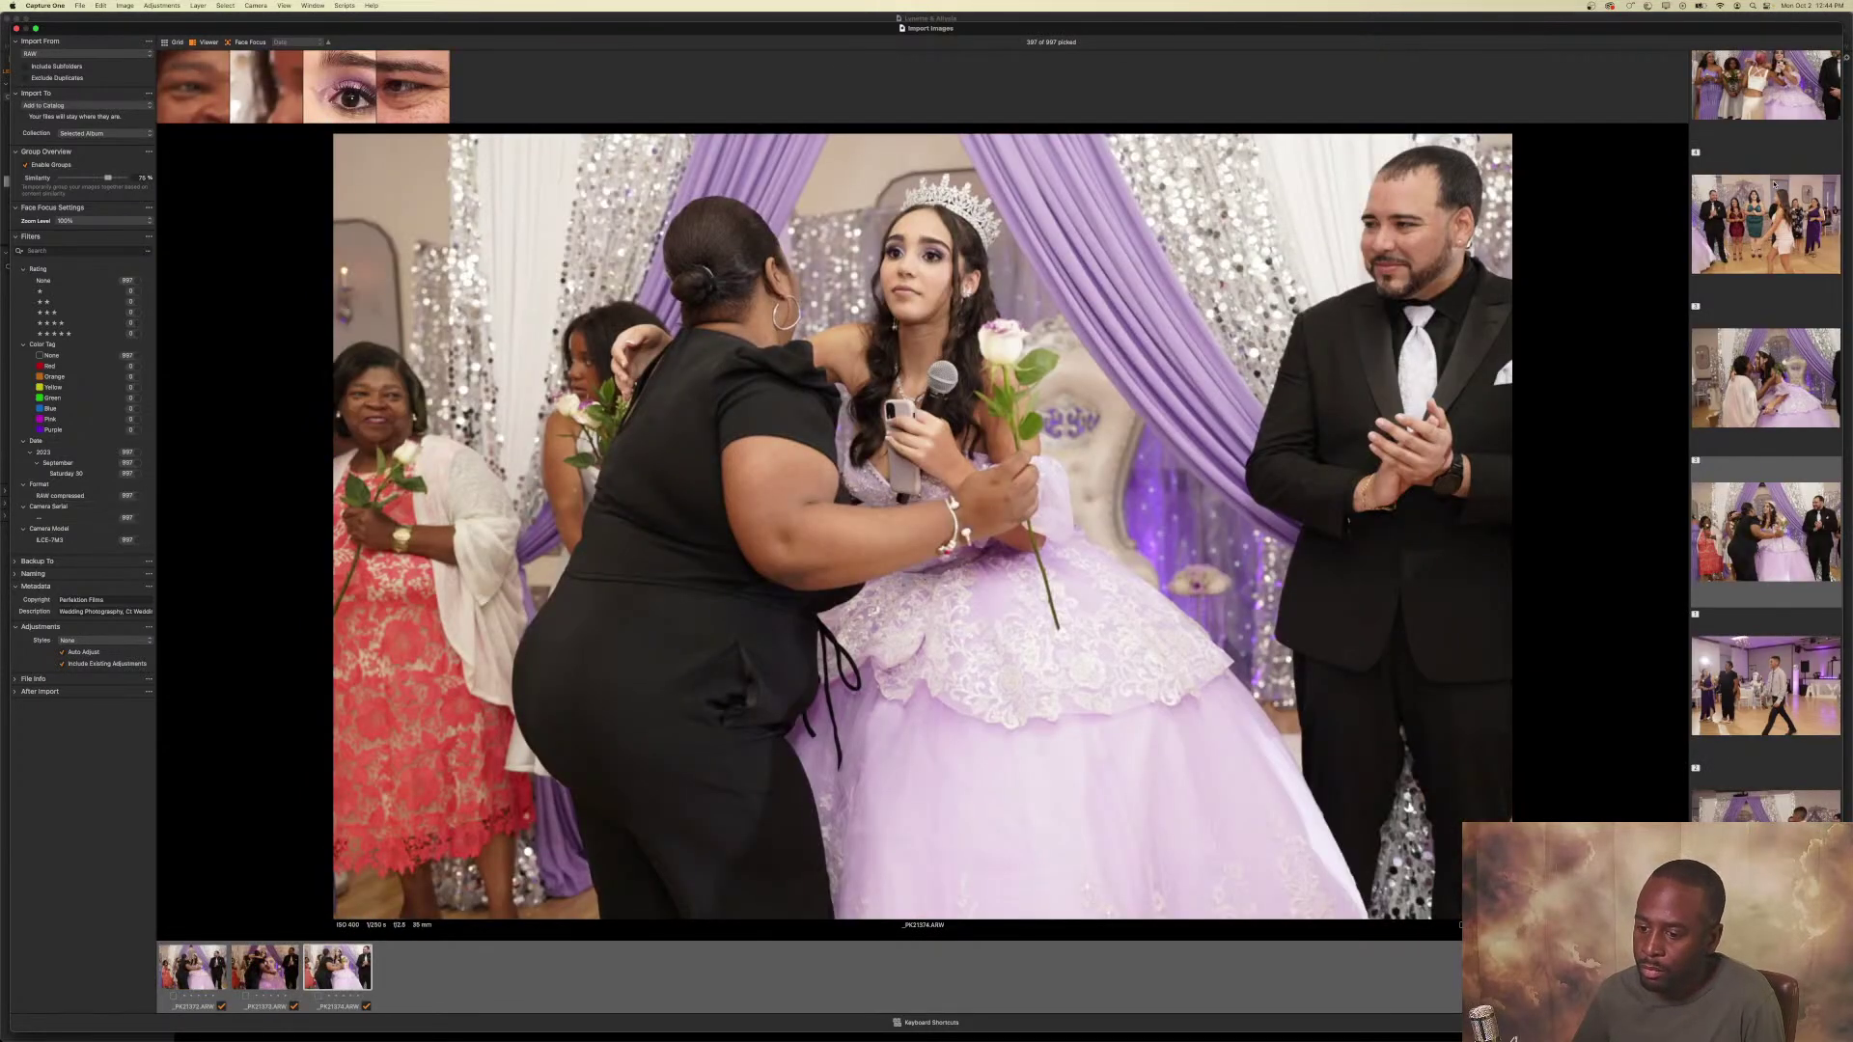
Pick both photos of the boy in the light shirt presenting his rose to the girl.
key(Down)
key(Down)
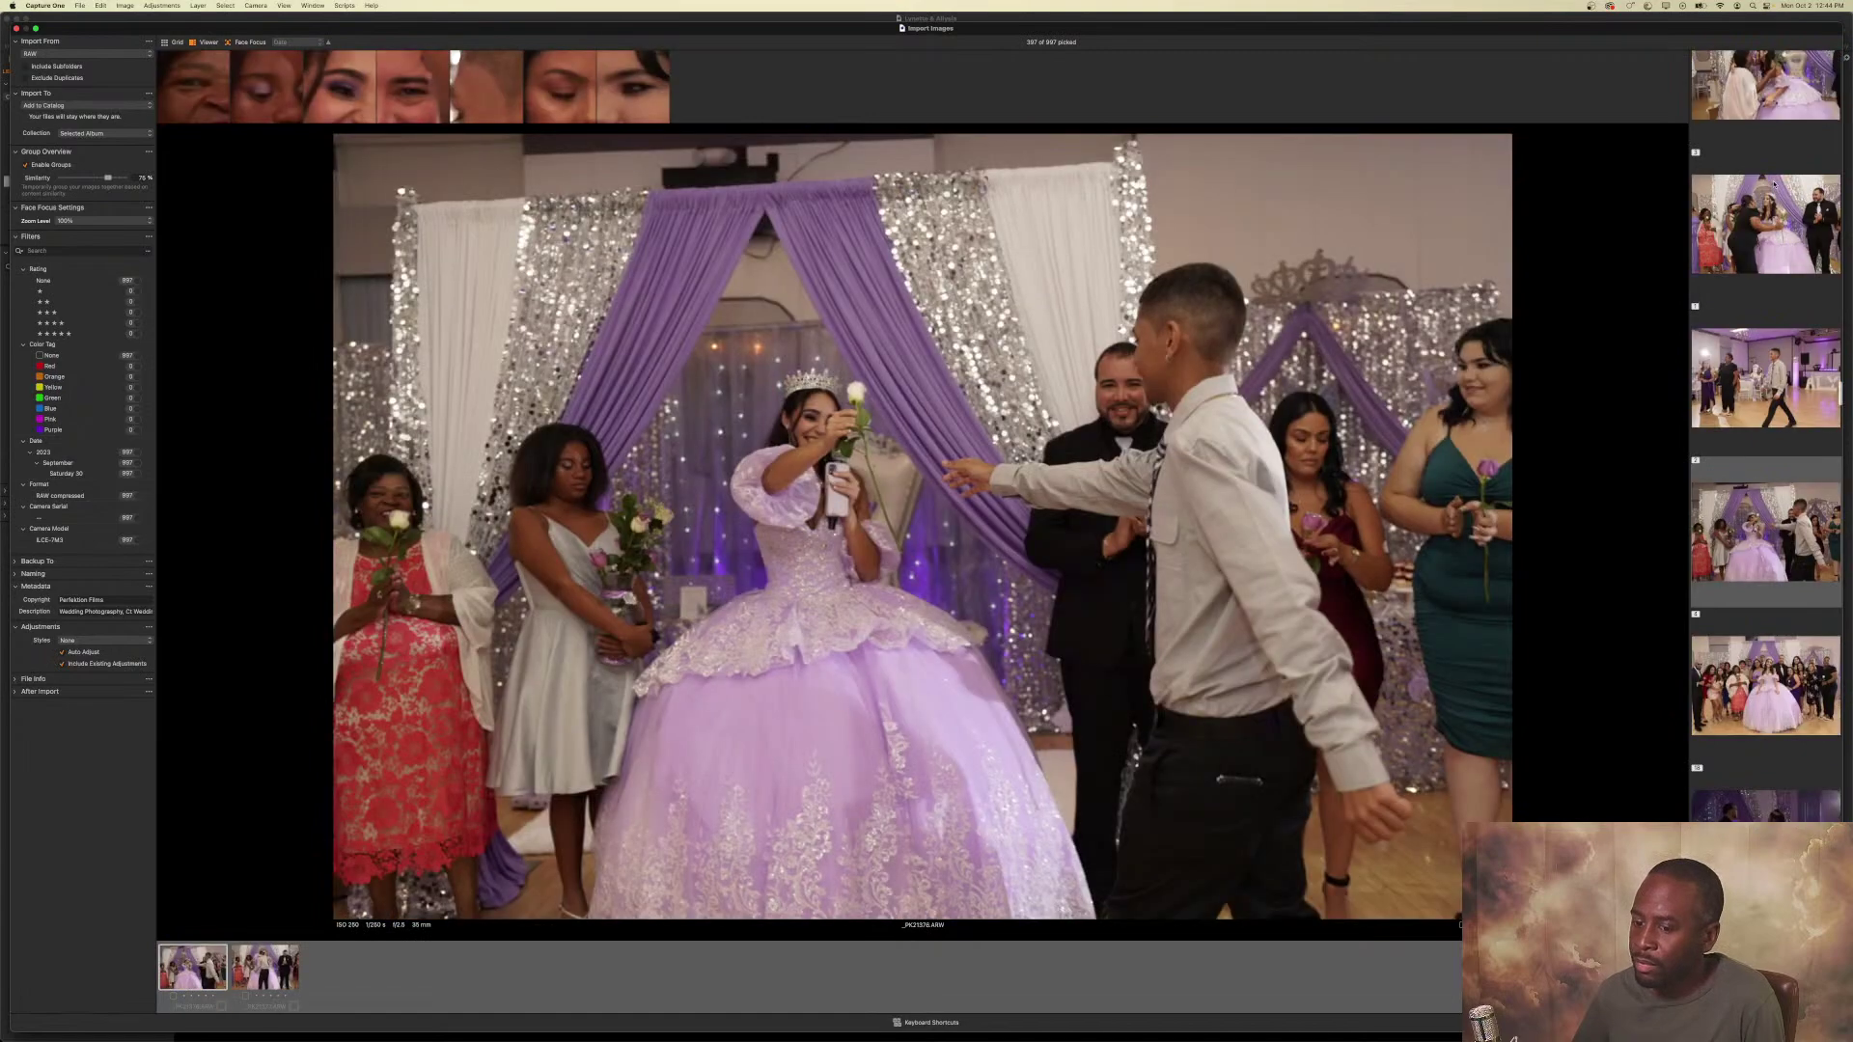
key(Right)
key(p)
Pick all four group portraits of the girl with the guests holding roses.
key(Down)
key(p)
key(p)
key(Right)
key(p)
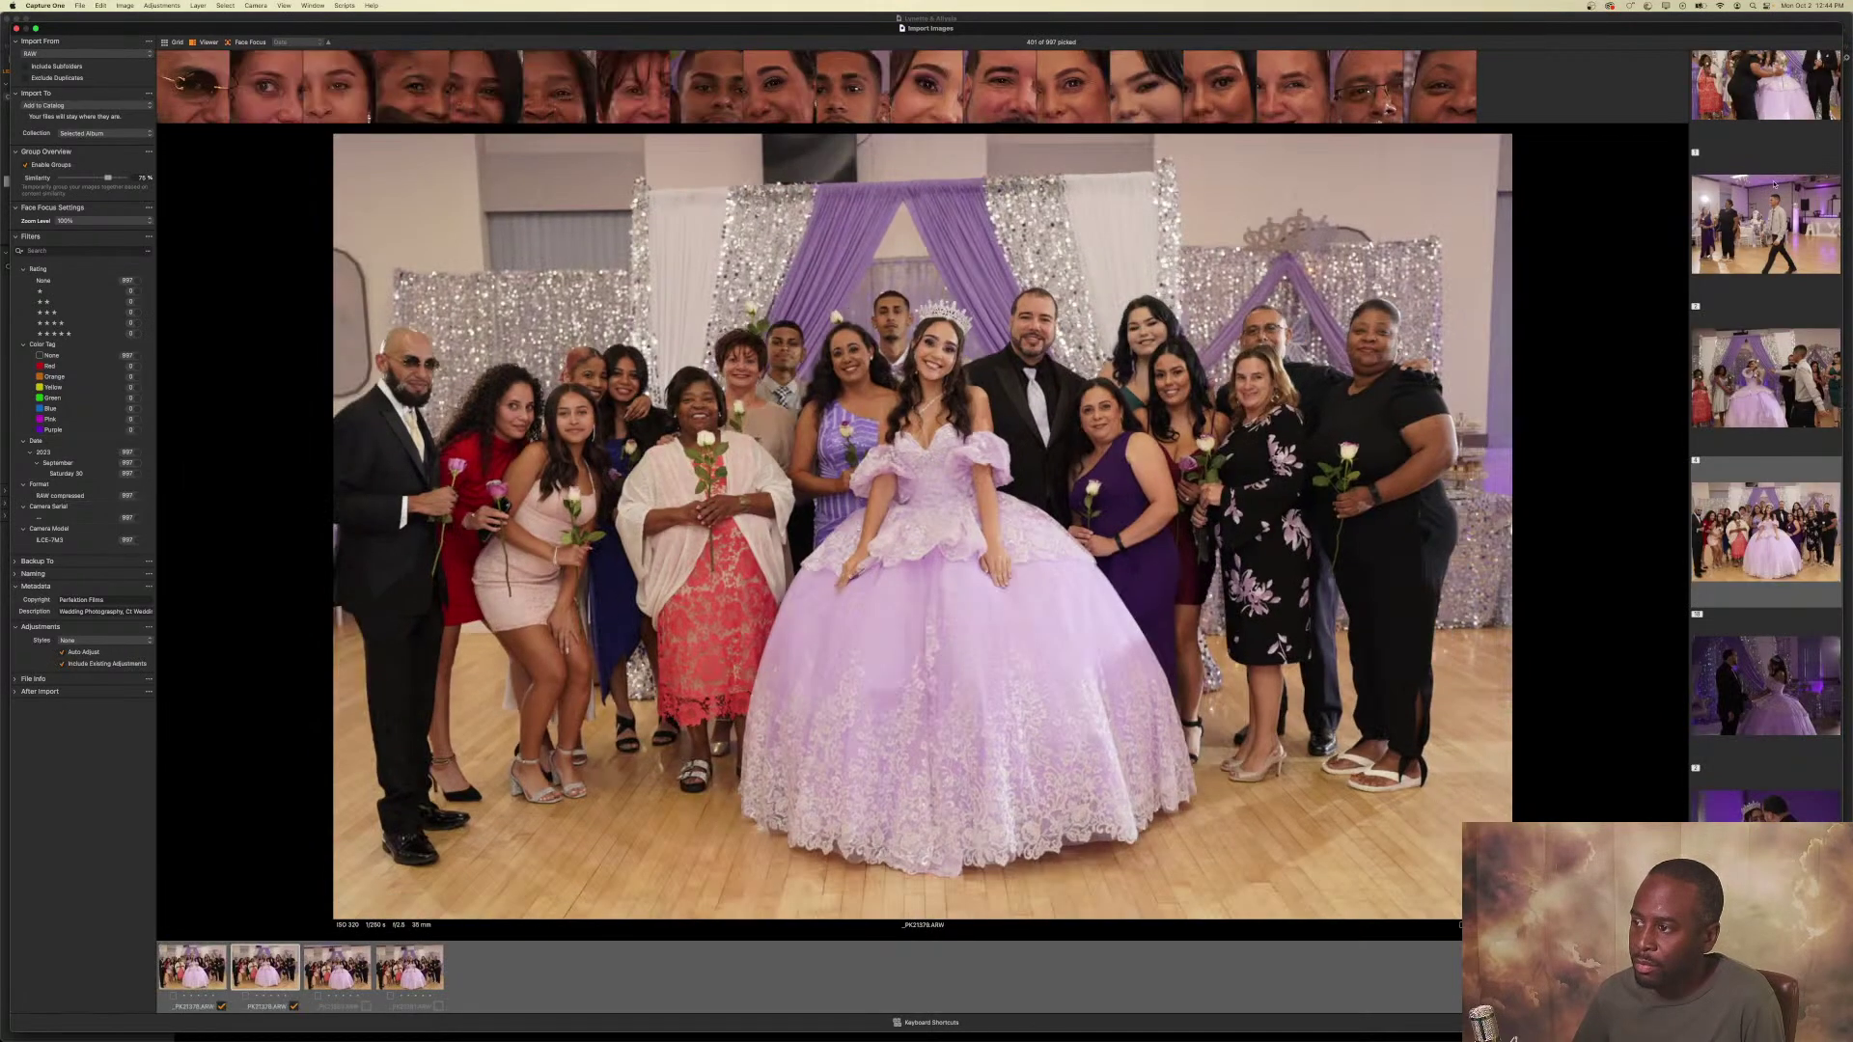
key(Right)
key(p)
key(Right)
key(p)
Skip the first three photos of the dance with the man in the black suit and pick the fourth through seventh.
key(Down)
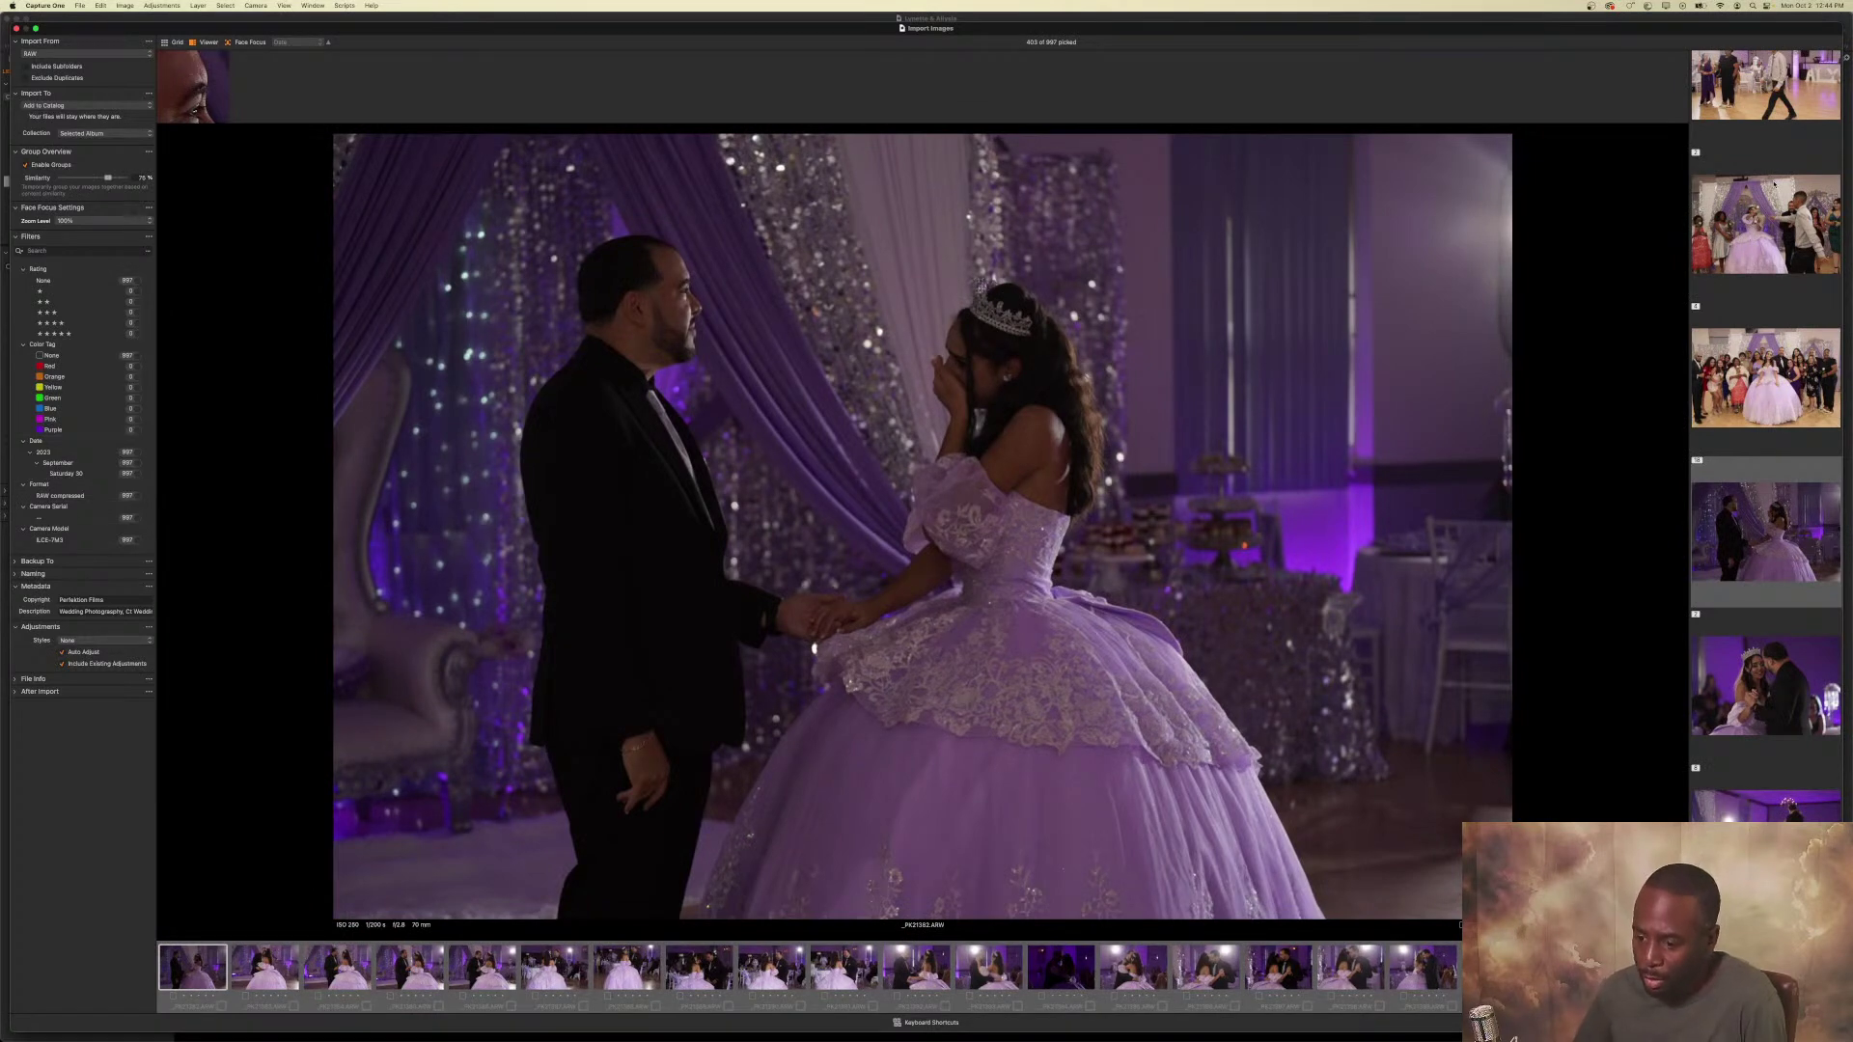
key(Right)
key(Right)
key(Right)
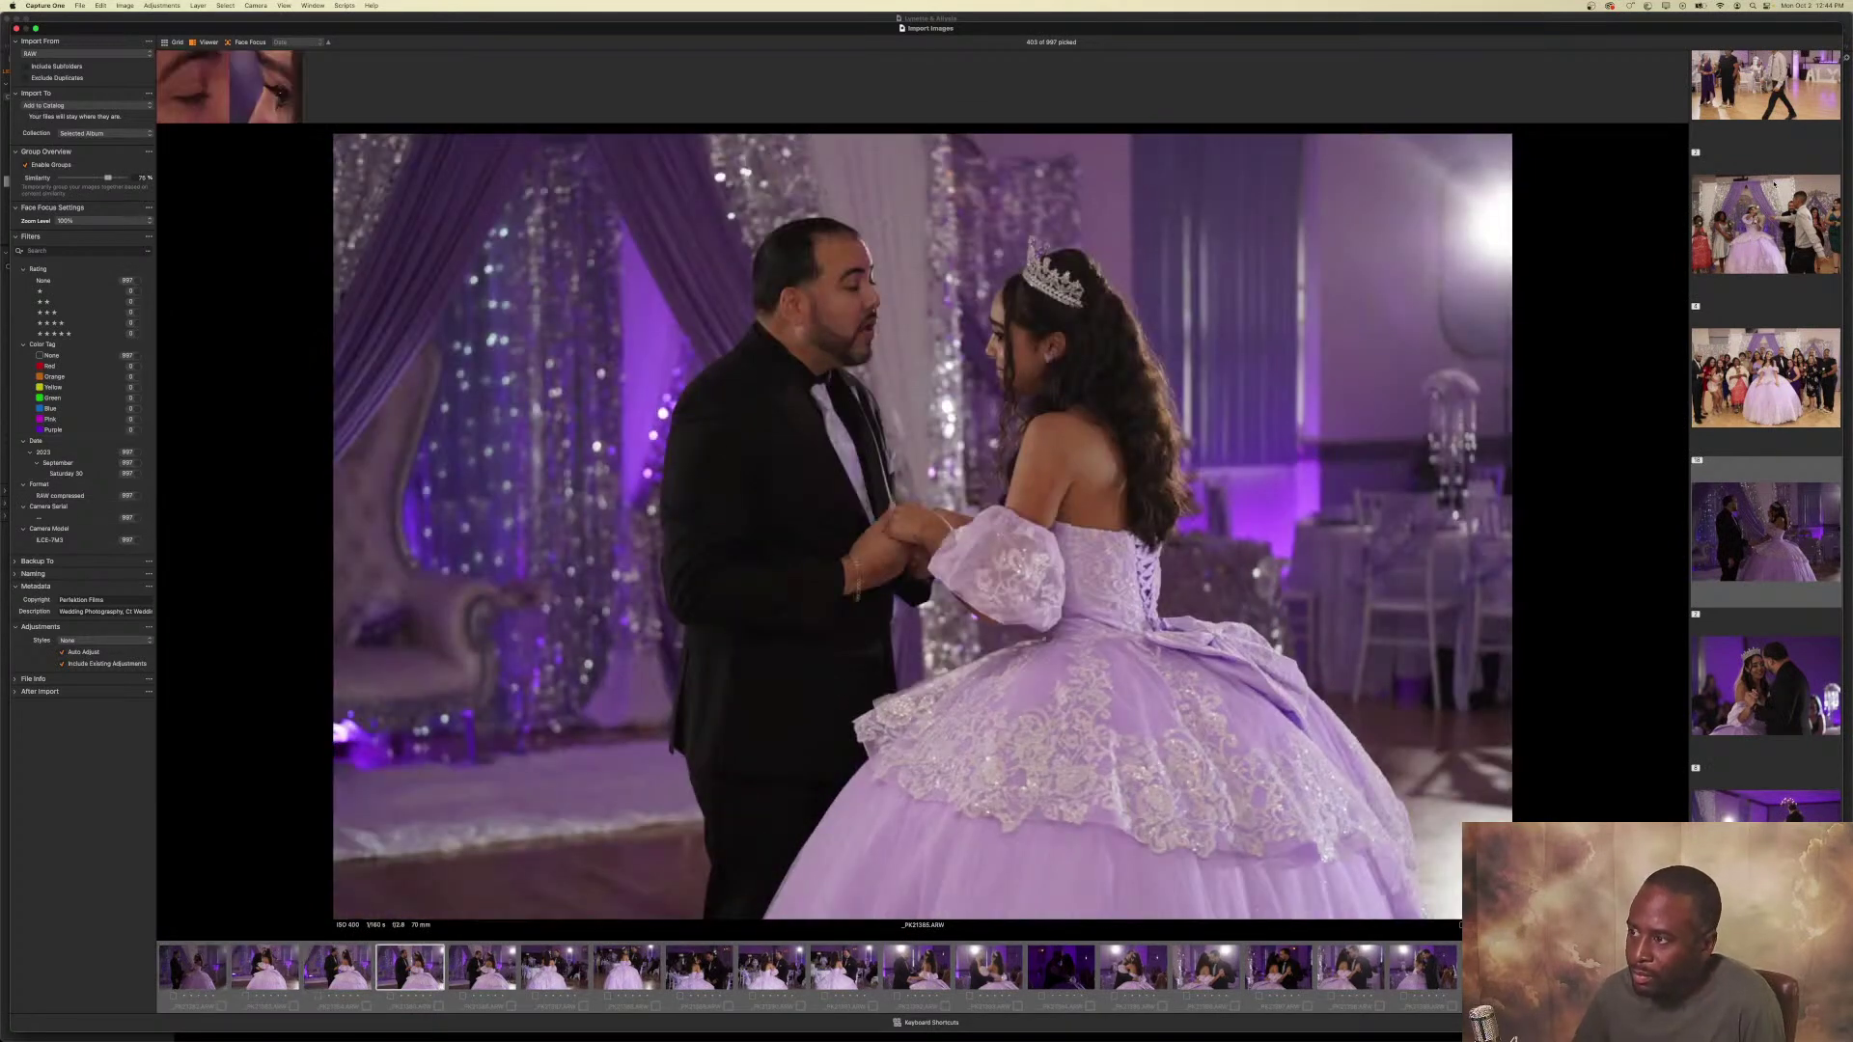
key(p)
key(Right)
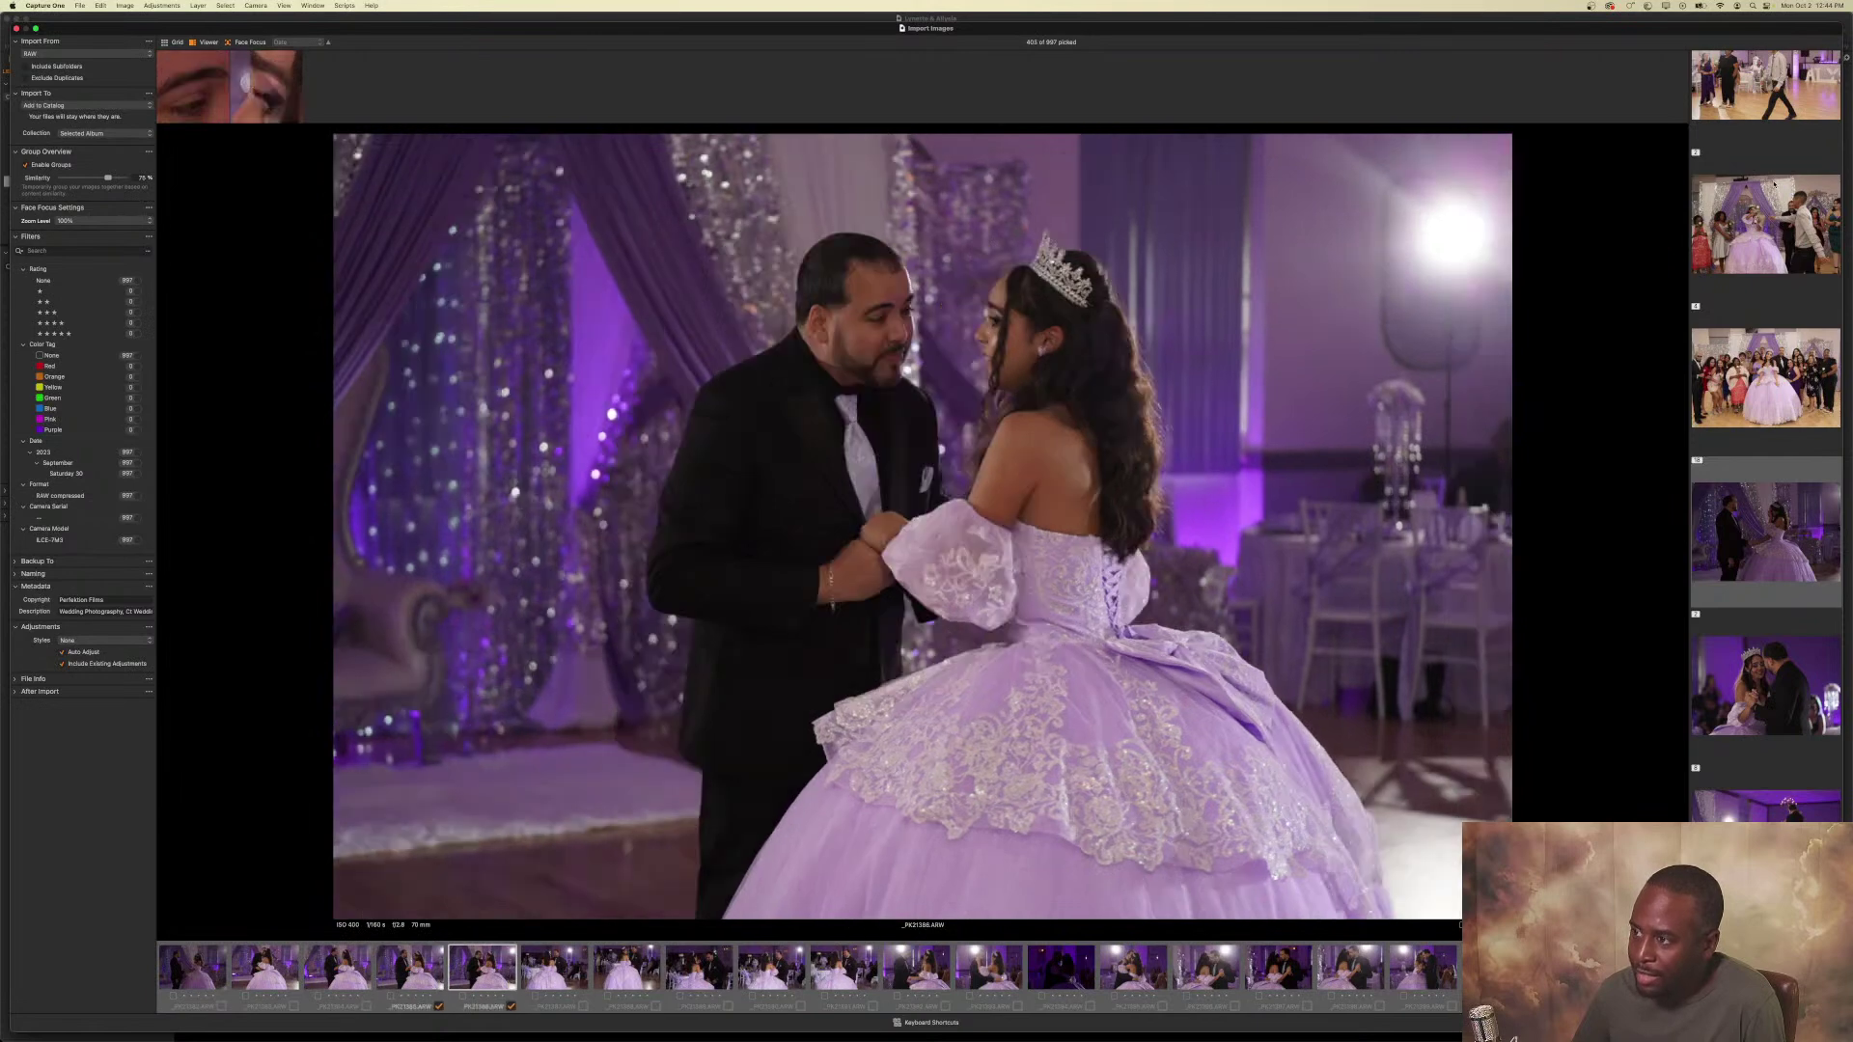
key(Right)
key(p)
key(Right)
key(p)
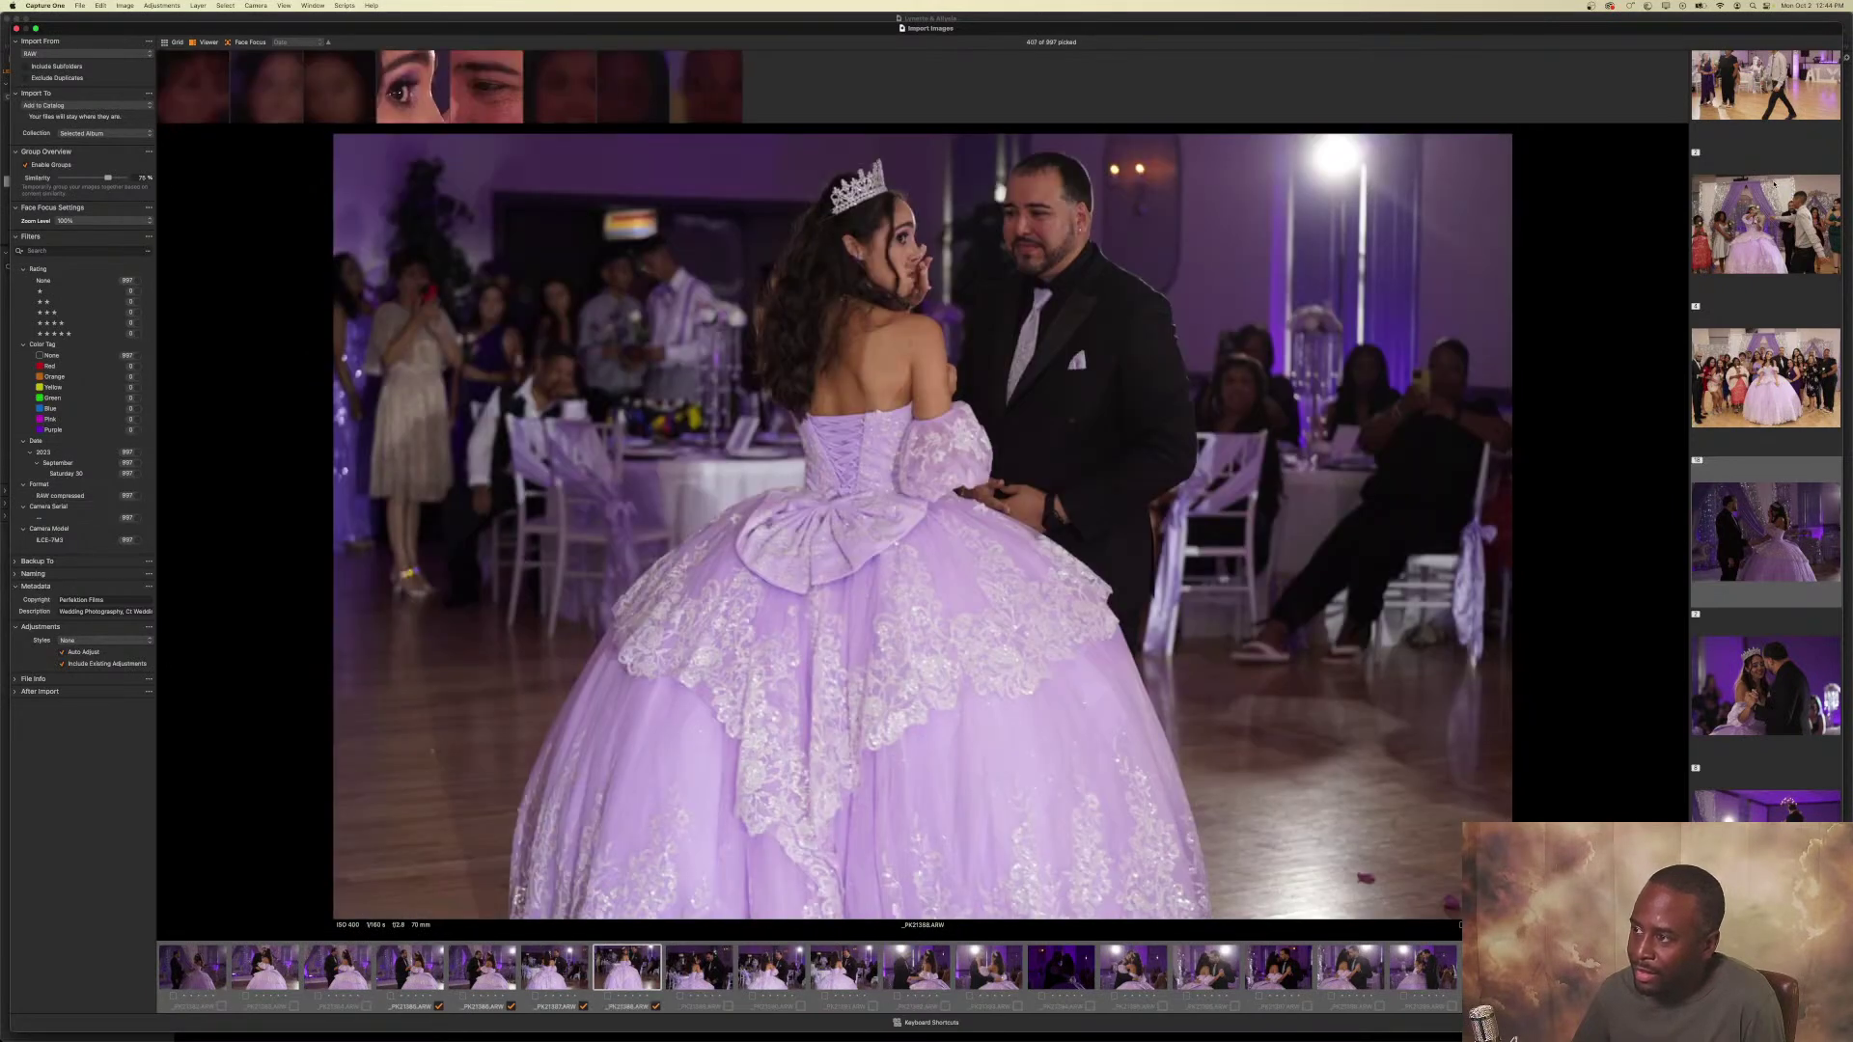
Pick the eighth, tenth and eleventh photos of the dance group, leaving the out-of-focus ninth one unpicked.
key(Right)
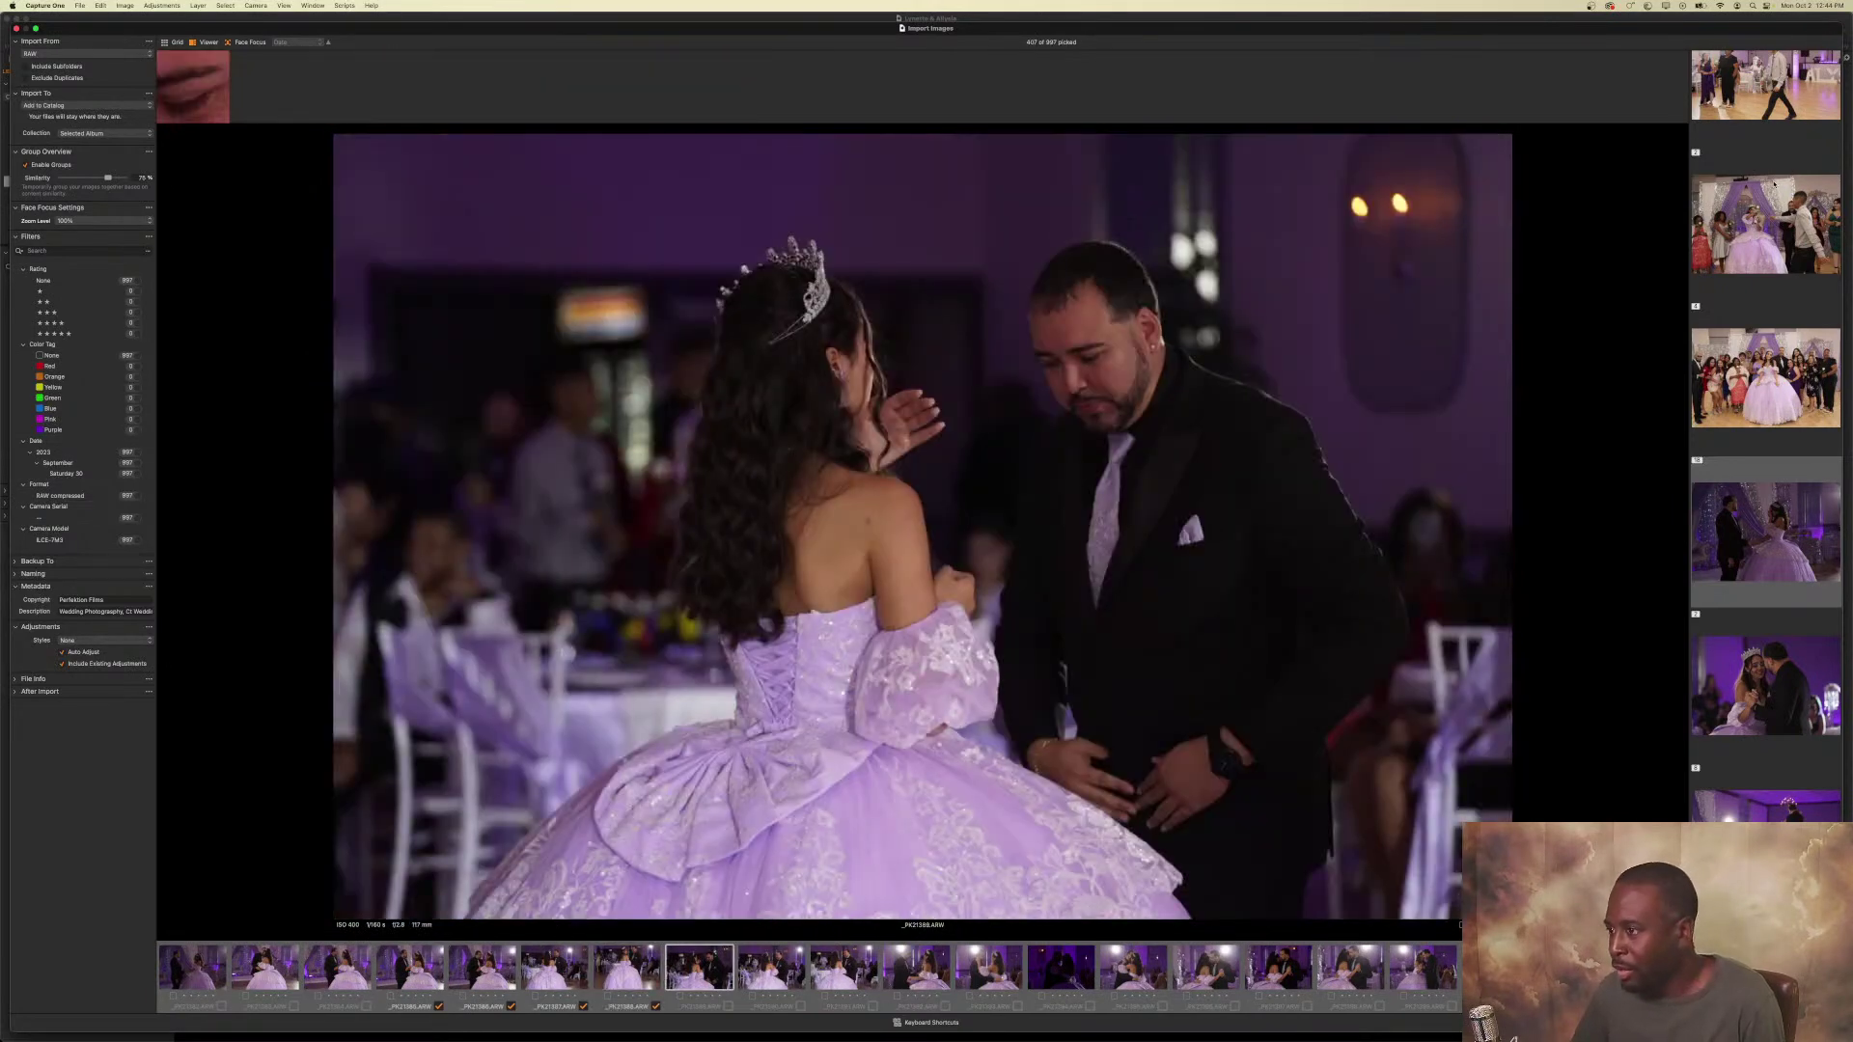
key(p)
key(Right)
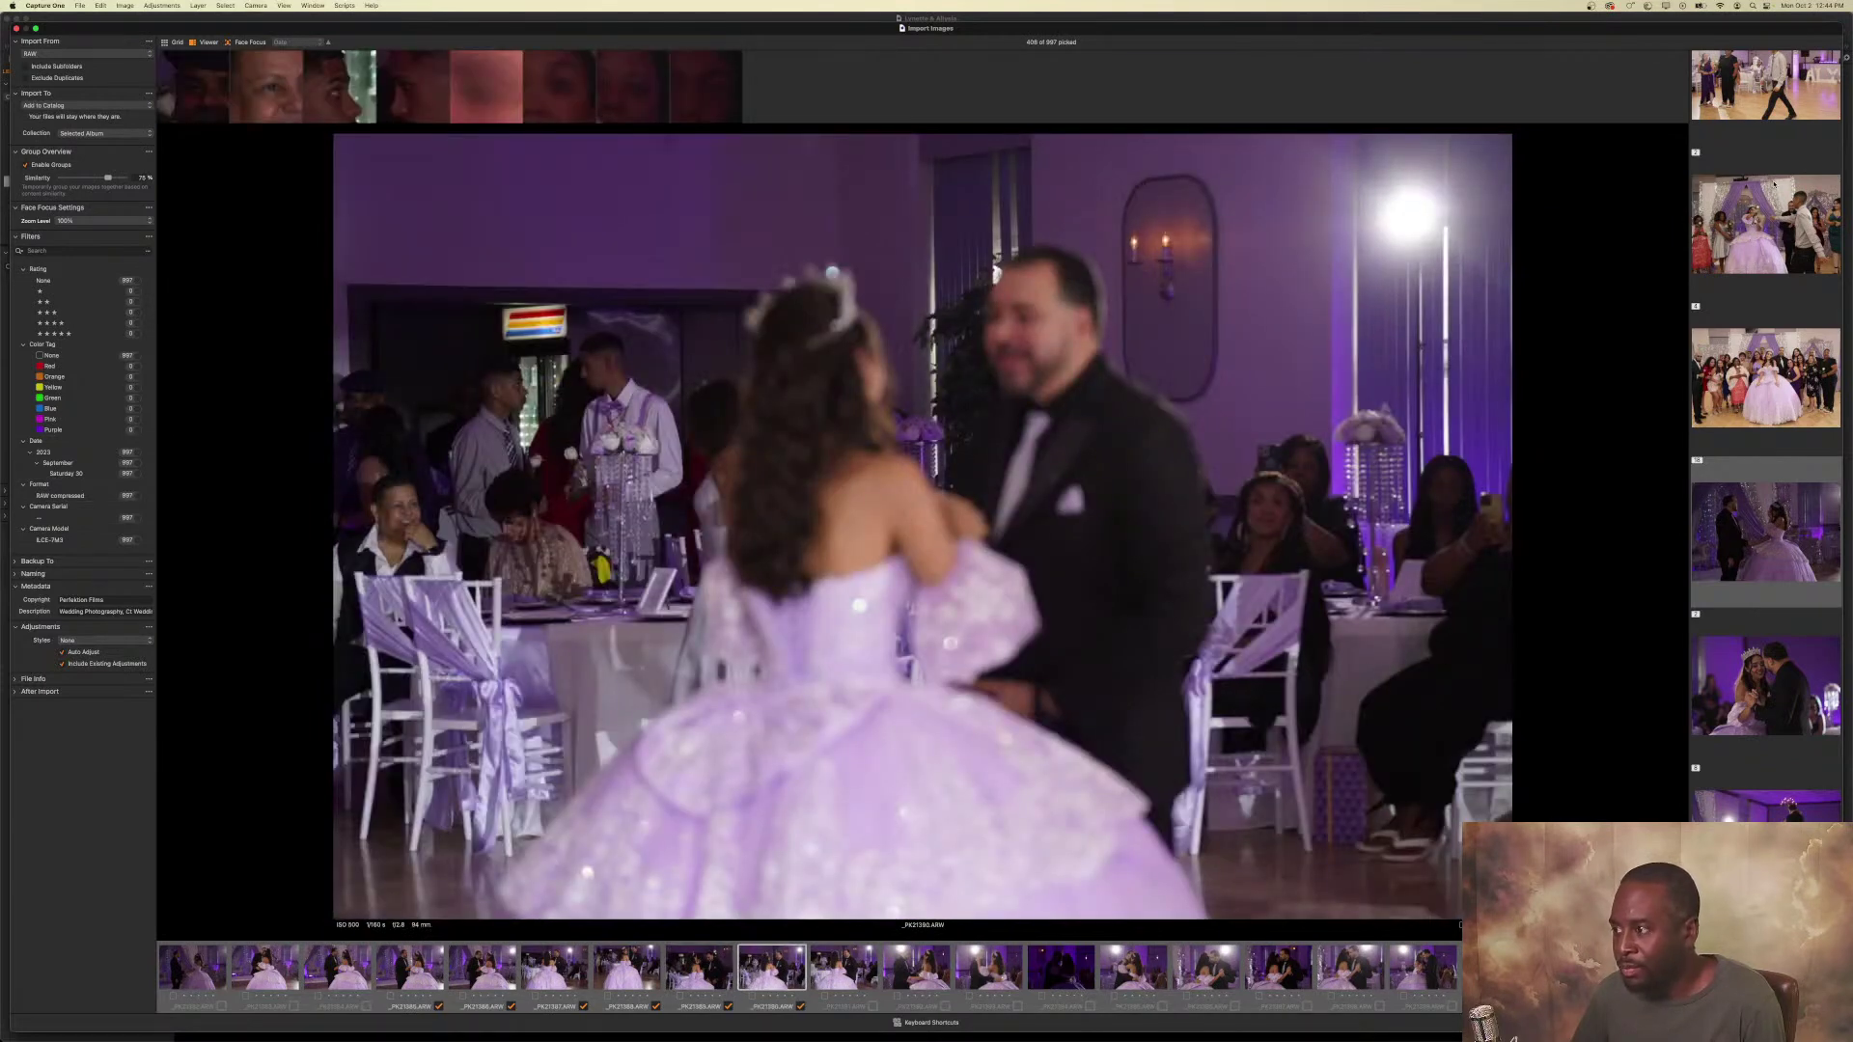
key(p)
key(Right)
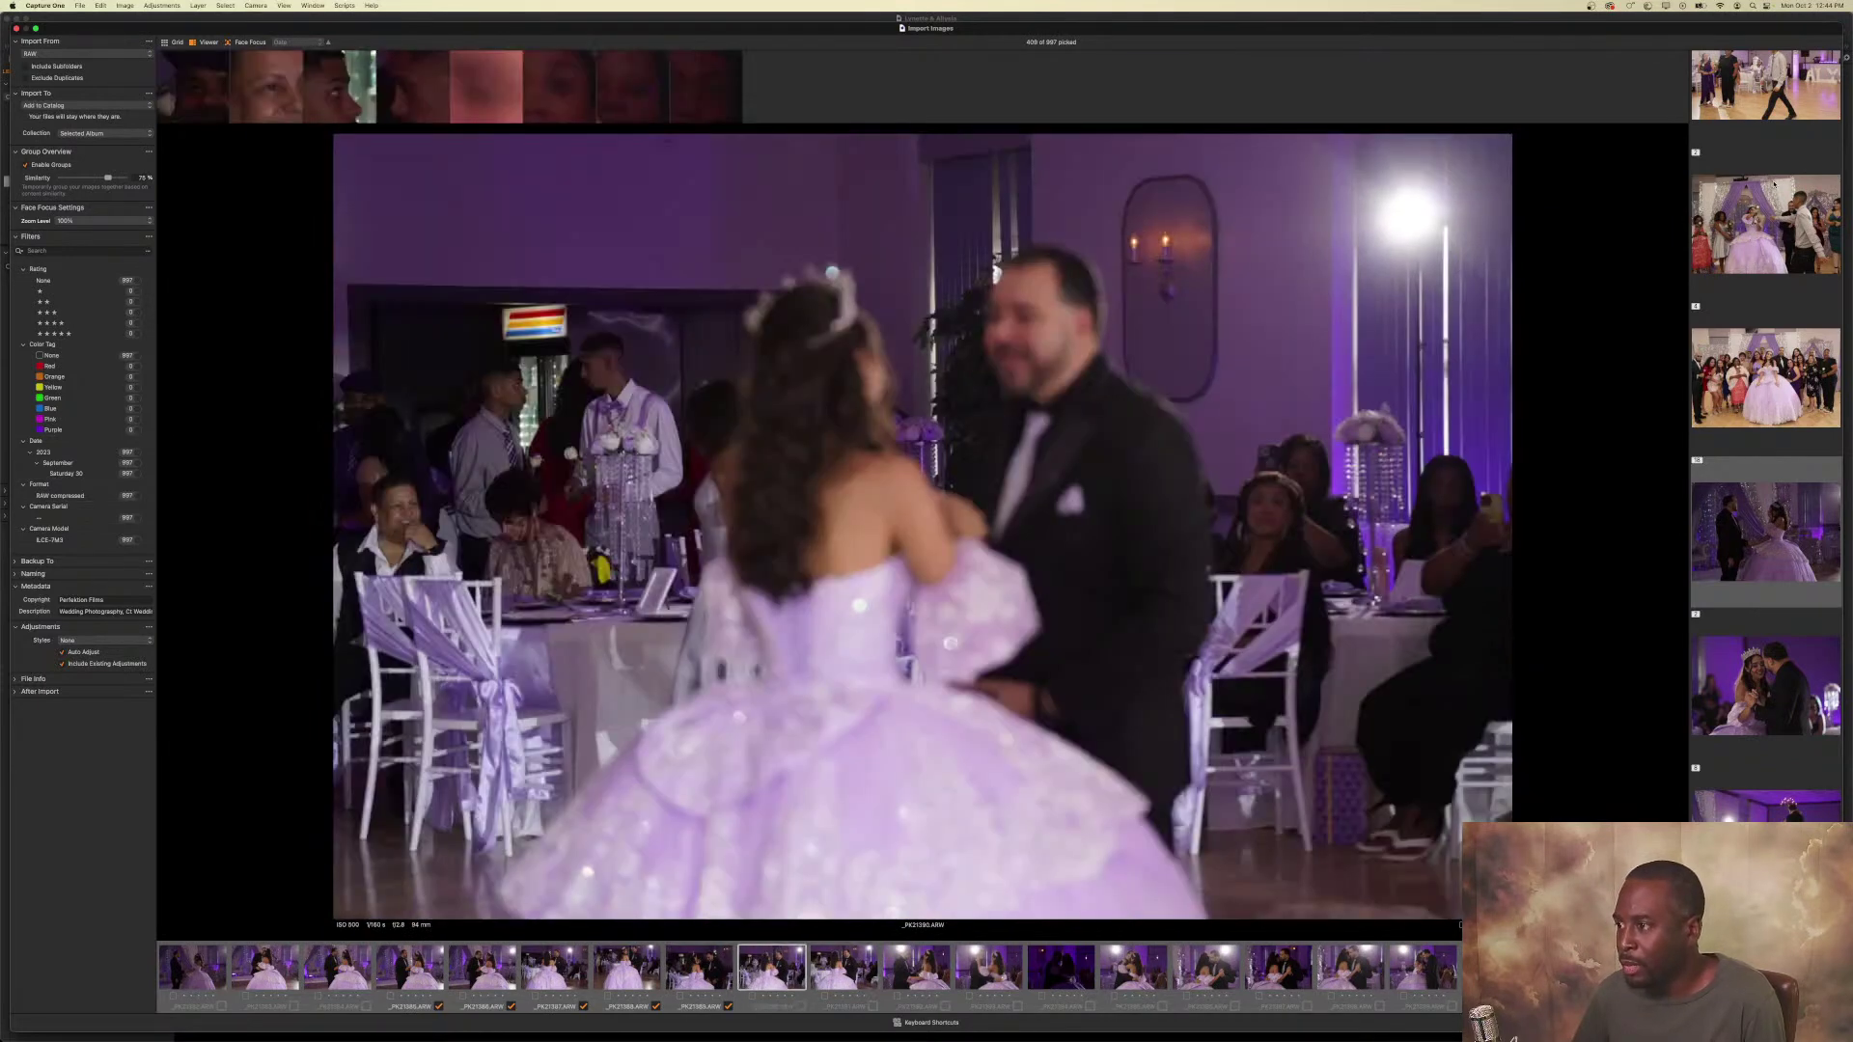
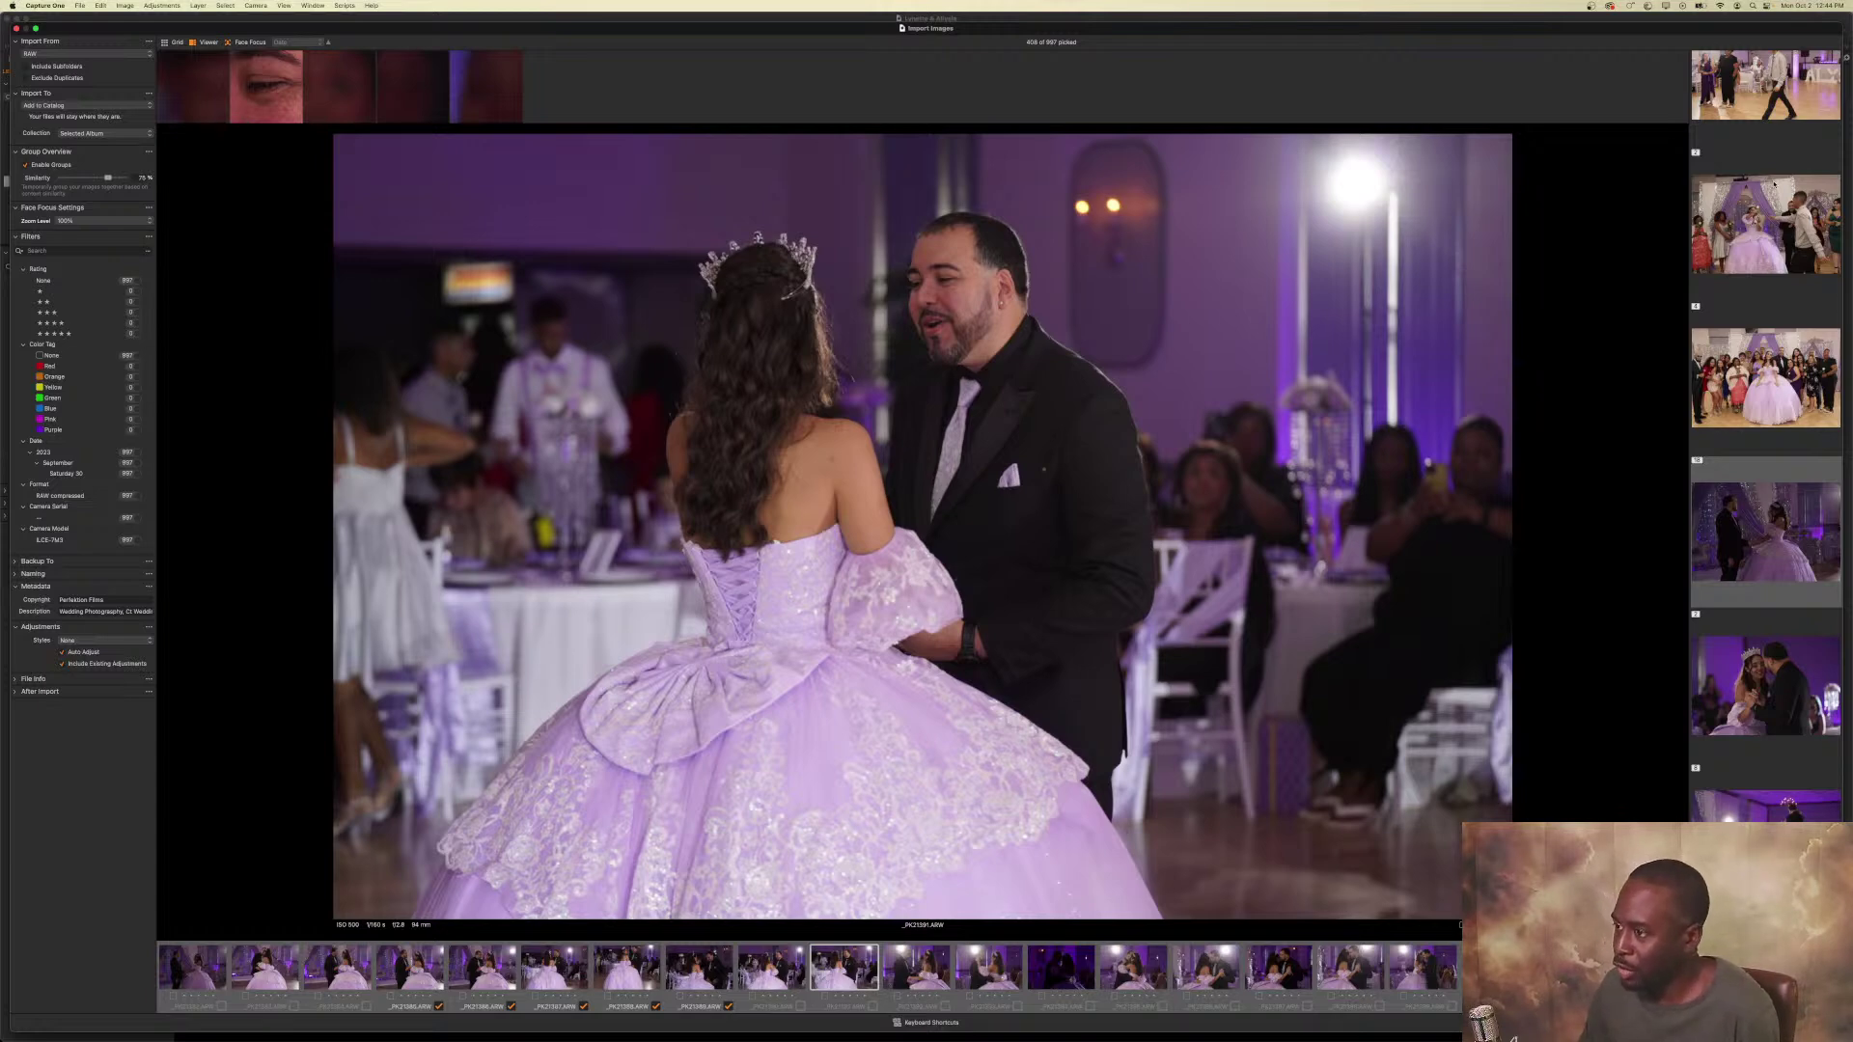
key(space)
key(space)
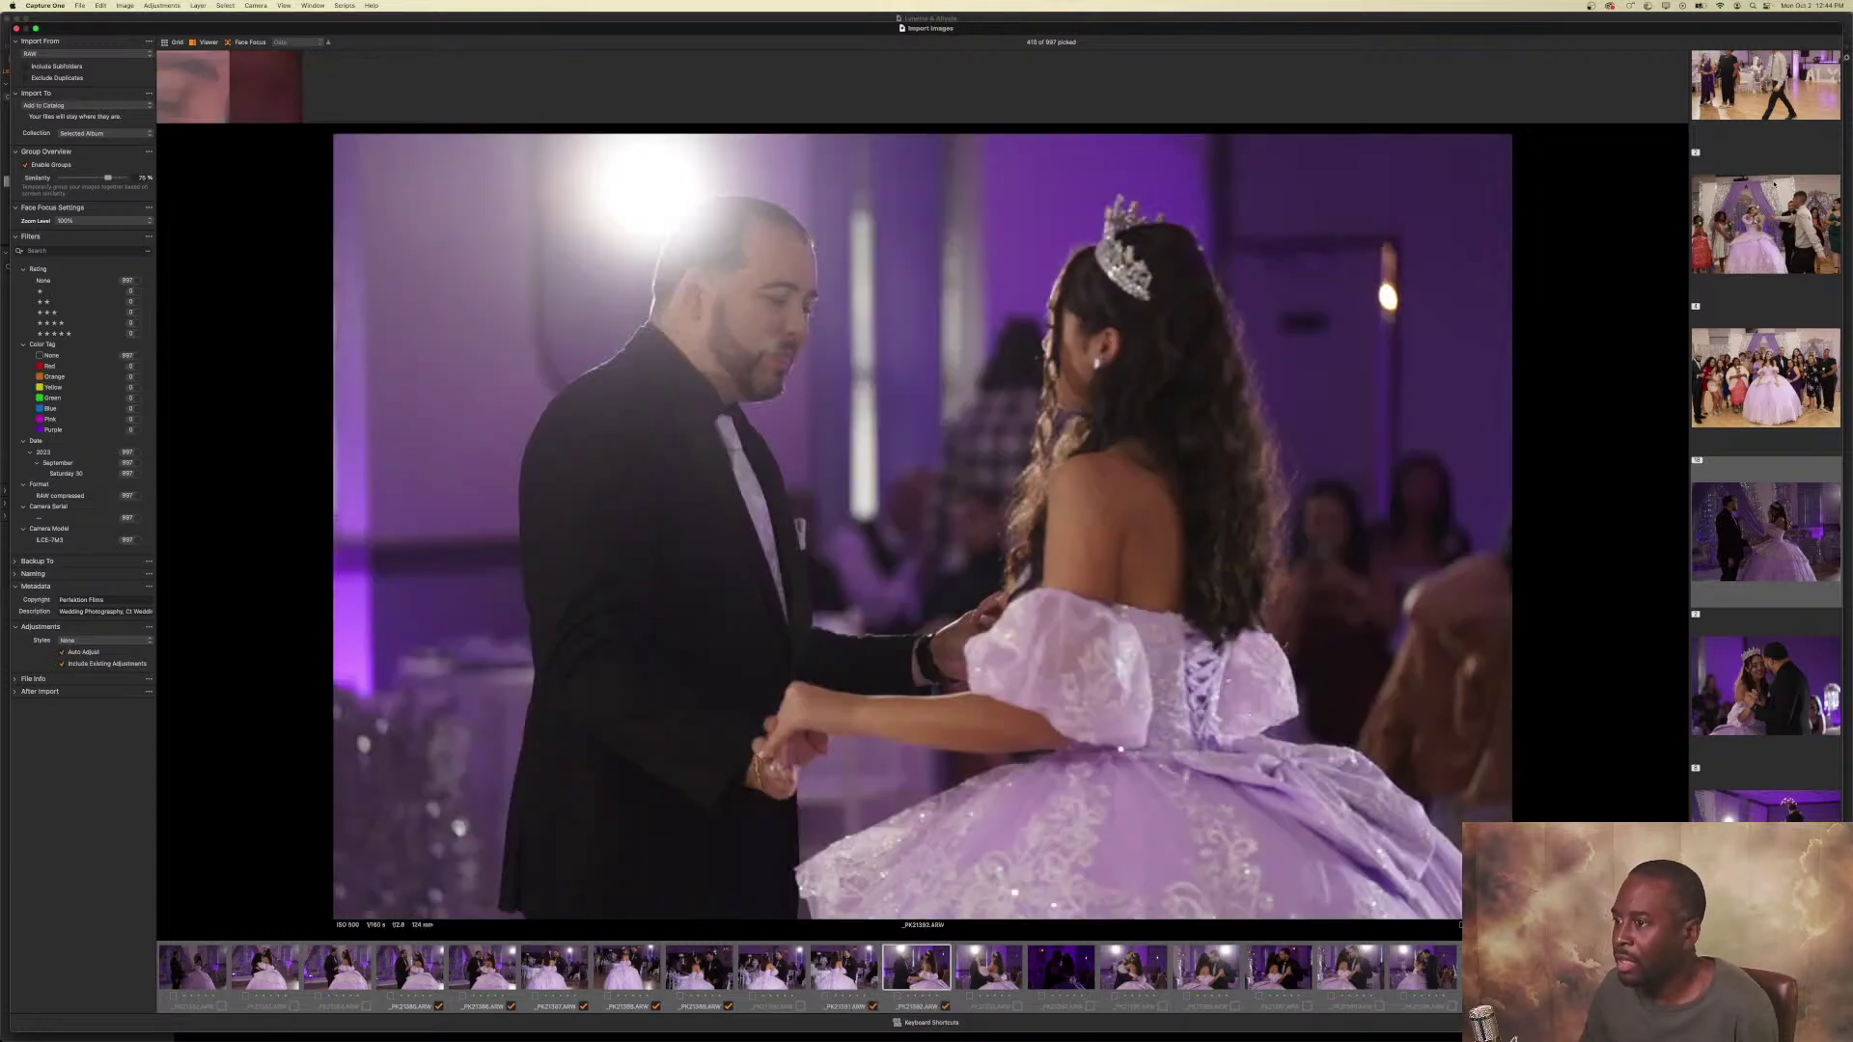
Skip the twelfth photo and the dark thirteenth one in the dance group, and pick the fourteenth through eighteenth.
key(Right)
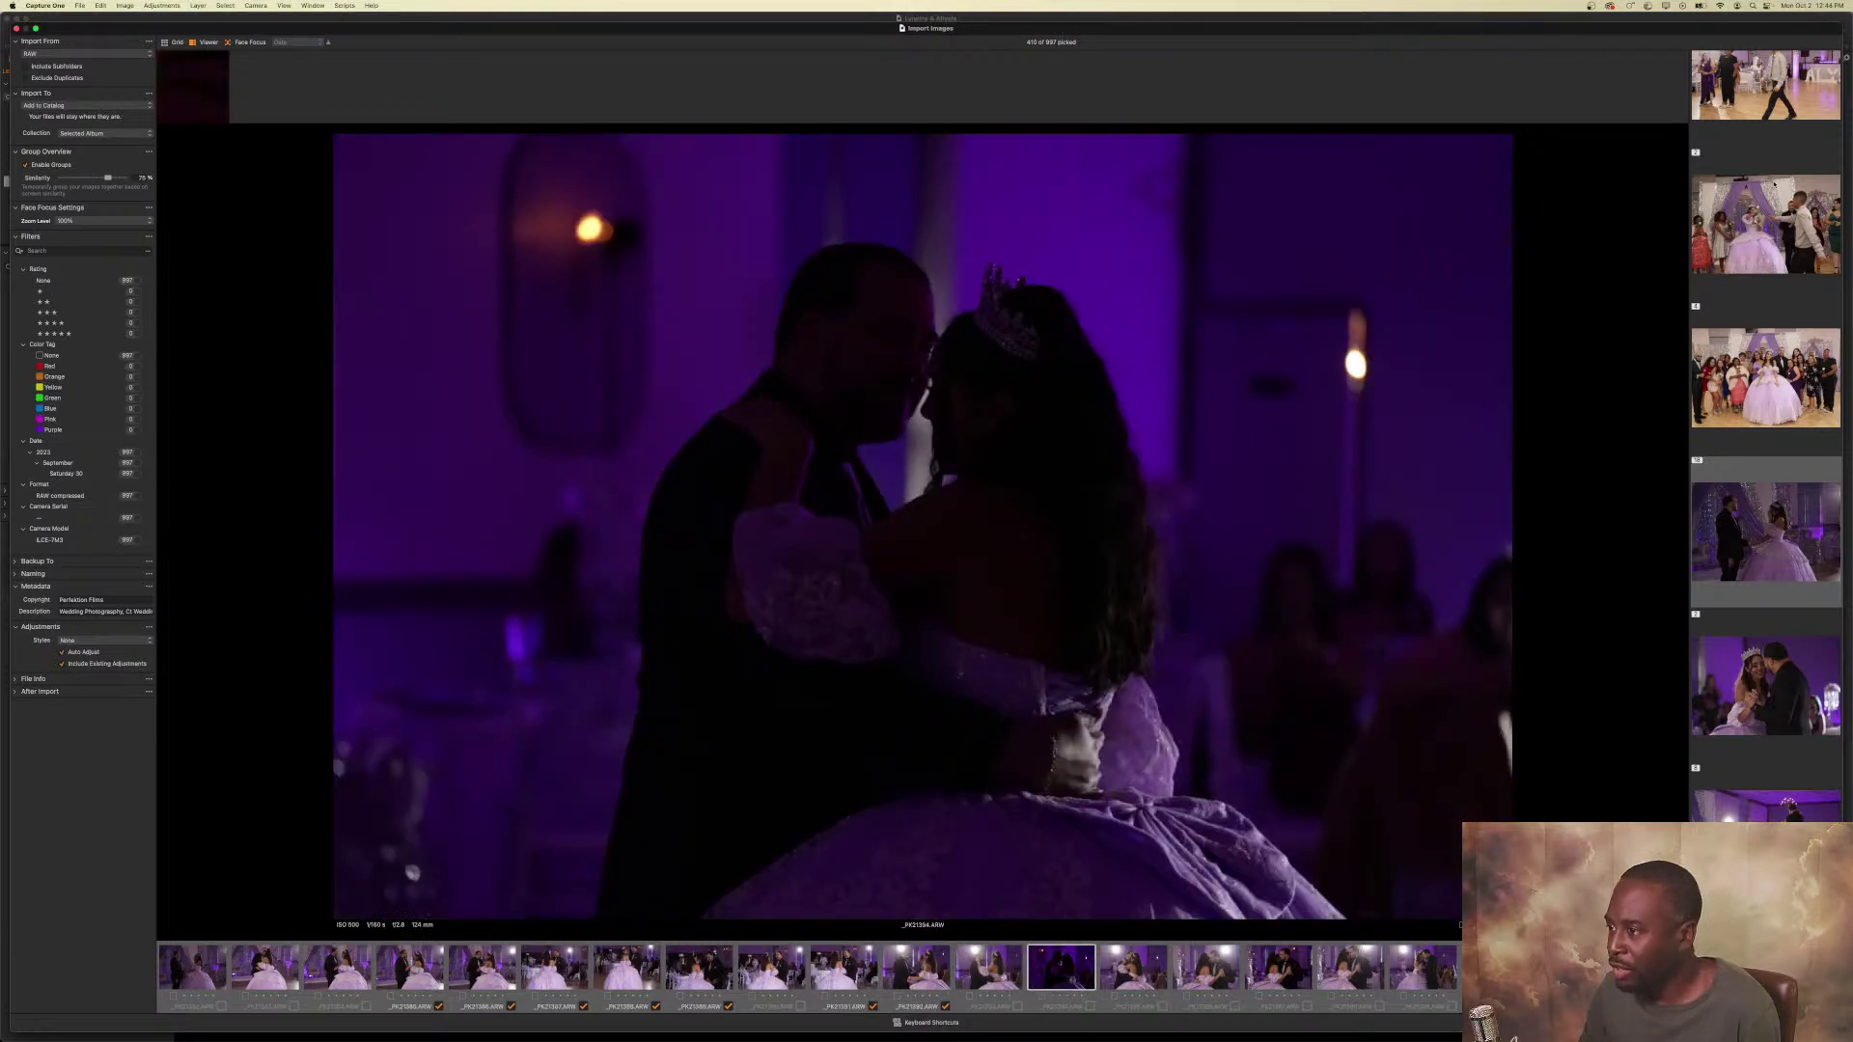
key(space)
key(space)
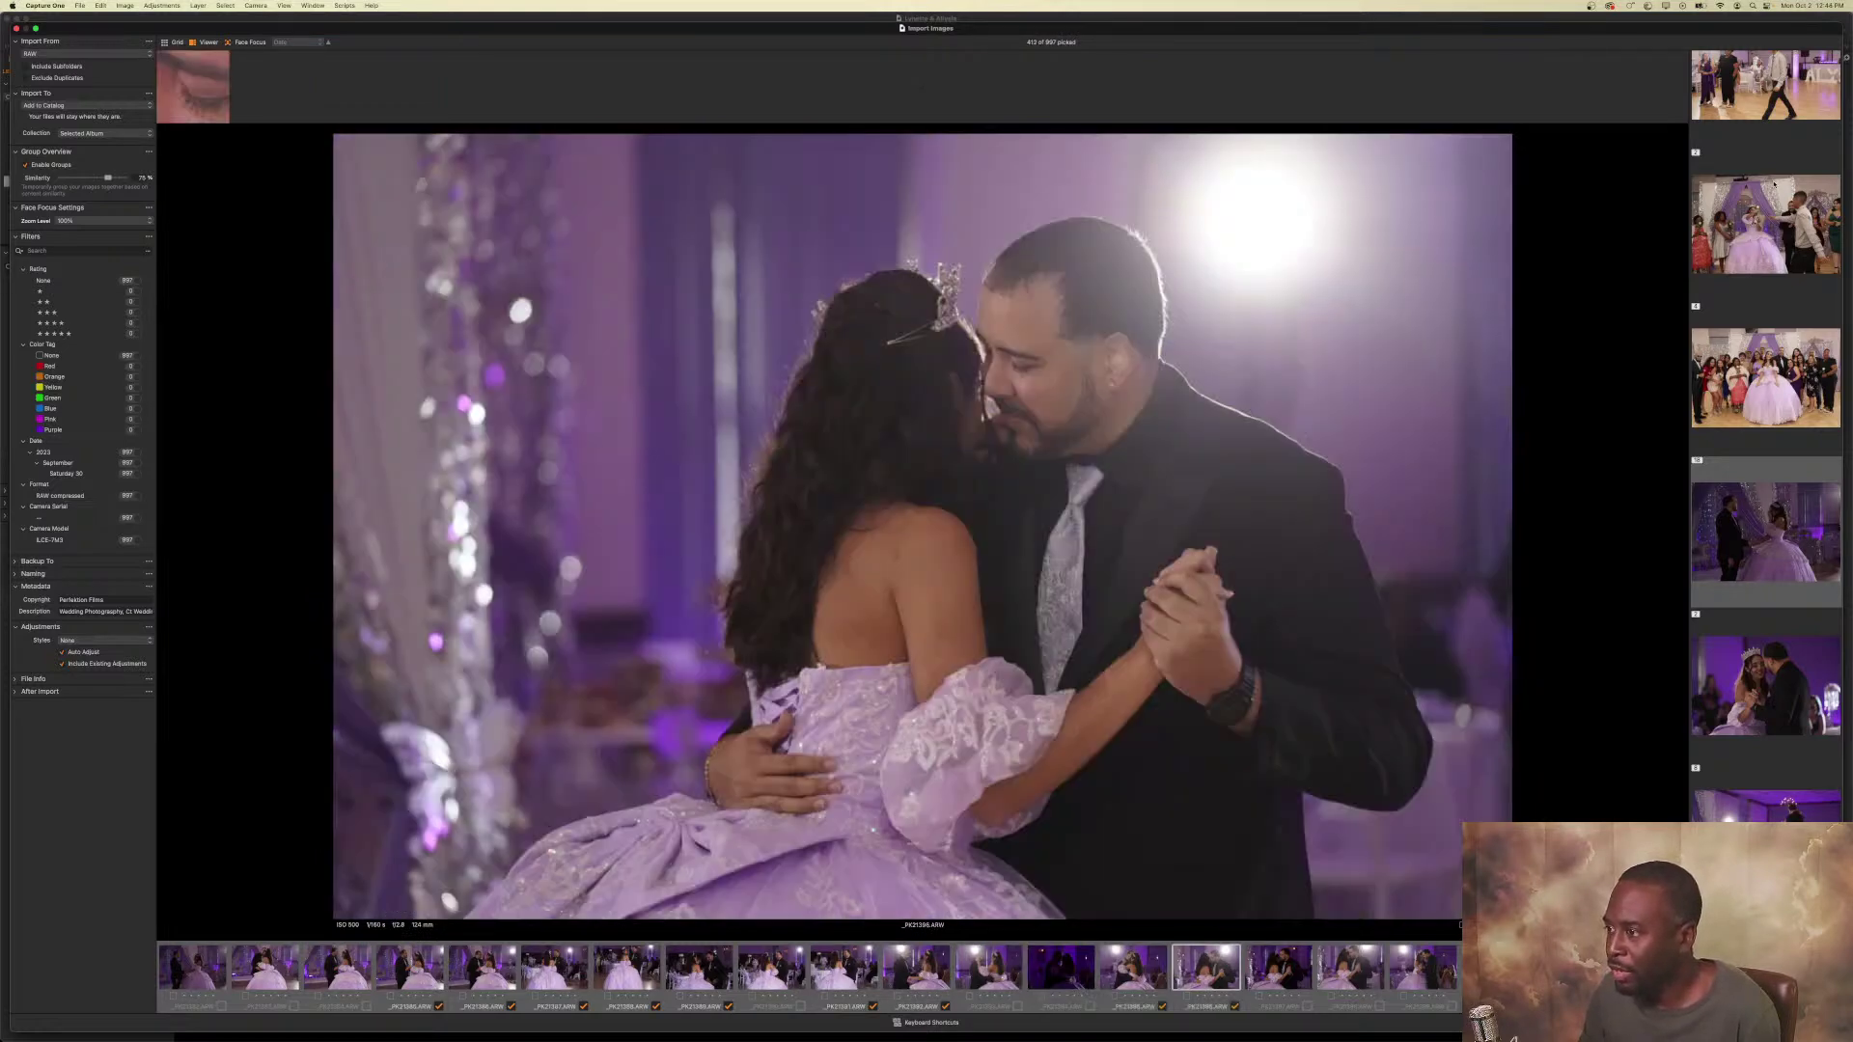
key(Right)
key(space)
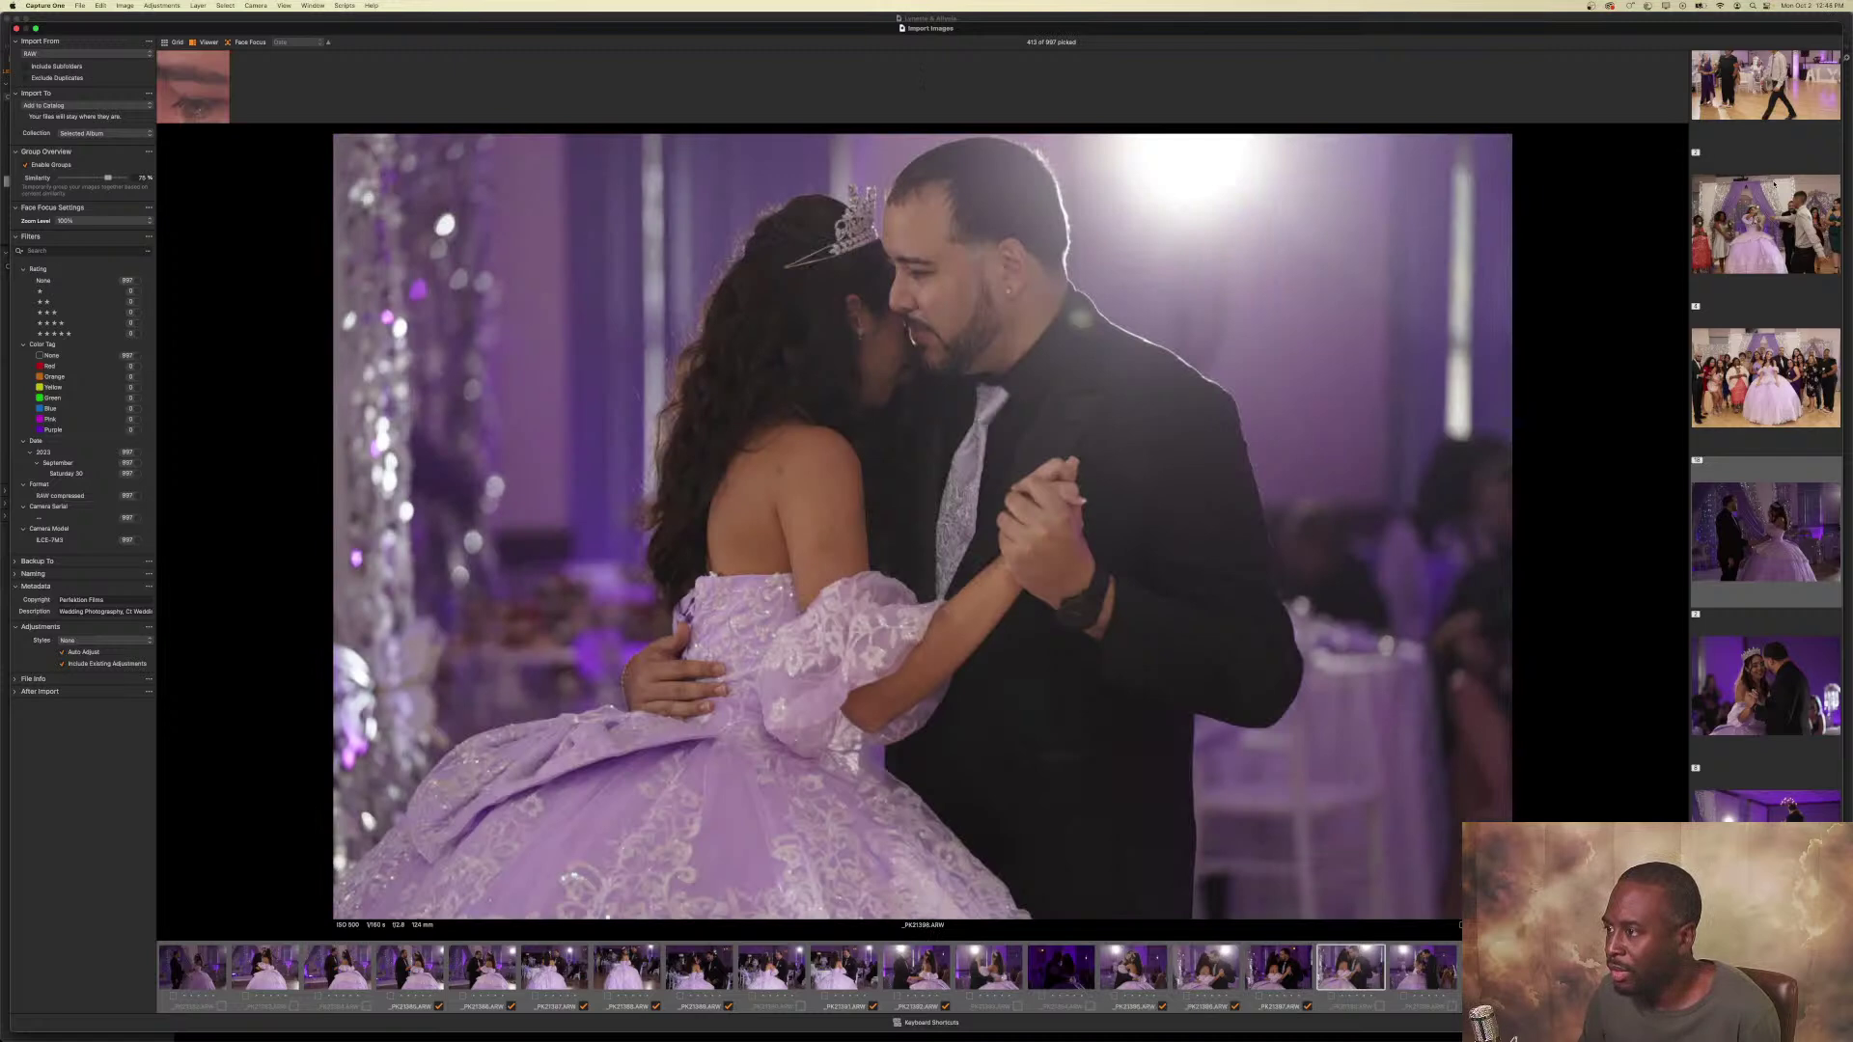
key(Right)
key(Left)
key(space)
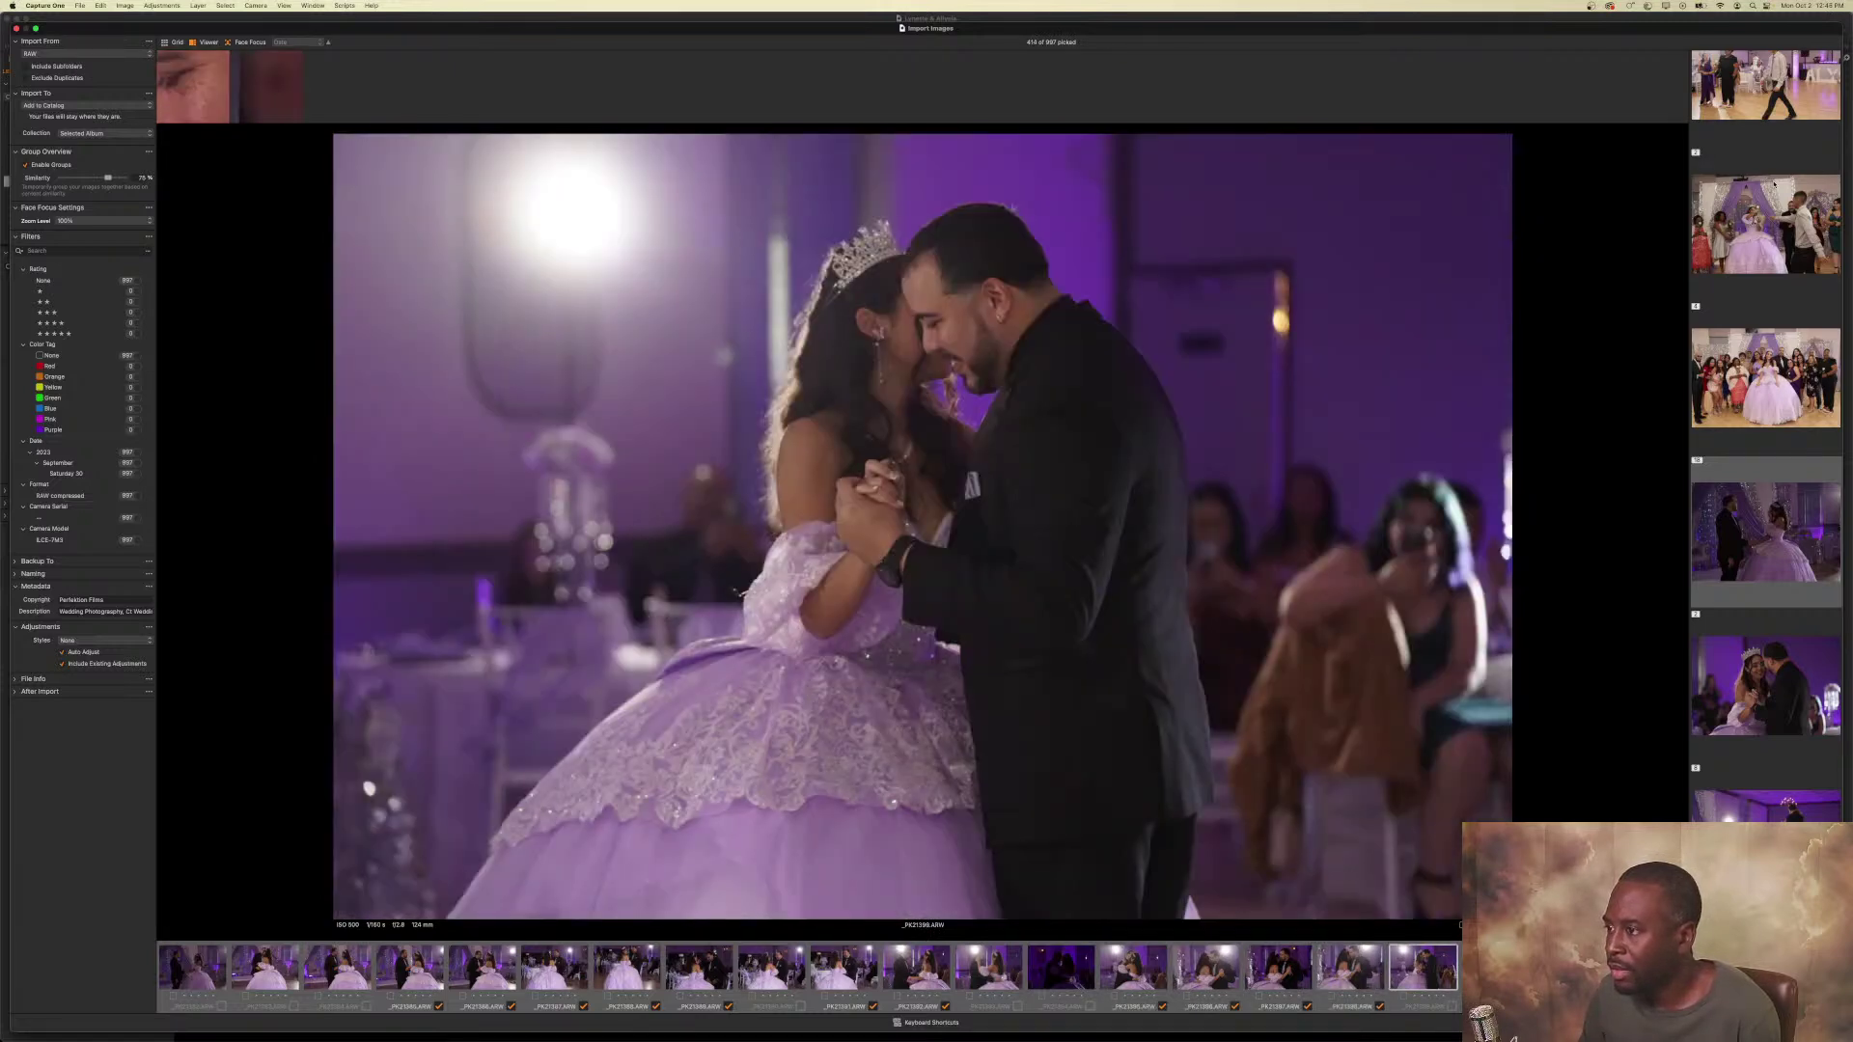
key(space)
Pick both photos in the two-photo group of the girl and the man dancing closely with clasped hands.
key(Right)
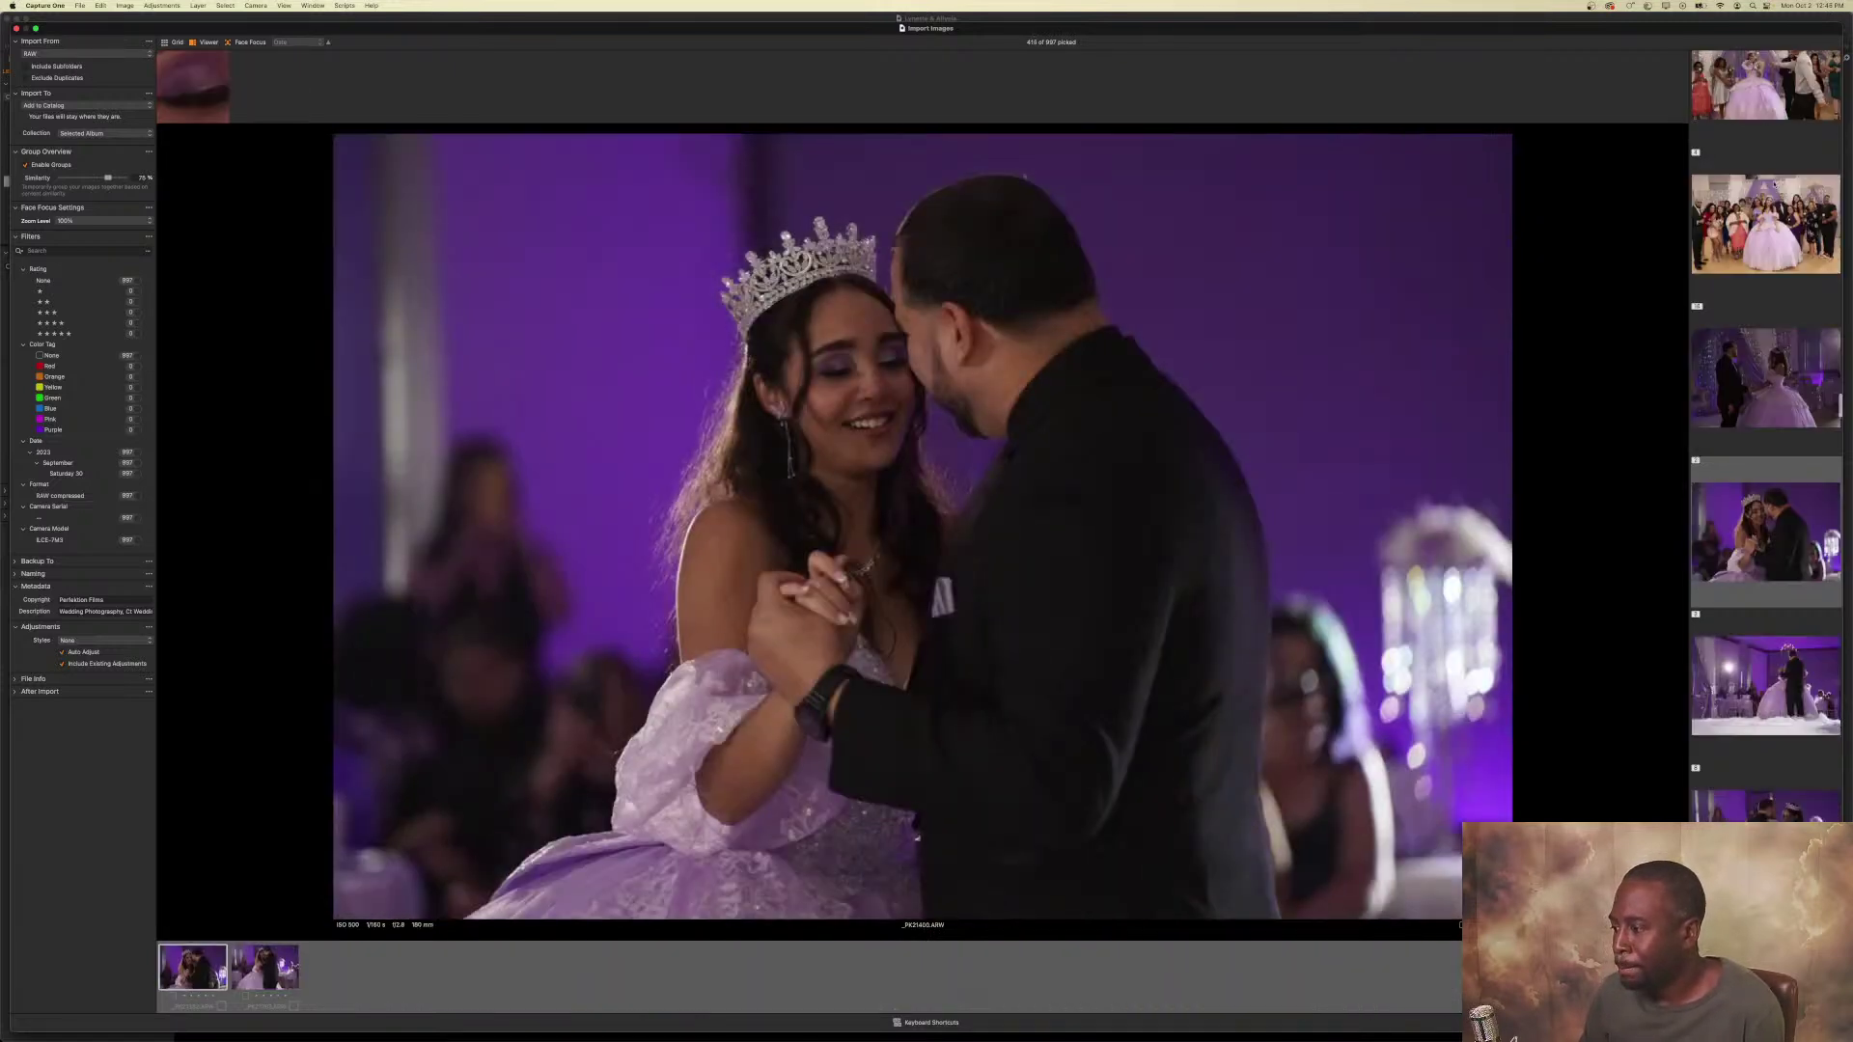
key(space)
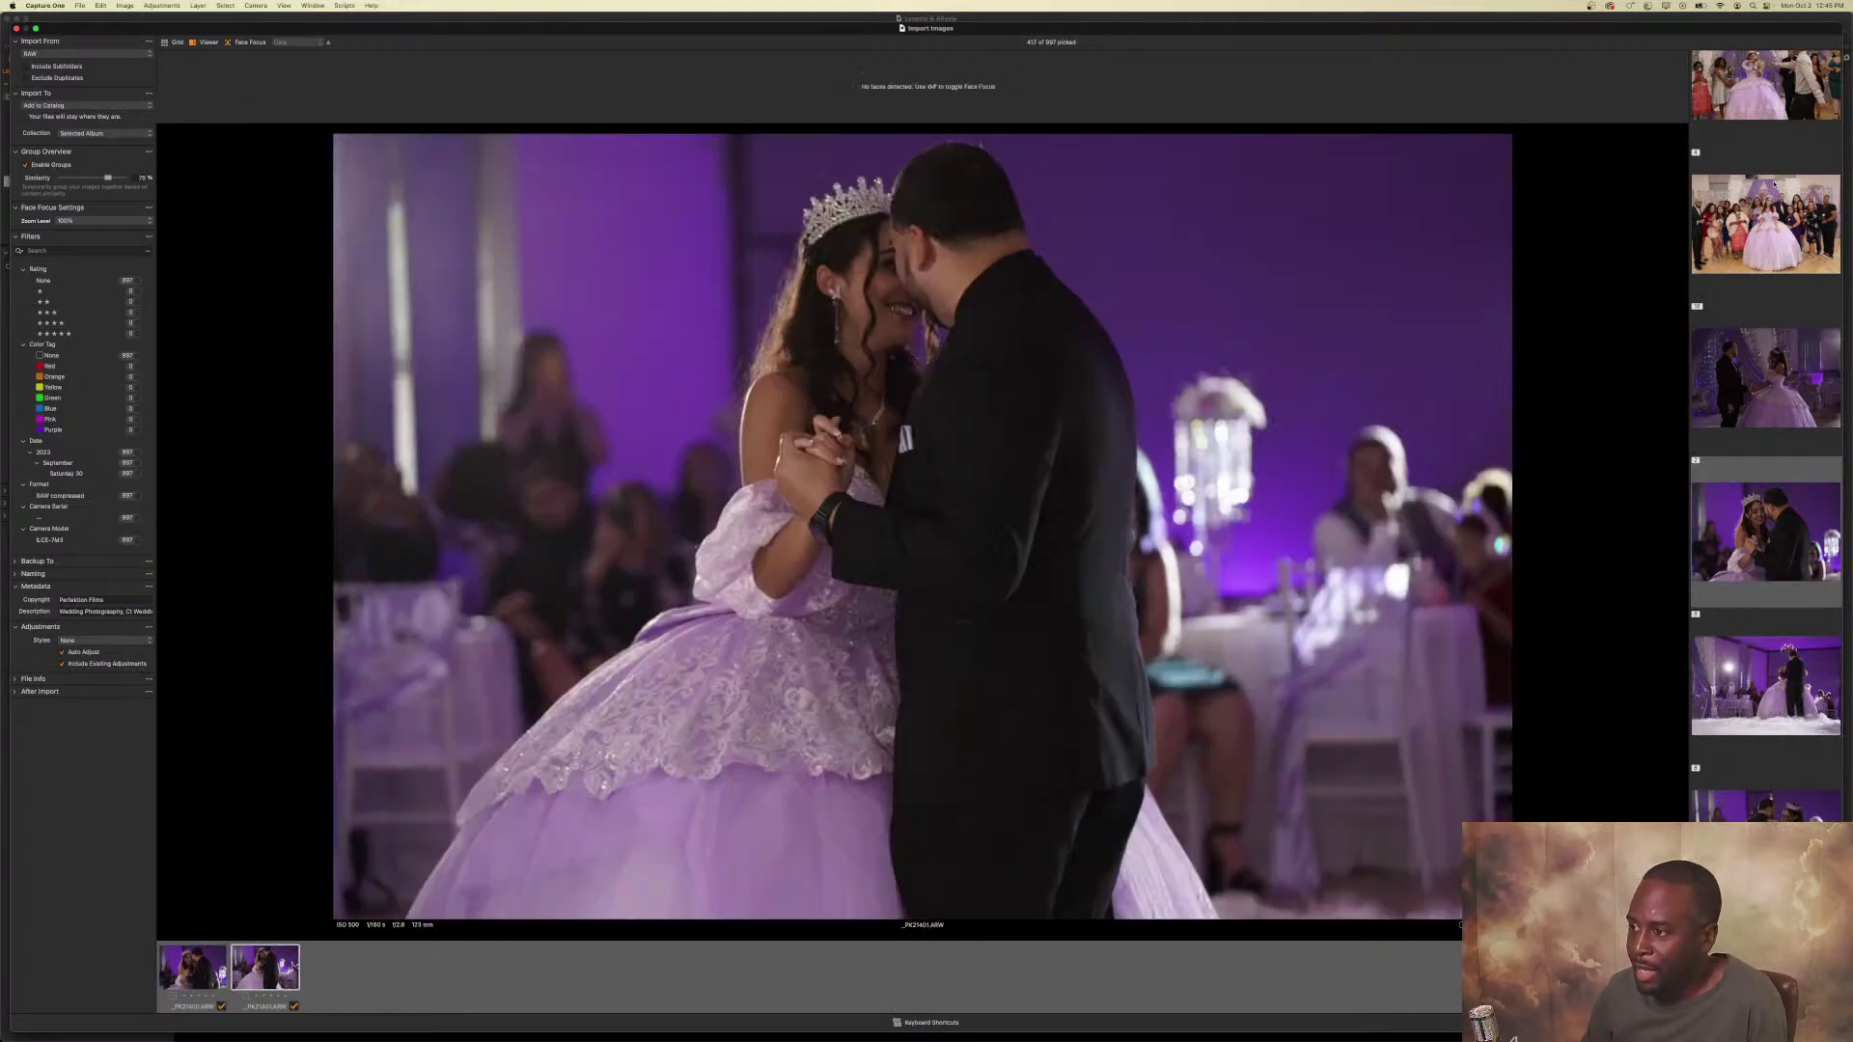
key(space)
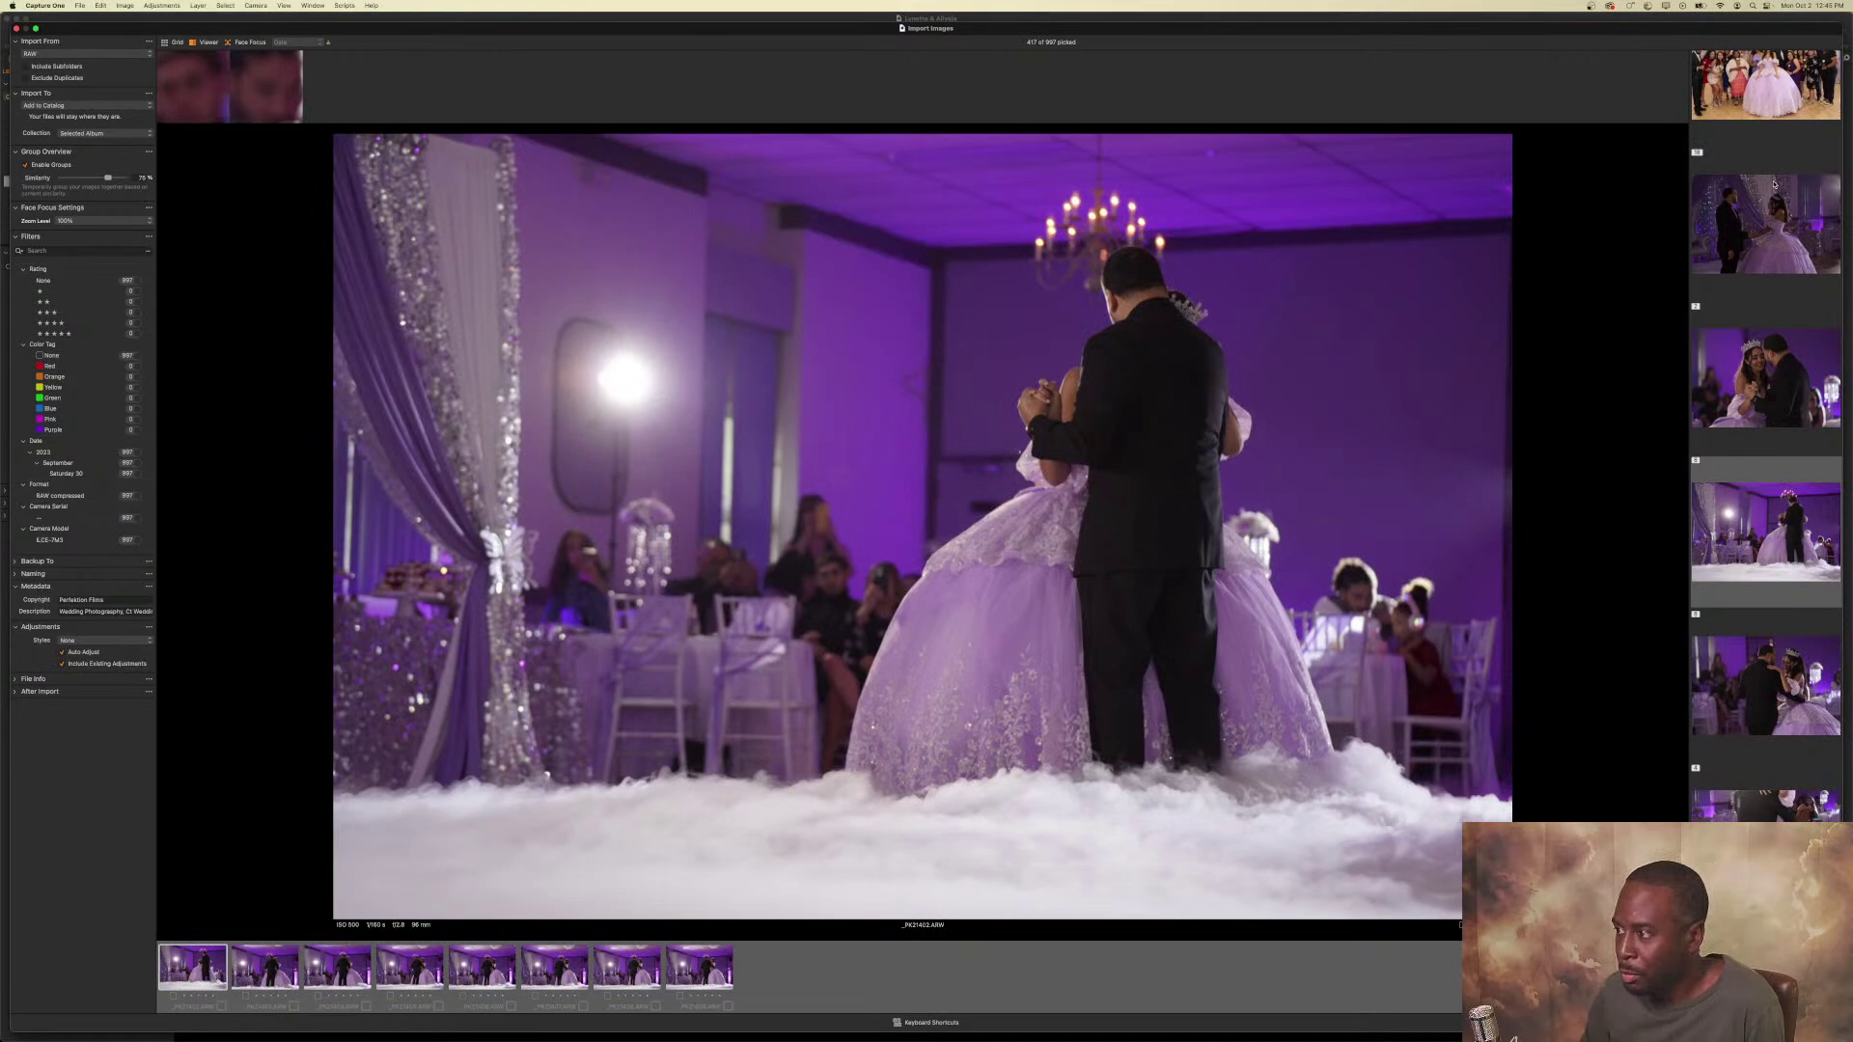
Pick the first three photos in the group of the couple dancing in the low fog.
key(space)
key(space)
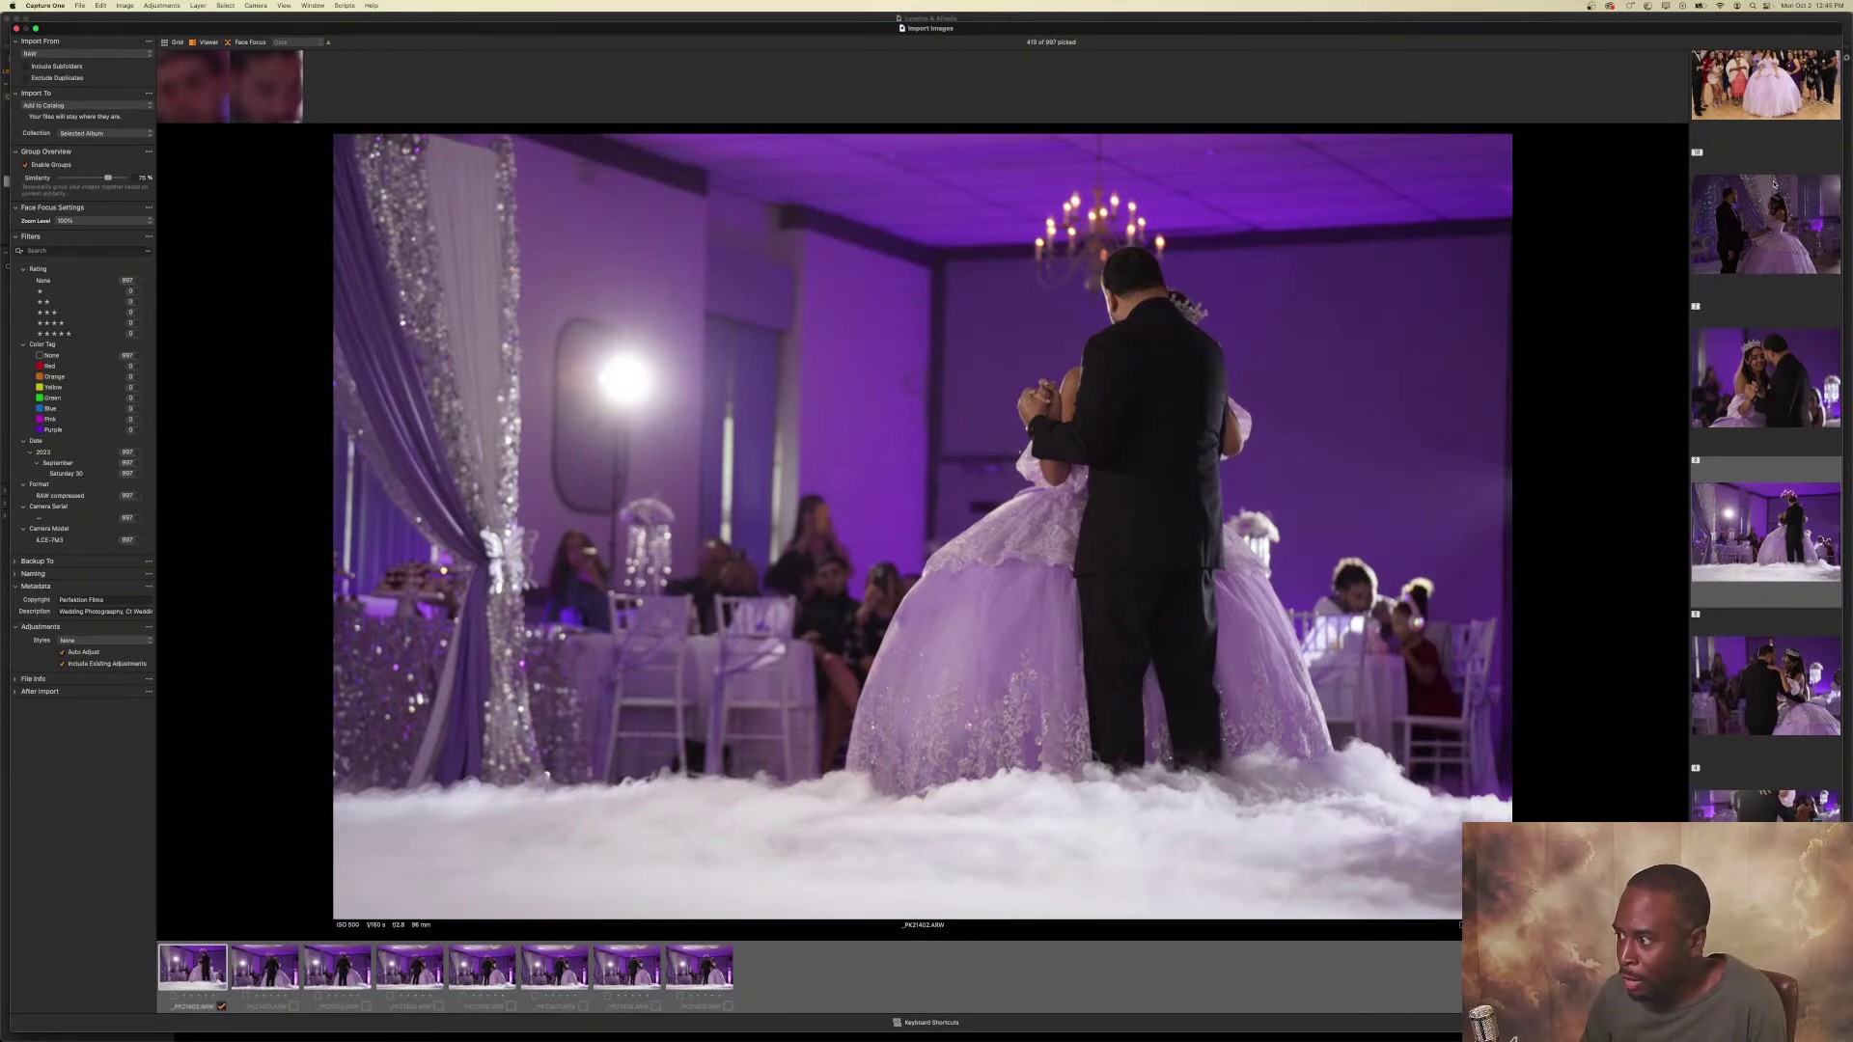
key(space)
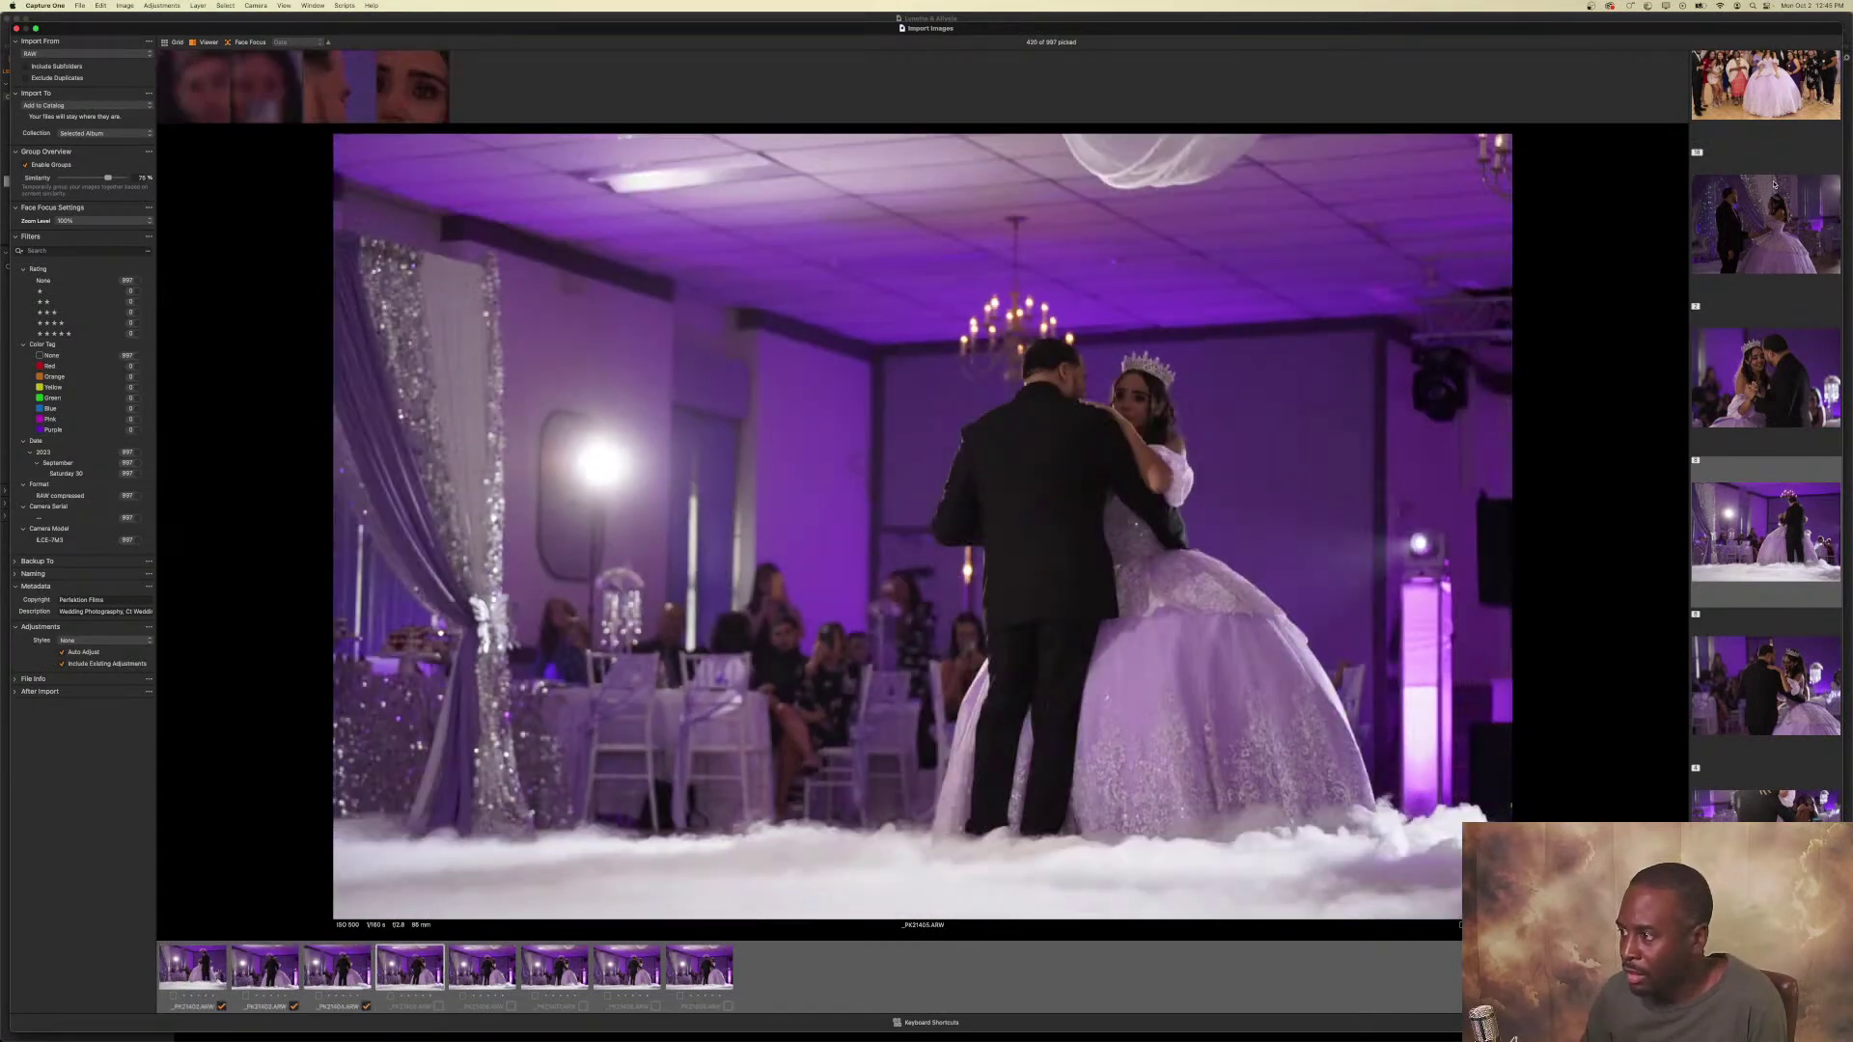
Pick the remaining unpicked frames in the wide group of the couple dancing on the fog-covered floor.
key(space)
key(space)
key(space)
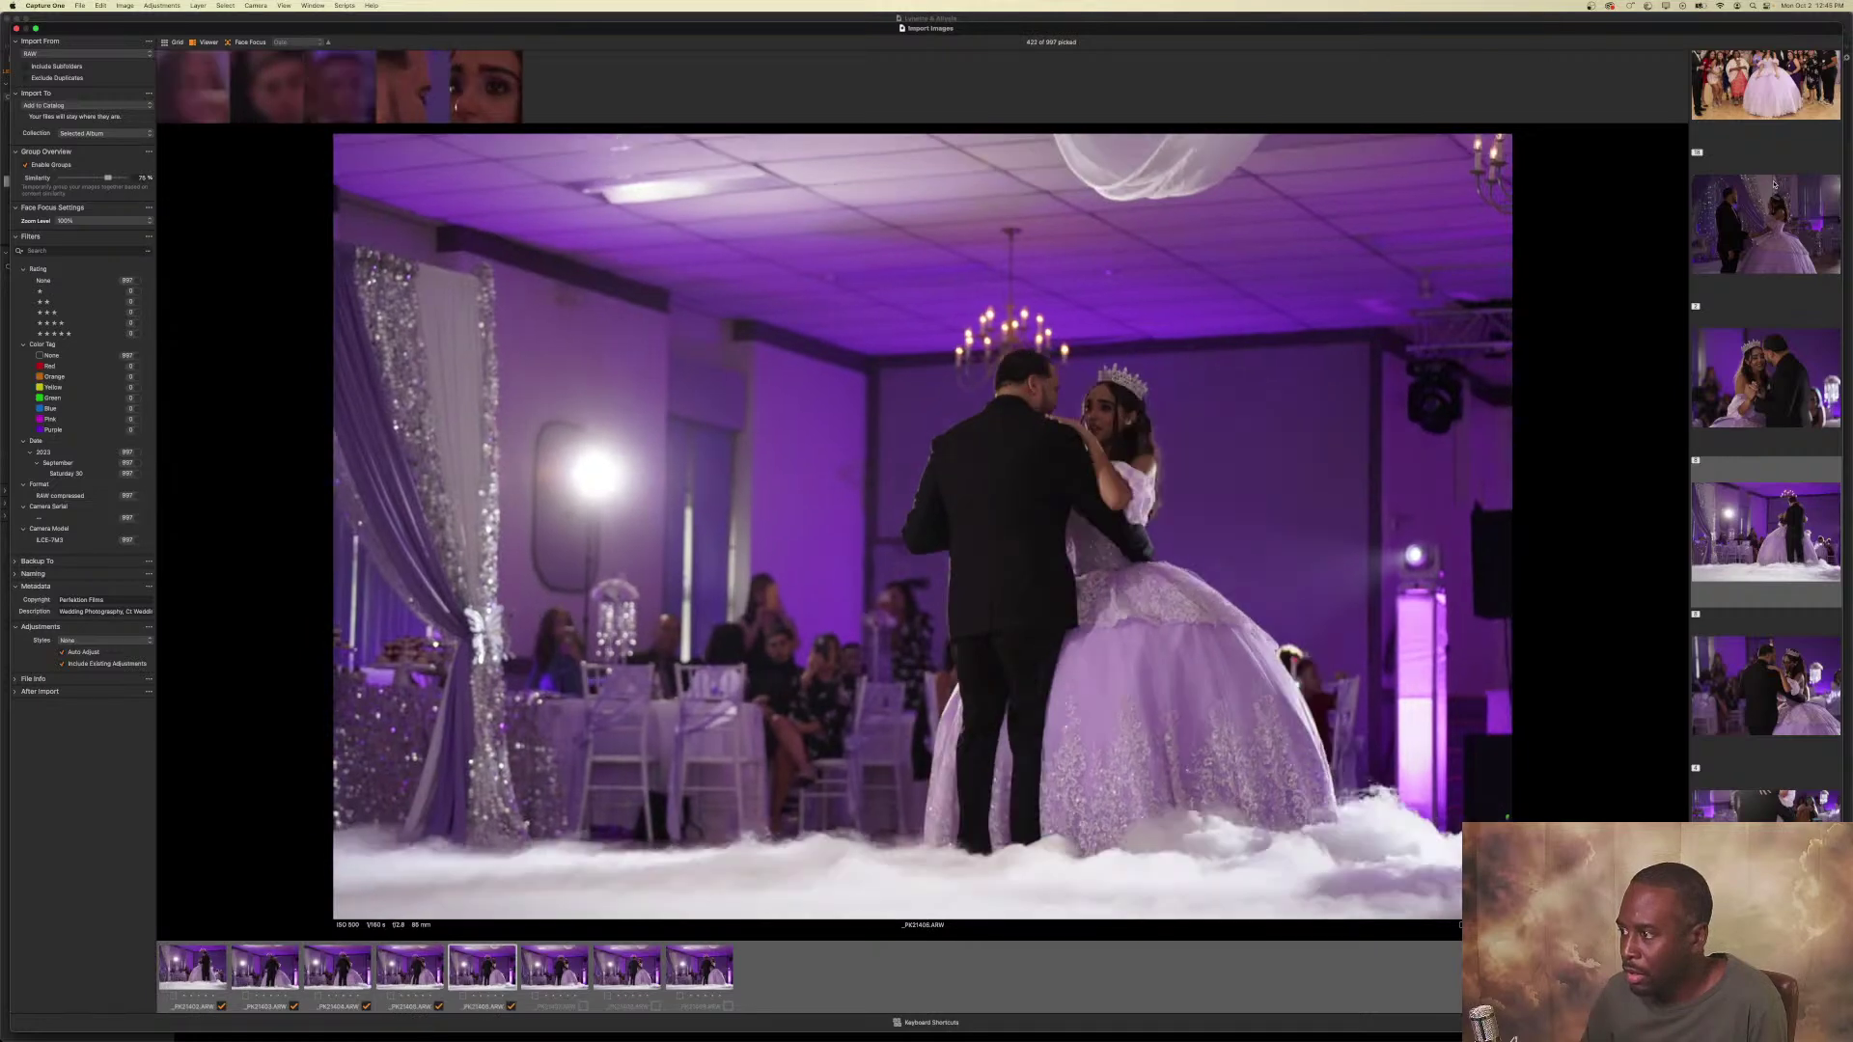
key(space)
key(space)
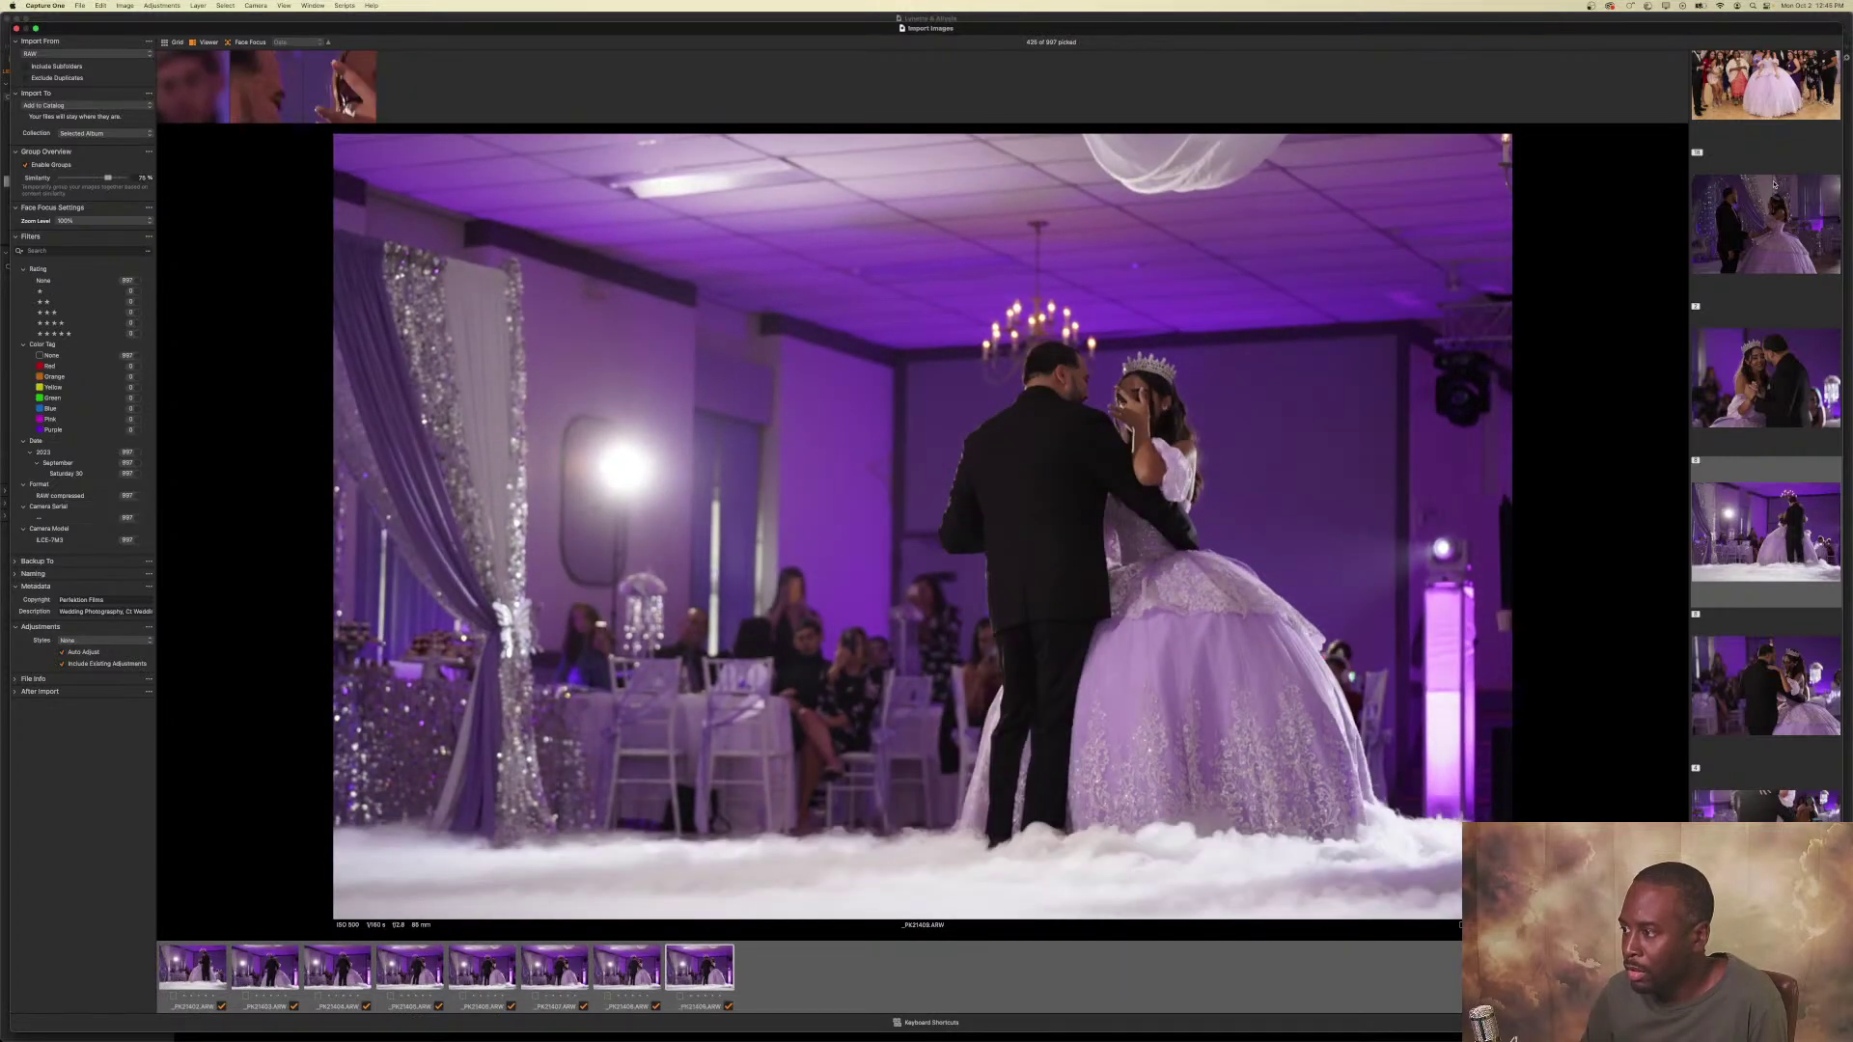
Recheck the wide dance group, then pick all eight frames of the closer father-daughter dance group.
key(Right)
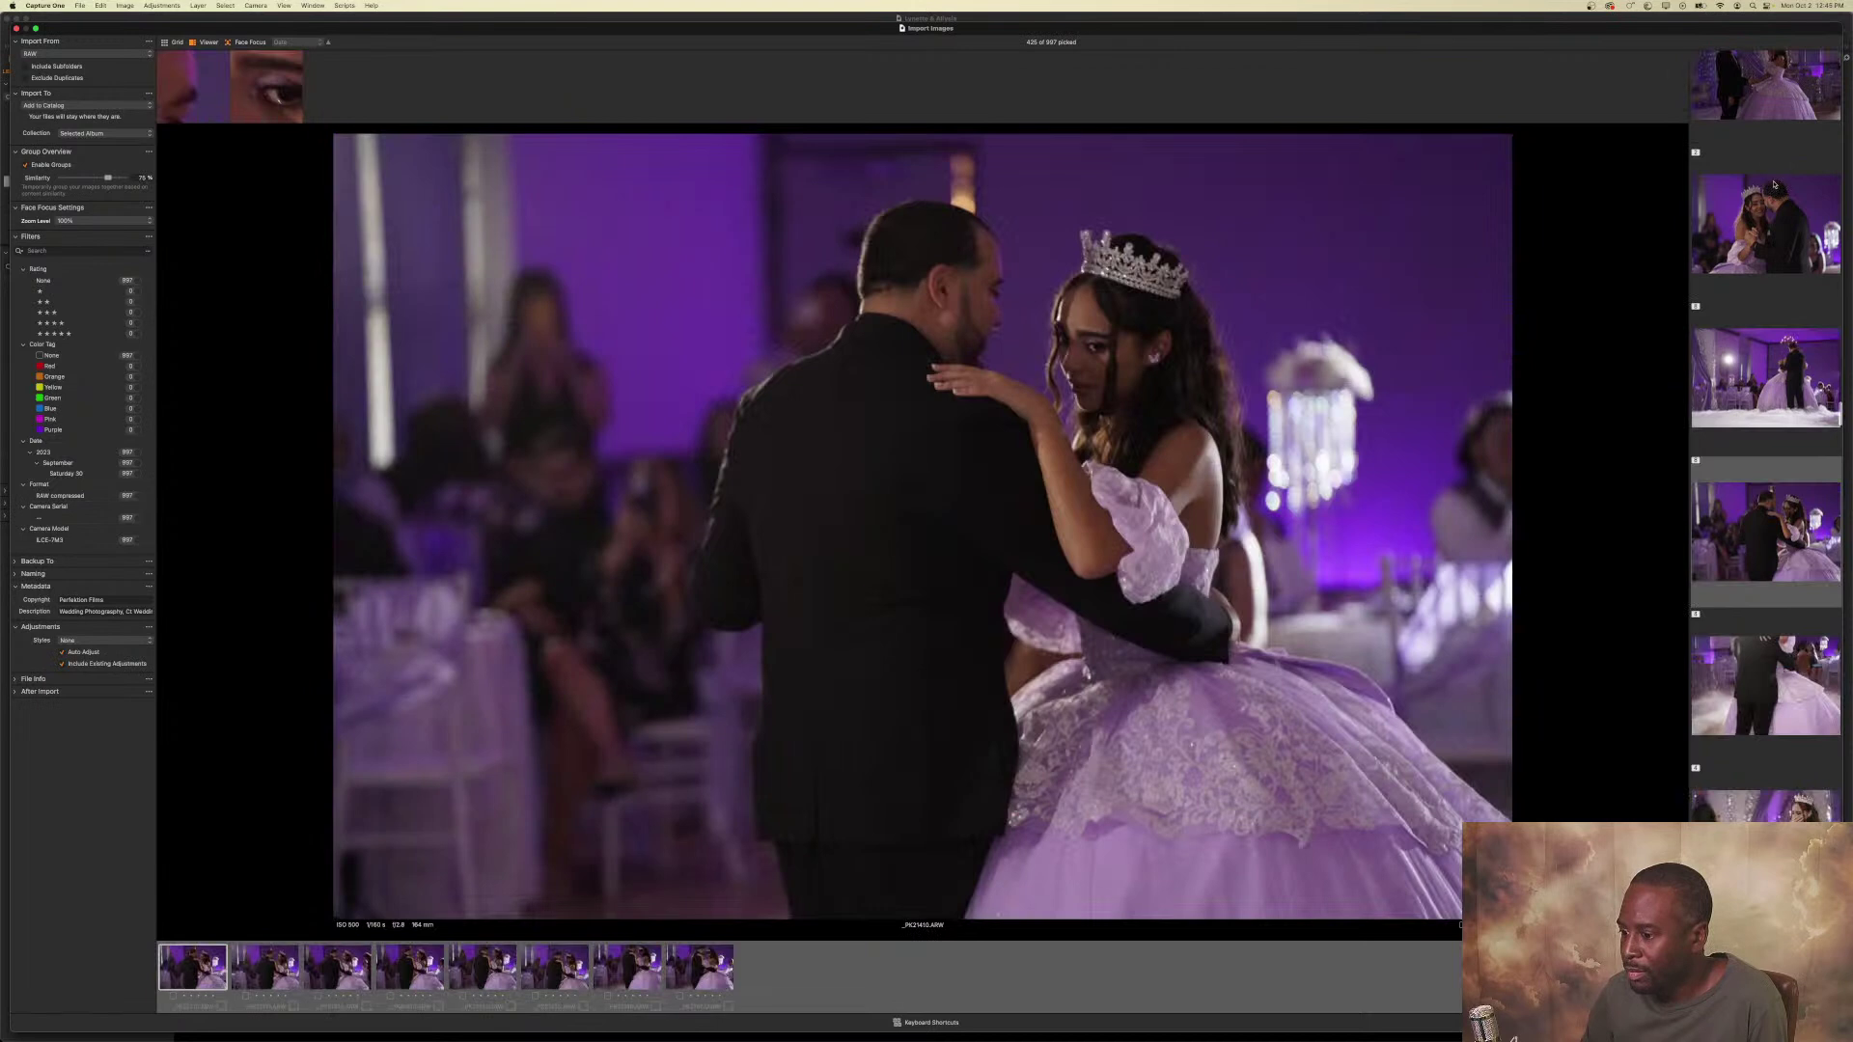
key(Up)
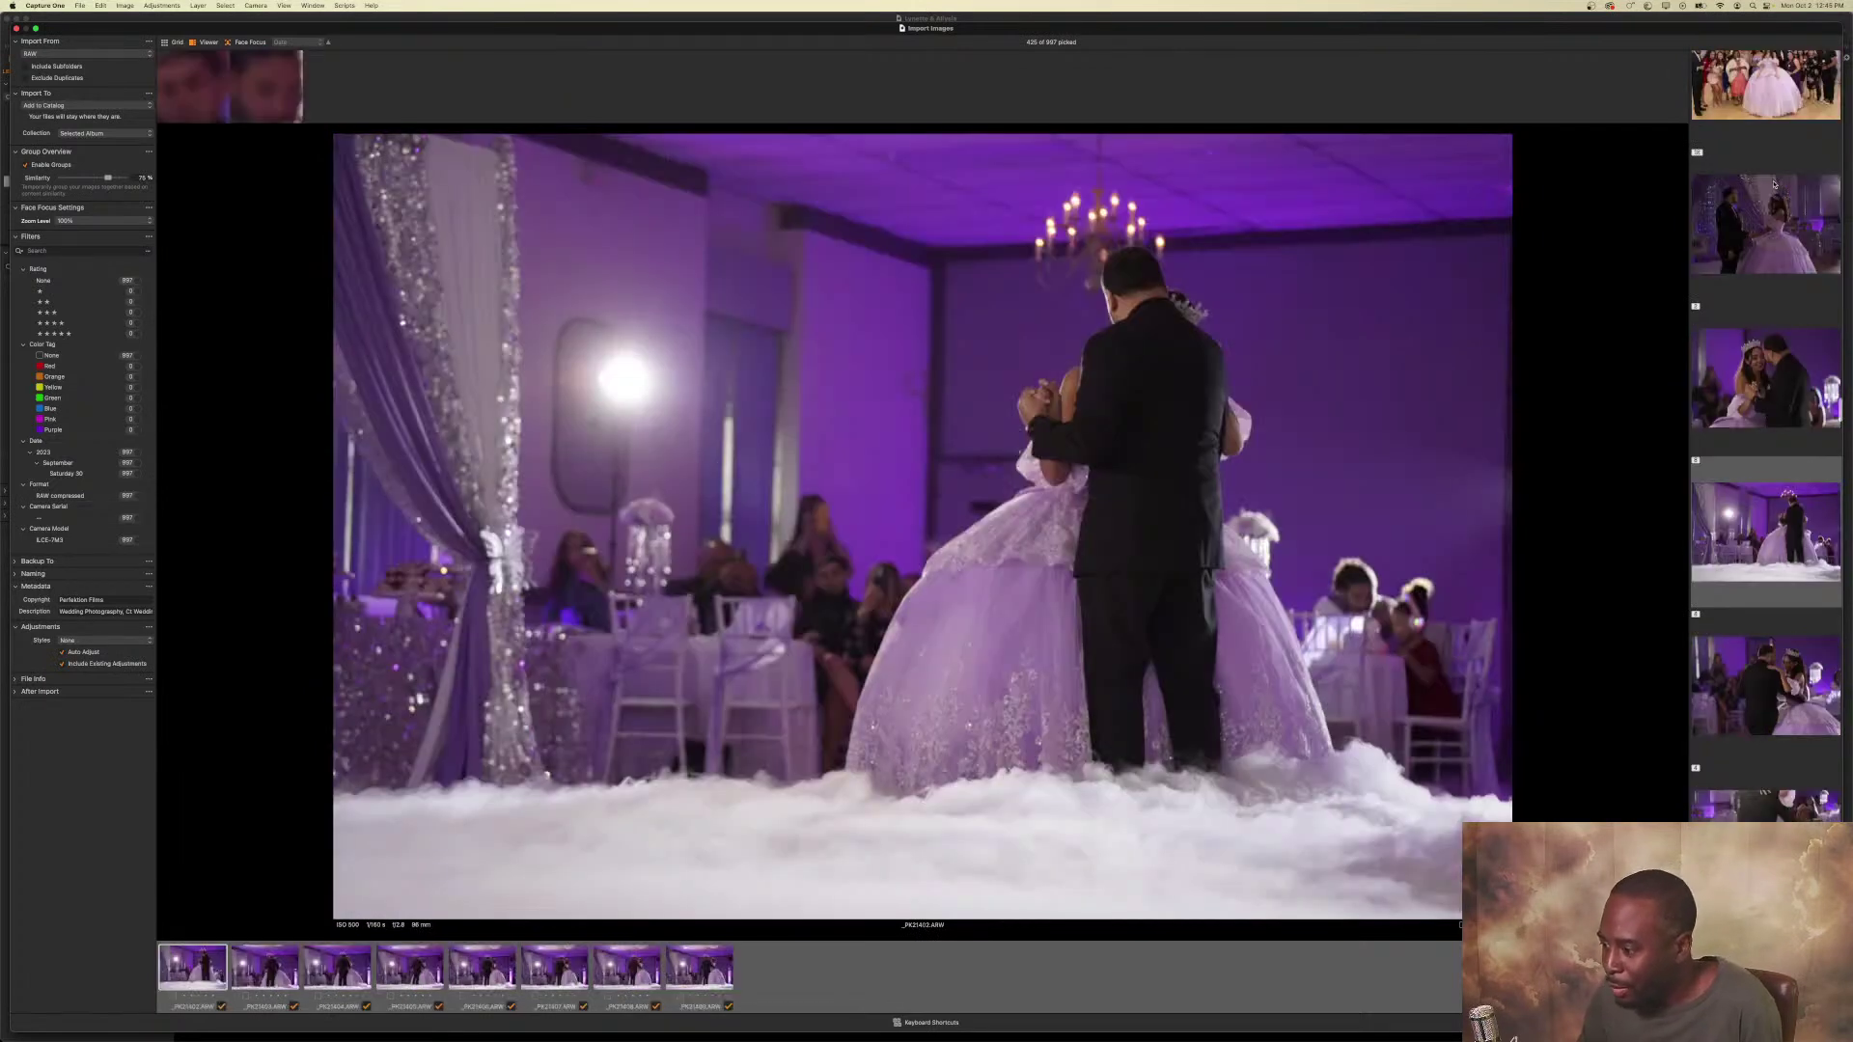
key(Right)
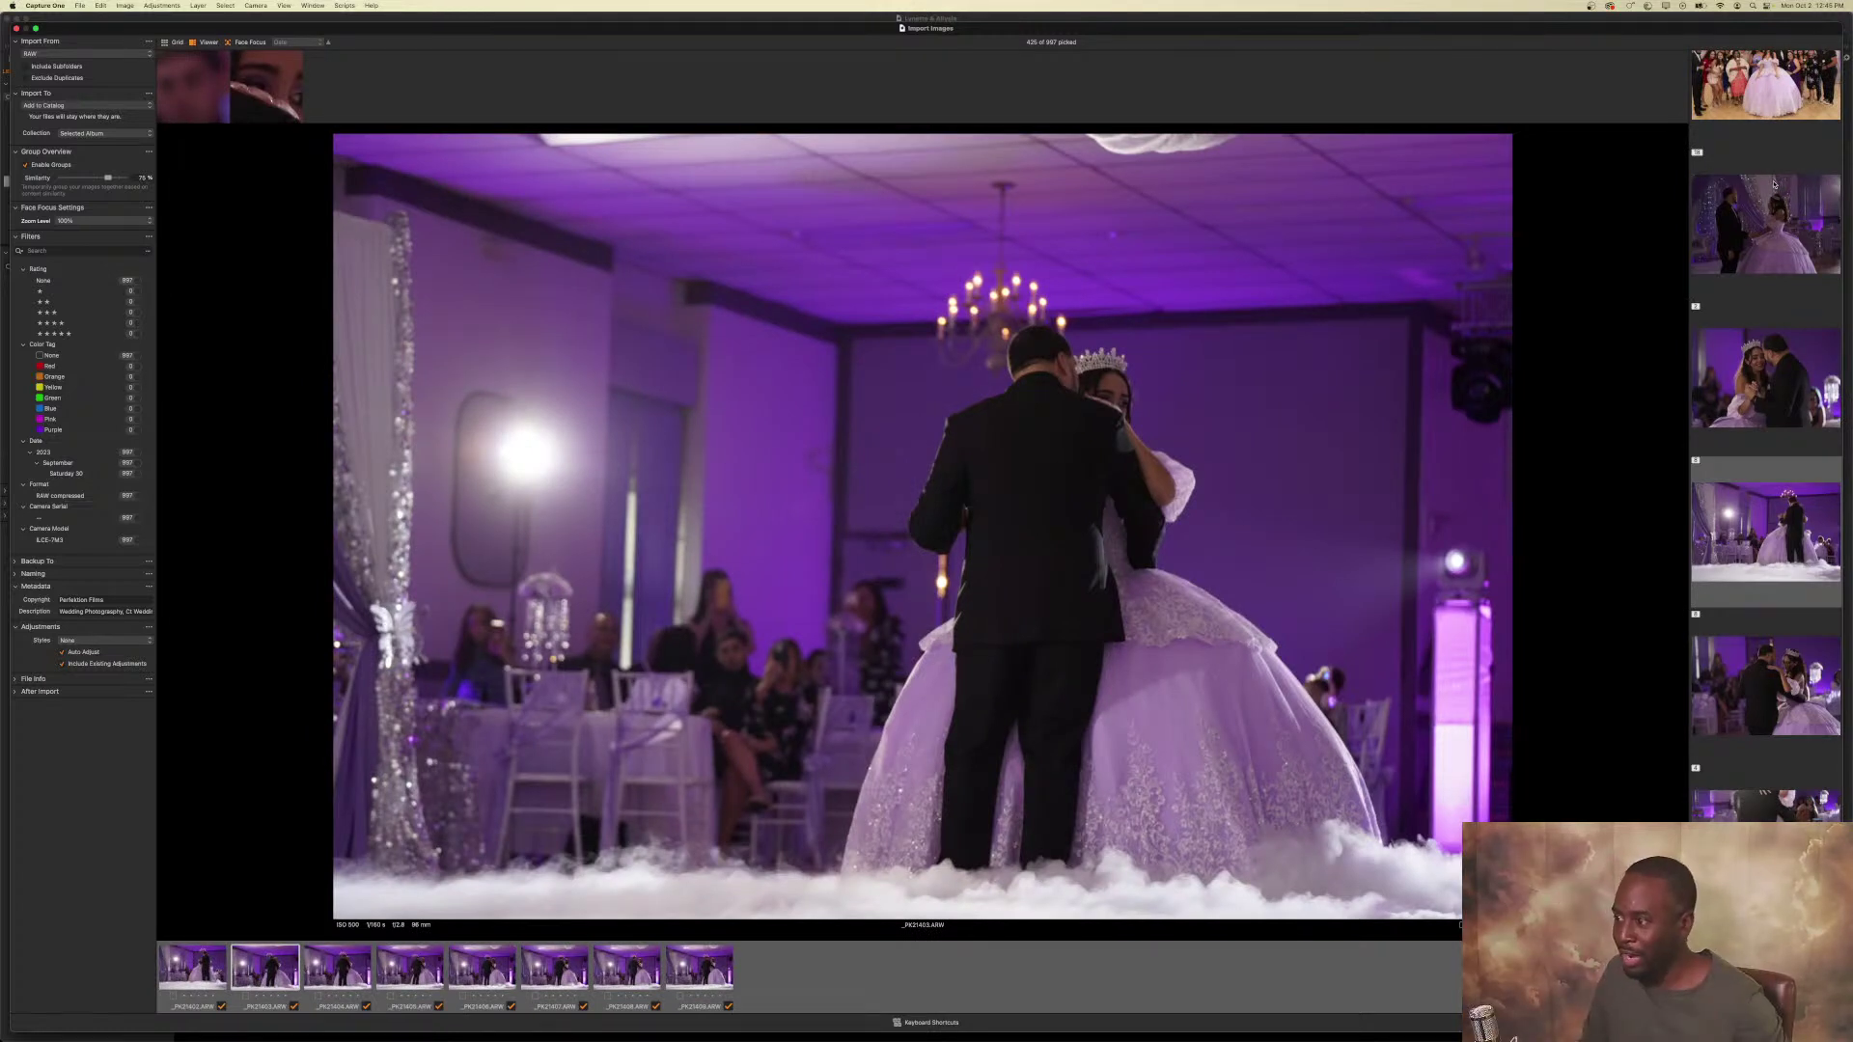
key(Down)
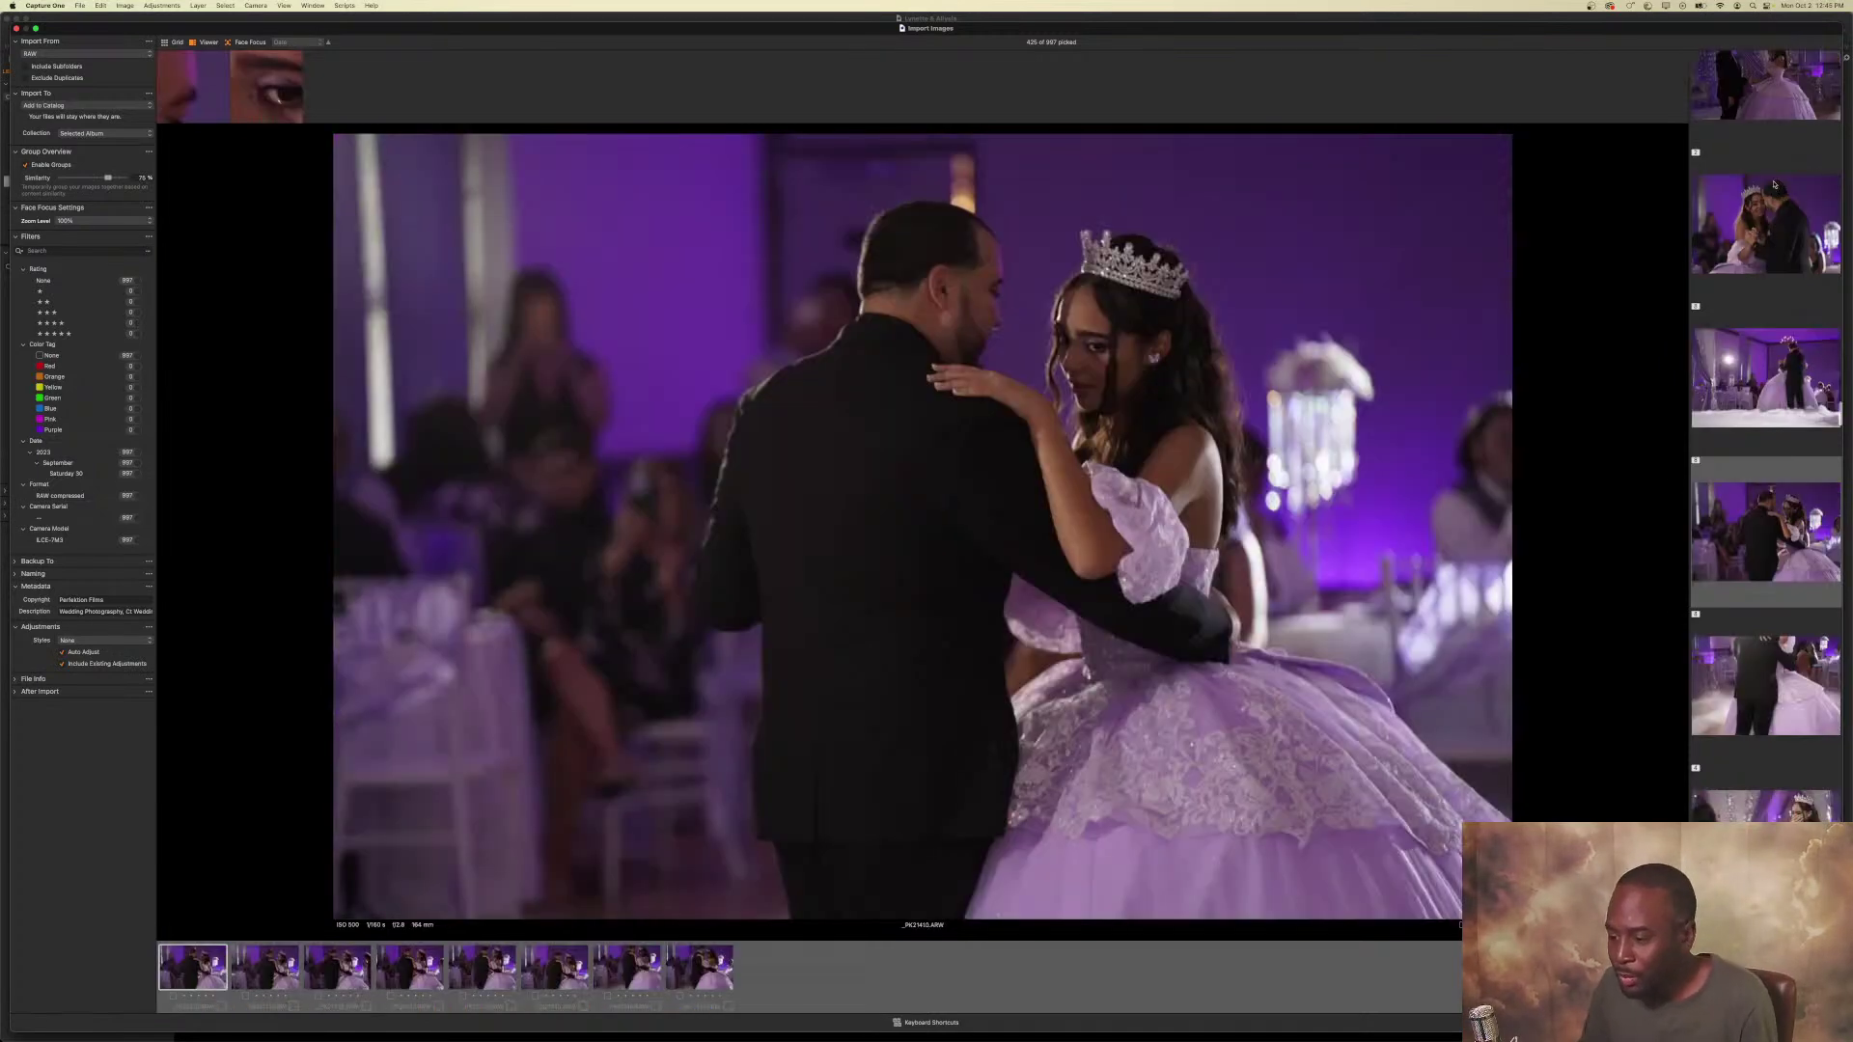
key(space)
key(Right)
key(space)
key(Right)
key(space)
key(Right)
key(space)
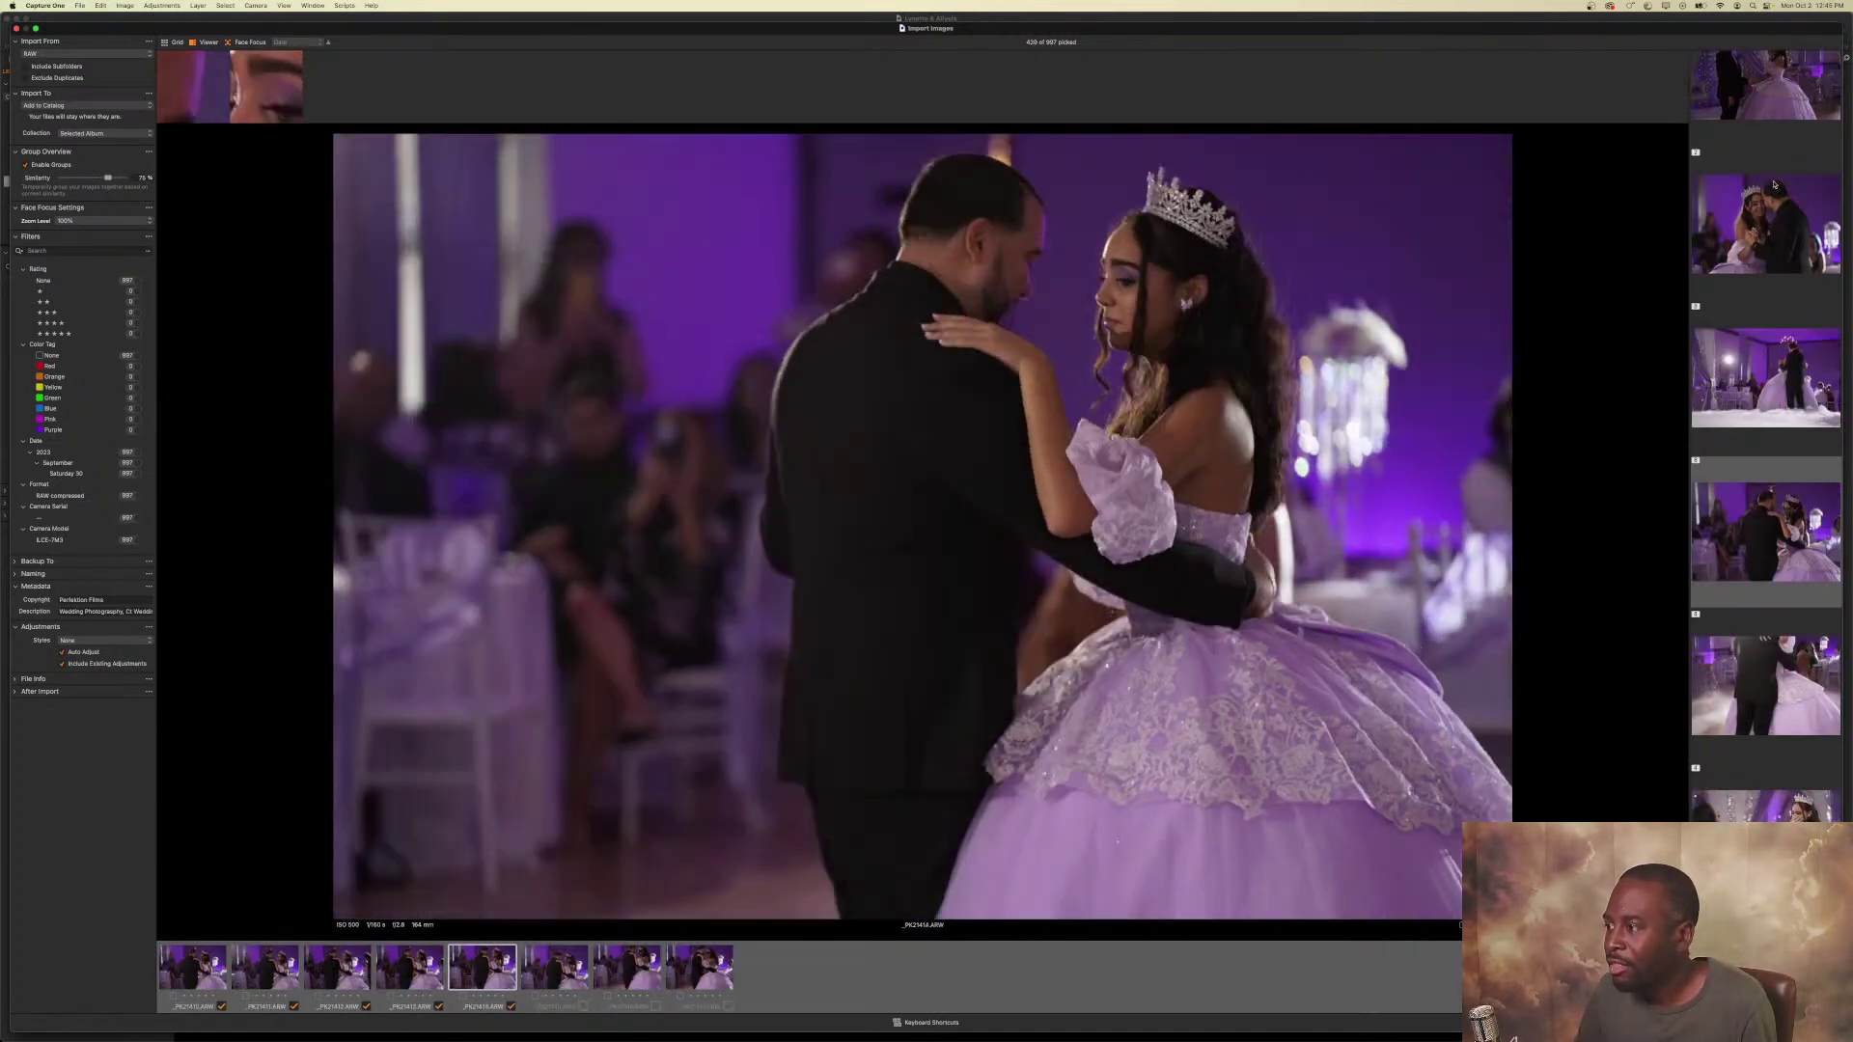
key(Right)
key(space)
key(Right)
key(space)
key(Right)
key(space)
key(Right)
key(space)
Review and pick all four frames of the man in black with the emotional girl in the crown.
key(Down)
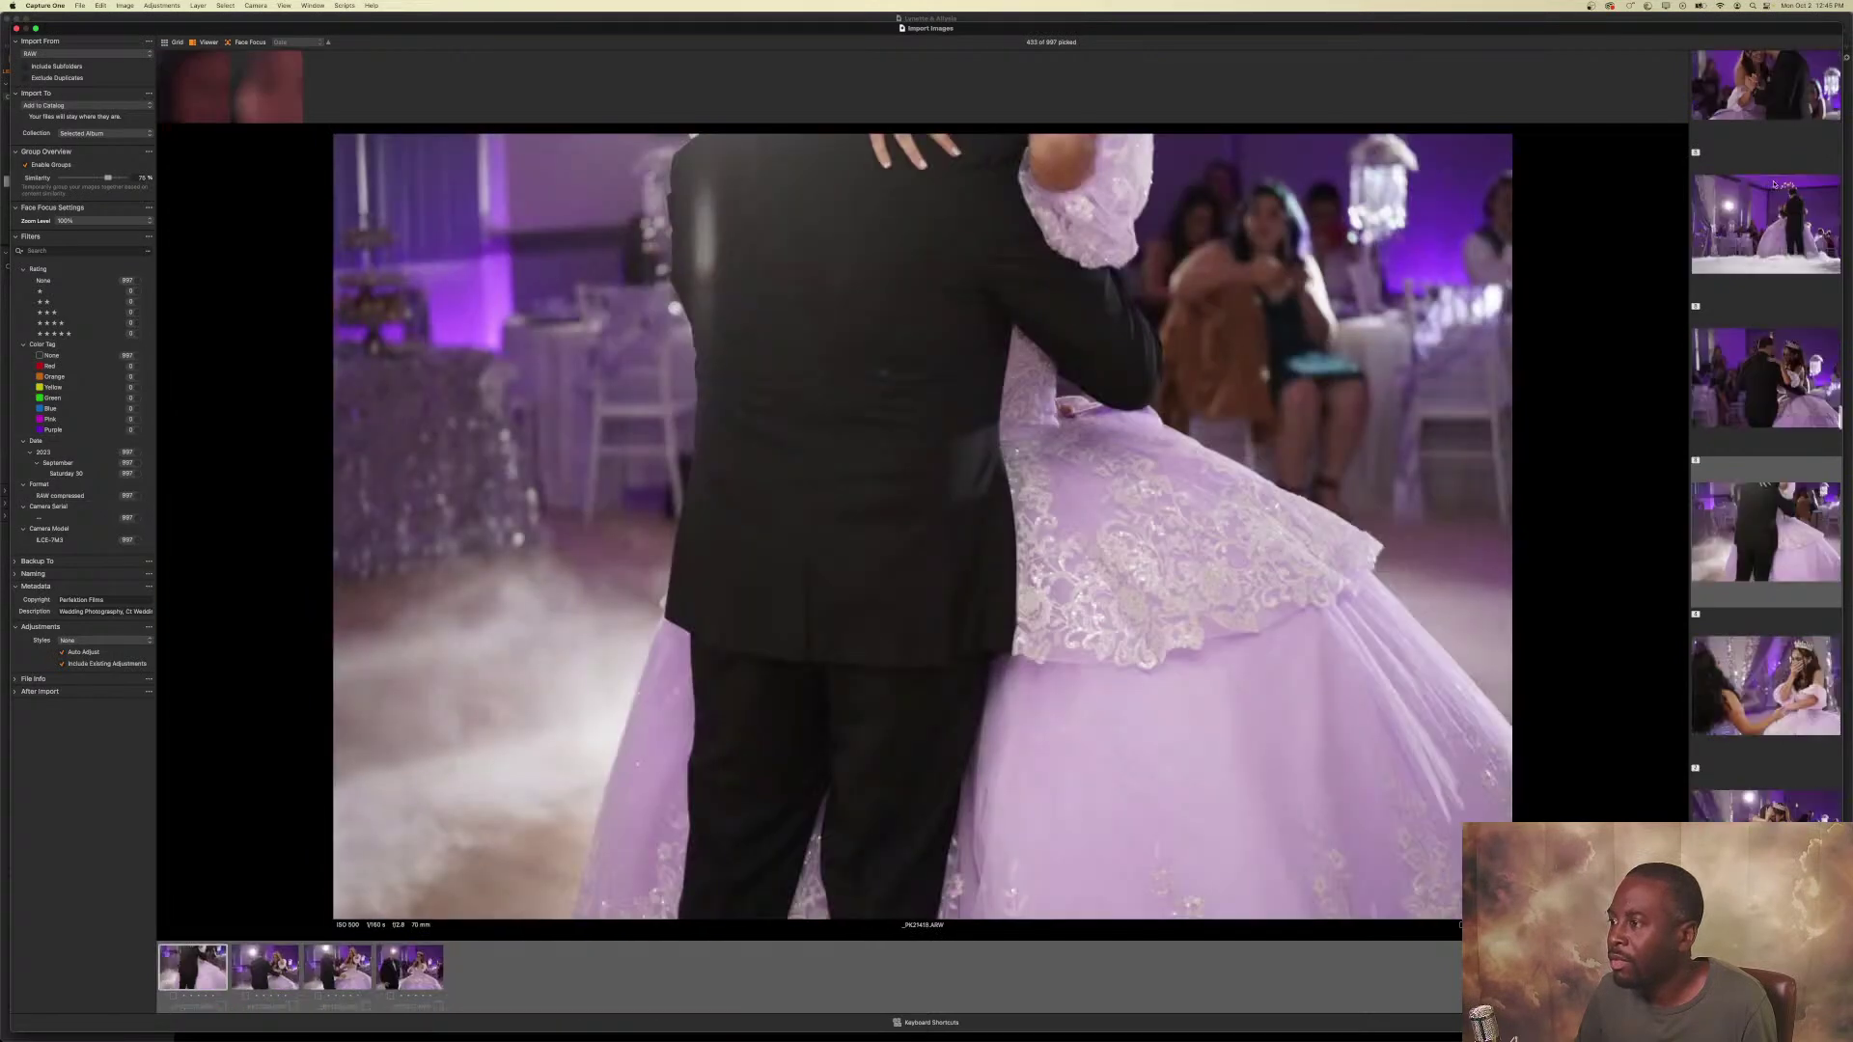
key(space)
key(Right)
key(space)
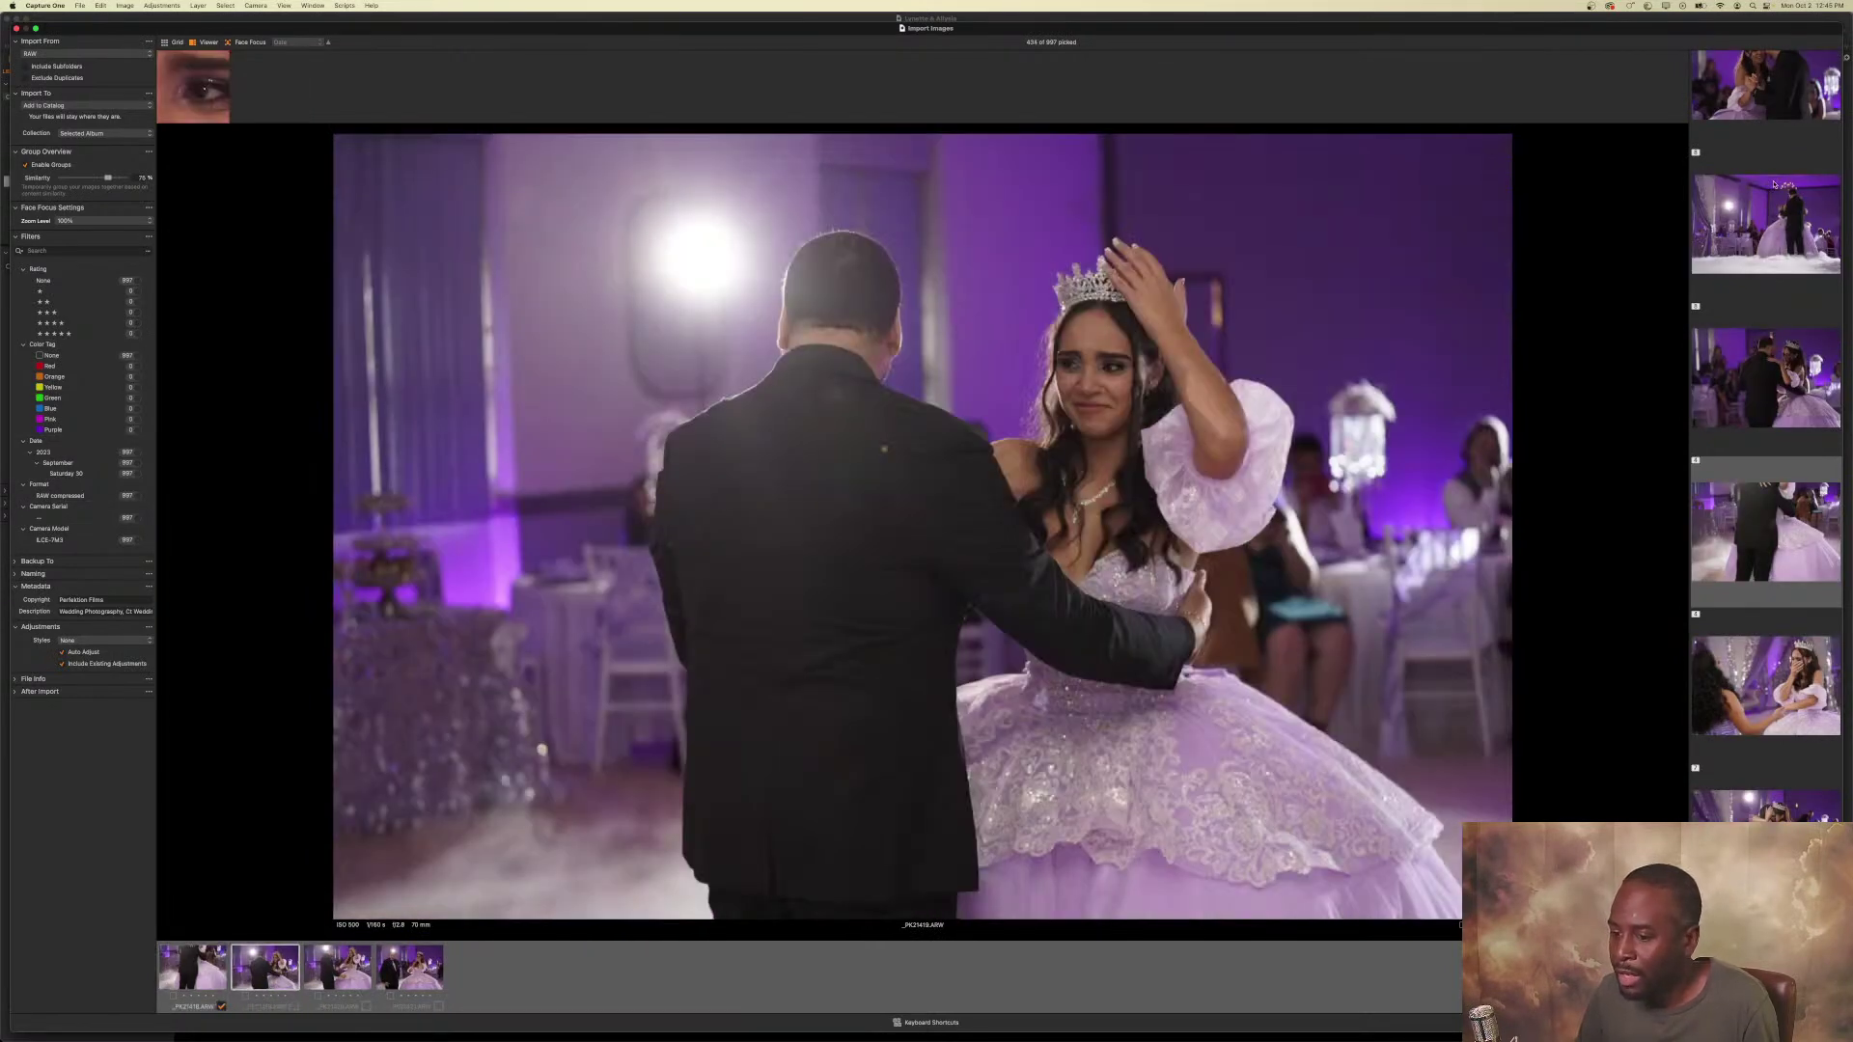
key(Right)
key(space)
key(Right)
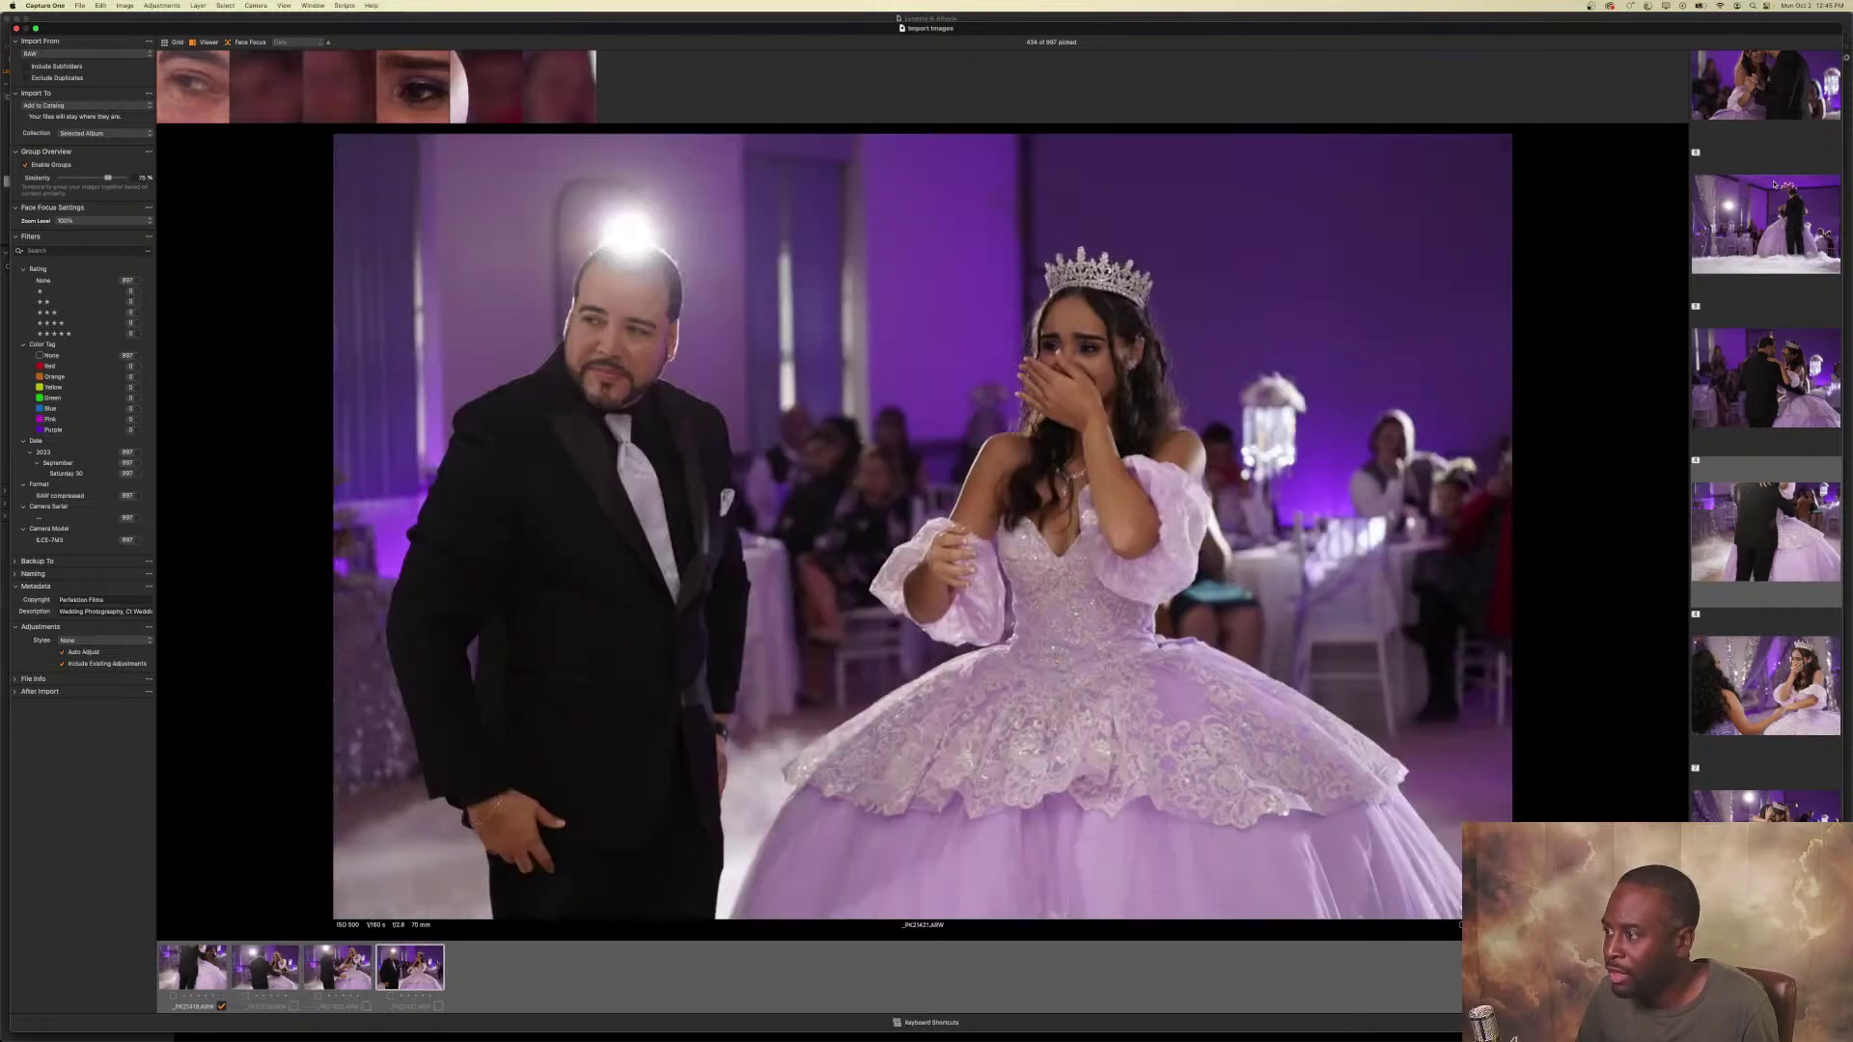
key(Left)
key(Left)
key(space)
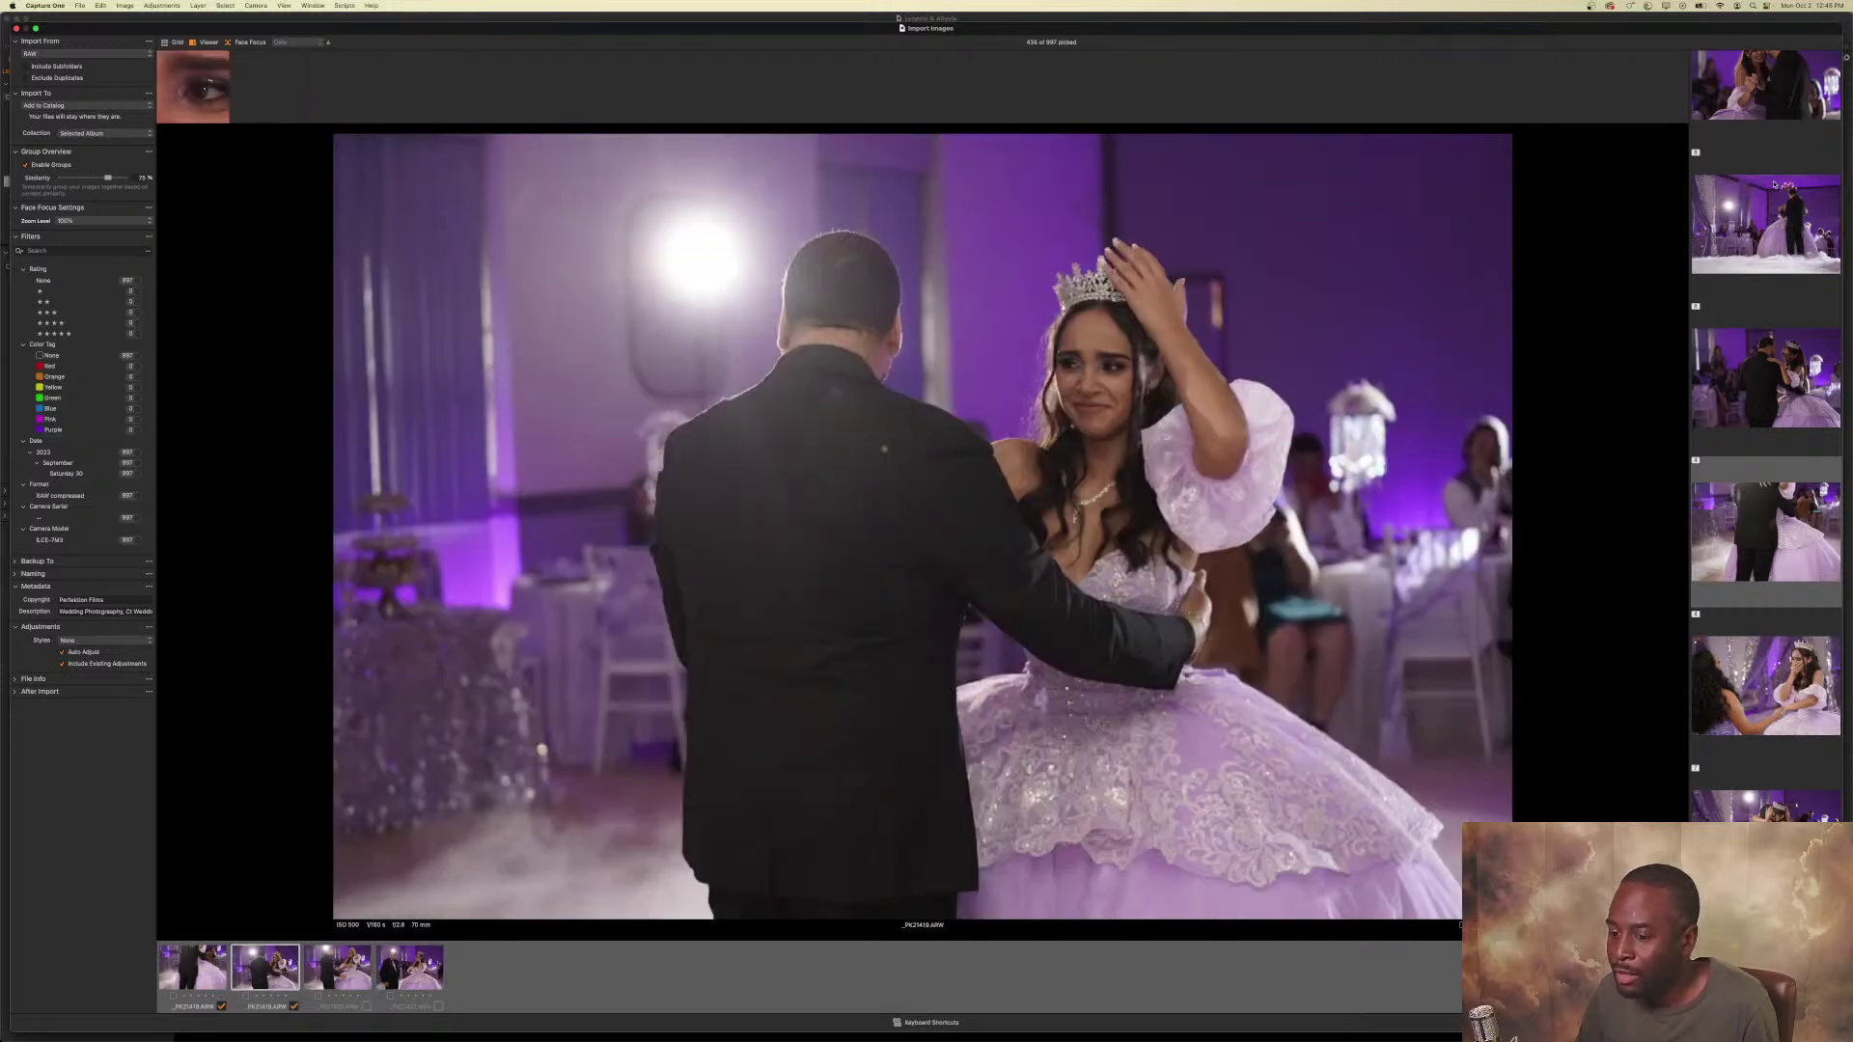
key(Right)
key(space)
key(Right)
key(space)
Pick all four frames of the girl in the crown crying with the curly-haired woman.
key(Right)
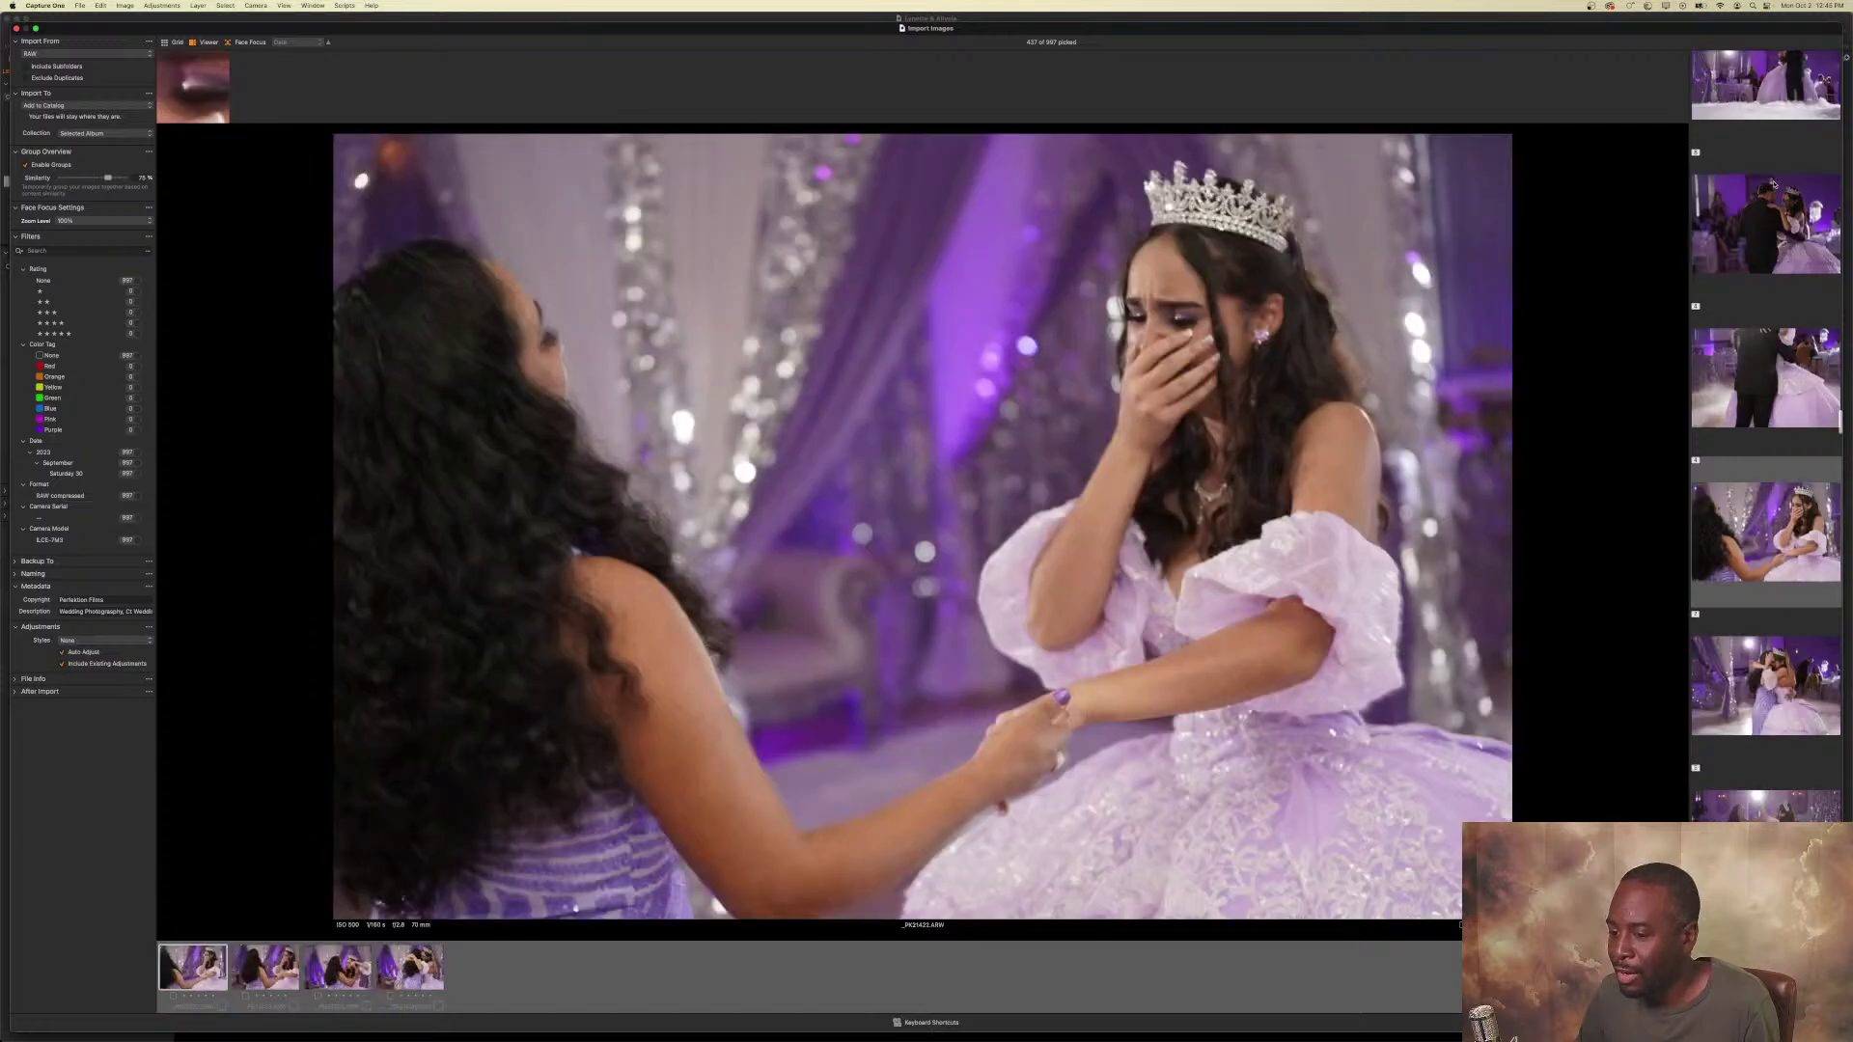
key(space)
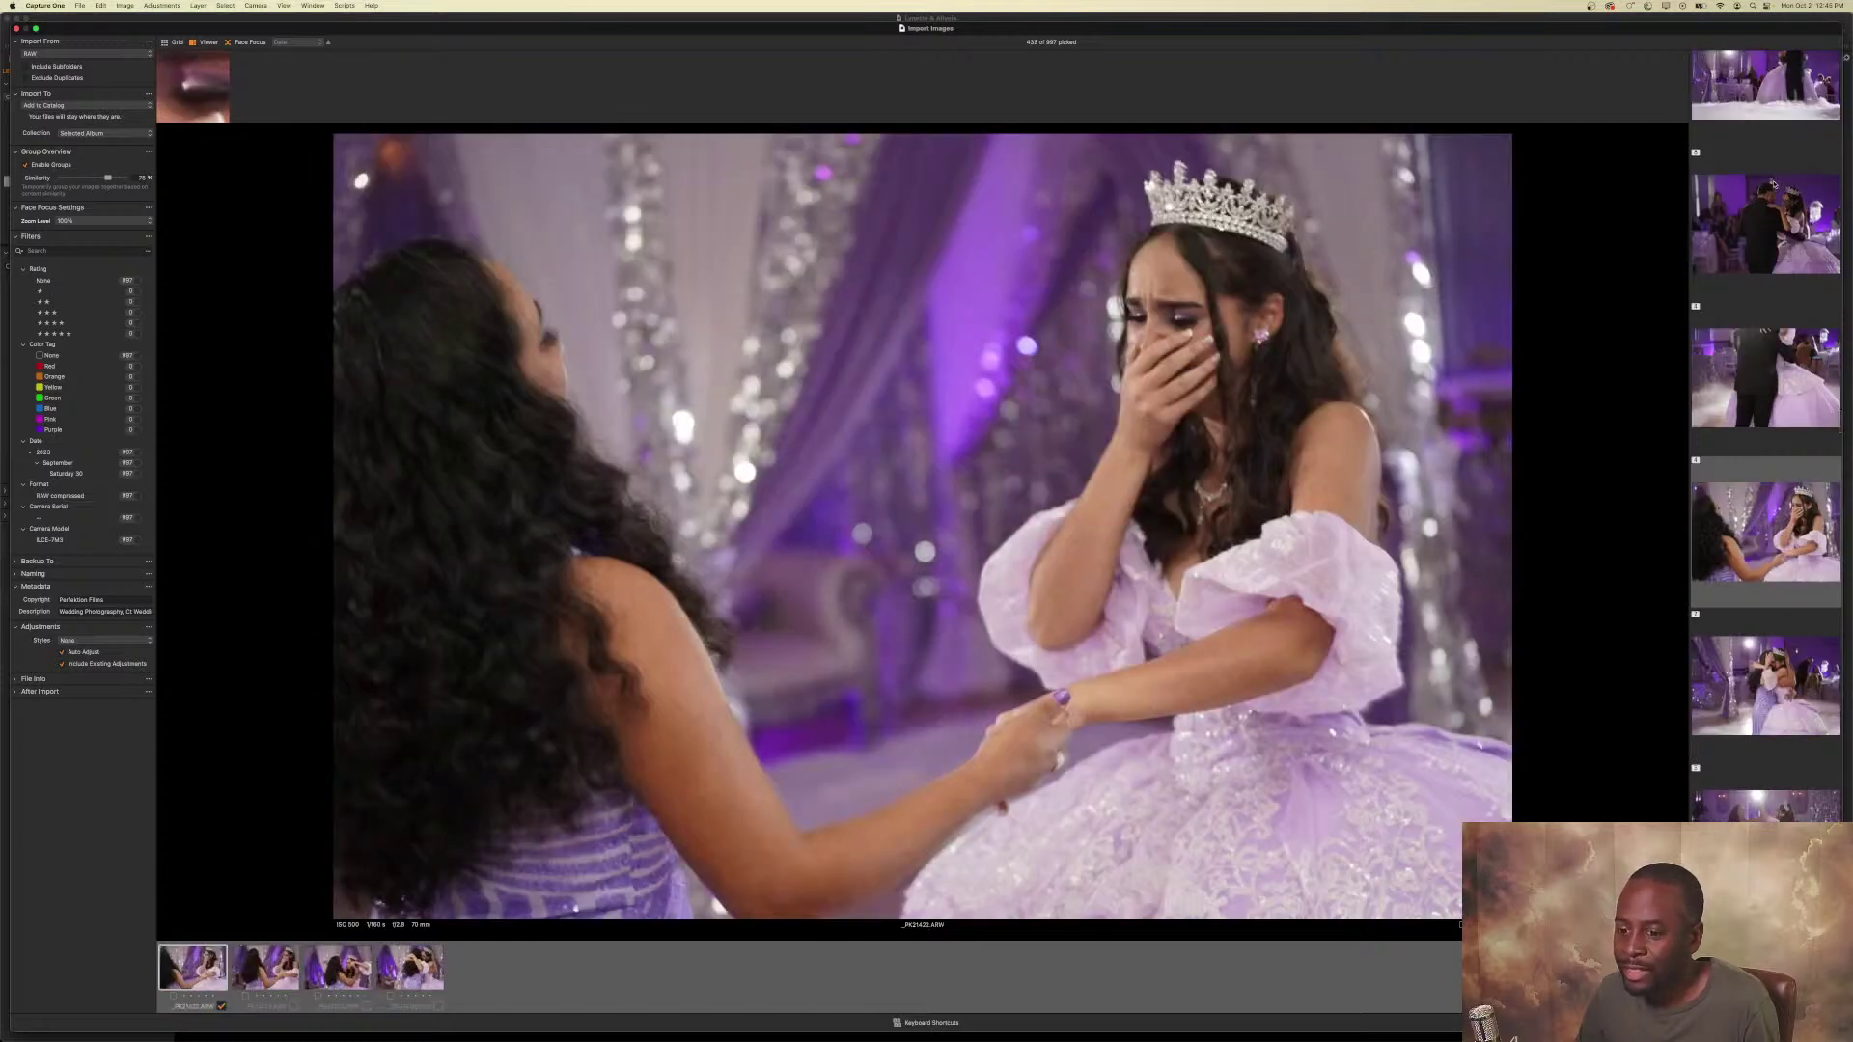
key(Right)
key(space)
key(Right)
key(space)
key(Right)
key(space)
Pick all seven frames of the two women's embrace on the dance floor.
key(Left)
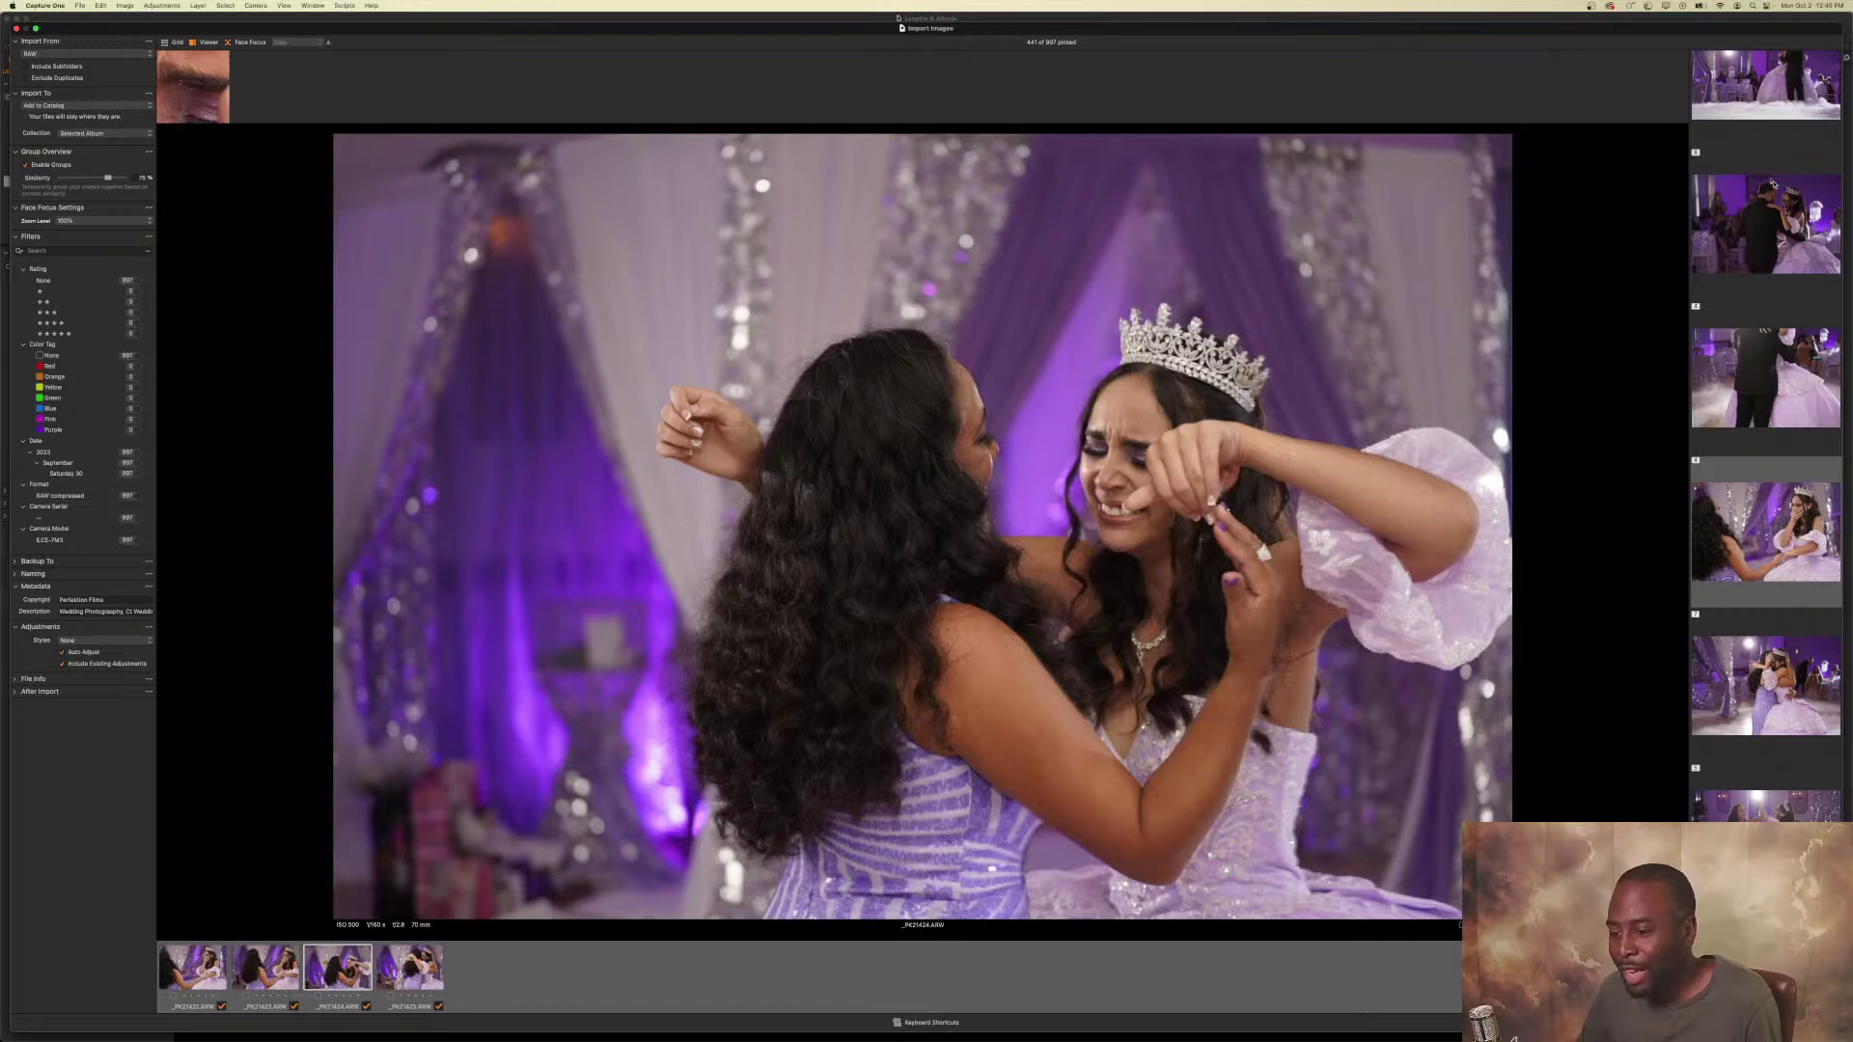
key(Right)
key(Right)
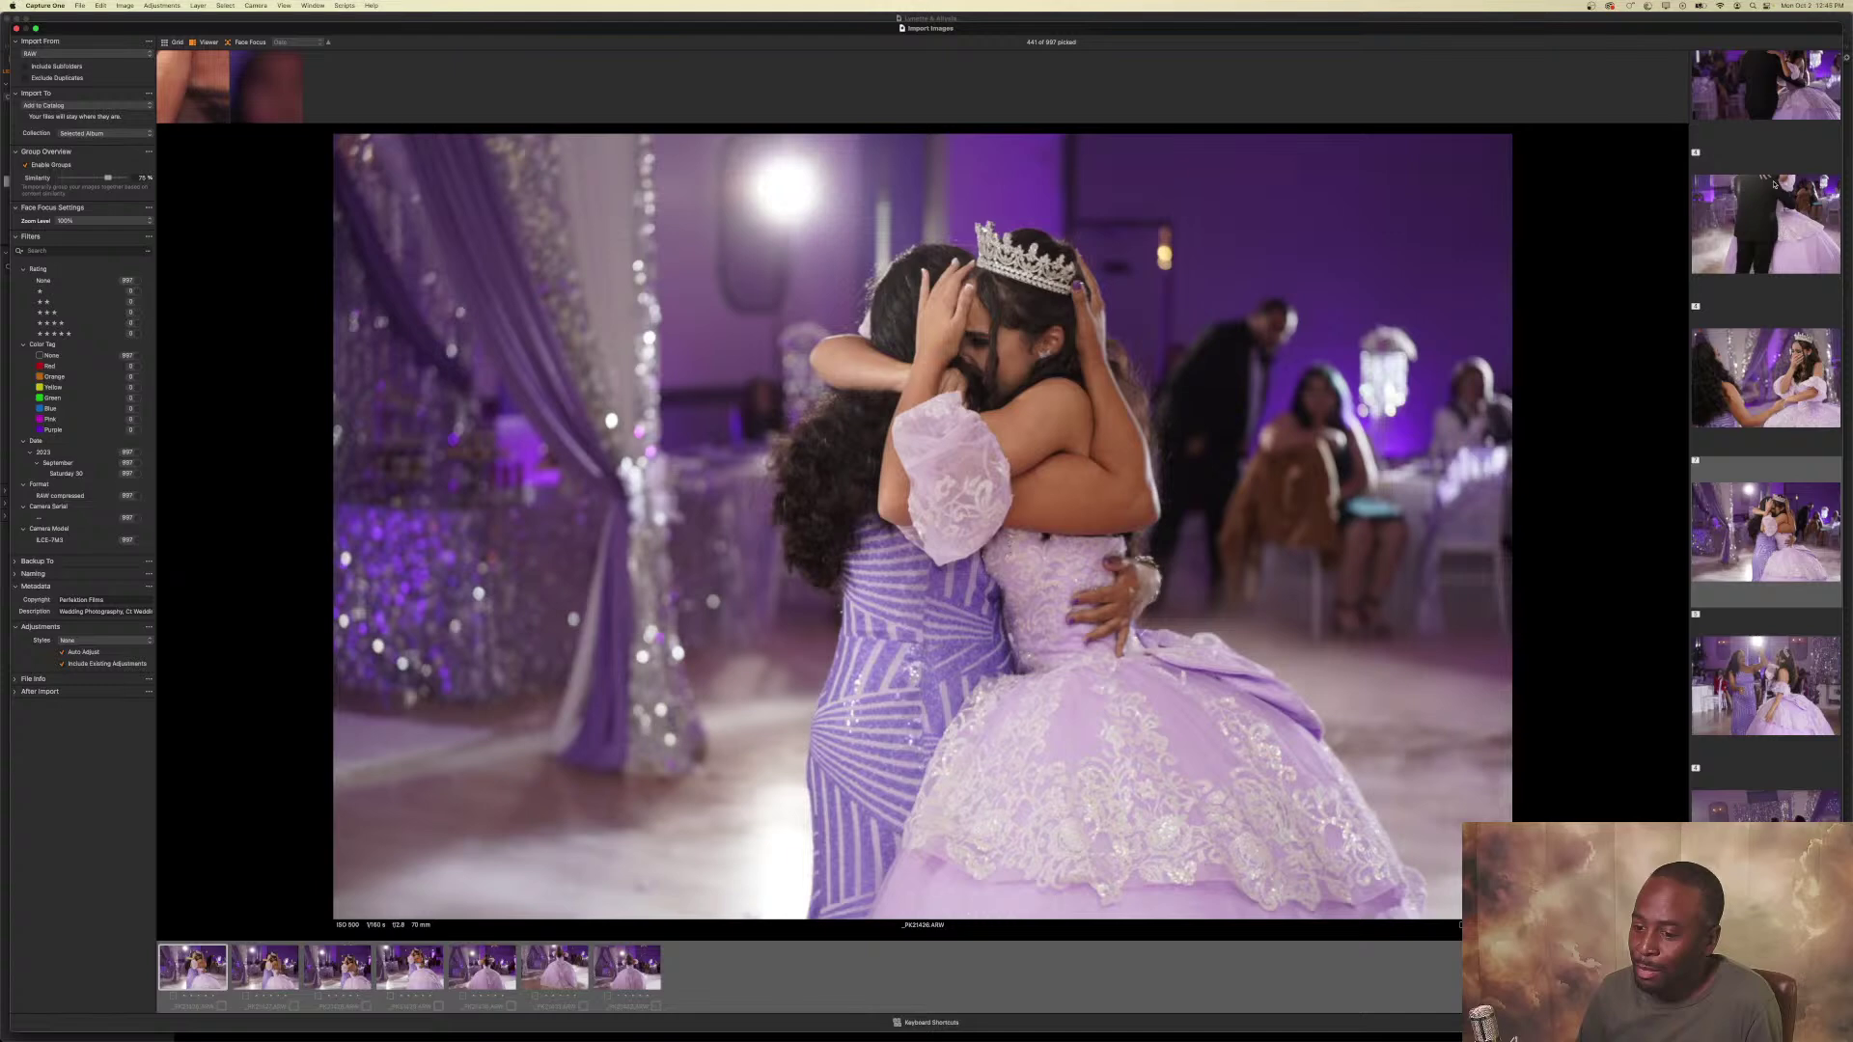
key(p)
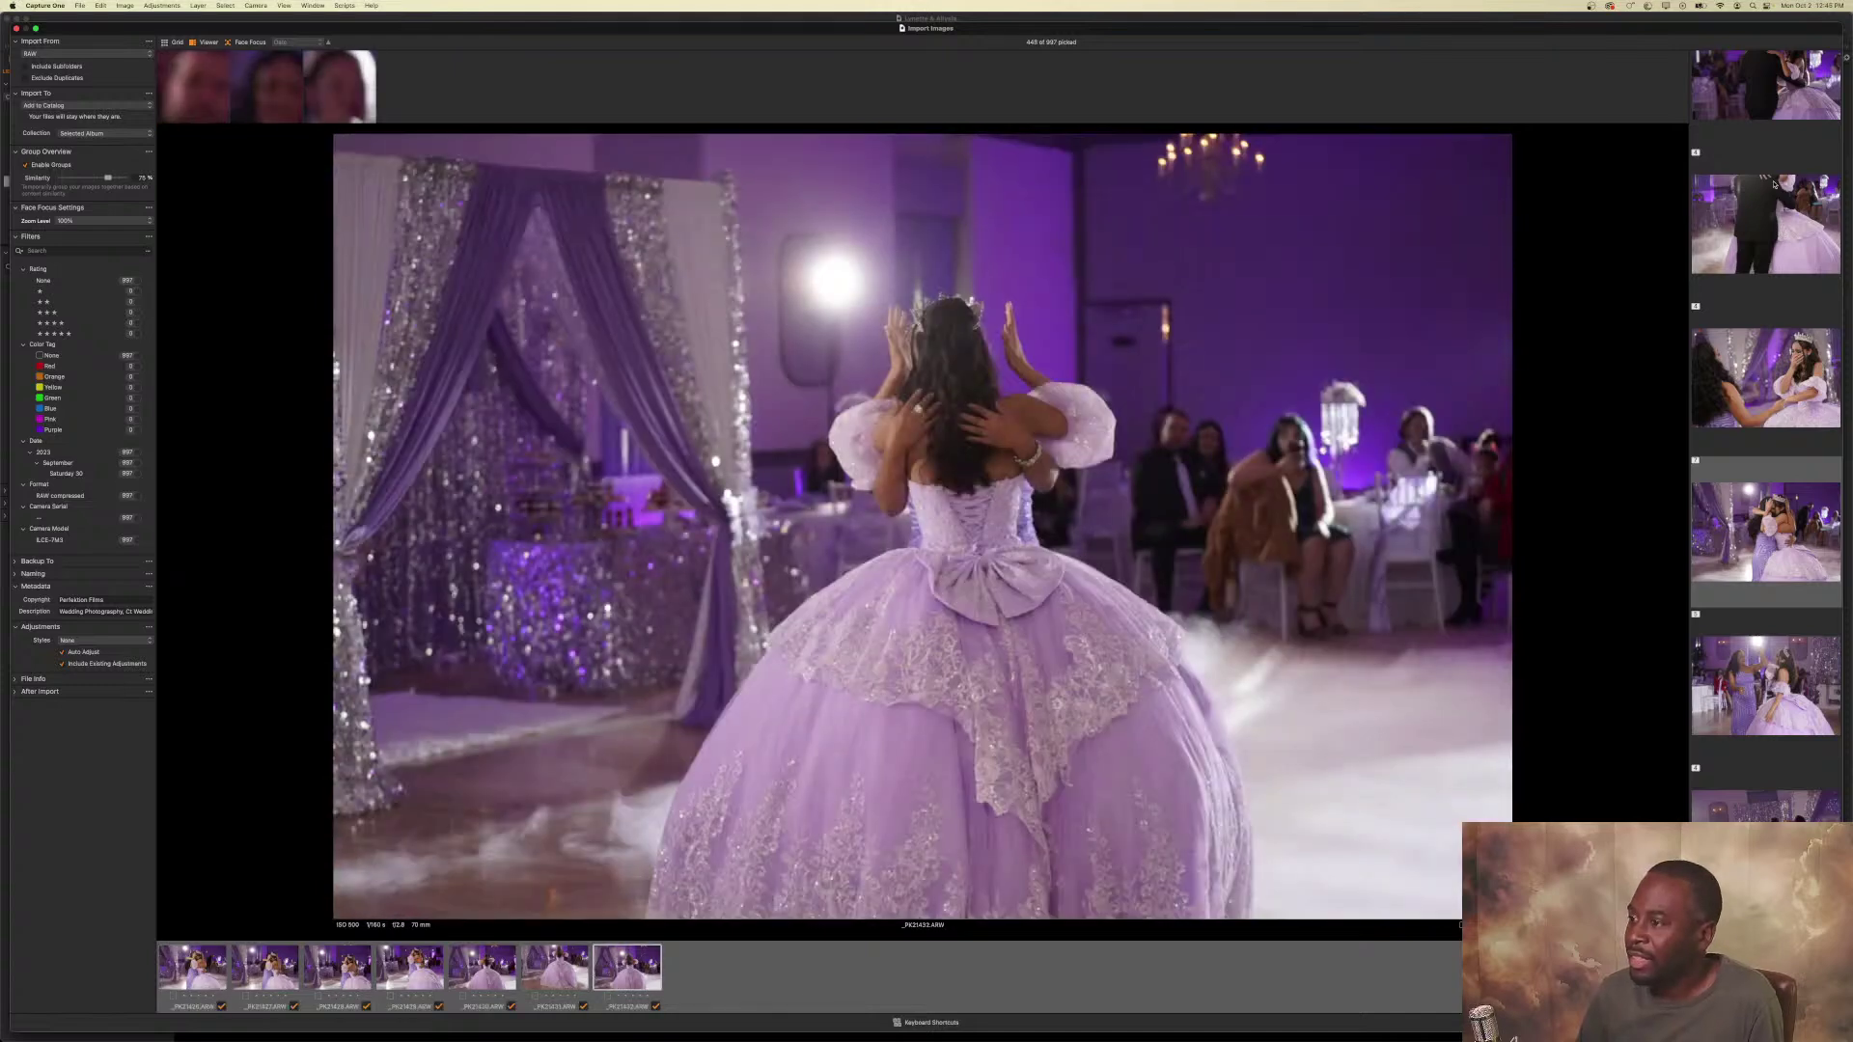
Pick all five frames in the group of the smiling woman in the striped dress beside the girl.
key(p)
key(p)
key(p)
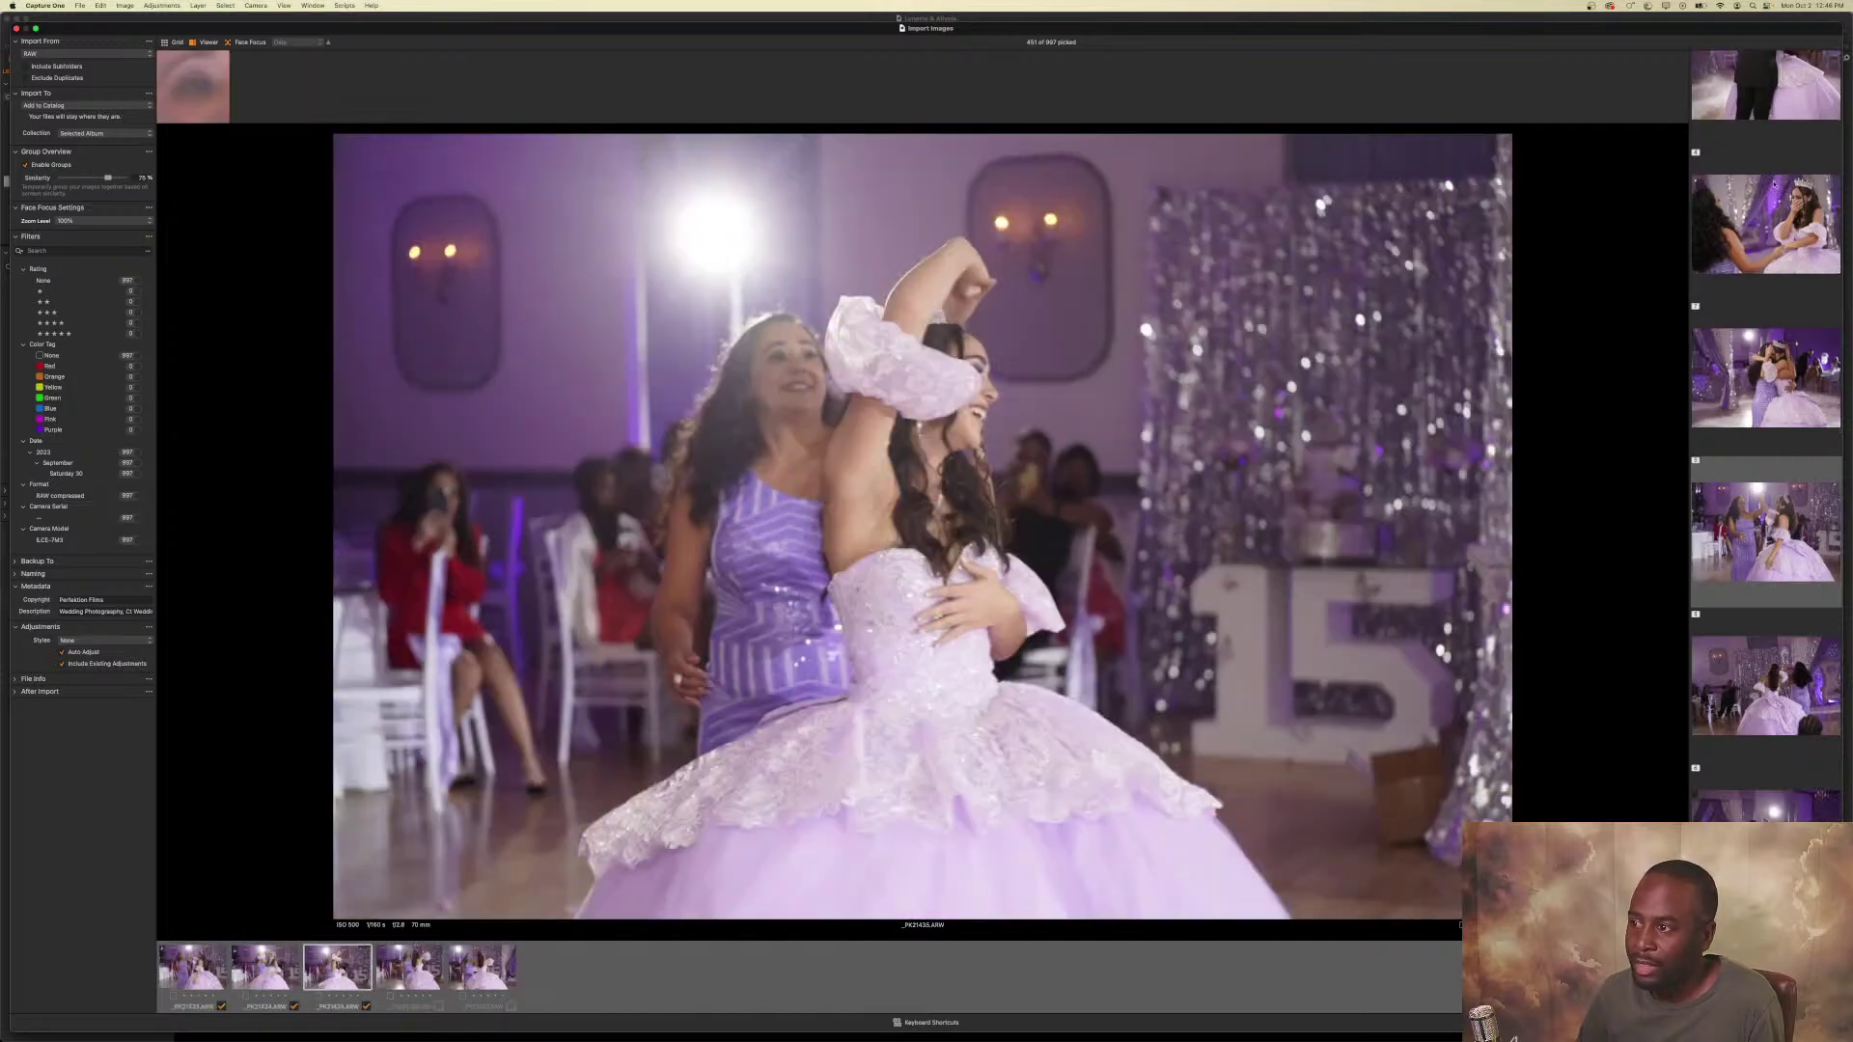
key(p)
key(p)
Pick all four frames of the girl and the woman dancing in front of the silver sequin backdrop.
key(Down)
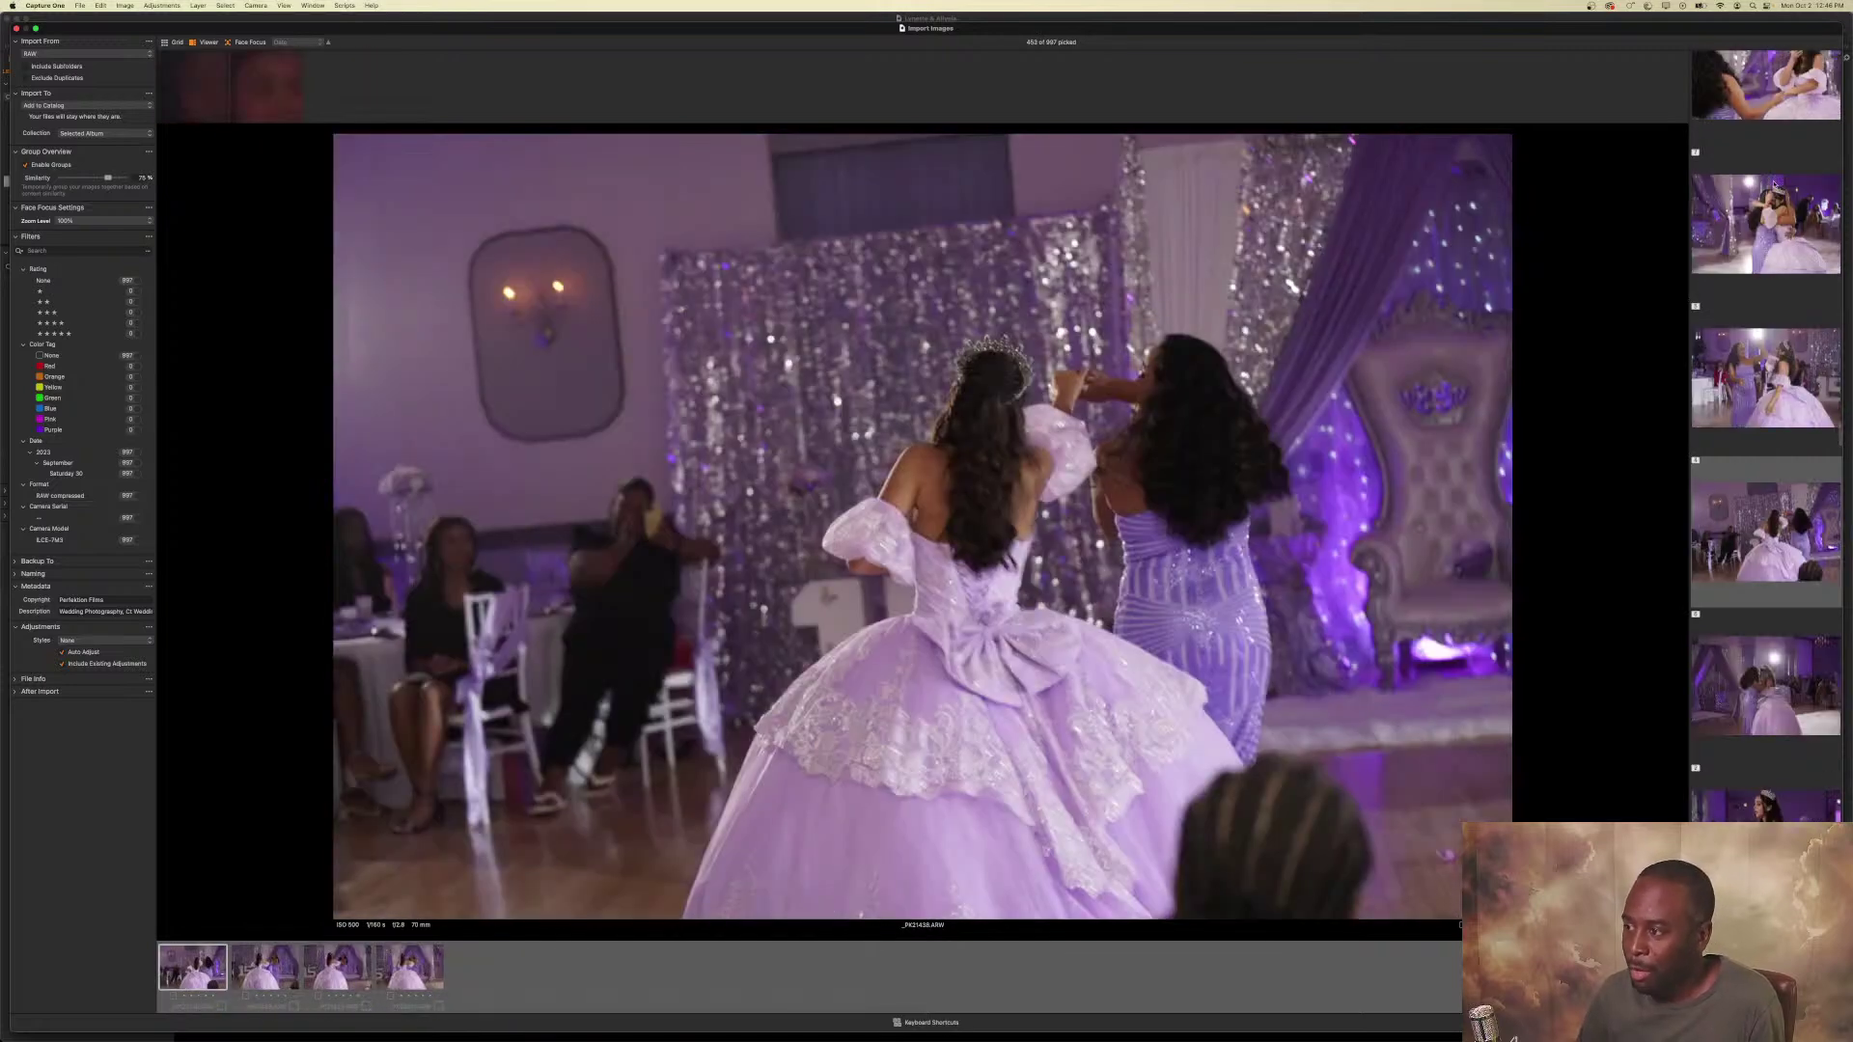
key(p)
key(p)
key(p)
key(p)
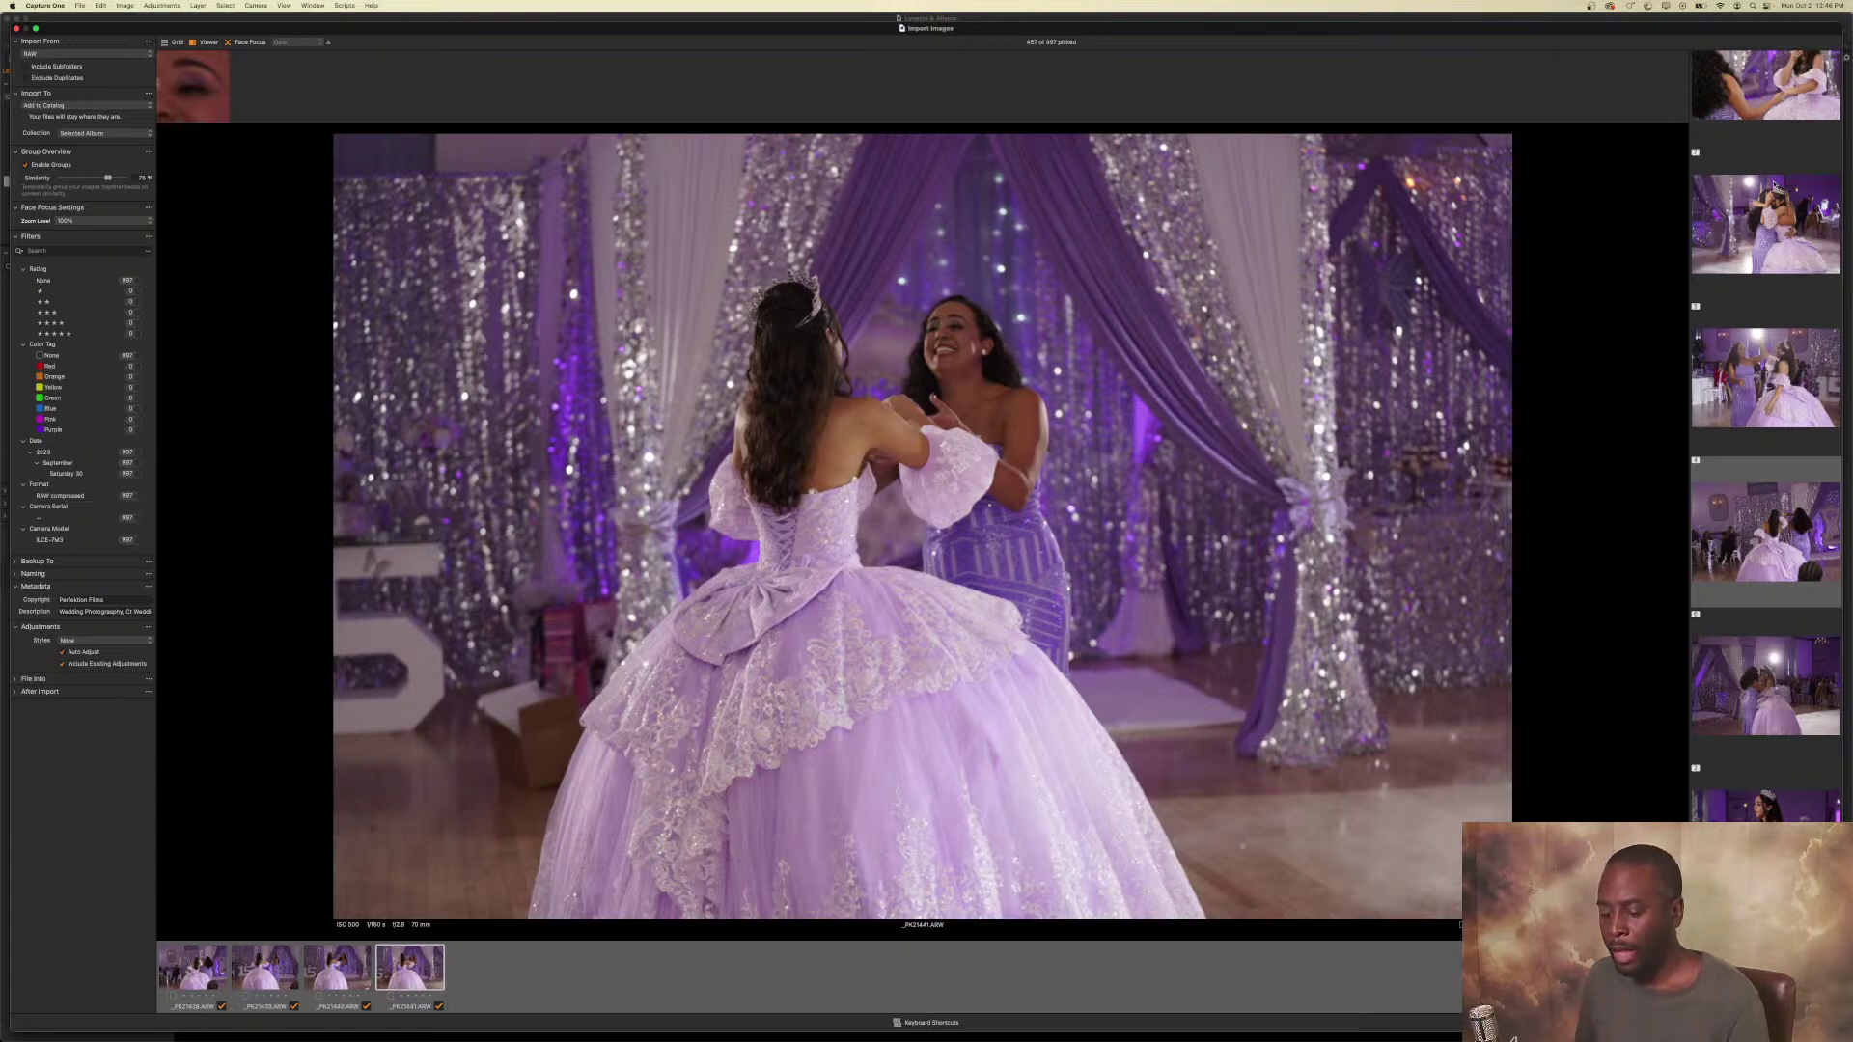
Compare the six frames of the woman and girl beside the draped curtains and pick only the fifth.
key(Down)
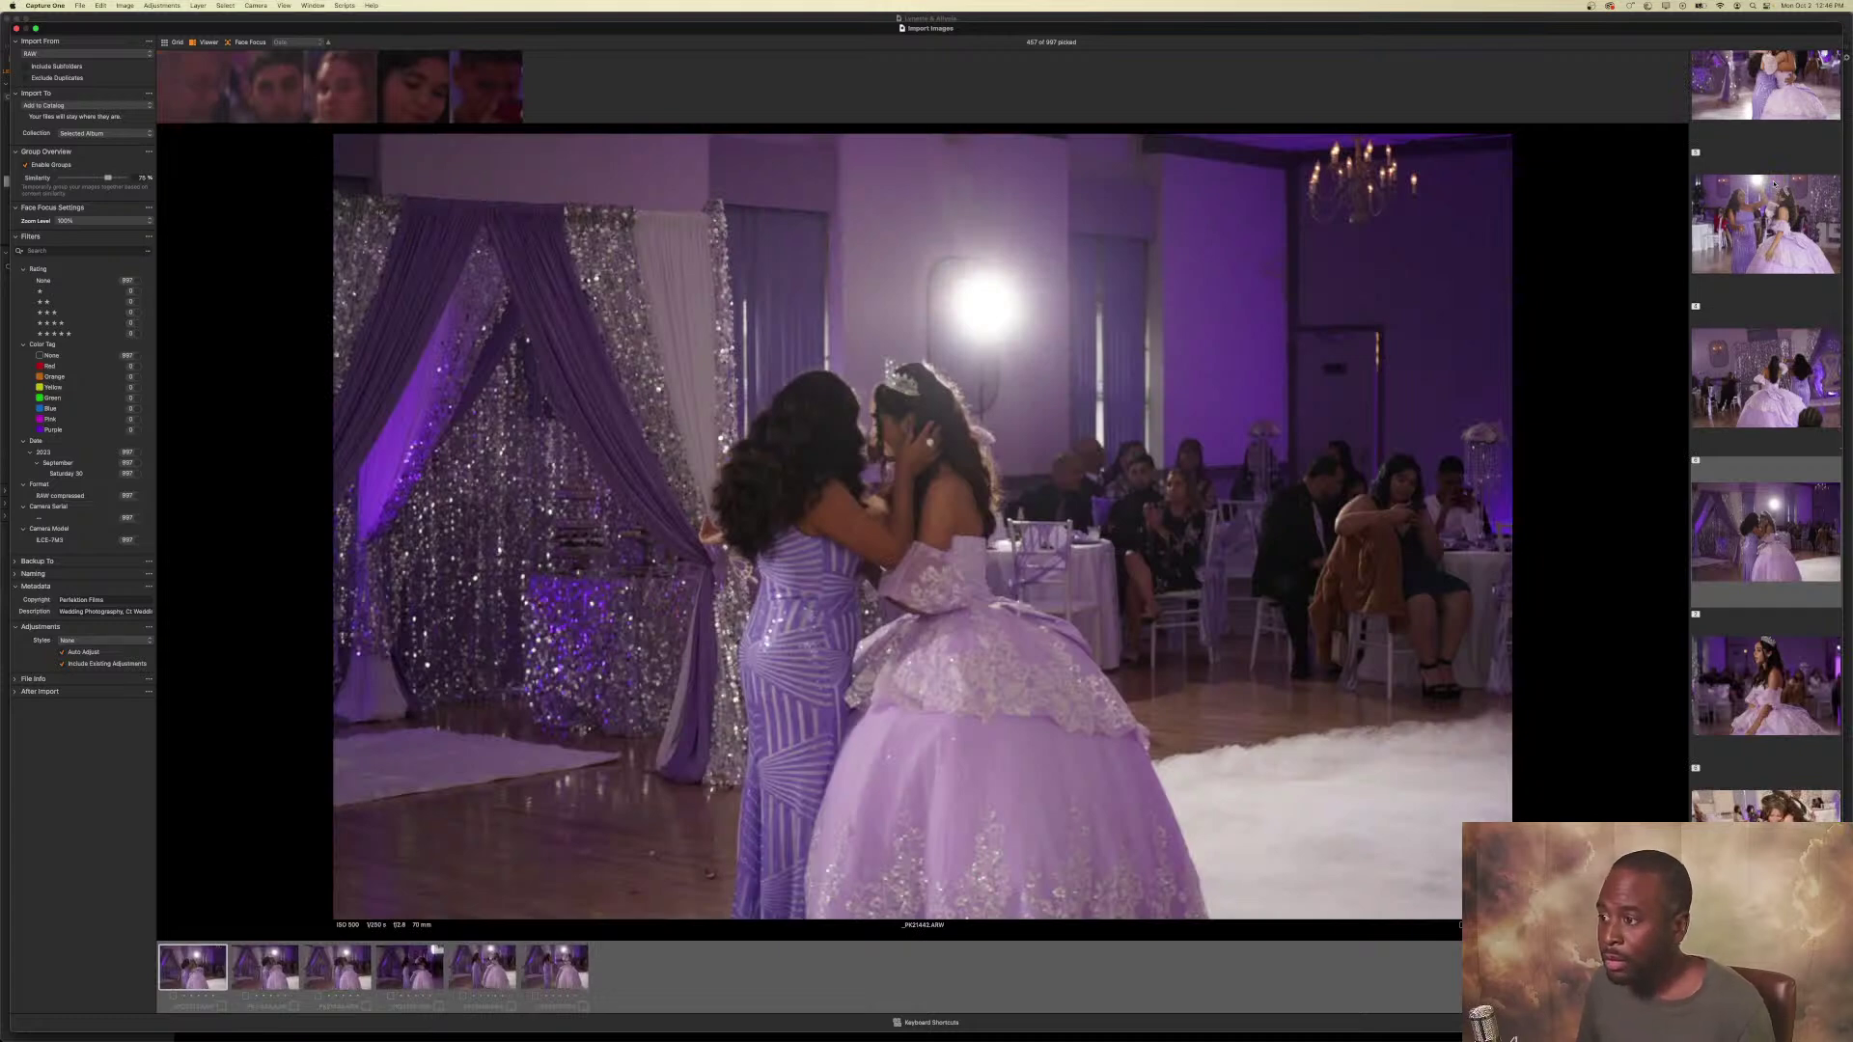
key(Right)
key(Right)
key(Right)
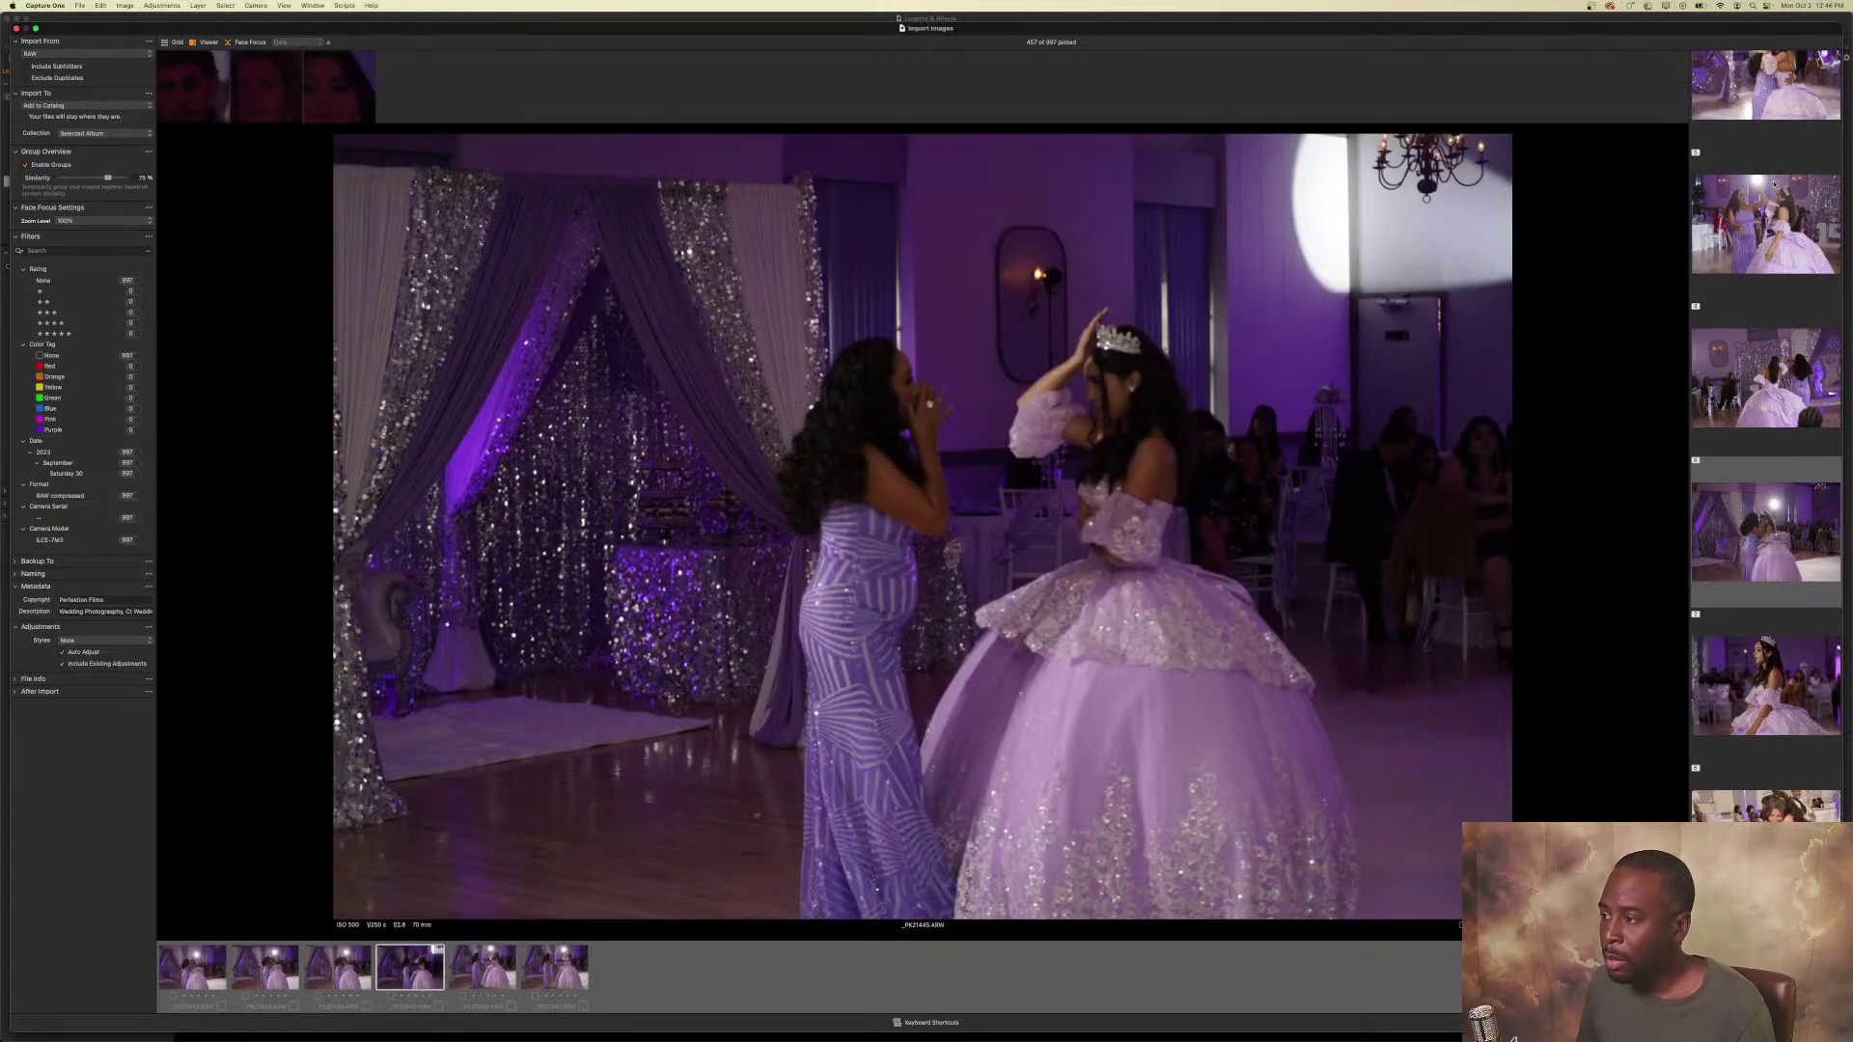
key(Right)
key(Right)
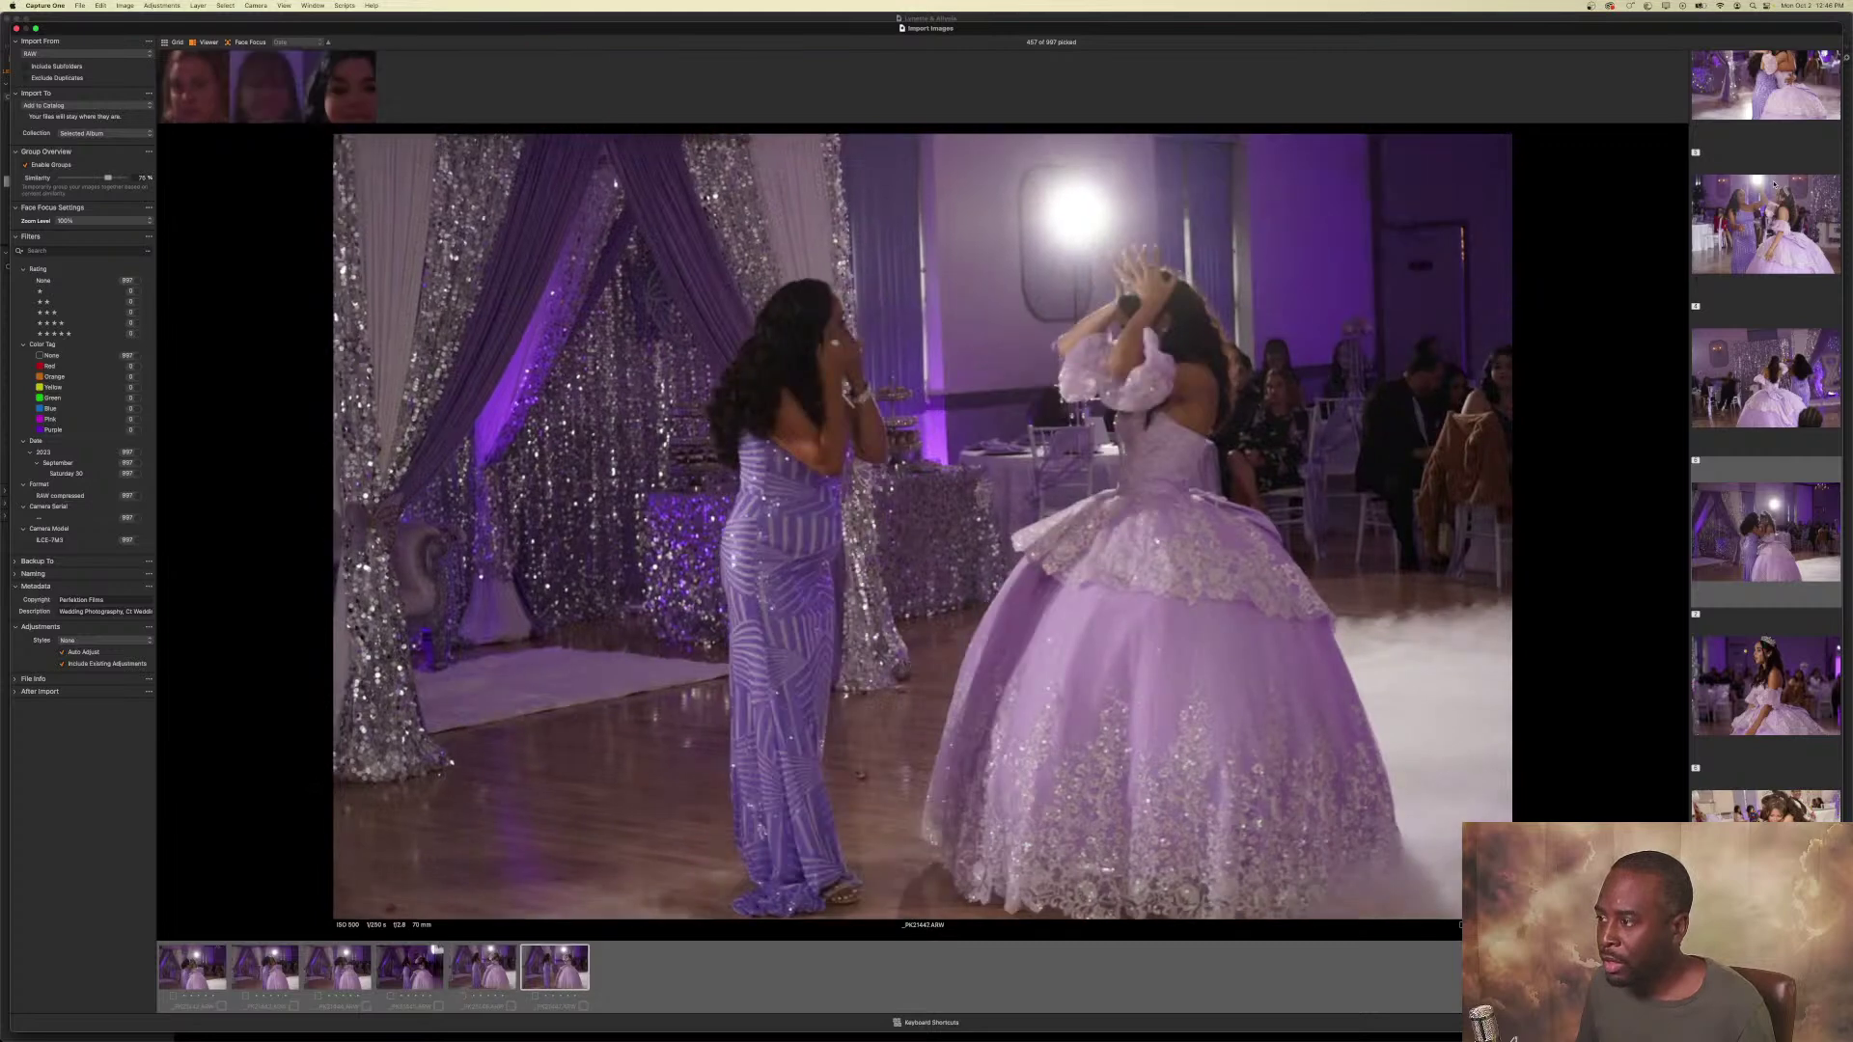
key(Left)
key(p)
key(Right)
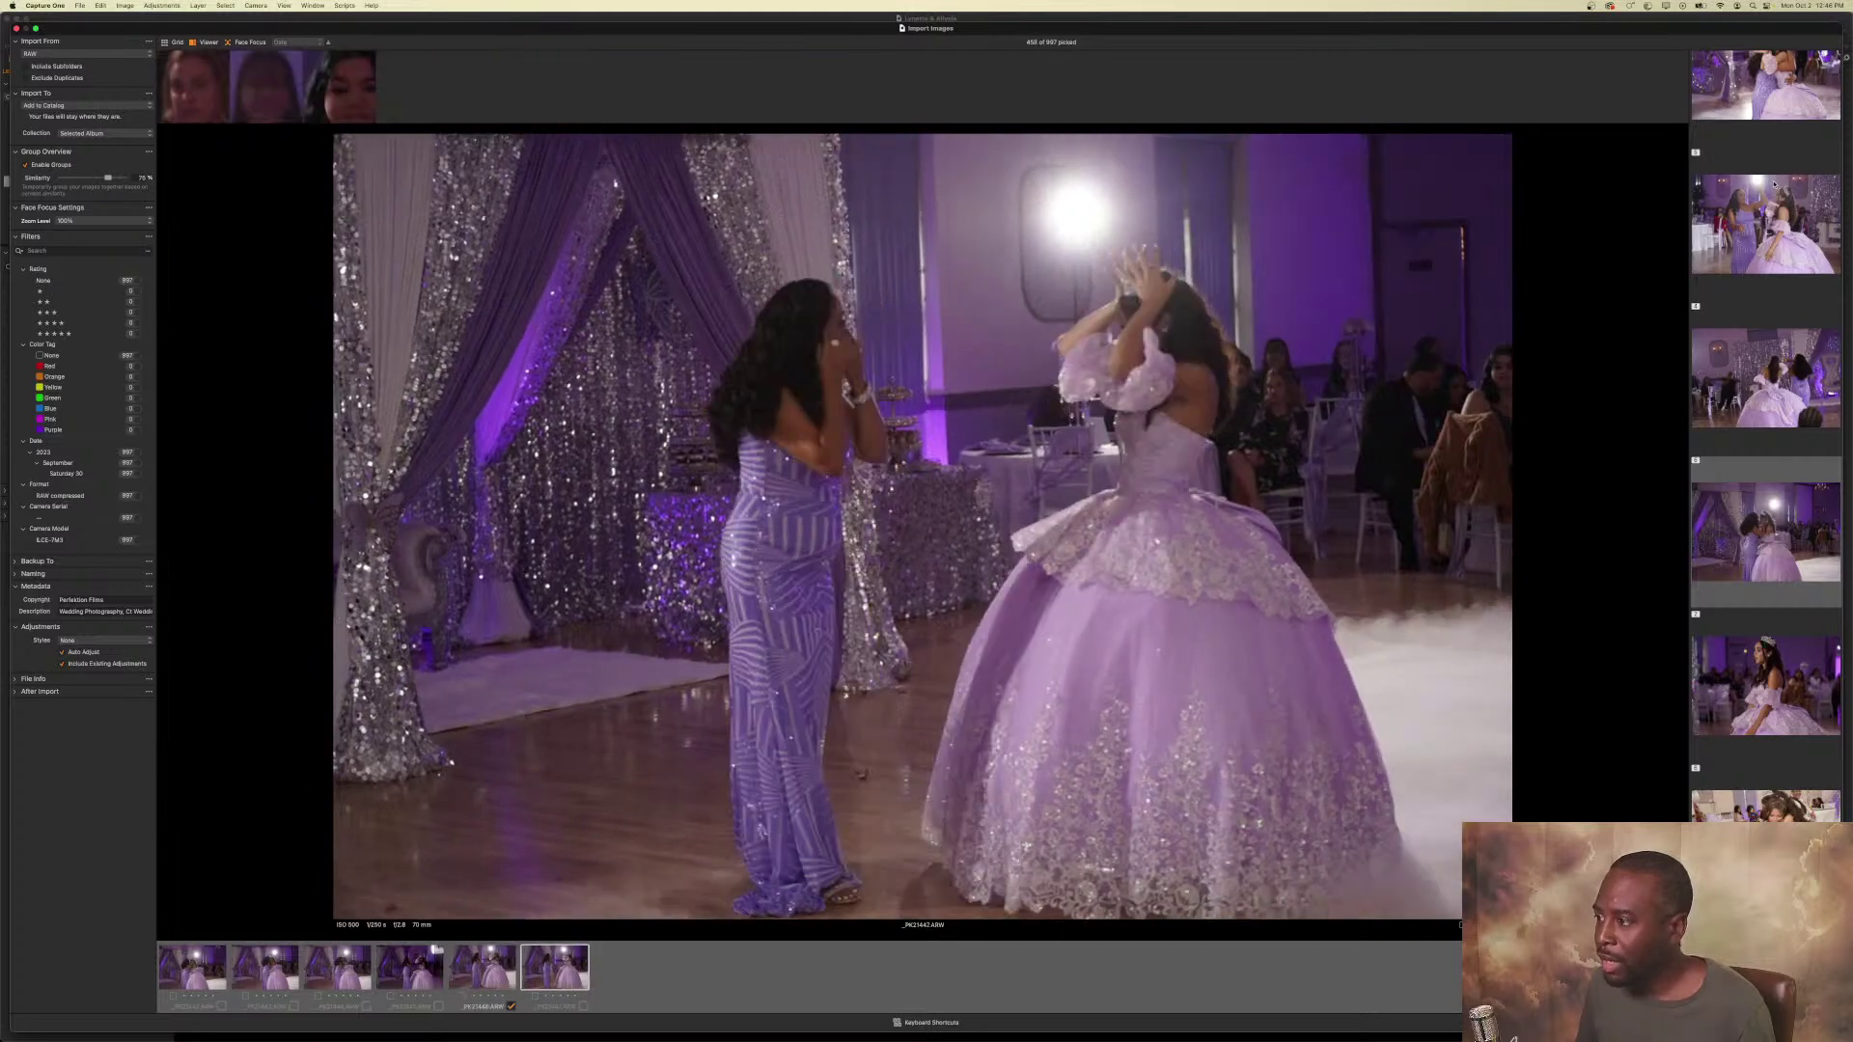
Pick the frames of the girl in the crown seated against the dark purple background.
key(Right)
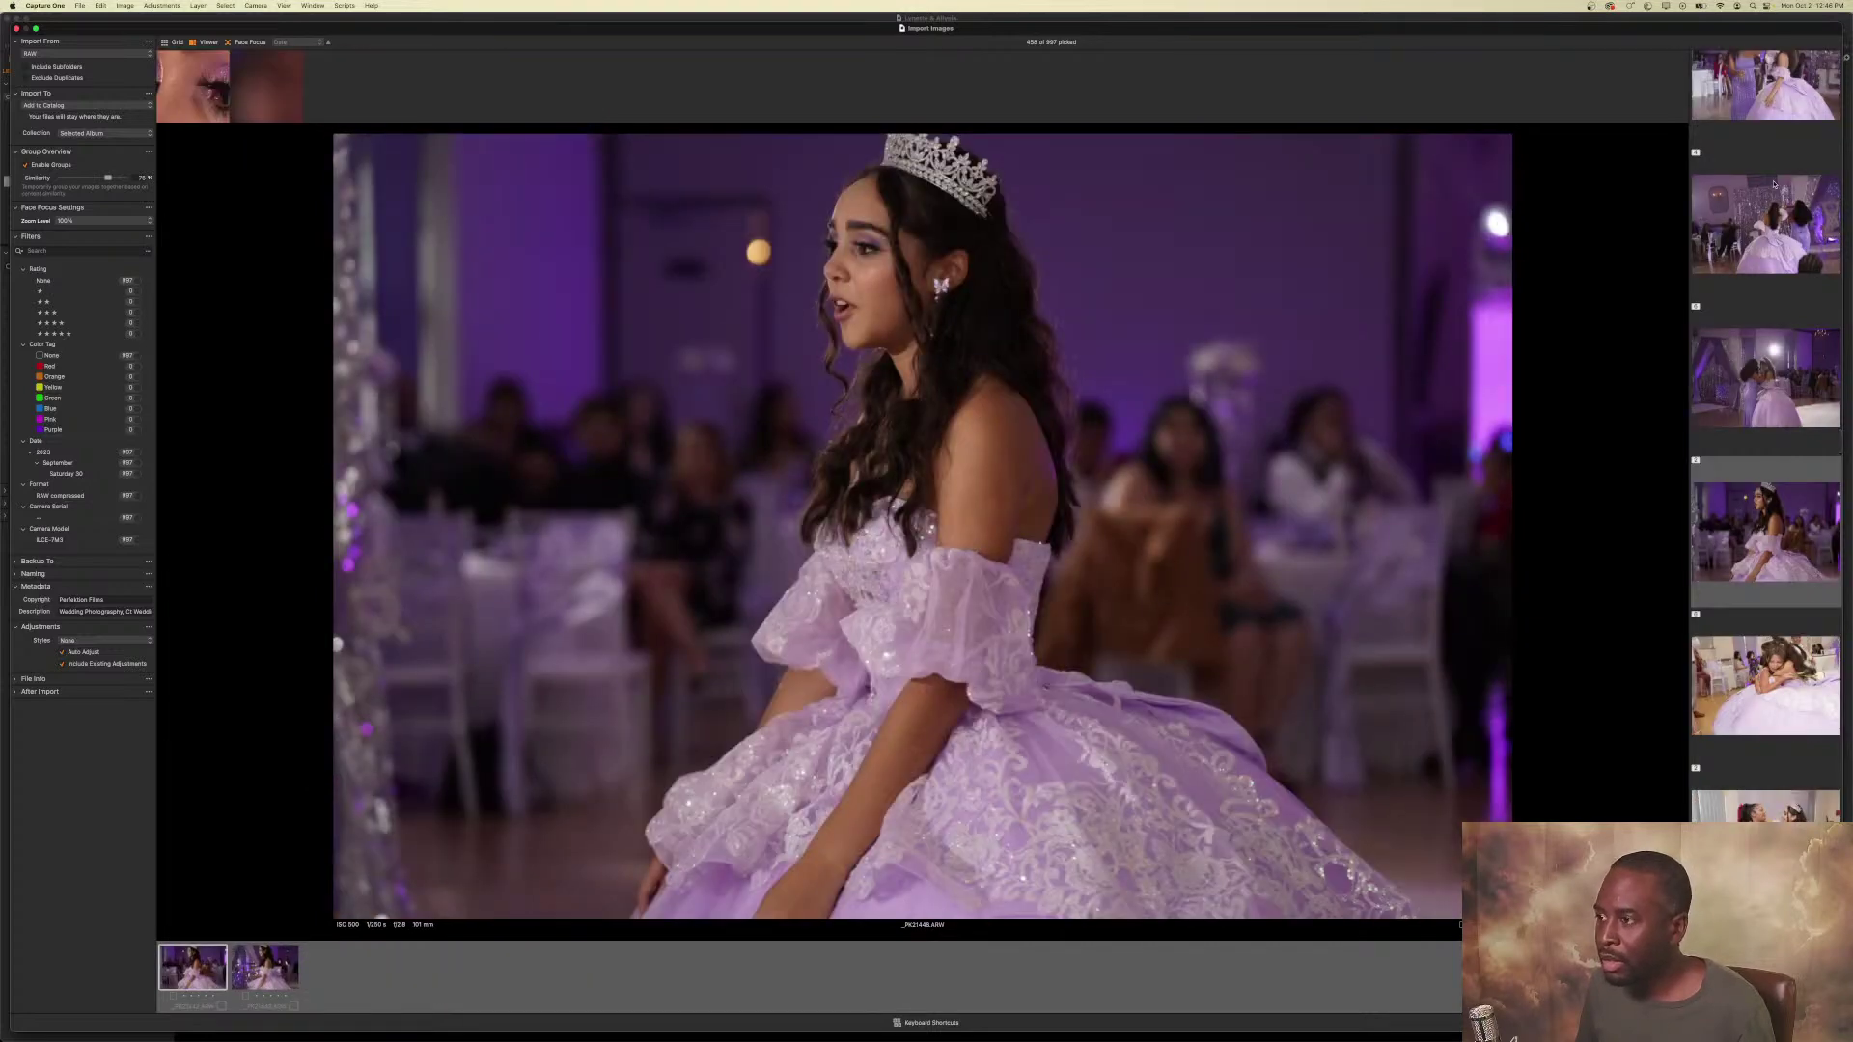
key(p)
key(Right)
key(p)
Pick all six frames of the crying child with the white rose hugging the girl in the crown.
key(Right)
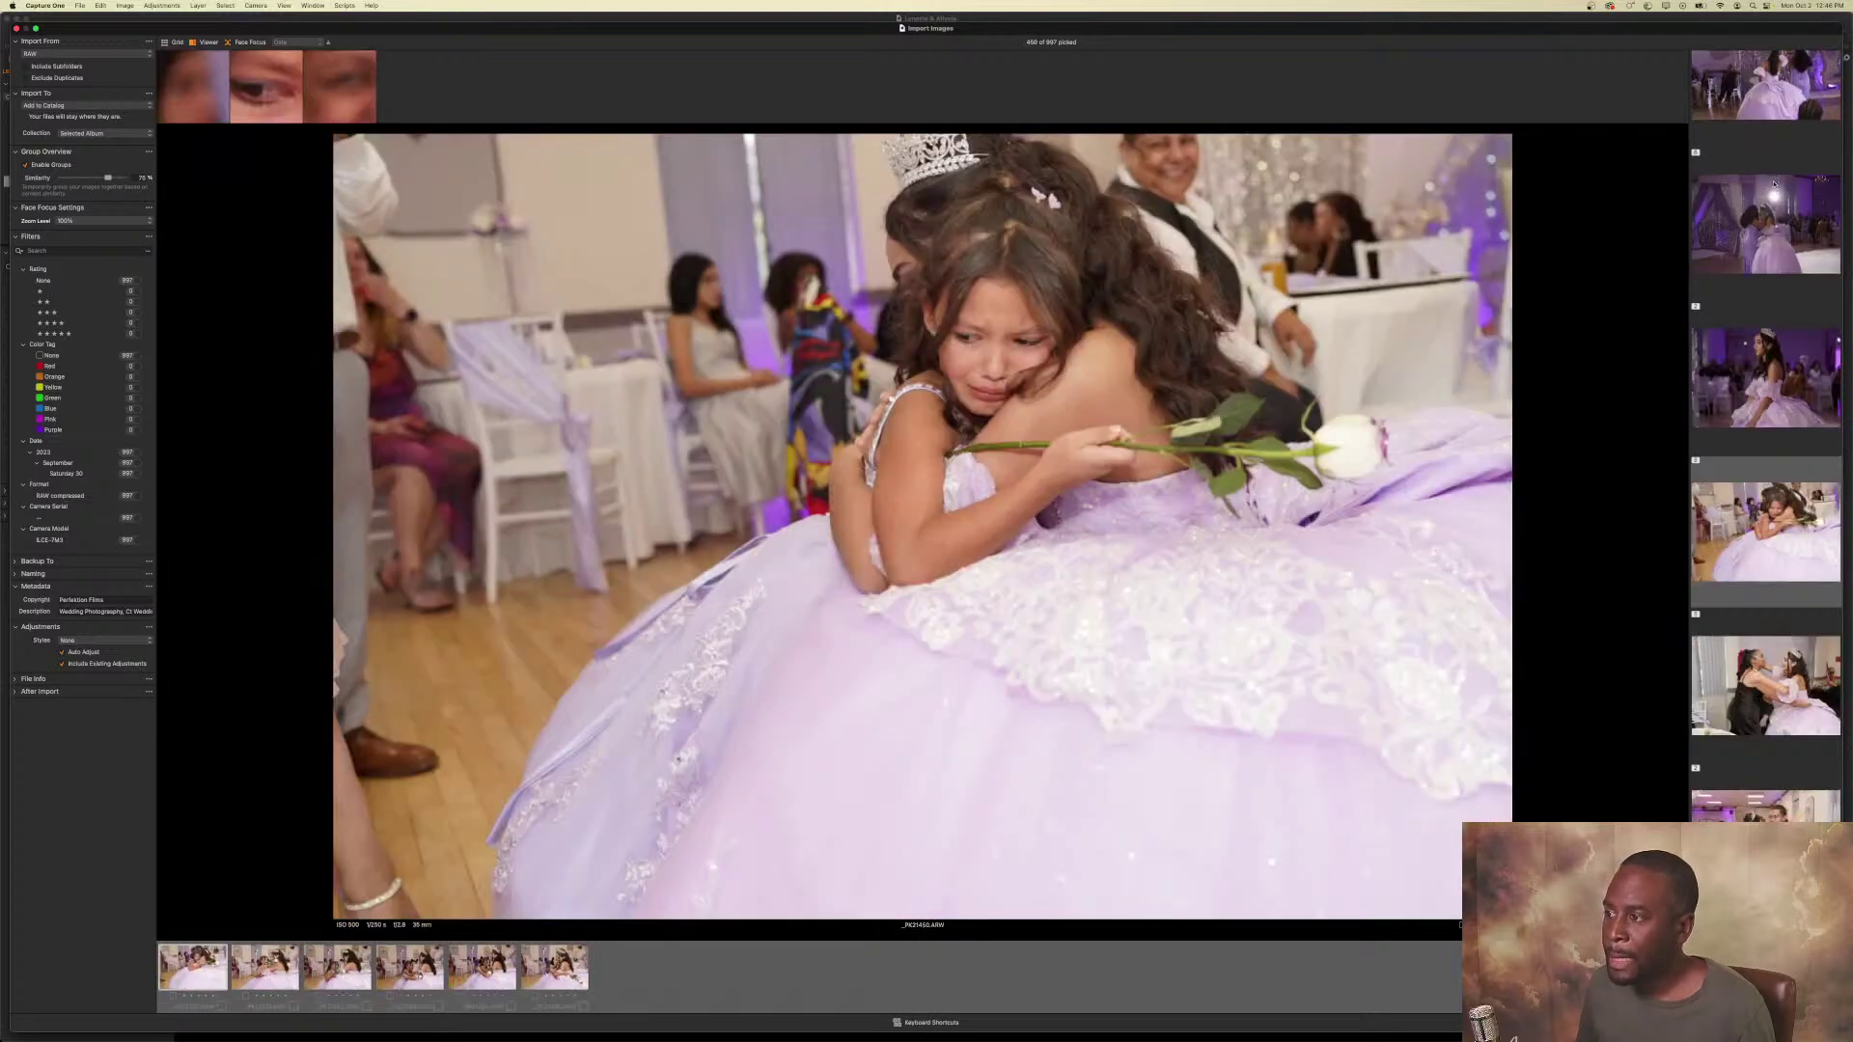
key(p)
key(Right)
key(p)
key(Right)
key(Right)
key(p)
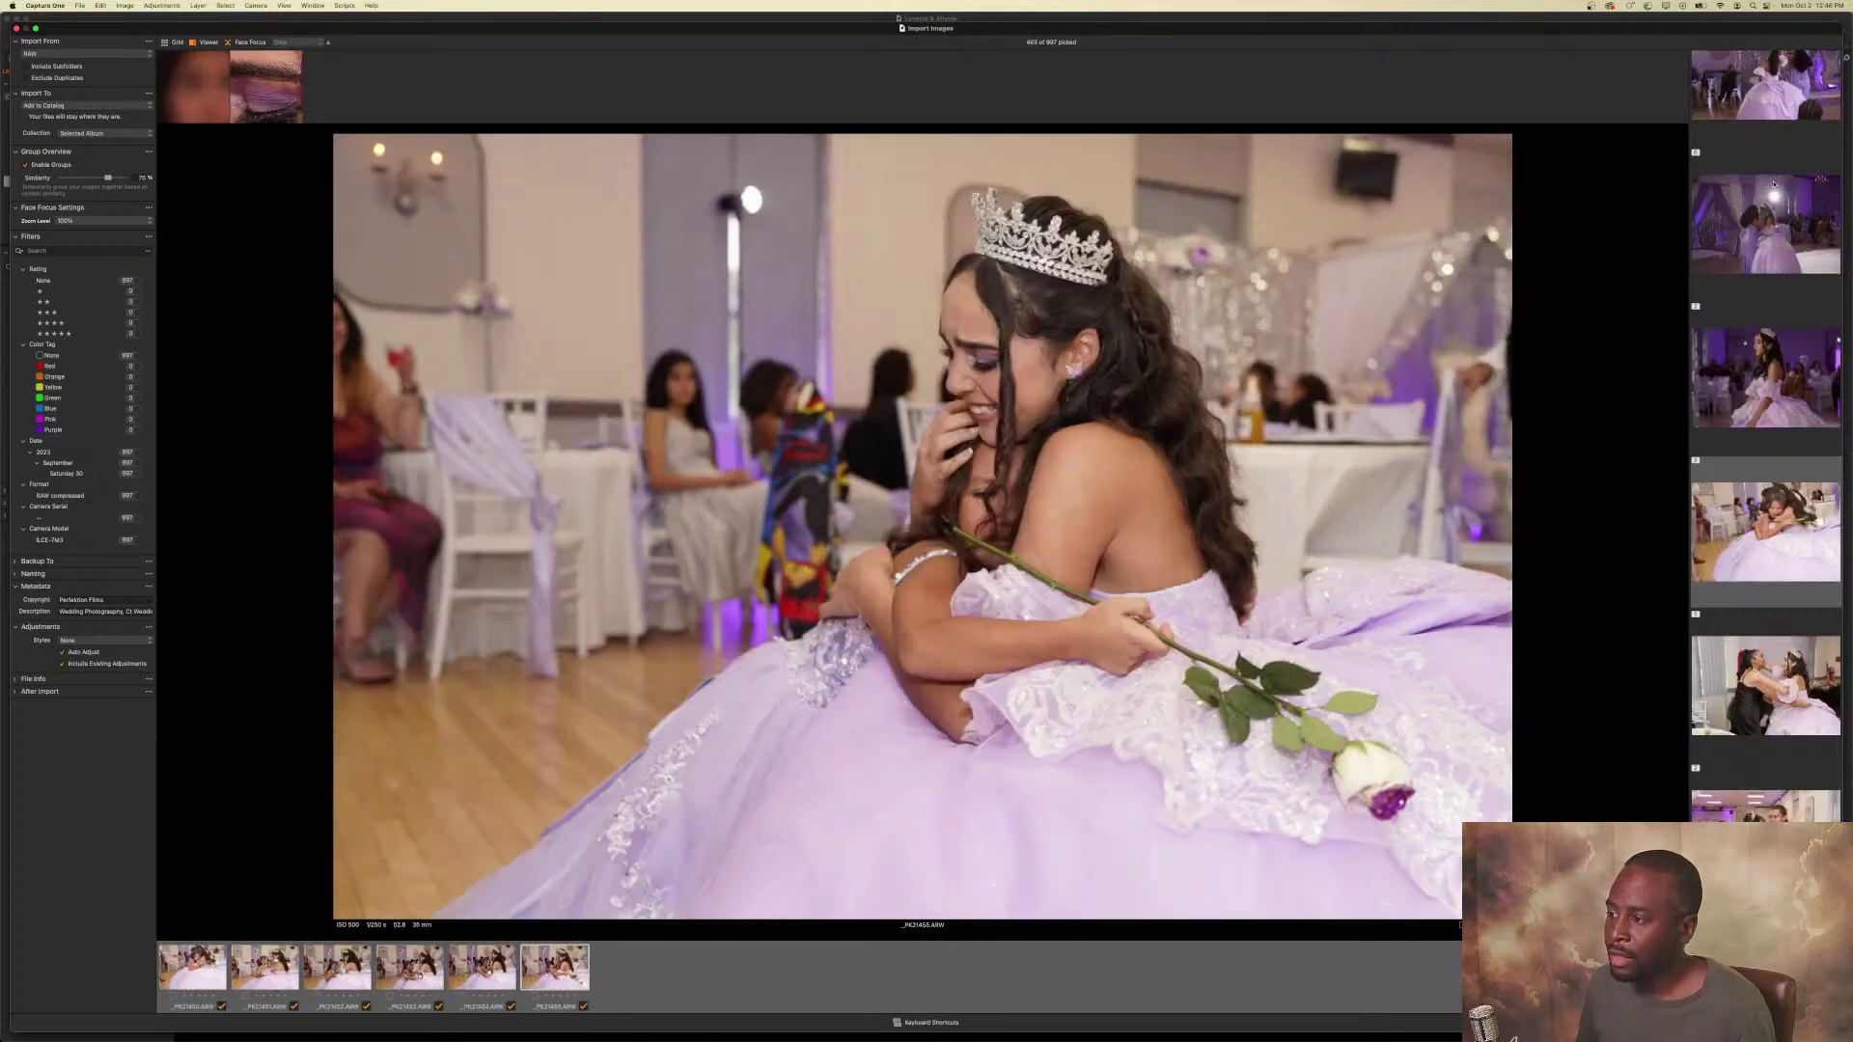
Pick the frames of the girl greeting the woman in the black dress and the man with glasses.
key(Right)
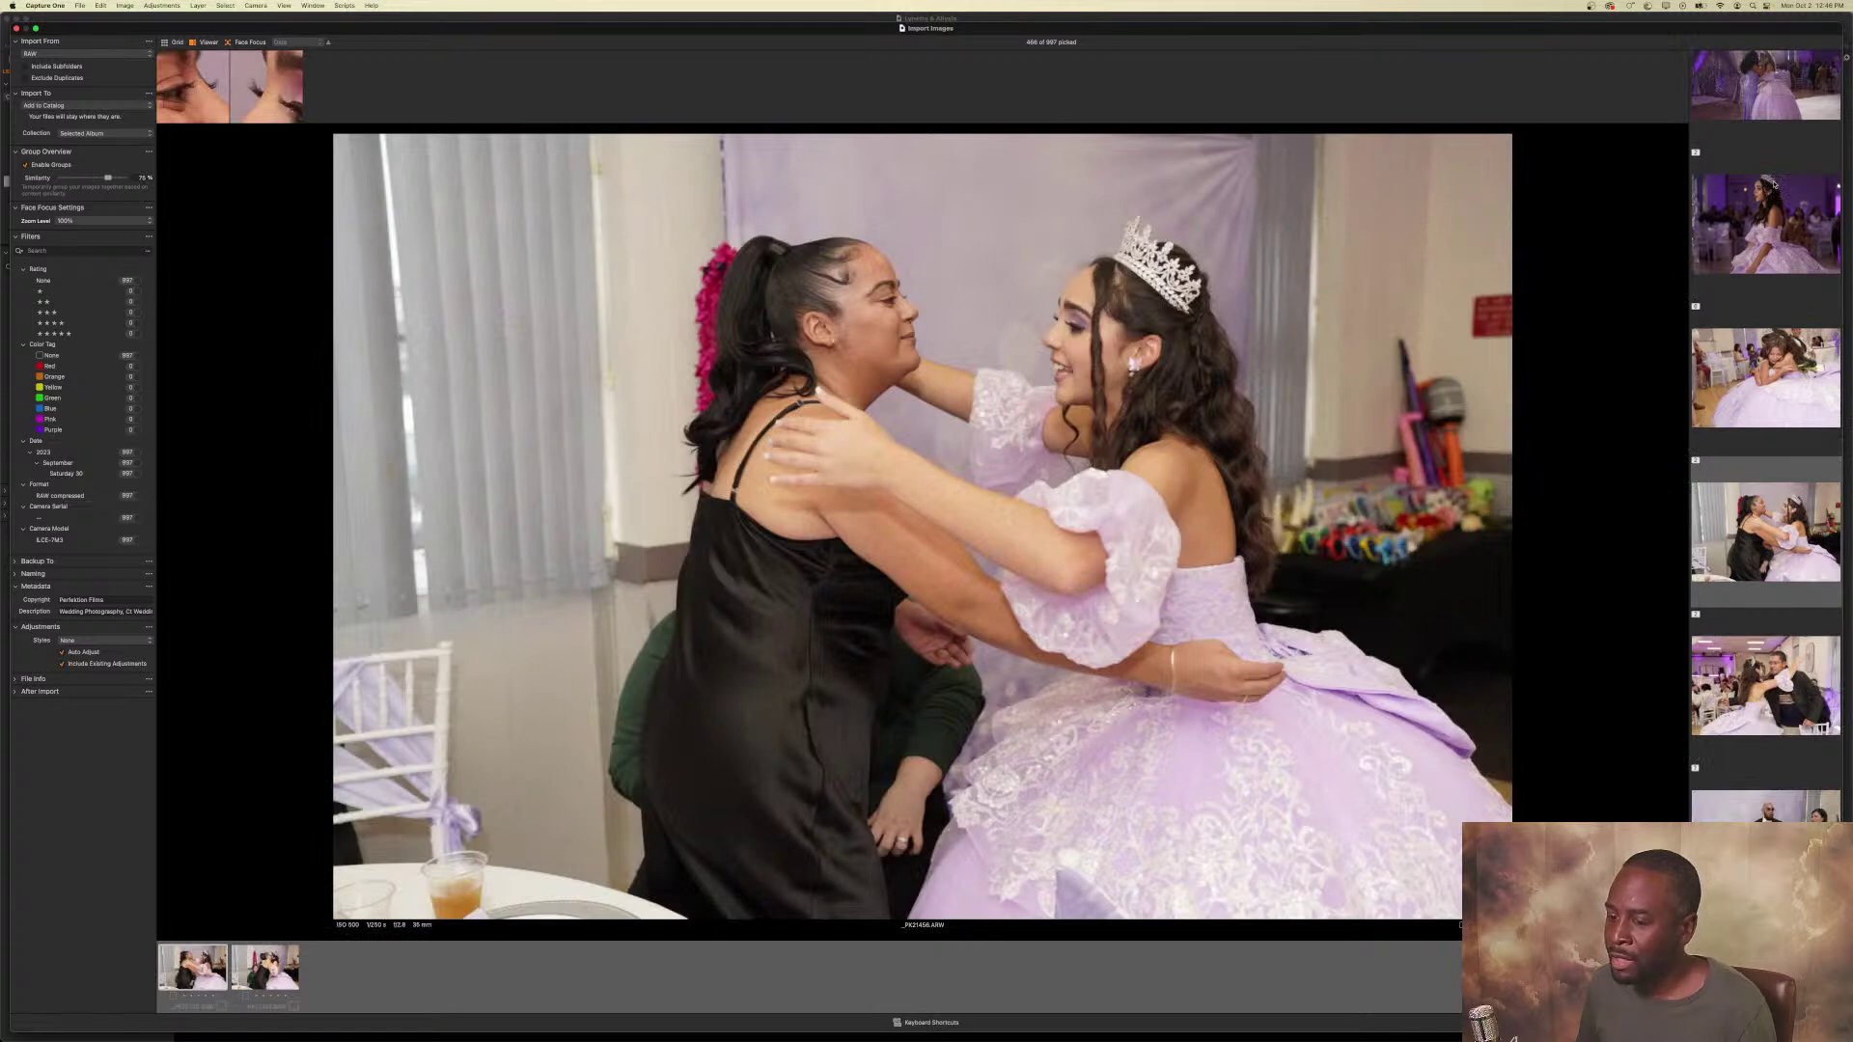
key(p)
key(Right)
key(Right)
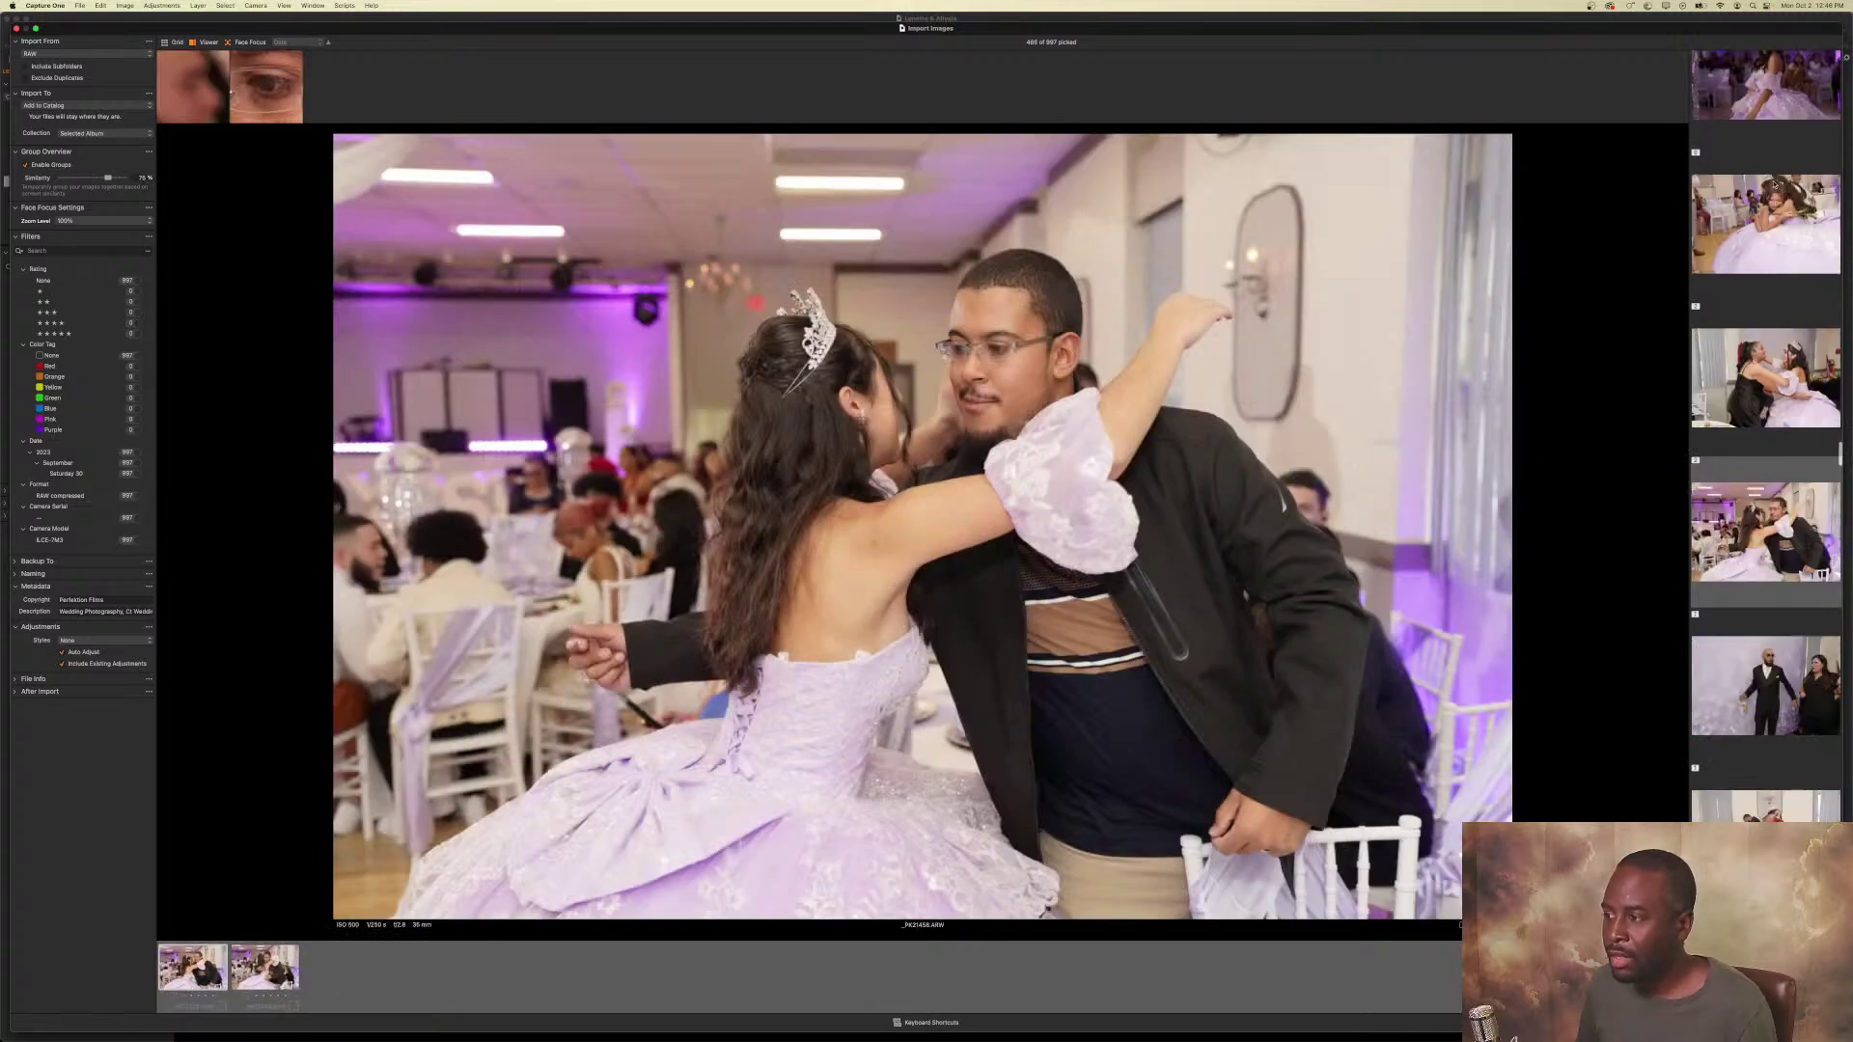
key(p)
key(Right)
Pick the single frame of the man in sunglasses and the three frames of the following guest-hug group.
key(Right)
key(p)
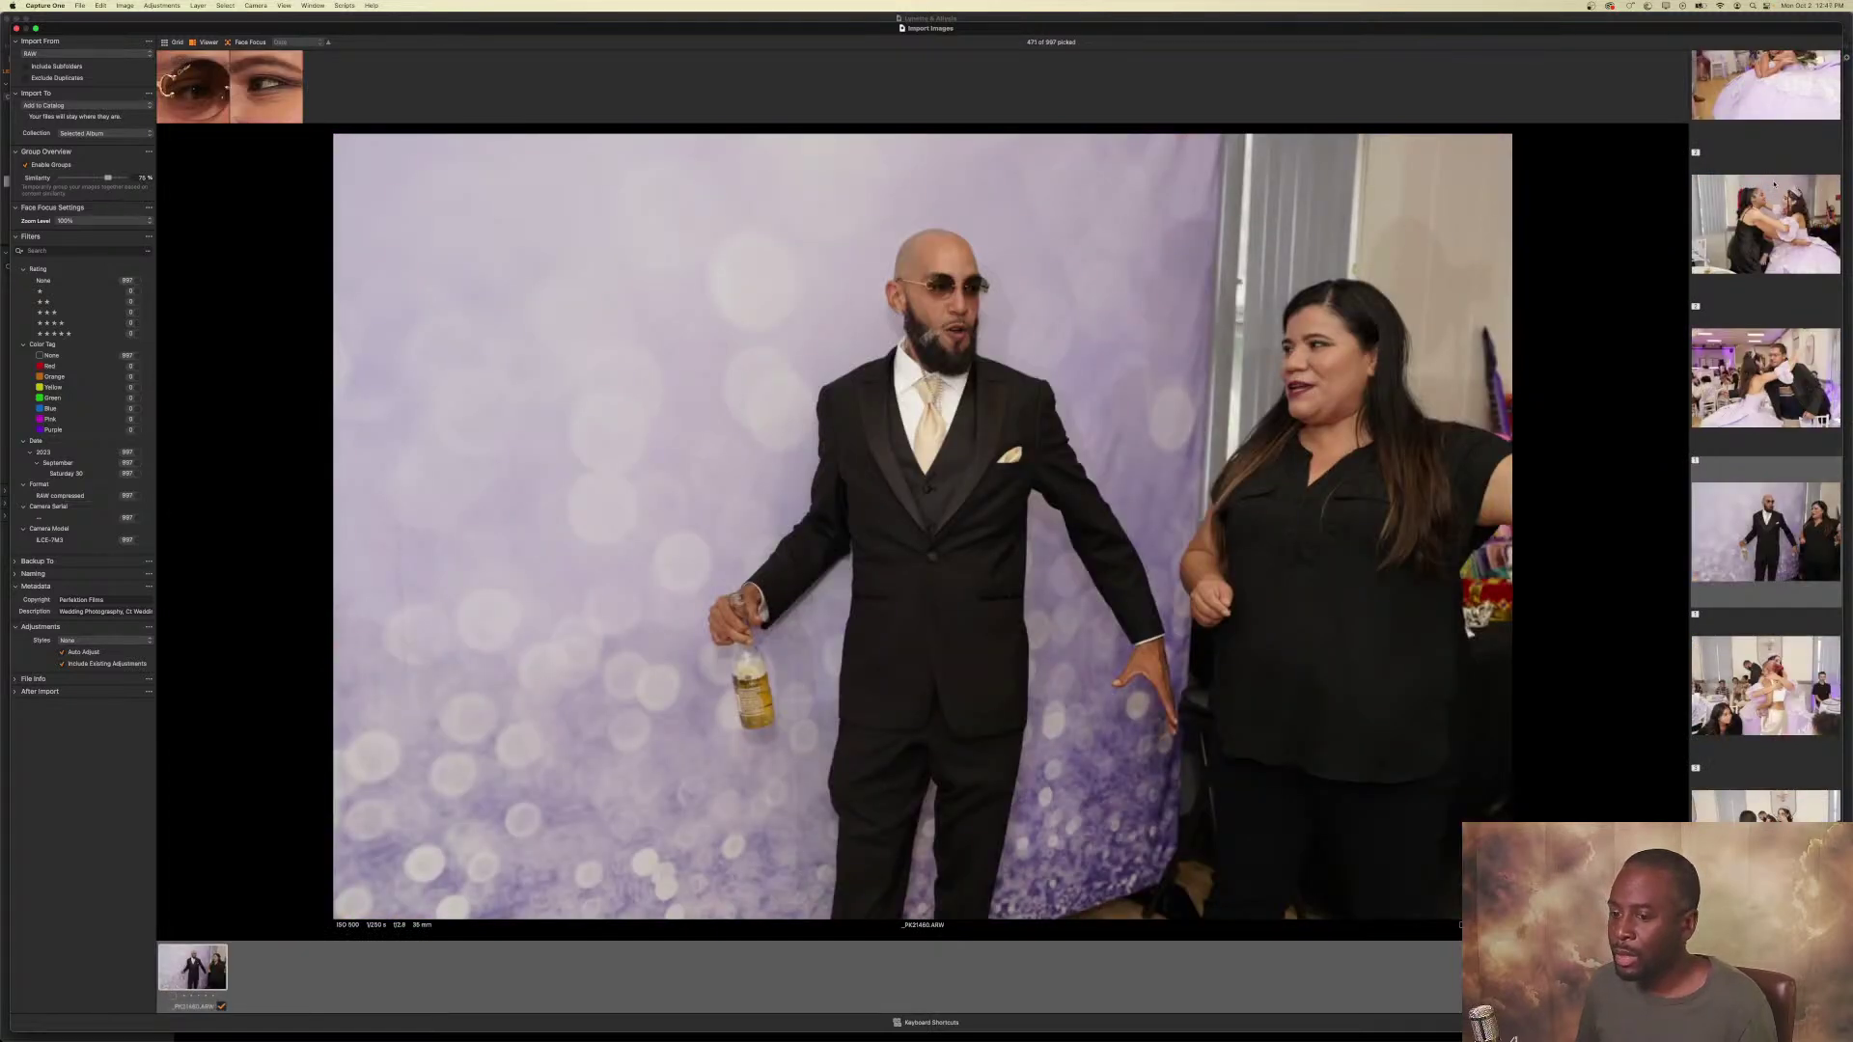
key(Right)
key(p)
key(Right)
key(p)
Pick the frames of the next table greeting and of the girl laughing while hugging a guest in black.
key(Right)
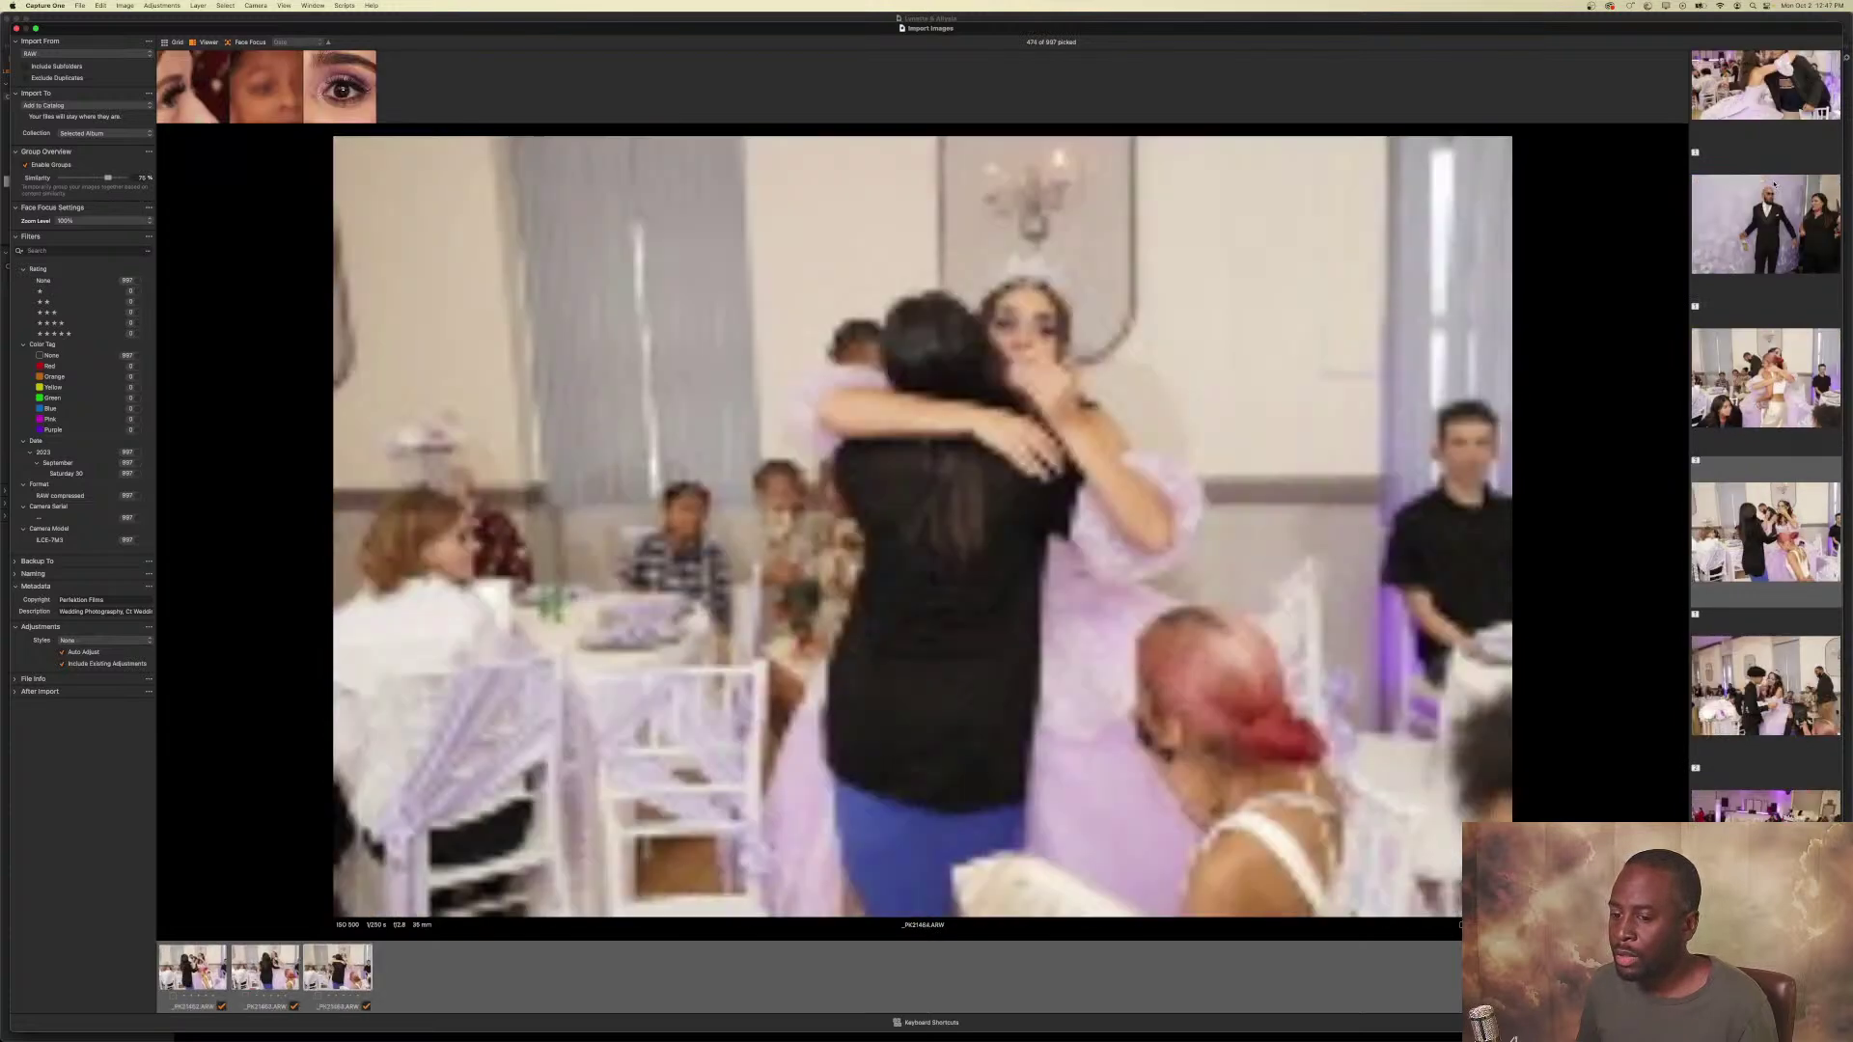
key(Right)
key(p)
key(Right)
key(p)
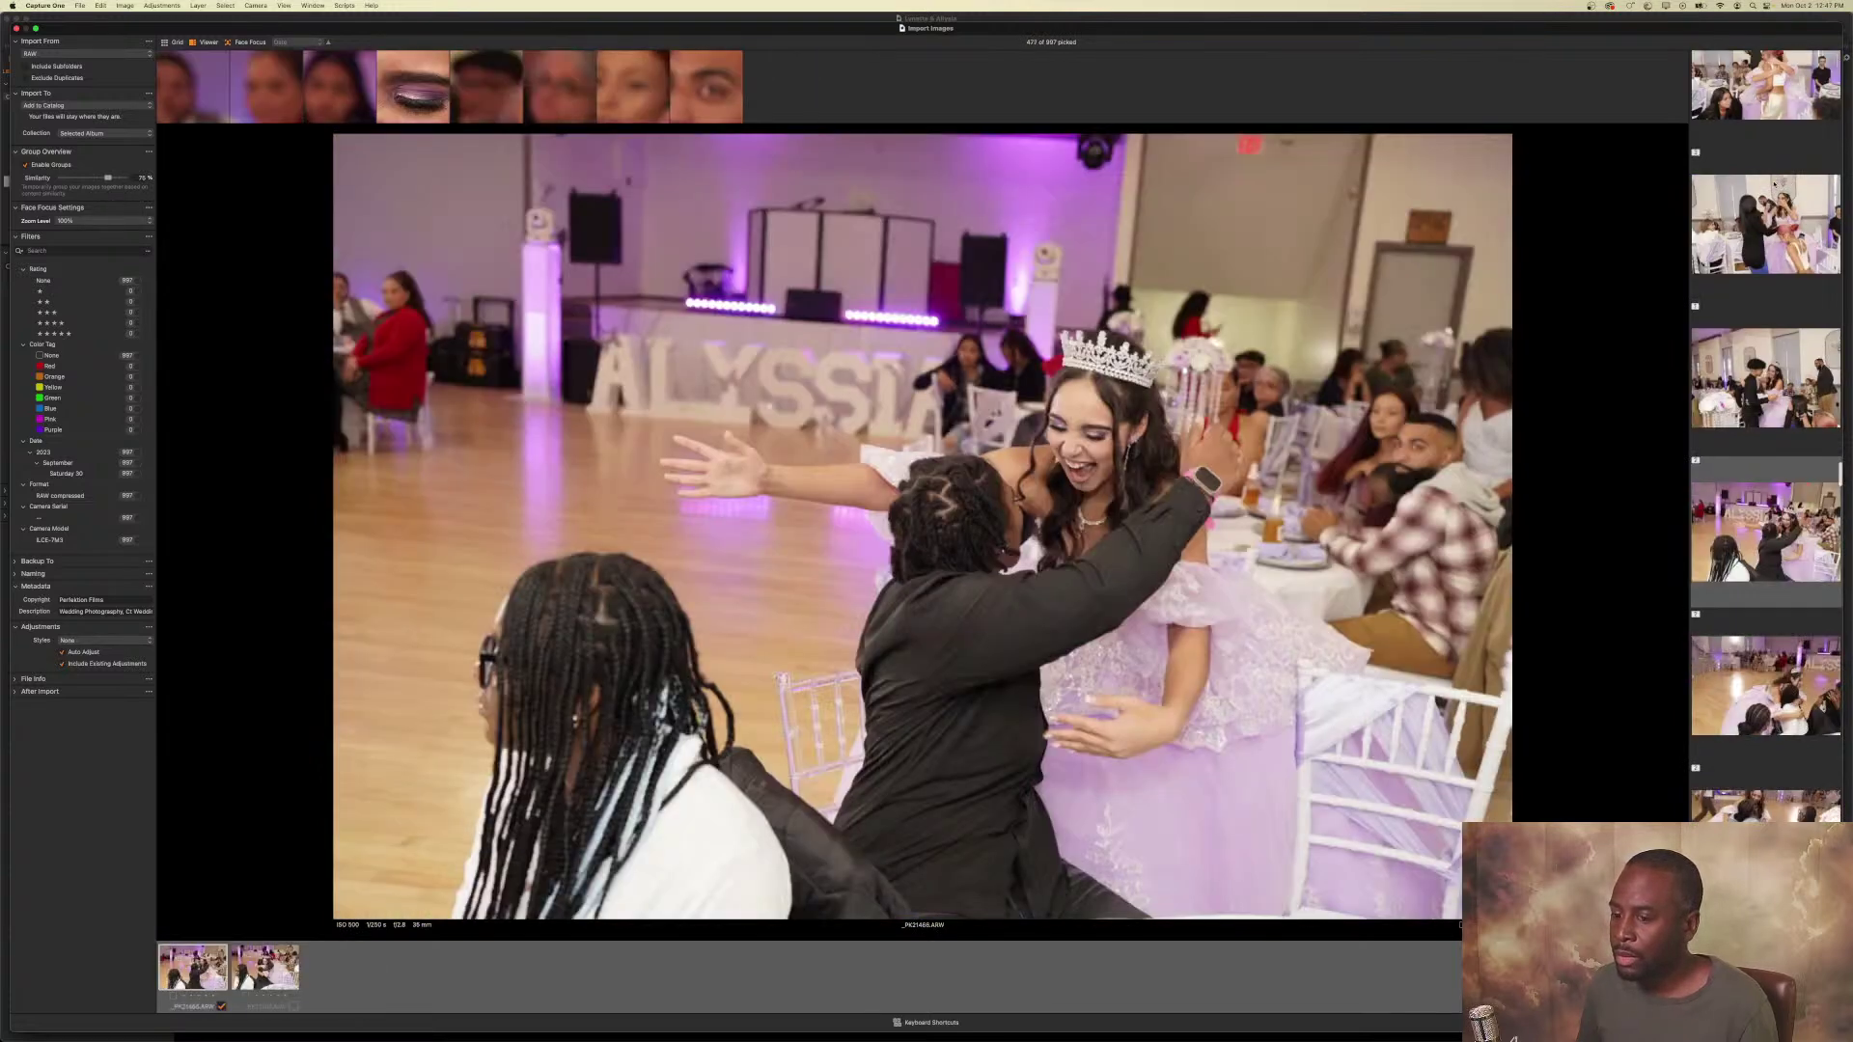
key(Right)
Pick the frames of the next dance-floor greeting and of the girl hugging the guest in the denim jacket.
key(Right)
key(p)
key(Right)
key(p)
key(Right)
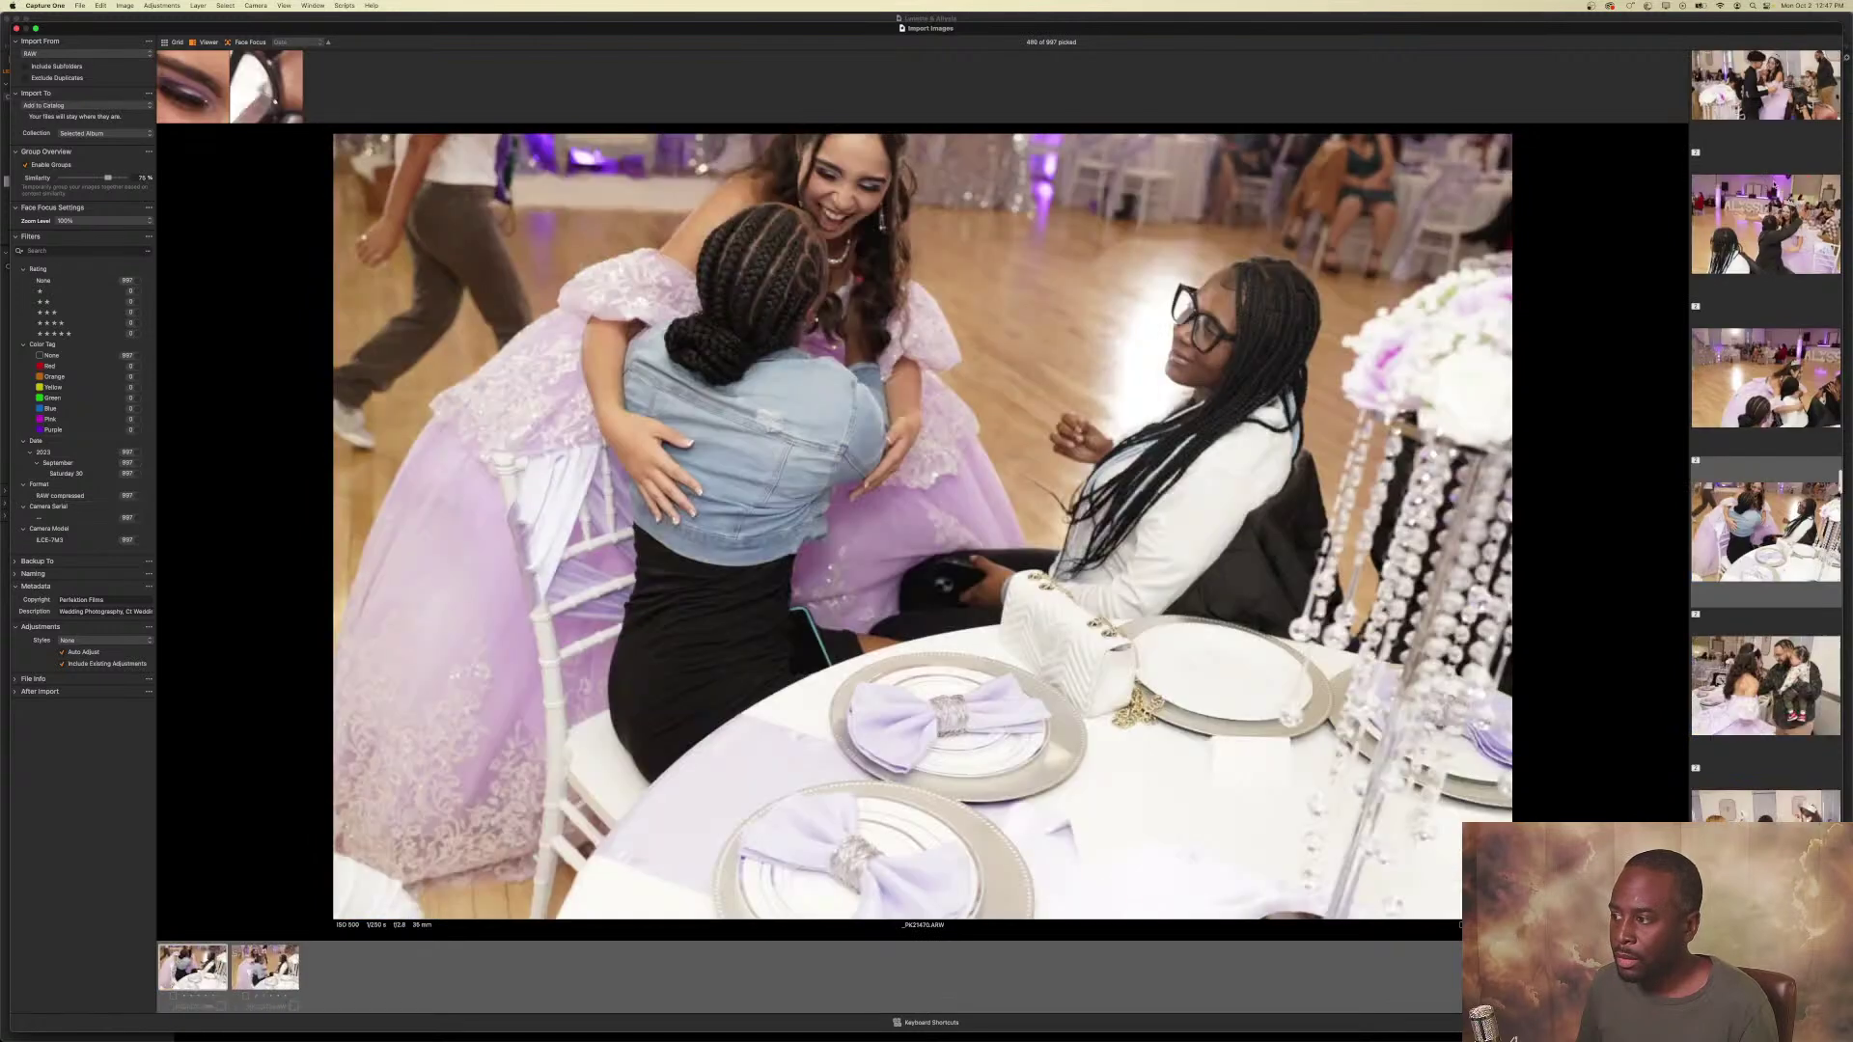
key(p)
key(Right)
Pick from the frames of the man holding the toddler and the second frame with the woman in the tan blazer.
key(Right)
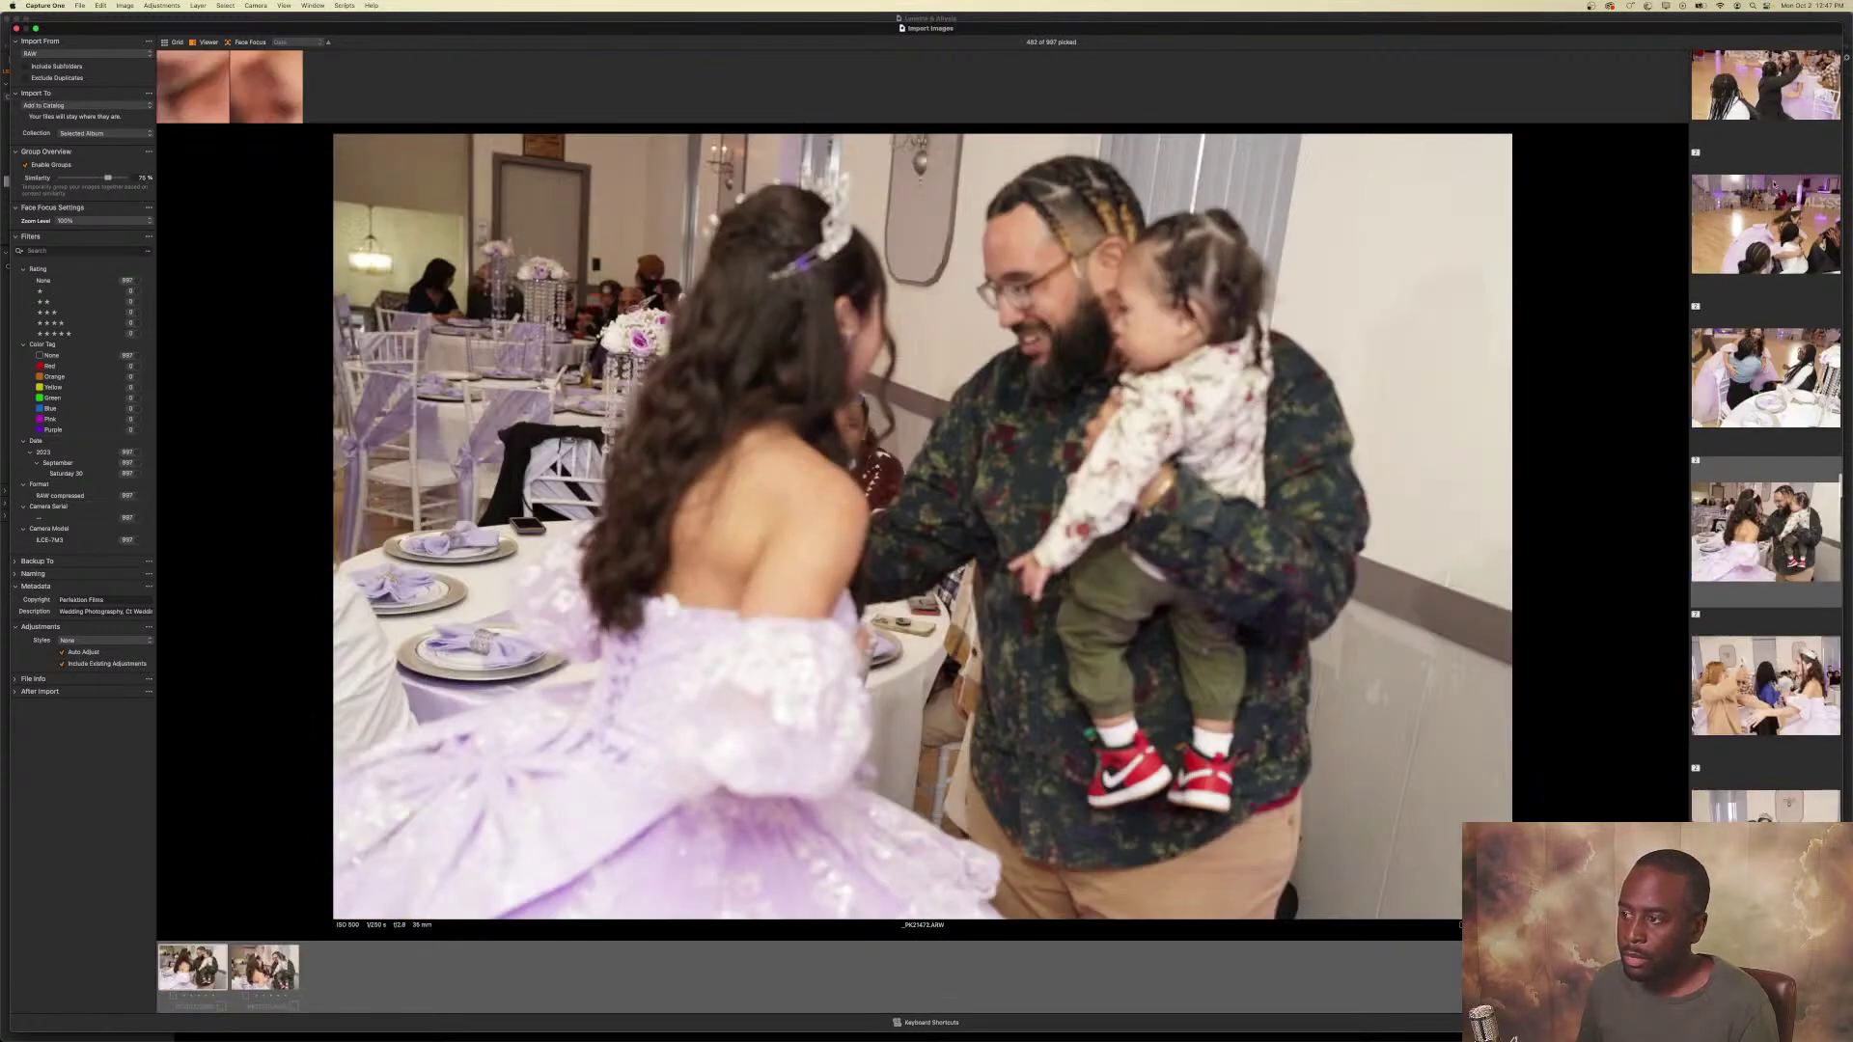
key(Right)
key(p)
key(Right)
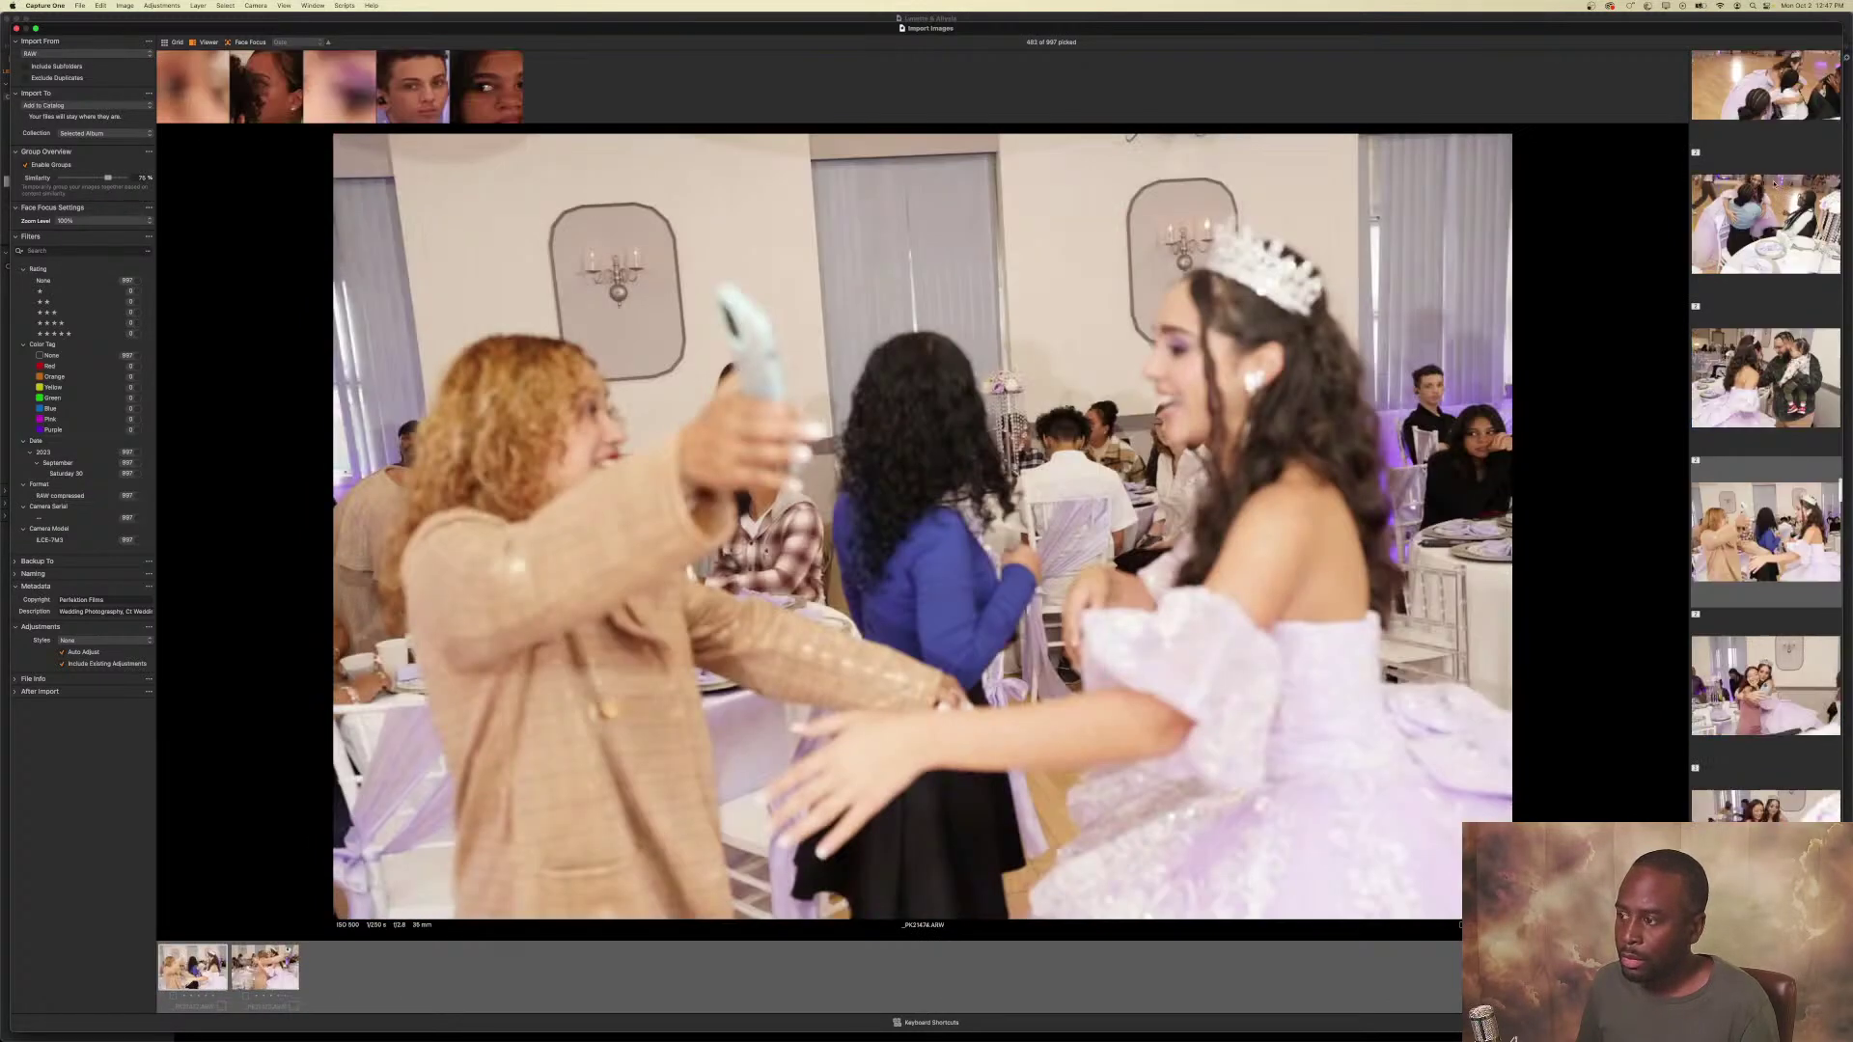
key(Right)
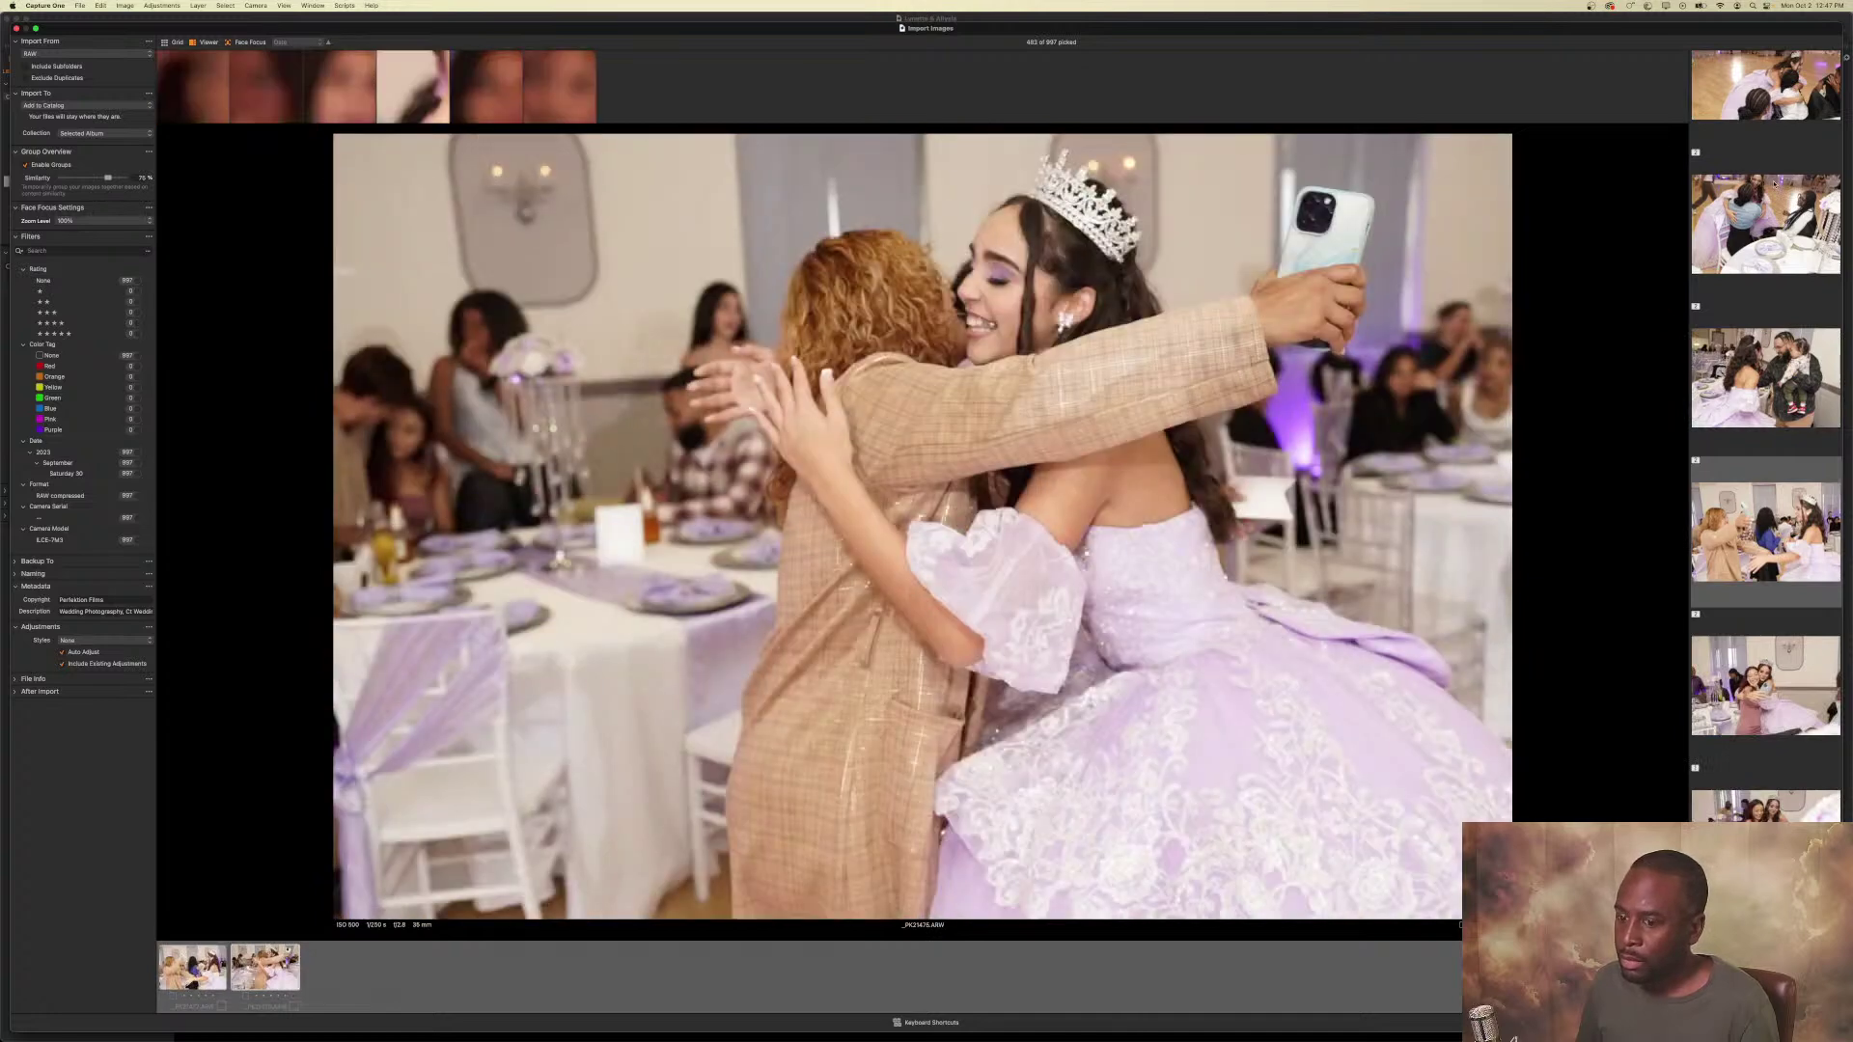
key(p)
Pick the selfie frames with the woman in the mauve dress and the single frame of the two posing by the table.
key(Right)
key(p)
key(Right)
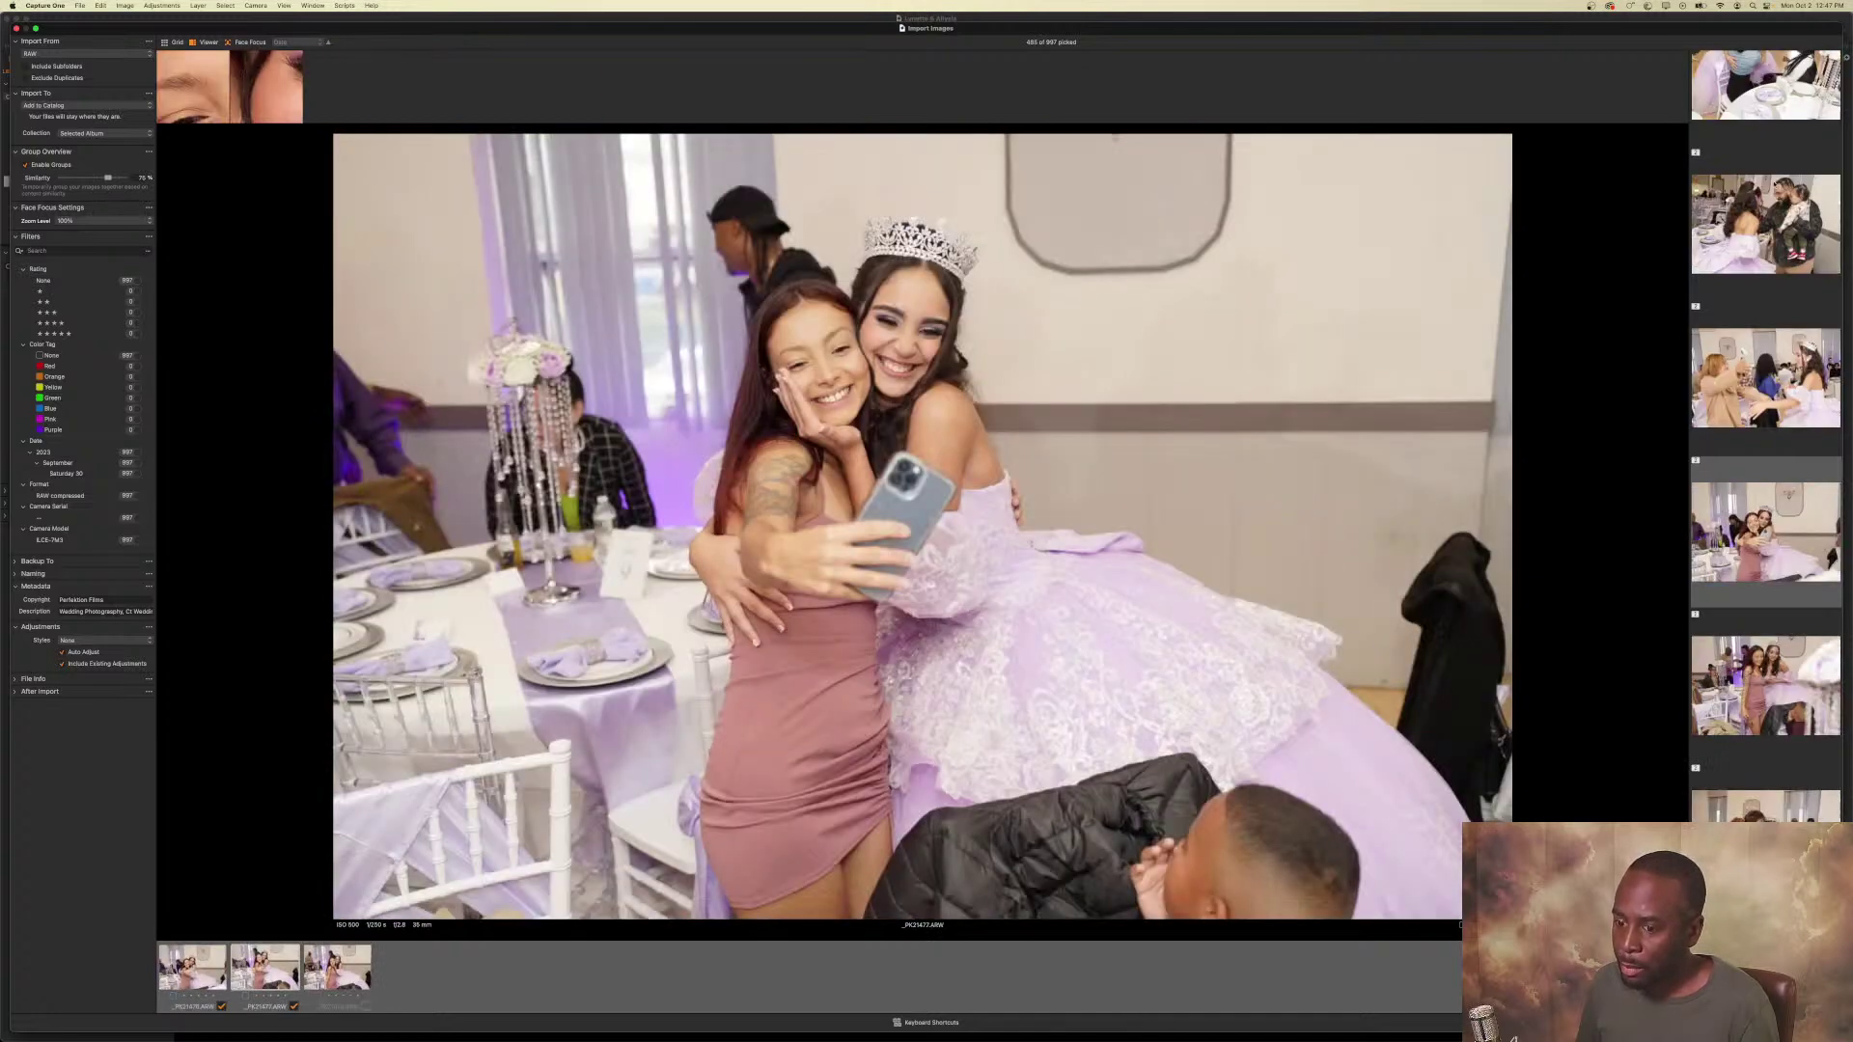
key(Right)
key(Right)
key(p)
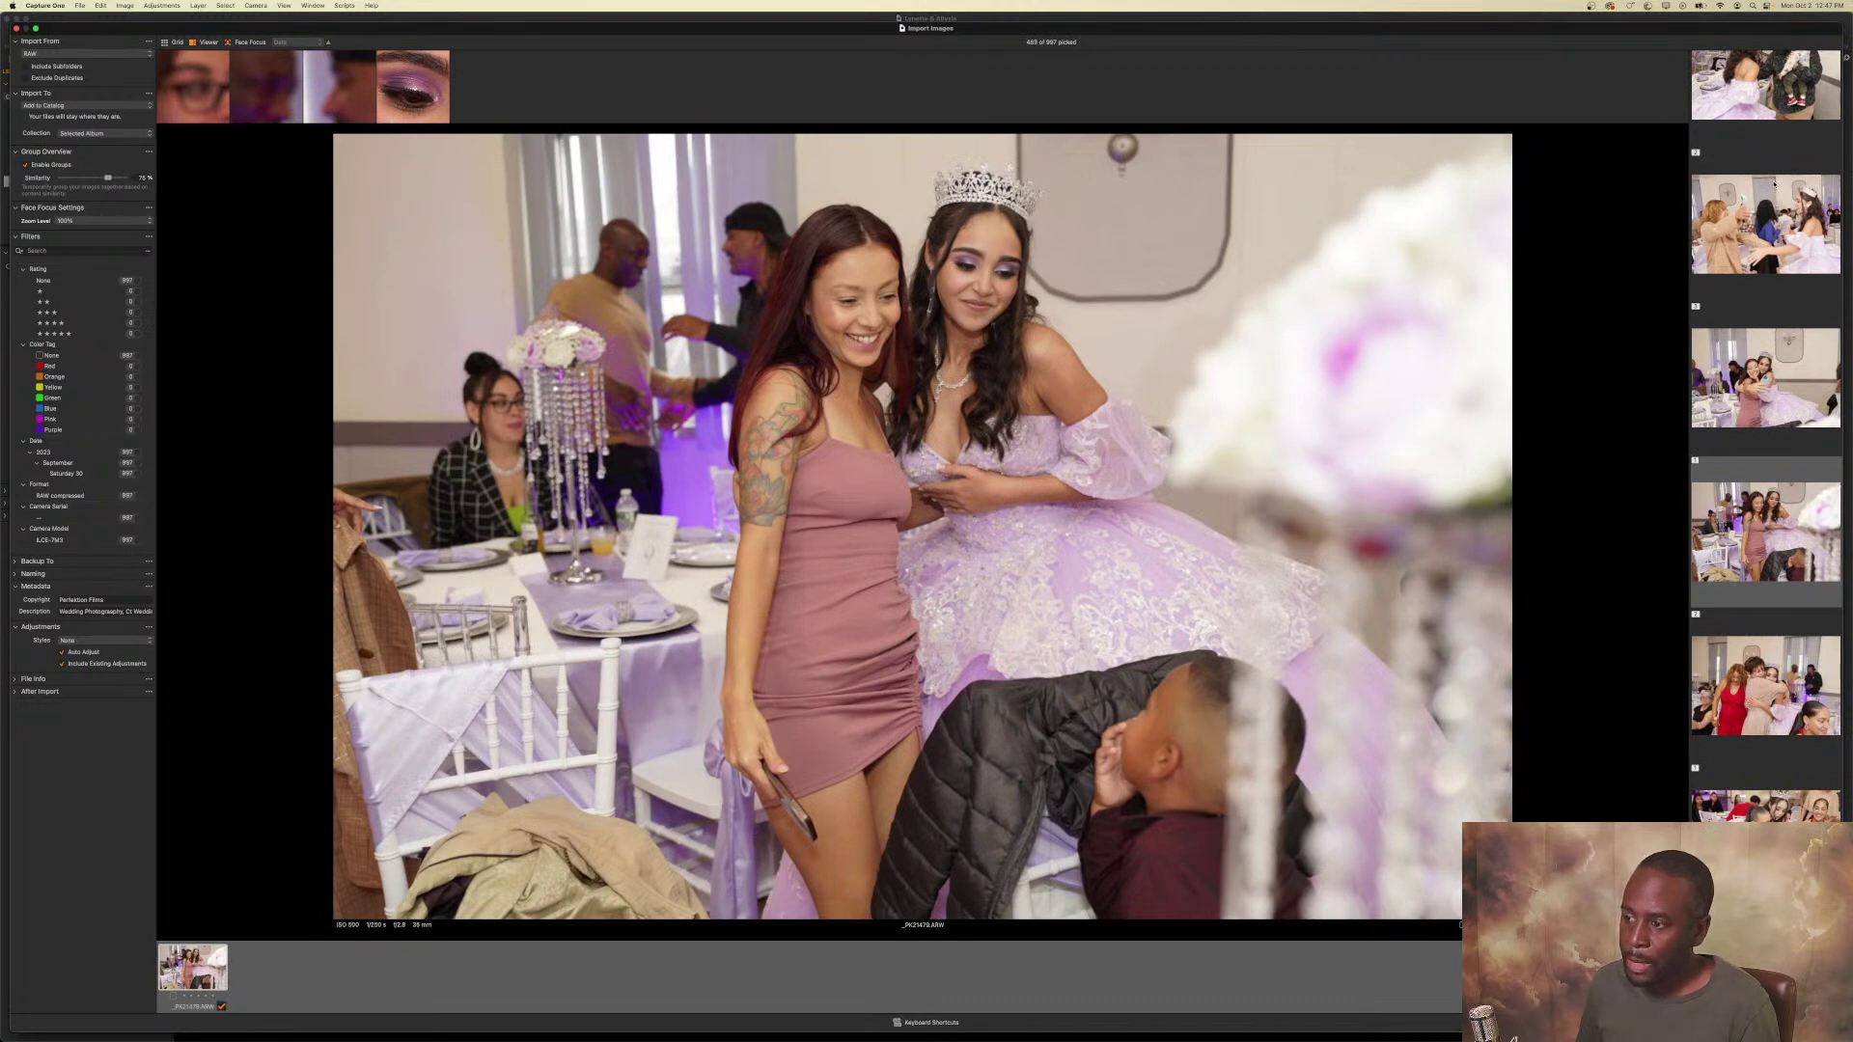
Pick the frames of the greeting beside the woman in the red dress and of the girl embracing the older woman in sunglasses.
key(Right)
key(p)
key(Right)
key(p)
key(Right)
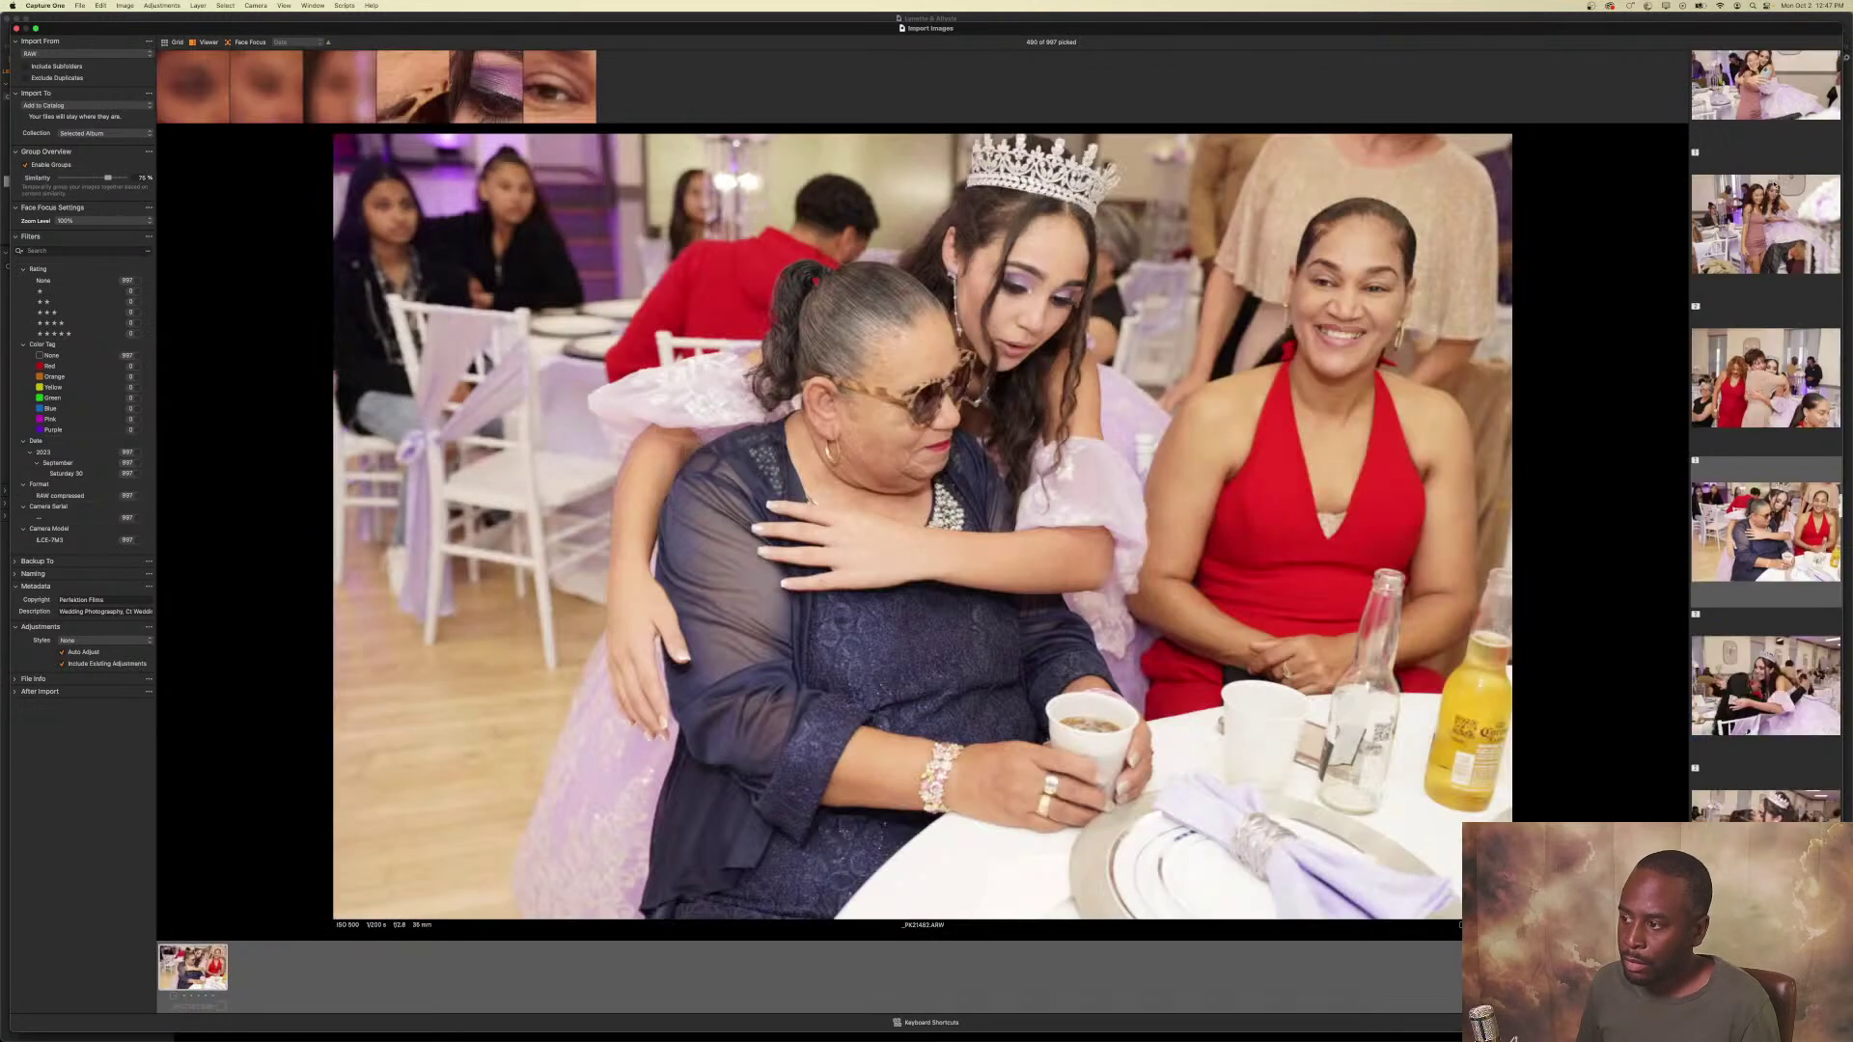
key(p)
Pick from the following seated-guest greetings and pick the frame of the girl hugging the boy in red plaid.
key(Right)
key(p)
key(Right)
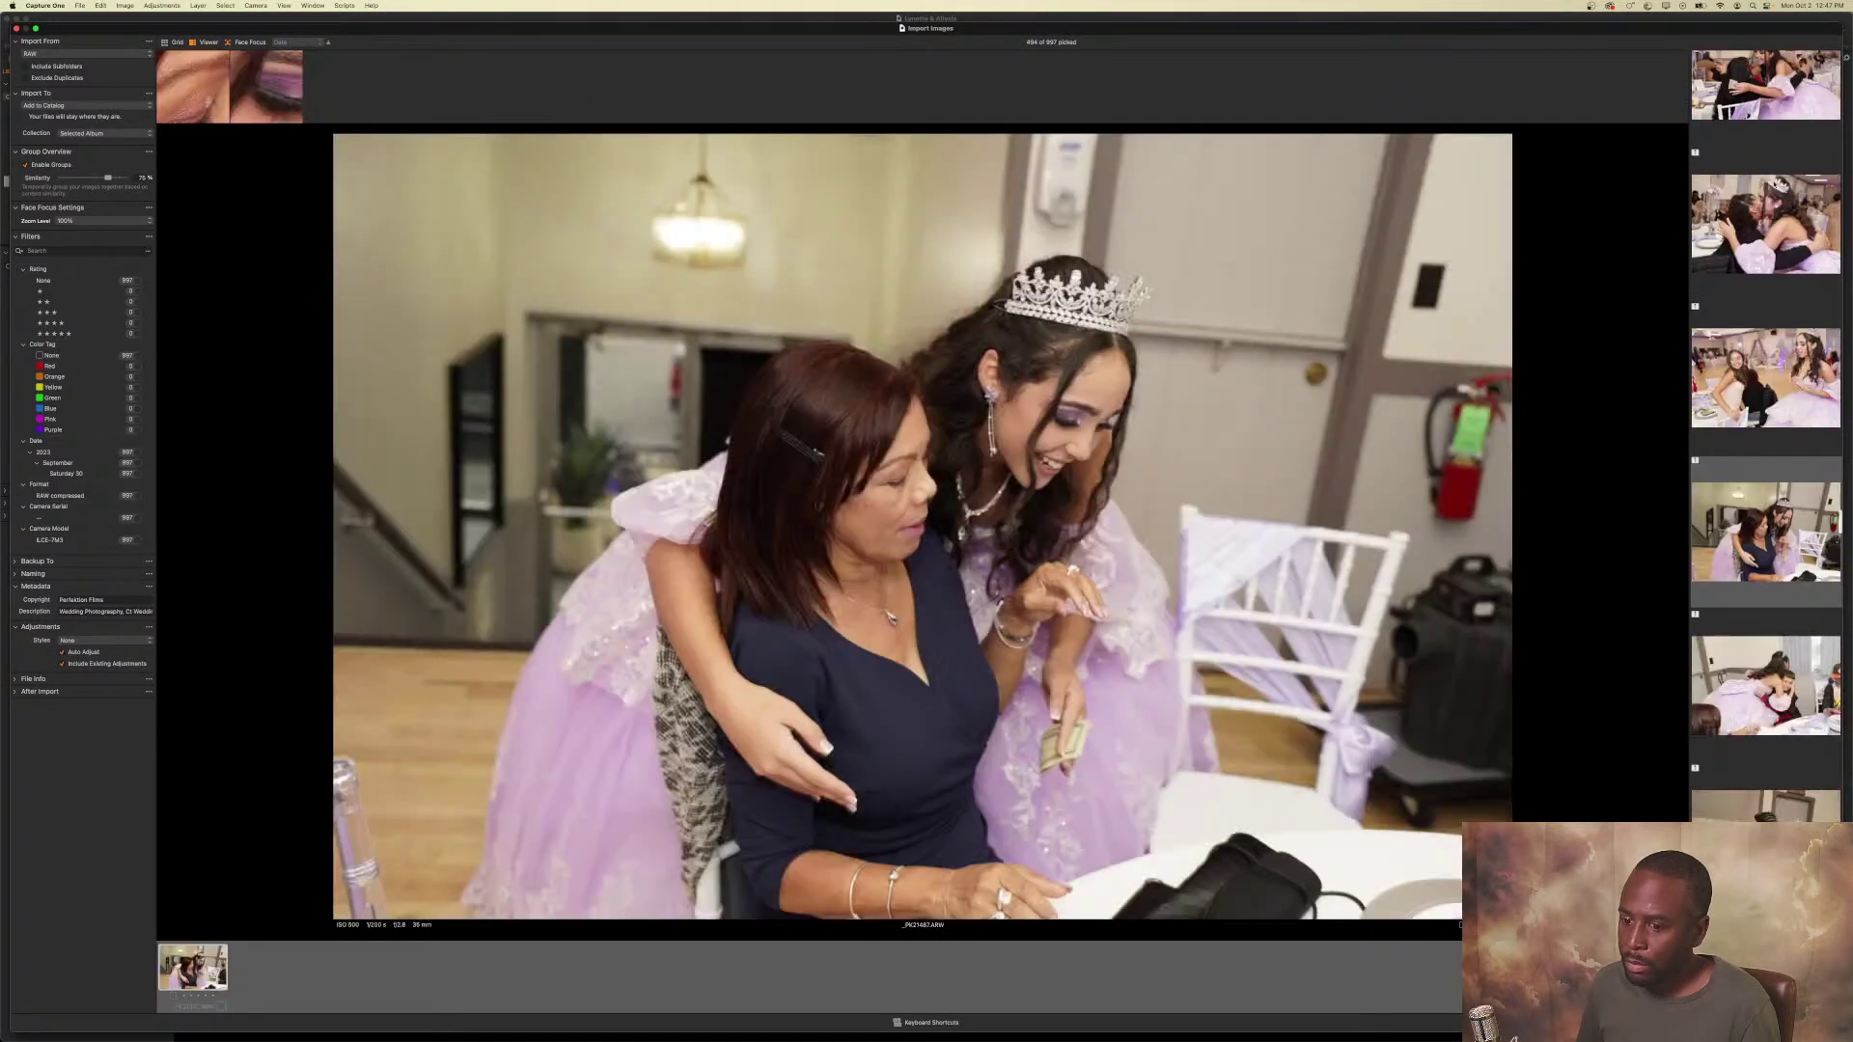
key(Right)
key(p)
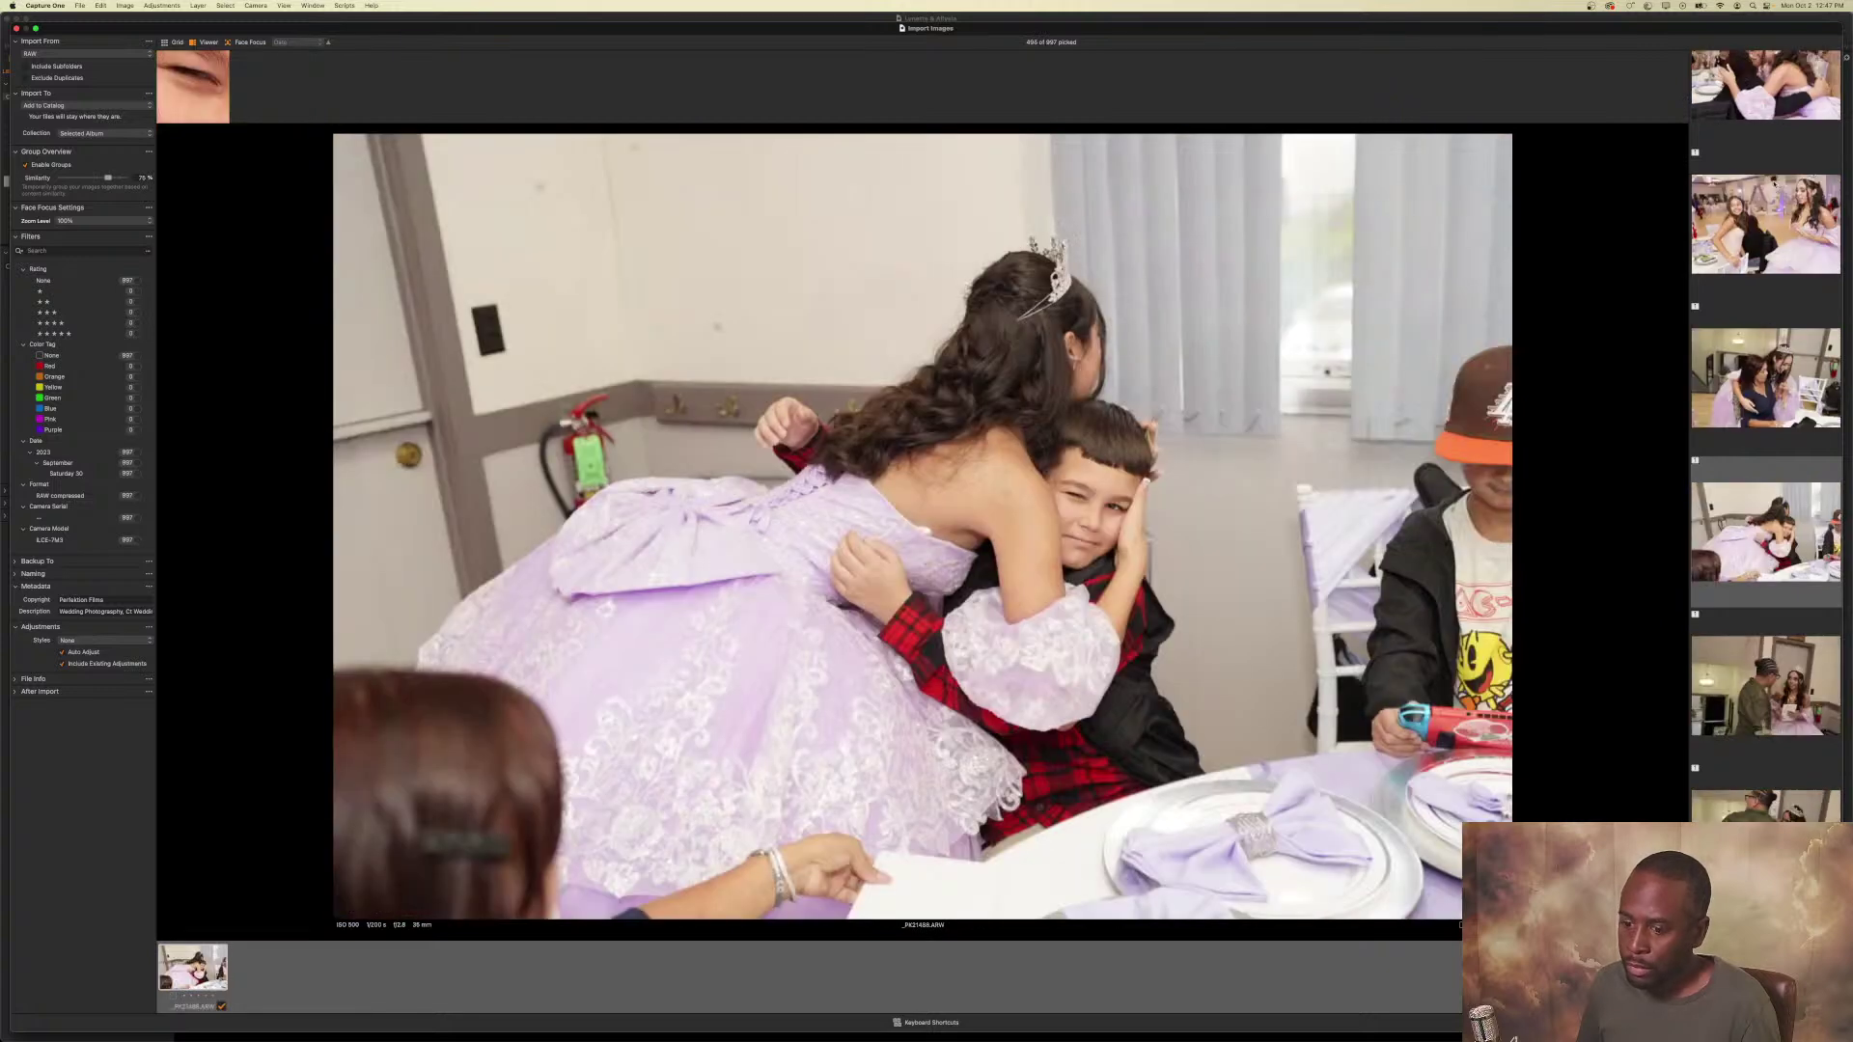
Pick the first frame with the man in the green shirt, skip the second, and pick the man in the grey vest.
key(Right)
key(p)
key(Right)
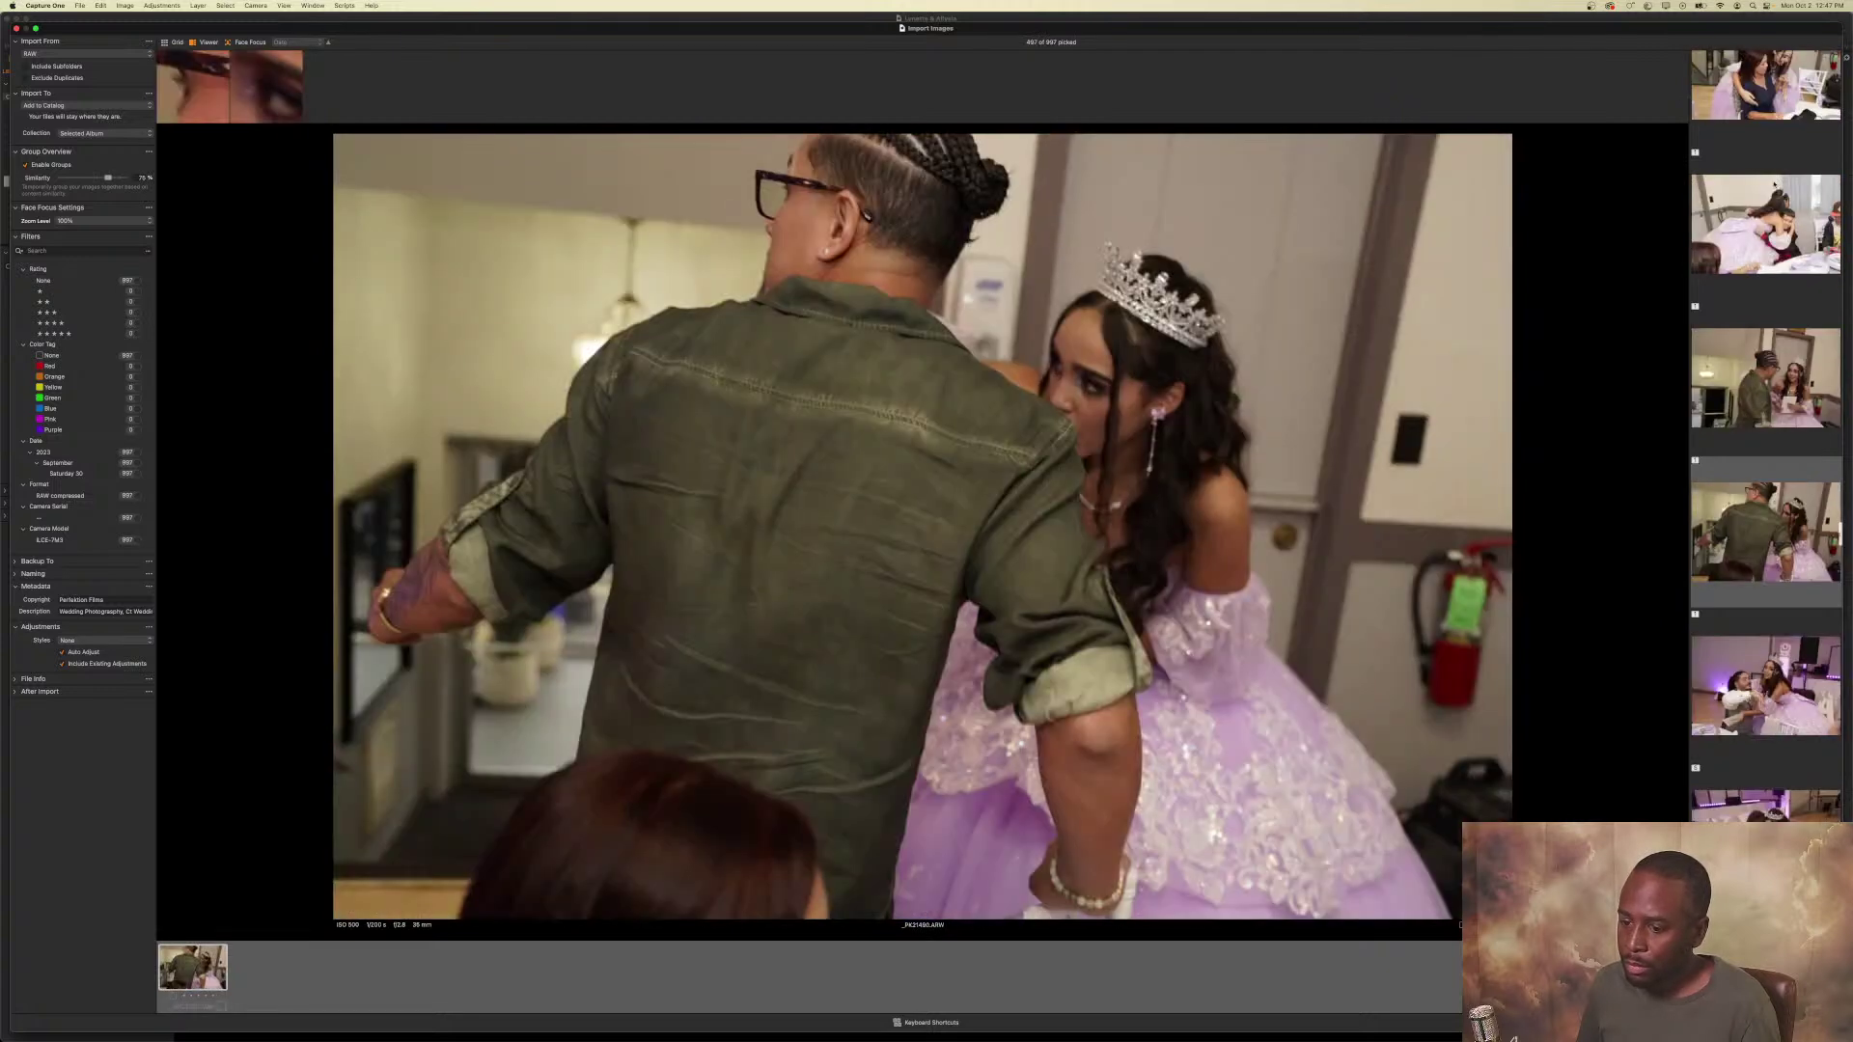
key(Right)
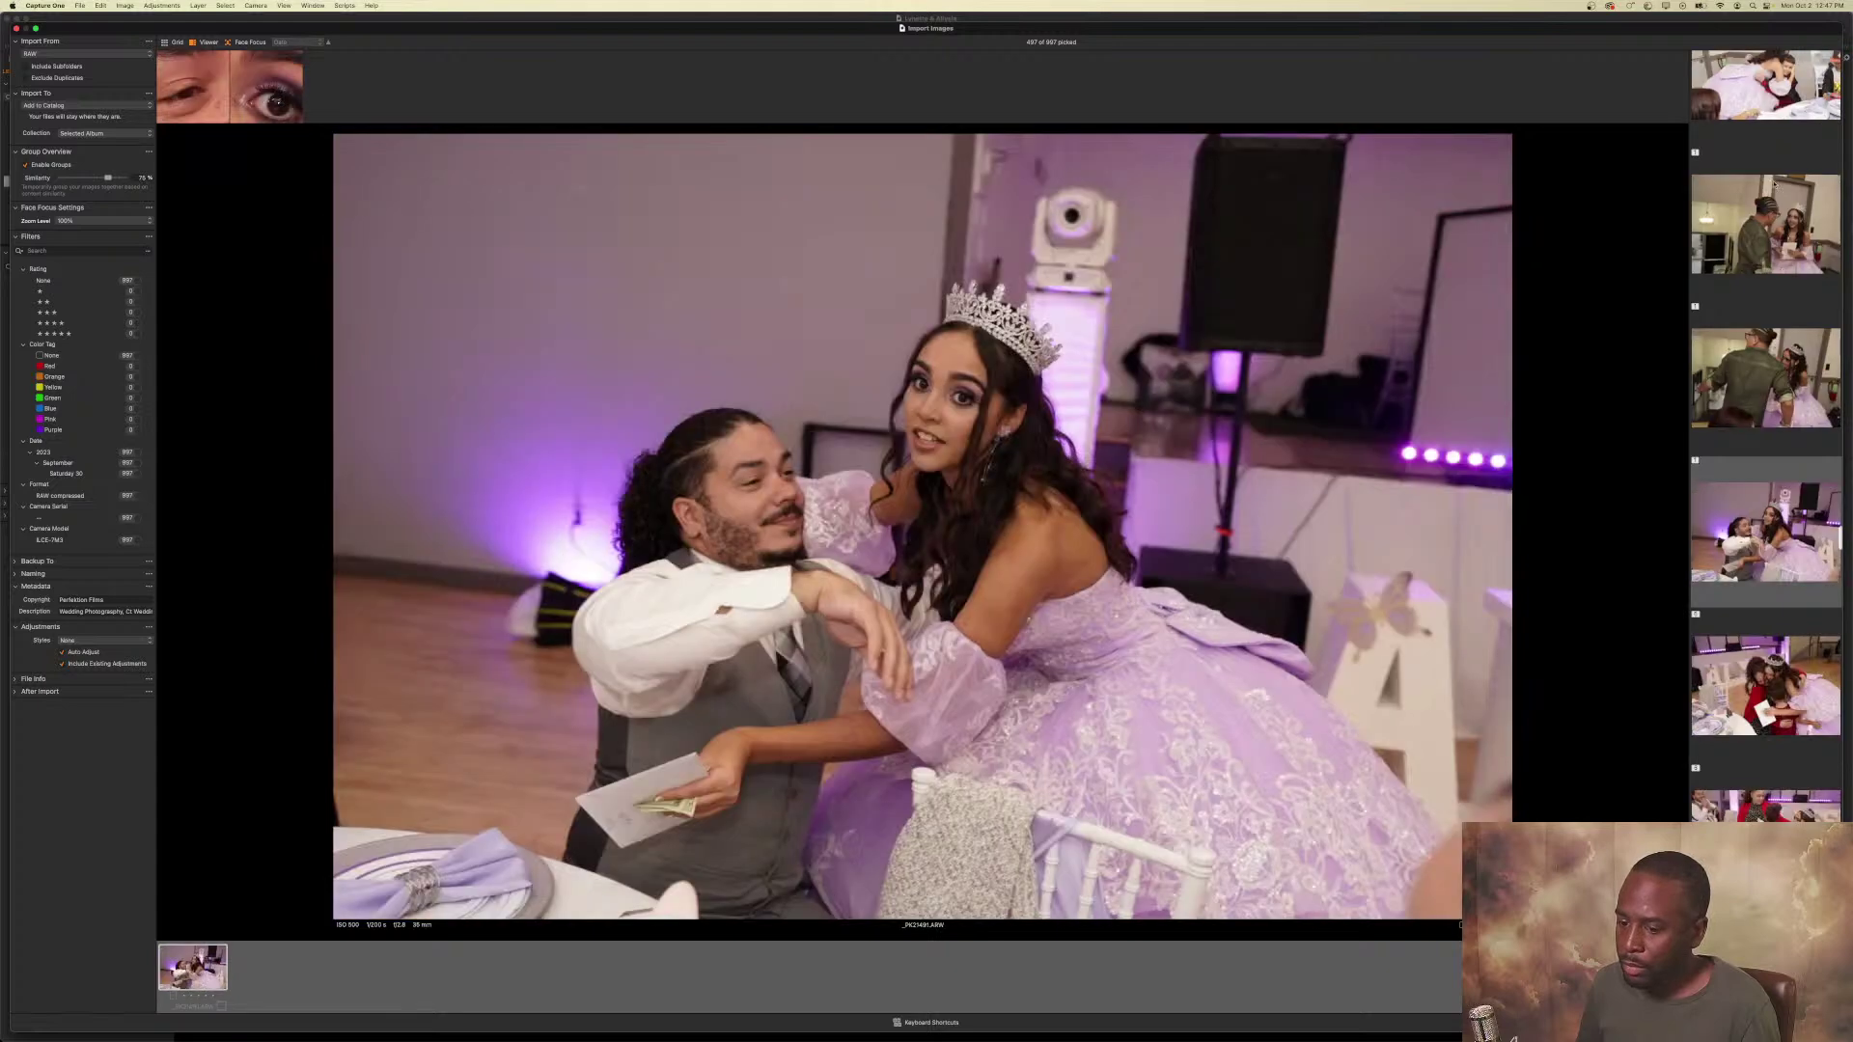
key(p)
Pick all six frames of the girl embracing the woman in the red cardigan and the child in red.
key(Right)
key(p)
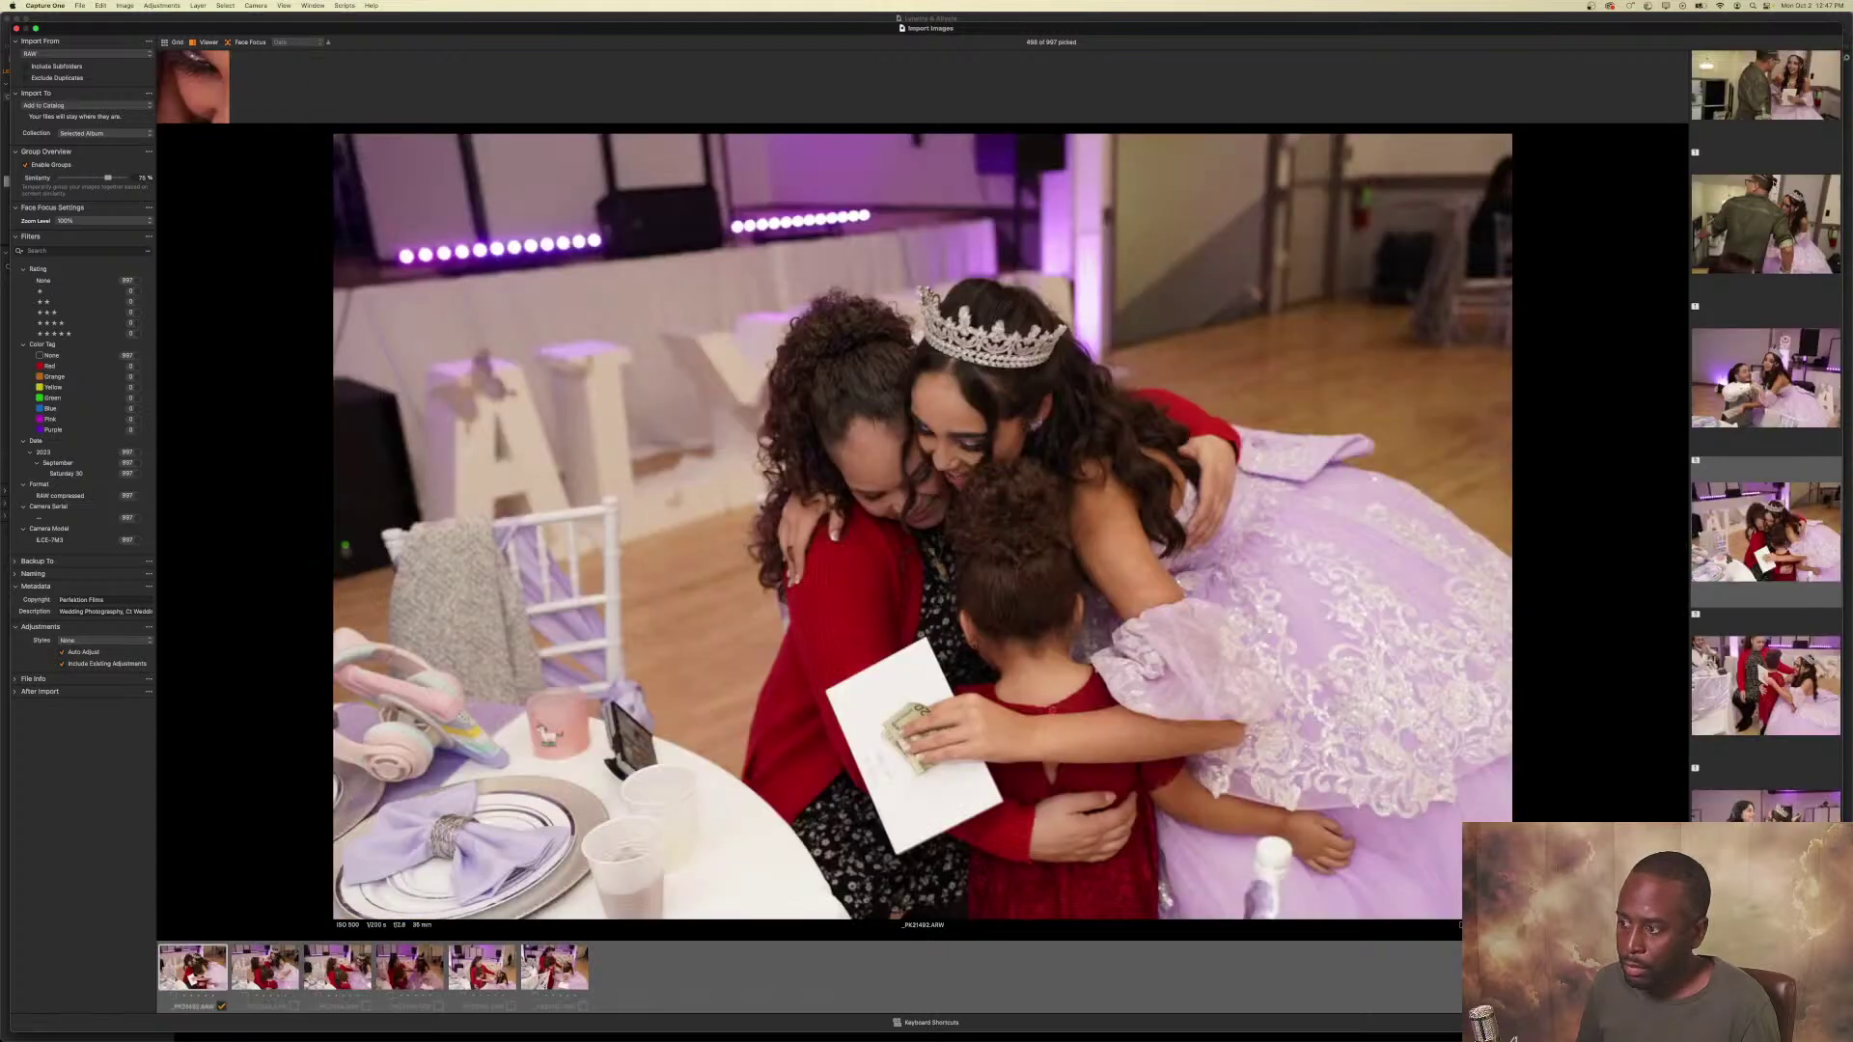
key(Right)
key(p)
key(Right)
key(p)
key(Right)
key(p)
key(Right)
key(p)
key(Right)
key(p)
Pick the three frames of the girl holding the child in red beside the woman in the floral dress and red cardigan.
key(Right)
key(p)
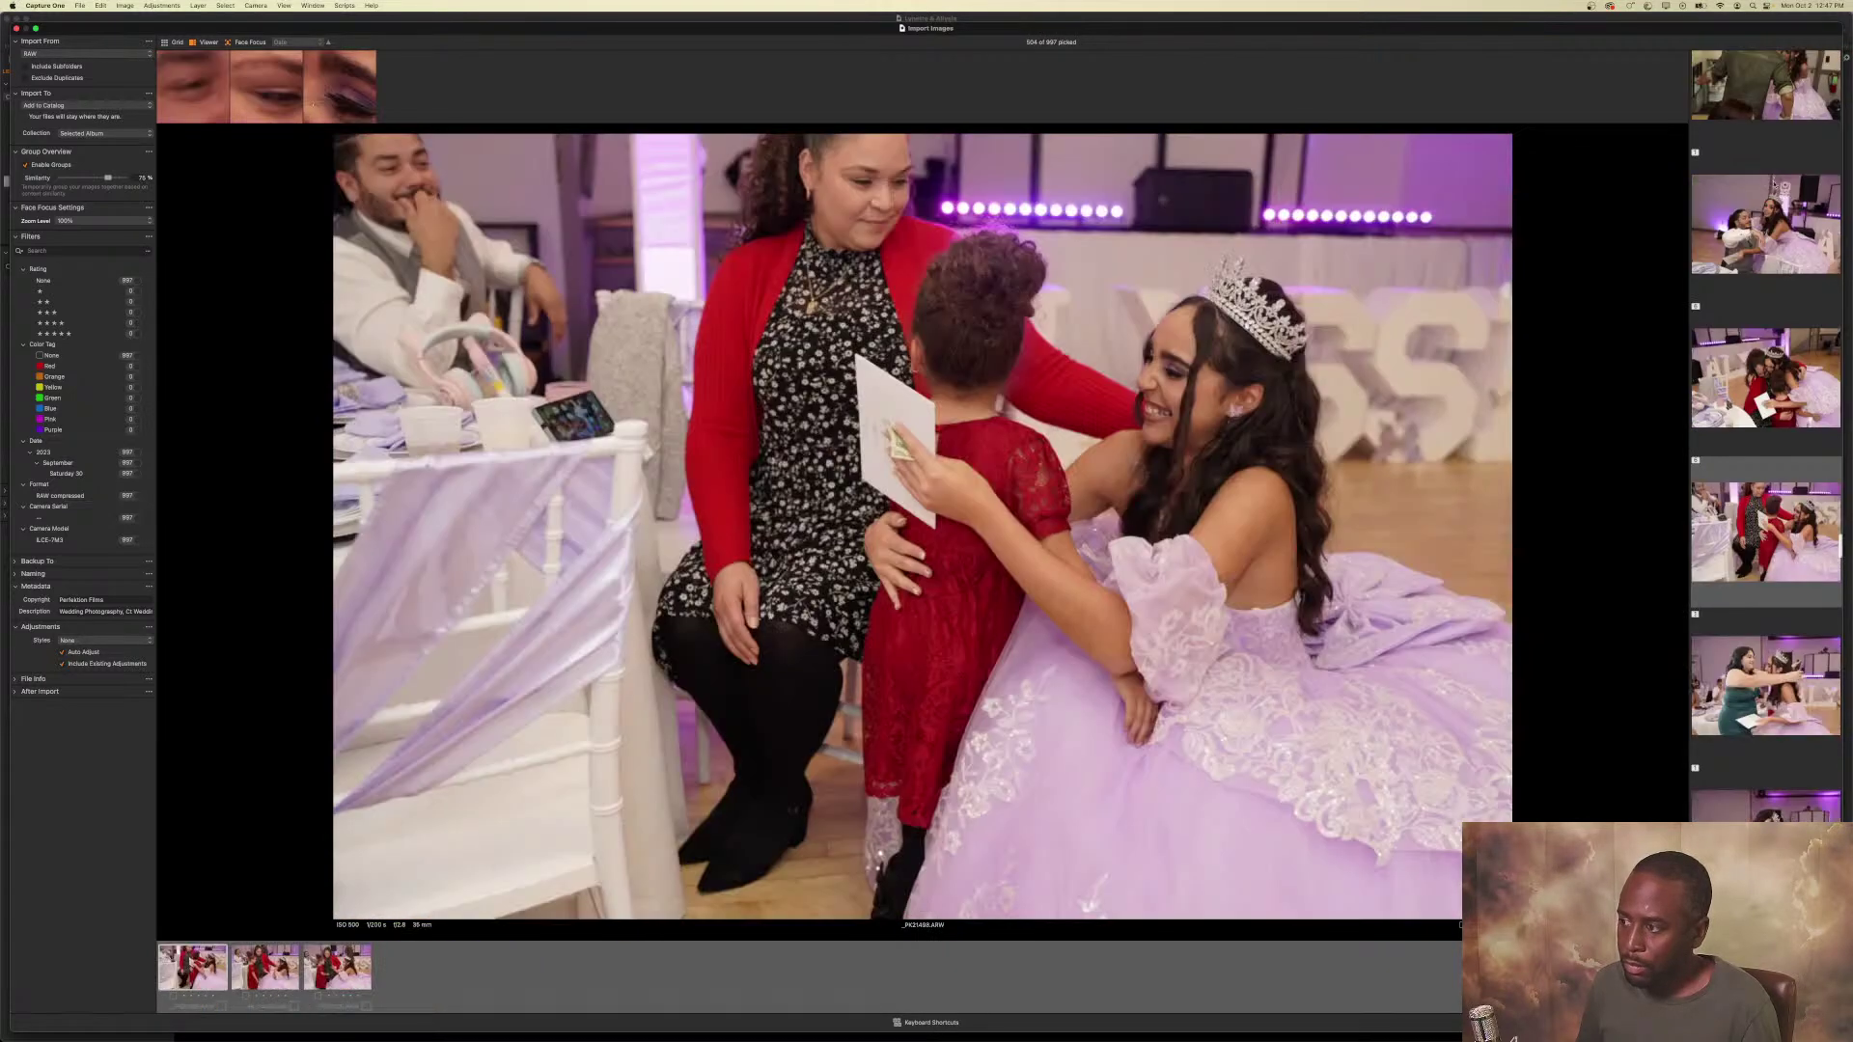
key(Right)
key(p)
key(Right)
key(p)
Pick the frames of the woman in the green dress greeting the girl and both frames of the man in the black suit.
key(Right)
key(p)
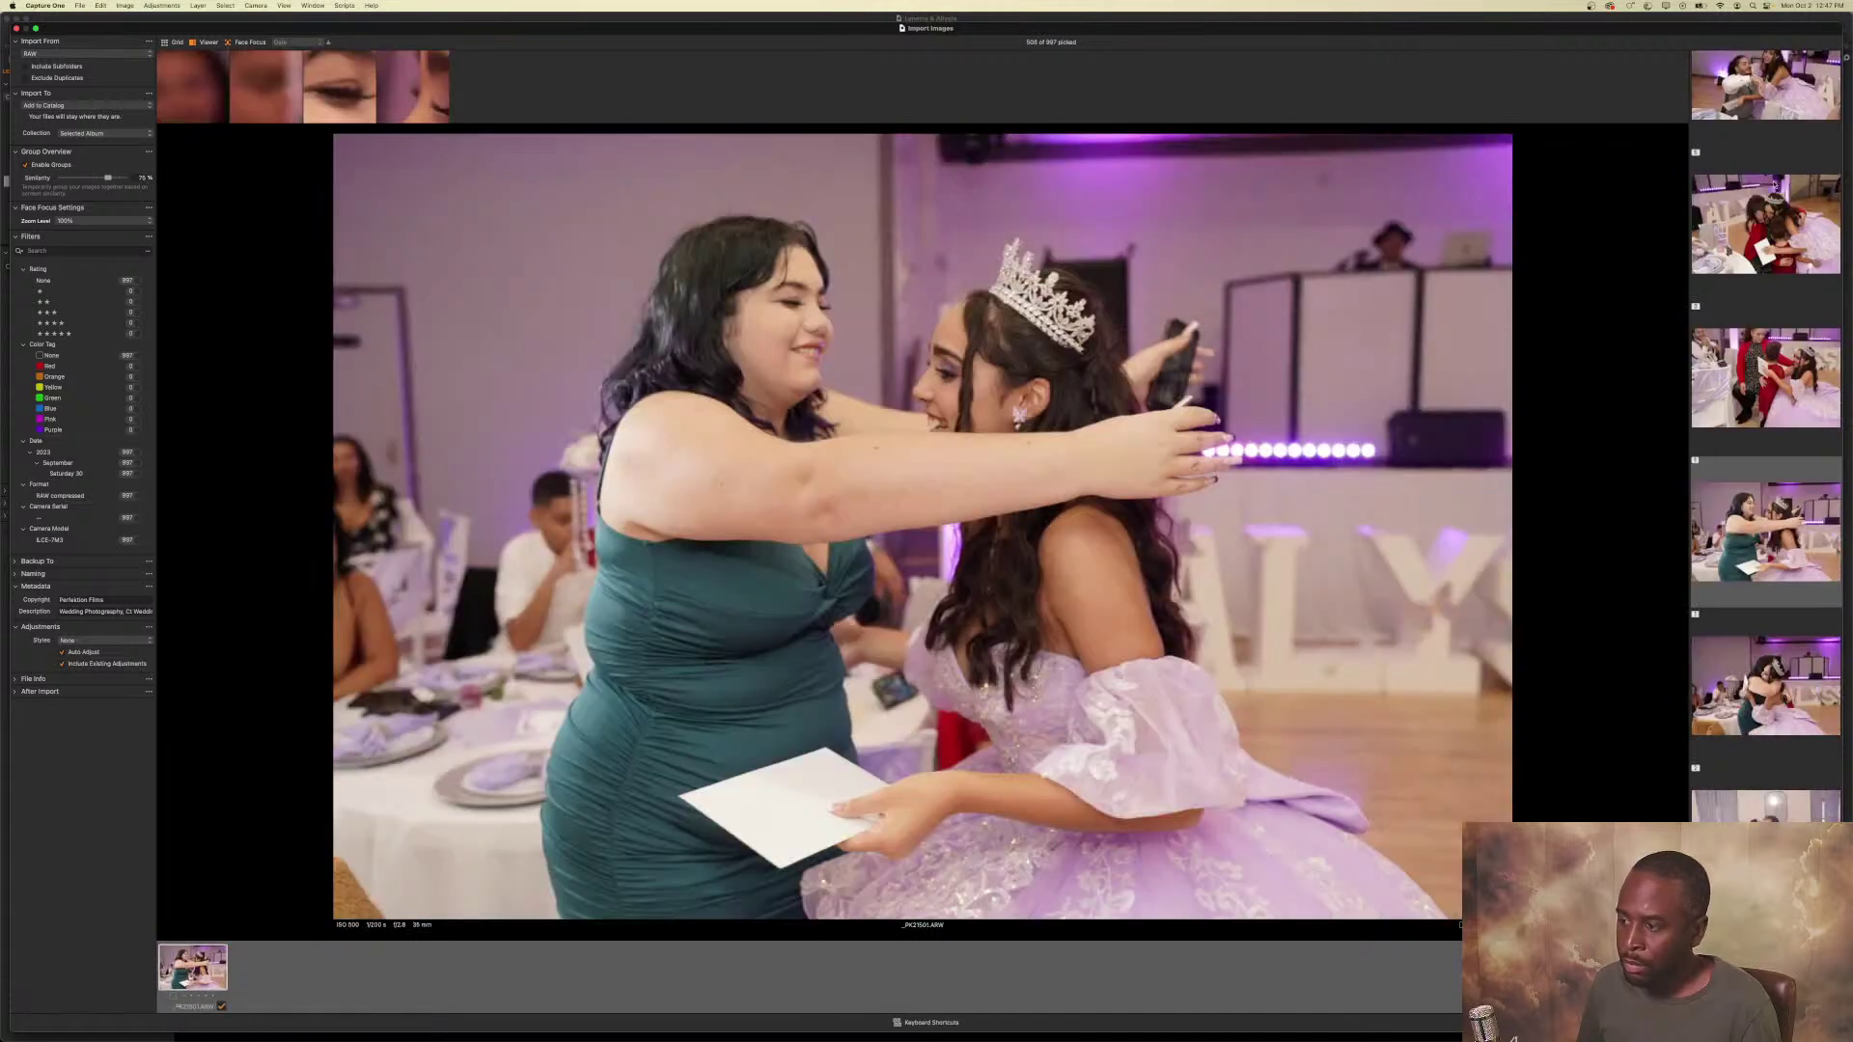
key(Right)
key(p)
key(Right)
key(p)
key(Right)
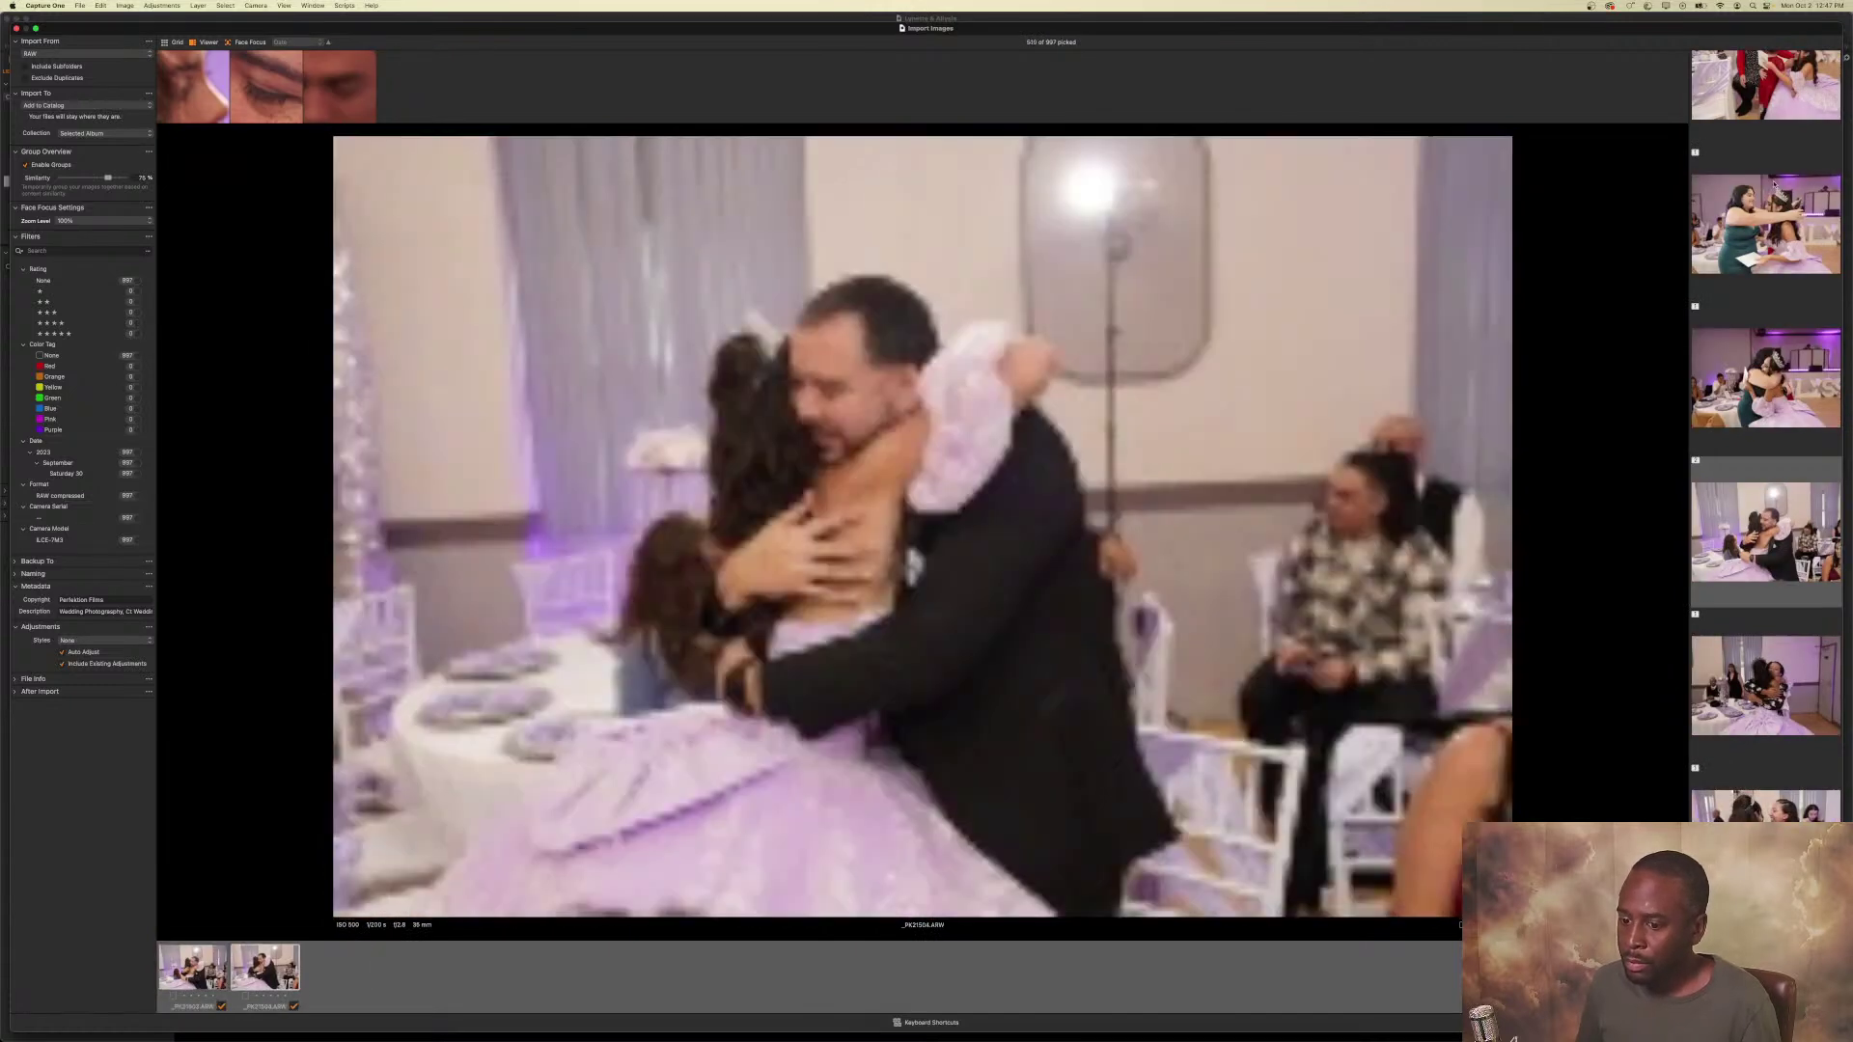
key(p)
Pick the distant and close-up frames of the girl hugging the woman in the black floral dress.
key(Right)
key(p)
key(Right)
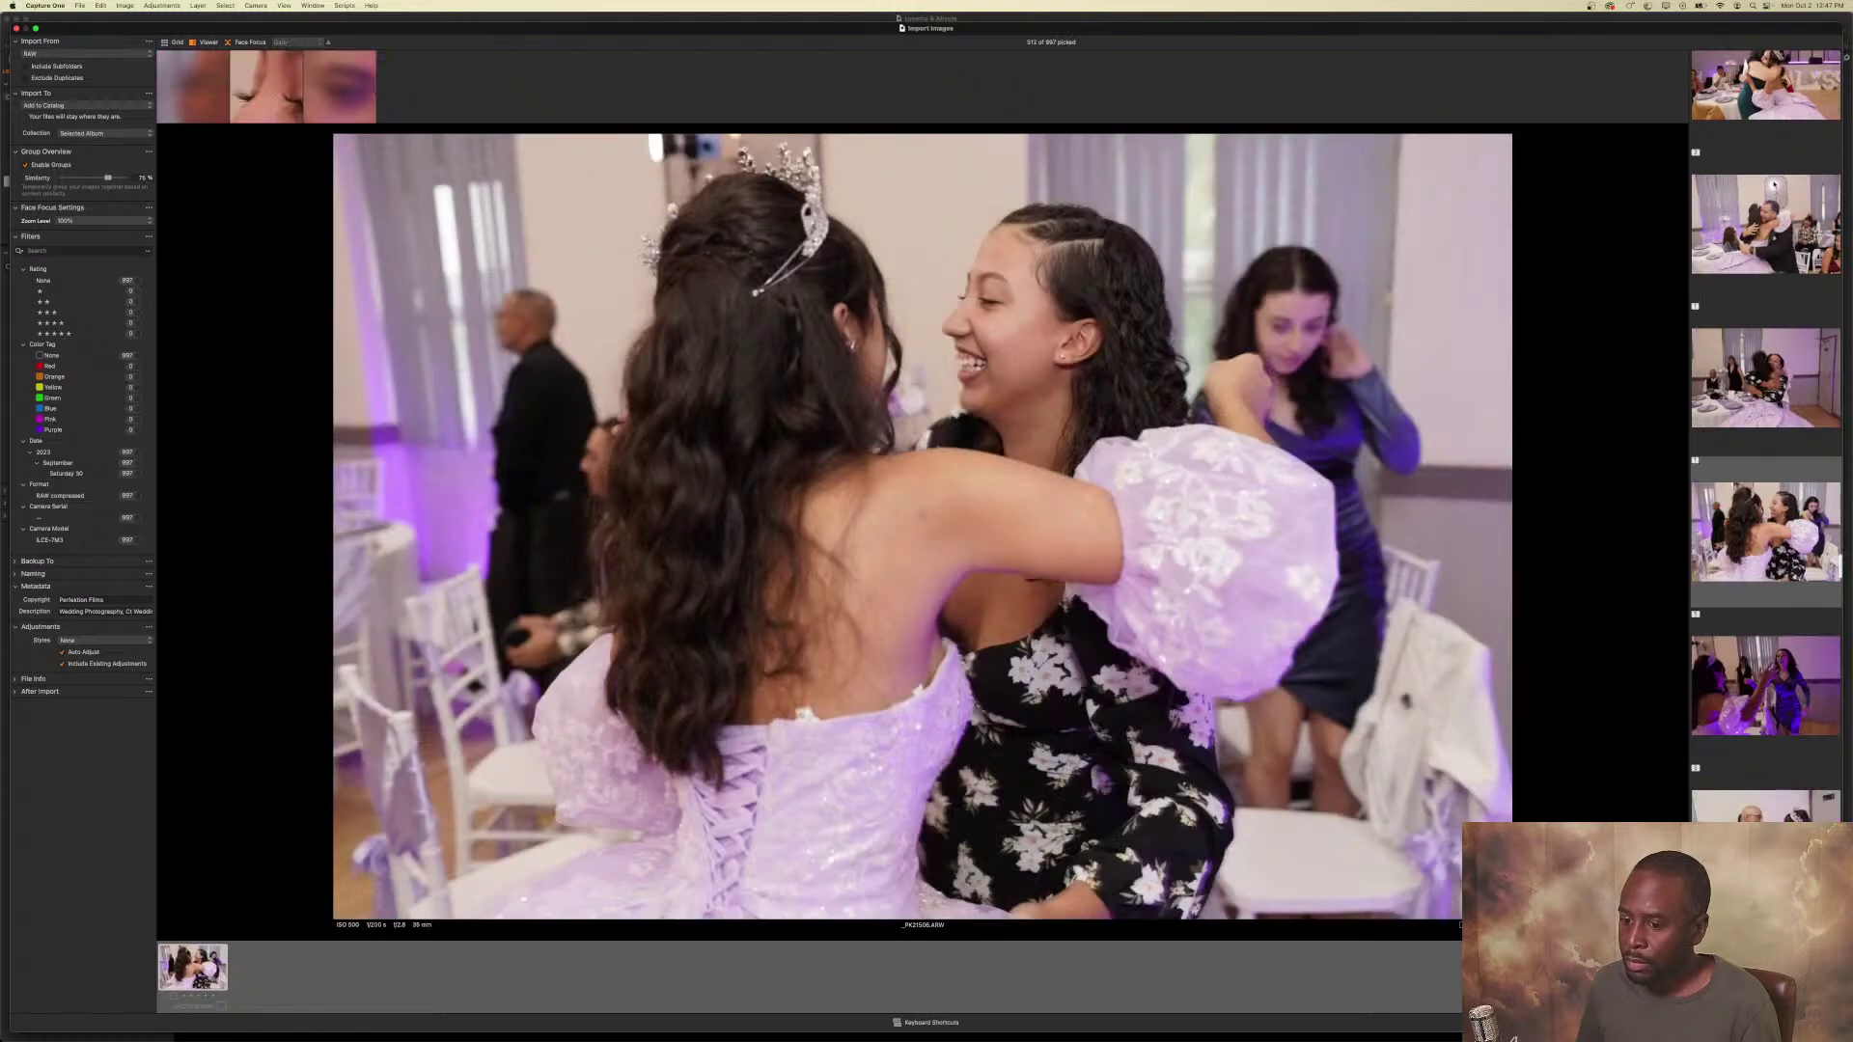
key(p)
Pick the frames of the girl greeting the woman in the blue satin dress.
key(Right)
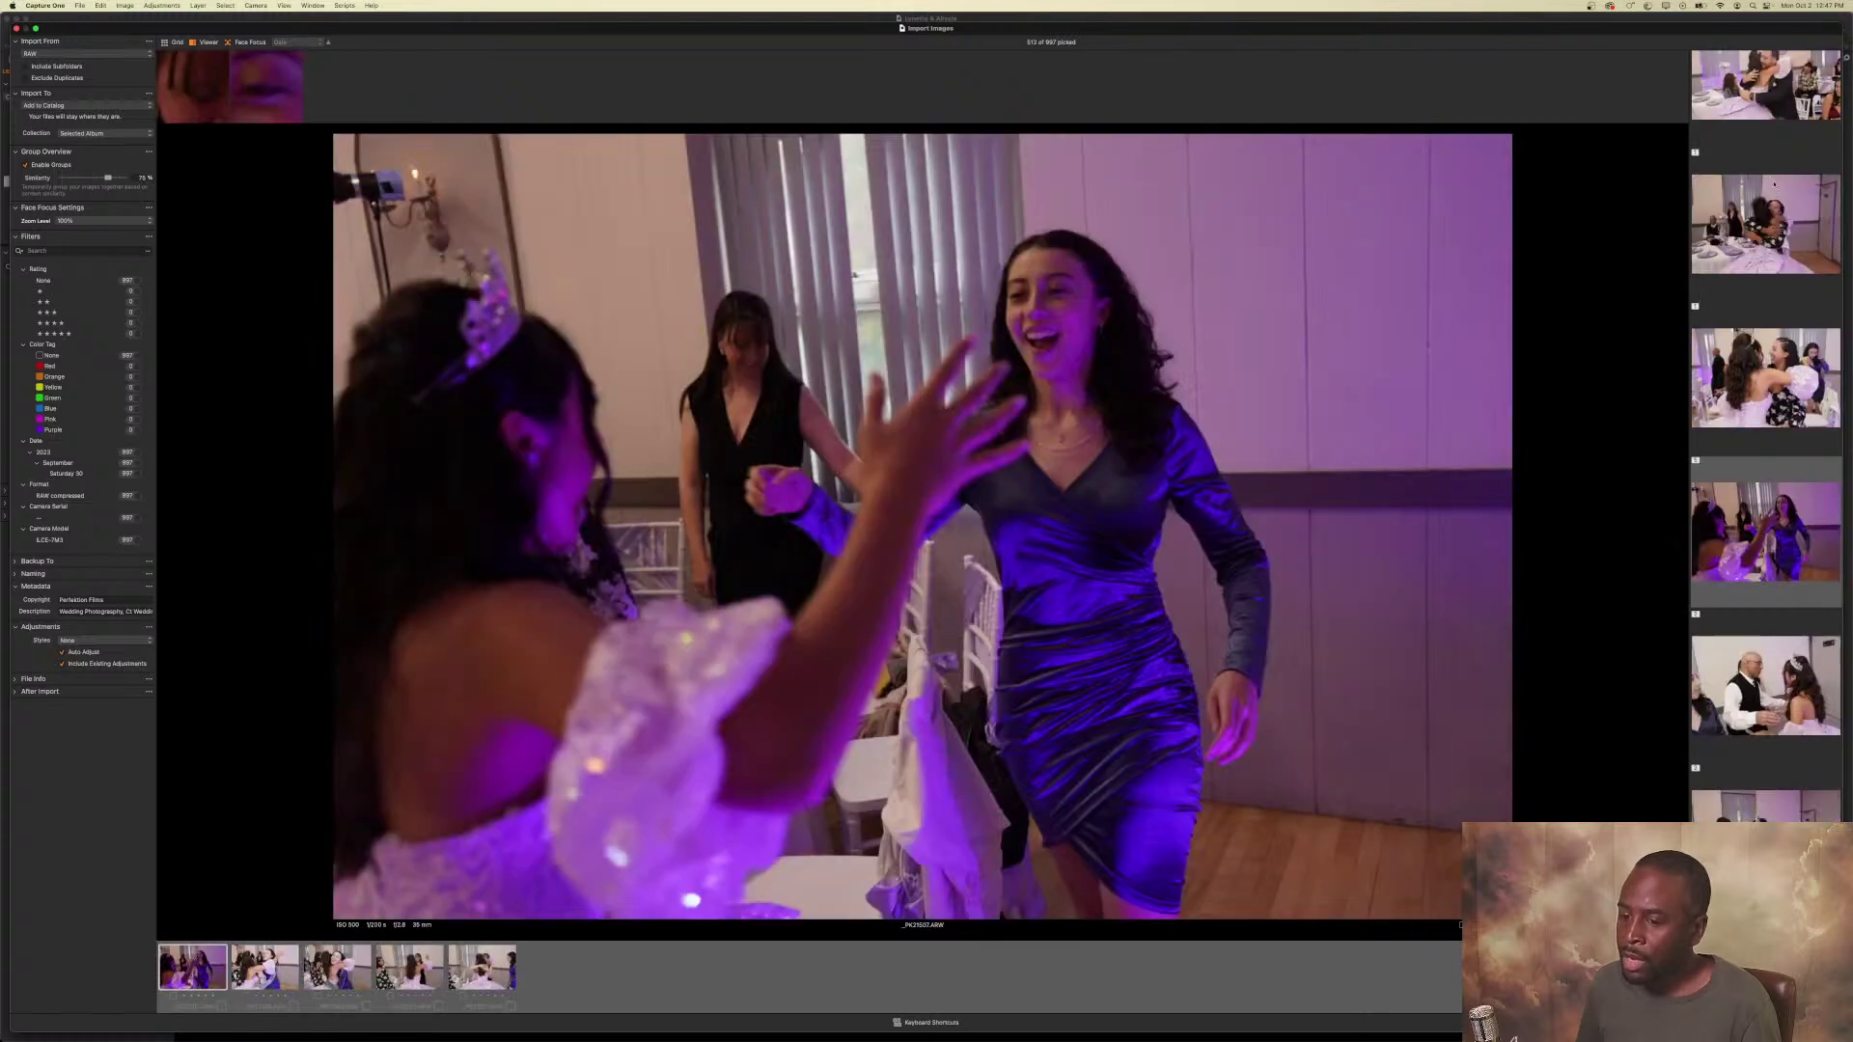
key(p)
key(Right)
key(p)
key(Right)
key(p)
Pick the first frame of the bald man in the black vest and both frames of the boy in the white shirt.
key(Right)
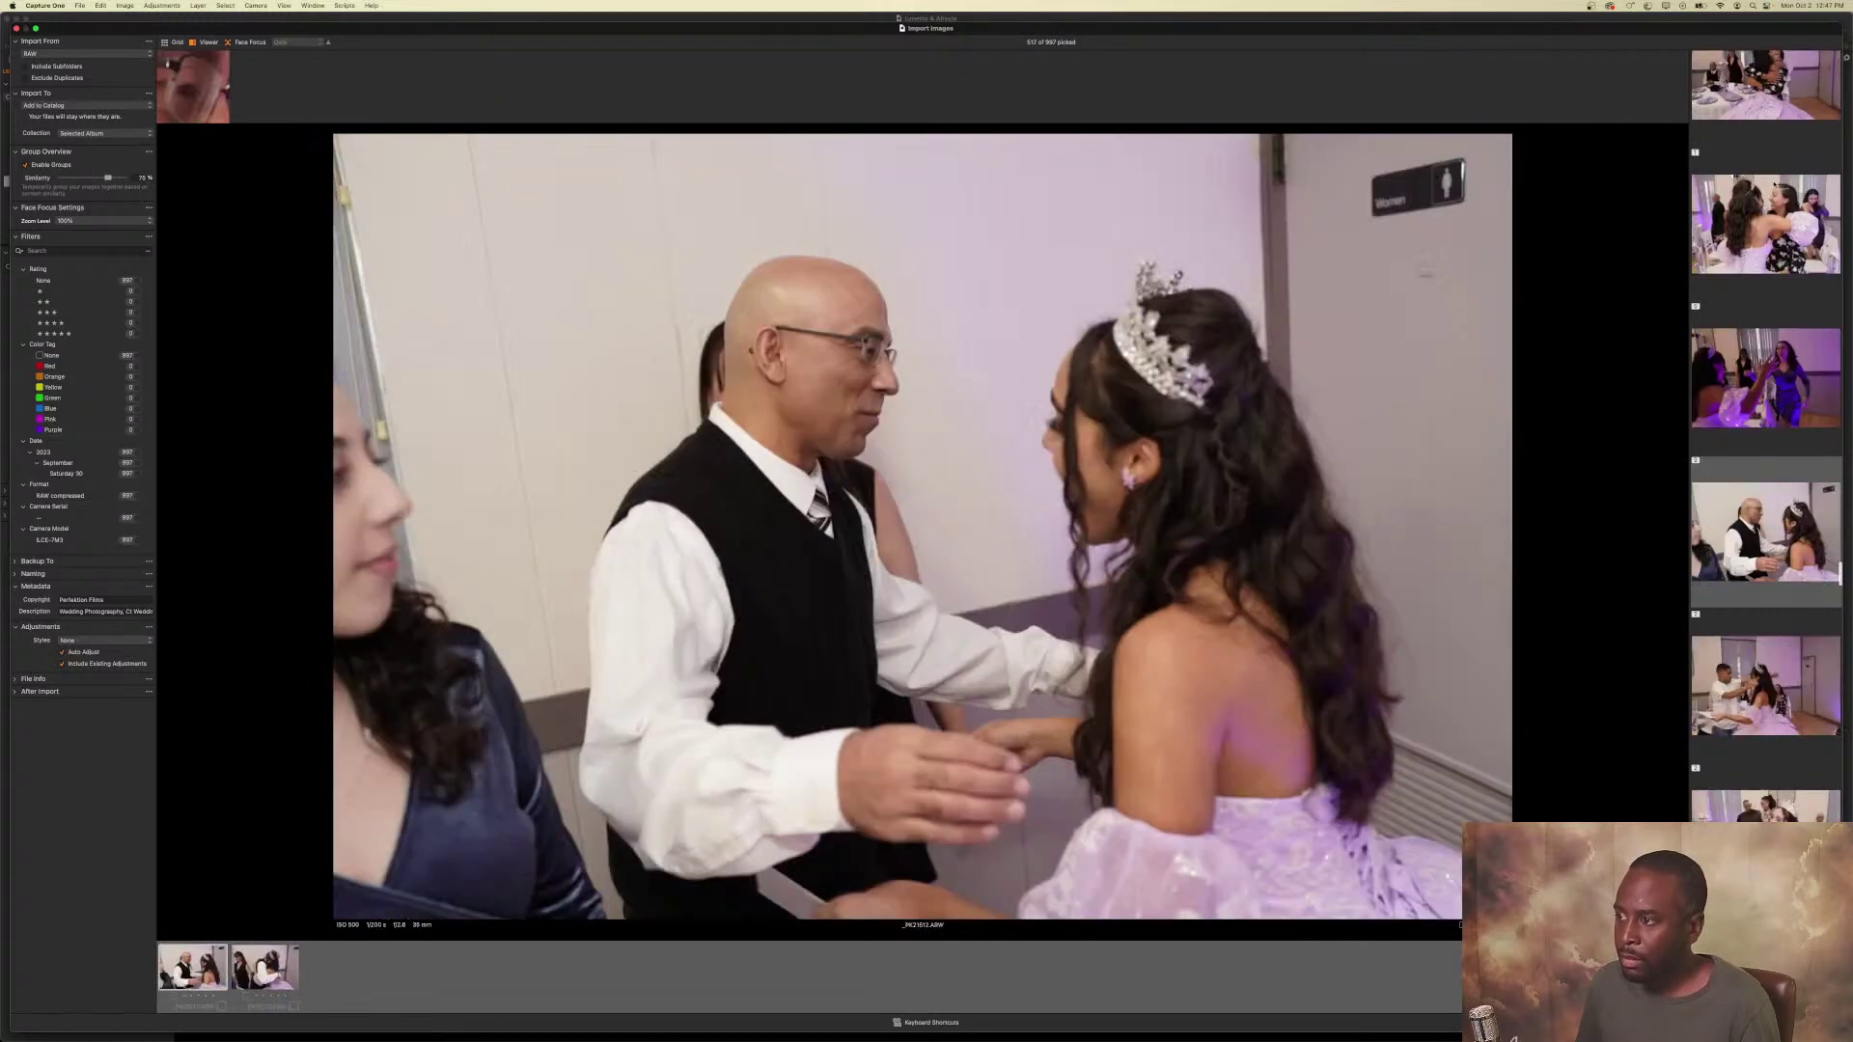
key(p)
key(Right)
key(Right)
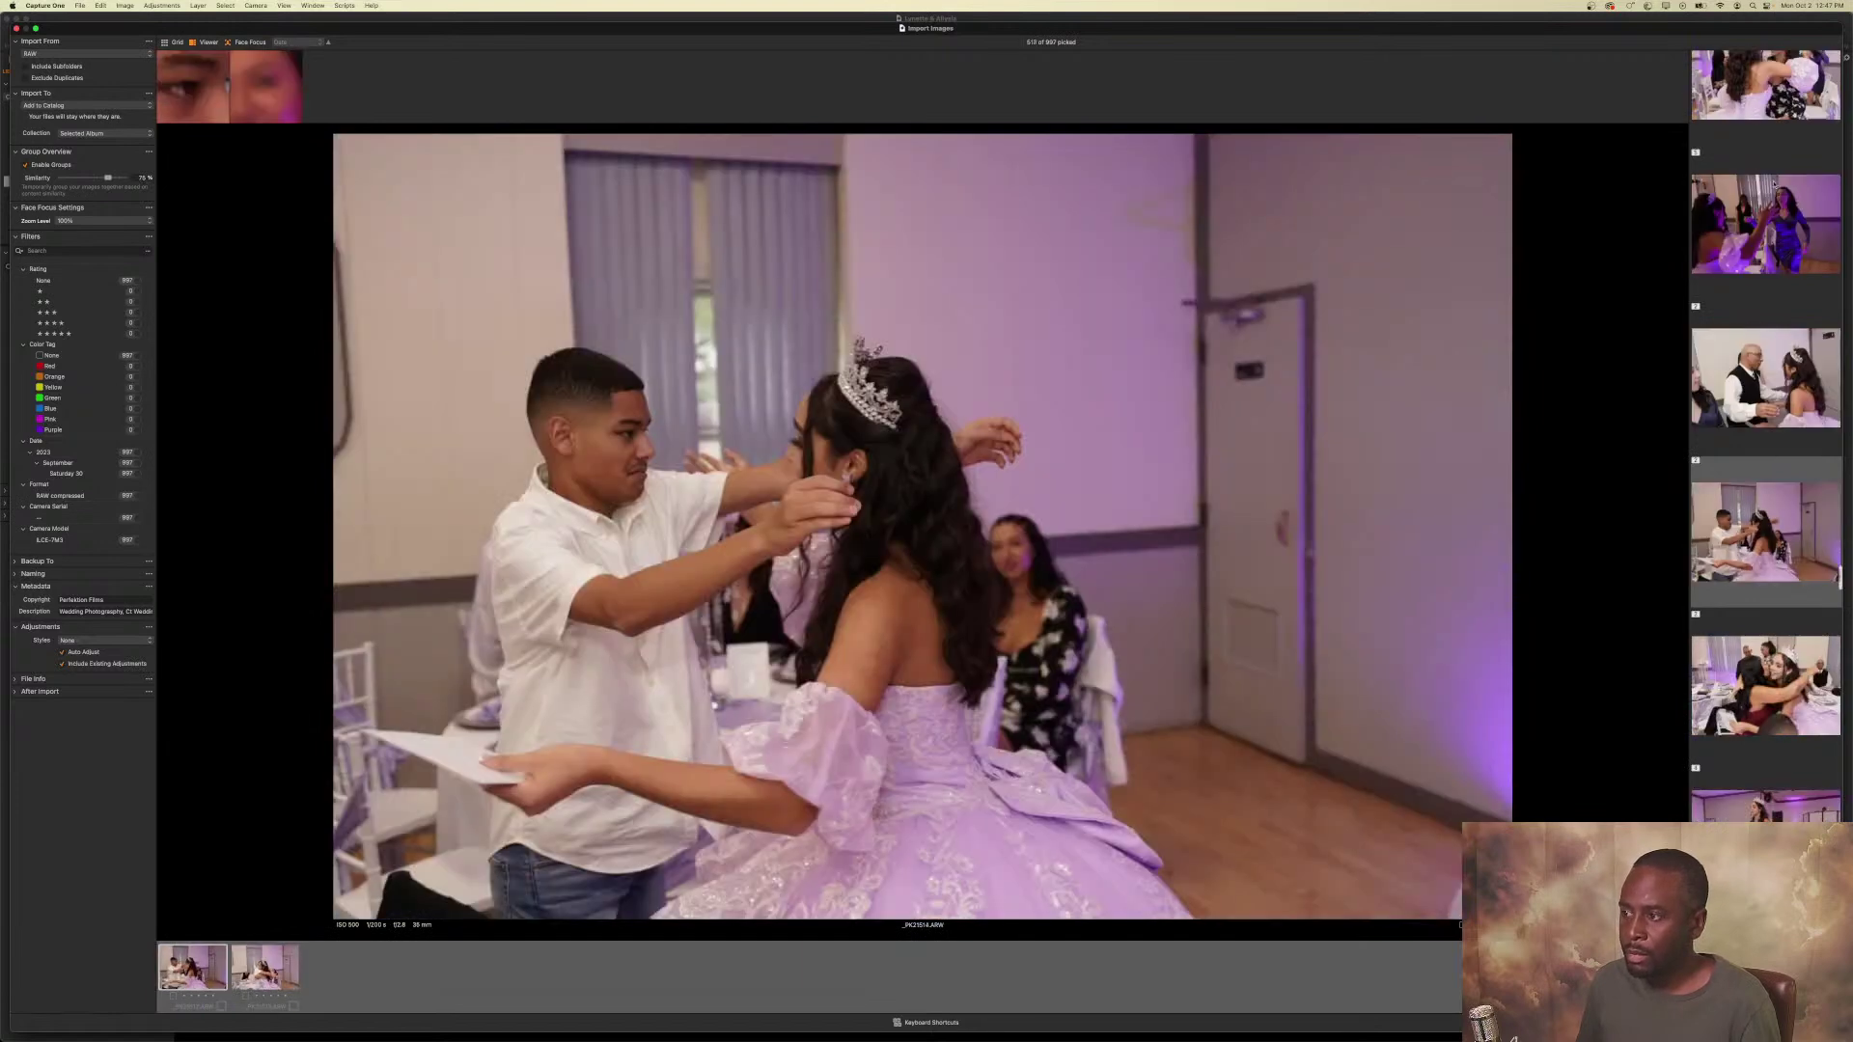
key(p)
key(Right)
key(p)
Pick the three frames of the girl hugging the woman in the burgundy dress.
key(Right)
key(p)
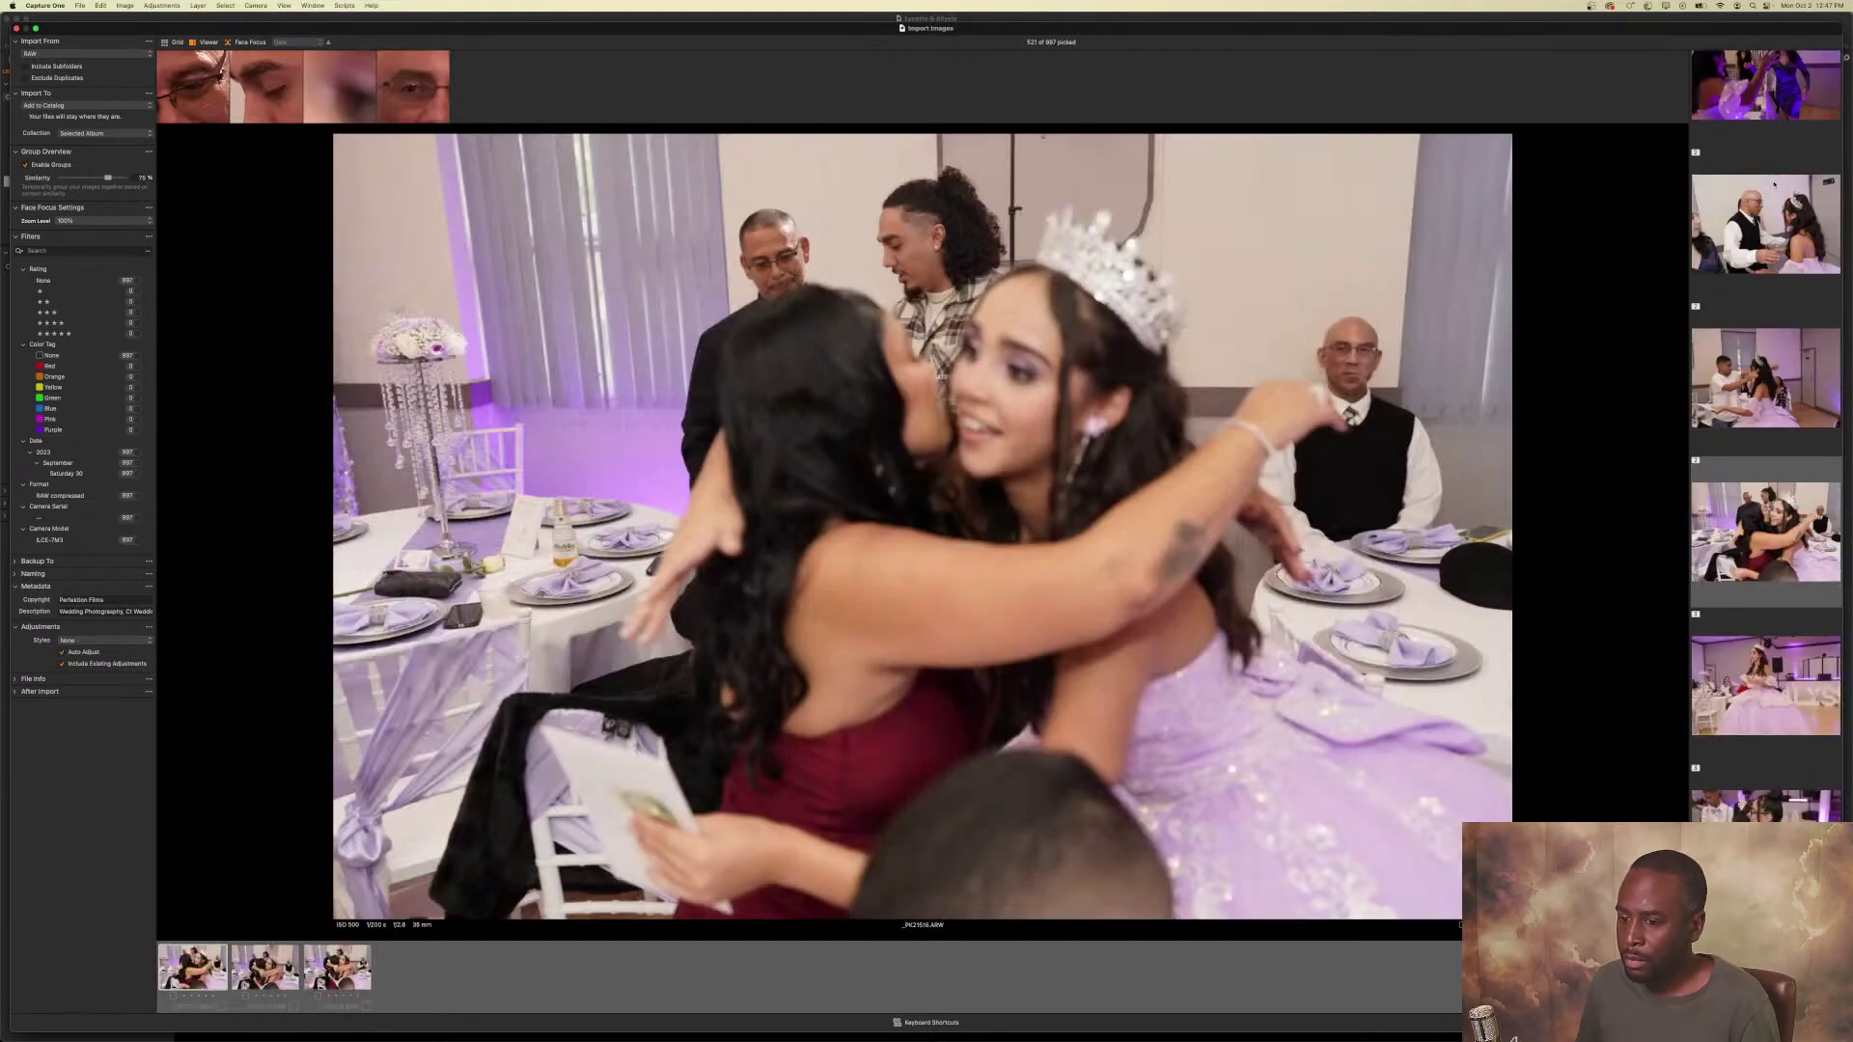
key(Right)
key(p)
key(Right)
key(p)
Pick only the last two of the four frames of the girl standing with the envelope and money.
key(Right)
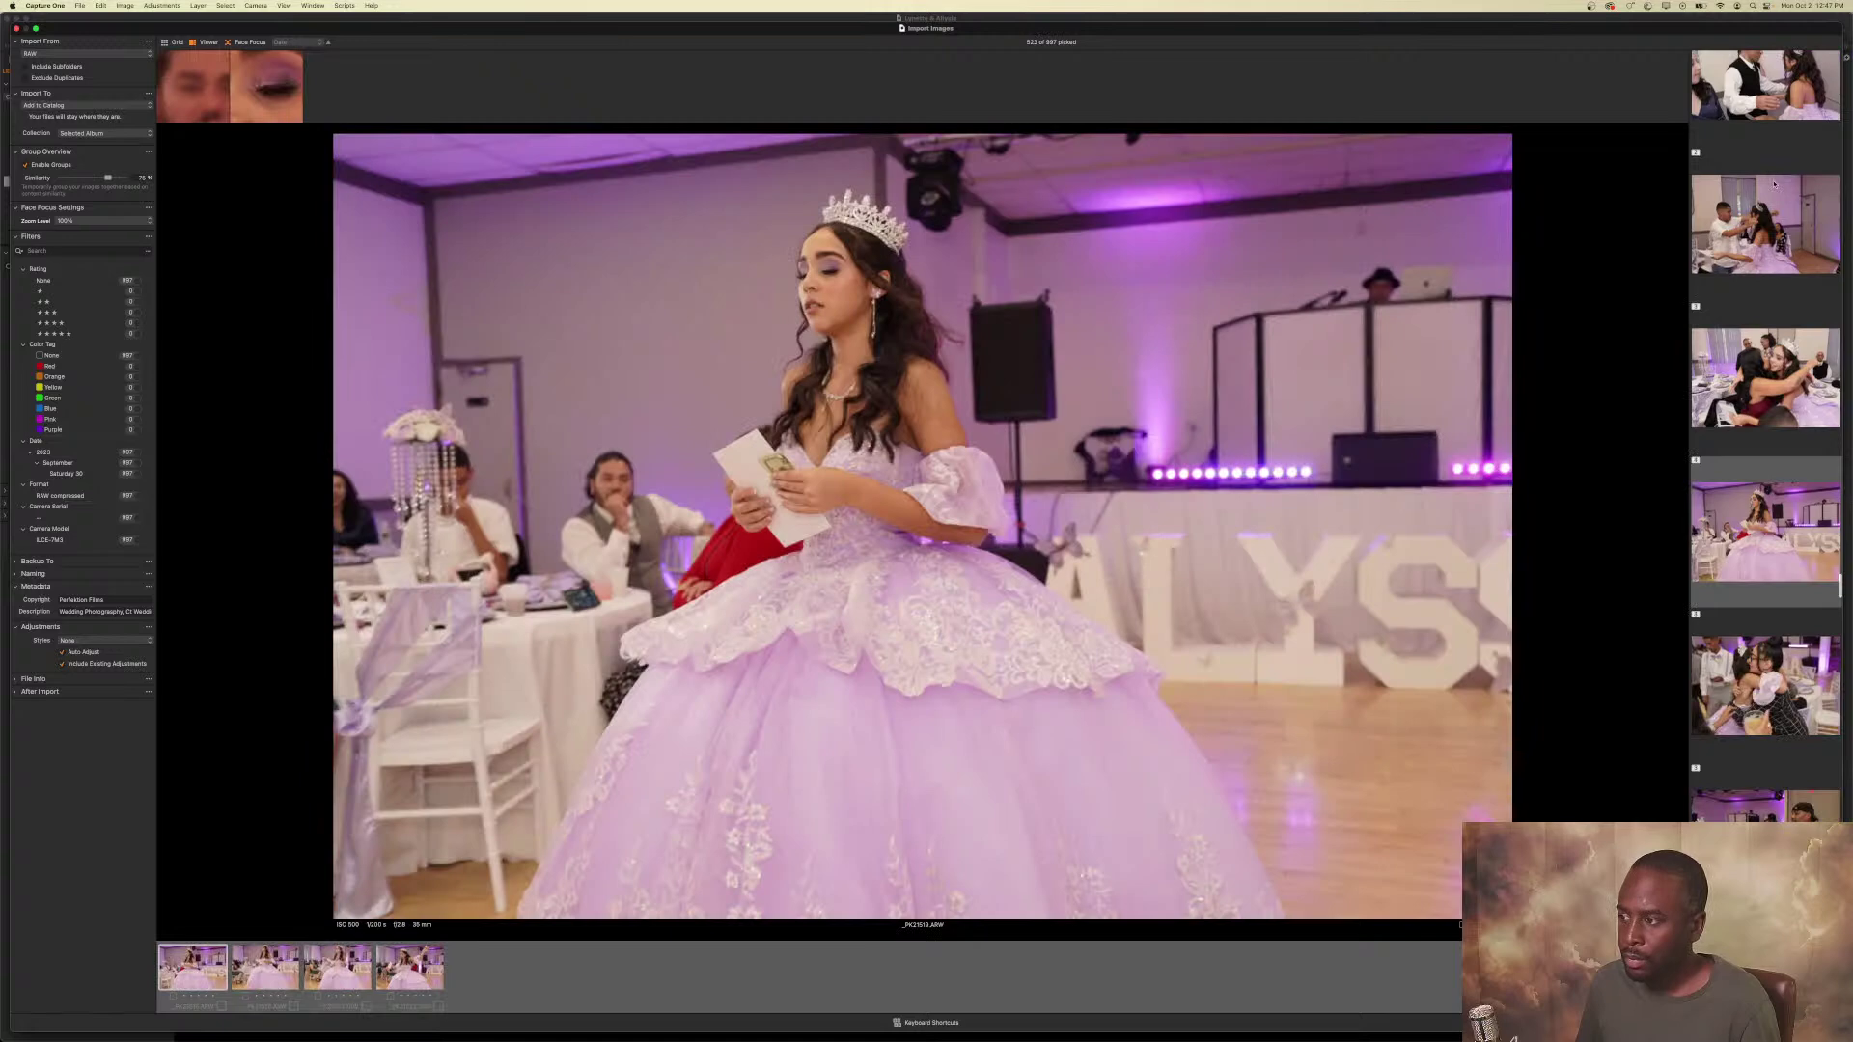
key(Right)
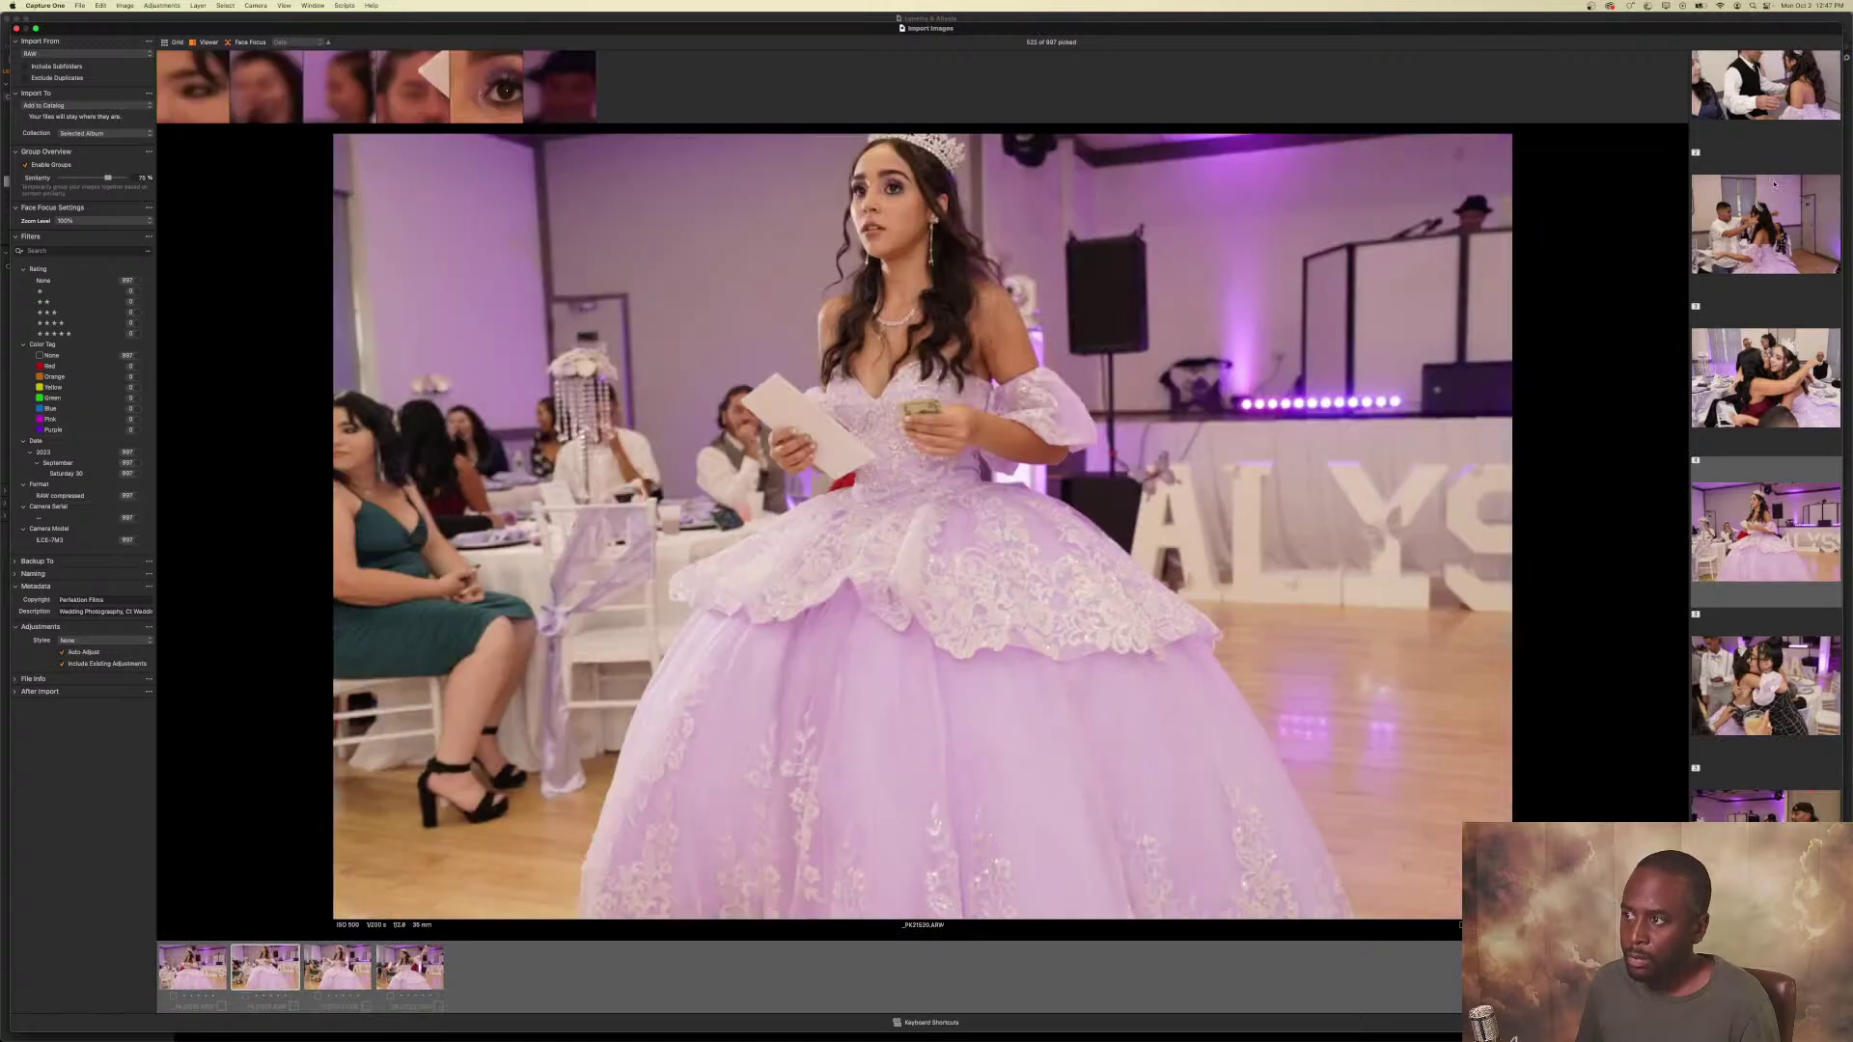
key(Right)
key(p)
key(Right)
key(p)
Go back through the four frames of the girl with the envelope and money to compare her expressions.
key(Right)
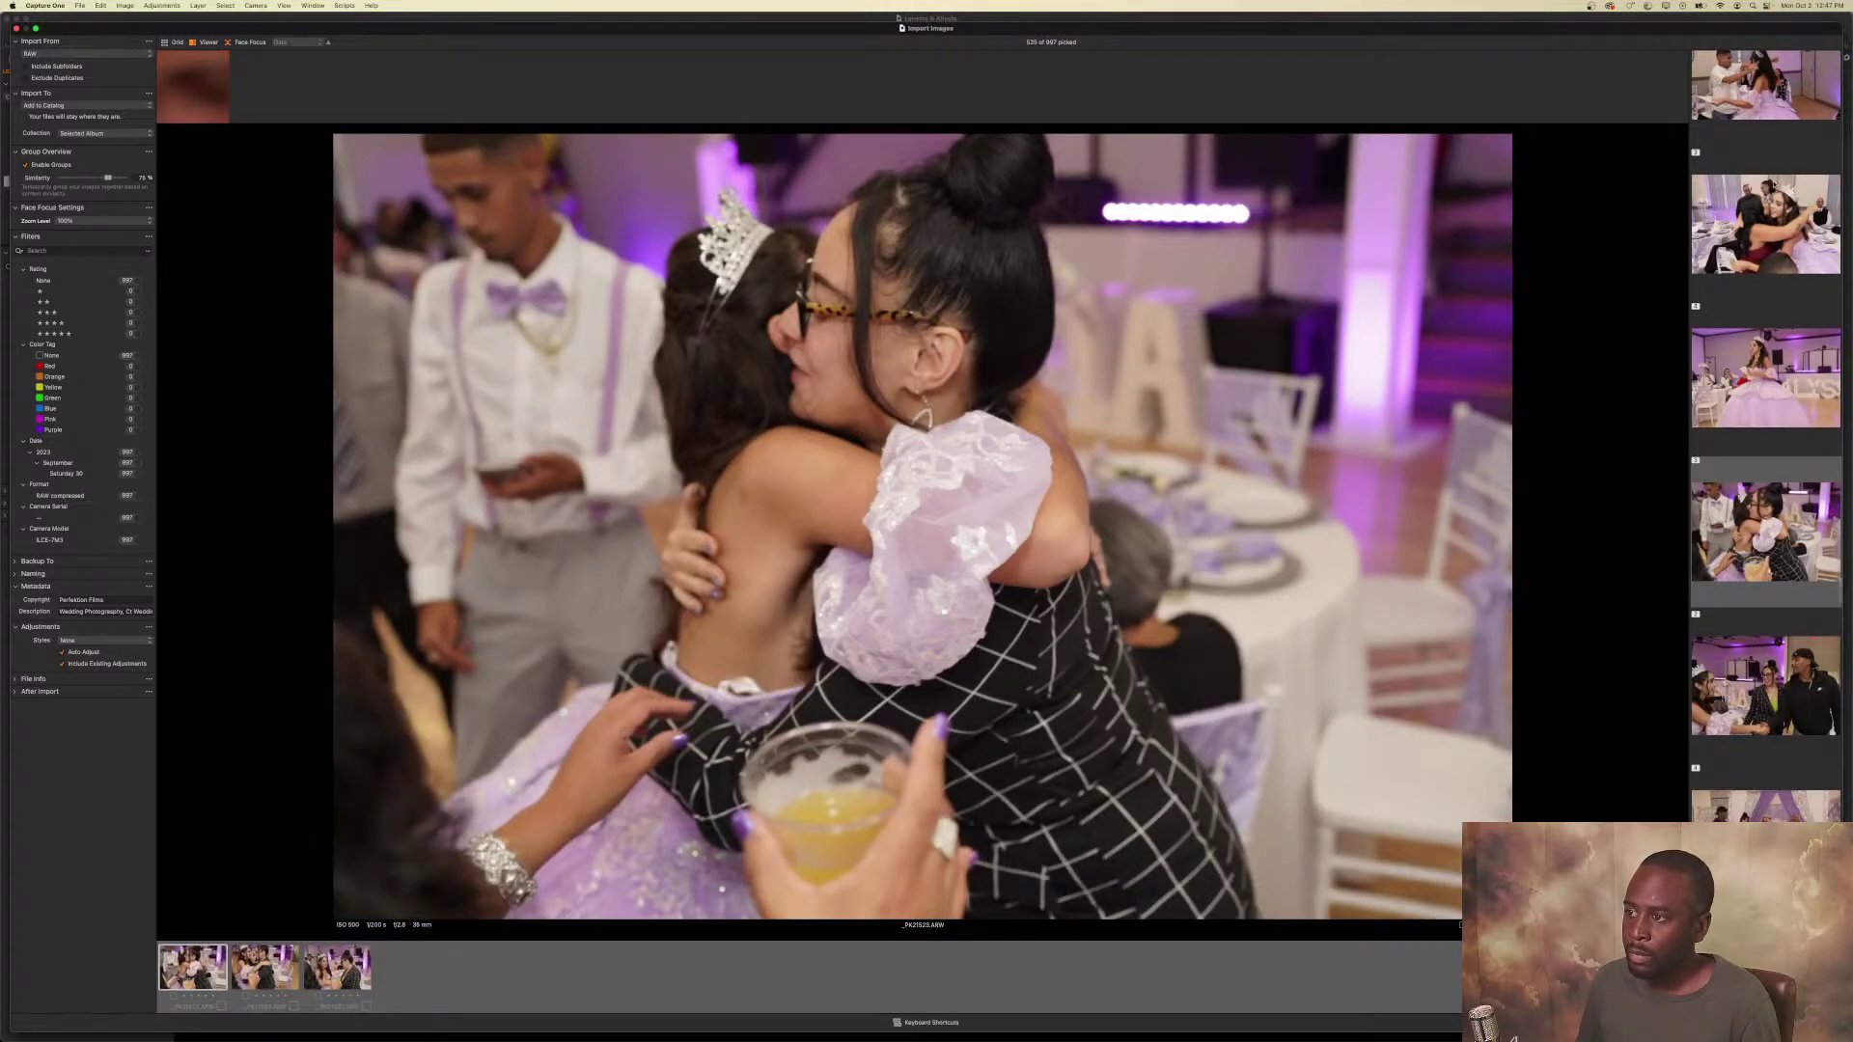
key(Up)
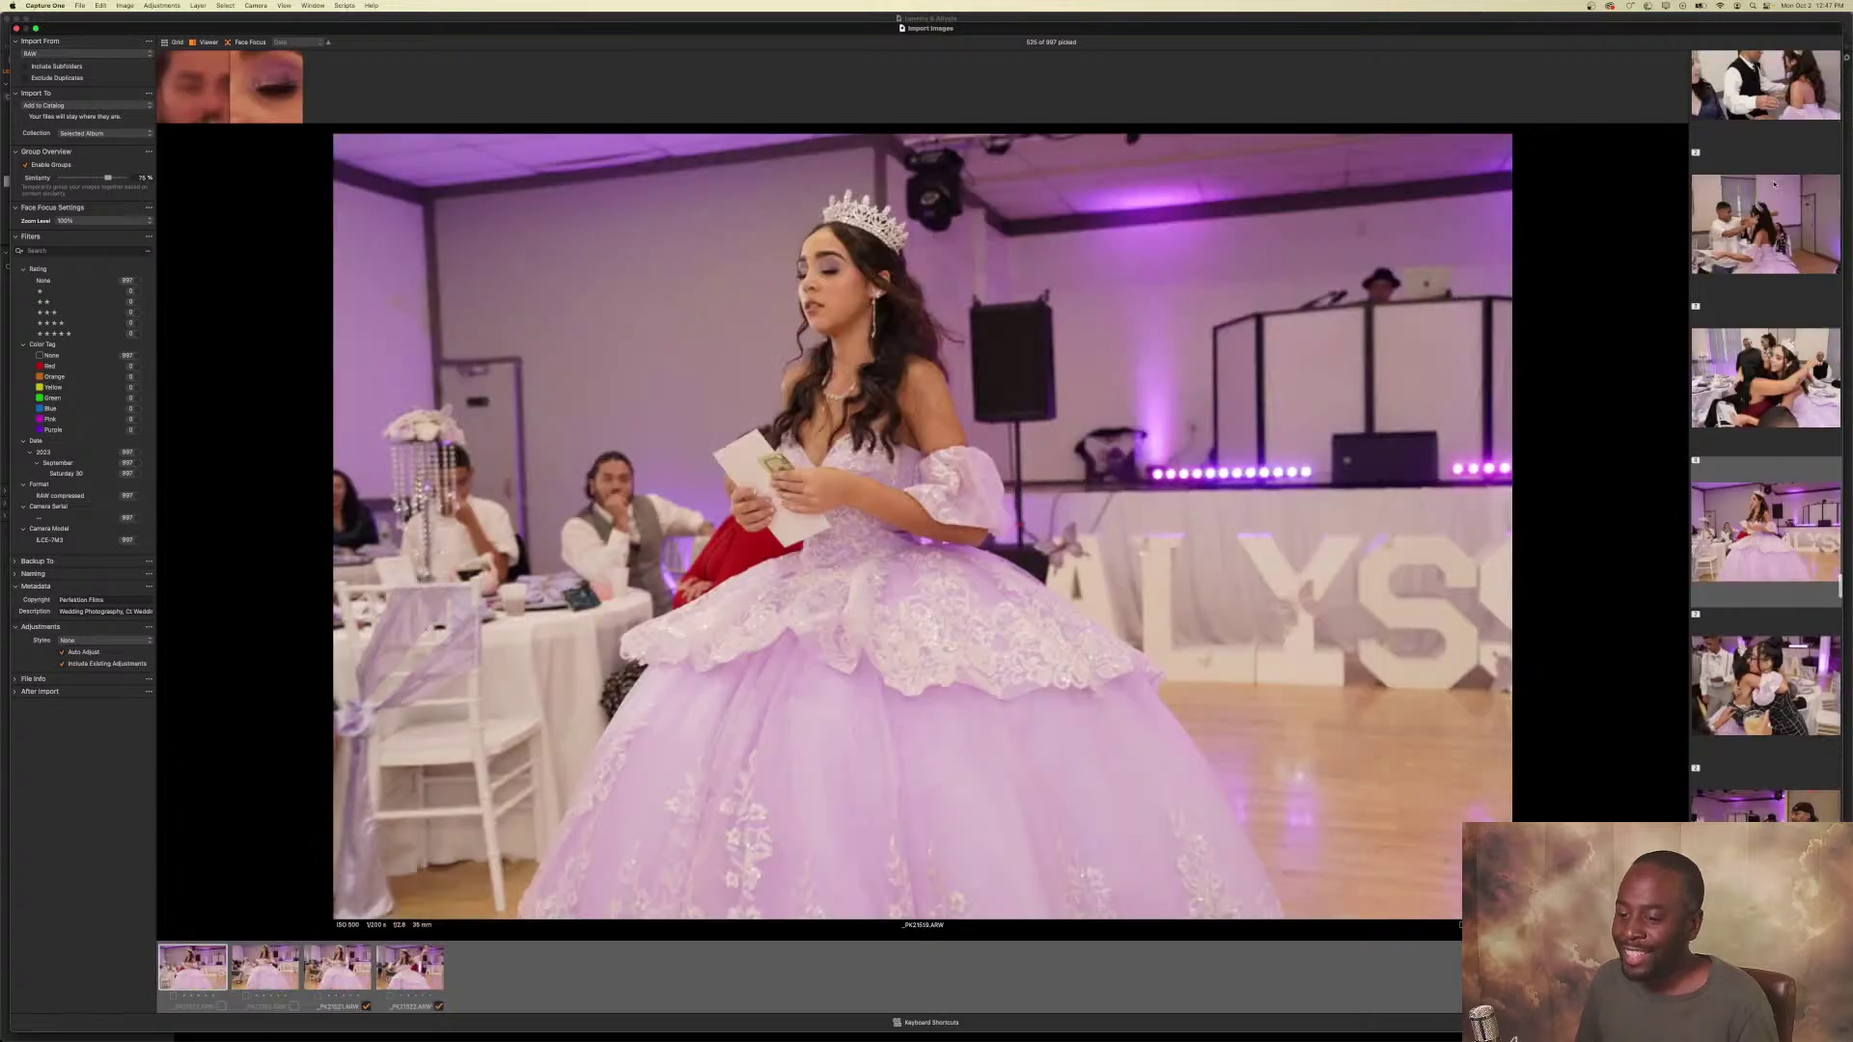
key(Right)
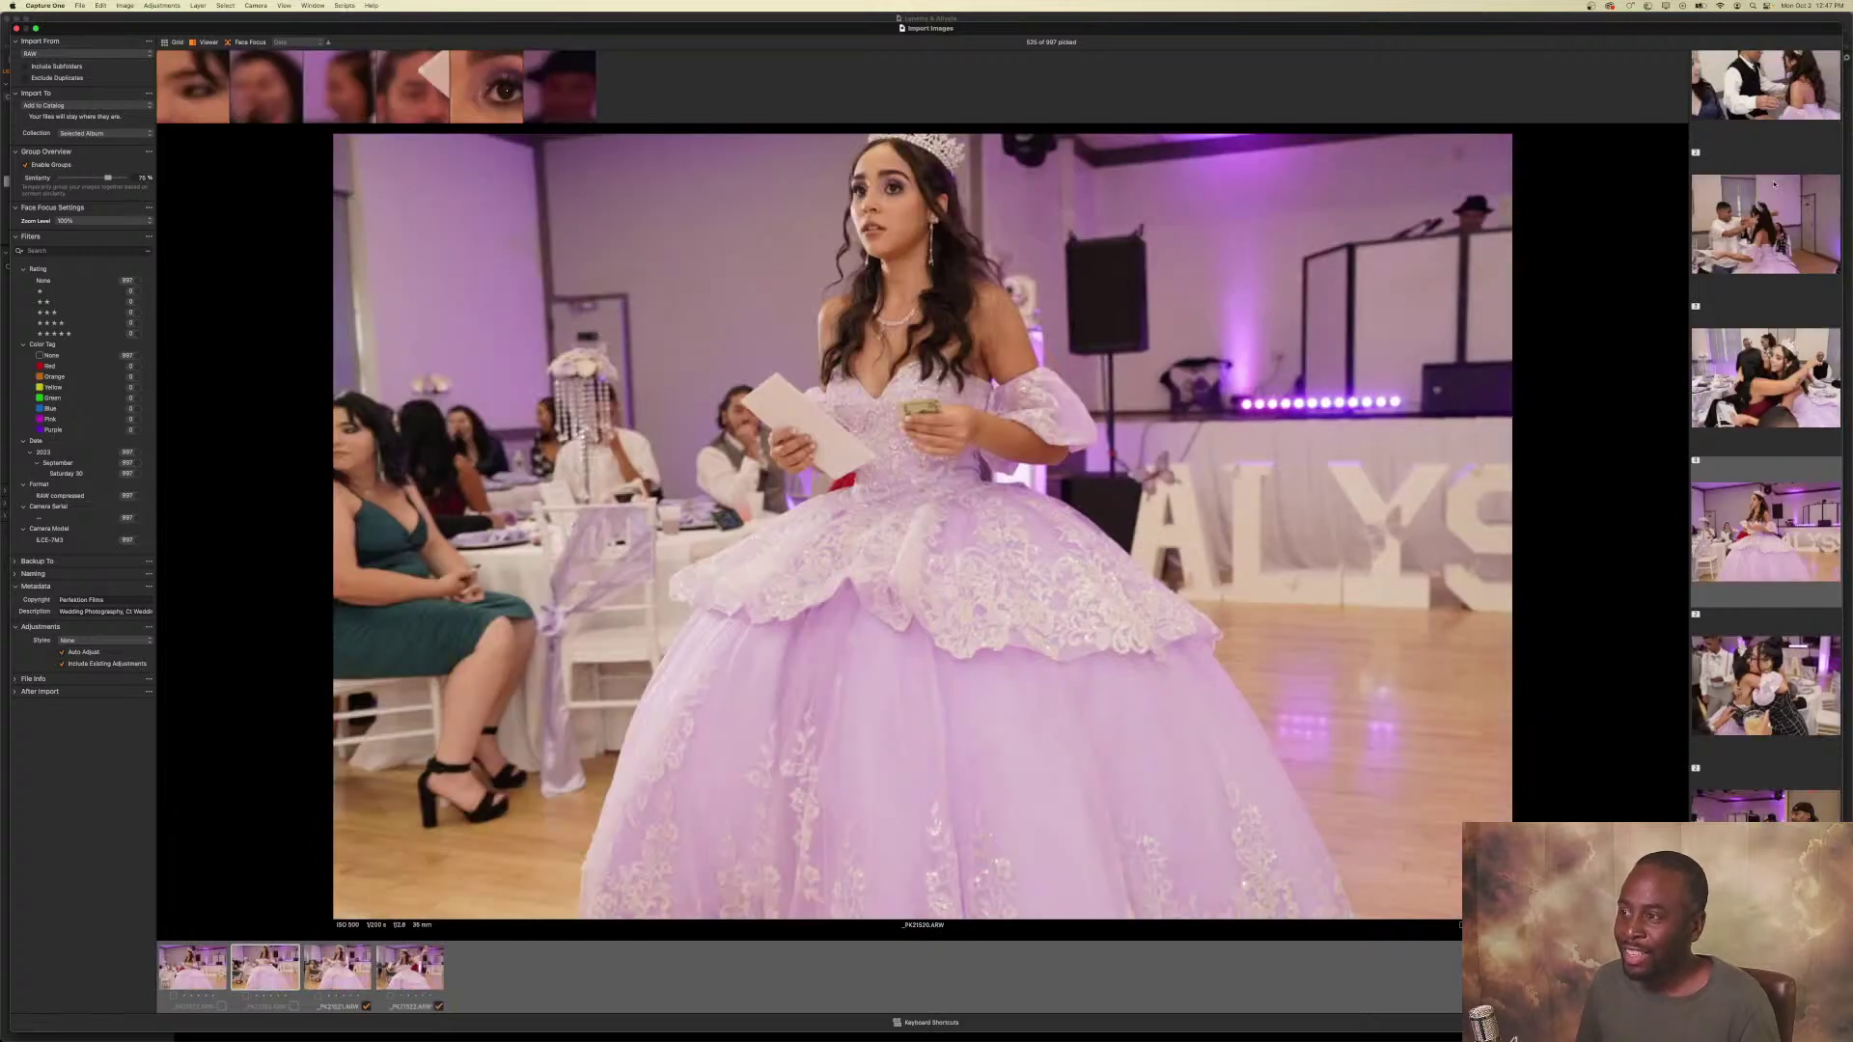
key(Right)
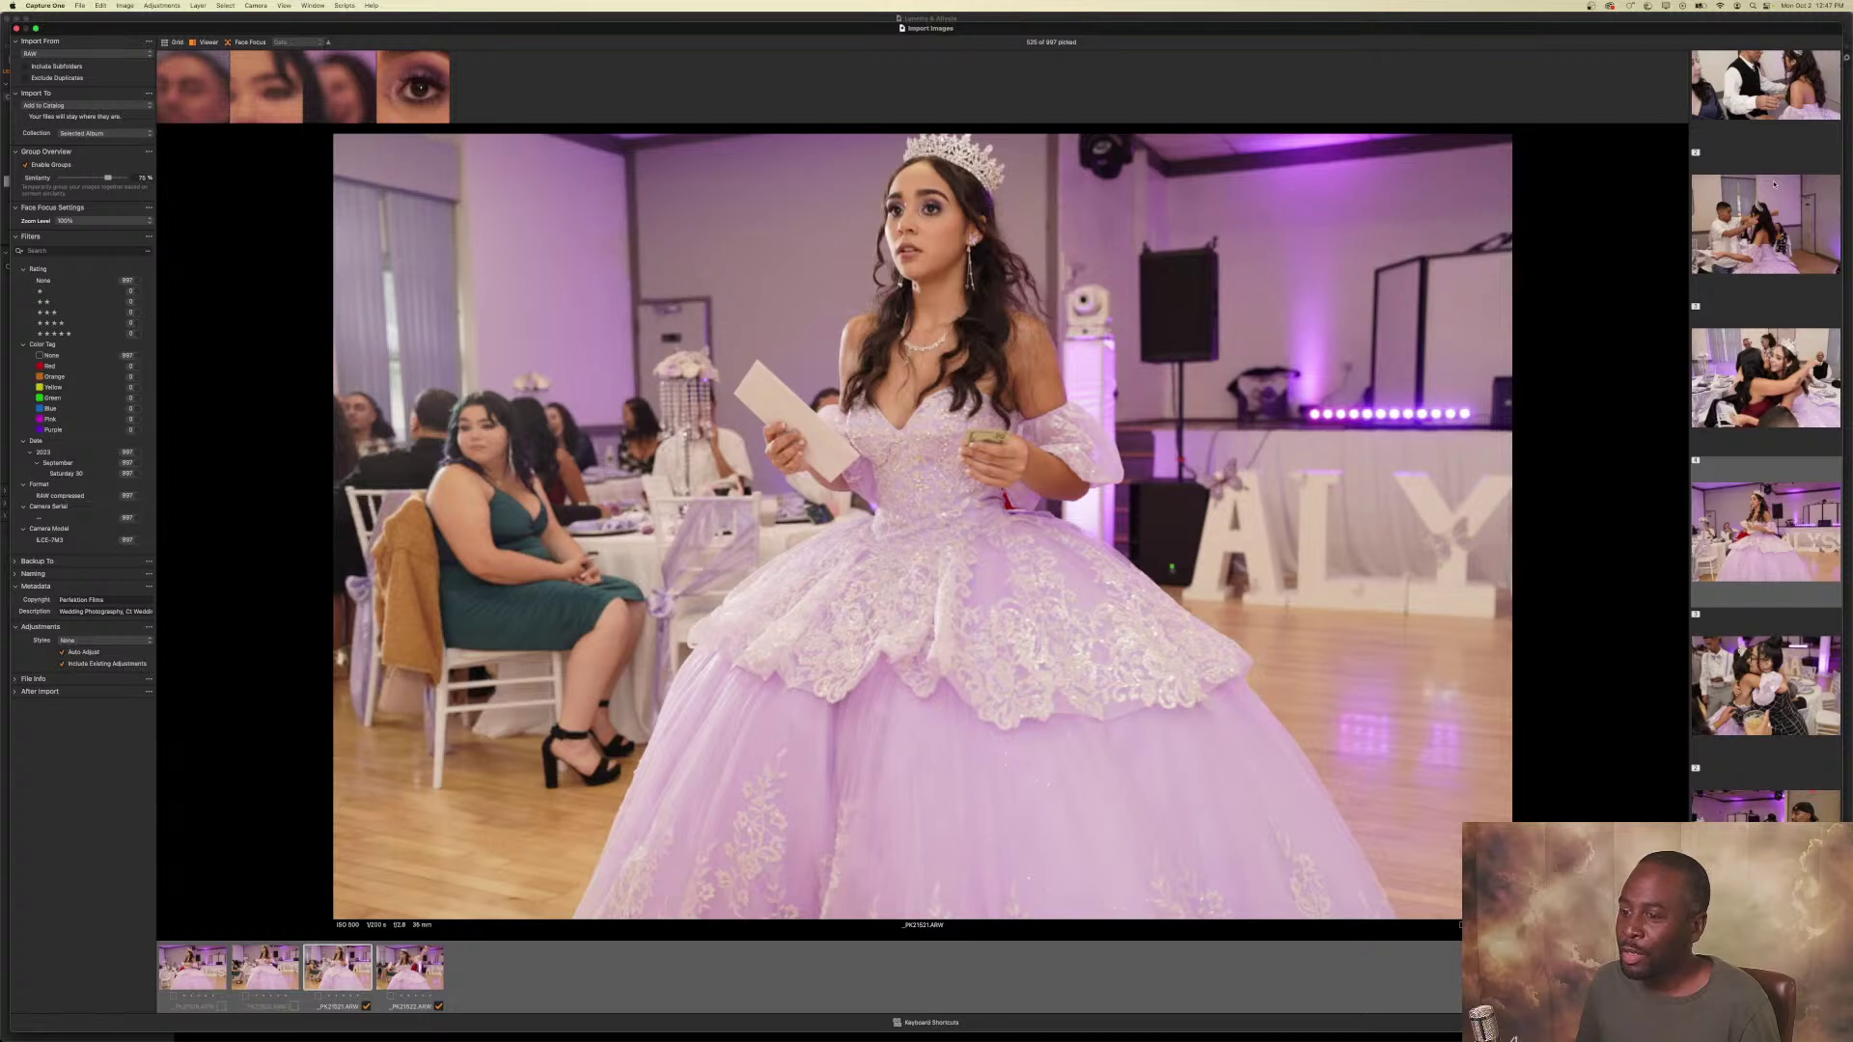
key(Right)
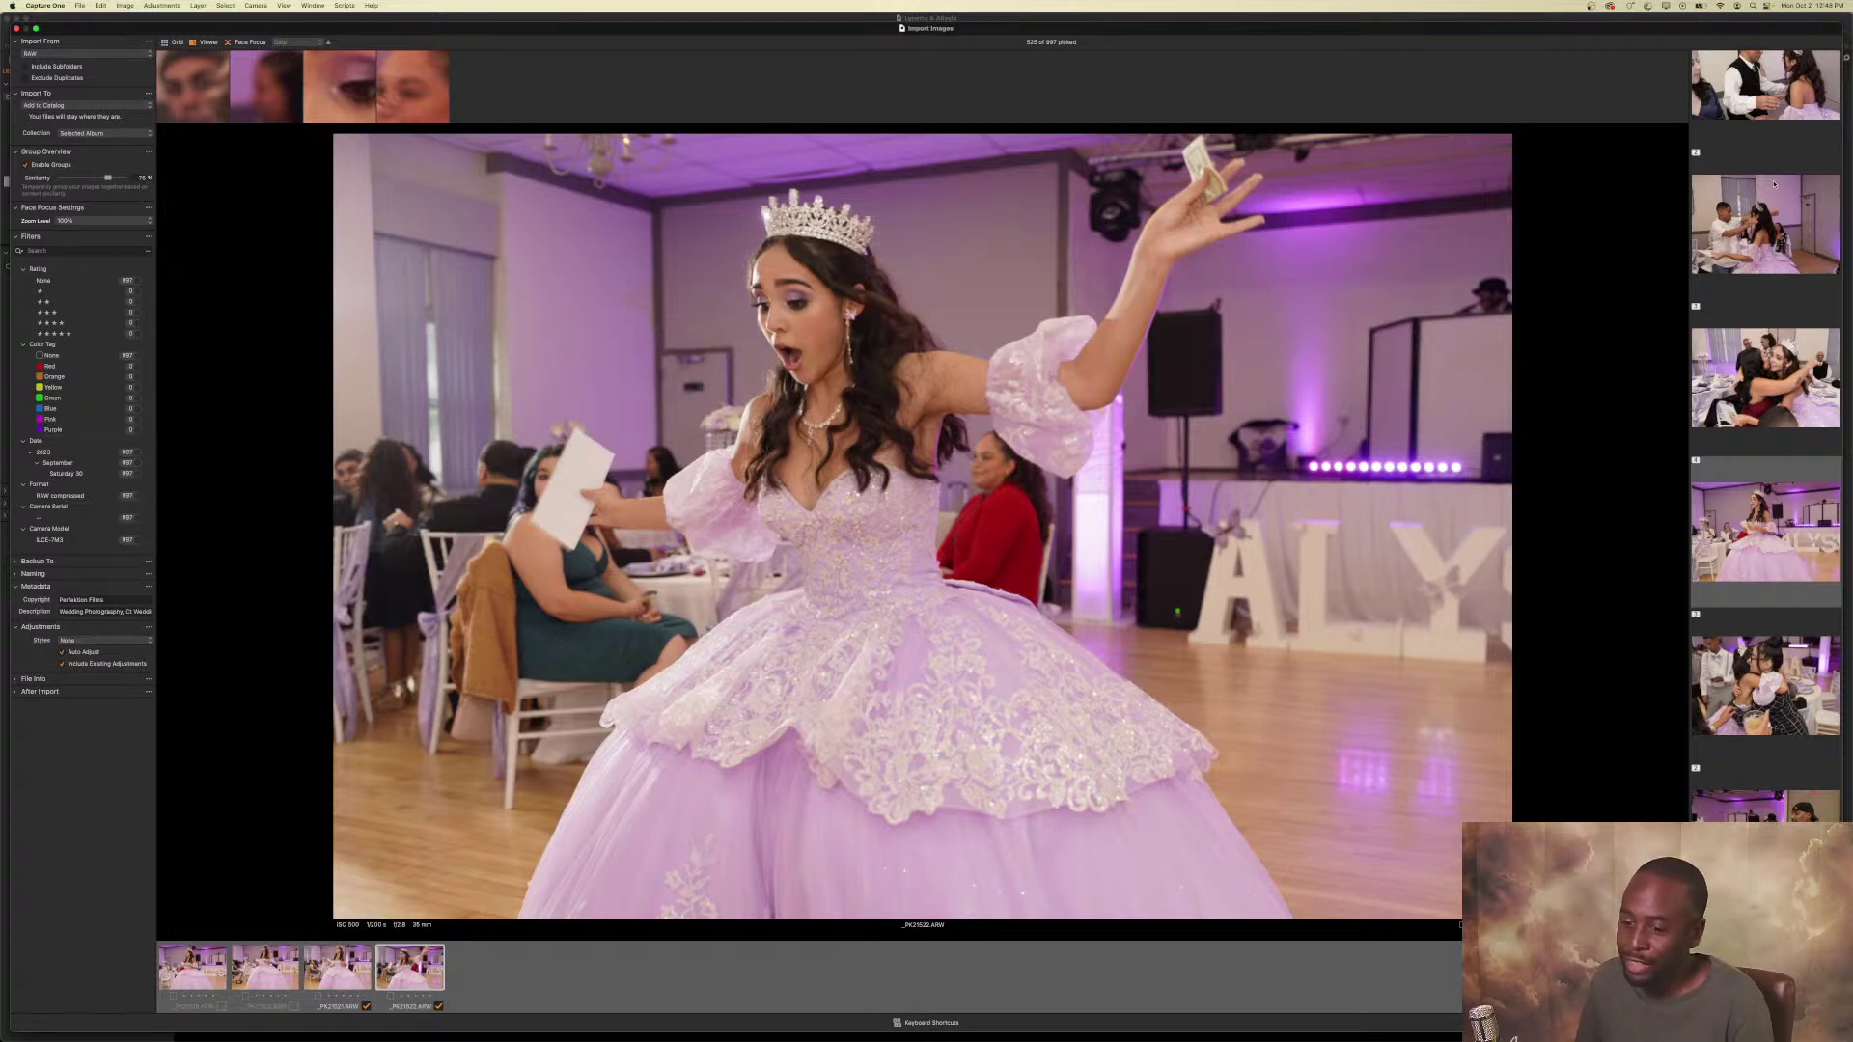
Pick the three frames of the girl hugging the woman in the black checkered suit.
key(Down)
key(space)
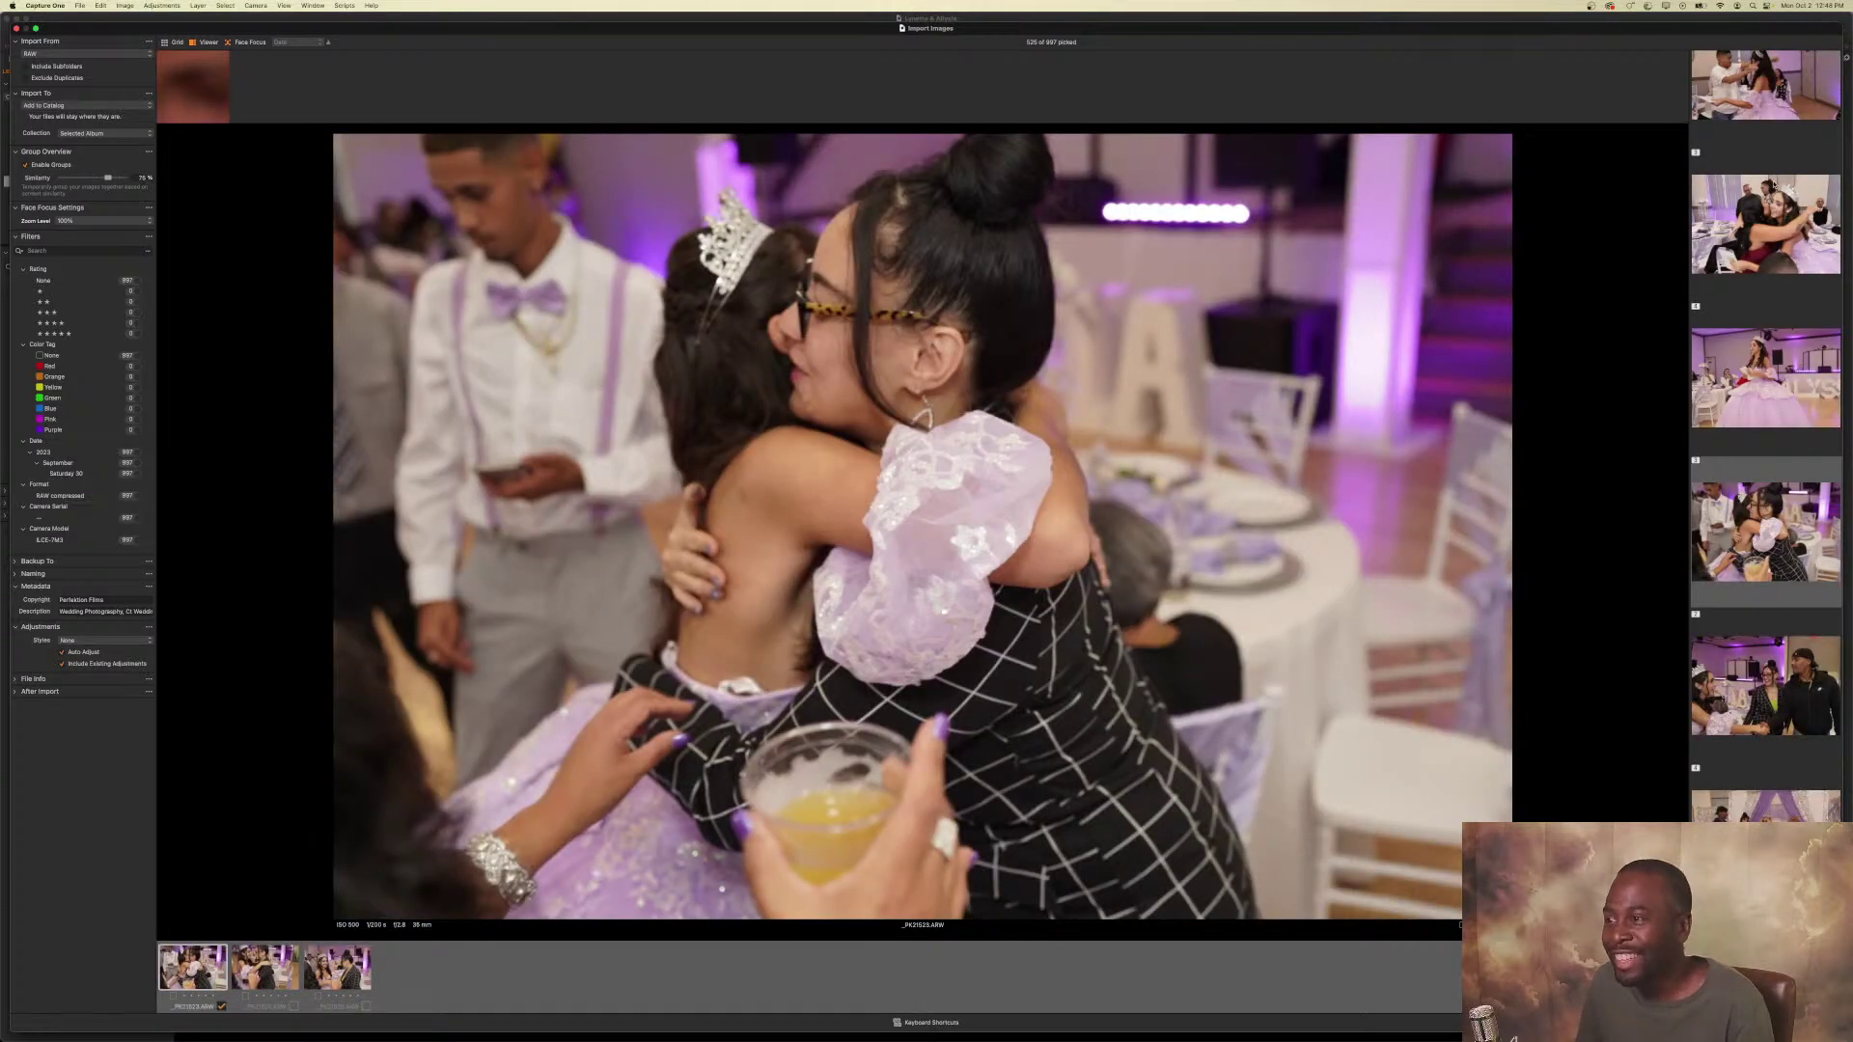
key(Right)
key(space)
key(Right)
key(space)
Pick both frames of the girl shaking hands with the man in the black hoodie.
key(Down)
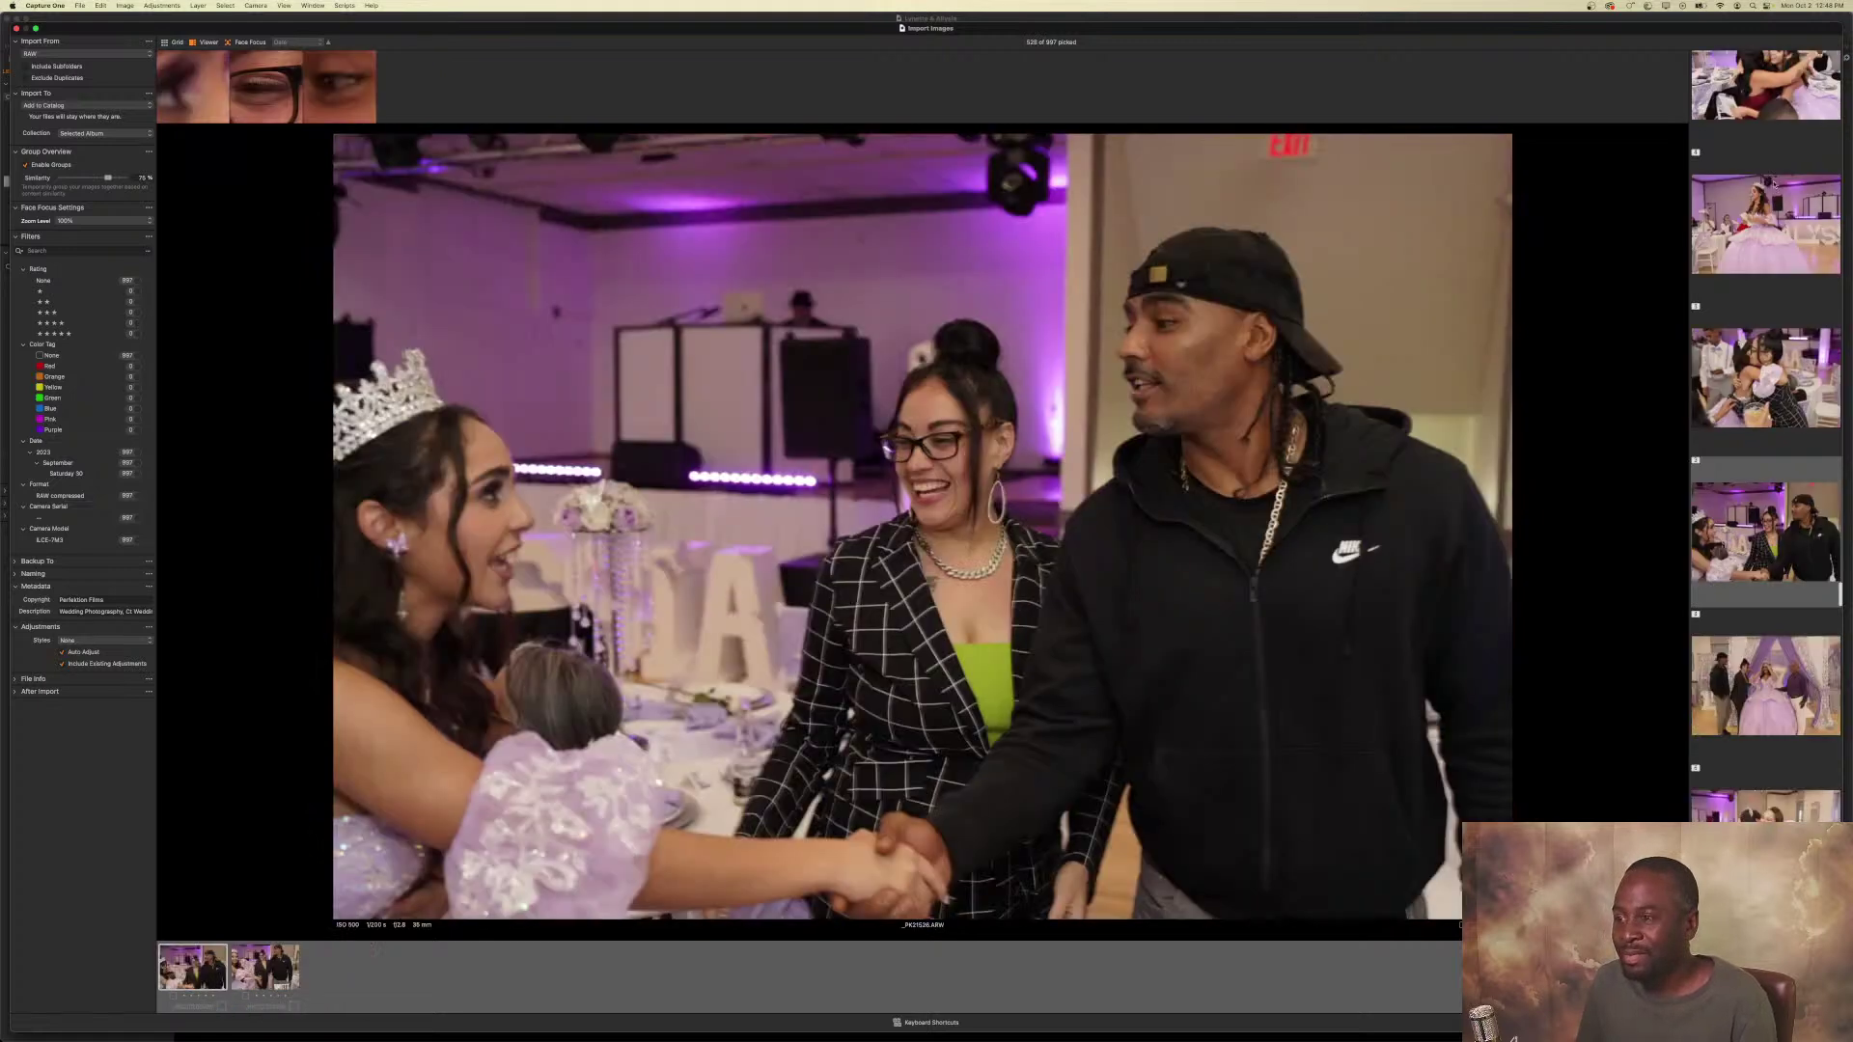
key(space)
key(Right)
key(space)
Pick all four frames of the girl posing with three guests in front of the throne and purple drapes.
key(Down)
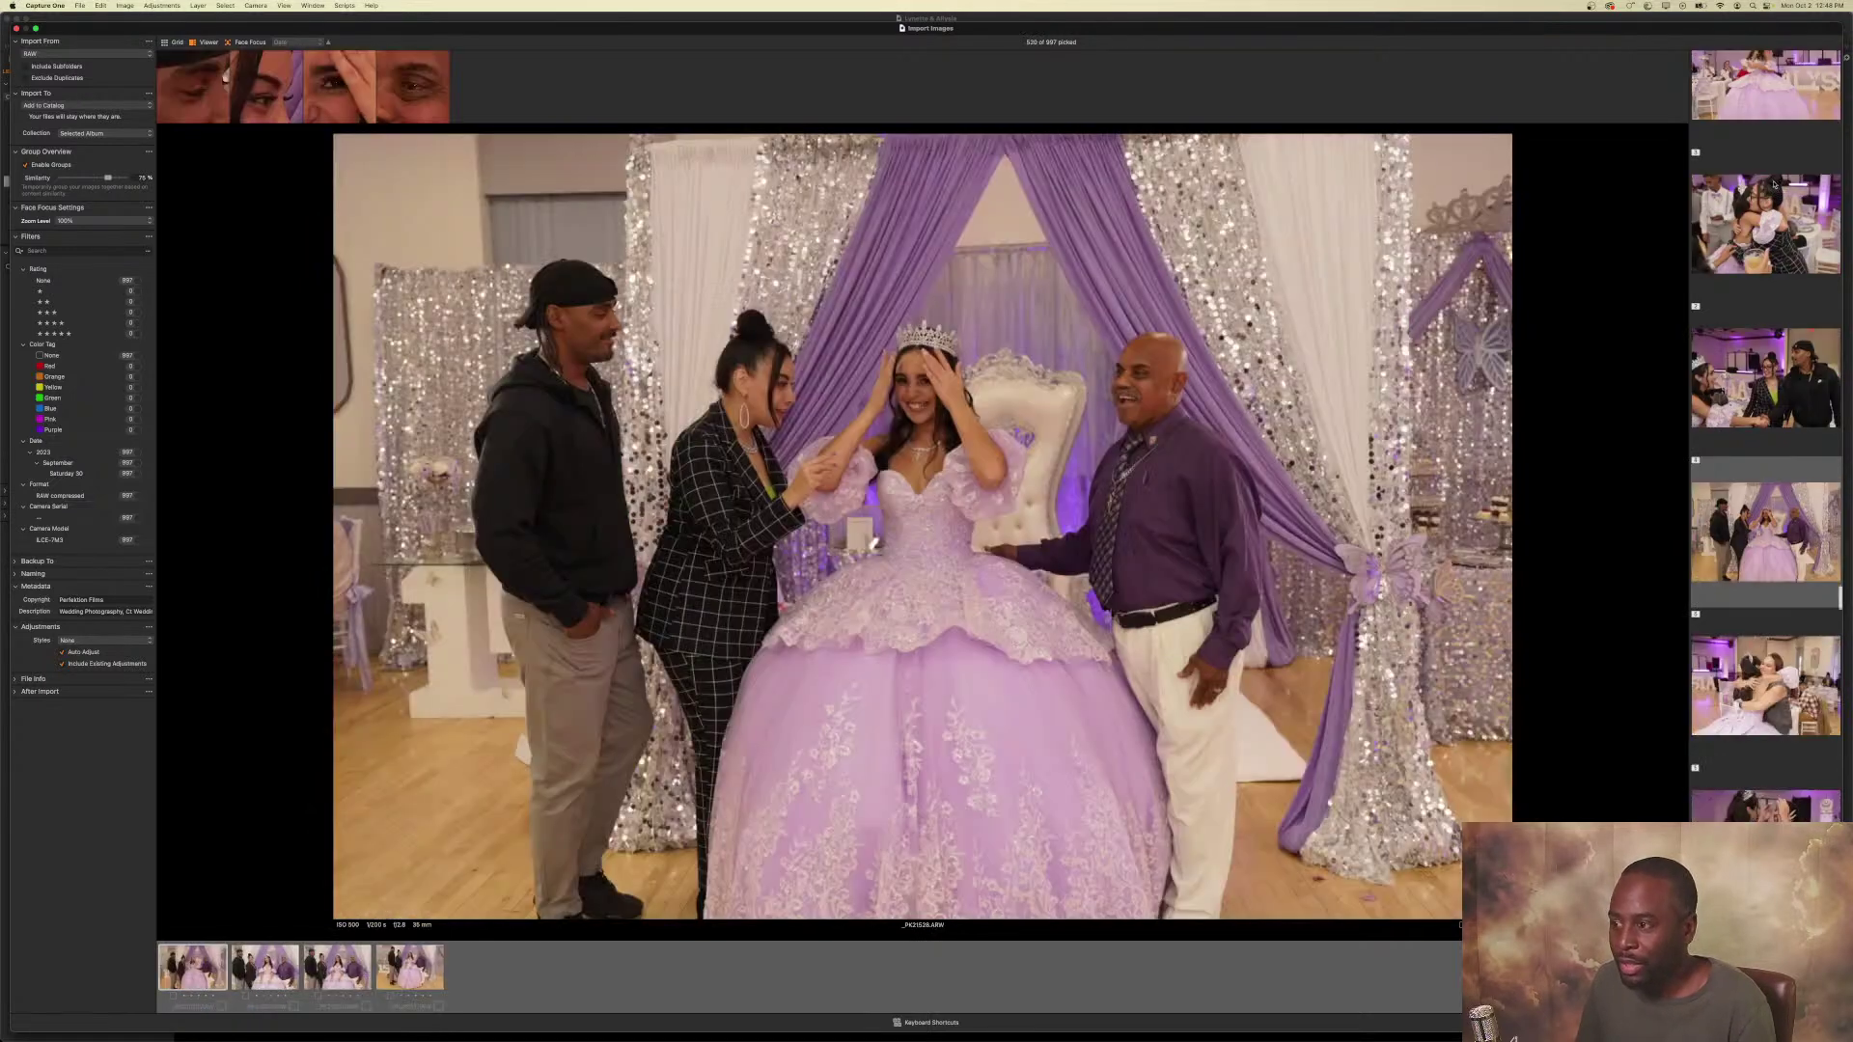
key(space)
key(Right)
key(space)
key(Right)
key(space)
key(Right)
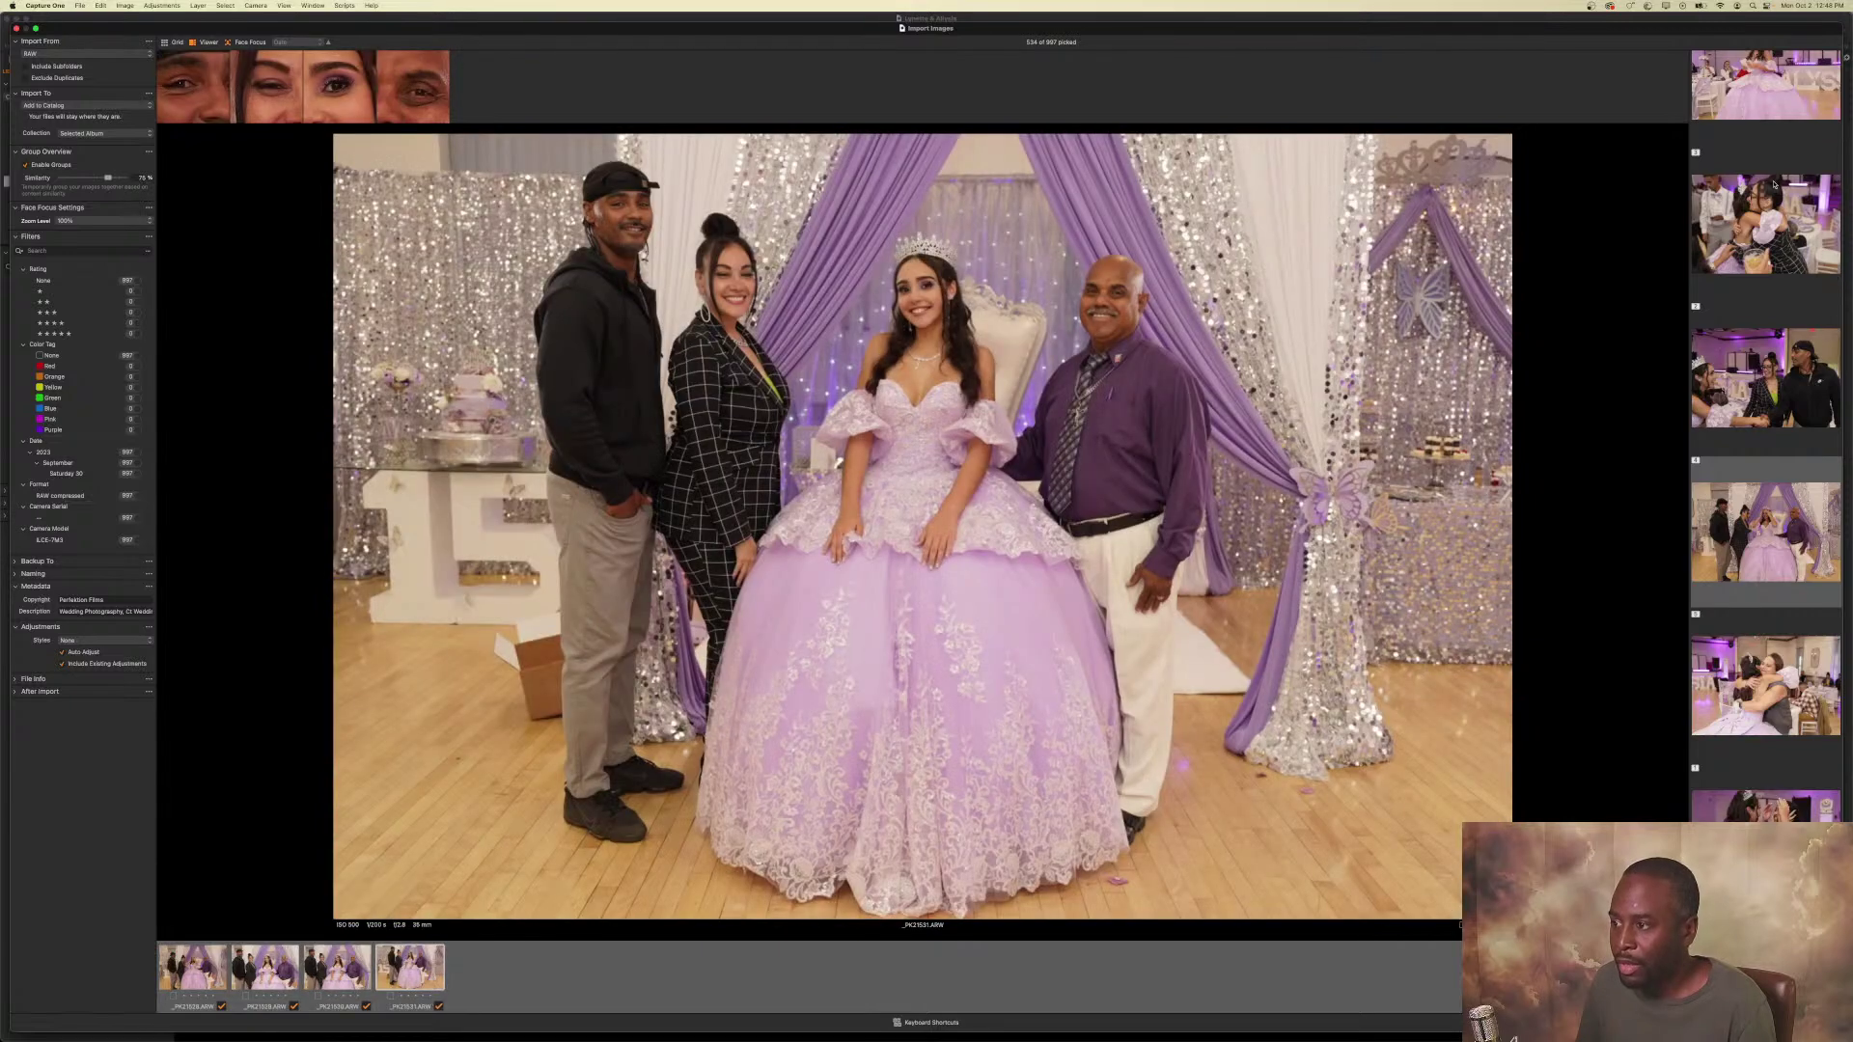
key(space)
Pick all five frames of the girl greeting the red-haired woman in the grey top.
key(Down)
key(space)
key(Right)
key(space)
key(Right)
key(space)
key(Right)
key(space)
key(Right)
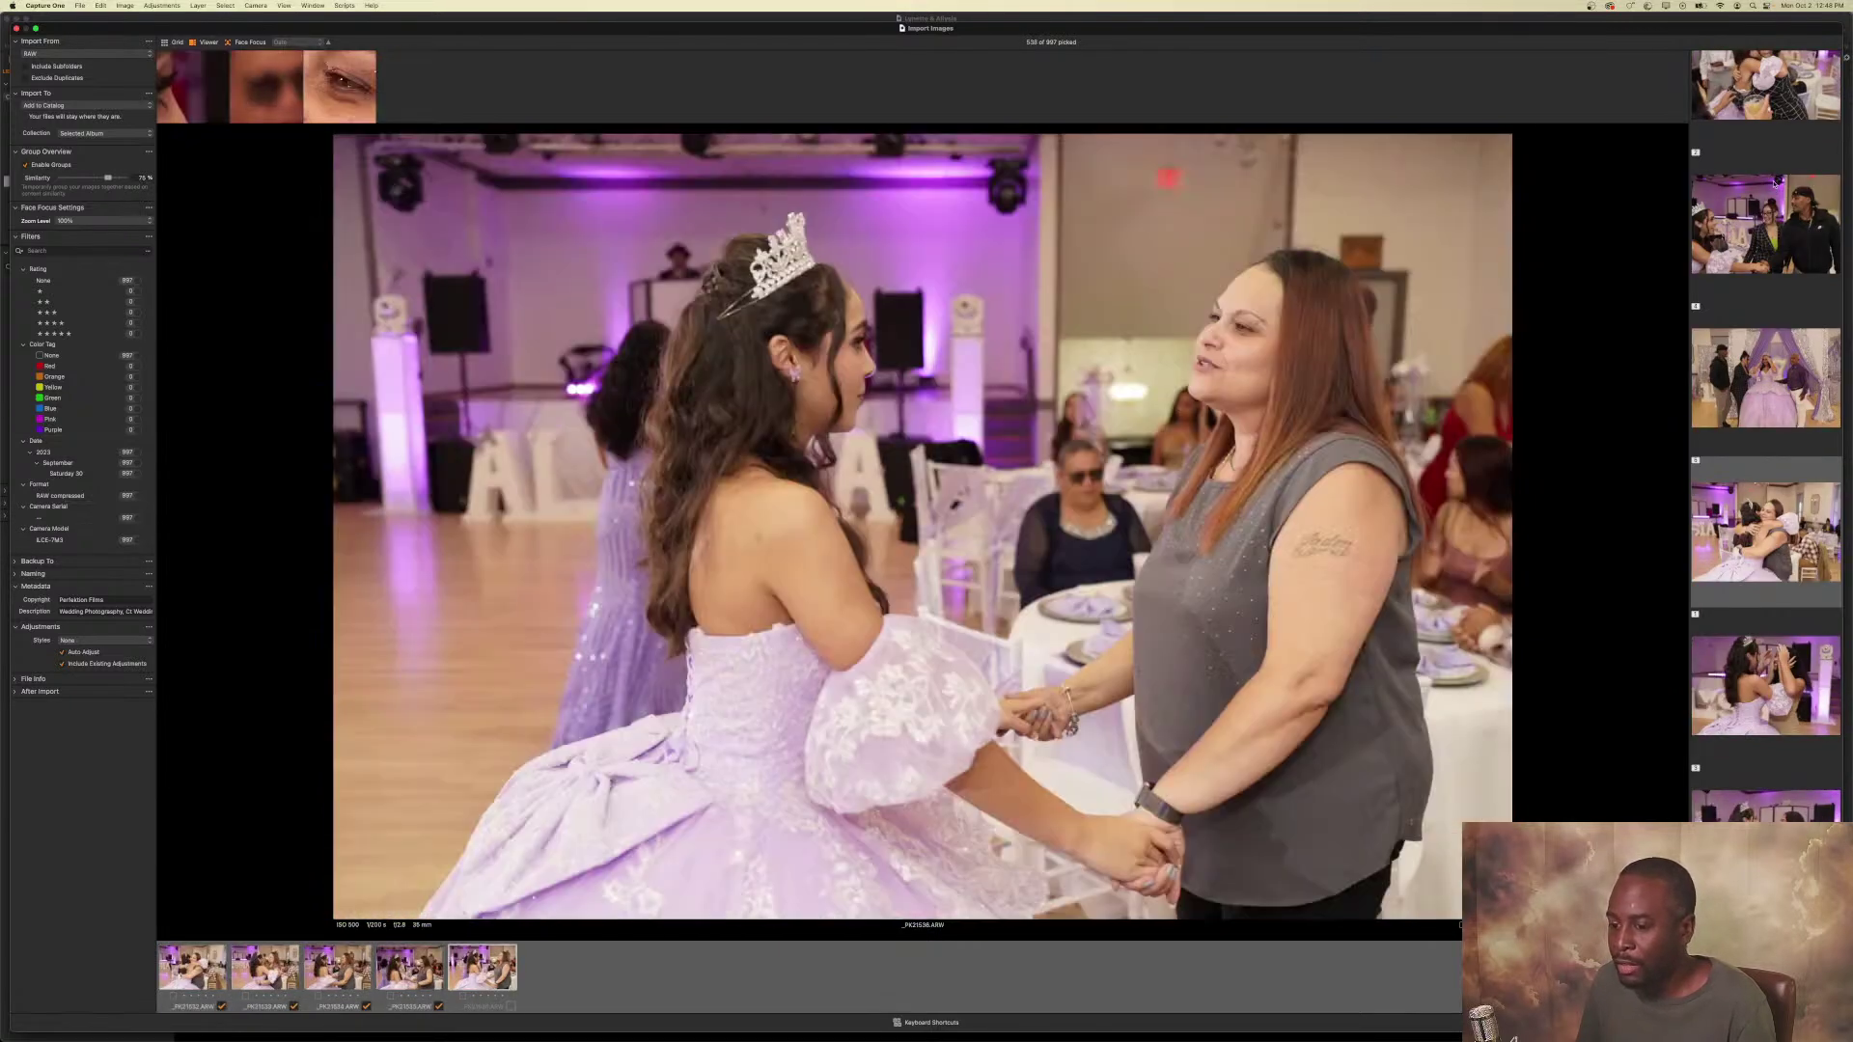
key(space)
Pick the next single greeting frame and the frames of the girl with the curly-haired guest in the gold dress.
key(Down)
key(space)
key(Down)
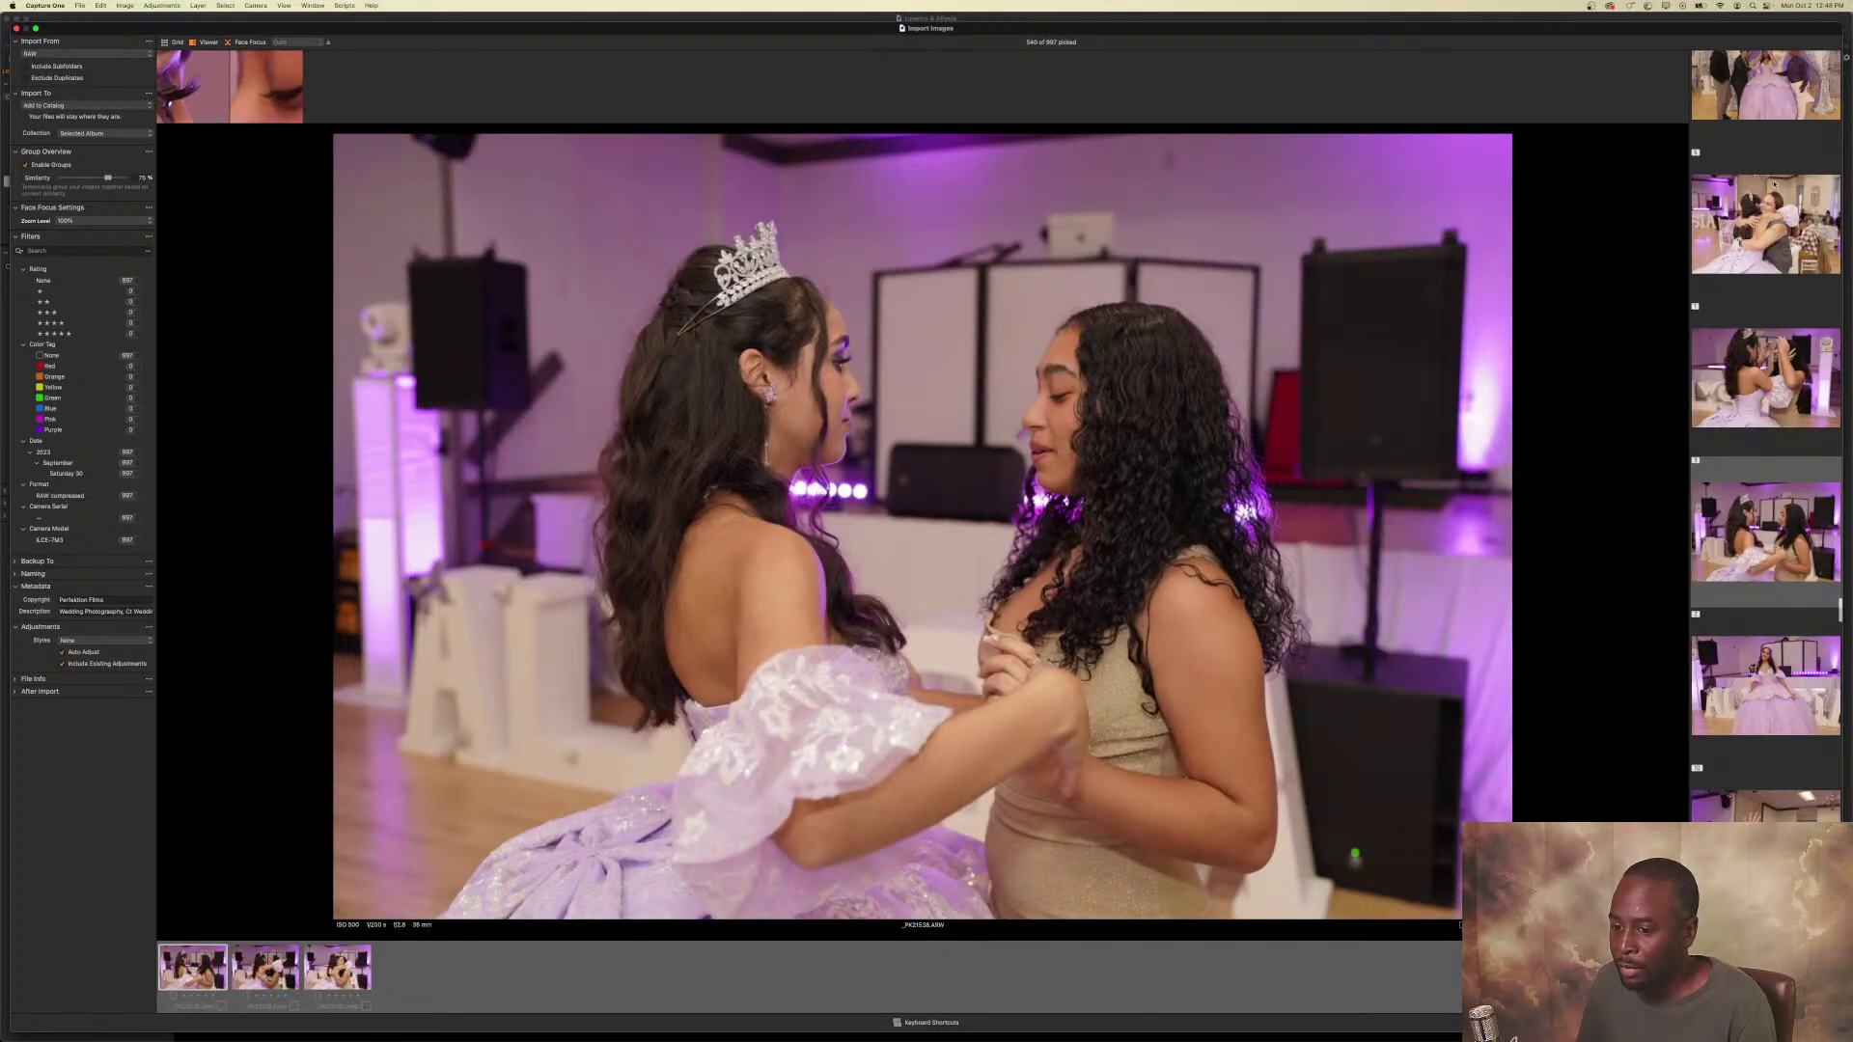
key(space)
key(Right)
key(space)
key(Right)
Pick the frames of the girl posing alone in front of the large white letters.
key(Down)
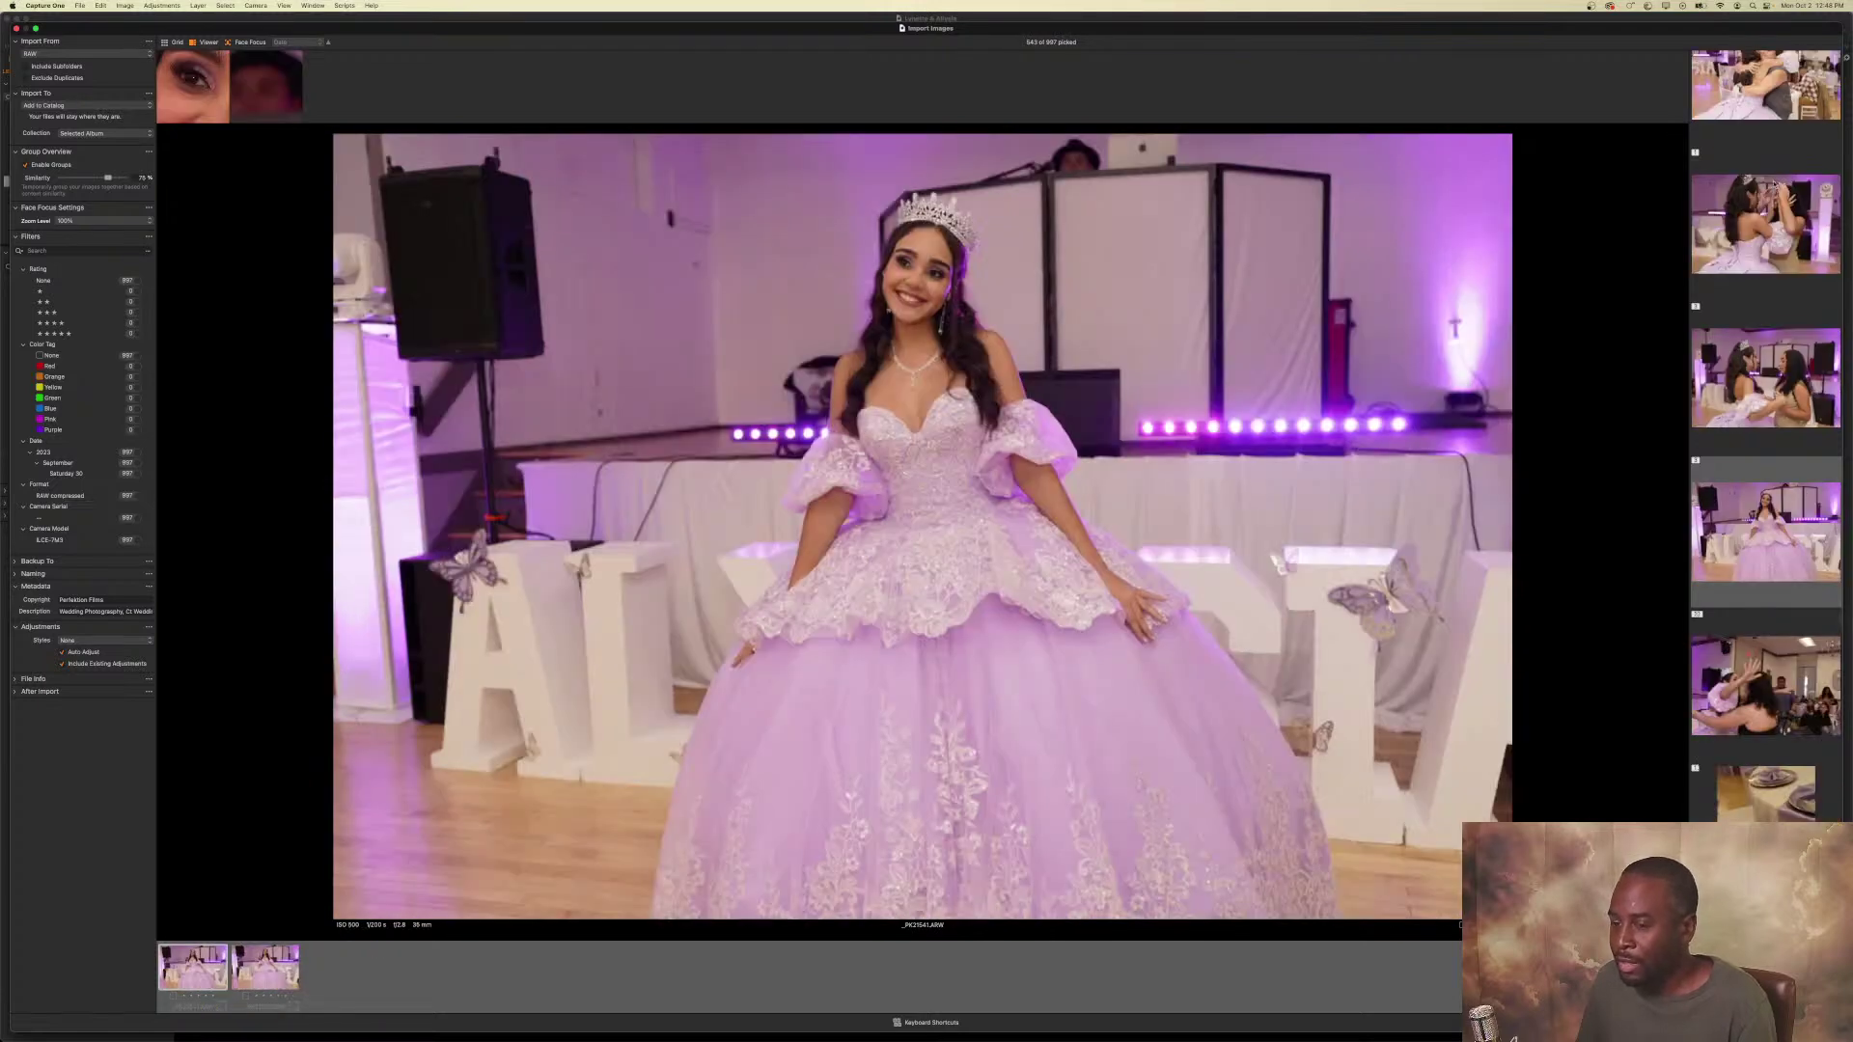
key(space)
key(Right)
Skip the blurred first frame and pick the next frames of the girl hugging and greeting the curly-haired woman with the shoulder tattoo.
key(Down)
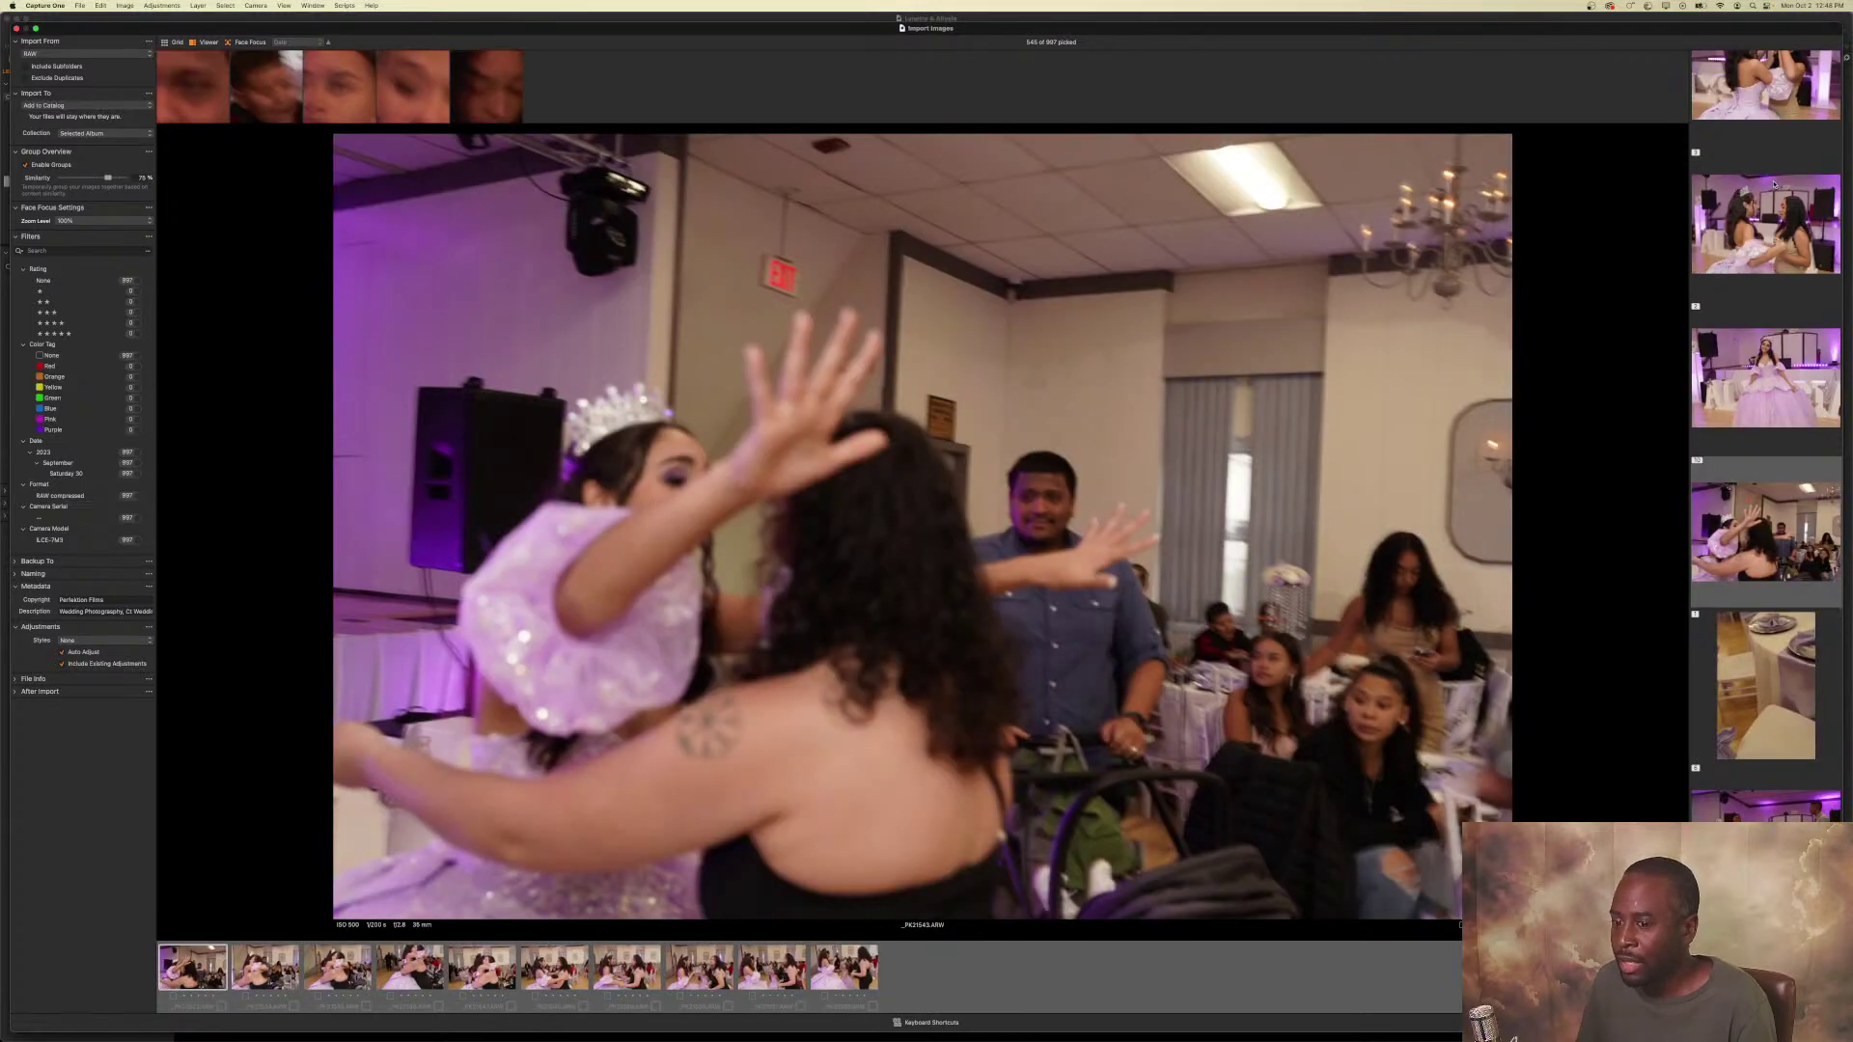
key(Right)
key(space)
key(Right)
key(space)
key(Right)
key(space)
key(Right)
key(space)
key(Right)
key(space)
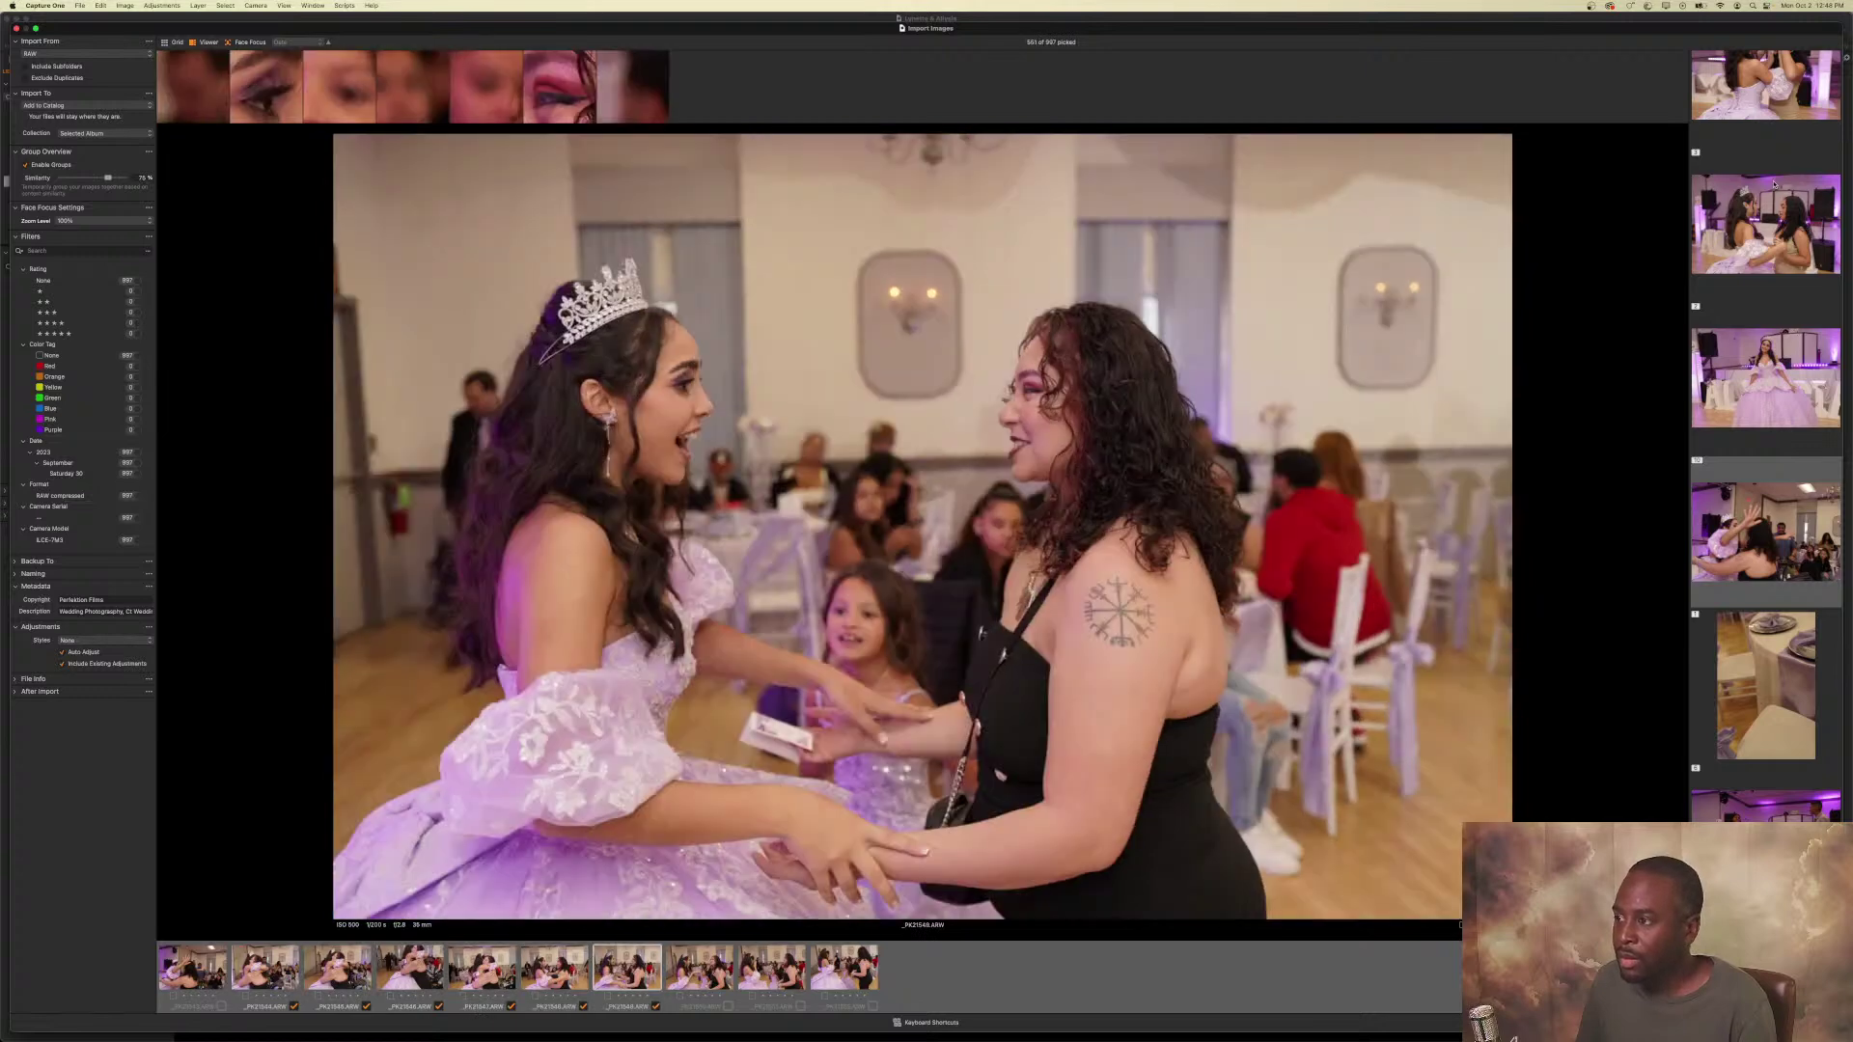
Pick the remaining frames in the group of the girl greeting the tattooed woman in the black outfit.
key(Right)
key(space)
key(Right)
key(space)
key(Right)
key(space)
key(Right)
key(space)
Skip the table-setting photo and pick only the best lit frames of the two young guests posing beside the white letters.
key(Down)
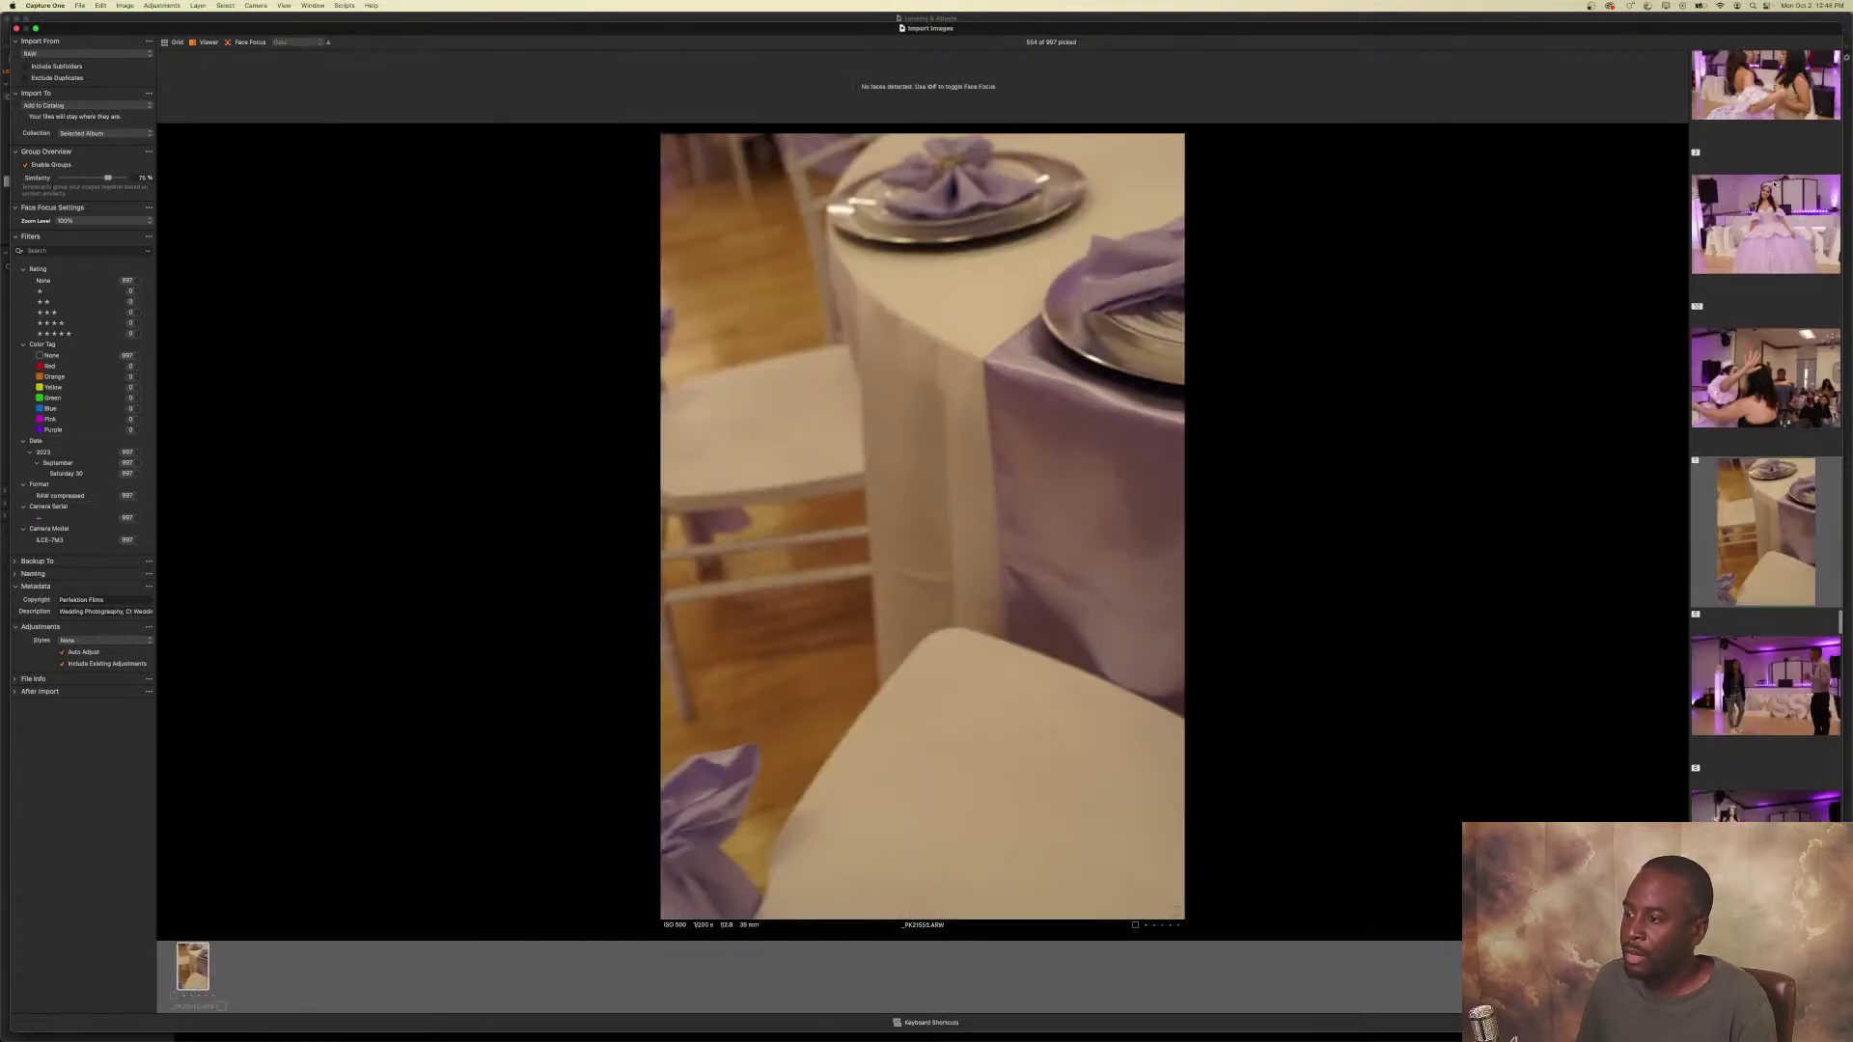
key(Down)
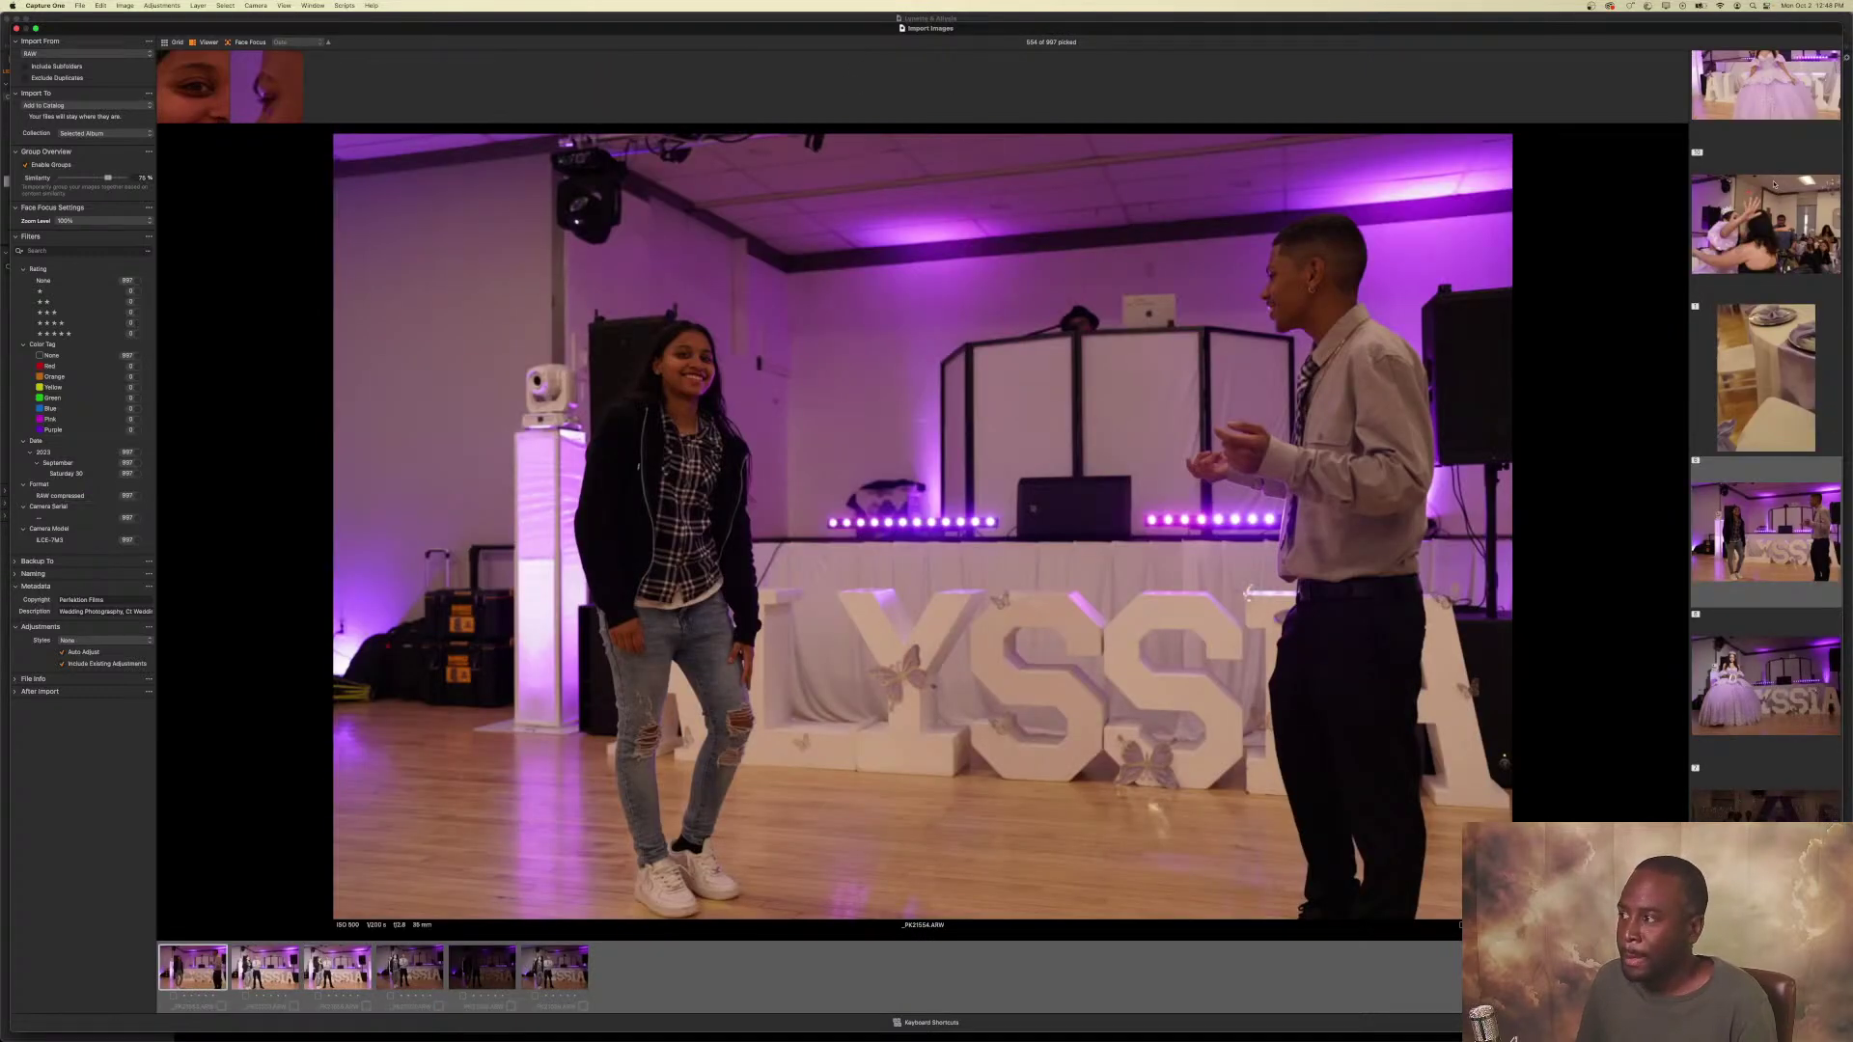
key(Right)
key(Right)
key(Right)
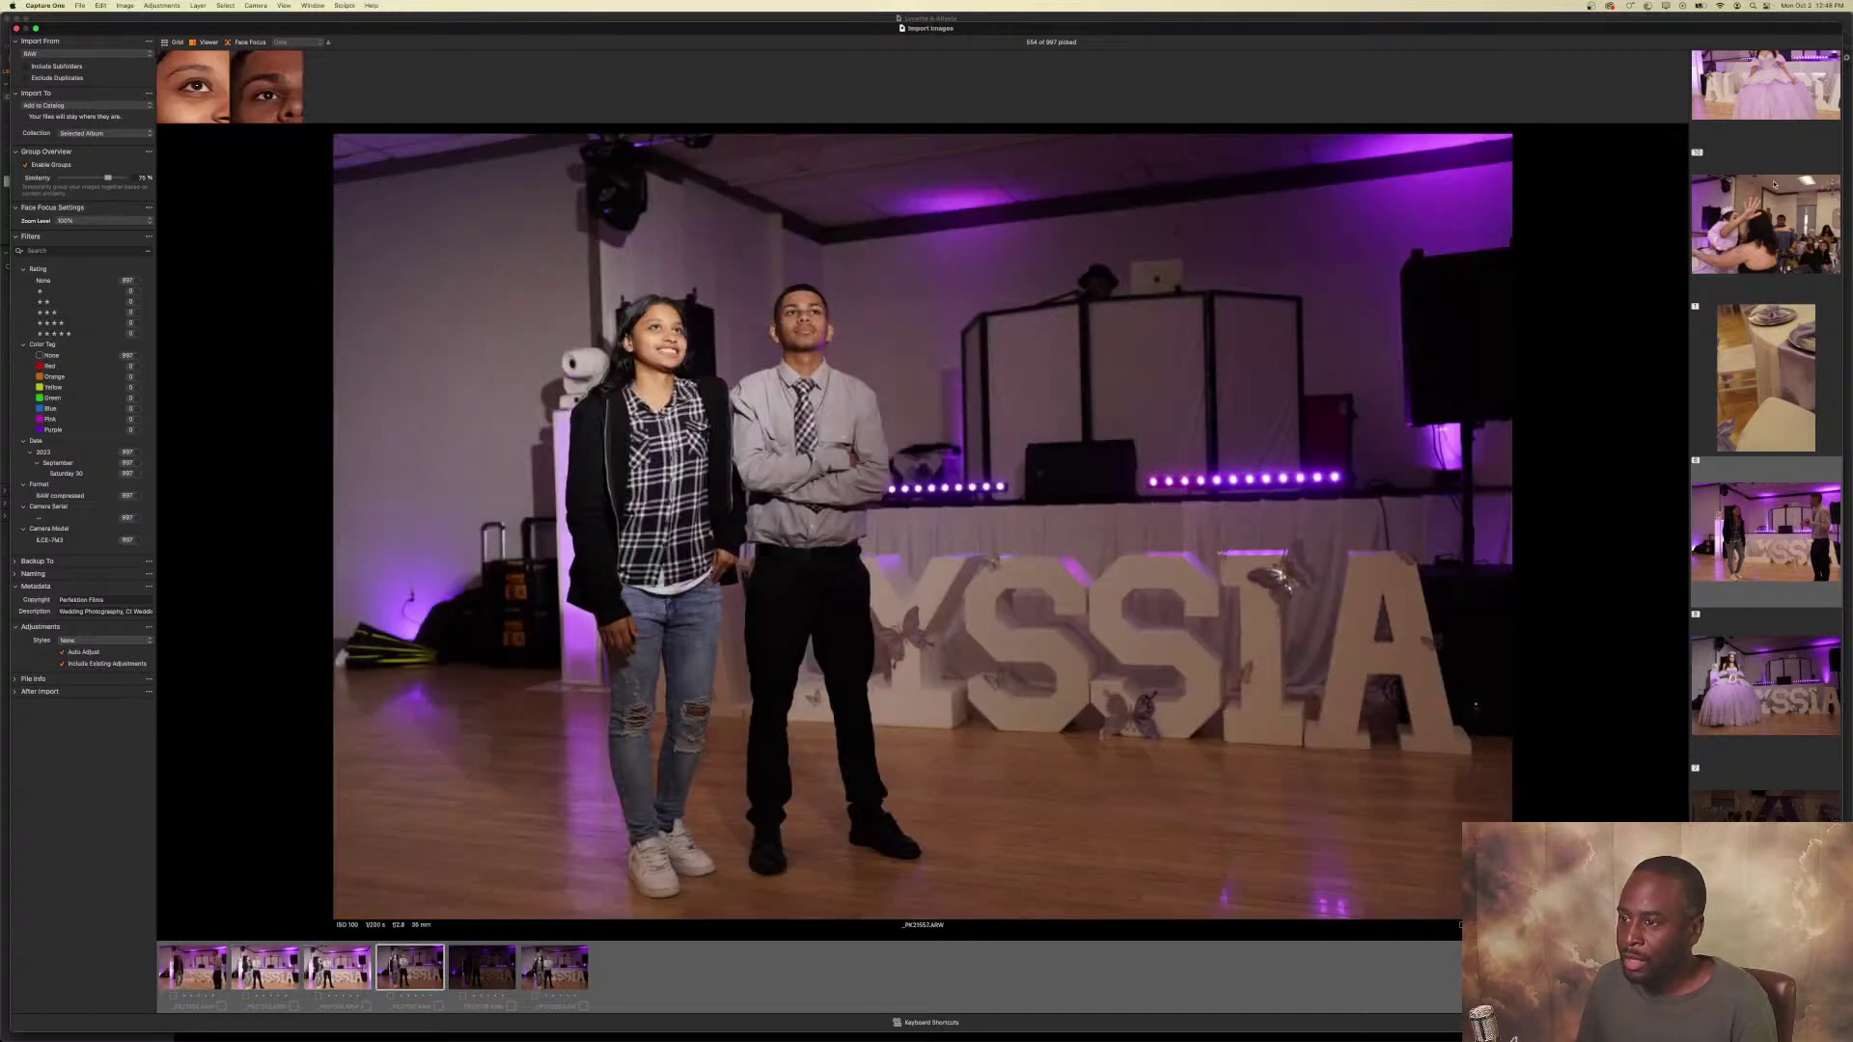
key(Right)
key(Right)
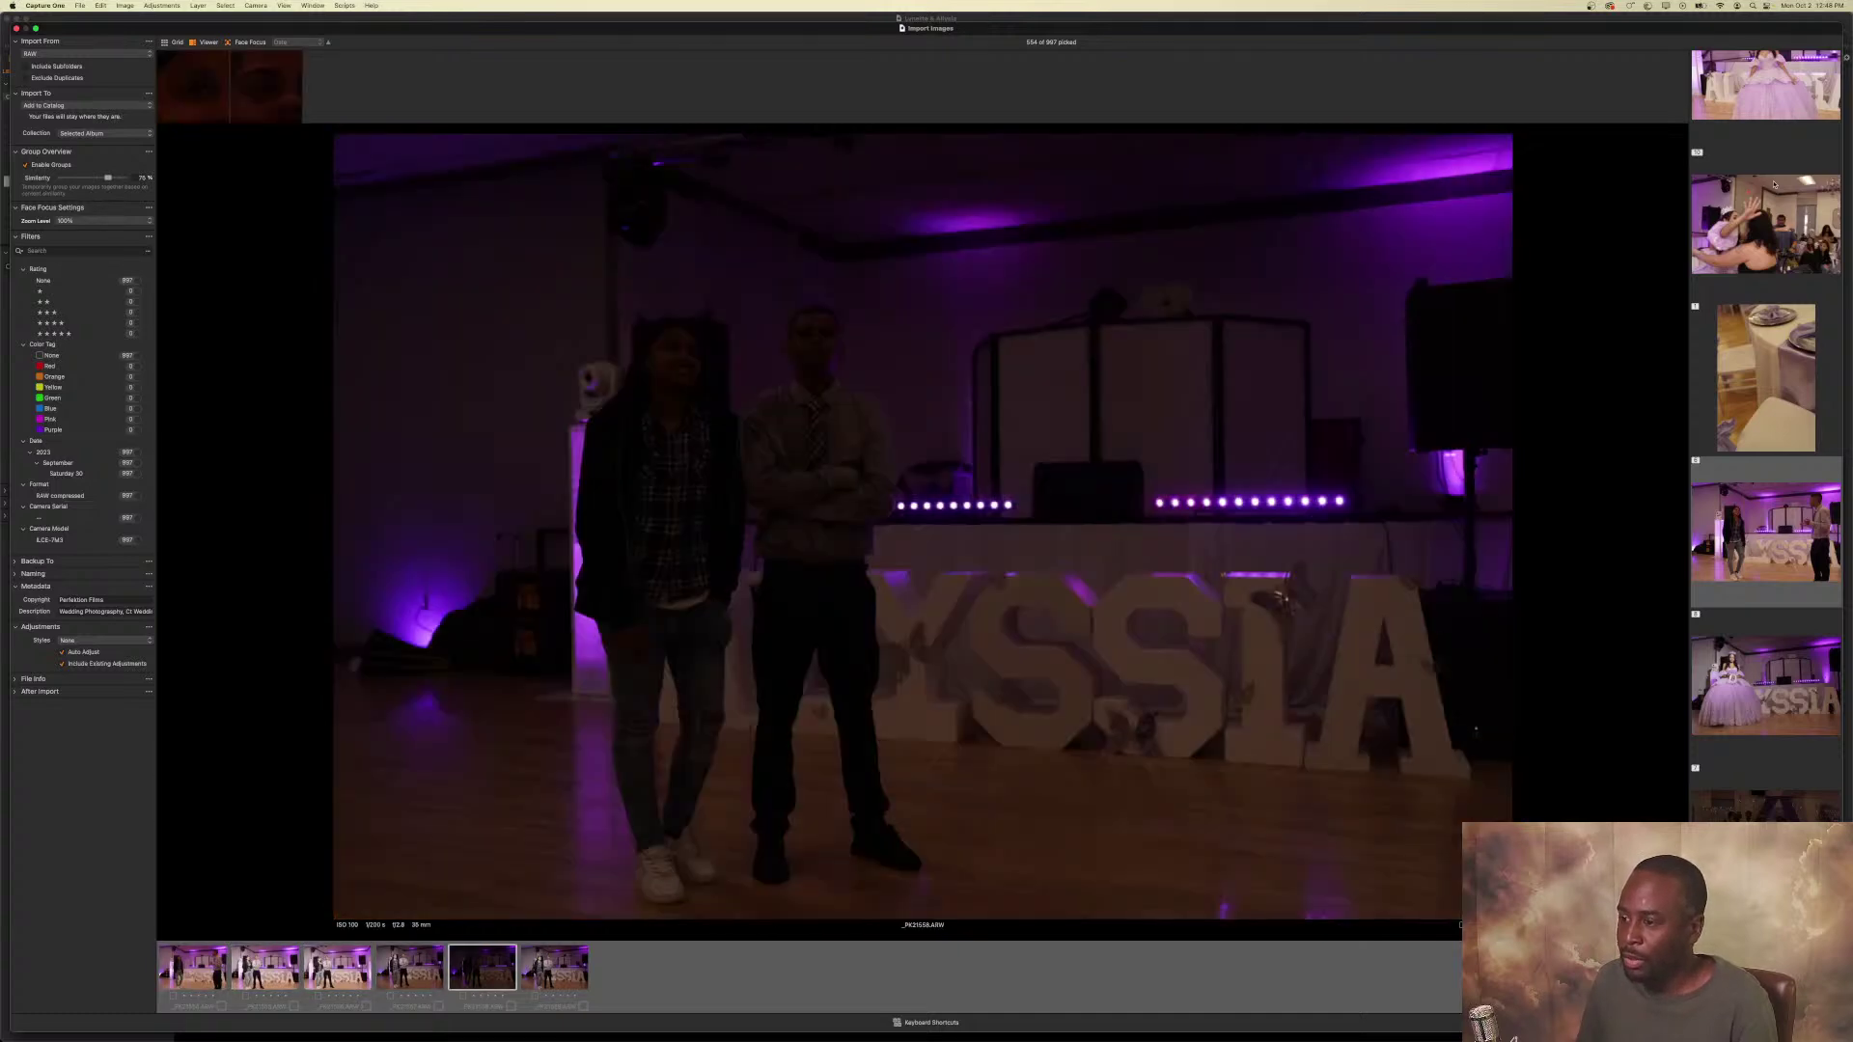
key(Left)
key(Right)
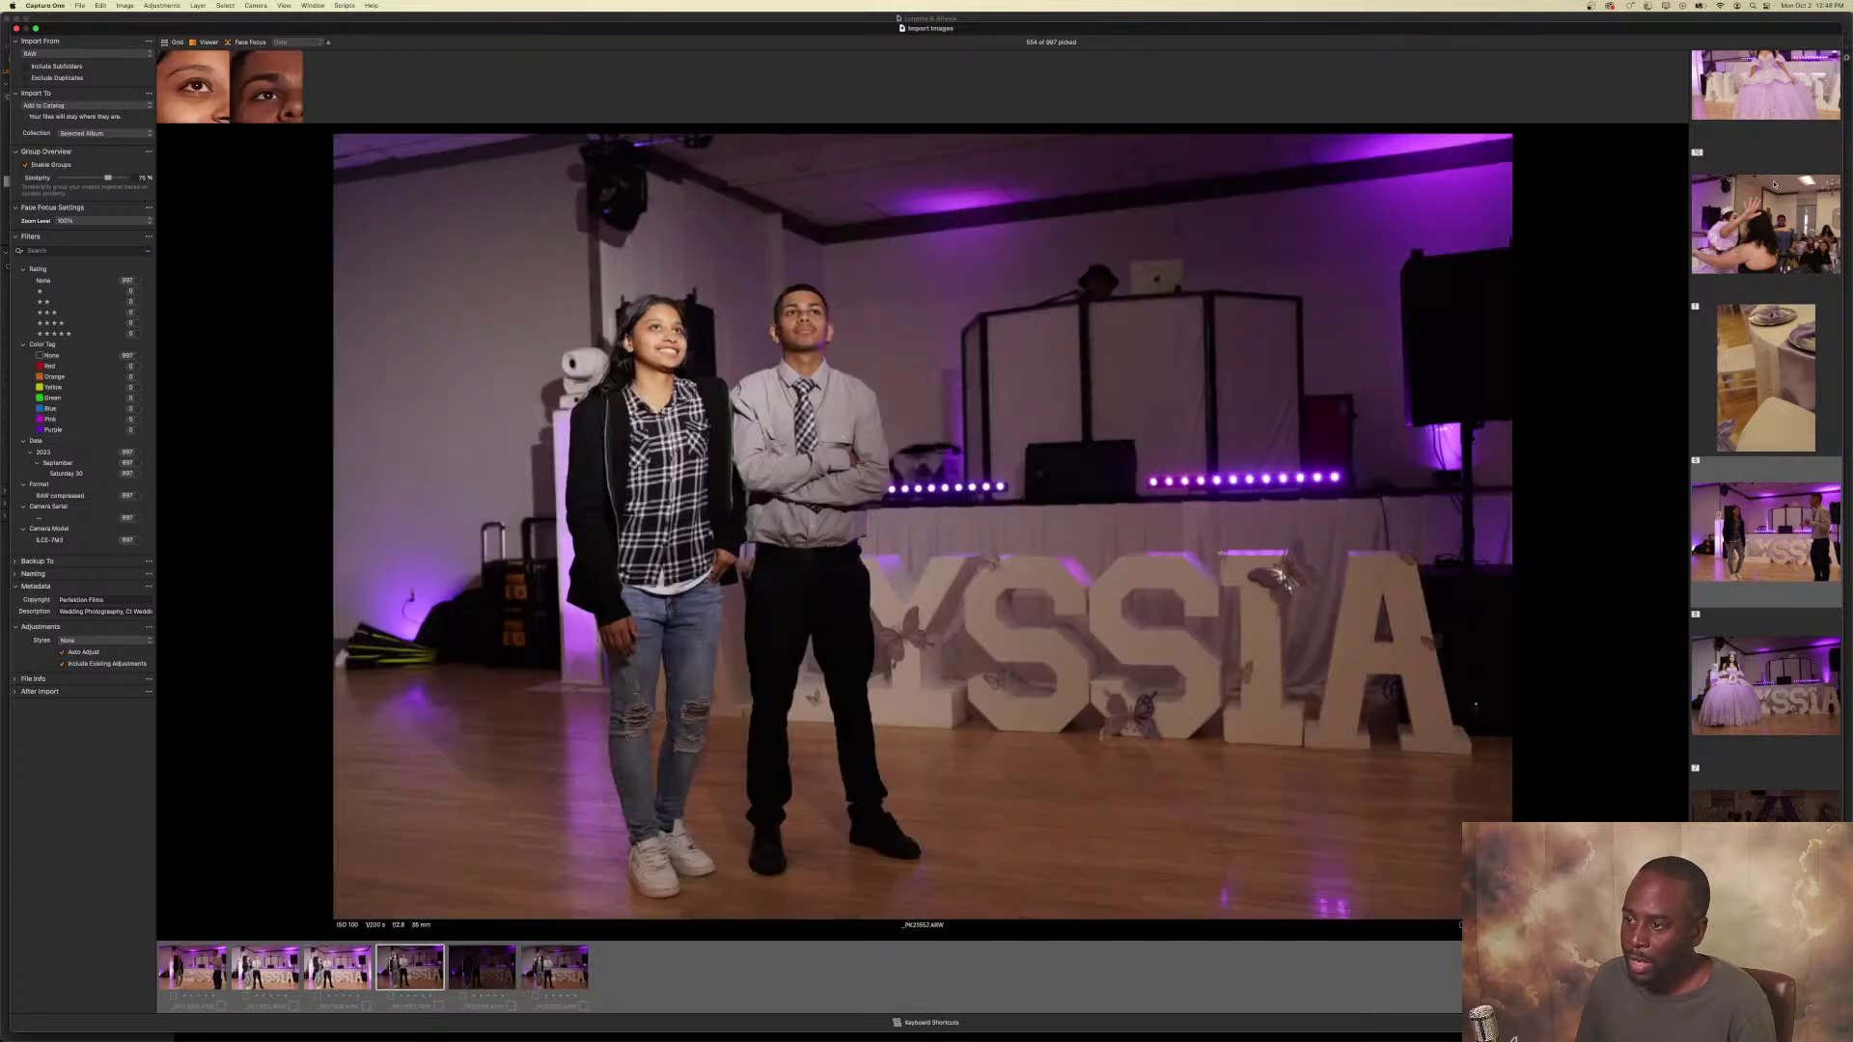
key(Left)
key(Right)
key(space)
key(Right)
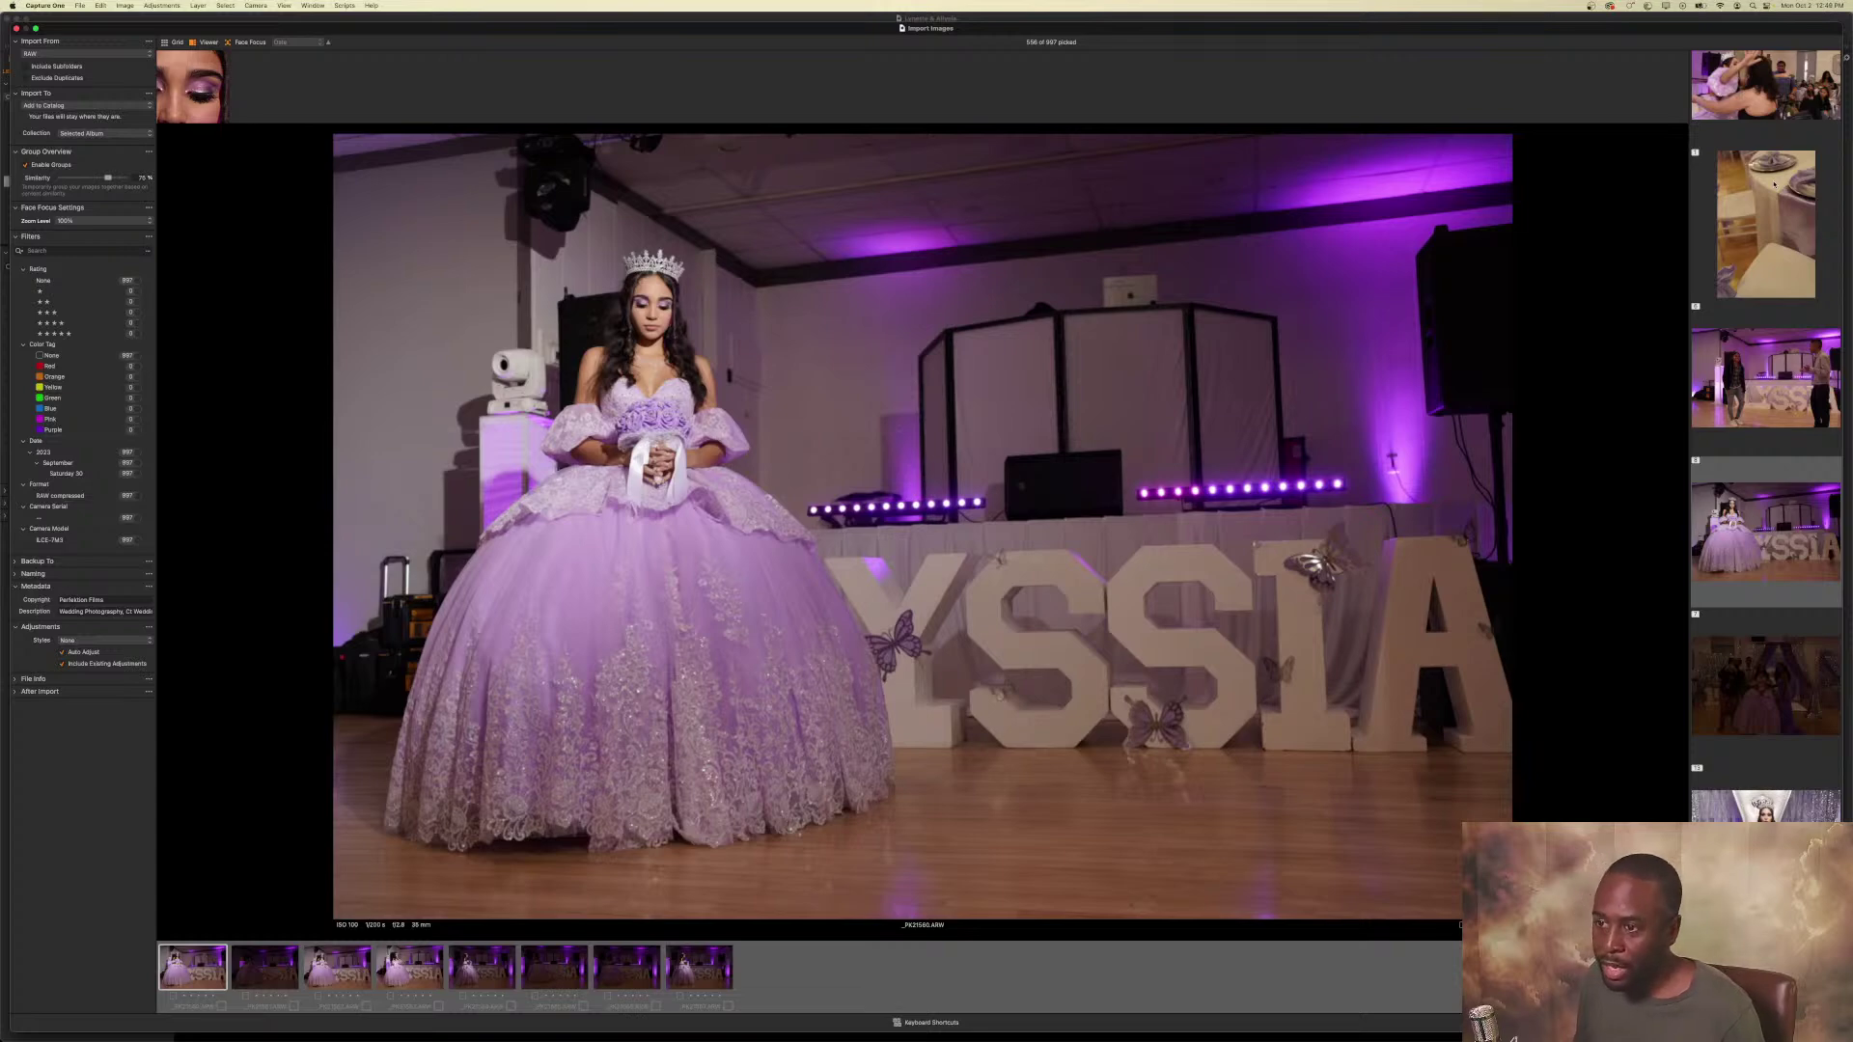
Pick the well-lit frames of the girl holding her bouquet by the white letters, skipping the dark frames and the one with her face covered.
key(p)
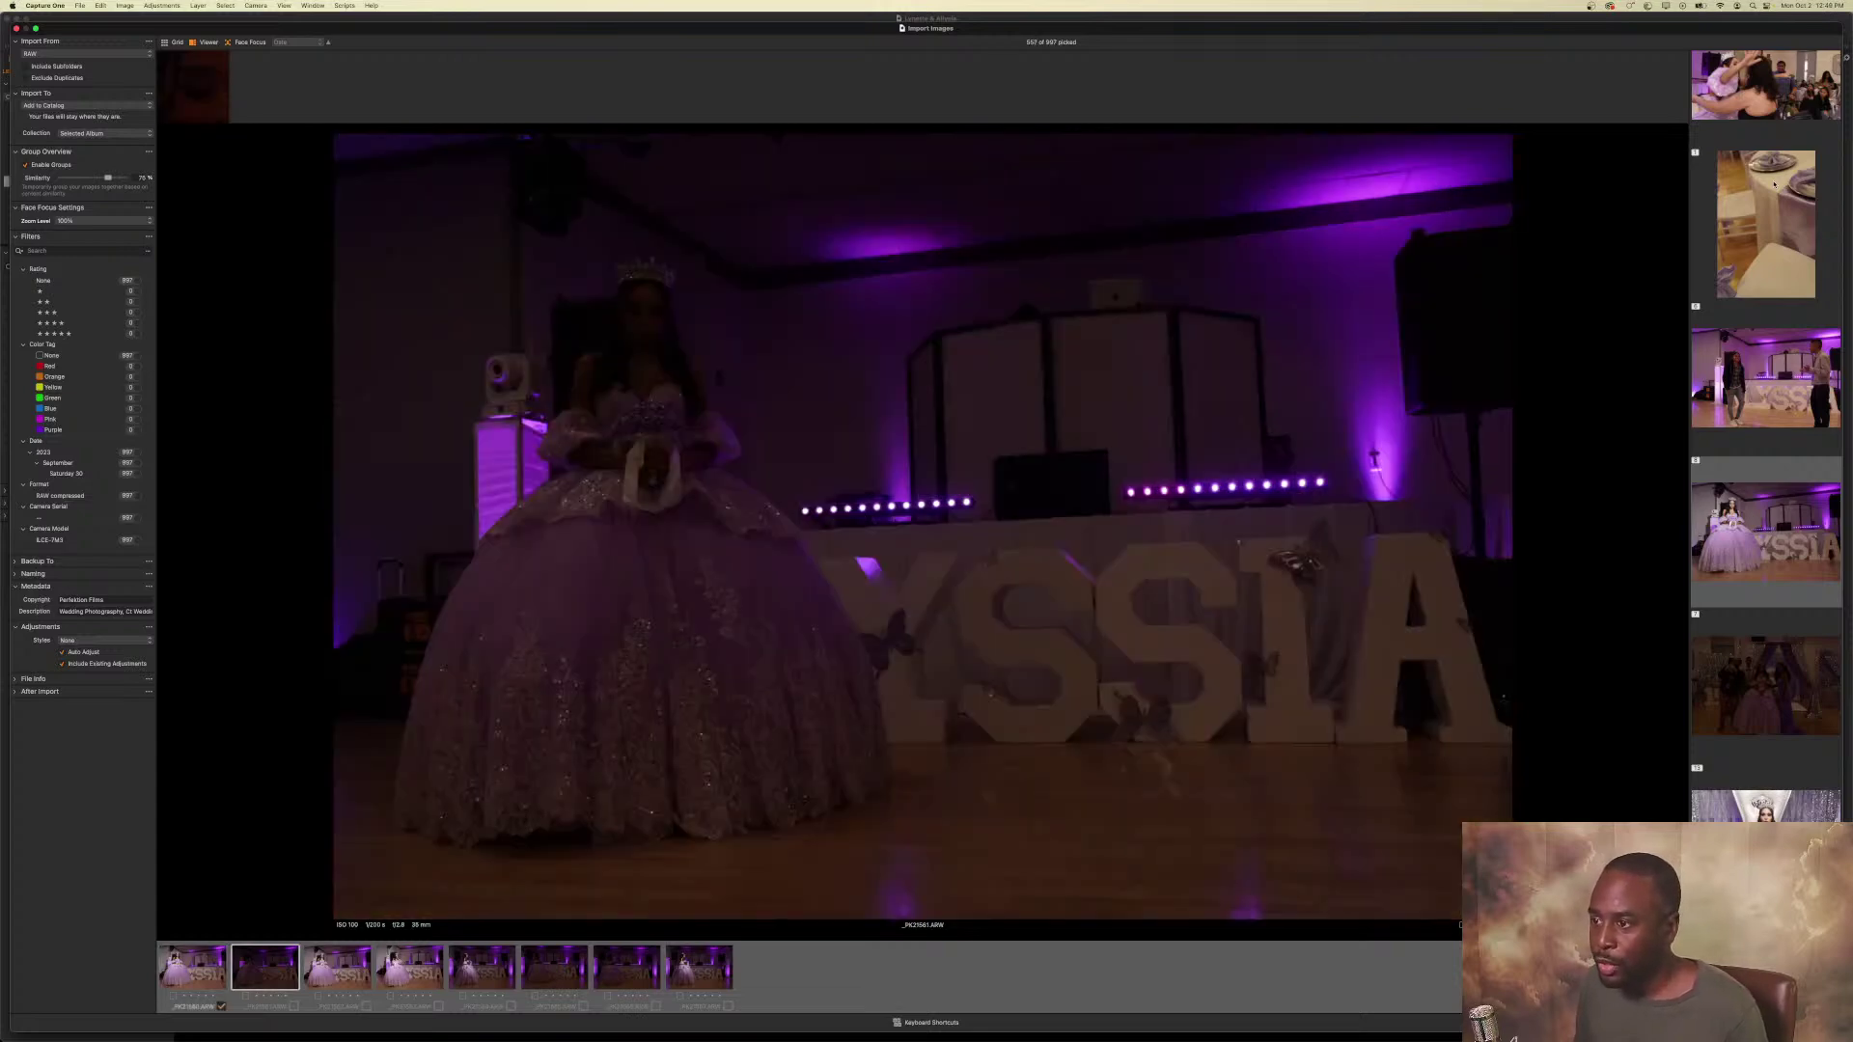
key(Right)
key(p)
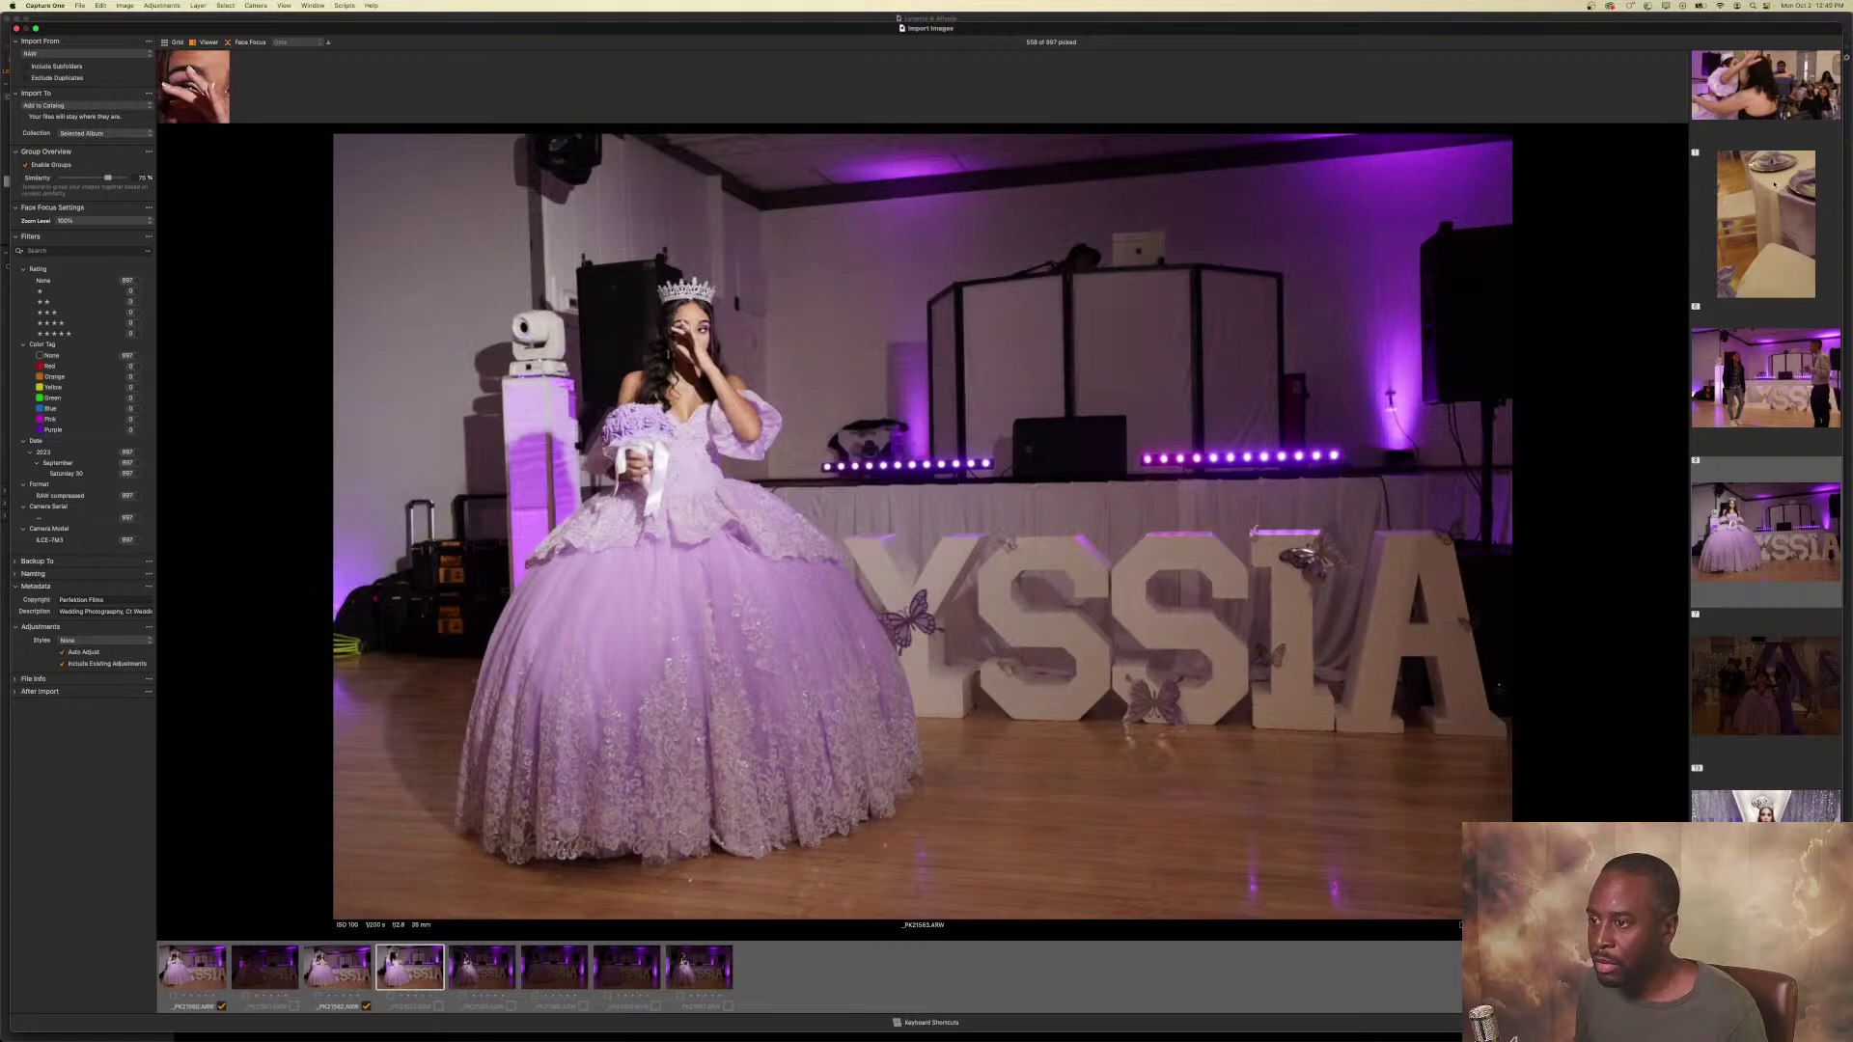
key(Right)
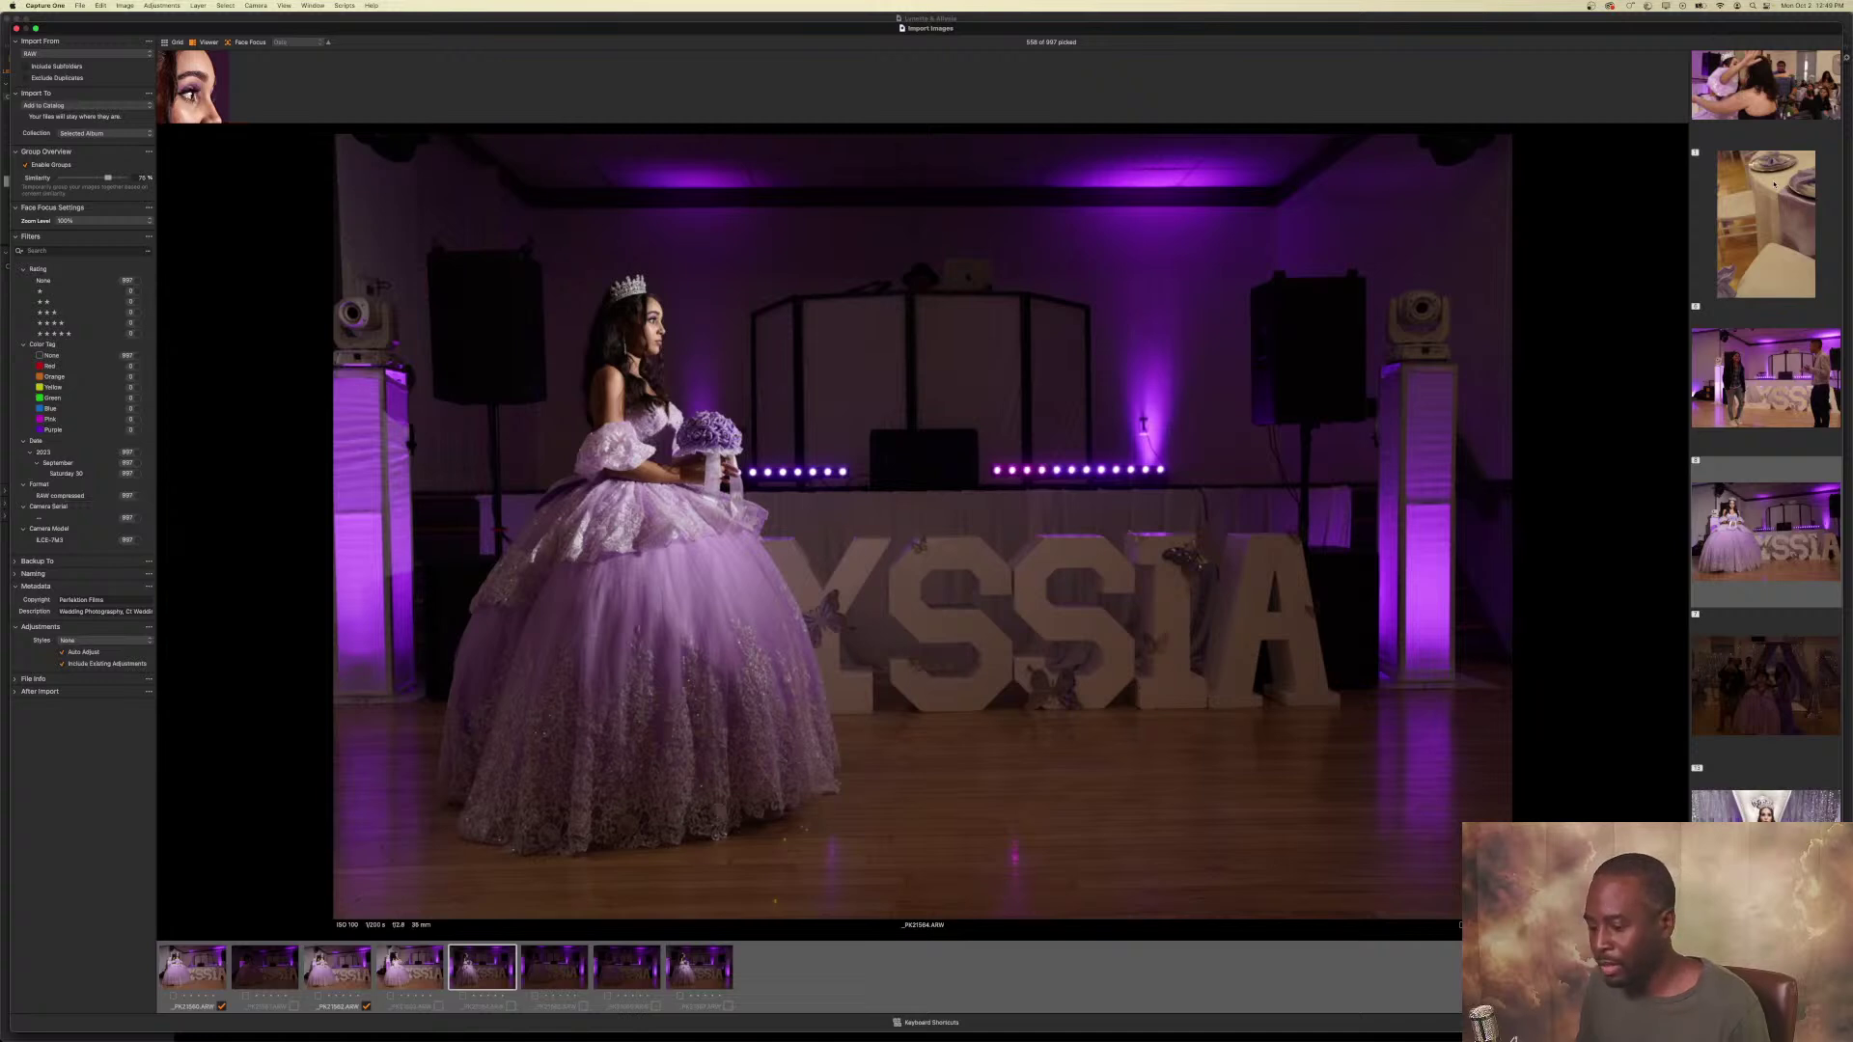
key(p)
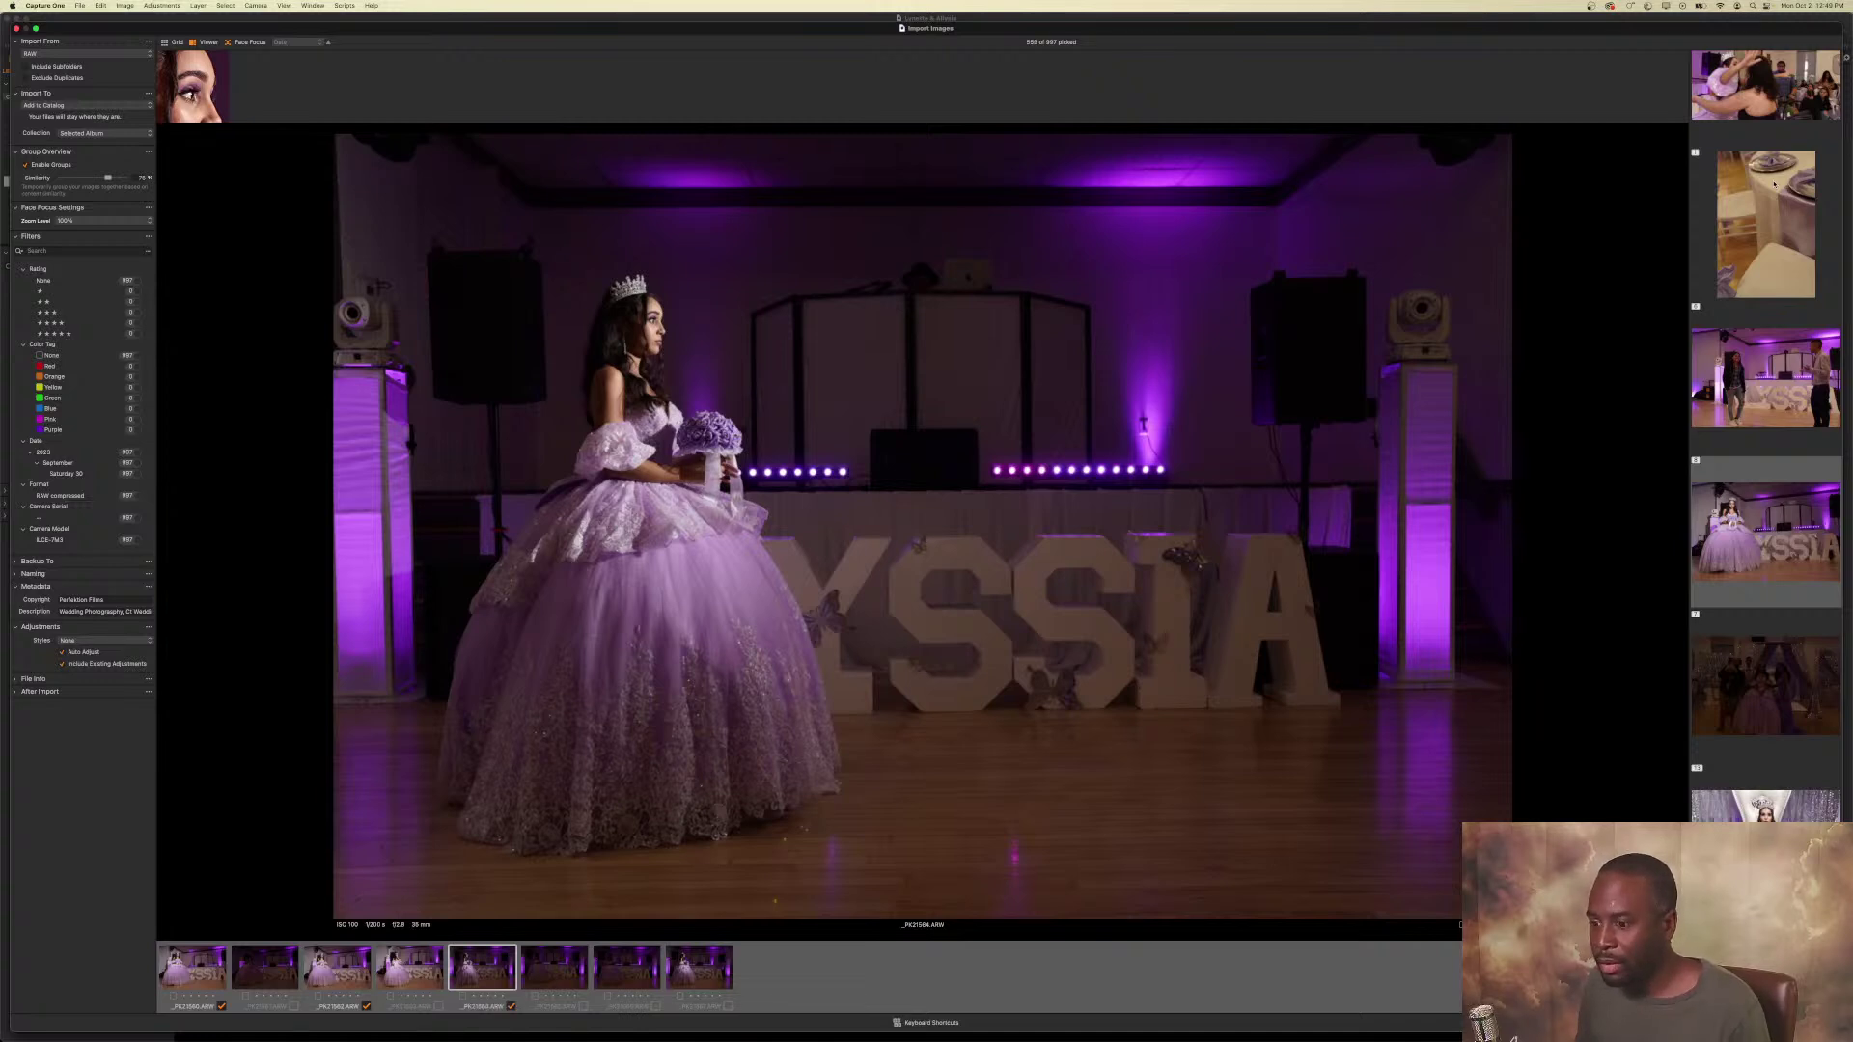
key(Right)
key(Right)
key(Right)
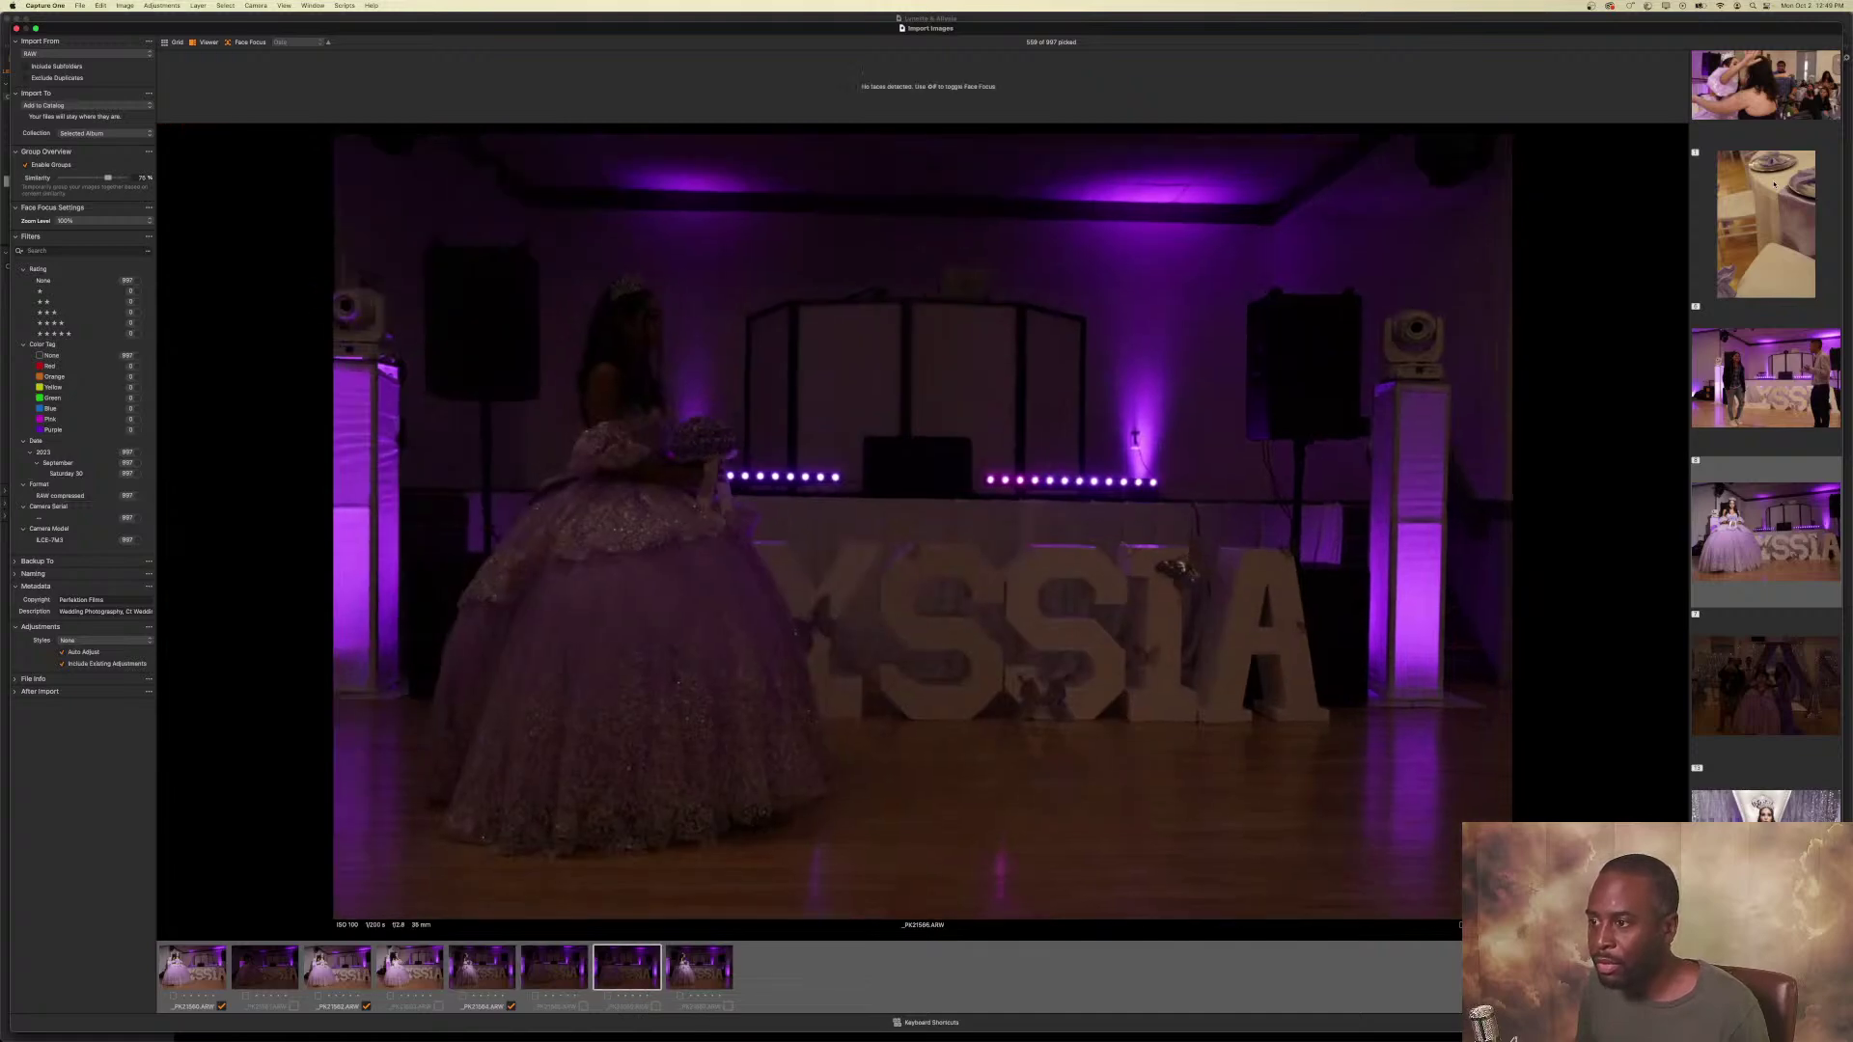
key(p)
key(Right)
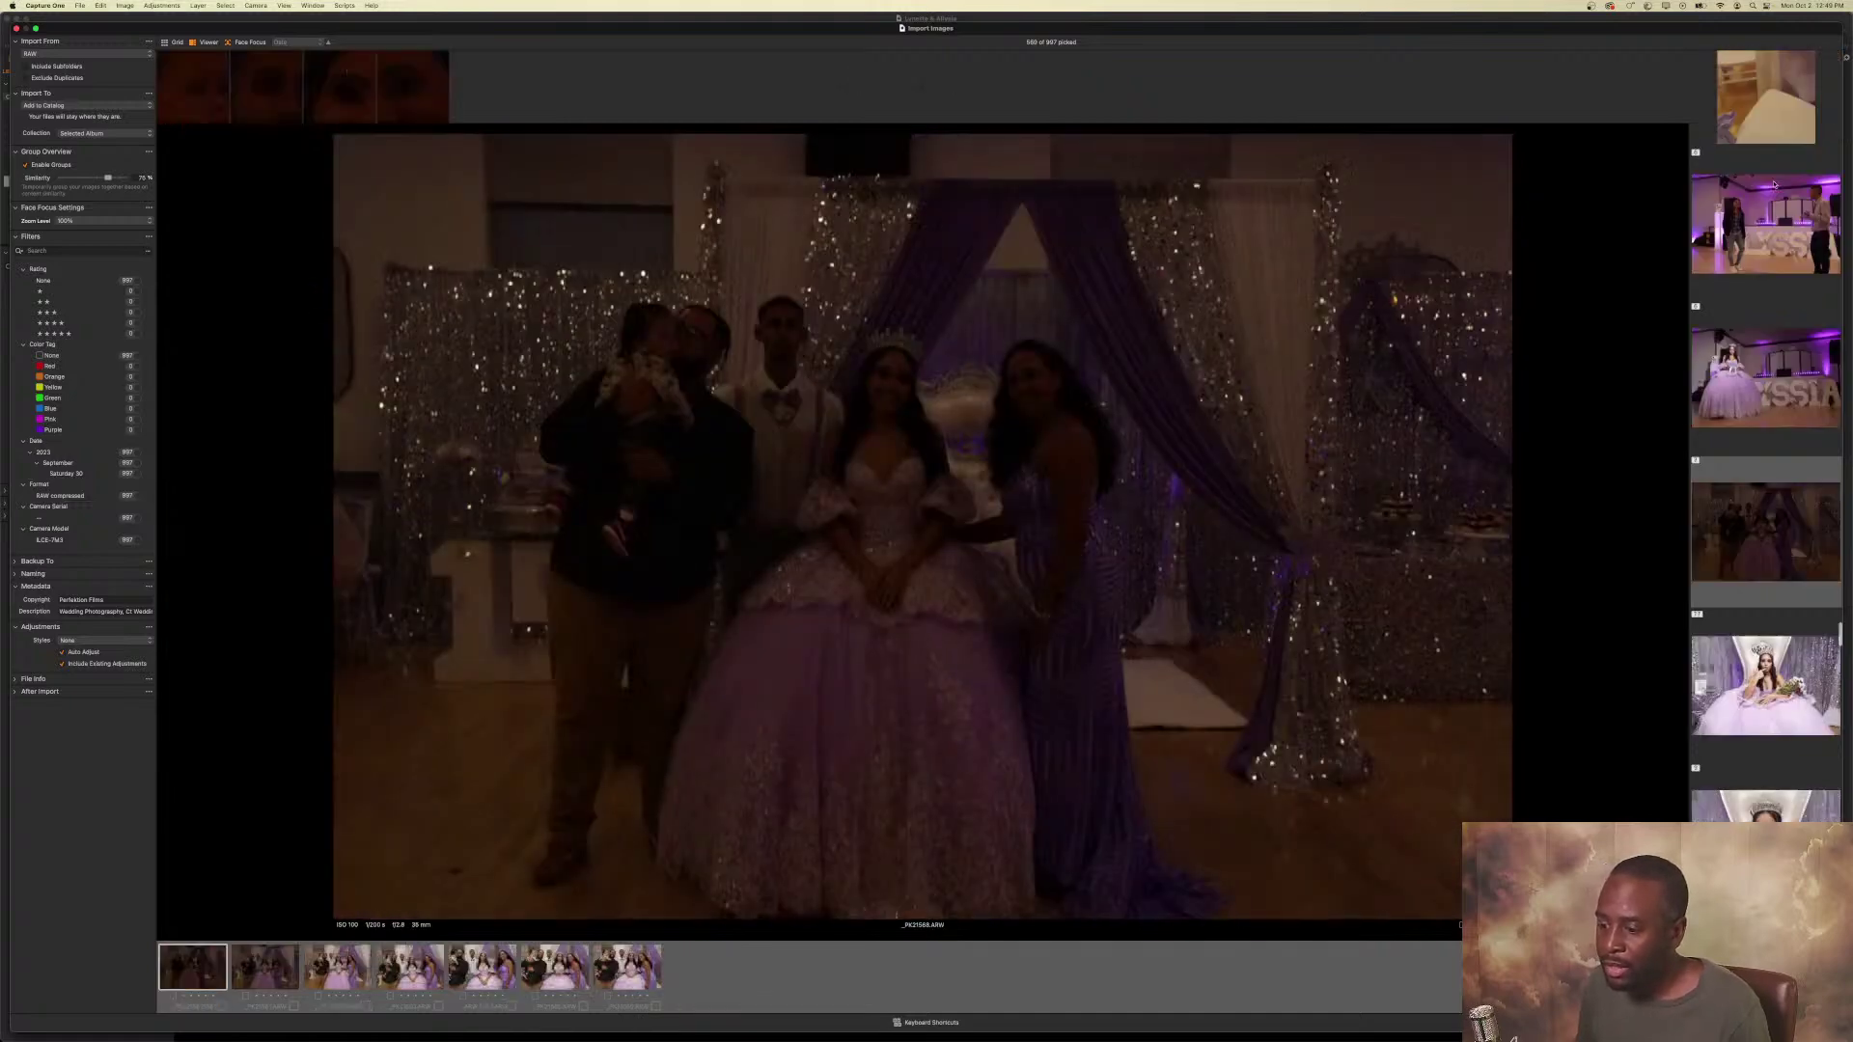
Skip the two dark frames and pick the five lit frames of the girl posing with her family before the purple drapes.
key(Right)
key(Right)
key(p)
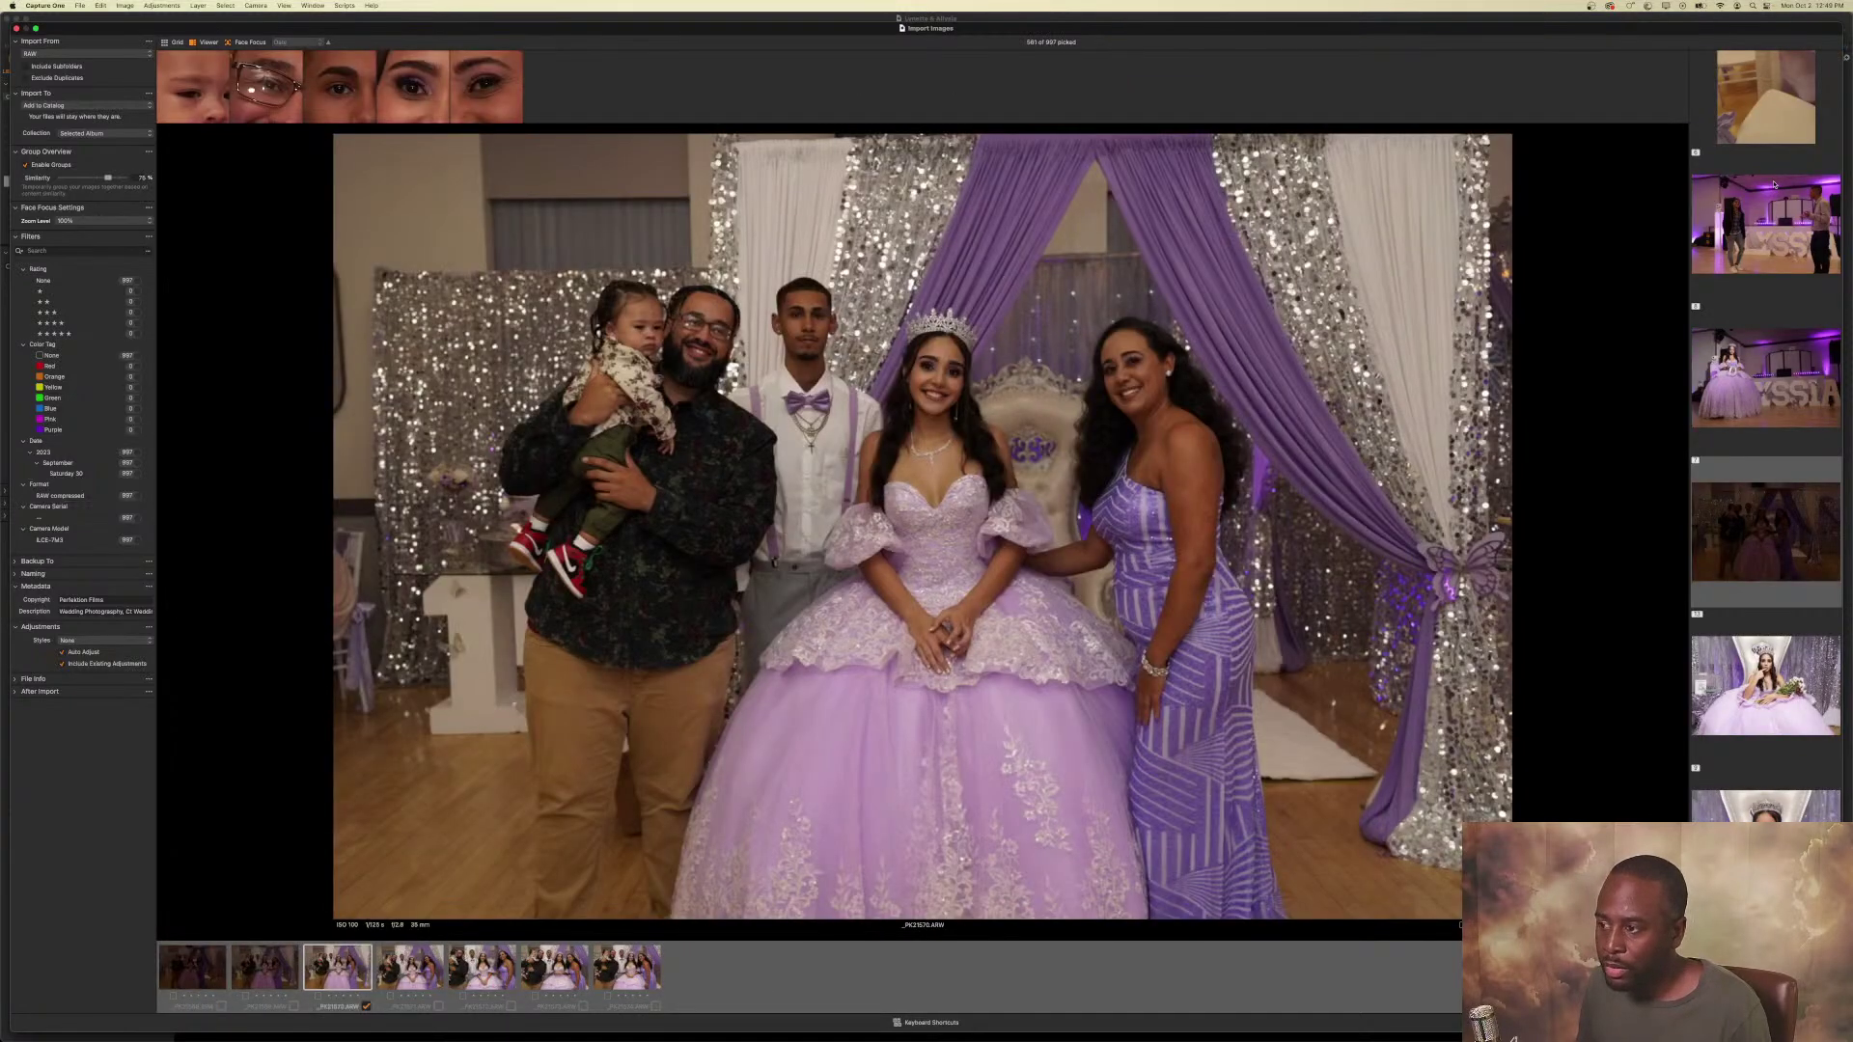
key(Right)
key(p)
key(Right)
key(p)
key(Right)
key(p)
key(Right)
key(p)
key(Right)
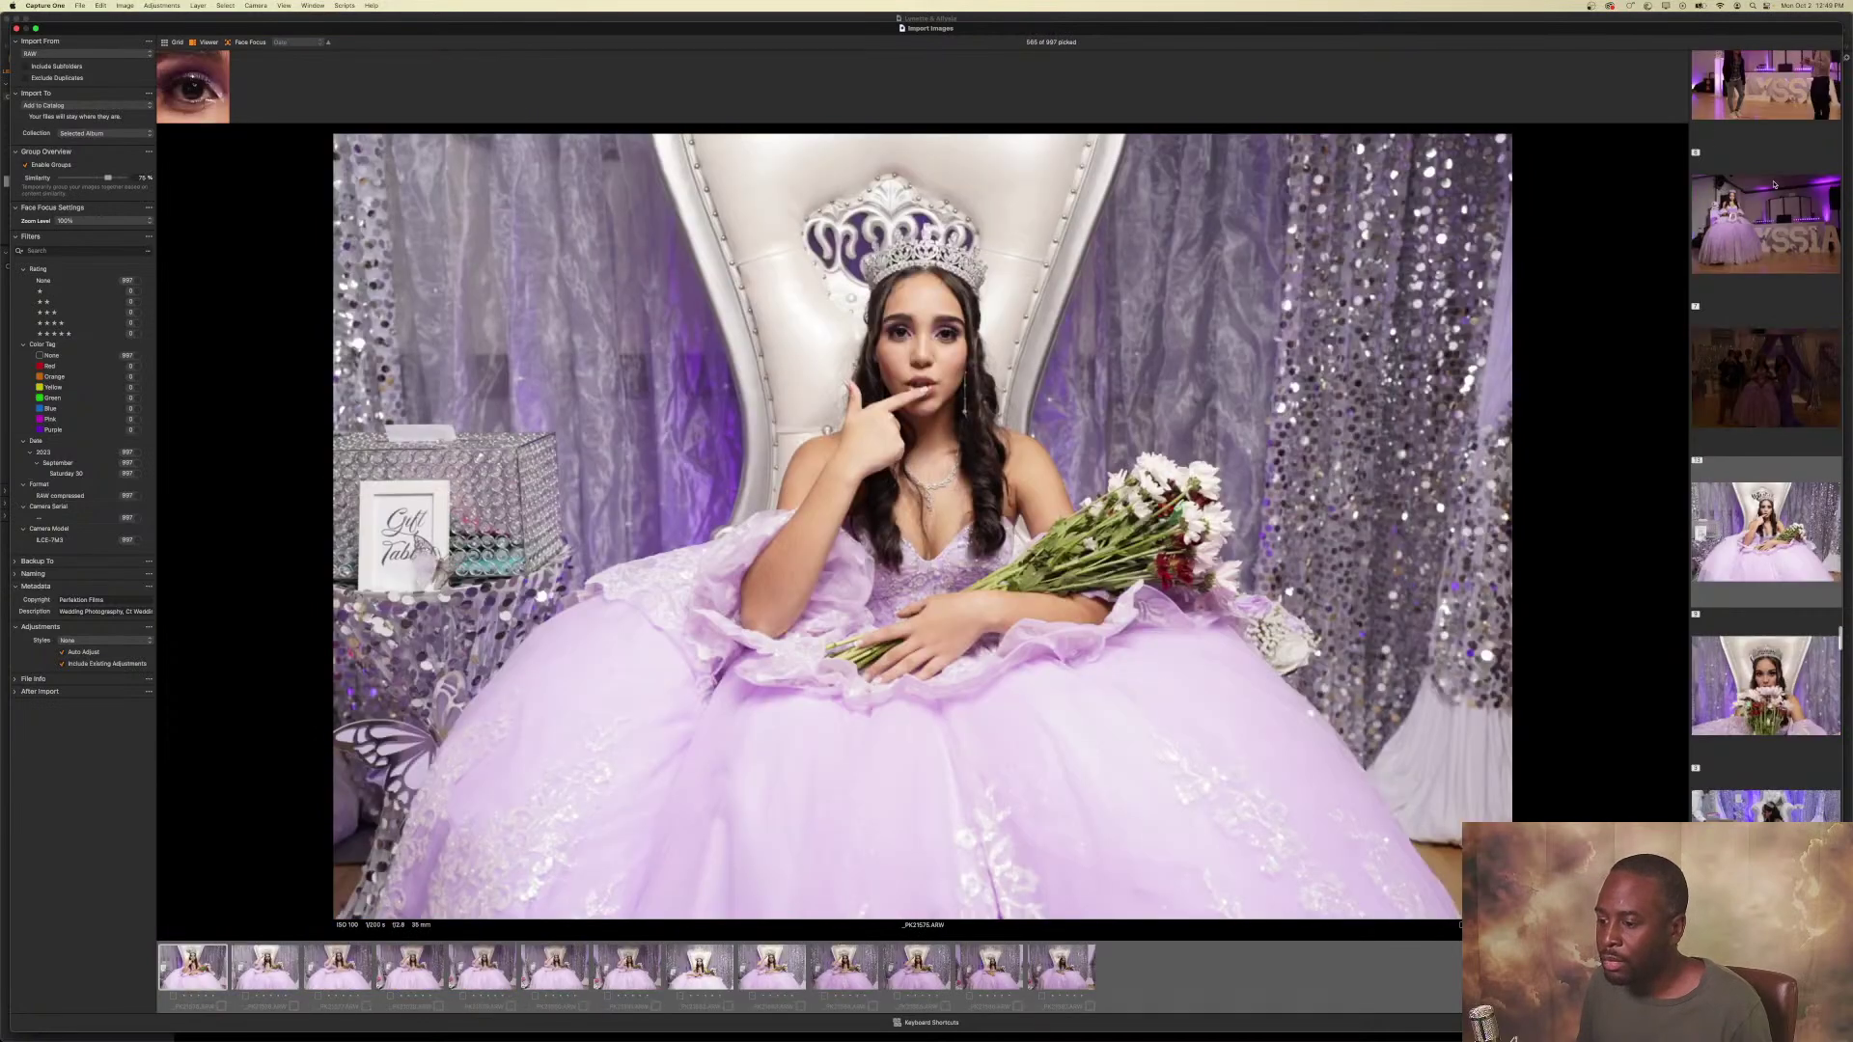
Pick the first four frames of the girl seated on the white throne with the flowers in her lap.
key(p)
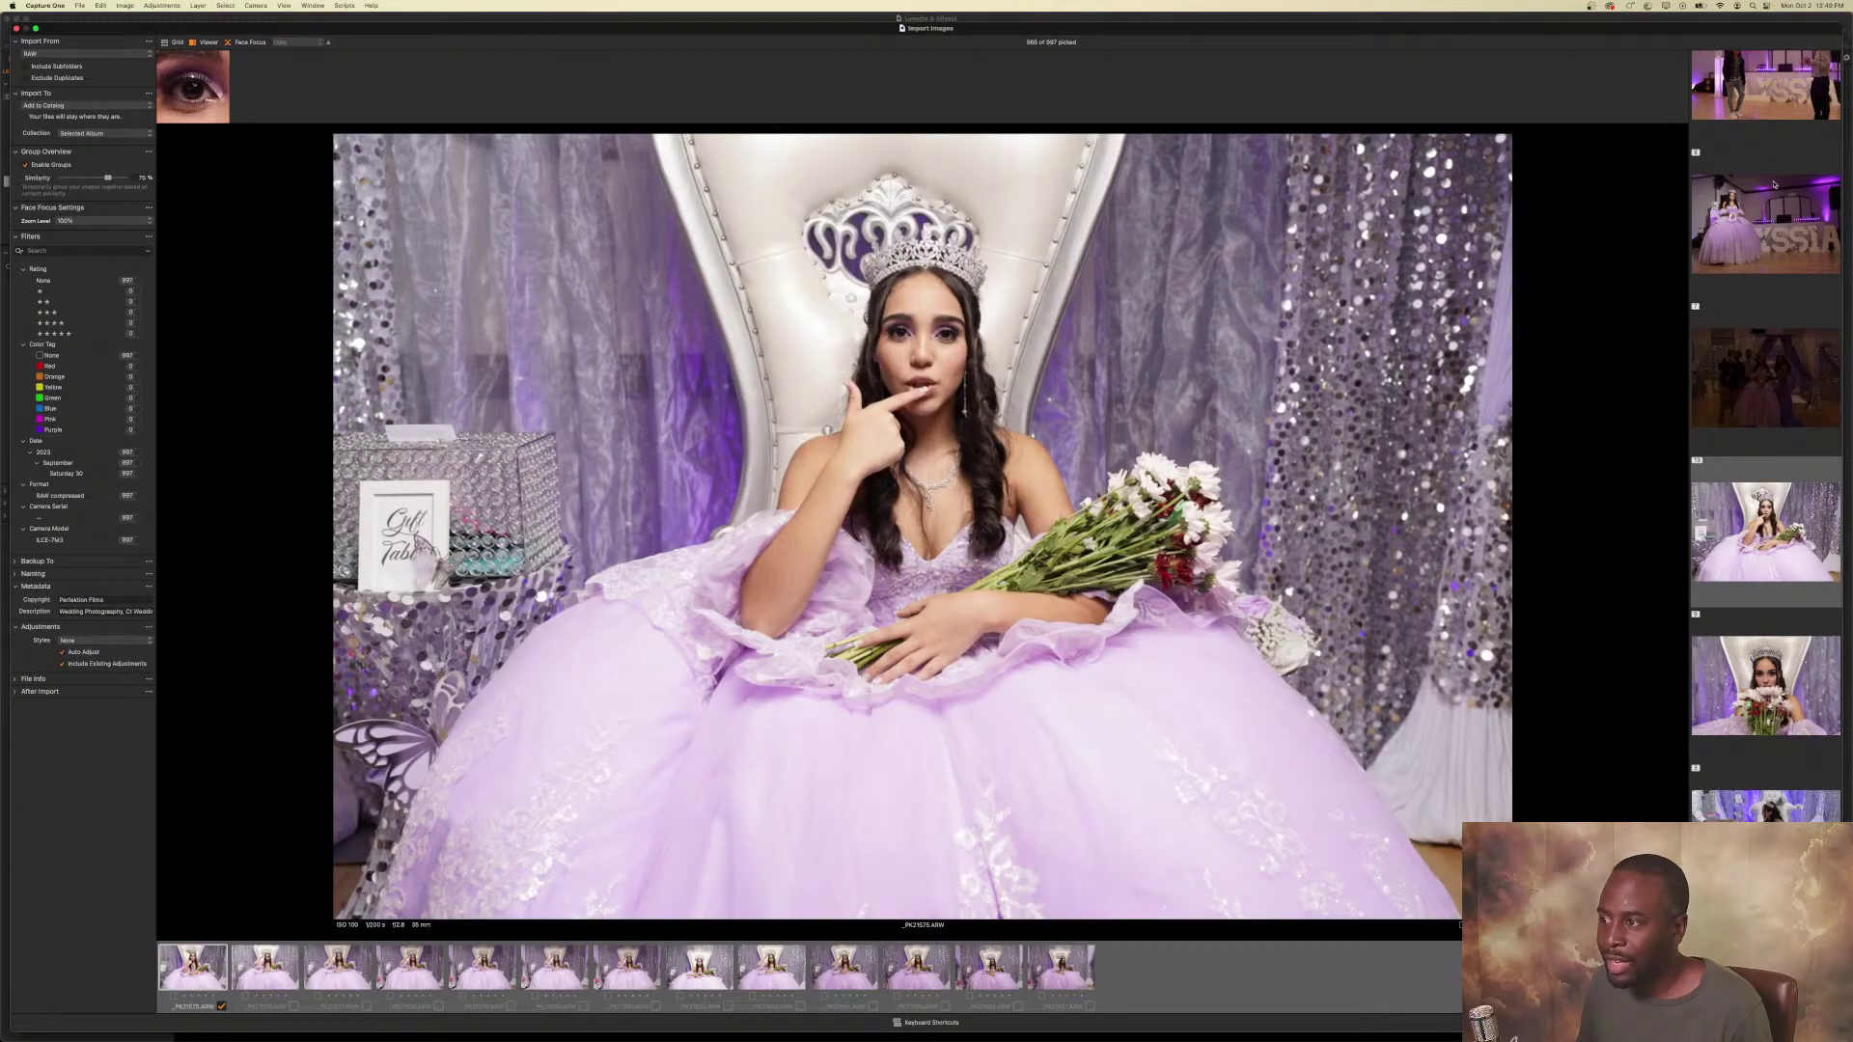
key(Right)
key(Right)
key(Left)
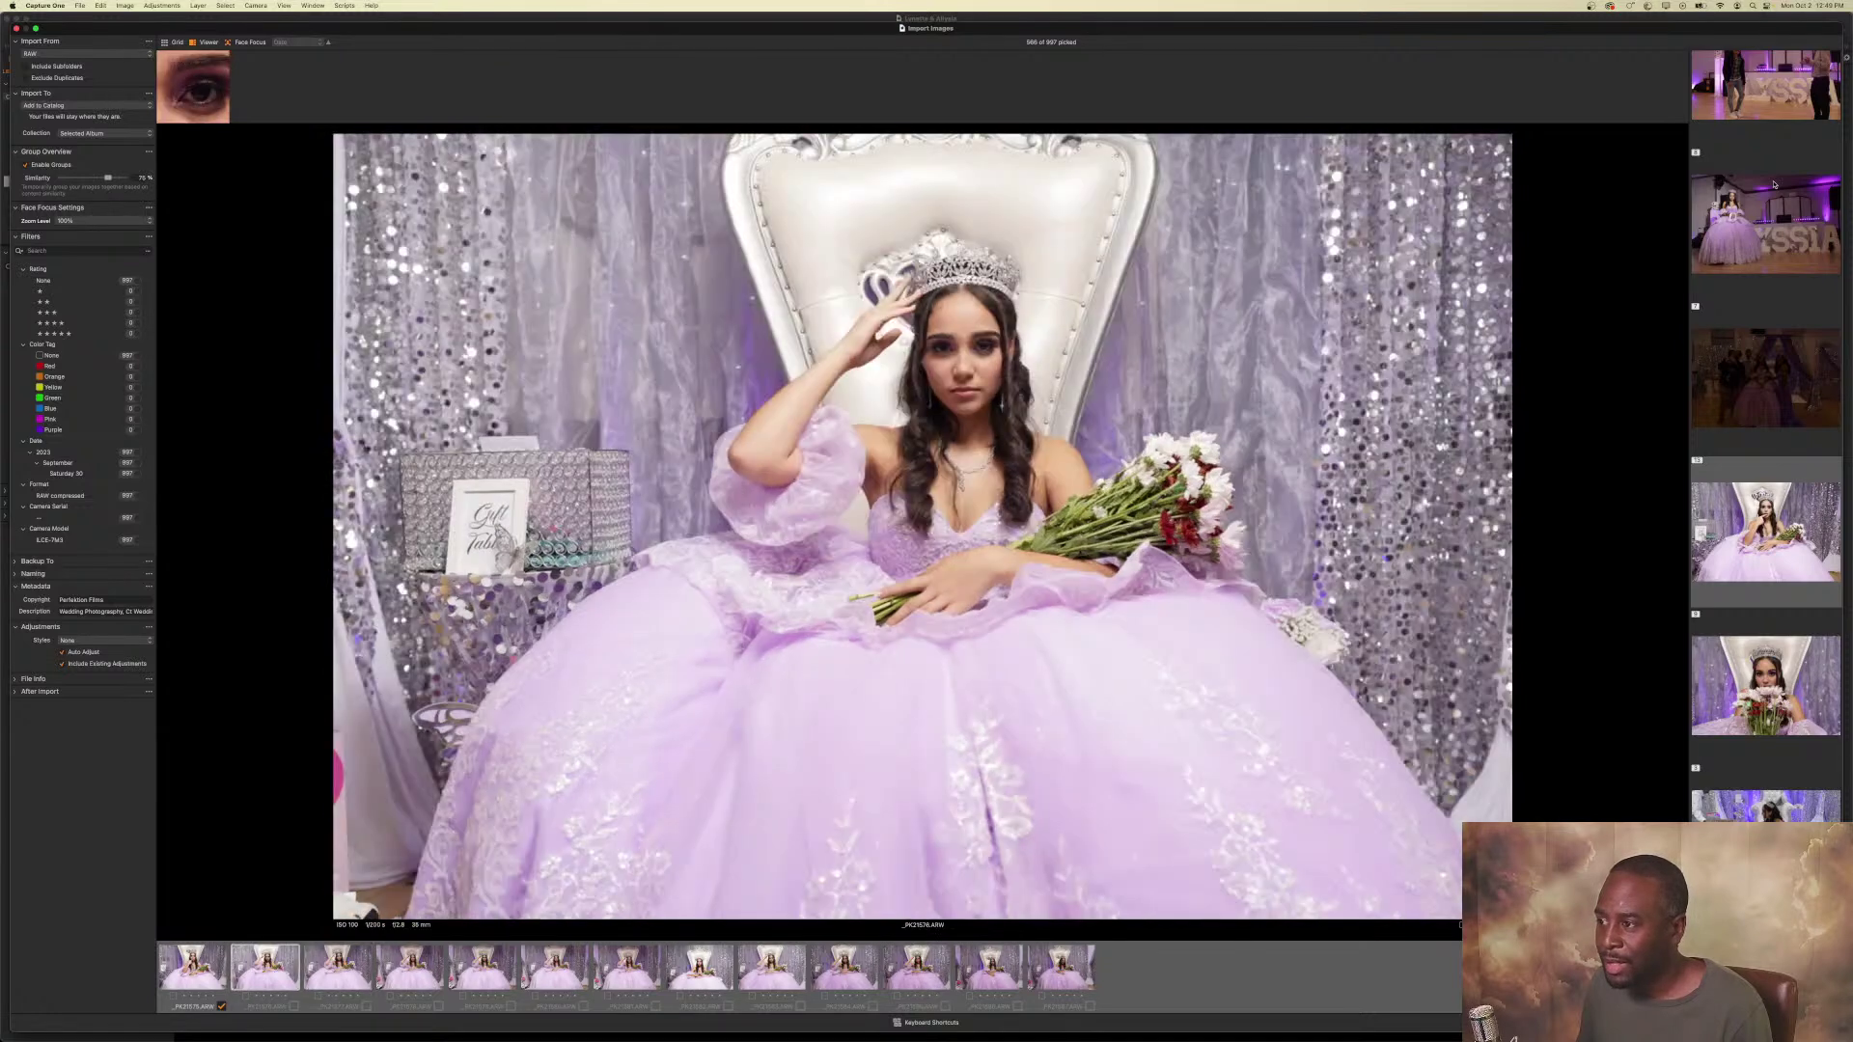
key(p)
key(Right)
key(p)
key(Right)
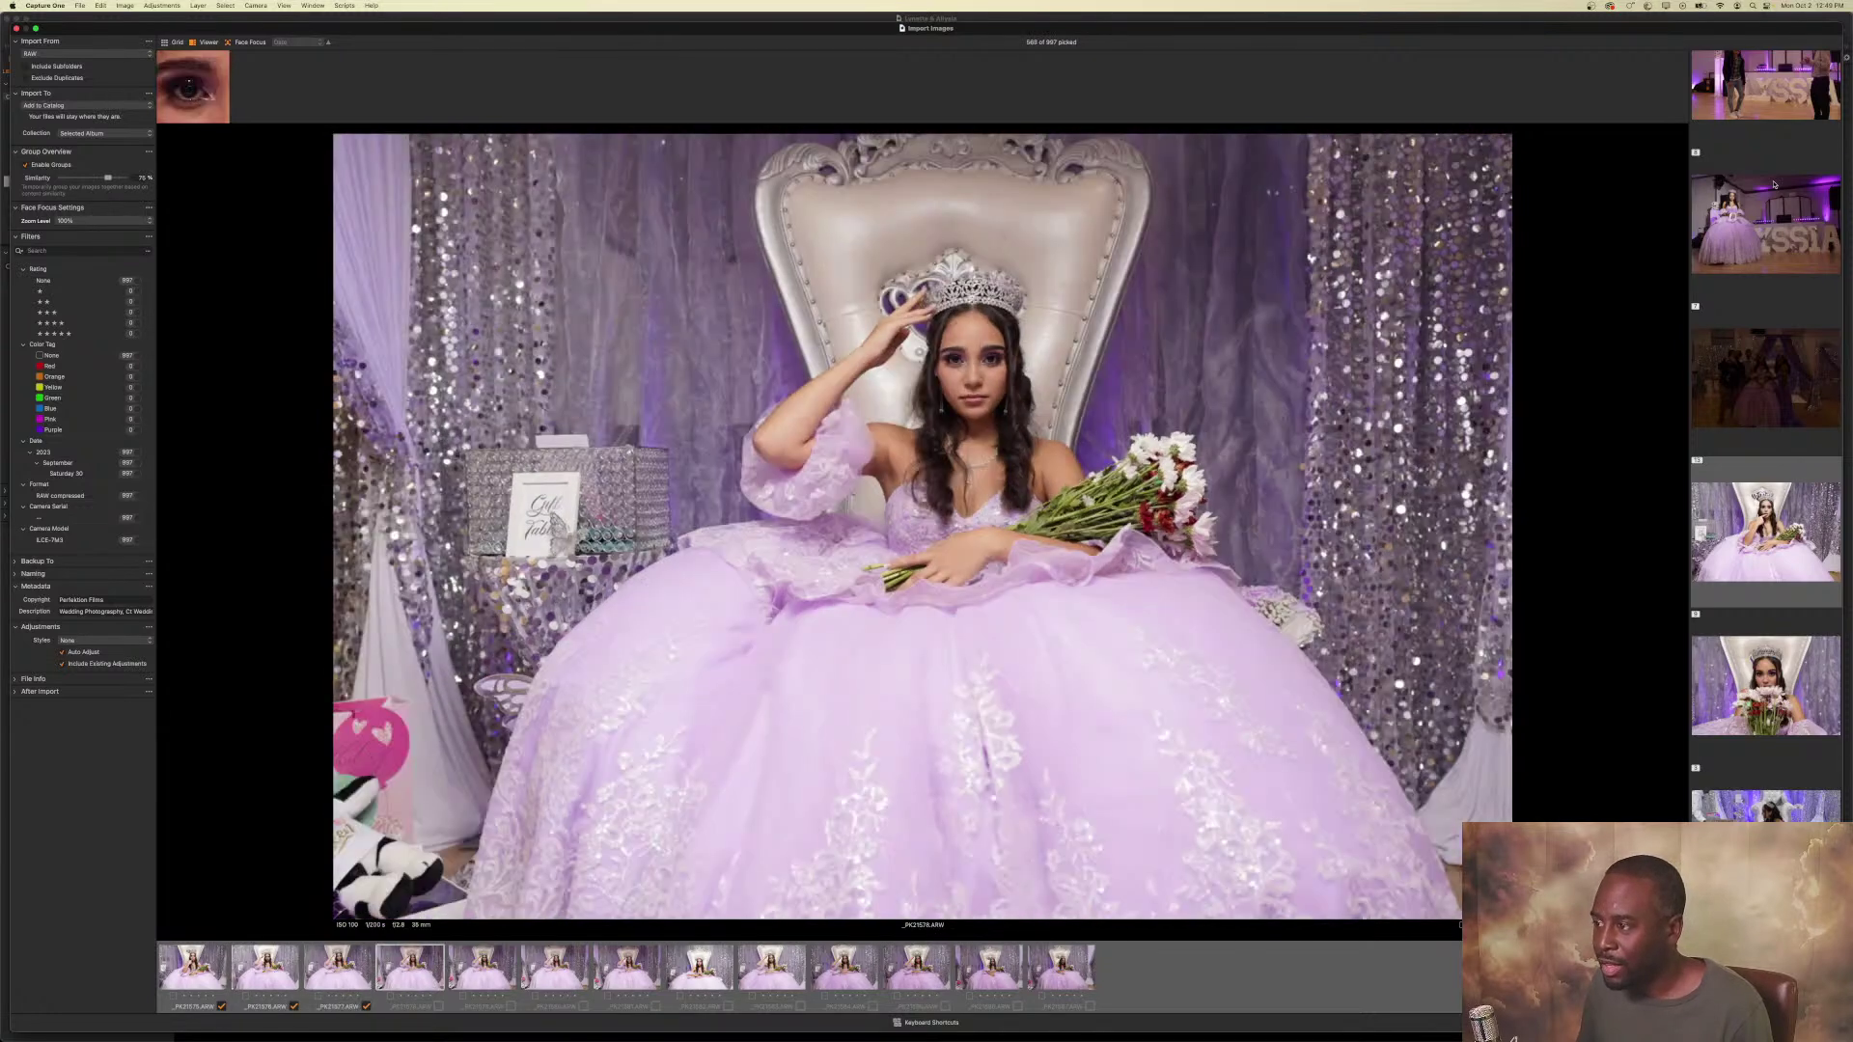
key(p)
key(Right)
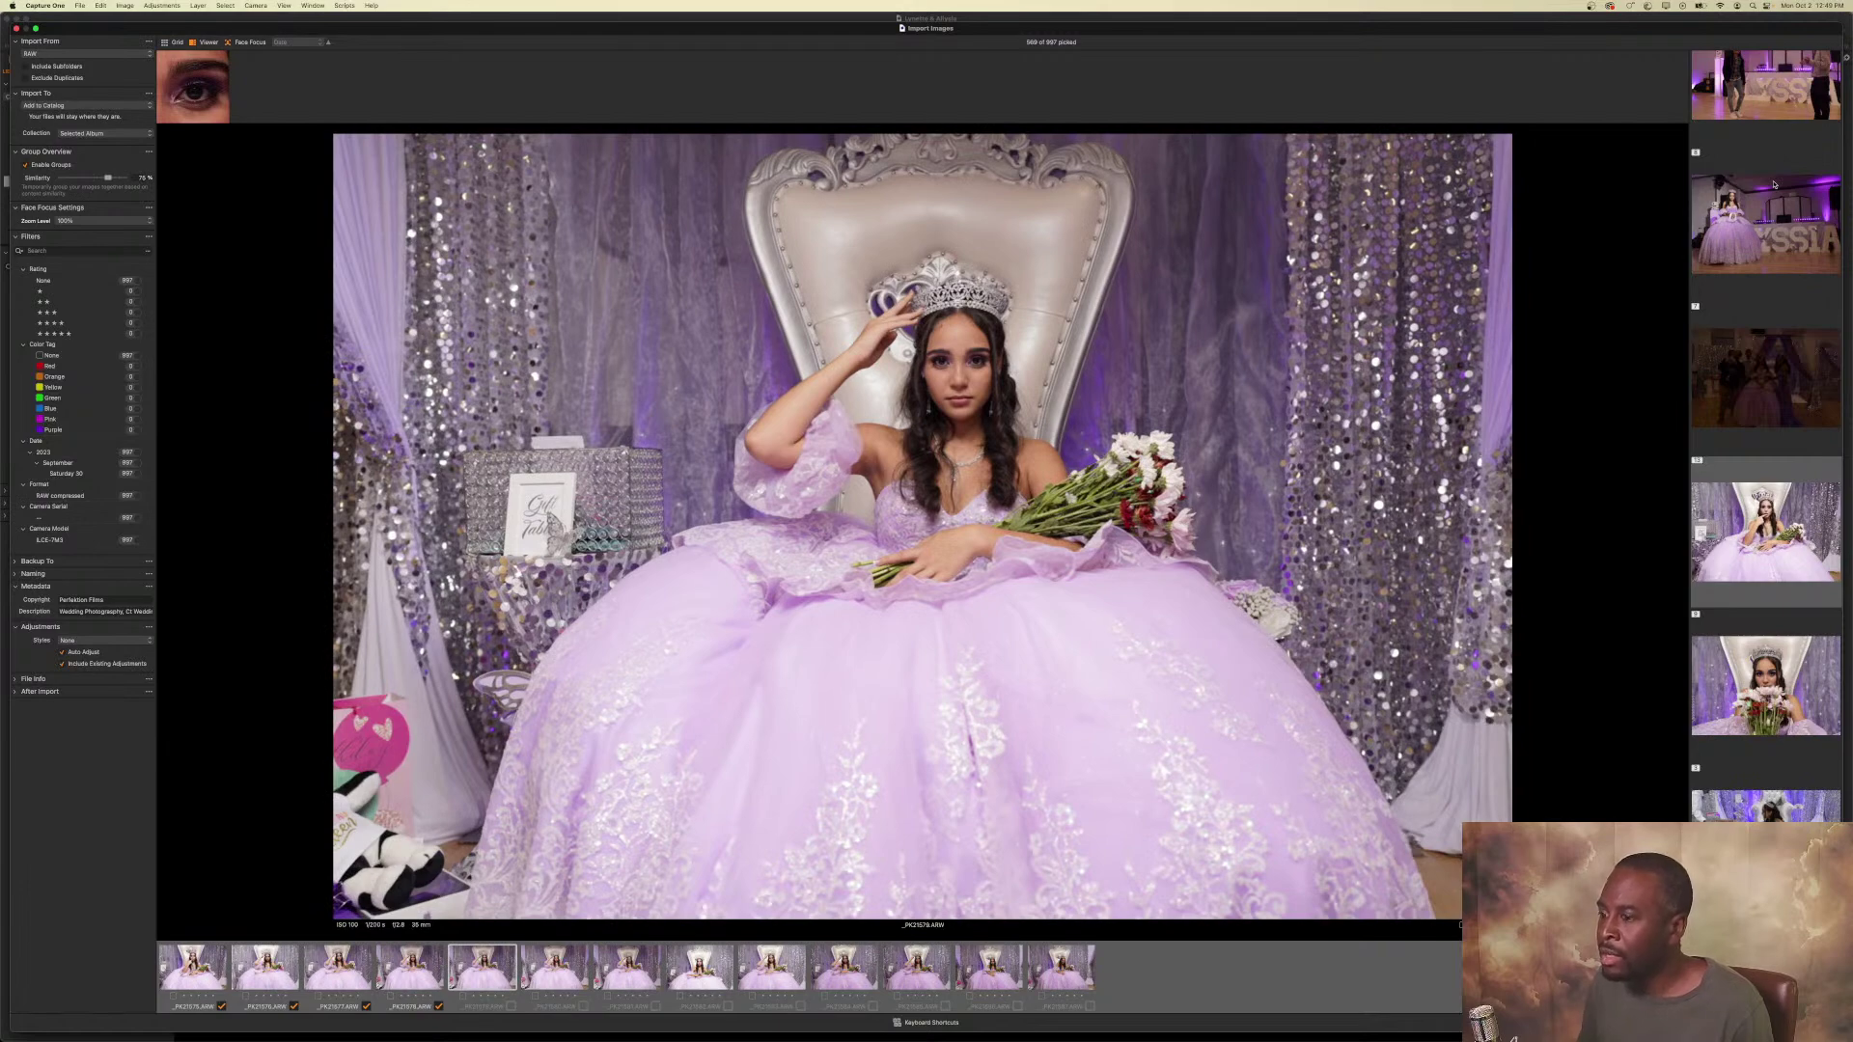
Pick the sixth and seventh frames of the seated throne portraits, skipping the fifth and eighth.
key(Right)
key(p)
key(Right)
key(Right)
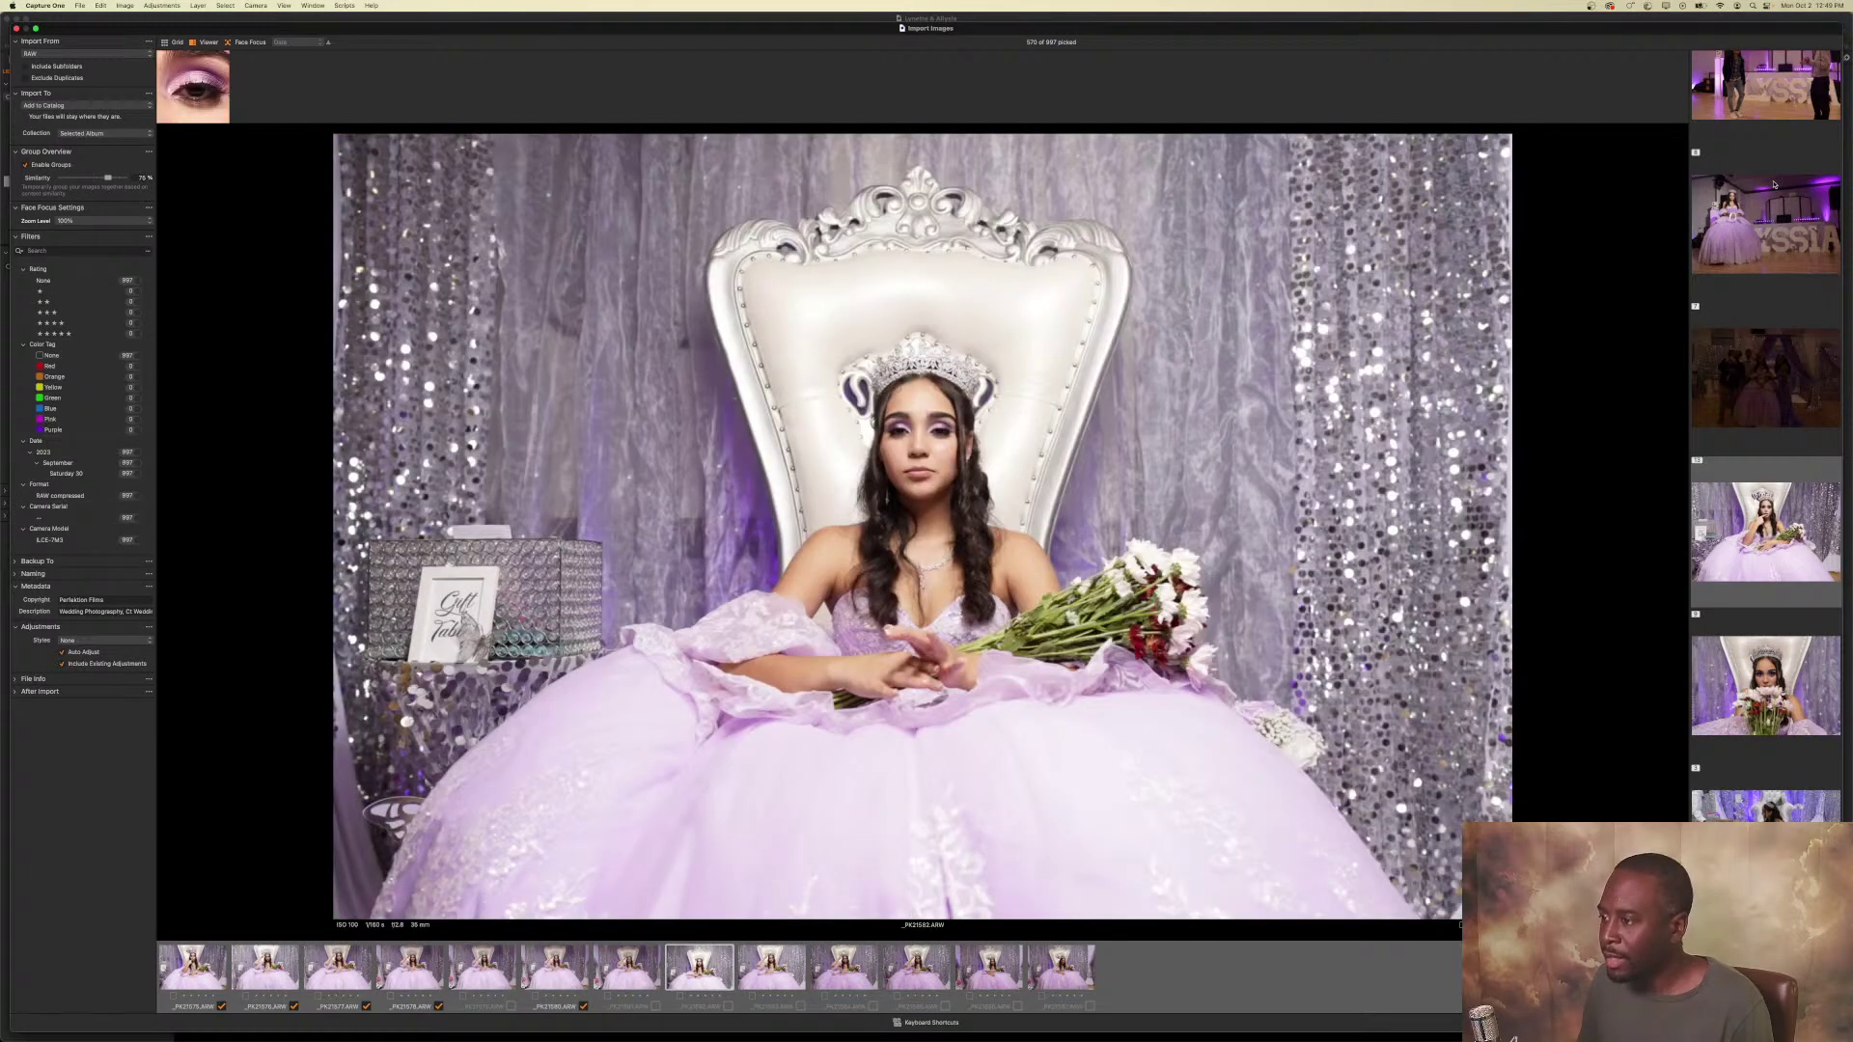
key(Left)
key(p)
key(Right)
key(Right)
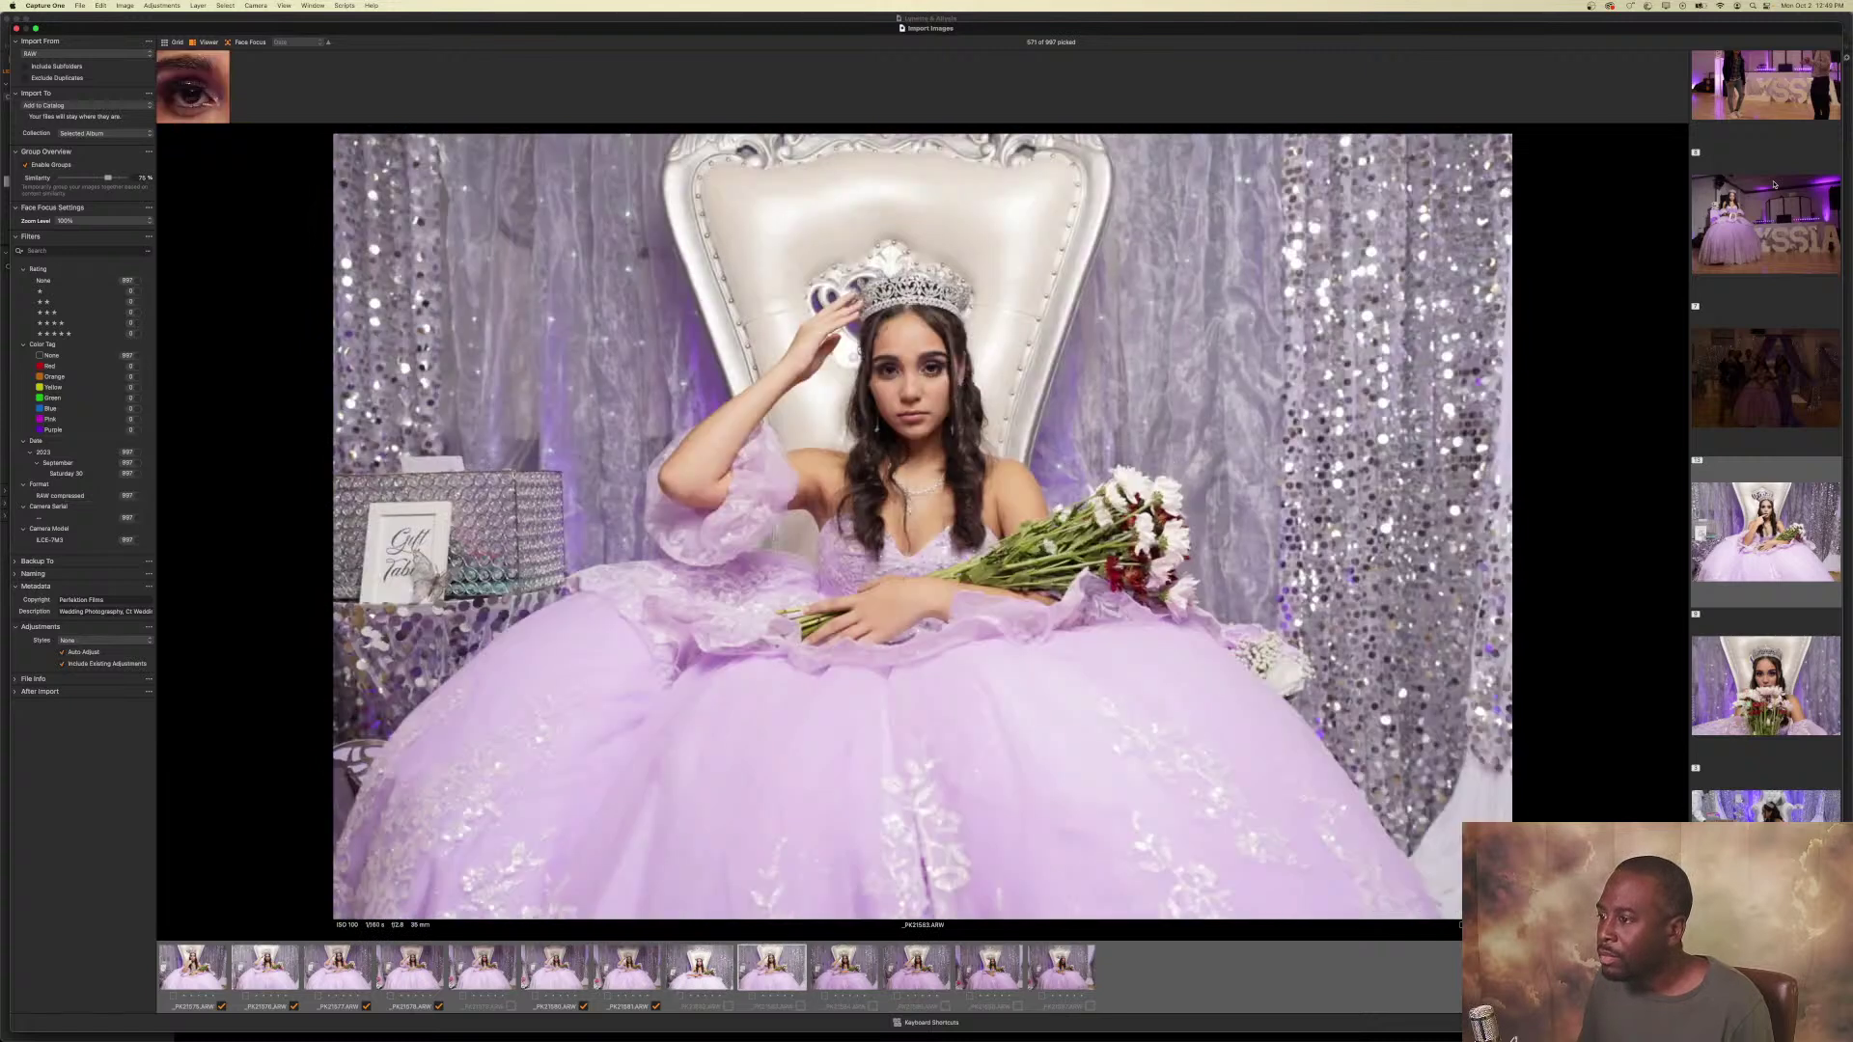
Pick the ninth frame and the last three frames of the seated throne portraits, skipping the tenth.
key(p)
key(Right)
key(Right)
key(p)
key(Right)
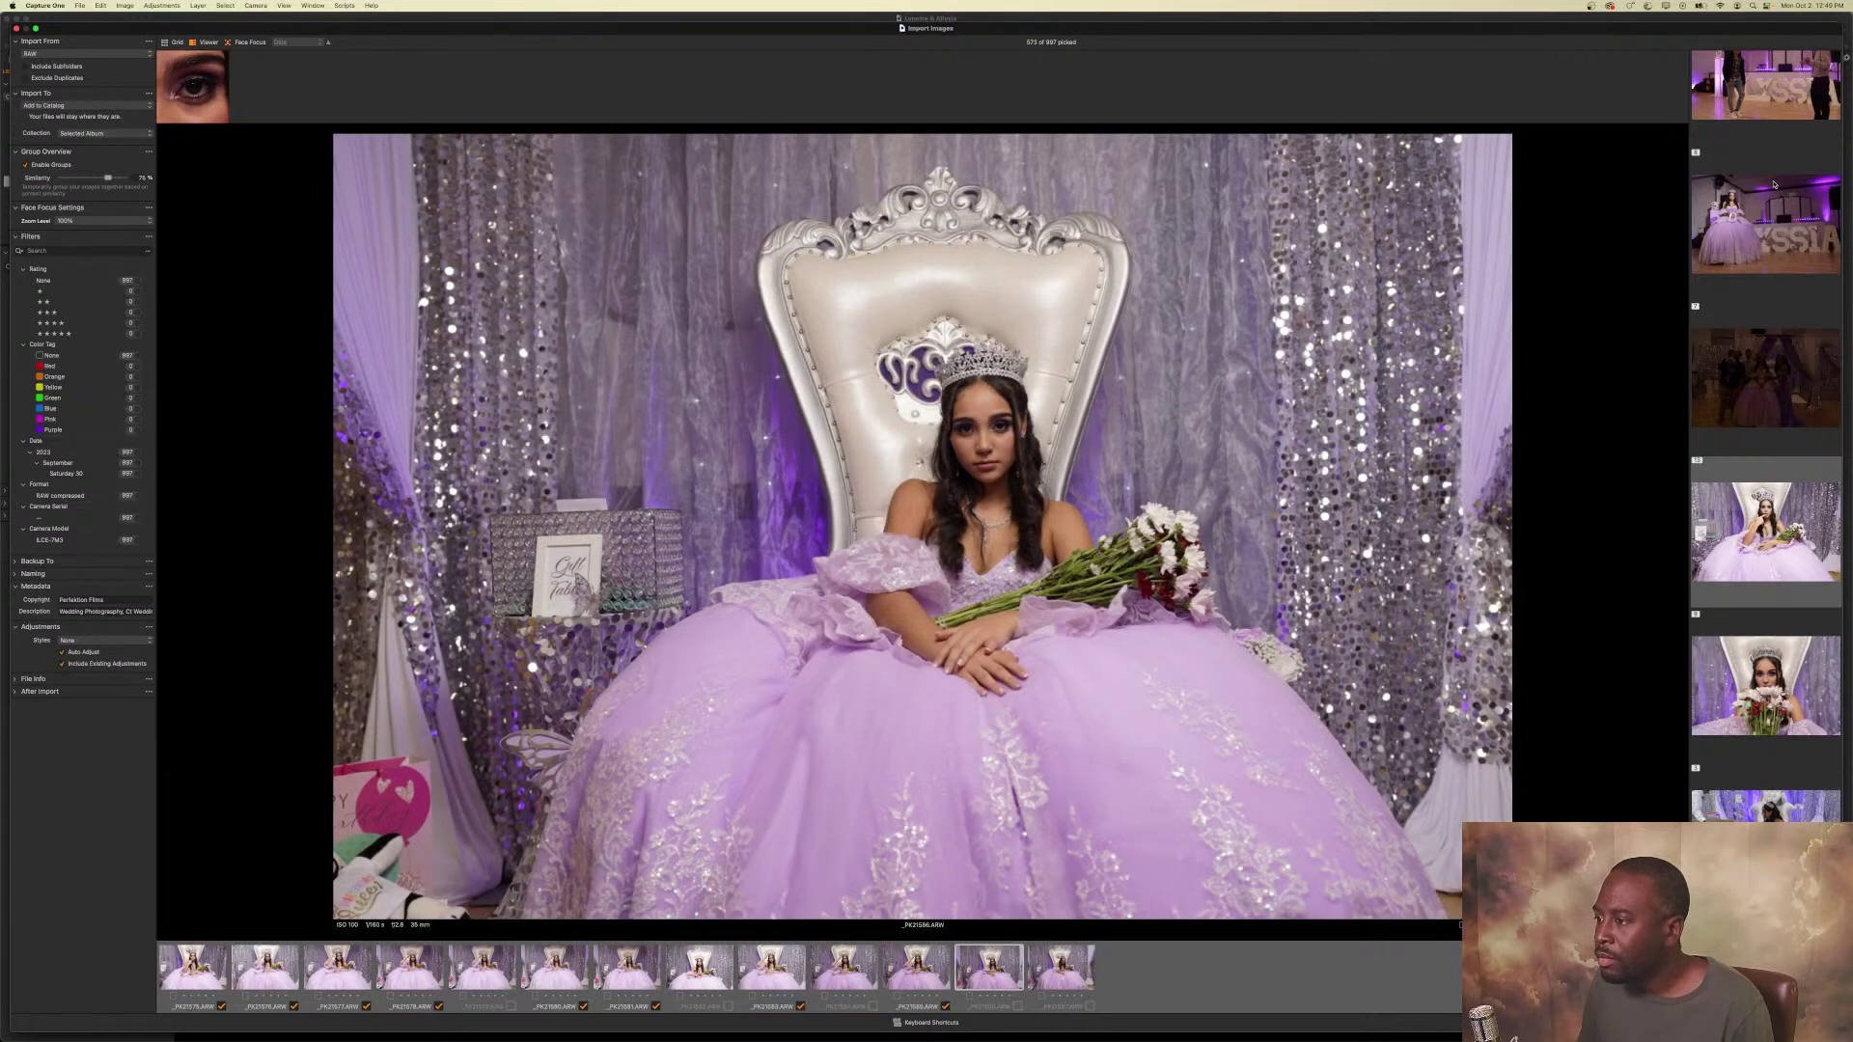
key(p)
key(Right)
key(Right)
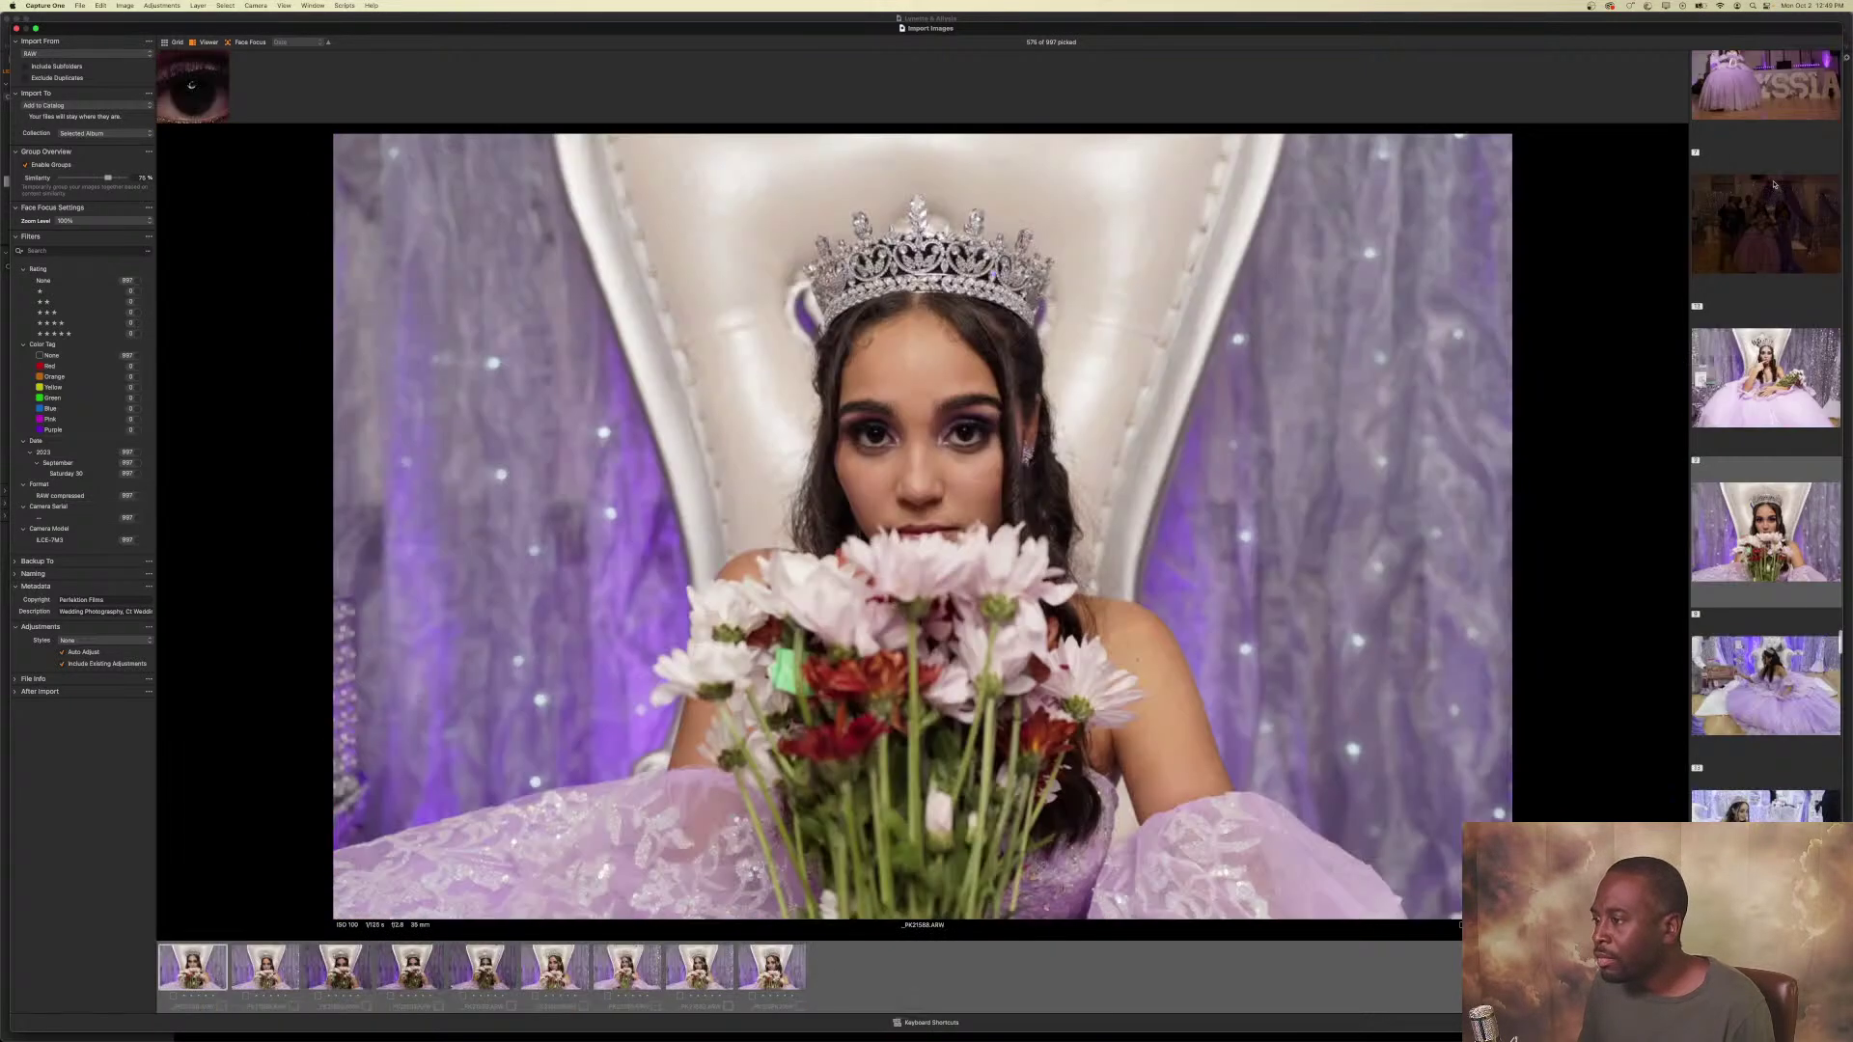
Pick the first, second, third and fifth close-ups of the girl holding the flowers in front of her face, skipping the fourth.
key(Right)
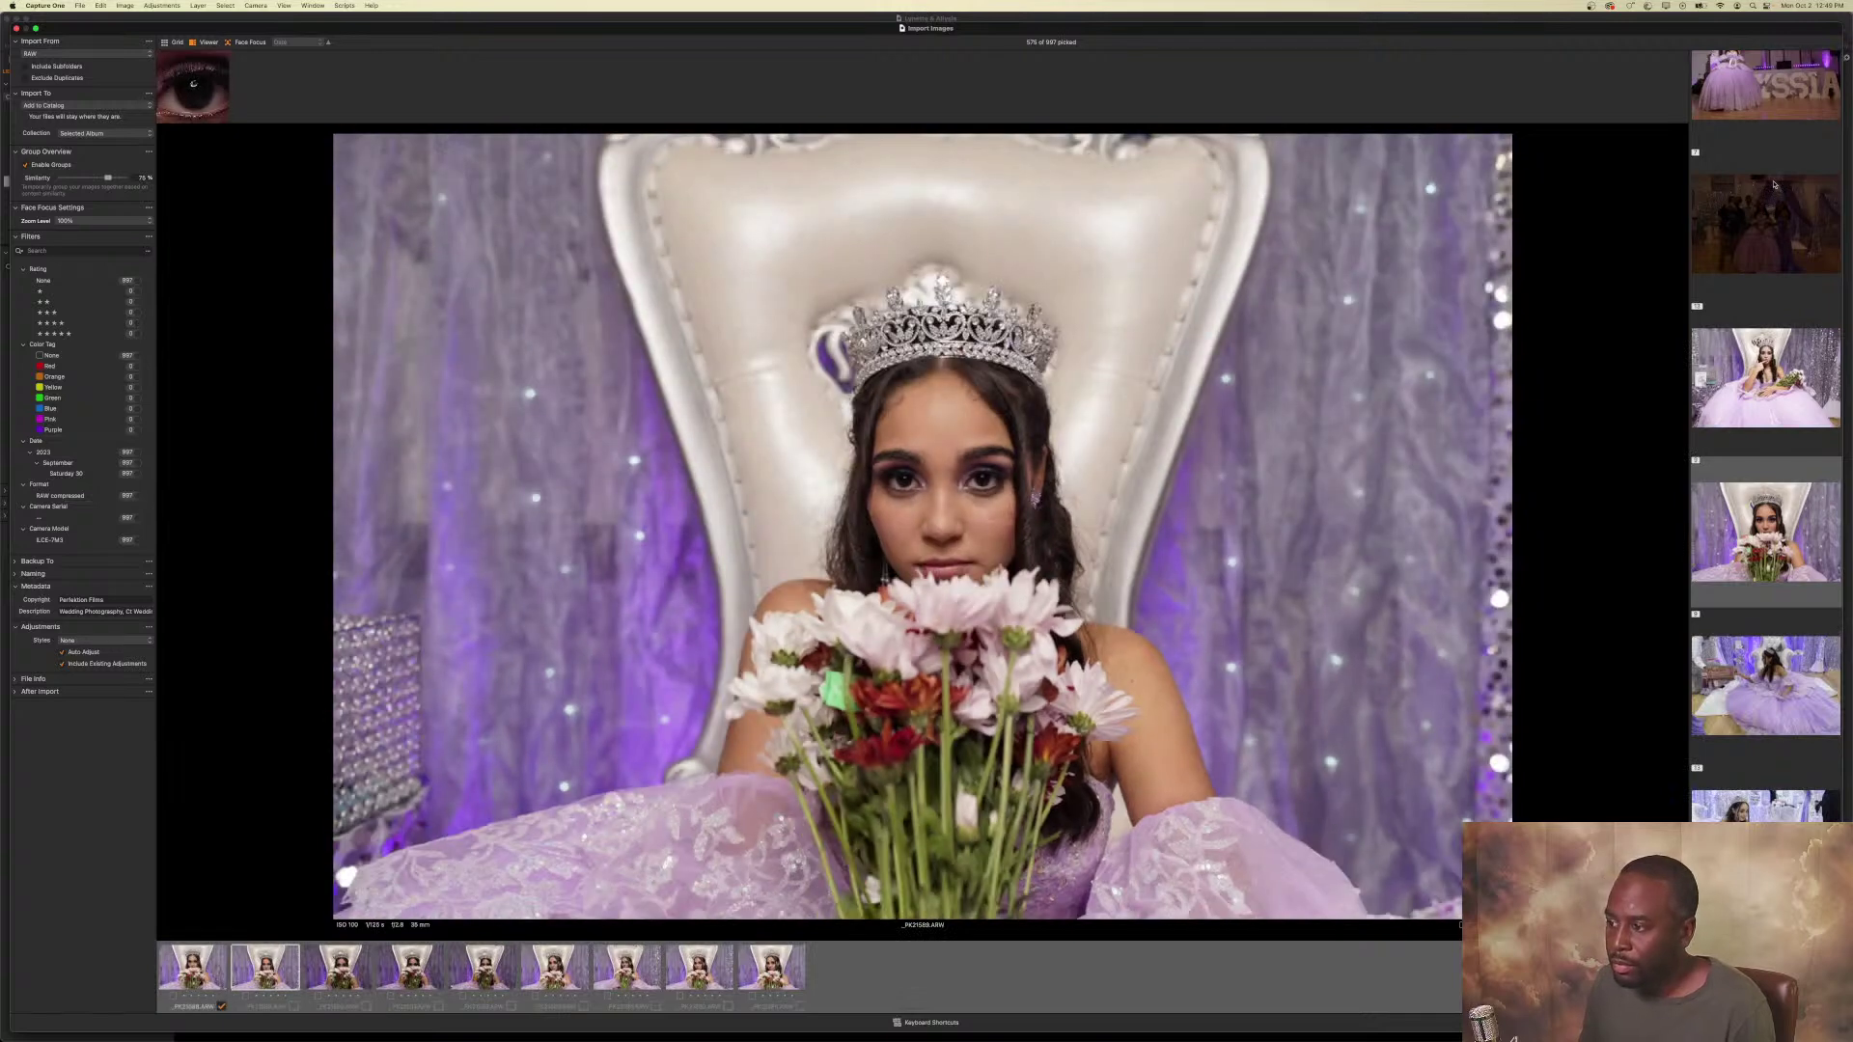
key(p)
key(Right)
key(Right)
key(Left)
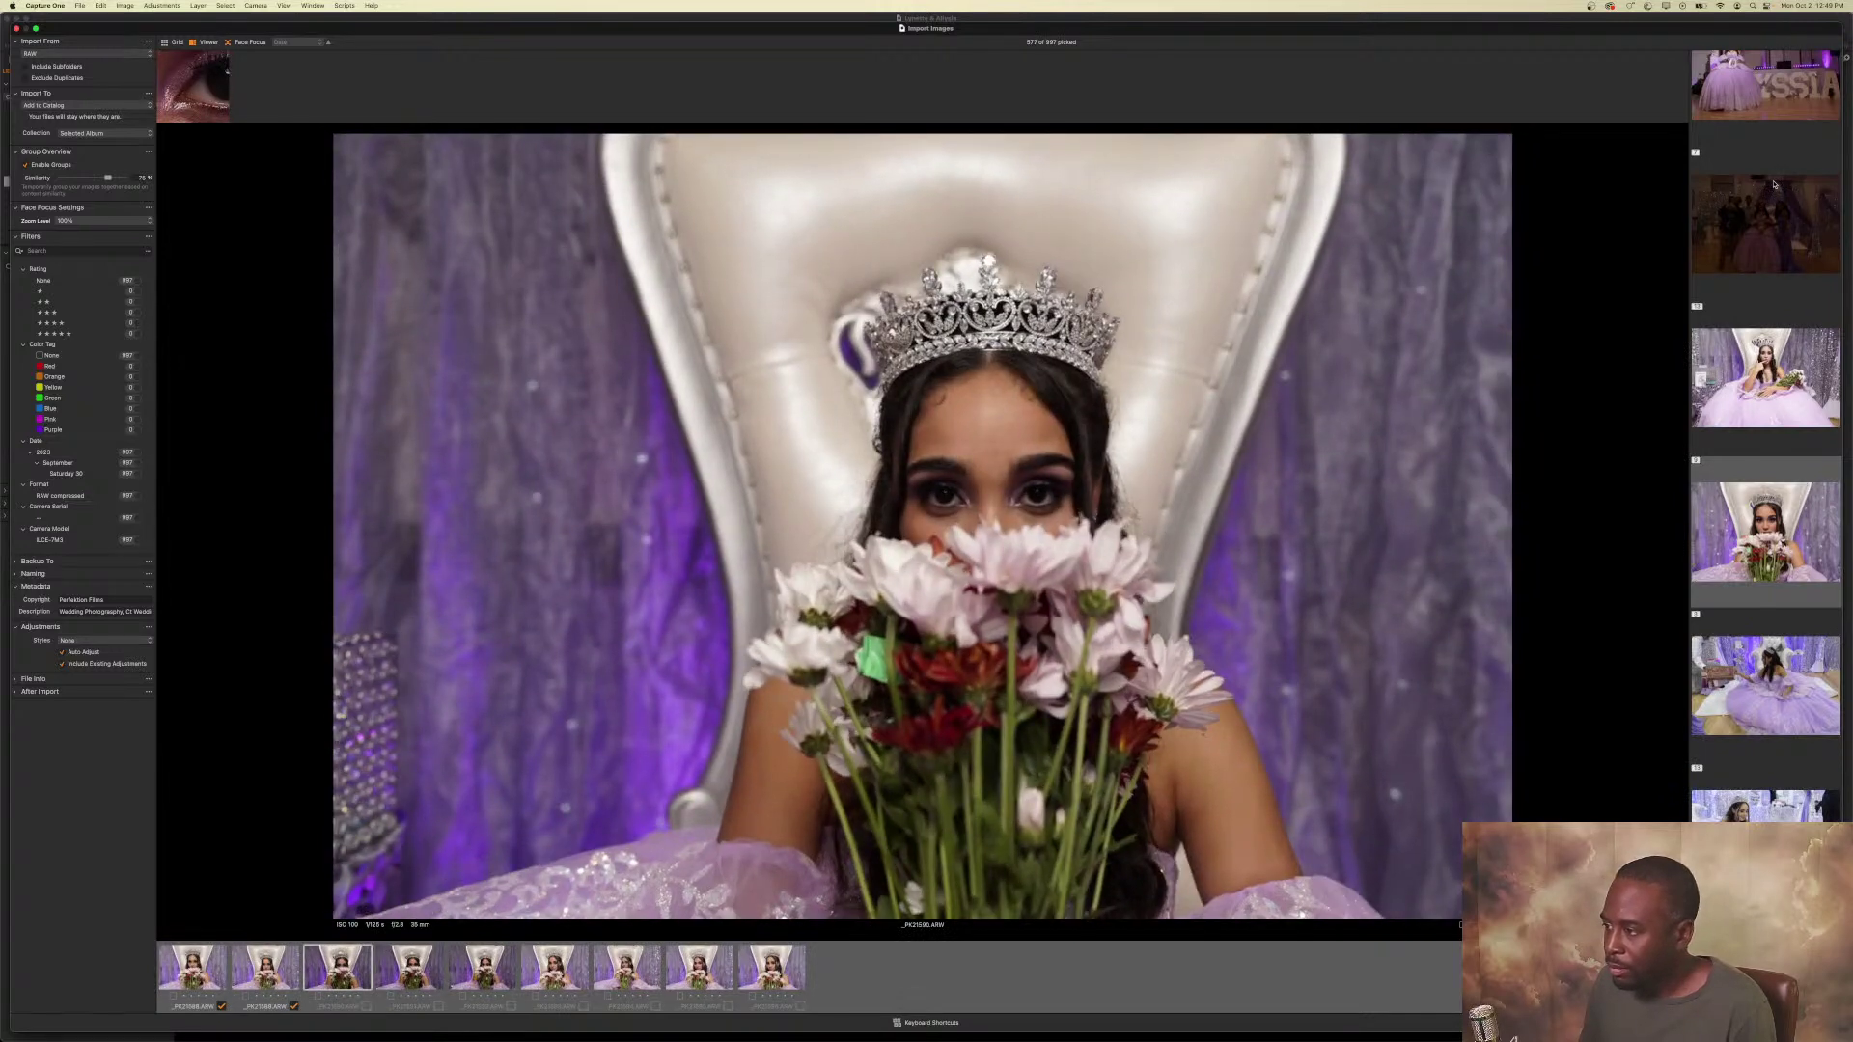
key(p)
key(Right)
key(Right)
key(p)
key(Right)
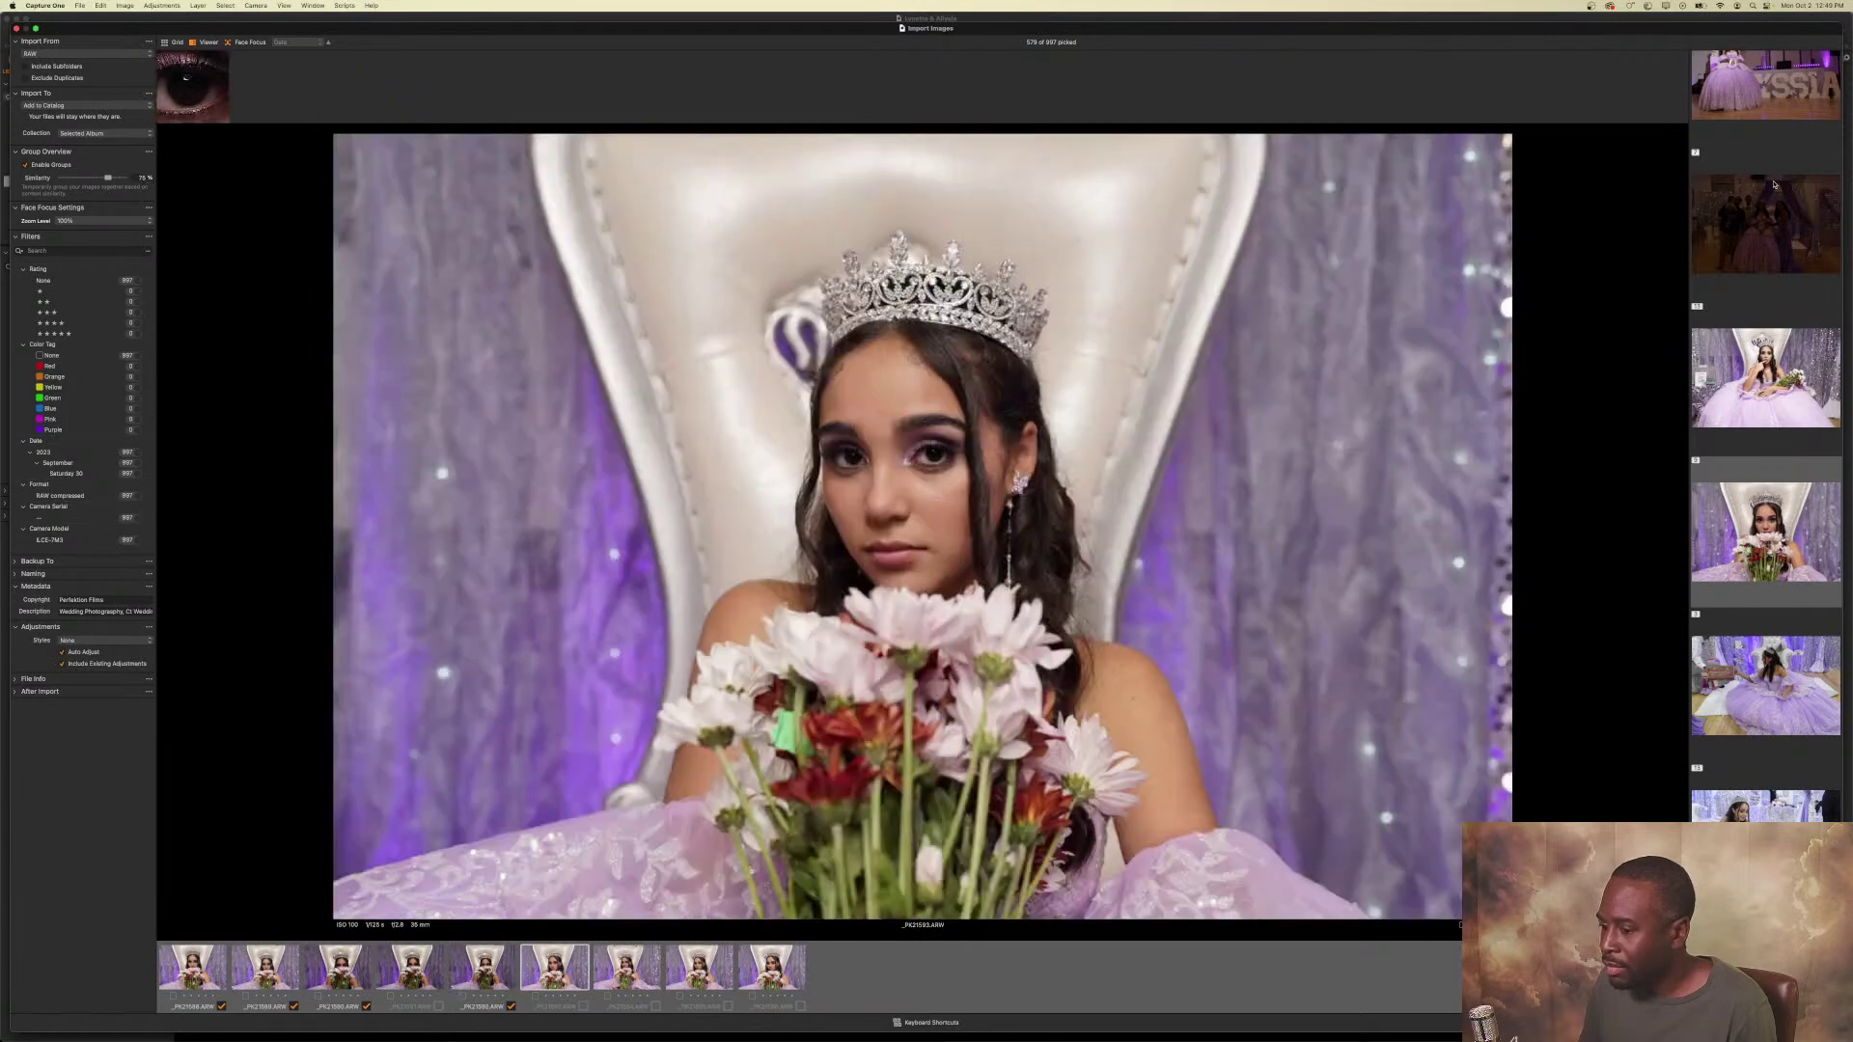
Pick the last four close-ups of the girl looking over the flowers on the throne.
key(p)
key(Right)
key(p)
key(Right)
key(p)
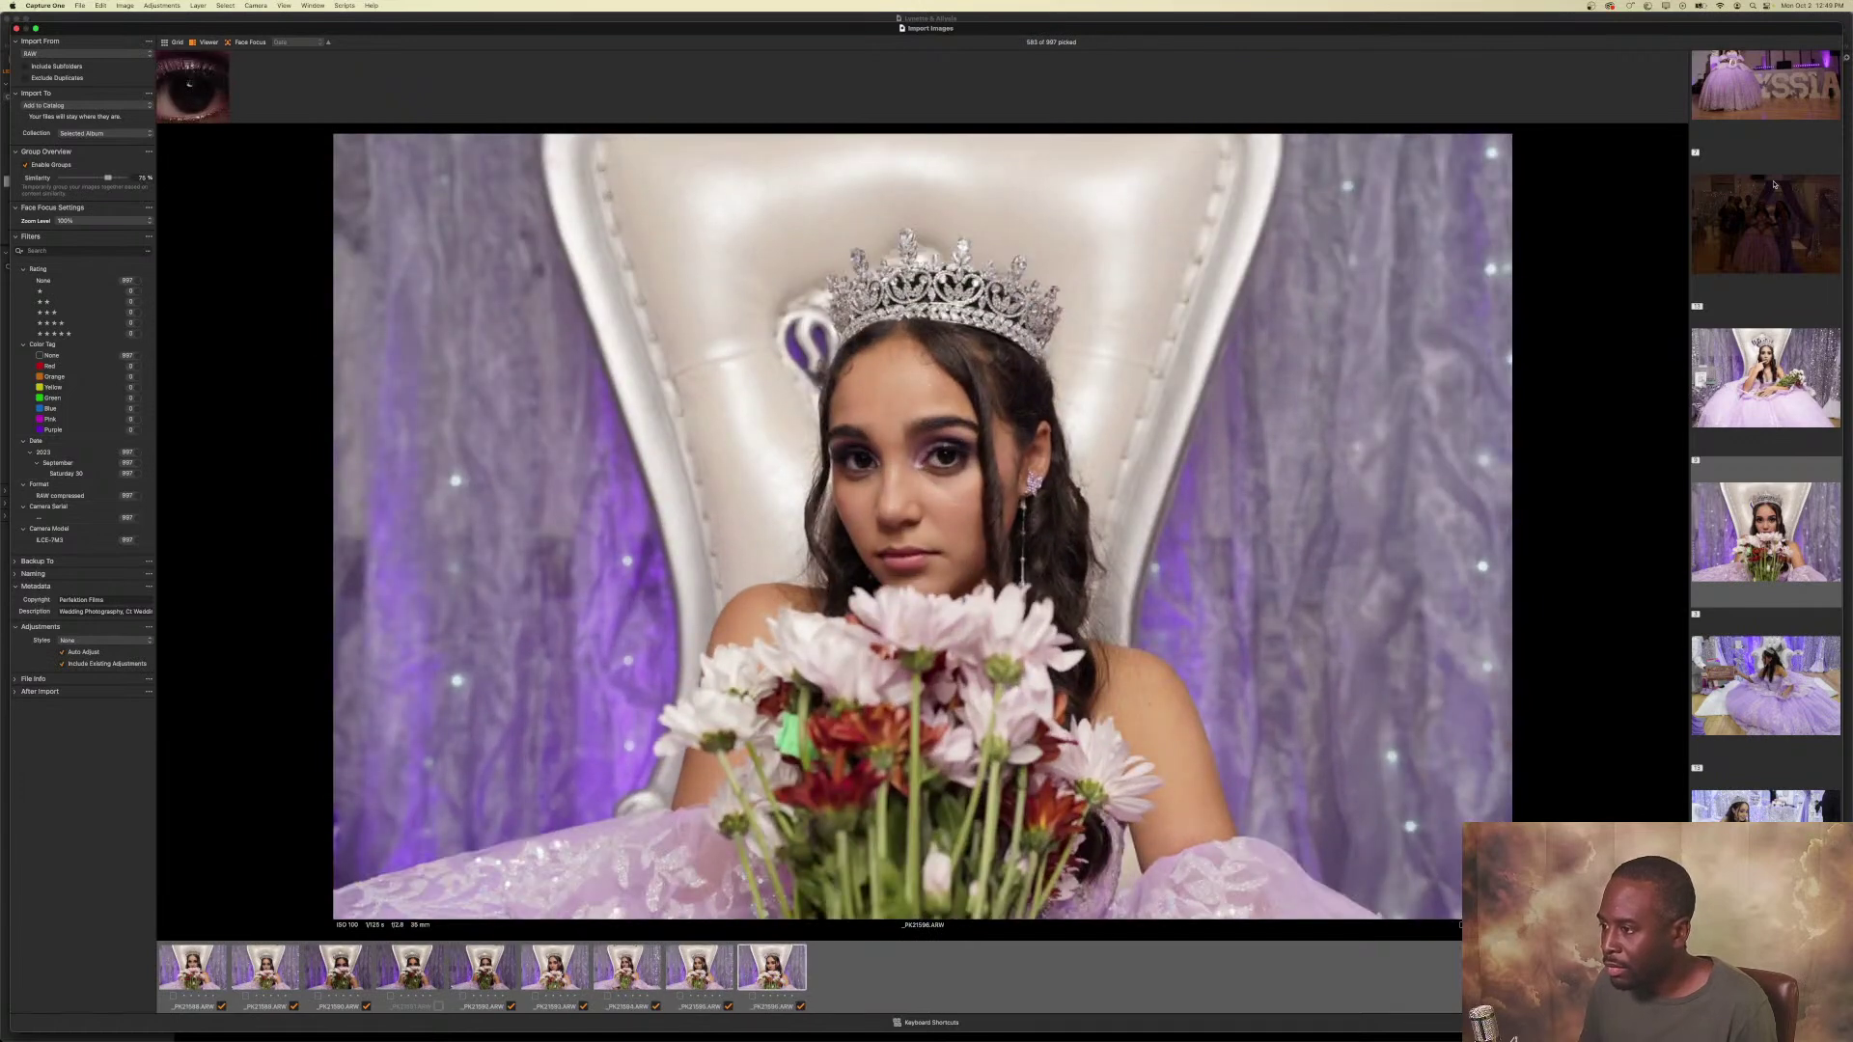
Pick all three frames of the girl on the floor being handed the pizza box.
key(Right)
key(p)
key(Right)
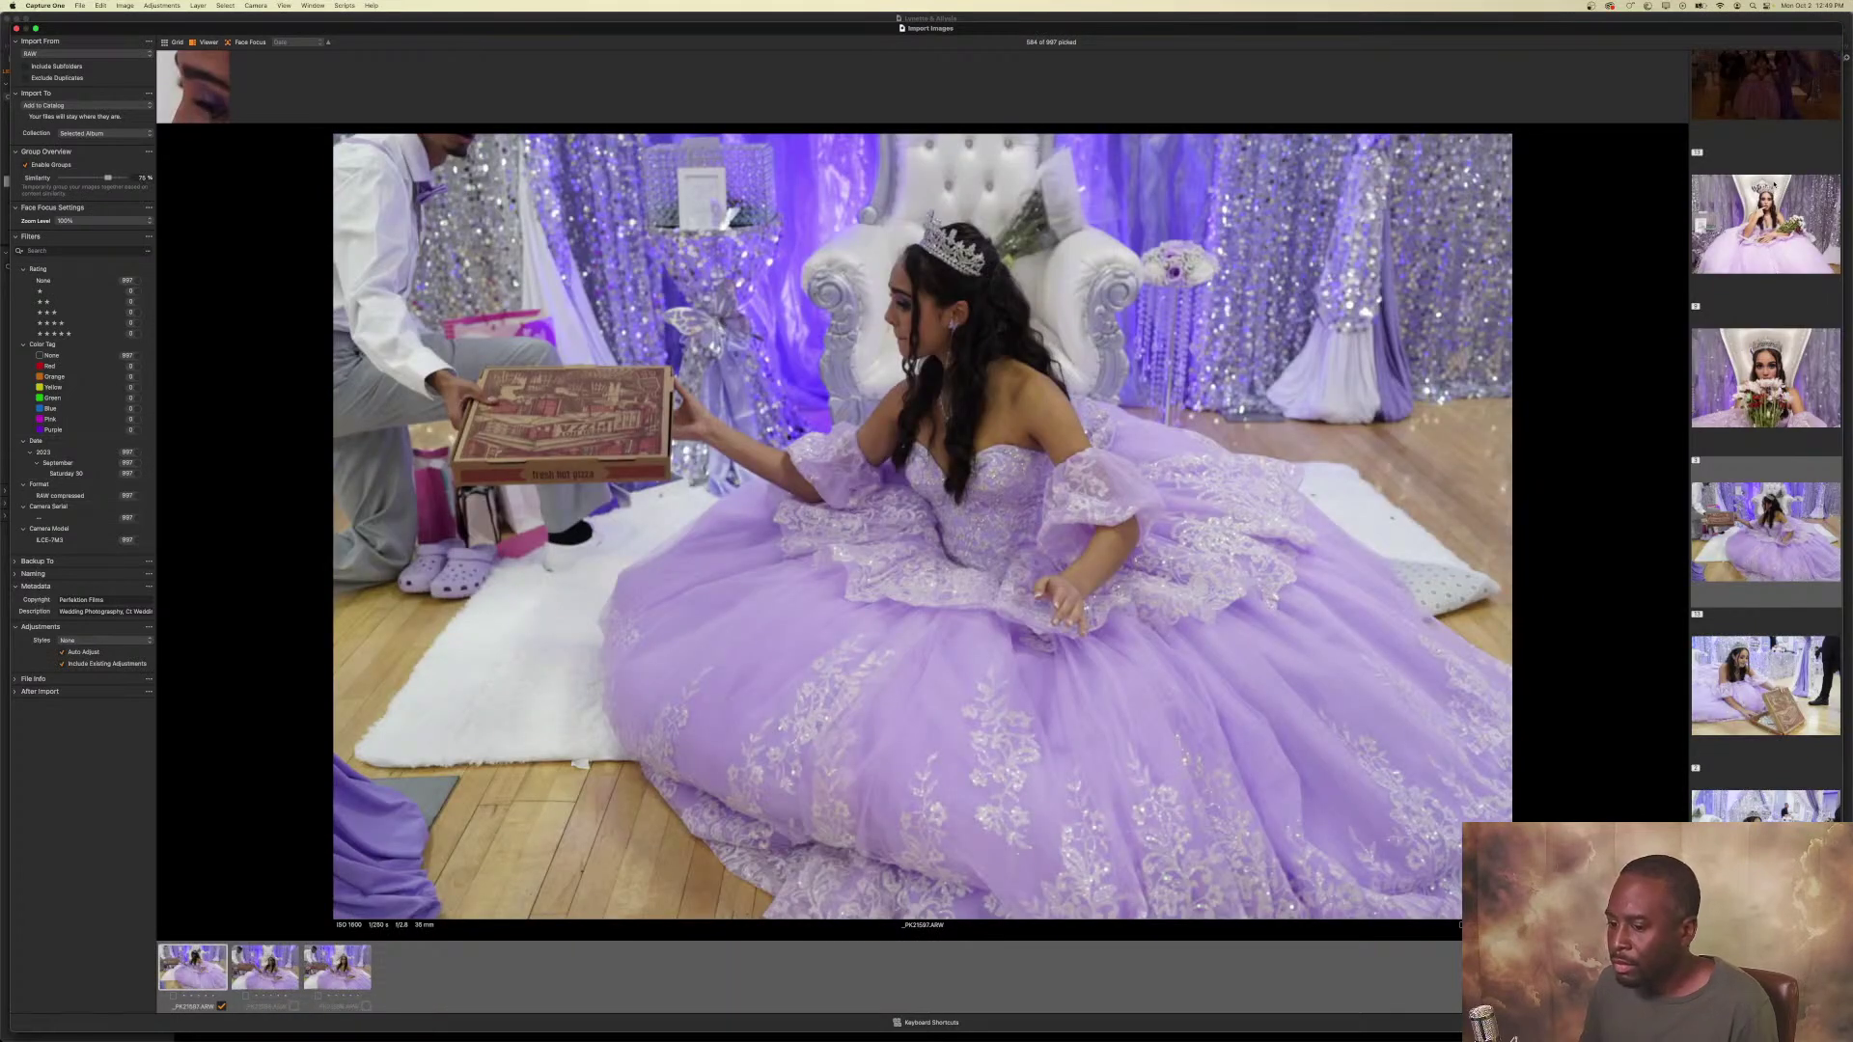
key(Left)
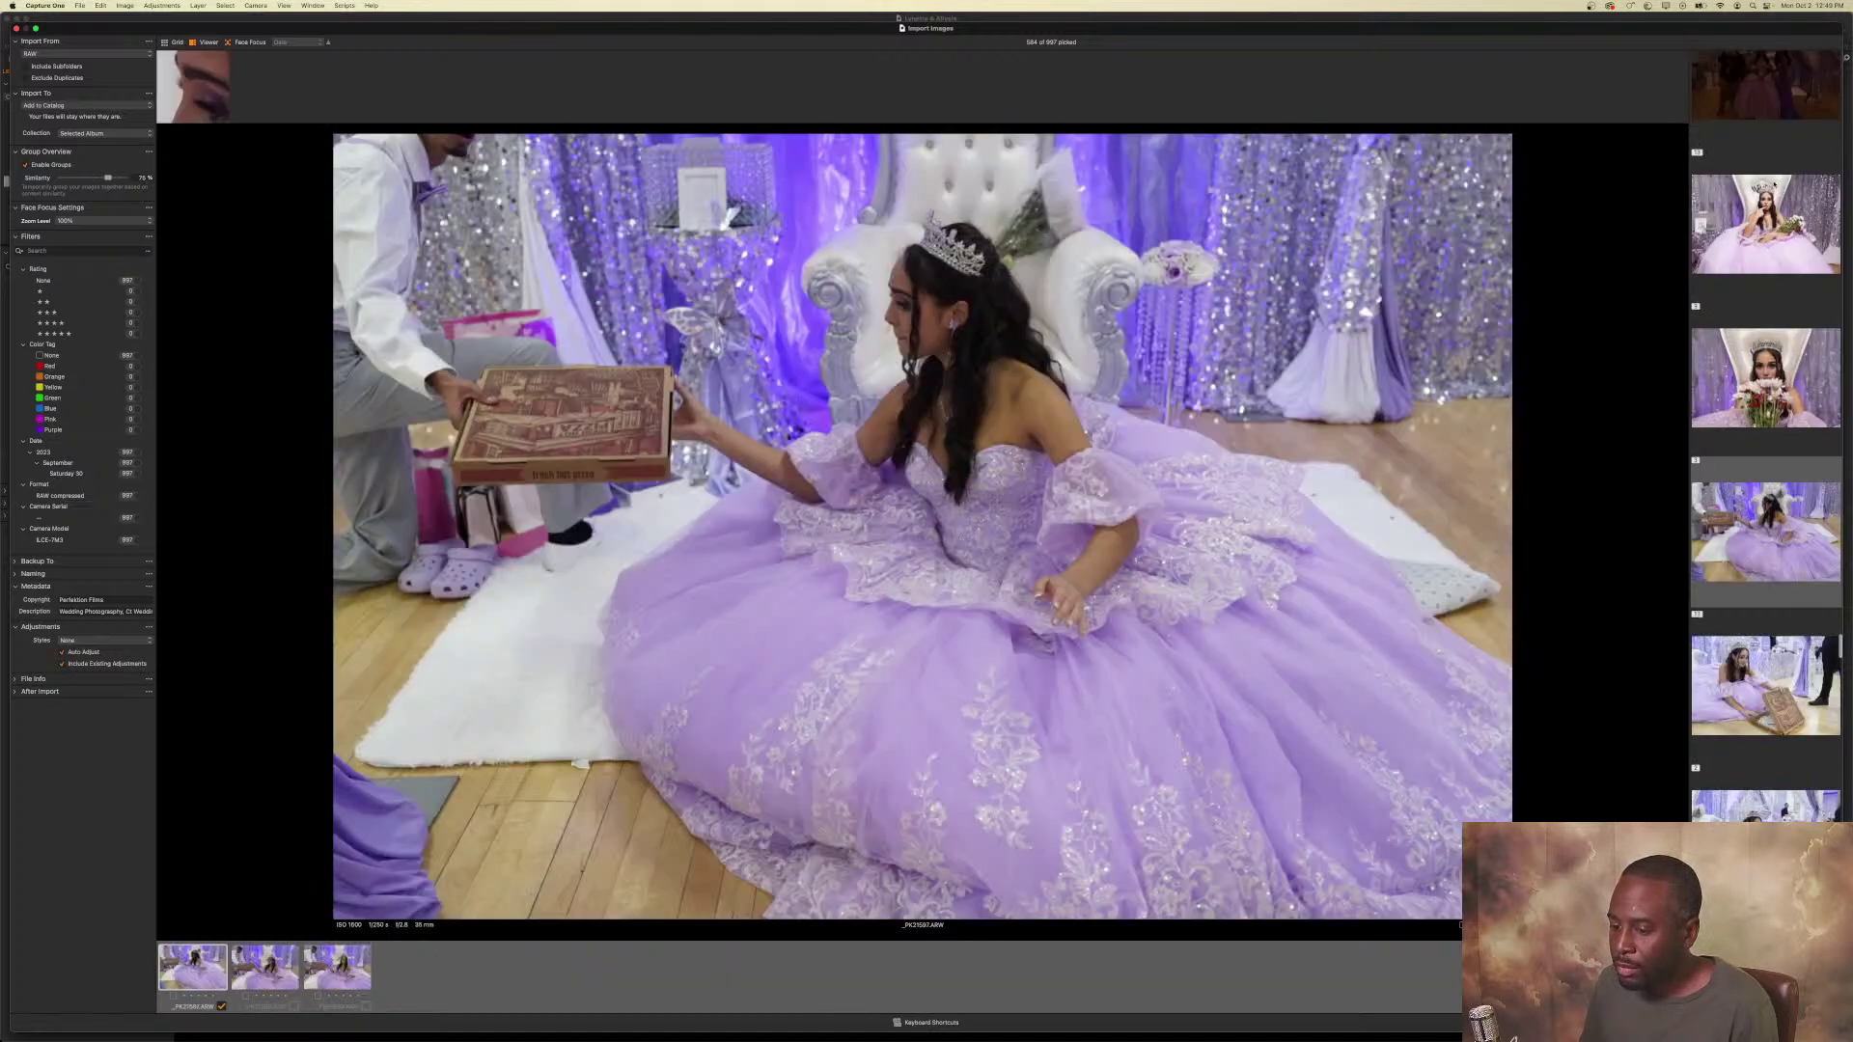
key(Right)
key(Right)
key(p)
key(Right)
key(p)
key(Right)
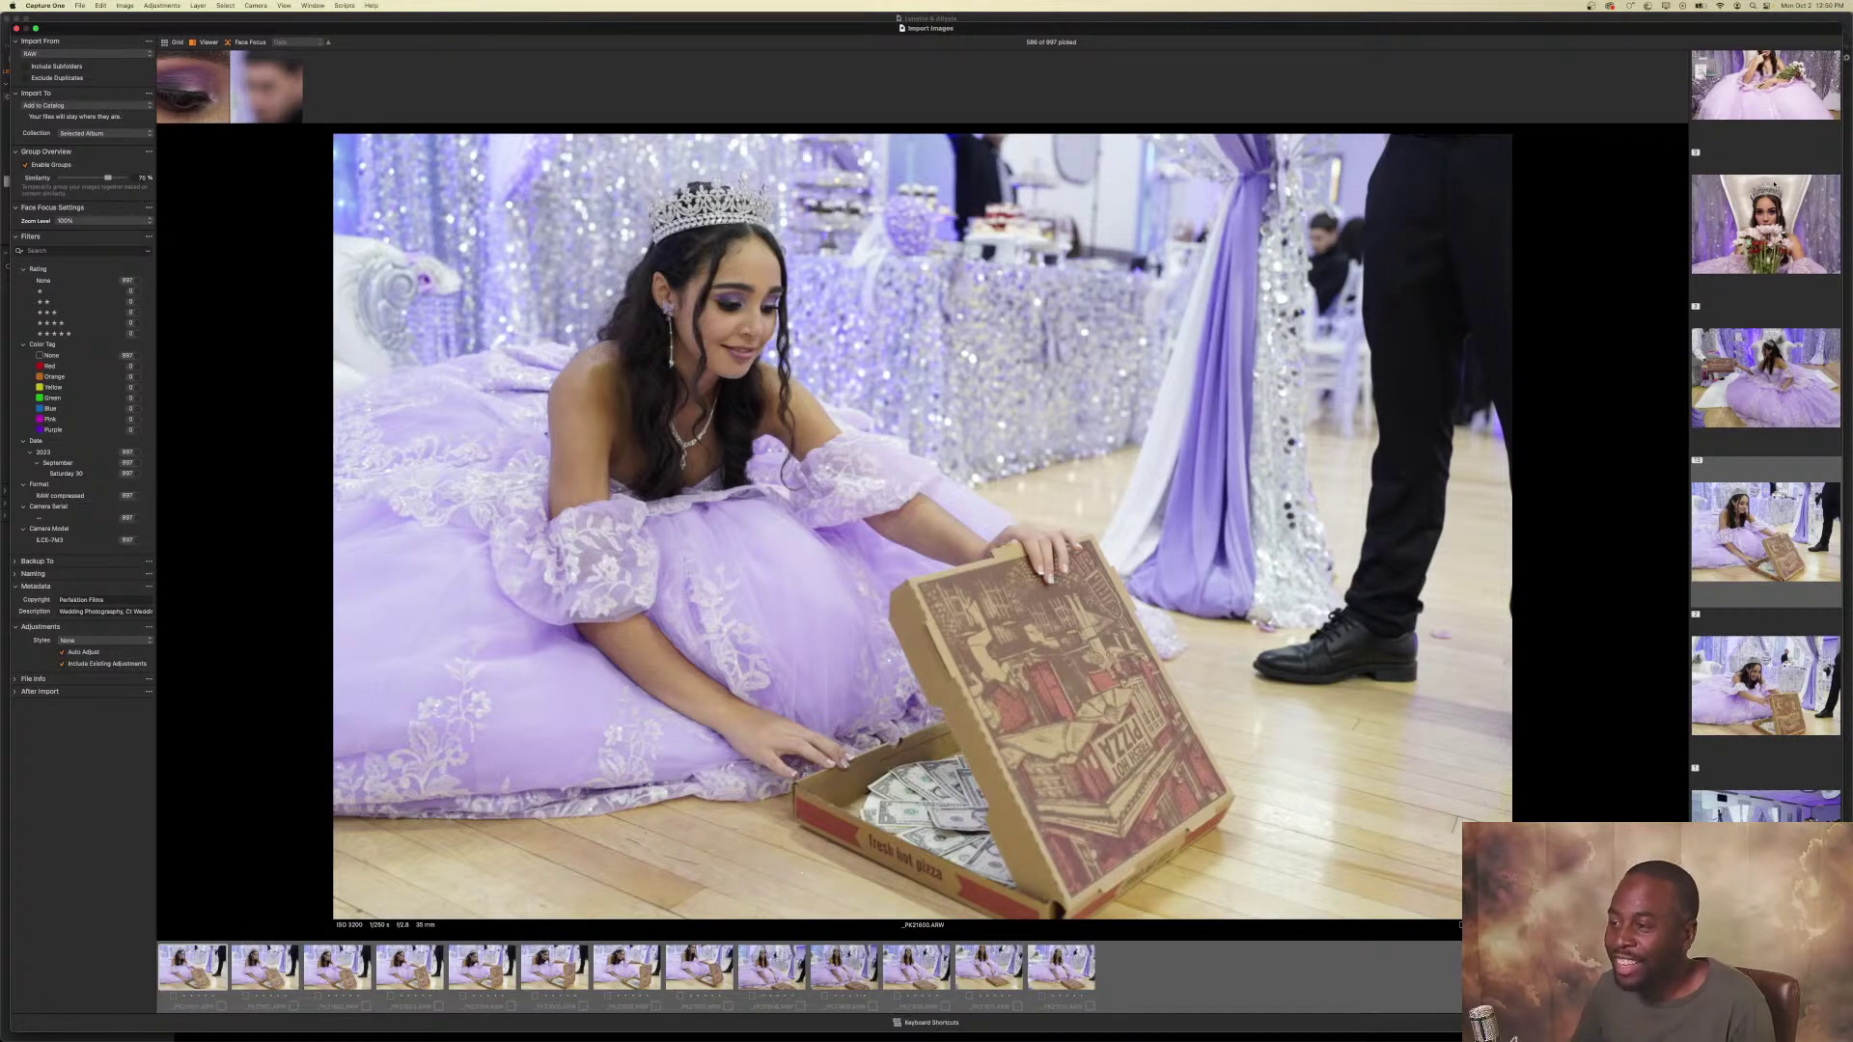
Pick all thirteen frames in the group of the girl on the floor with the money-filled pizza box.
key(p)
key(p)
key(p)
key(p)
key(p)
key(p)
key(p)
key(p)
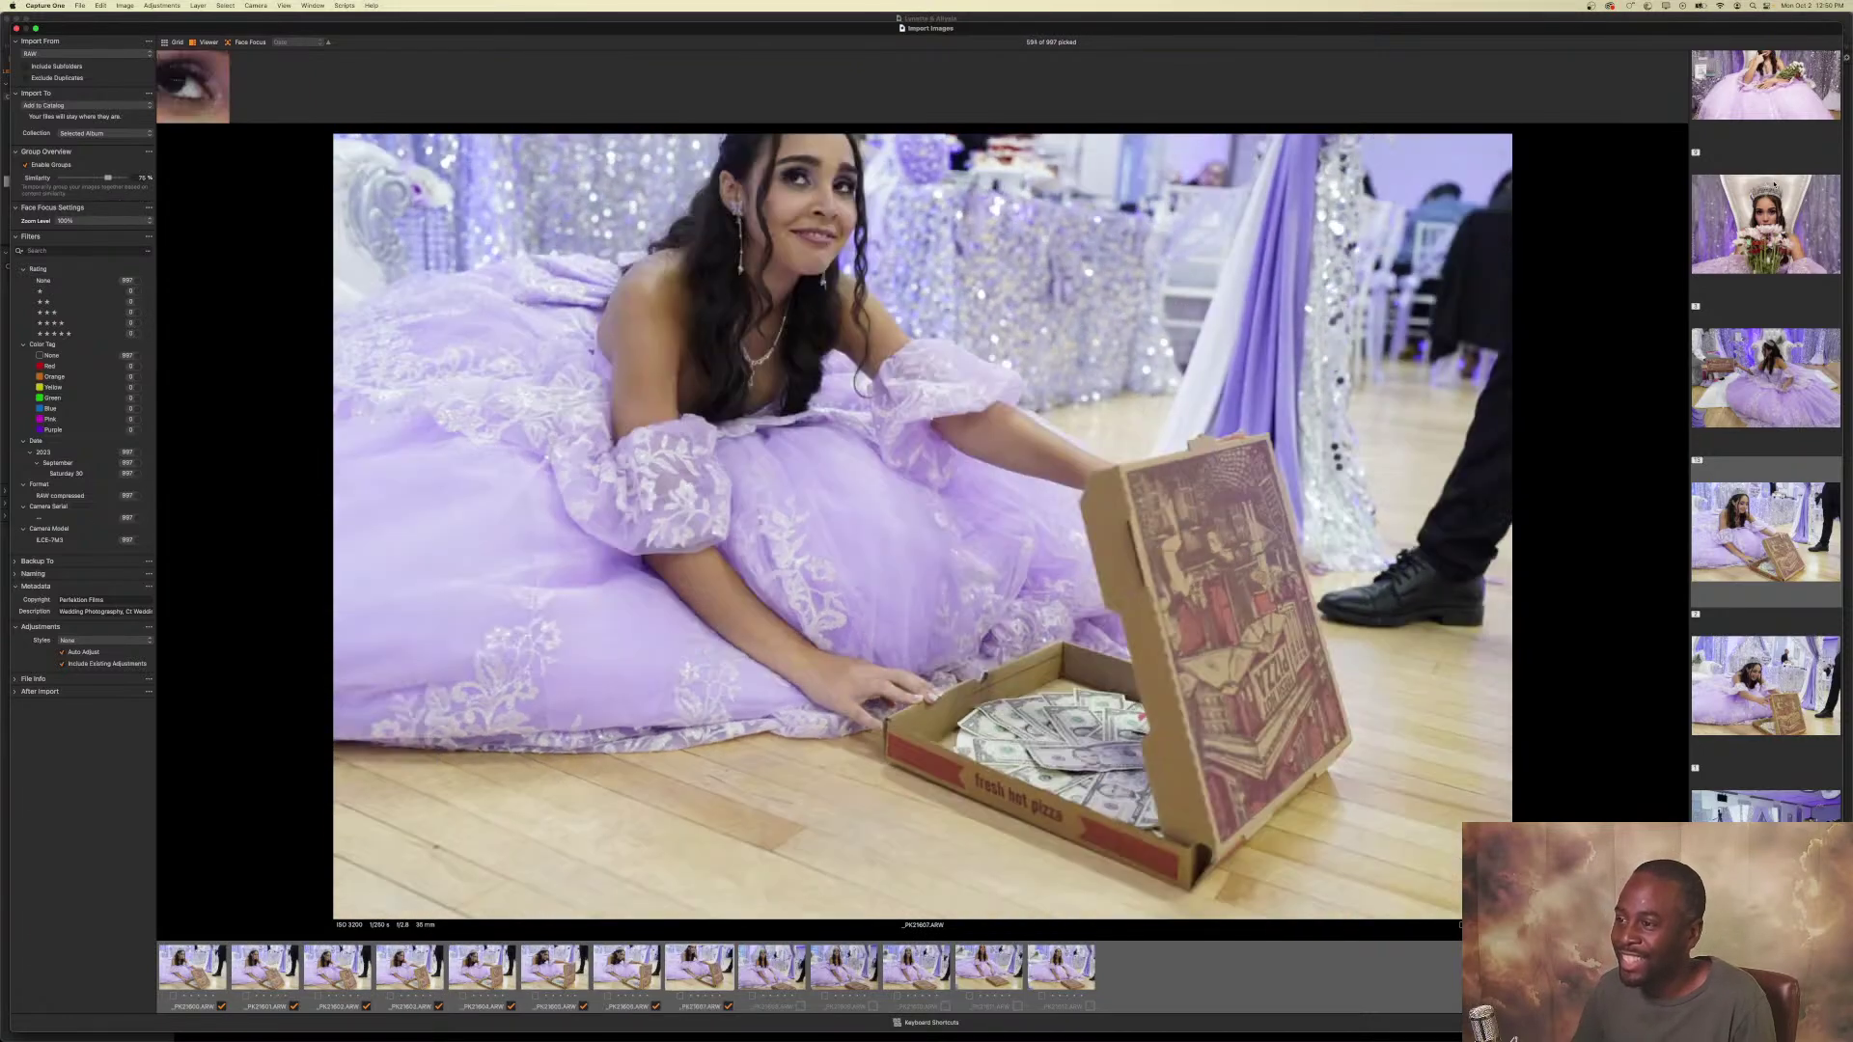
key(p)
key(p)
key(p)
key(p)
key(p)
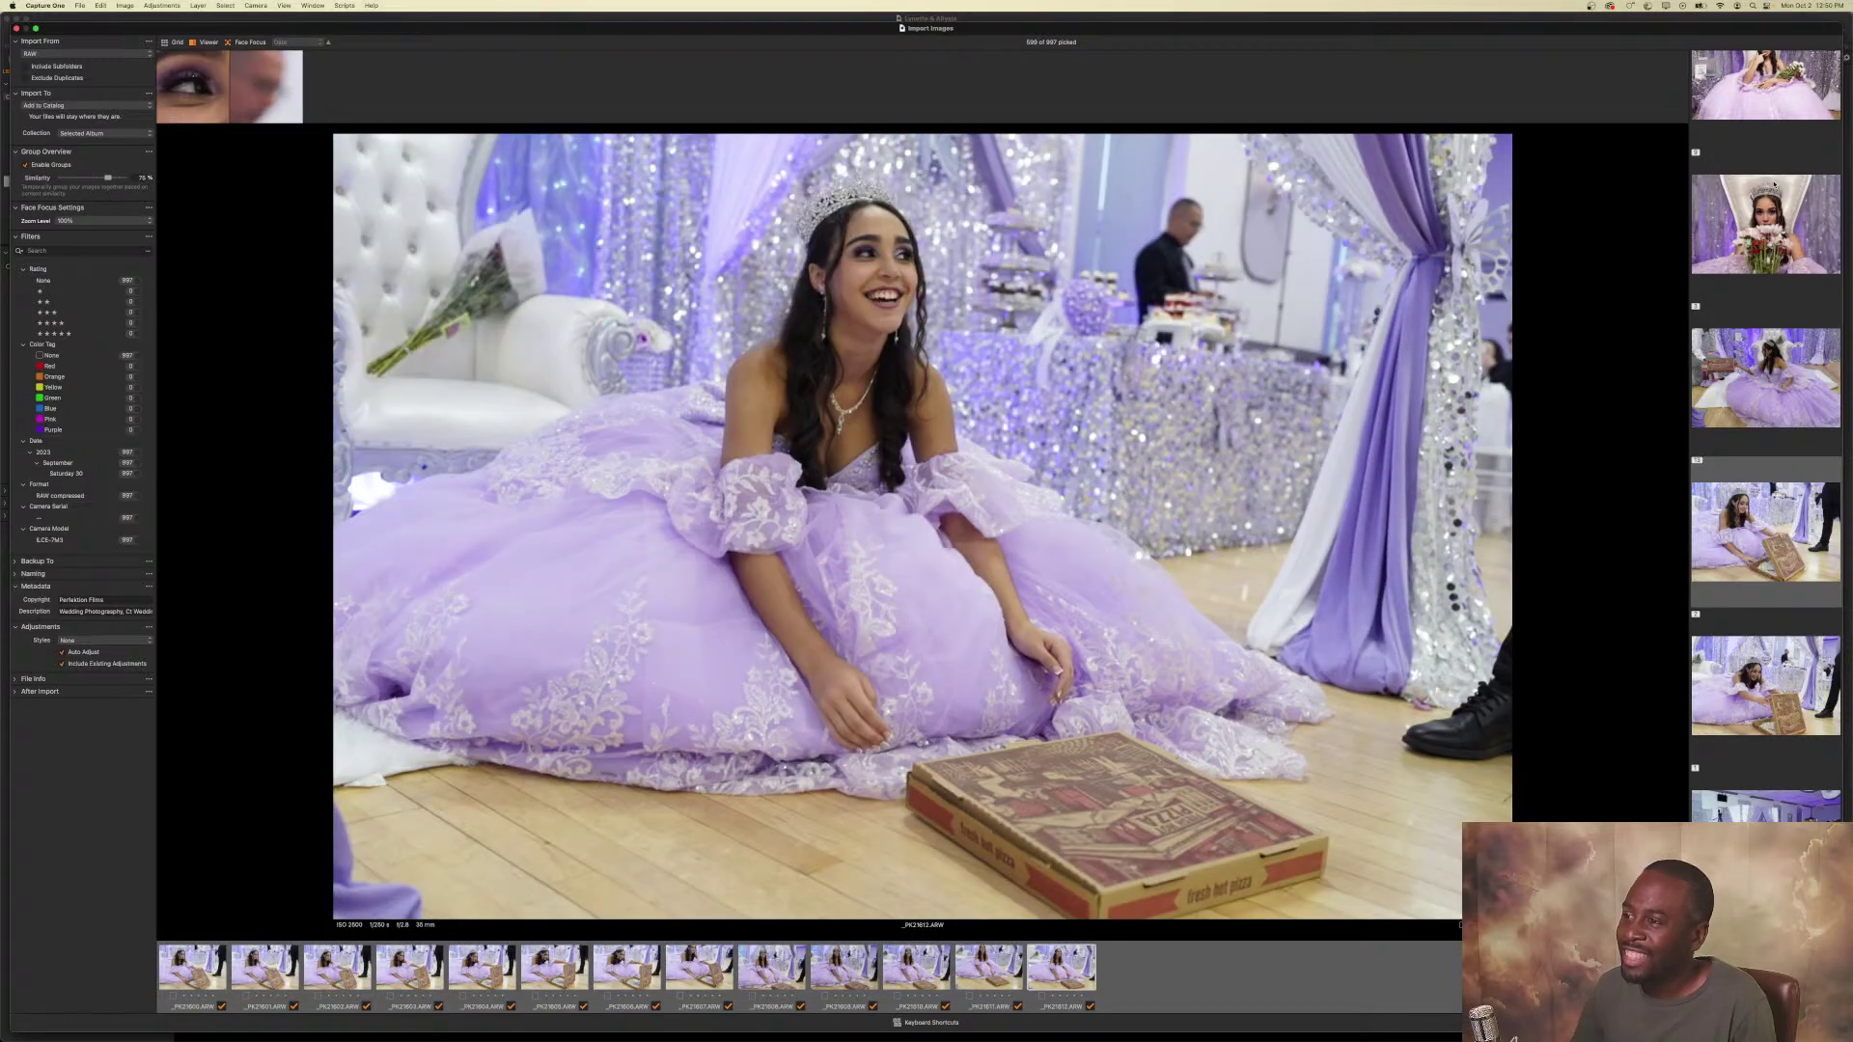
Pick both frames of the girl laughing as she opens the pizza box and advance to the dark dance-floor group.
key(p)
key(p)
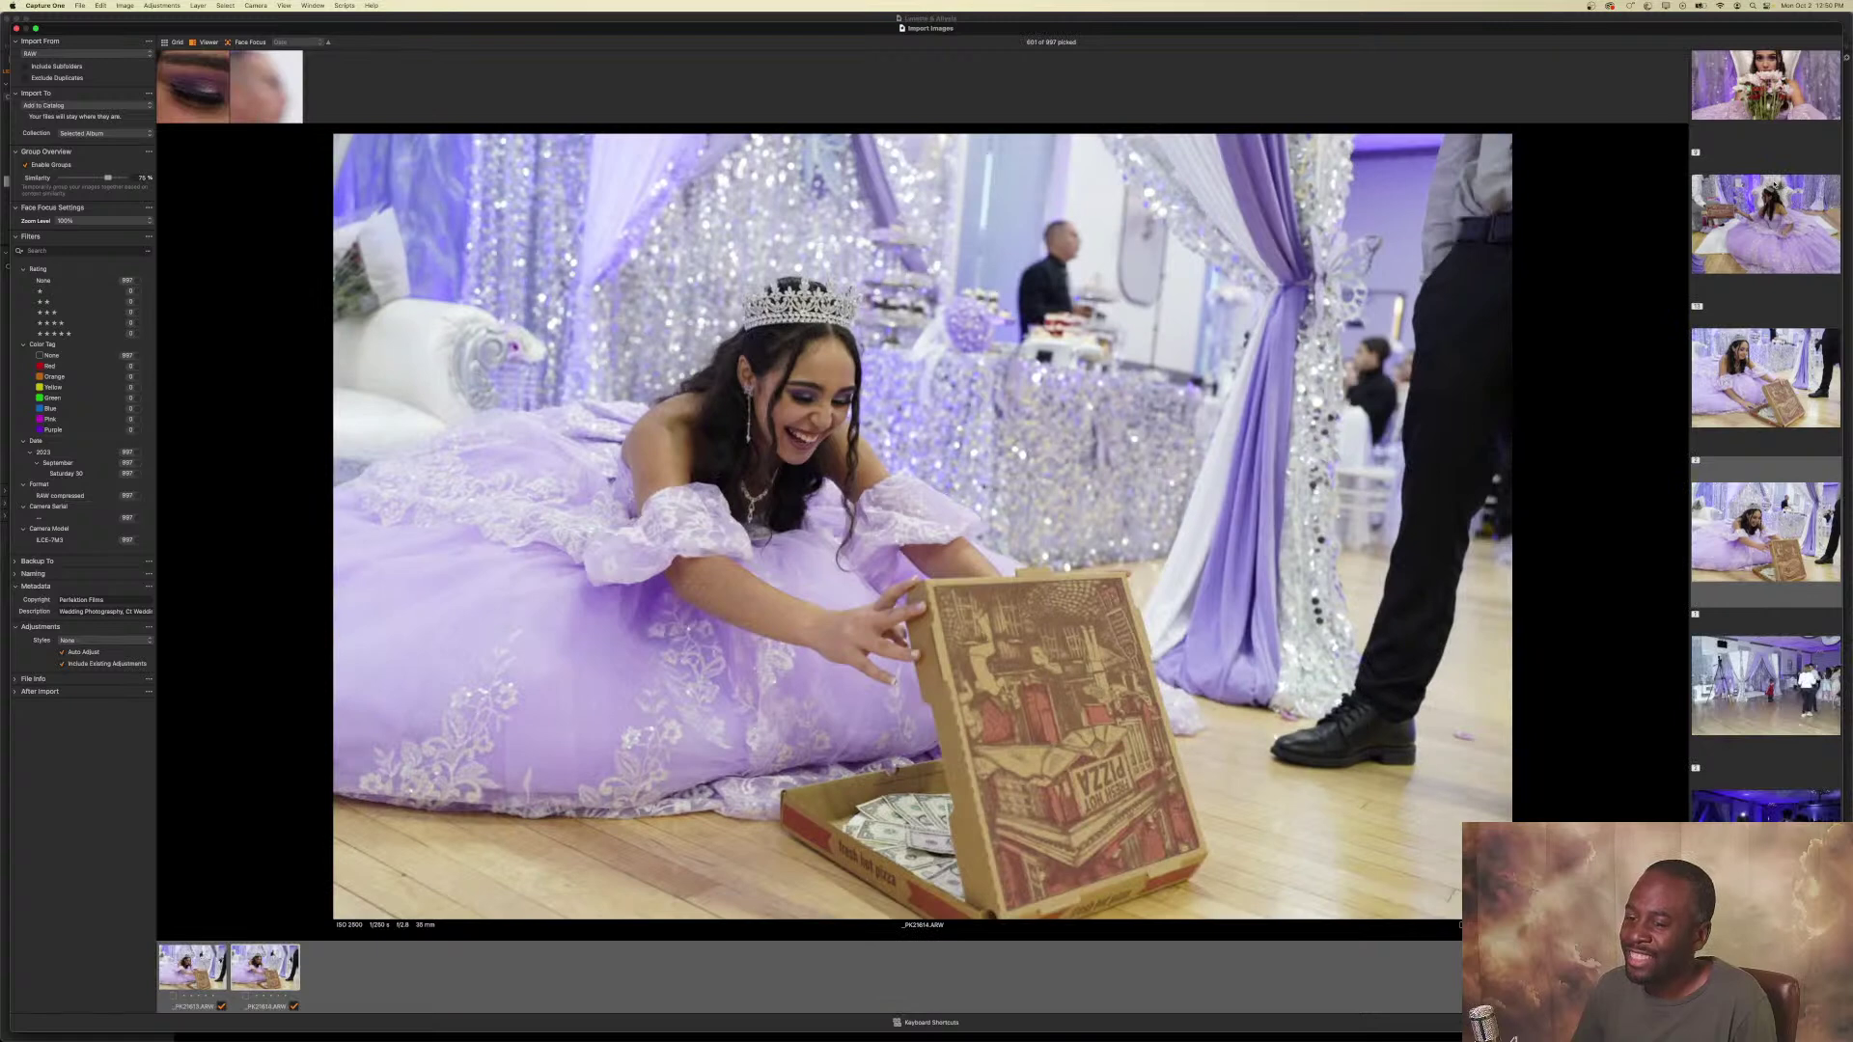
key(Right)
key(Right)
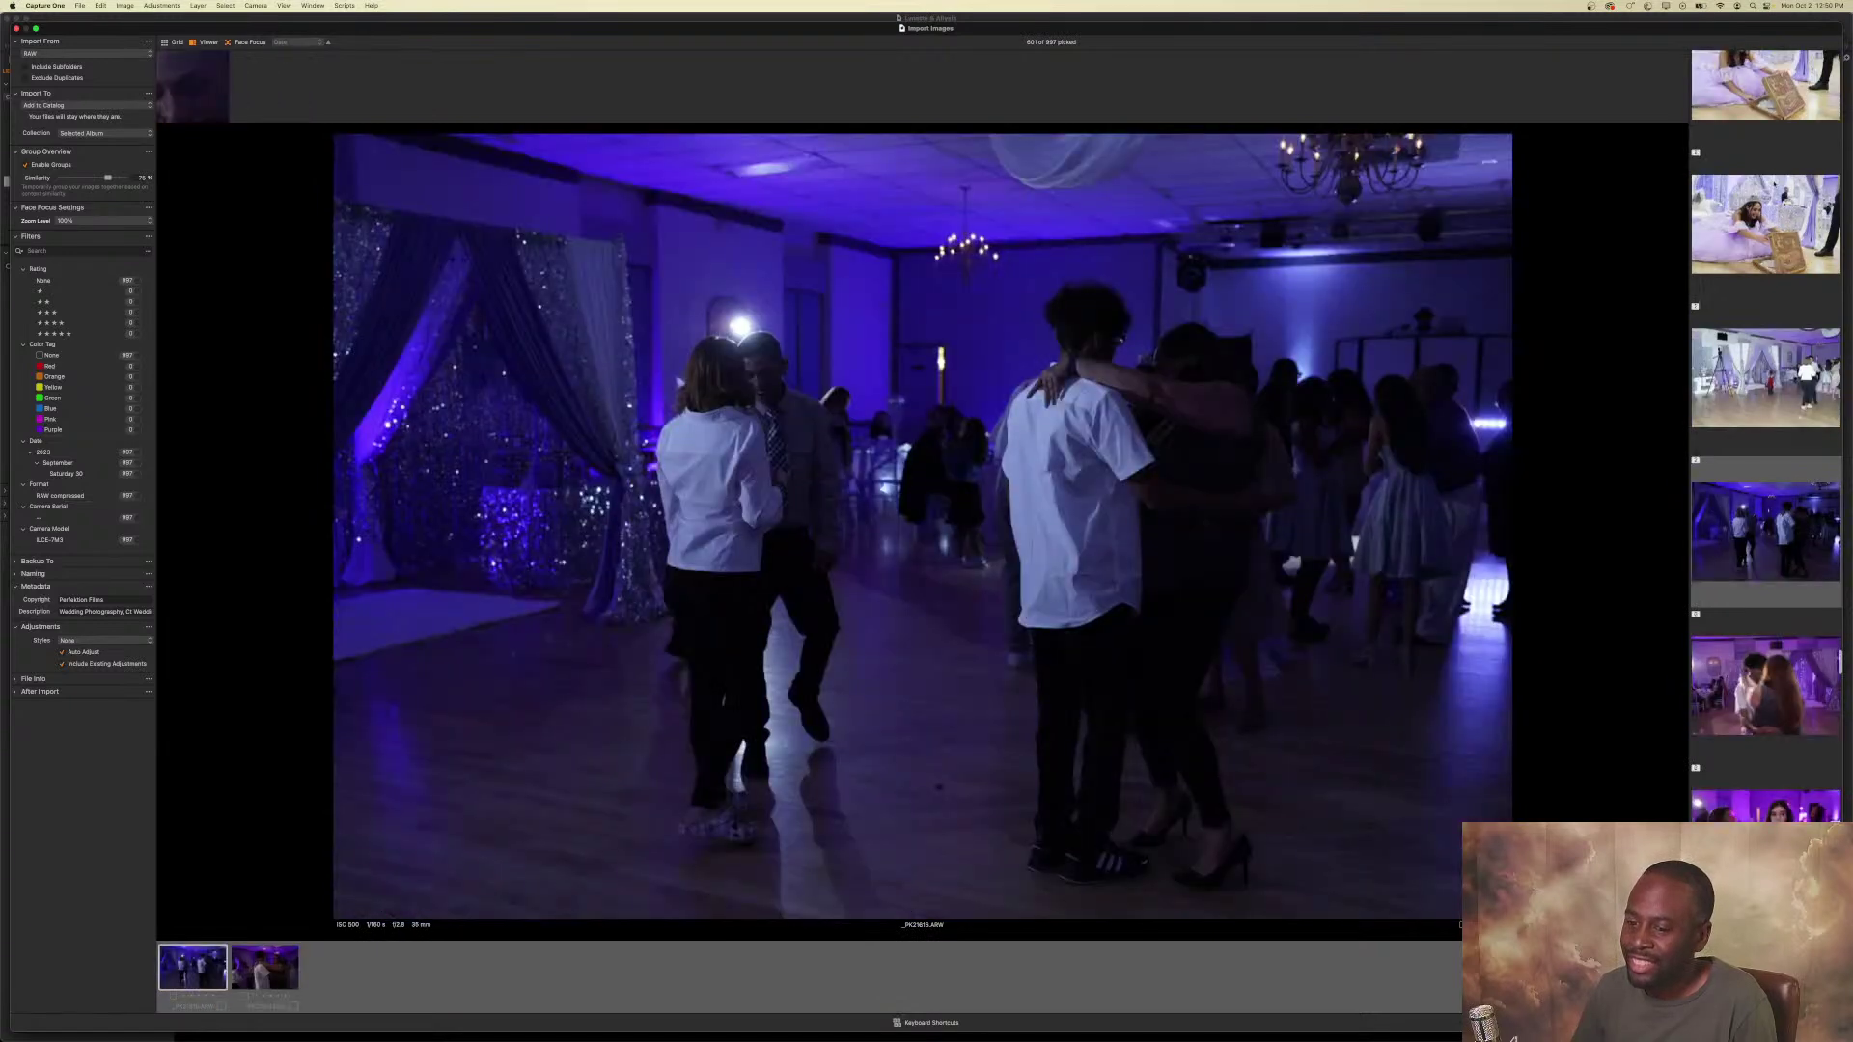
Pick both frames of the dark dance-floor group and the frames of the curly-haired young man slow-dancing with the woman.
key(p)
key(p)
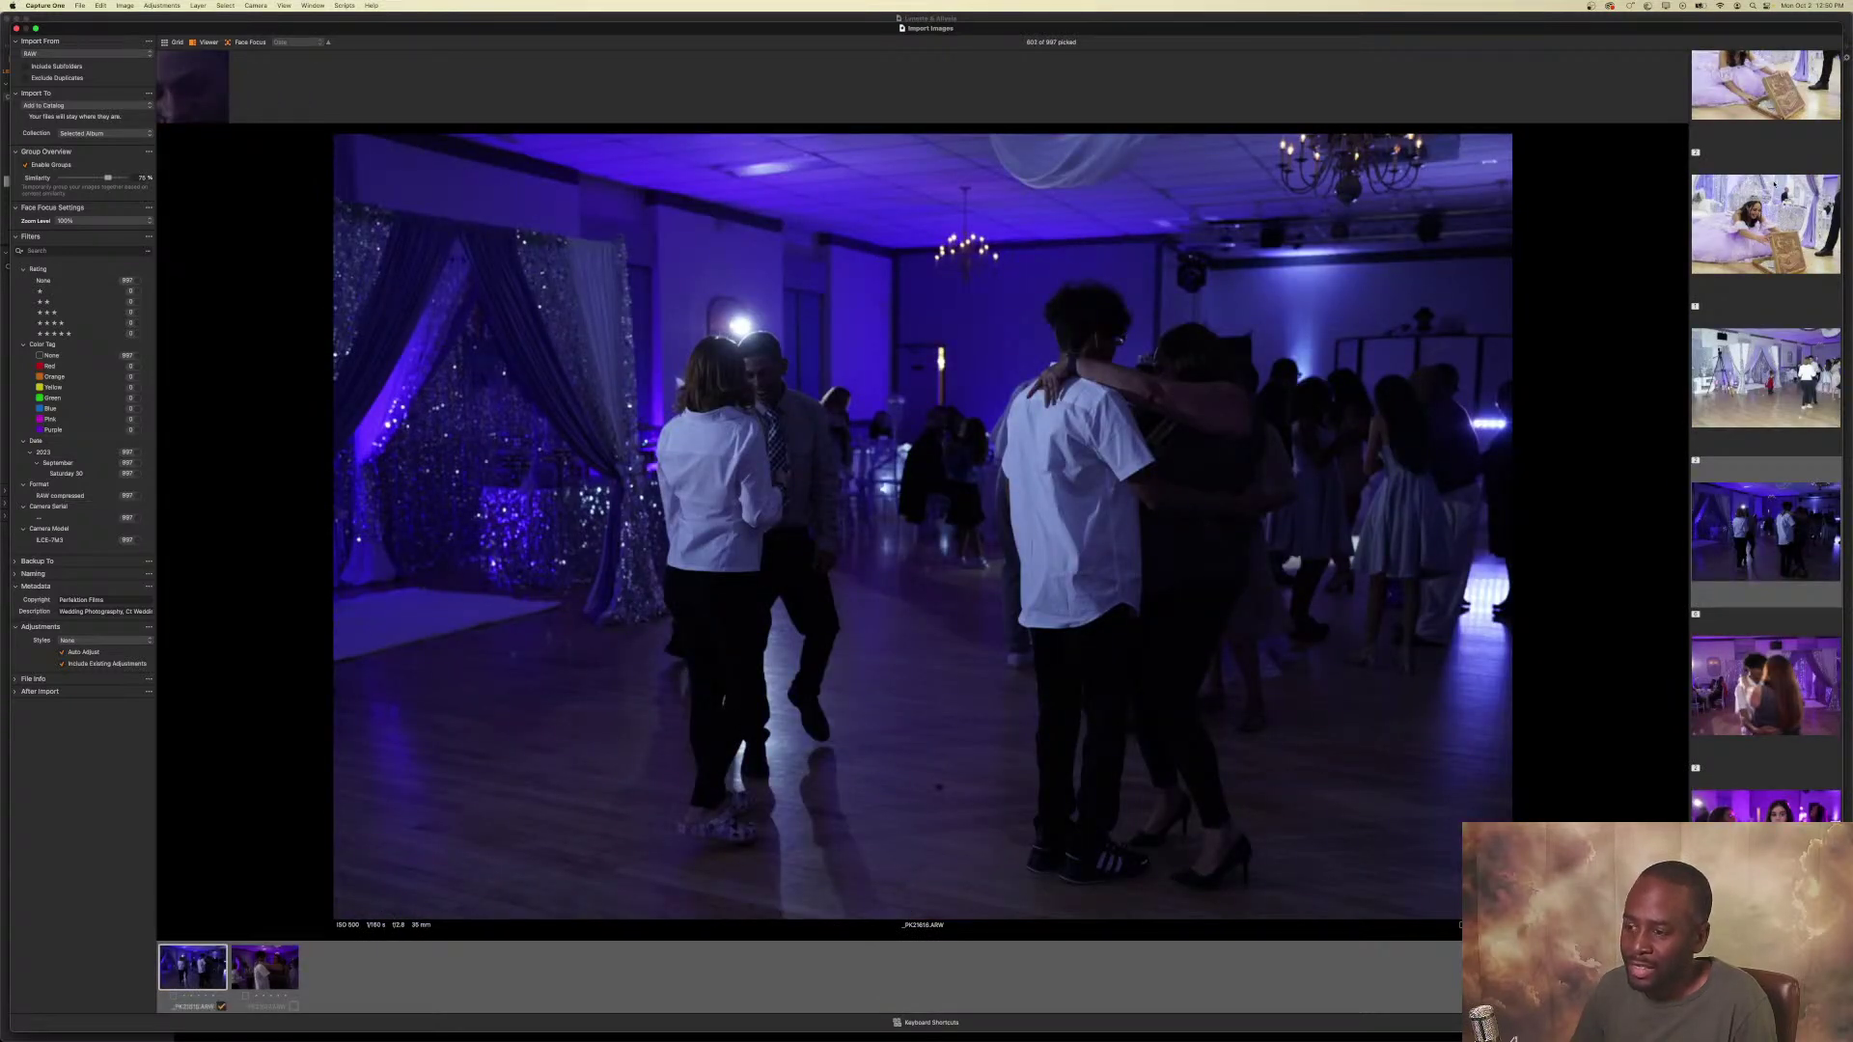
key(p)
key(p)
key(p)
key(p)
key(p)
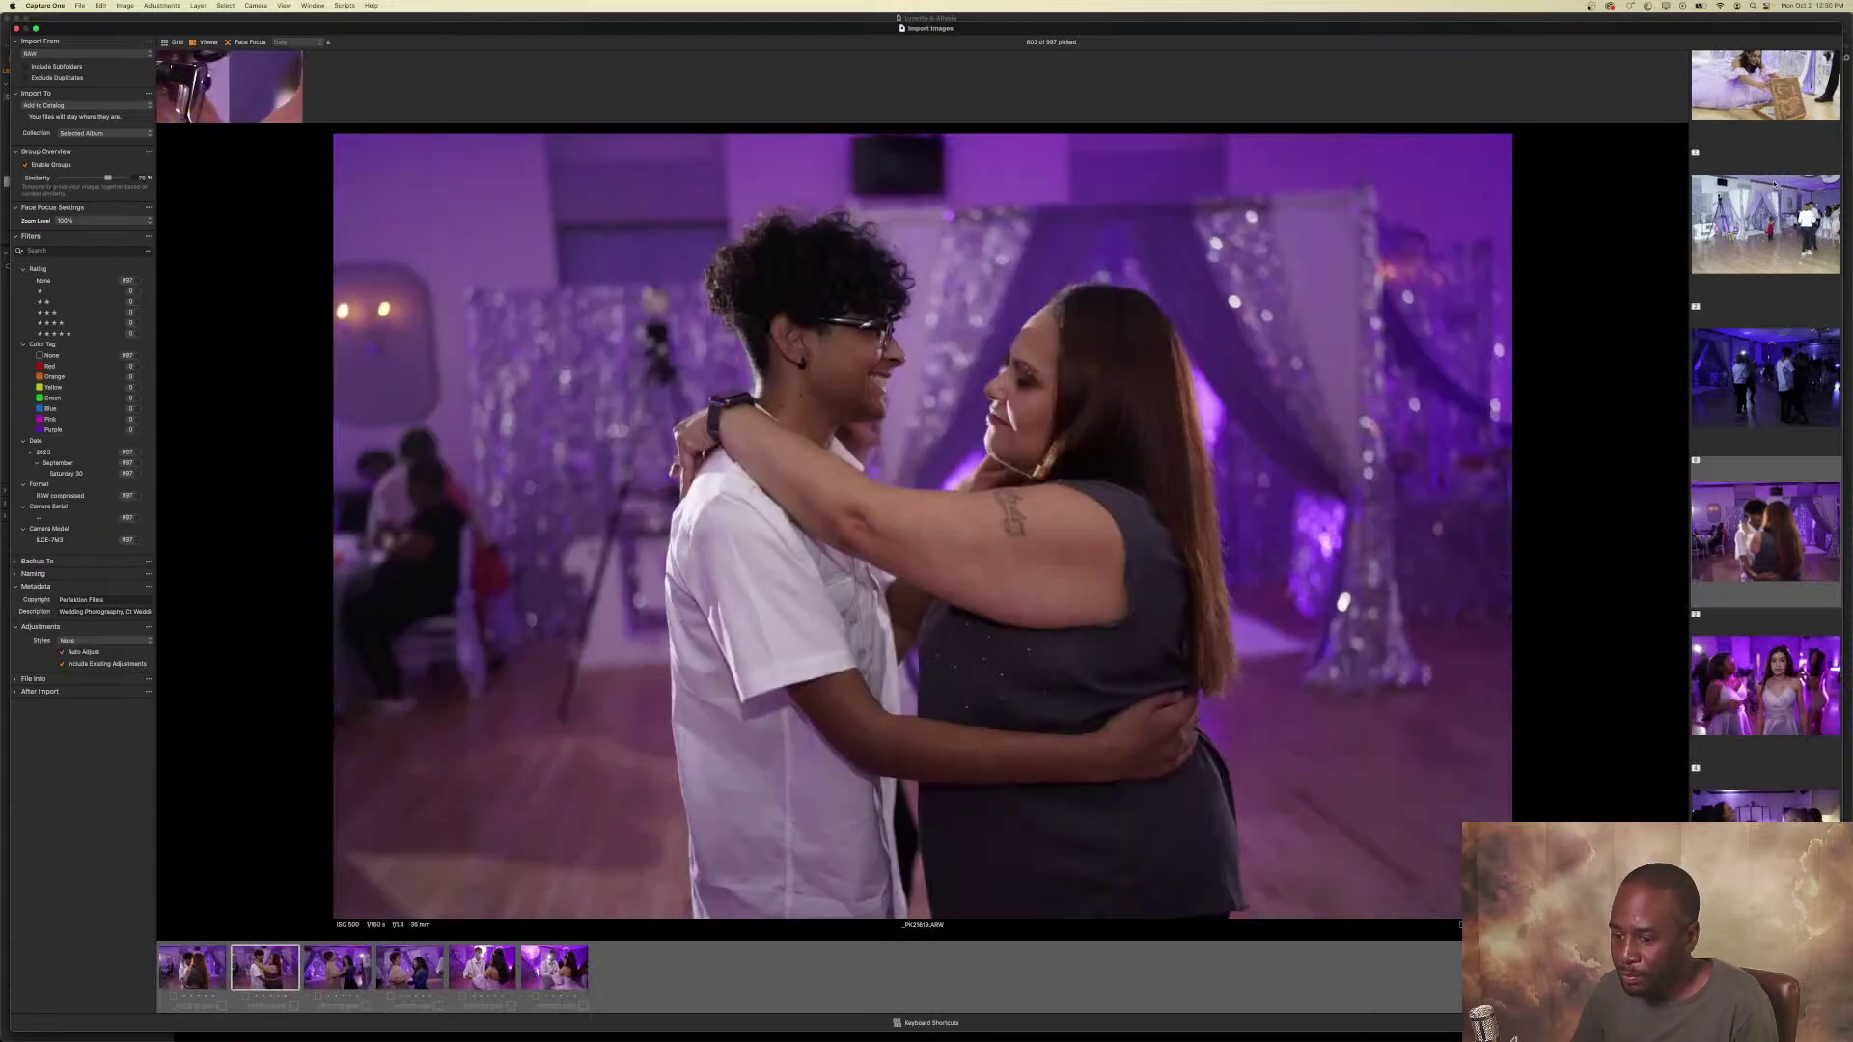
key(Right)
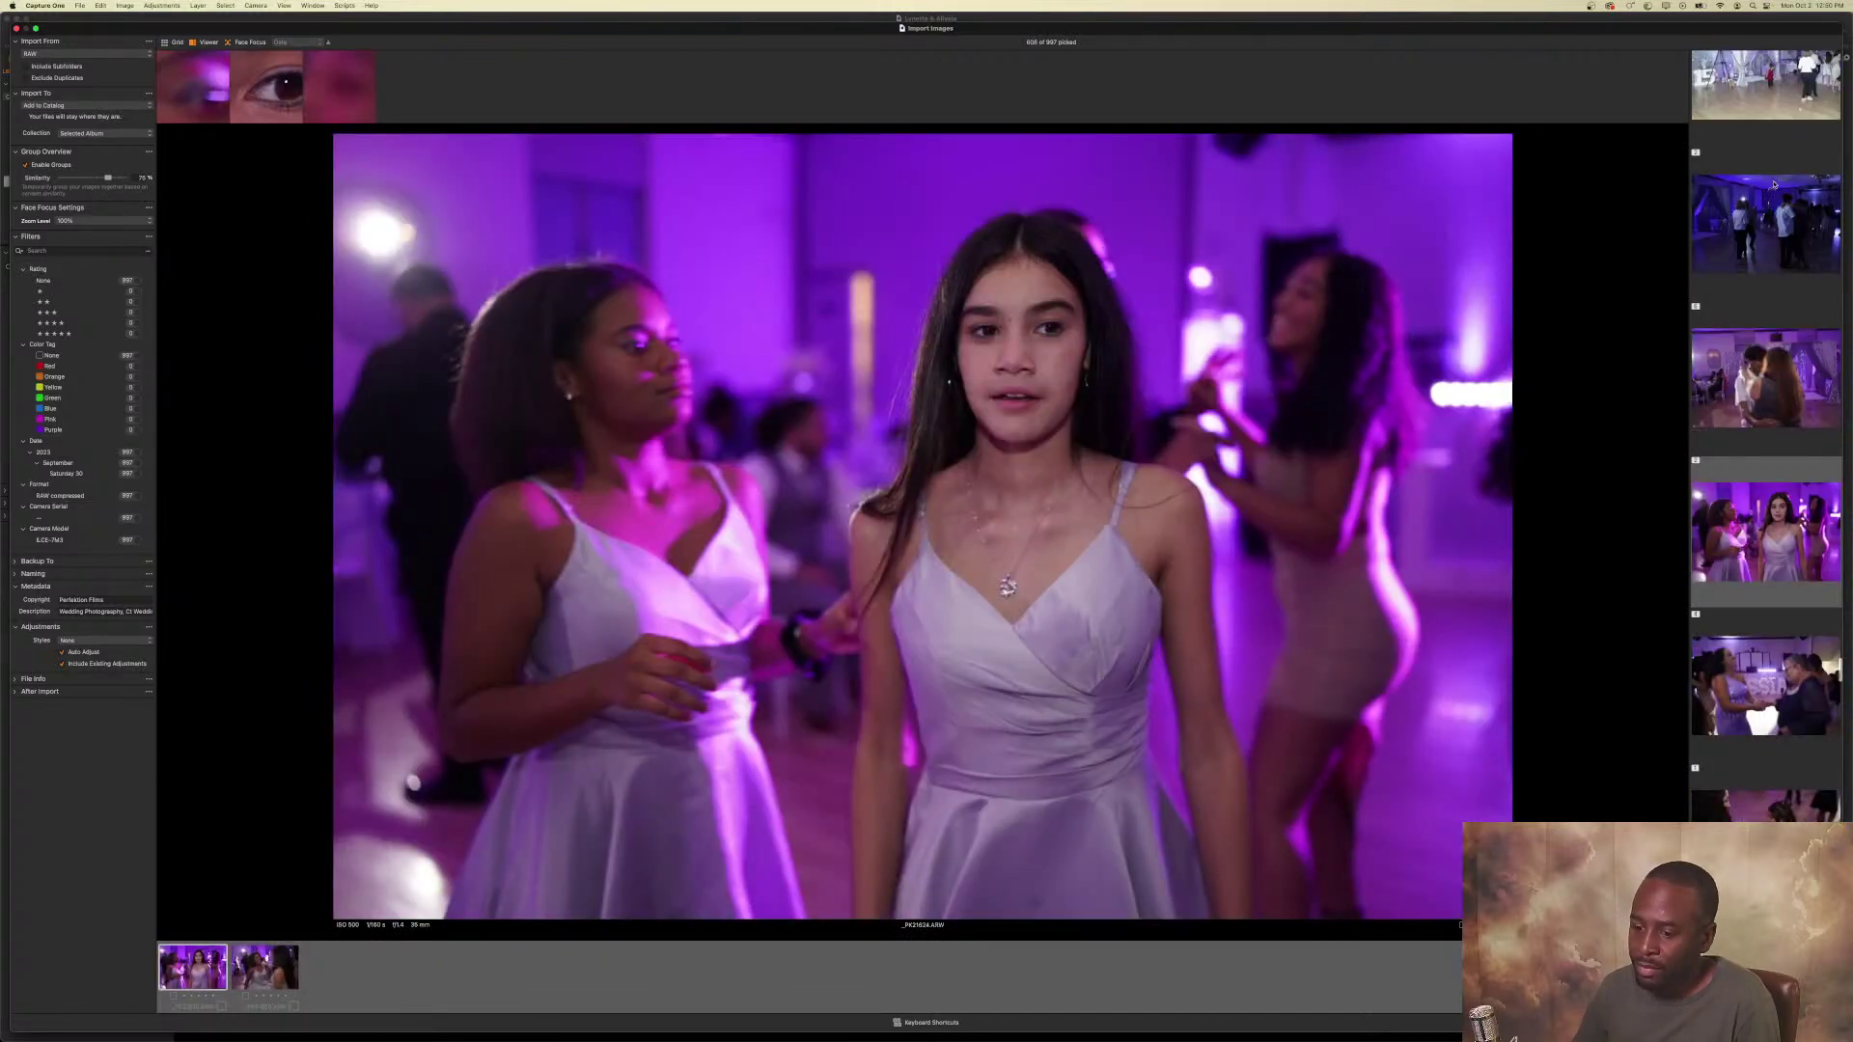
Pick both frames of the girls in lilac dresses and continue through the group of the woman in the striped purple dress.
key(p)
key(p)
key(p)
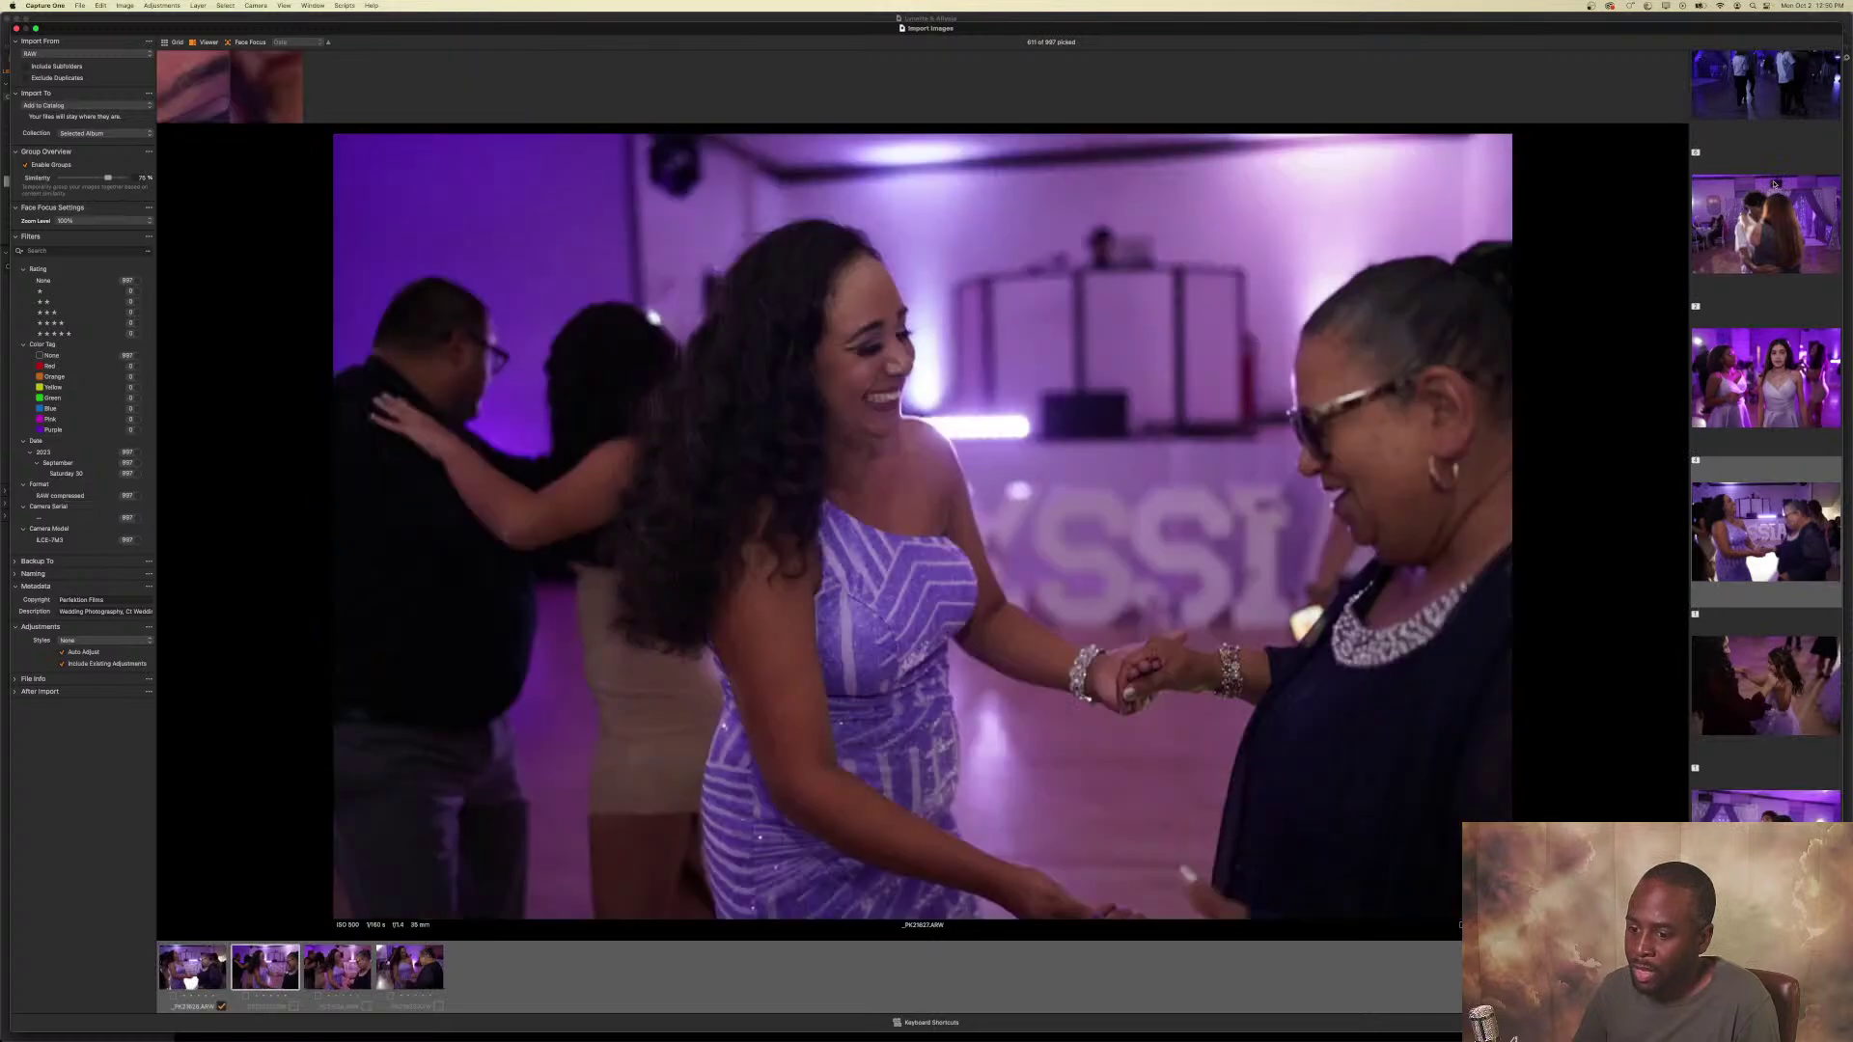
key(p)
key(p)
key(Right)
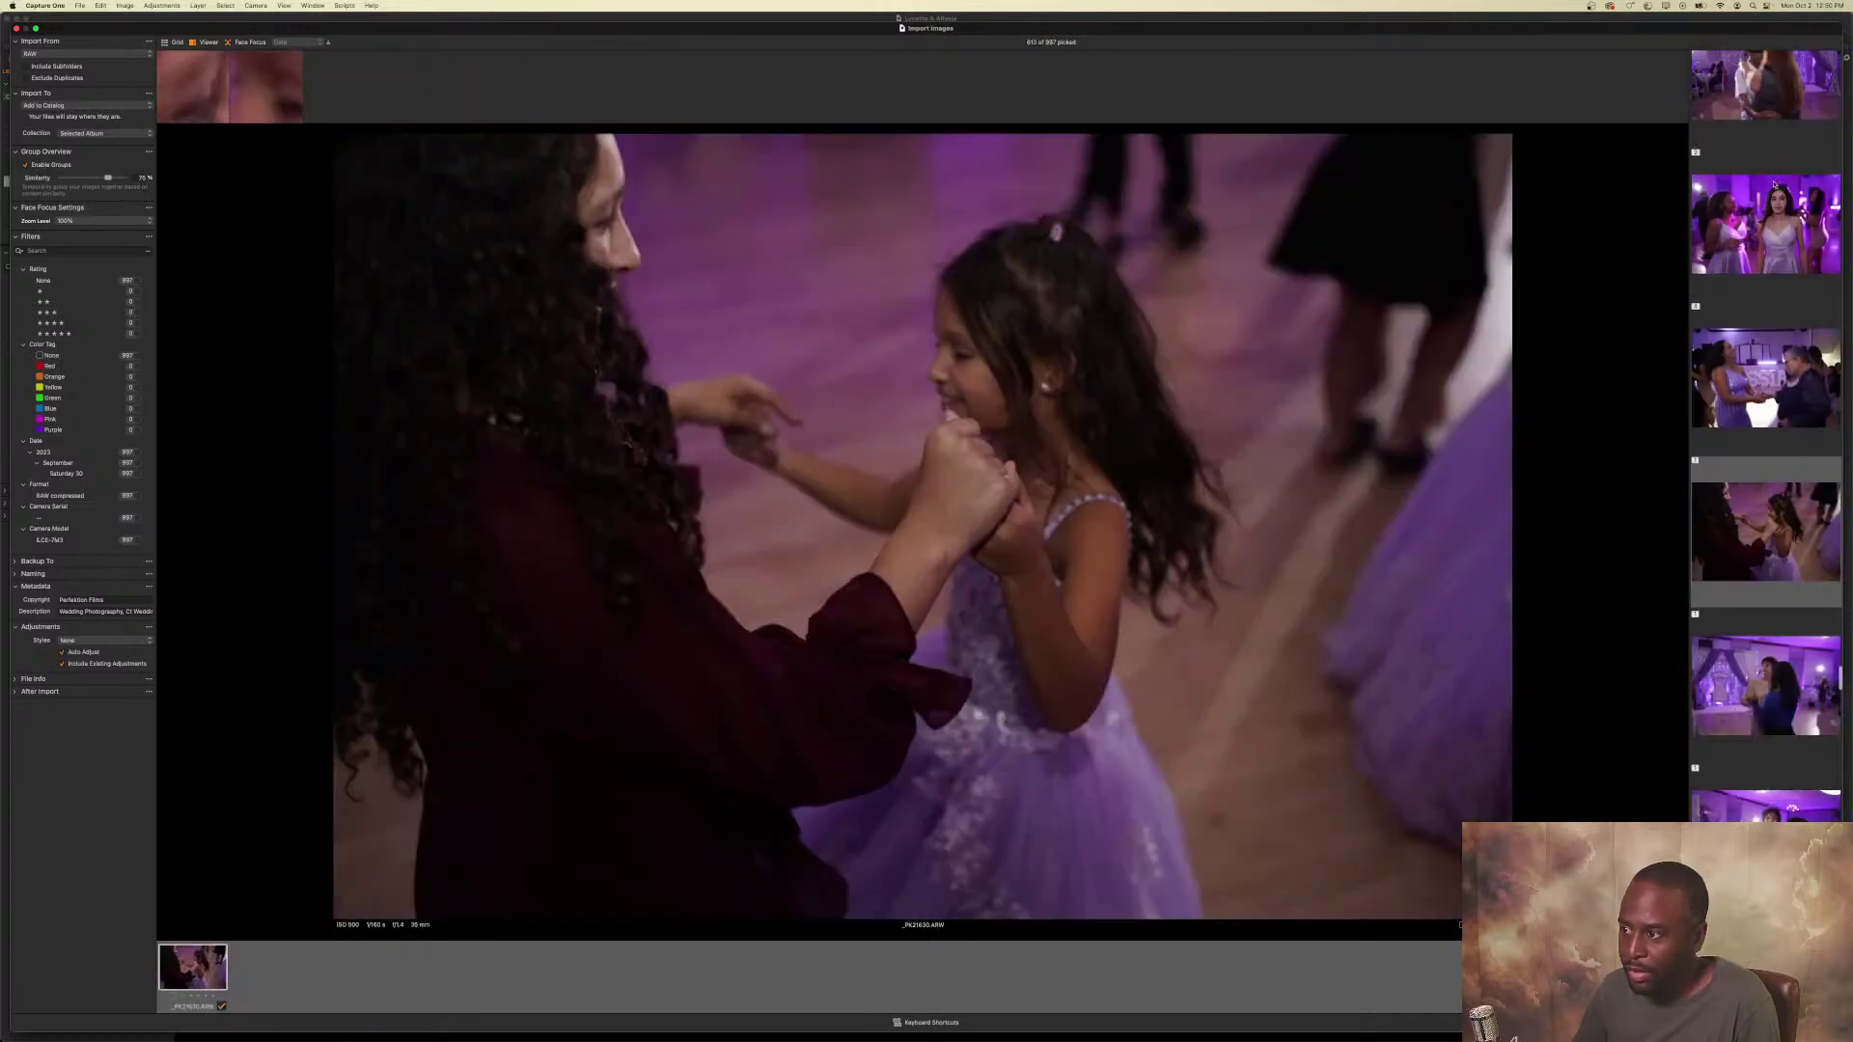
Pick the frame of the little girl dancing with the curly-haired woman and advance to the group with the white blouse.
key(Left)
key(Right)
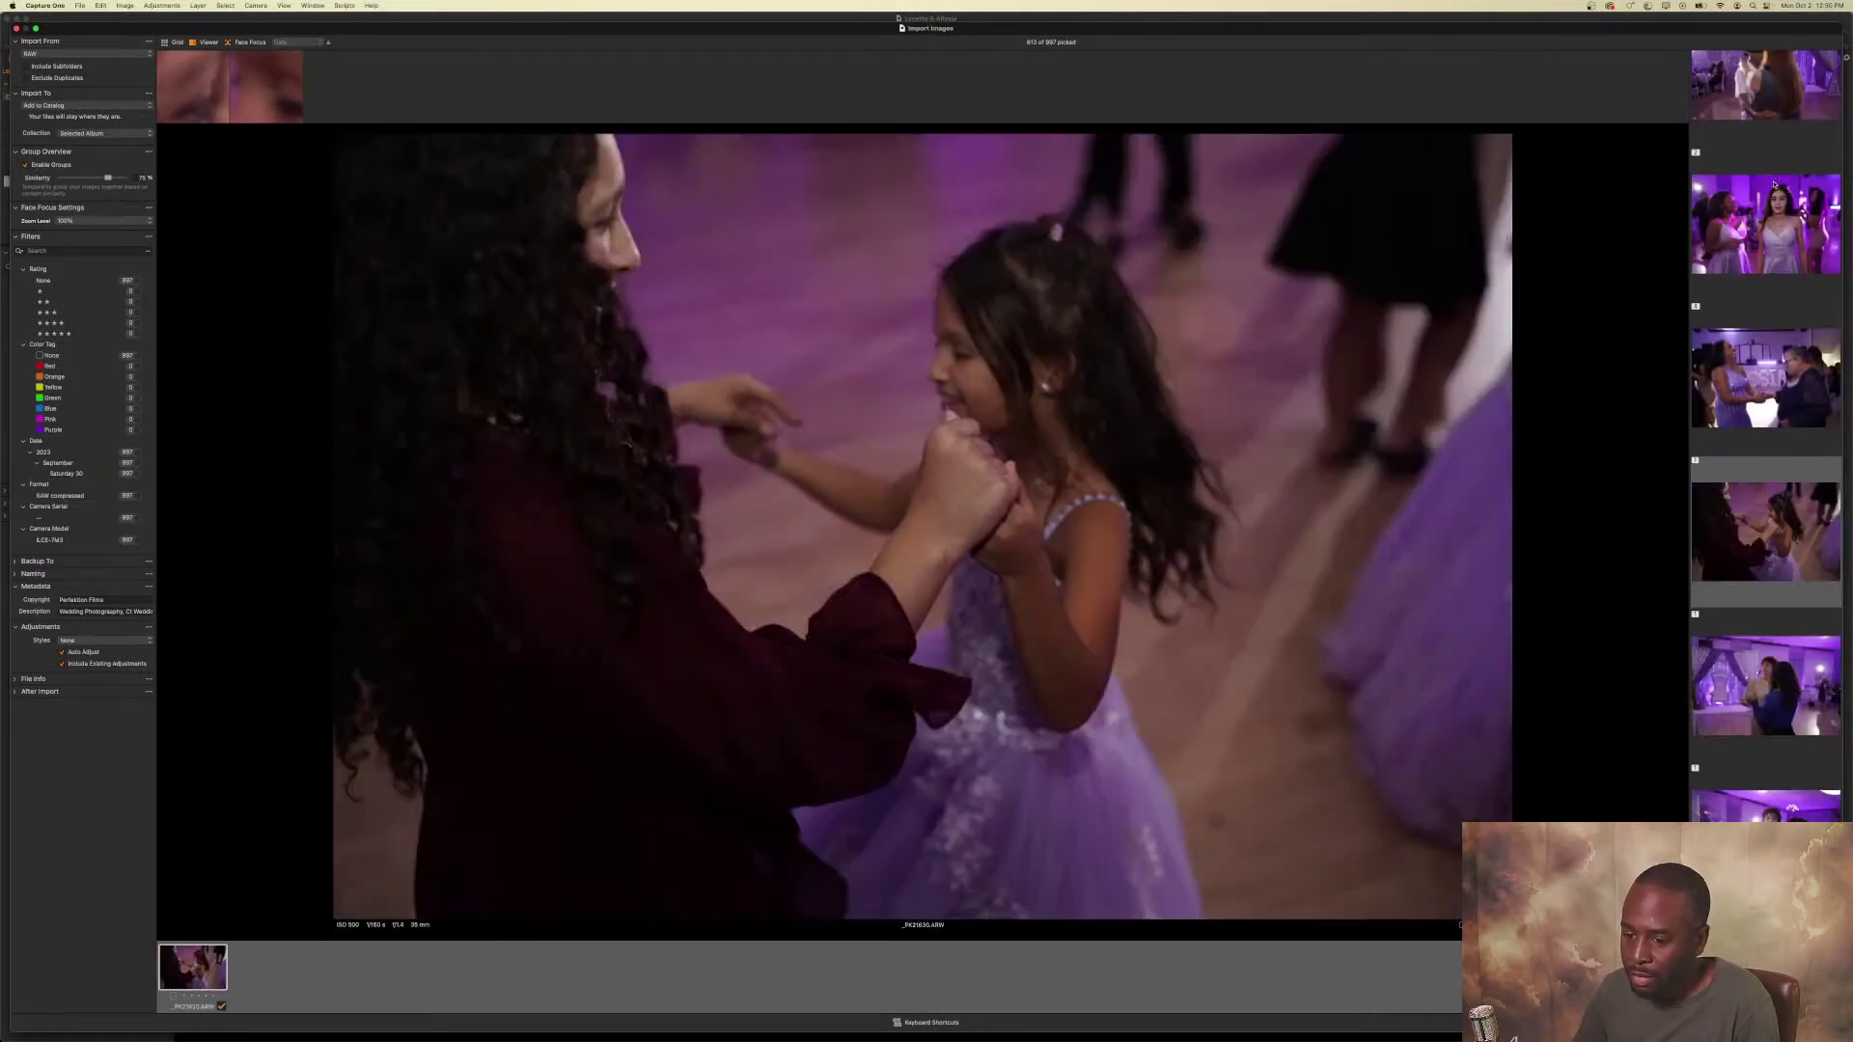
key(p)
key(Left)
key(Right)
key(Right)
key(Right)
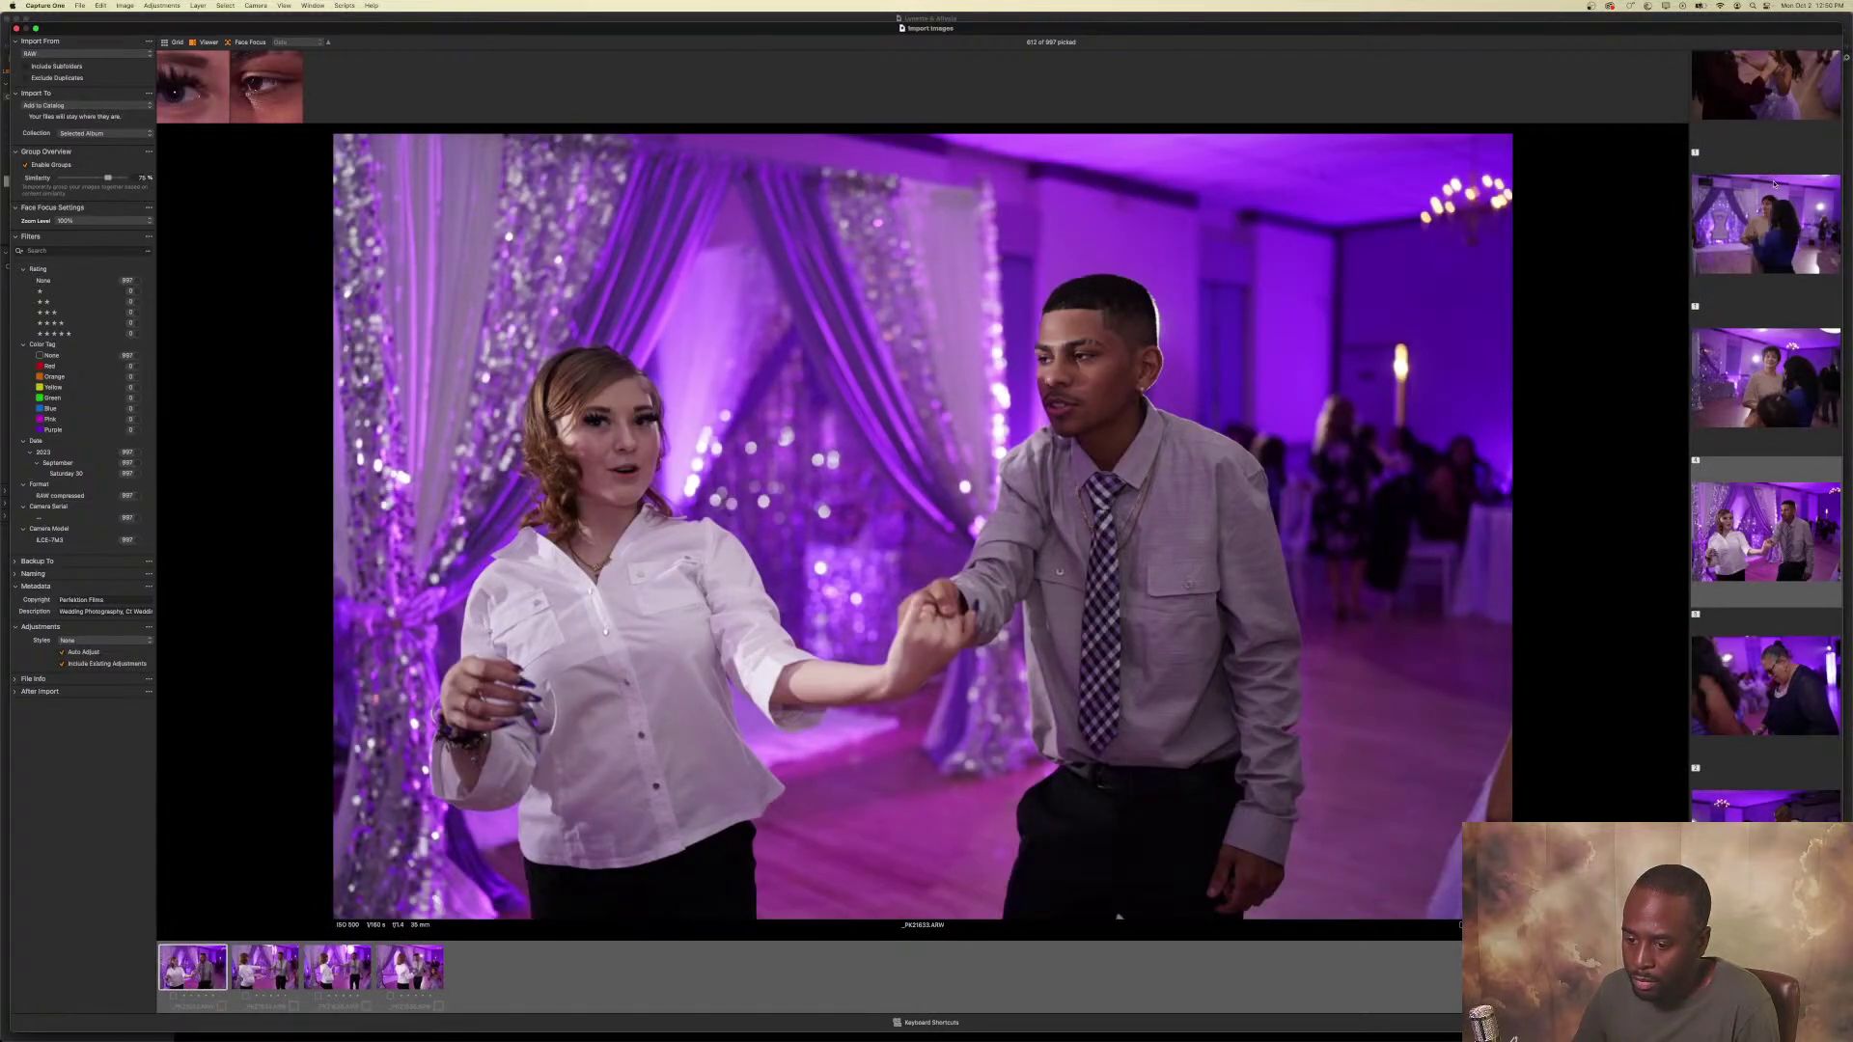
Return to the woman in the striped purple dress with the older woman, picking the last three frames and leaving out the blurred first.
key(Left)
key(Left)
key(Left)
key(Left)
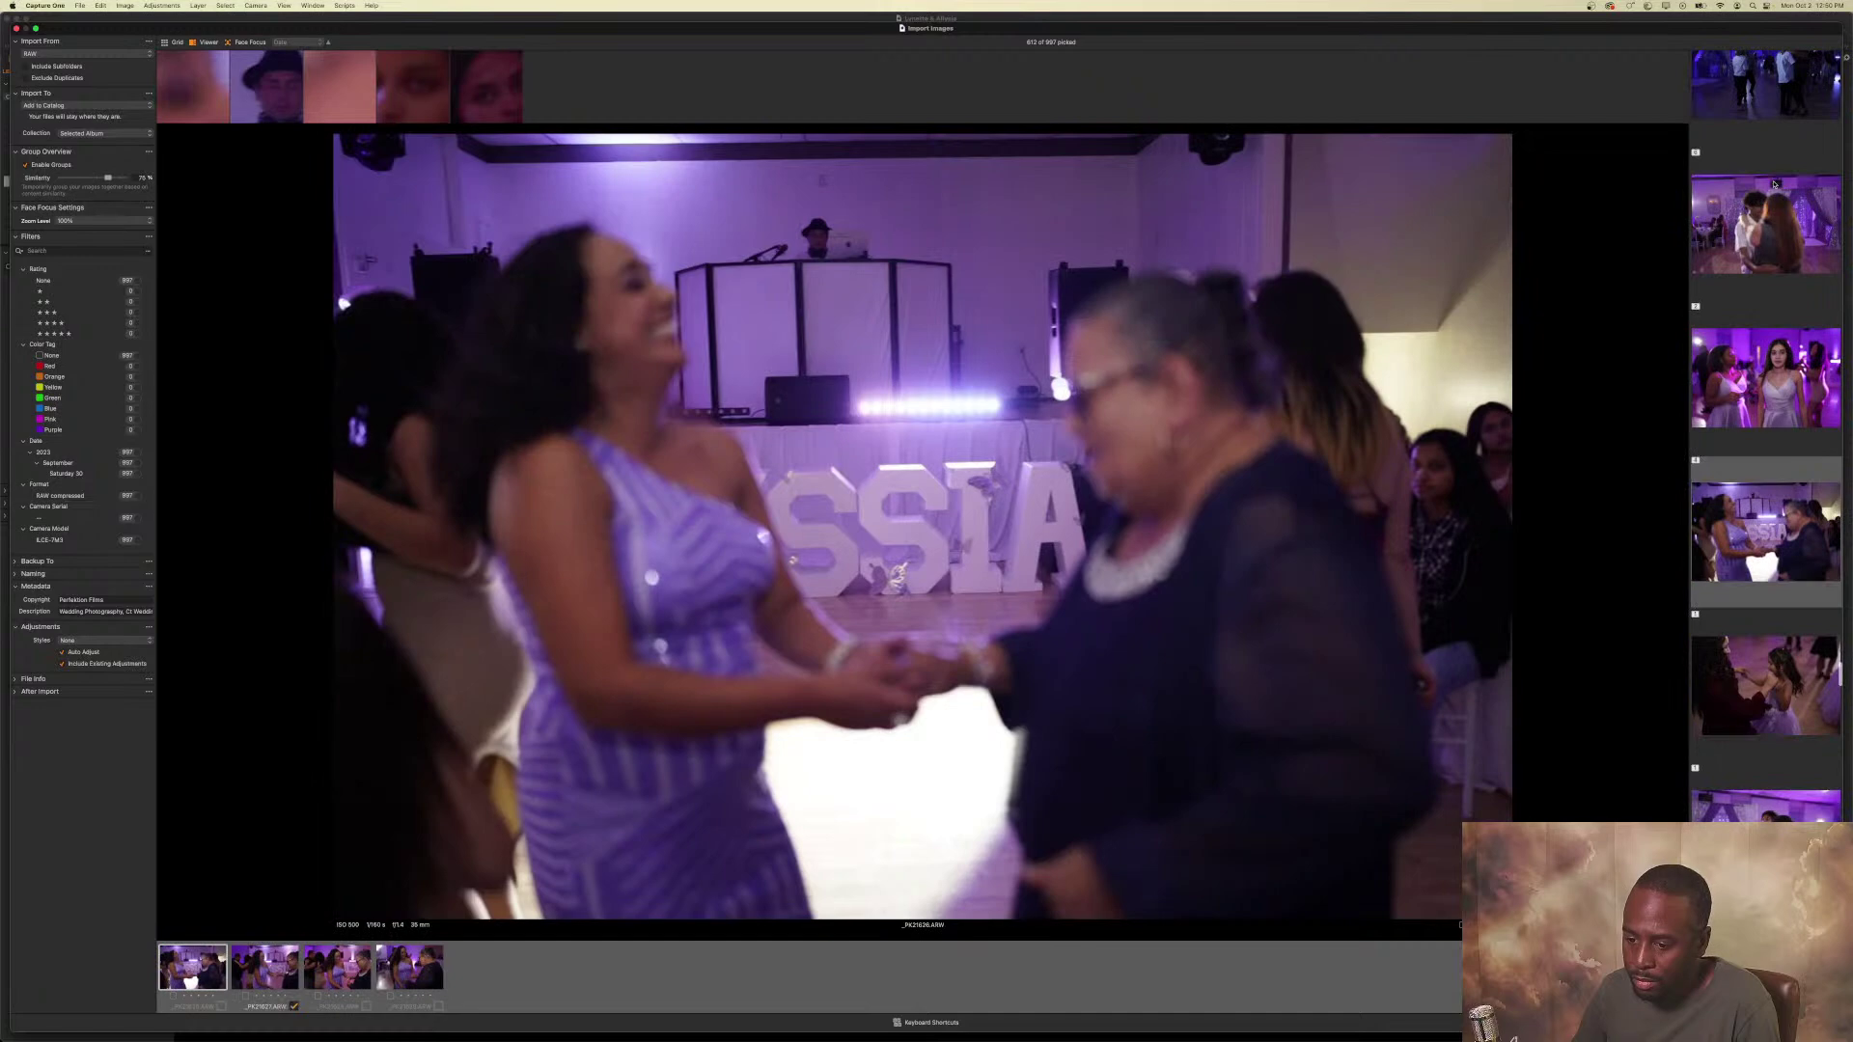
key(Left)
key(Right)
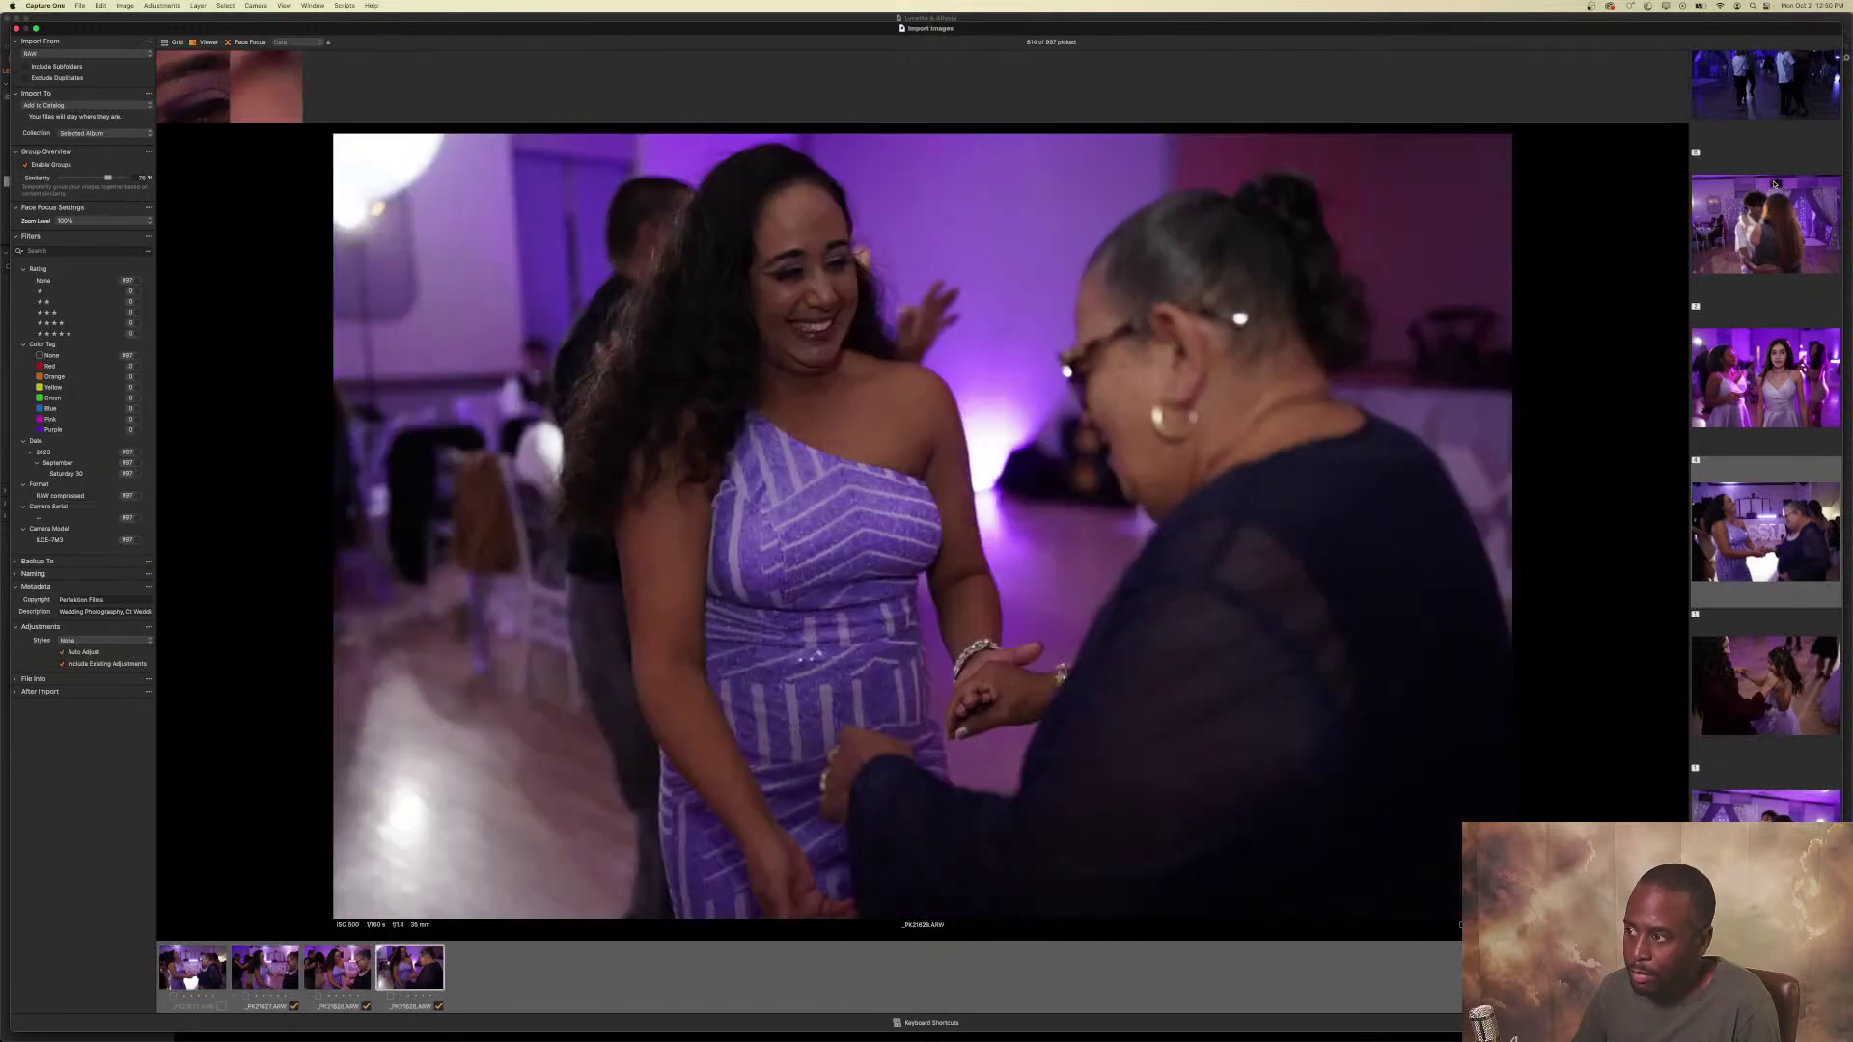
Pick the frames of the woman in gold with the woman in blue, and all four of the white-blouse girl dancing with the boy.
key(Right)
key(Right)
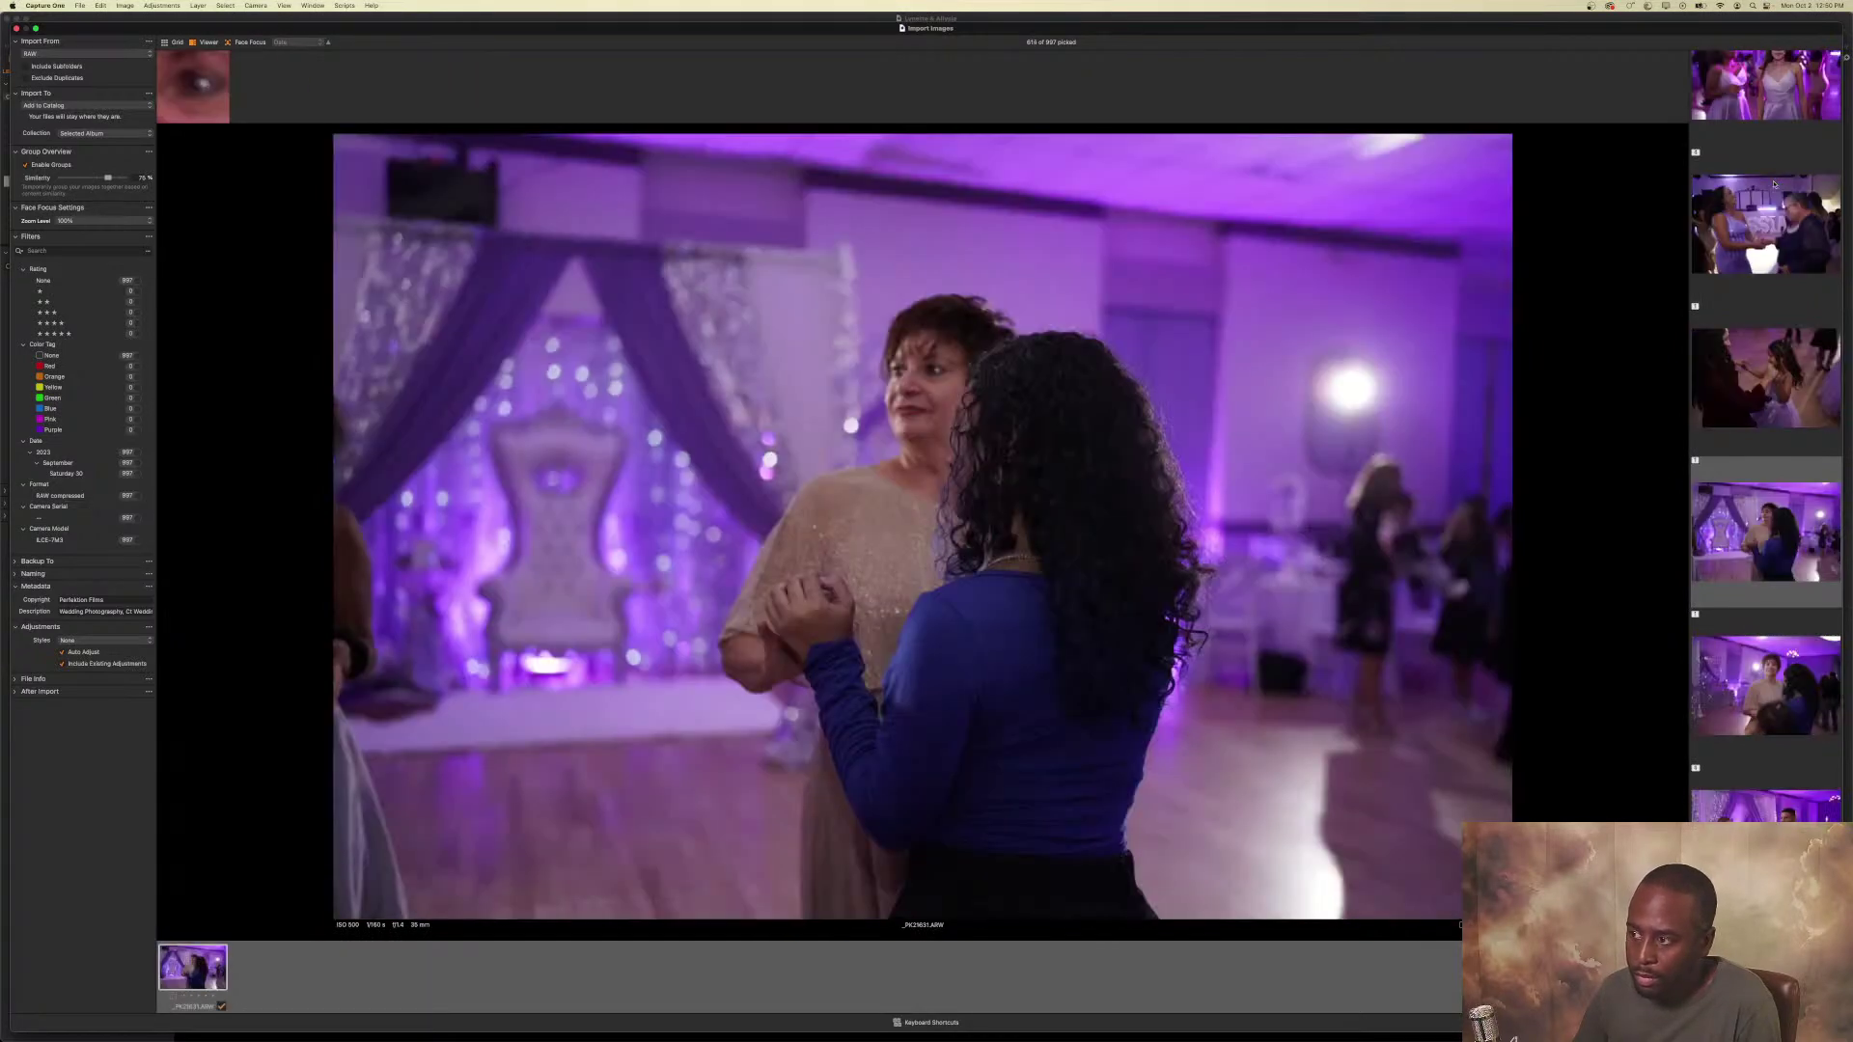
key(Right)
key(Right)
key(Right)
key(Right)
key(Right)
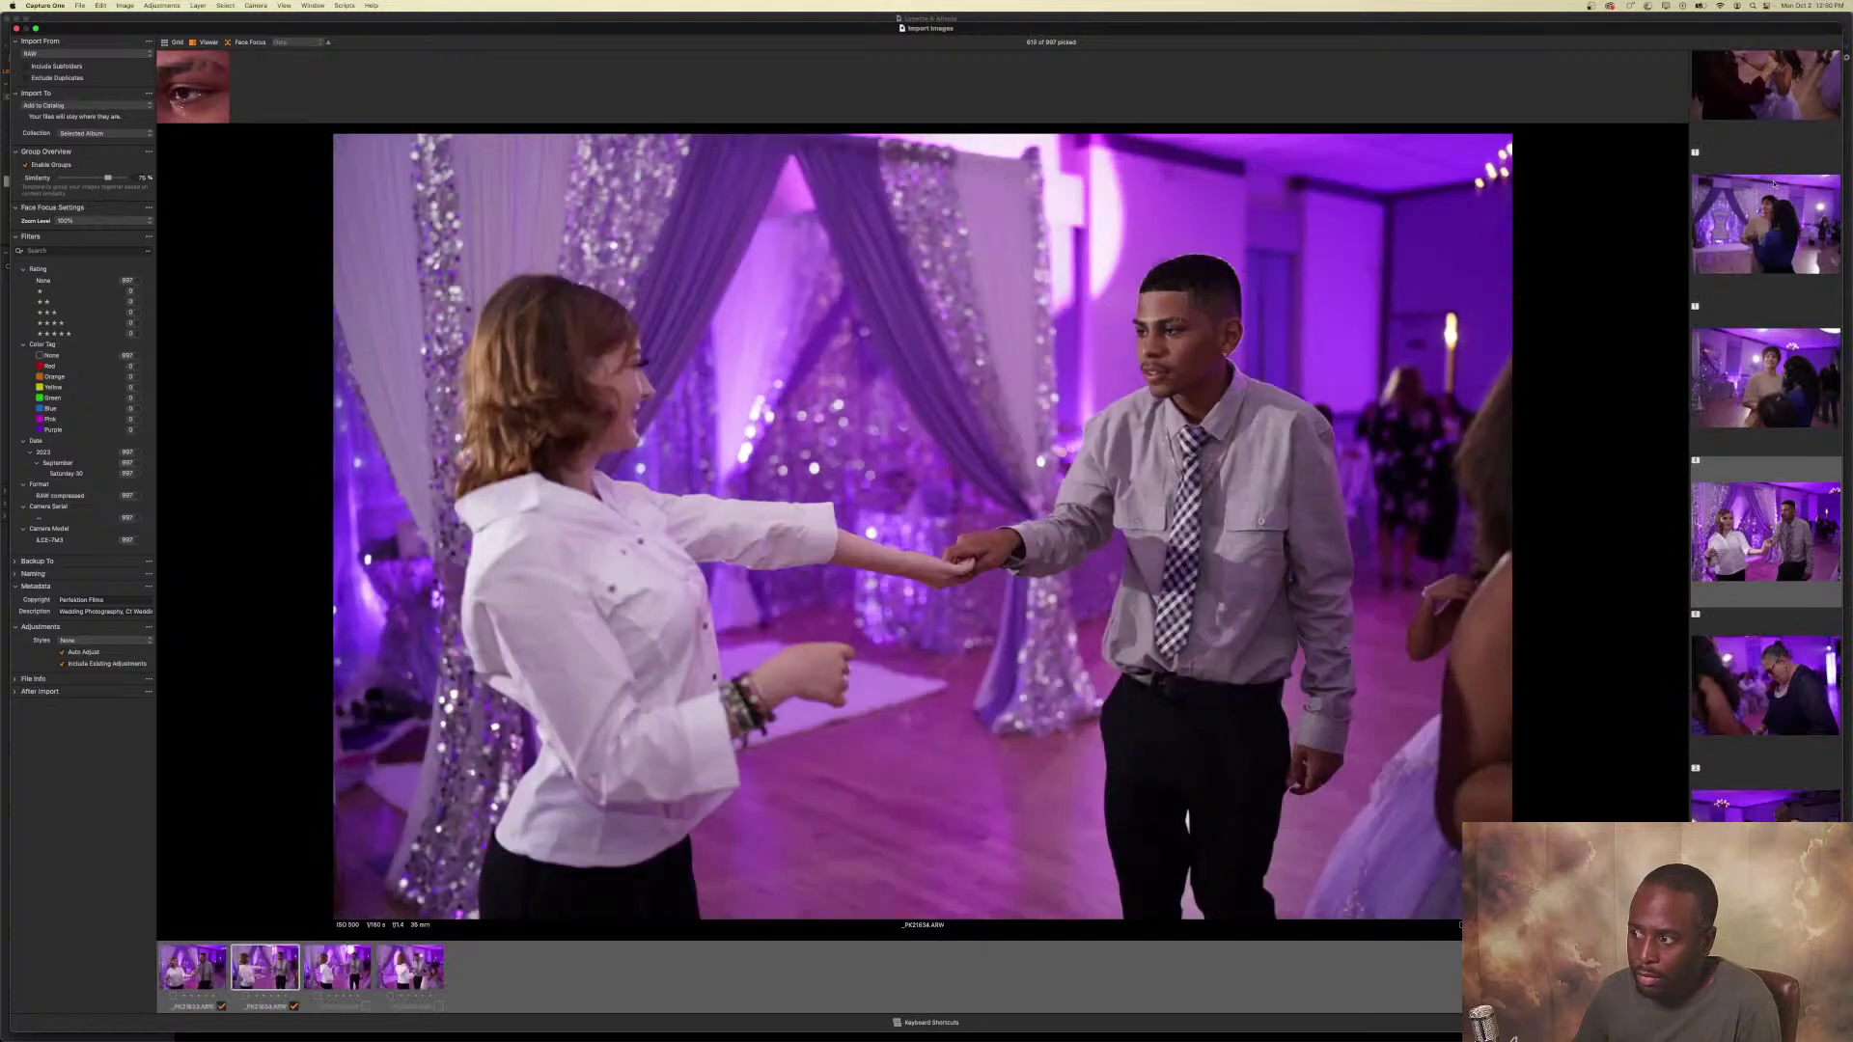
key(Right)
key(Right)
key(Right)
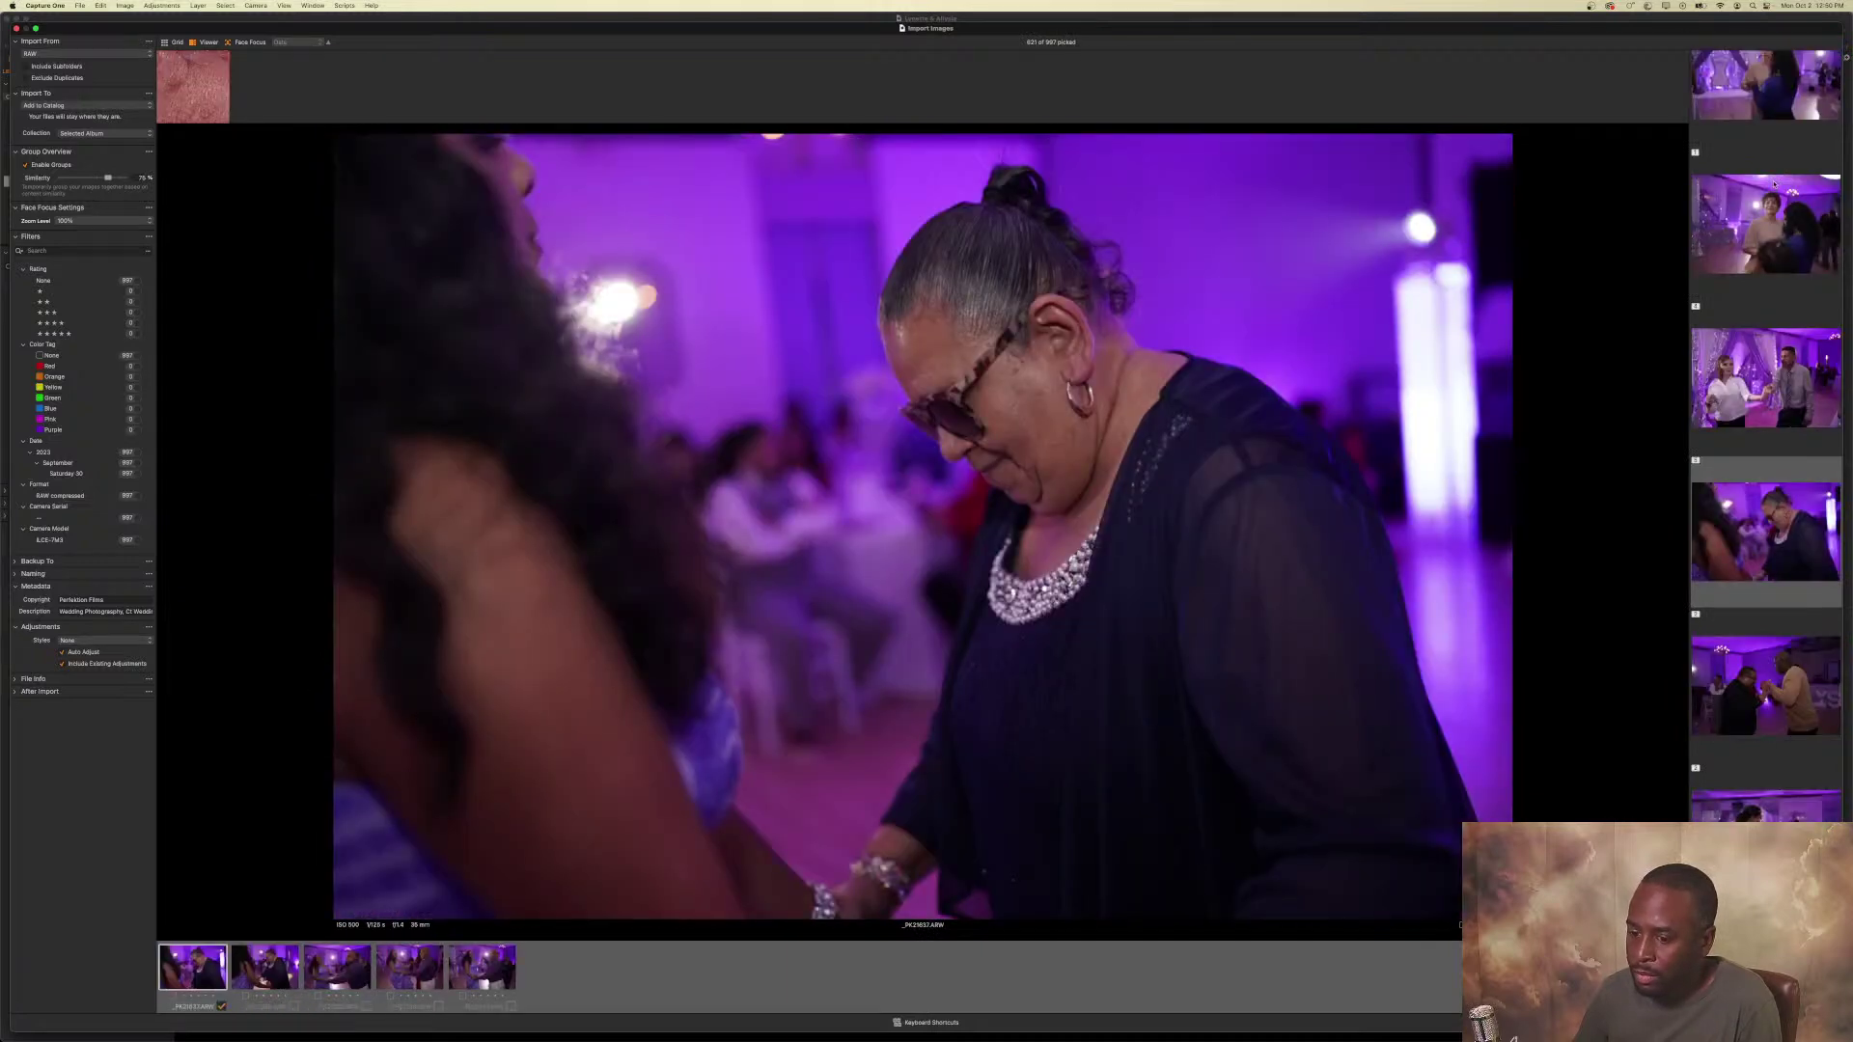
Pick the frames in the five-frame group with the older woman and the man in the purple shirt, leaving out the fourth.
key(Right)
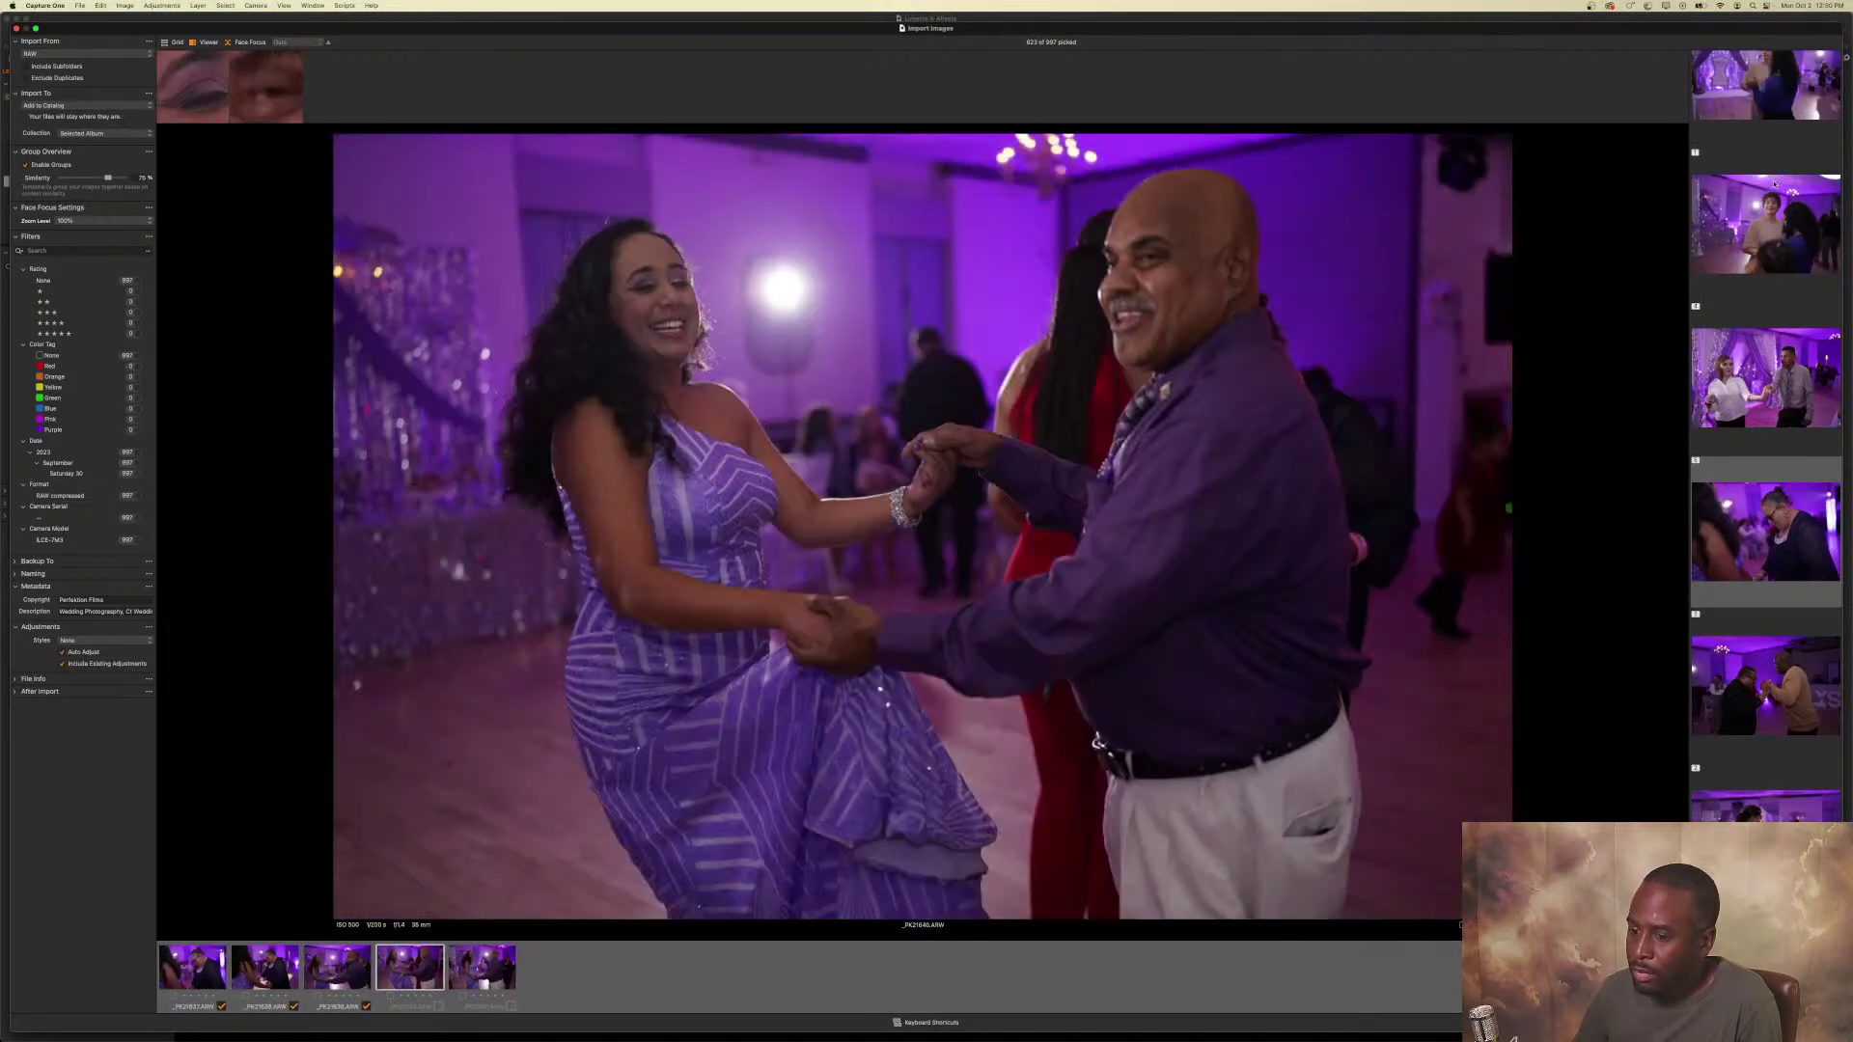
key(Left)
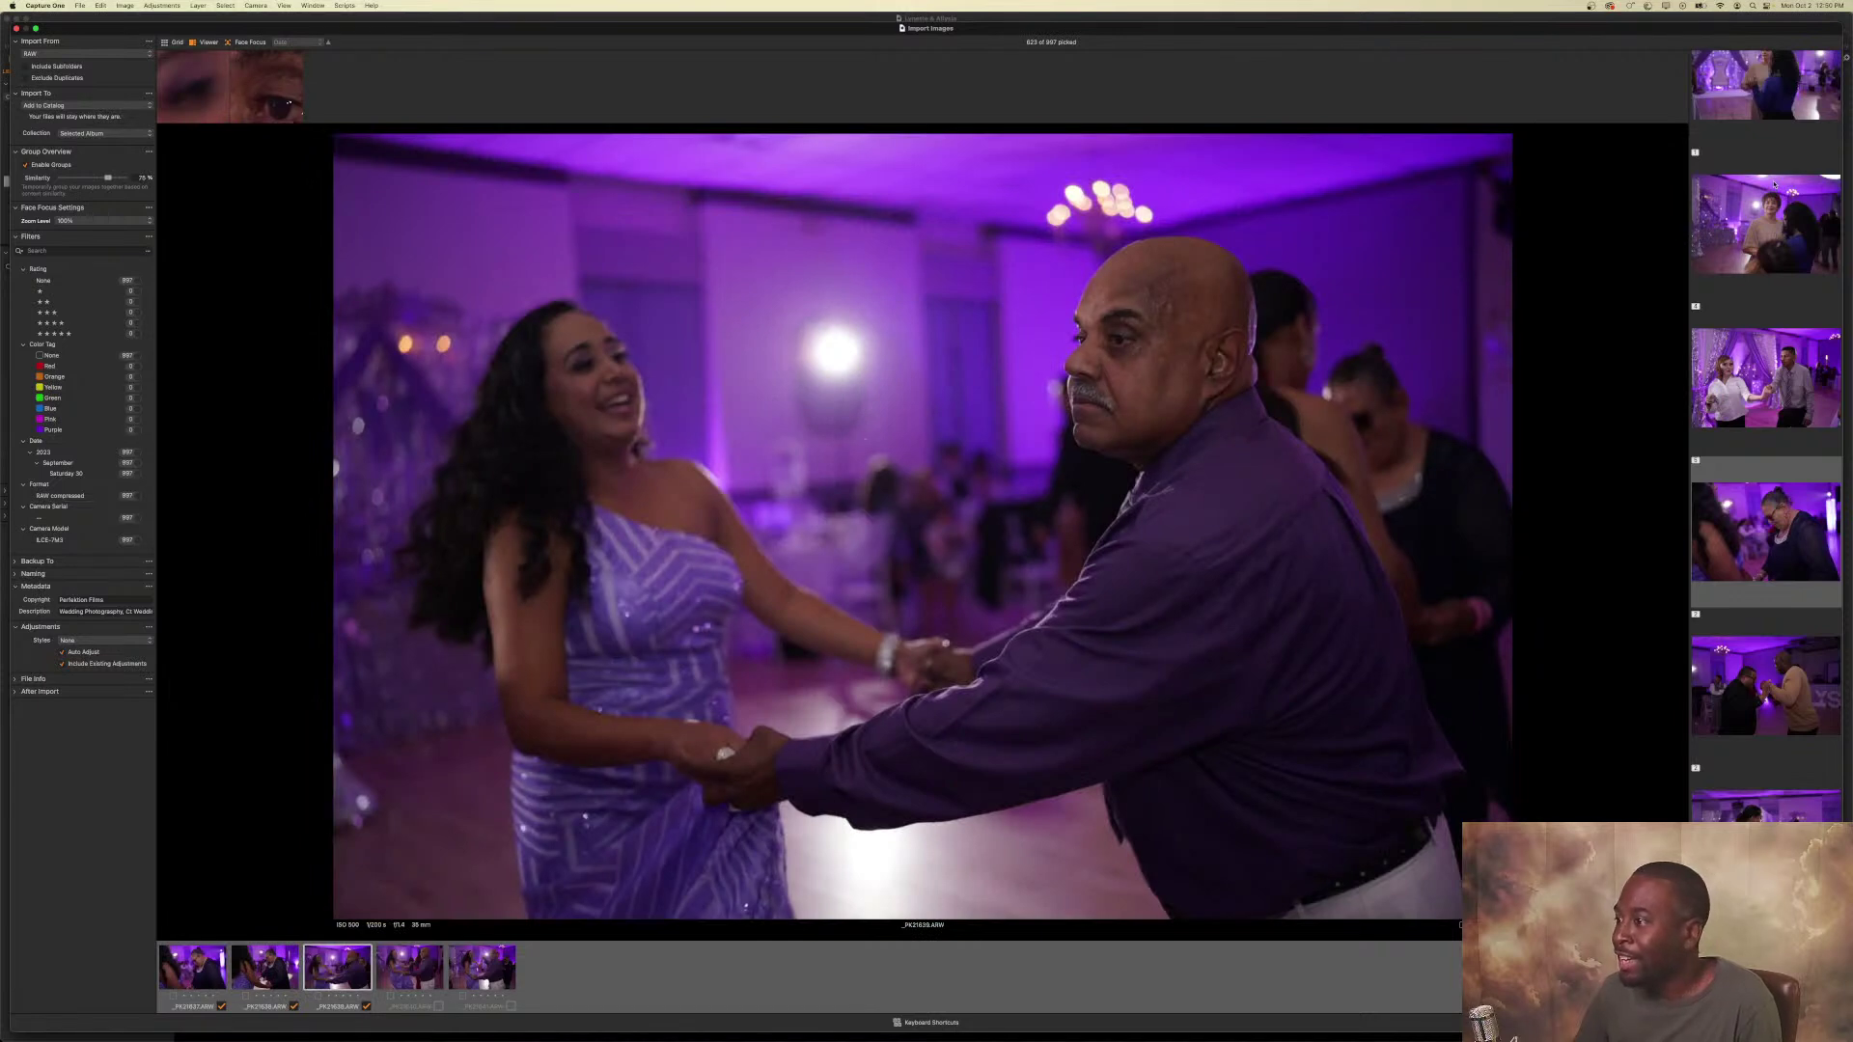
key(Right)
key(Right)
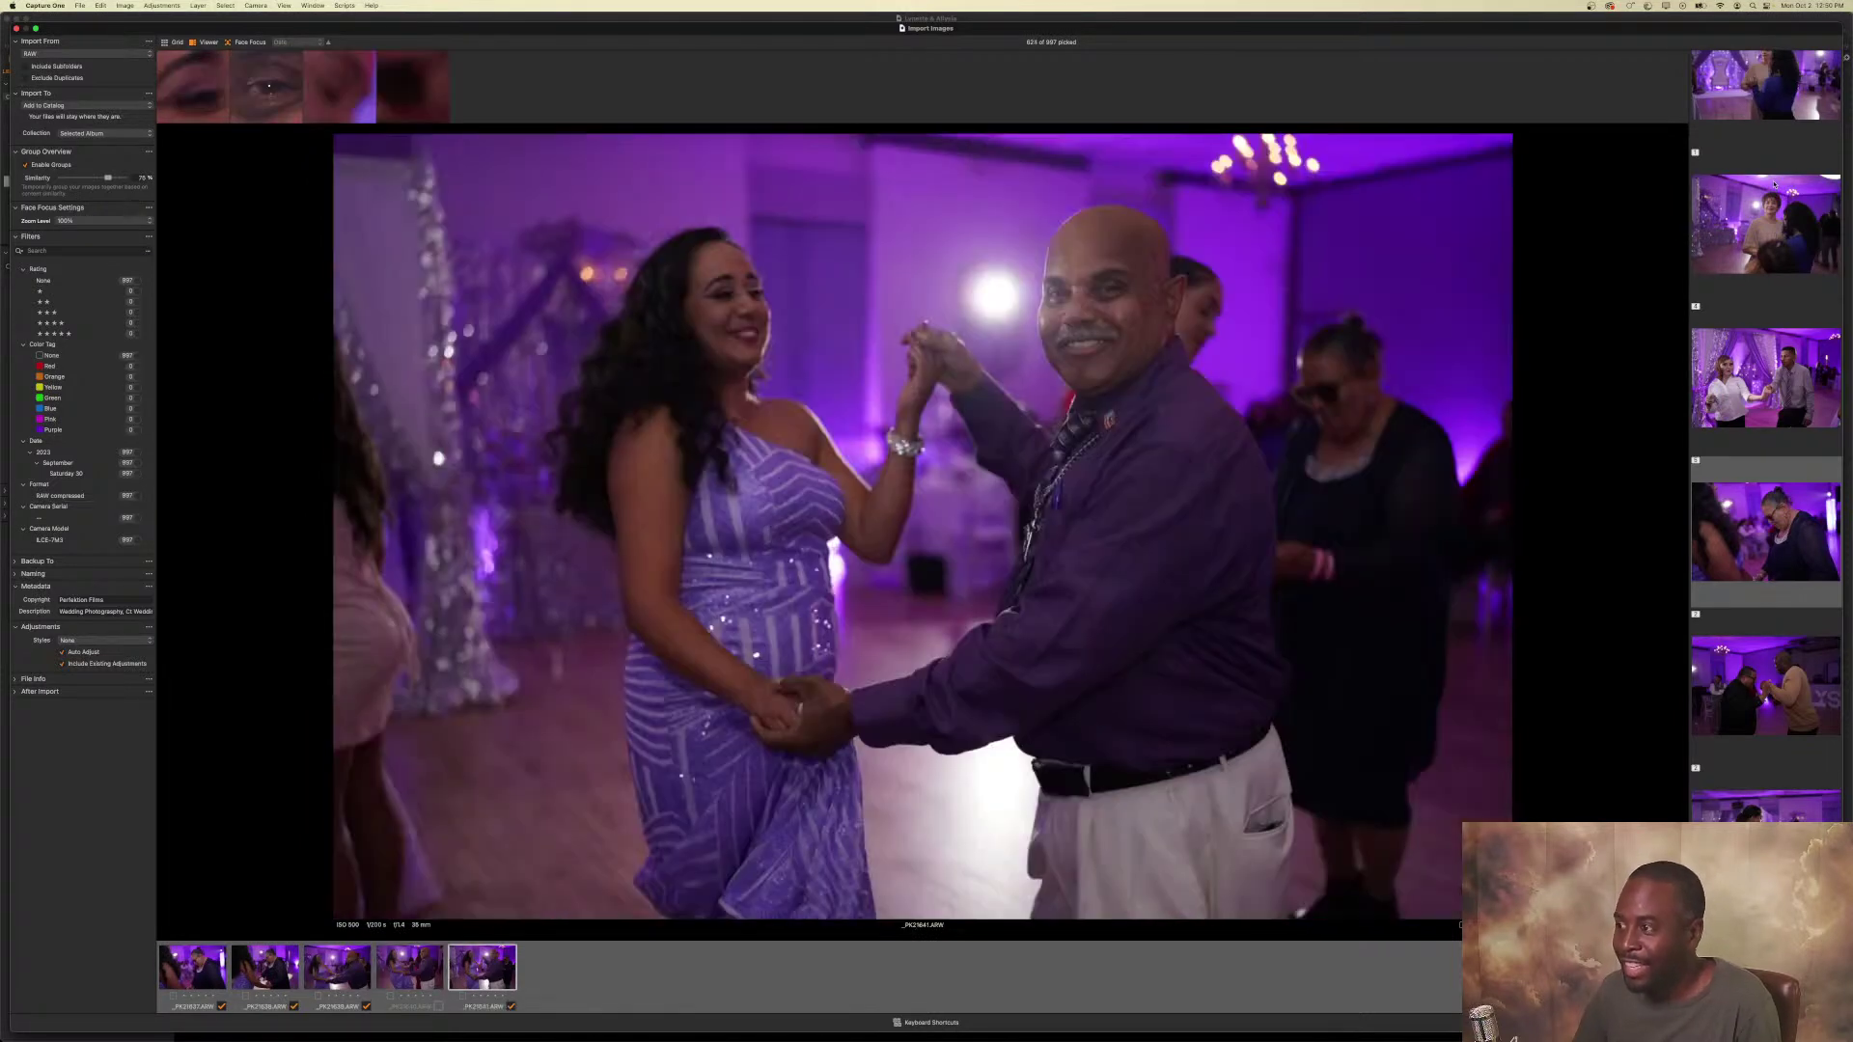
key(Right)
key(Up)
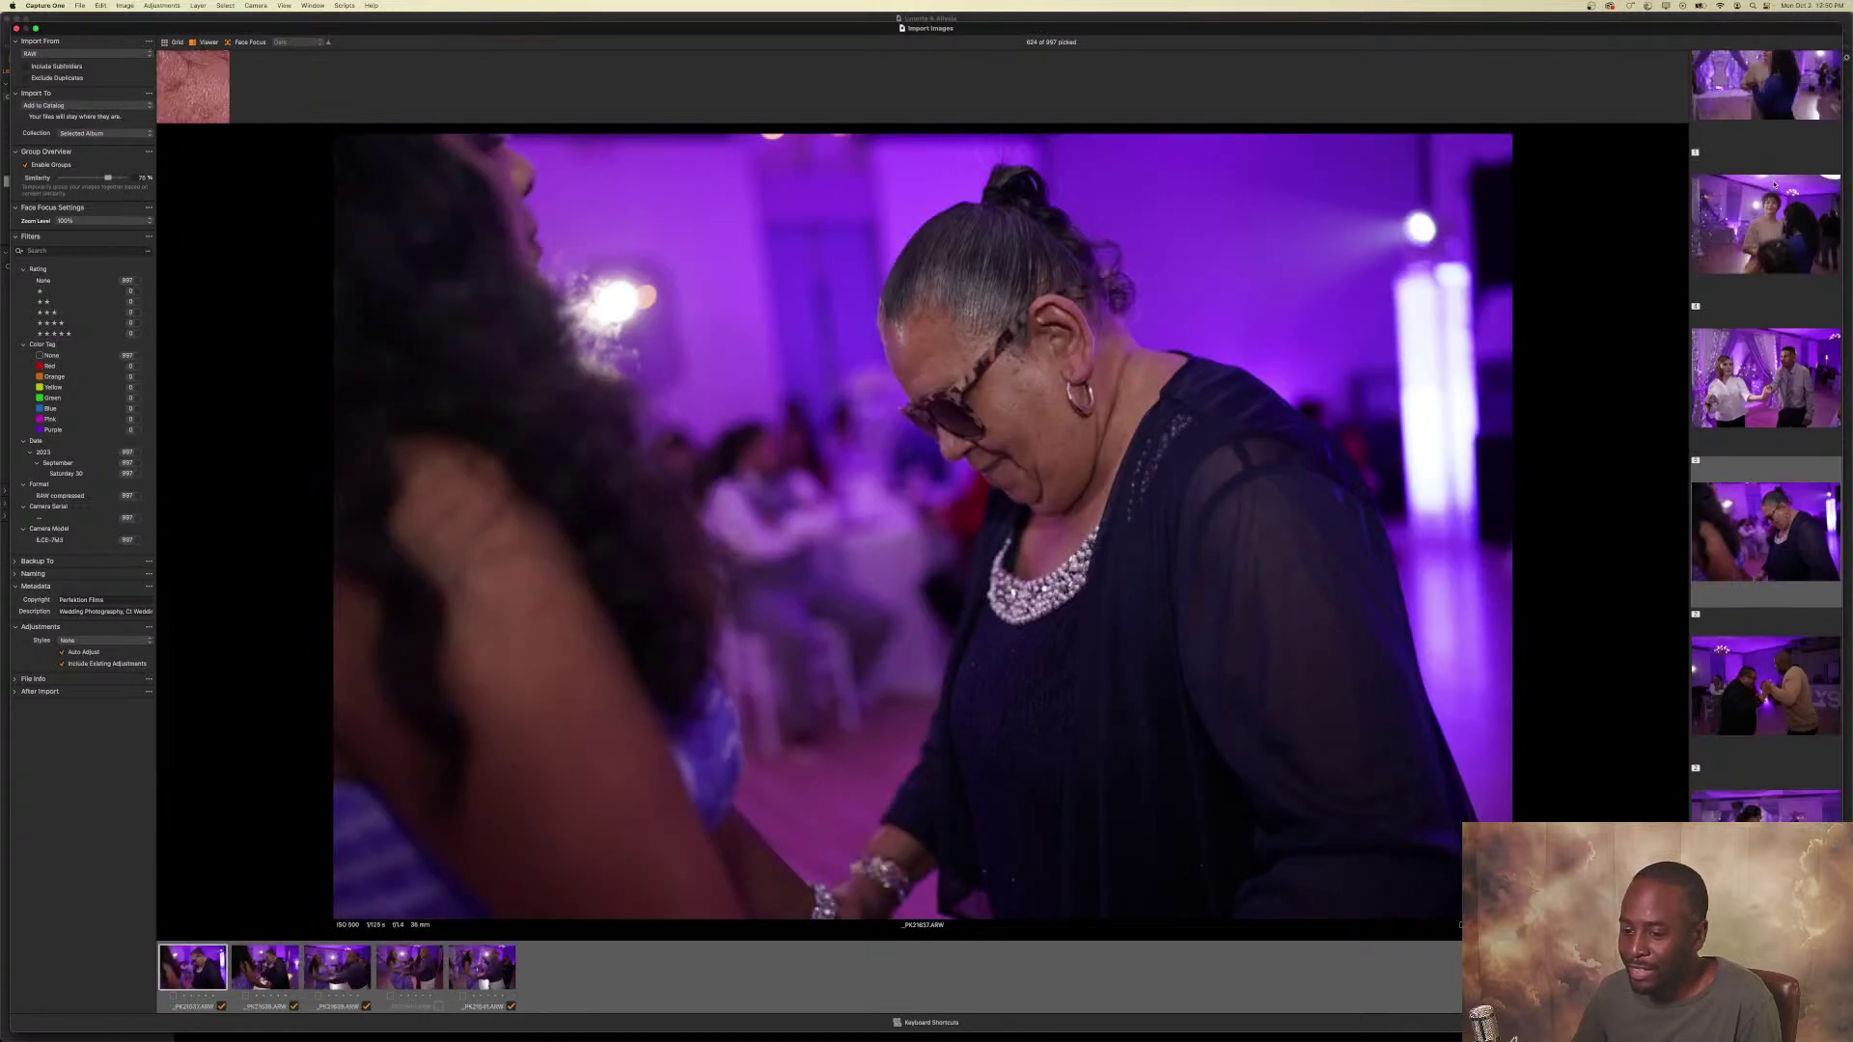
Pick the dancing man in tan and only the second frame of the woman in red with the older woman.
key(Down)
key(Right)
key(Right)
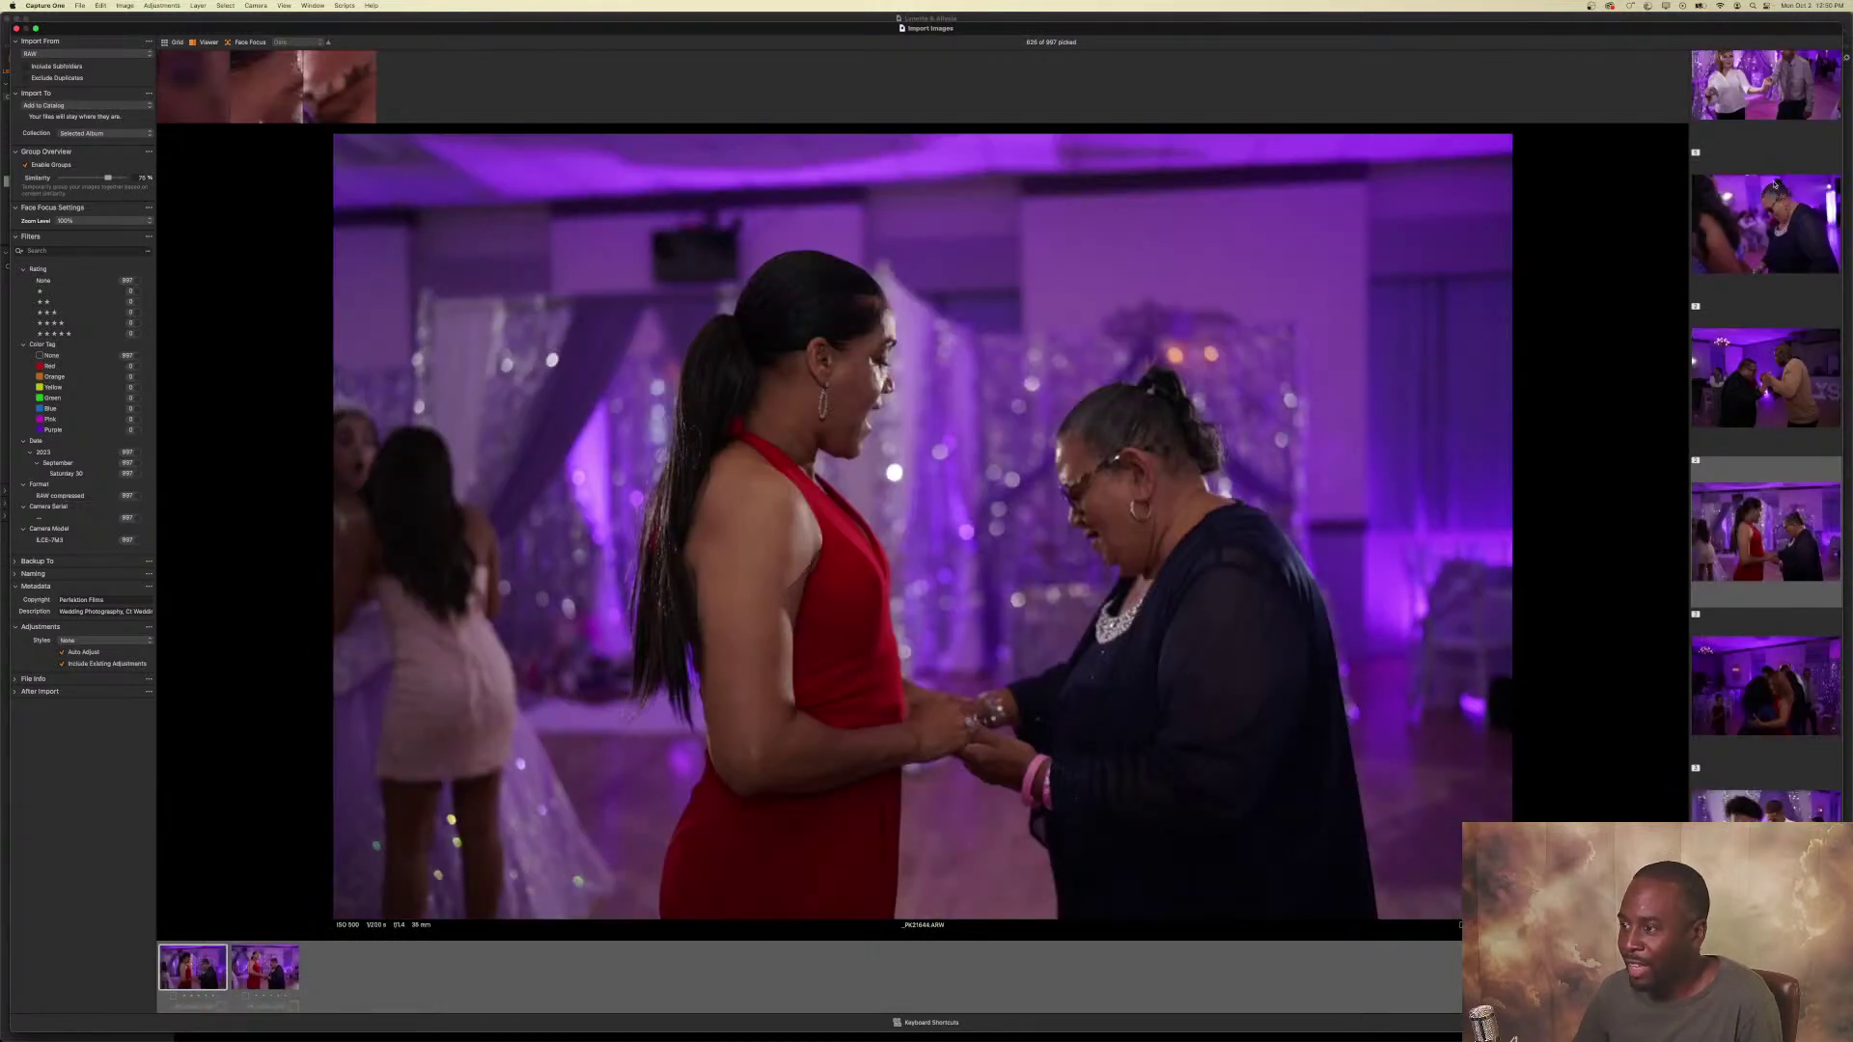
key(Right)
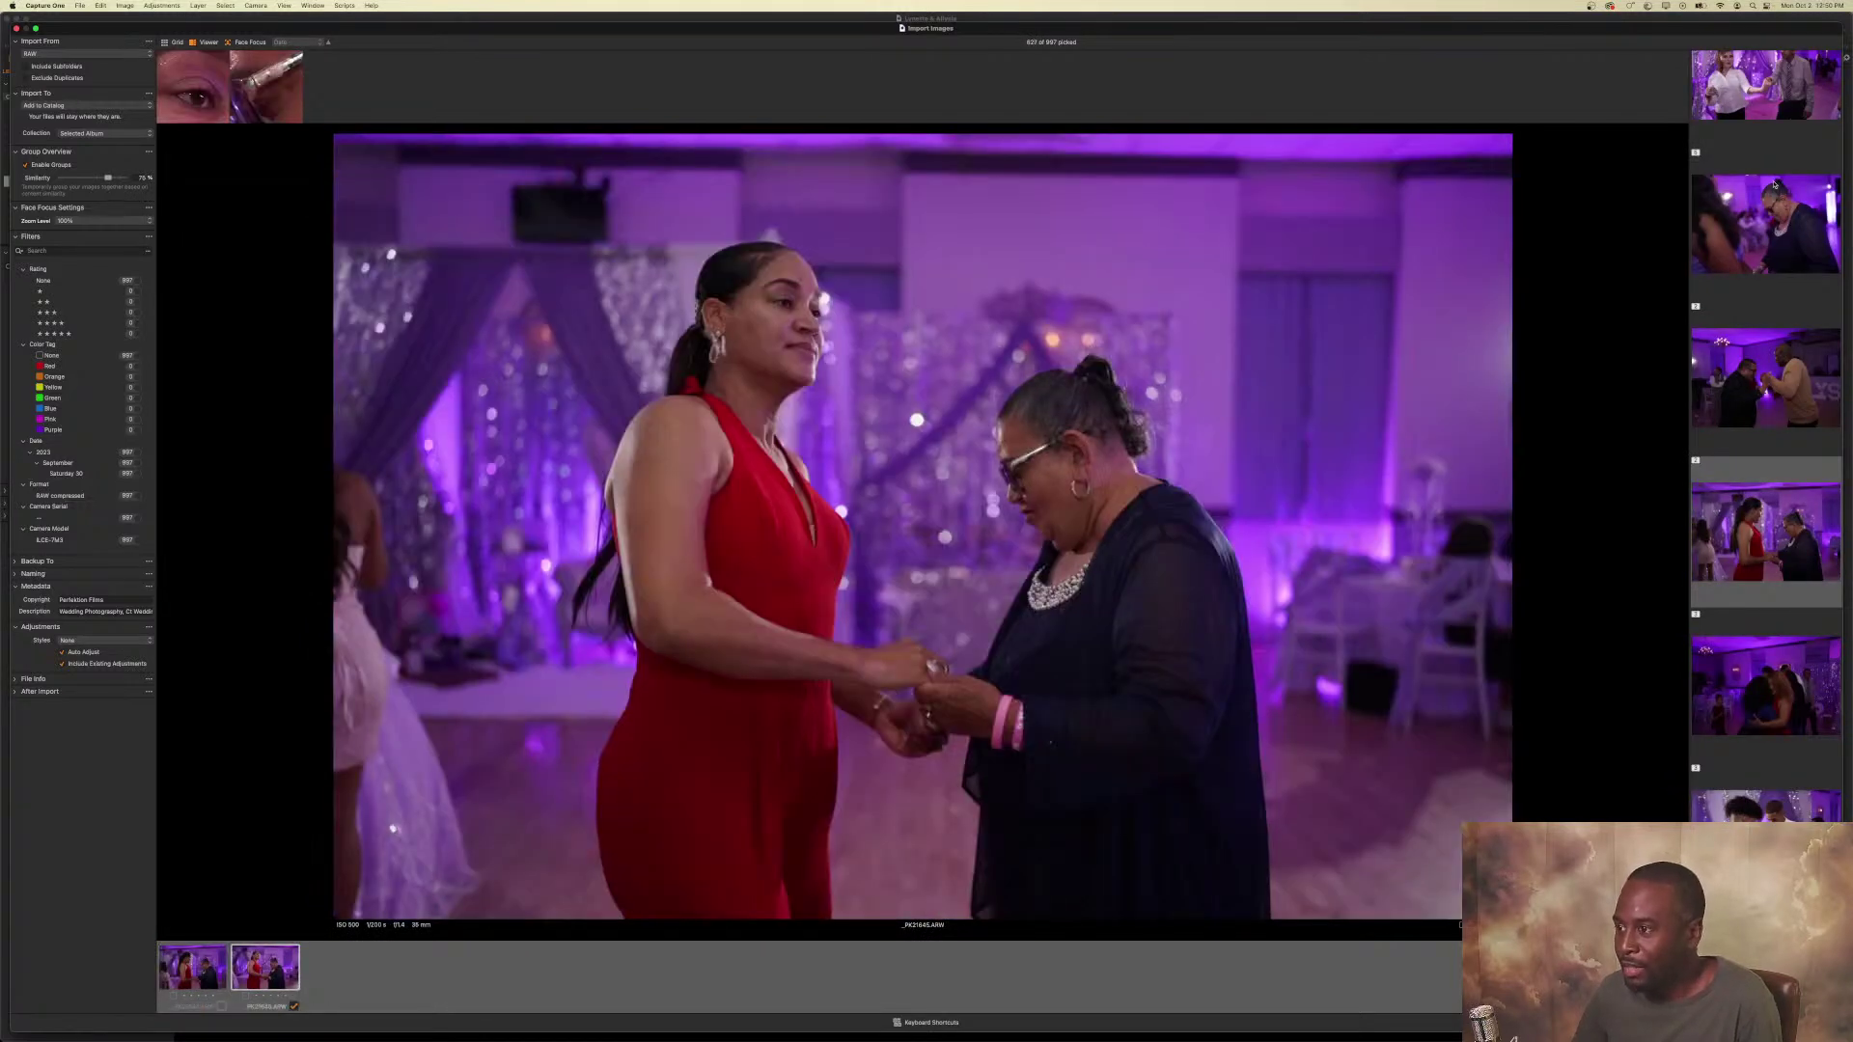
Pick the second and third frames of the two women hugging on the dance floor, leaving out the first.
key(Down)
key(Right)
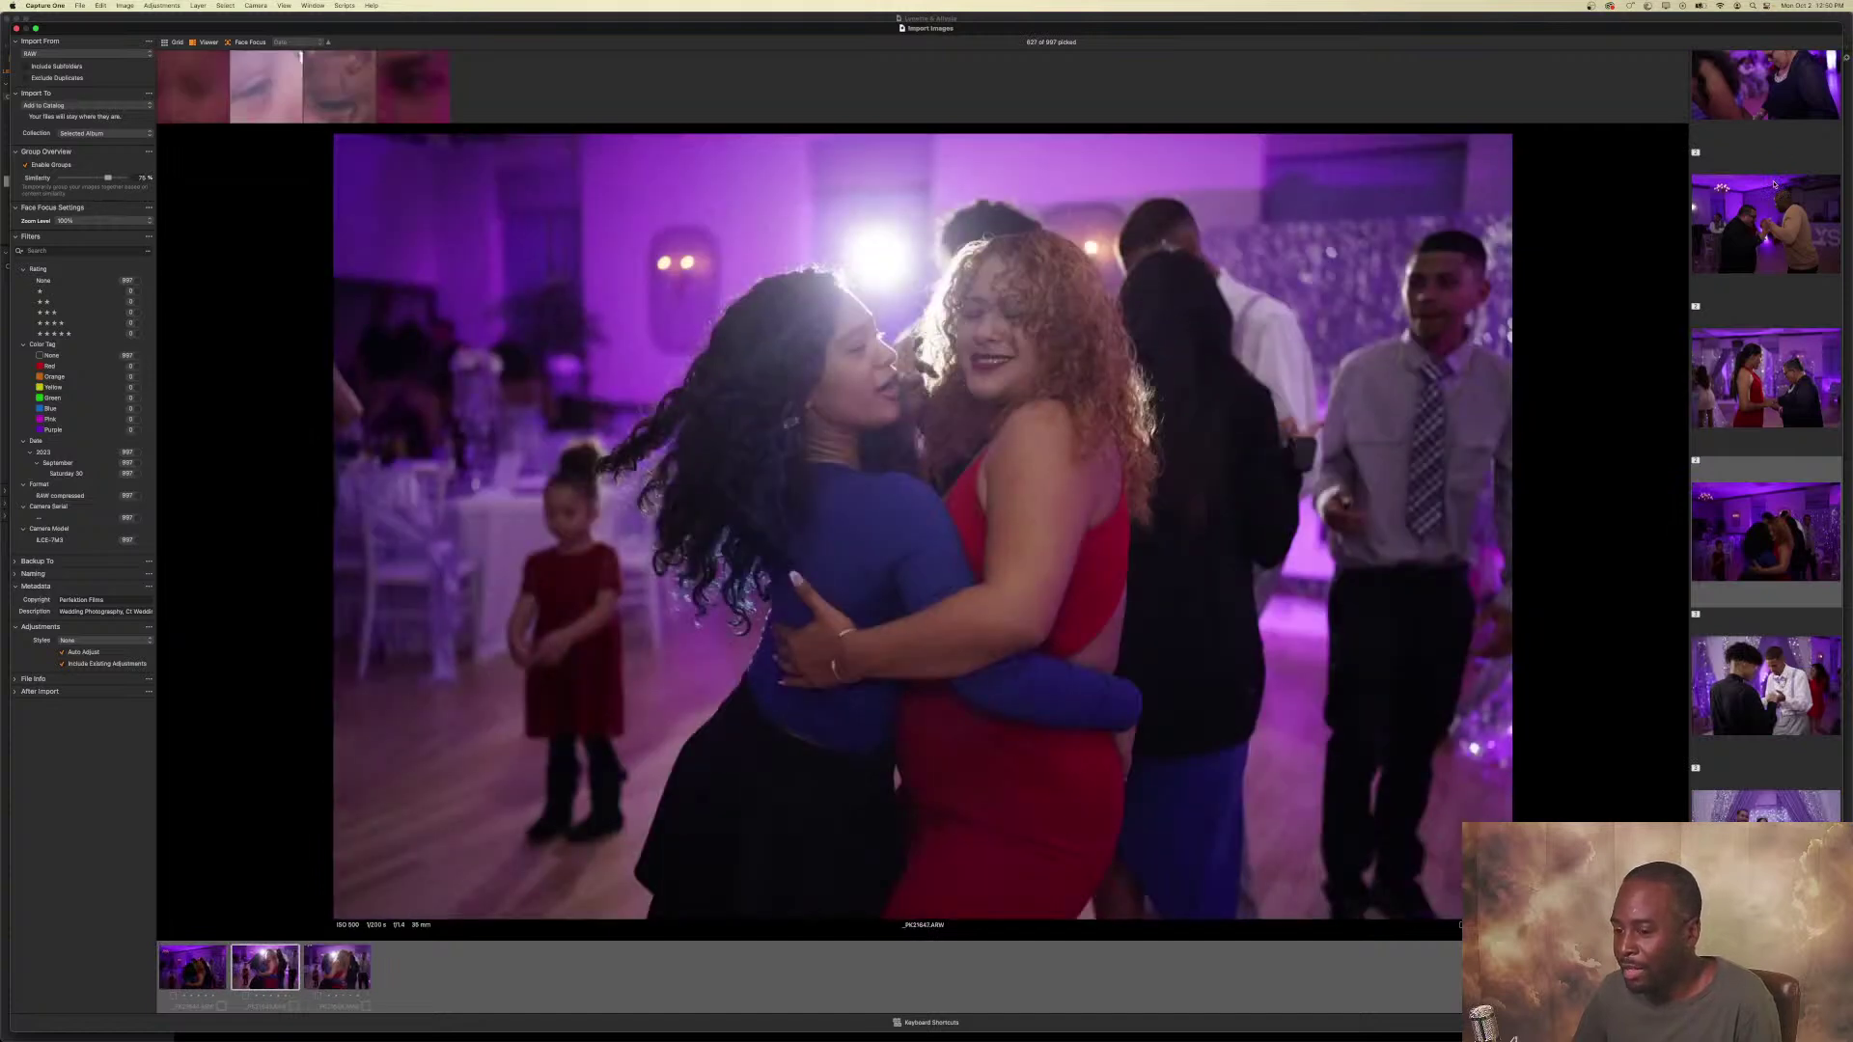
key(Right)
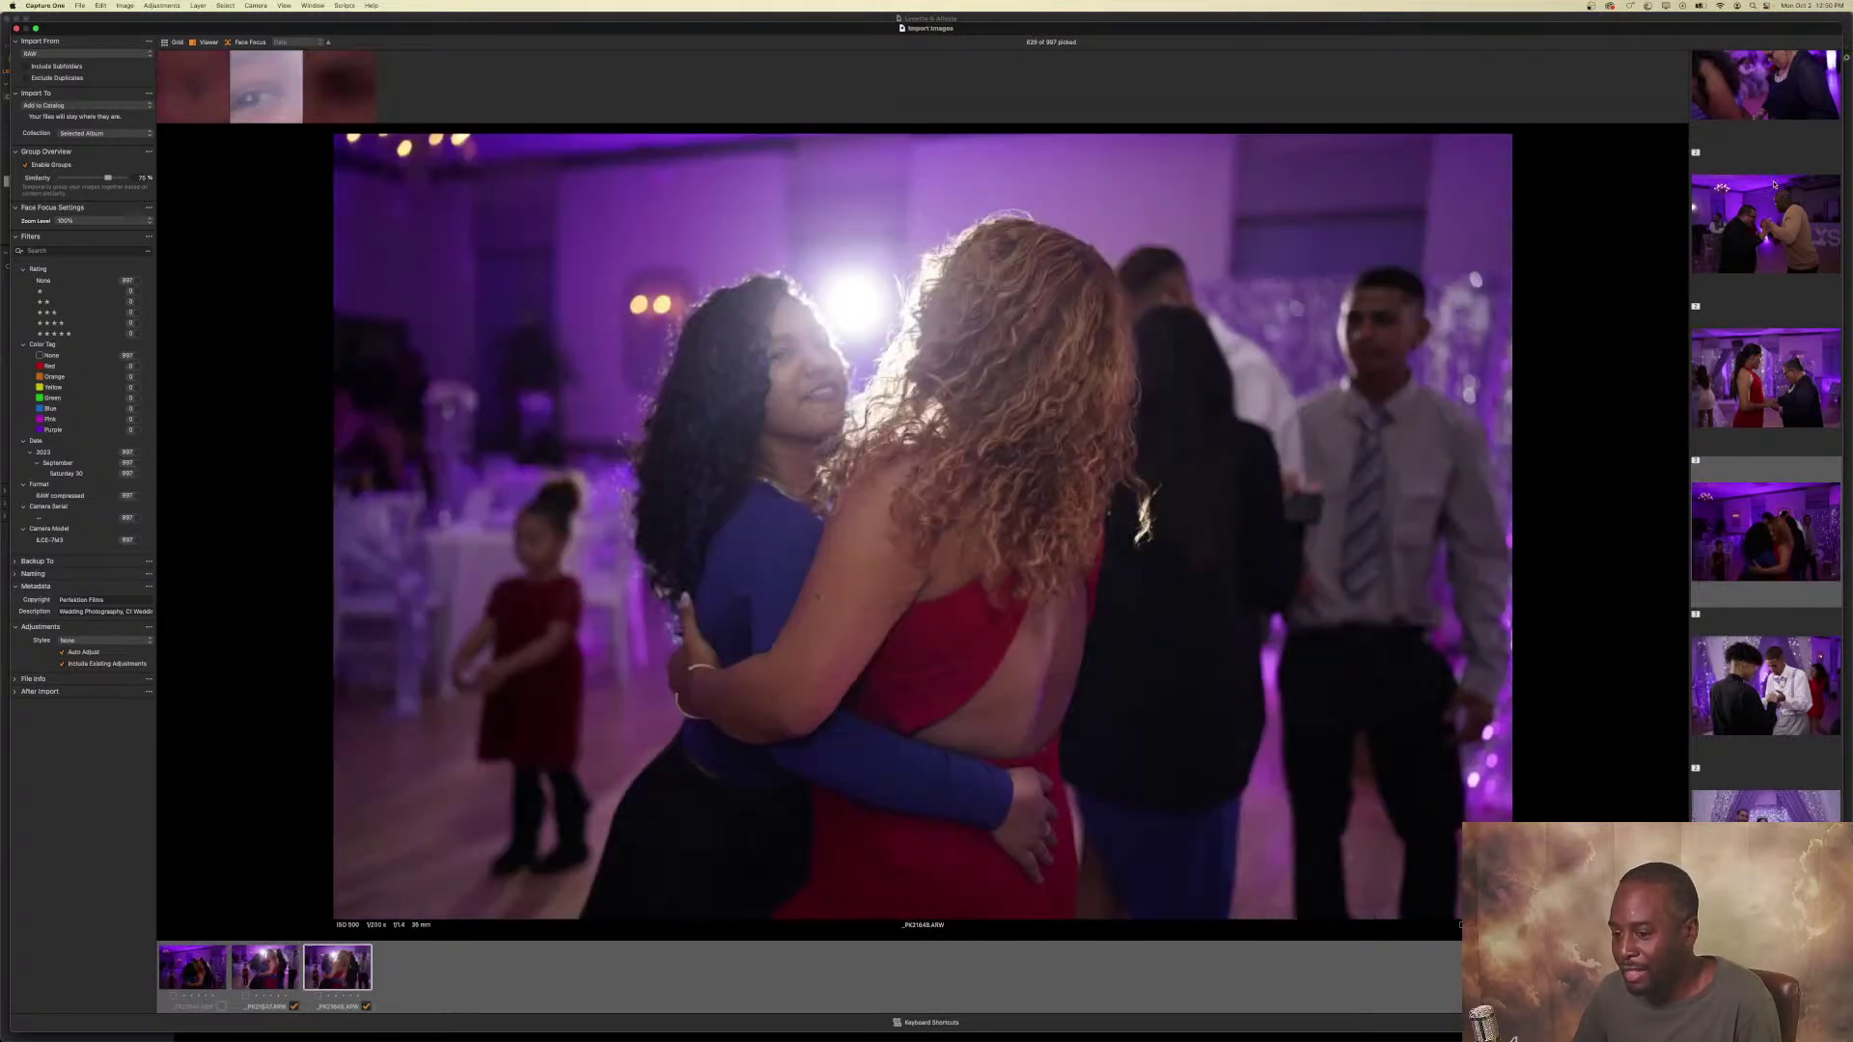
key(Down)
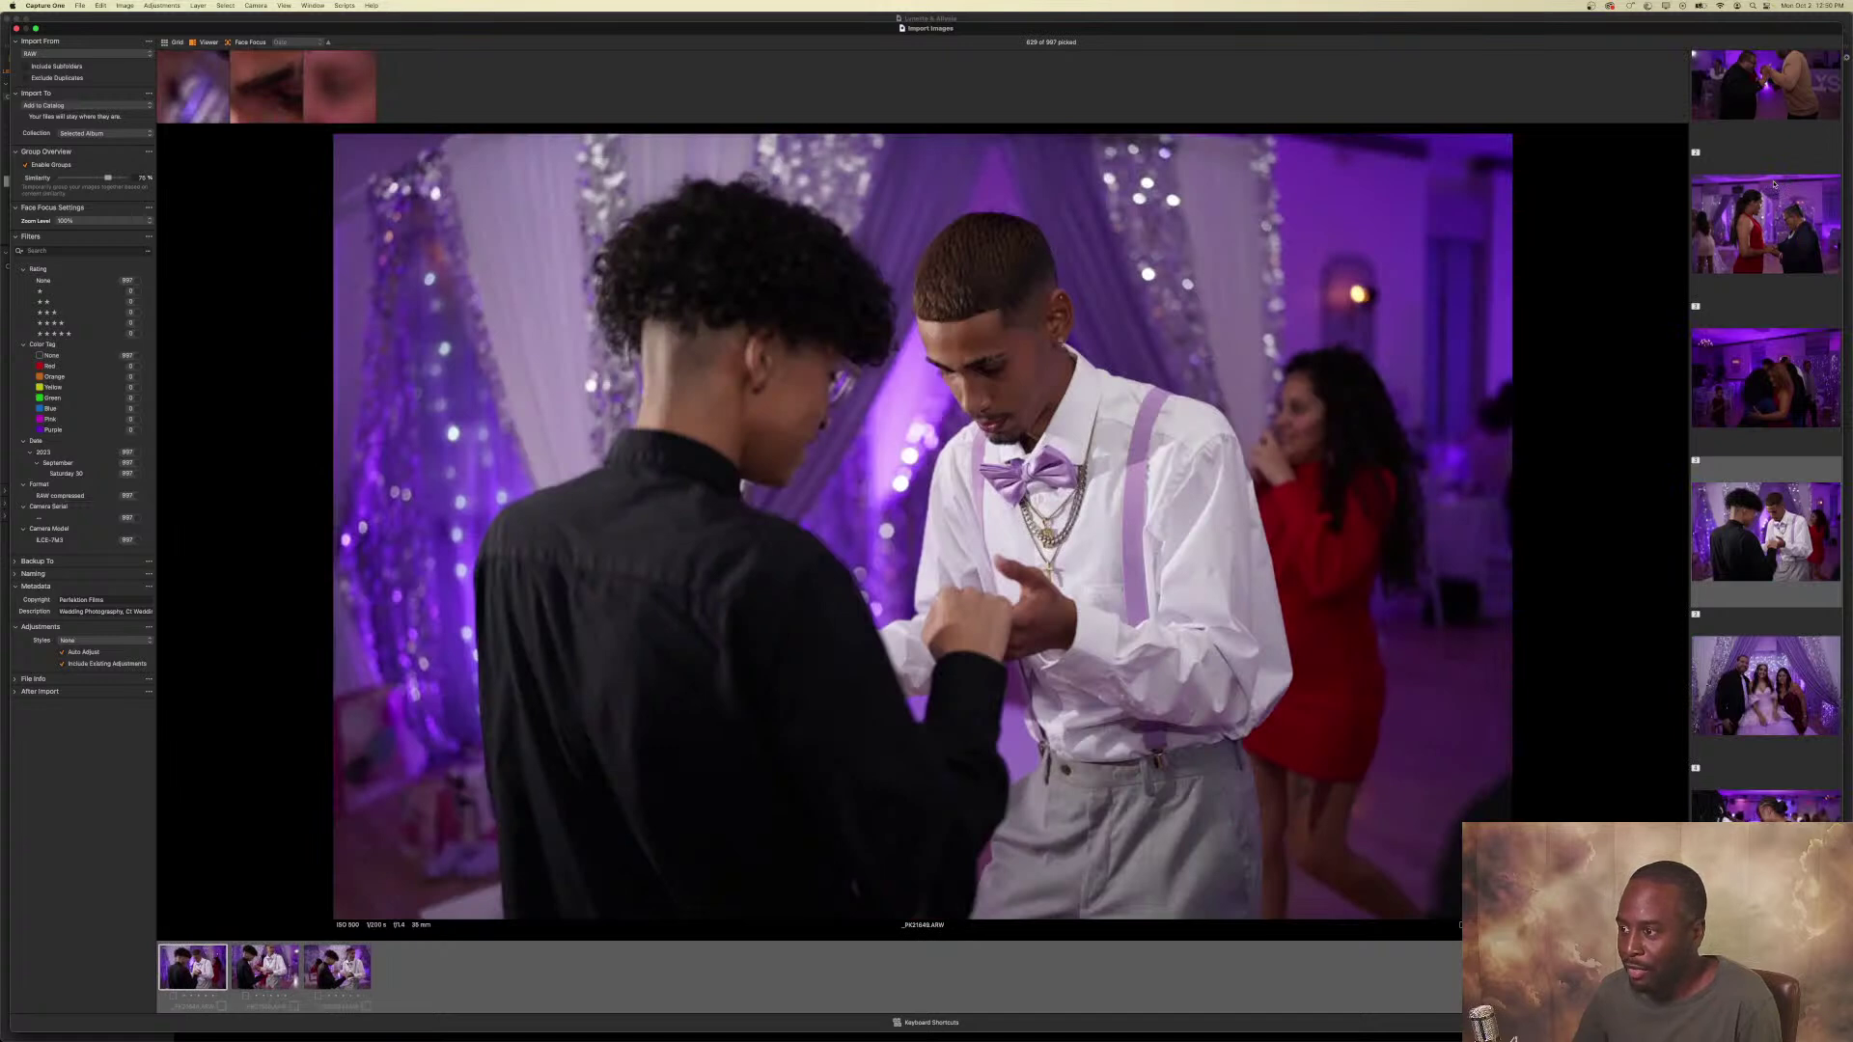
Pick the first two frames of the young man in black dancing with the one in the lilac bow tie.
key(Right)
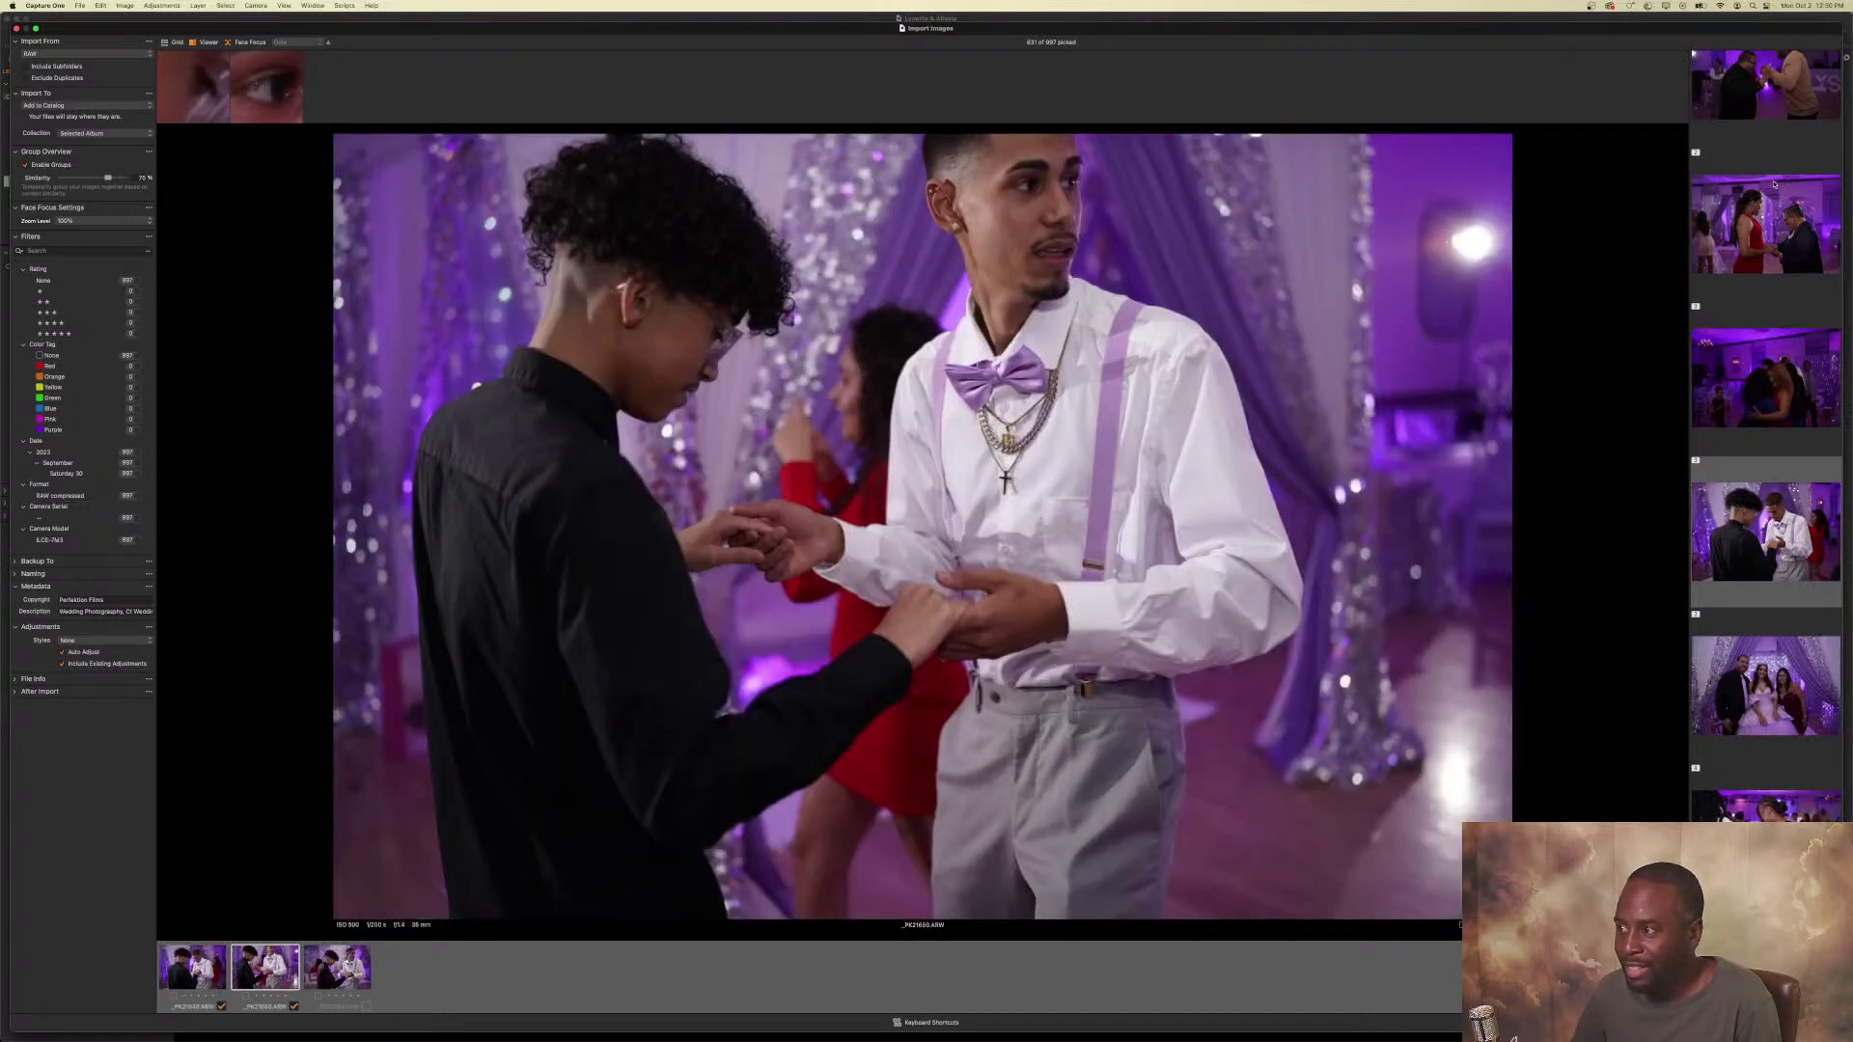
key(Left)
key(Right)
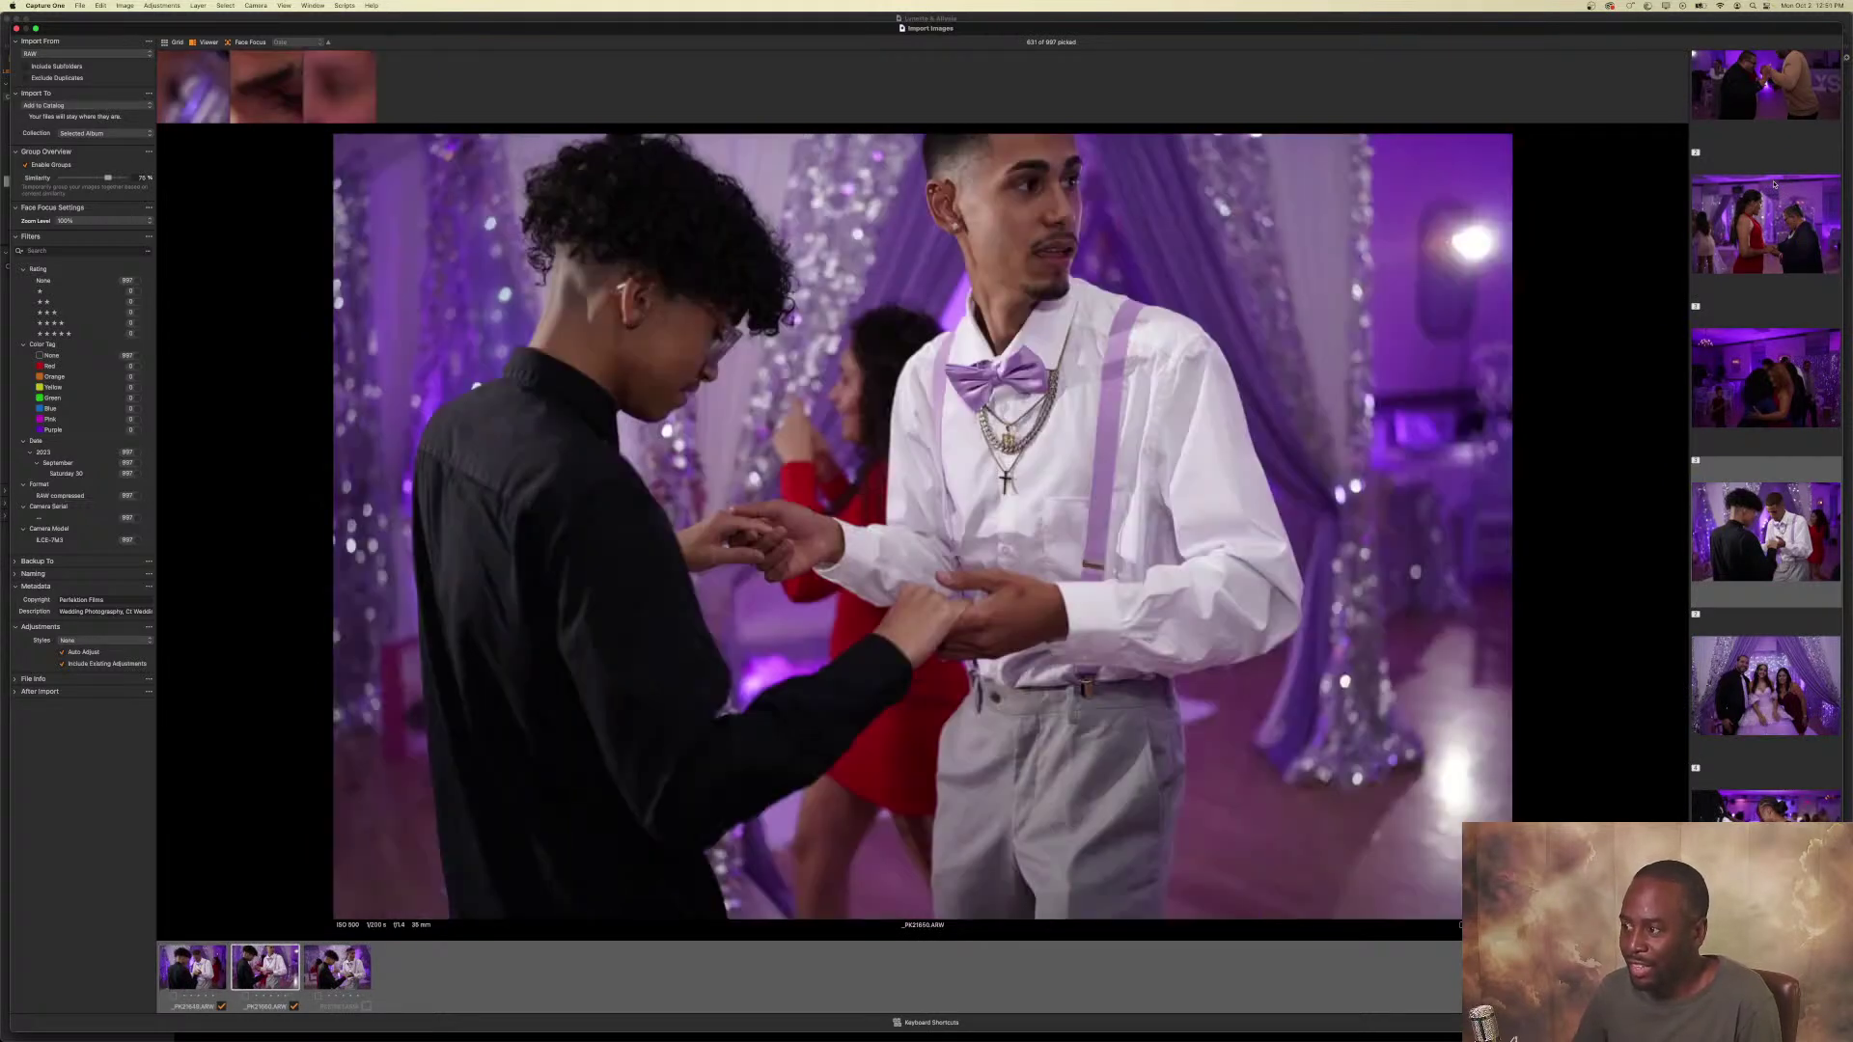
key(space)
key(Right)
key(Down)
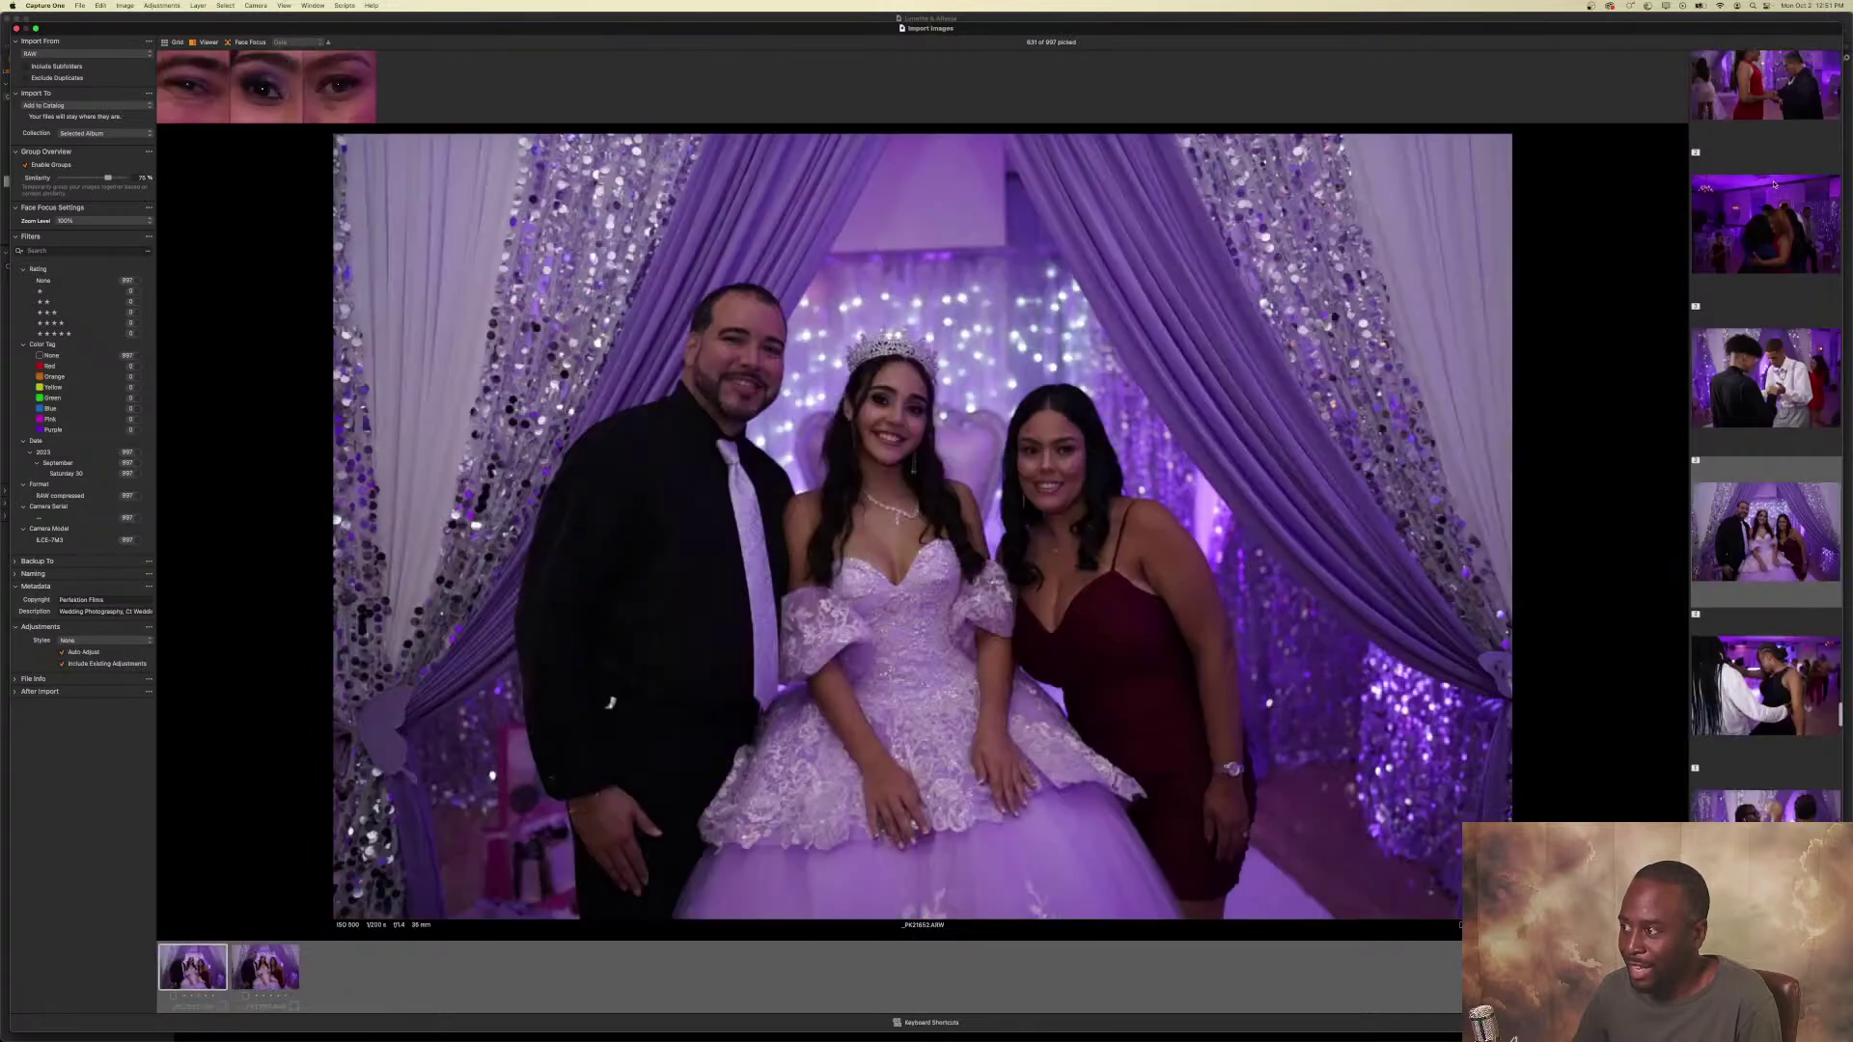
Pick both frames of the family portrait at the throne and all four of the braided pair dancing.
key(Right)
key(Down)
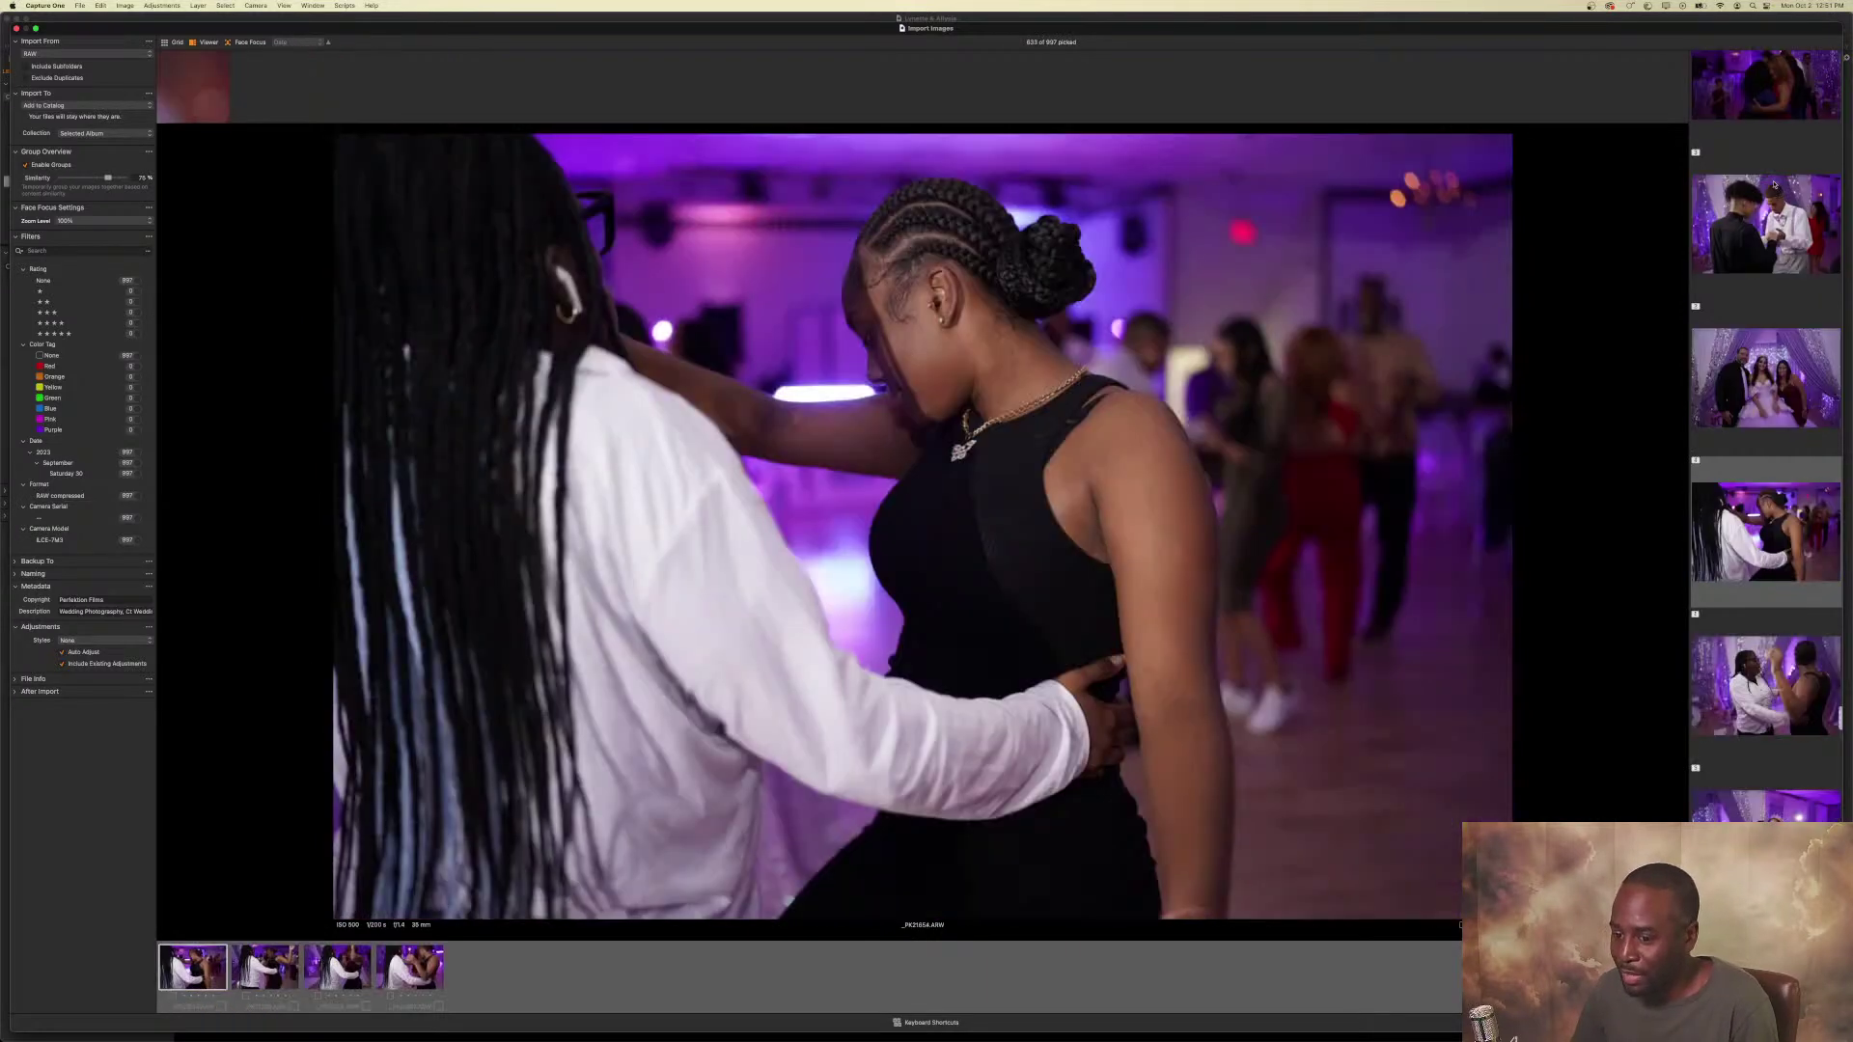
key(Right)
key(Right)
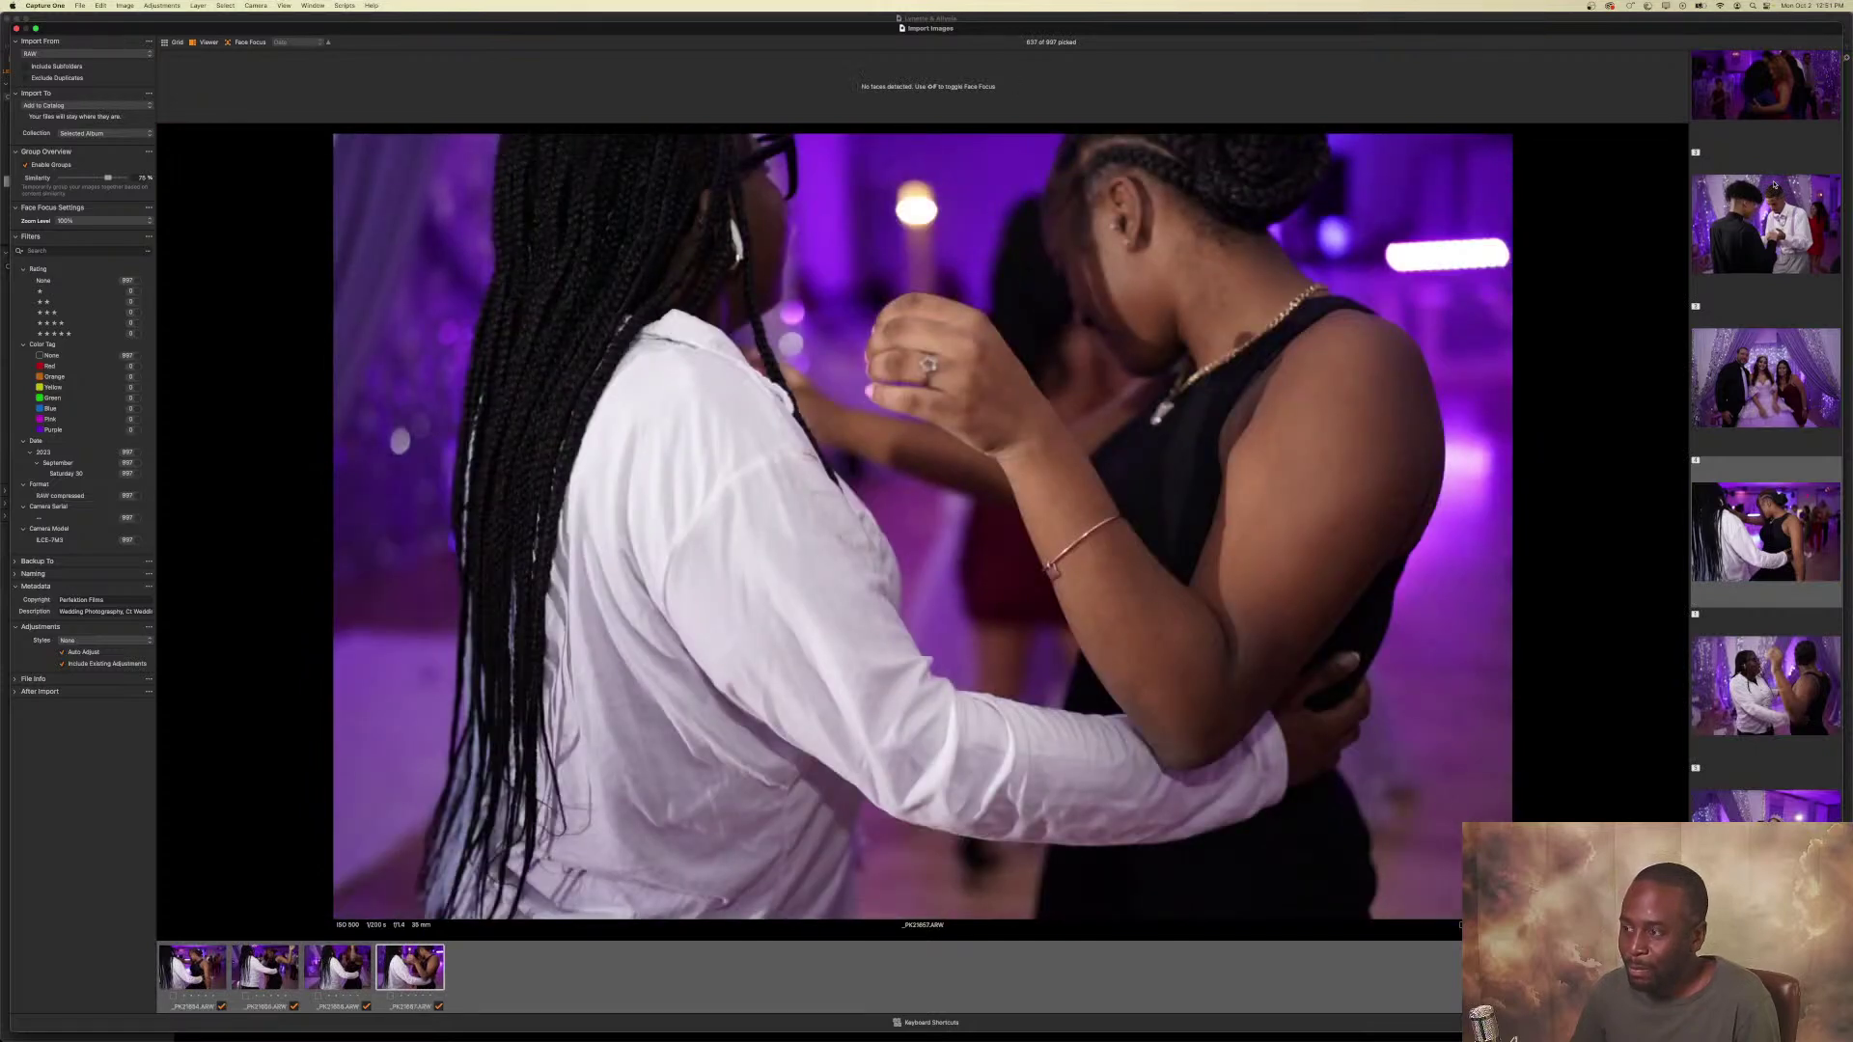
Pick the next frame of the braided pair and the first two frames of the quinceañera hugging the woman, leaving out the third.
key(Down)
key(Down)
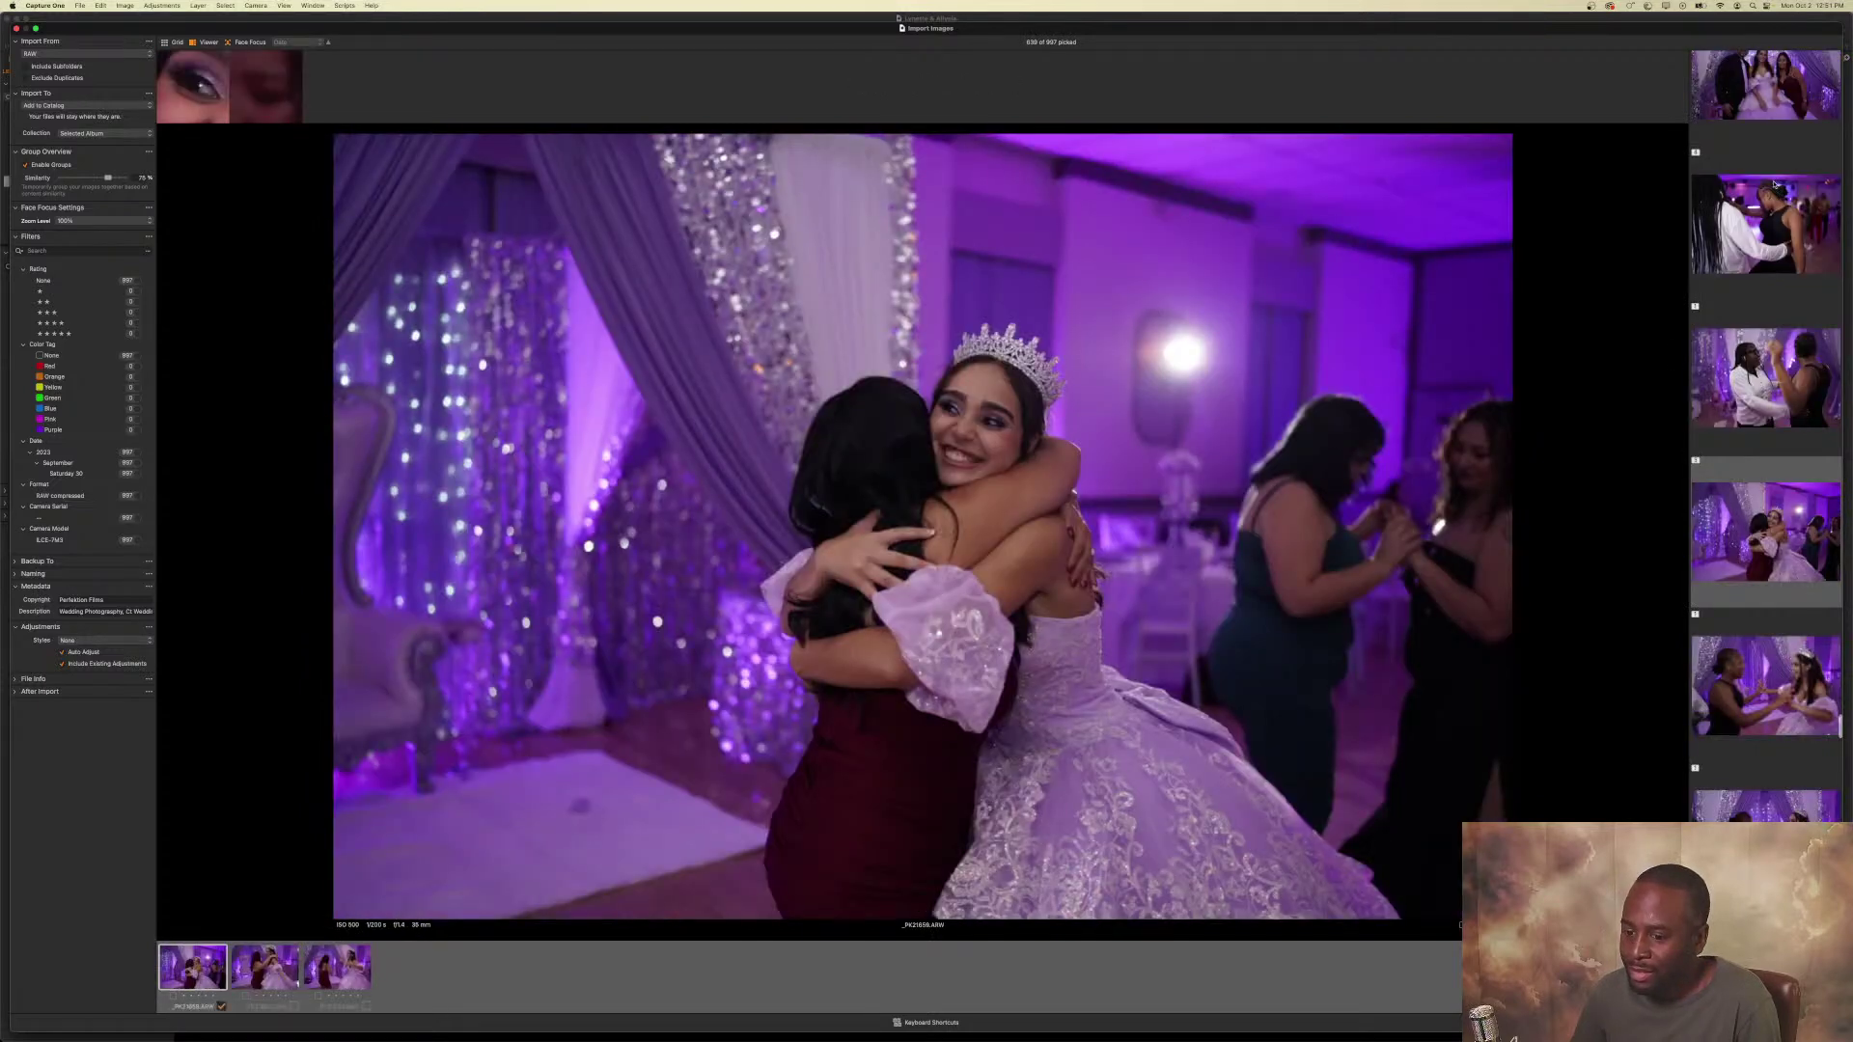
key(Right)
key(Right)
key(Down)
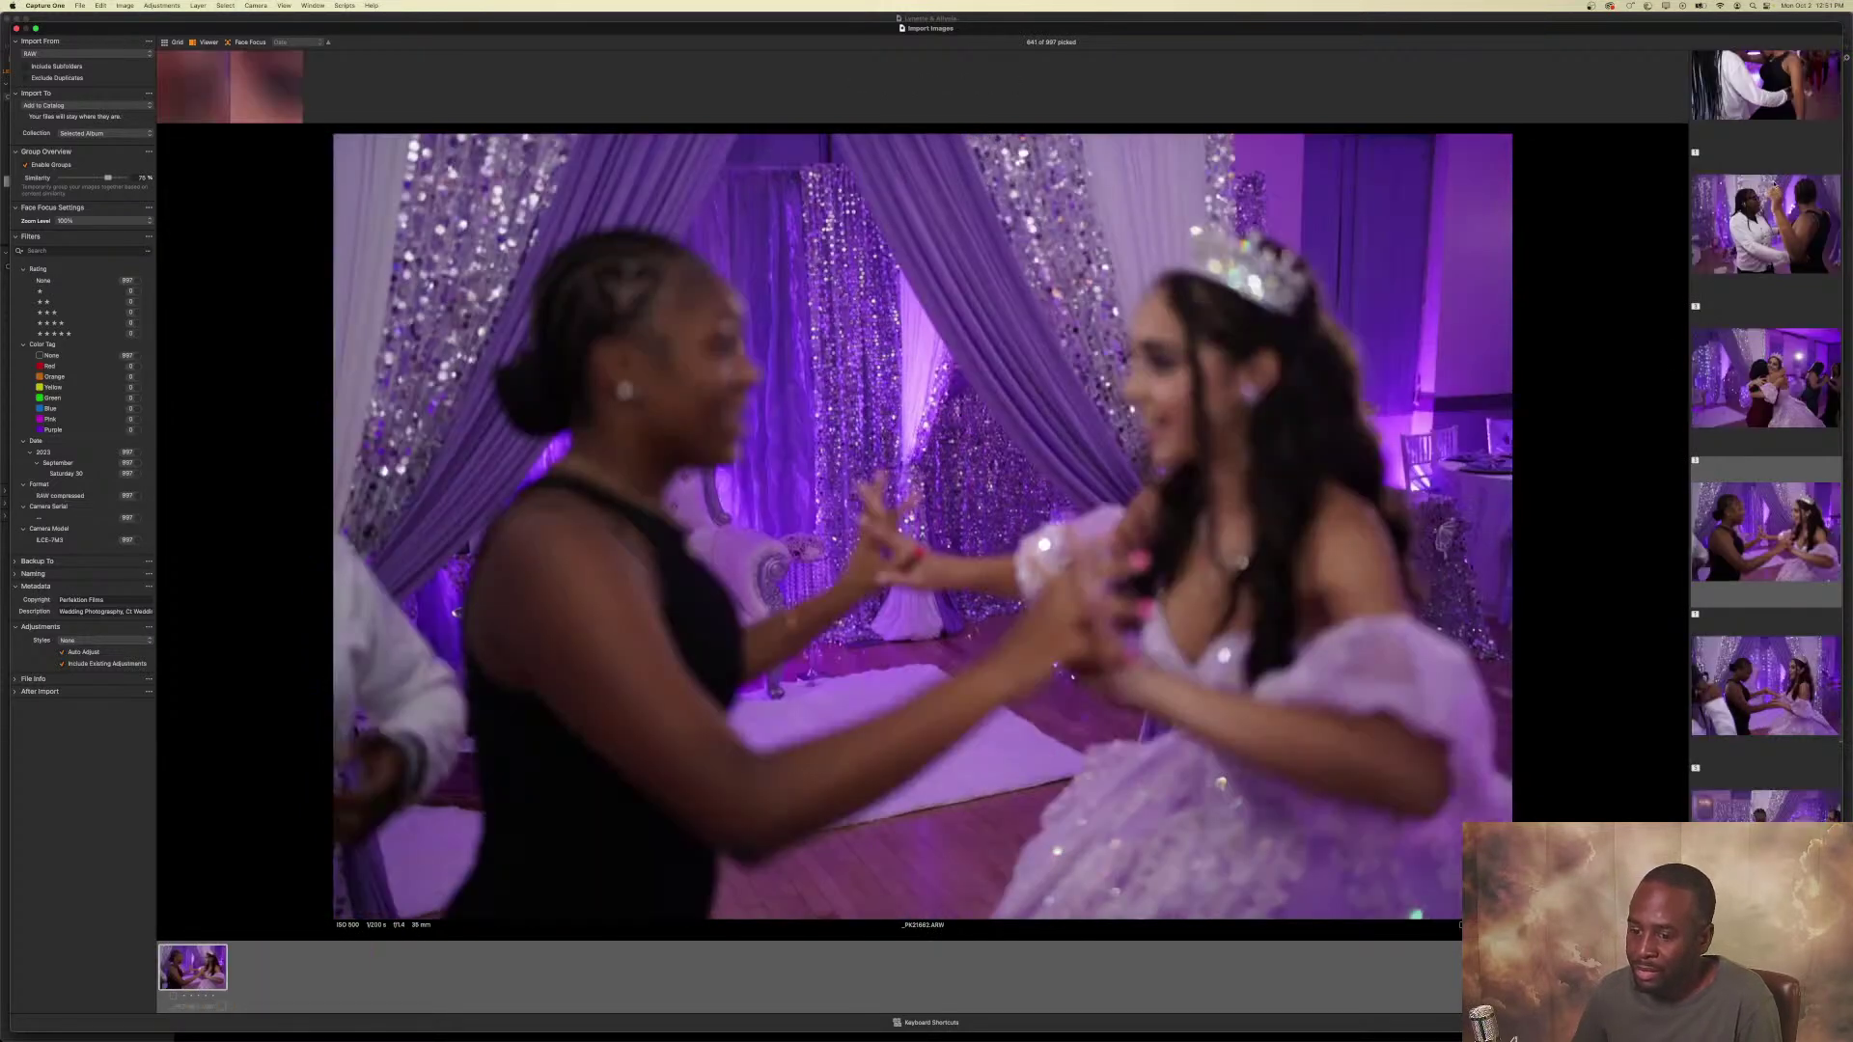
key(Up)
key(Right)
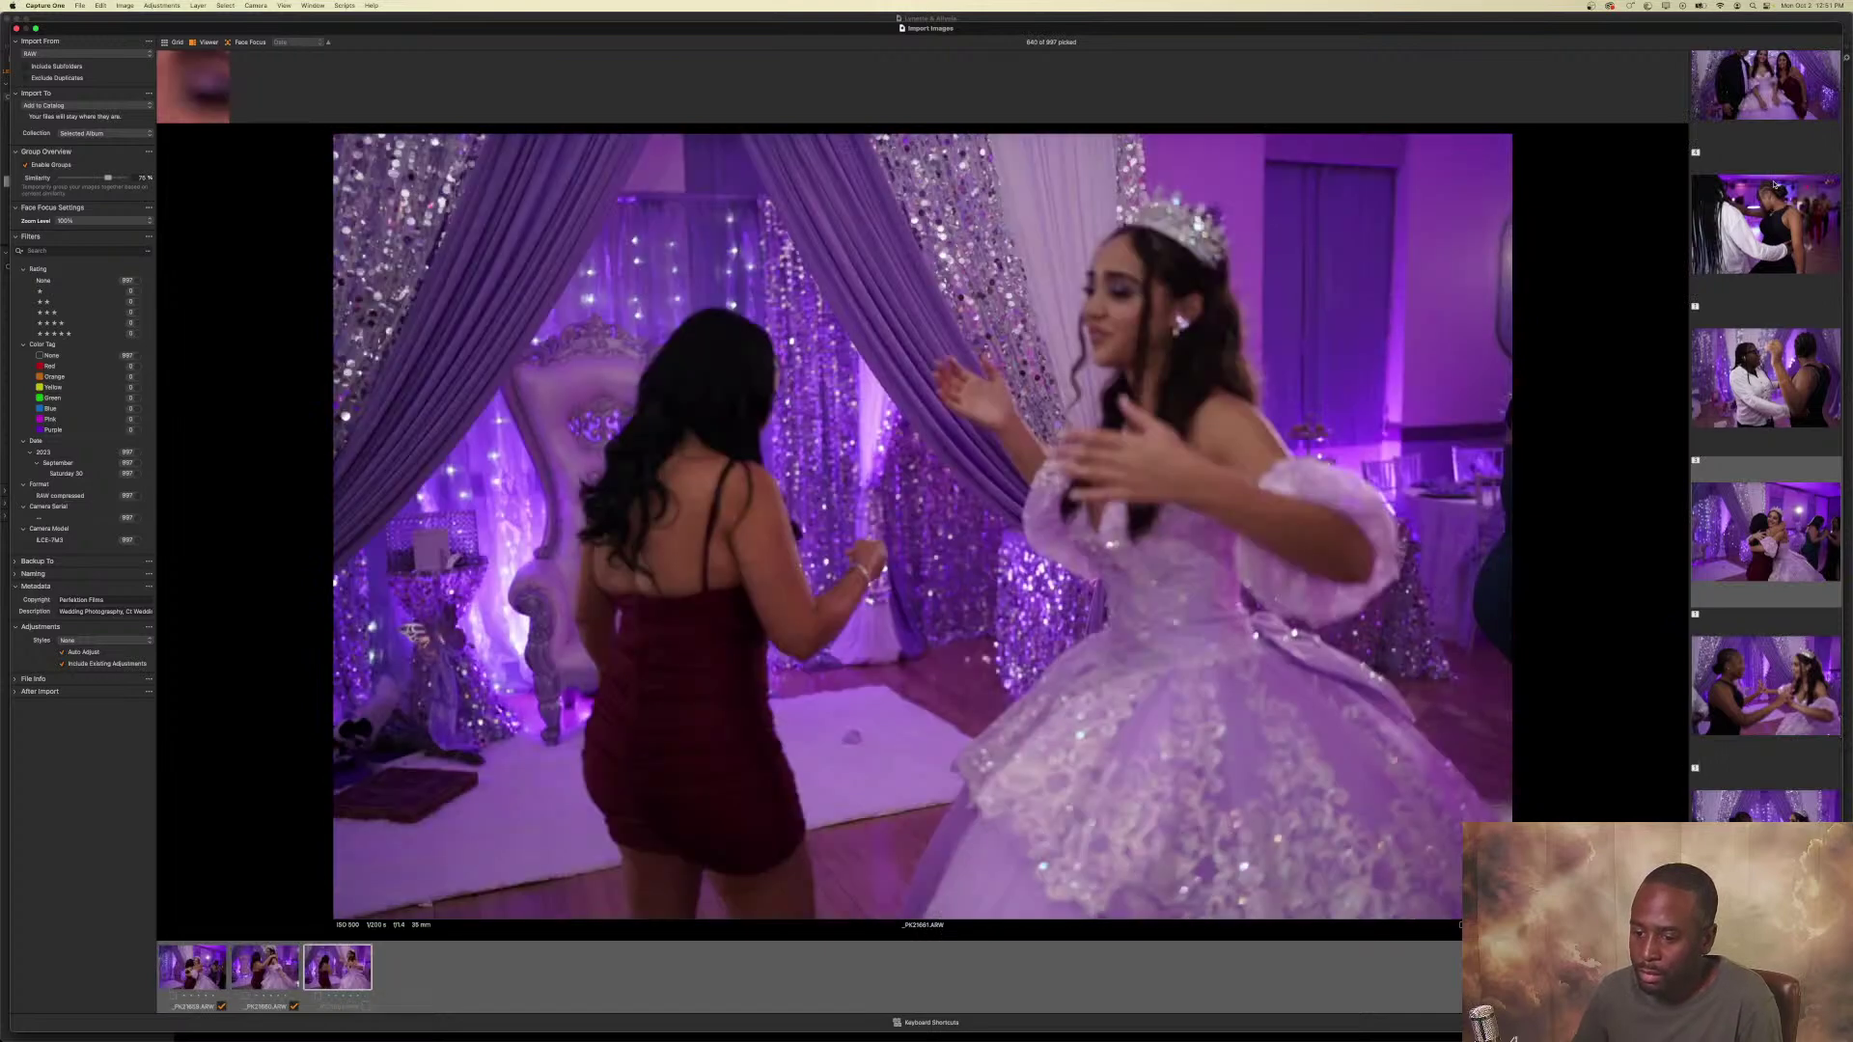
Pick the clear frames of the quinceañera dancing with the girl in black, skipping blurred ones, plus the frame with the girl in lilac.
key(Down)
key(Down)
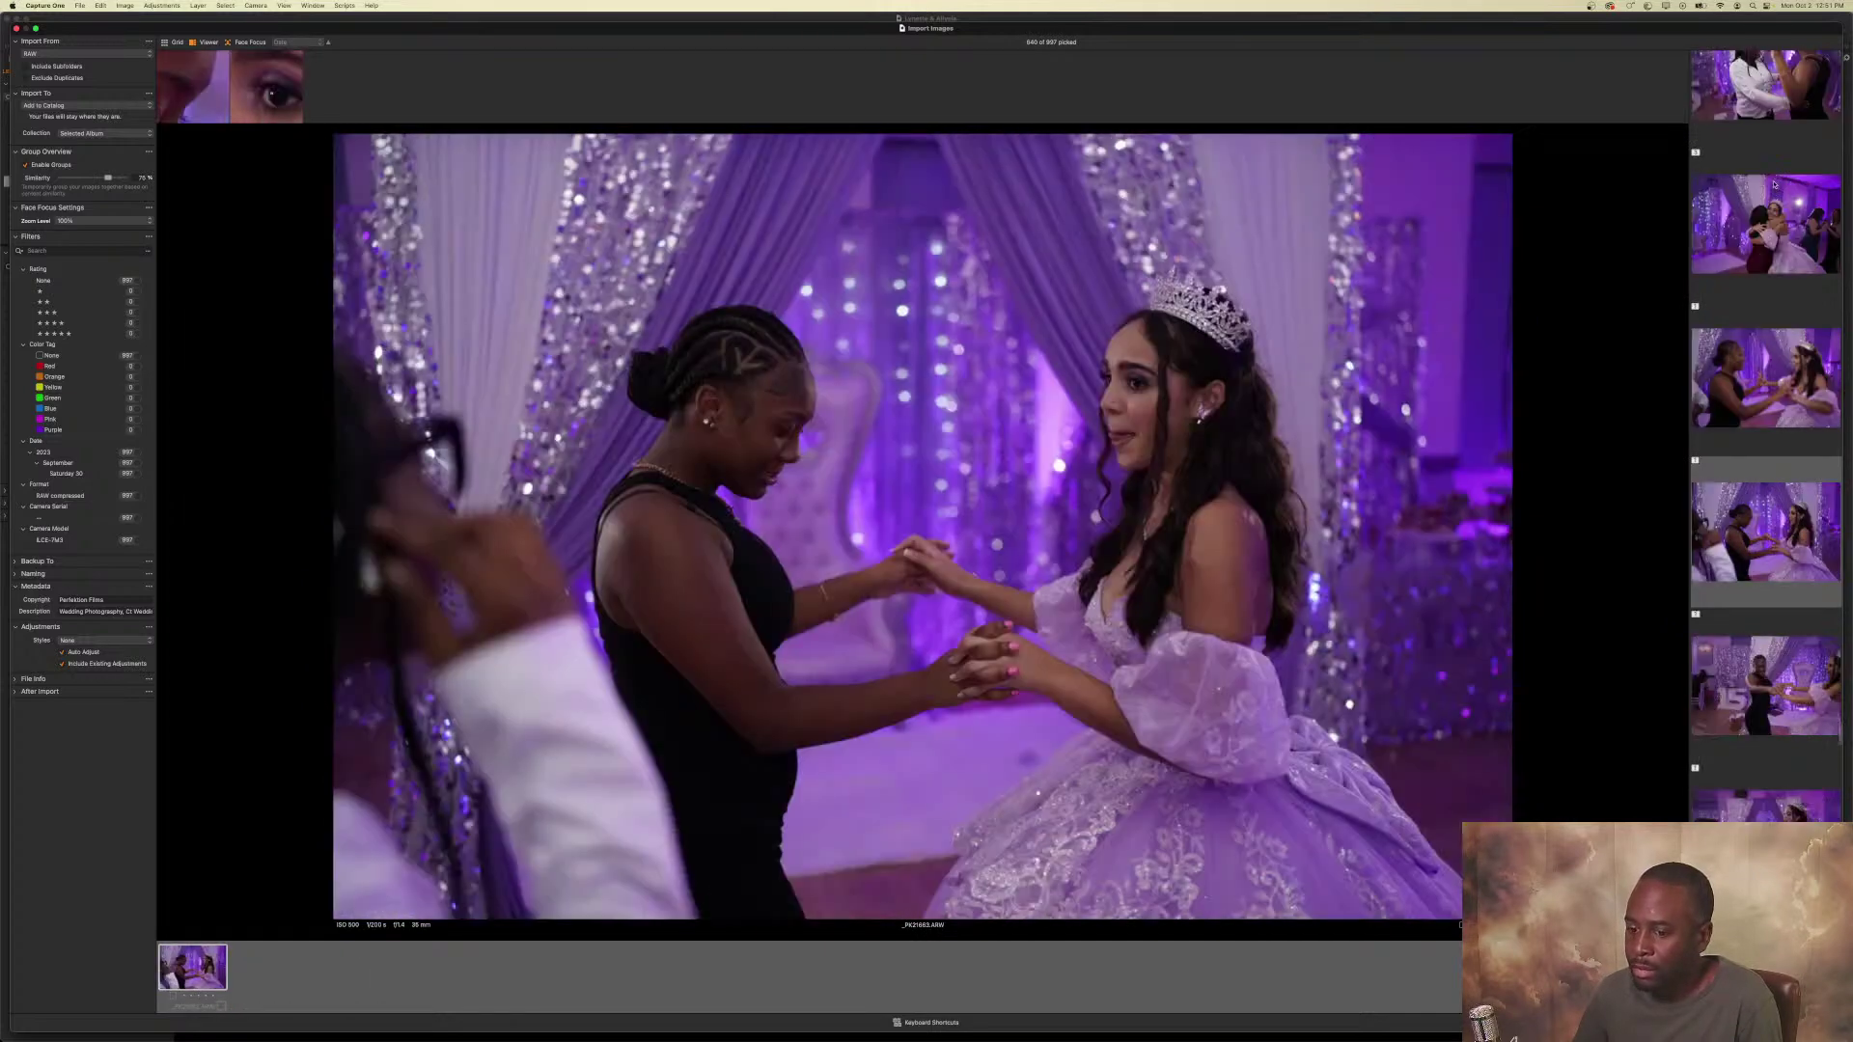
key(Down)
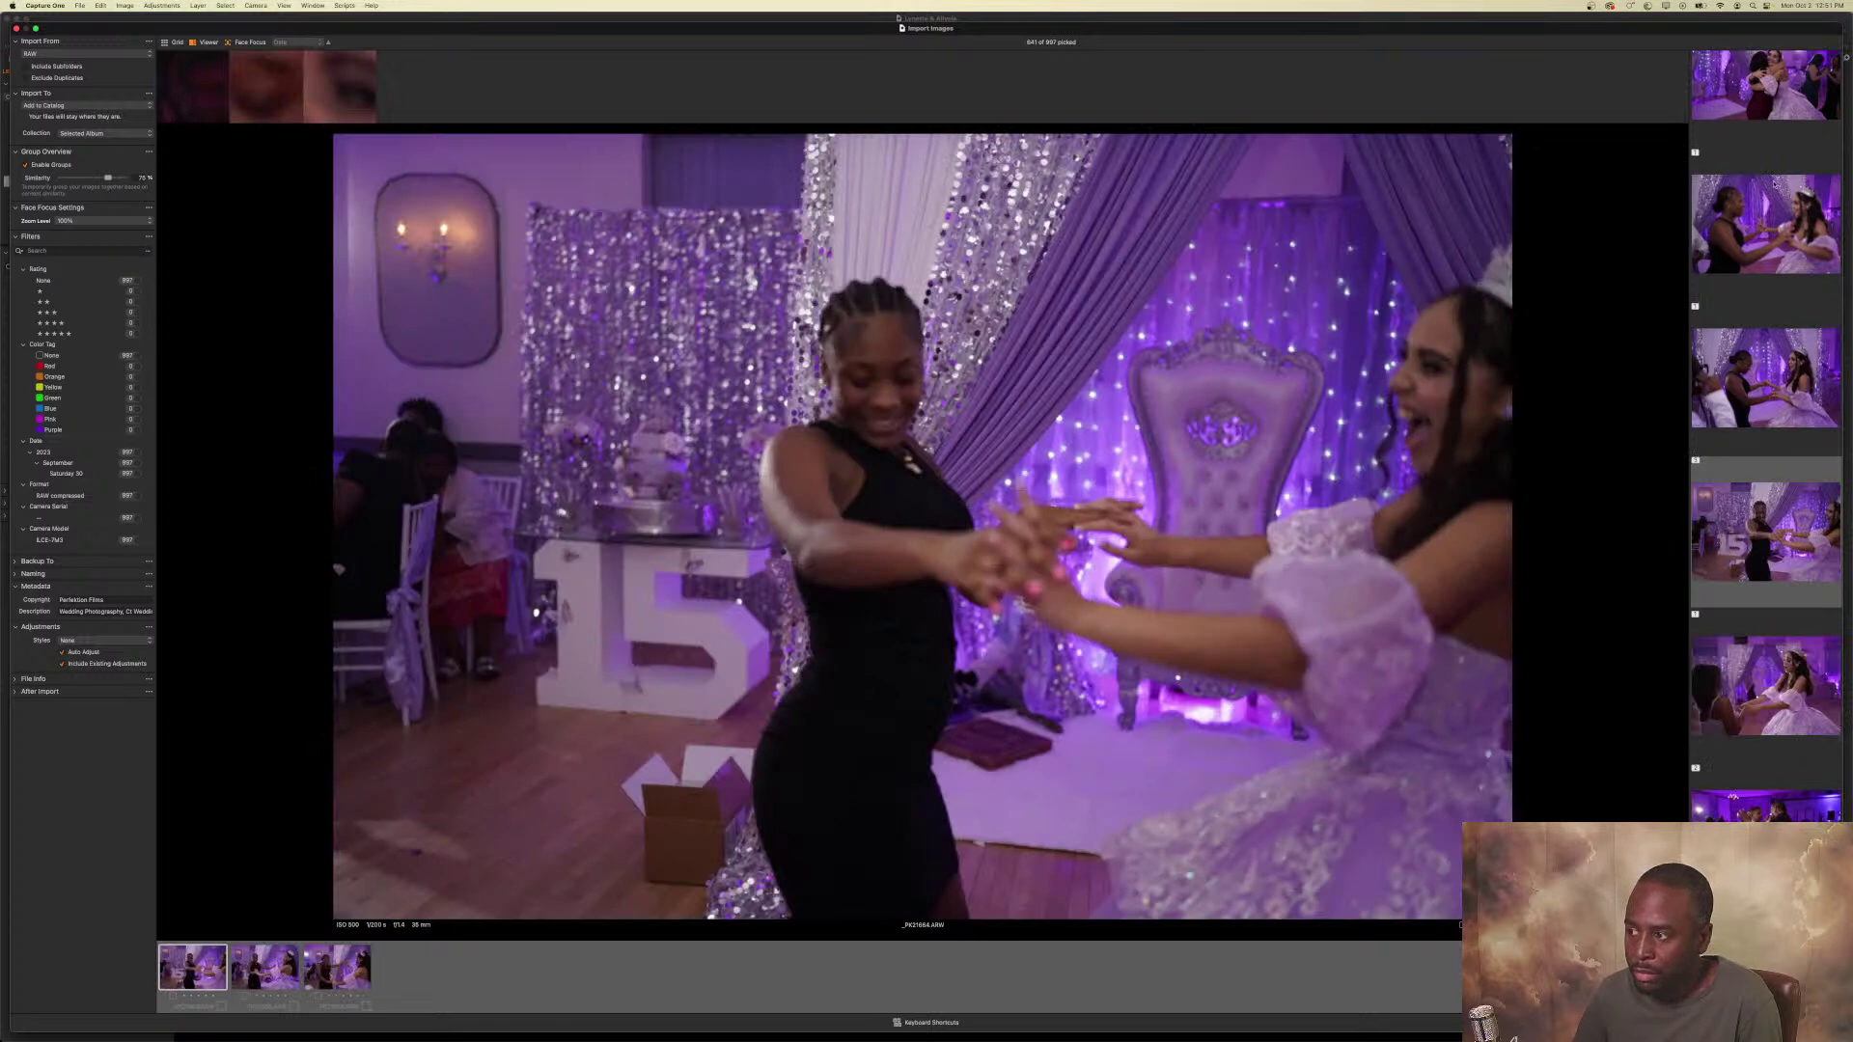
key(Down)
key(Up)
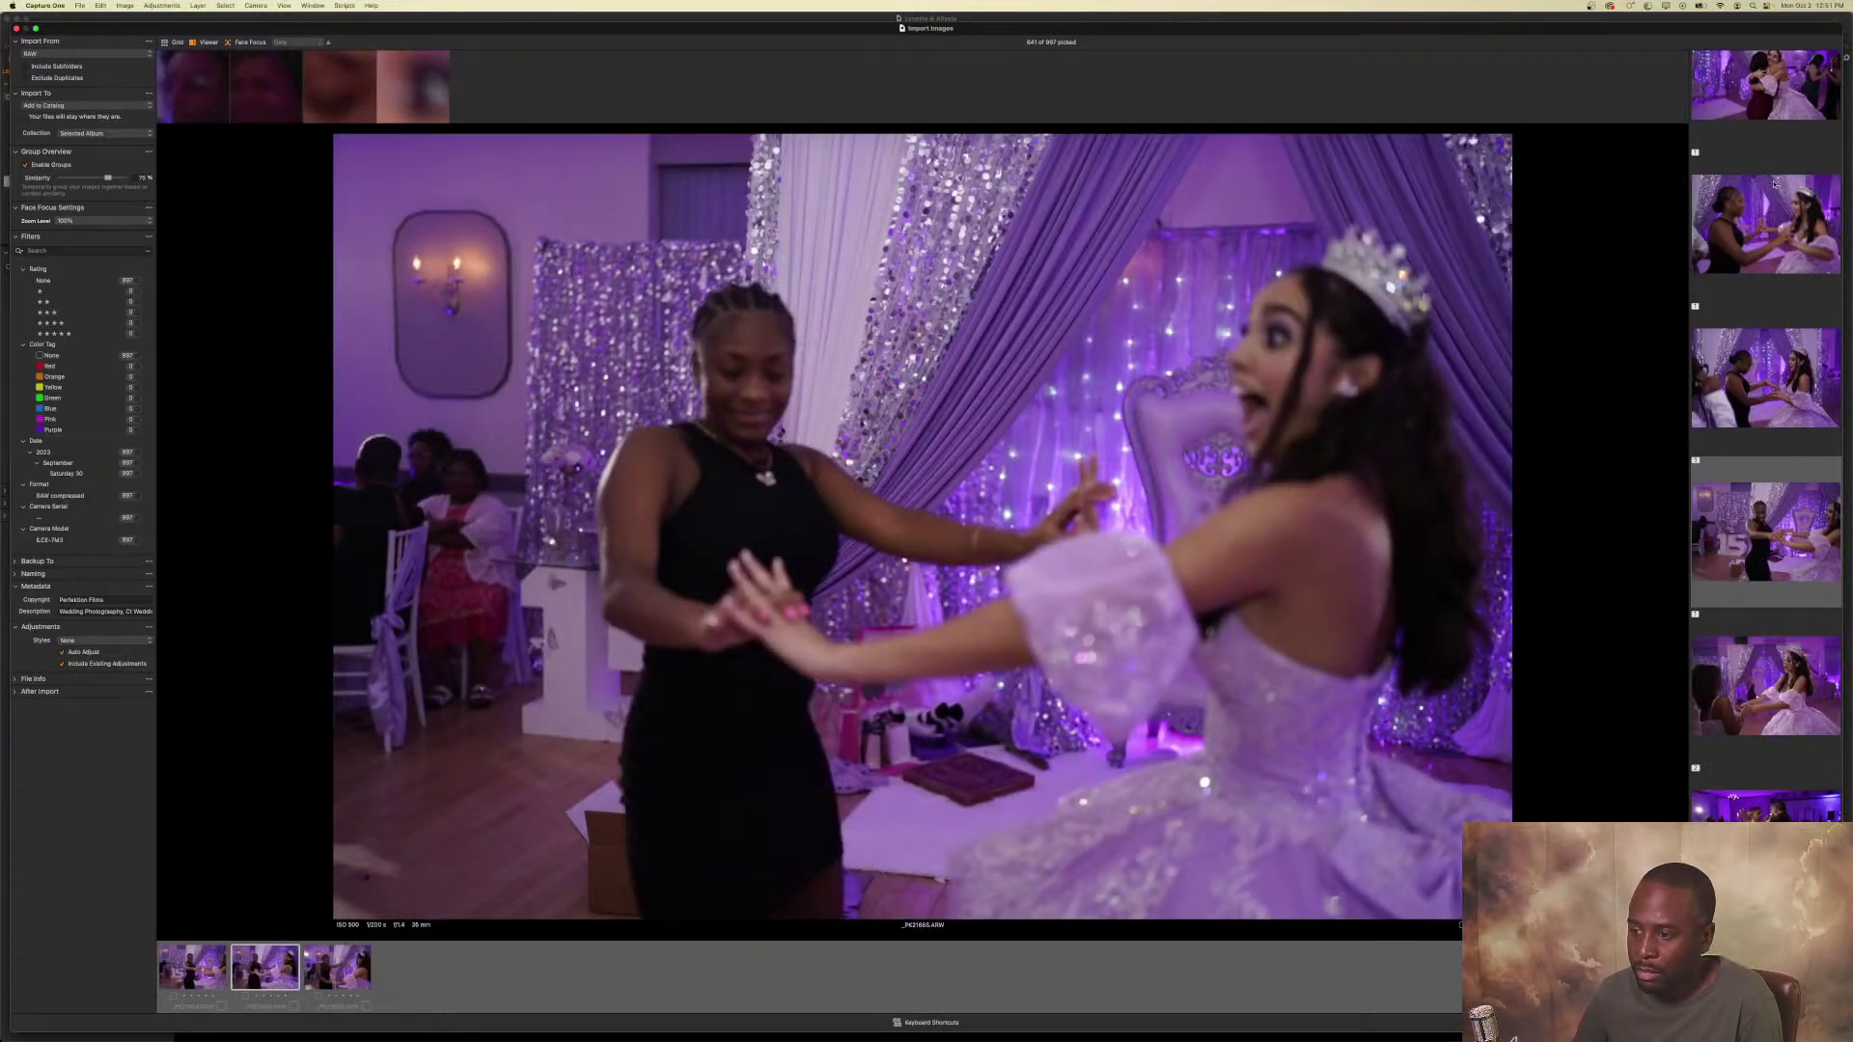
key(Right)
key(Down)
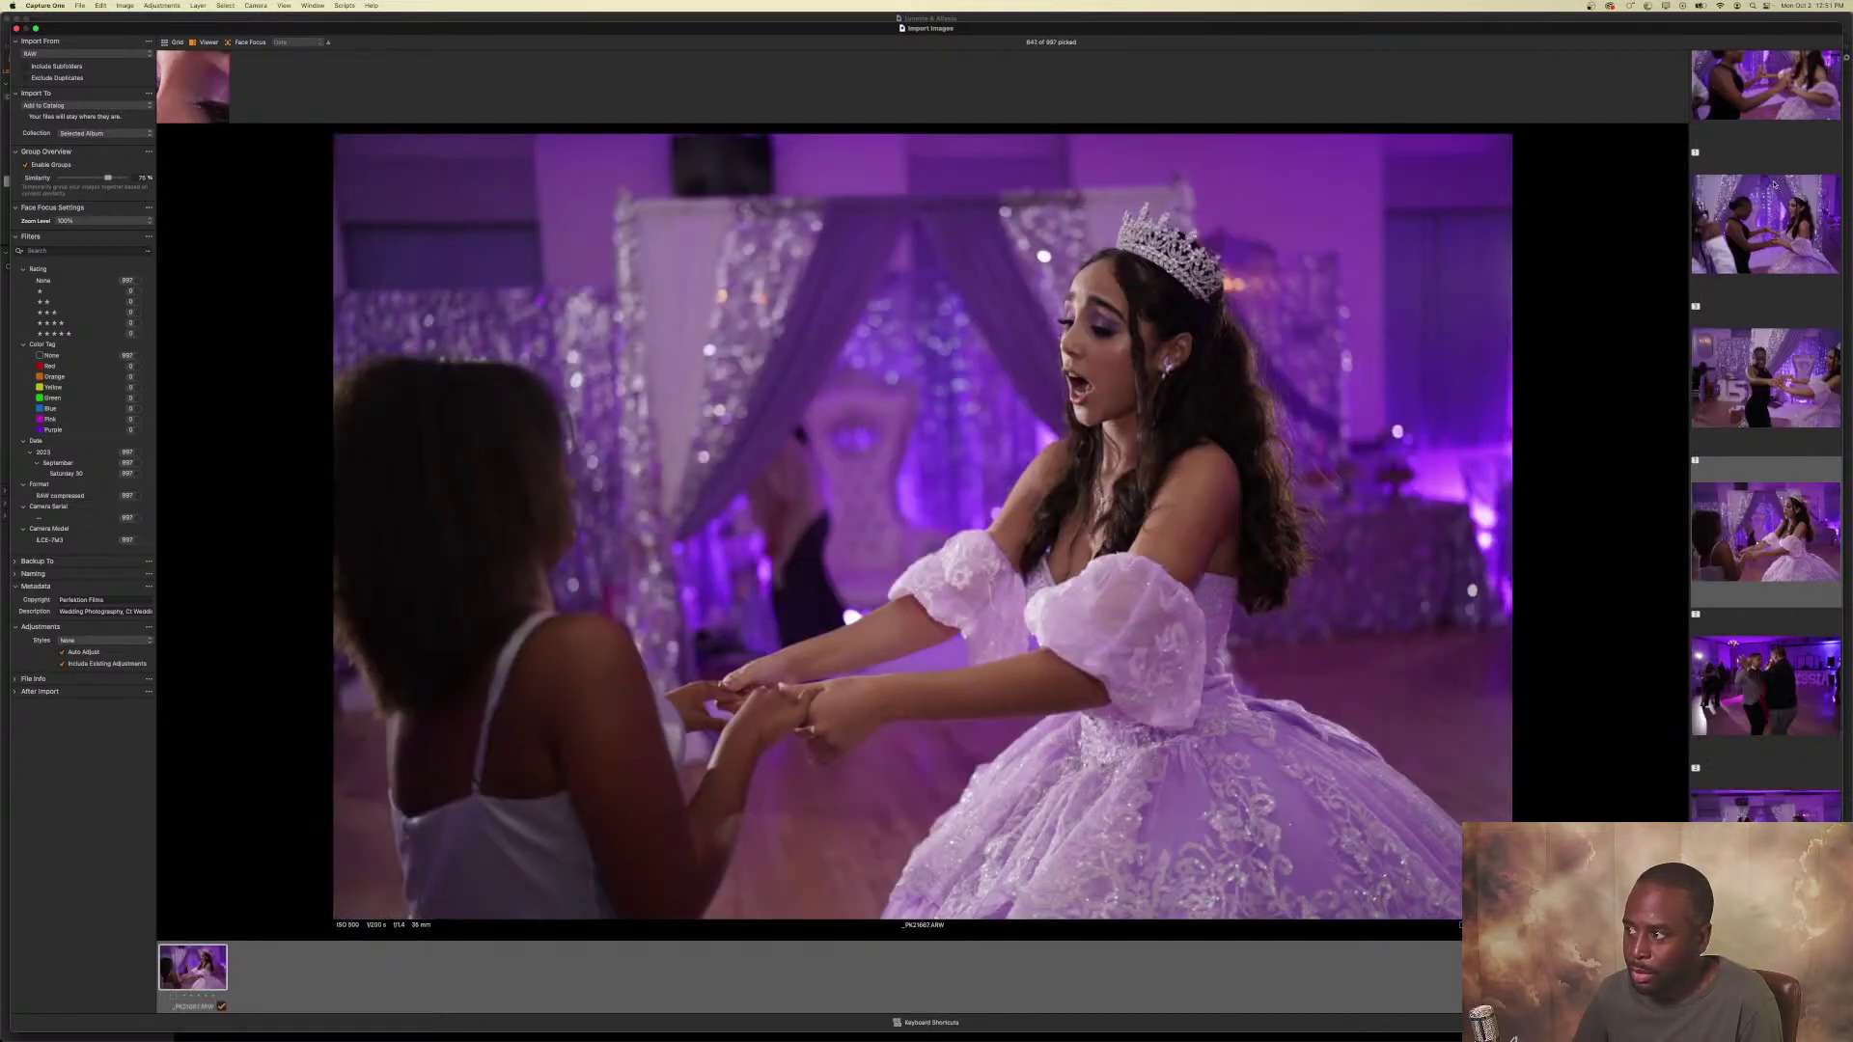
Pick both frames of the boy dancing with the man in black and all three of the quinceañera dancing with the boy.
key(Down)
key(Right)
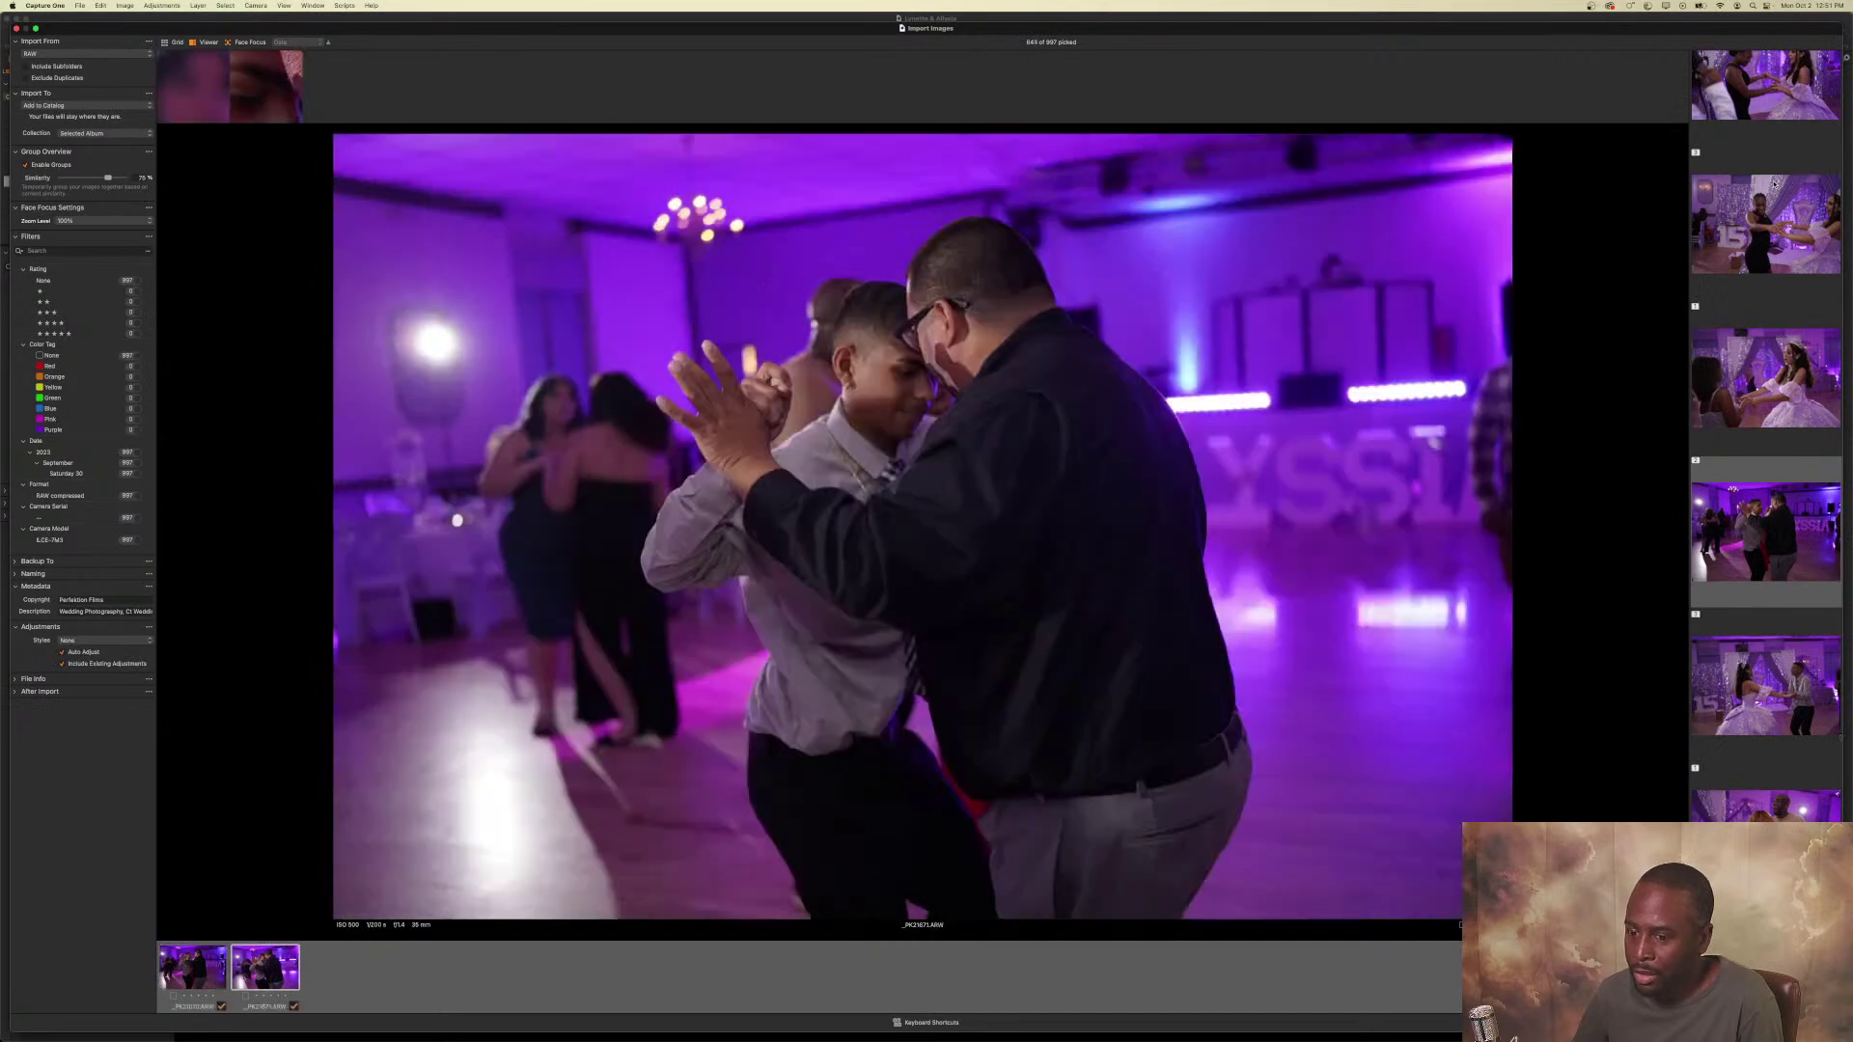
key(Down)
key(Right)
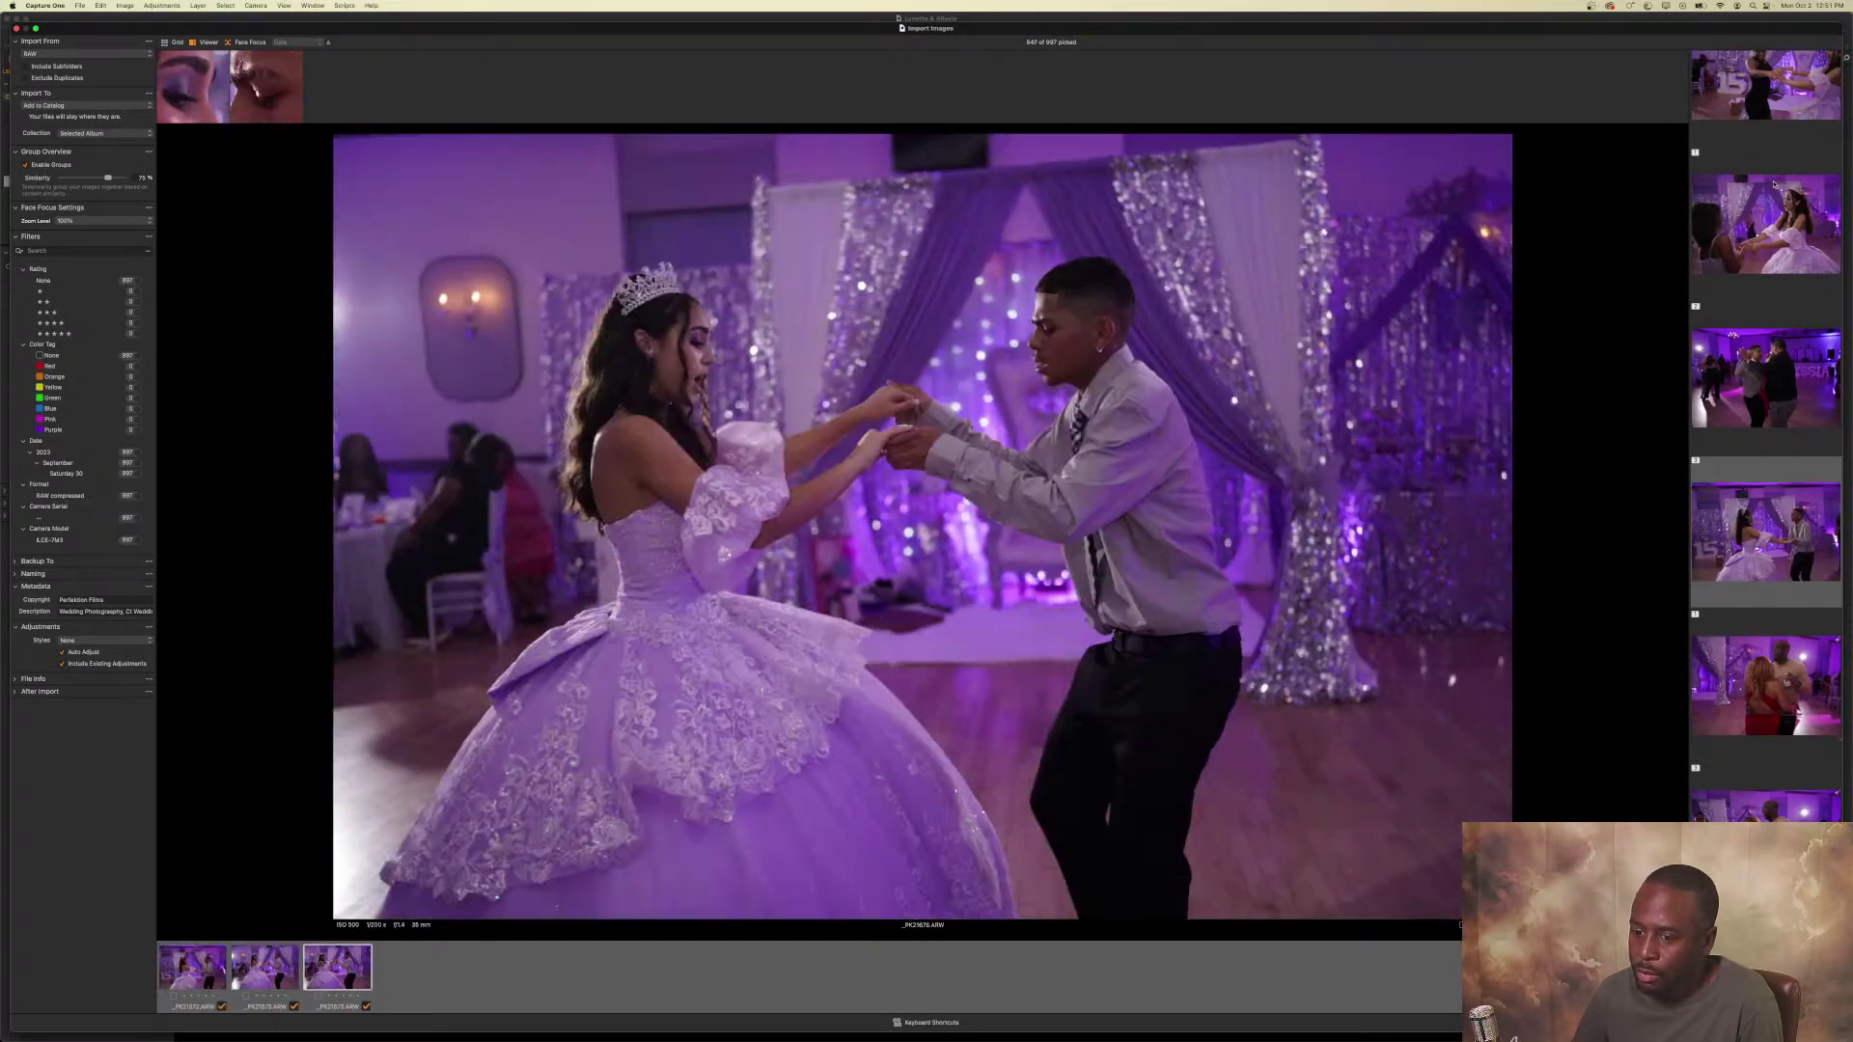
Pick the good frames of the woman in red dancing with the man in the tan sweater across both groups.
key(Down)
key(Down)
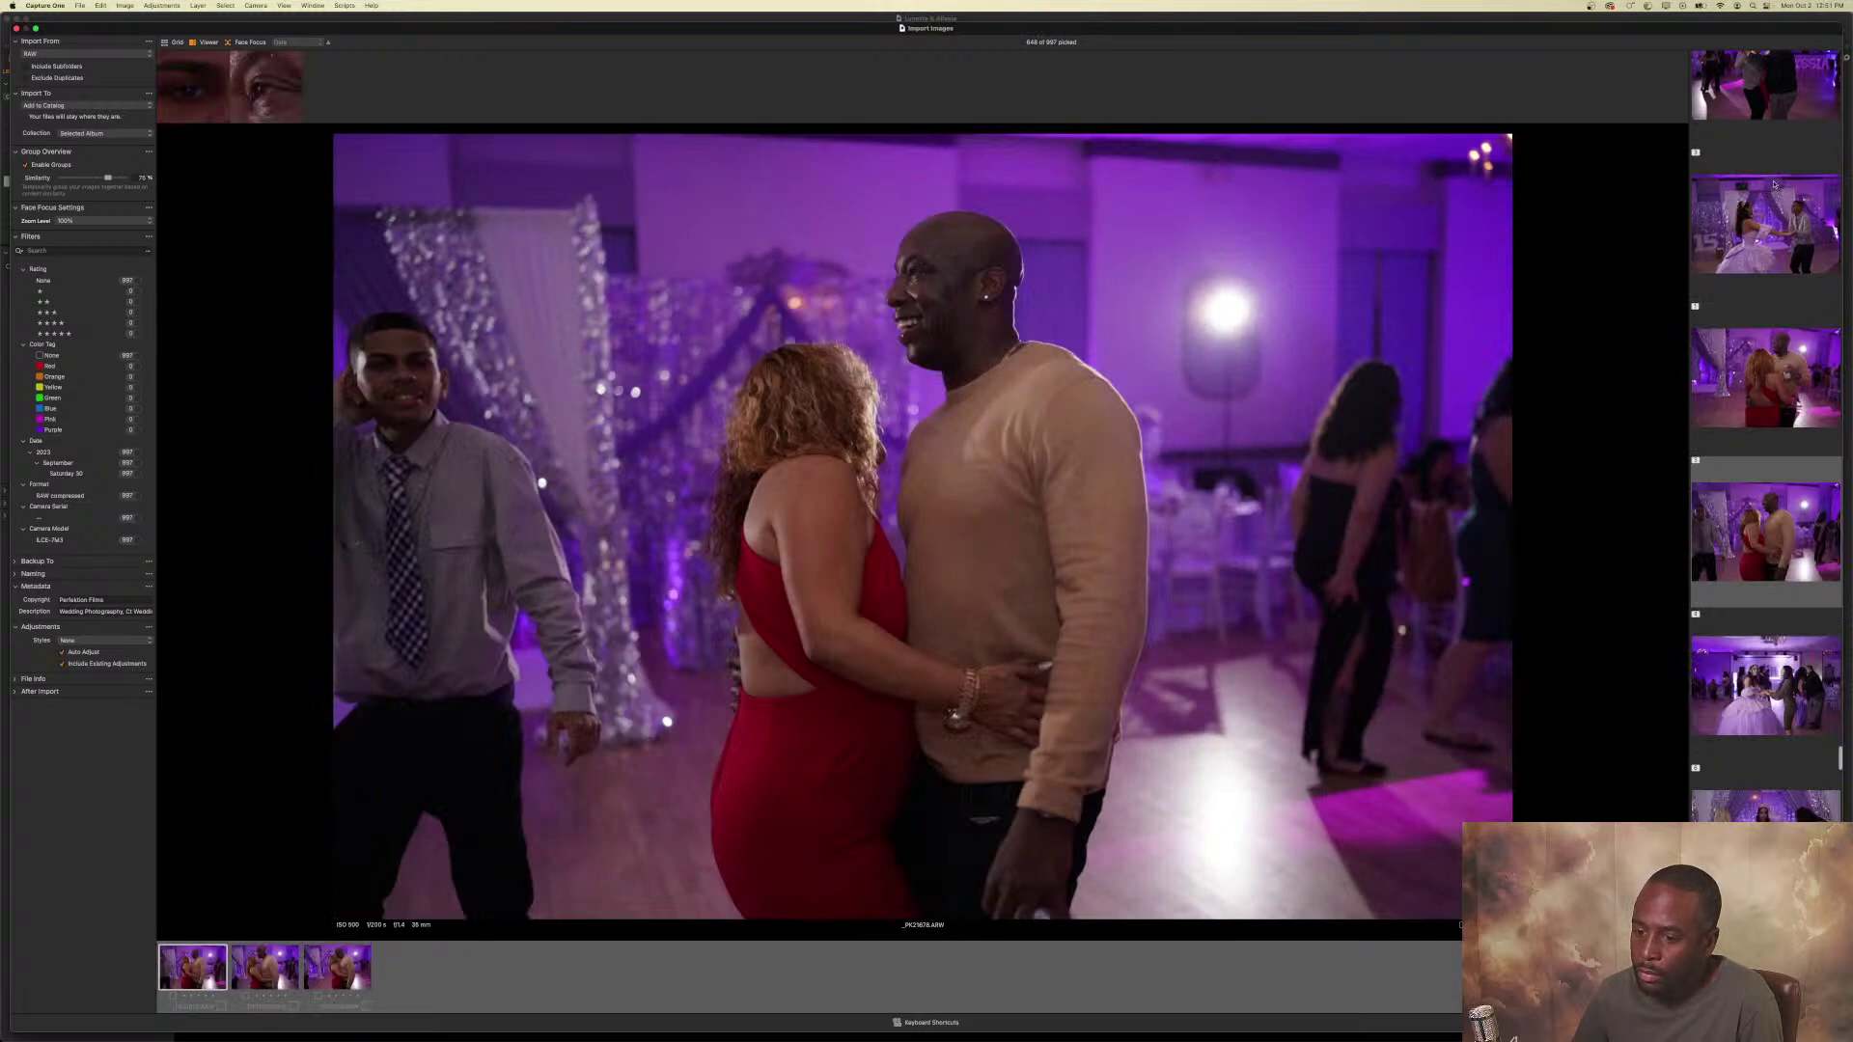
key(Right)
key(Right)
Pick the last three frames of the quinceañera dancing with the girl in olive, skipping the first.
key(Down)
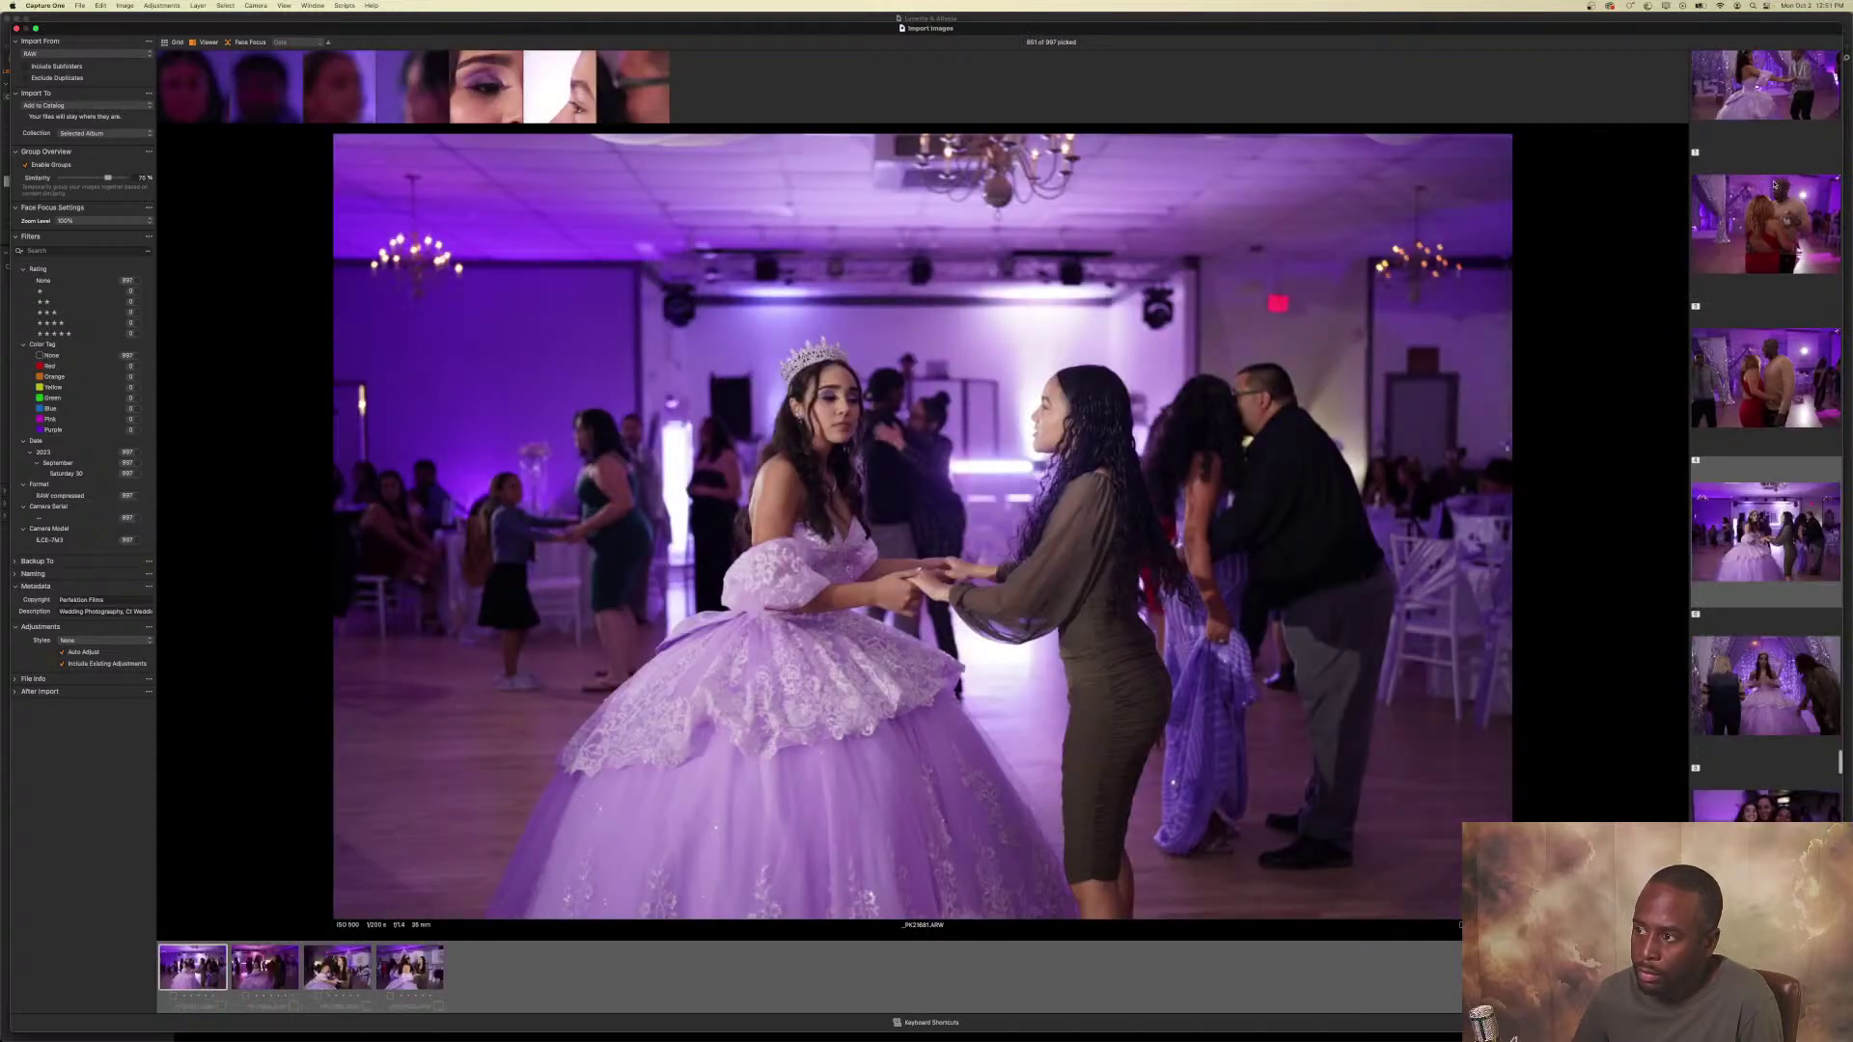
key(Right)
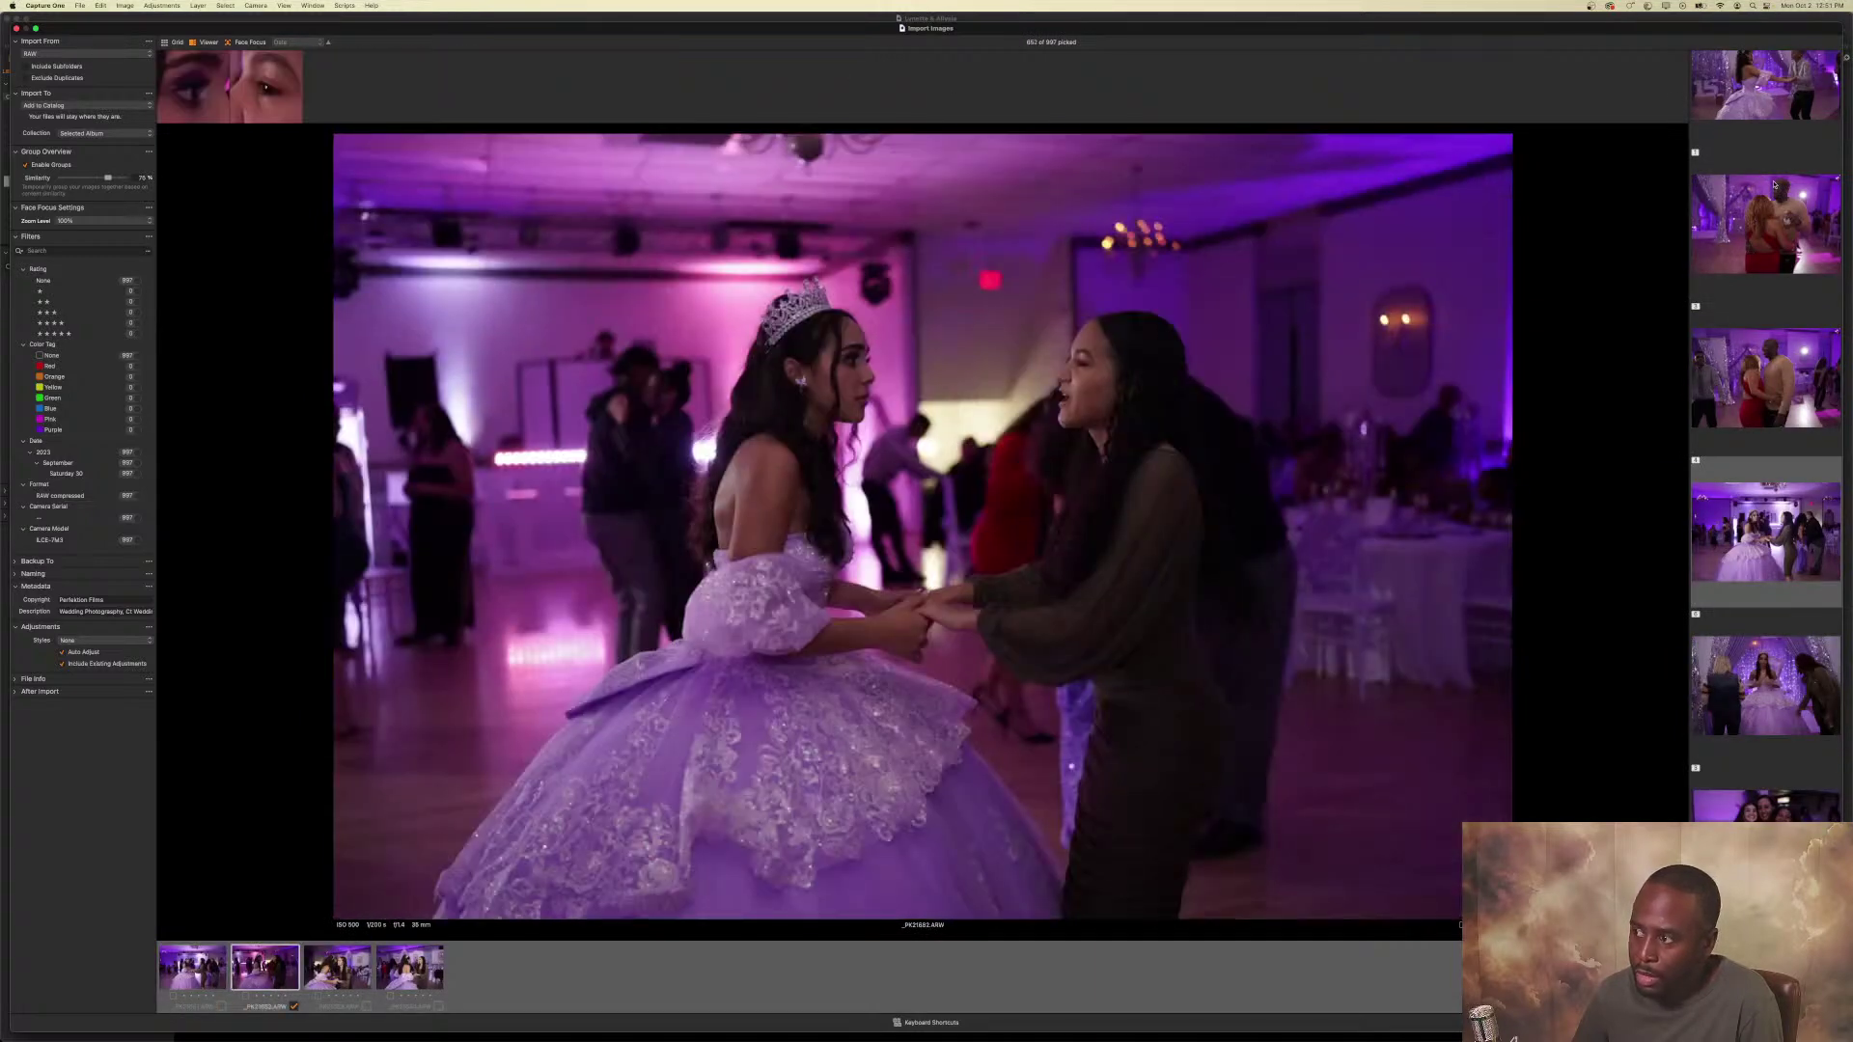
key(Right)
key(Right)
Pick all six frames of the quinceañera at the throne with the guests in jackets.
key(Down)
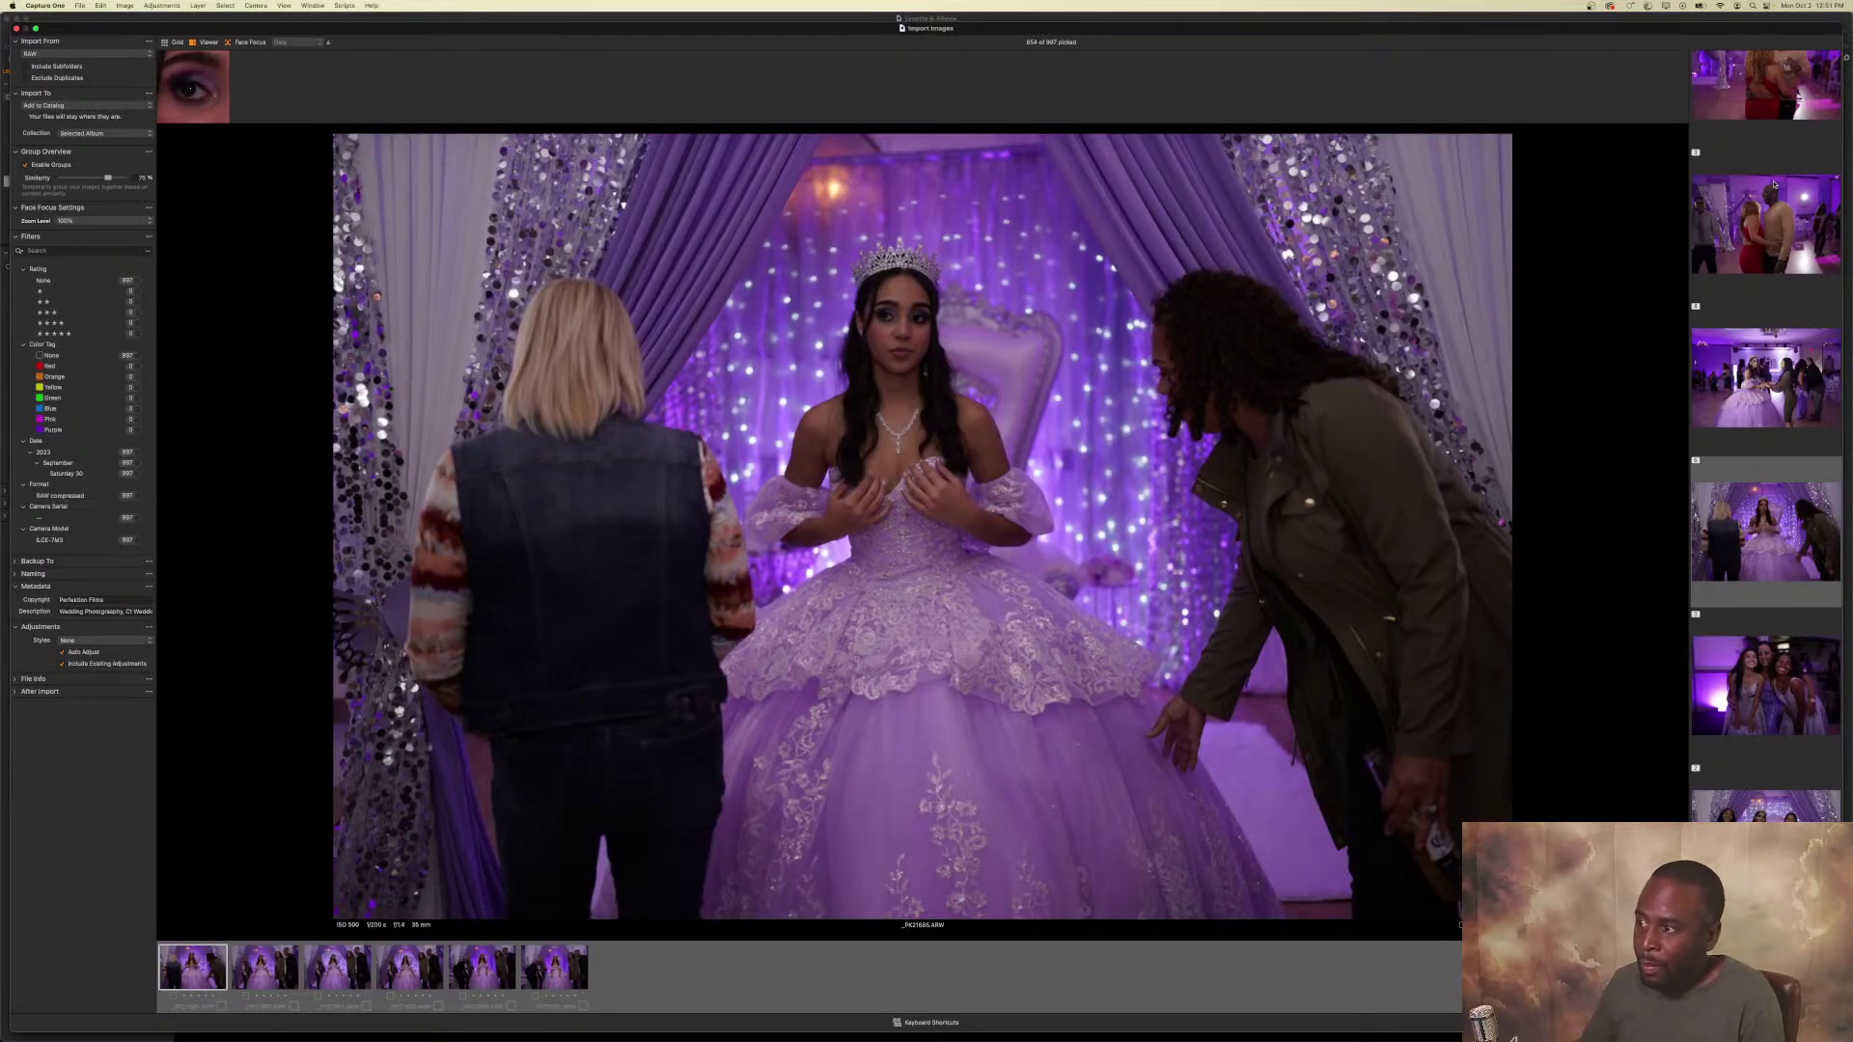
key(p)
key(p)
key(p)
key(p)
key(p)
key(p)
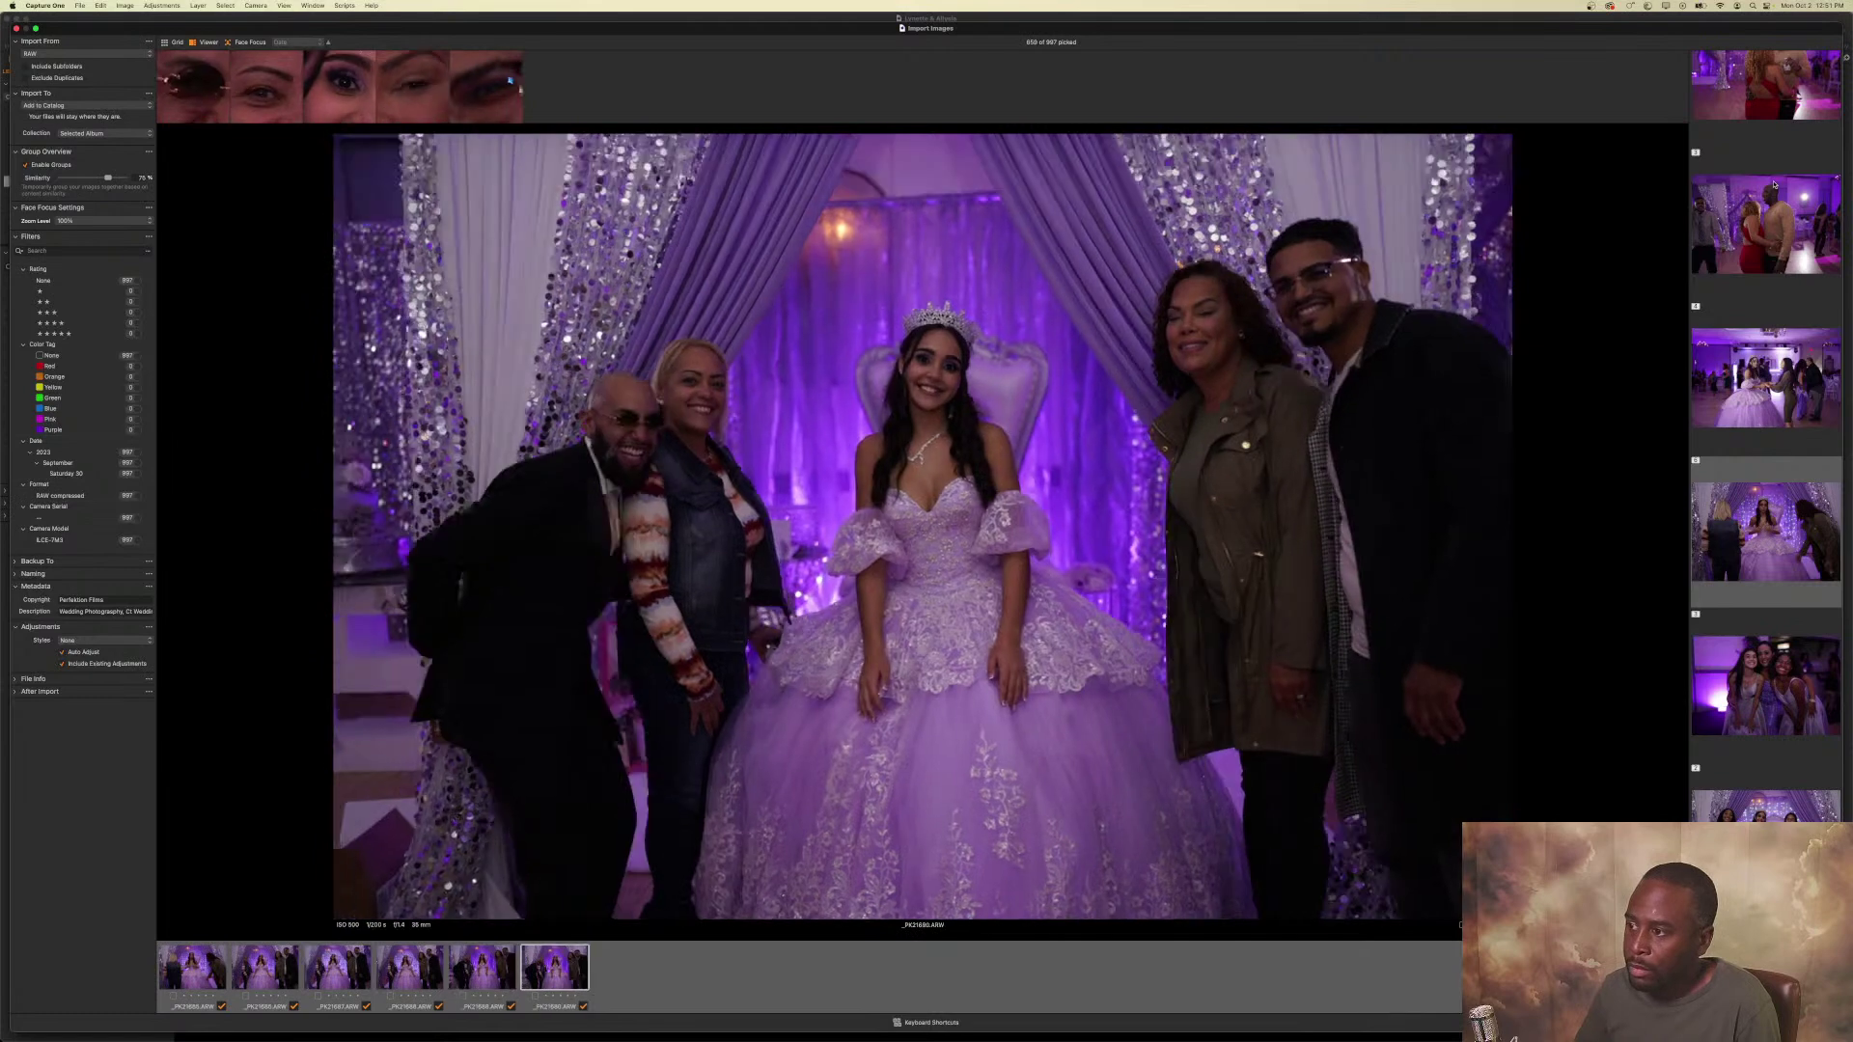
Pick all three frames of the woman in lilac posing with the two girls in pale dresses.
key(Down)
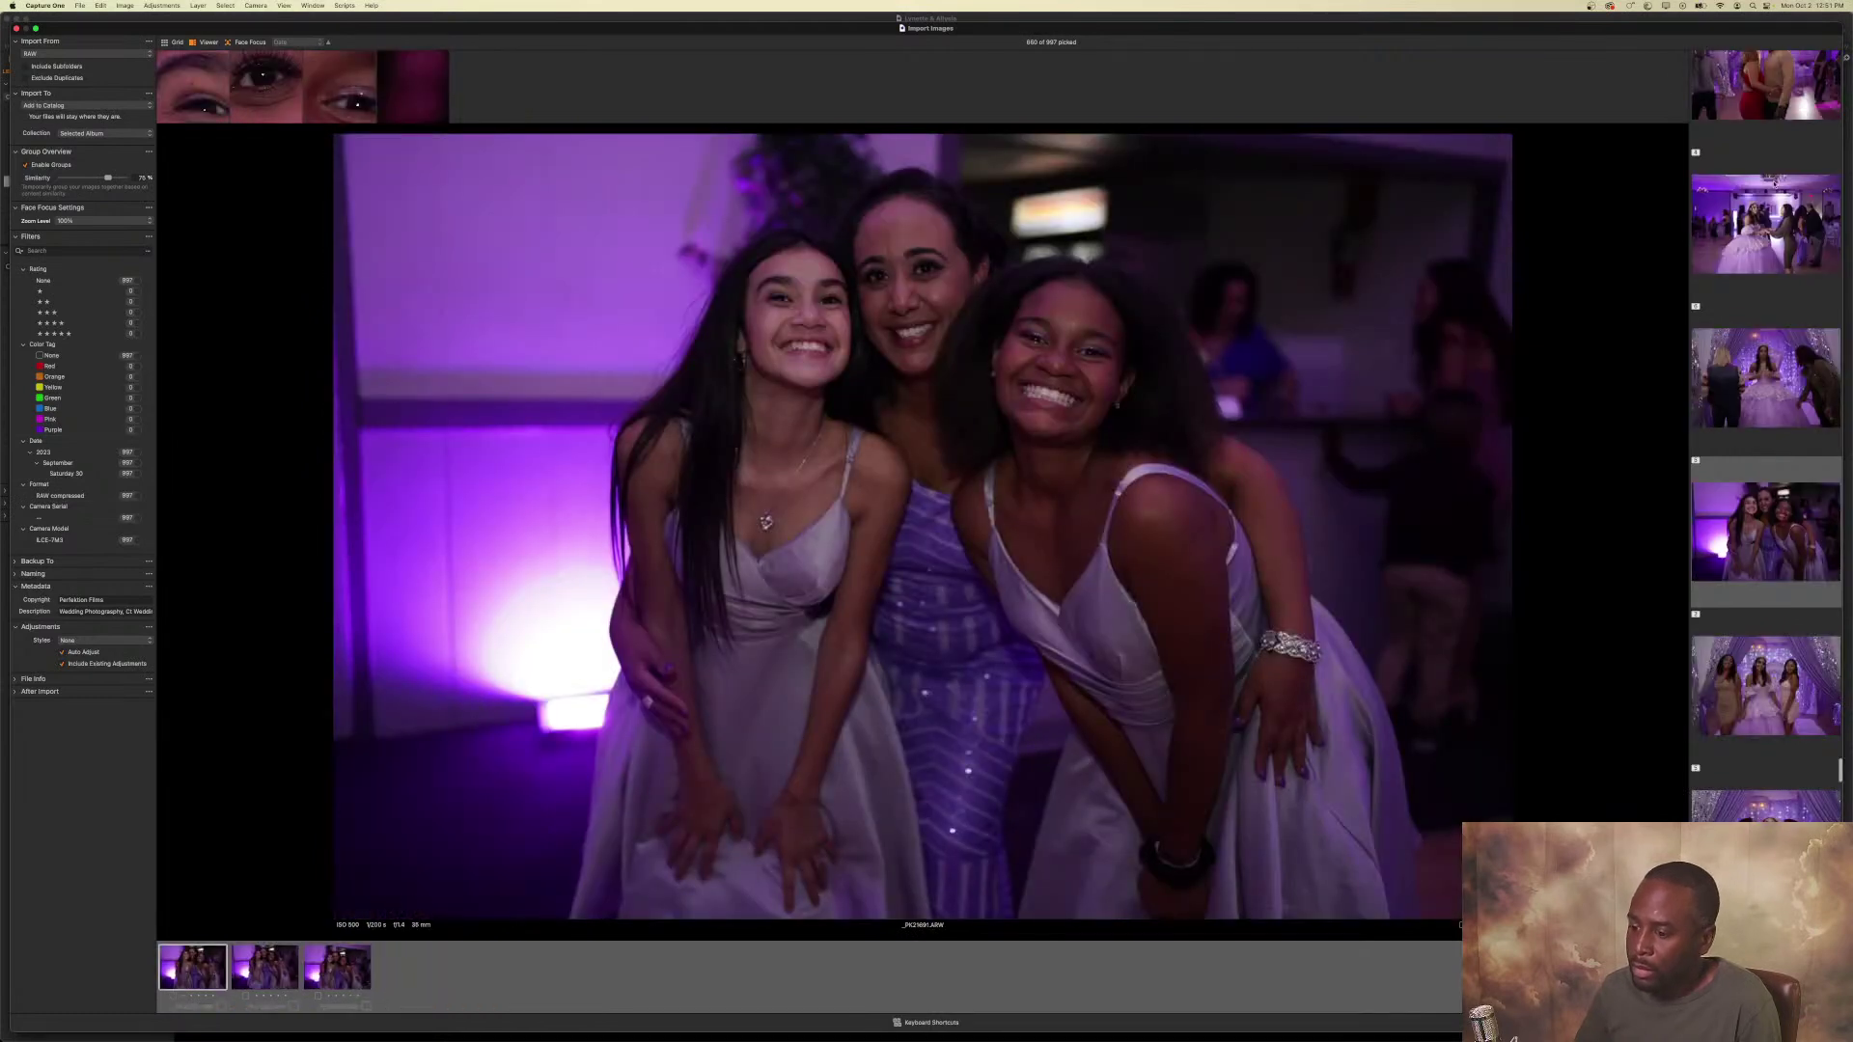
key(p)
key(p)
key(p)
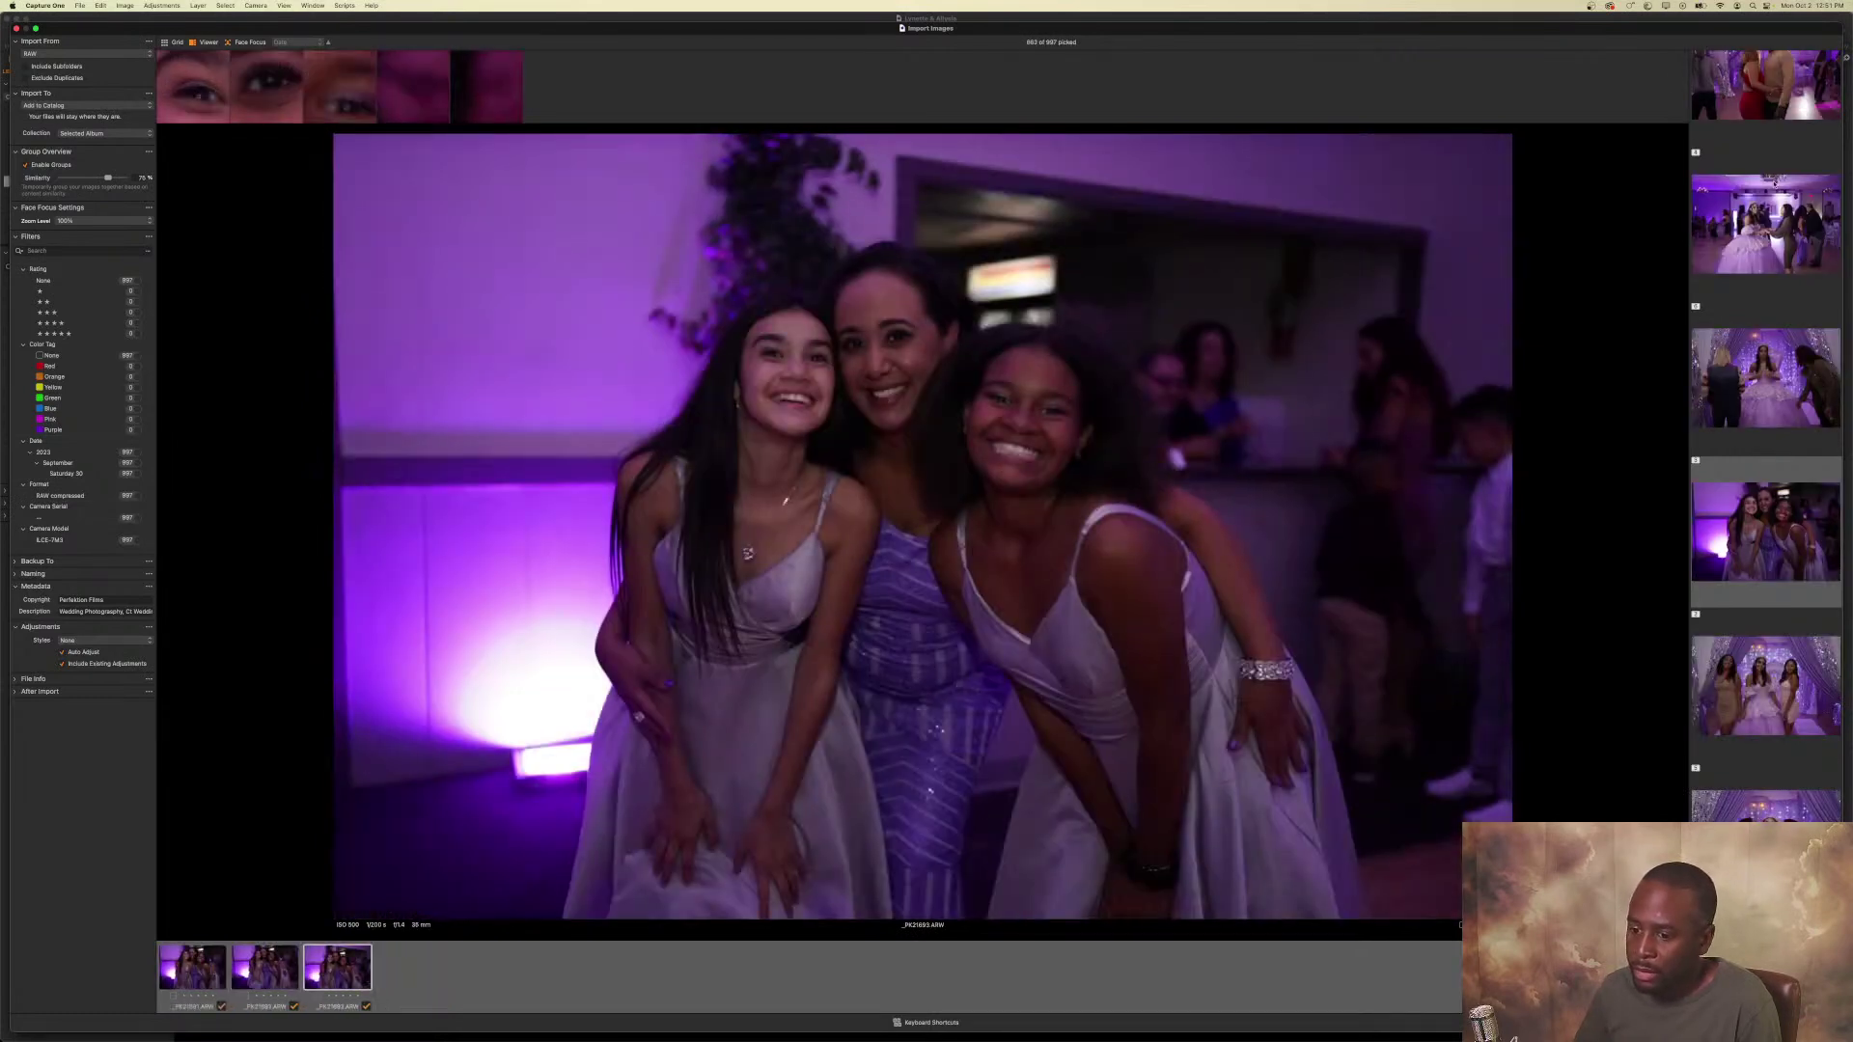
Pick one frame of the quinceañera beside the girls in beige and pink, and four of their kiss-pose frames, skipping the fourth.
key(Down)
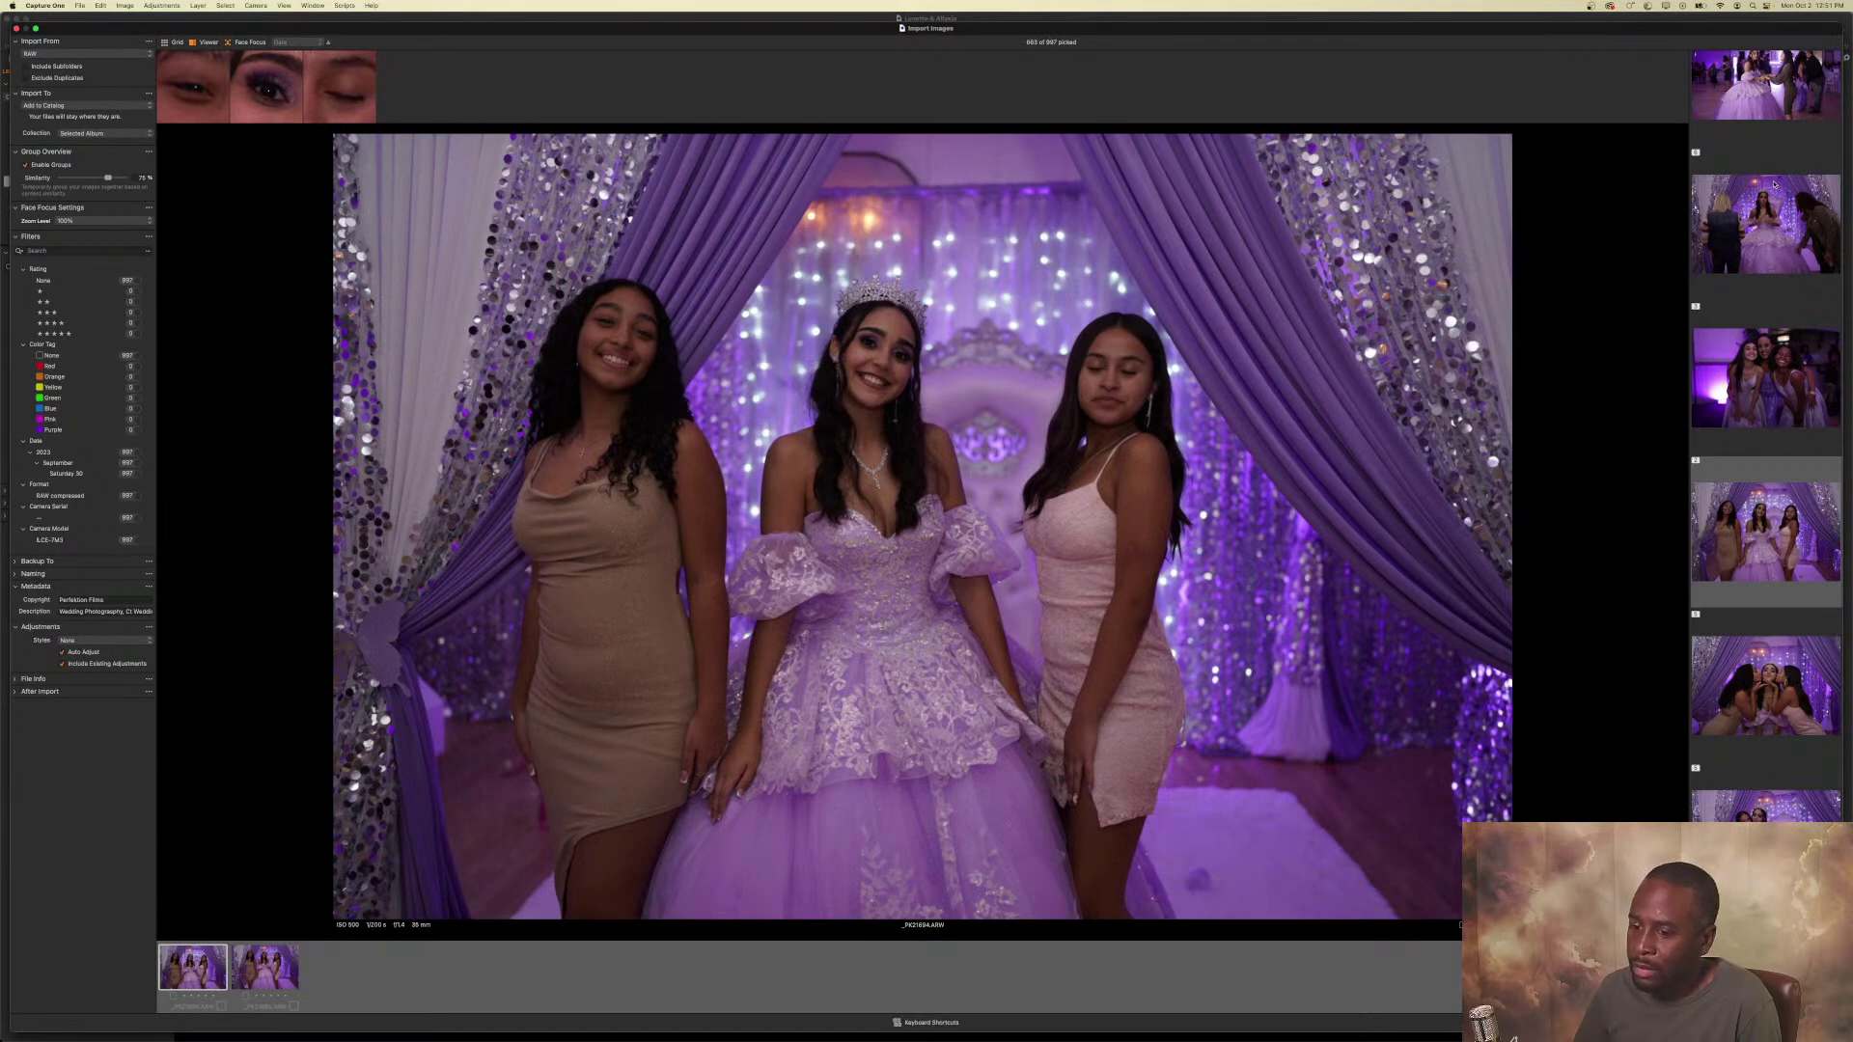
key(p)
key(Down)
key(p)
key(p)
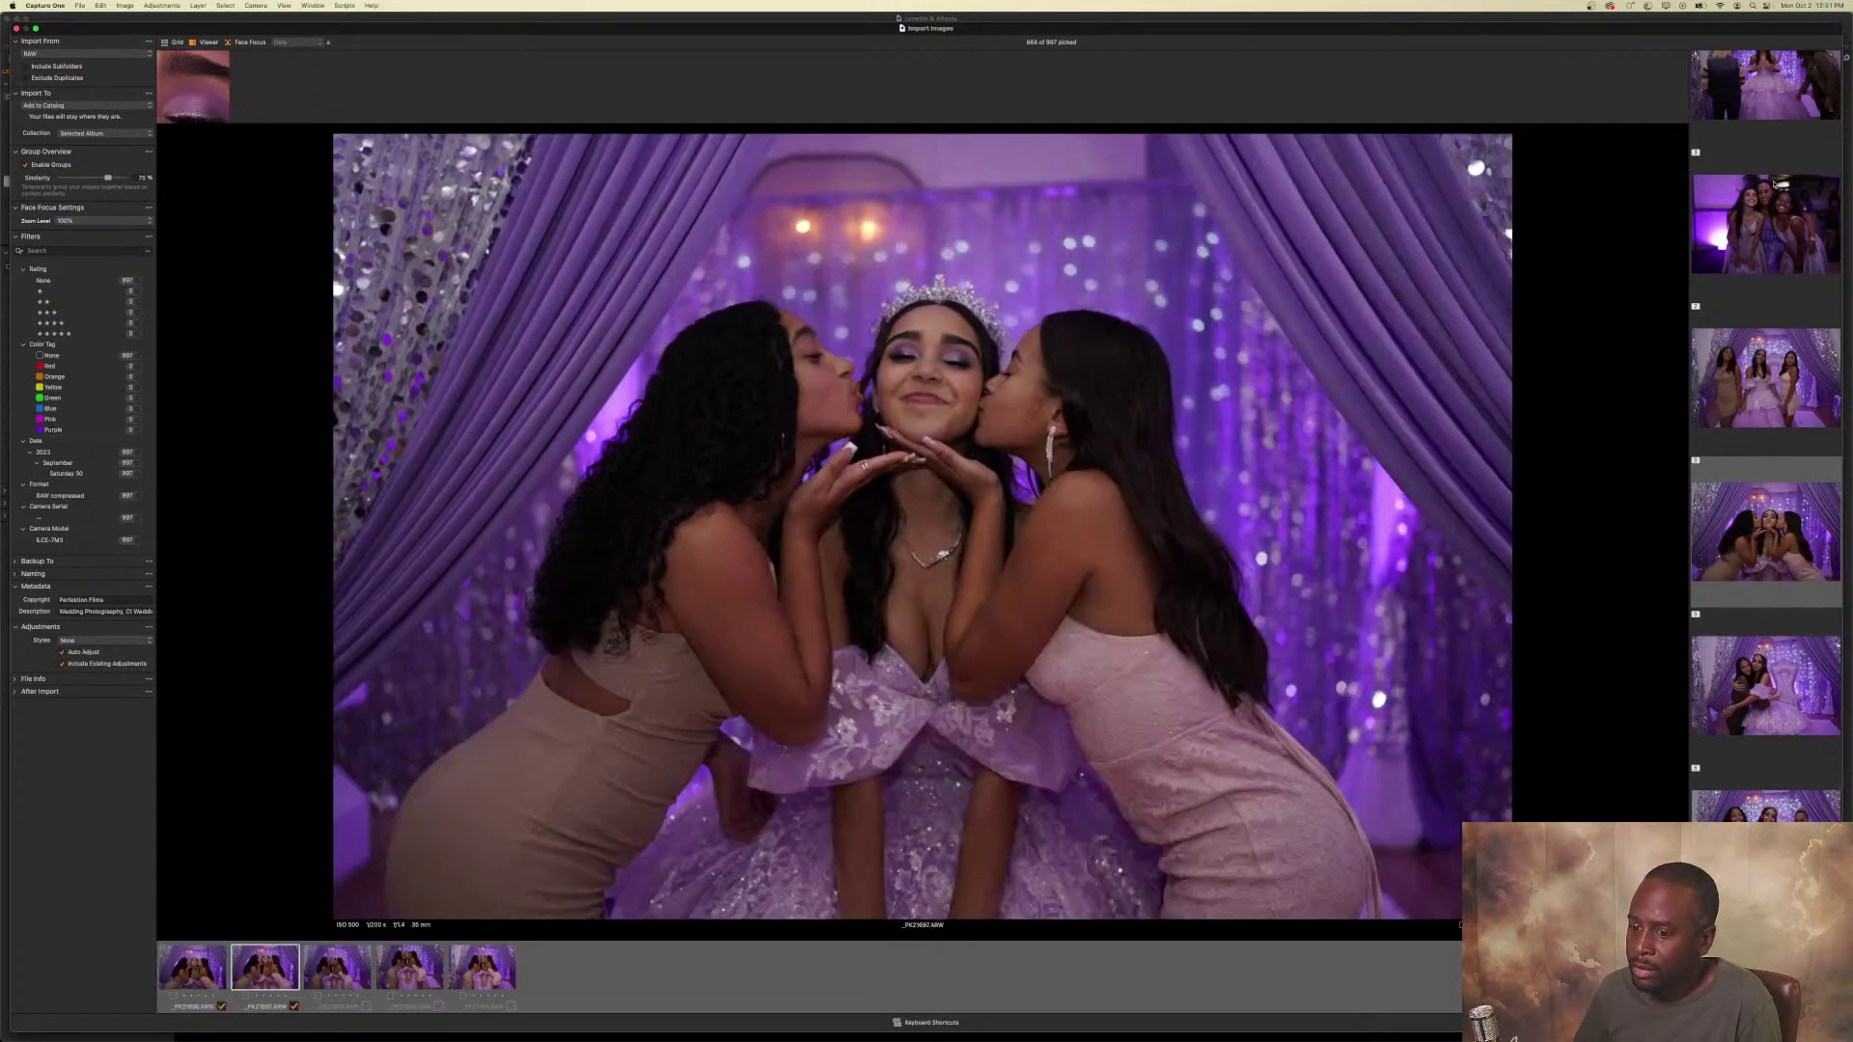
key(p)
key(Right)
key(p)
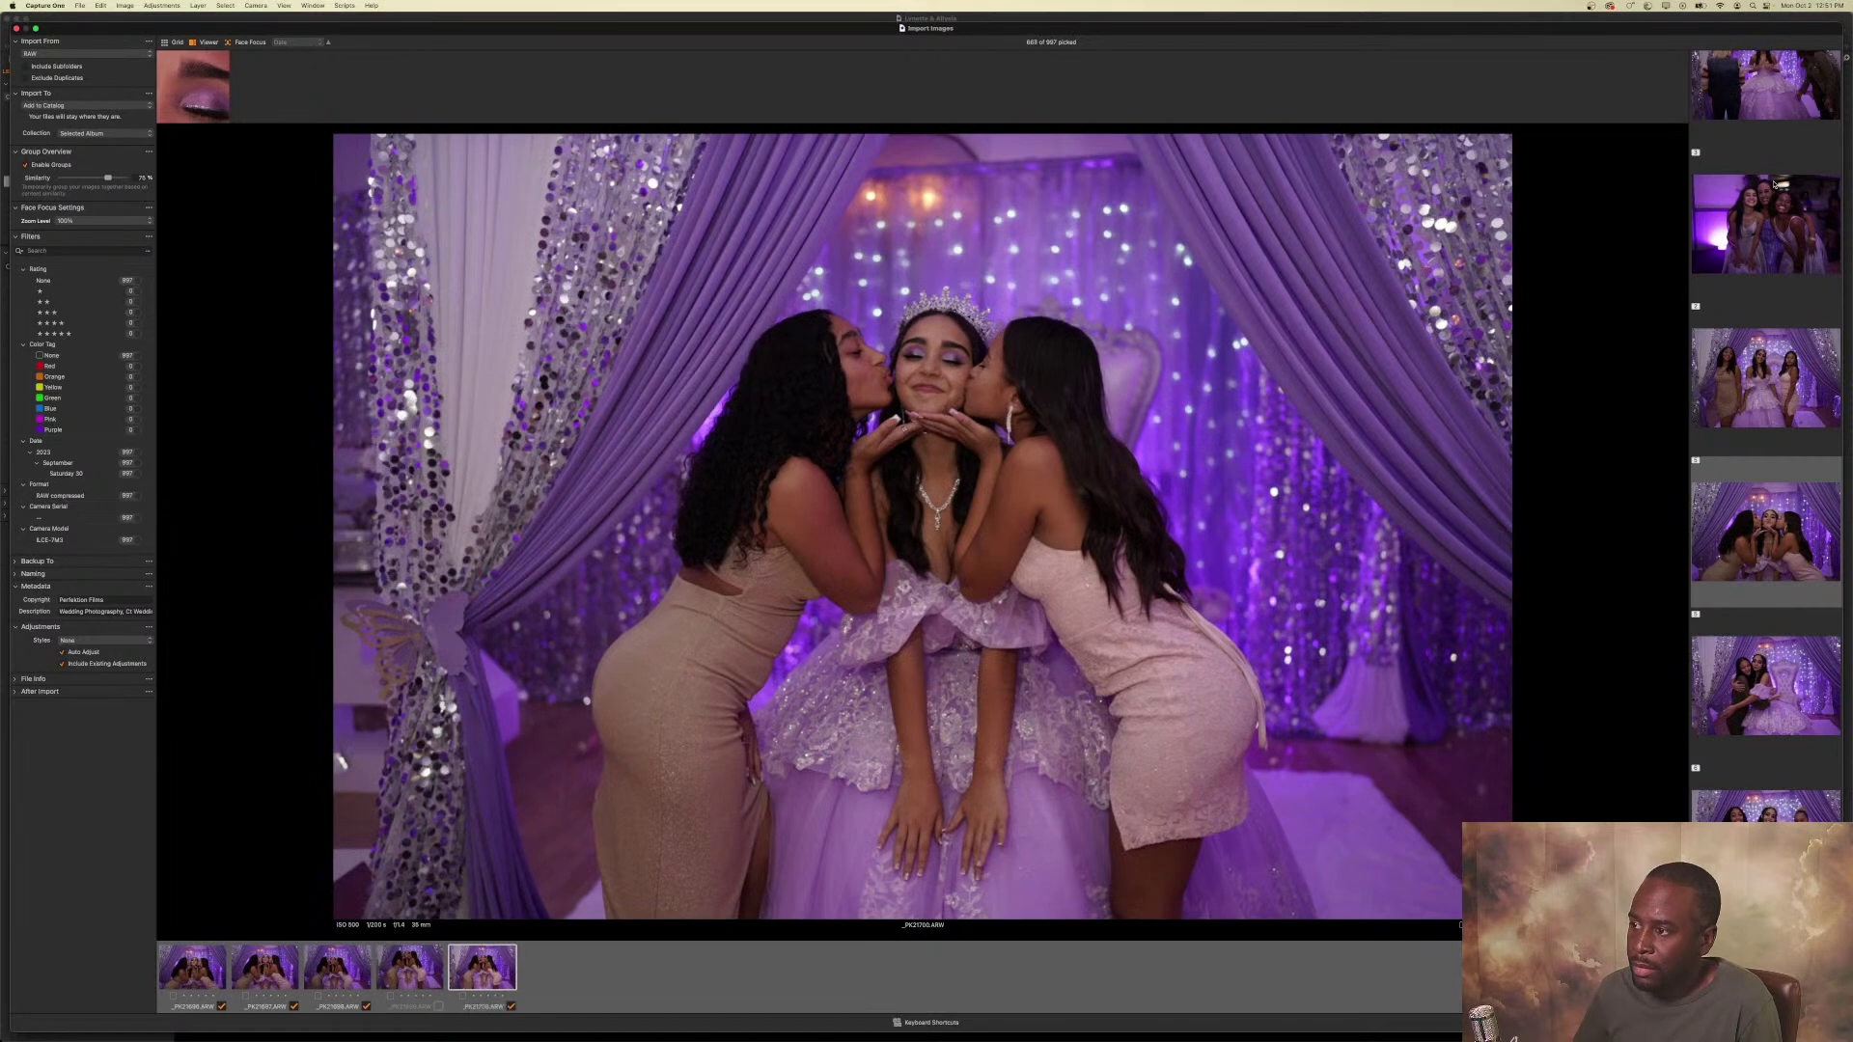
Pick the first four frames of the quinceañera embracing guests one at a time beside the throne.
key(Down)
key(p)
key(p)
key(p)
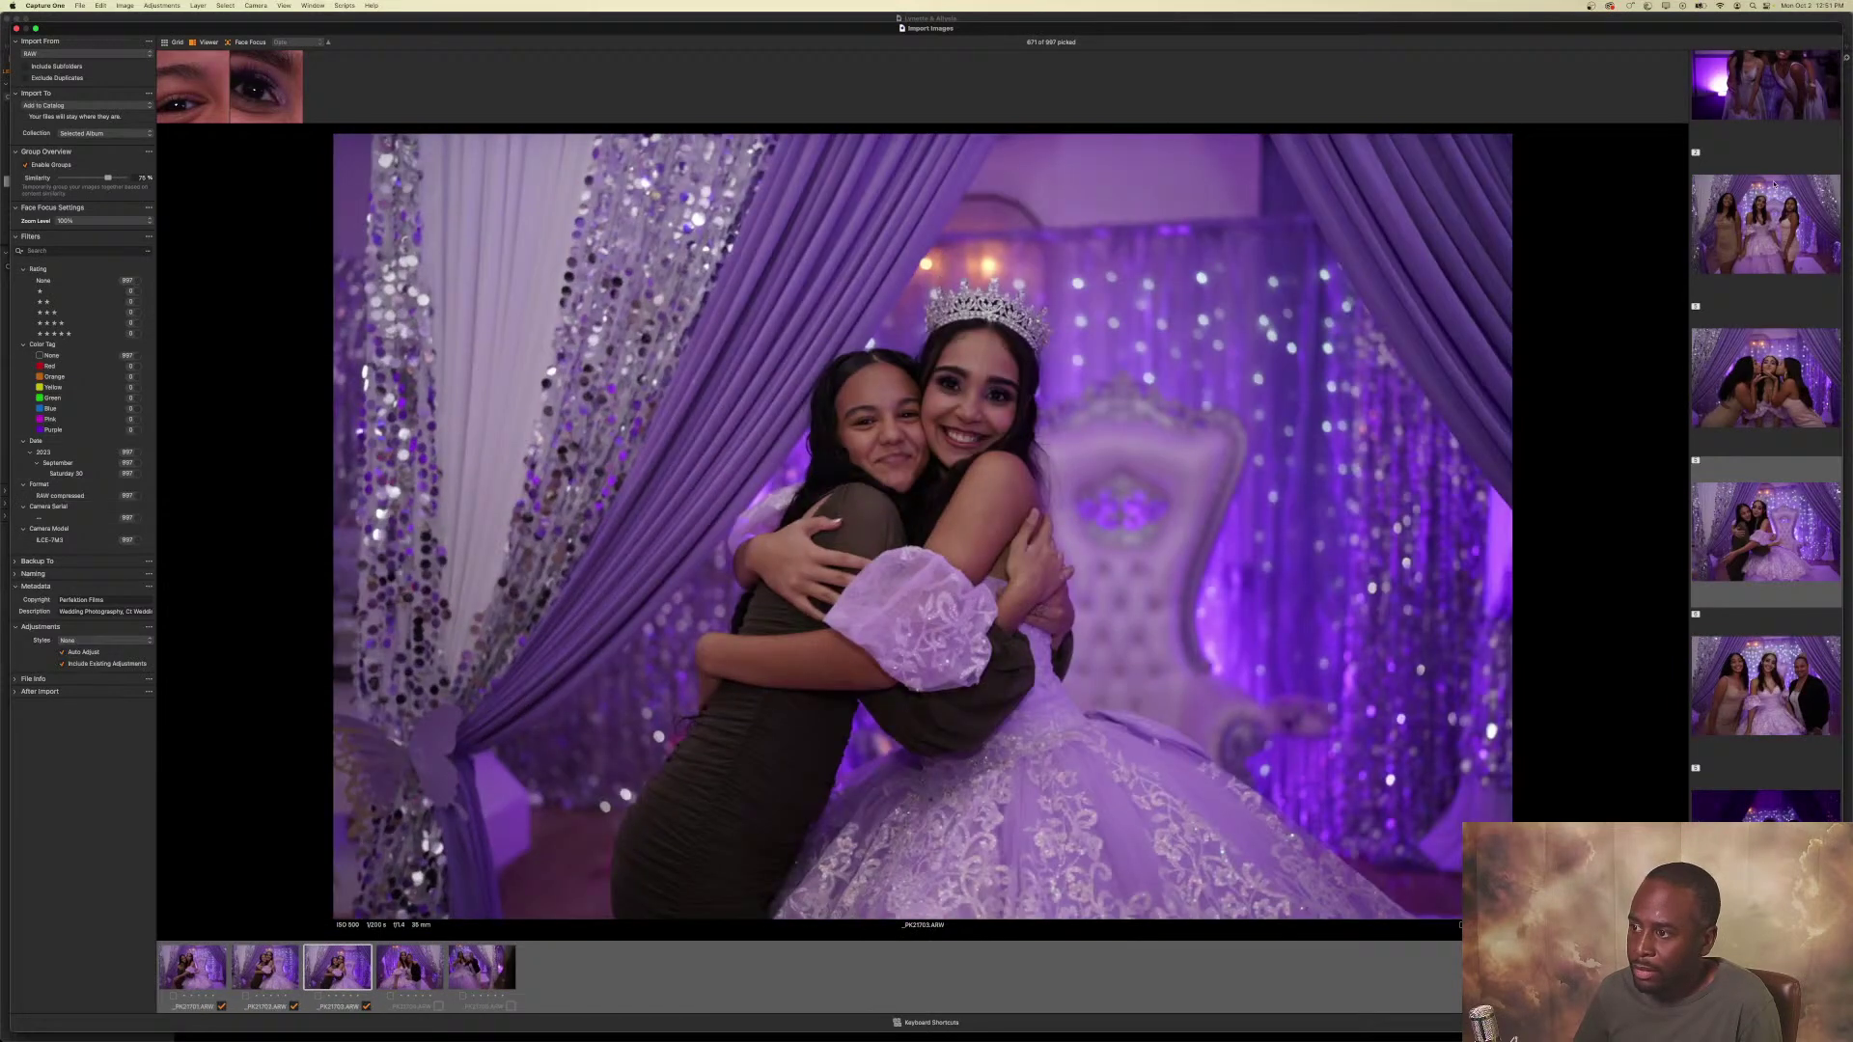
key(p)
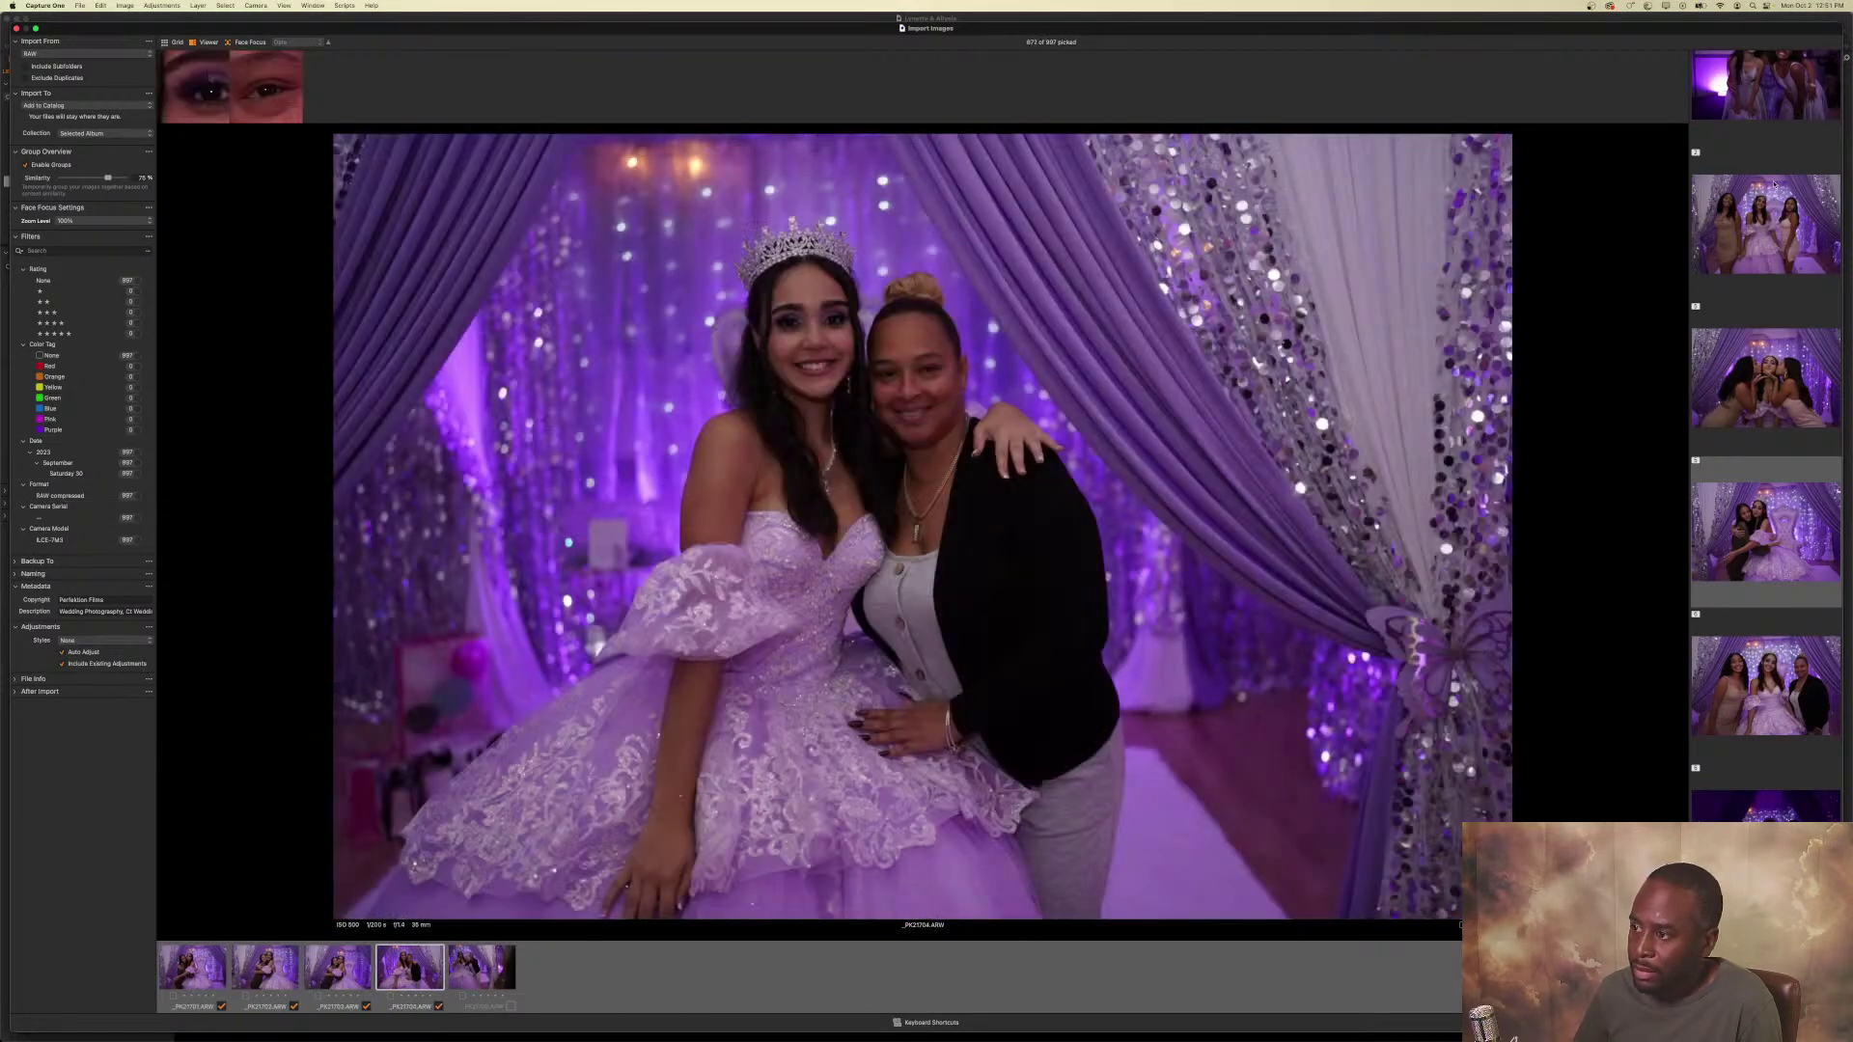
Review the thumbs-up frame with the blurred foreground figure against the neighbouring frames, leaving it unpicked.
key(p)
key(Left)
key(Left)
key(Left)
key(Left)
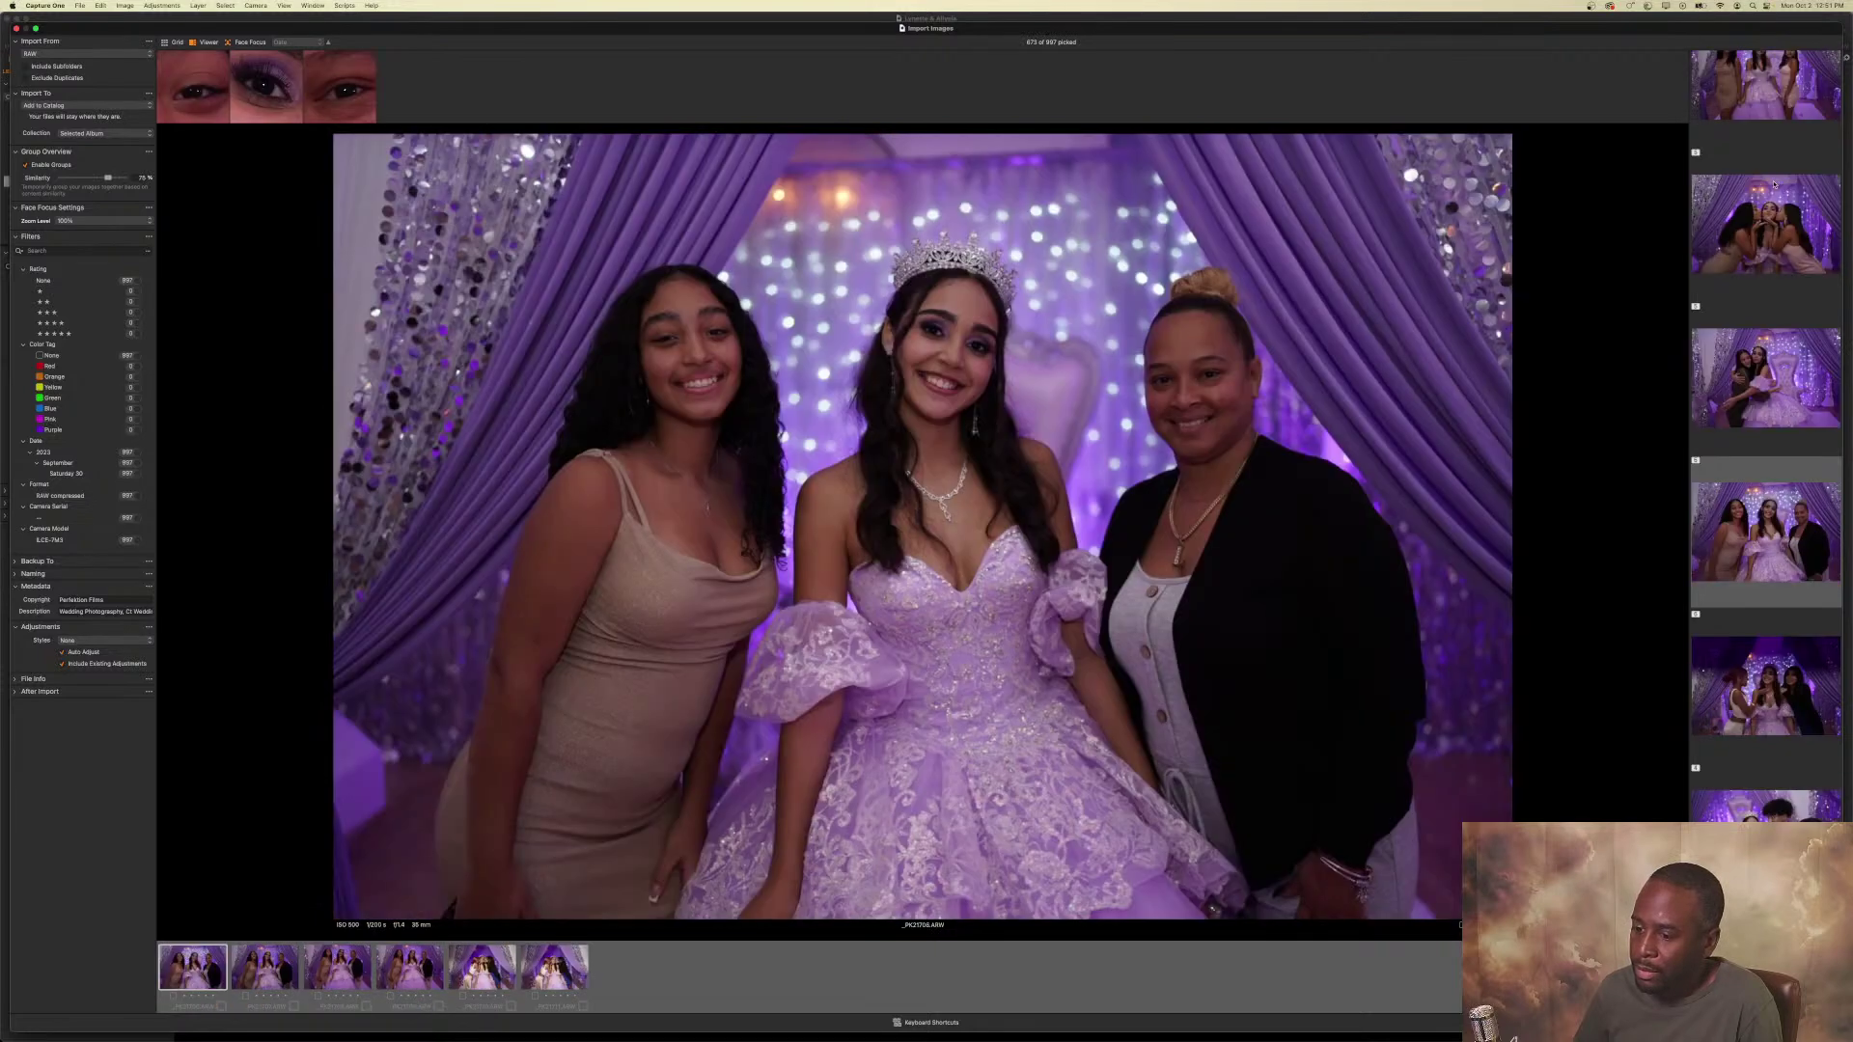
key(Right)
key(Right)
key(Right)
key(Right)
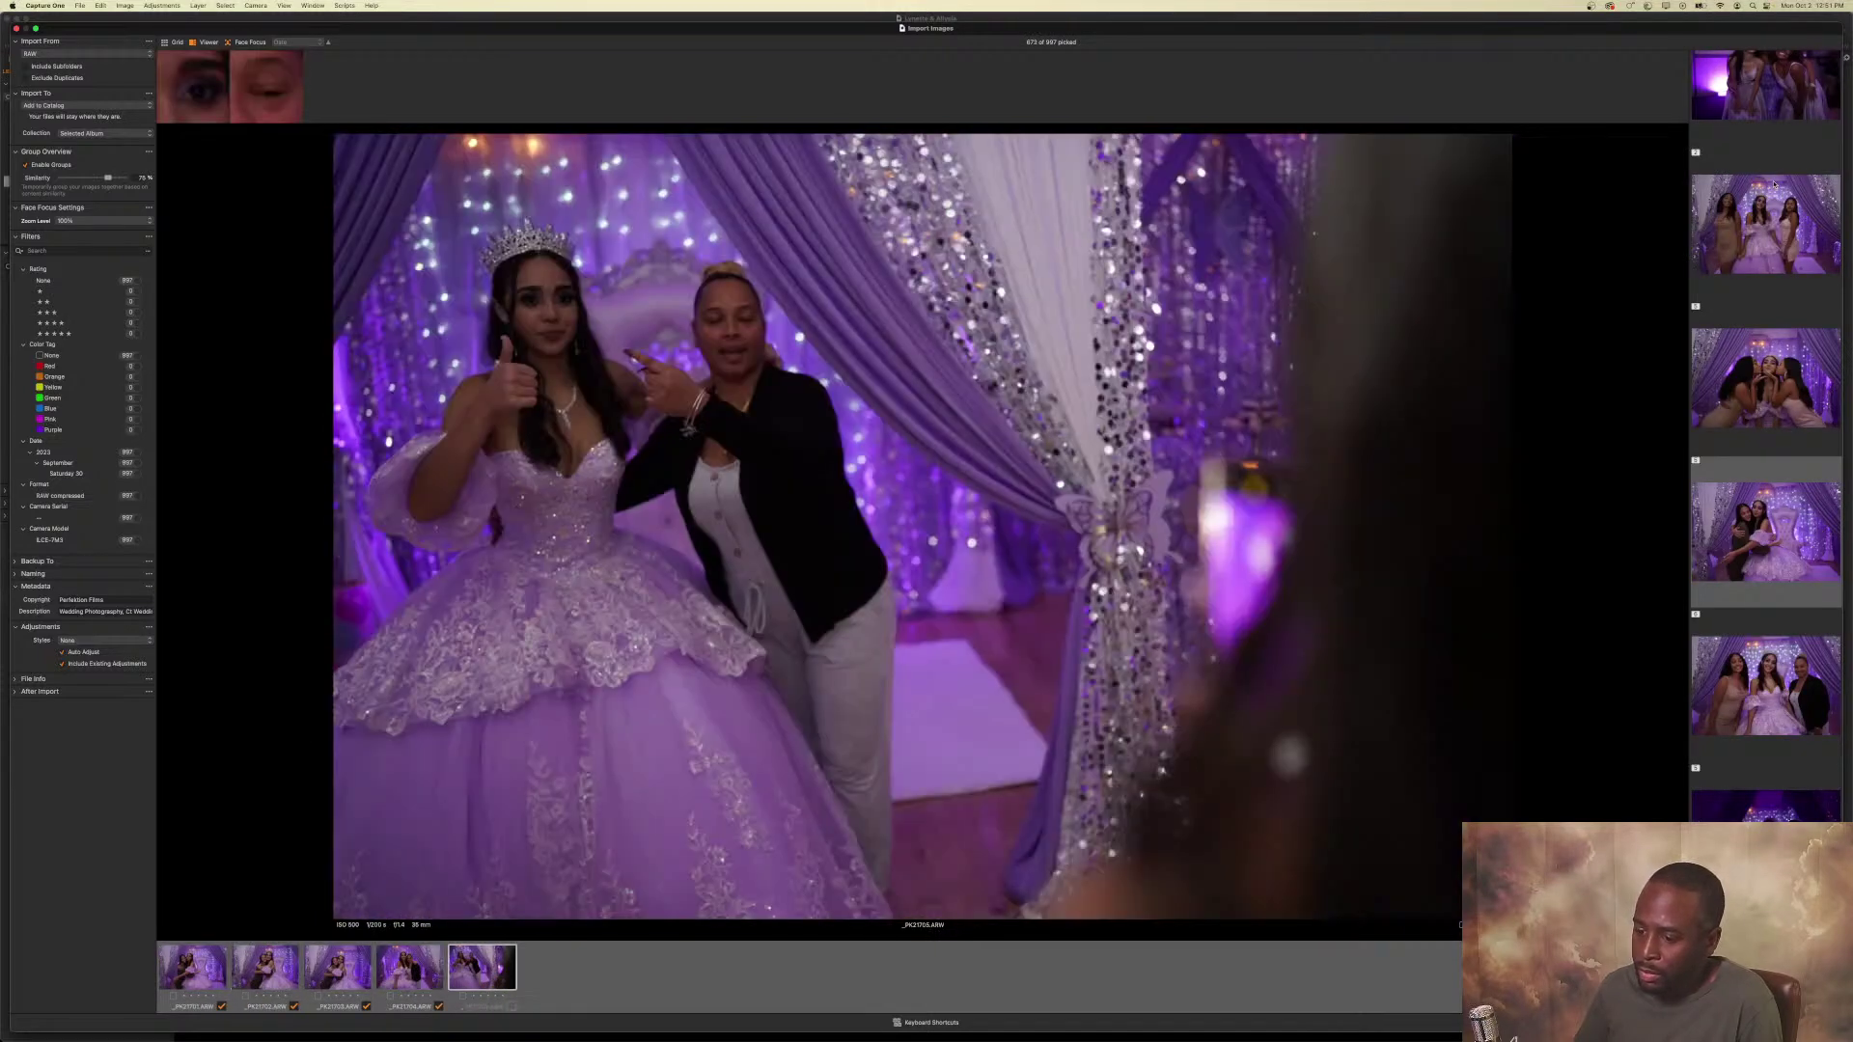
Pick the first three frames with the girl in beige and woman in black, skip the fourth, and pick both kiss-pose frames.
key(Right)
key(p)
key(p)
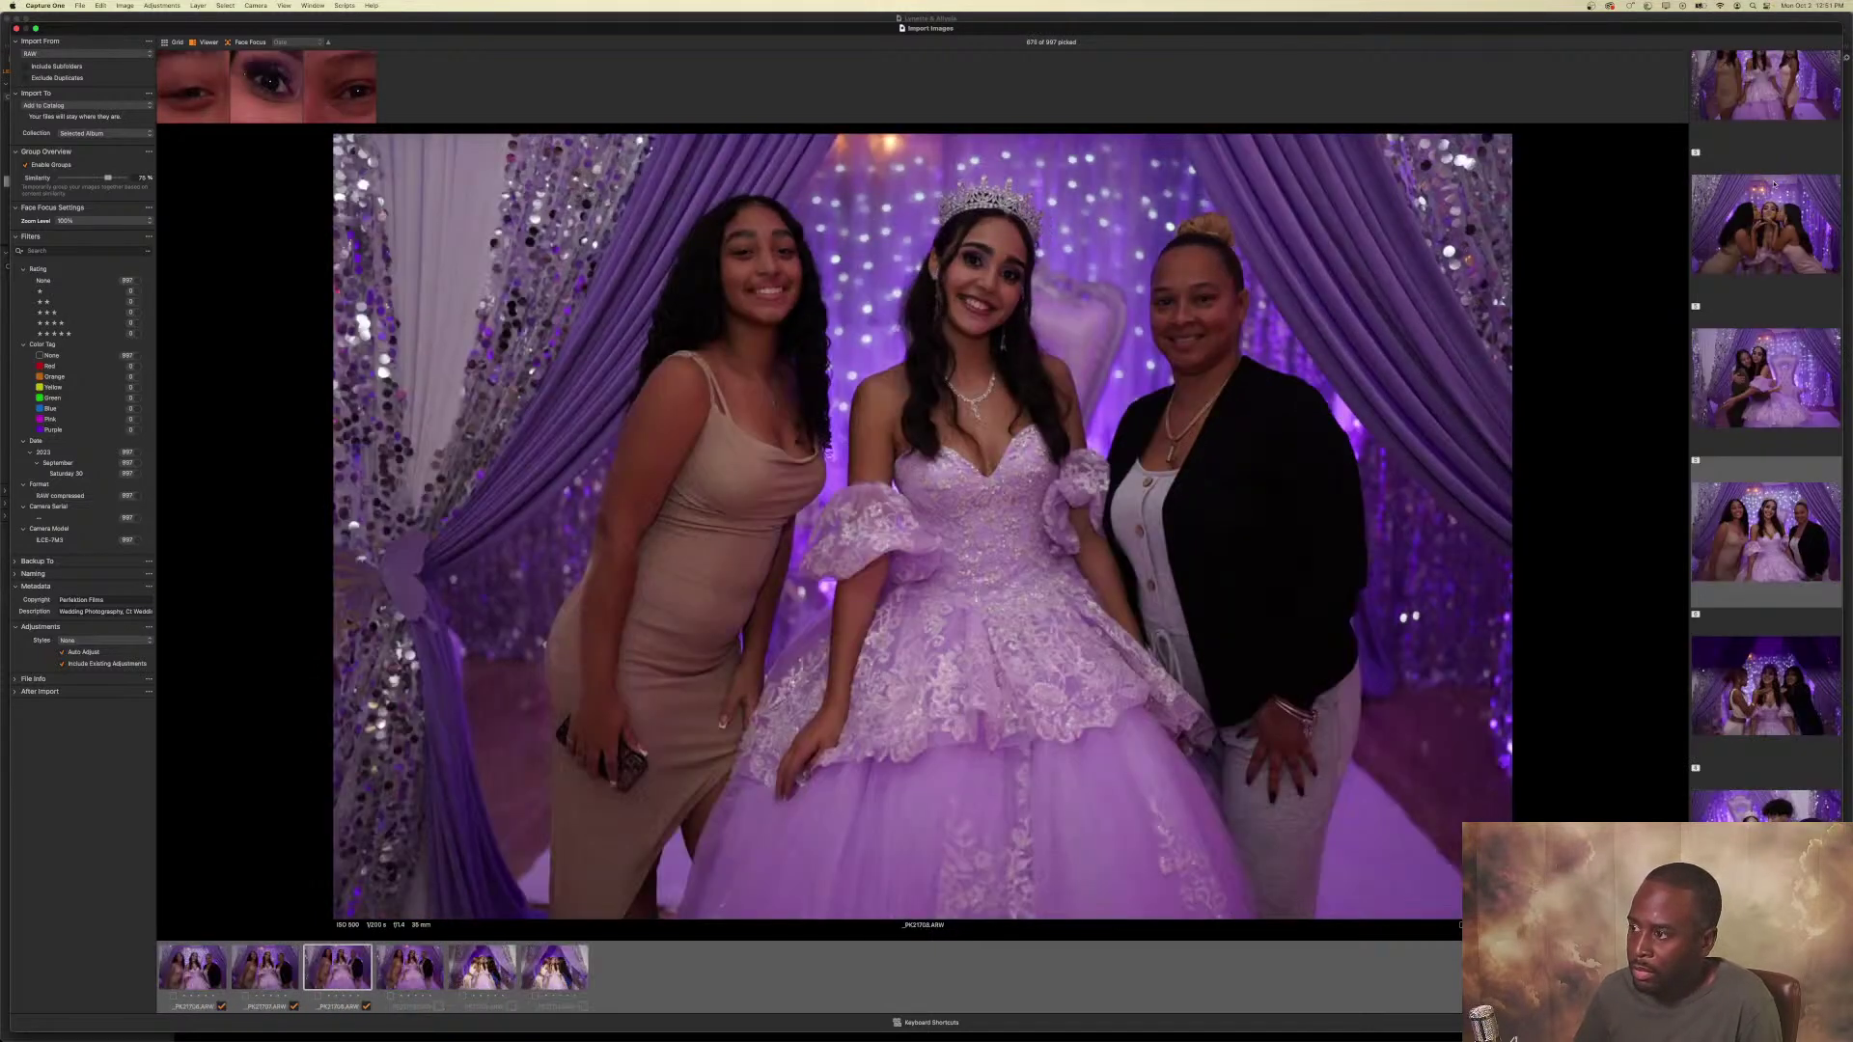
key(Right)
key(Right)
key(p)
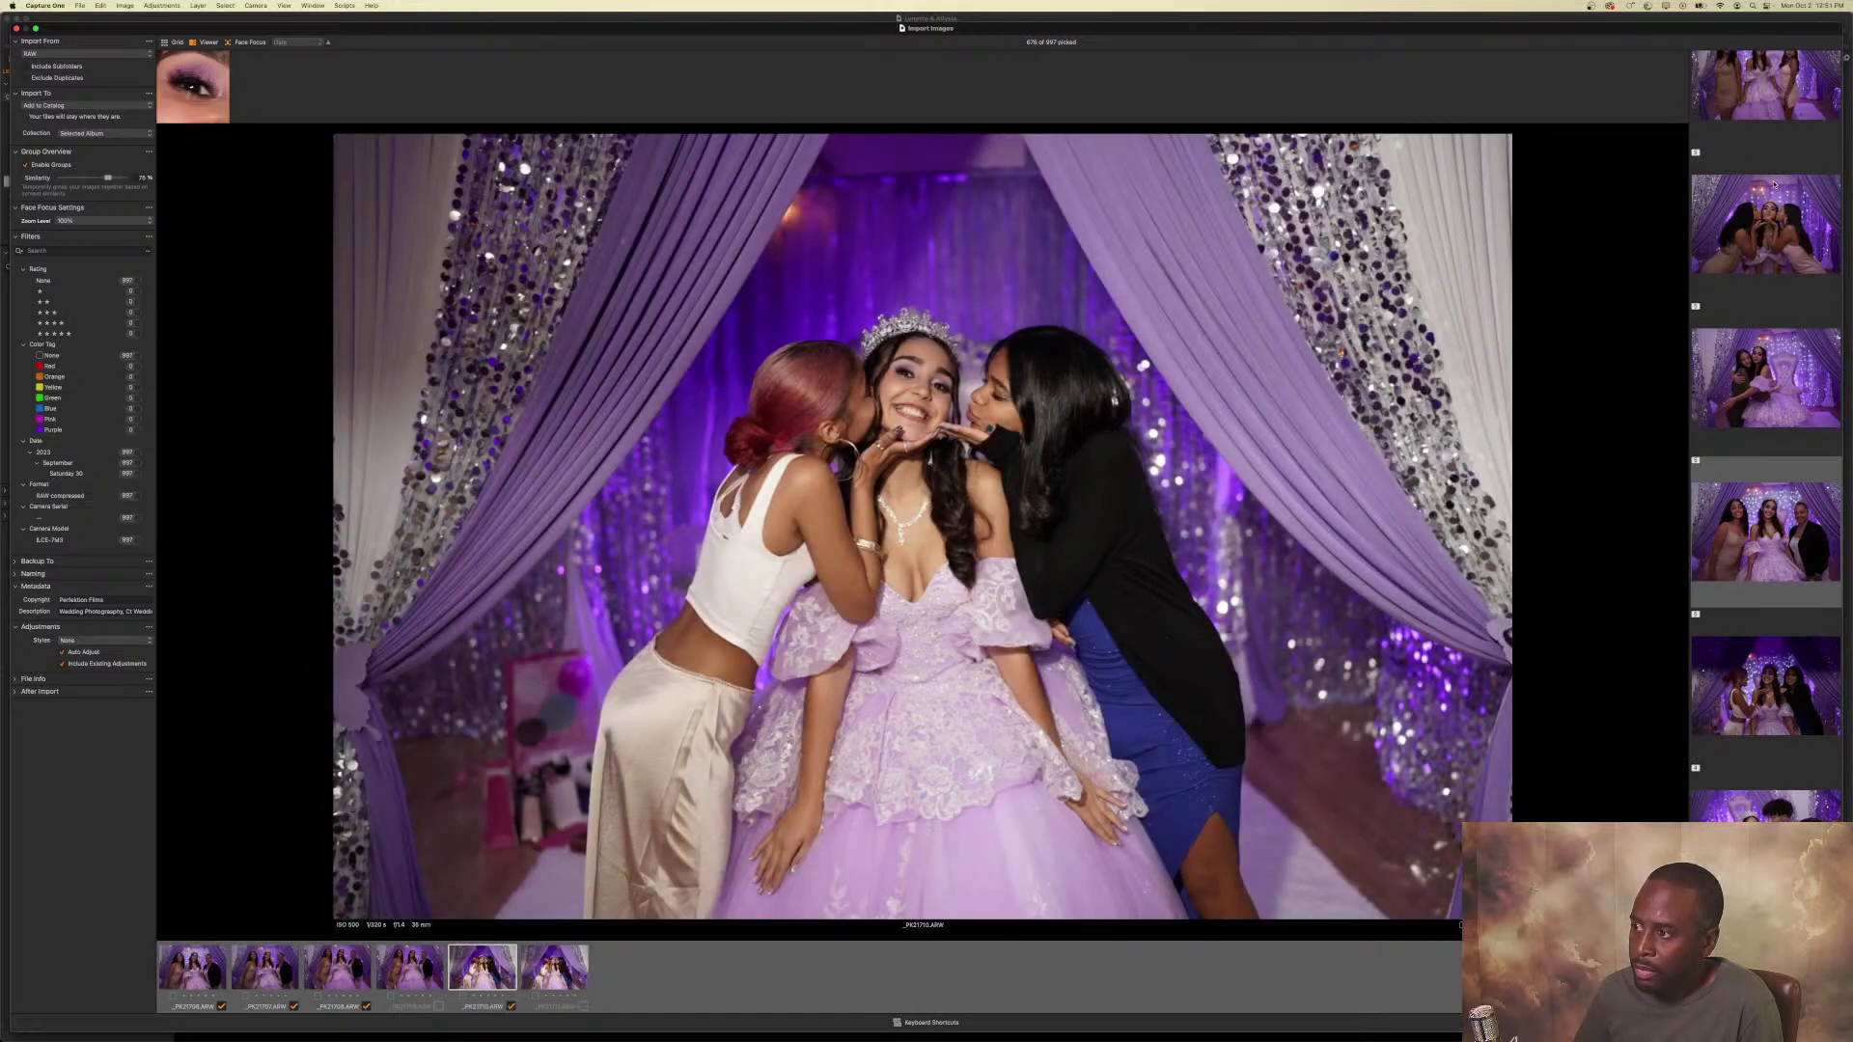
key(Right)
key(p)
Skip the two dark frames of the quinceañera with her two friends and pick the three bright peace-sign frames.
key(Right)
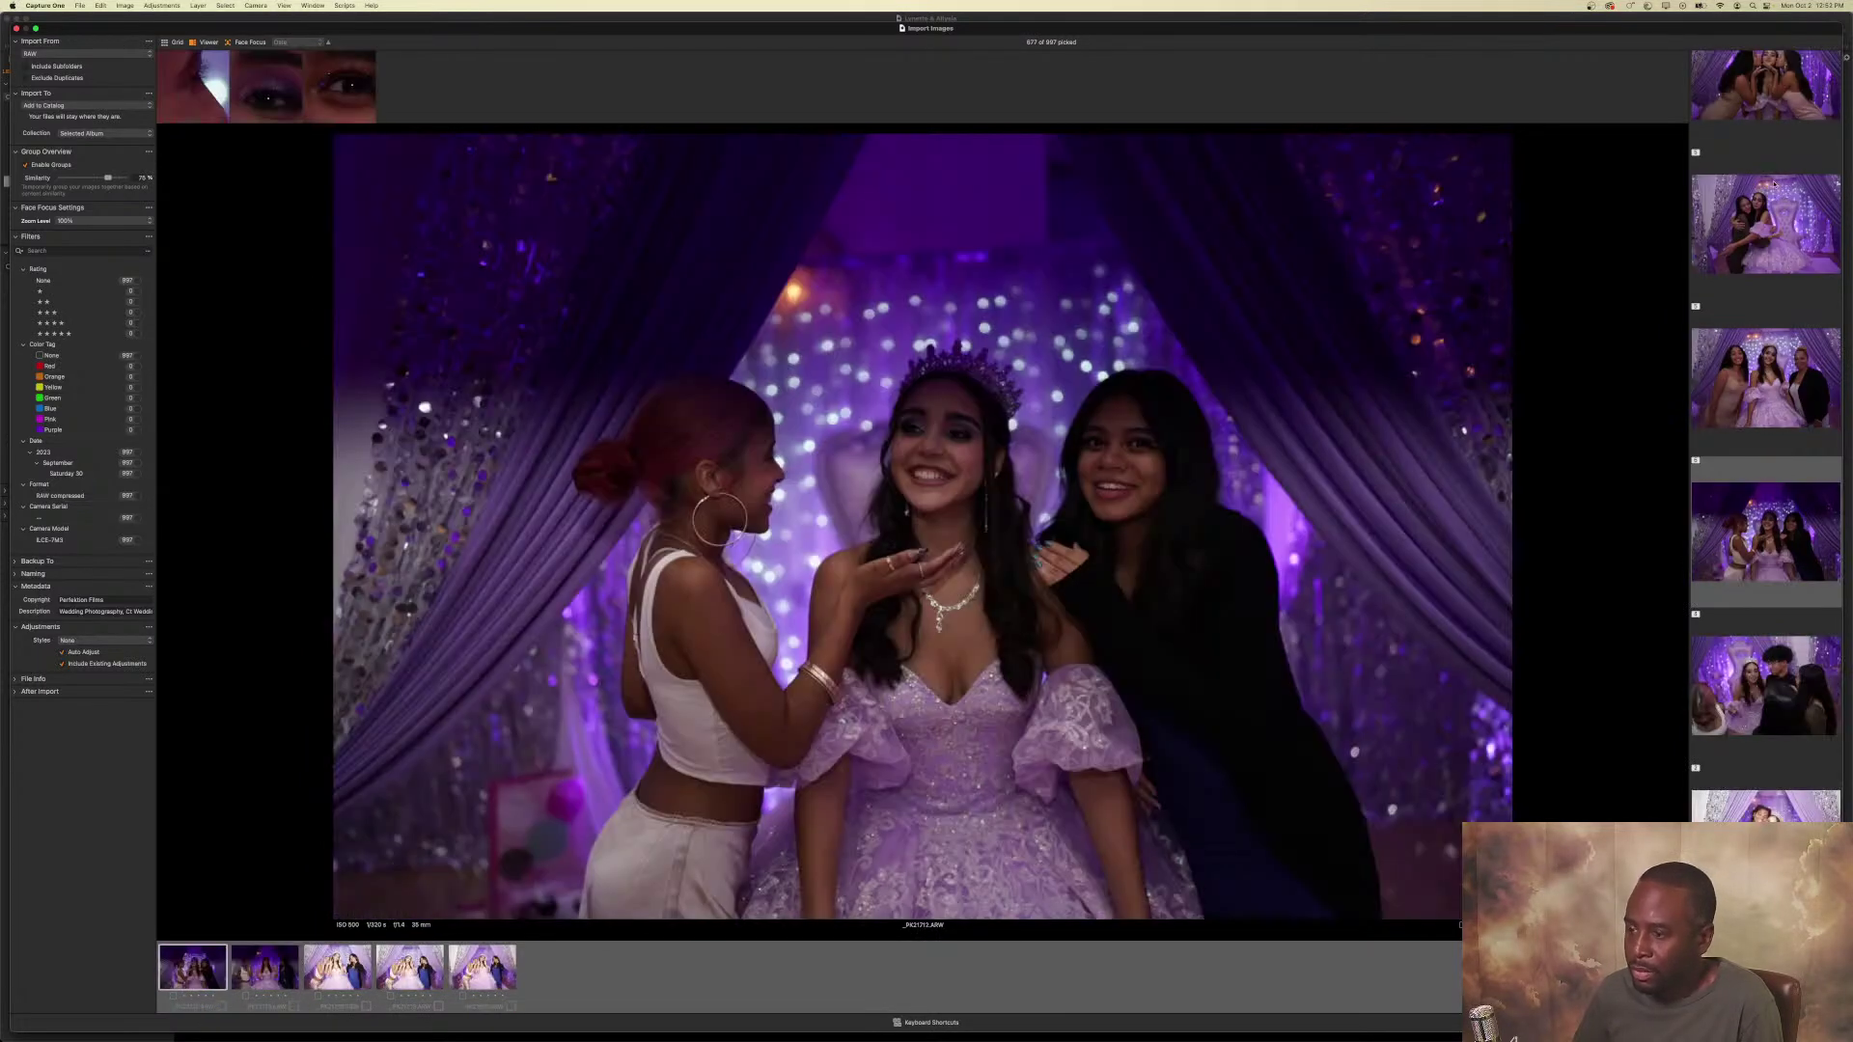
key(Right)
key(Right)
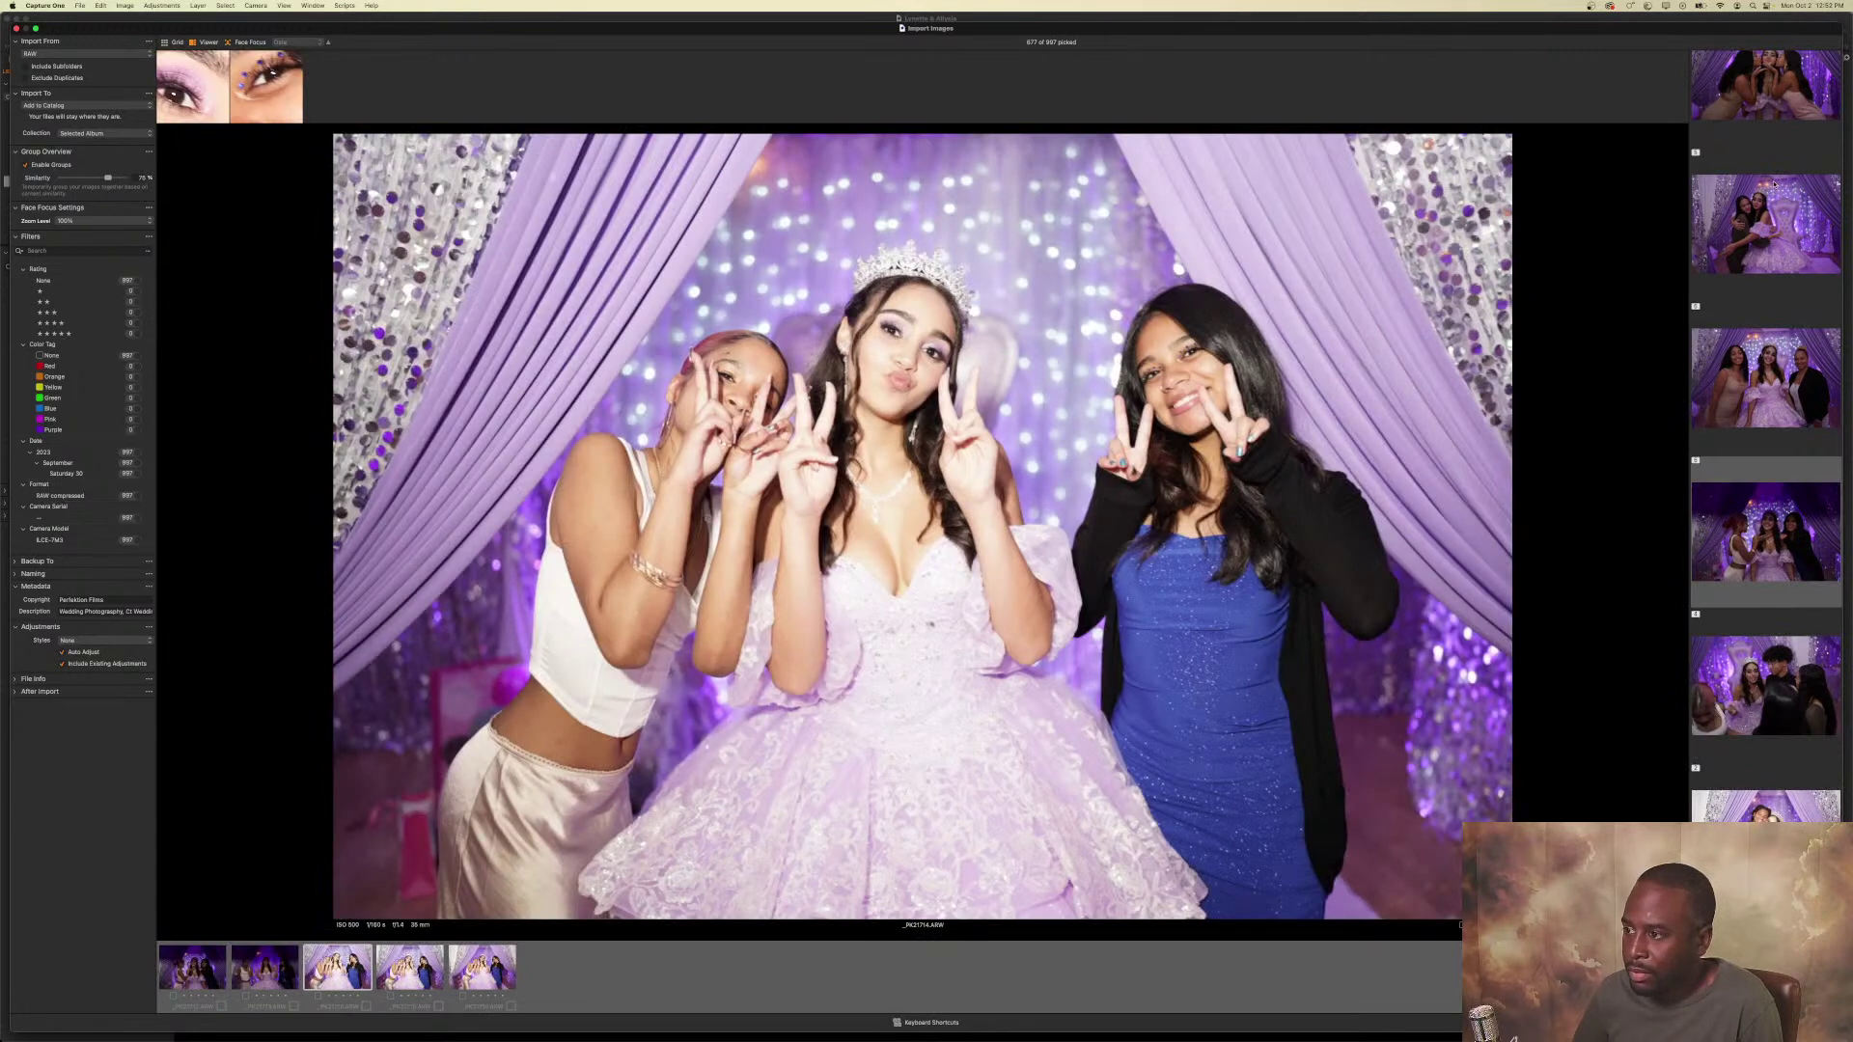
key(p)
key(Right)
key(p)
key(Right)
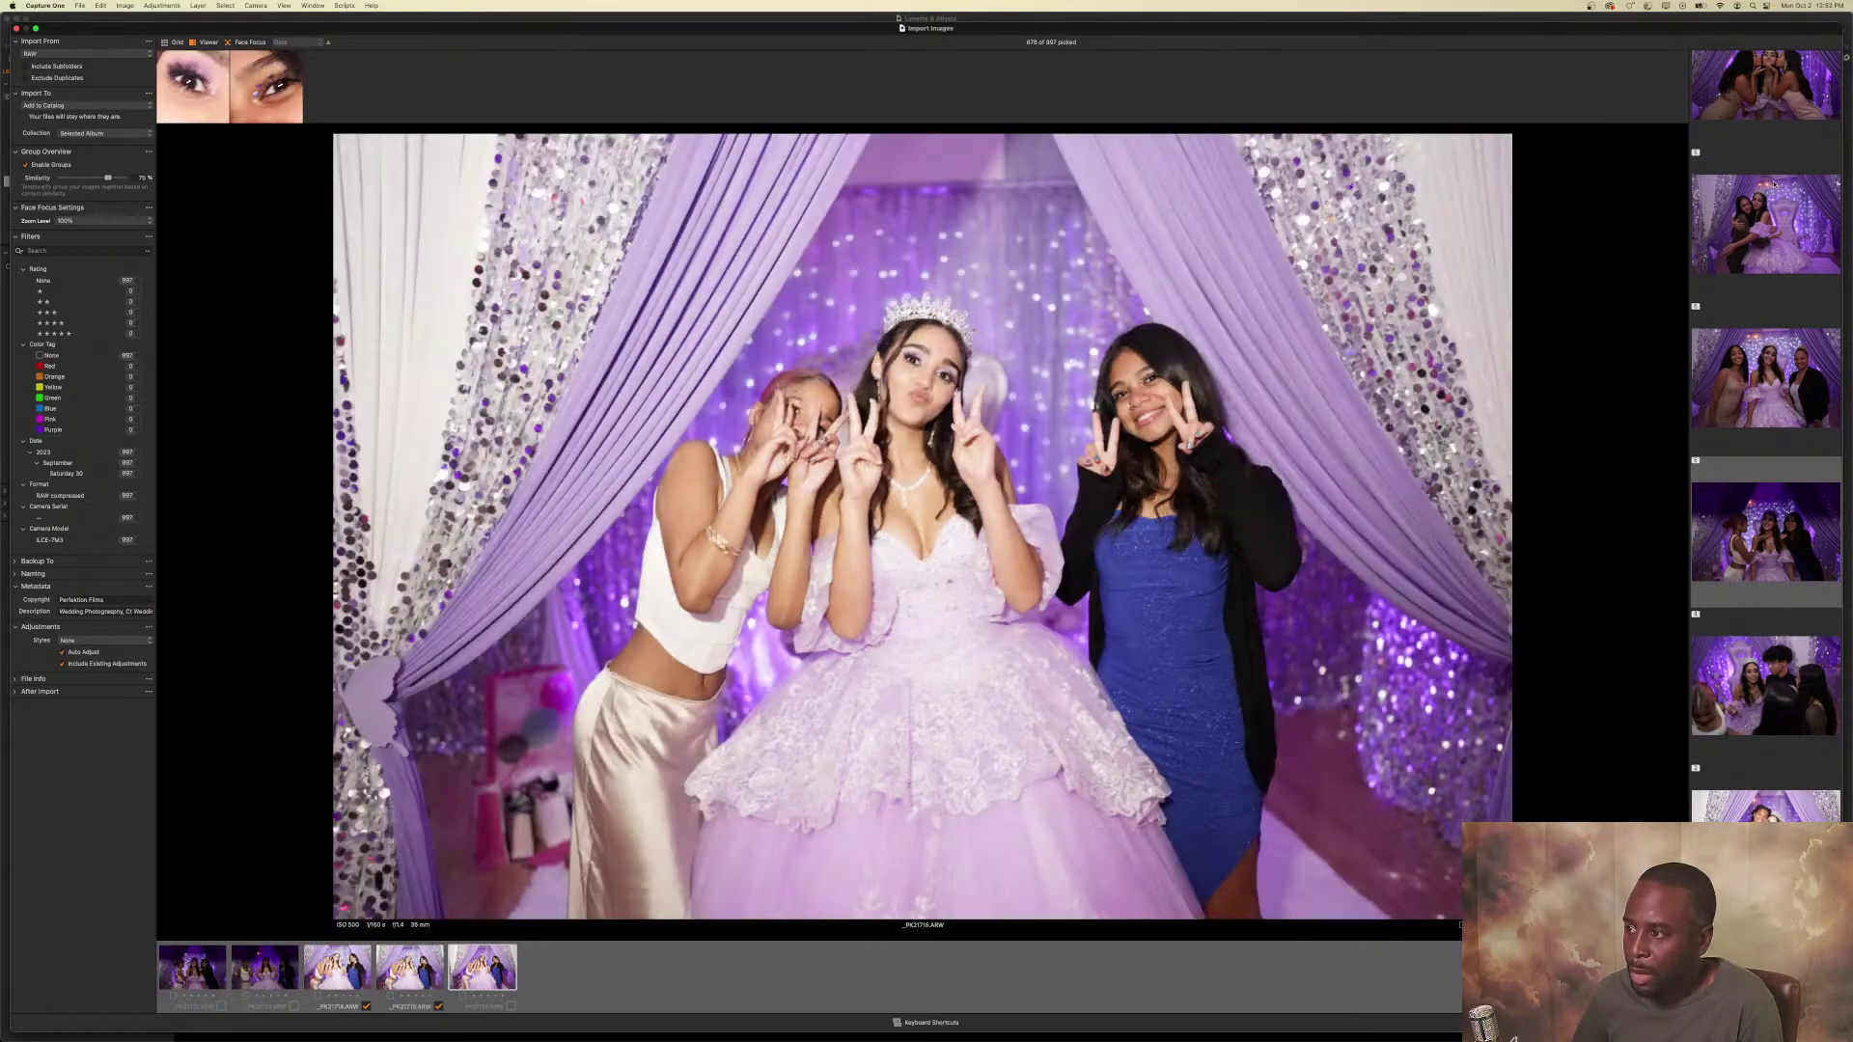
key(Right)
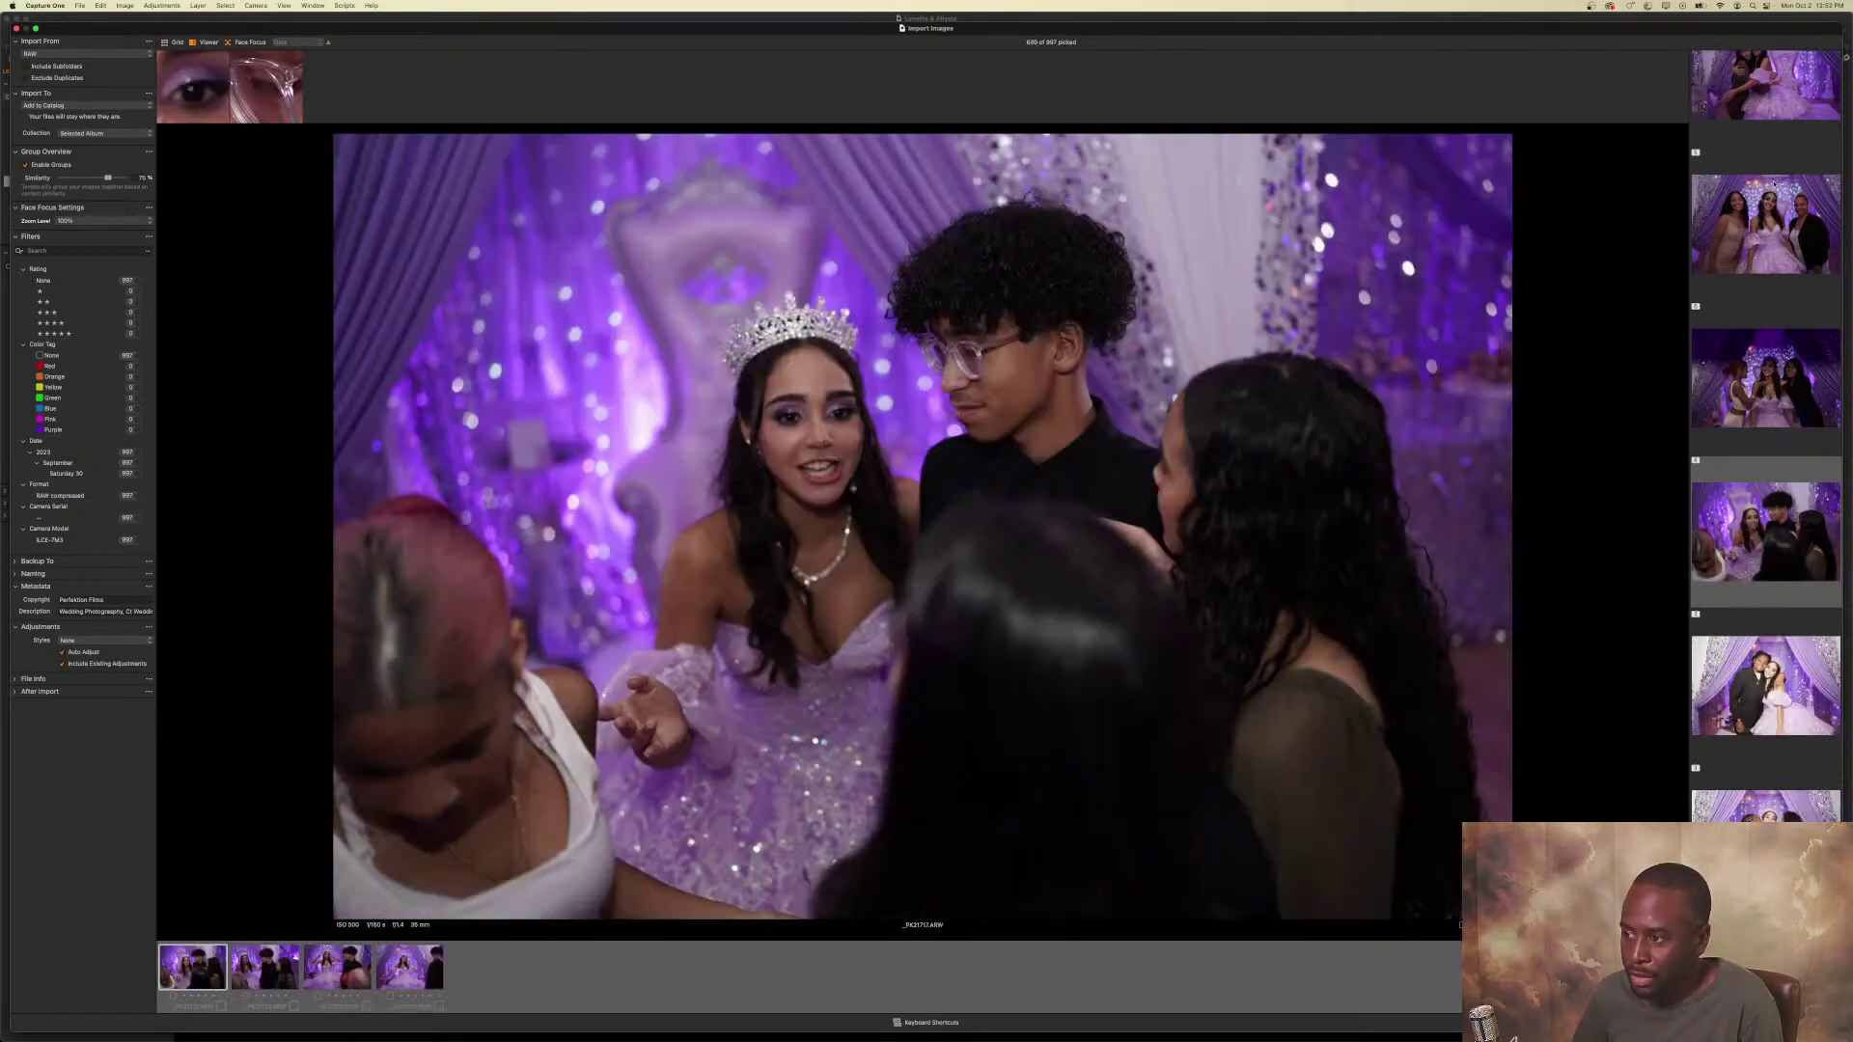
Skip the first three frames of the quinceañera with the boy in glasses and pick only the fourth.
key(Right)
key(Right)
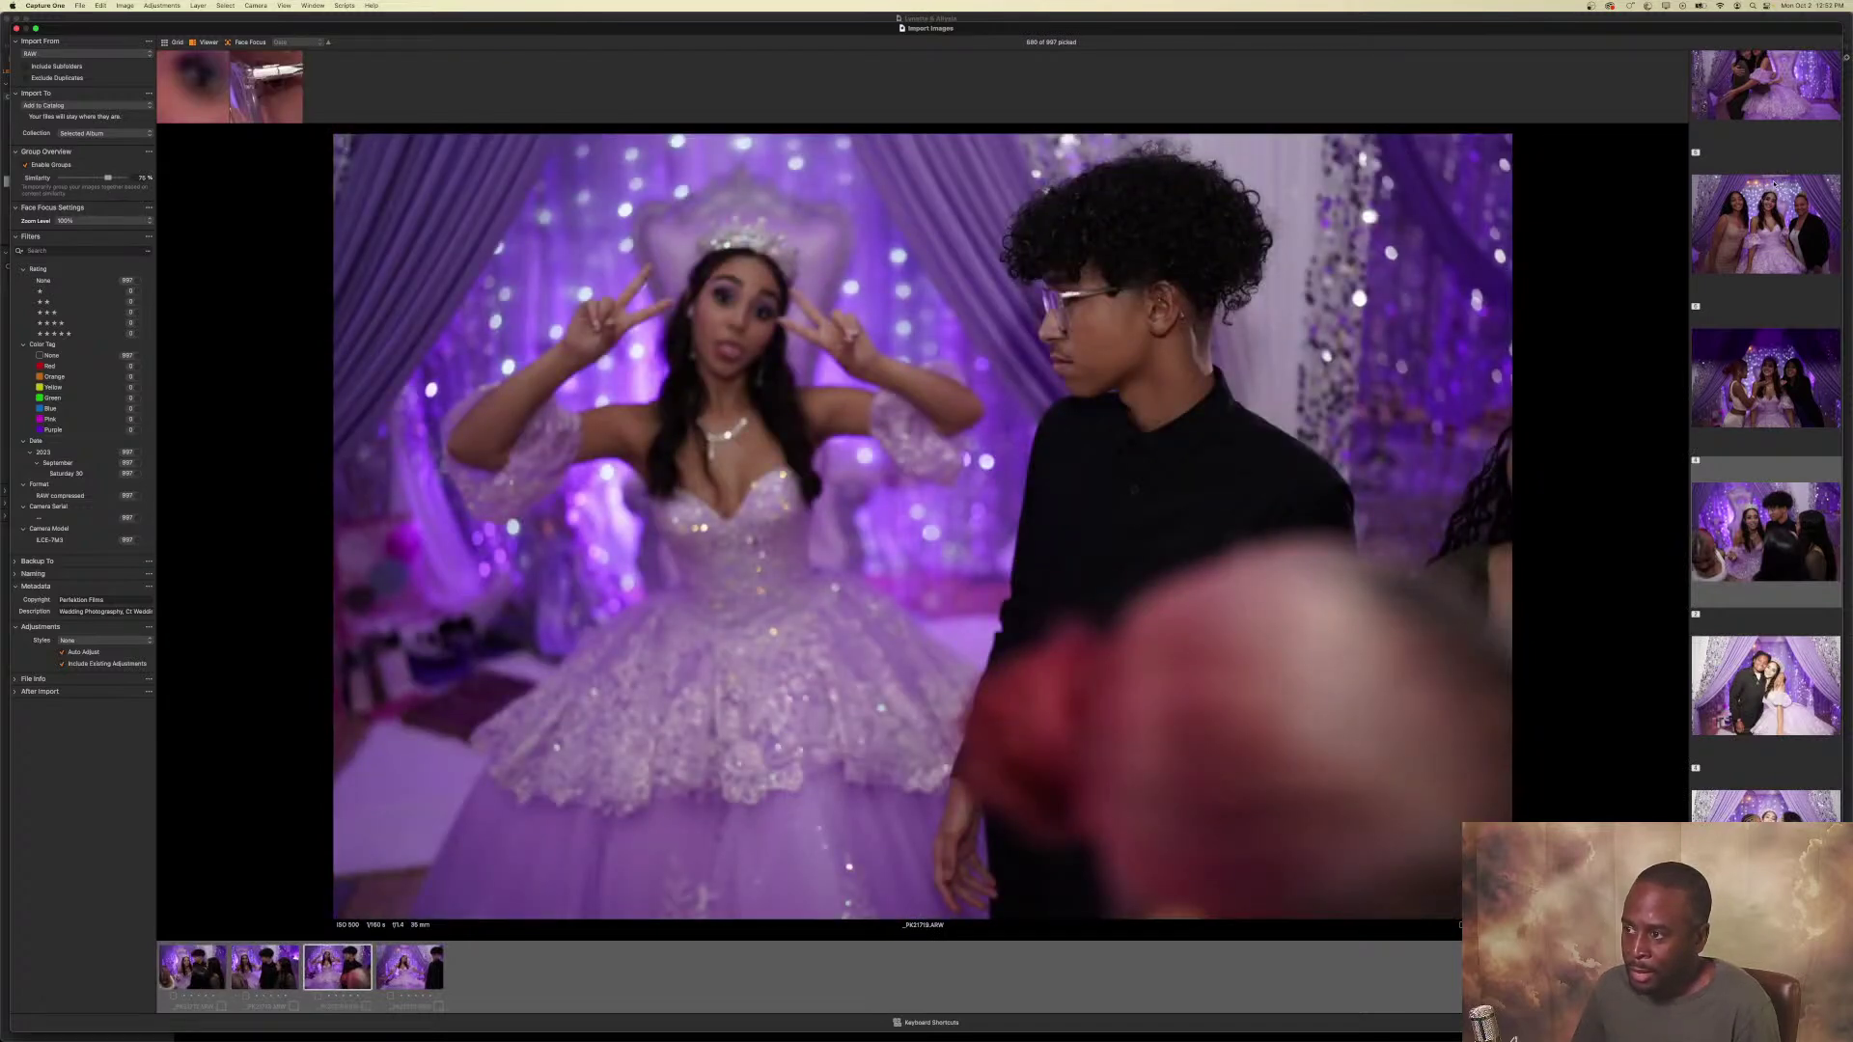
key(Right)
key(p)
Pick both frames of the quinceañera hugging the guest in the black shirt and blue pendant.
key(Right)
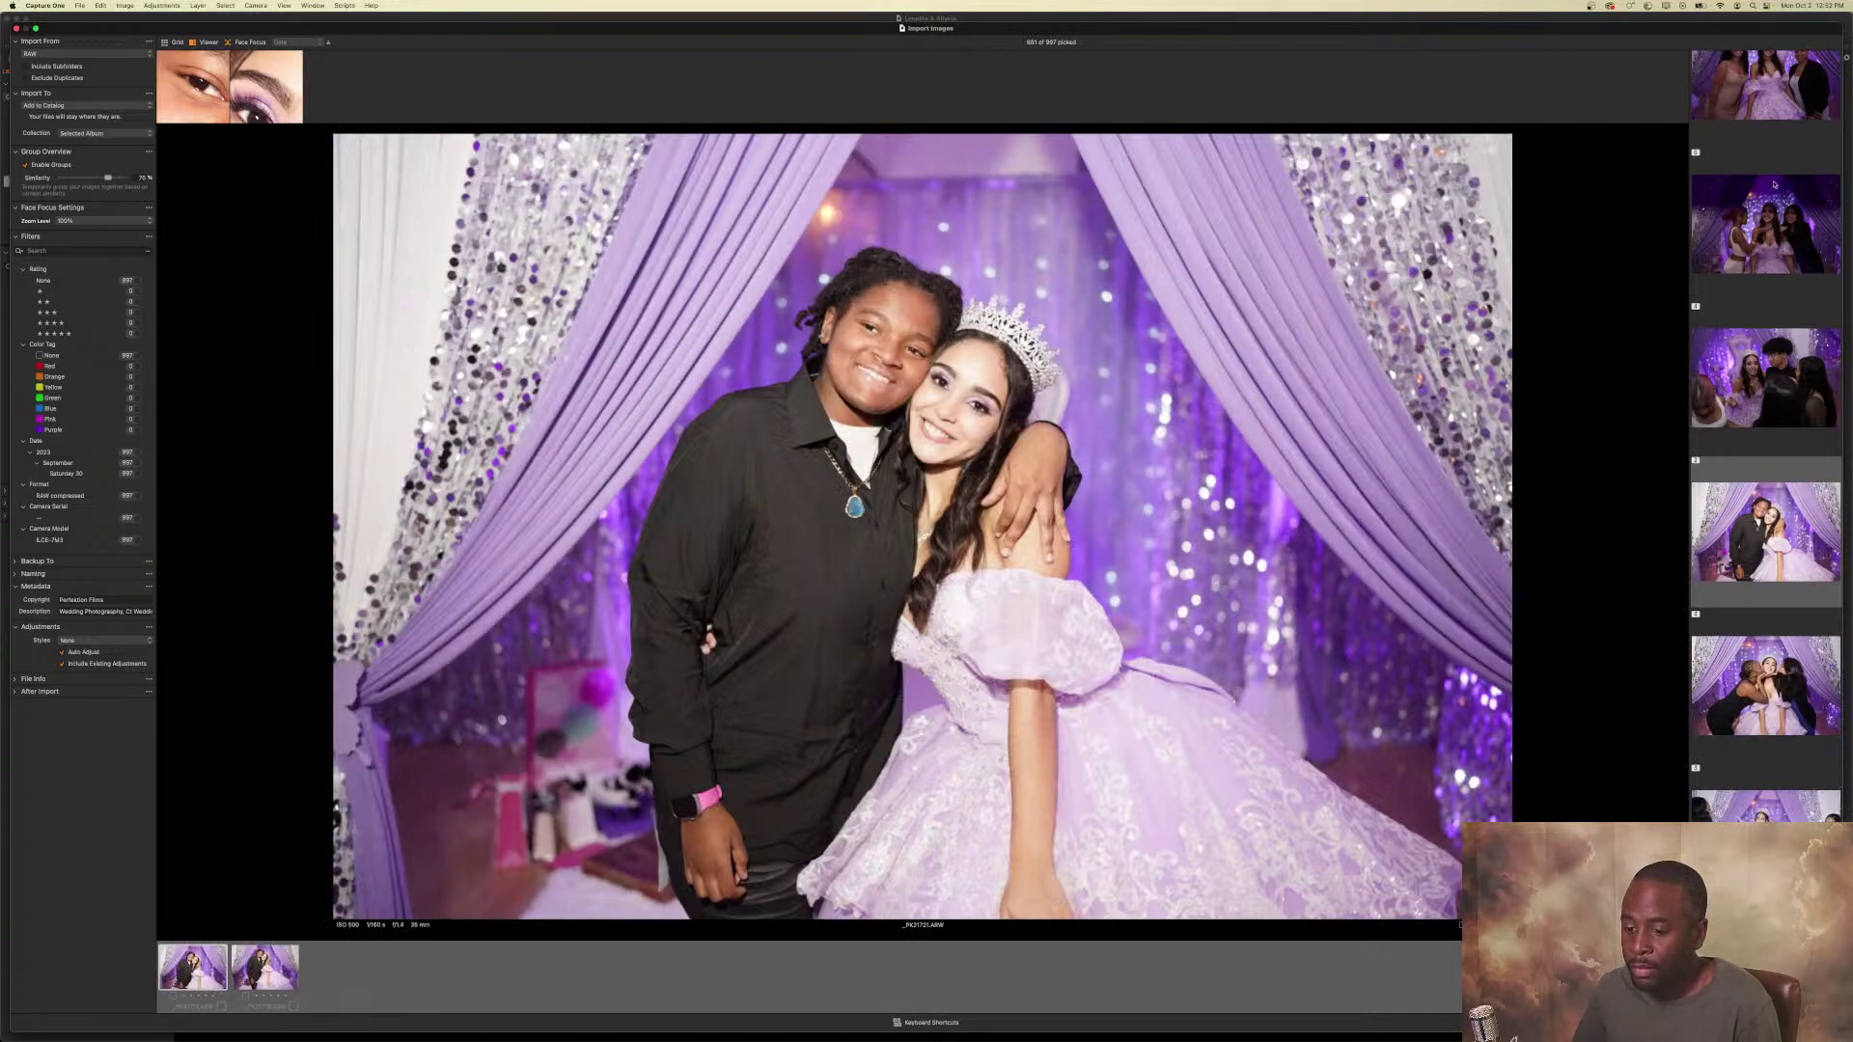
key(p)
key(Right)
key(p)
Pick all four kiss-pose frames of the quinceañera between the braided guest and the girl in the black cardigan.
key(Right)
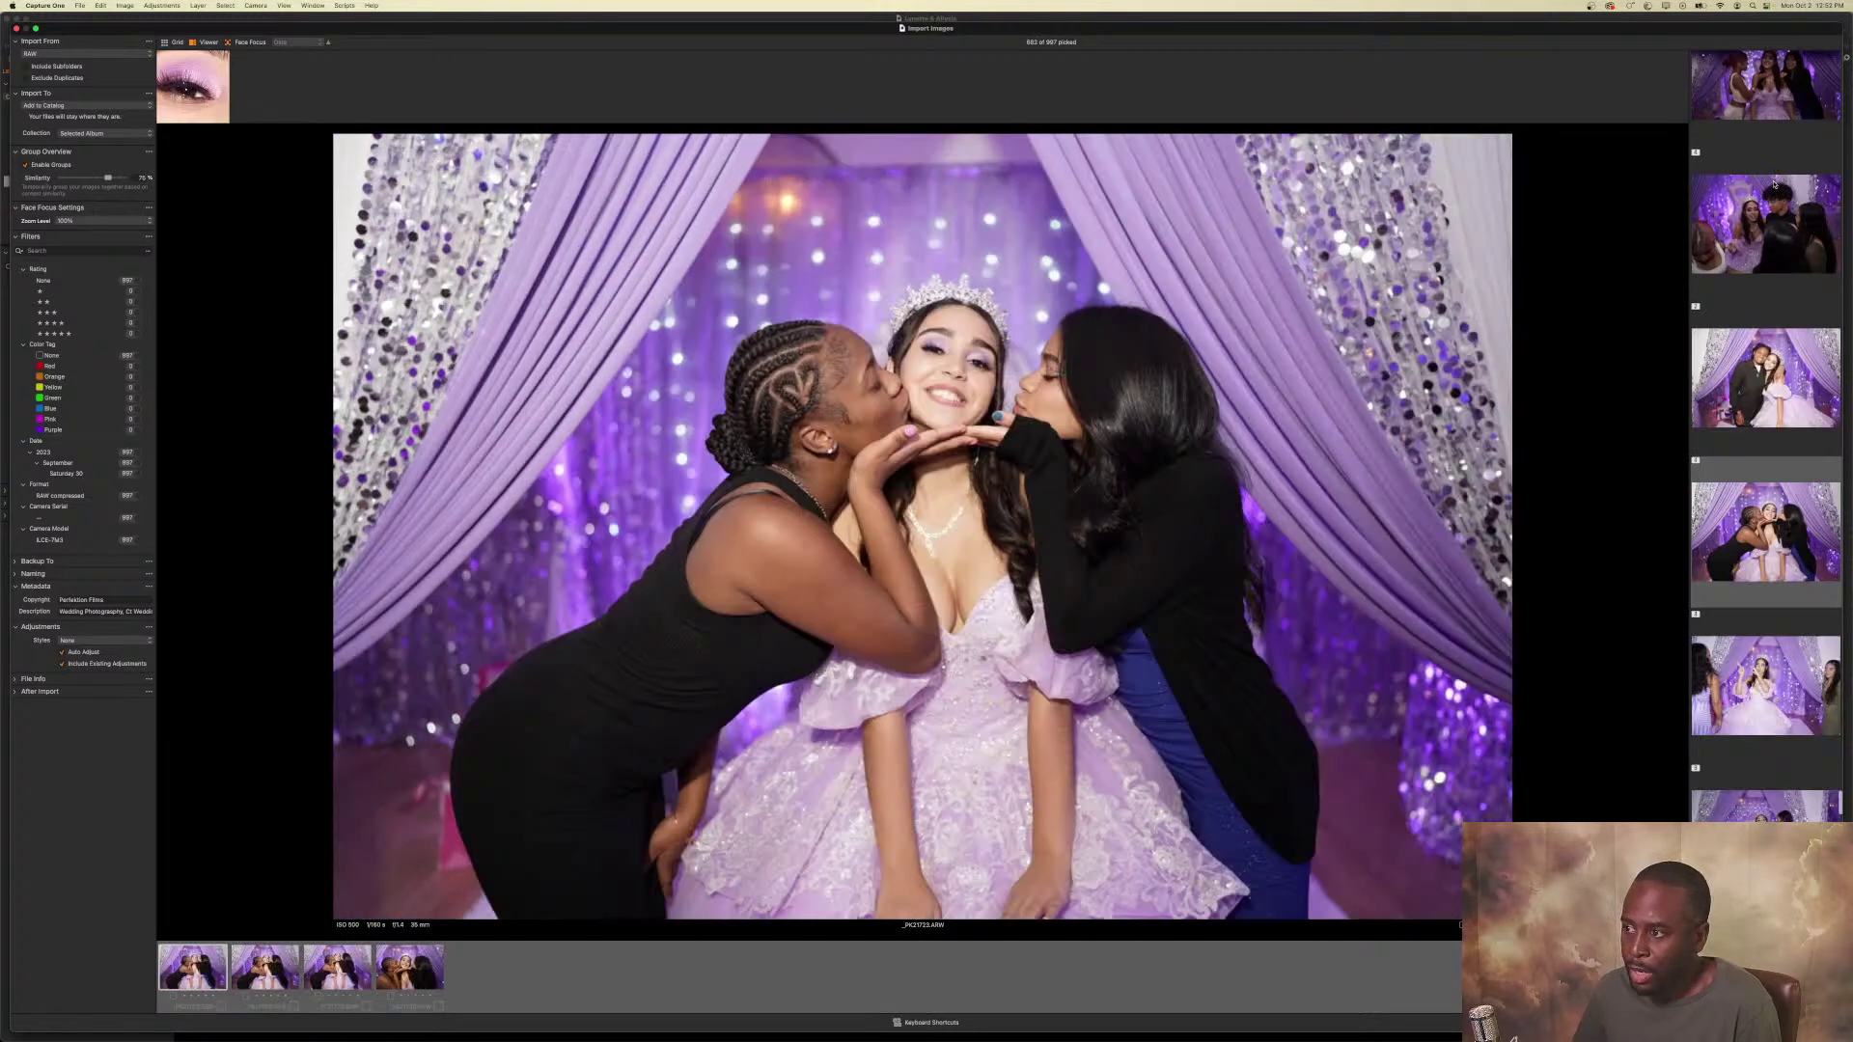
key(p)
key(Right)
key(p)
key(Right)
key(p)
key(Right)
key(p)
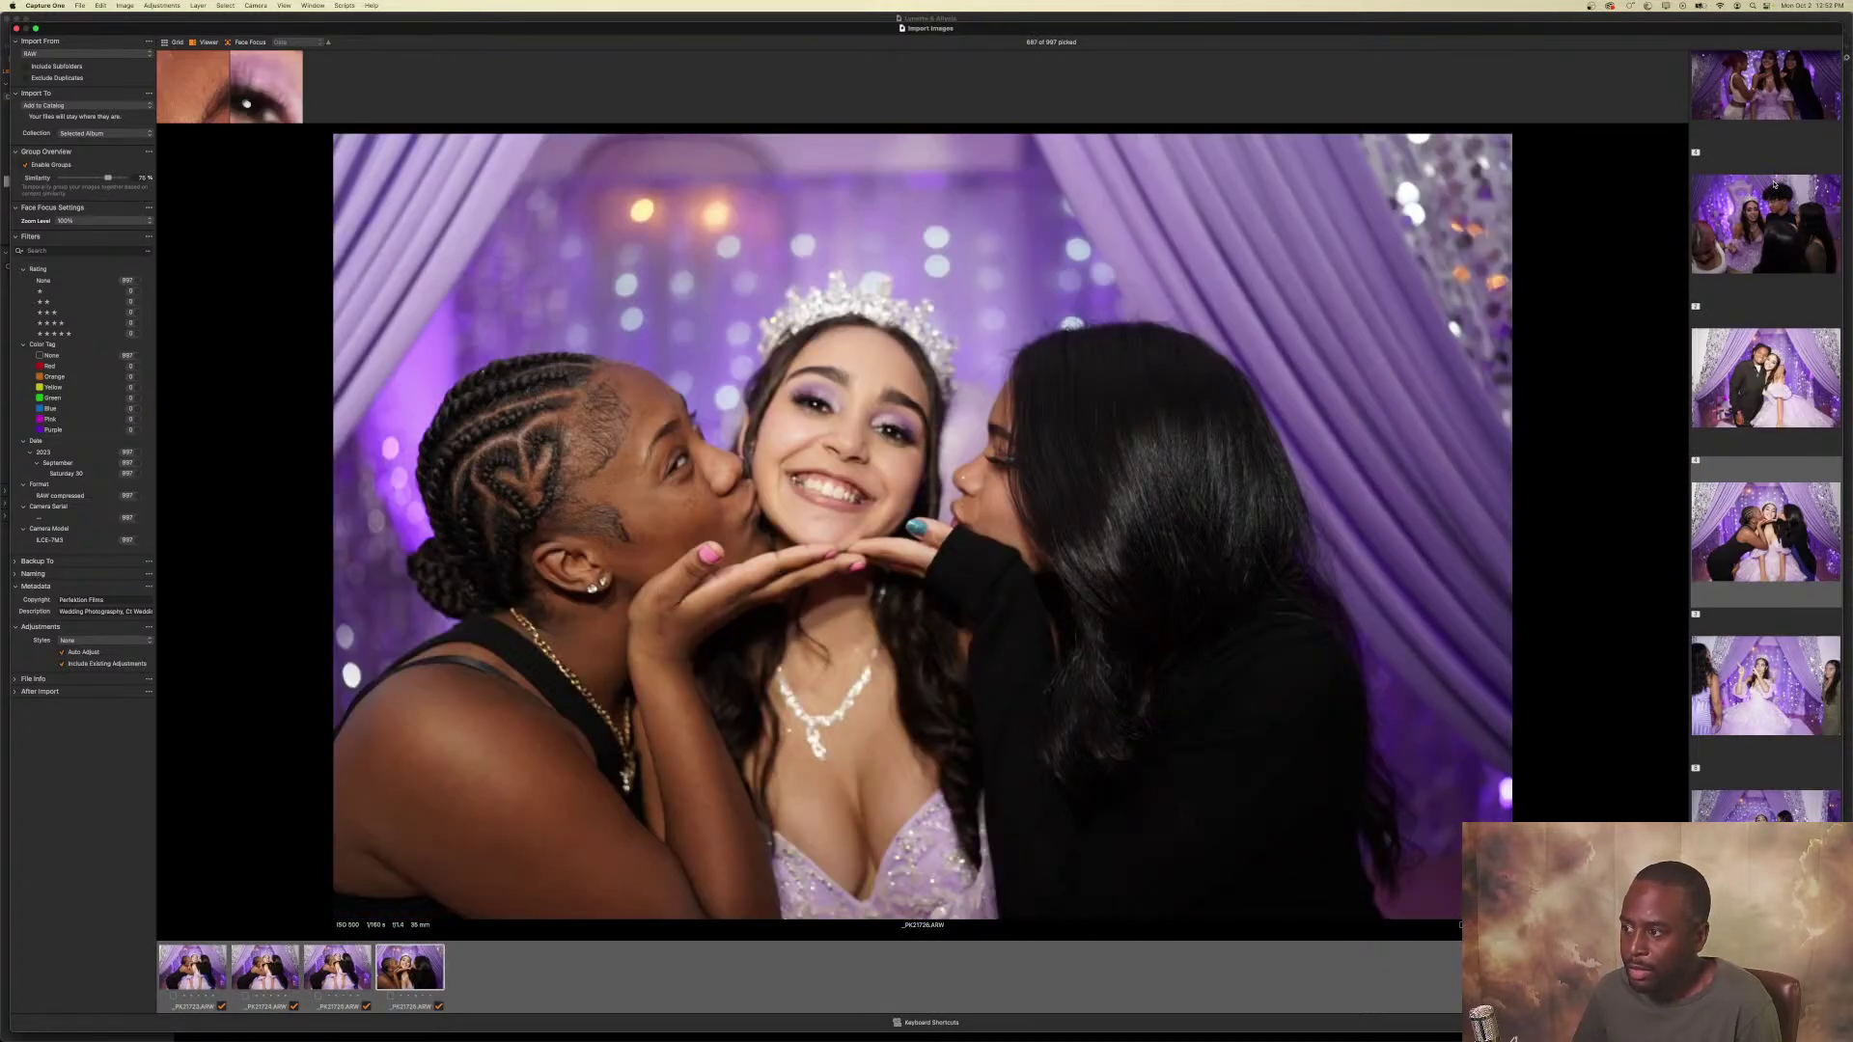
Pick the first two frames of the quinceañera standing near the girl in olive, leaving out the badly cropped third.
key(Right)
key(p)
key(Right)
key(p)
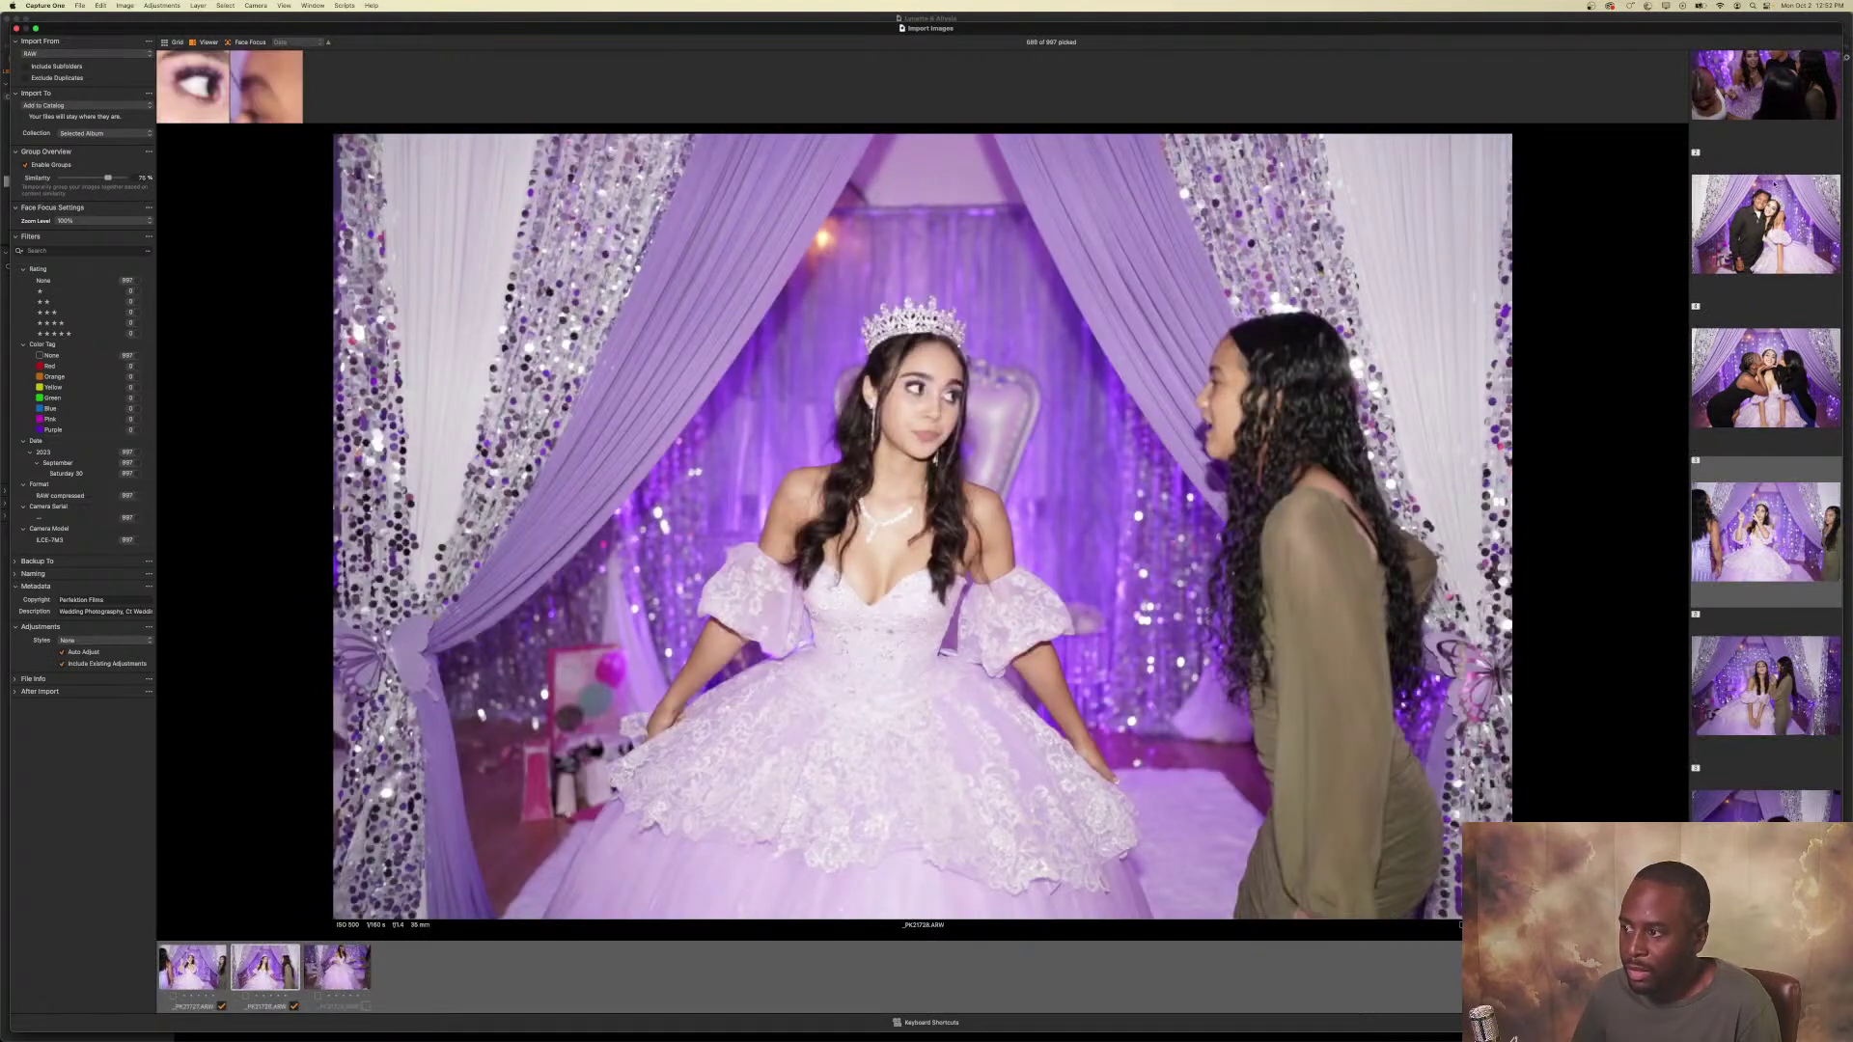
key(Right)
key(p)
key(p)
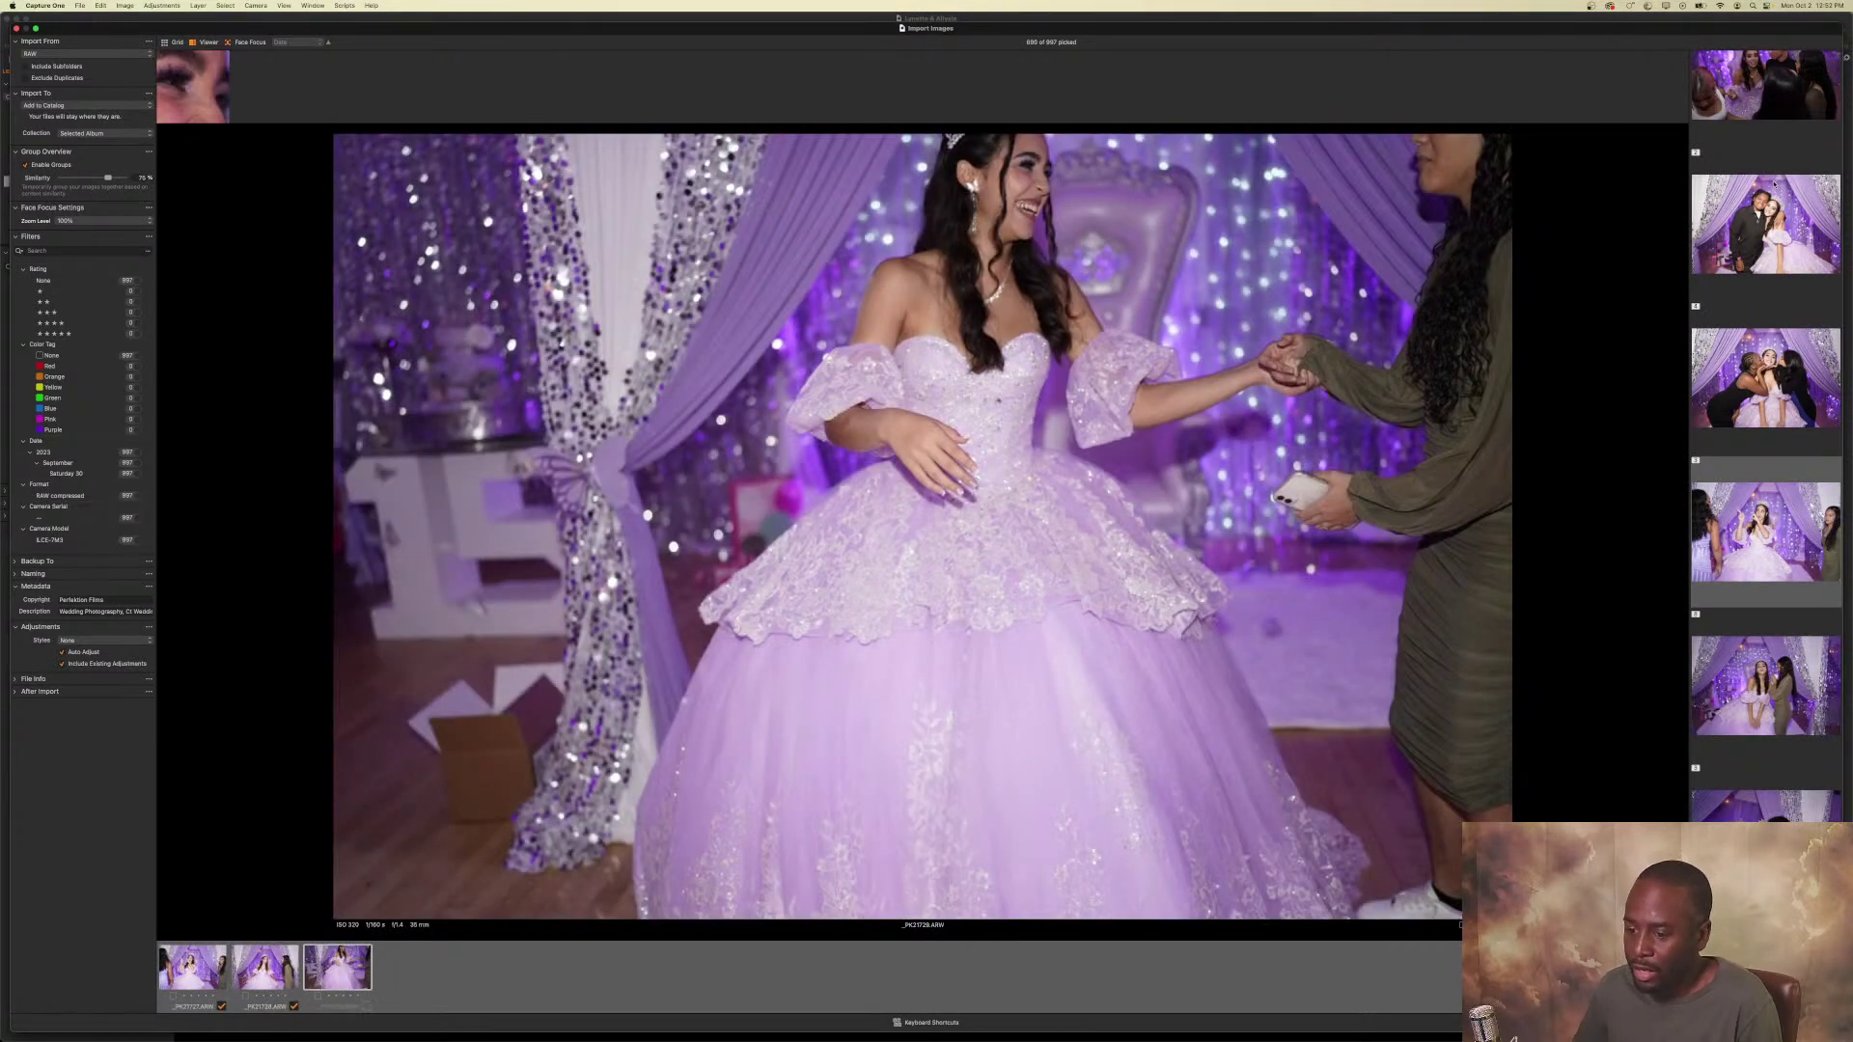
key(Left)
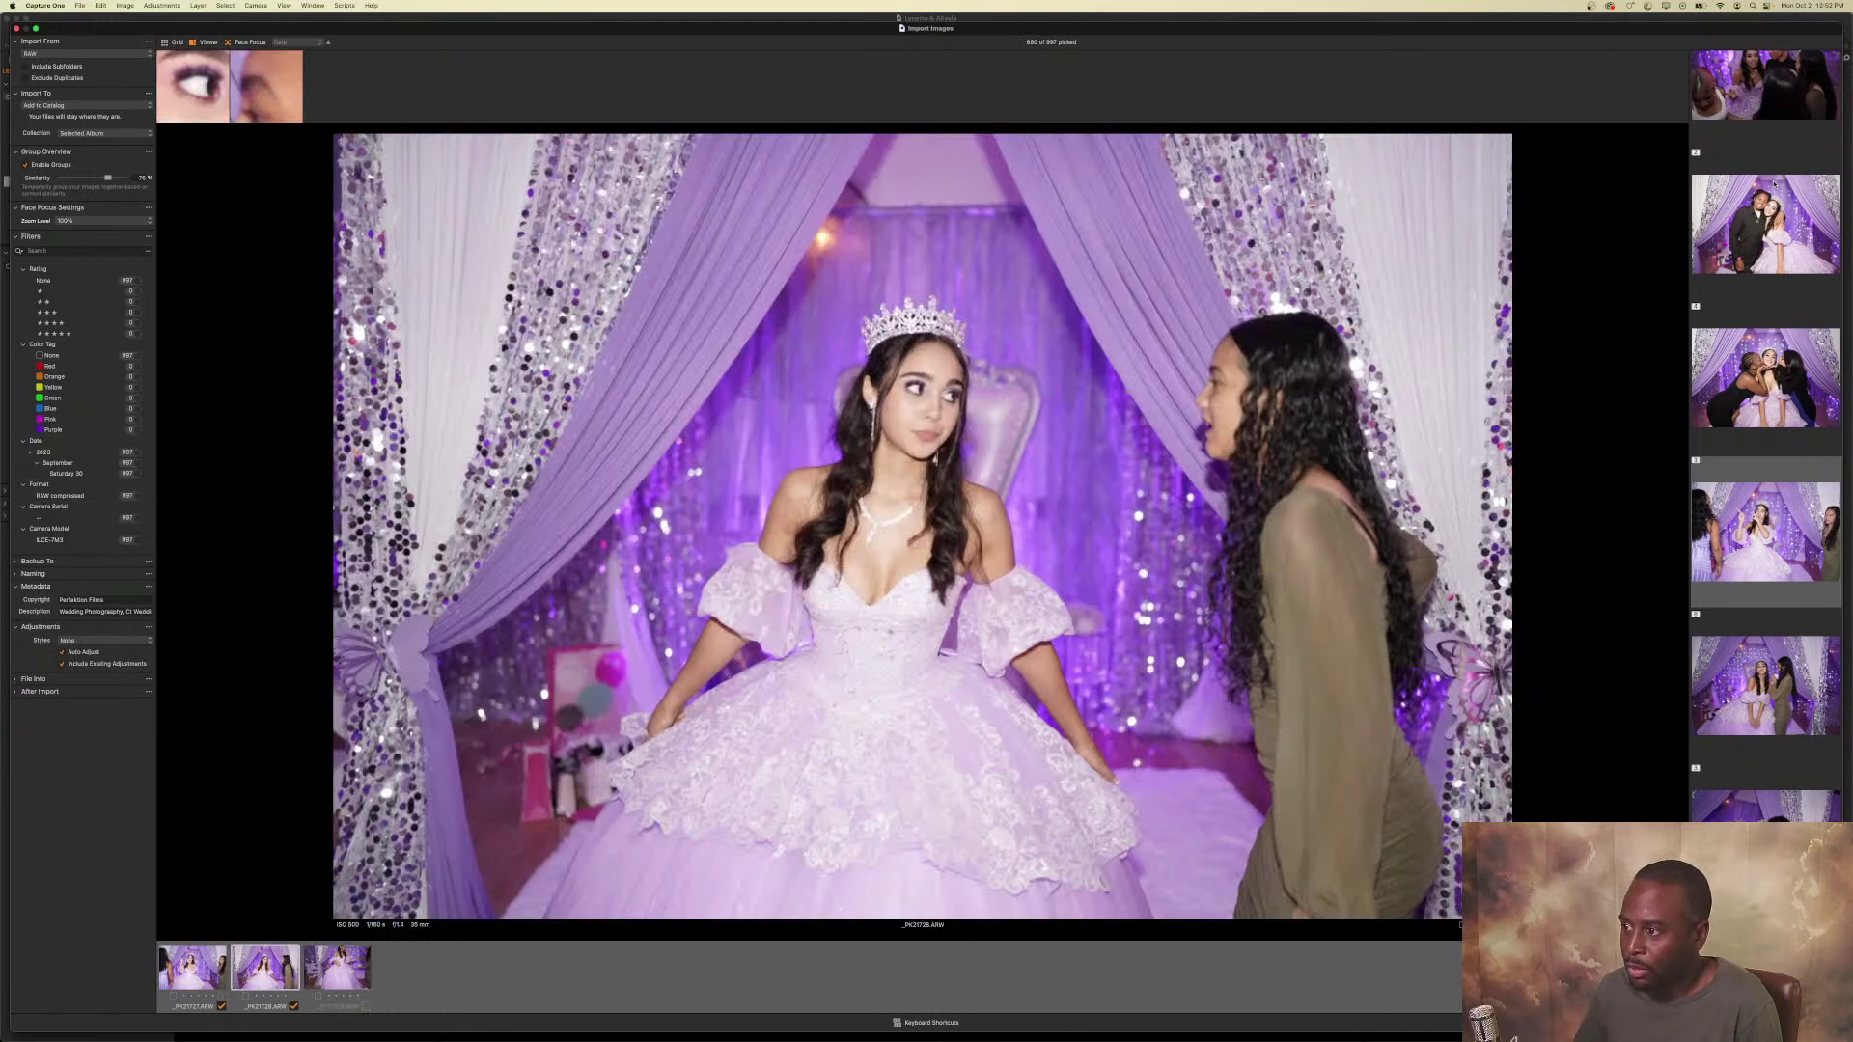
Pick the first five frames of the eight-frame throne group that starts with the girl in olive holding a phone.
key(Down)
key(p)
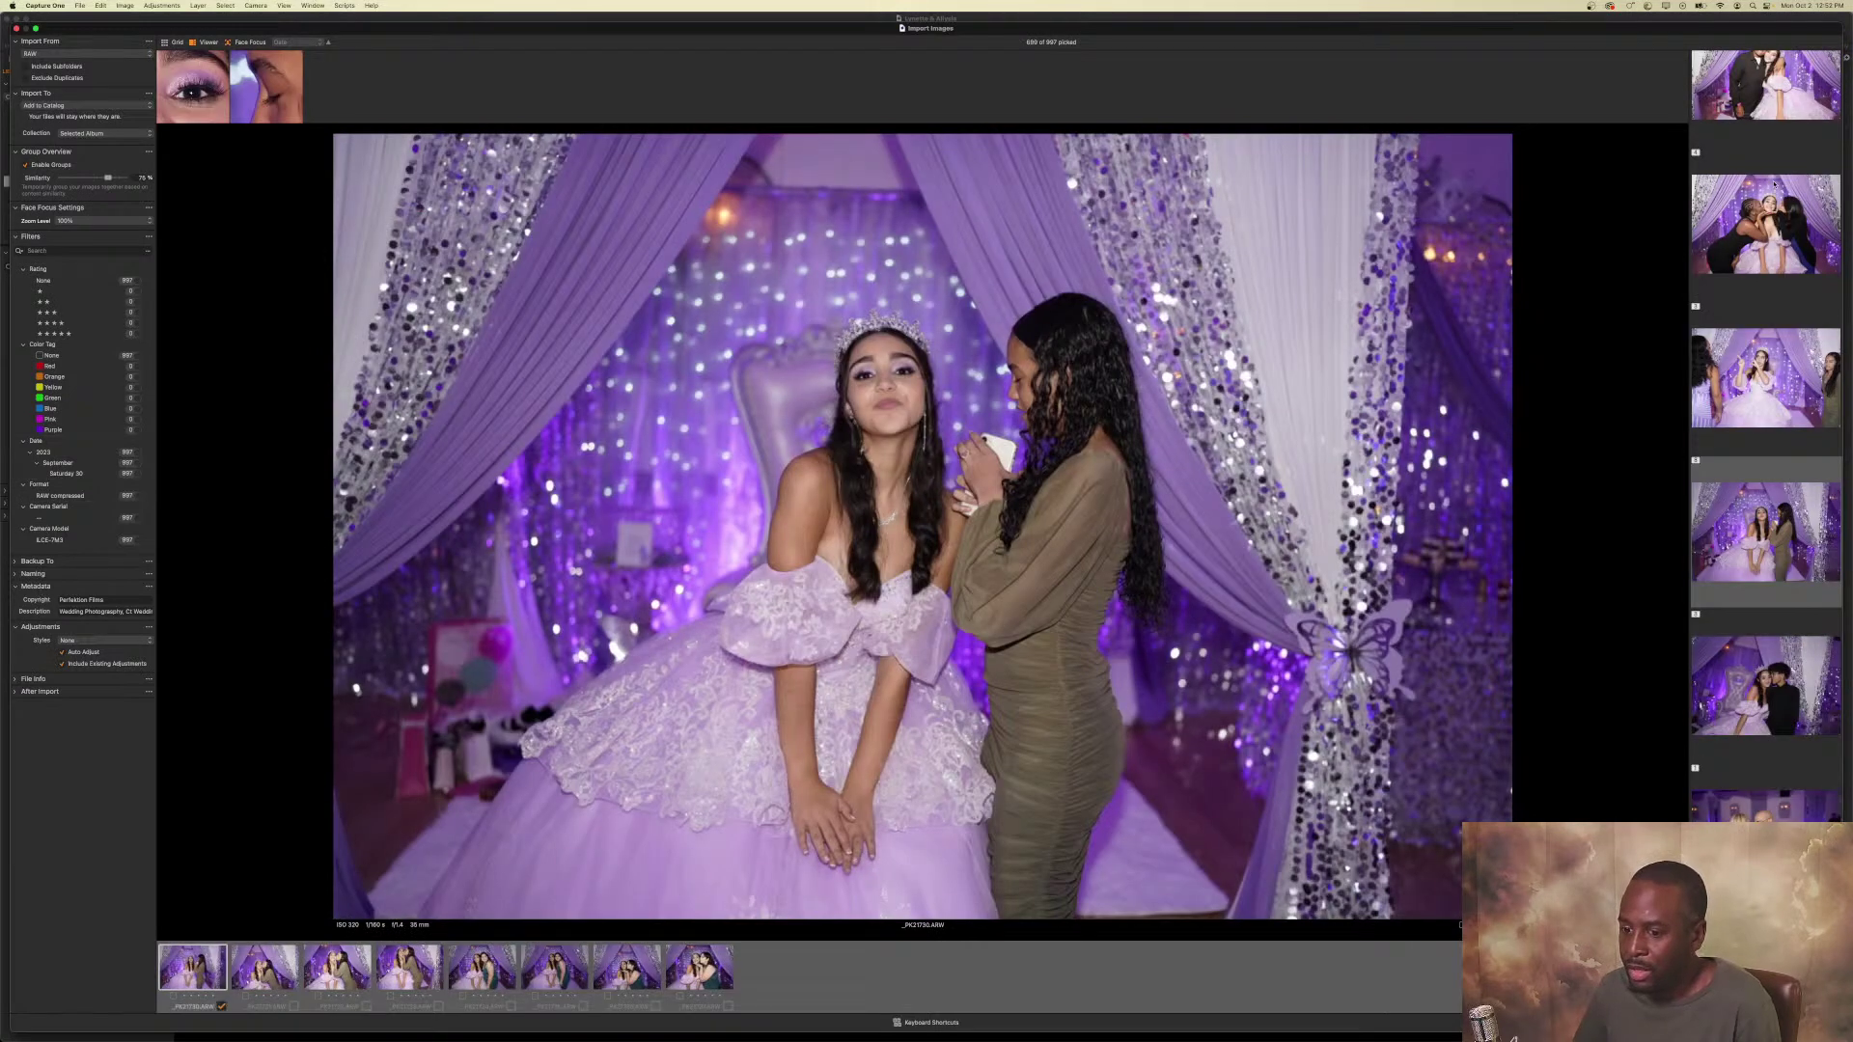
key(Right)
key(p)
key(Right)
key(p)
key(Right)
key(p)
Pick the last three frames of the quinceañera posing with the girl in the green dress.
key(Right)
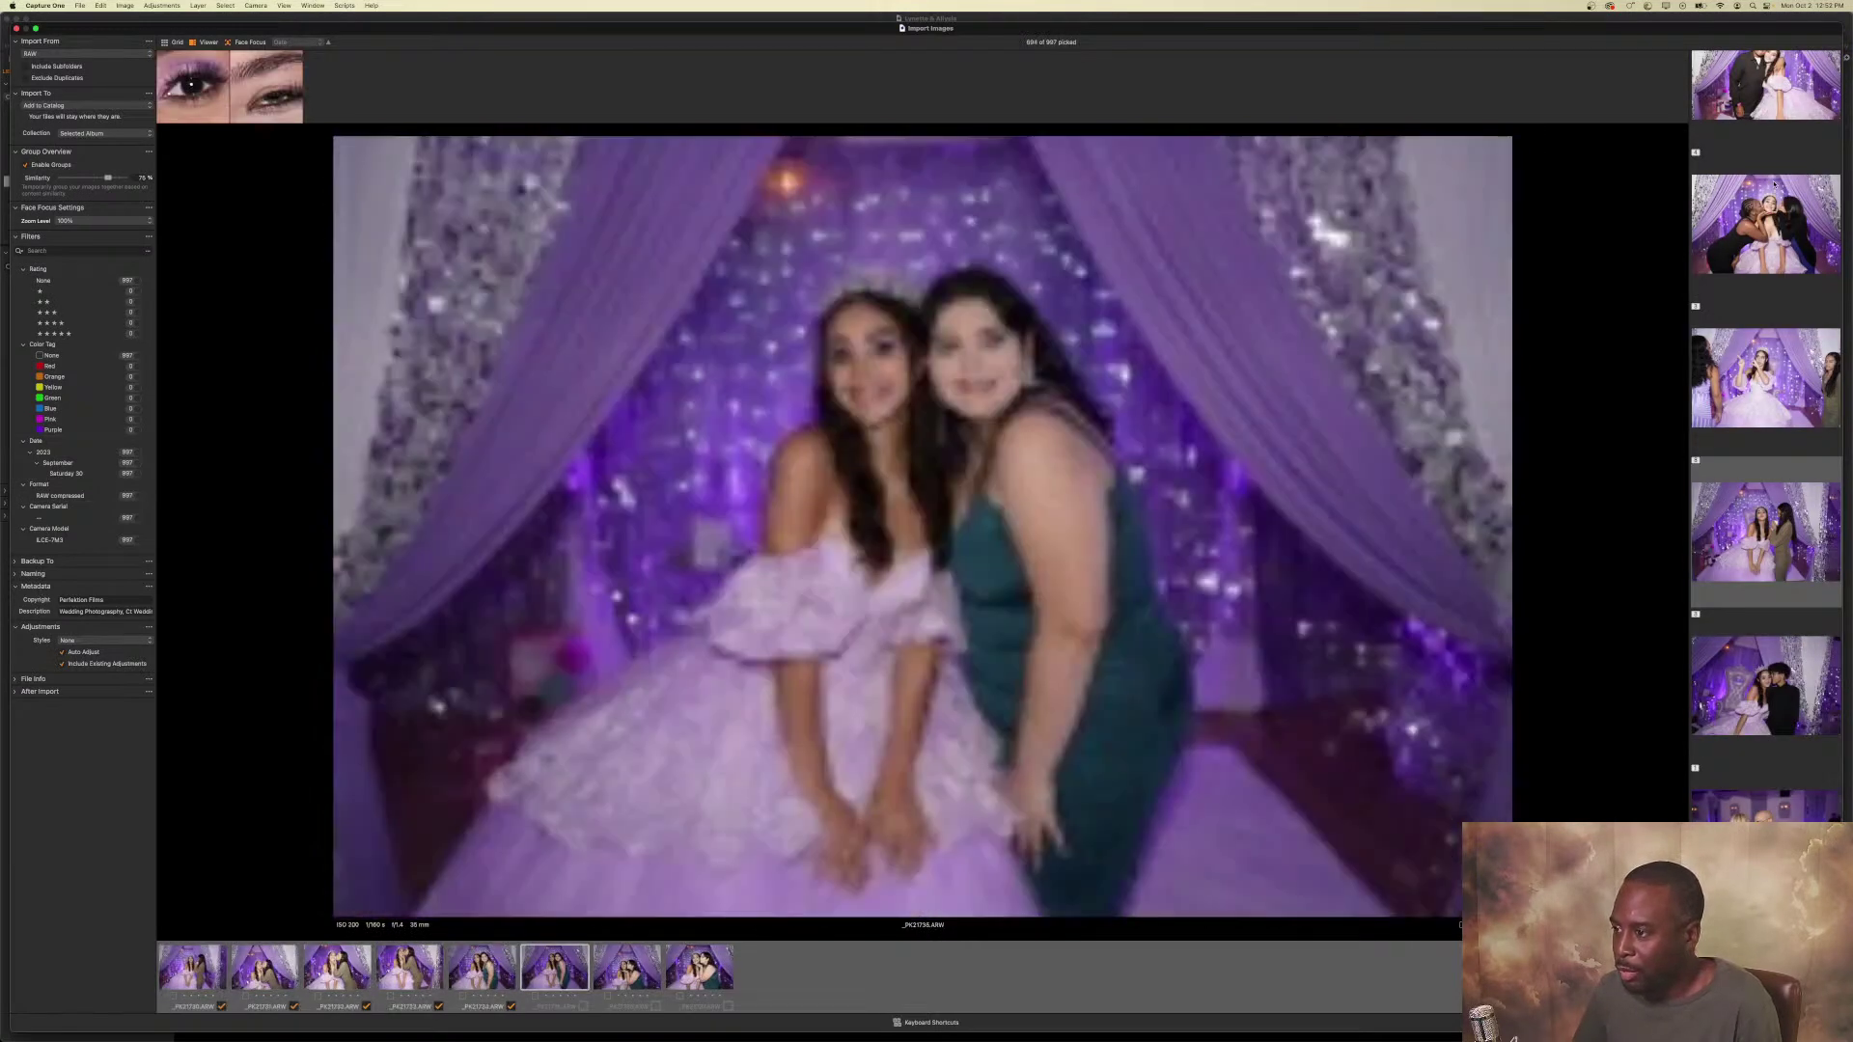
key(p)
key(Right)
key(p)
key(Right)
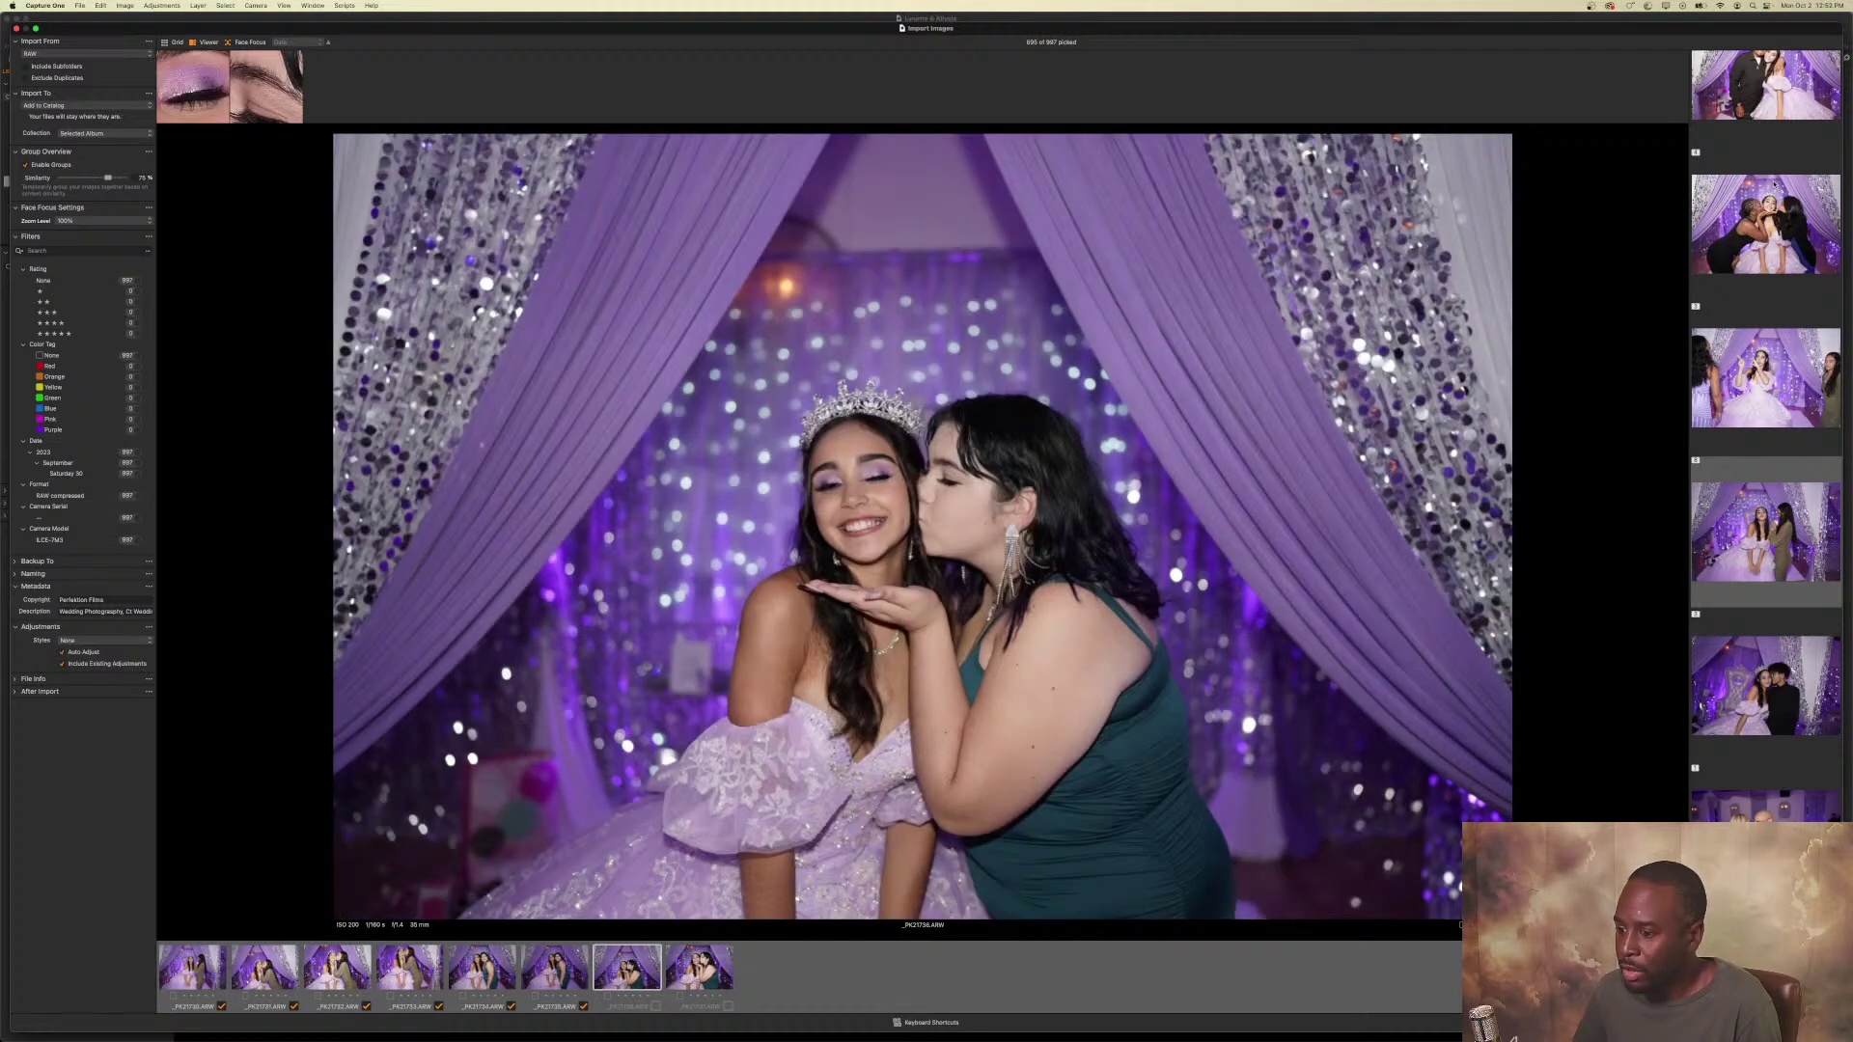
key(p)
key(Right)
key(p)
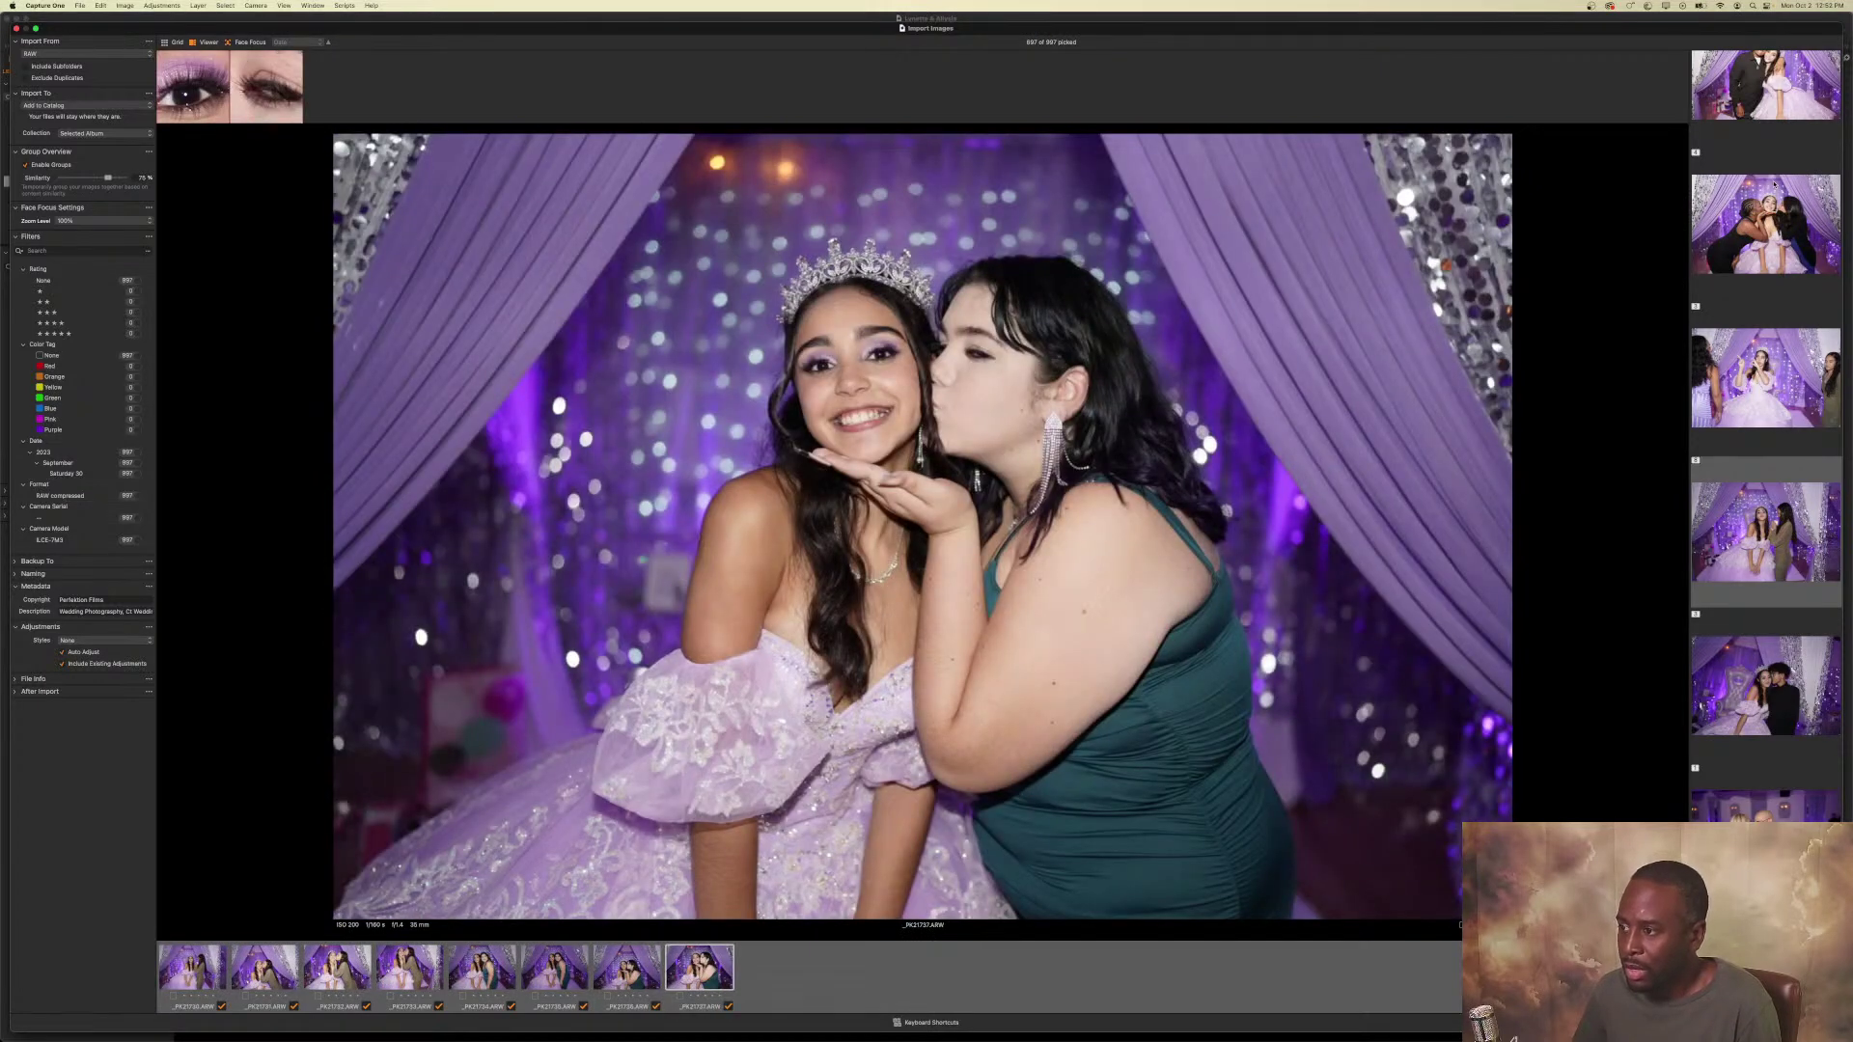
Unpick the kiss-pose frame with the girl in green where the quinceañera's eyes are closed.
key(Left)
key(p)
key(Left)
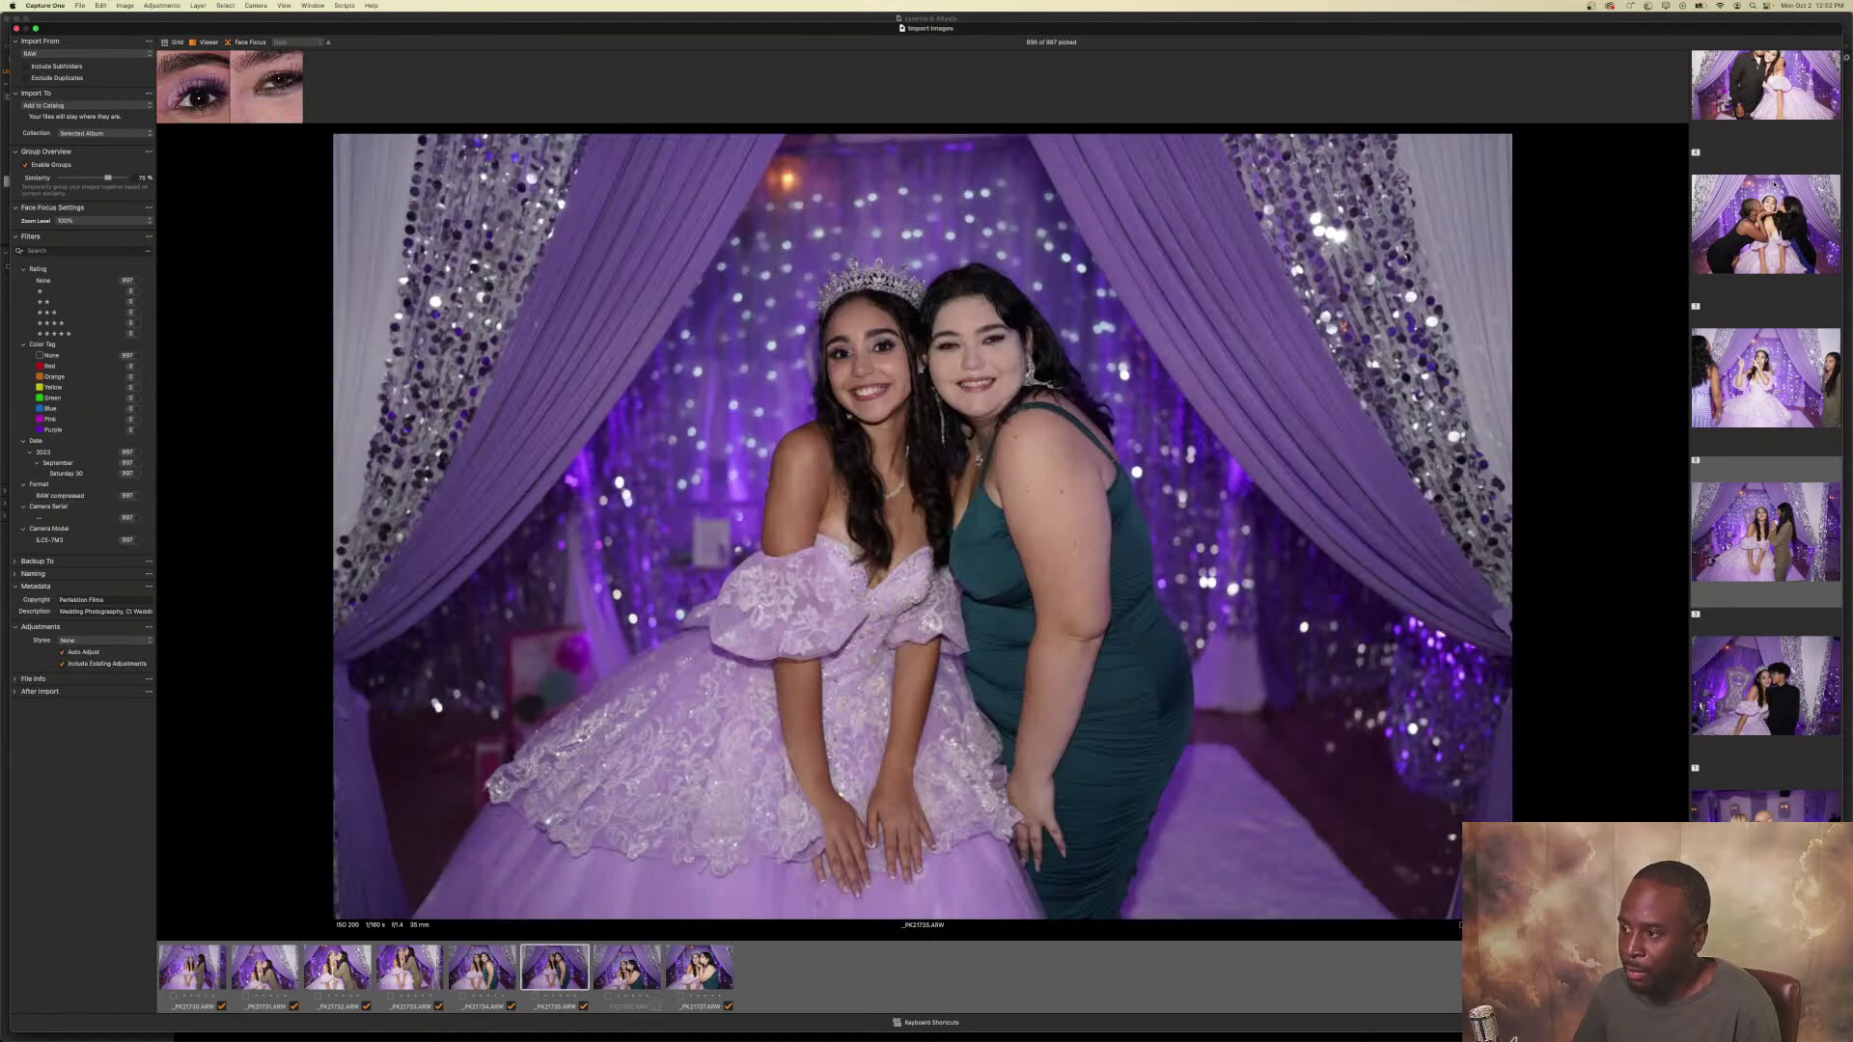
Pick the first two frames of the quinceañera posing beside the throne with the boy in glasses.
key(Right)
key(Right)
key(Right)
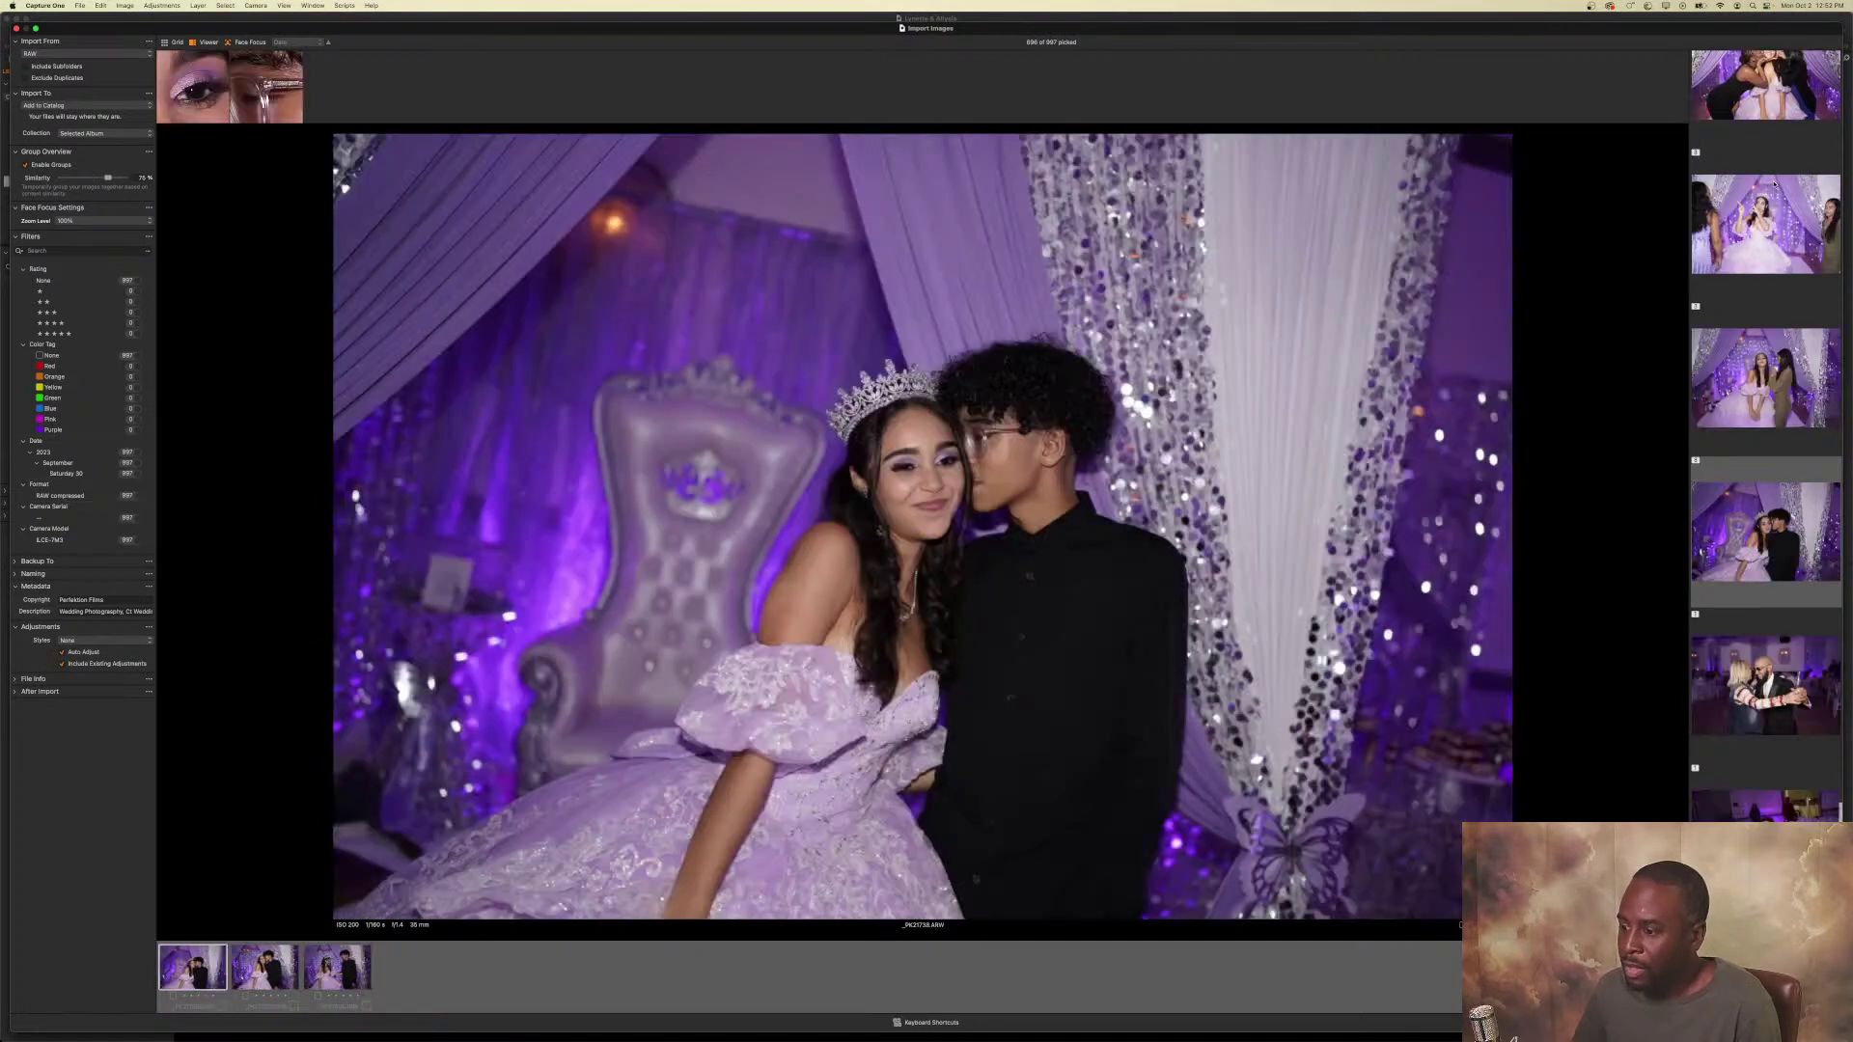
key(p)
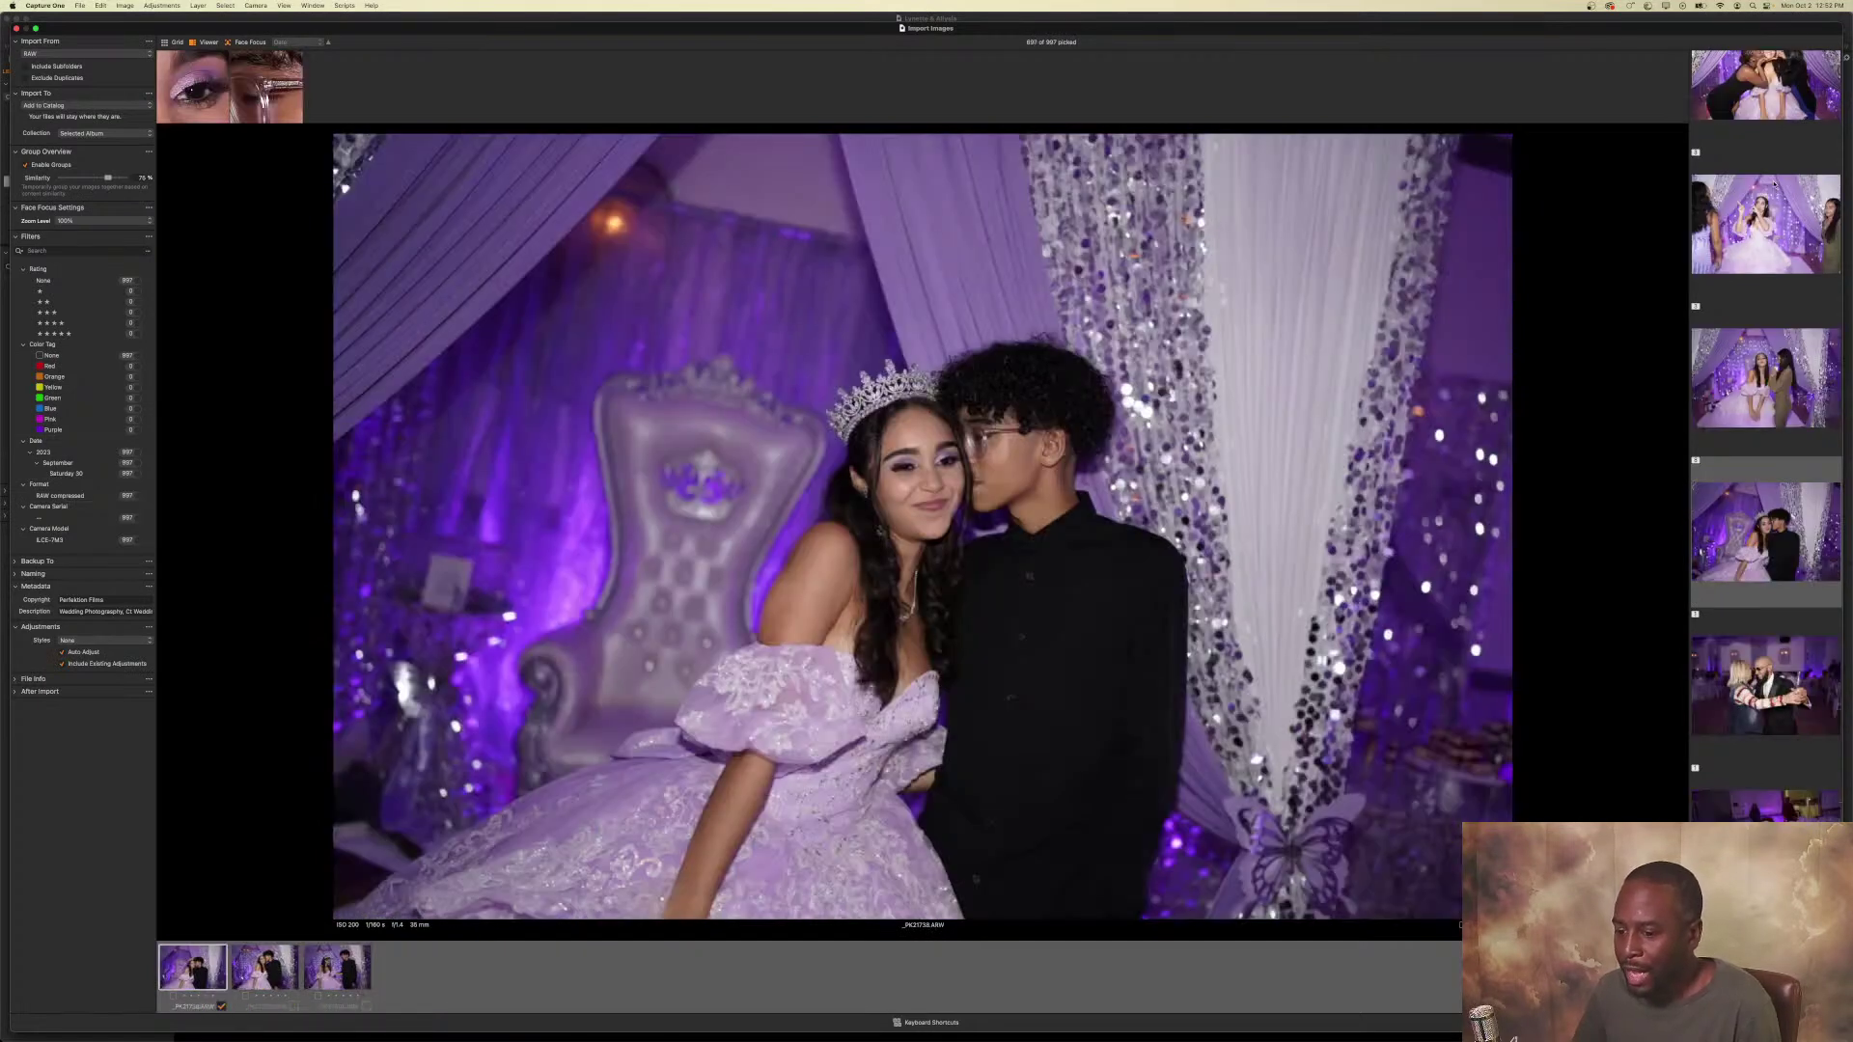
key(Right)
key(p)
key(Right)
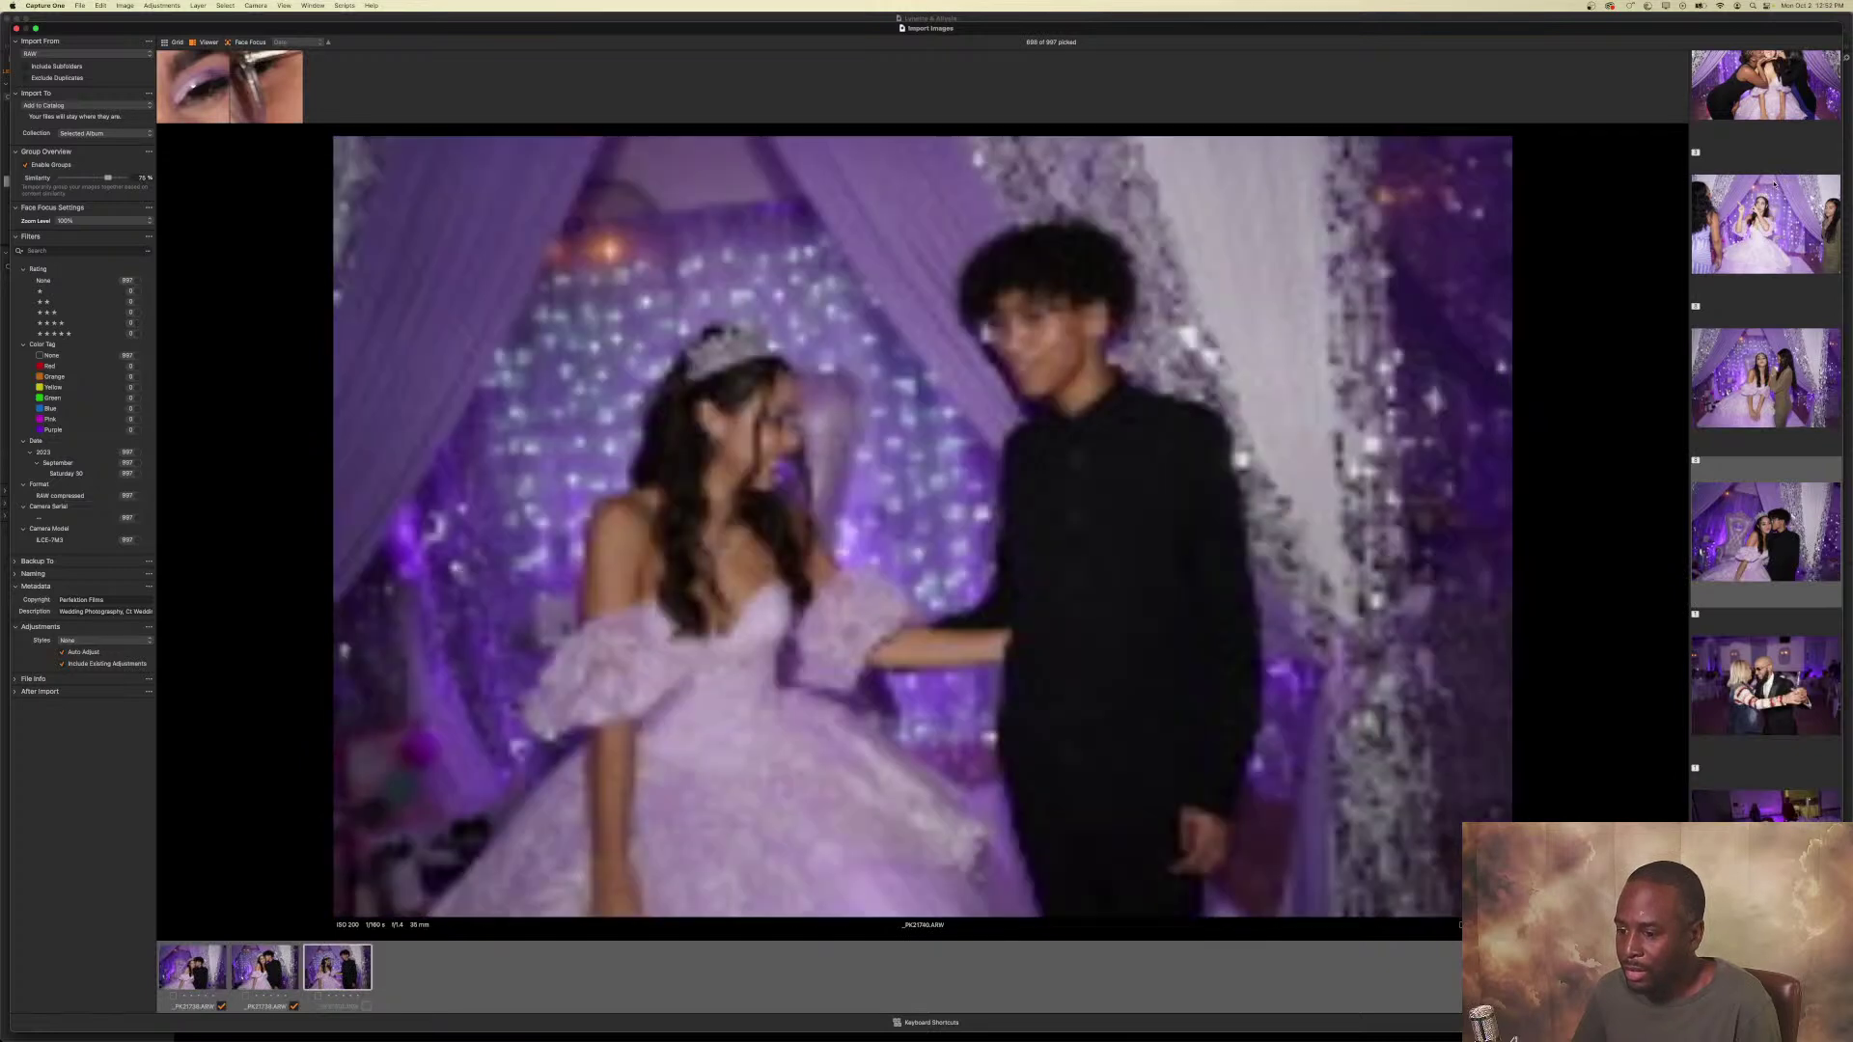
Pick the third frame with the boy in glasses and the frame of the bearded man dancing with the woman in denim.
key(p)
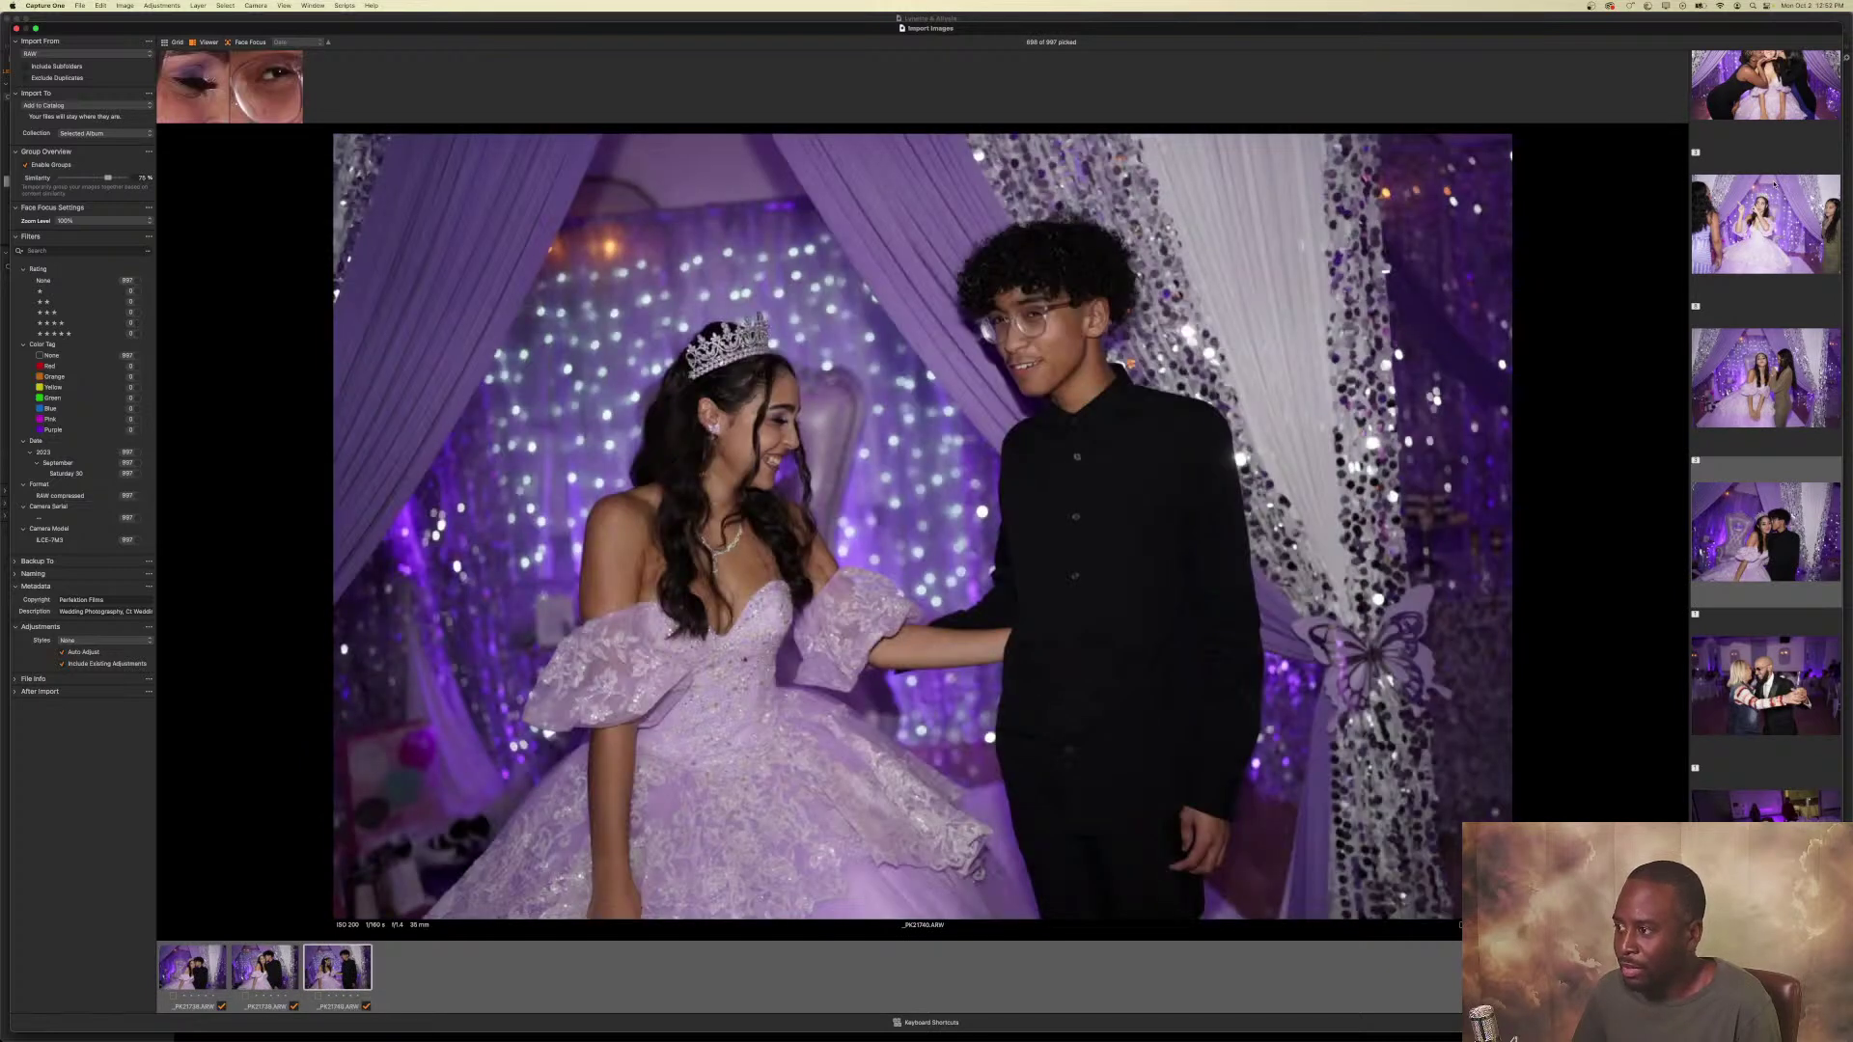
key(Right)
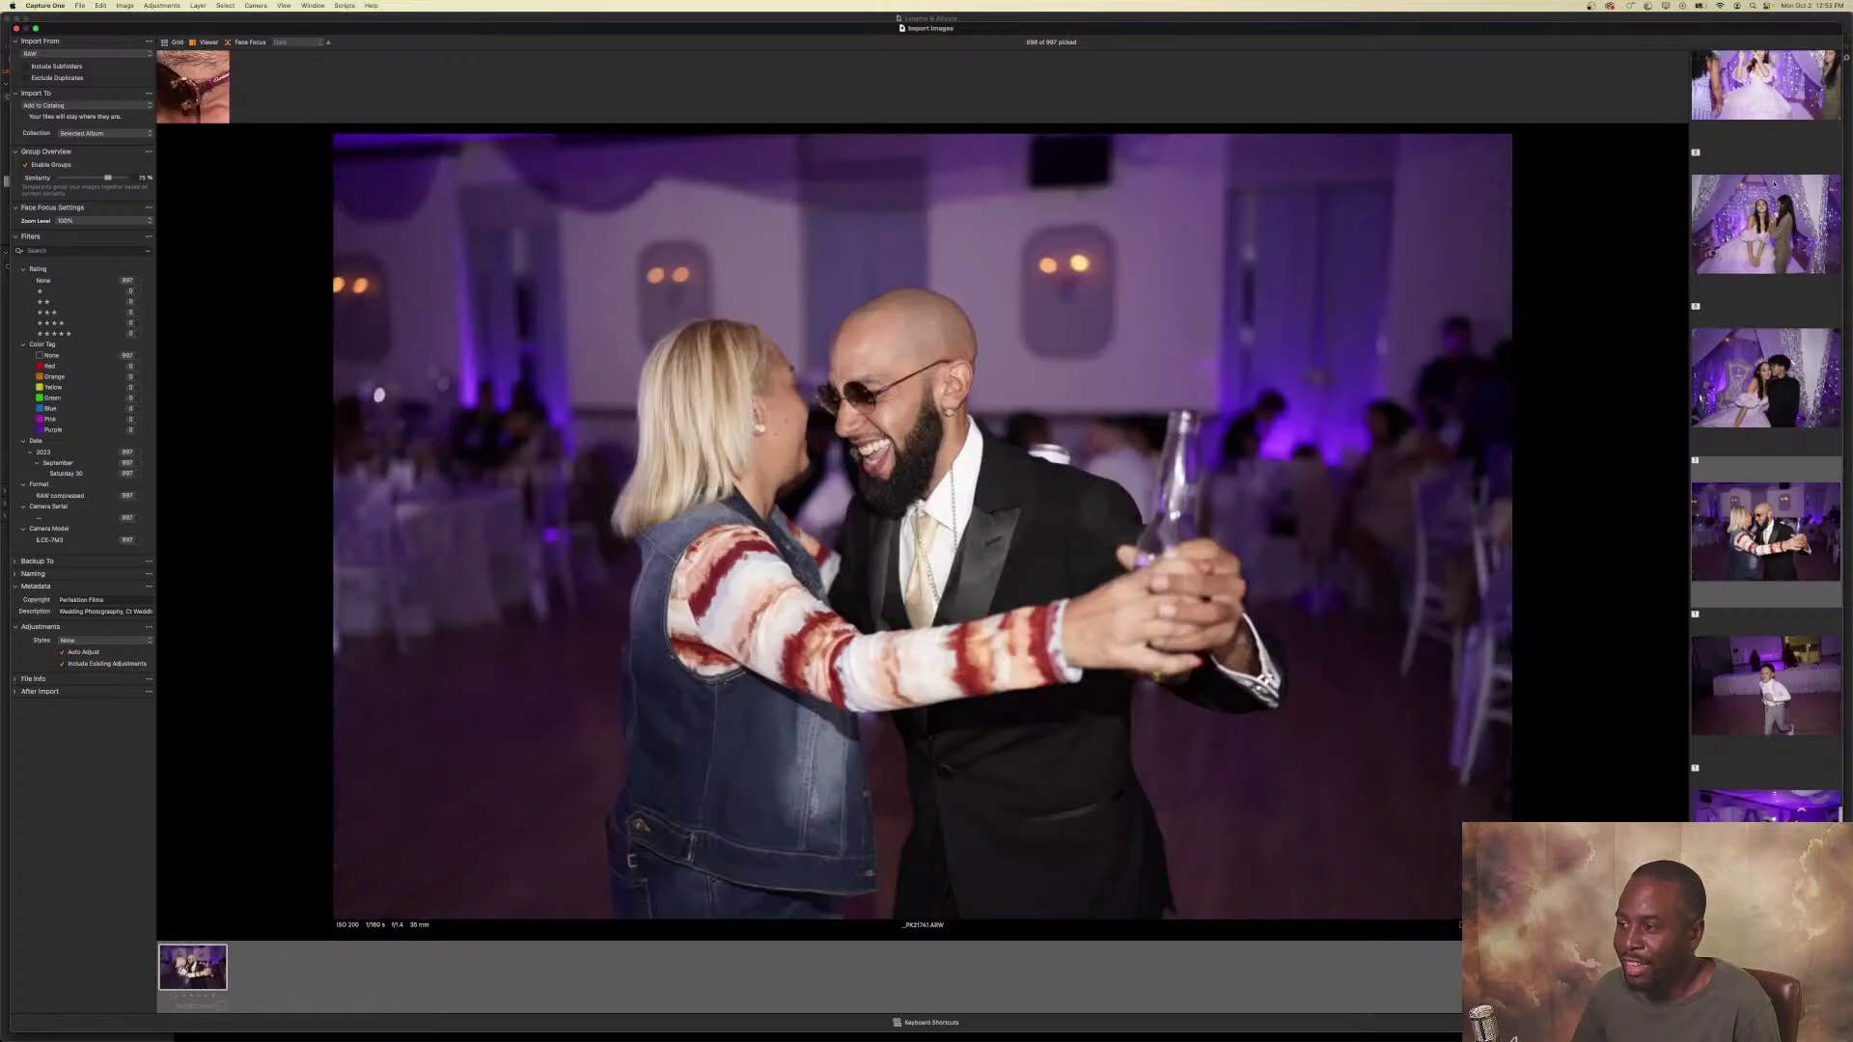
key(p)
key(Right)
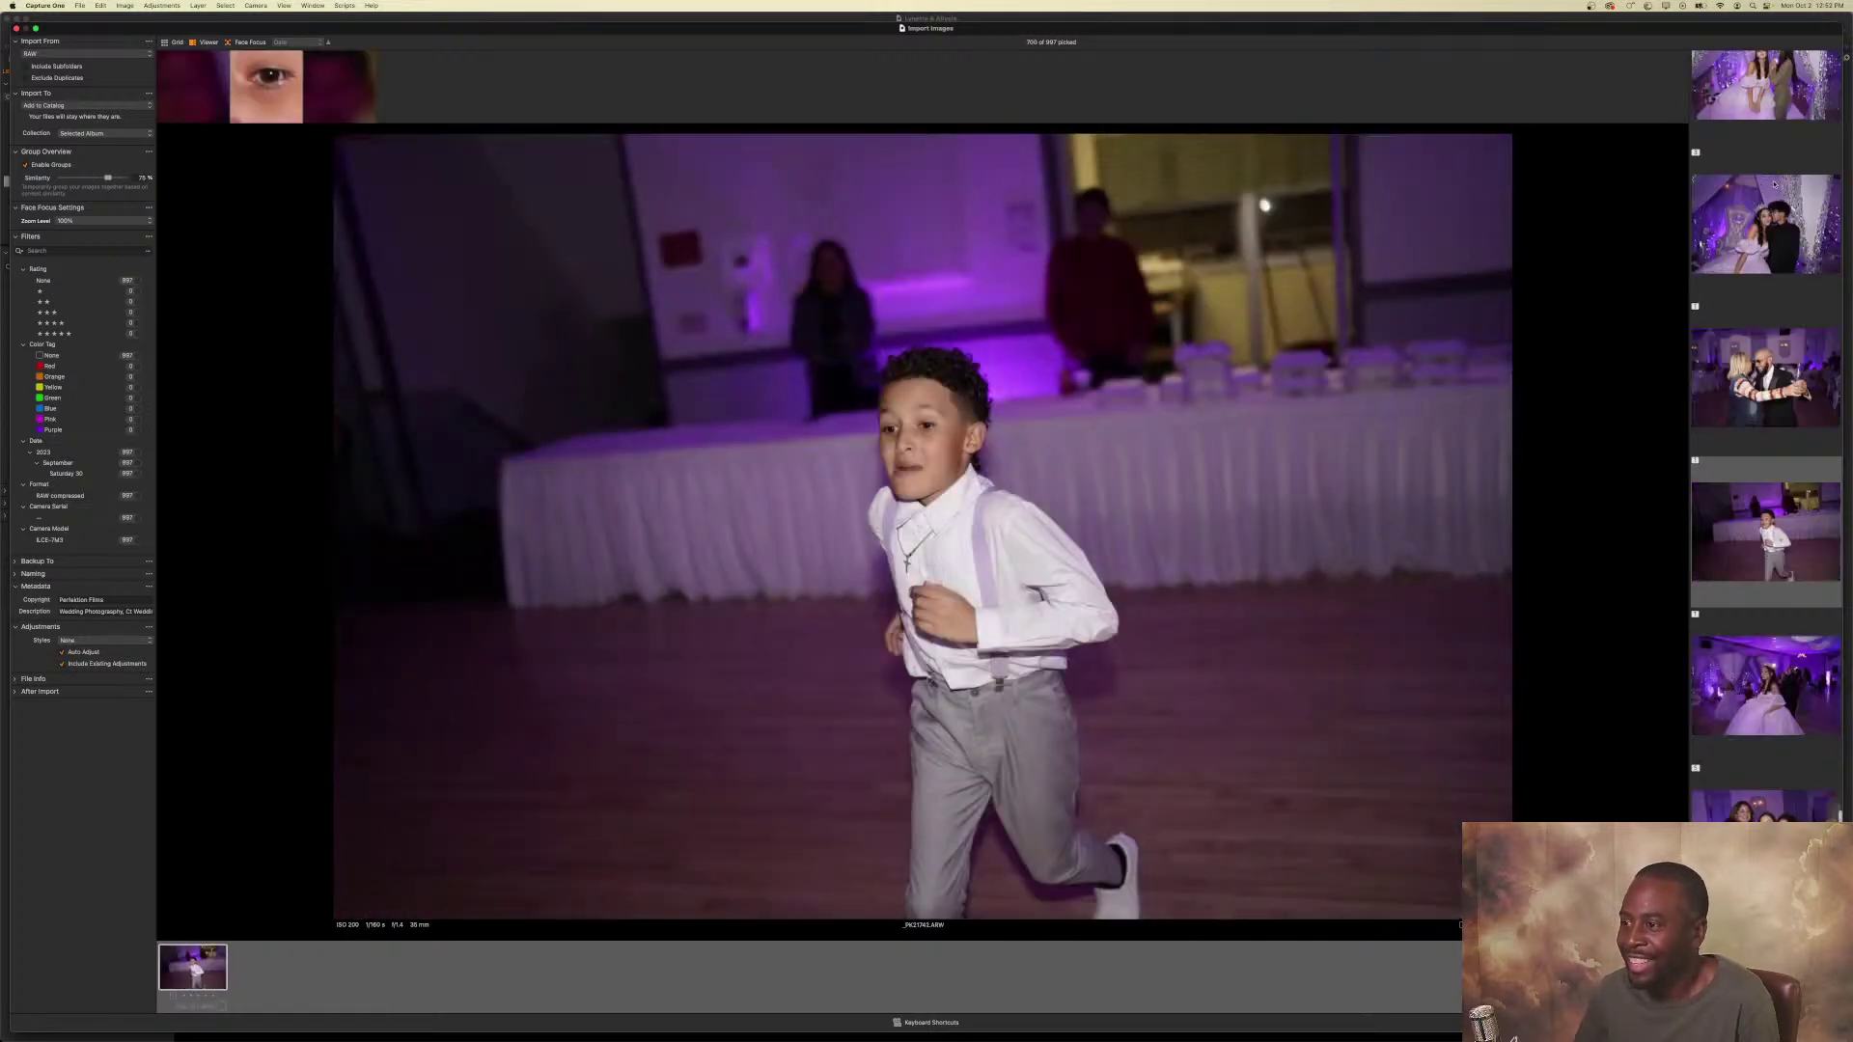
Pick the single frames of the running boy in suspenders and of the quinceañera on the dance floor.
key(p)
key(Right)
key(p)
key(Right)
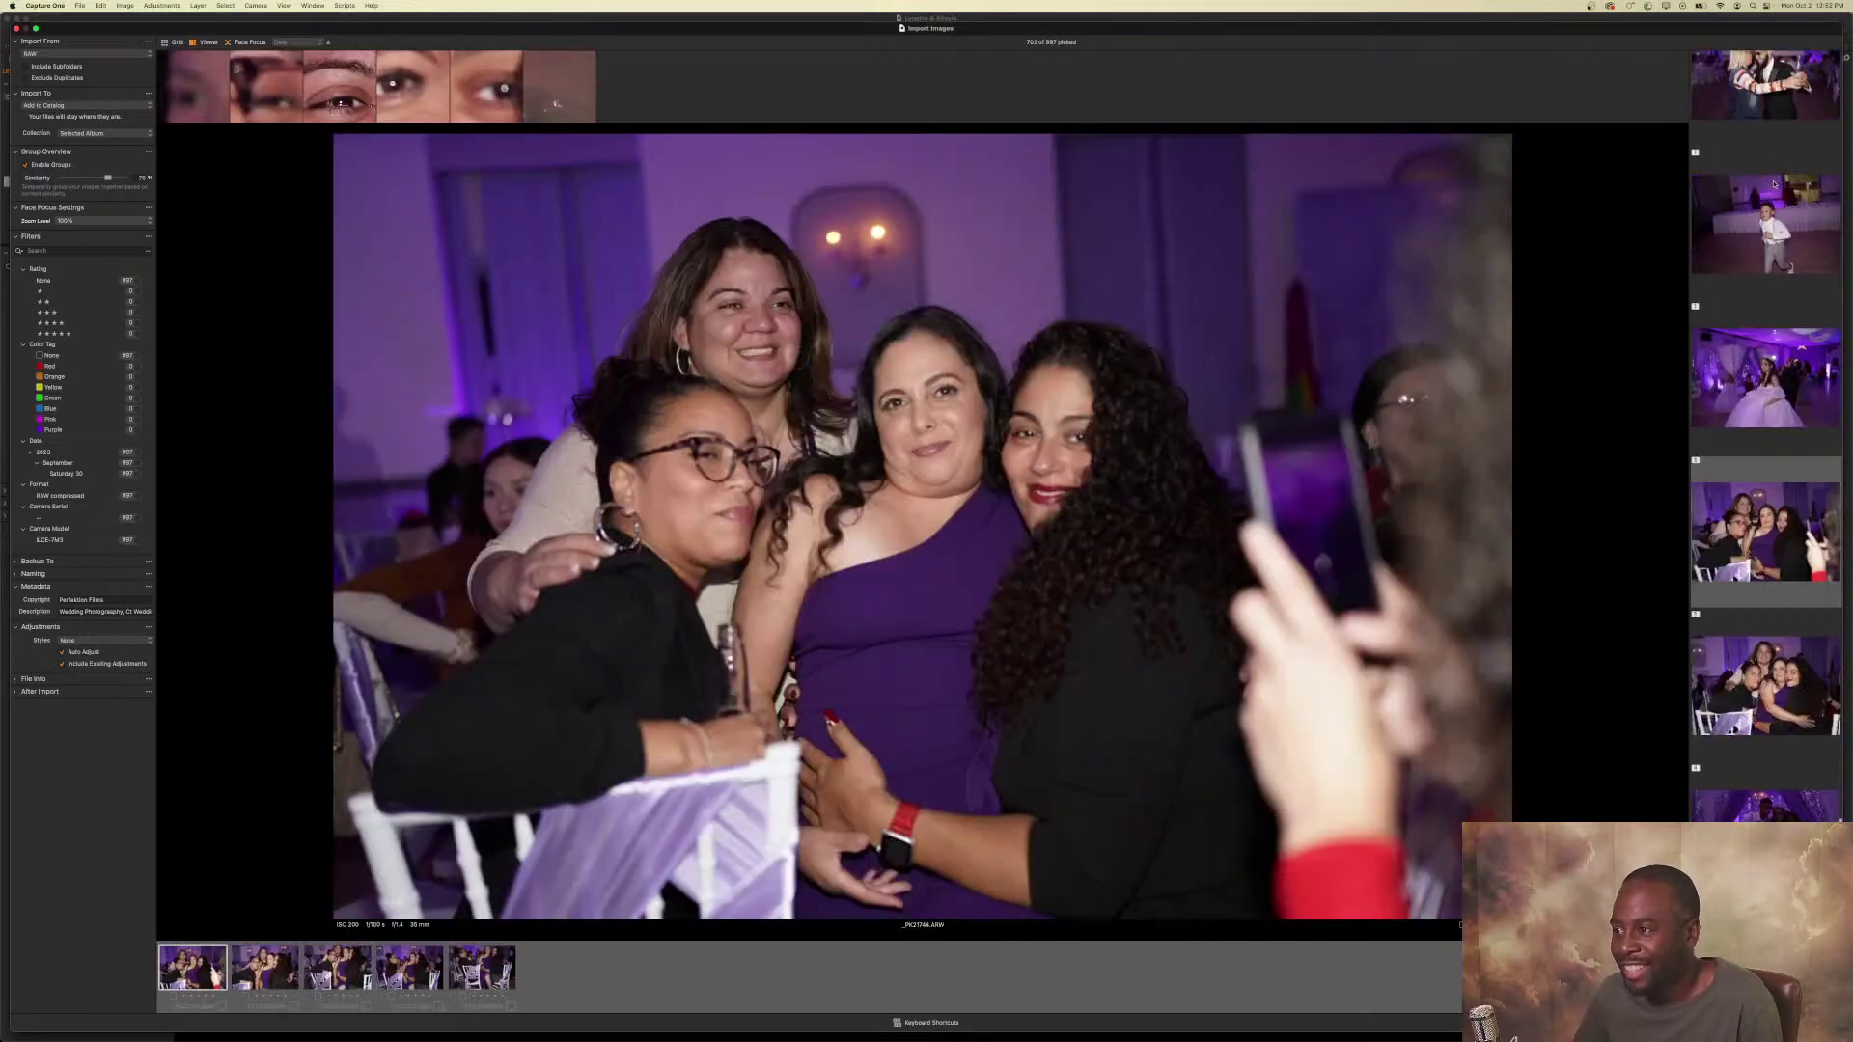
Pick all five frames of the first group of four women posing around the woman in purple.
key(p)
key(Right)
key(p)
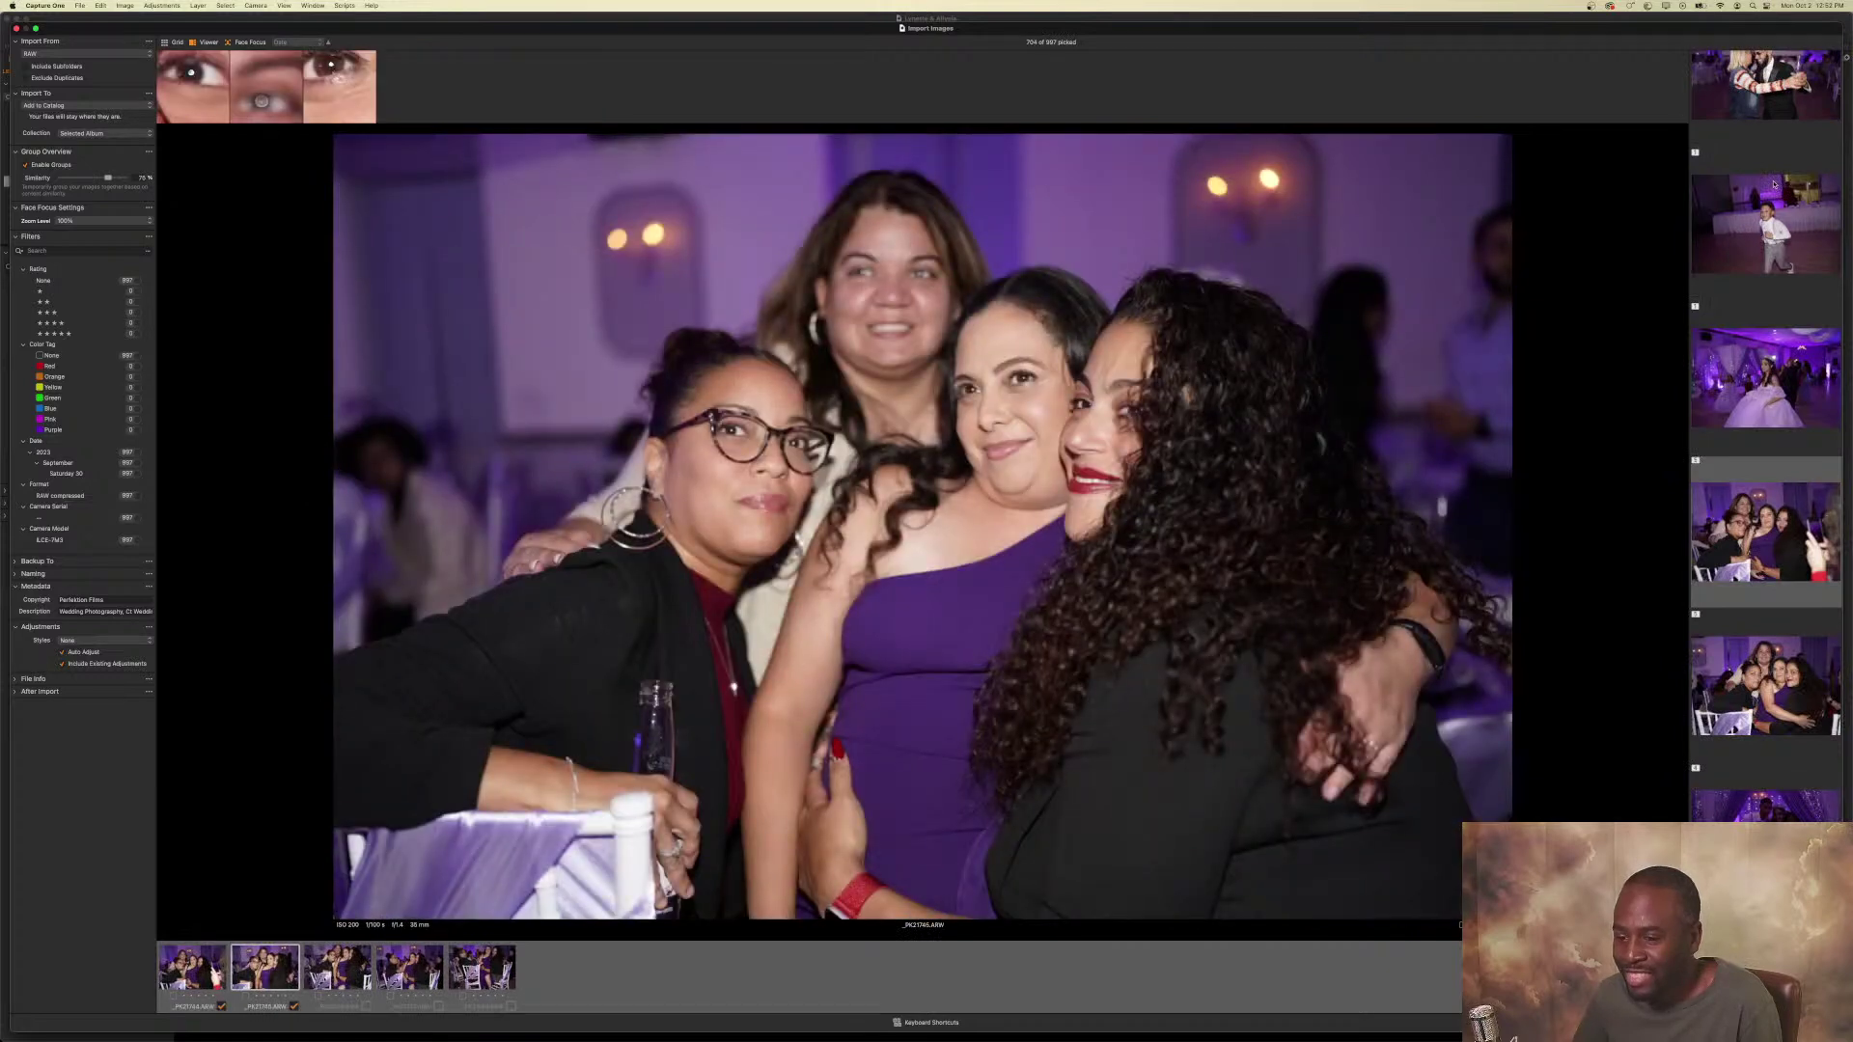
key(Right)
key(p)
key(Right)
key(p)
key(Right)
key(p)
key(Right)
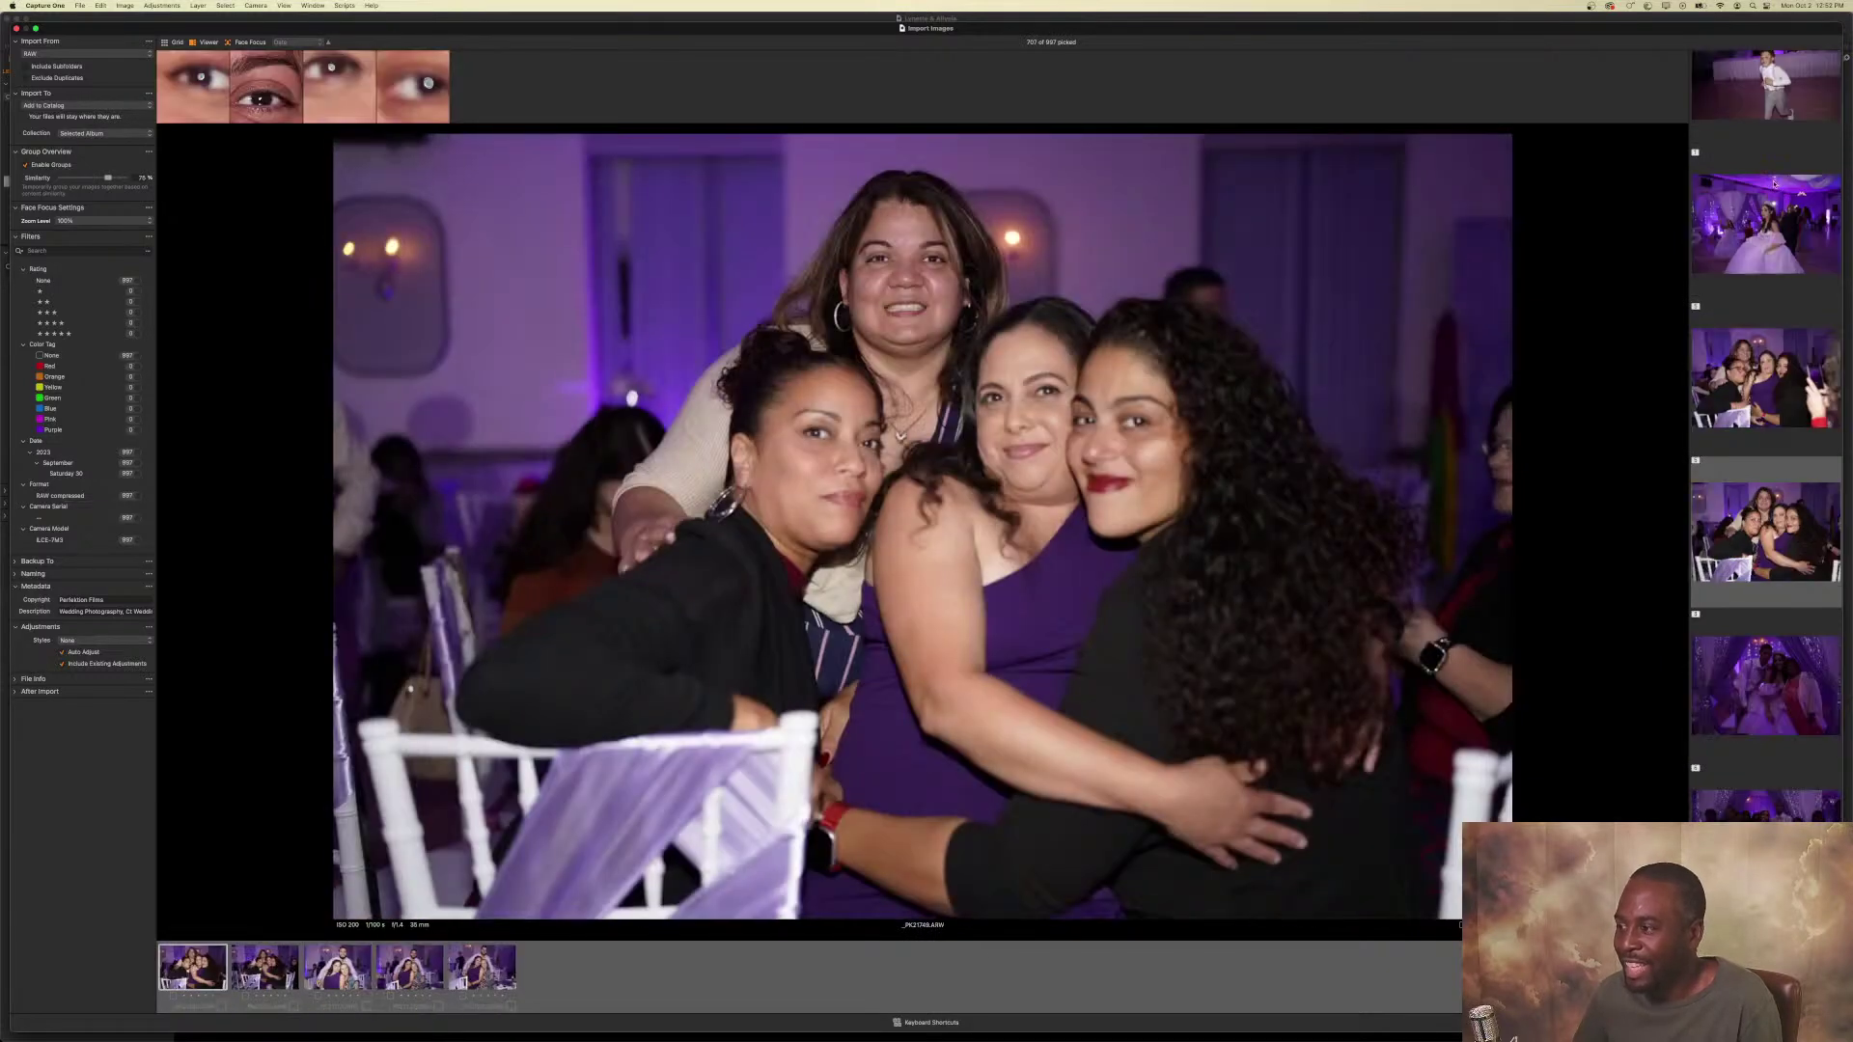
Pick the first two frames of the second five-frame group of the four women embracing.
key(p)
key(Right)
key(p)
key(Down)
Pick all four frames of the quinceañera with the young man in suspenders and the woman in the red lace dress.
key(p)
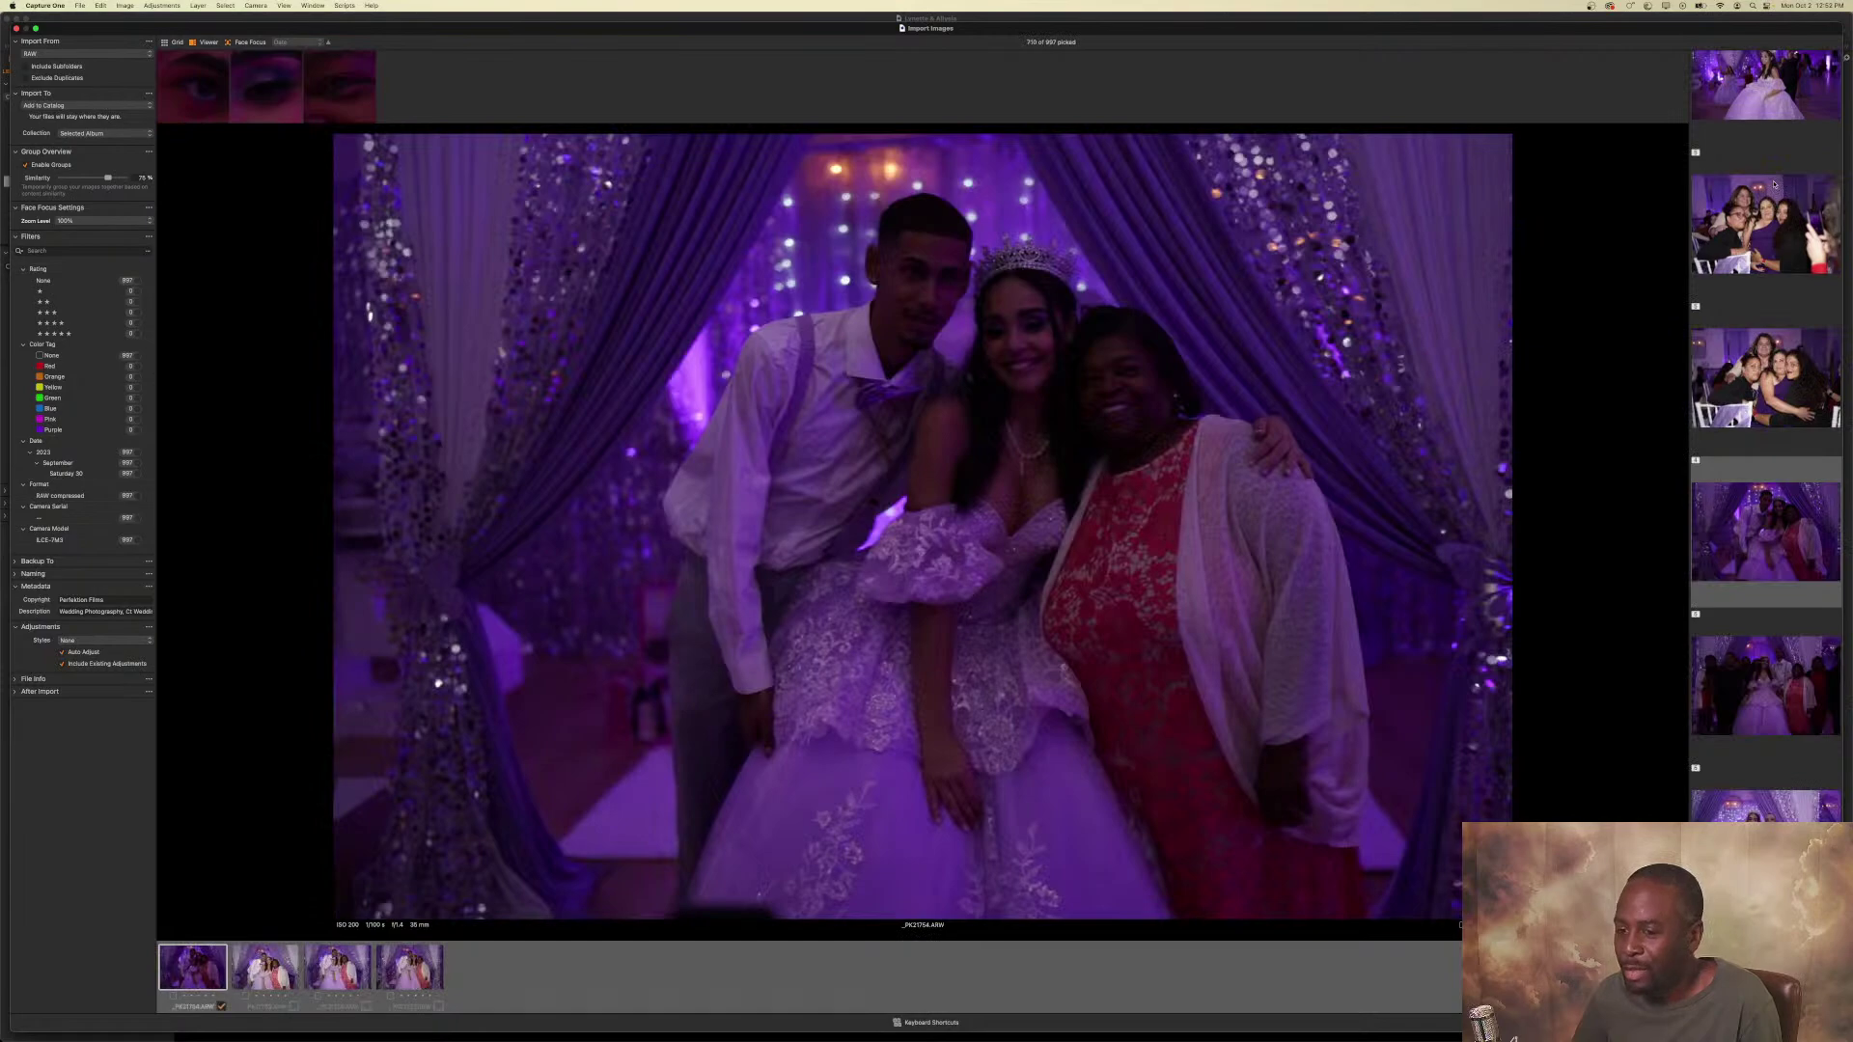
key(Right)
key(p)
key(Right)
key(p)
key(Right)
key(p)
Pick all five frames of the large family group standing around the quinceañera.
key(Right)
key(p)
key(Right)
key(p)
key(Right)
key(p)
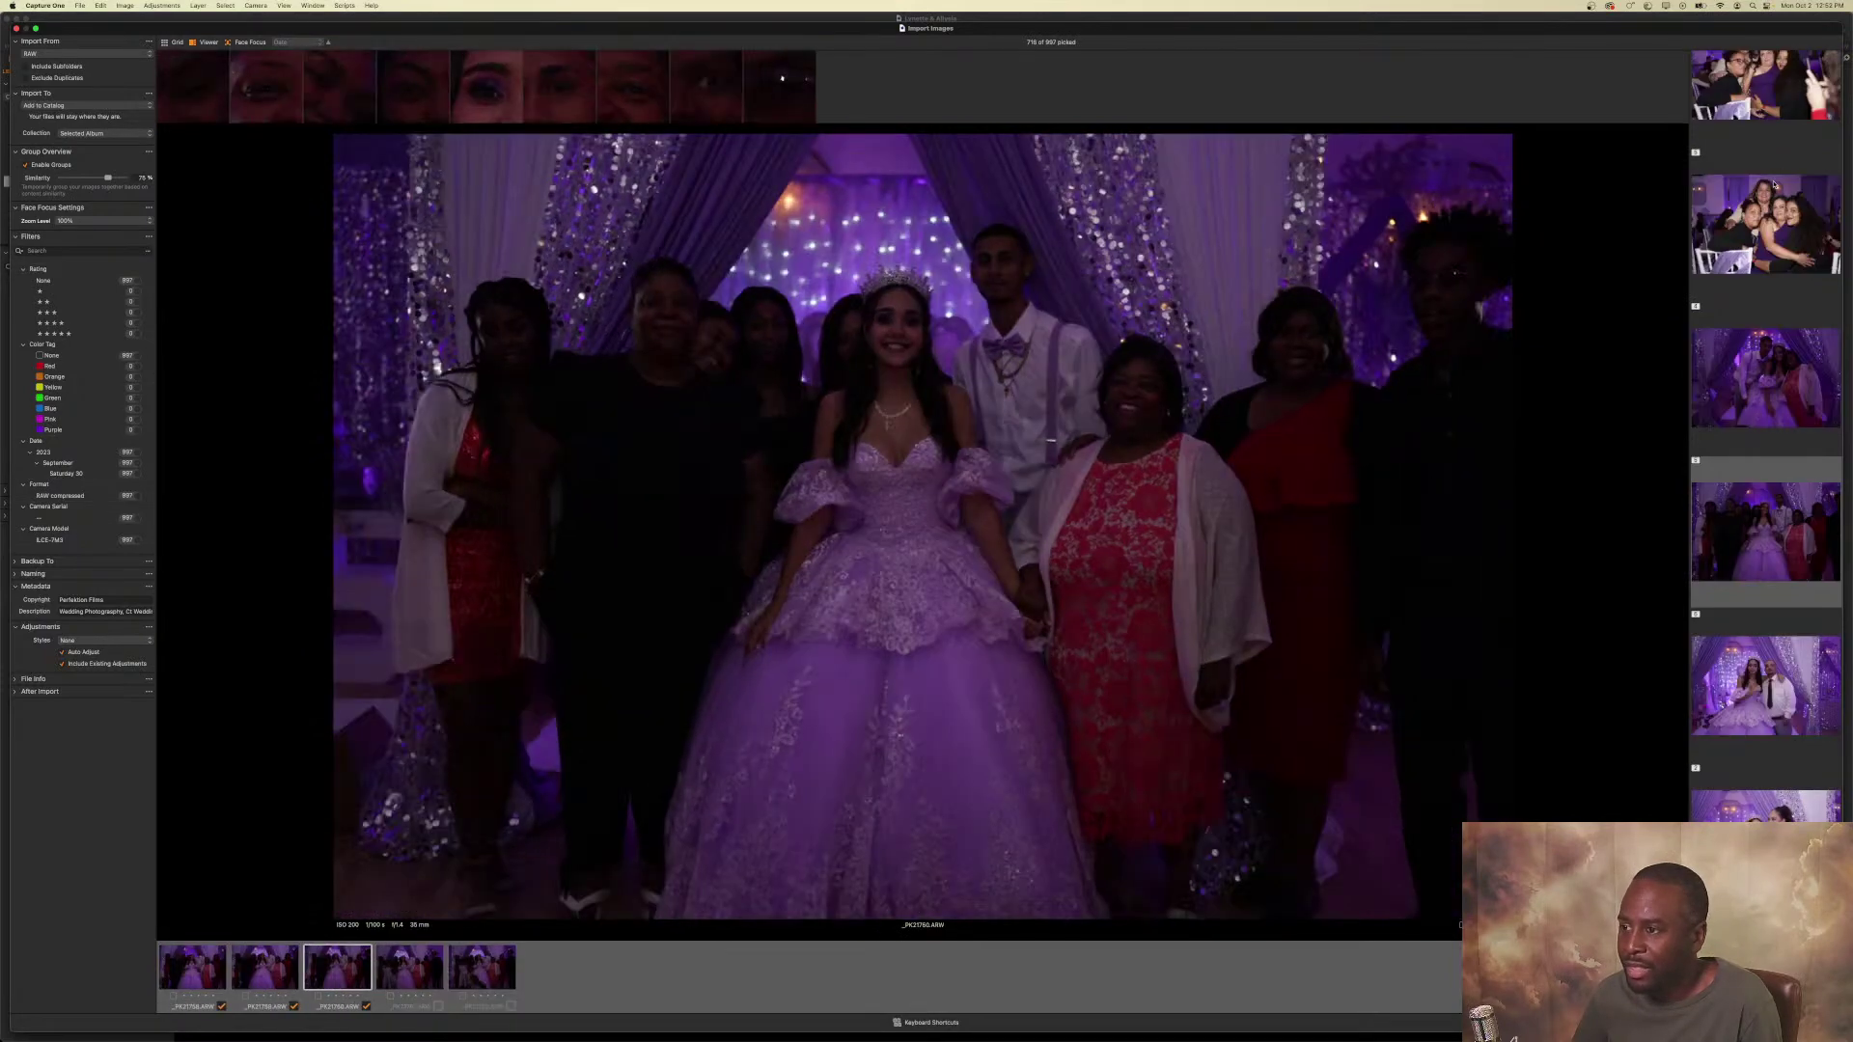
key(Right)
key(p)
key(Right)
key(p)
Pick the first four frames of the six-frame group that includes the quinceañera with the man in the dark tie.
key(Right)
key(p)
key(Right)
key(p)
key(Right)
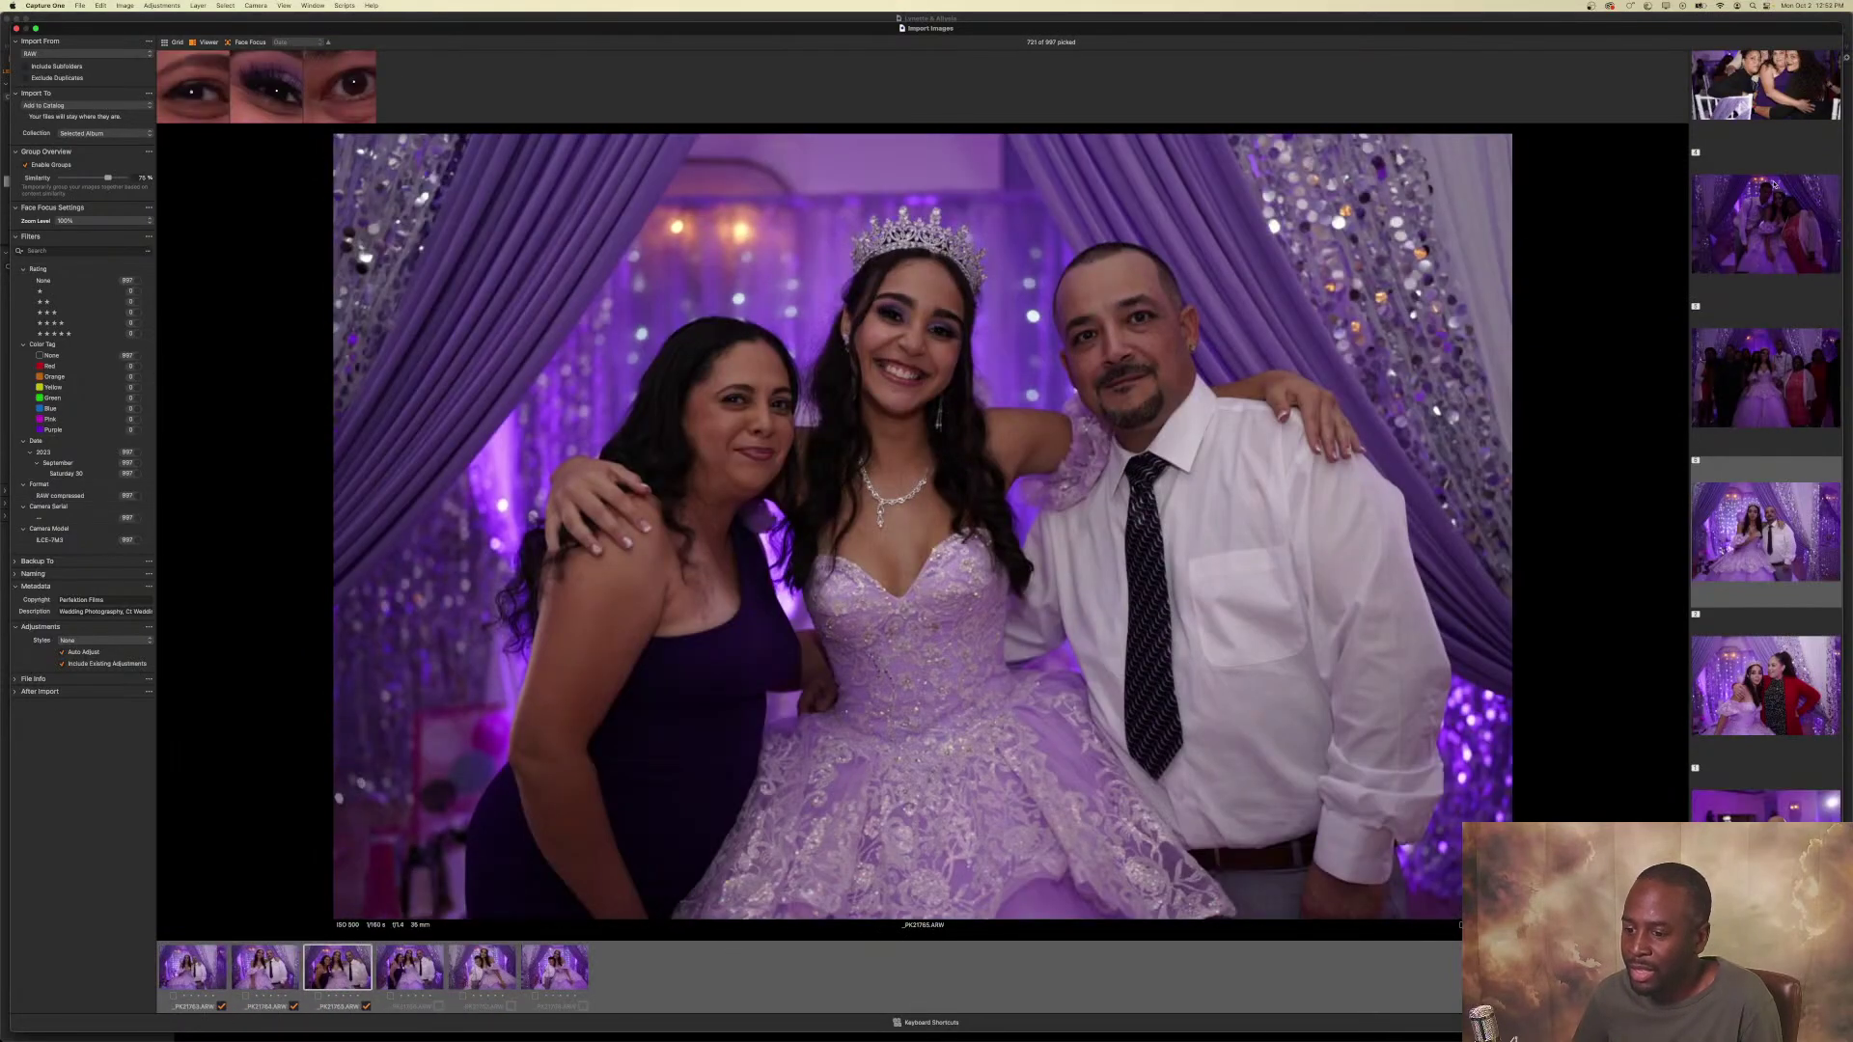
key(p)
key(Right)
key(p)
key(Right)
key(p)
key(Right)
Return to the quinceañera's poses with the boy in suspenders and pick from the last frames of that group.
key(Left)
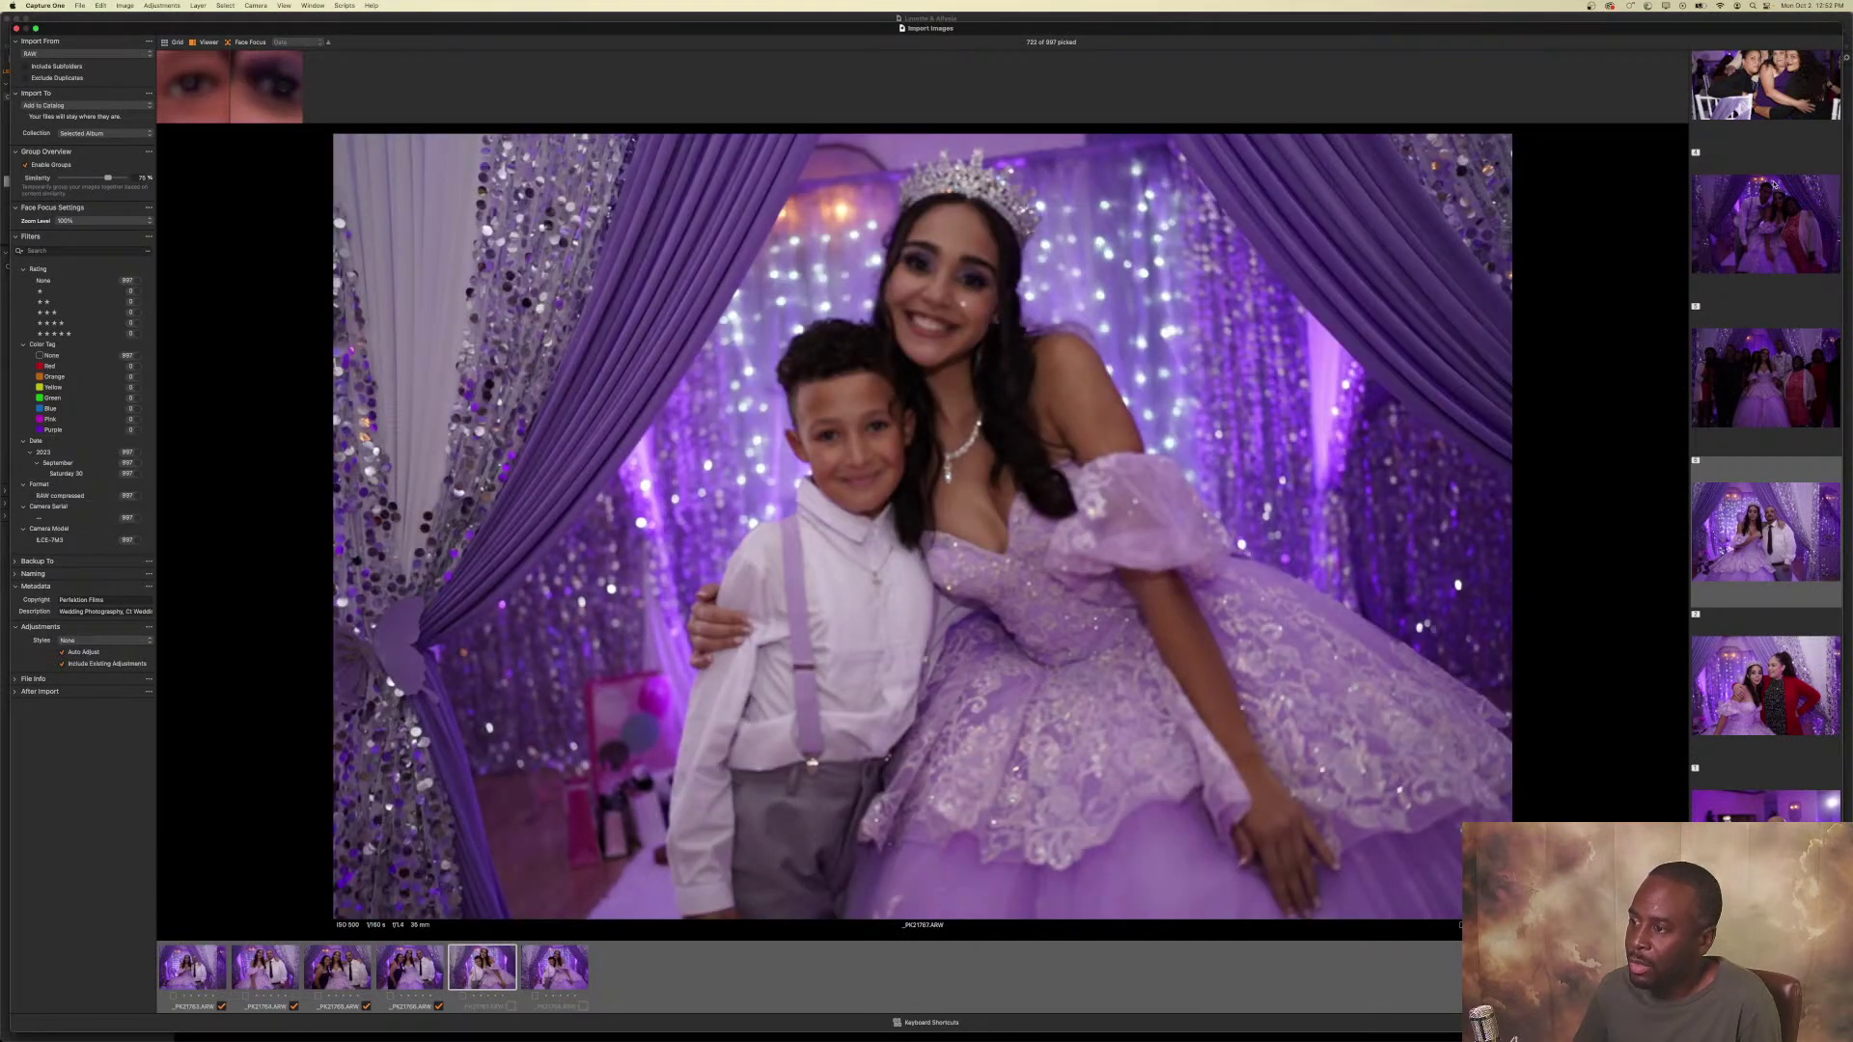
key(p)
key(Right)
key(p)
key(Right)
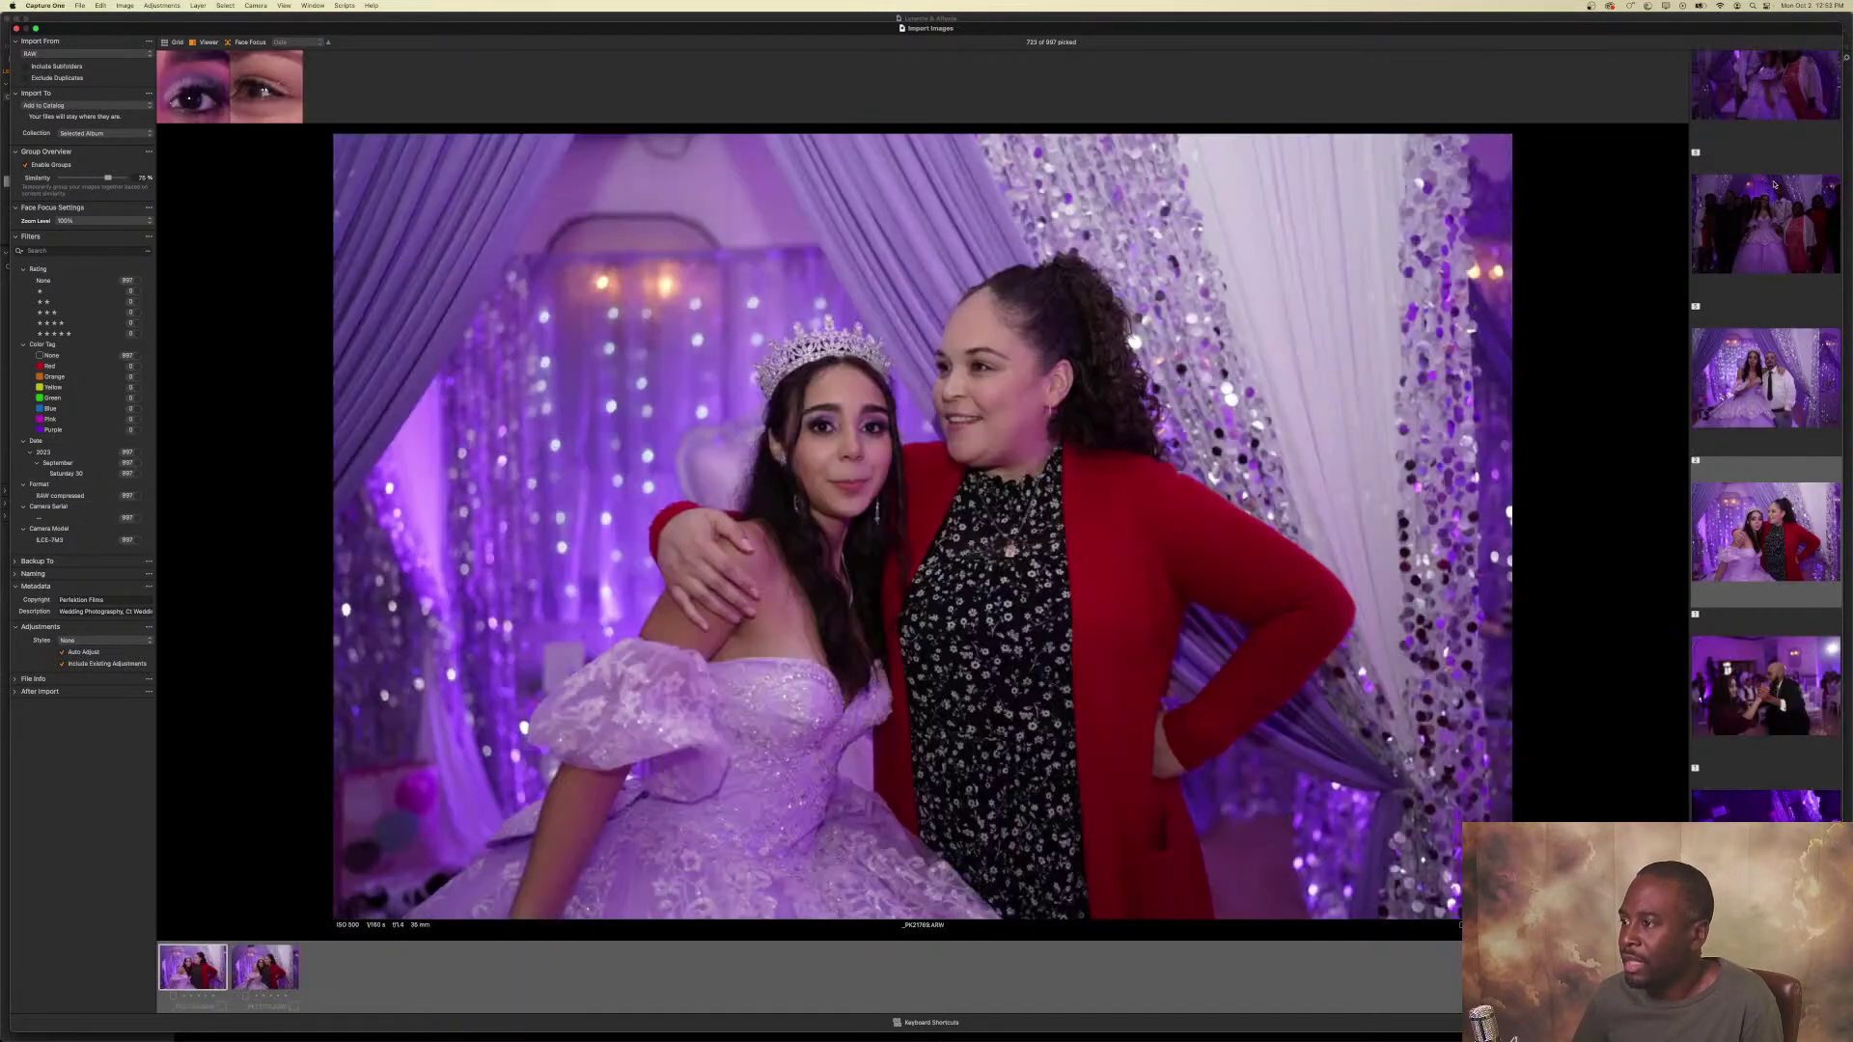
Pick the second frame with the woman in the red cardigan and the frame of the bearded man dancing with the girl in burgundy.
key(Right)
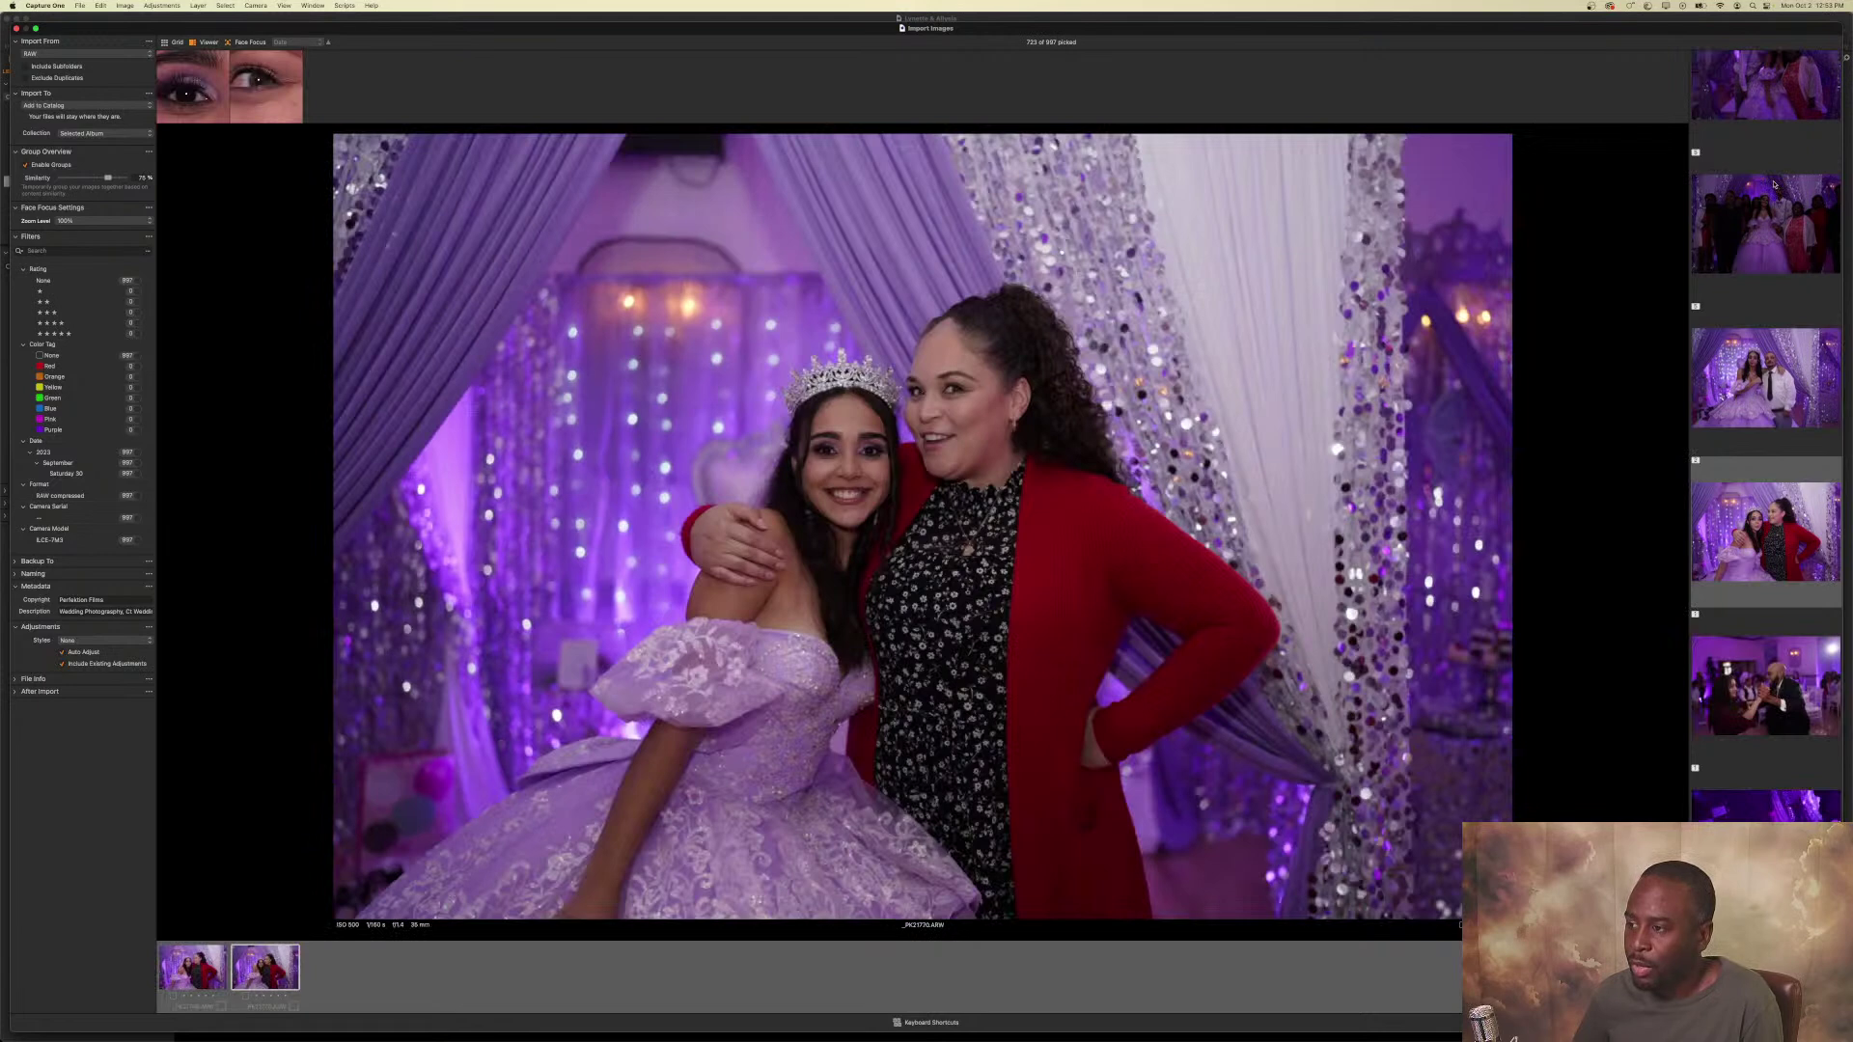
key(p)
key(Right)
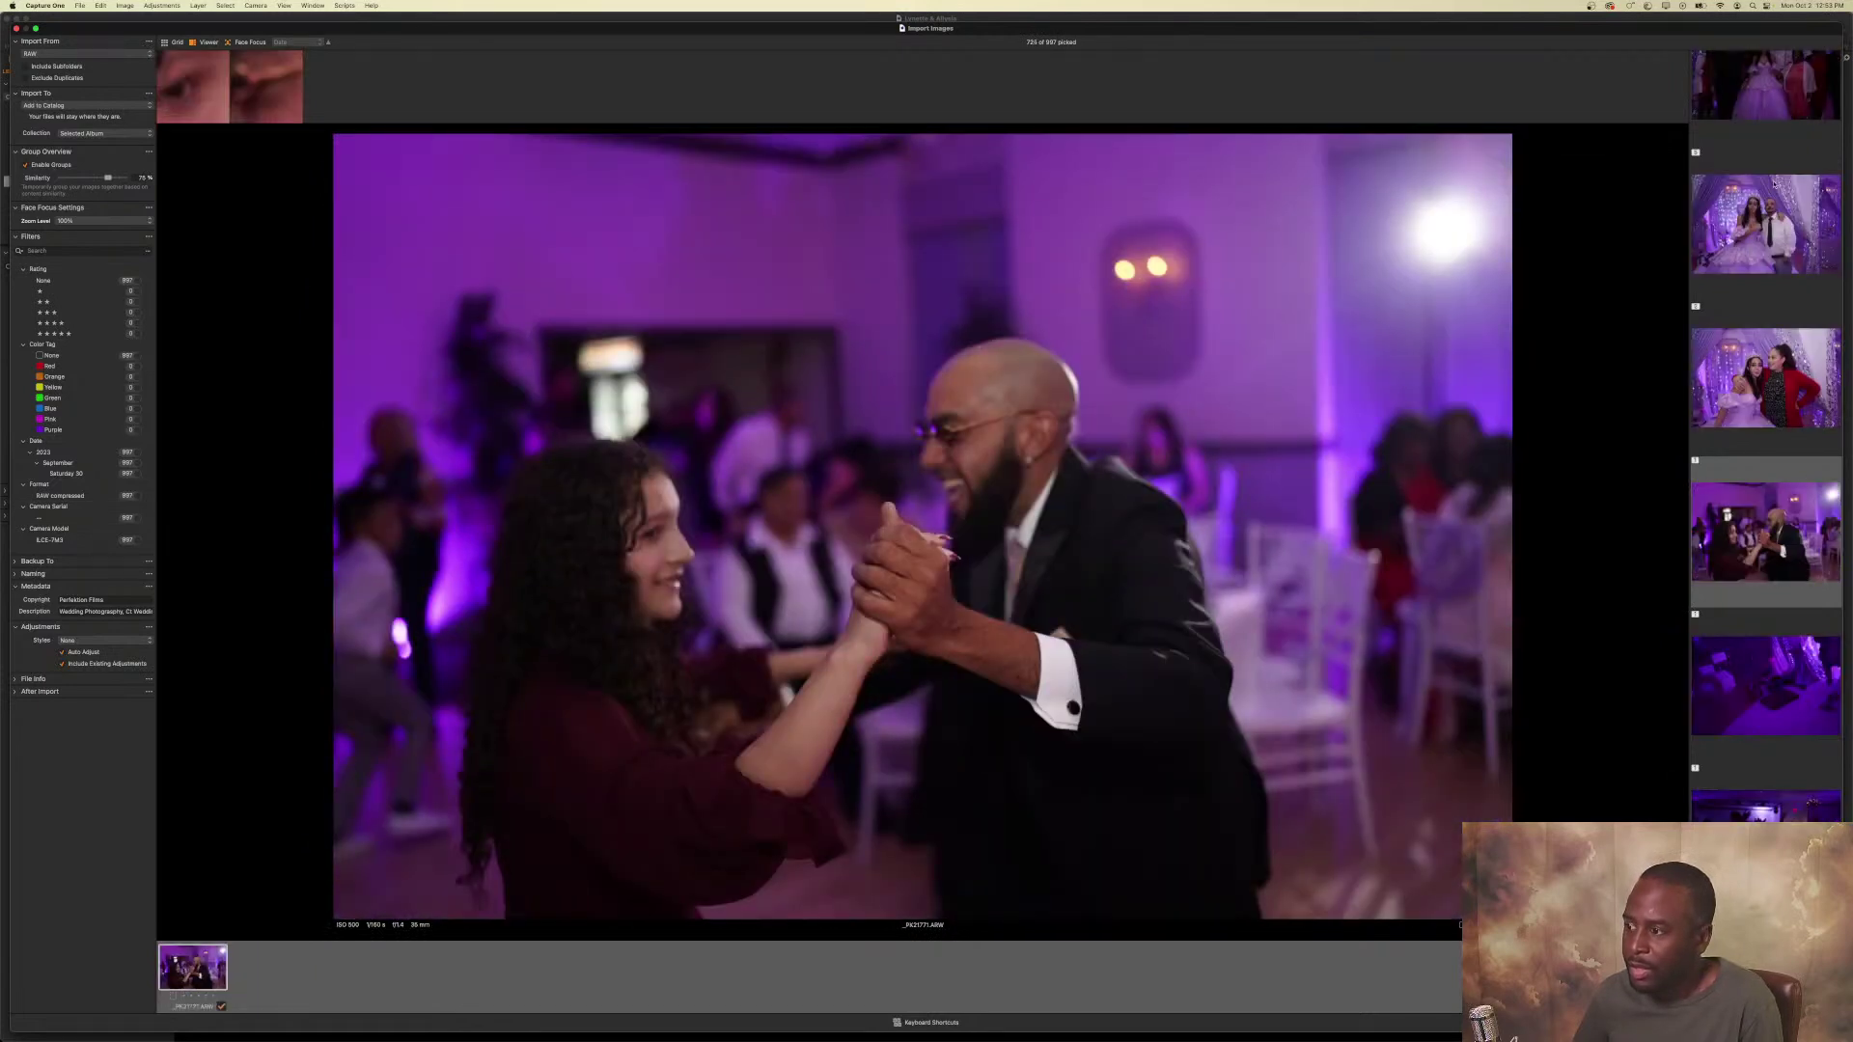
key(Down)
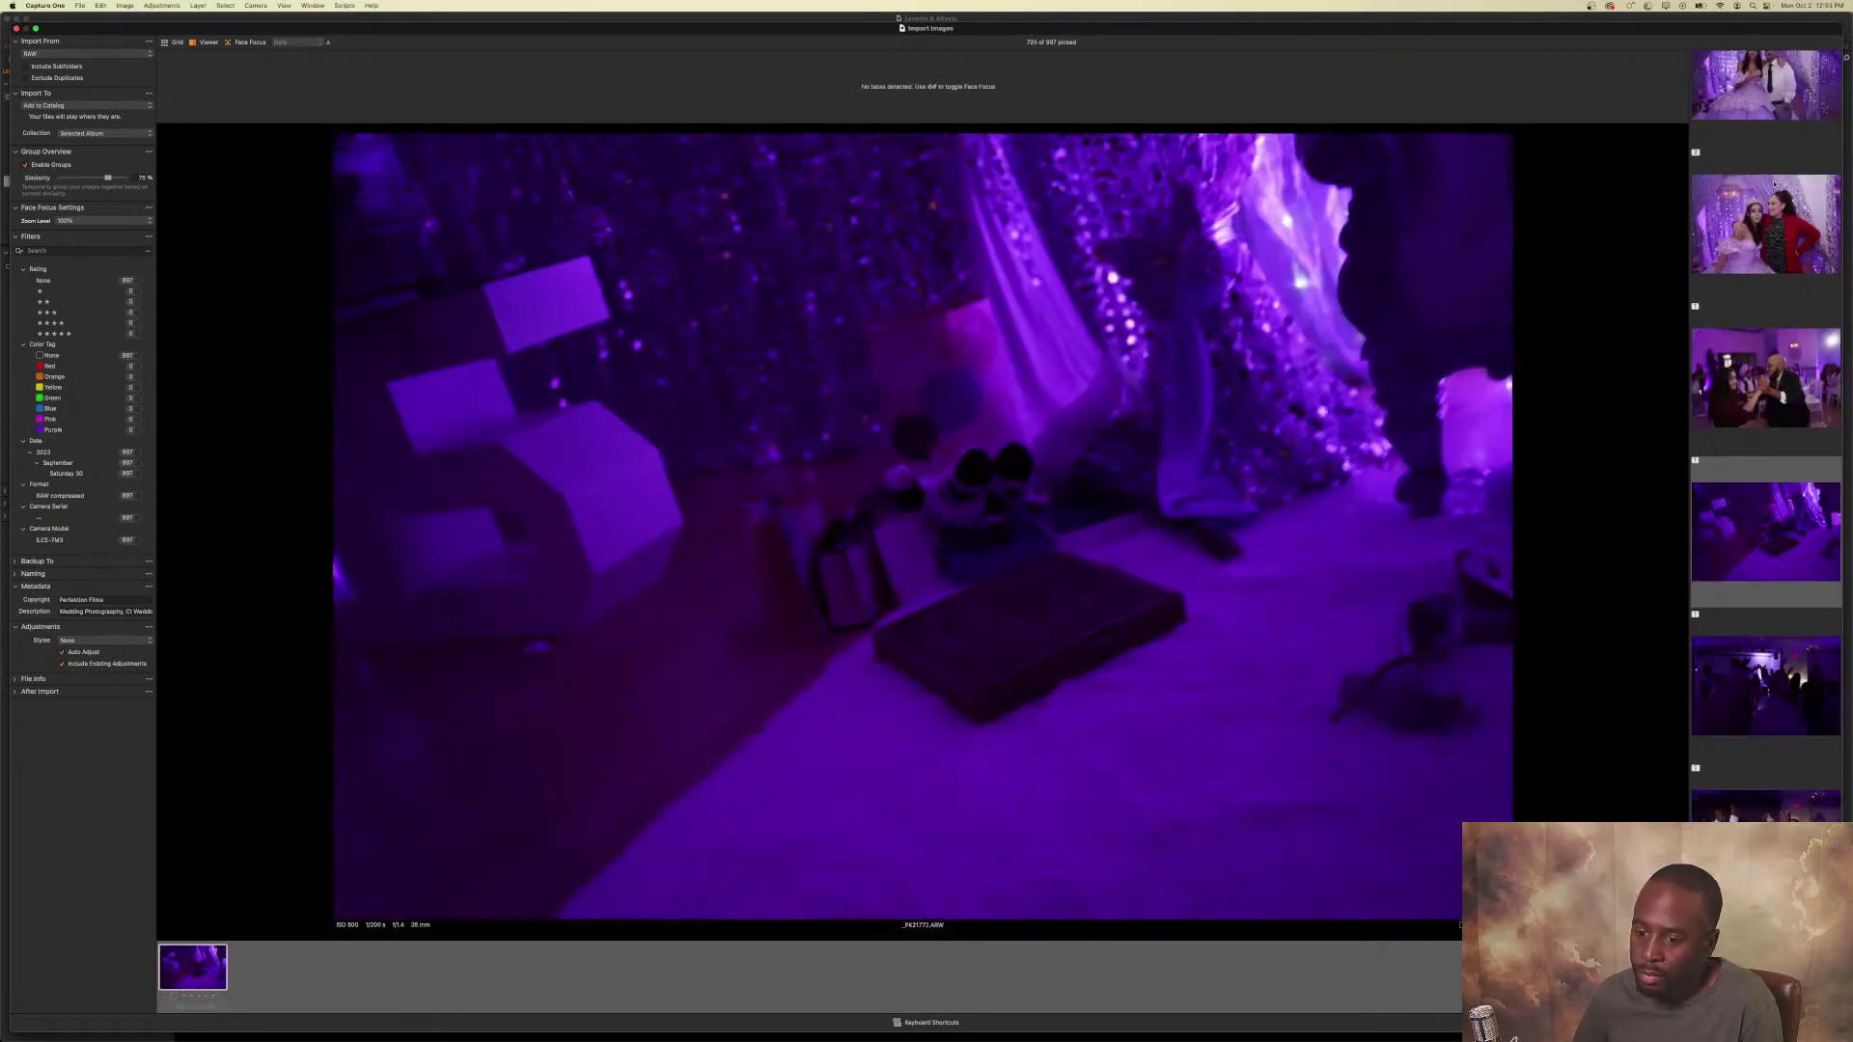
Skip the blurred decor frame and cull the dark dance-floor groups that follow it.
key(Down)
key(Down)
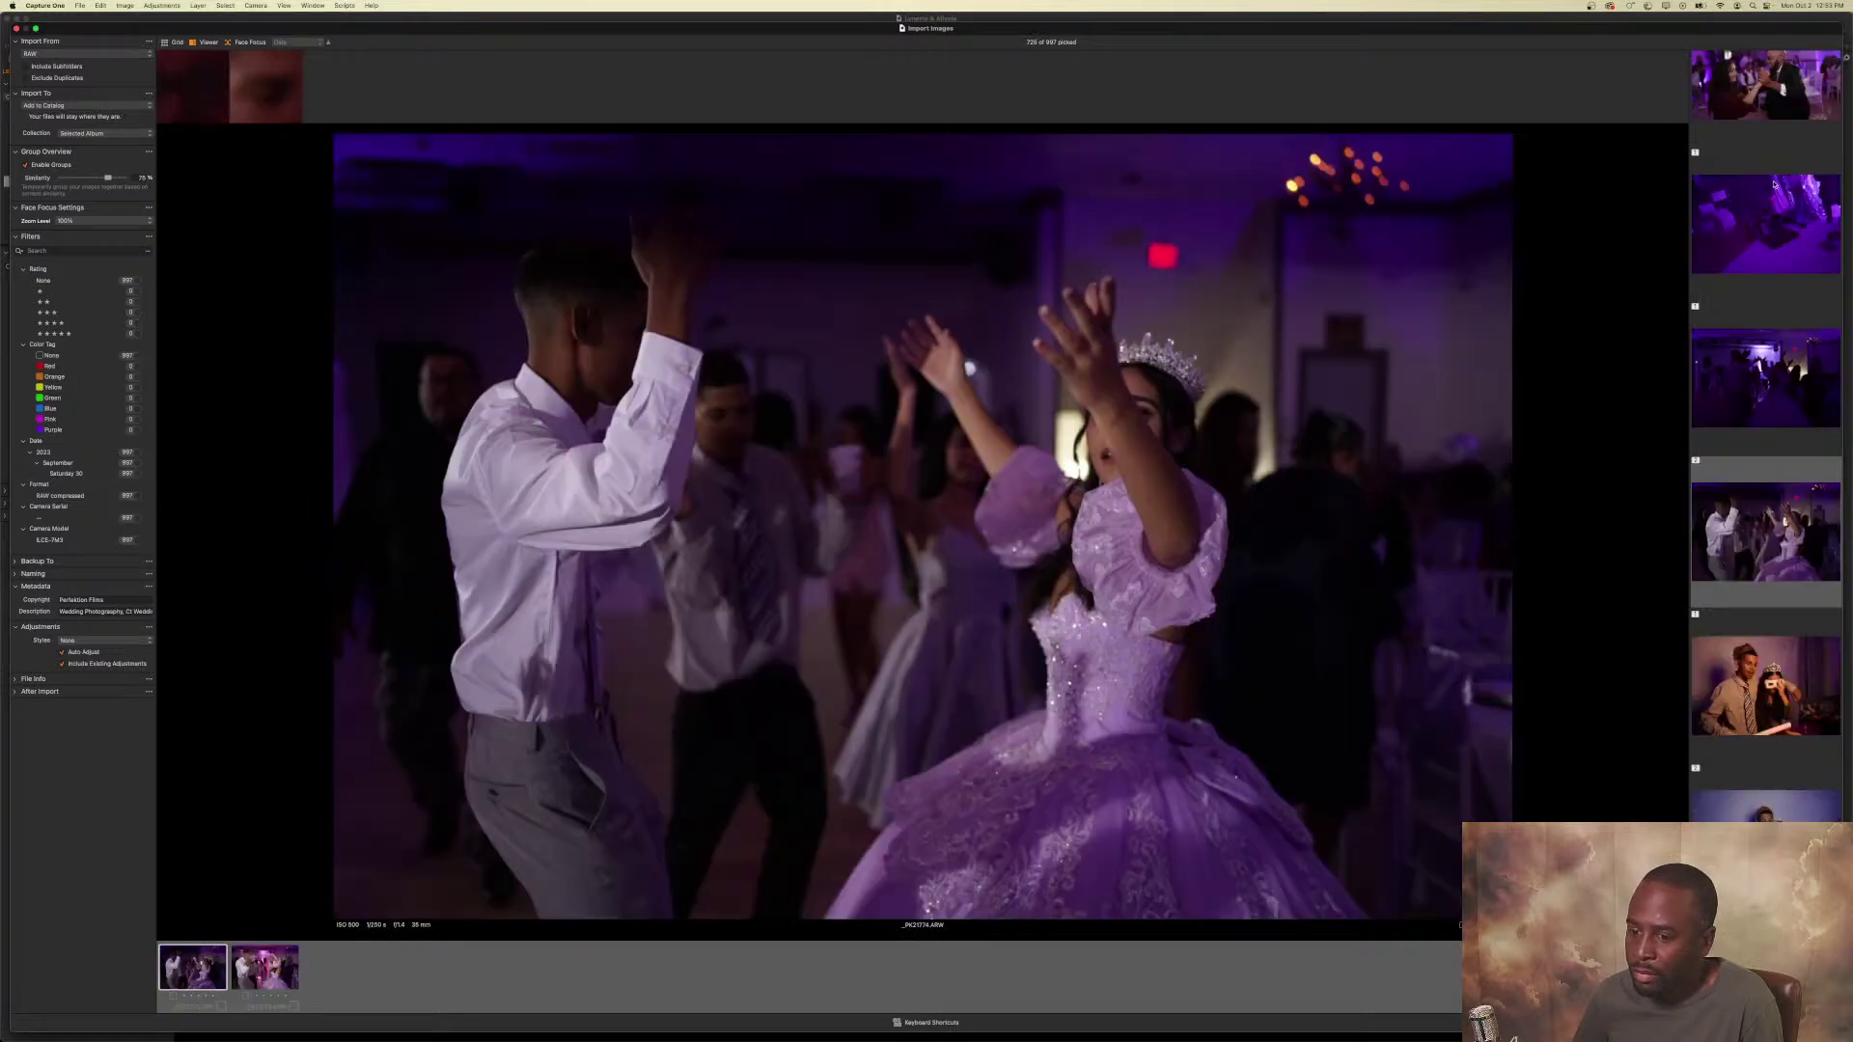
key(Down)
key(Down)
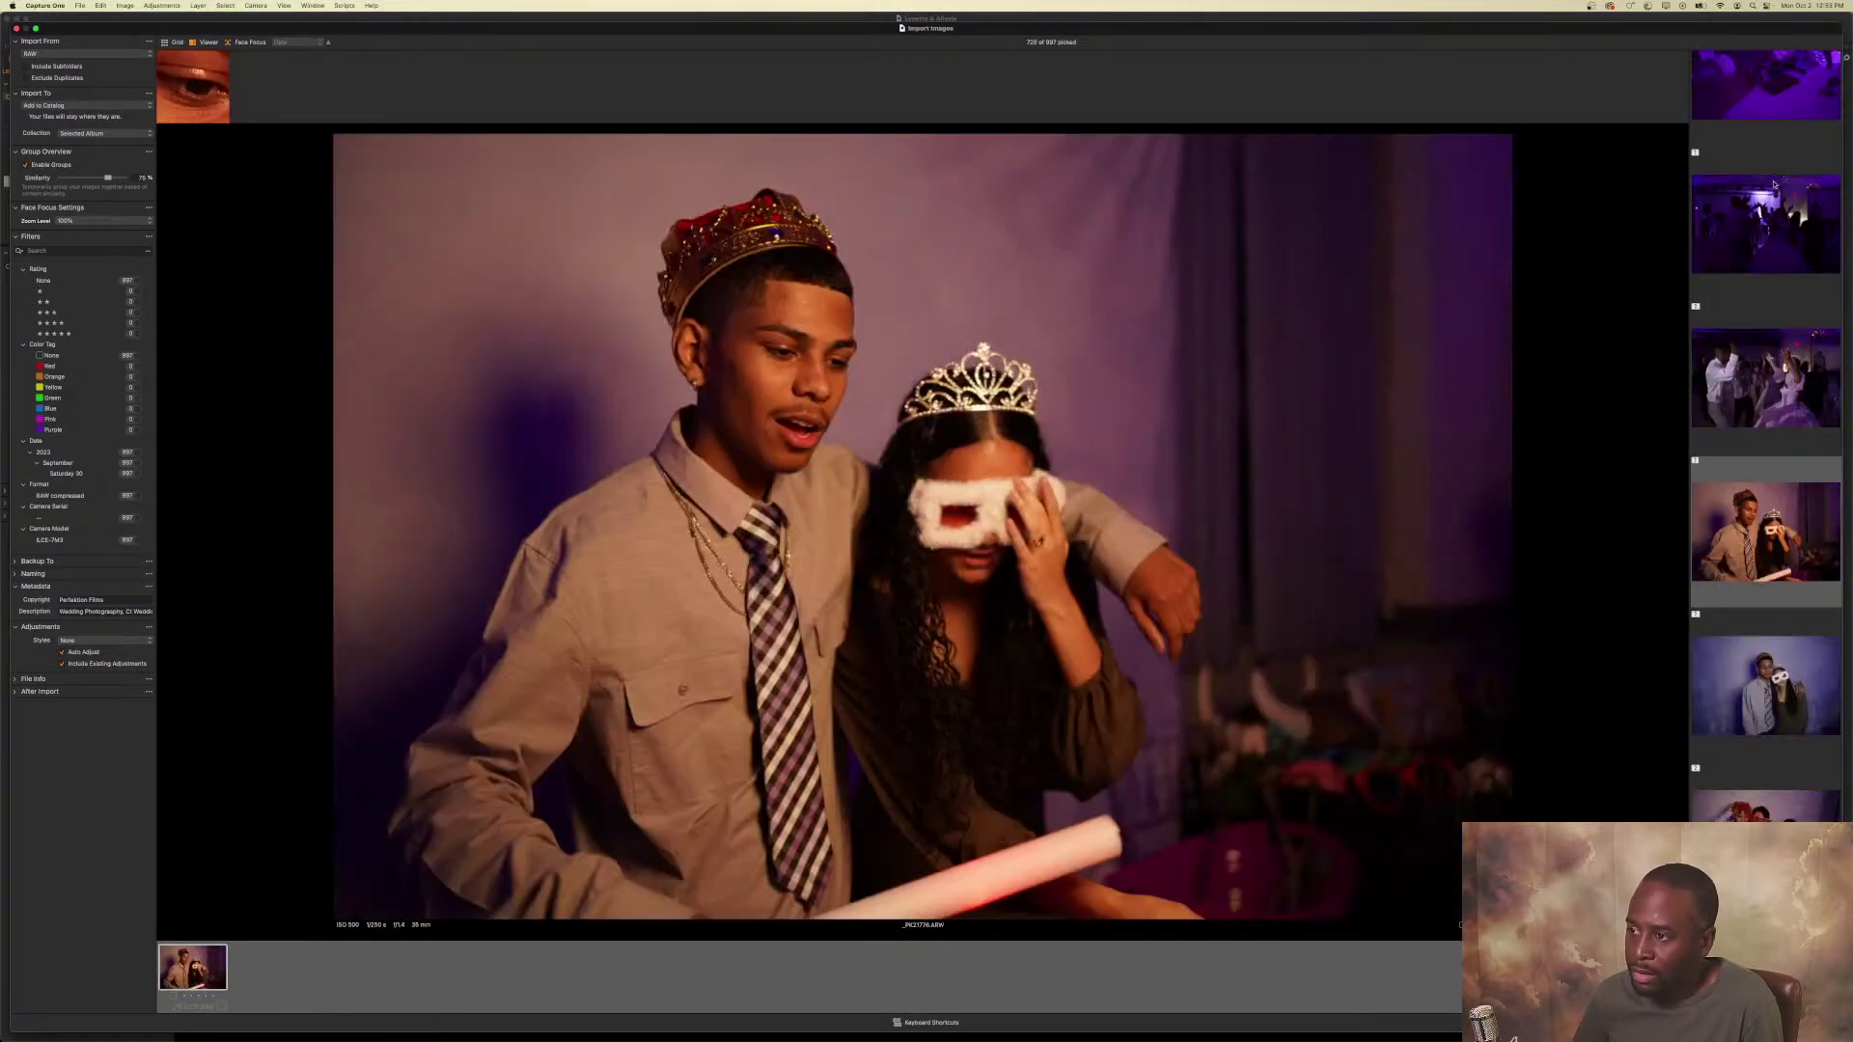
Pick from the backdrop frames of the couple in the crown and white mask, and cull the red-masked group beside them.
key(Down)
key(Down)
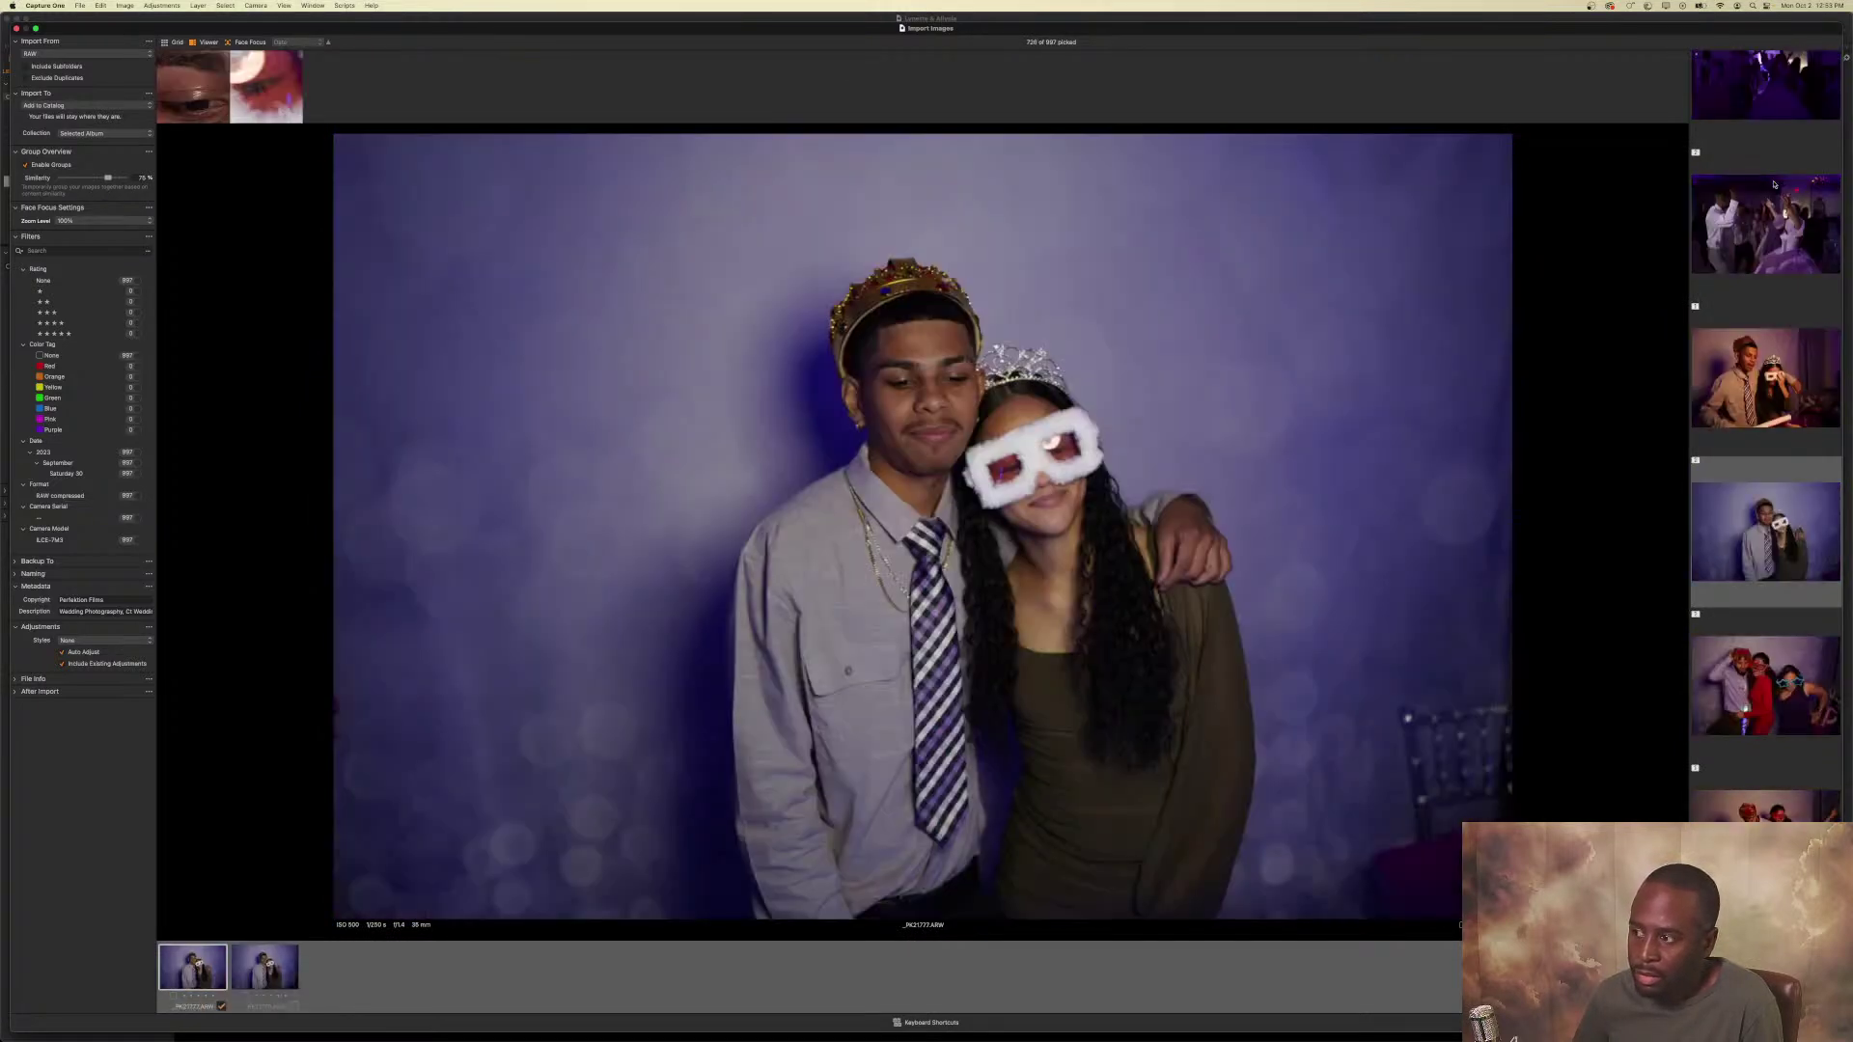
key(Down)
key(Down)
key(Down)
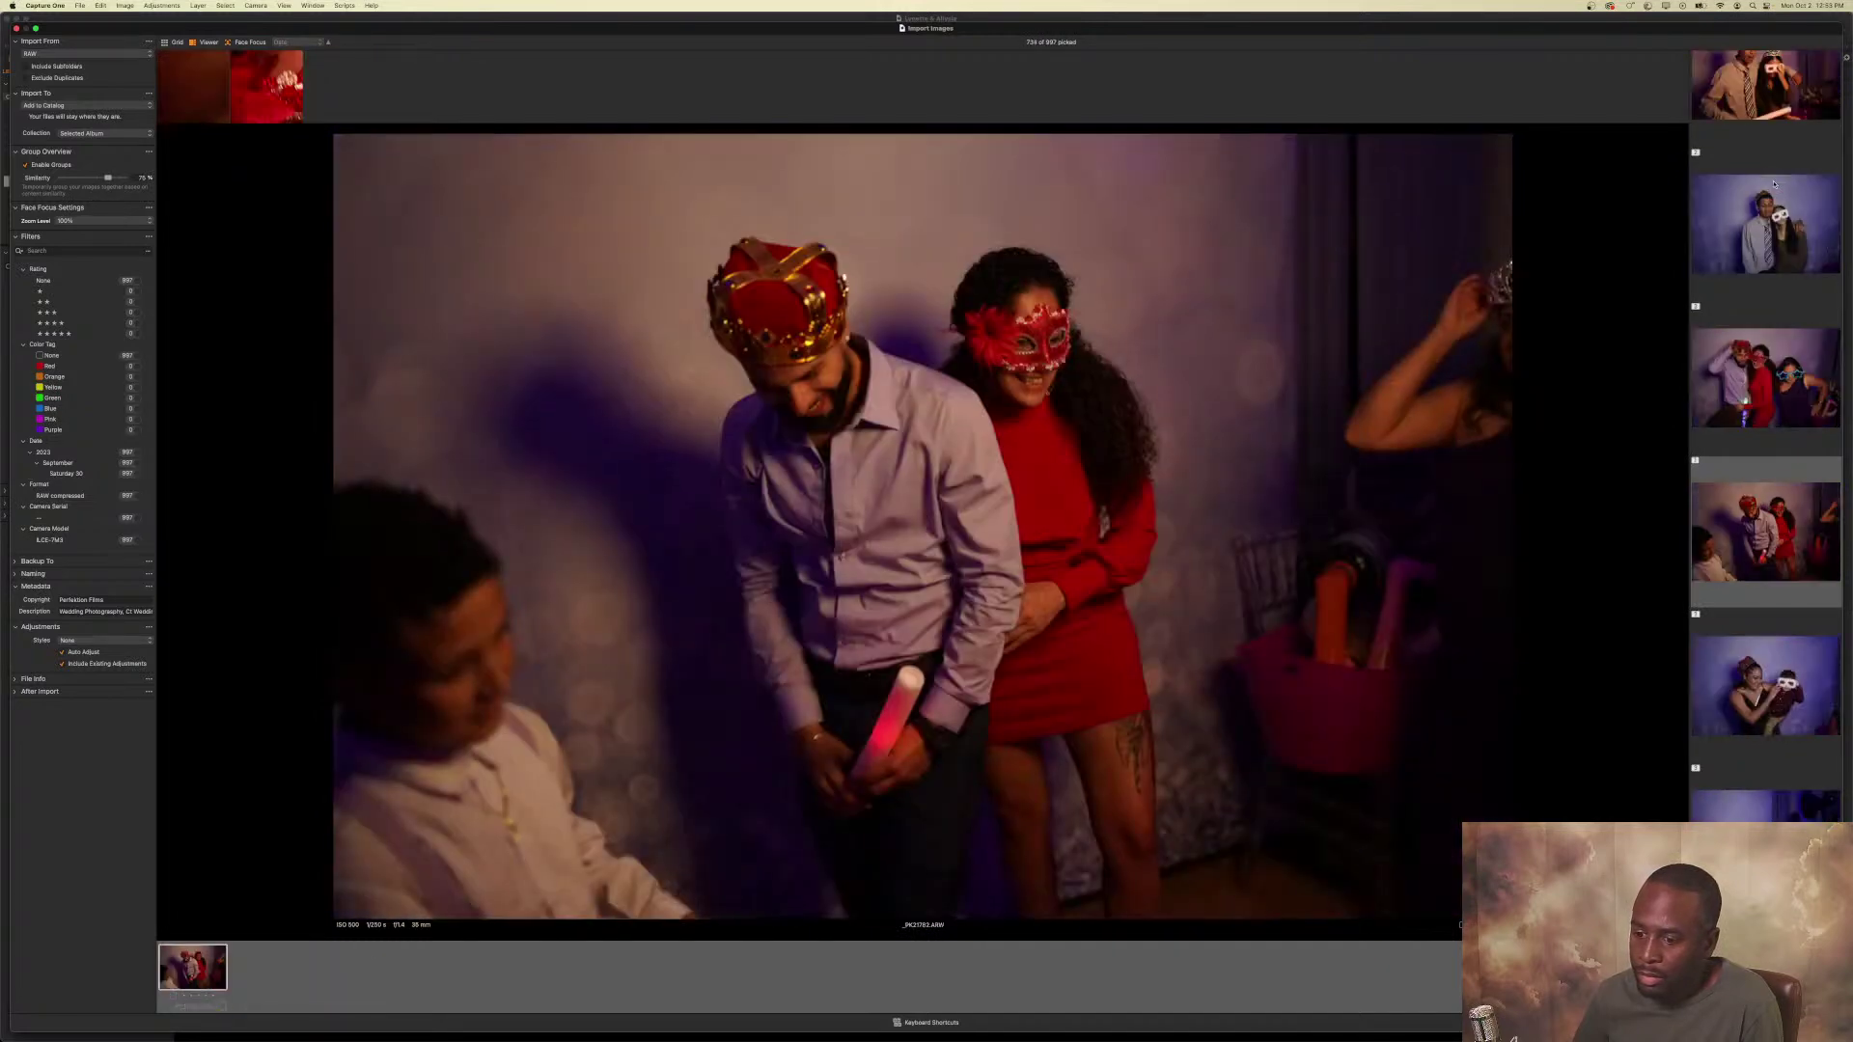
Pick all three frames of the woman in black holding the toddler in the crown and white mask.
key(Down)
key(Down)
key(Down)
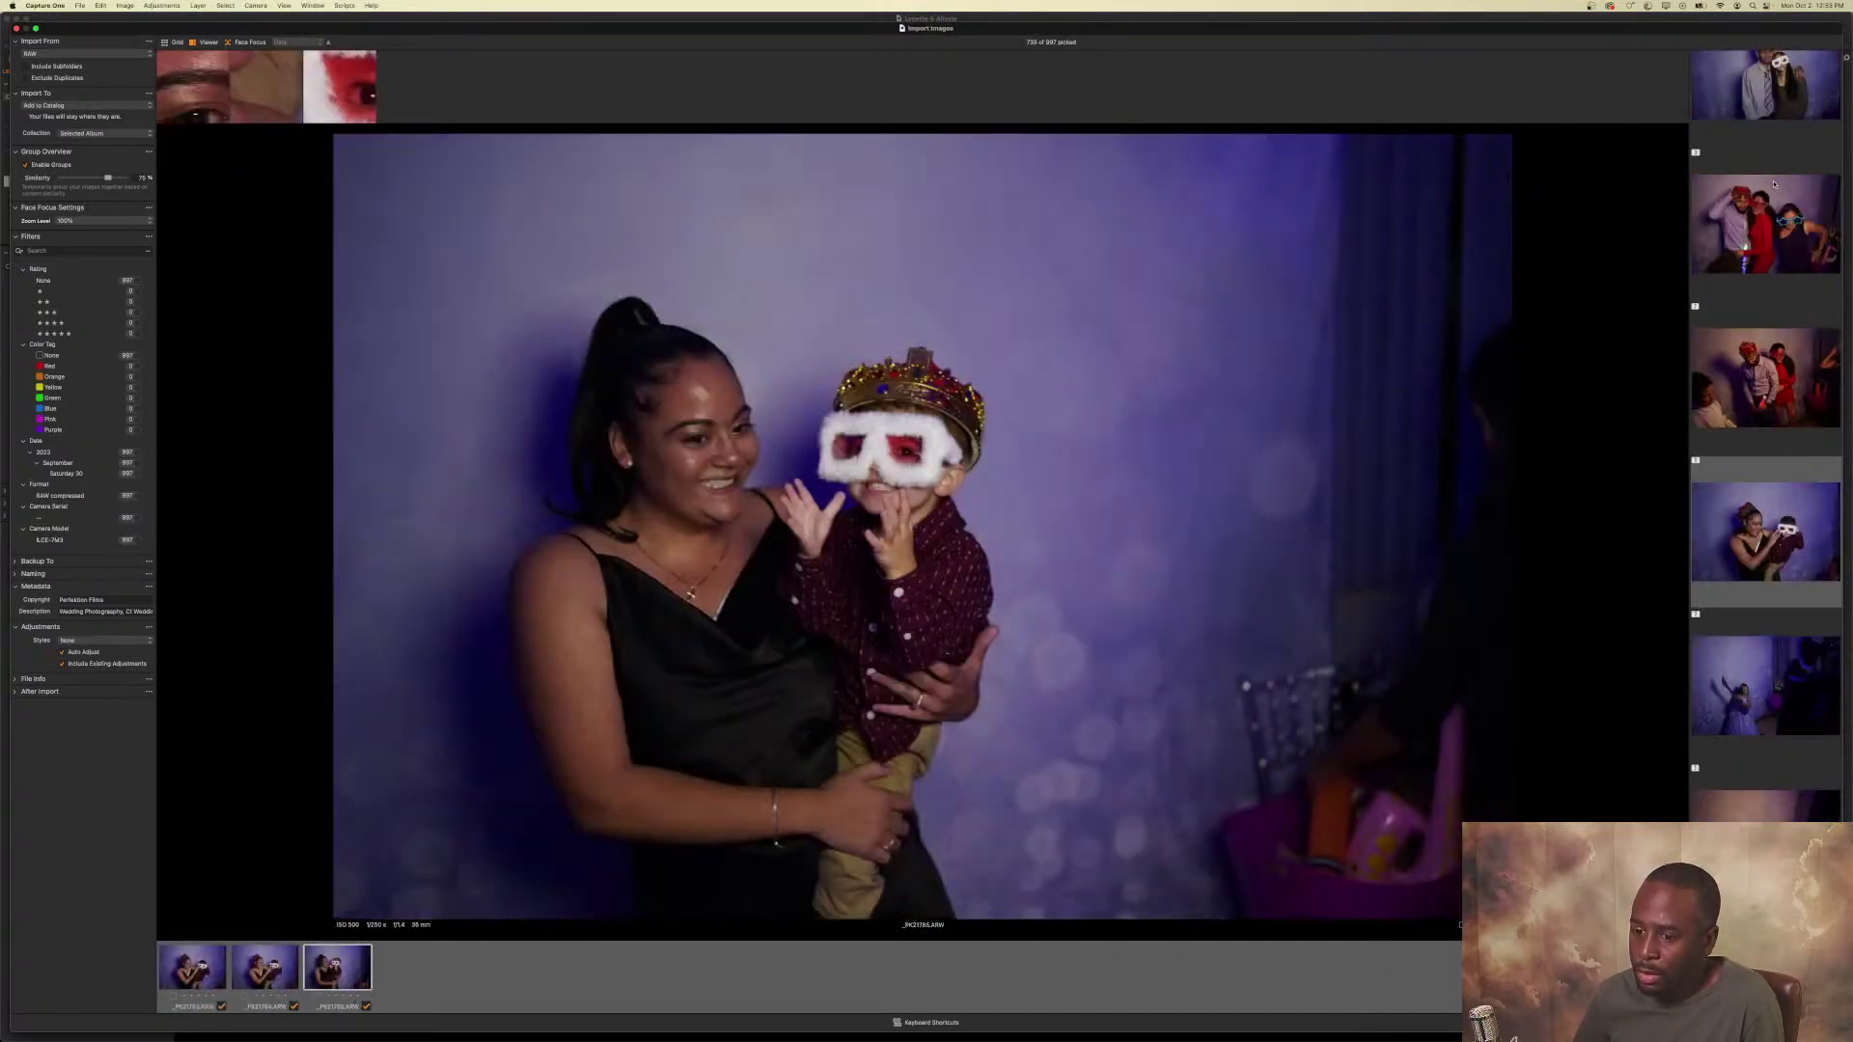
Skip the girl with the inflatable guitar and pick the portrait frames of the quinceañera alone in the white mask.
key(Down)
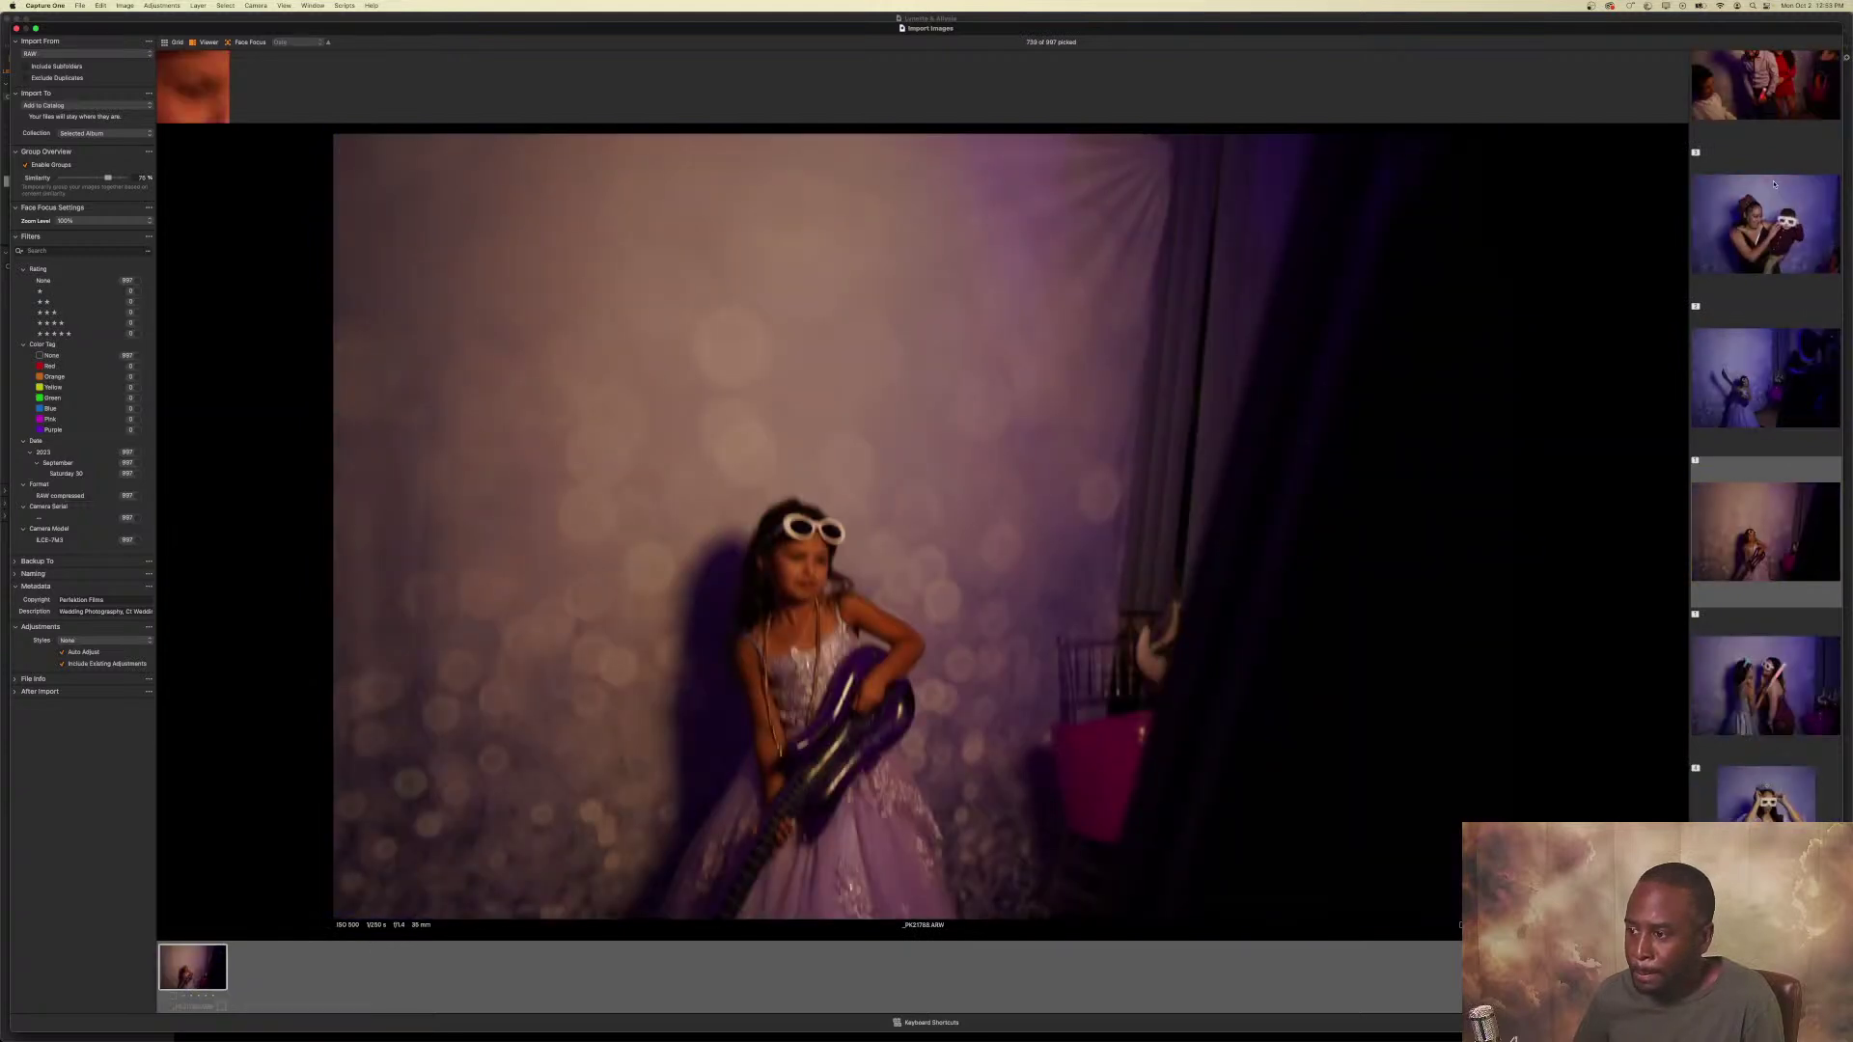
key(Down)
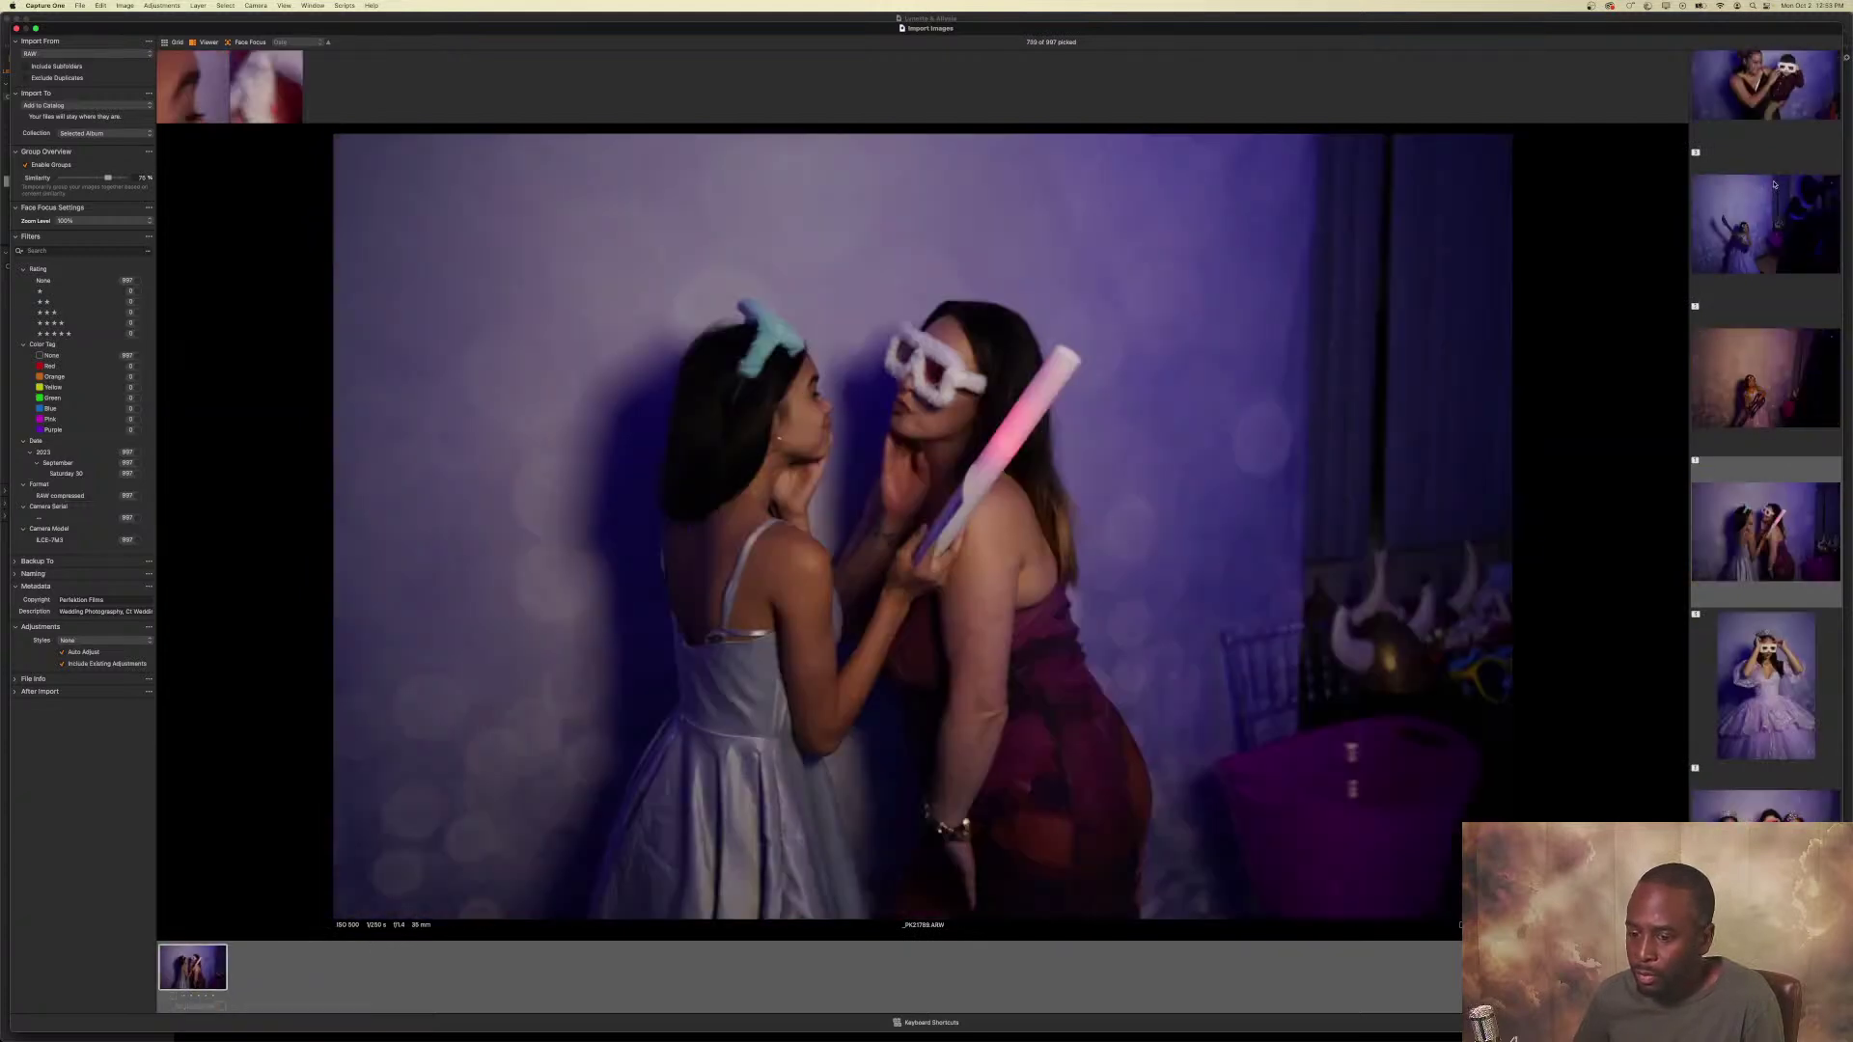
key(Down)
key(Right)
key(Right)
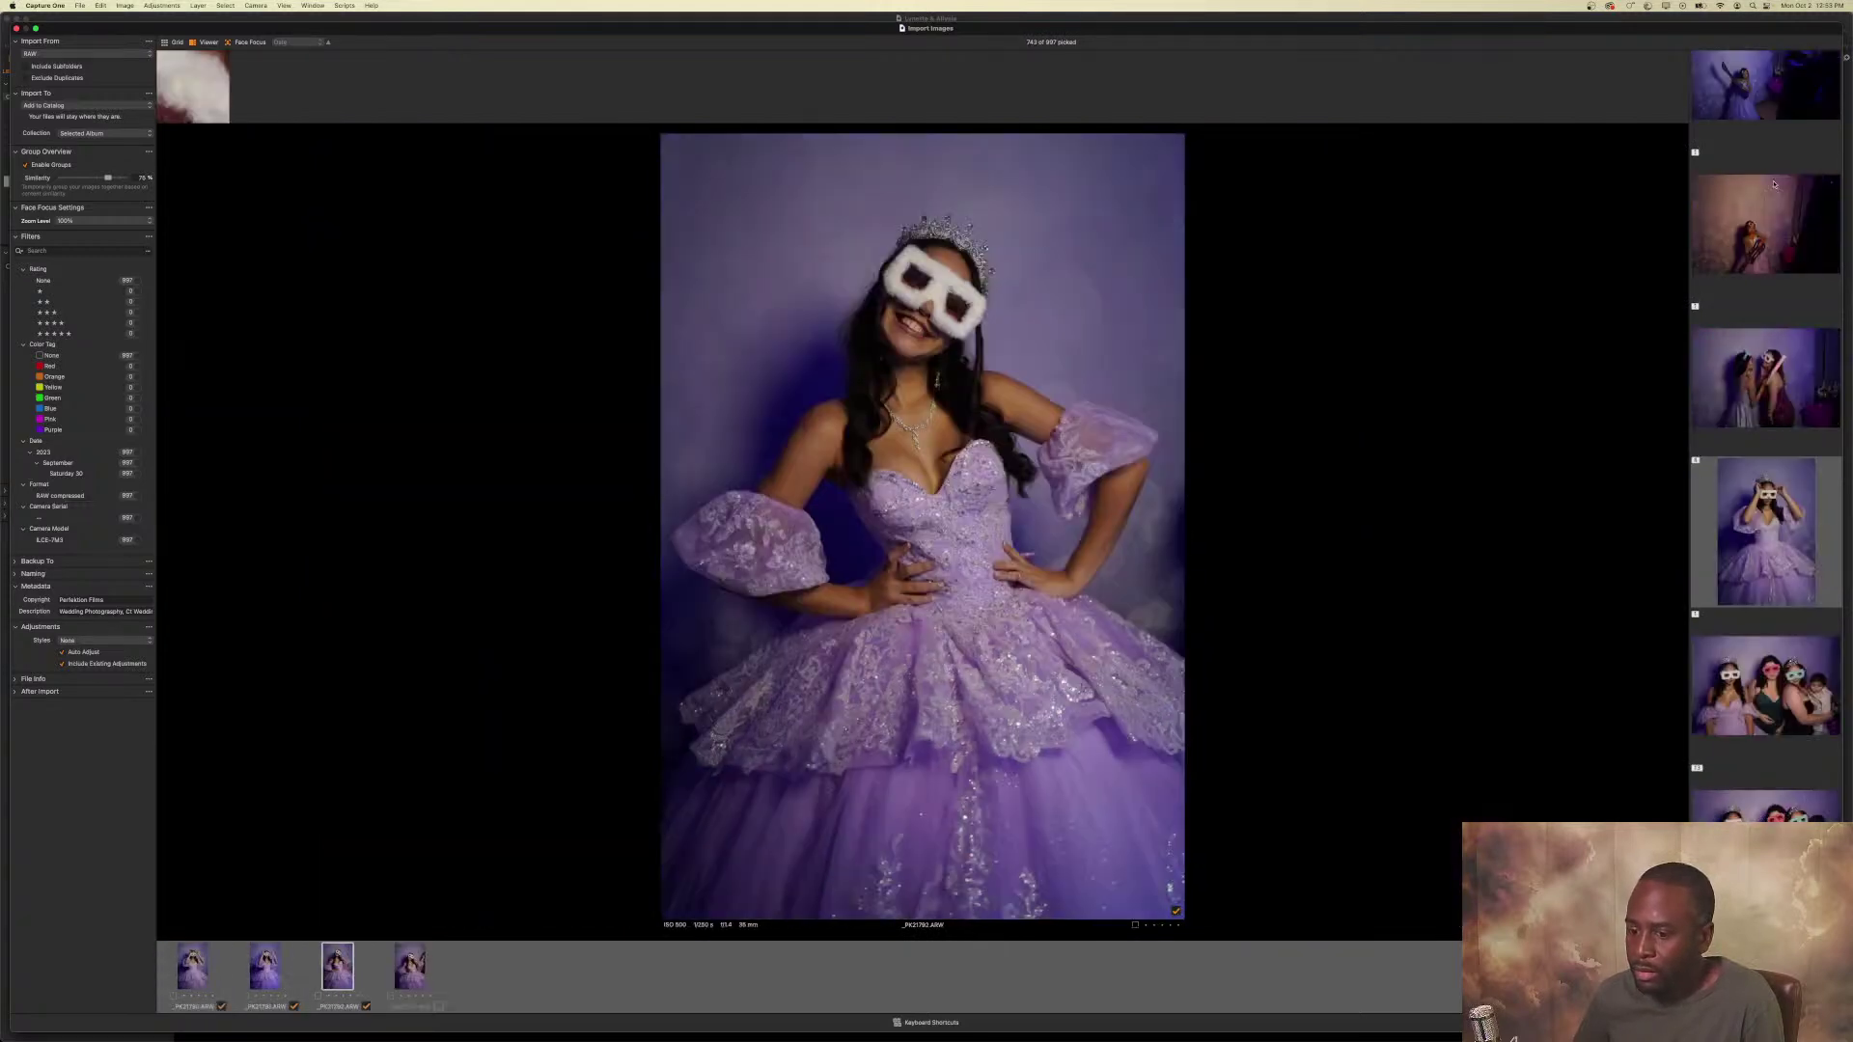
key(Right)
key(Down)
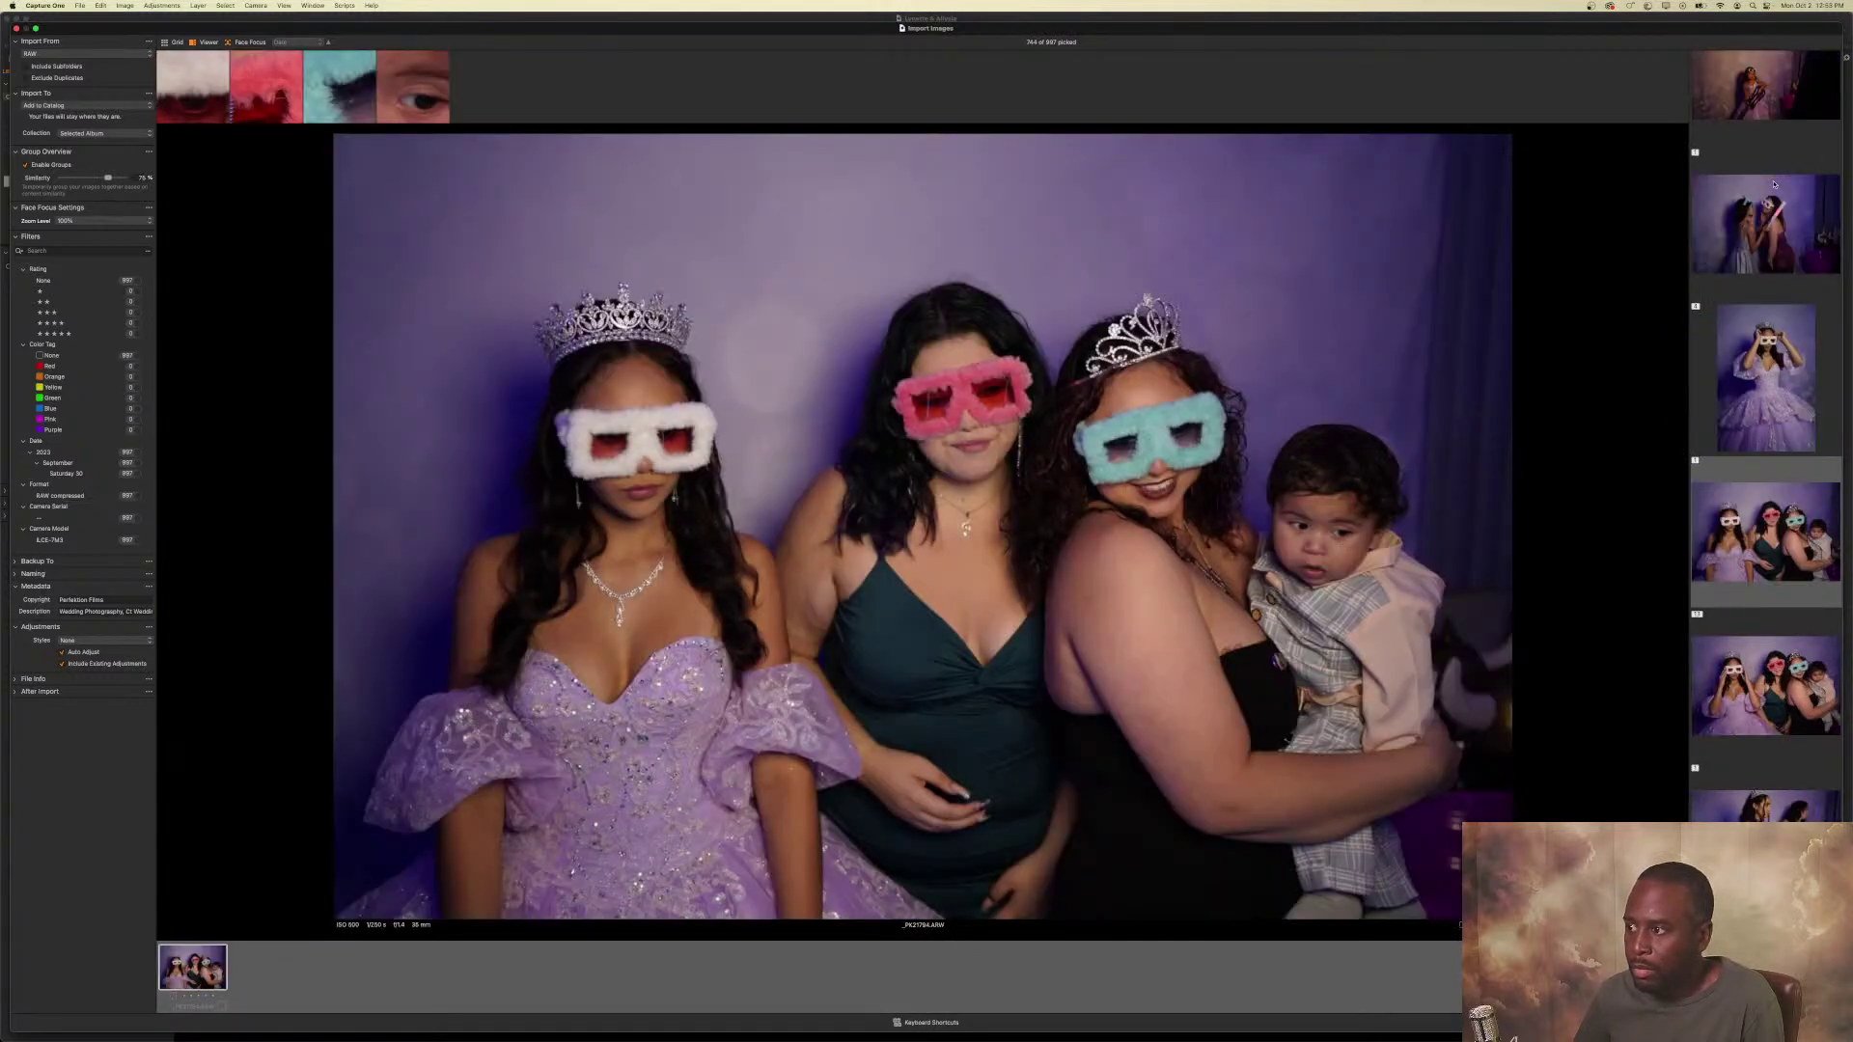
Pick the single frame of the three masked women with the baby and all thirteen frames of the group after it.
key(Right)
key(Right)
key(Right)
key(Right)
key(Right)
key(Right)
key(Right)
key(Right)
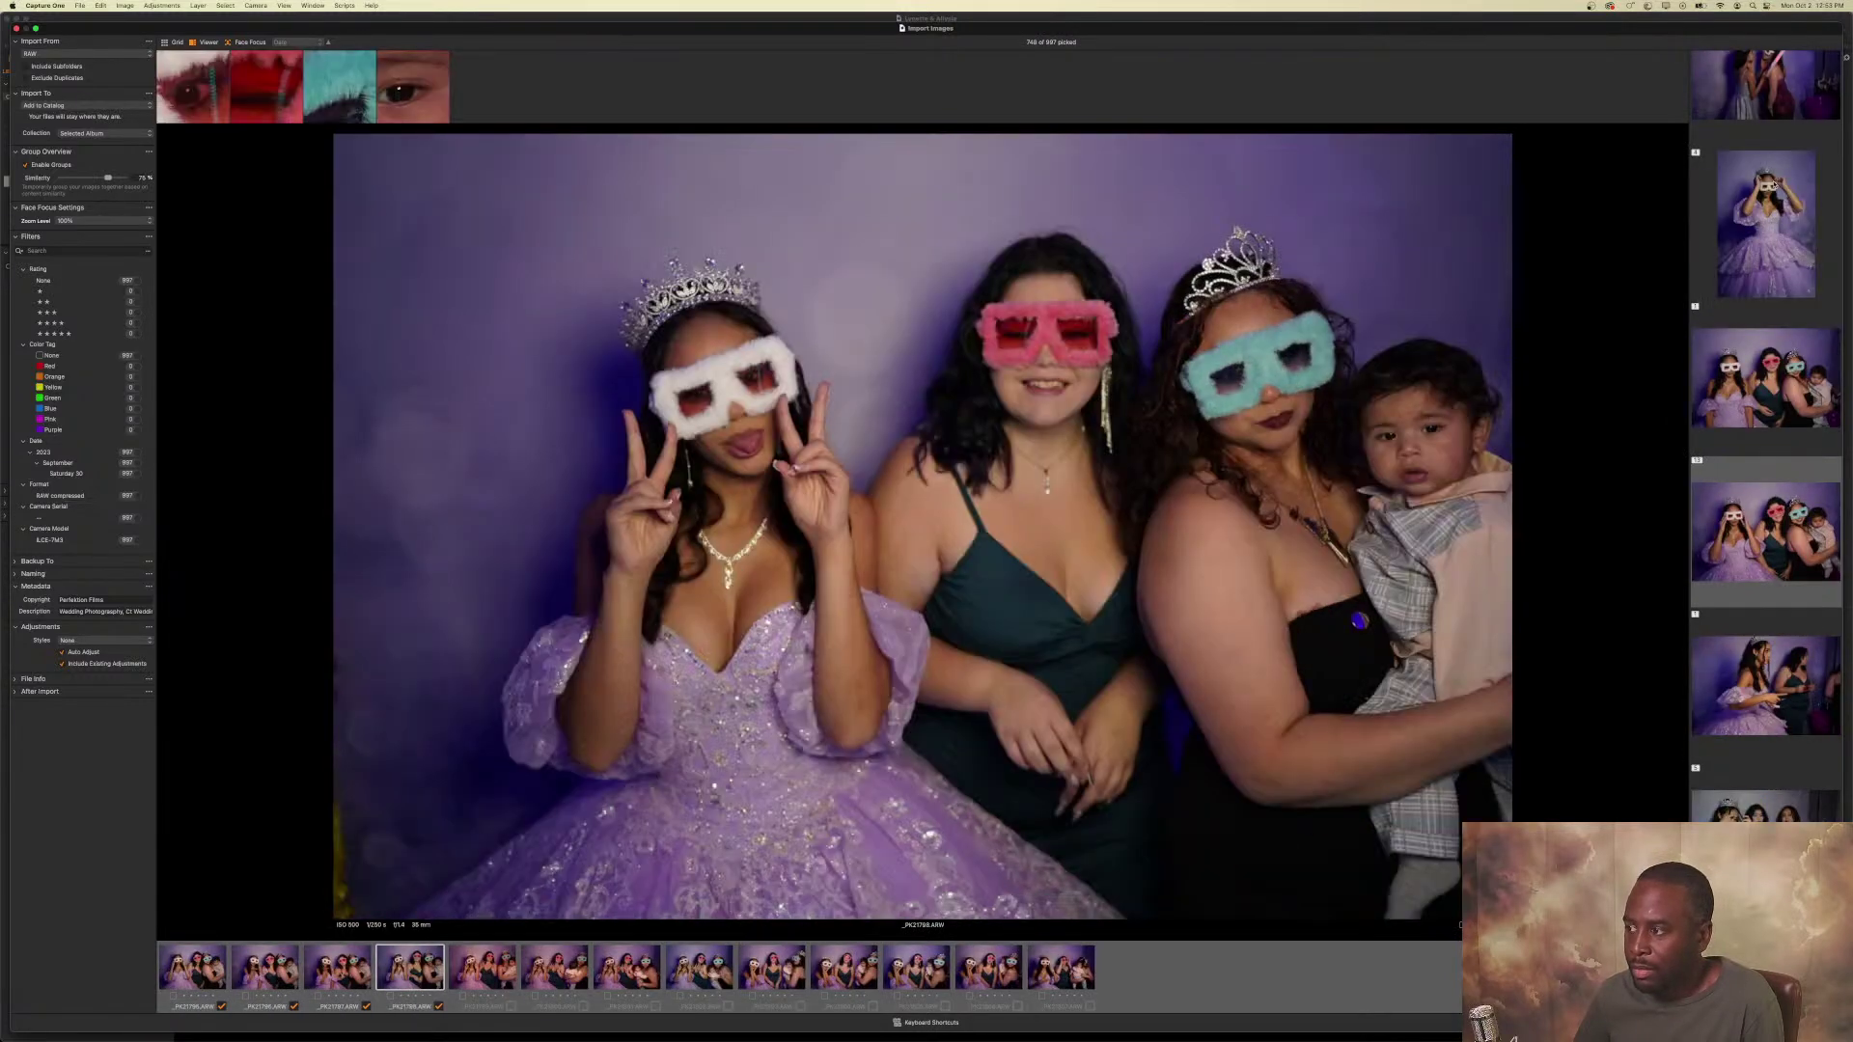
key(Right)
key(Right)
key(Right)
key(Right)
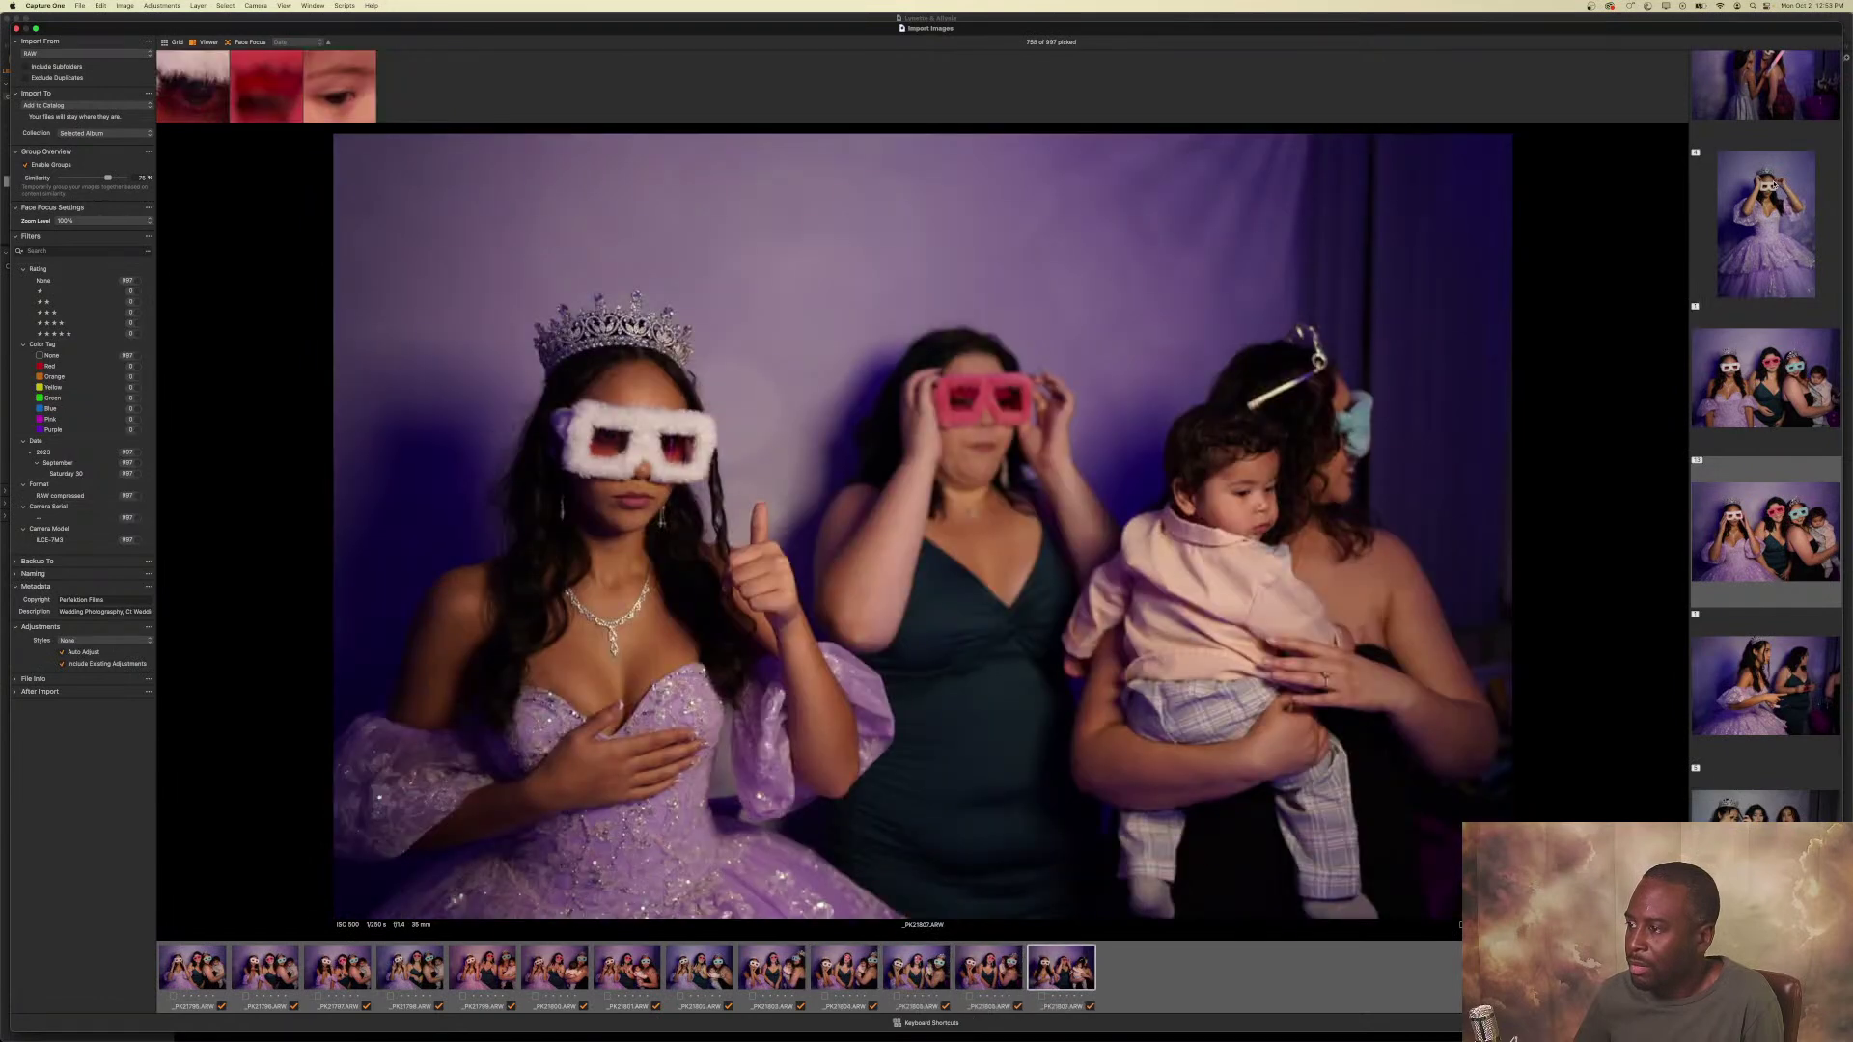
Leave out the quinceañera's hair-fixing frame and pick the second through fourth frames with the women in green and black.
key(Down)
key(Down)
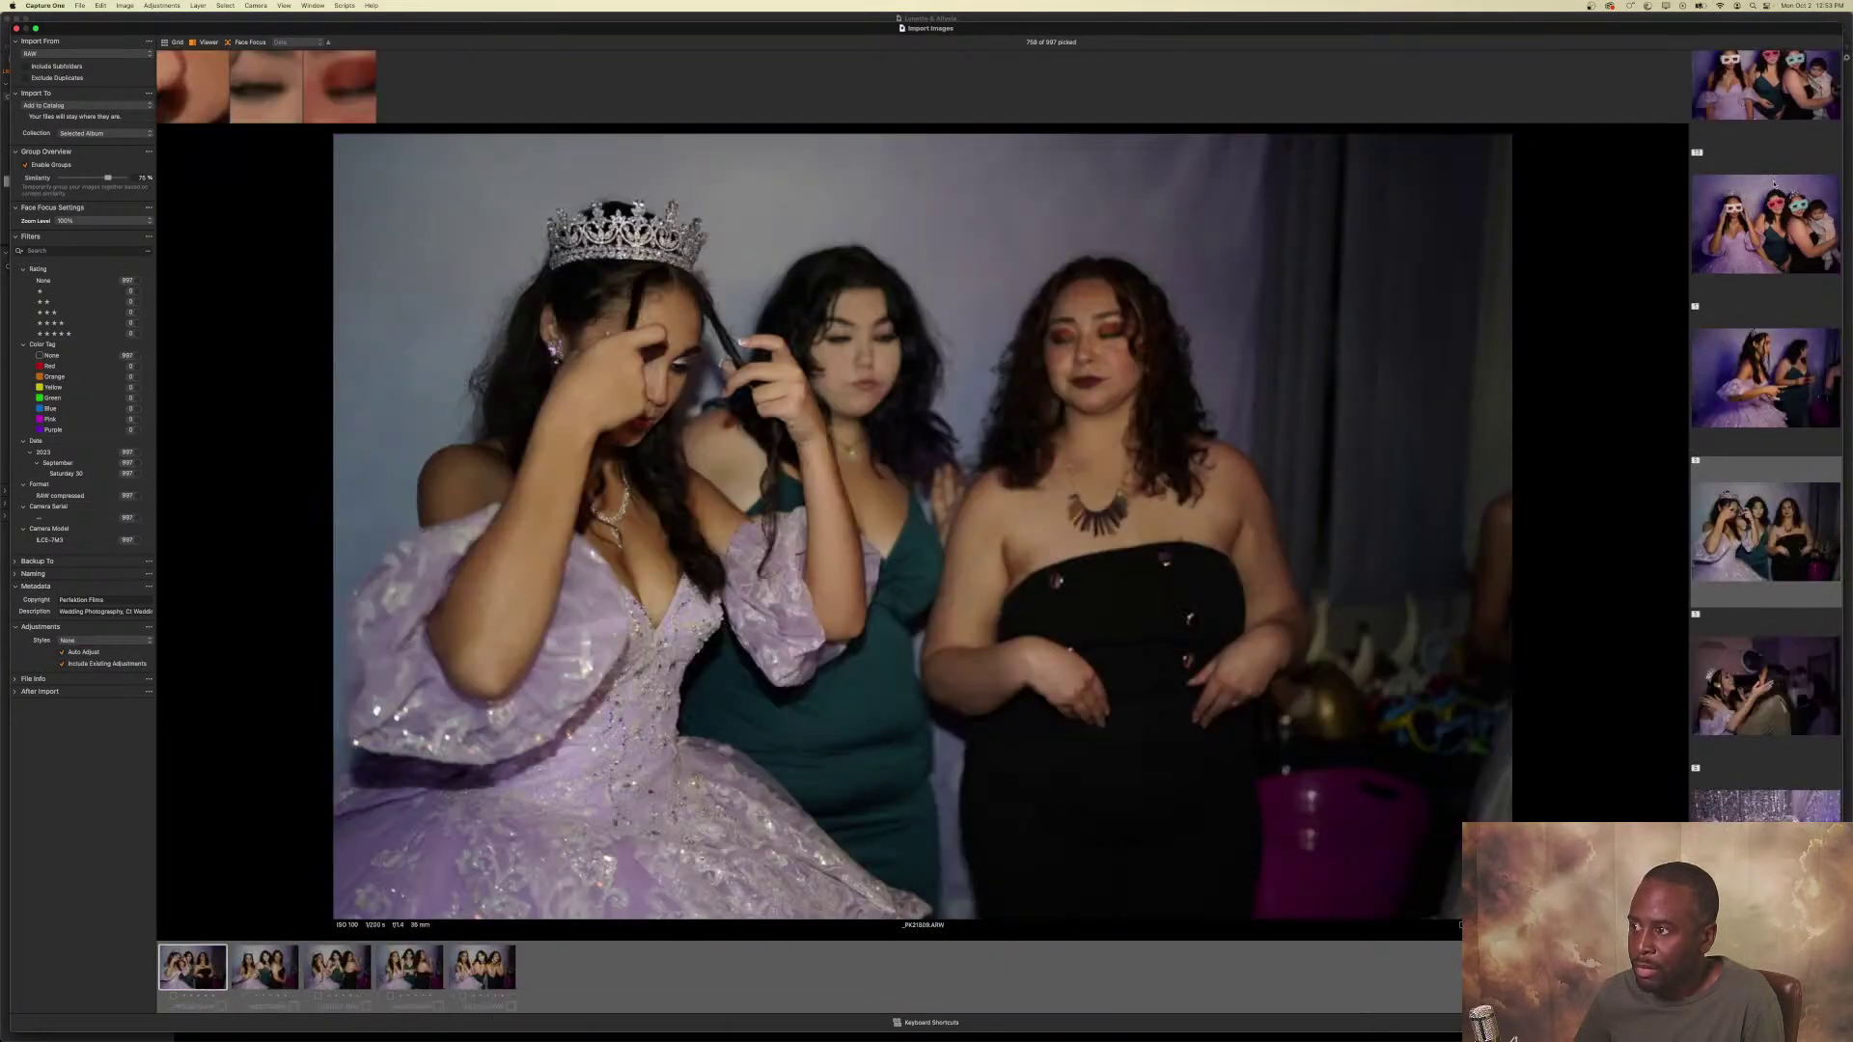
key(Right)
key(Right)
key(Right)
key(Right)
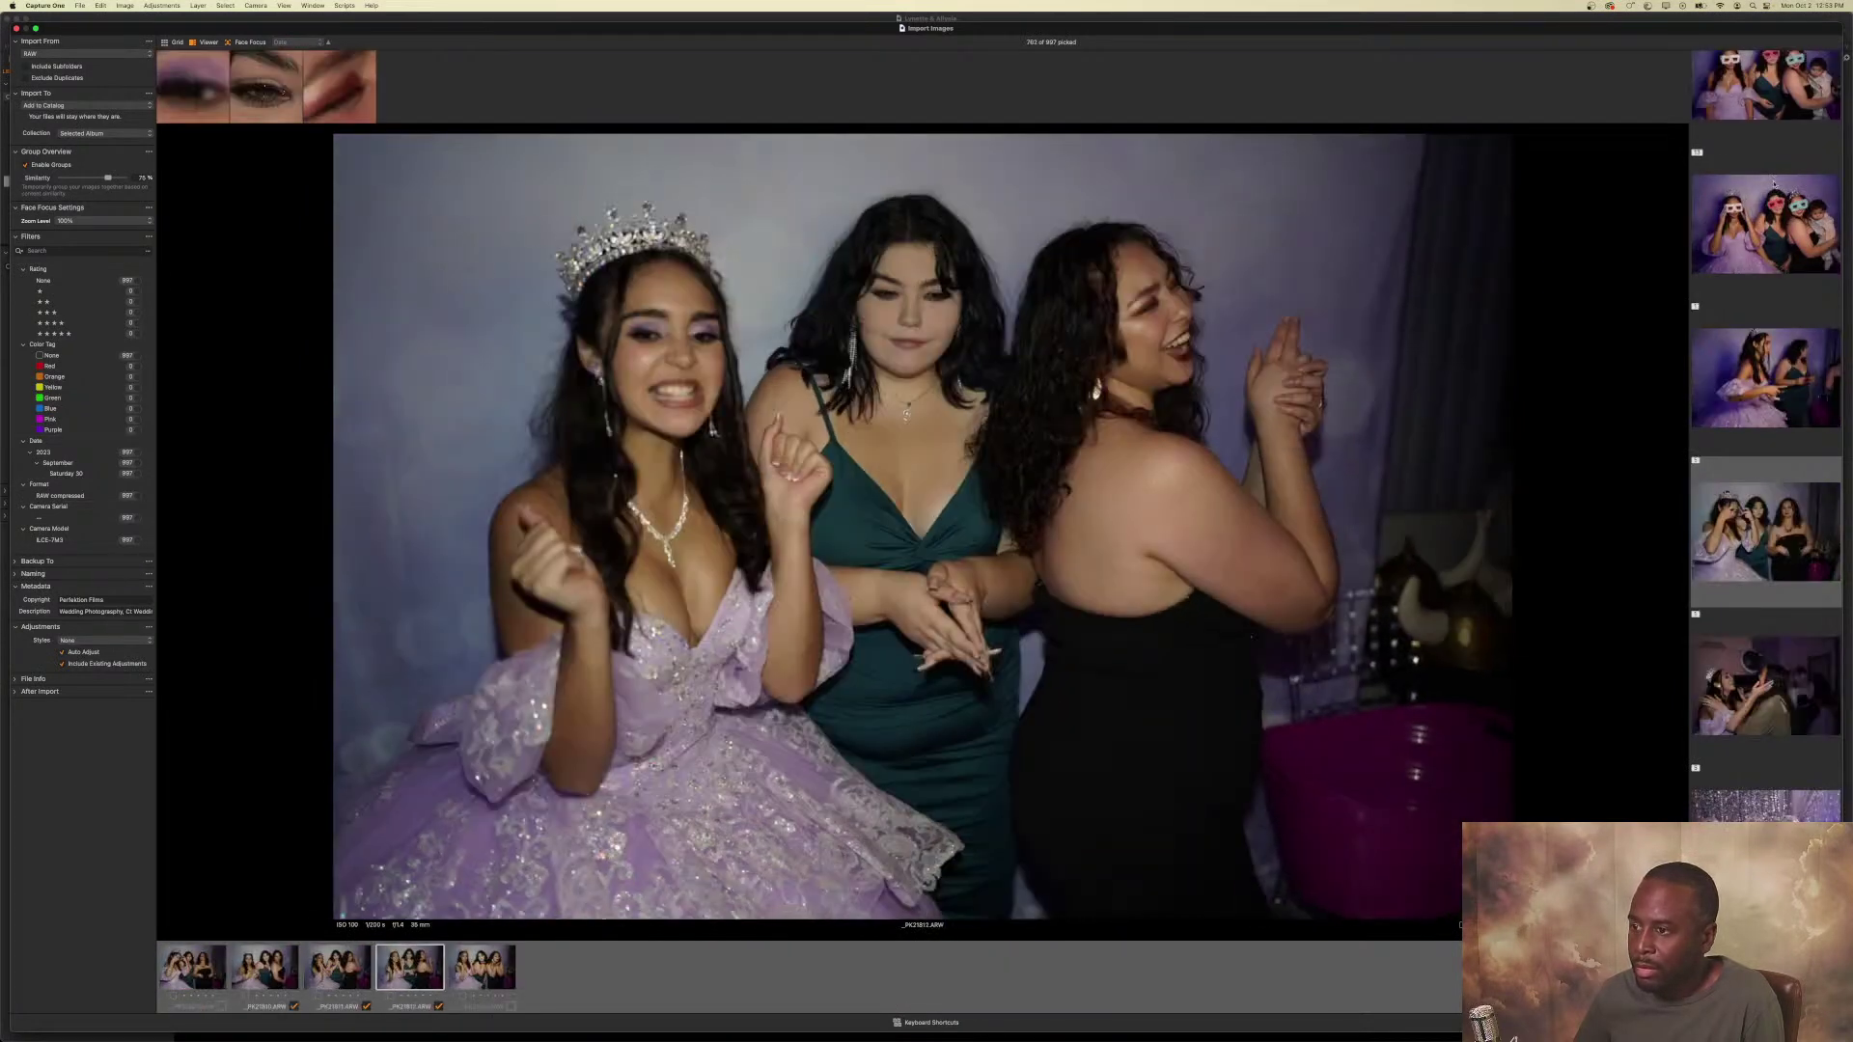
key(Down)
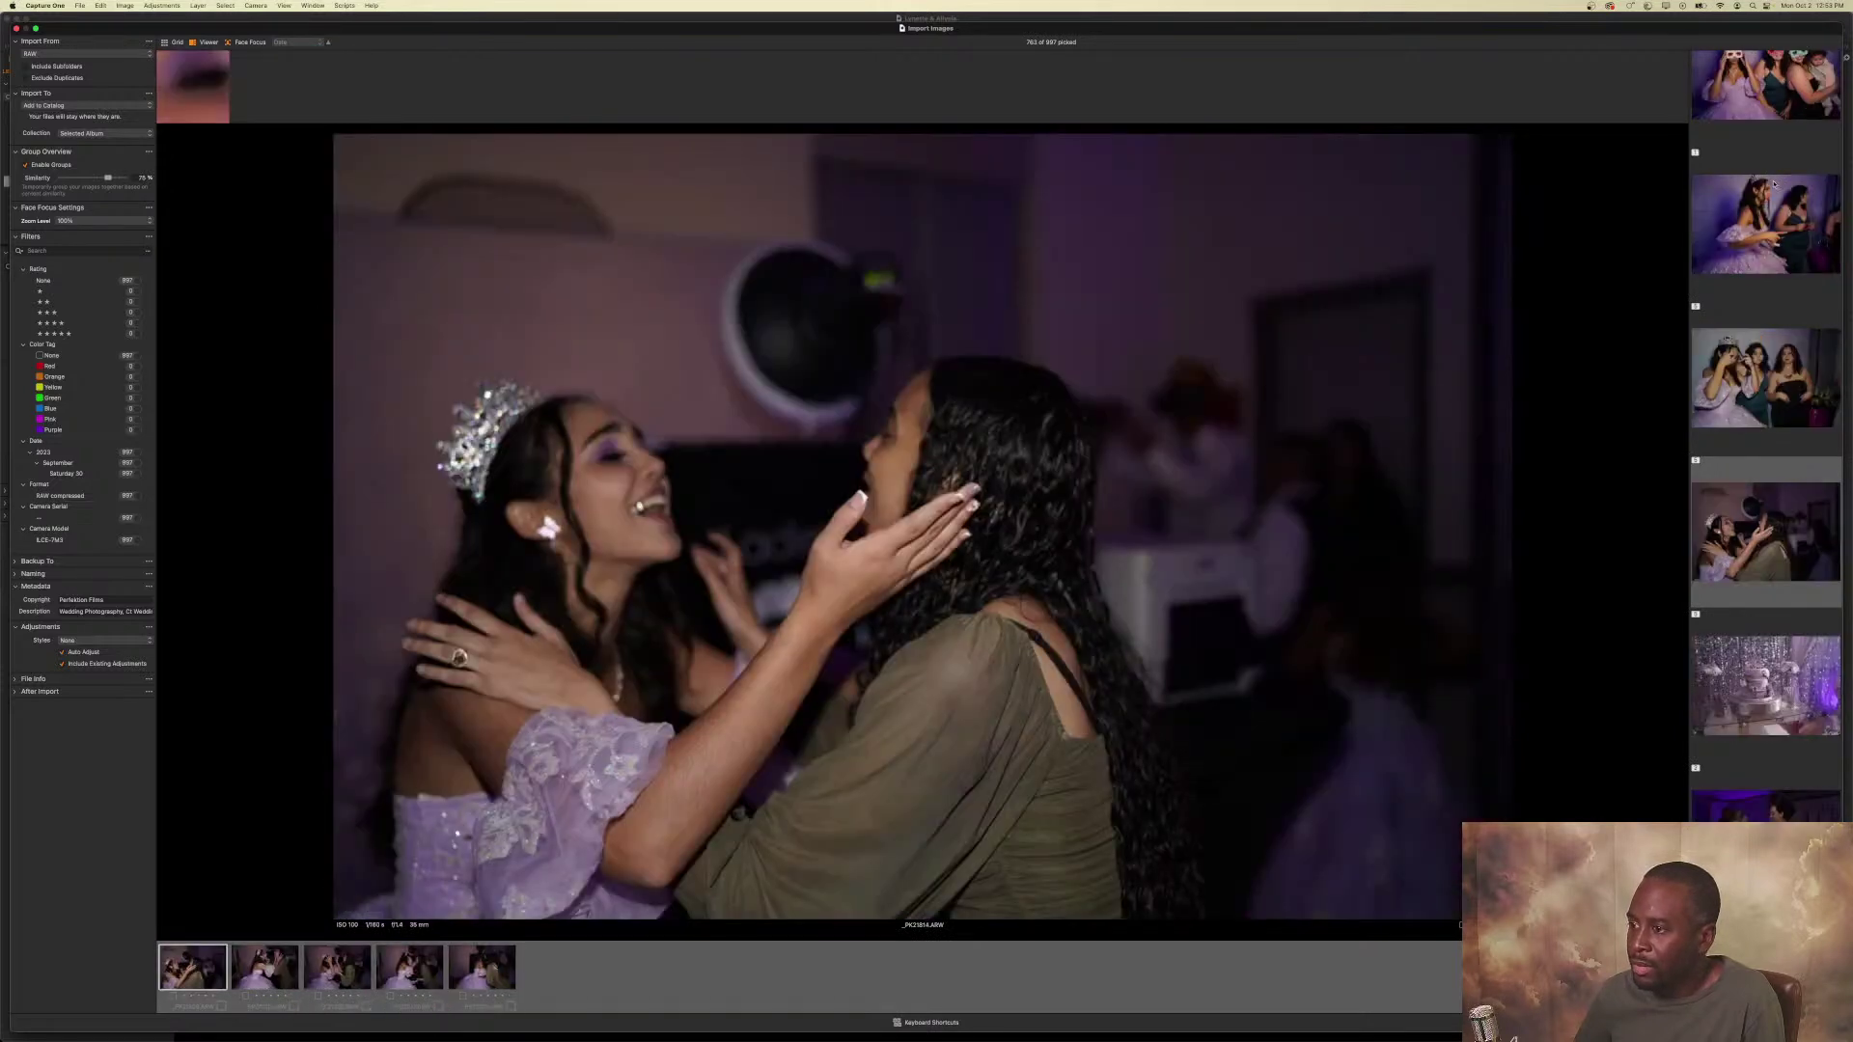
Pick the frames of the quinceañera embracing the girl in the olive top.
key(Right)
key(Right)
key(Right)
key(Right)
key(Down)
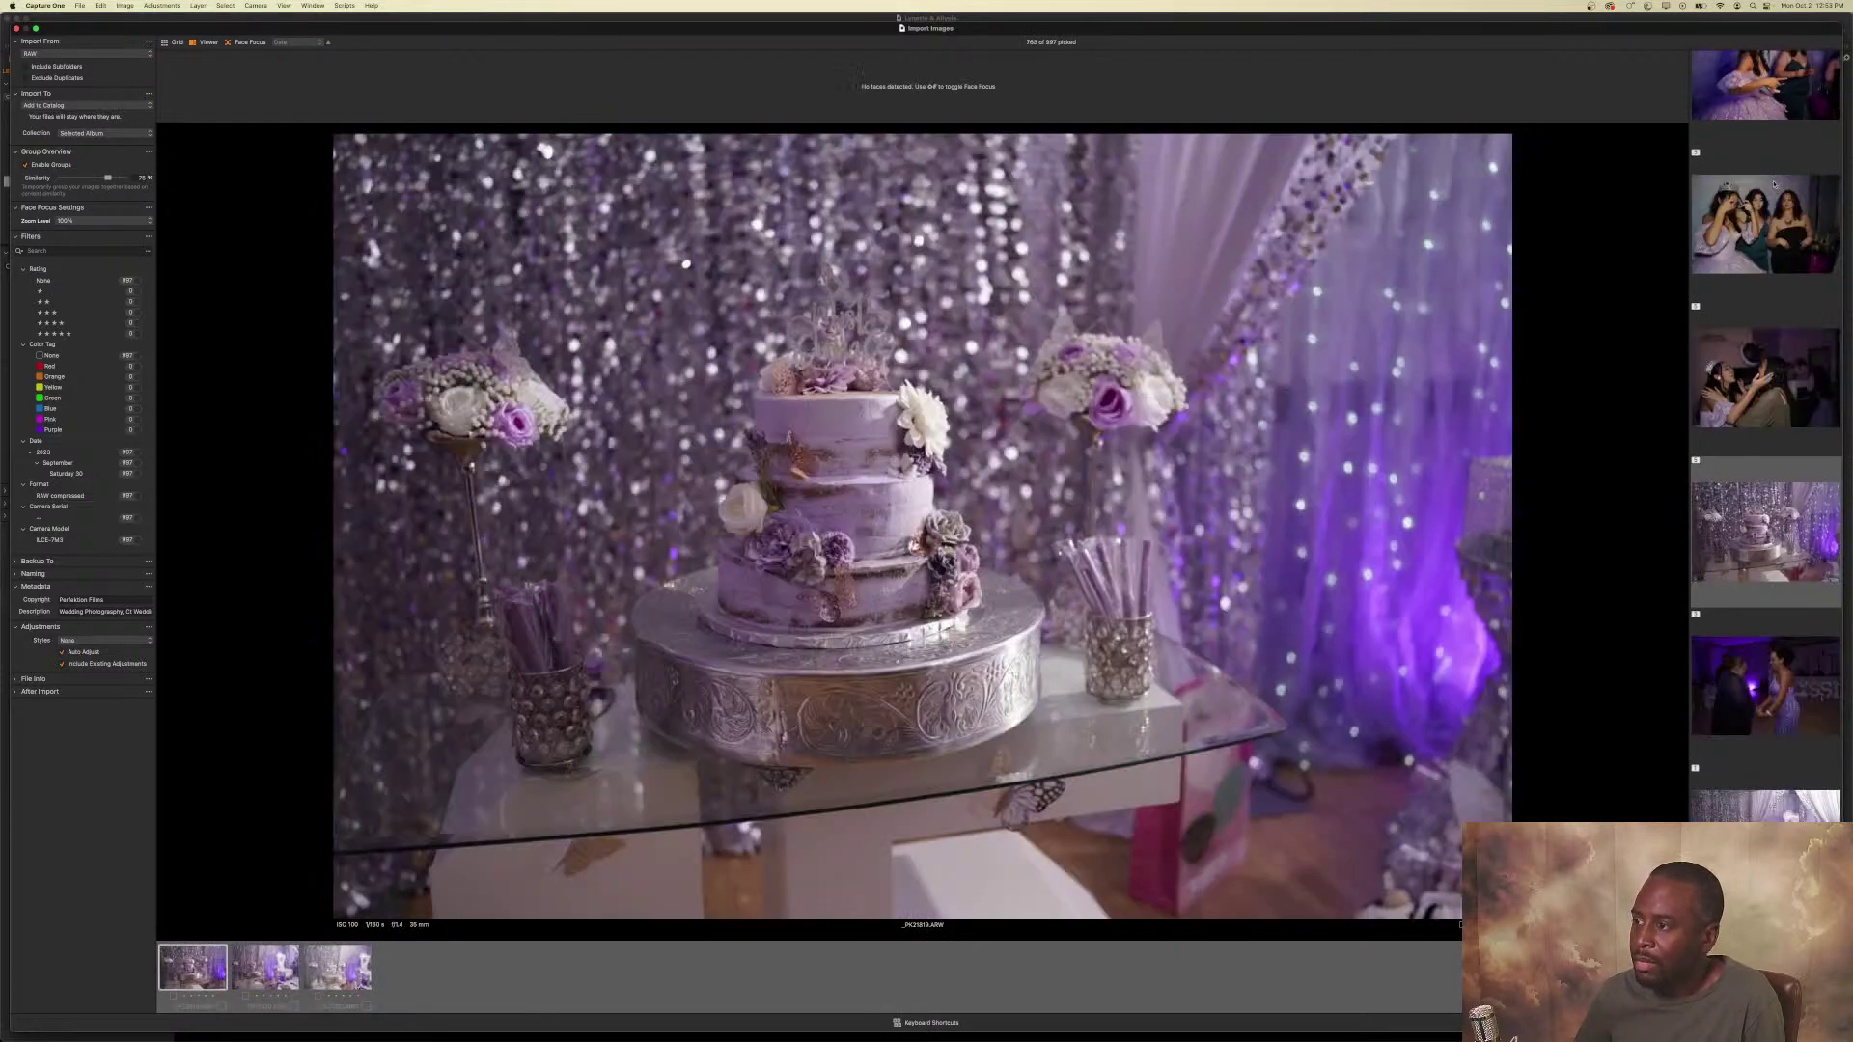
Pick the frames of the cake table and throne, and both frames of the two women holding hands on the dance floor.
key(Right)
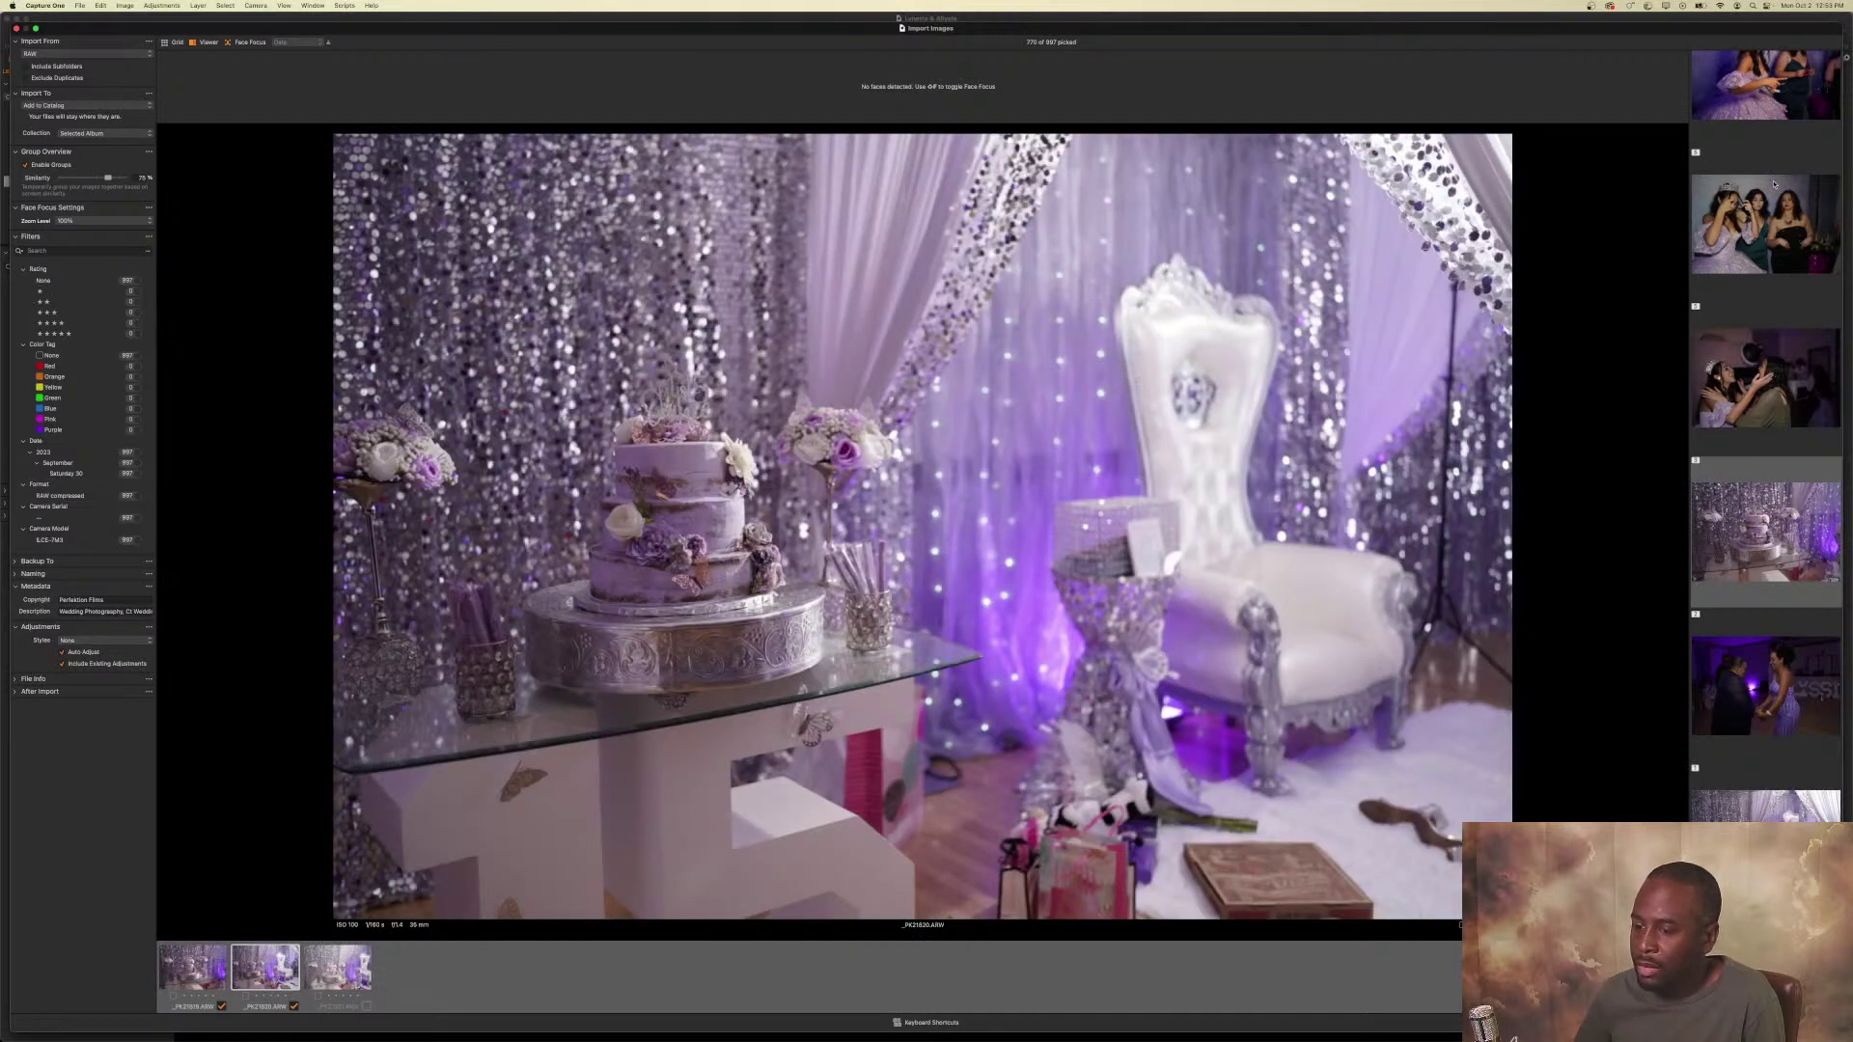
key(Right)
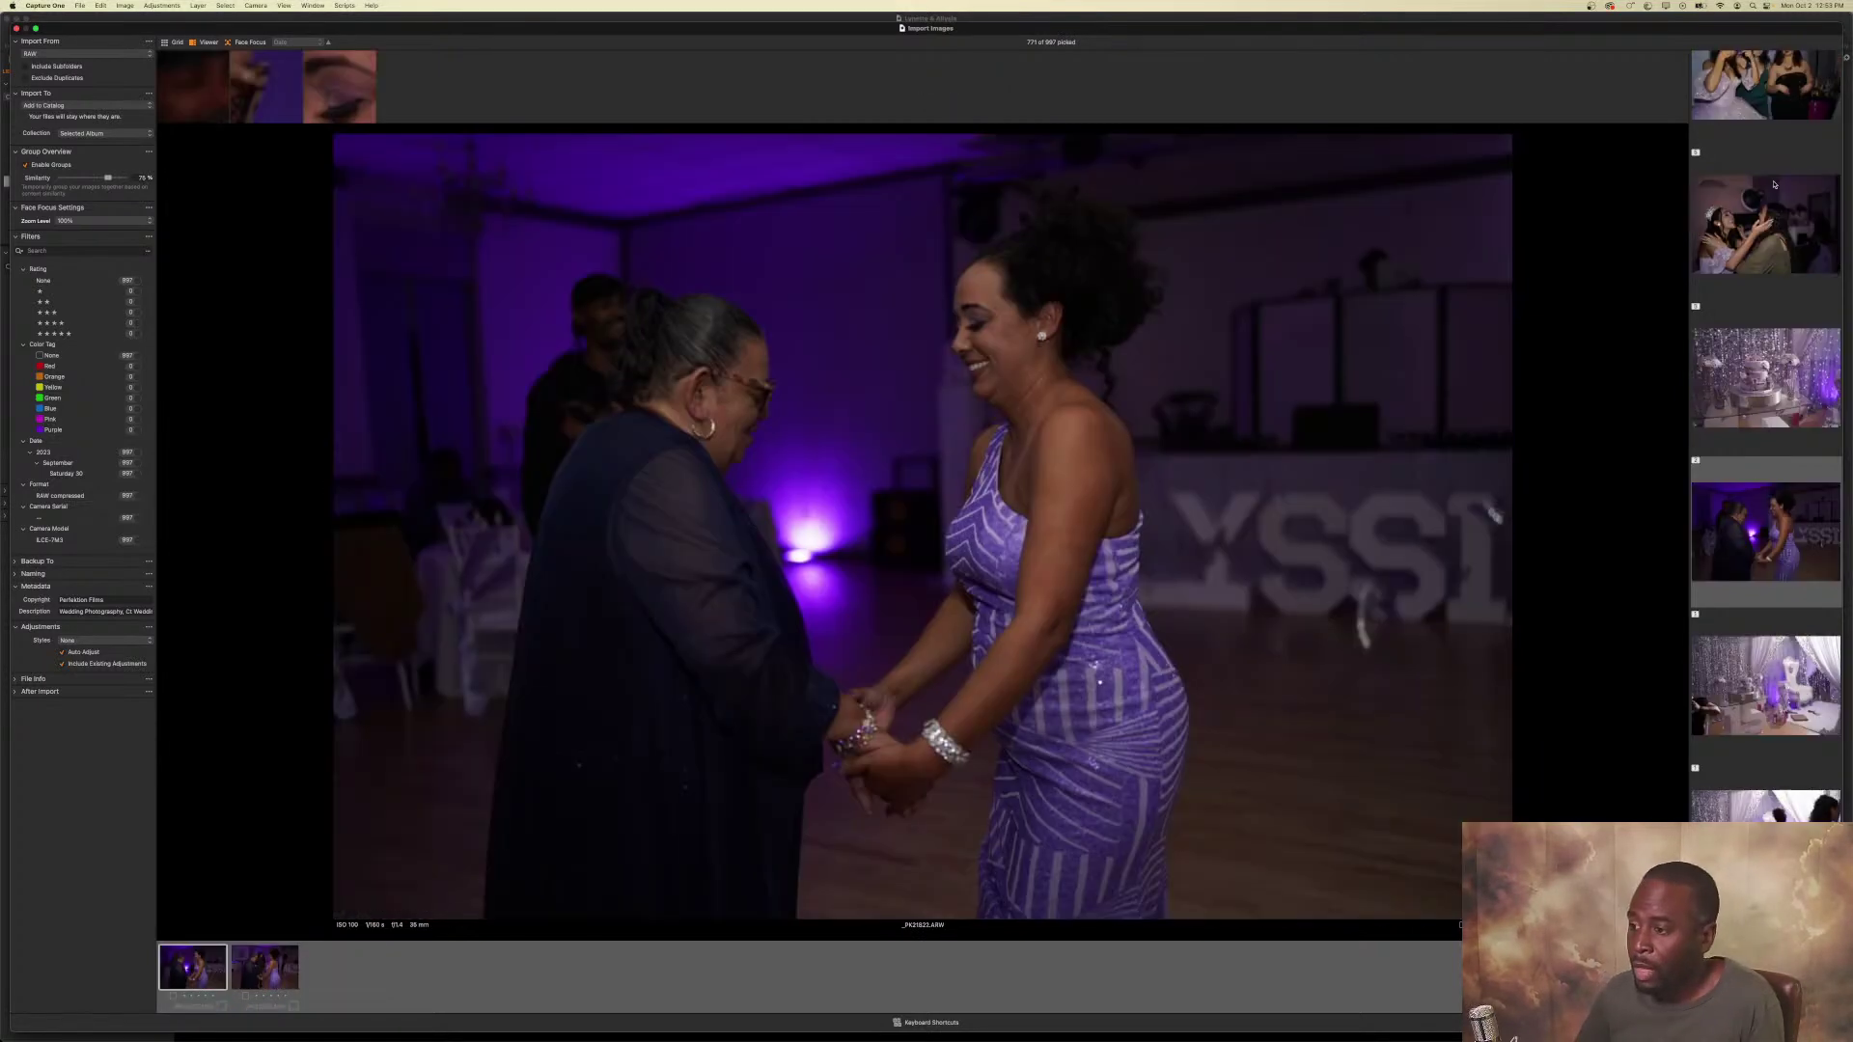
key(Right)
key(Right)
key(Right)
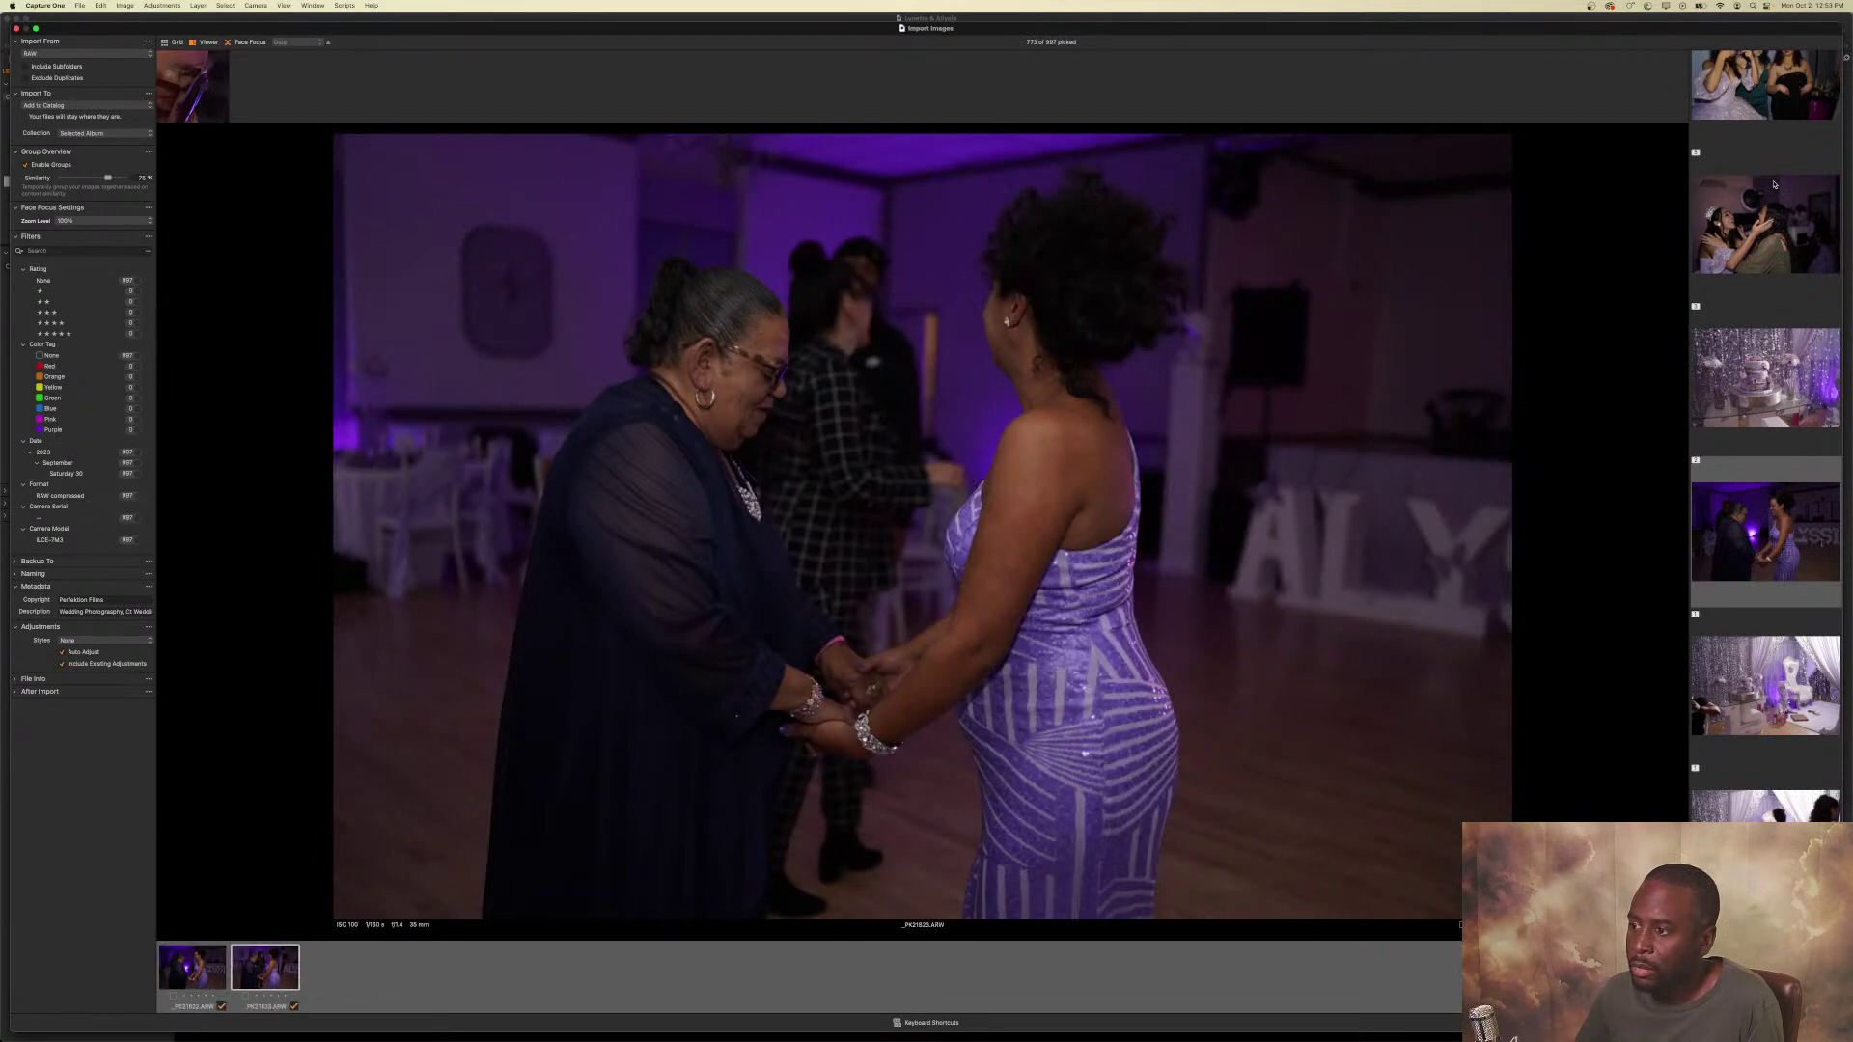
Skip the frame of the woman in lilac seen from behind and pick the first frame of her holding the money-filled pizza box.
key(Right)
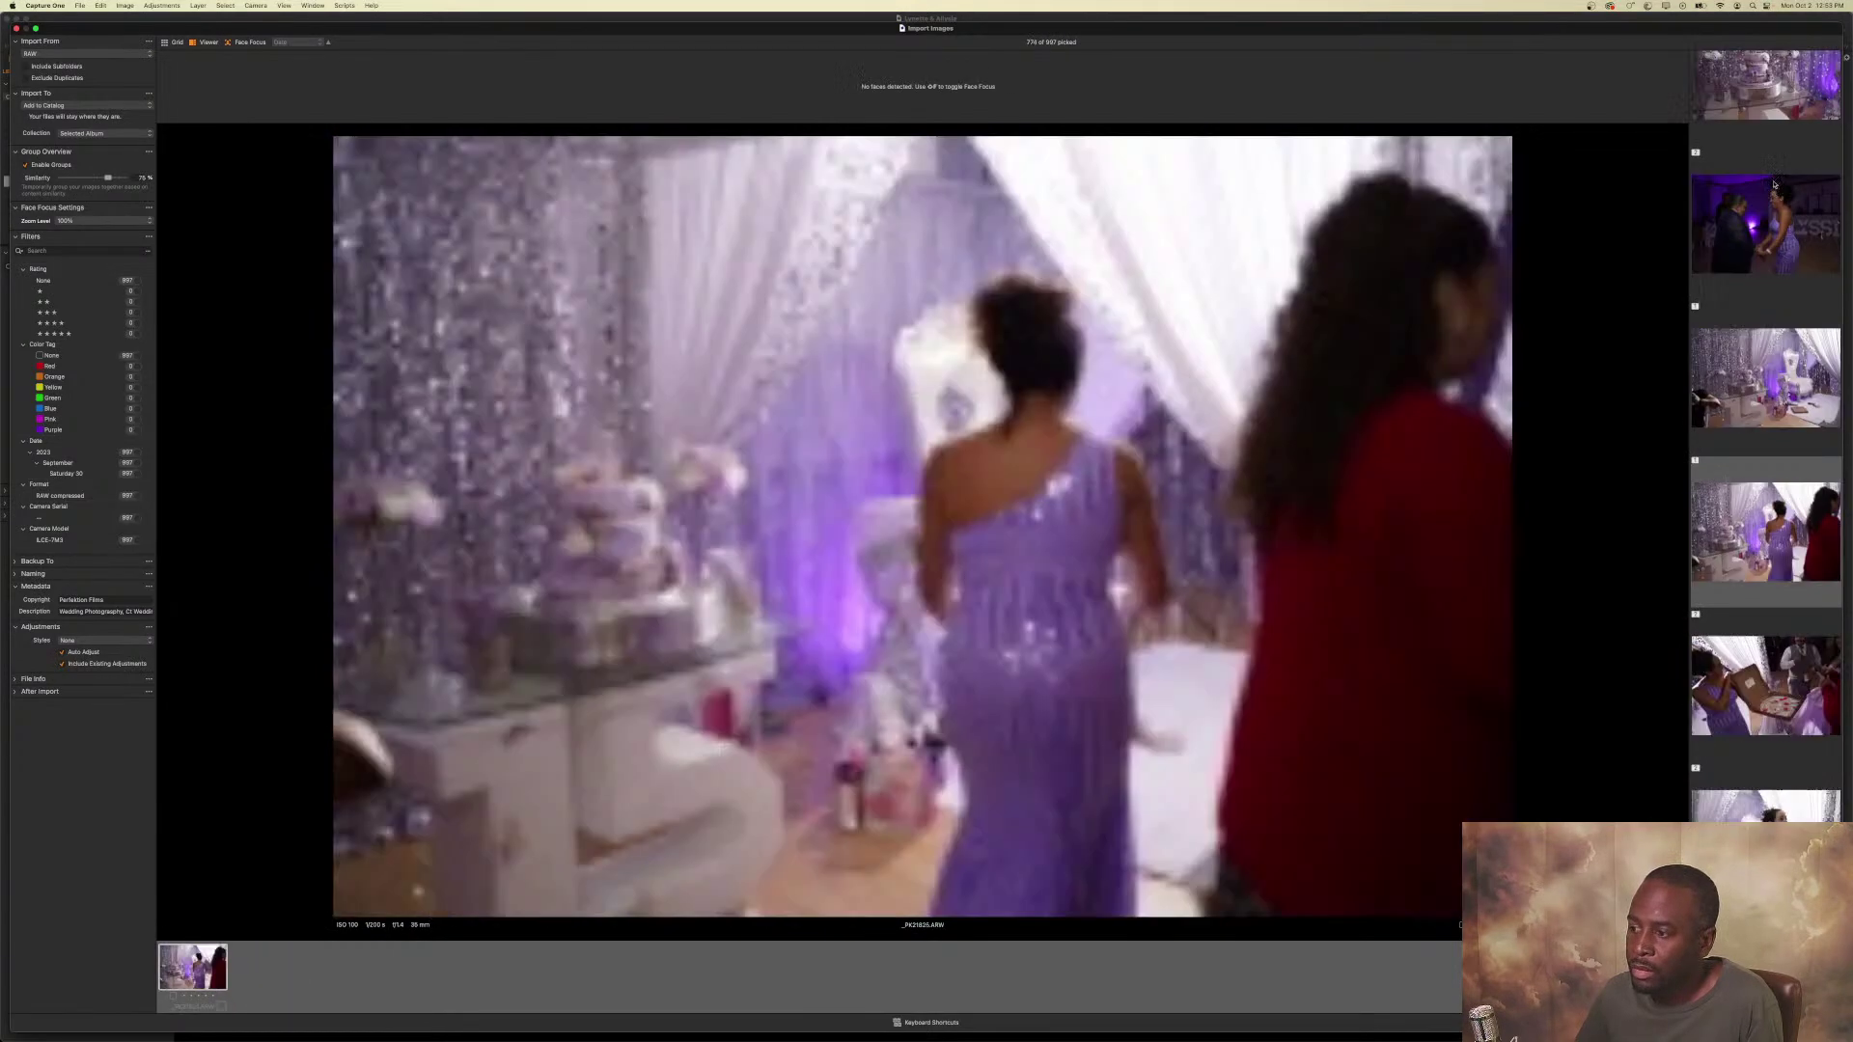
key(Right)
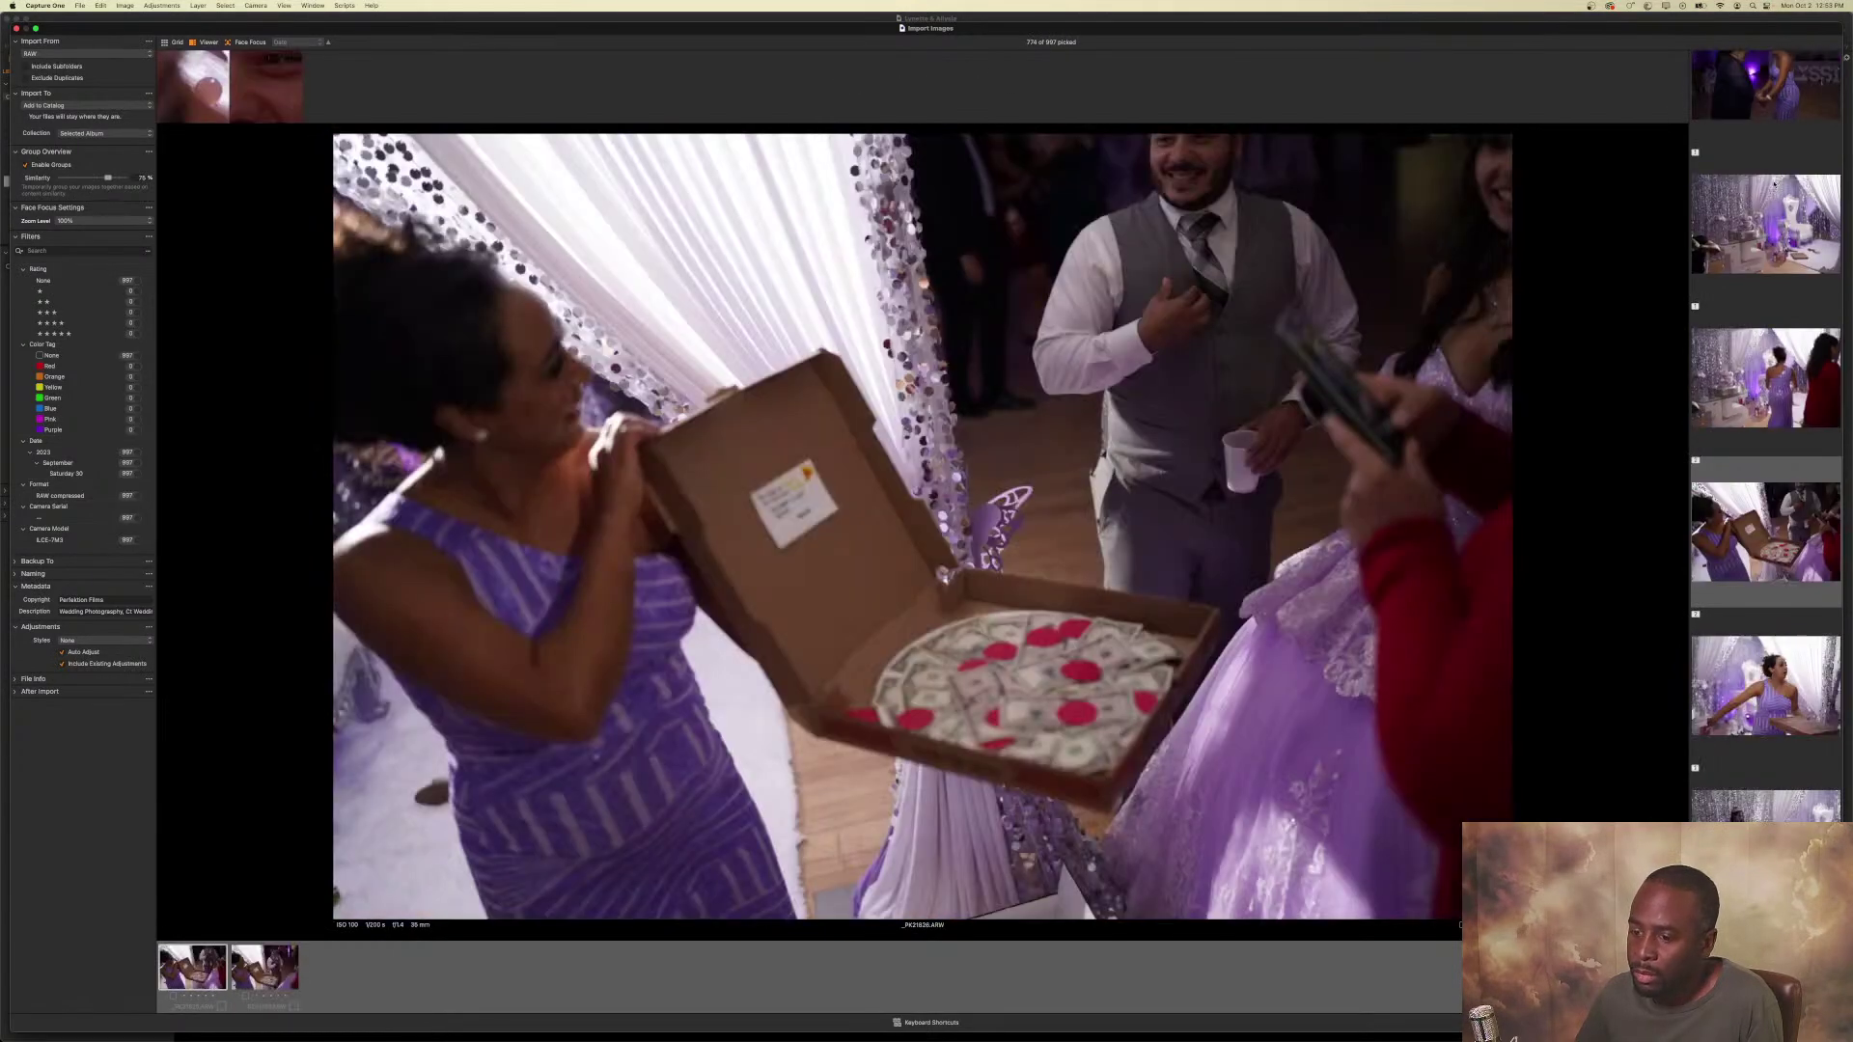
key(Right)
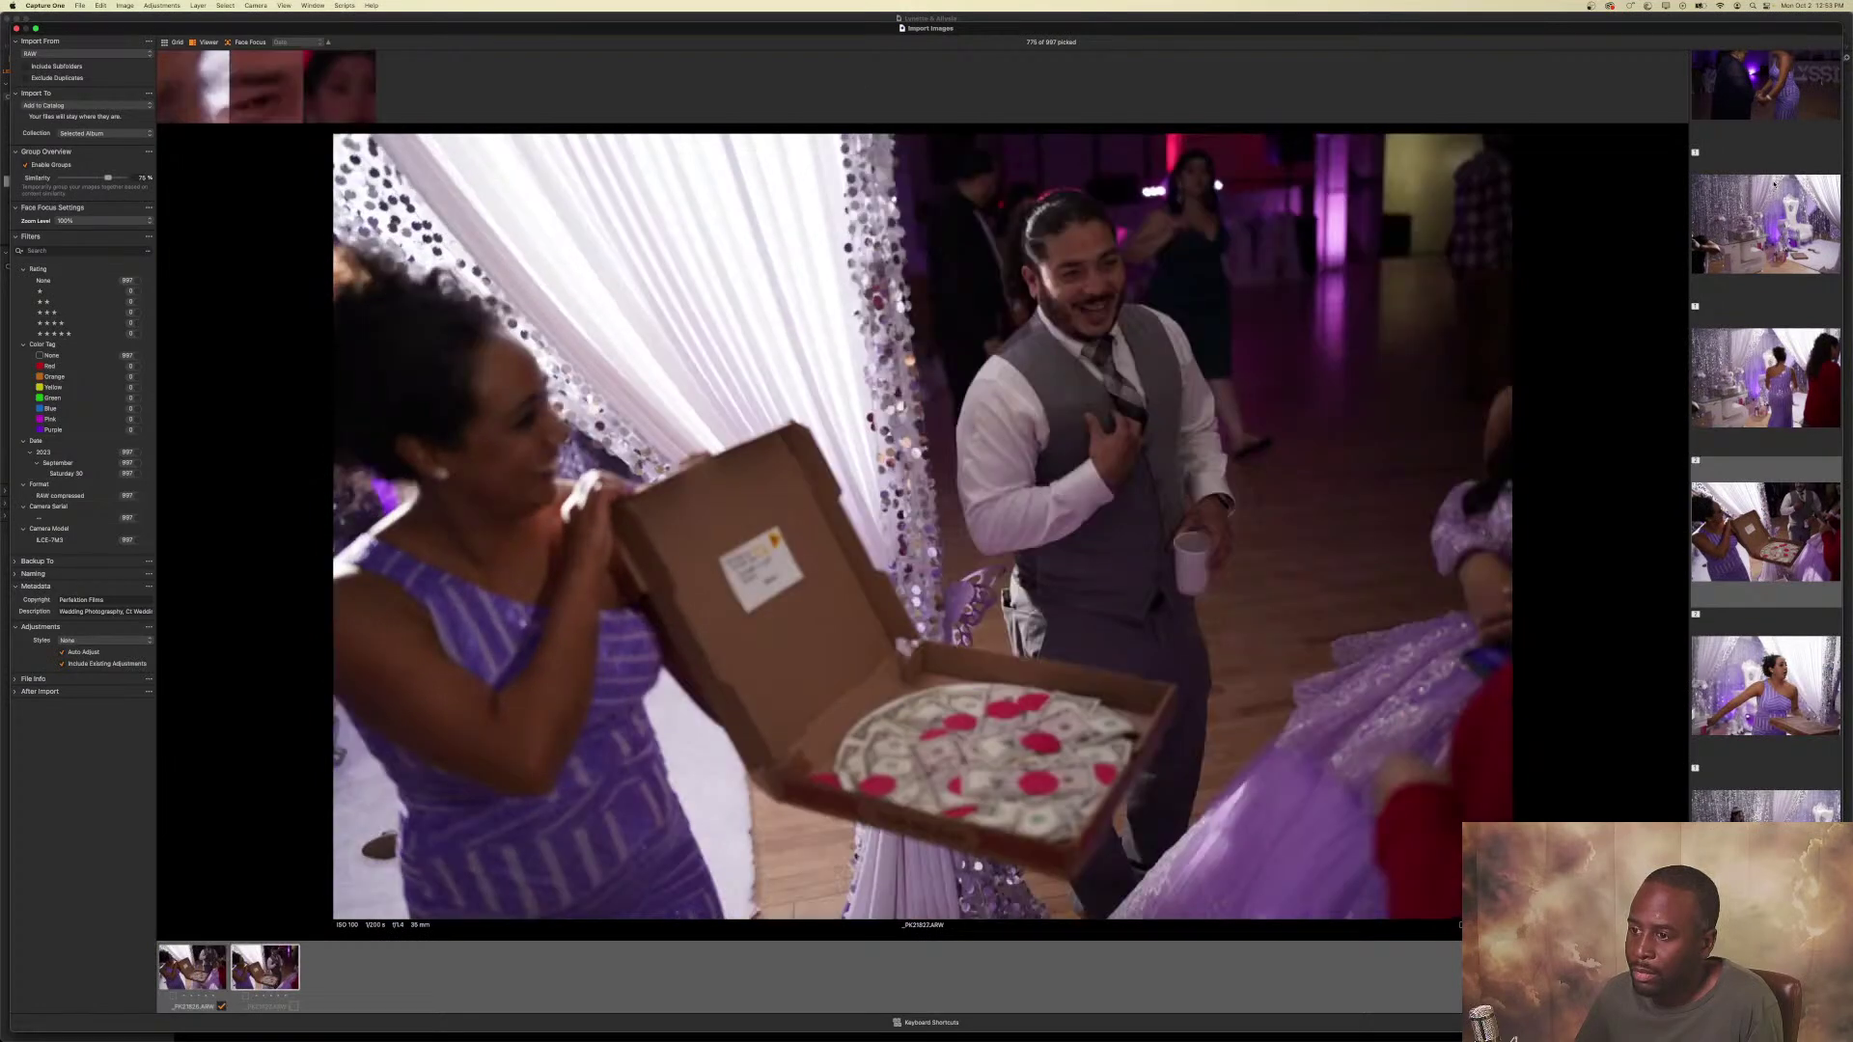
Skip the second pizza-box frame and pick both frames of the woman in lilac carrying the closed box.
key(Right)
key(p)
key(Right)
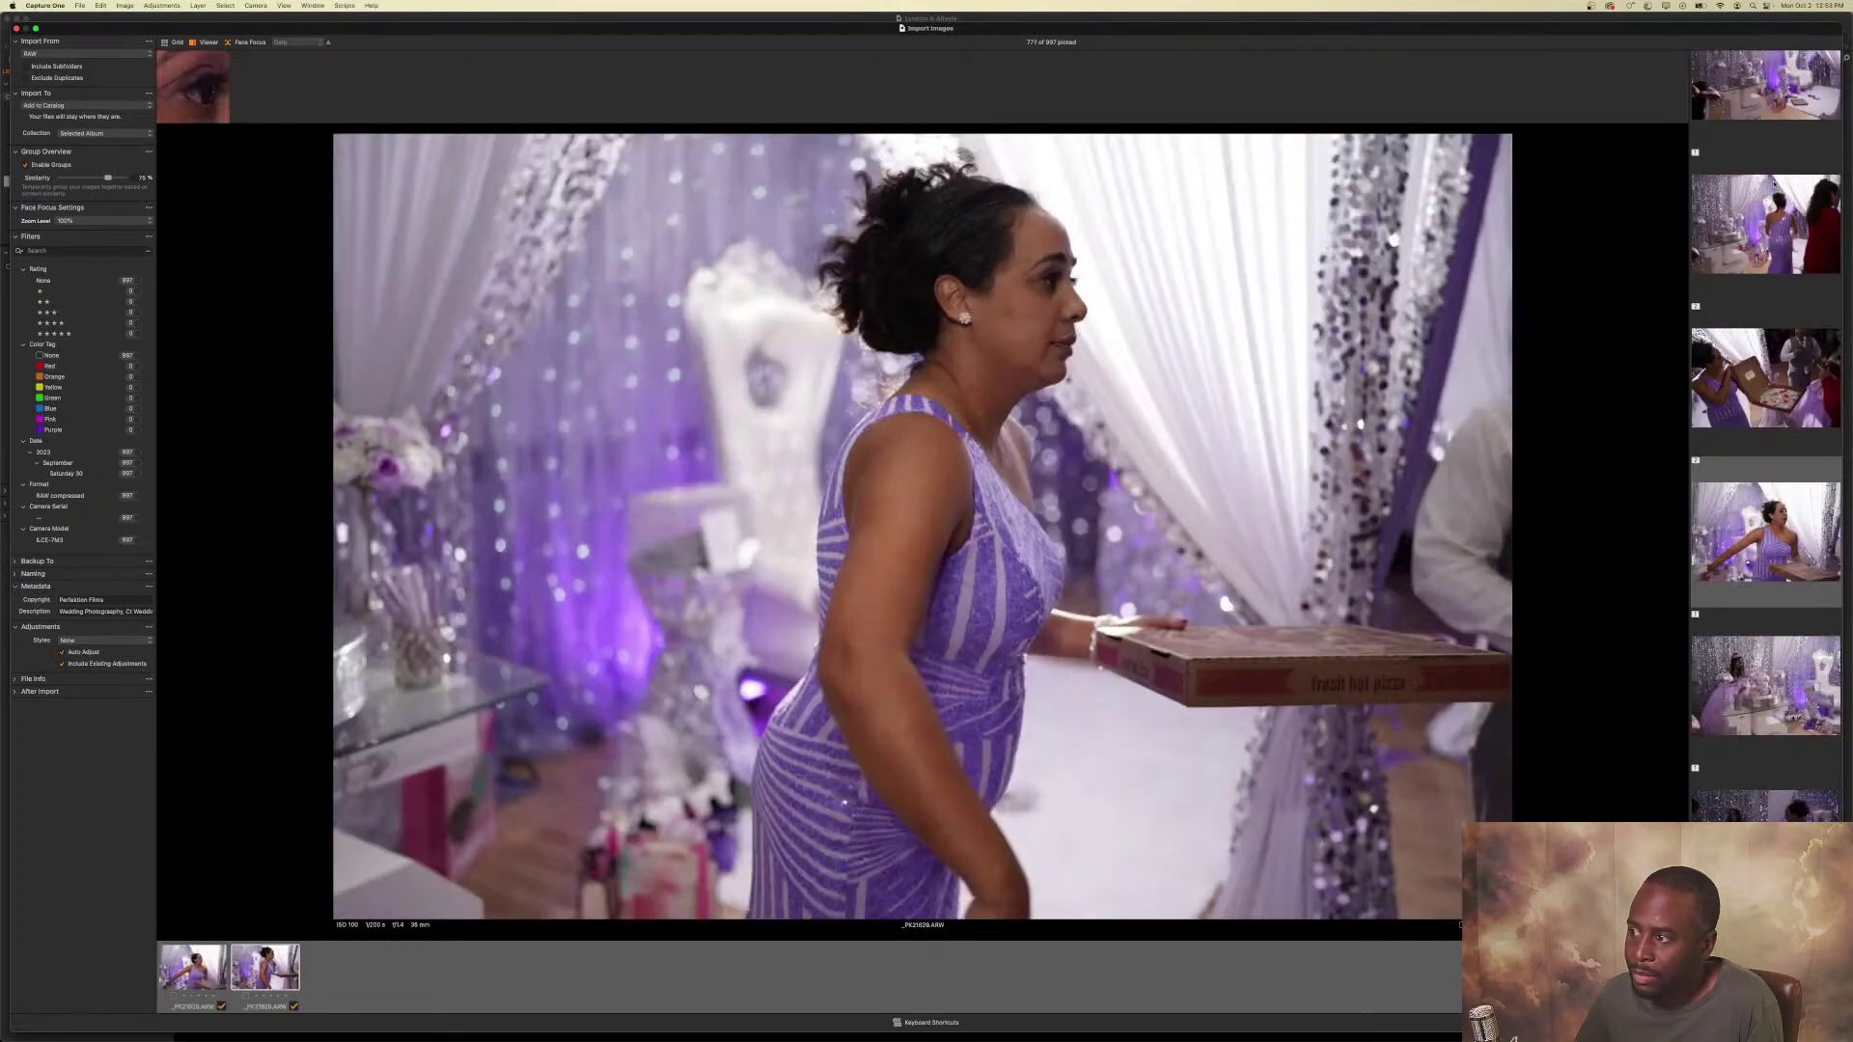
key(p)
key(Right)
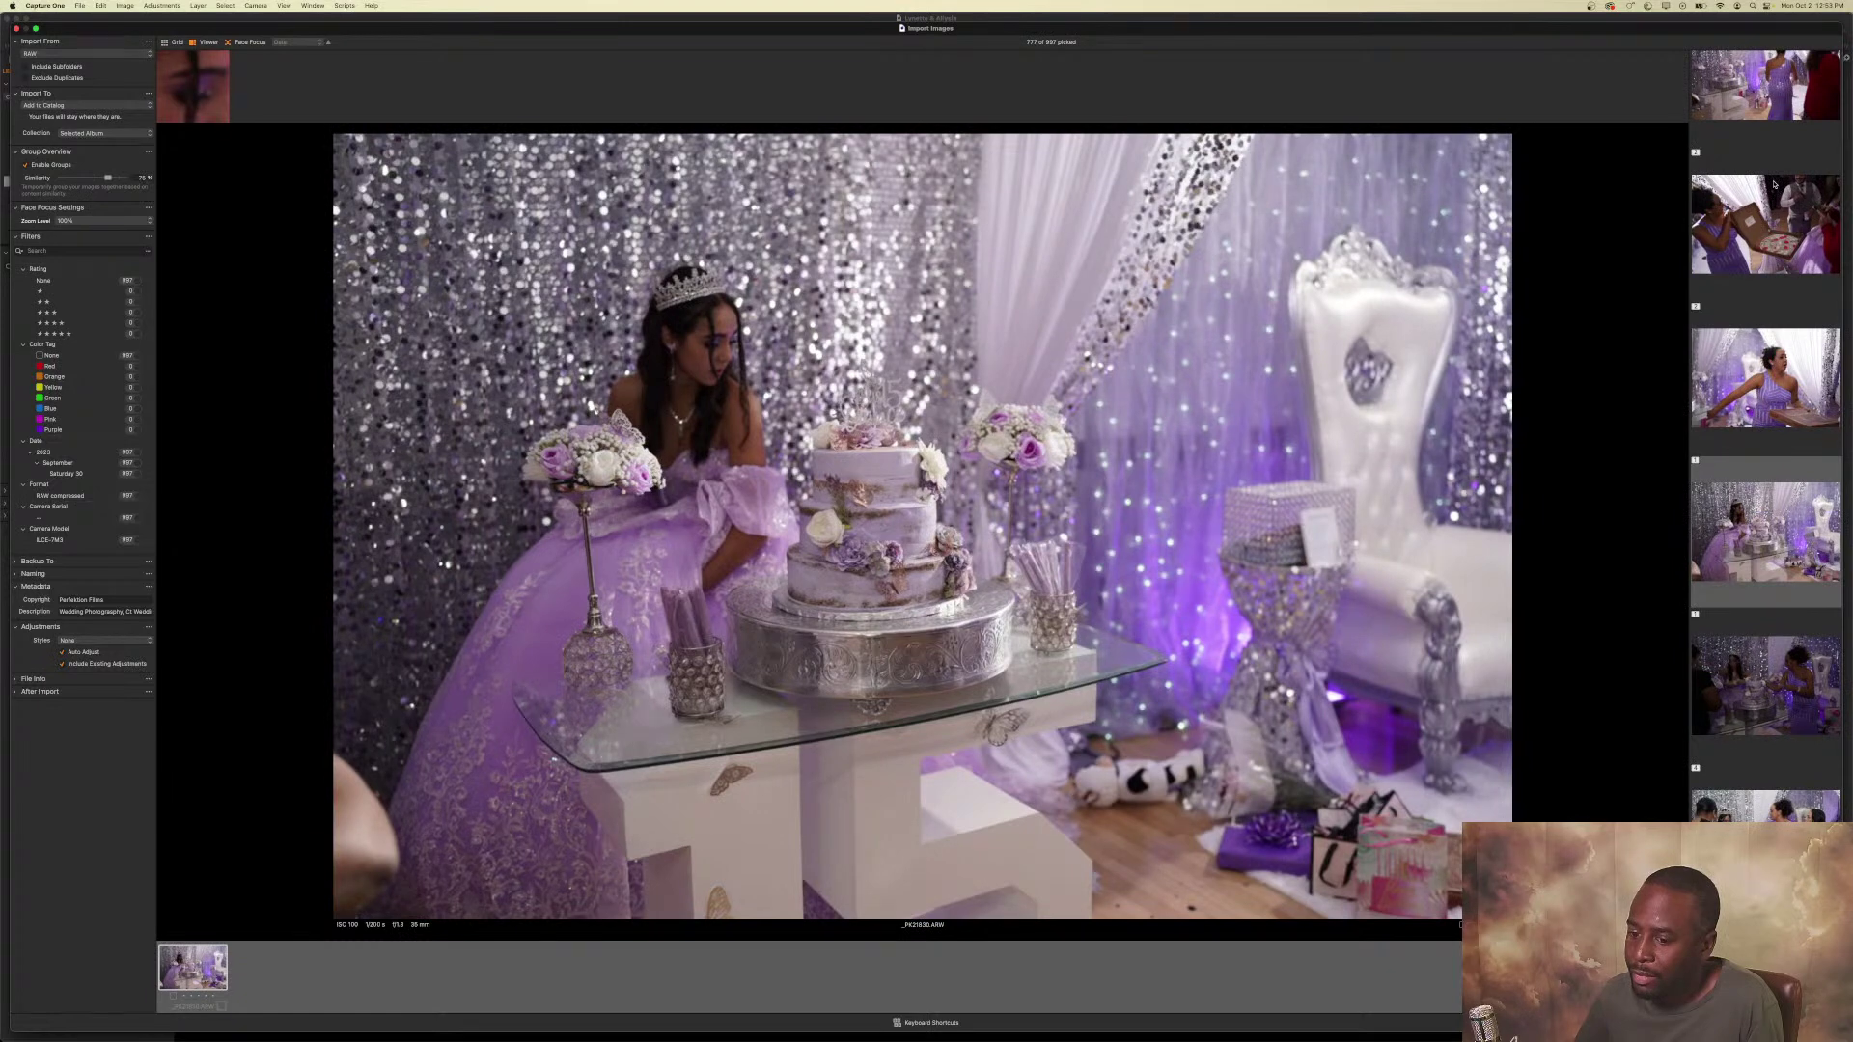
Pick the frame of the quinceañera behind the cake table and the dark frame of the women preparing the cake.
key(p)
key(Right)
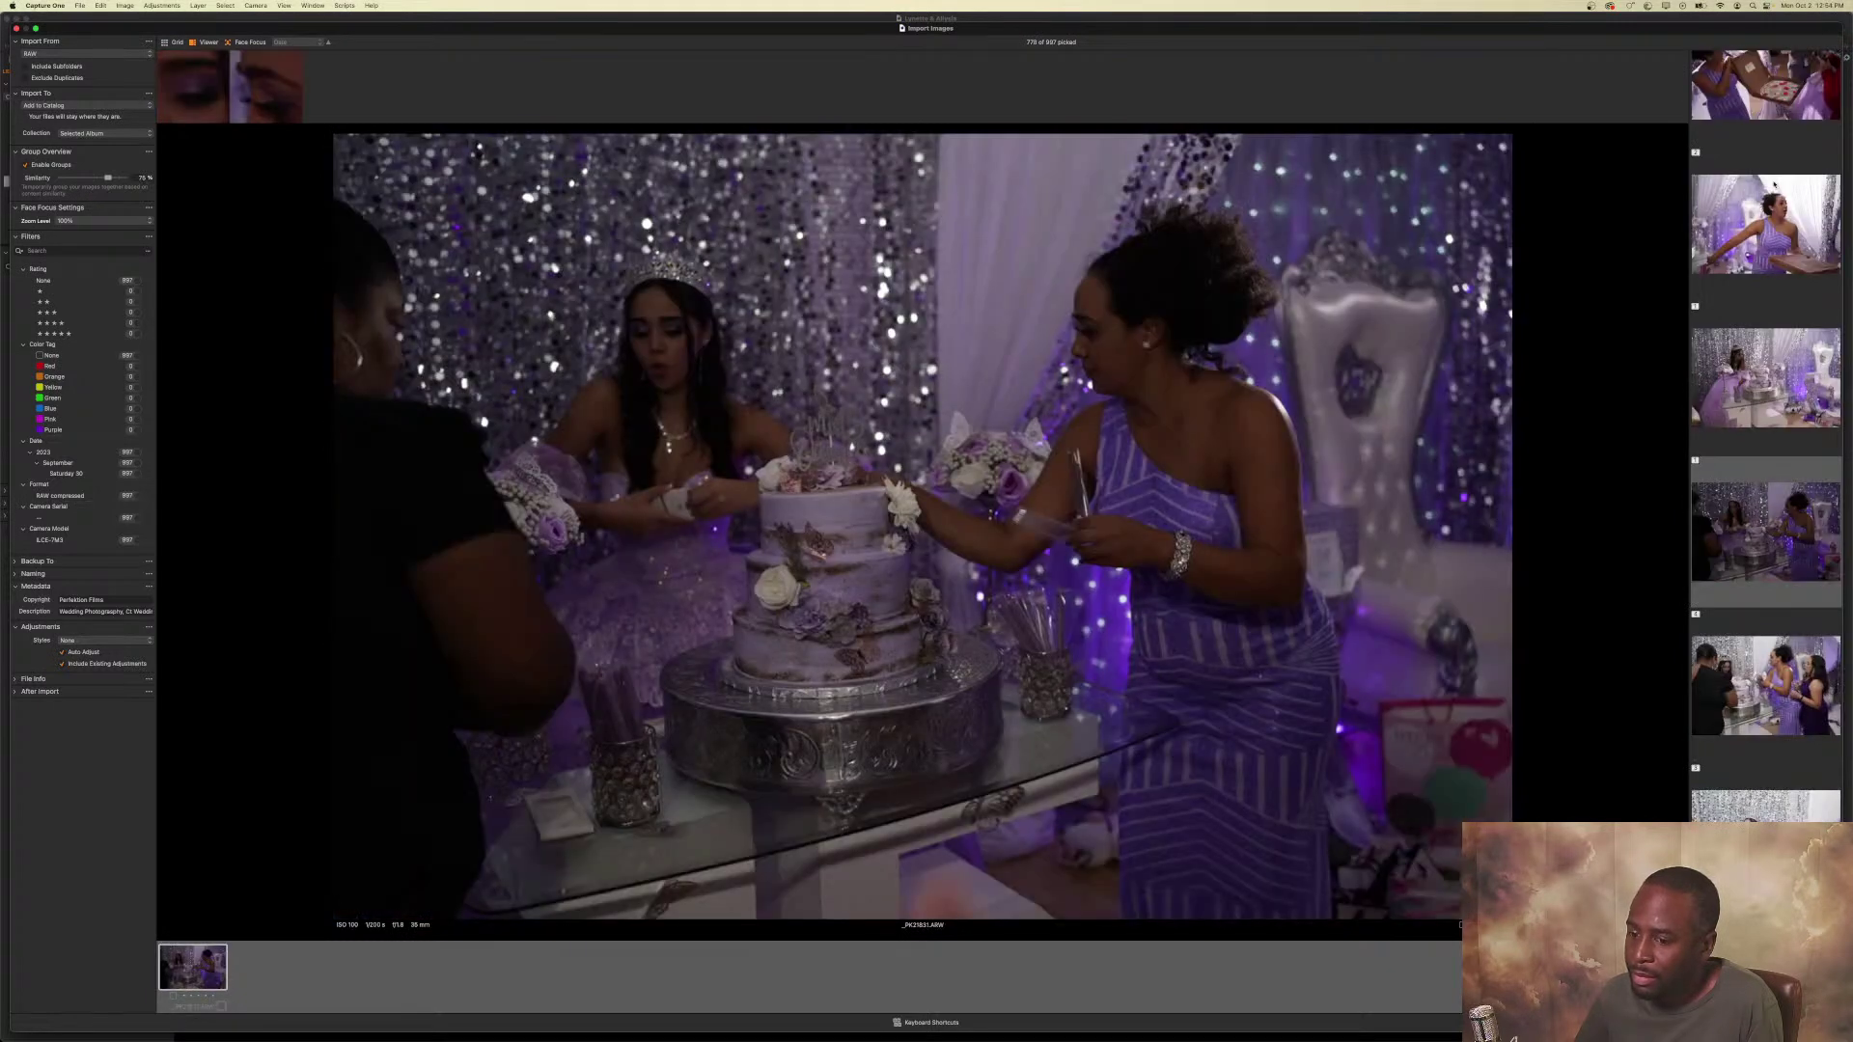
key(p)
key(Right)
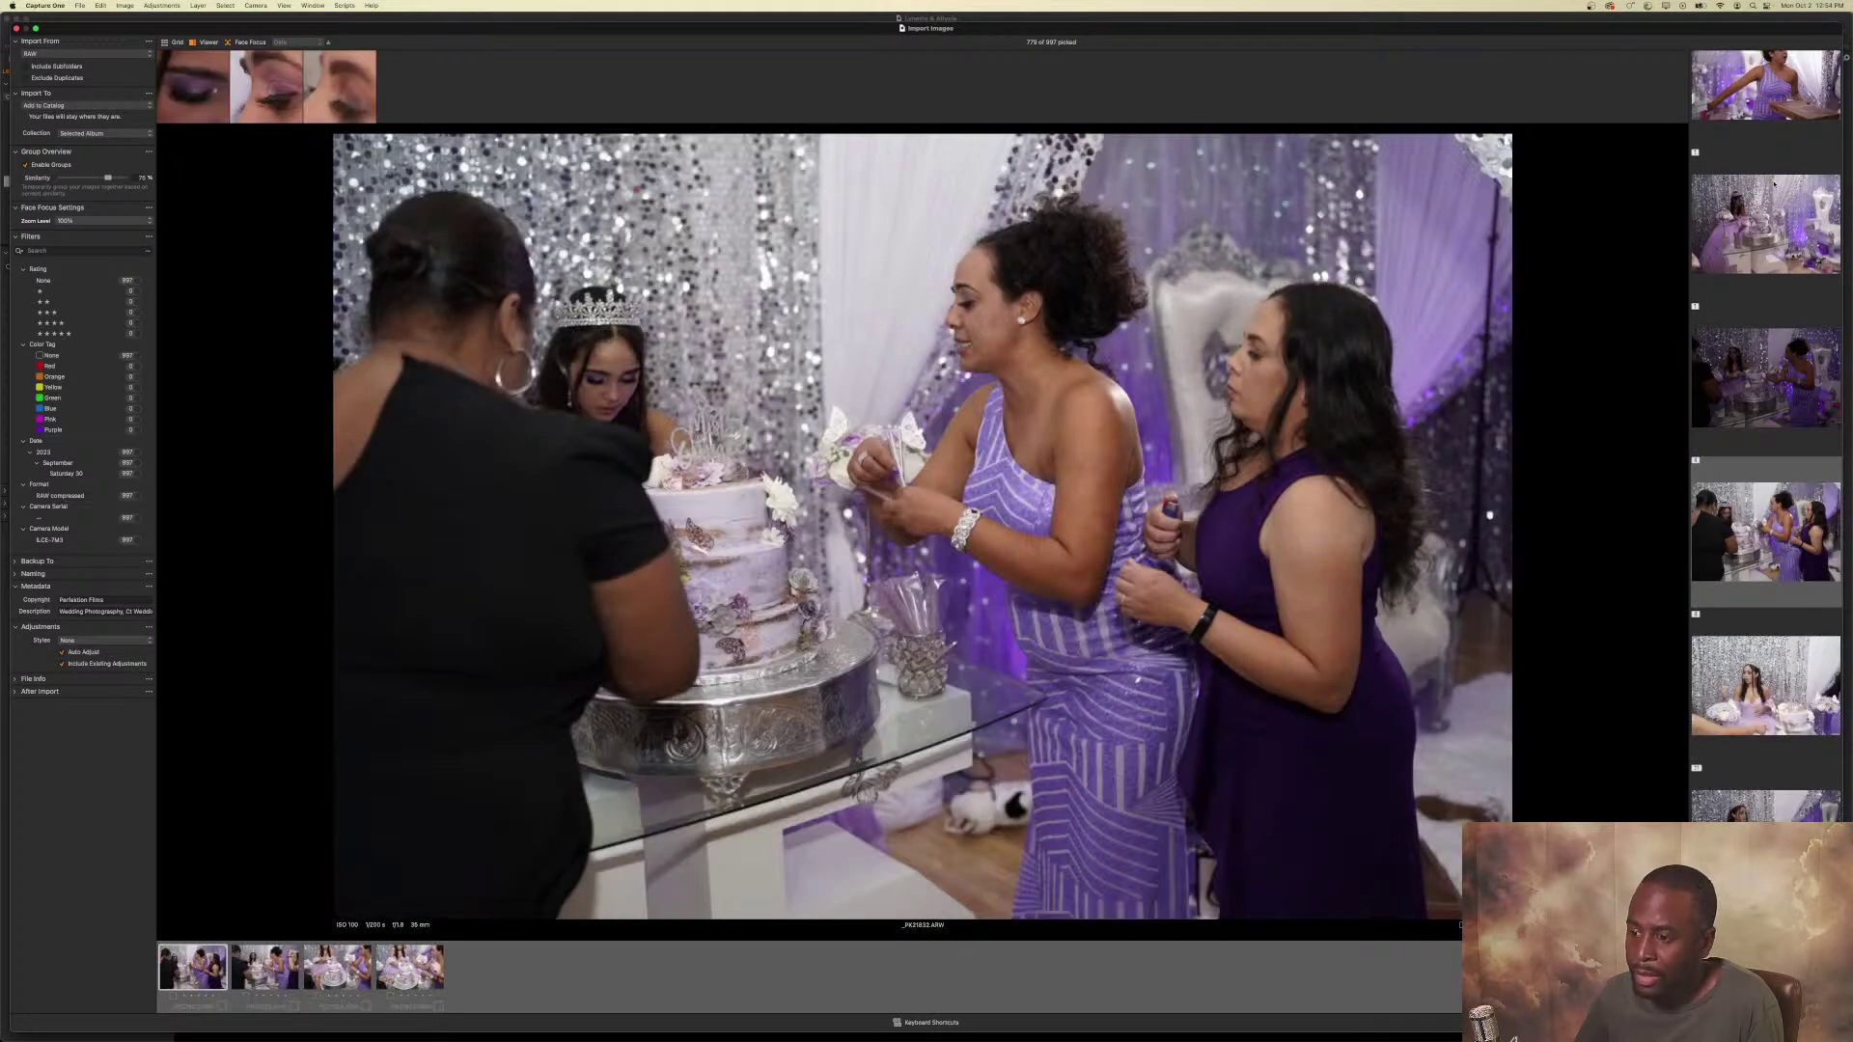
Pick the four frames in the group of the women gathered around the cake with the quinceañera.
key(p)
key(Right)
key(p)
key(Right)
key(p)
key(Right)
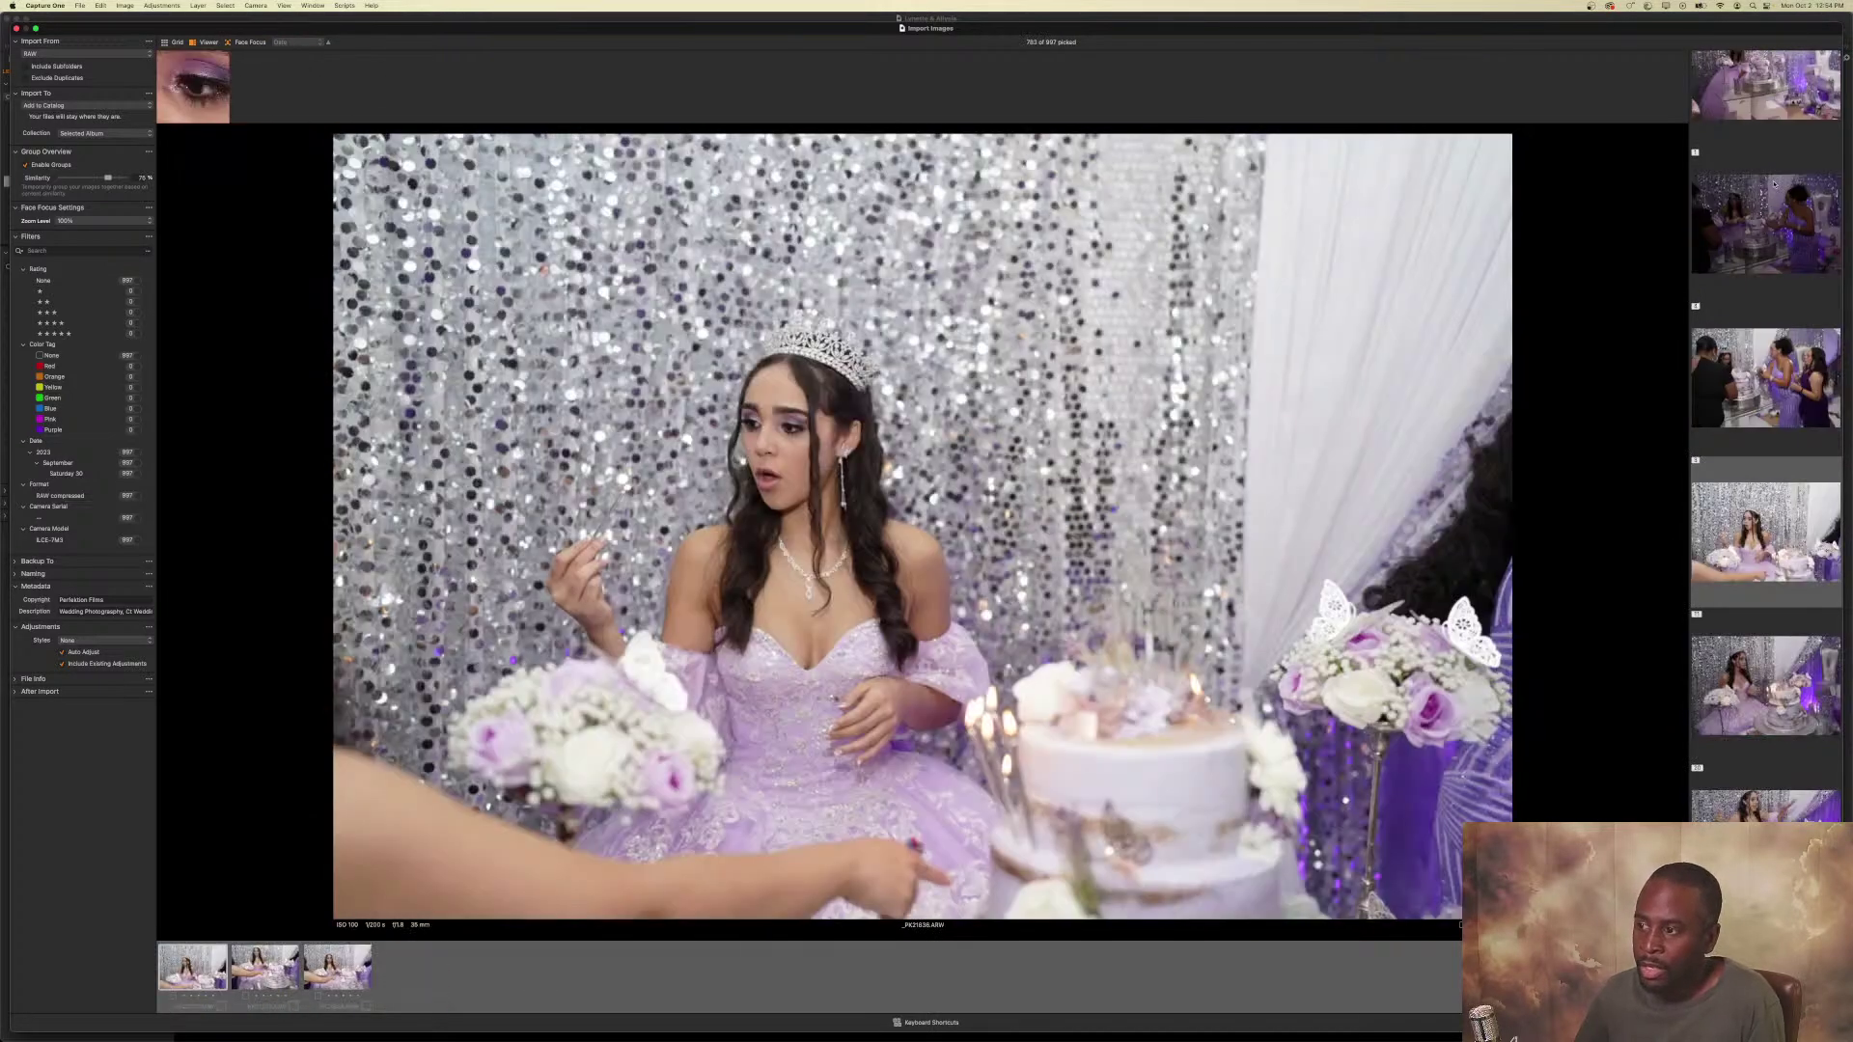
Pick the three frames of the quinceañera beside the cake with an arm reaching across the foreground.
key(p)
key(Right)
key(p)
key(Right)
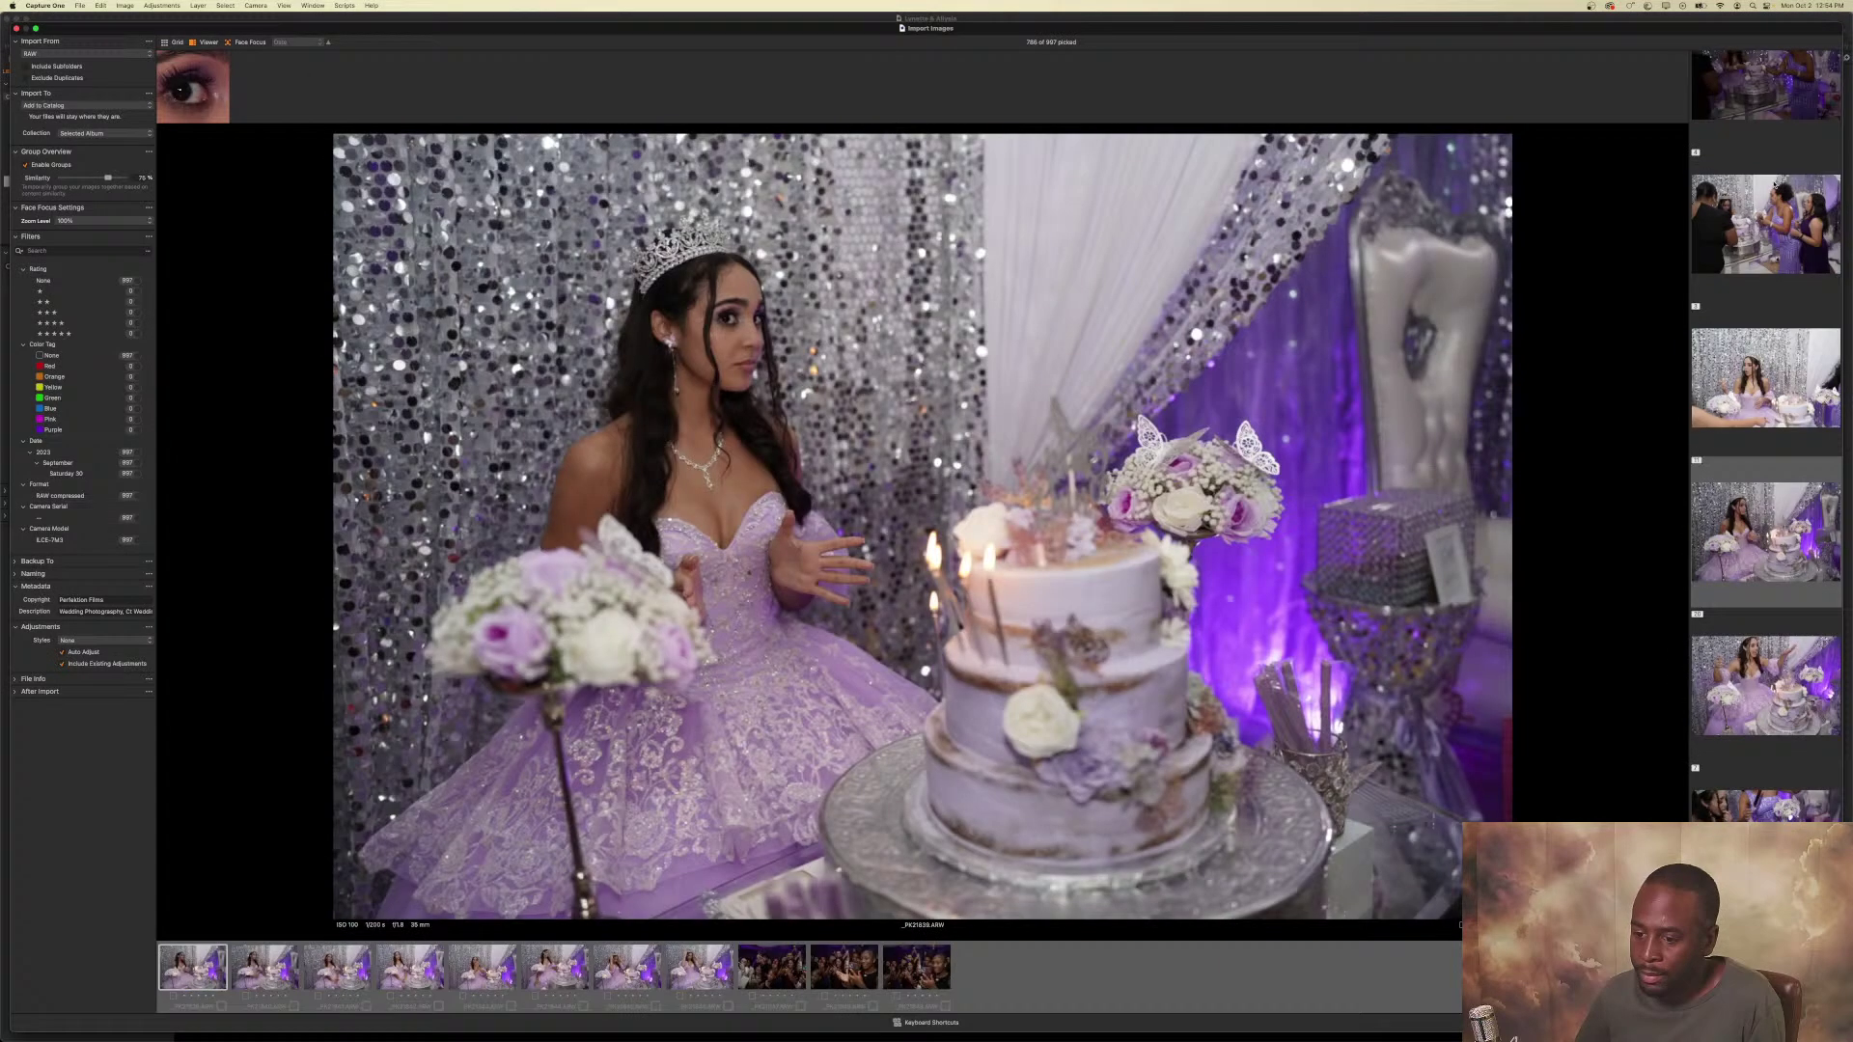
Leave out the first frame of the quinceañera seated by the lit cake and pick the second through fourth frames.
key(p)
key(Right)
key(p)
key(Right)
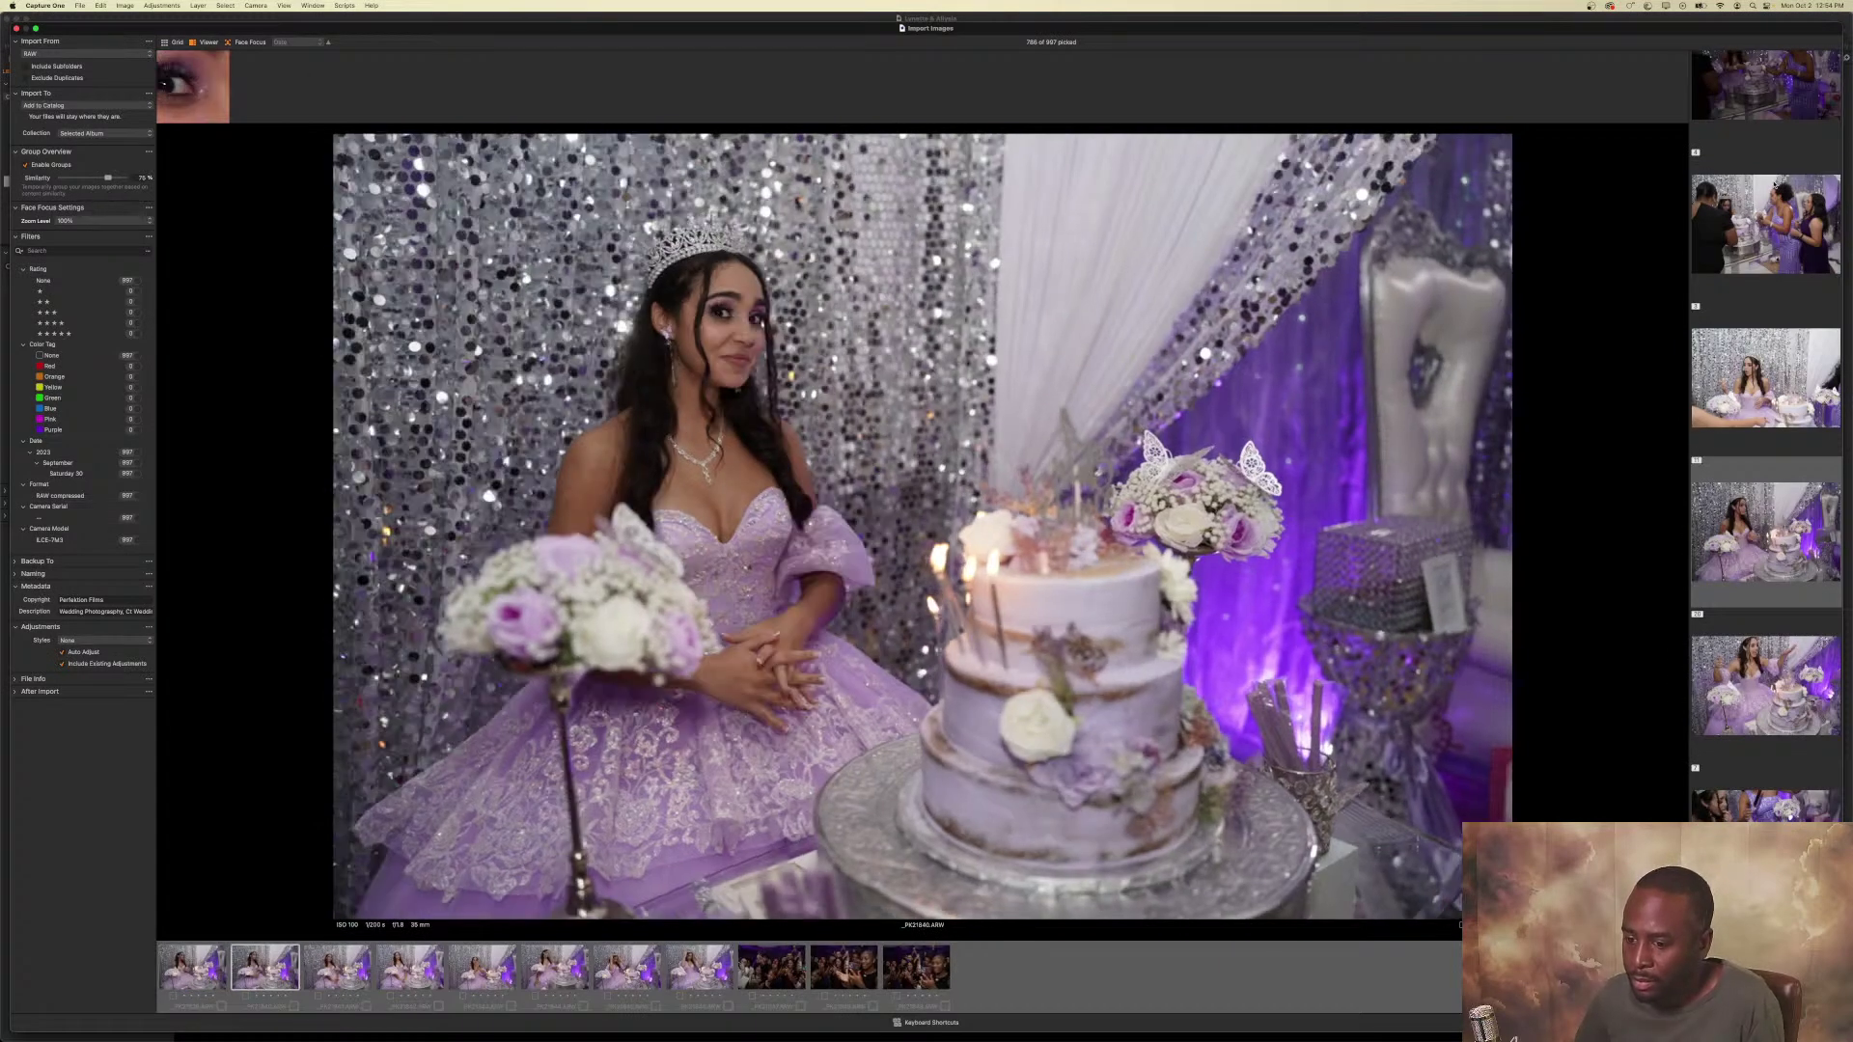
key(p)
key(Right)
key(p)
key(Right)
key(p)
key(Right)
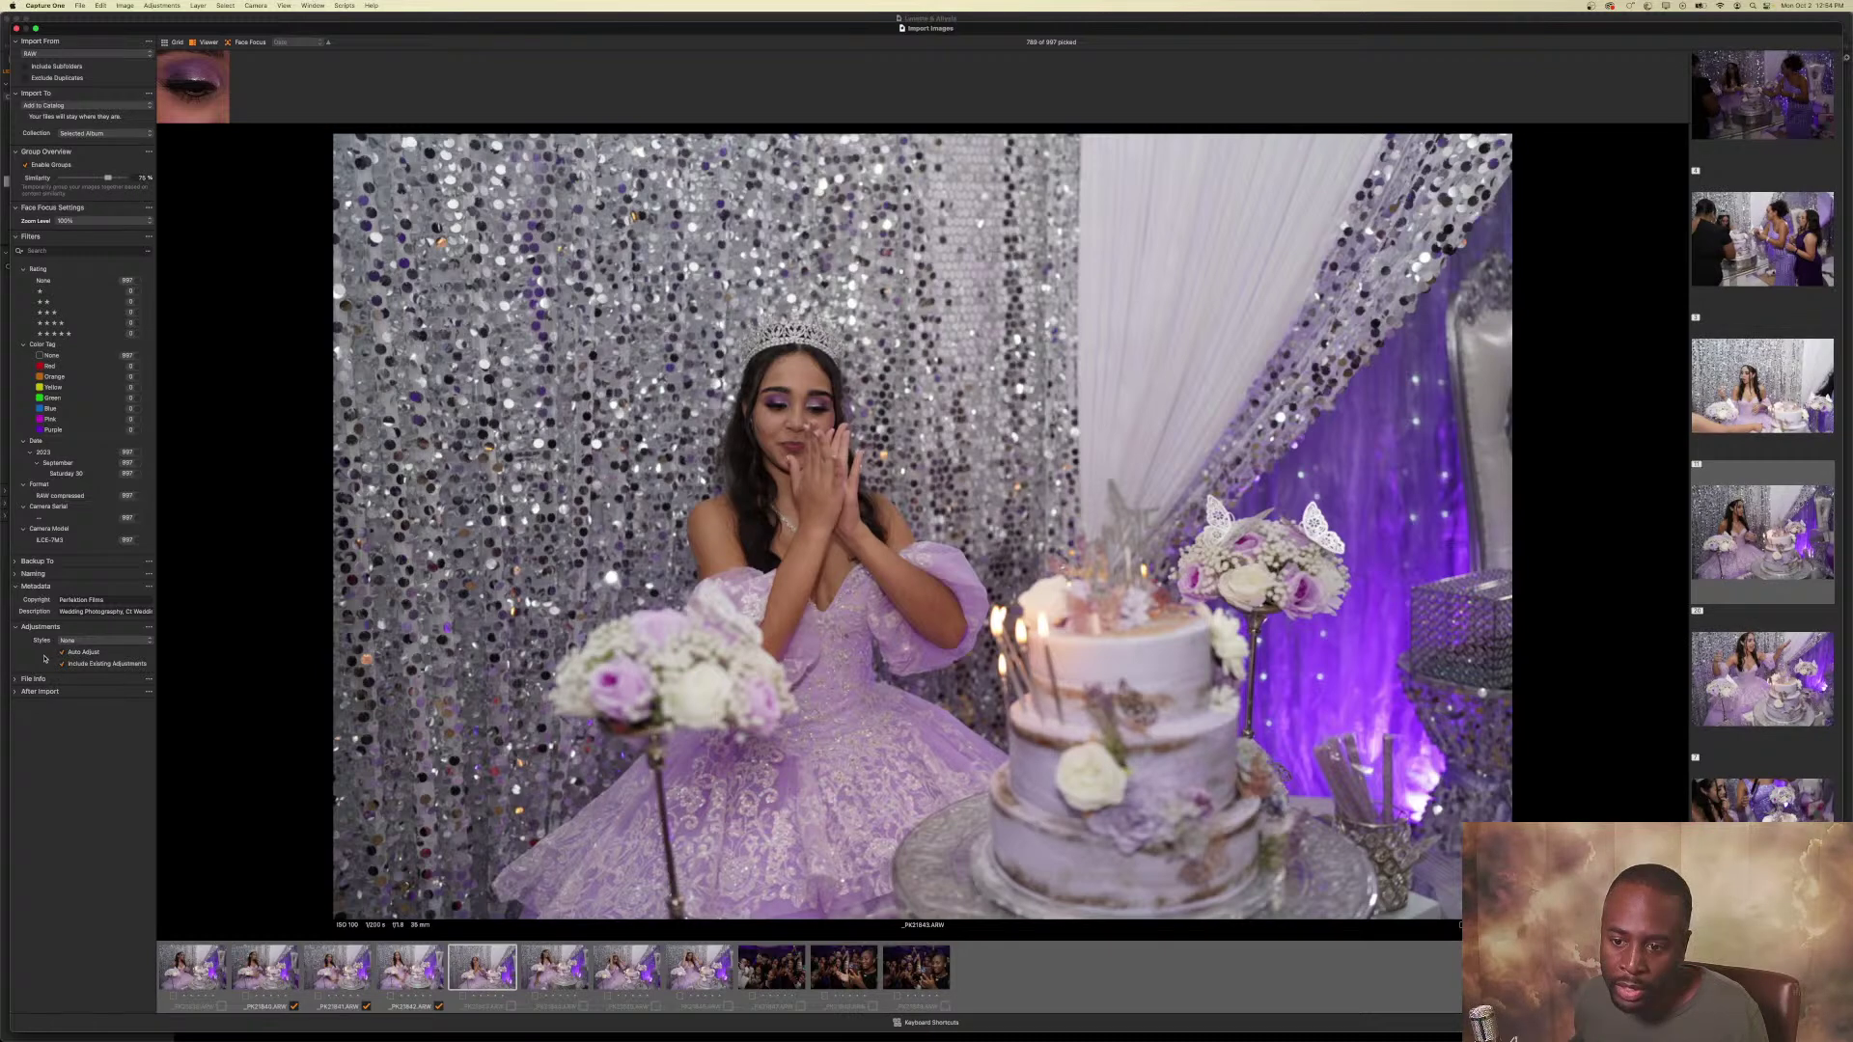
Set the import adjustments to use the custom style The Lizzie.
click(82, 641)
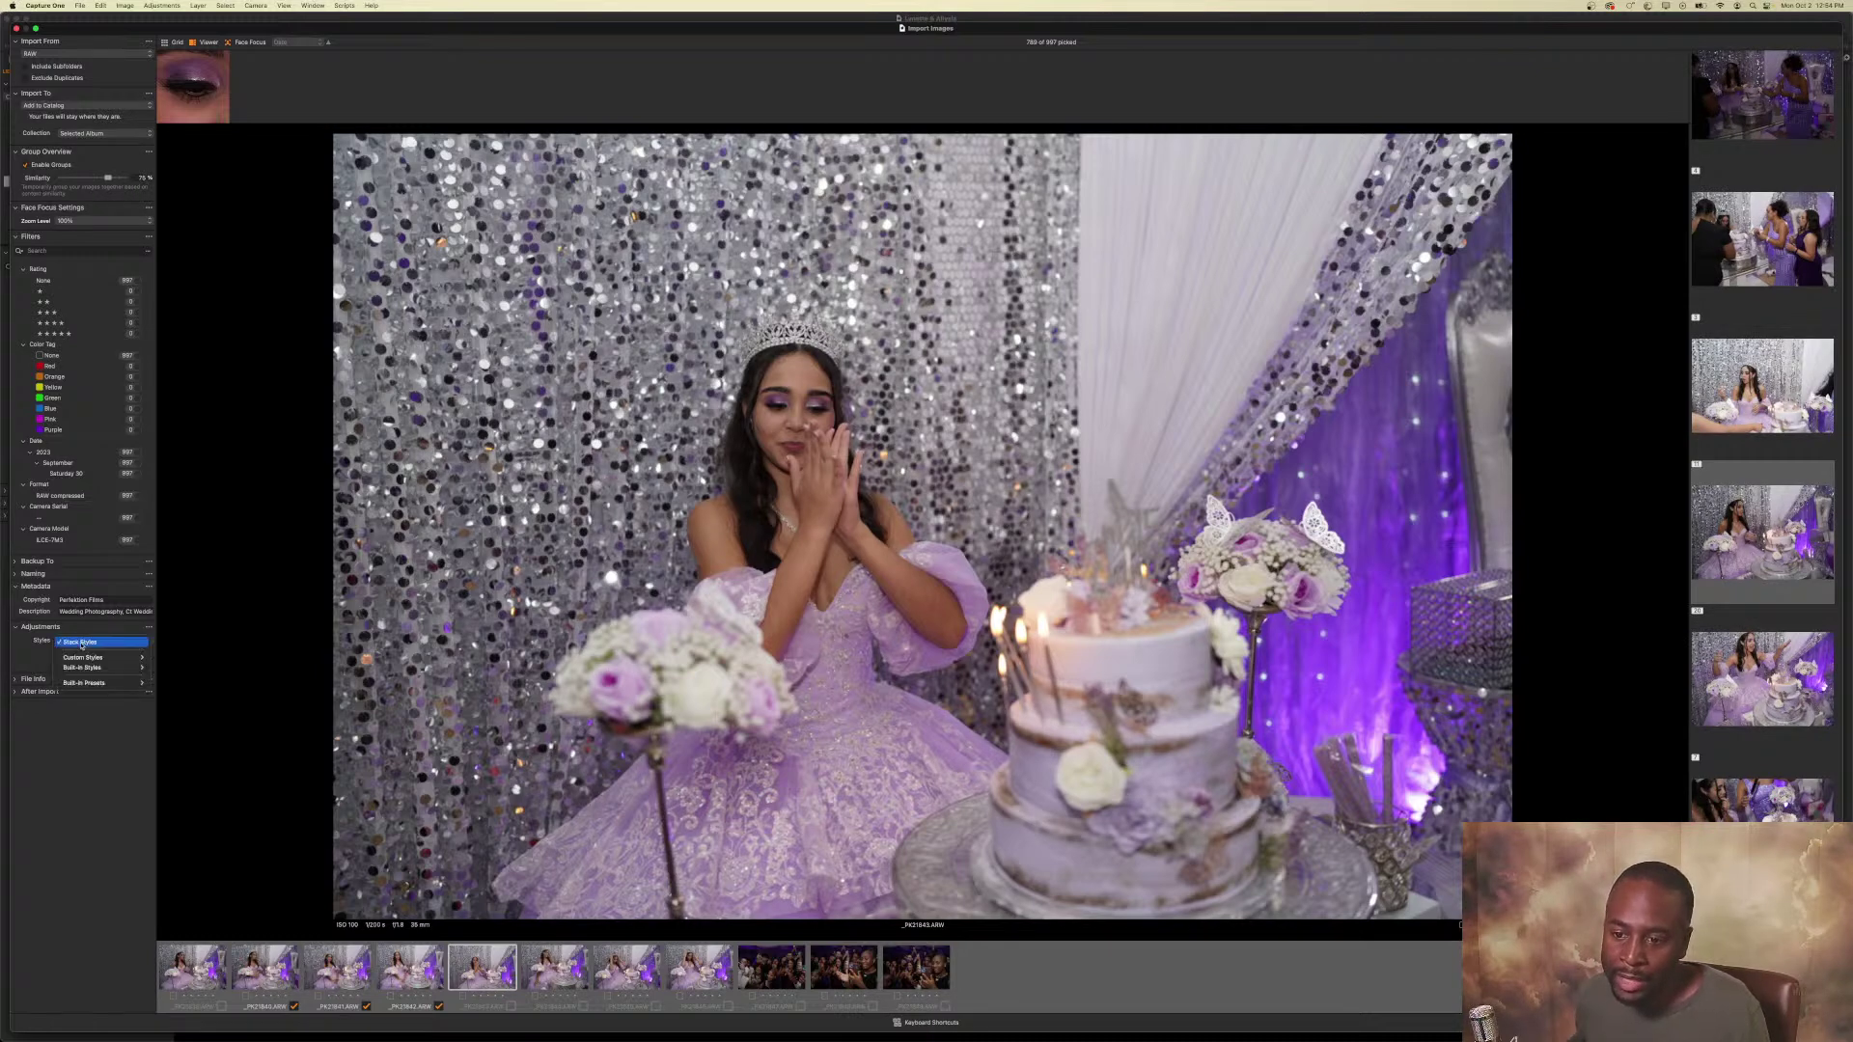
mouse_move(87, 658)
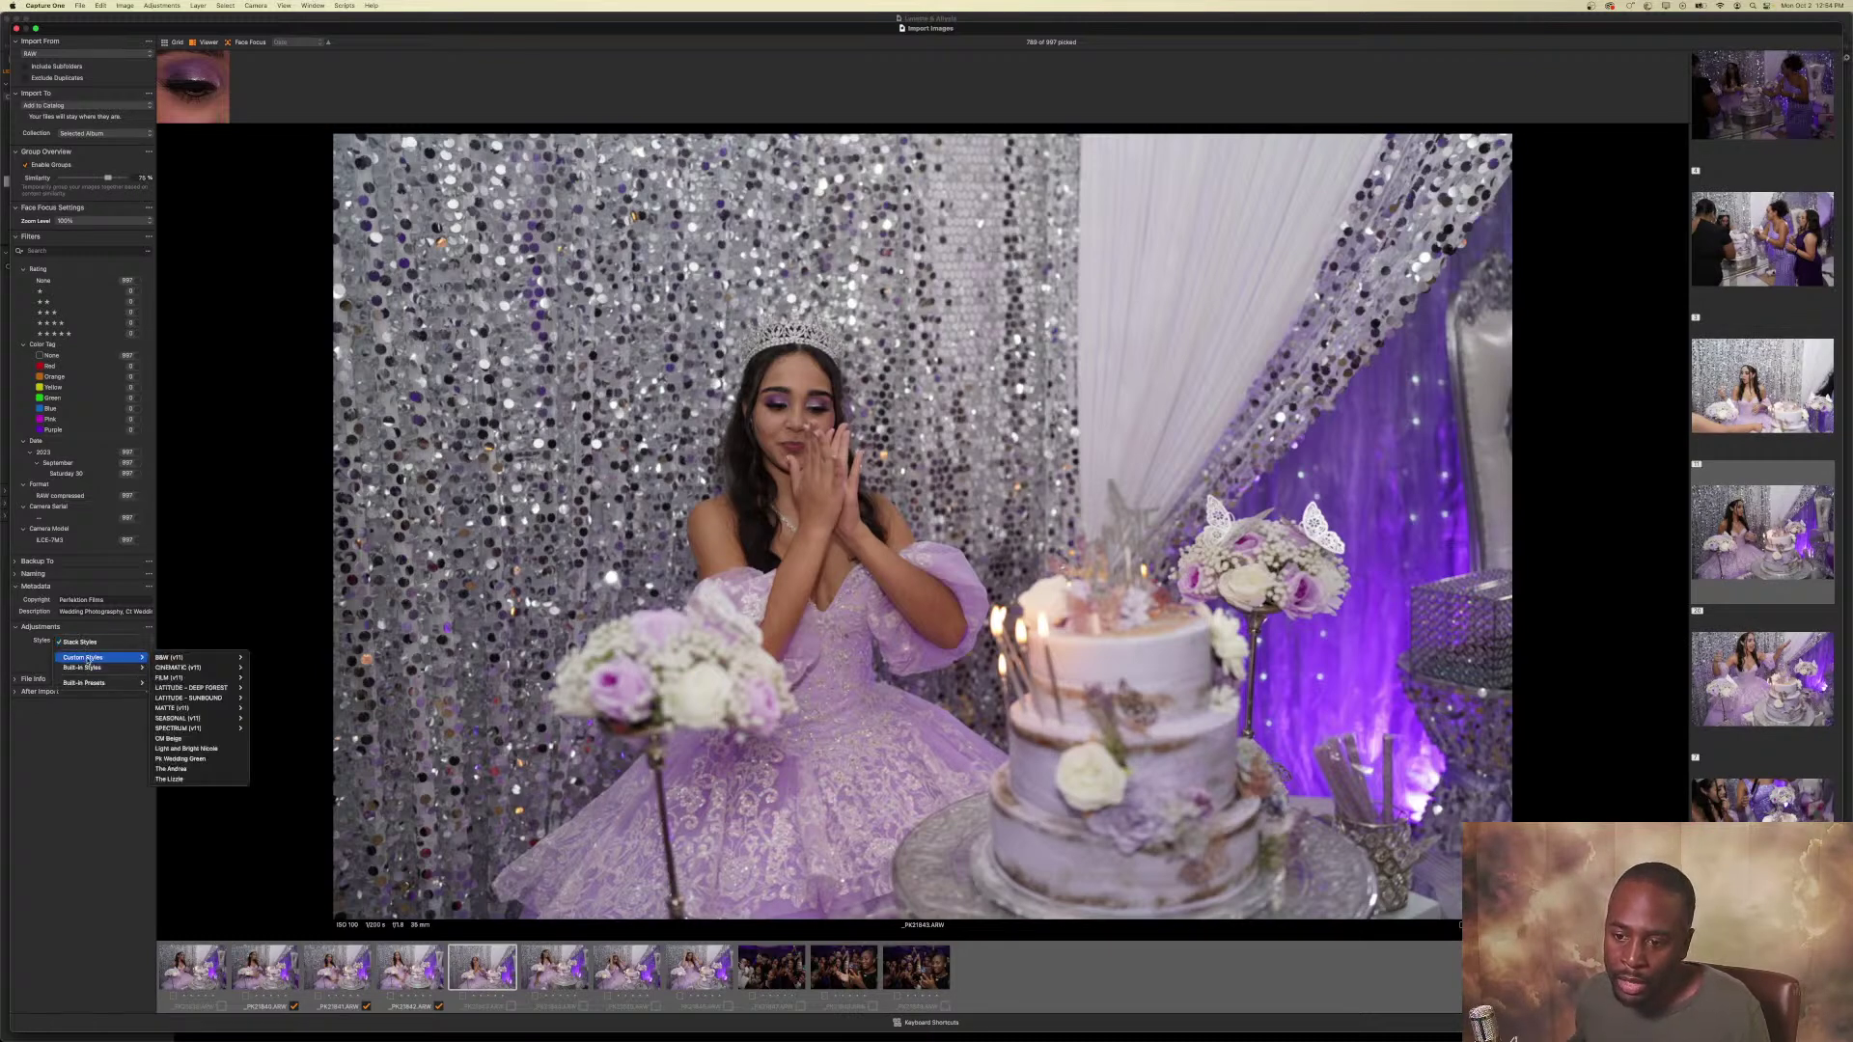
click(196, 782)
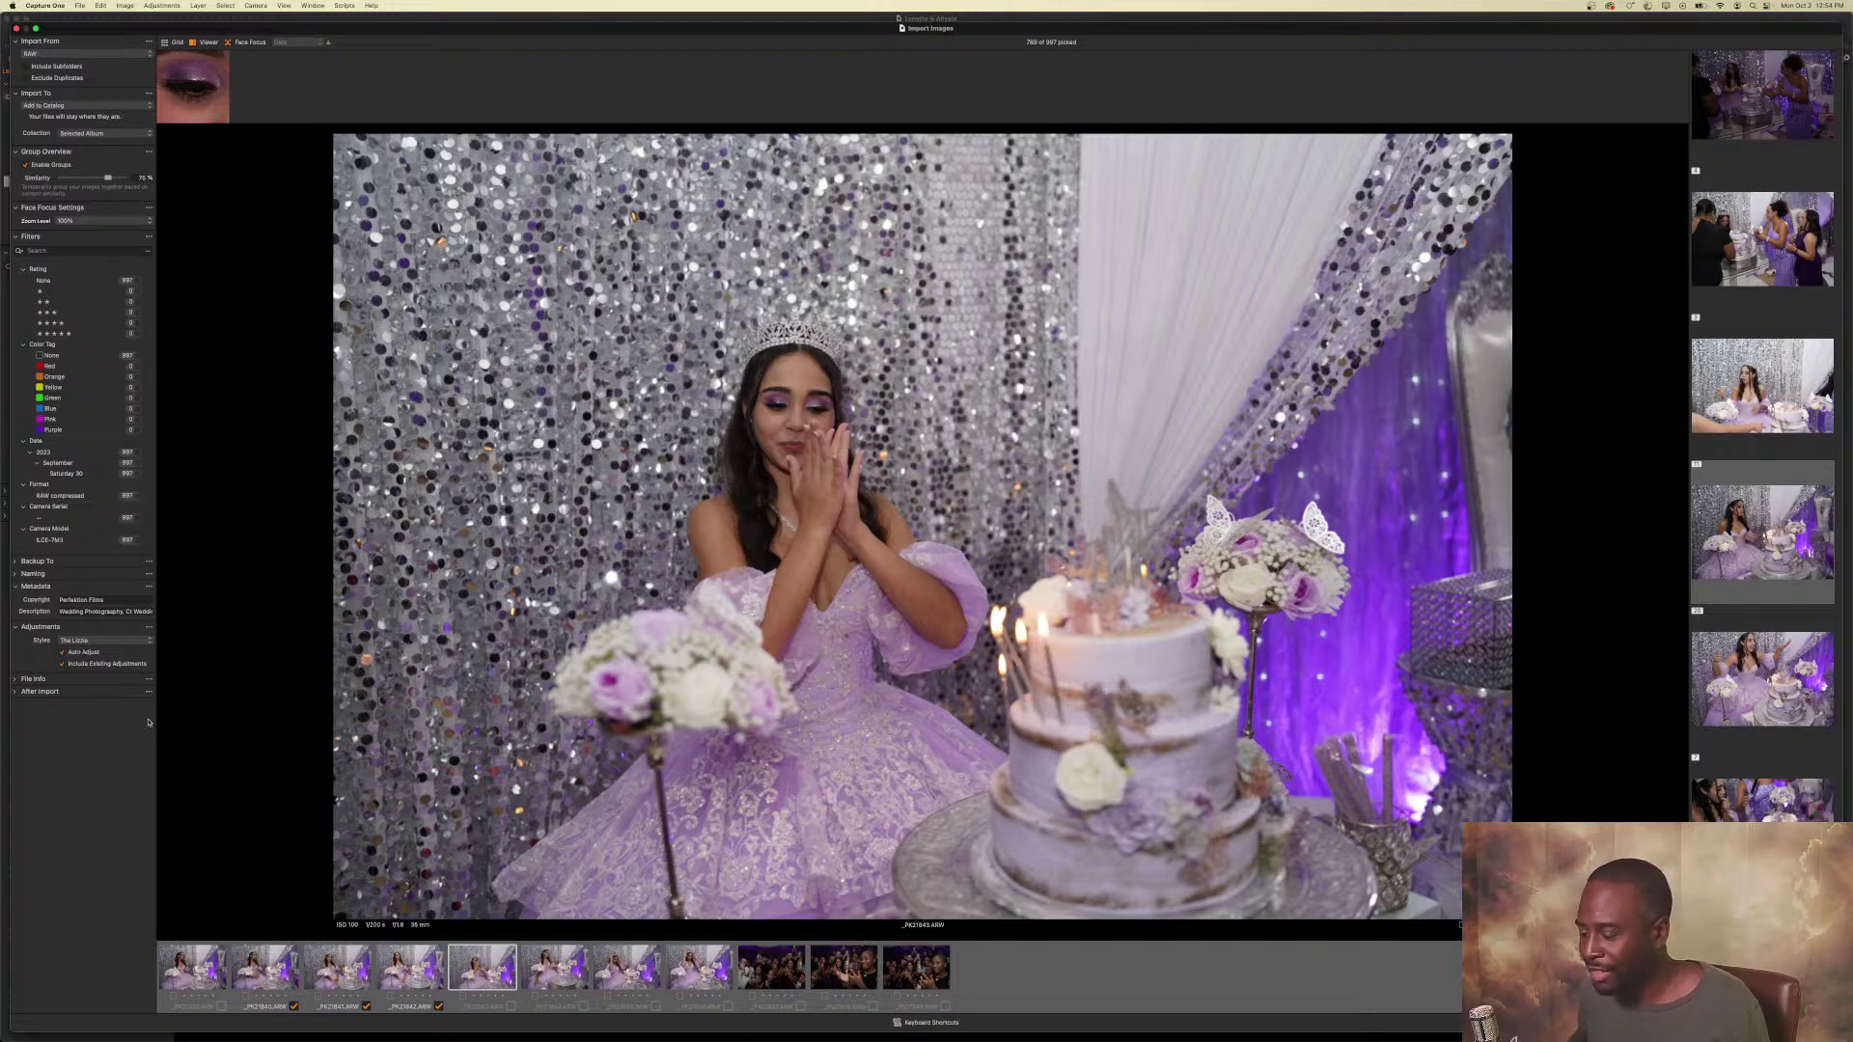
mouse_move(796, 1037)
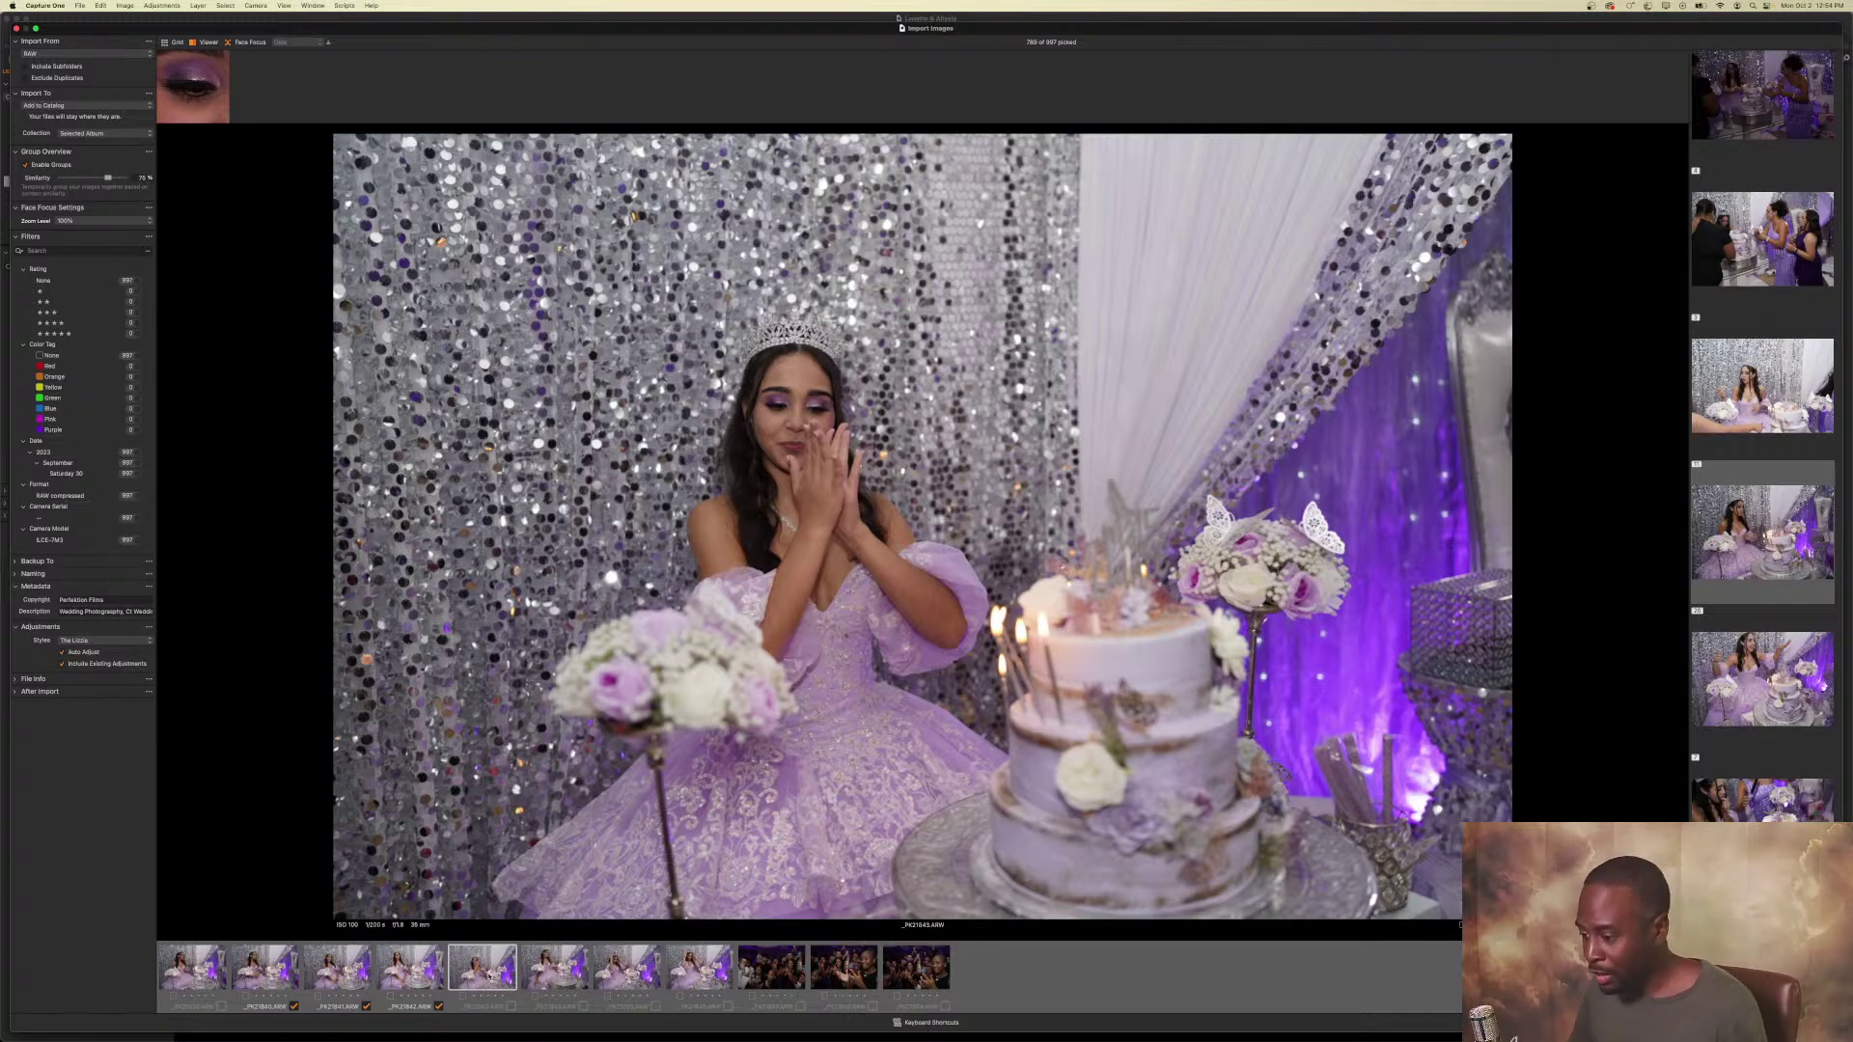
Pick the fifth through eighth frames of the seated quinceañera and the three frames of guests filming with phones.
key(space)
key(space)
key(space)
key(space)
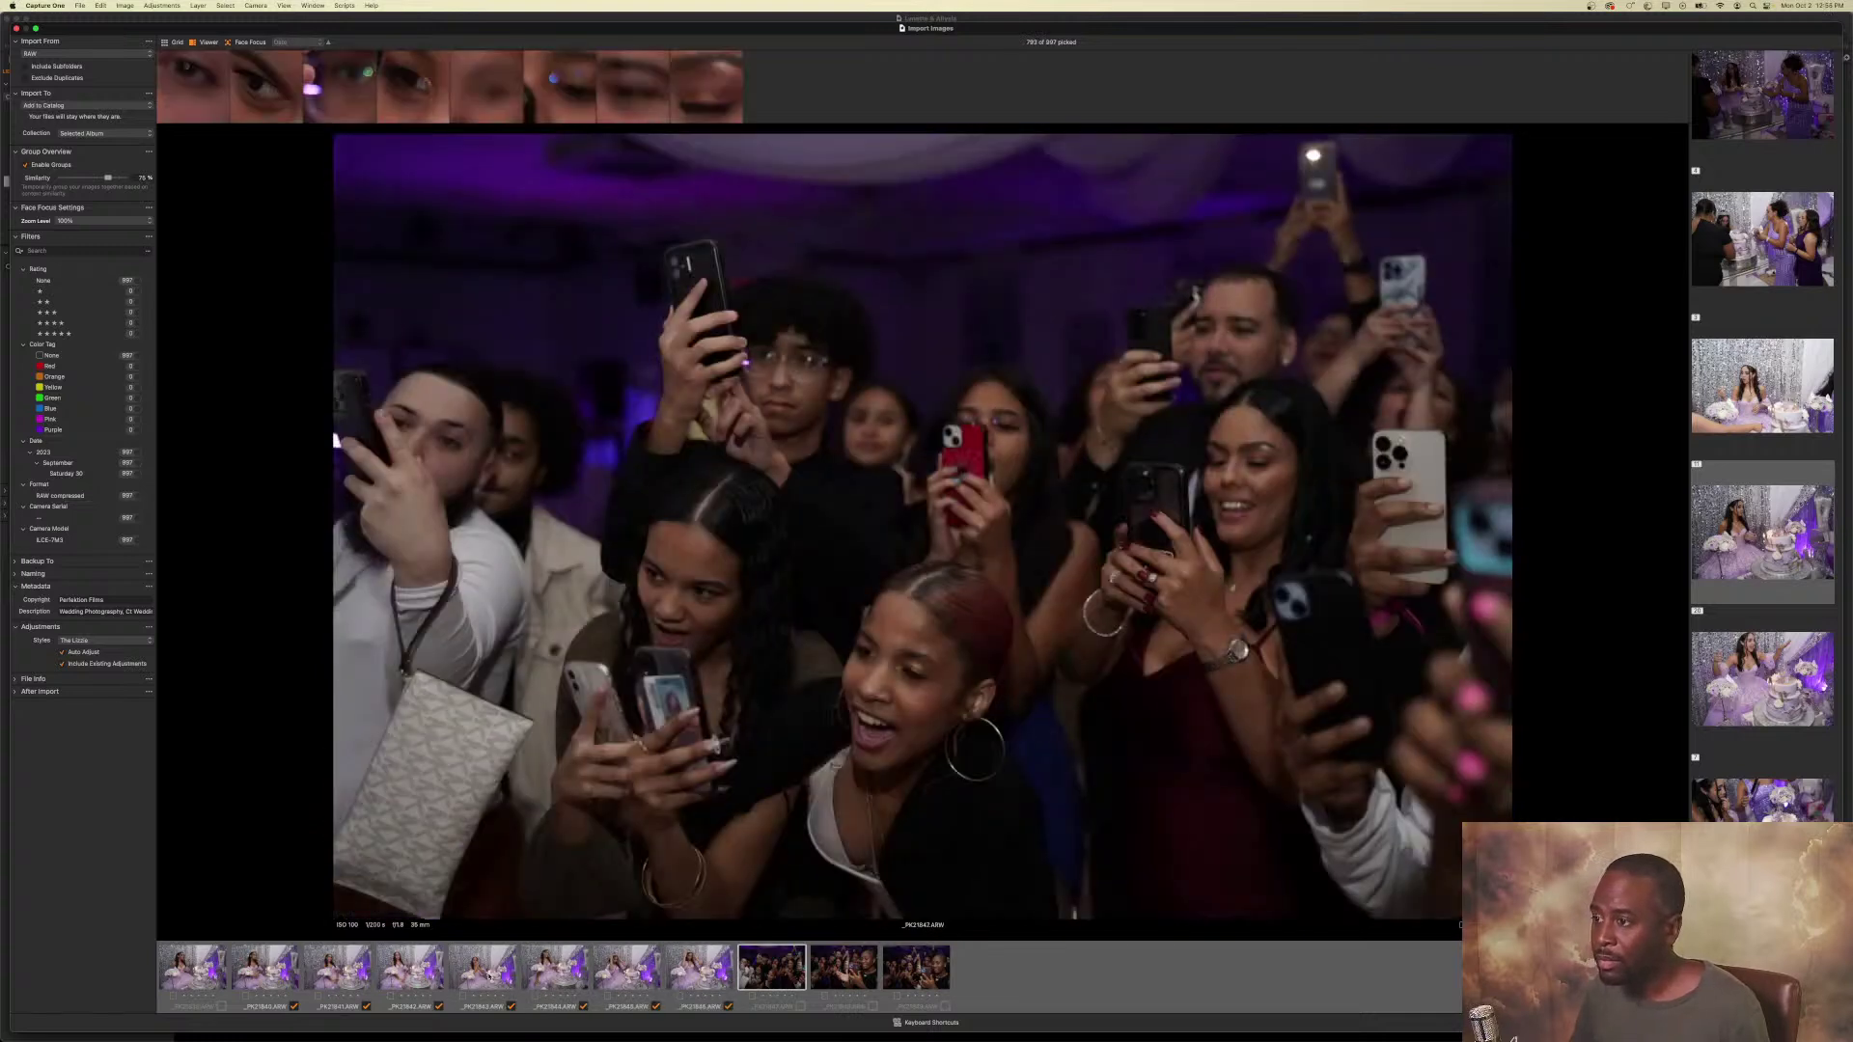
key(space)
key(space)
key(space)
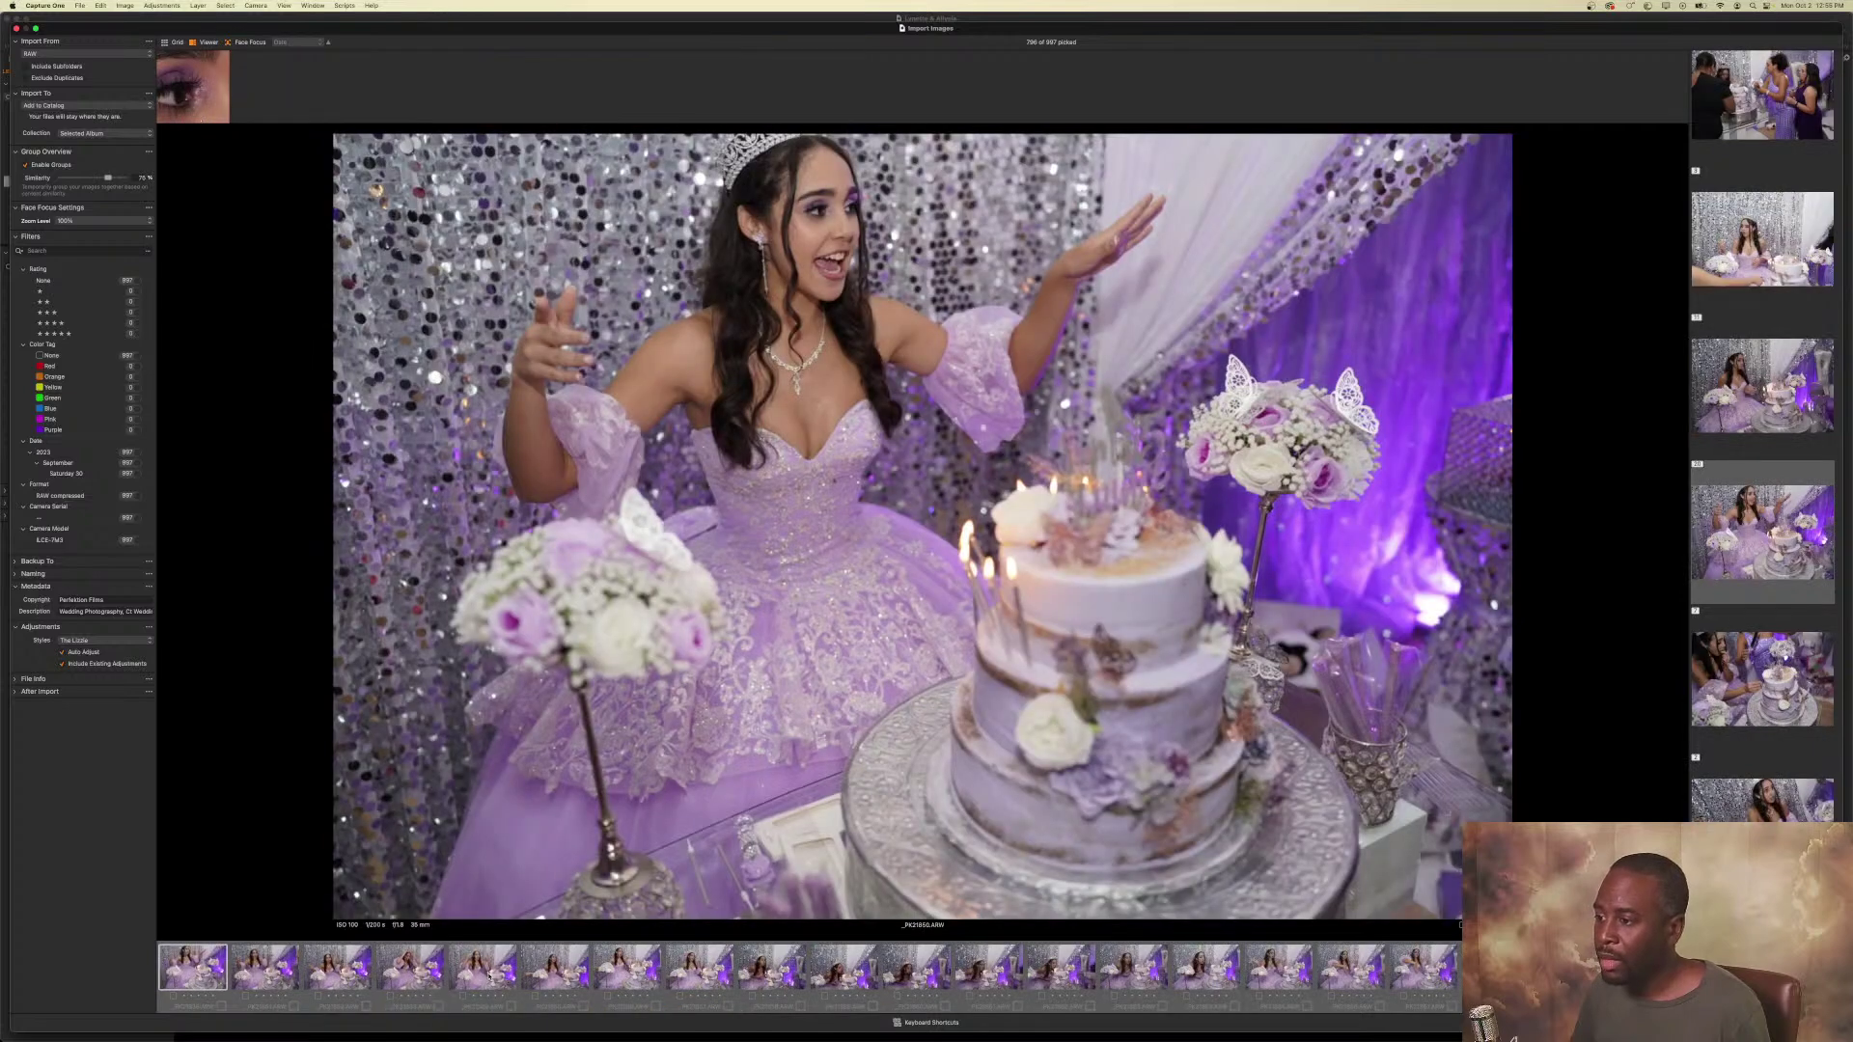
Go back to the group of the seated quinceañera and review its frames through the guests filming with phones.
key(Up)
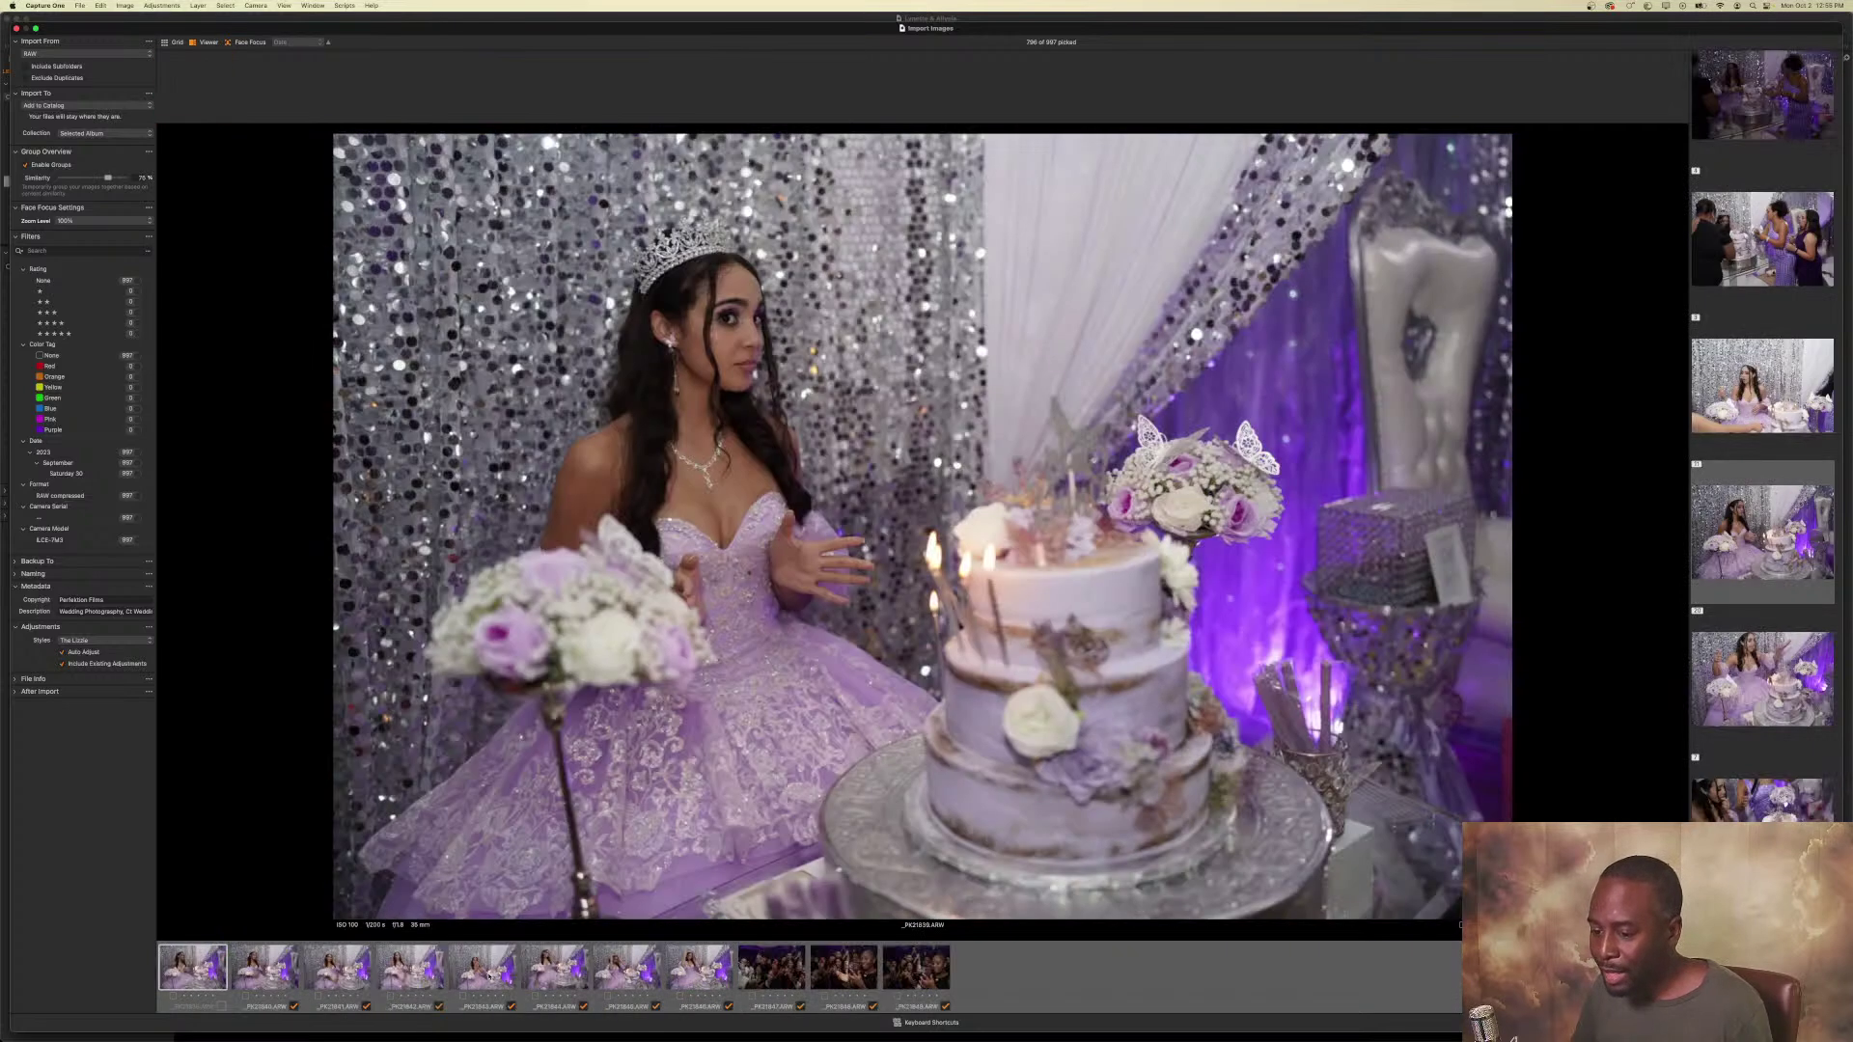
key(Right)
key(Right)
key(Right)
key(Right)
key(Right)
key(Right)
key(Right)
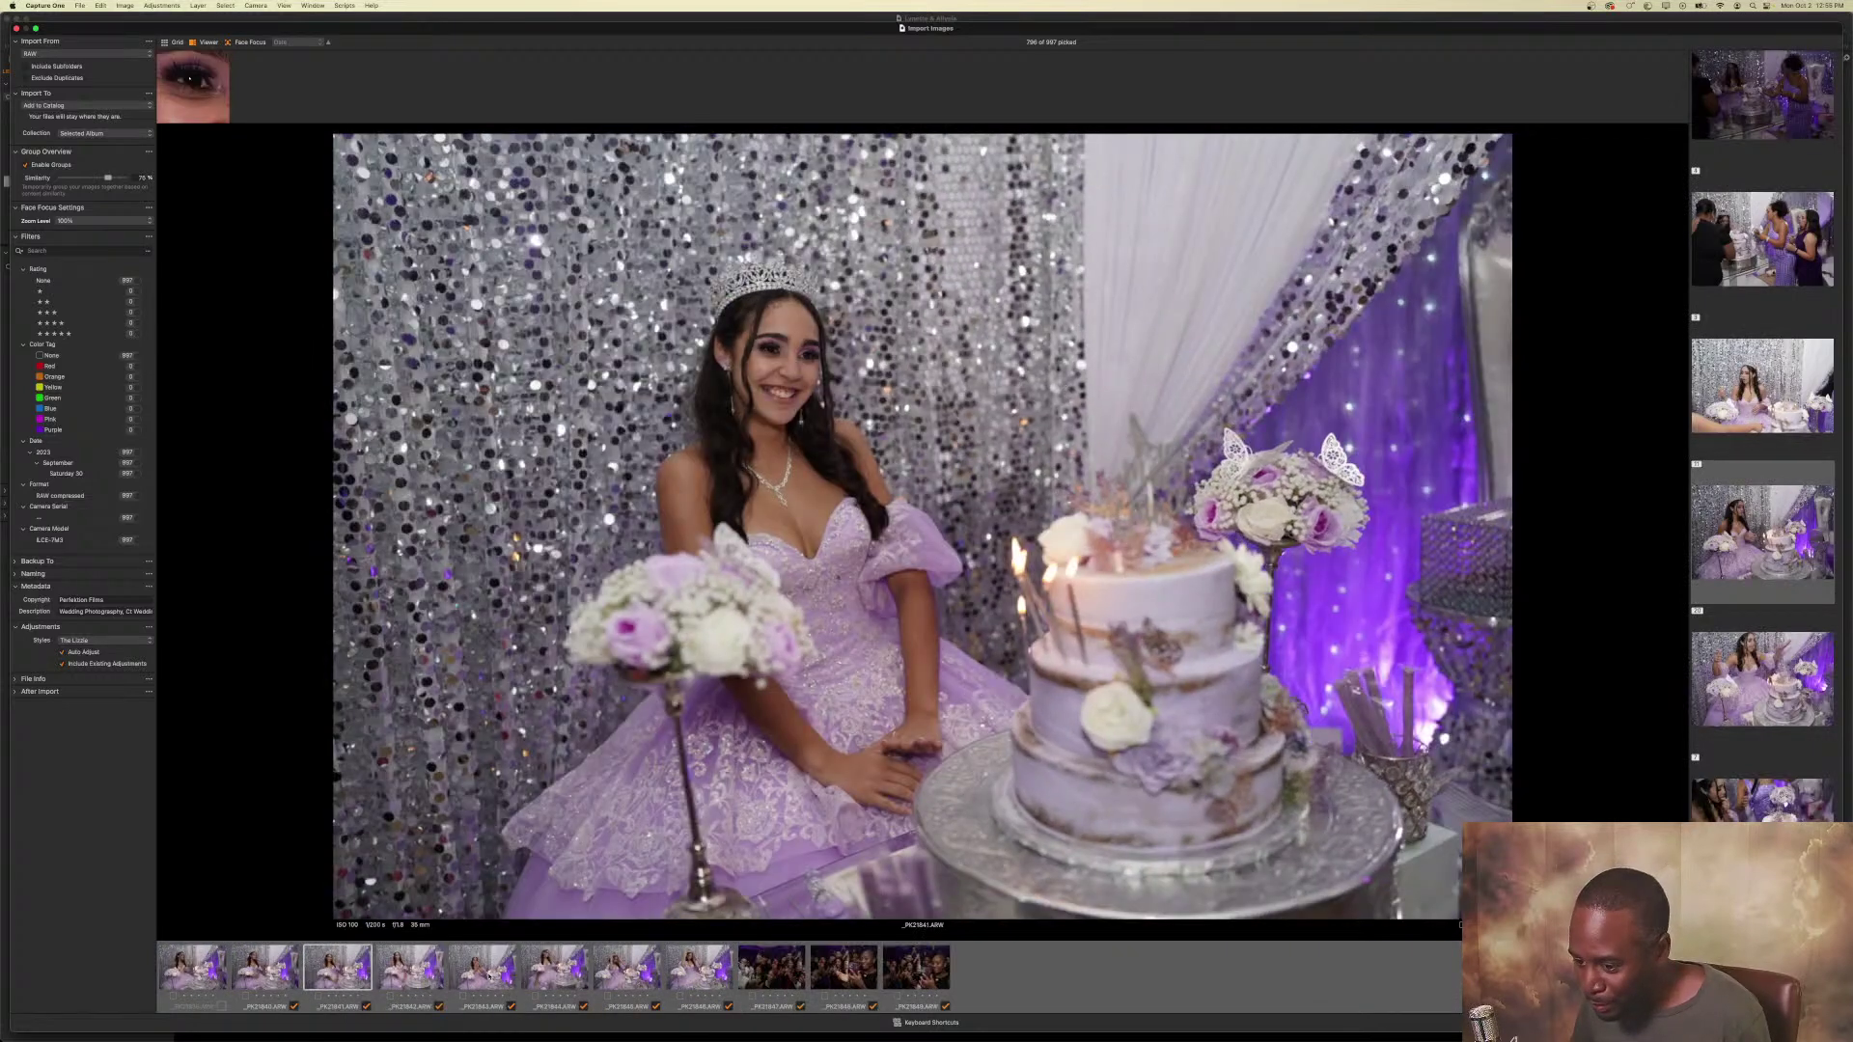
key(Right)
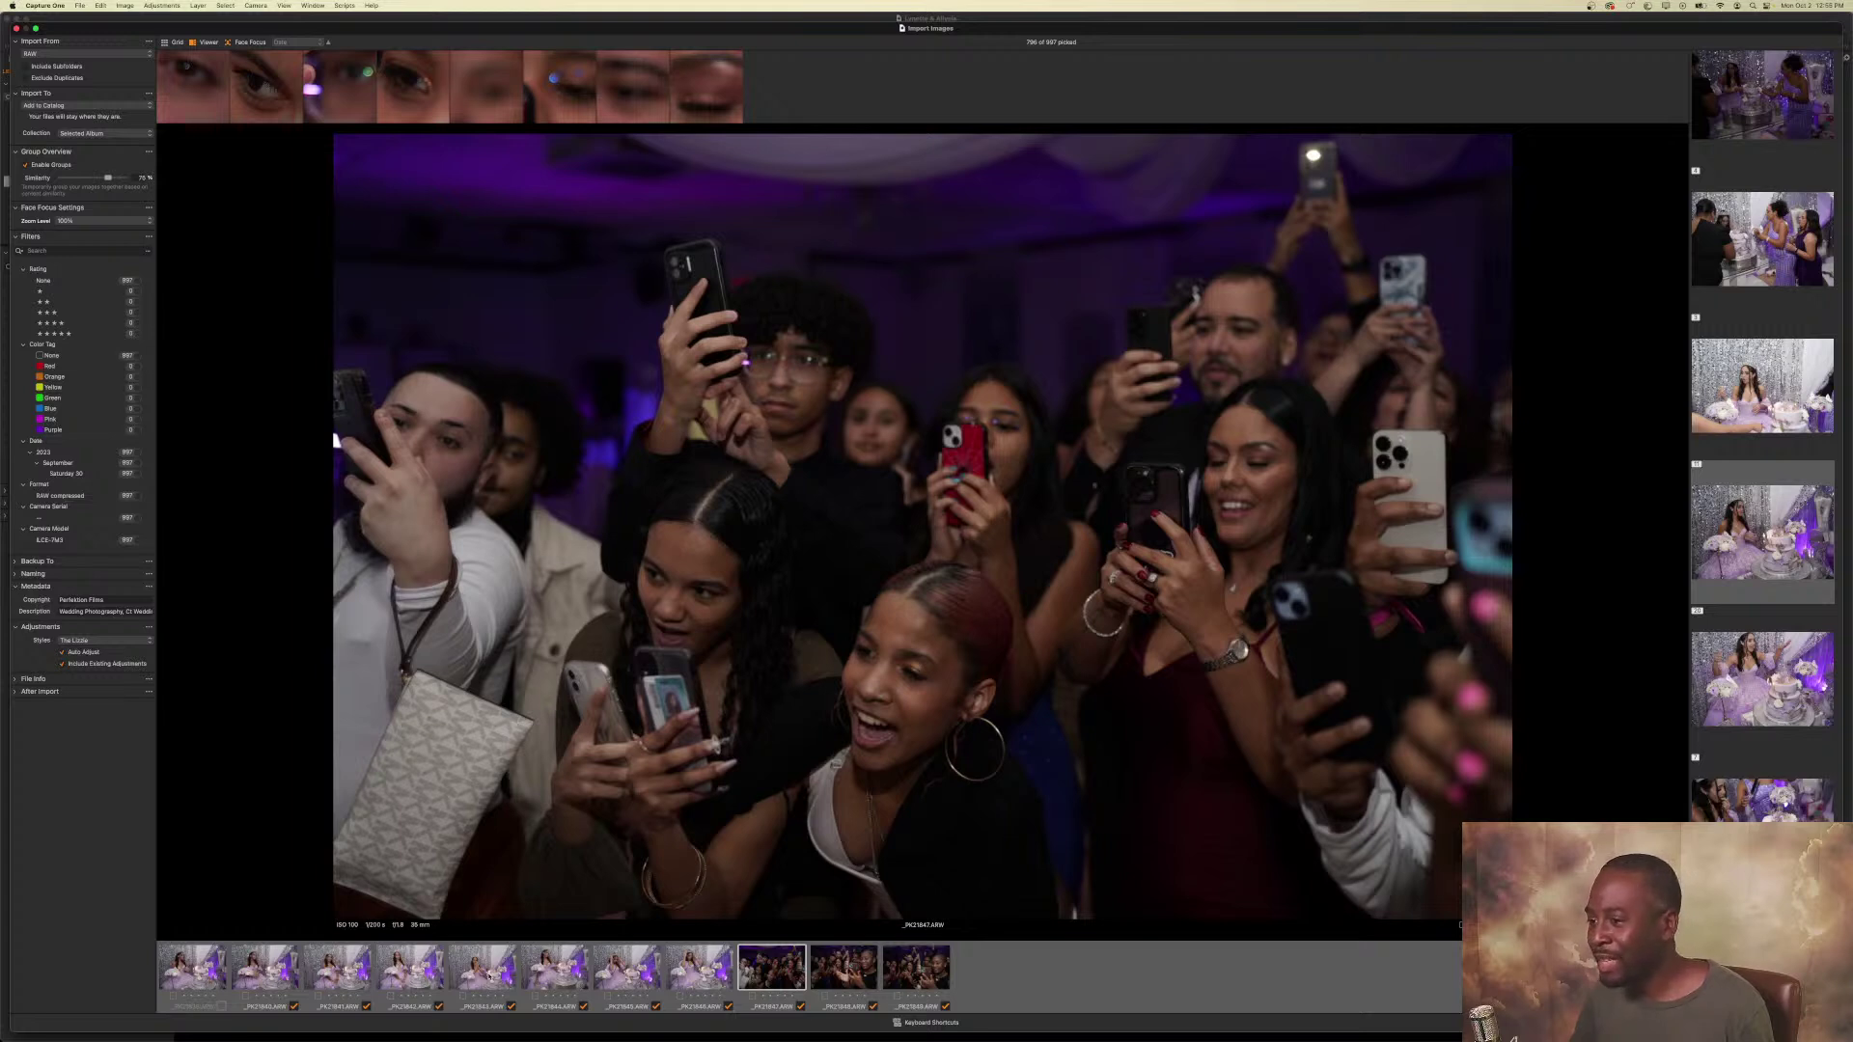
key(Right)
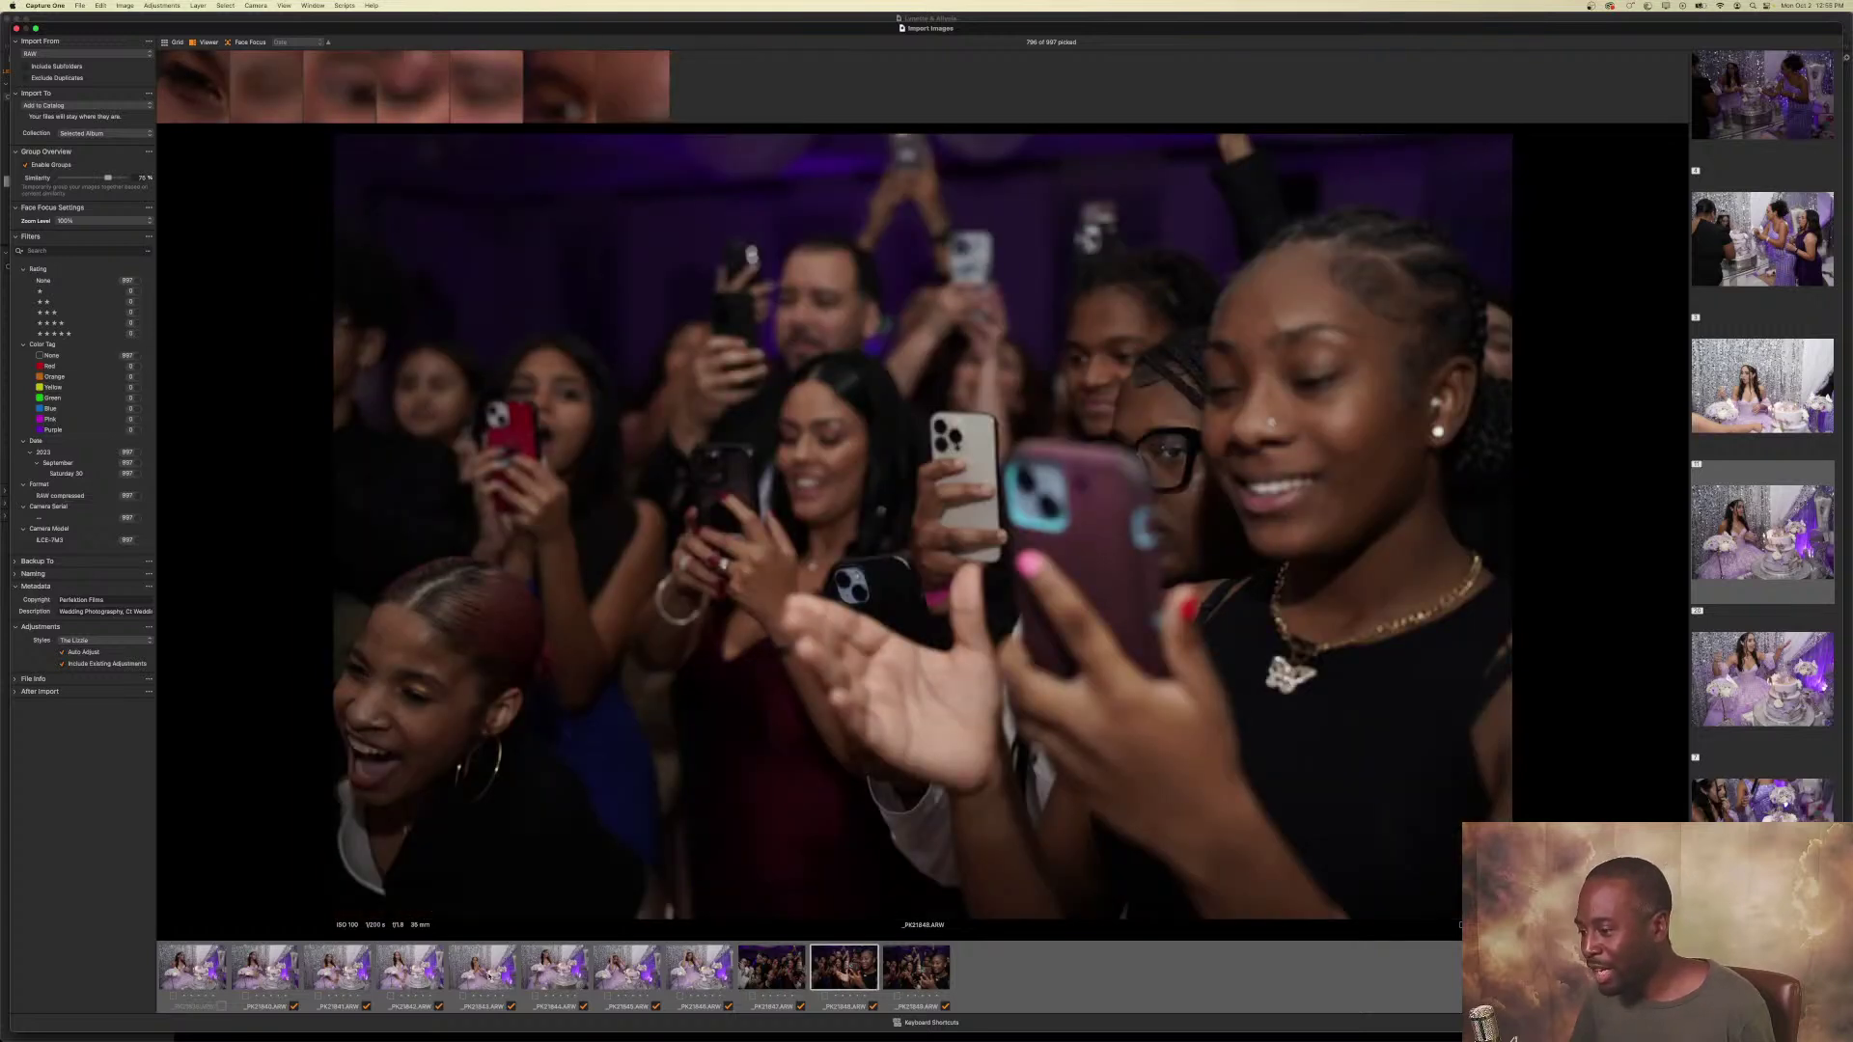
key(Right)
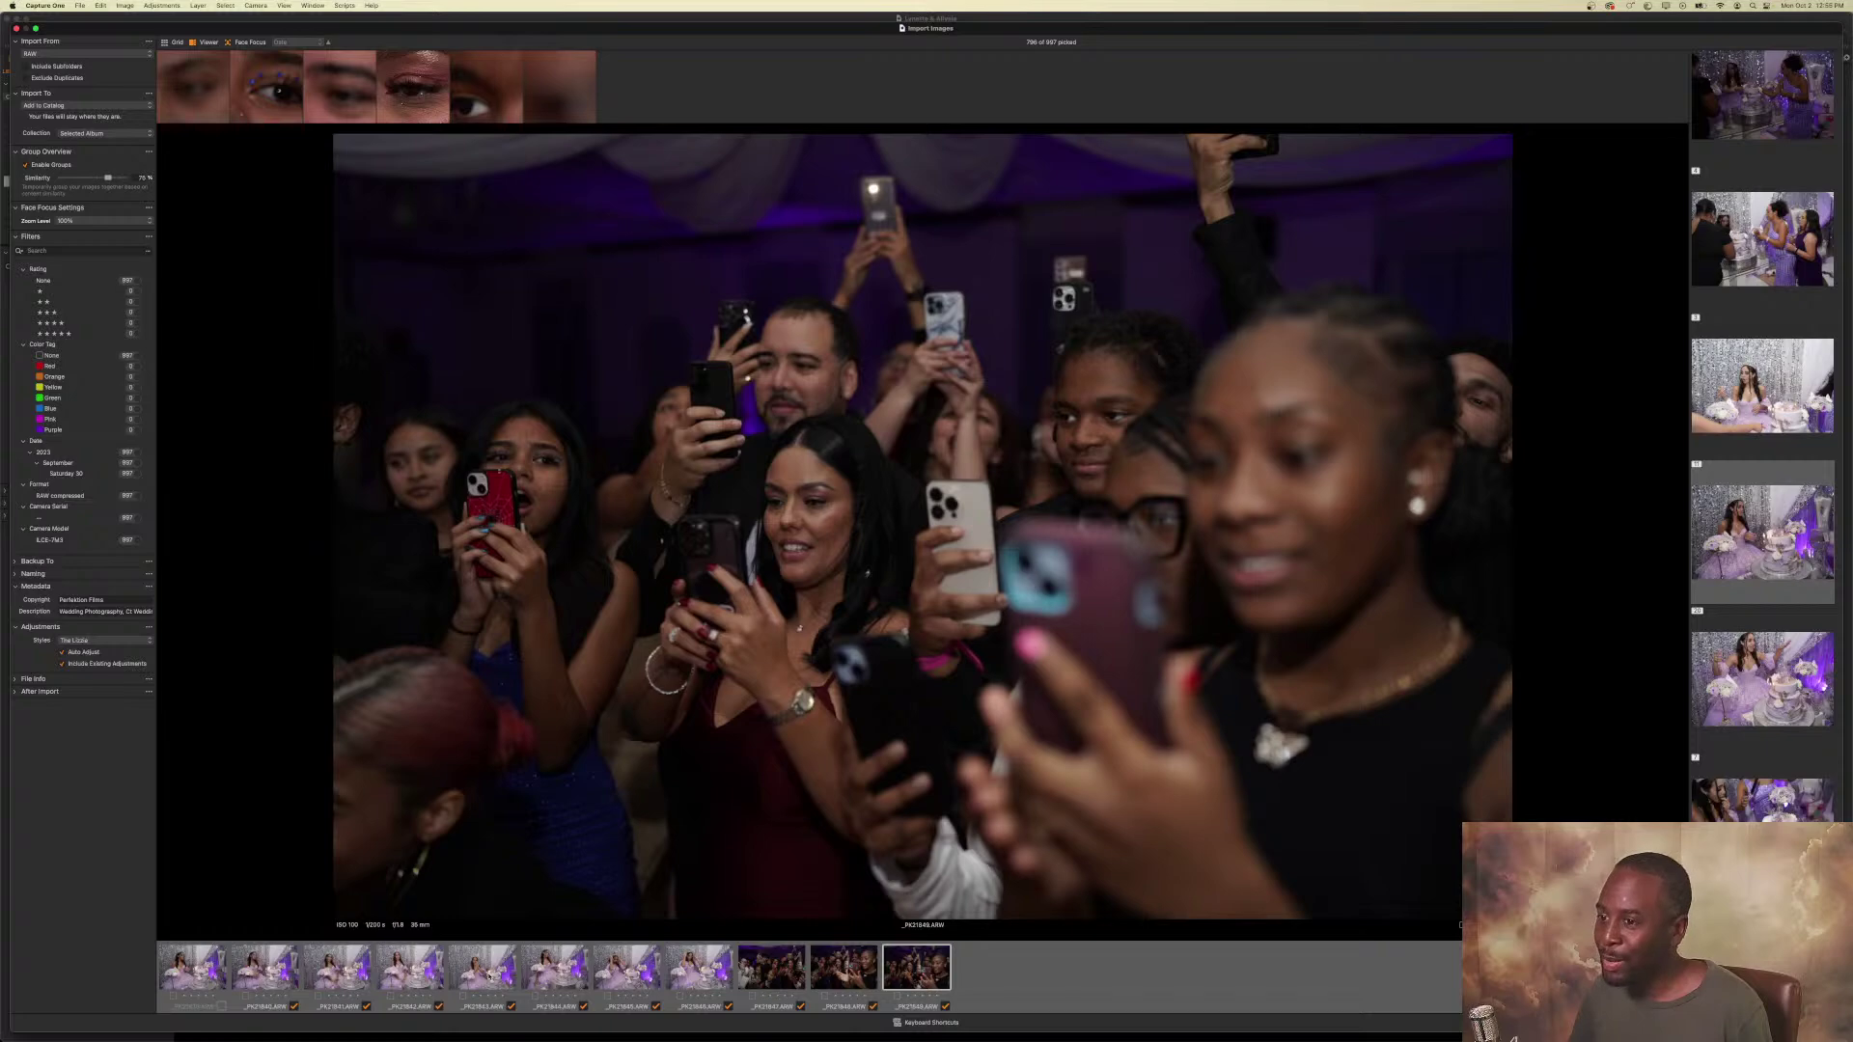
Pick the first nine frames of the quinceañera celebrating behind the lit cake and leaning in to blow the candles.
key(Right)
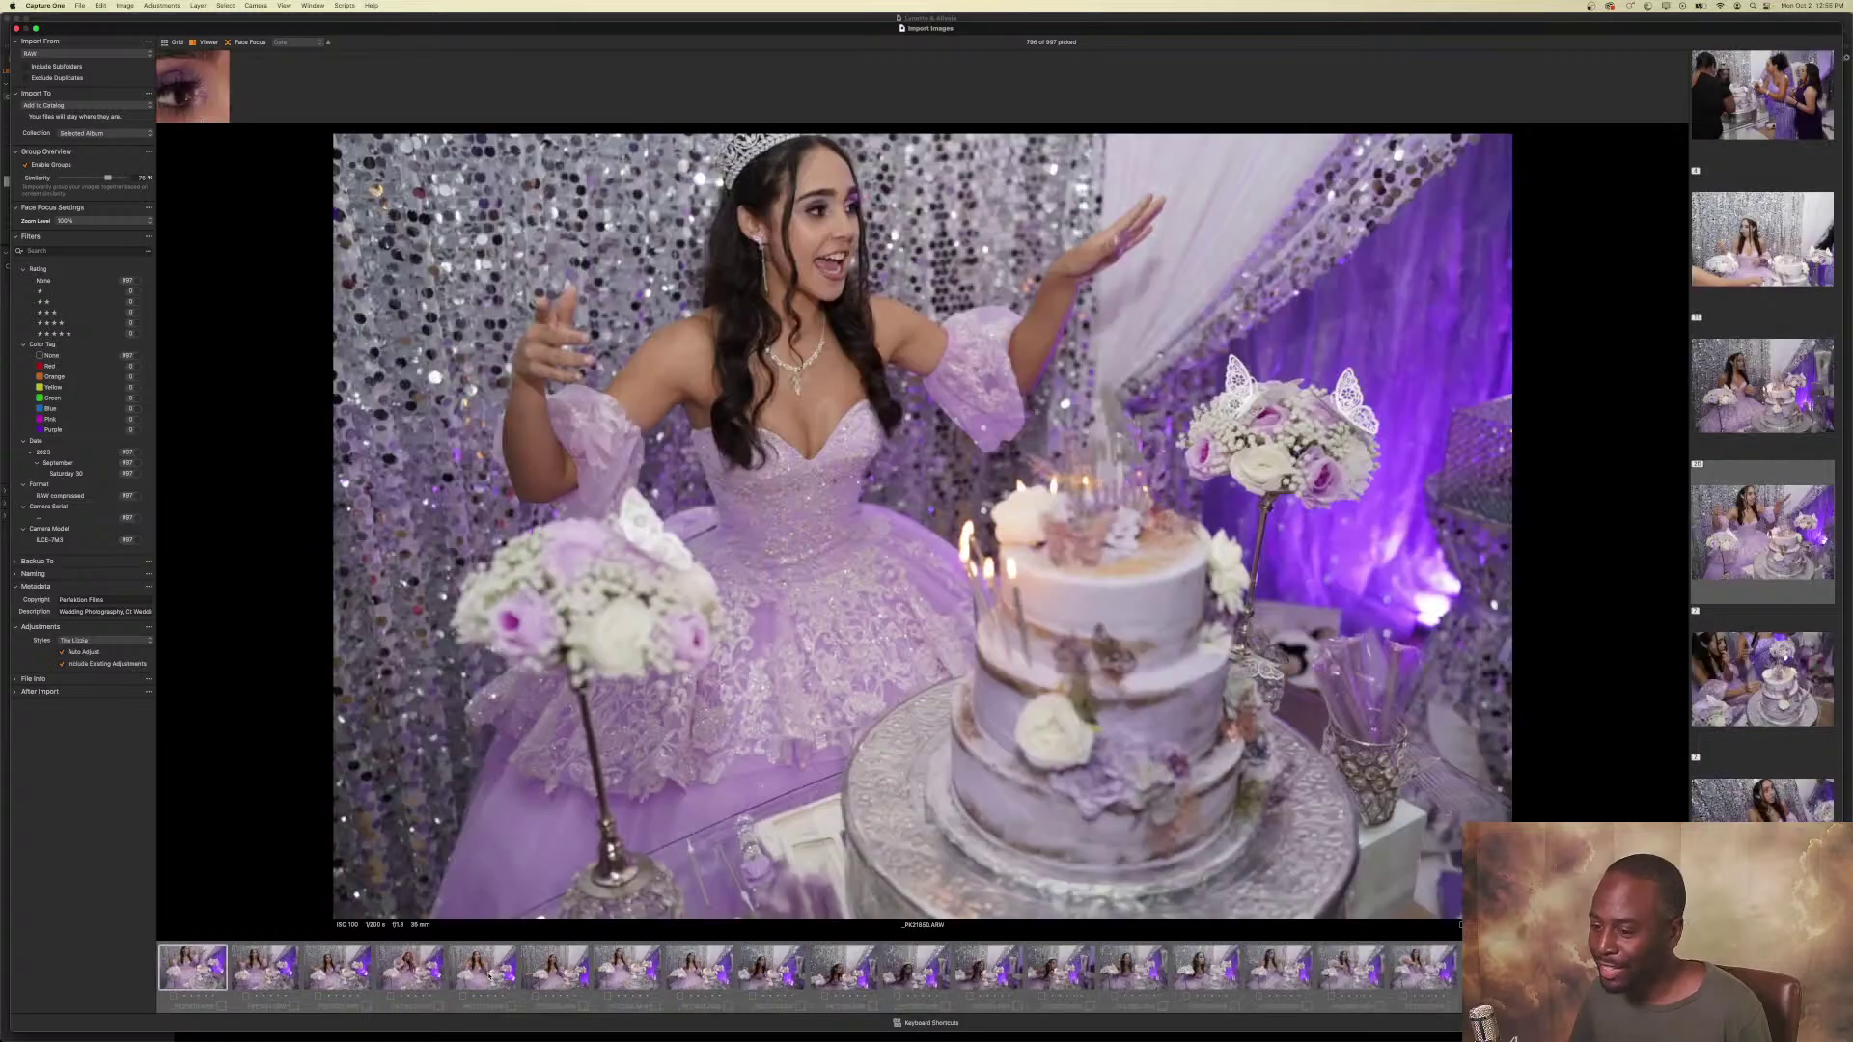
key(Right)
key(Right)
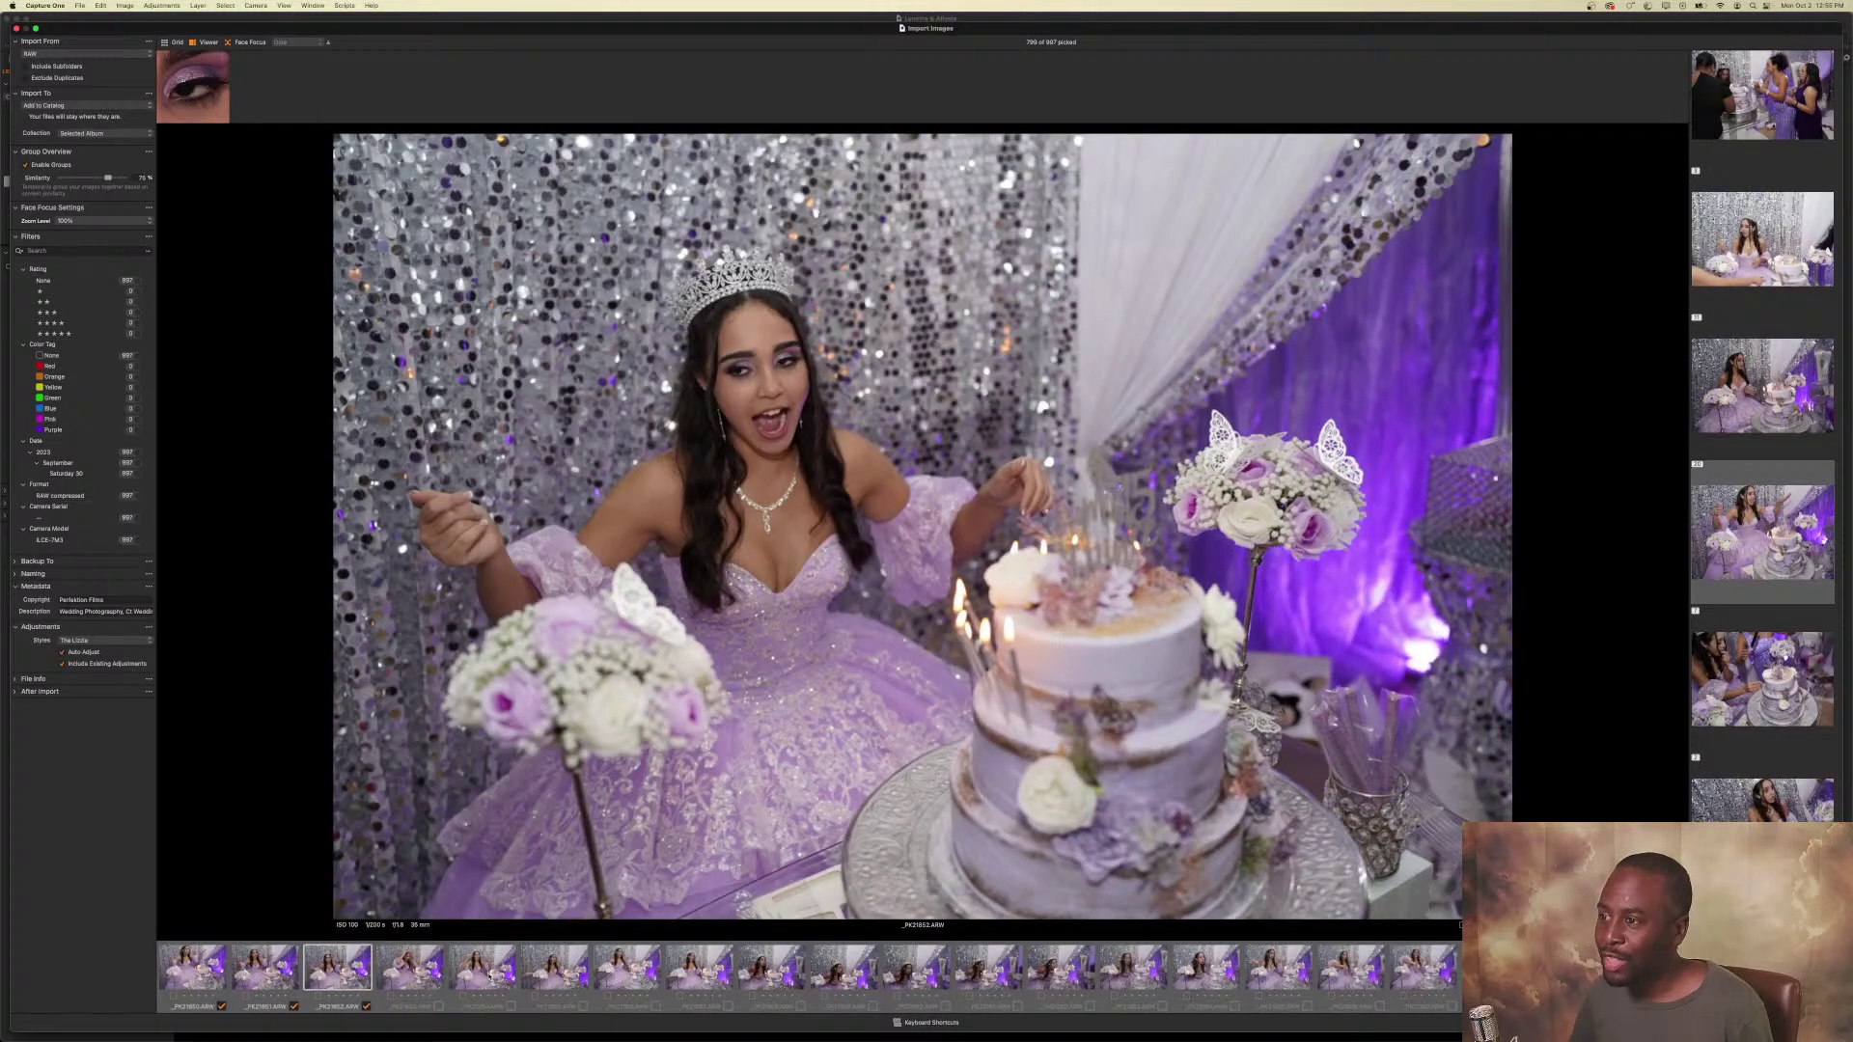
key(Right)
key(Right)
key(Right)
key(Right)
key(Right)
key(Right)
key(Right)
key(Right)
key(Right)
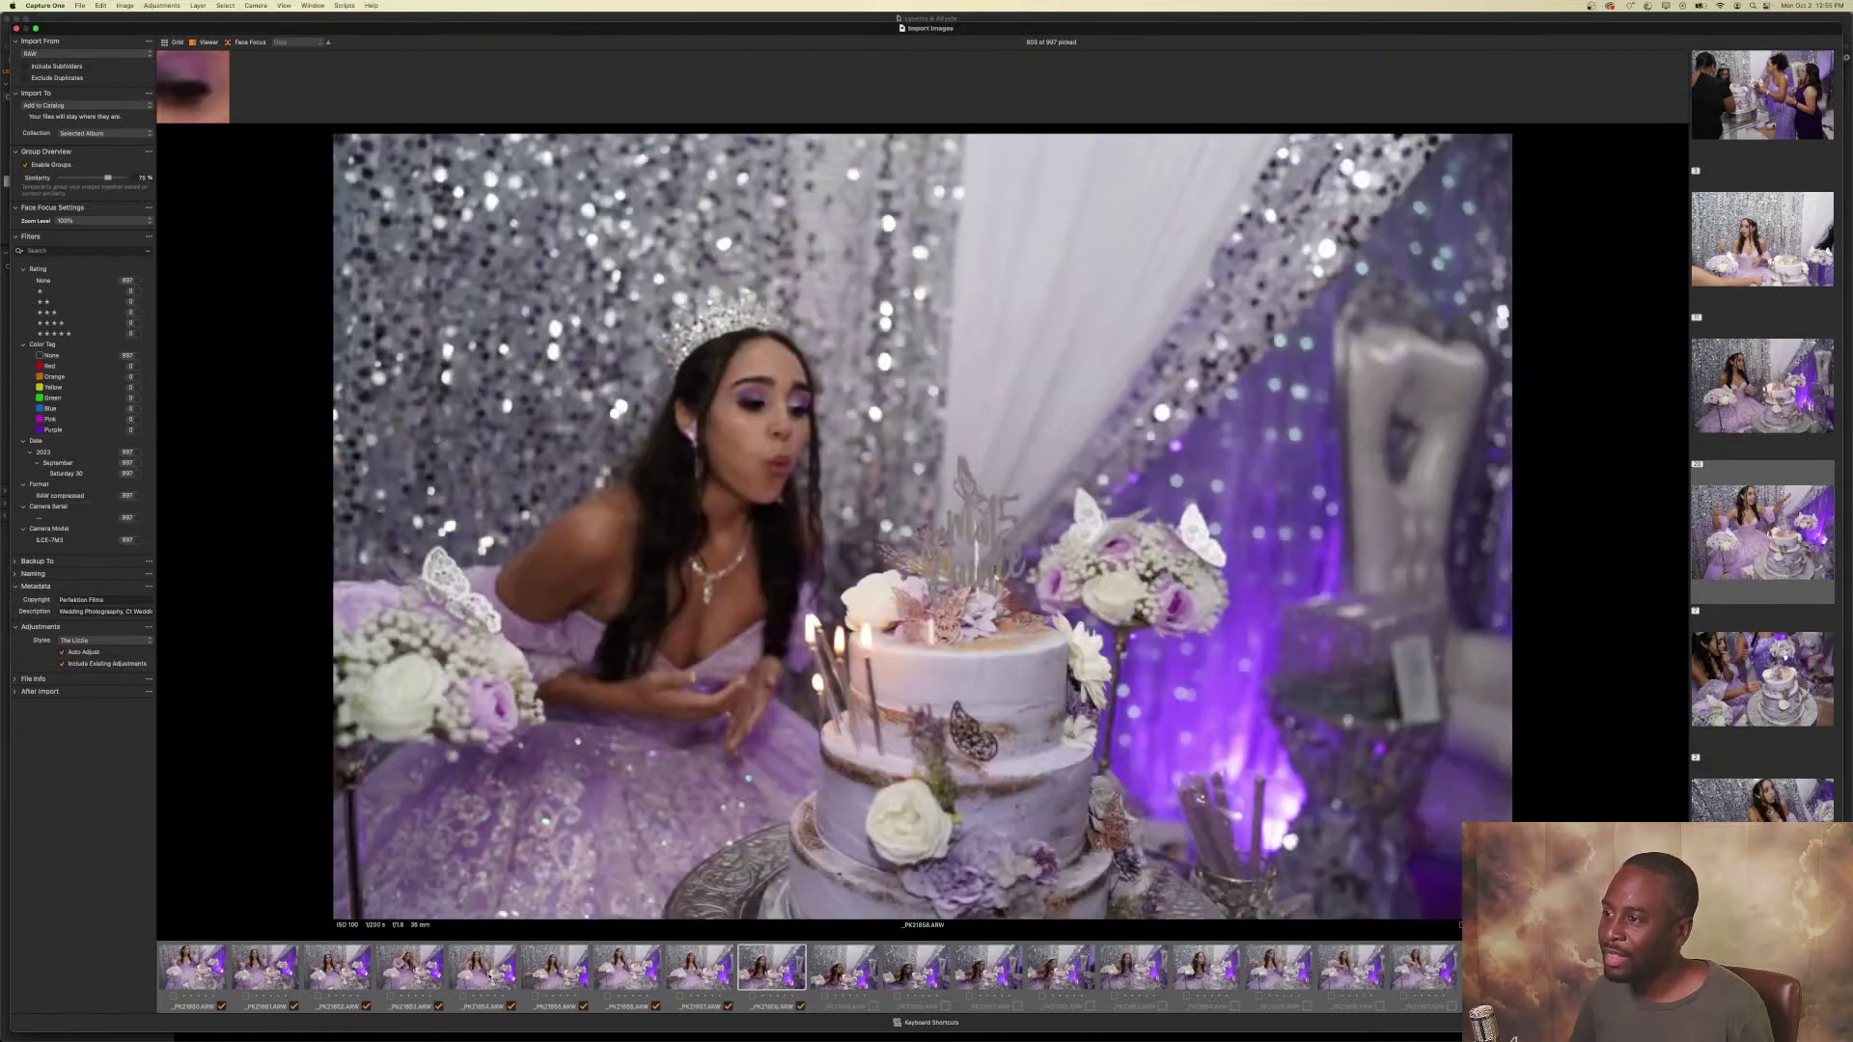
Pick the remaining frames in the group of the quinceañera blowing out the candles and smiling beside the cake.
key(Right)
key(Right)
key(Right)
key(Right)
key(Right)
key(Right)
key(Right)
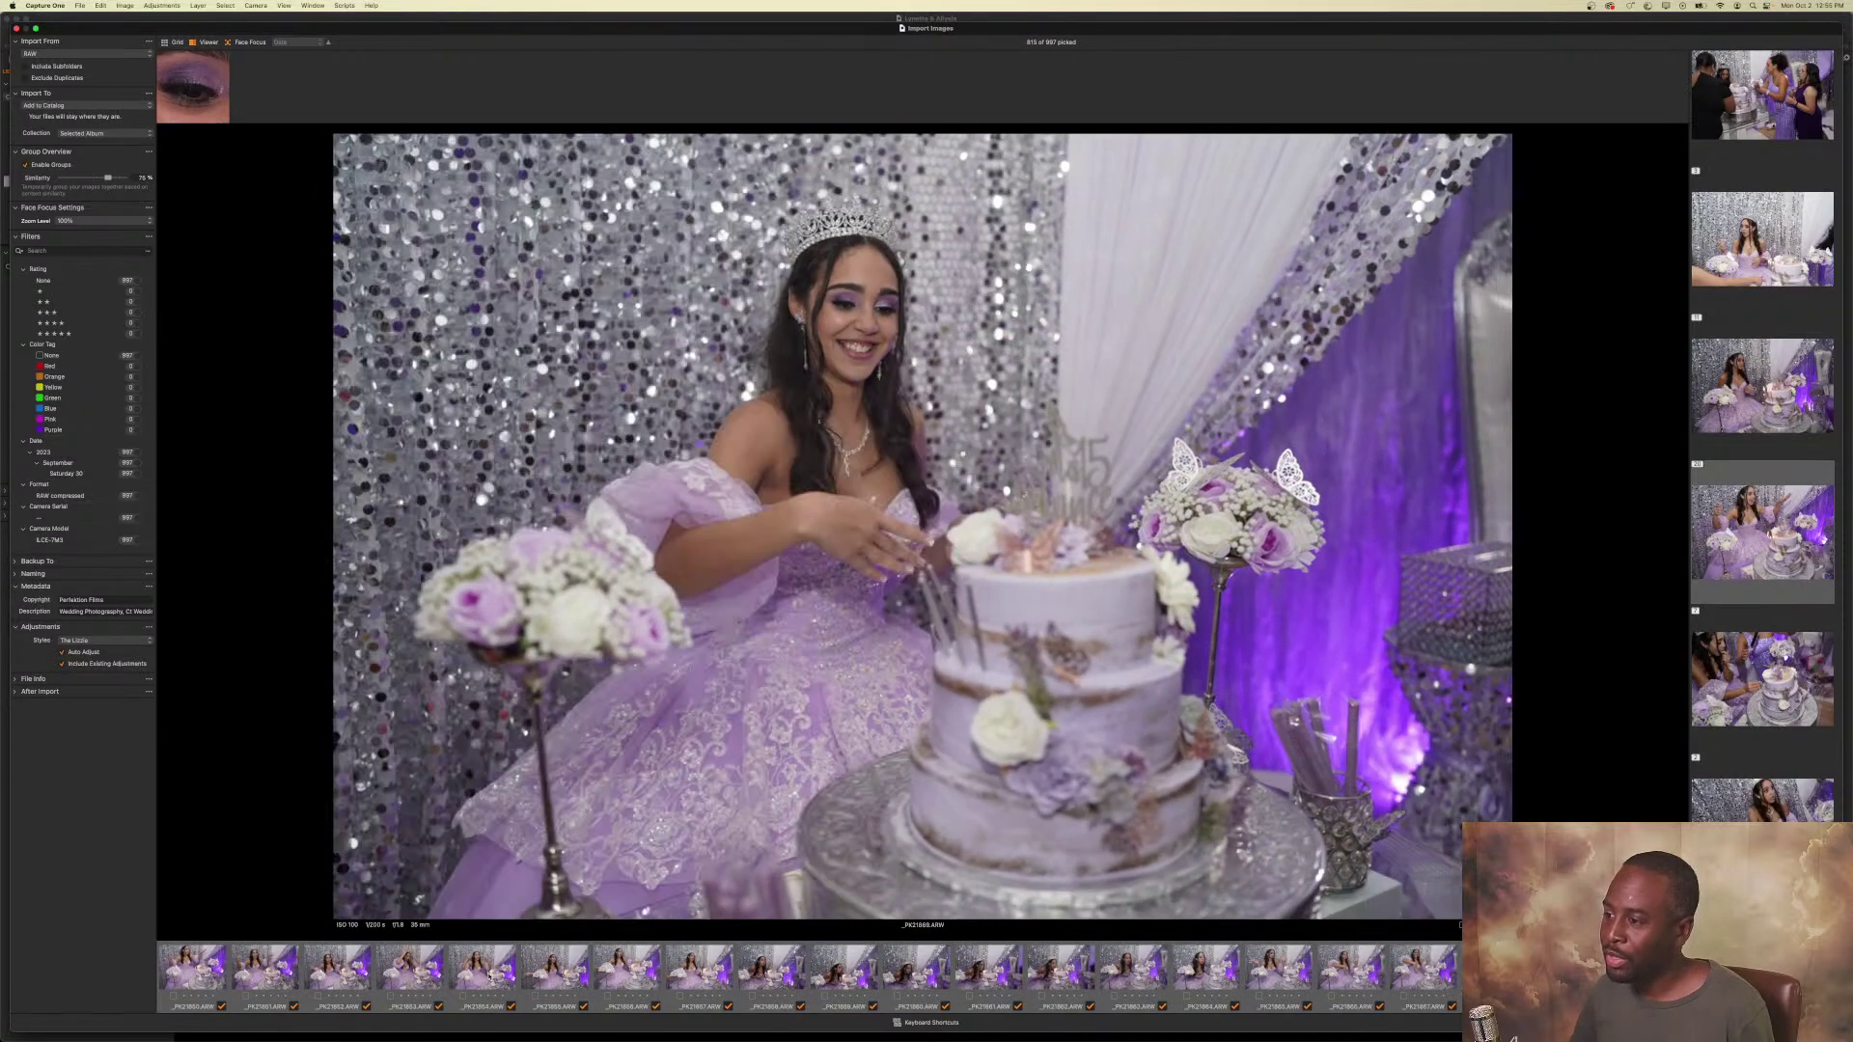
key(Right)
key(Right)
key(Right)
key(Right)
key(Right)
key(Right)
Pick all seven frames of the quinceañera removing the cake decorations and the frames of the small group after them.
key(Right)
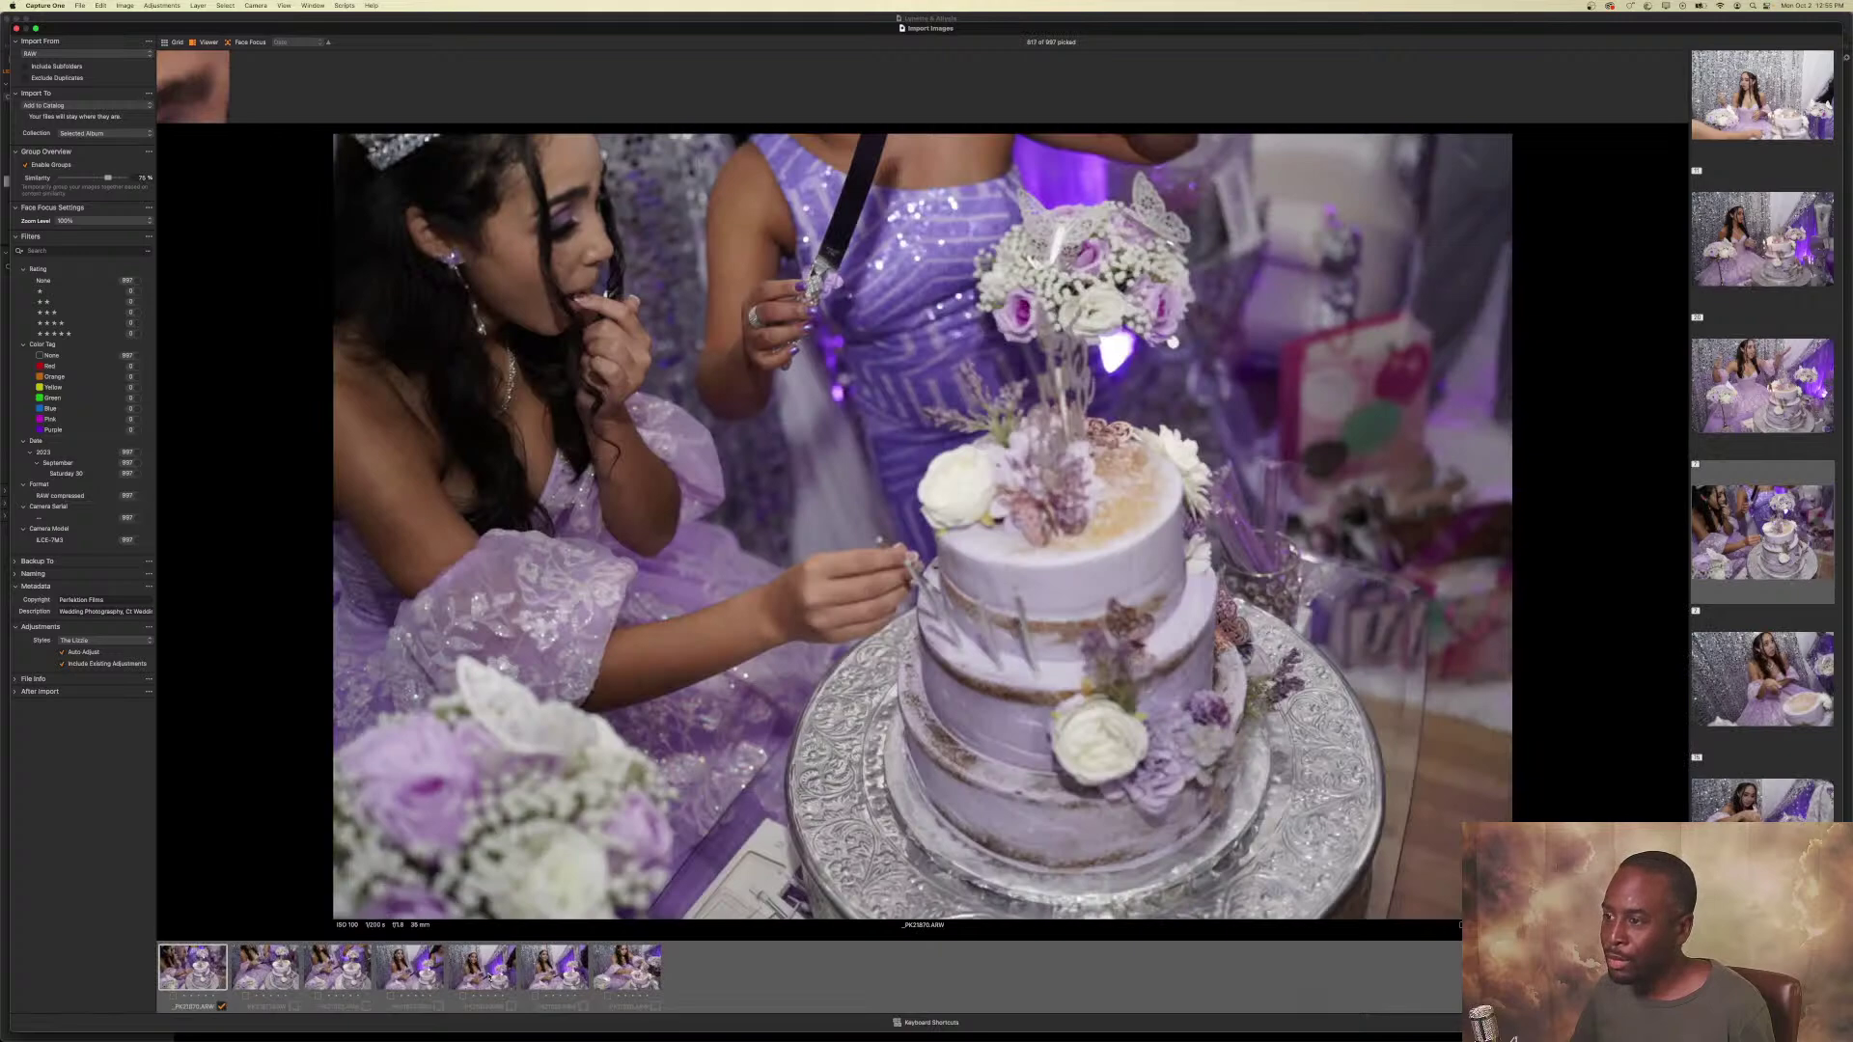
key(Right)
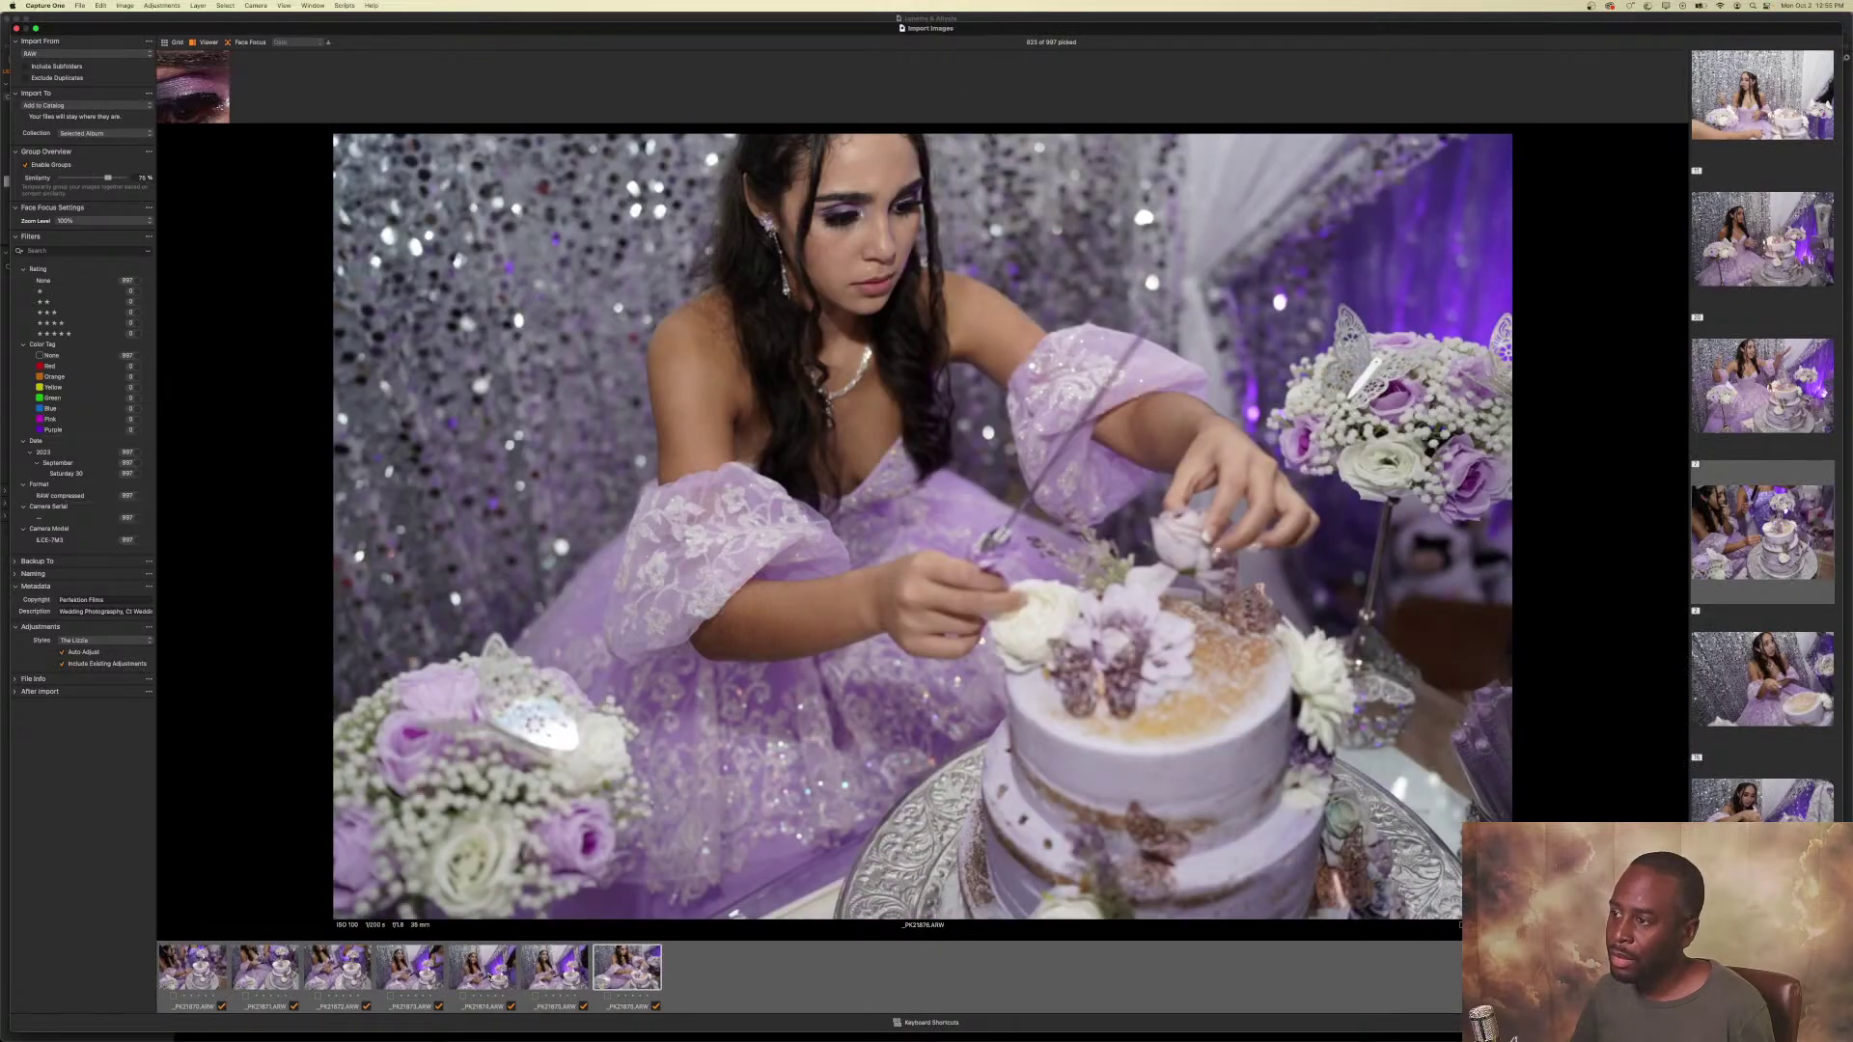
key(Right)
key(Right)
Pick all fifteen frames of the quinceañera putting the knife into the cake, including the close-ups of the cake top.
key(Right)
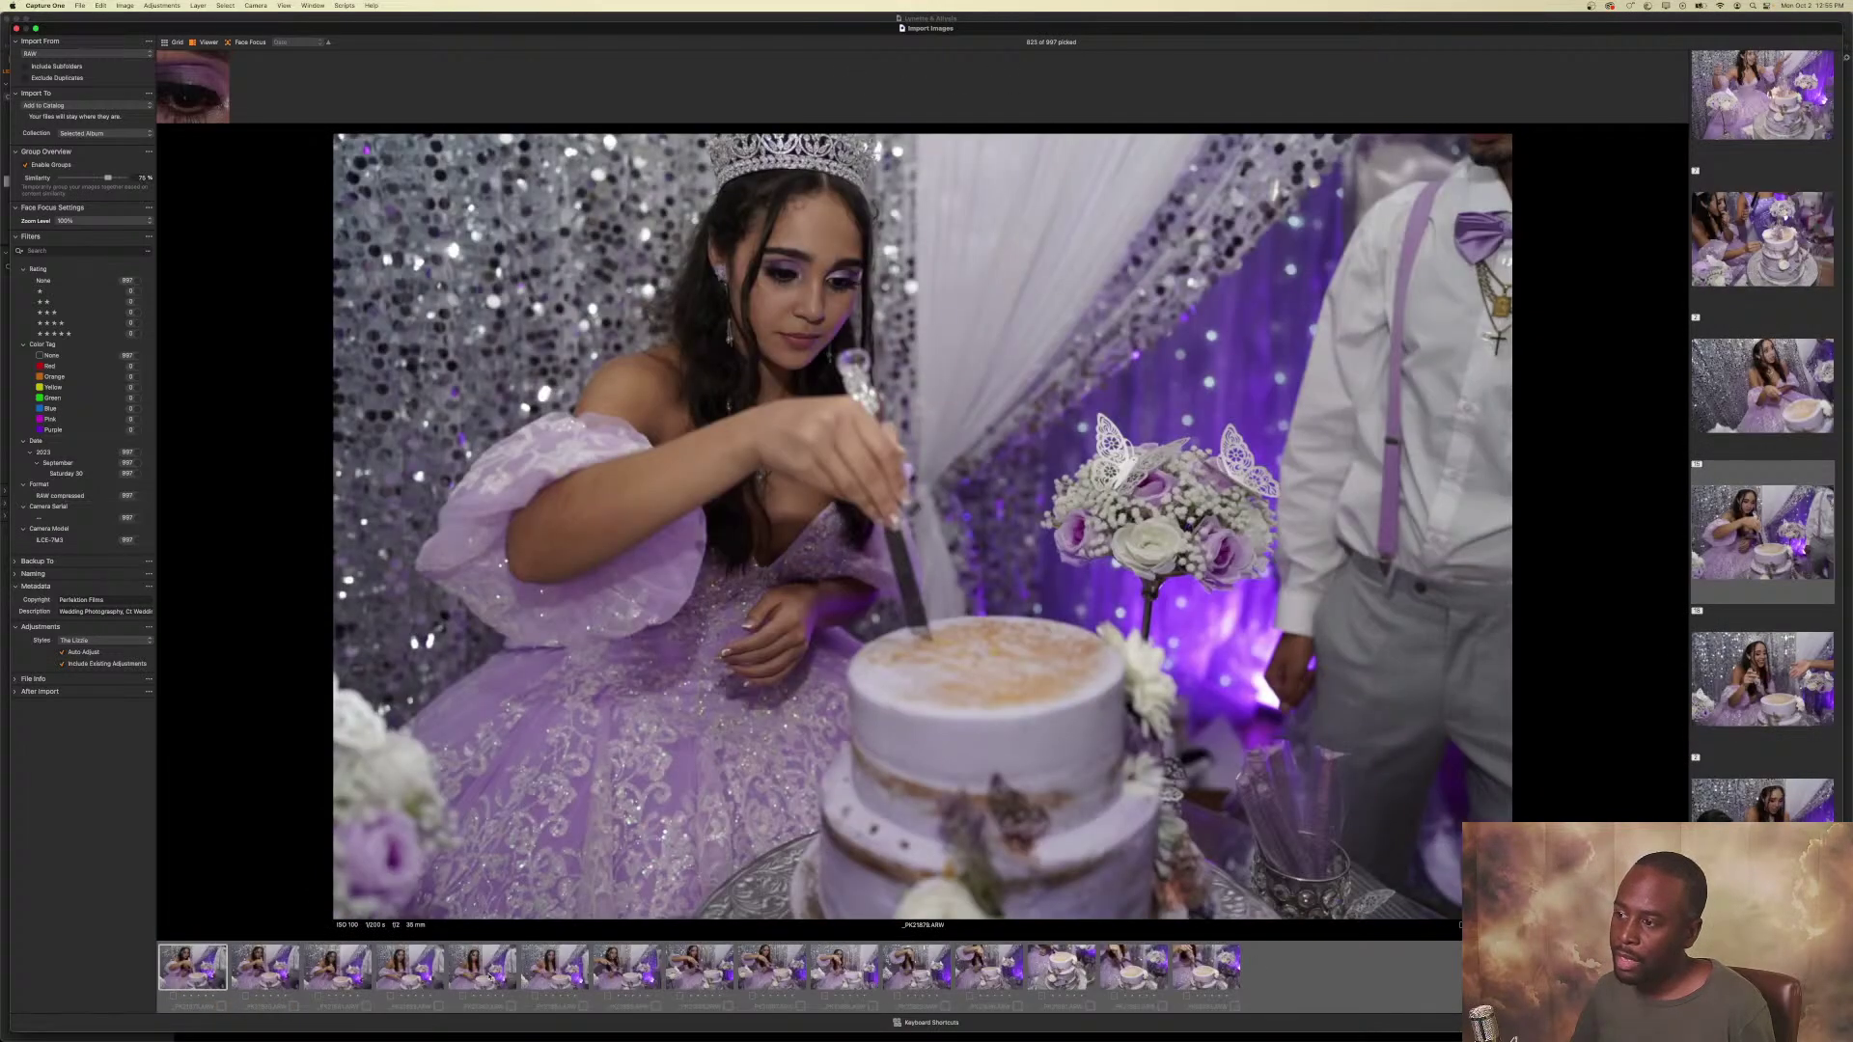
key(Right)
key(Right)
key(Right)
key(Right)
key(Right)
key(Right)
key(Right)
key(Right)
key(Right)
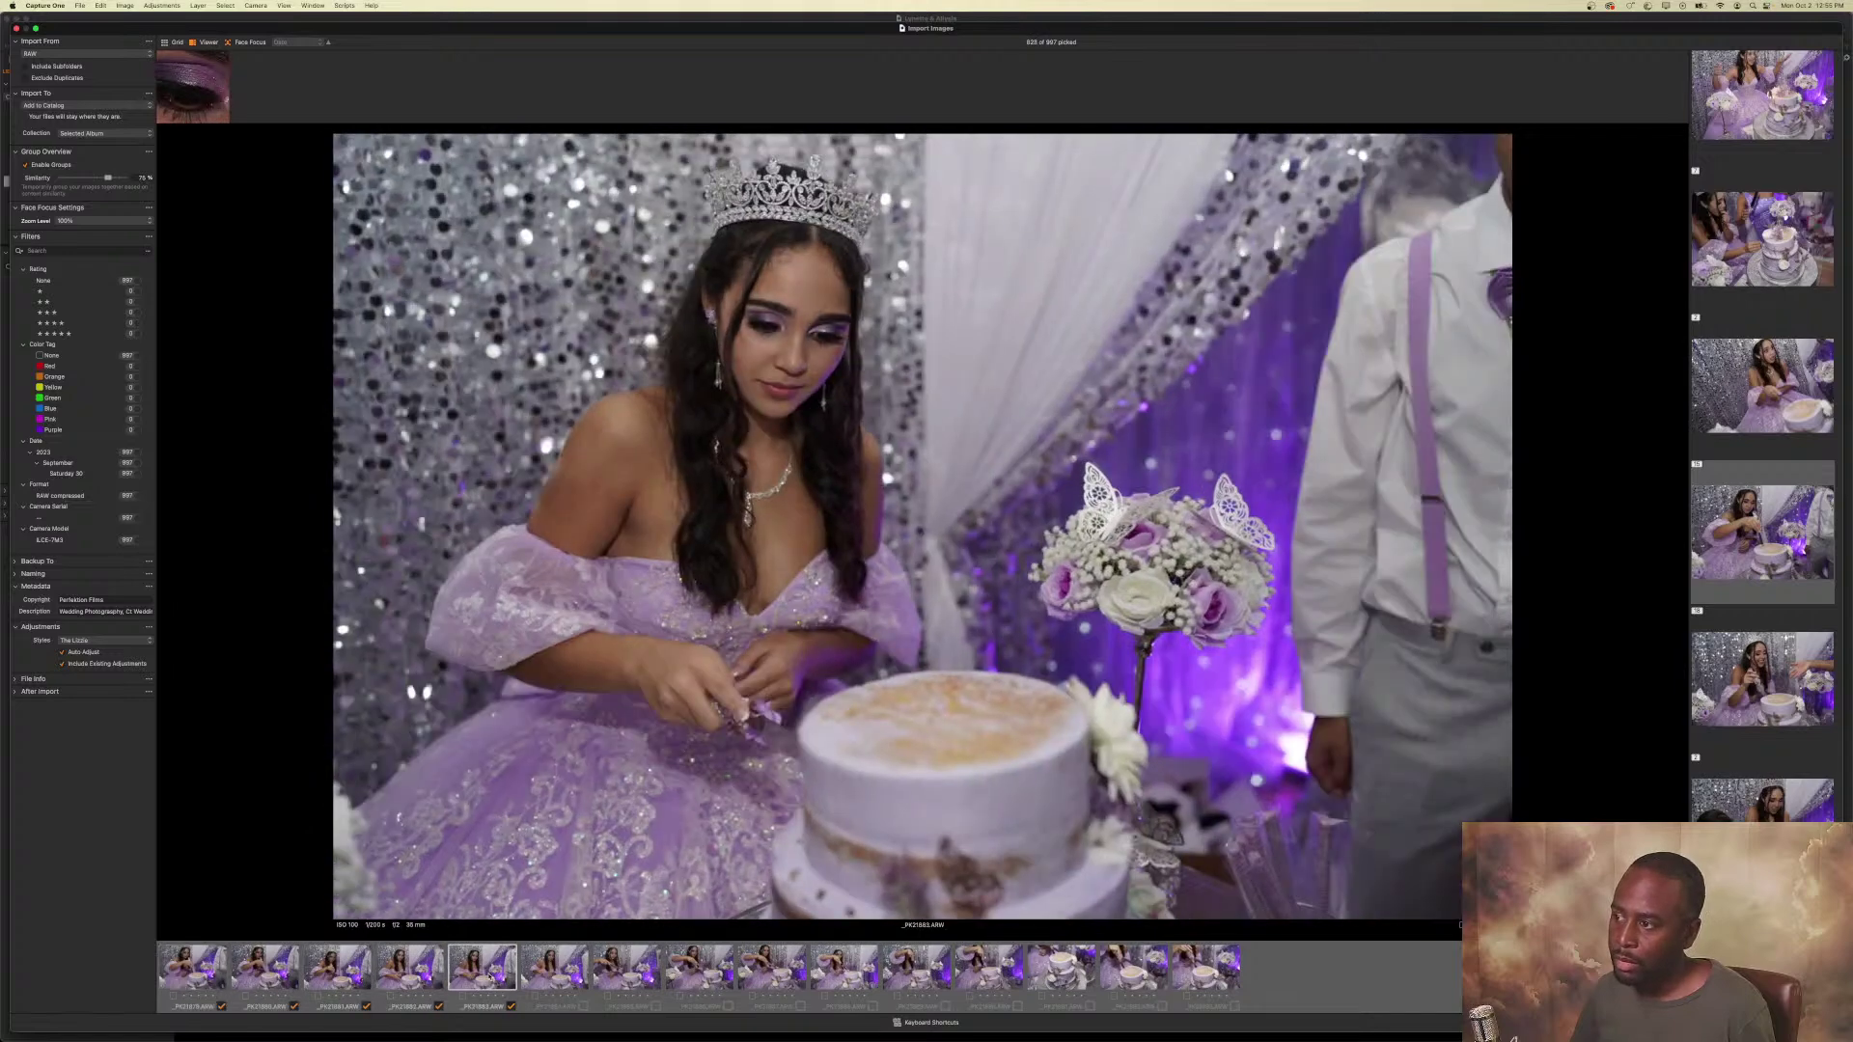
key(Right)
key(Right)
key(Right)
key(Right)
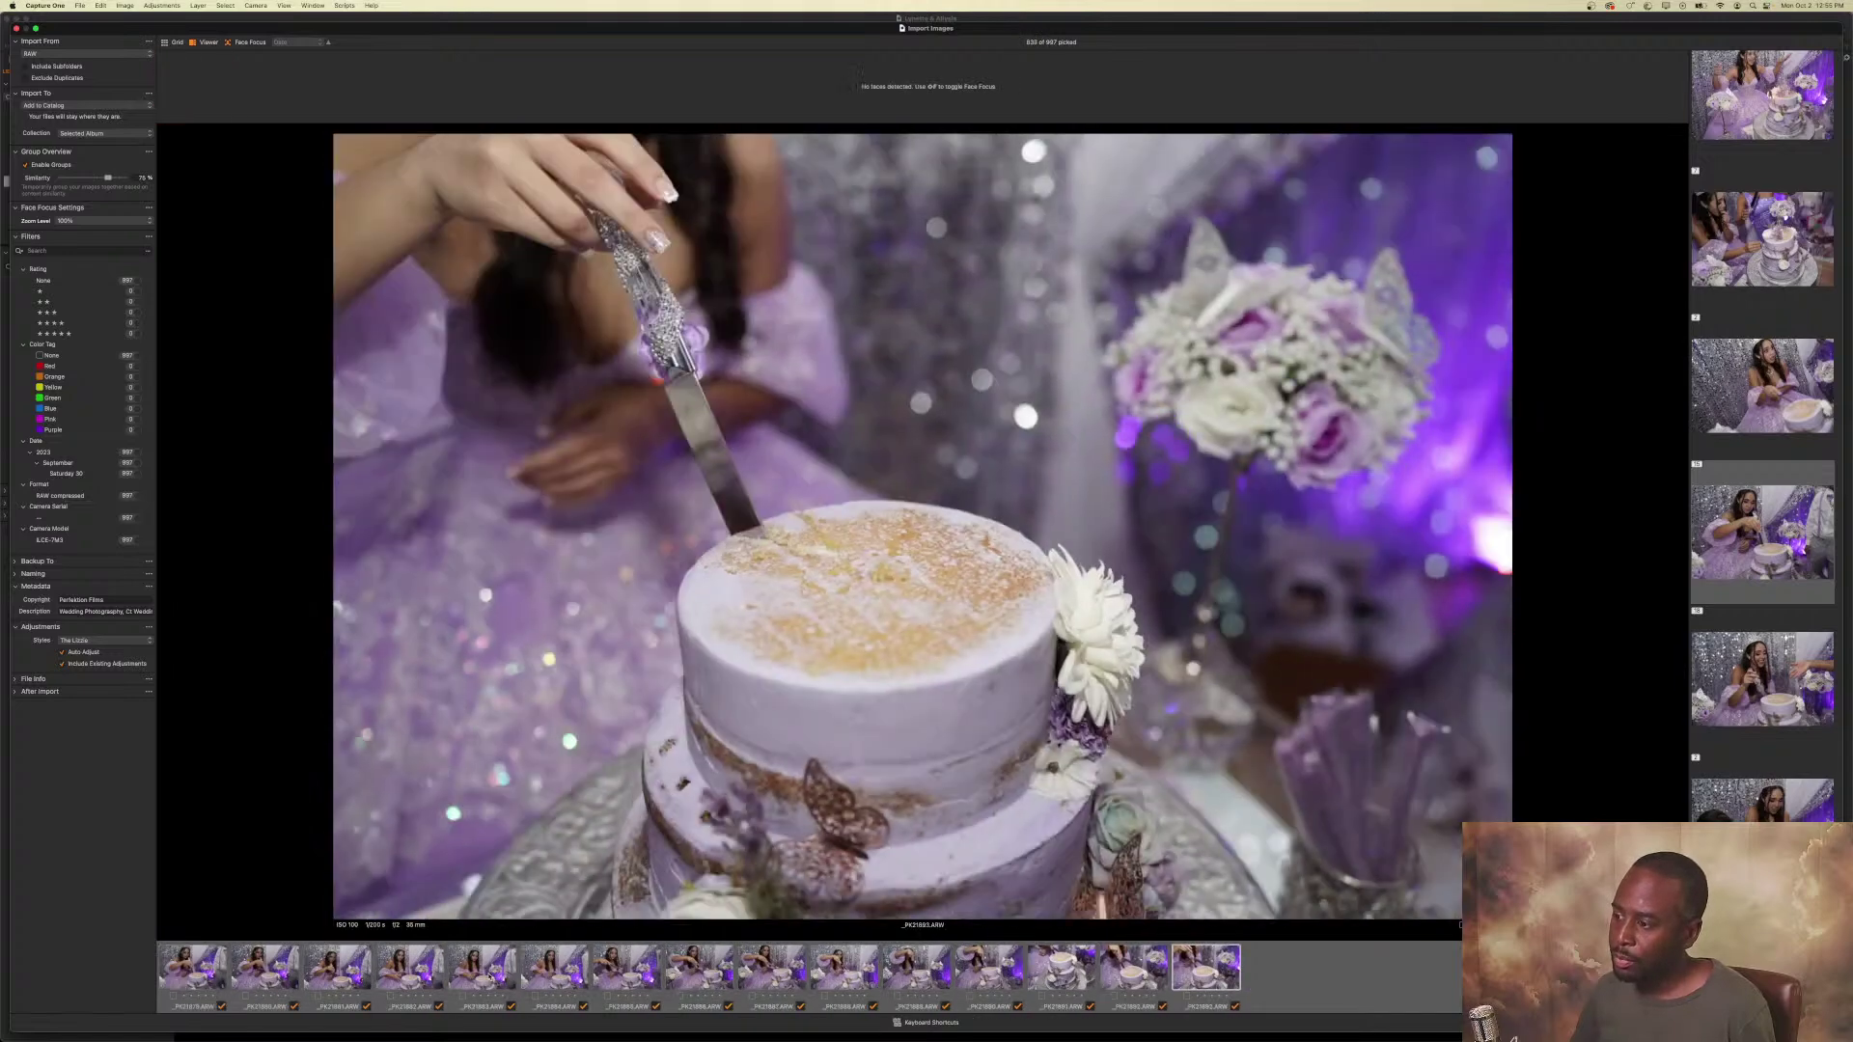
Pick the opening frames of the next cake-cutting group, through those with the woman in lilac leaning in to help.
key(Right)
key(Right)
key(Right)
key(Right)
key(Right)
key(Right)
key(Right)
key(Right)
key(Right)
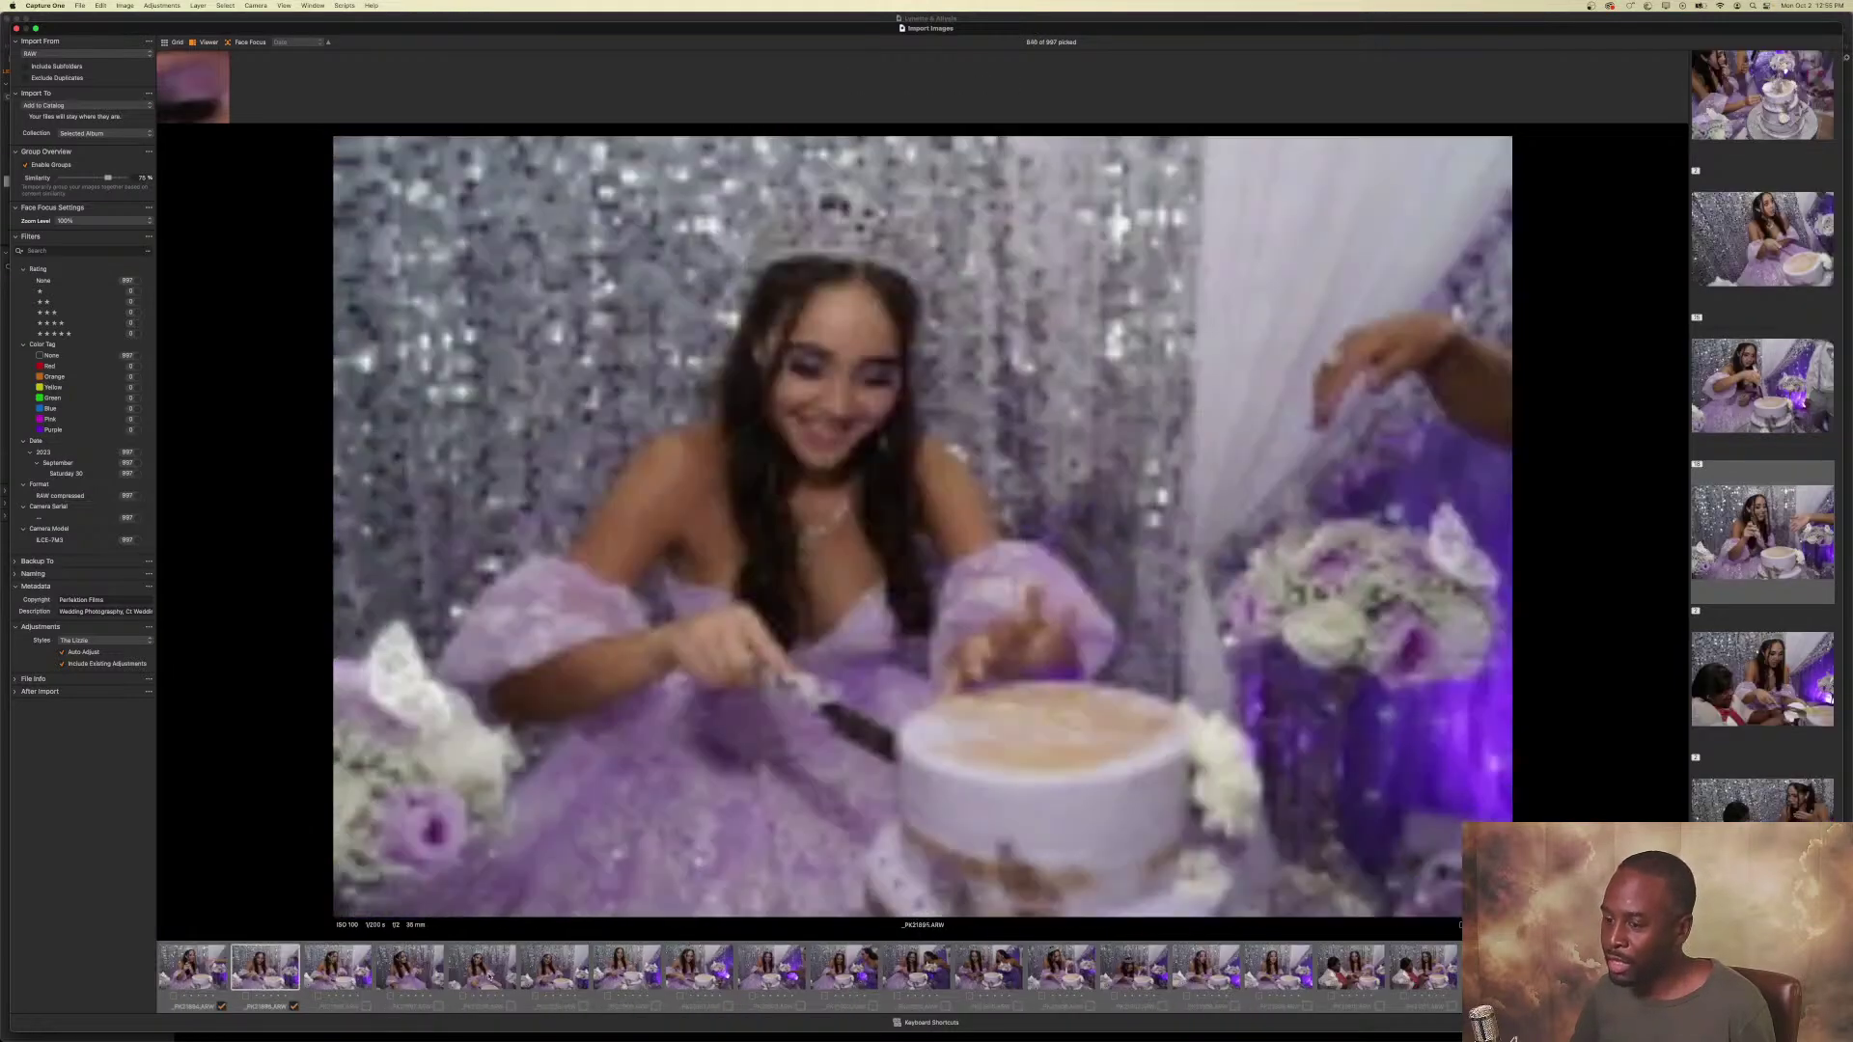
key(Right)
key(Right)
key(Right)
key(Right)
key(Right)
key(Right)
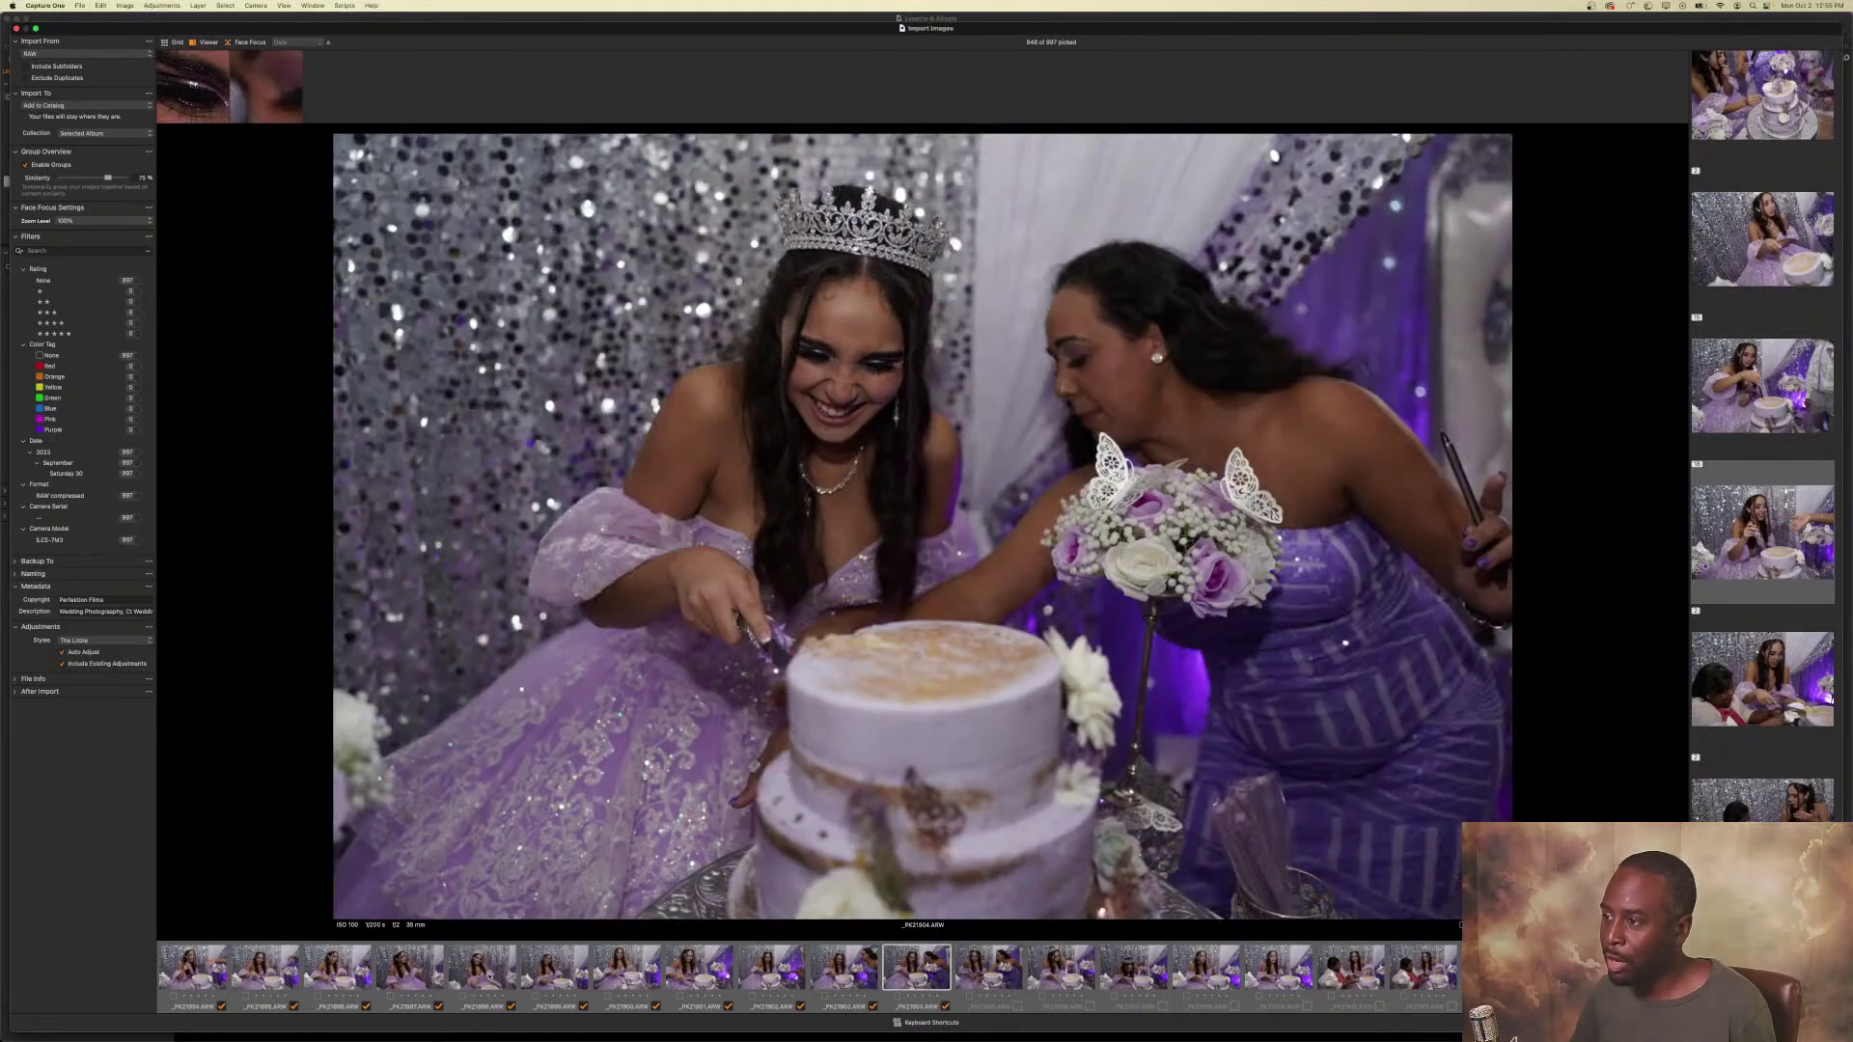
Pick the rest of the cake-cutting group, including the frames with the older woman in the red dress.
key(Right)
key(Right)
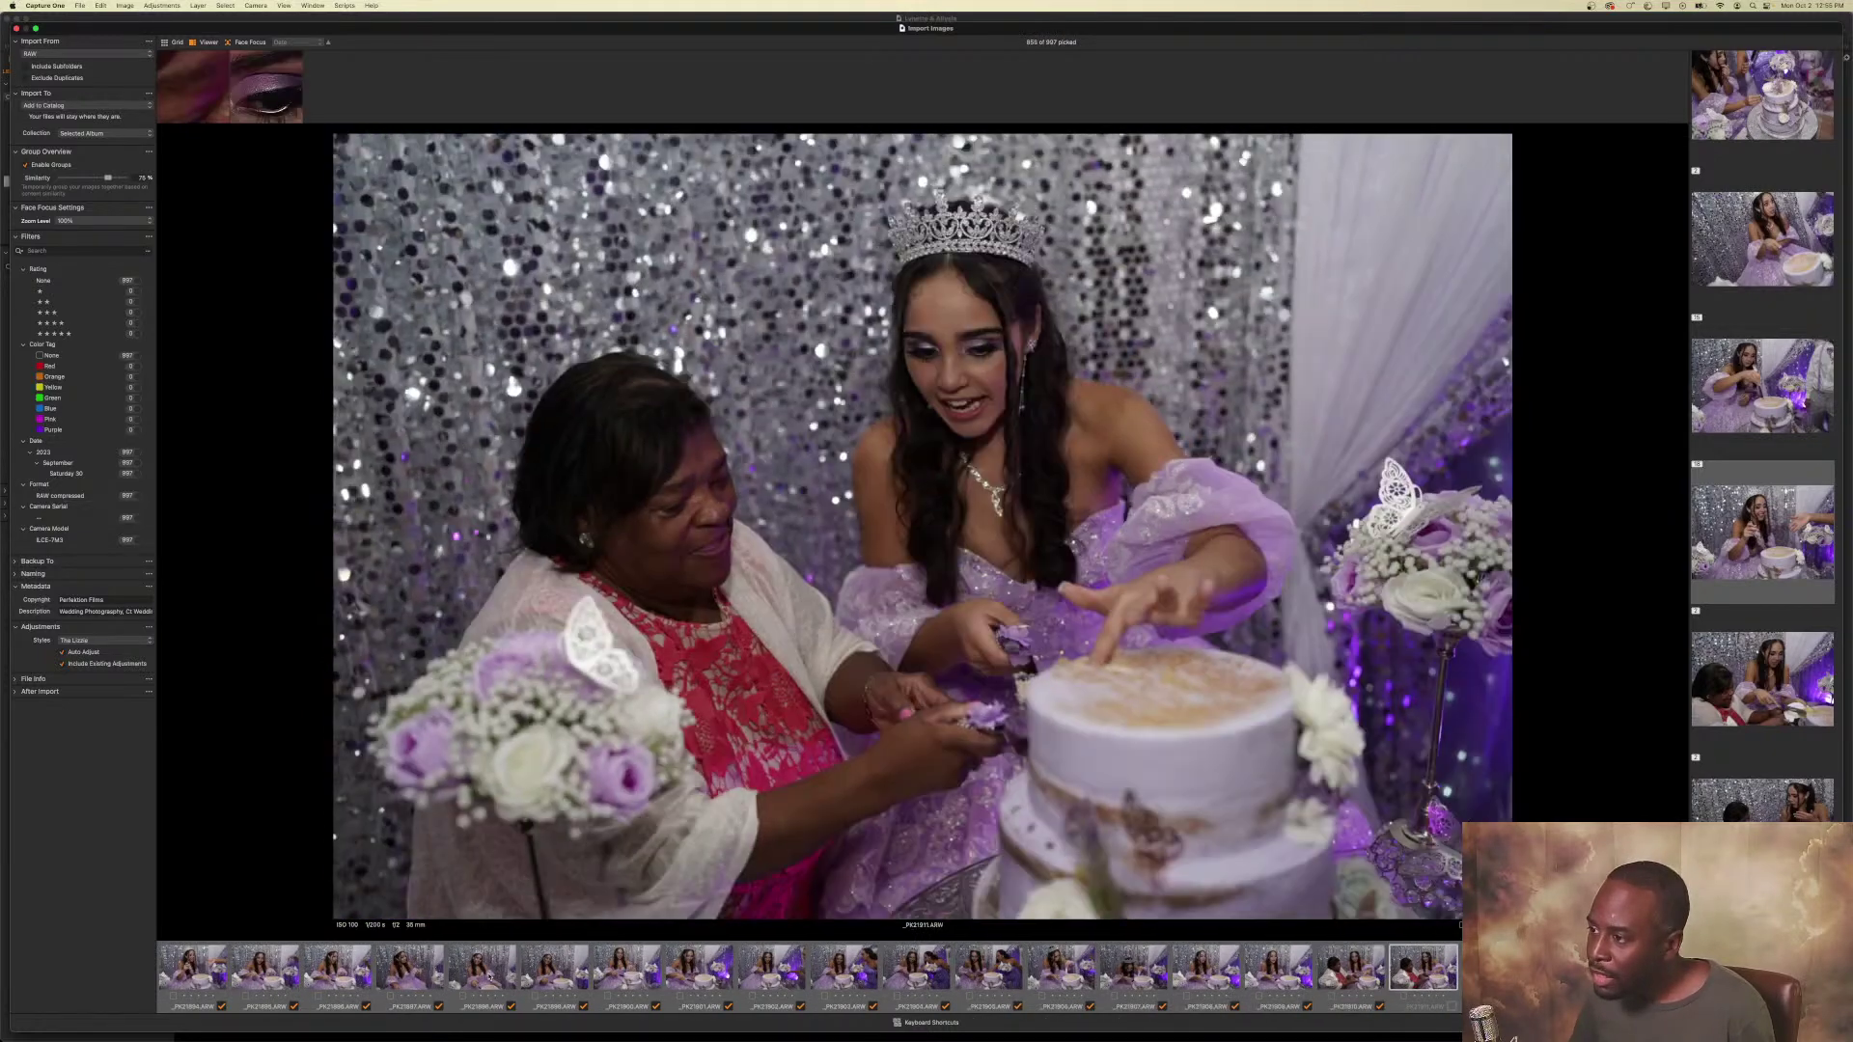
key(Right)
key(Right)
Pick the frames of the older woman in red being served cake, and skip the dark blurred and purple-lit frames.
key(Right)
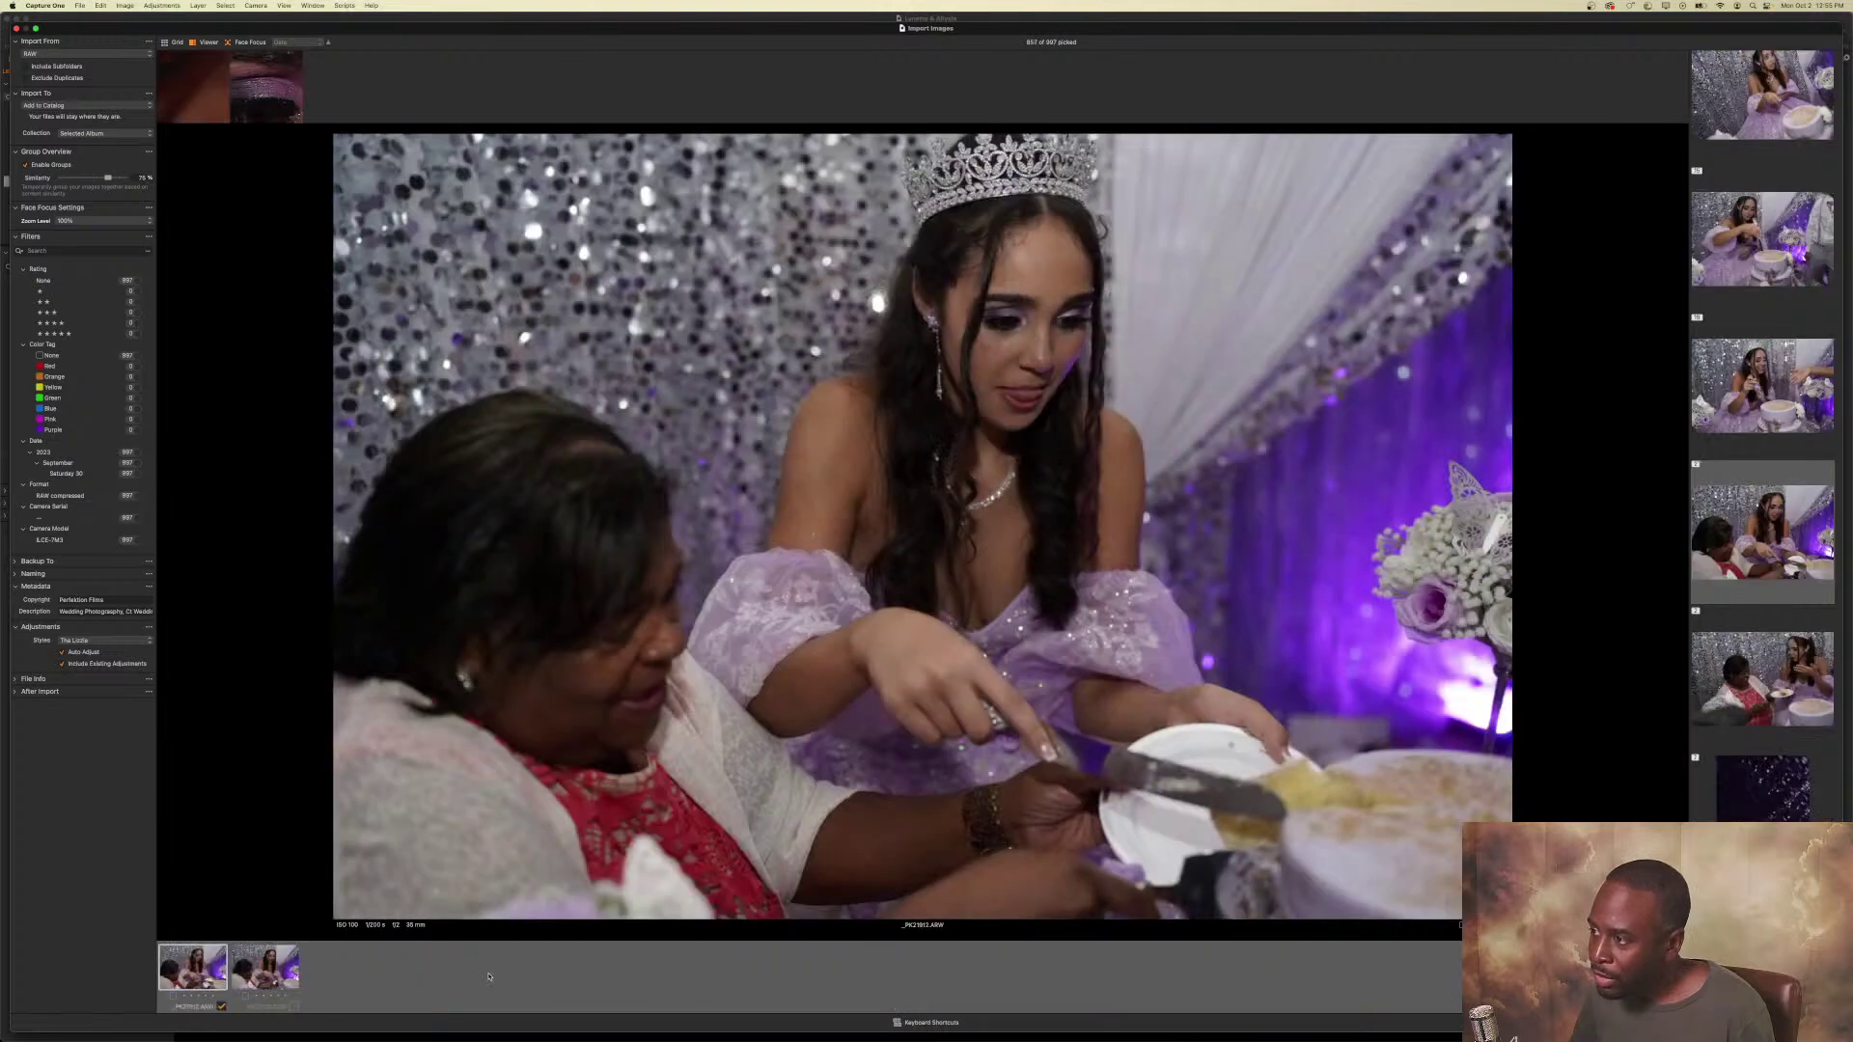
key(Right)
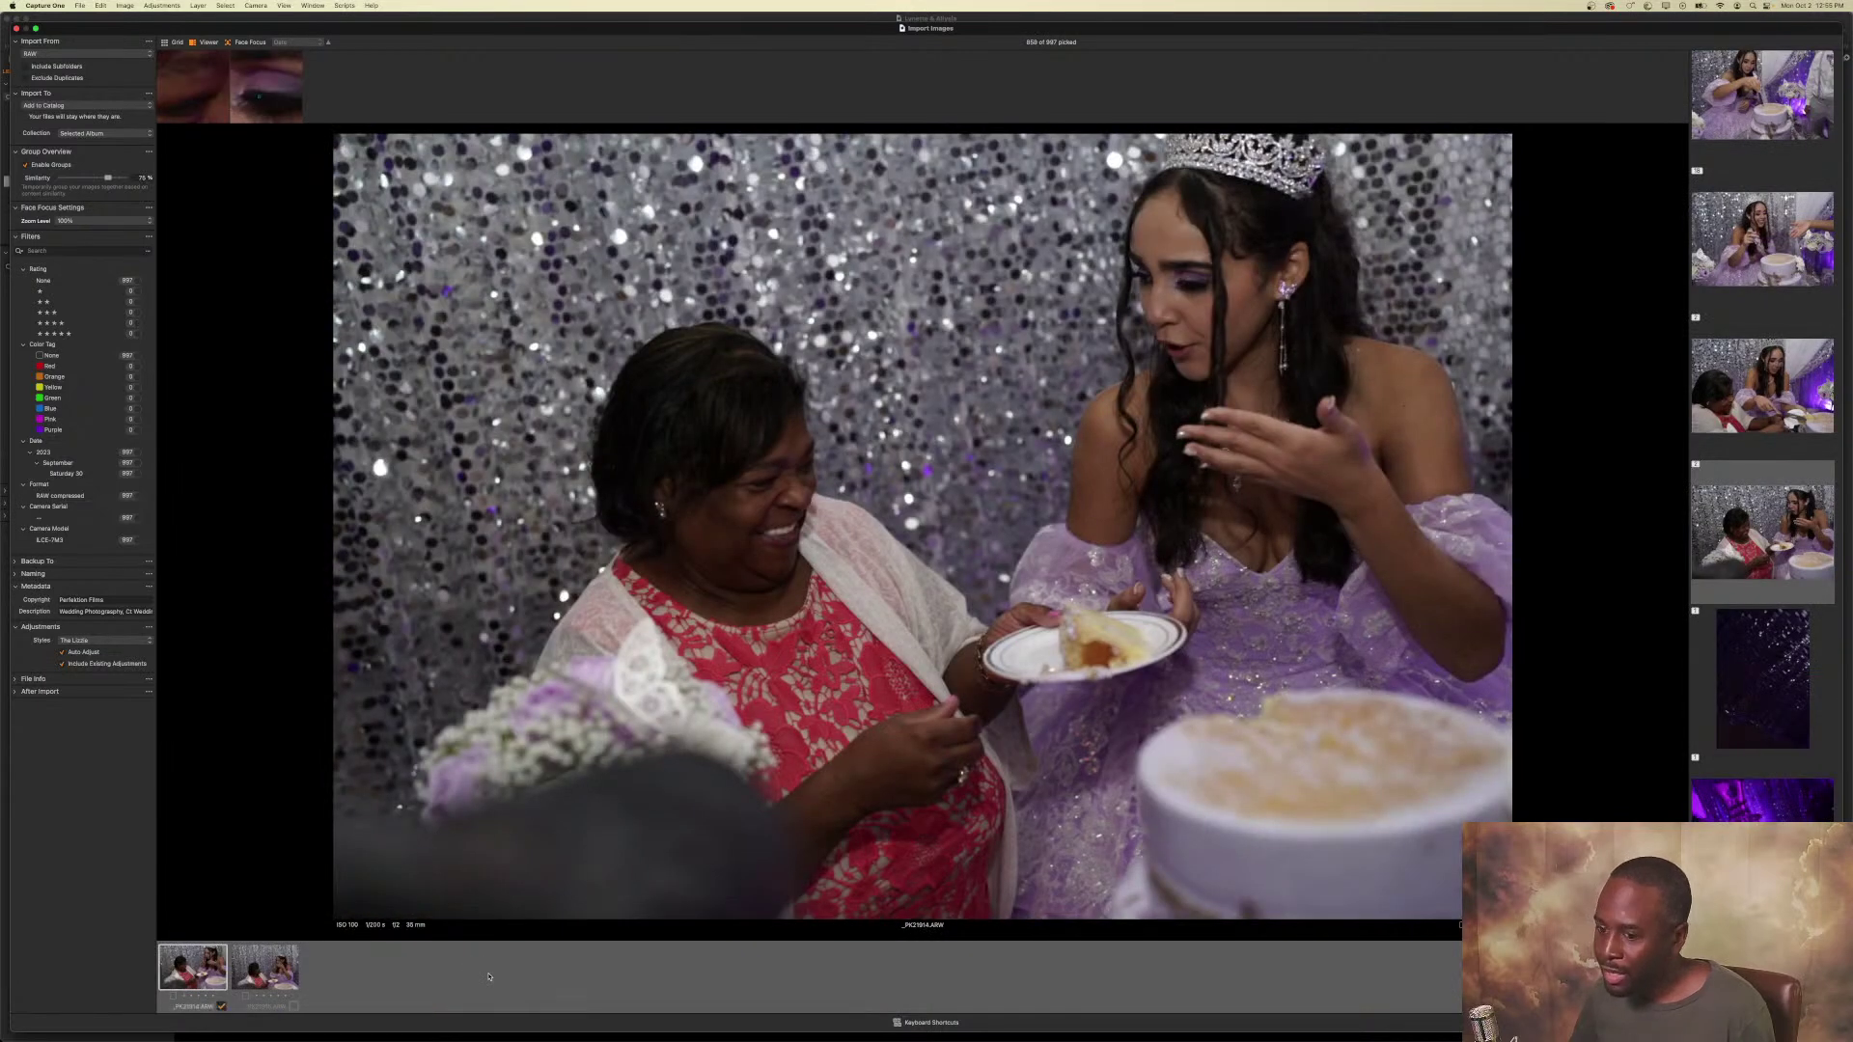
key(Right)
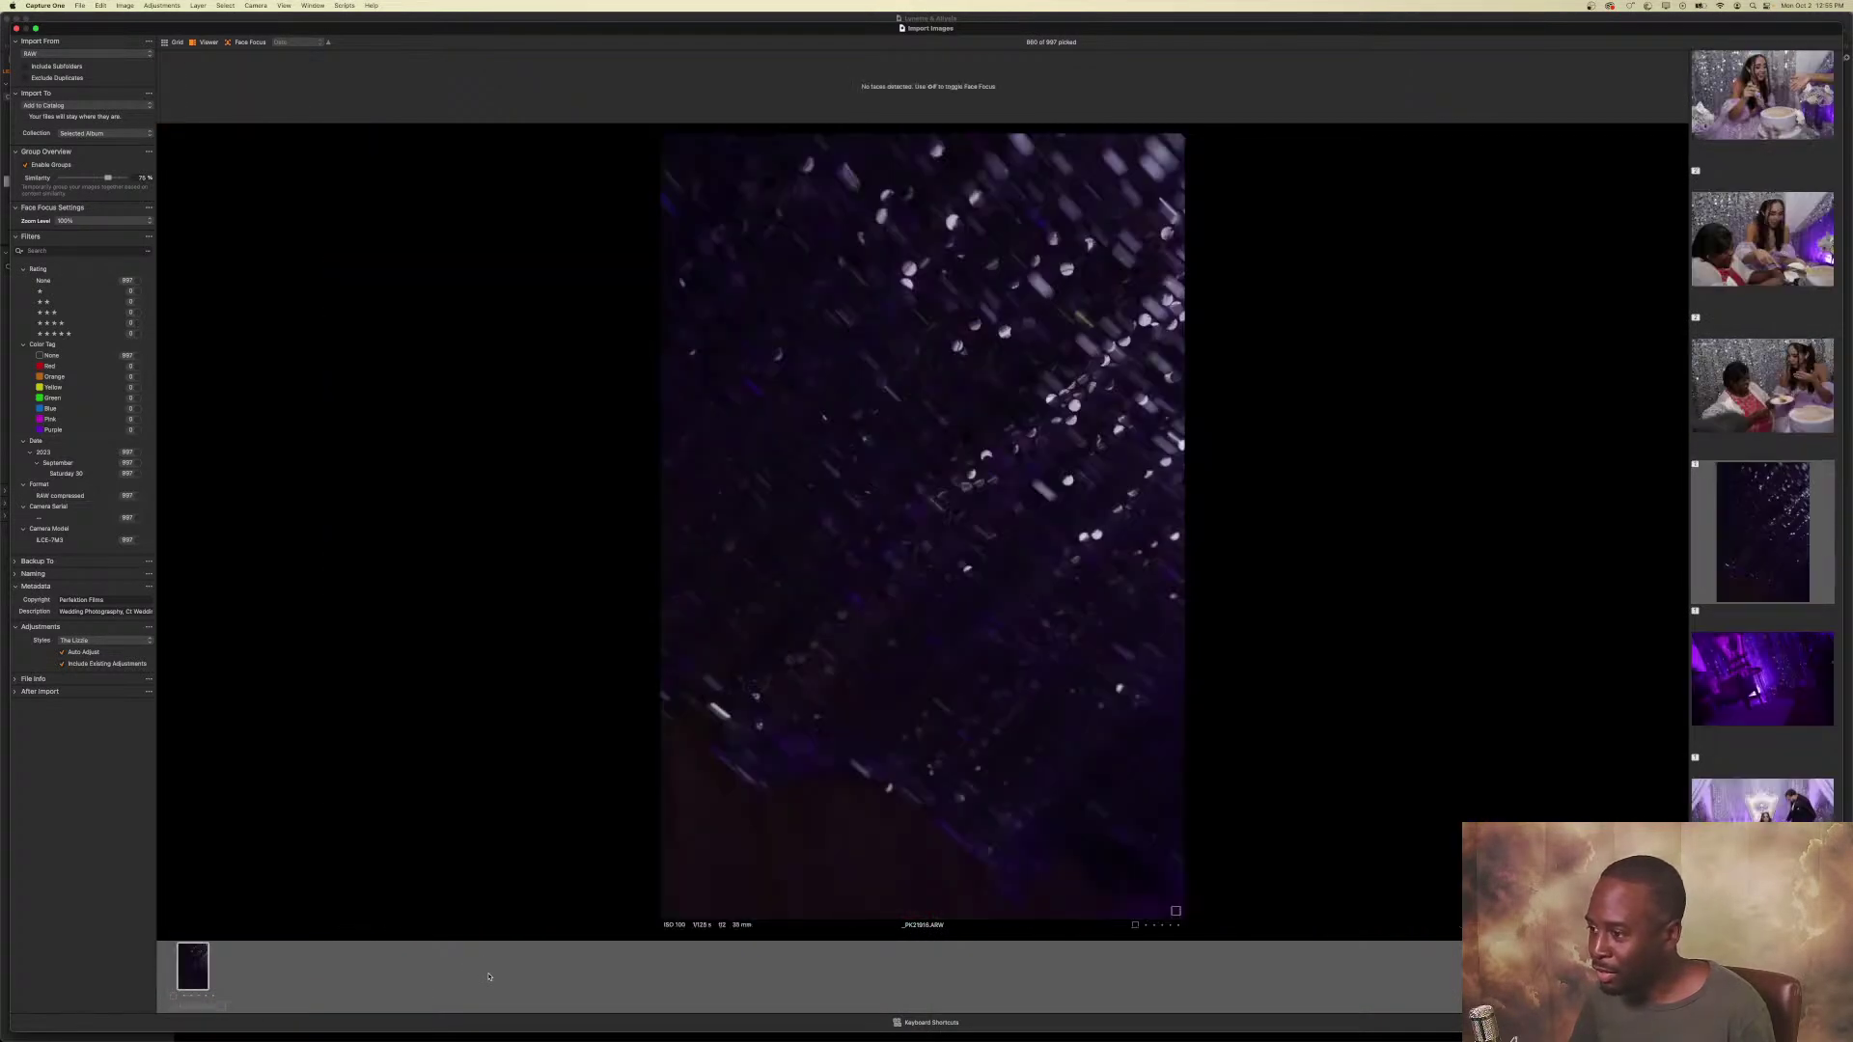
key(Right)
key(Right)
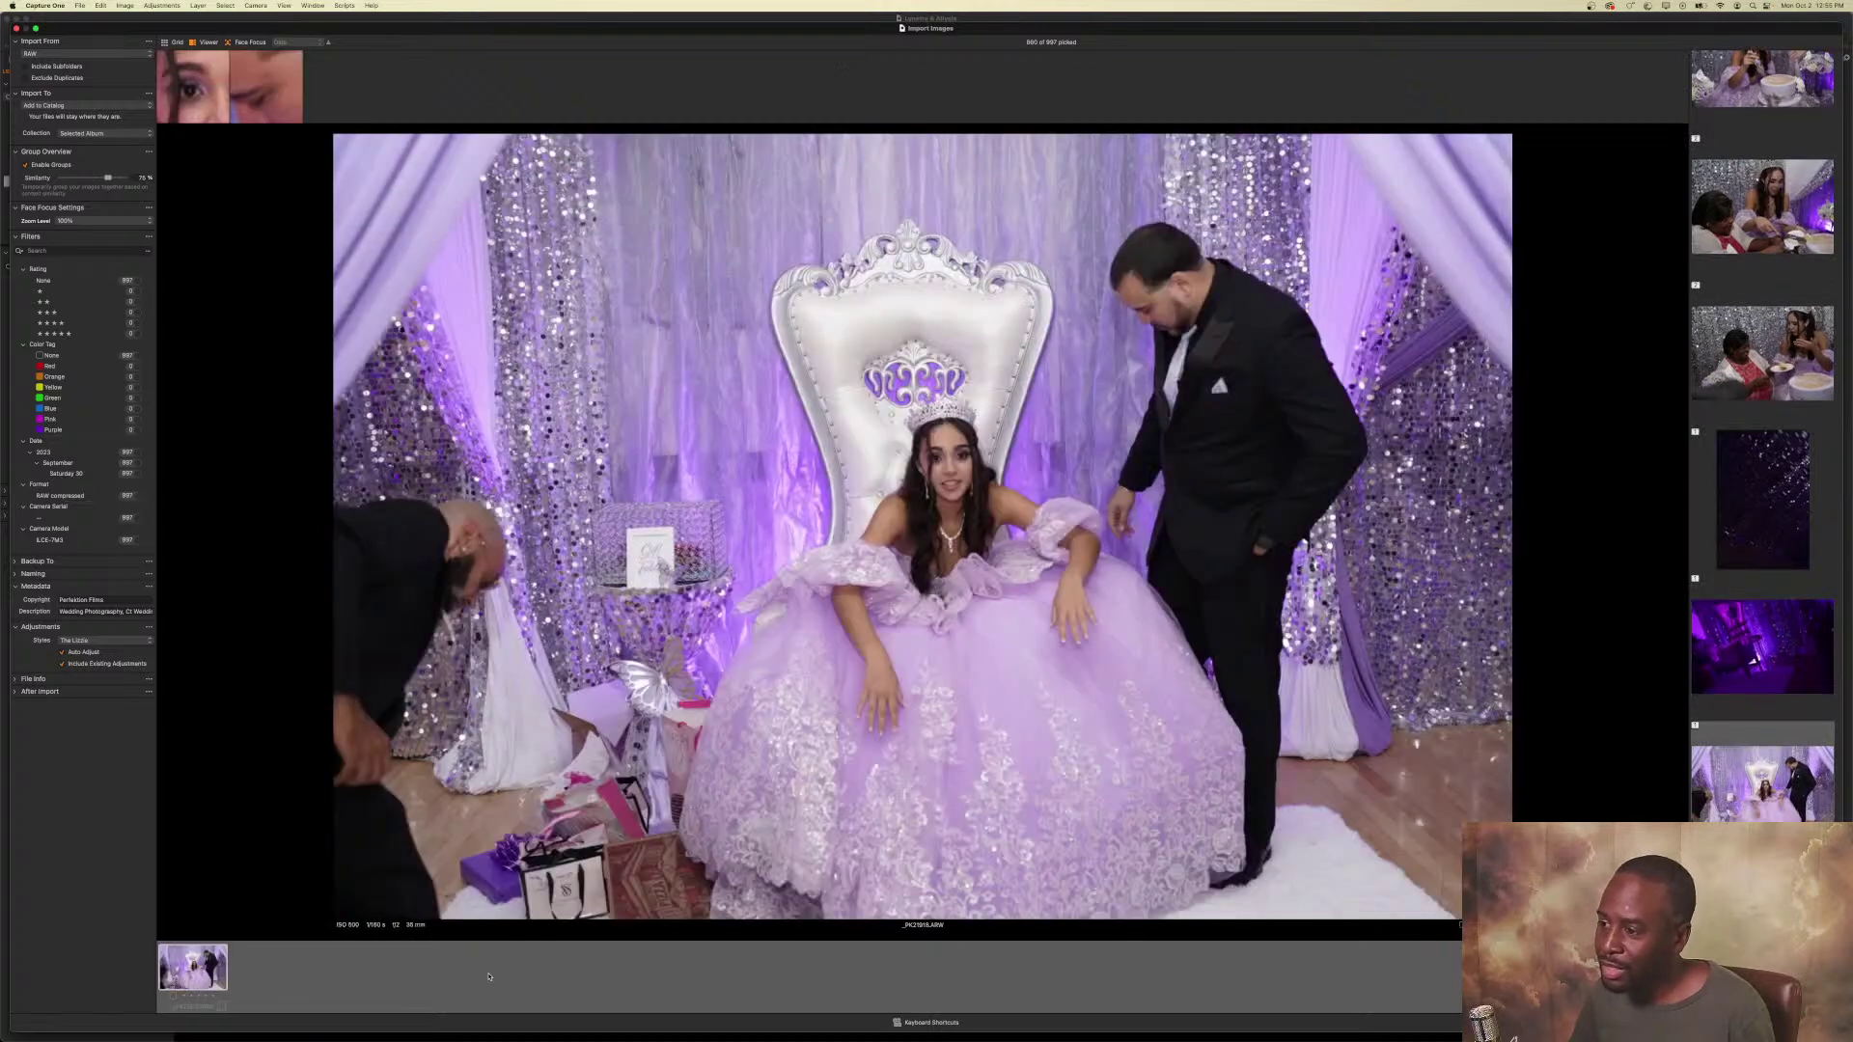
Pick the throne photos of the quinceañera with the two men in suits, leaving out the frame where one man covers his face.
key(Right)
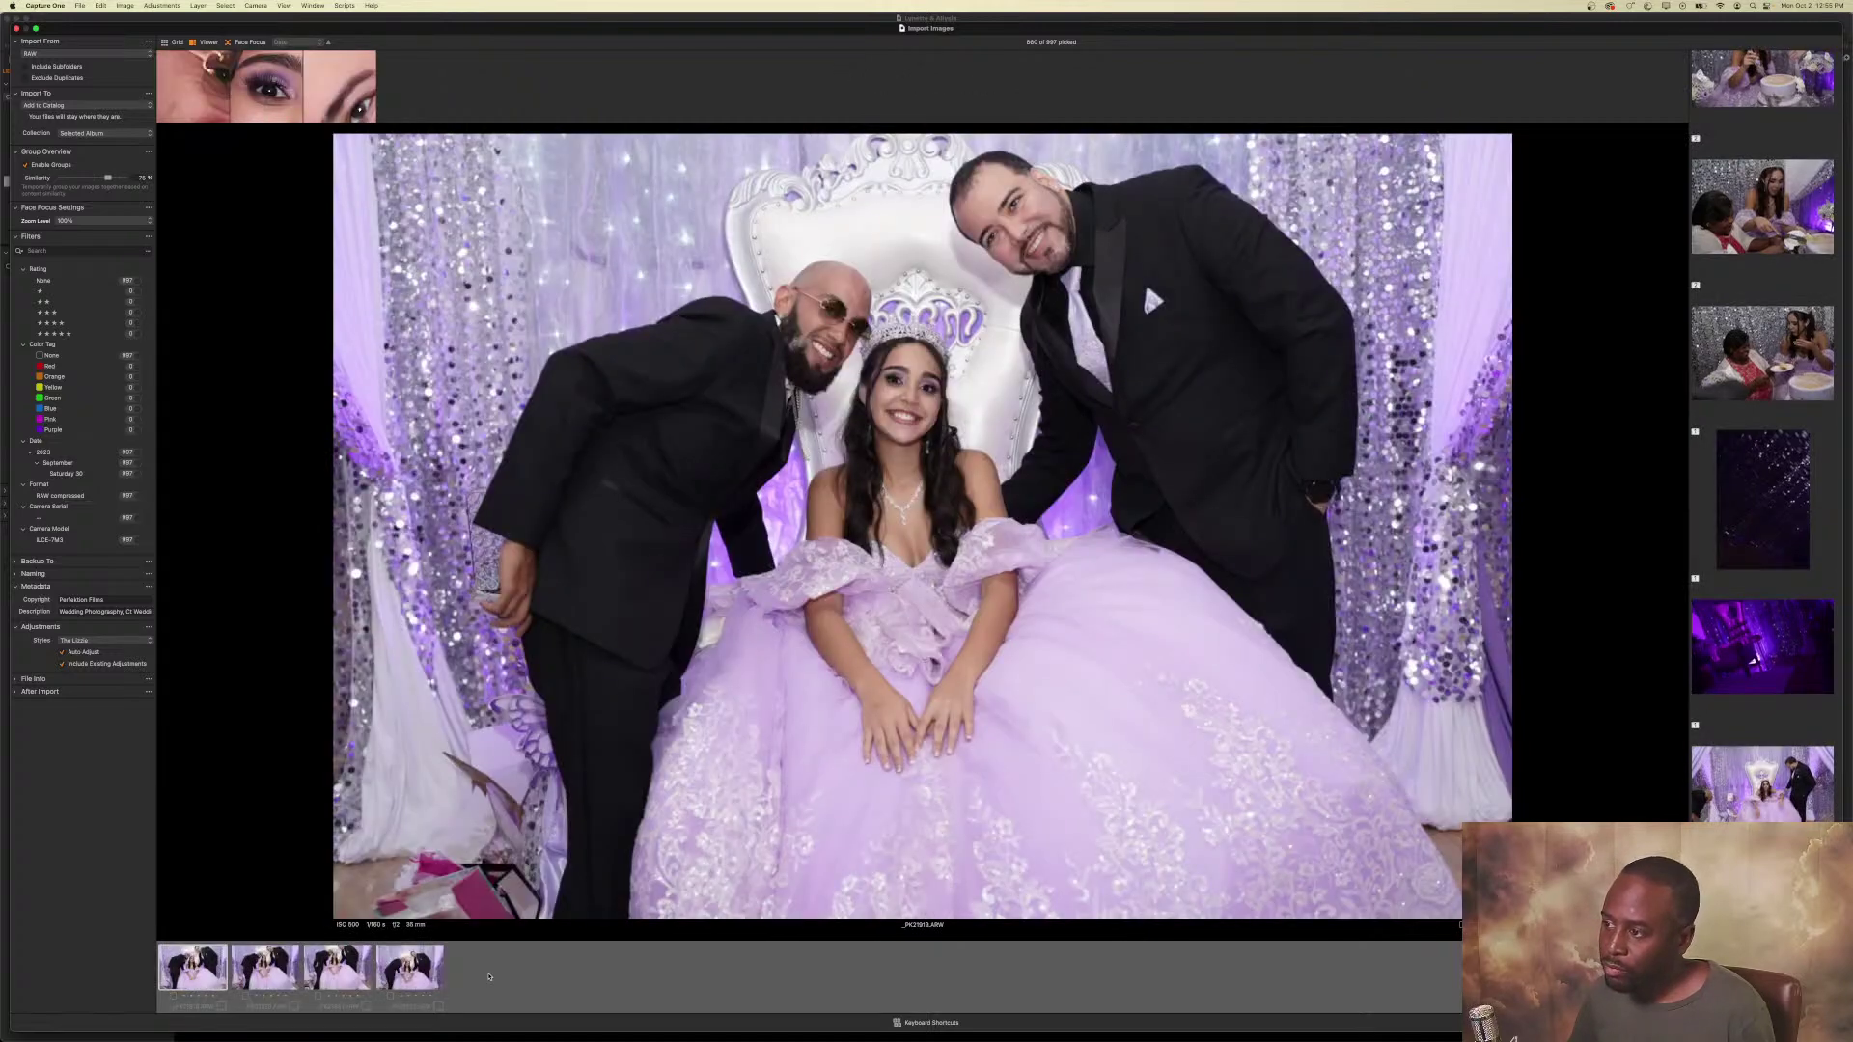
key(Right)
key(Right)
key(Right)
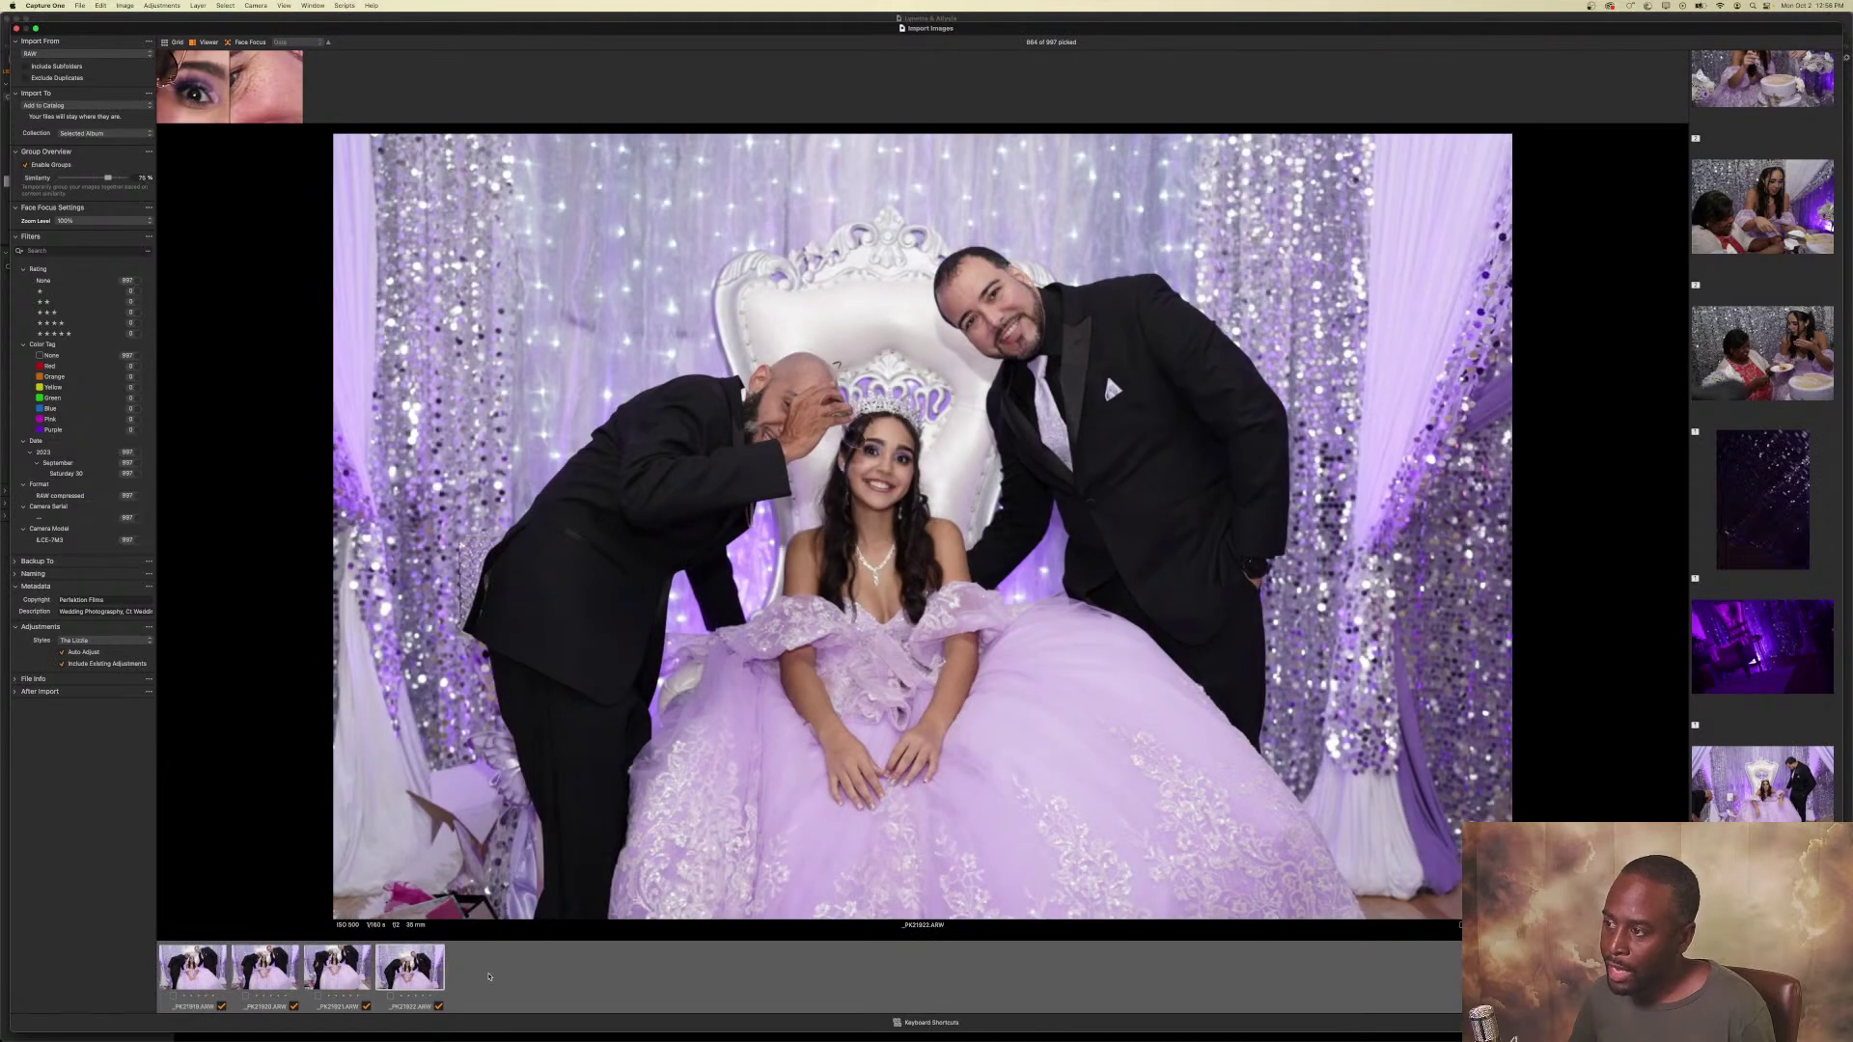
key(space)
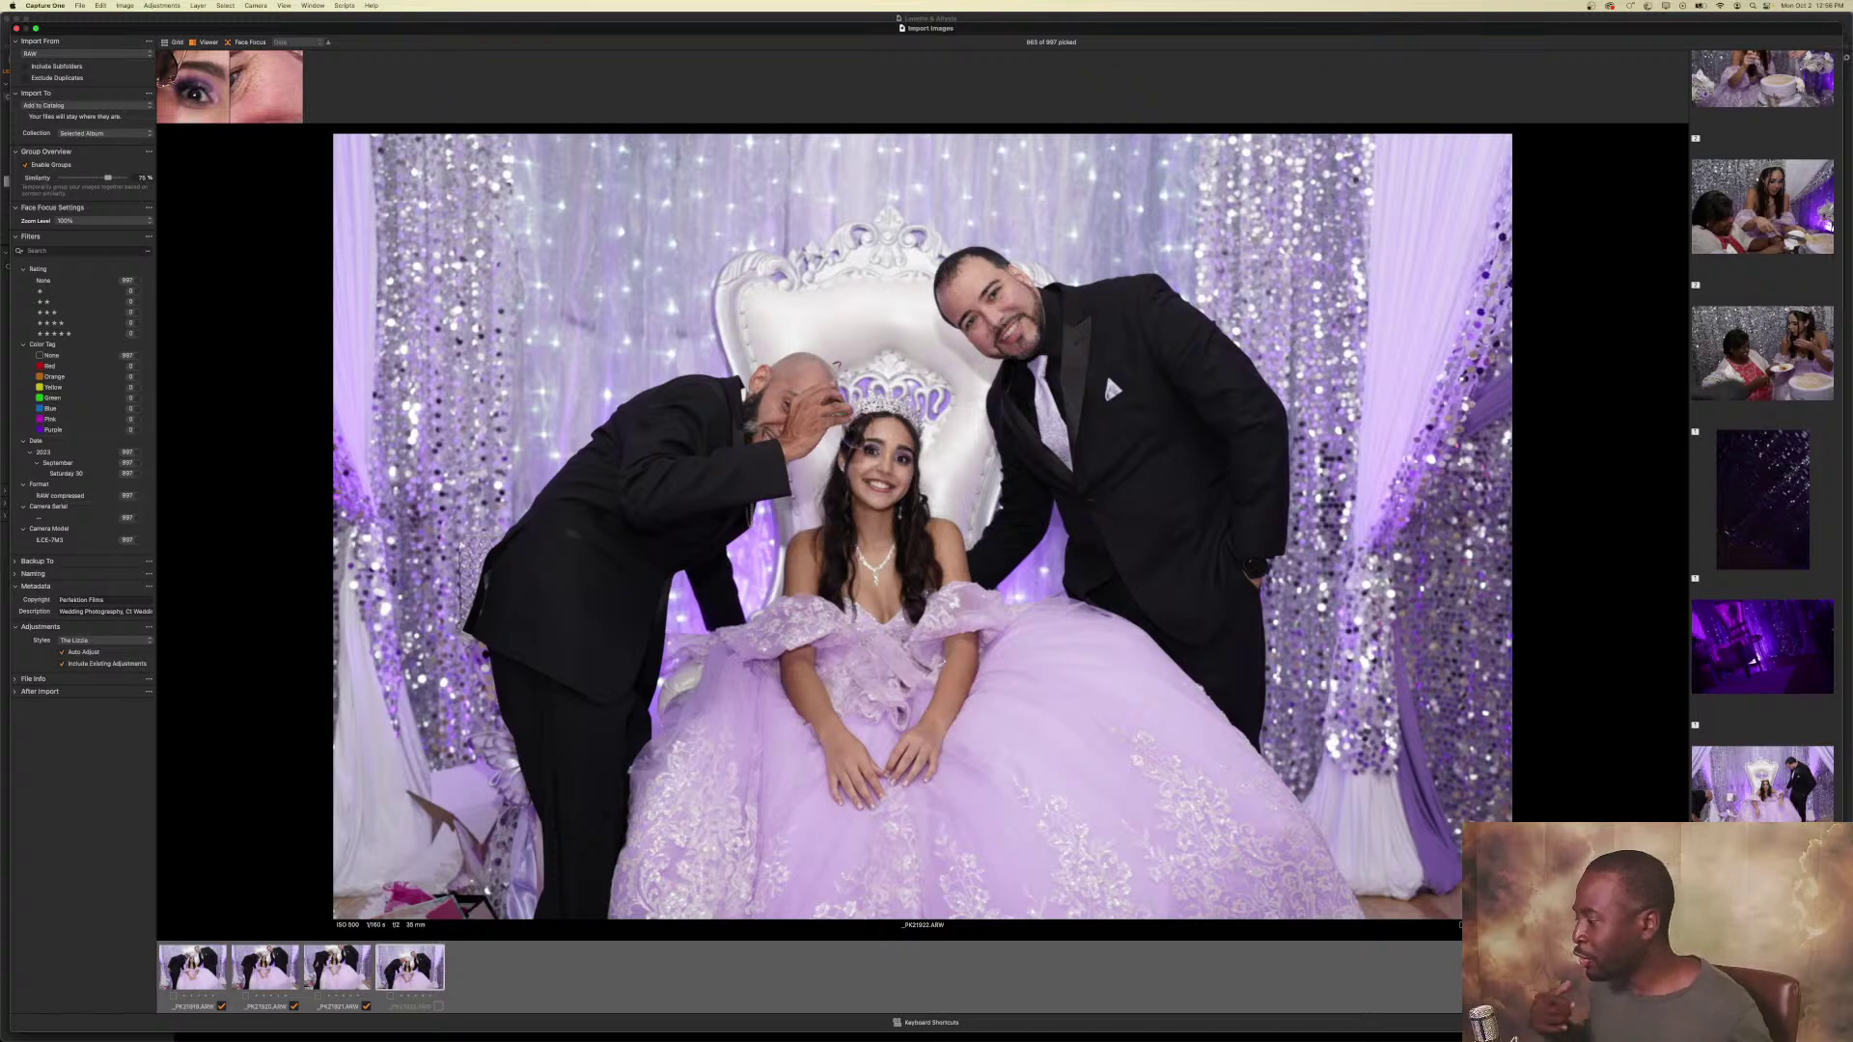
Import the picked photos into the catalog and open the first imported portrait of the seated quinceañera in the split before/after view.
click(1726, 784)
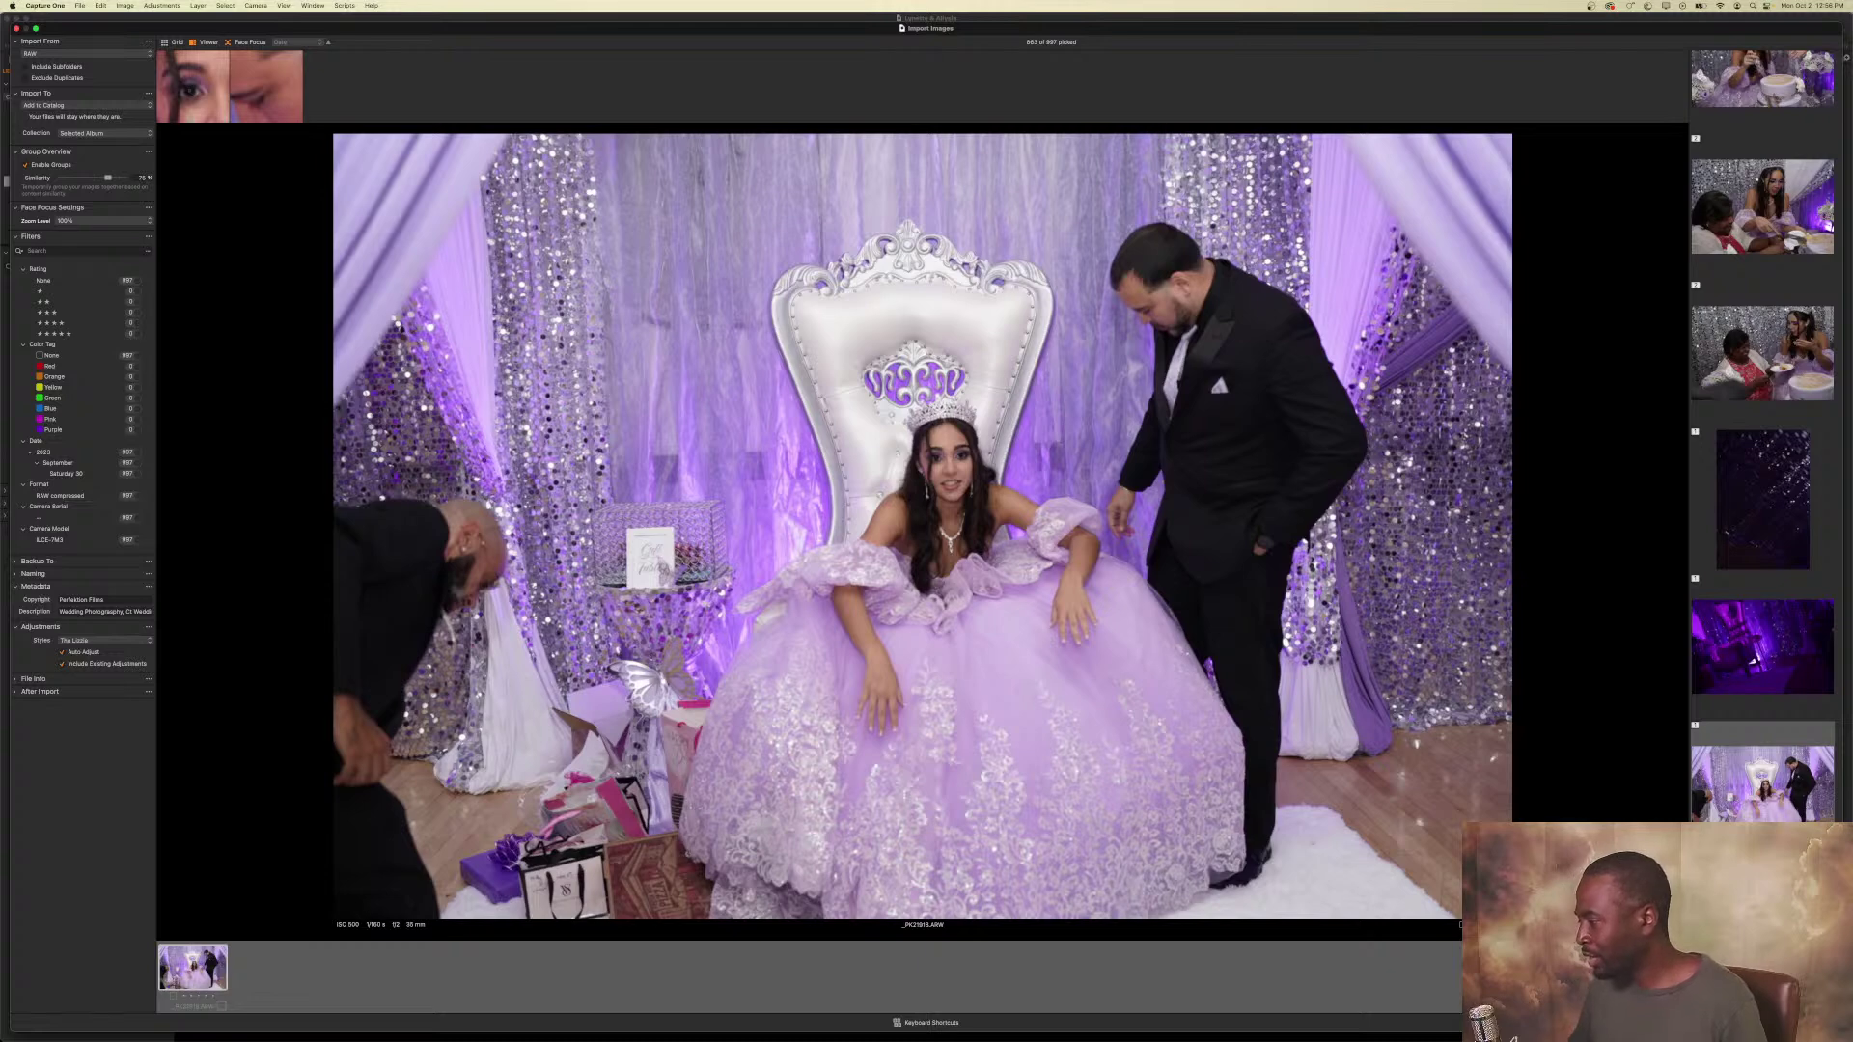
key(Return)
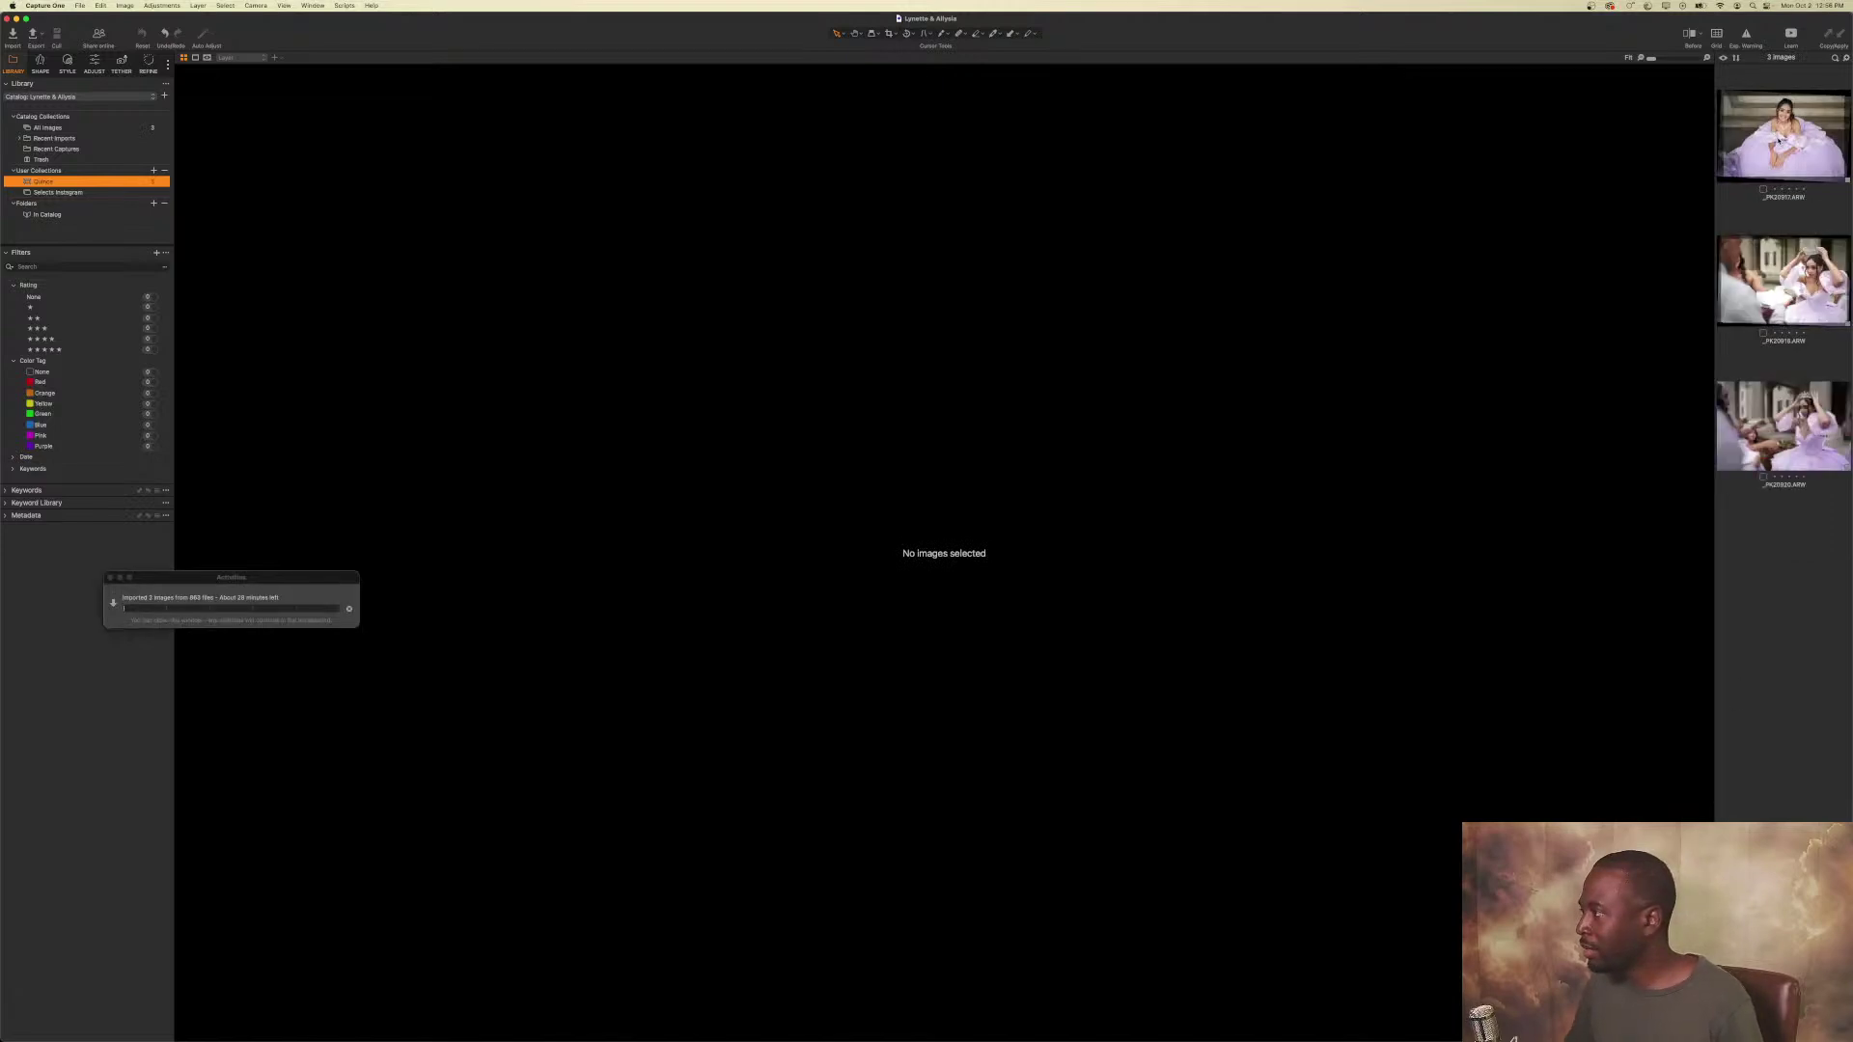
click(1779, 140)
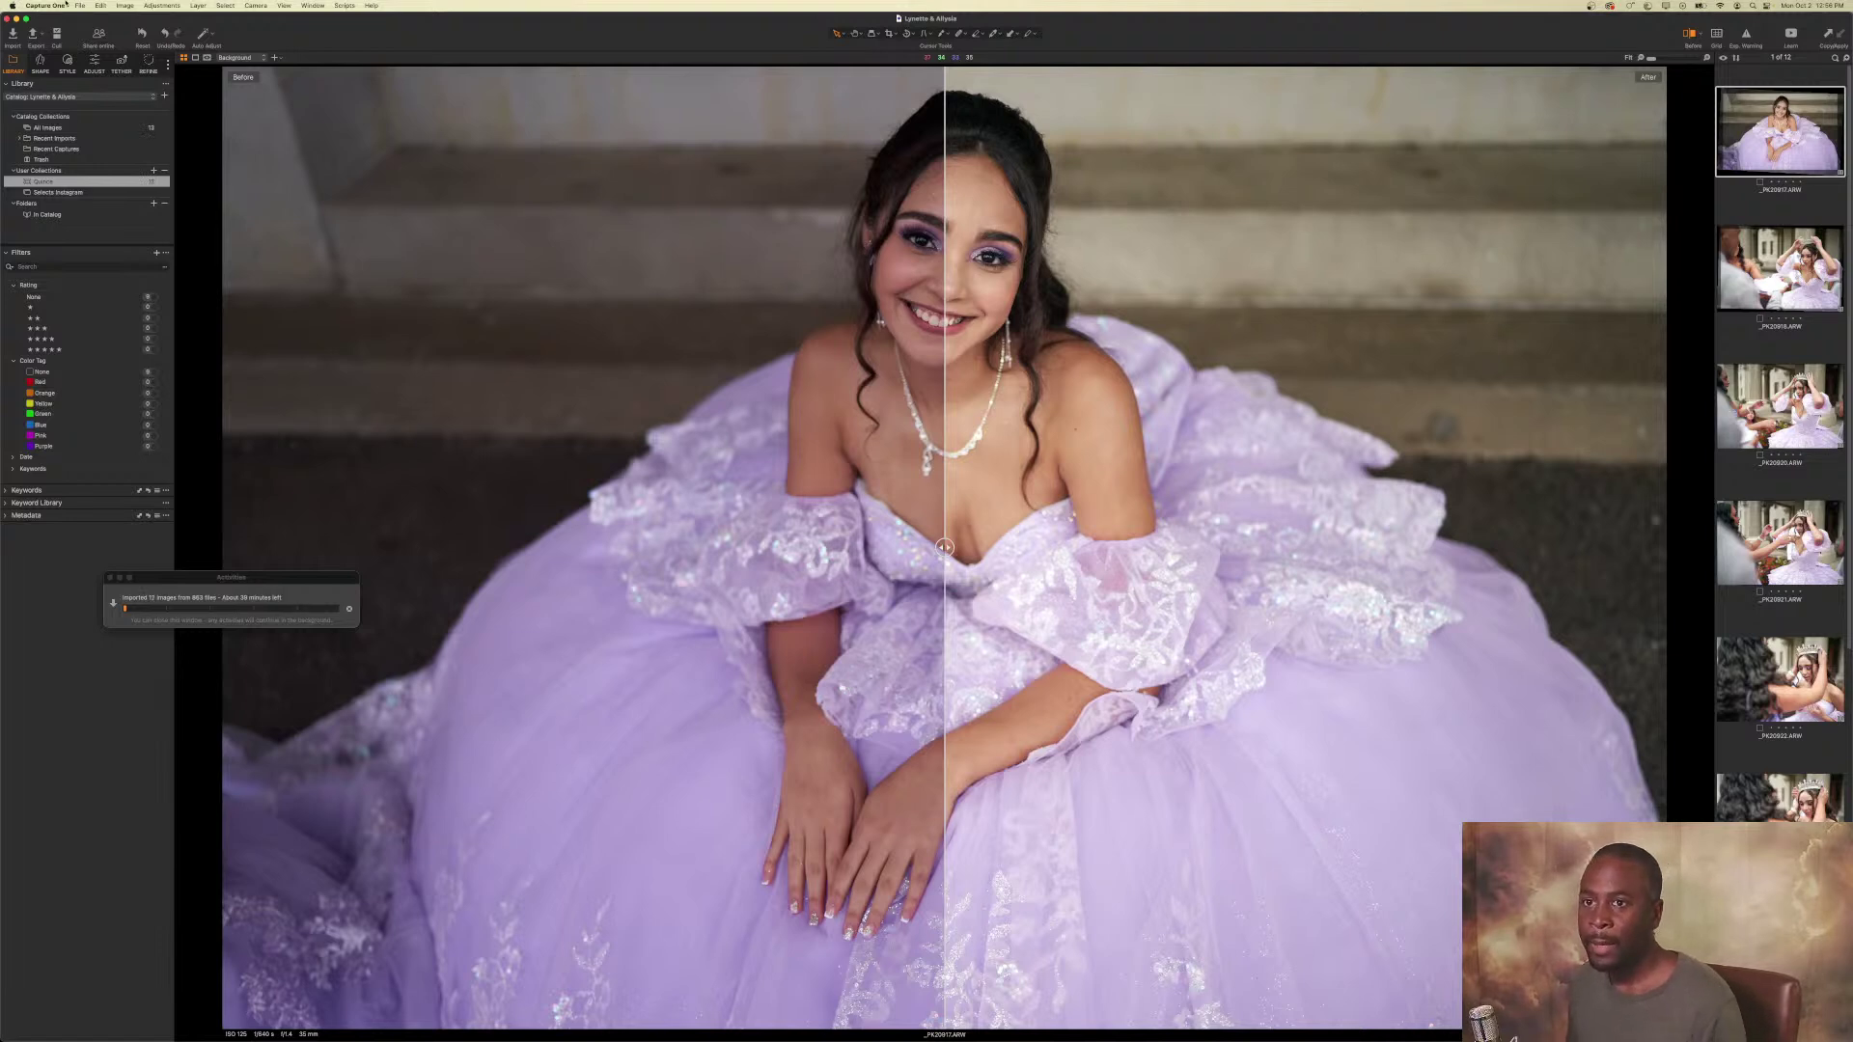
Show the adjustment tools, compare before and after on the photo of the quinceañera lifting her crown, and turn off the comparison.
click(93, 63)
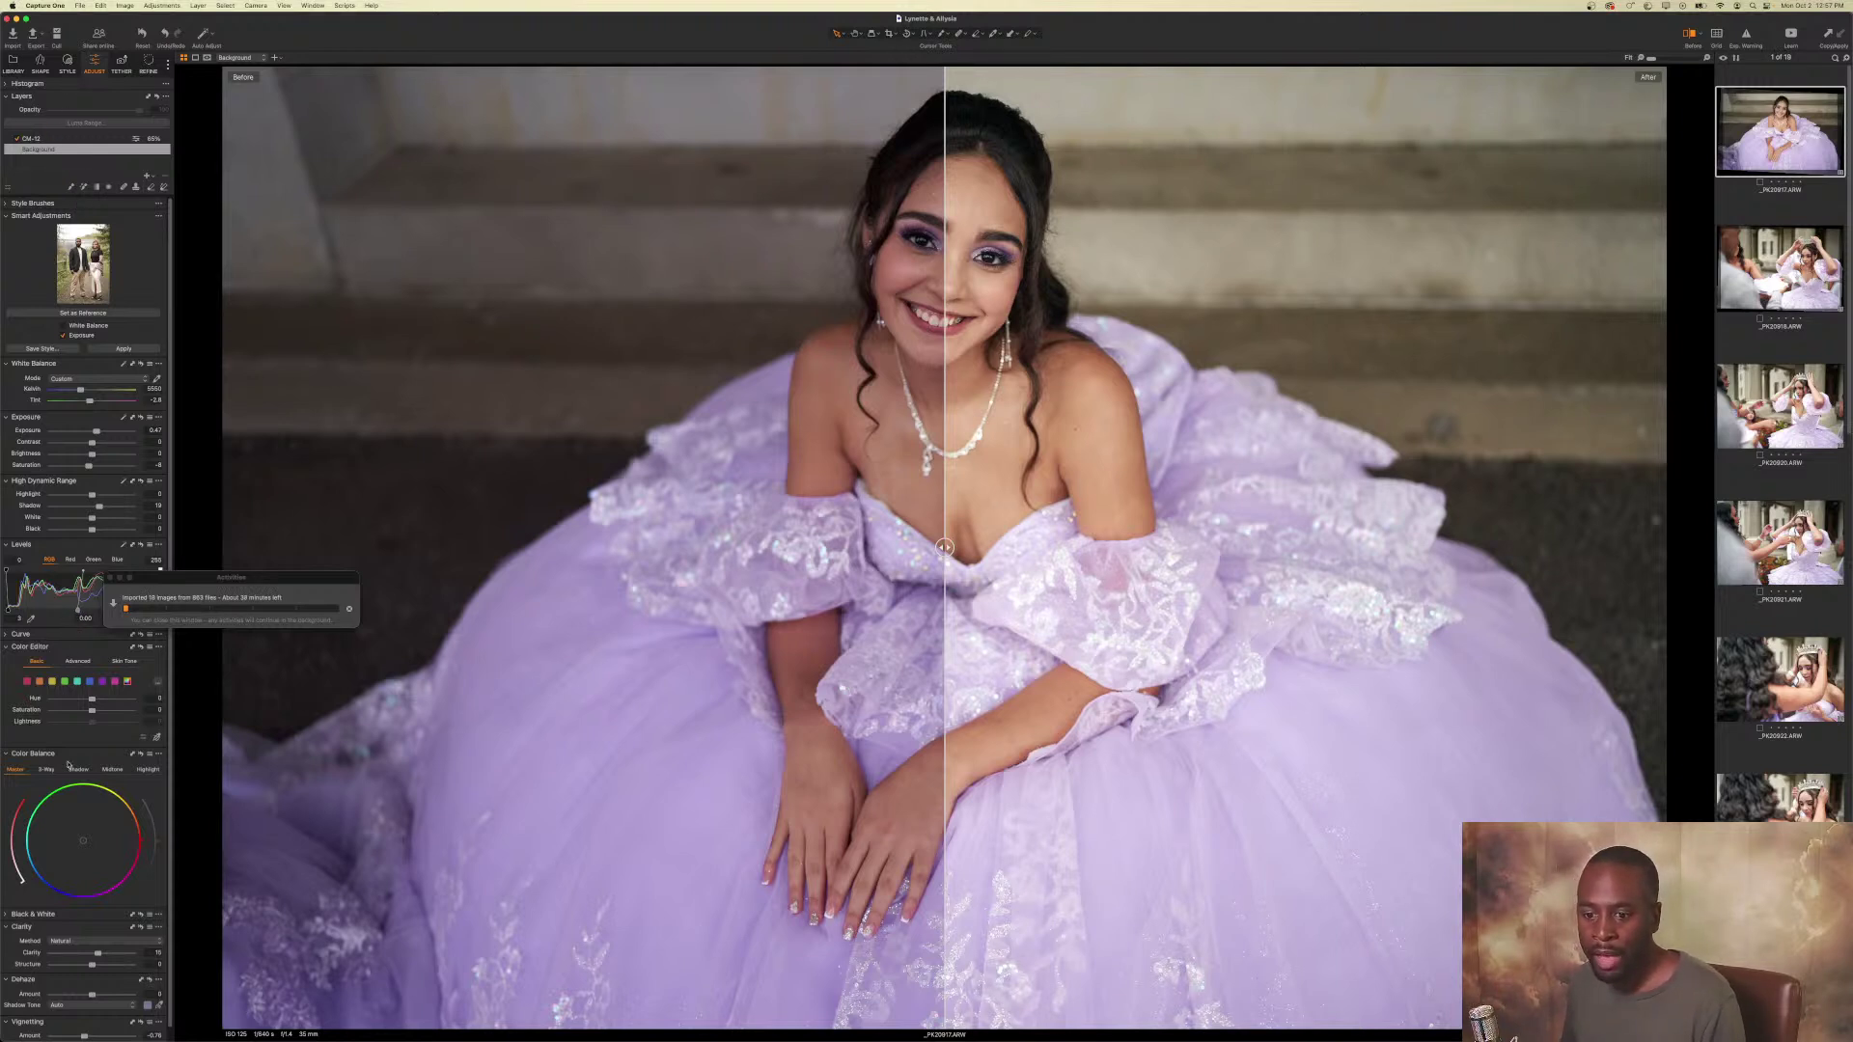
scroll(68, 777, down, 1)
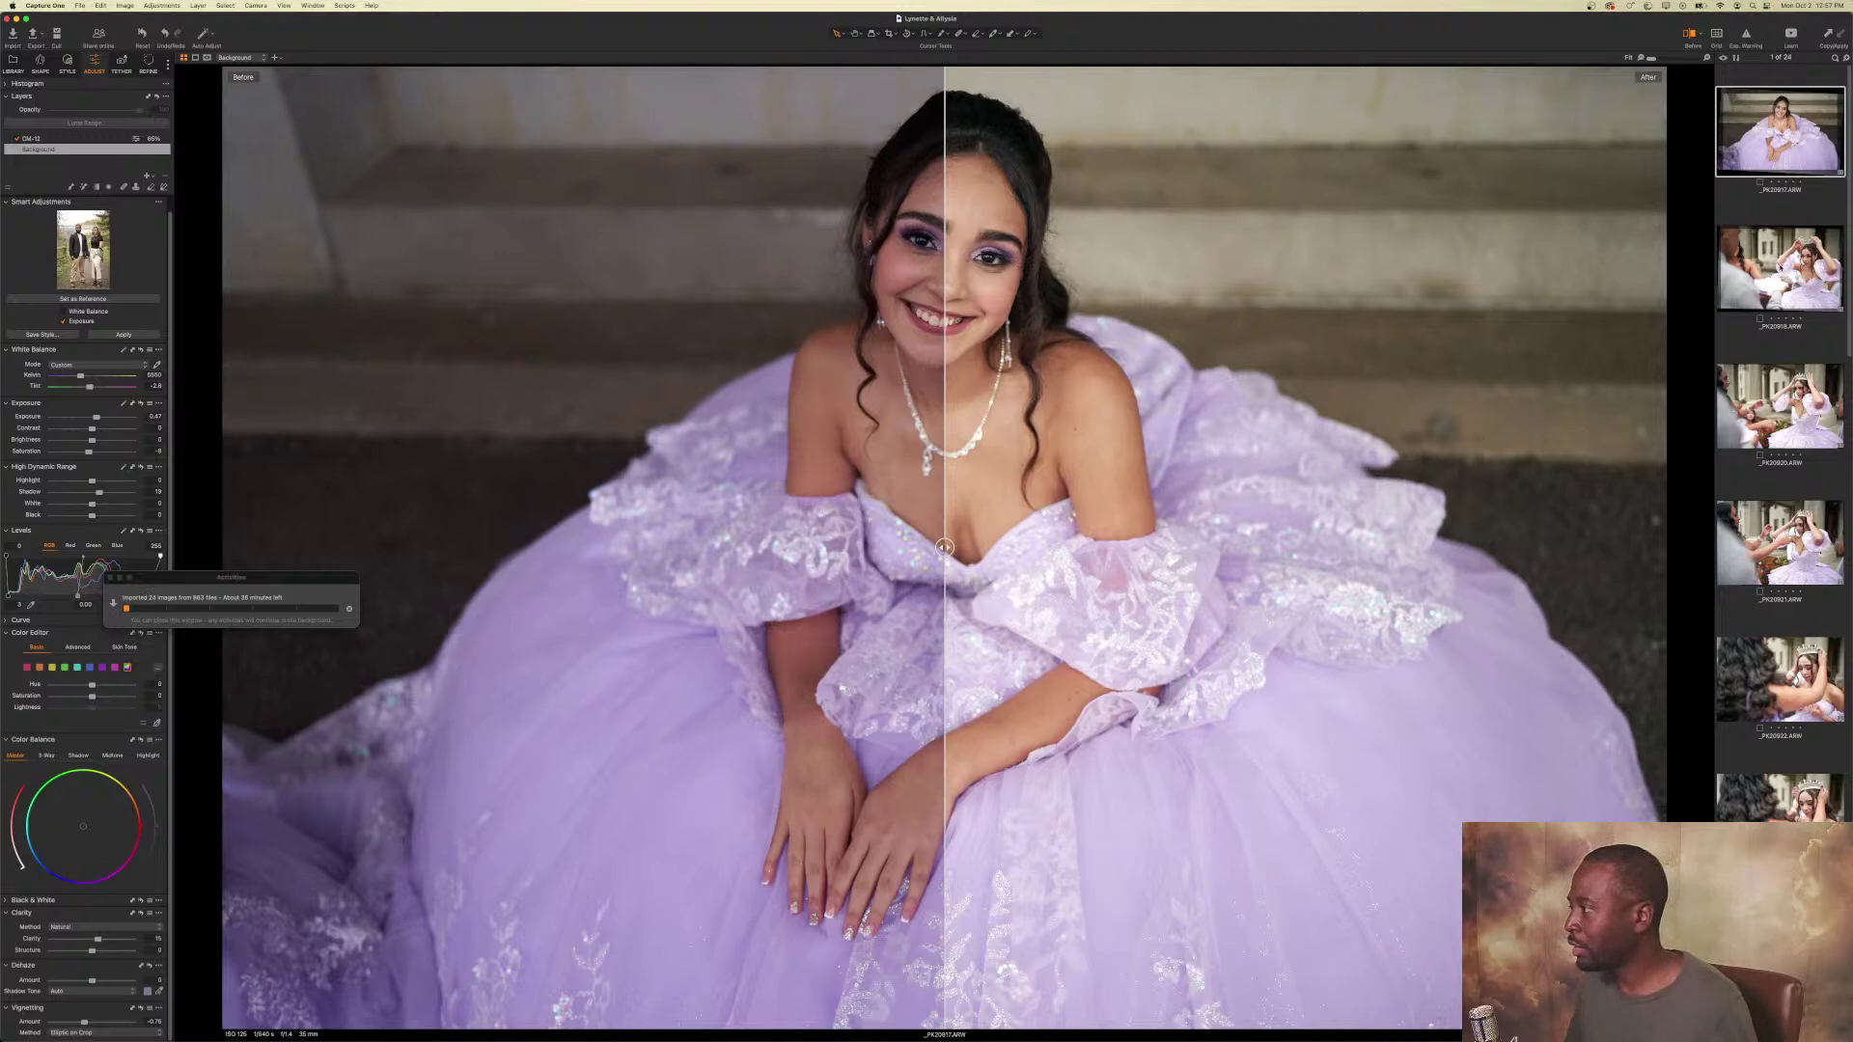
key(Down)
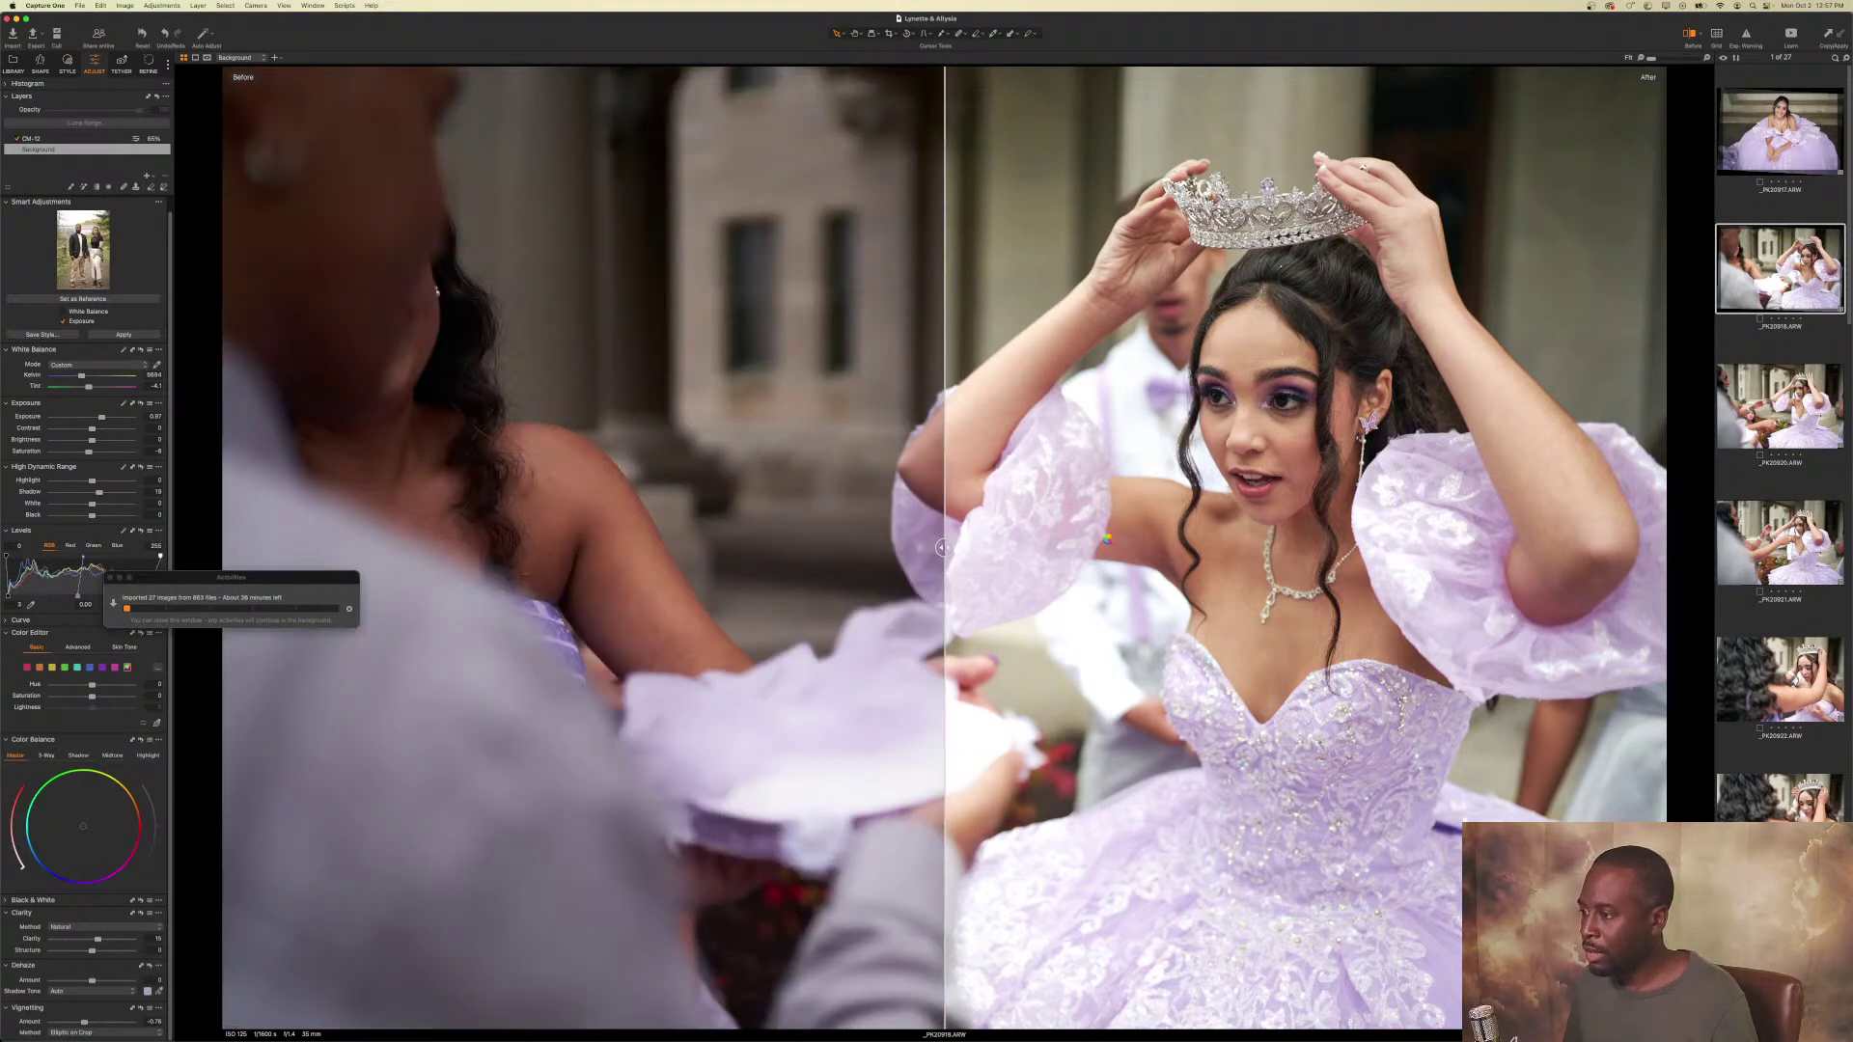
drag(942, 547, 1110, 548)
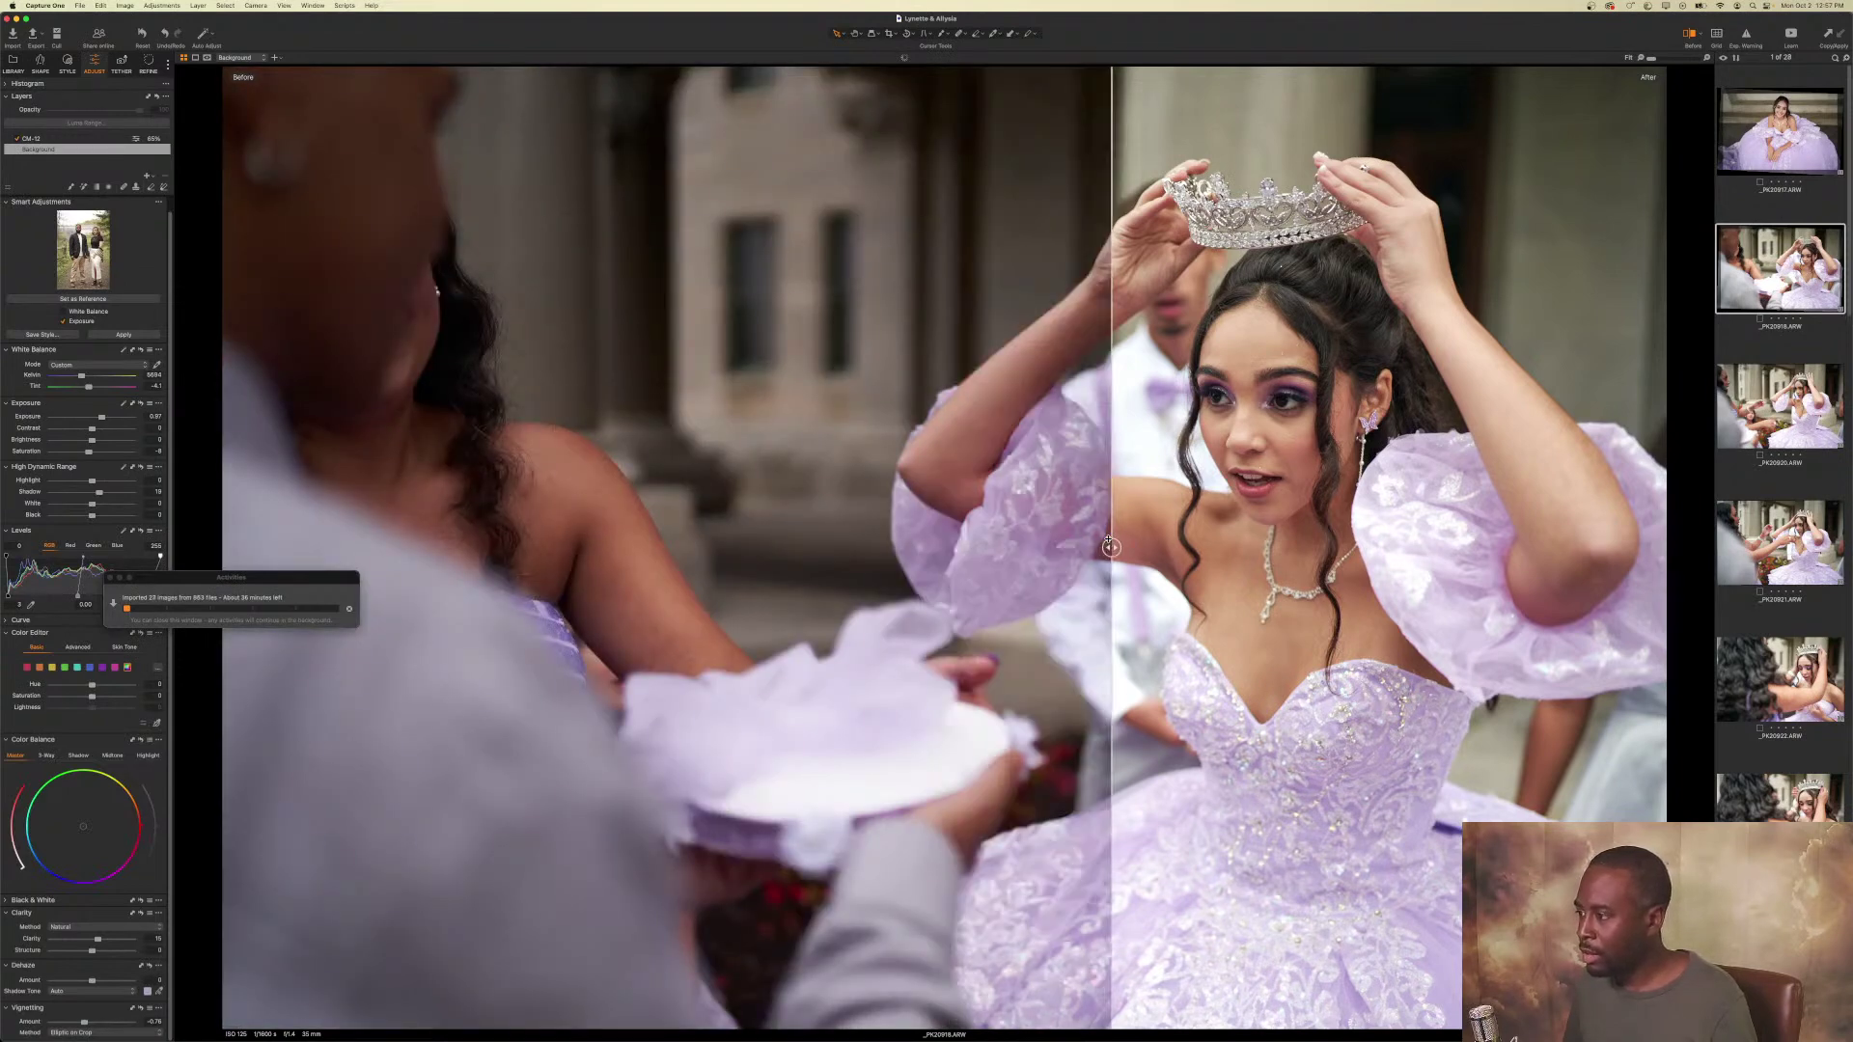
click(1396, 537)
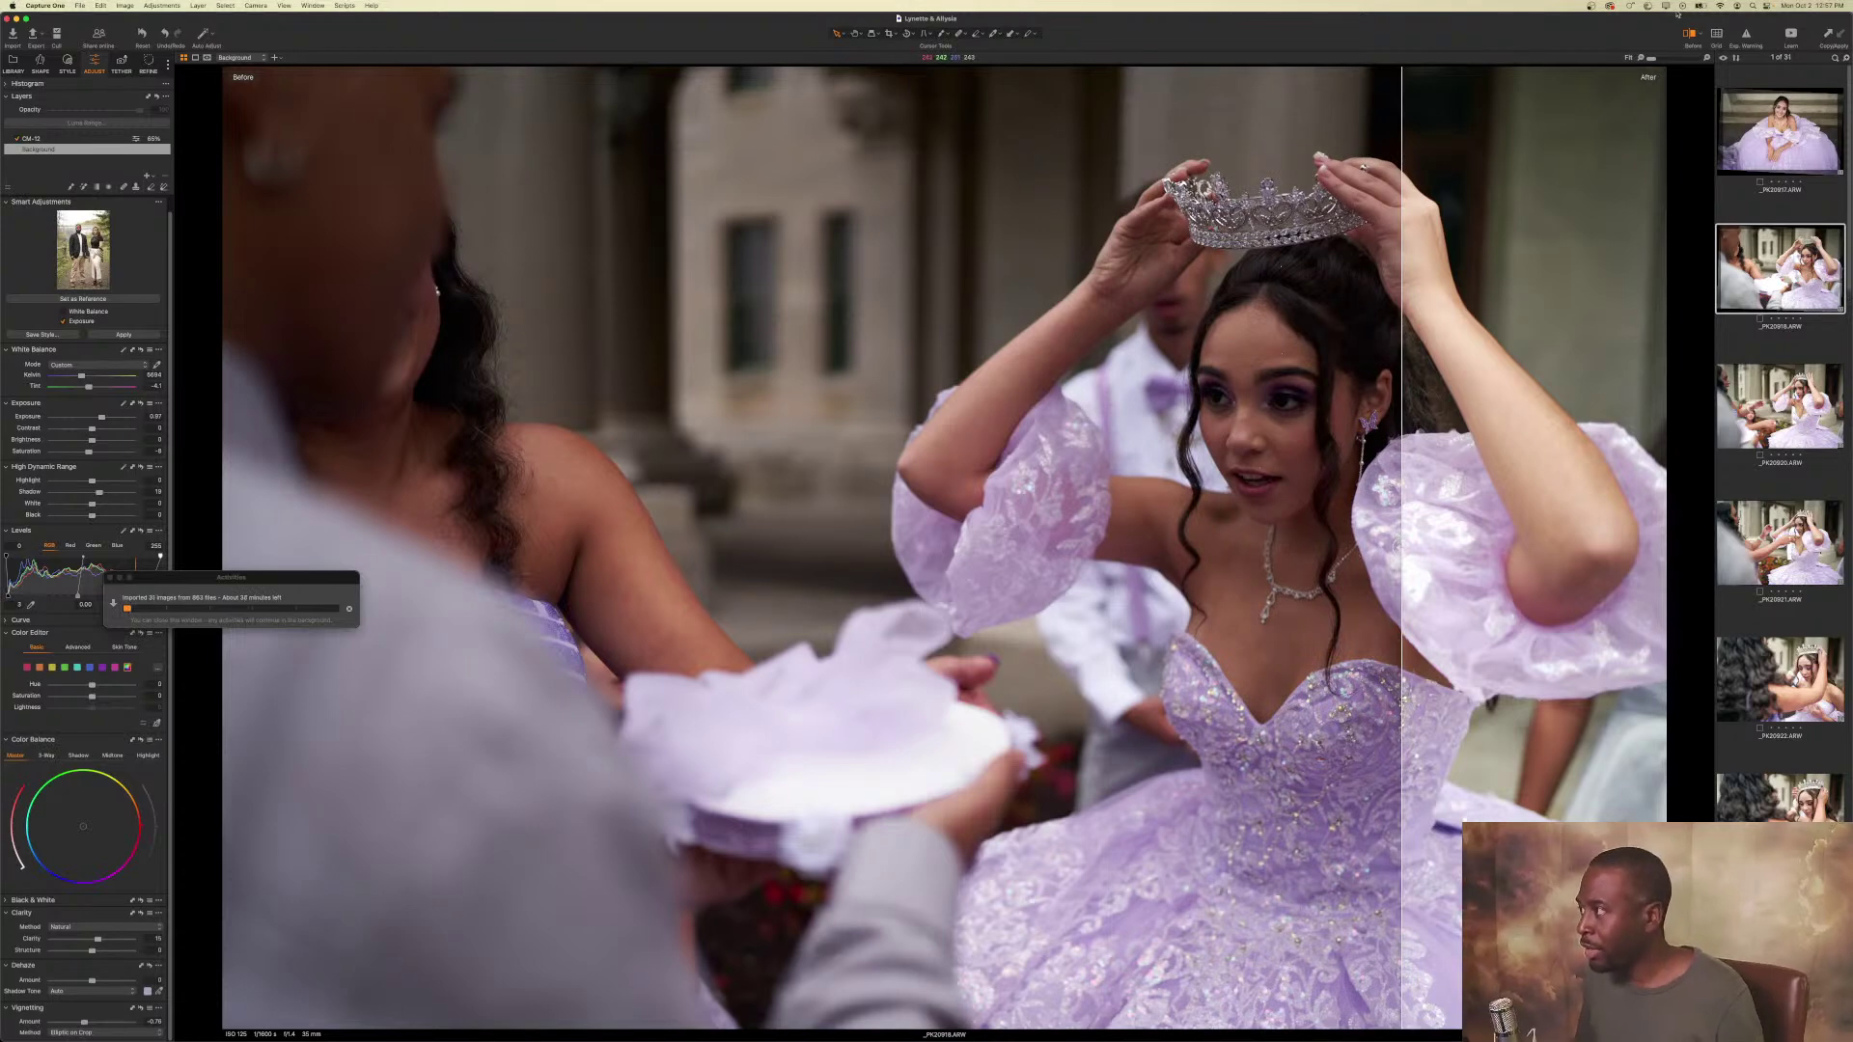
key(y)
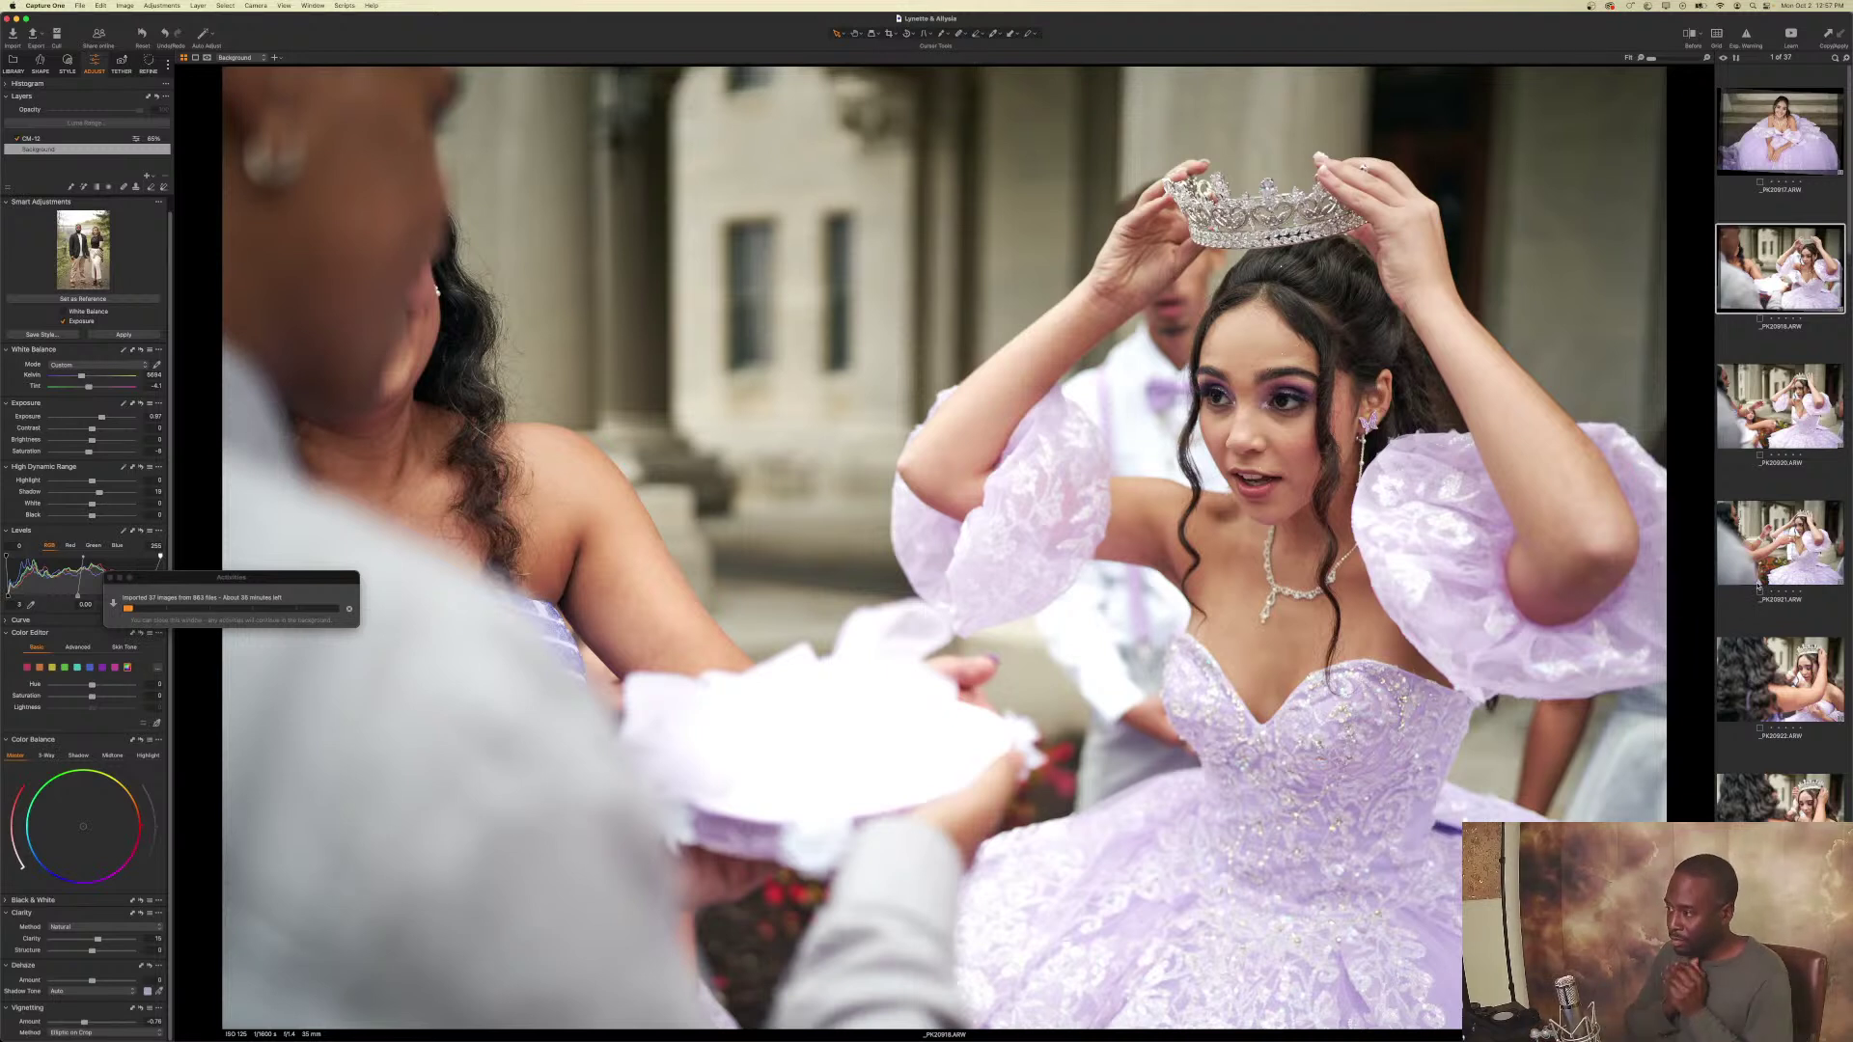
scroll(1758, 586, down, 4)
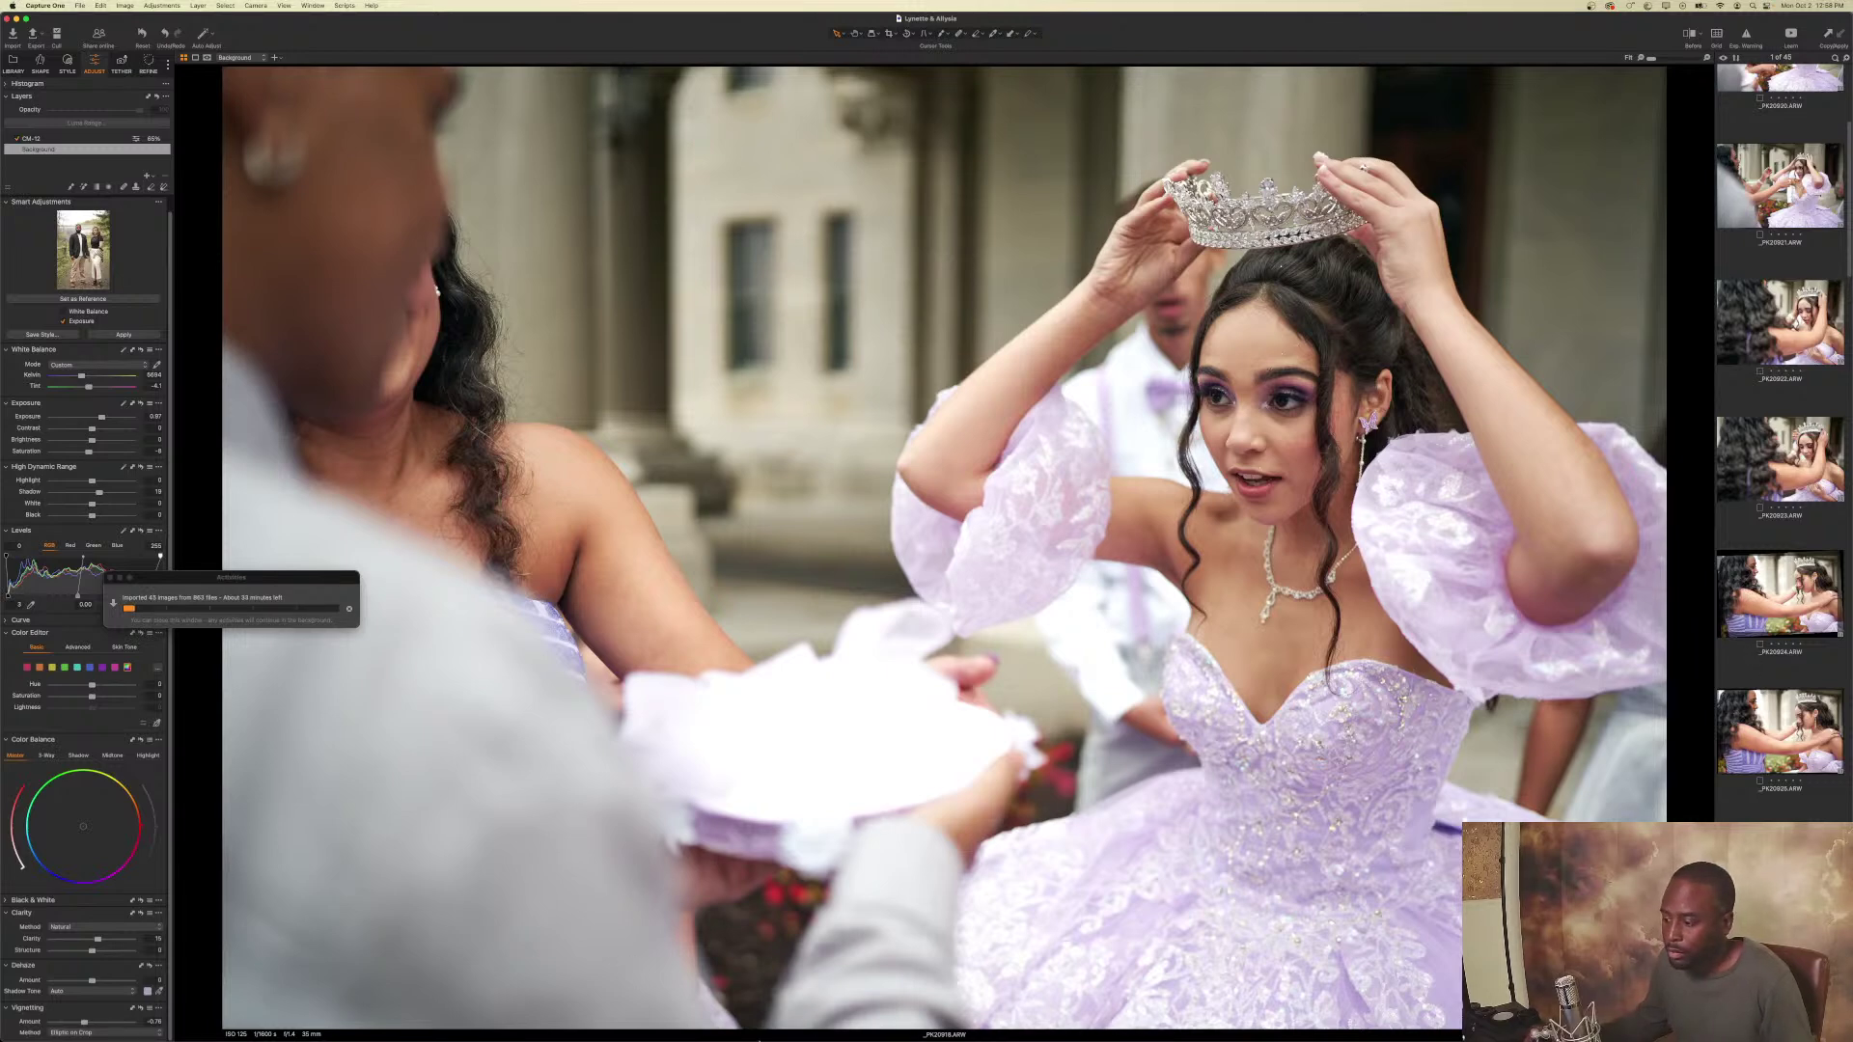
Switch to Chrome, adjust the volume of the YouTube music video, and put the browser window away to return to Capture One.
click(800, 1020)
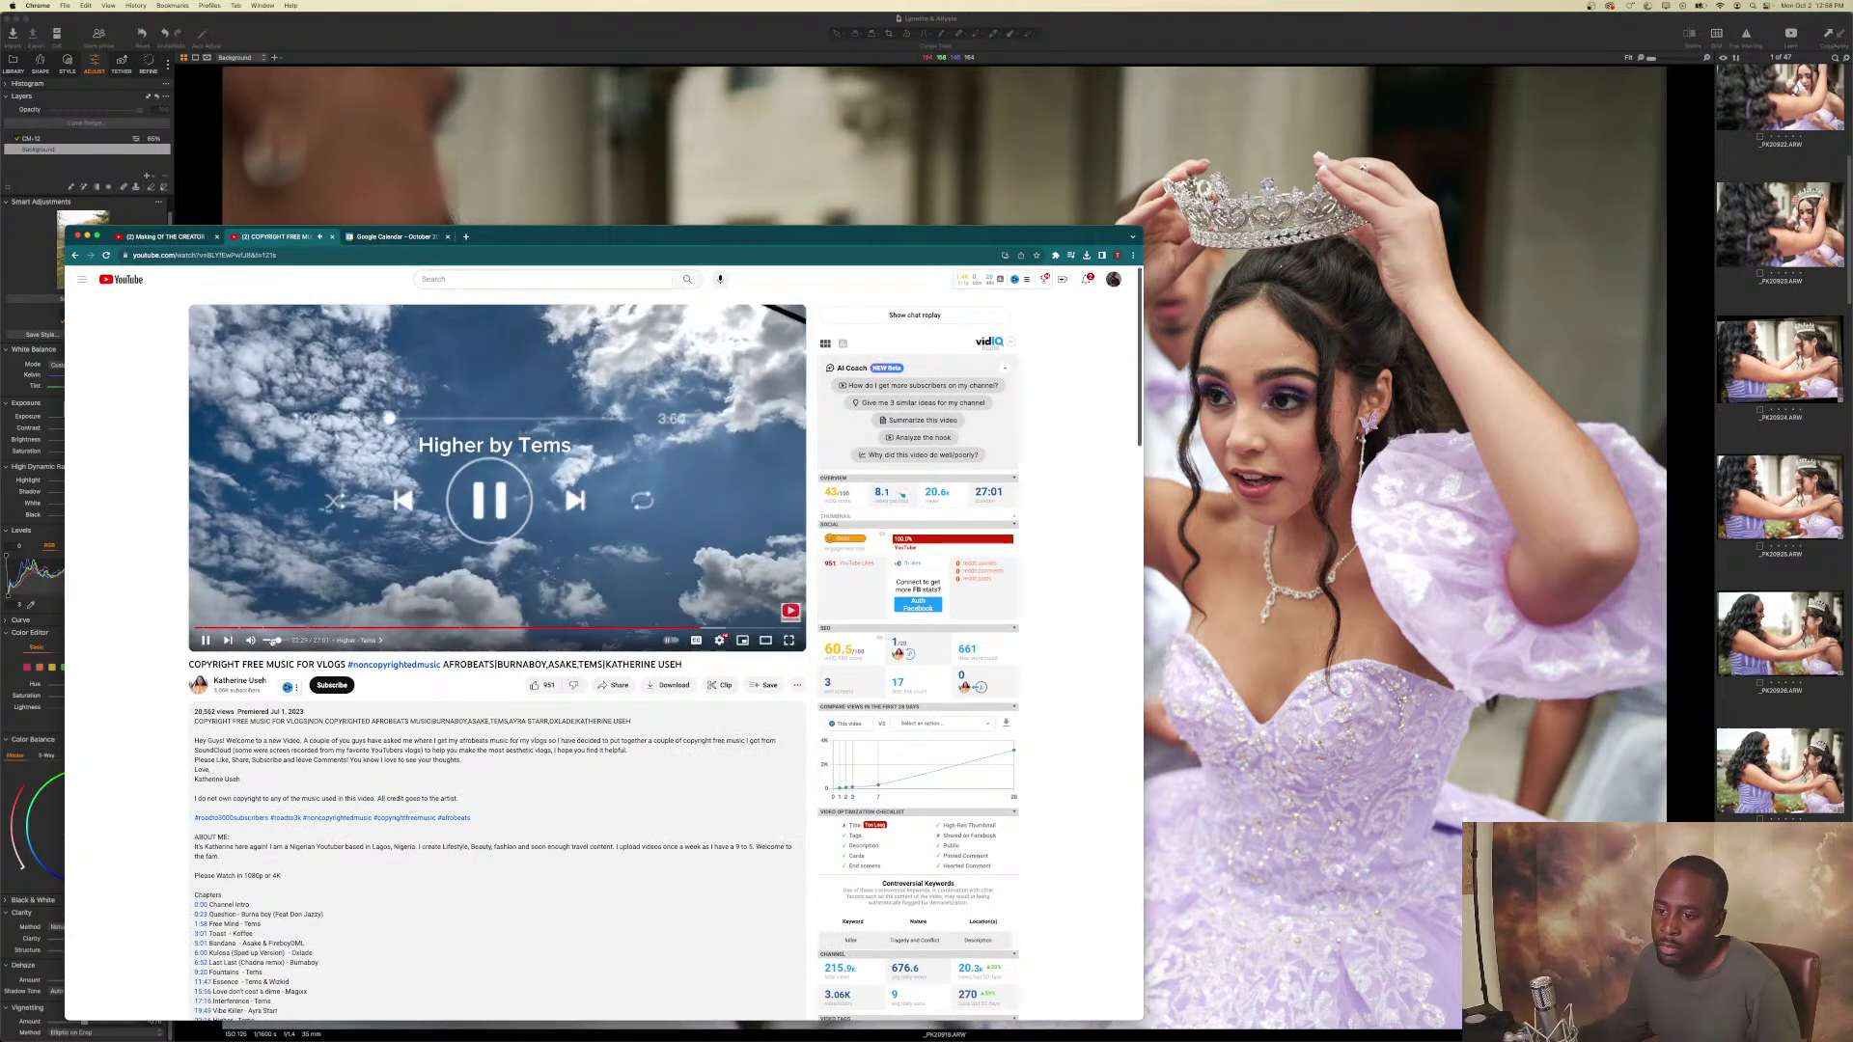
click(269, 641)
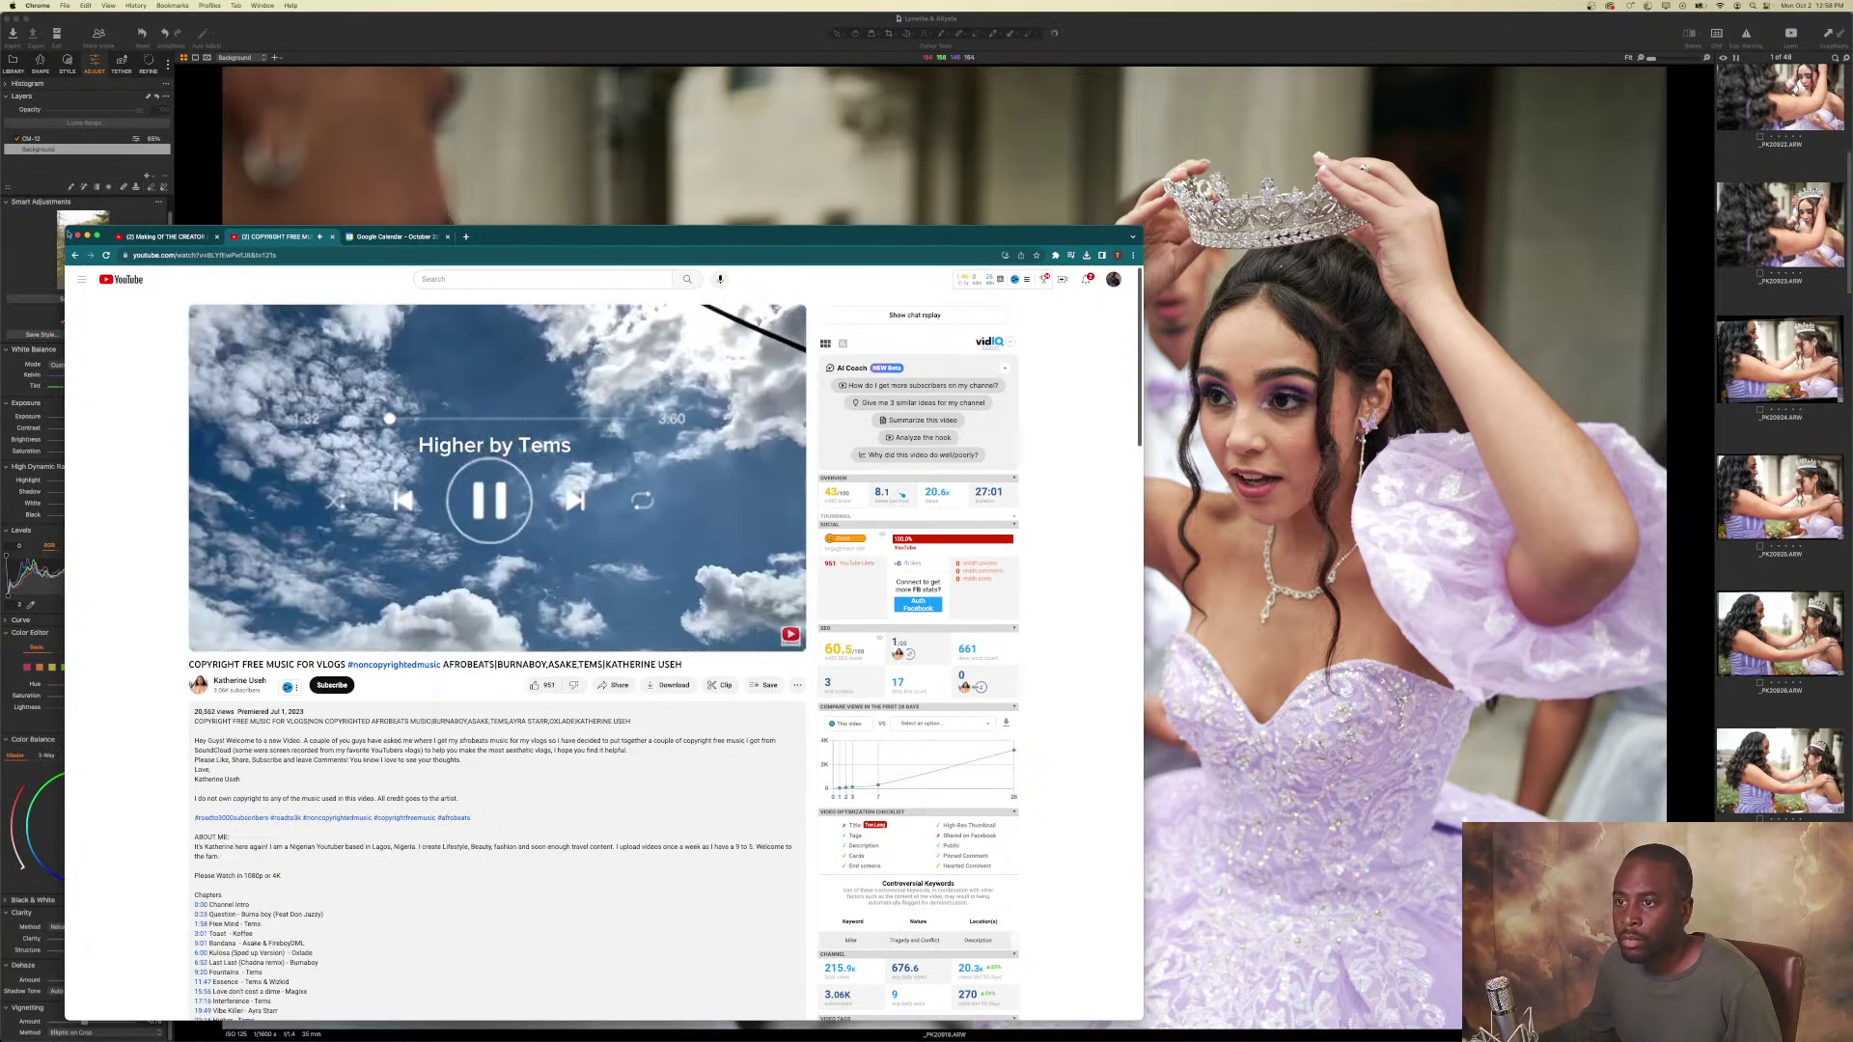
key(super+m)
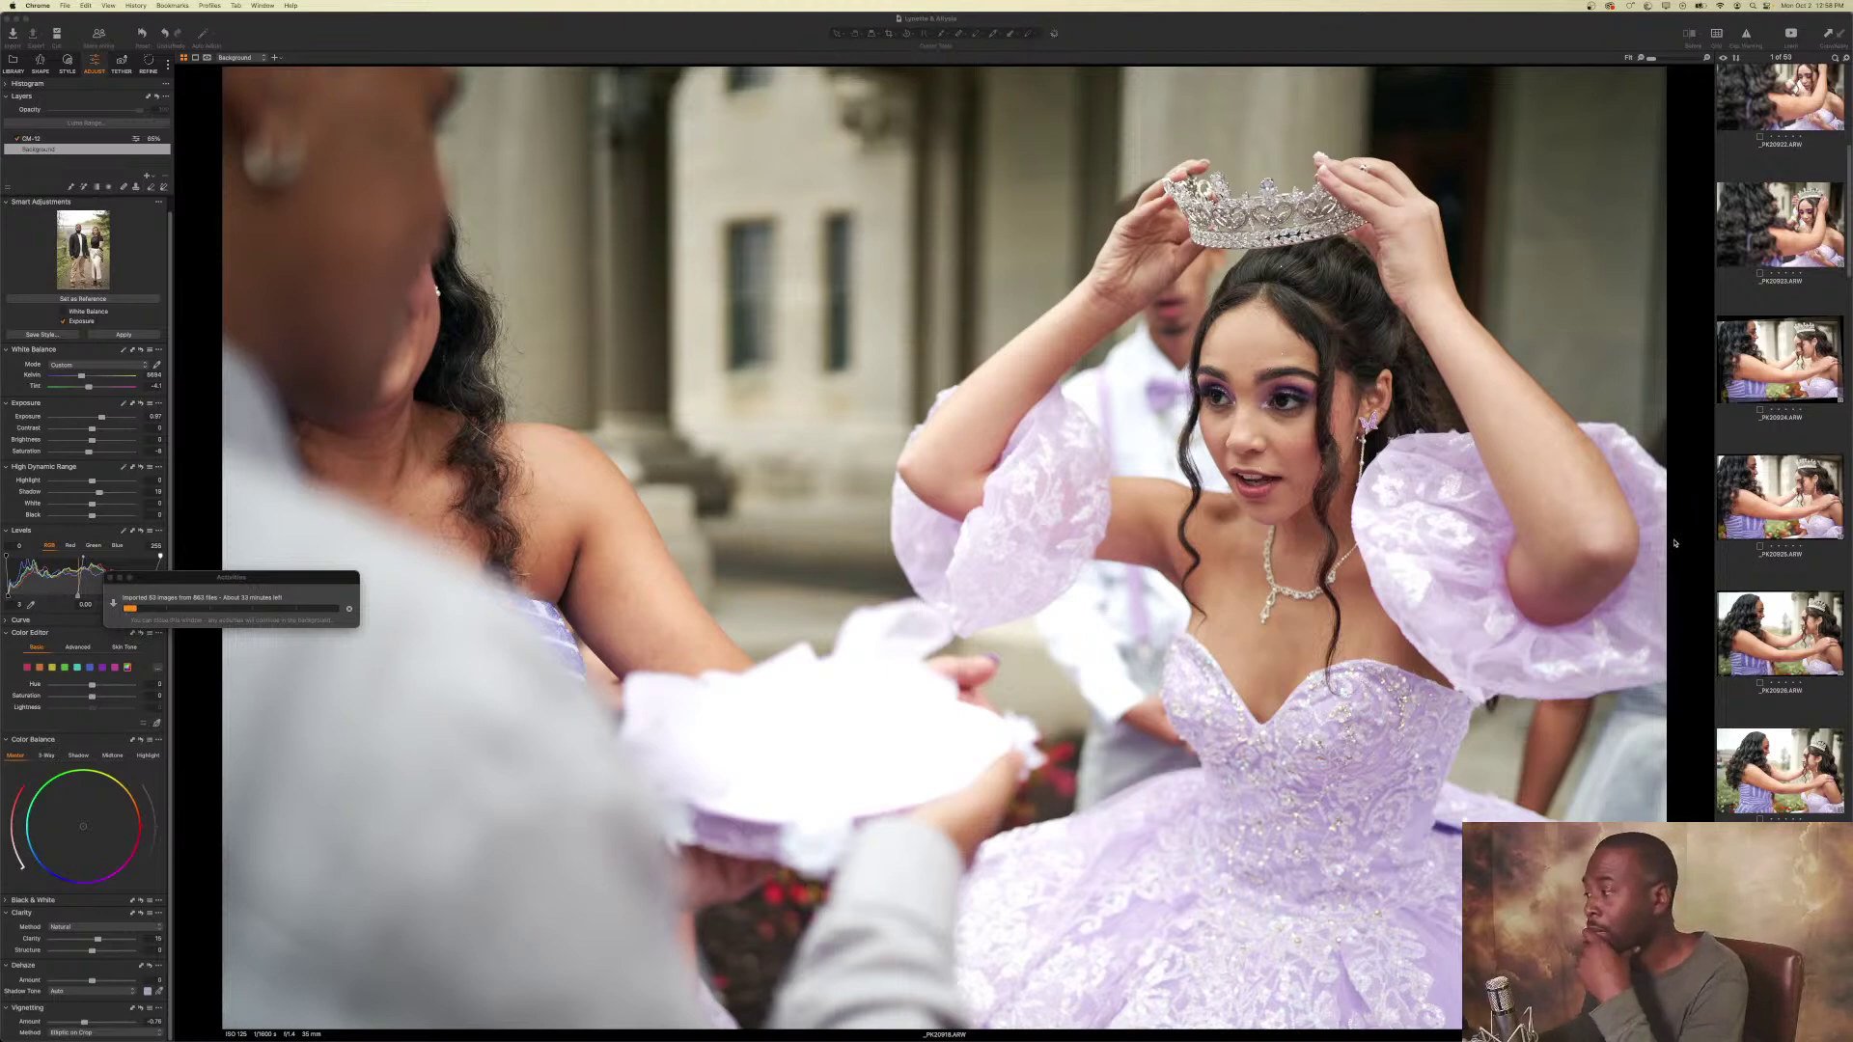
Review the imported photos of the woman in purple arranging the quinceañera's hair, through the portrait of both smiling at the camera.
click(1762, 505)
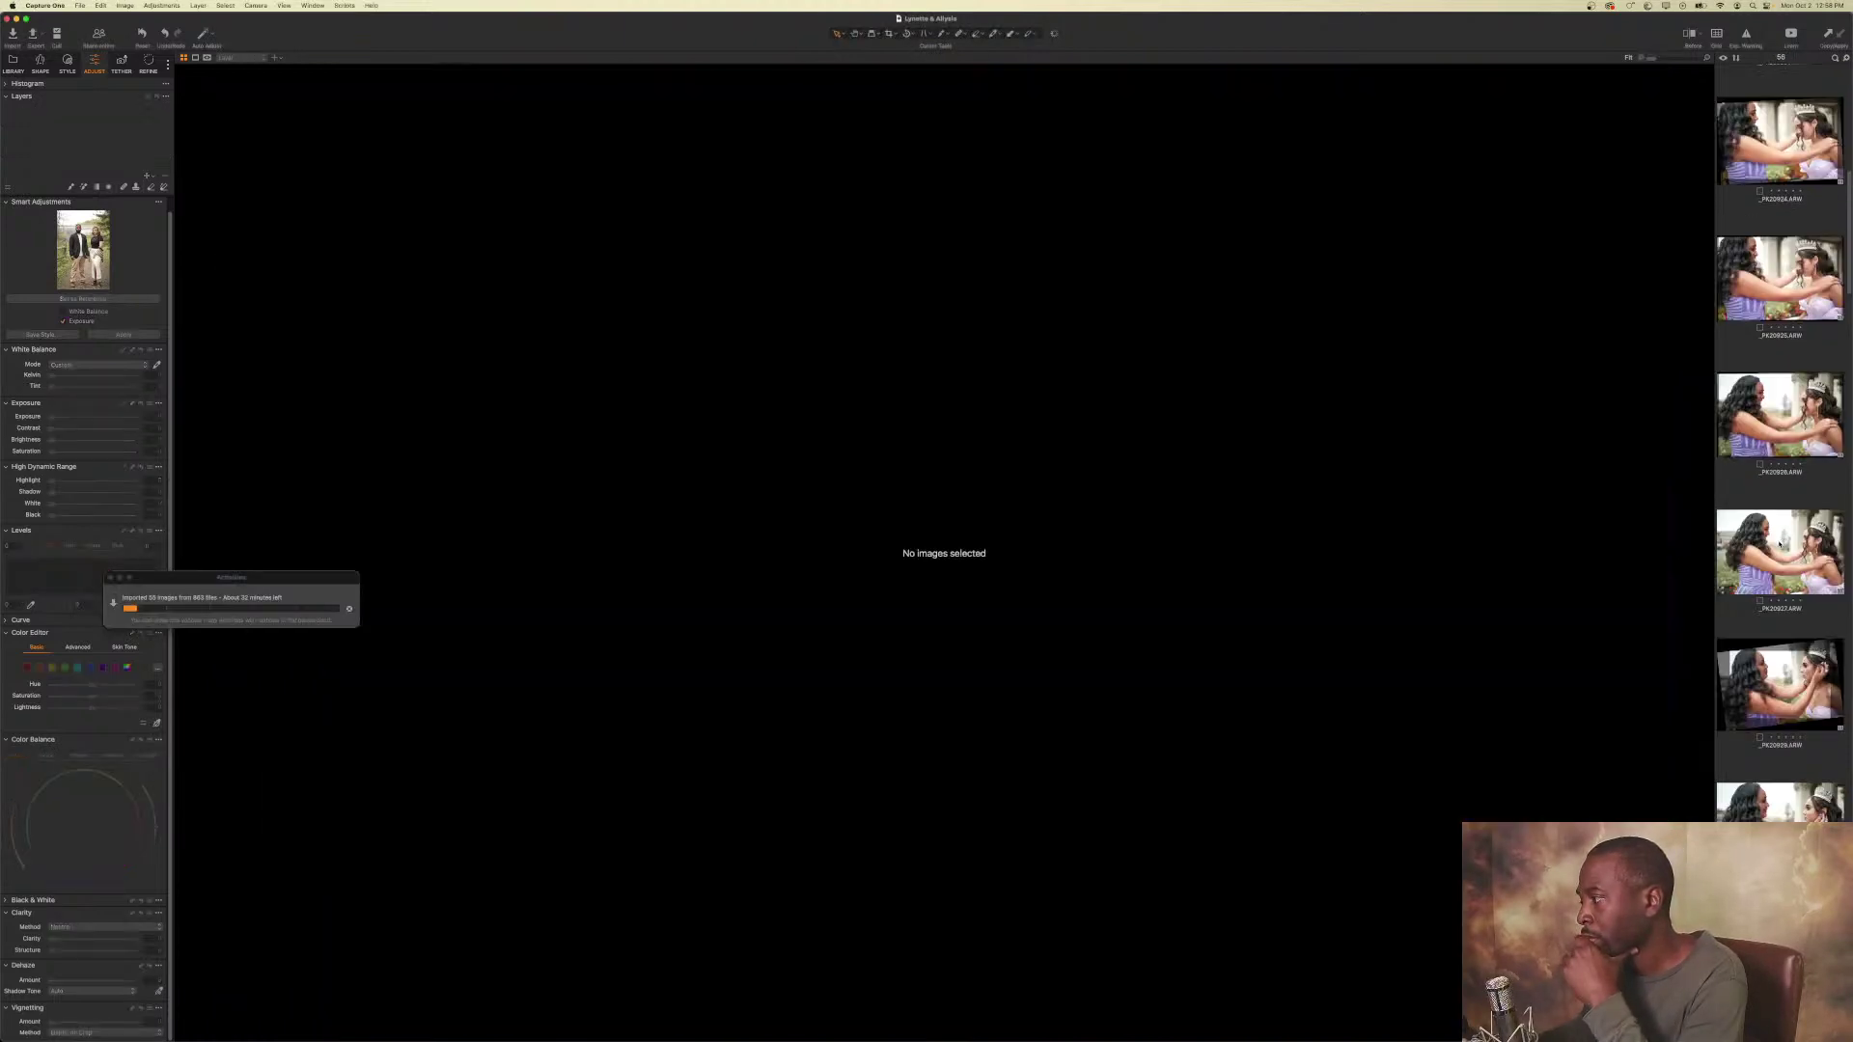
click(1788, 422)
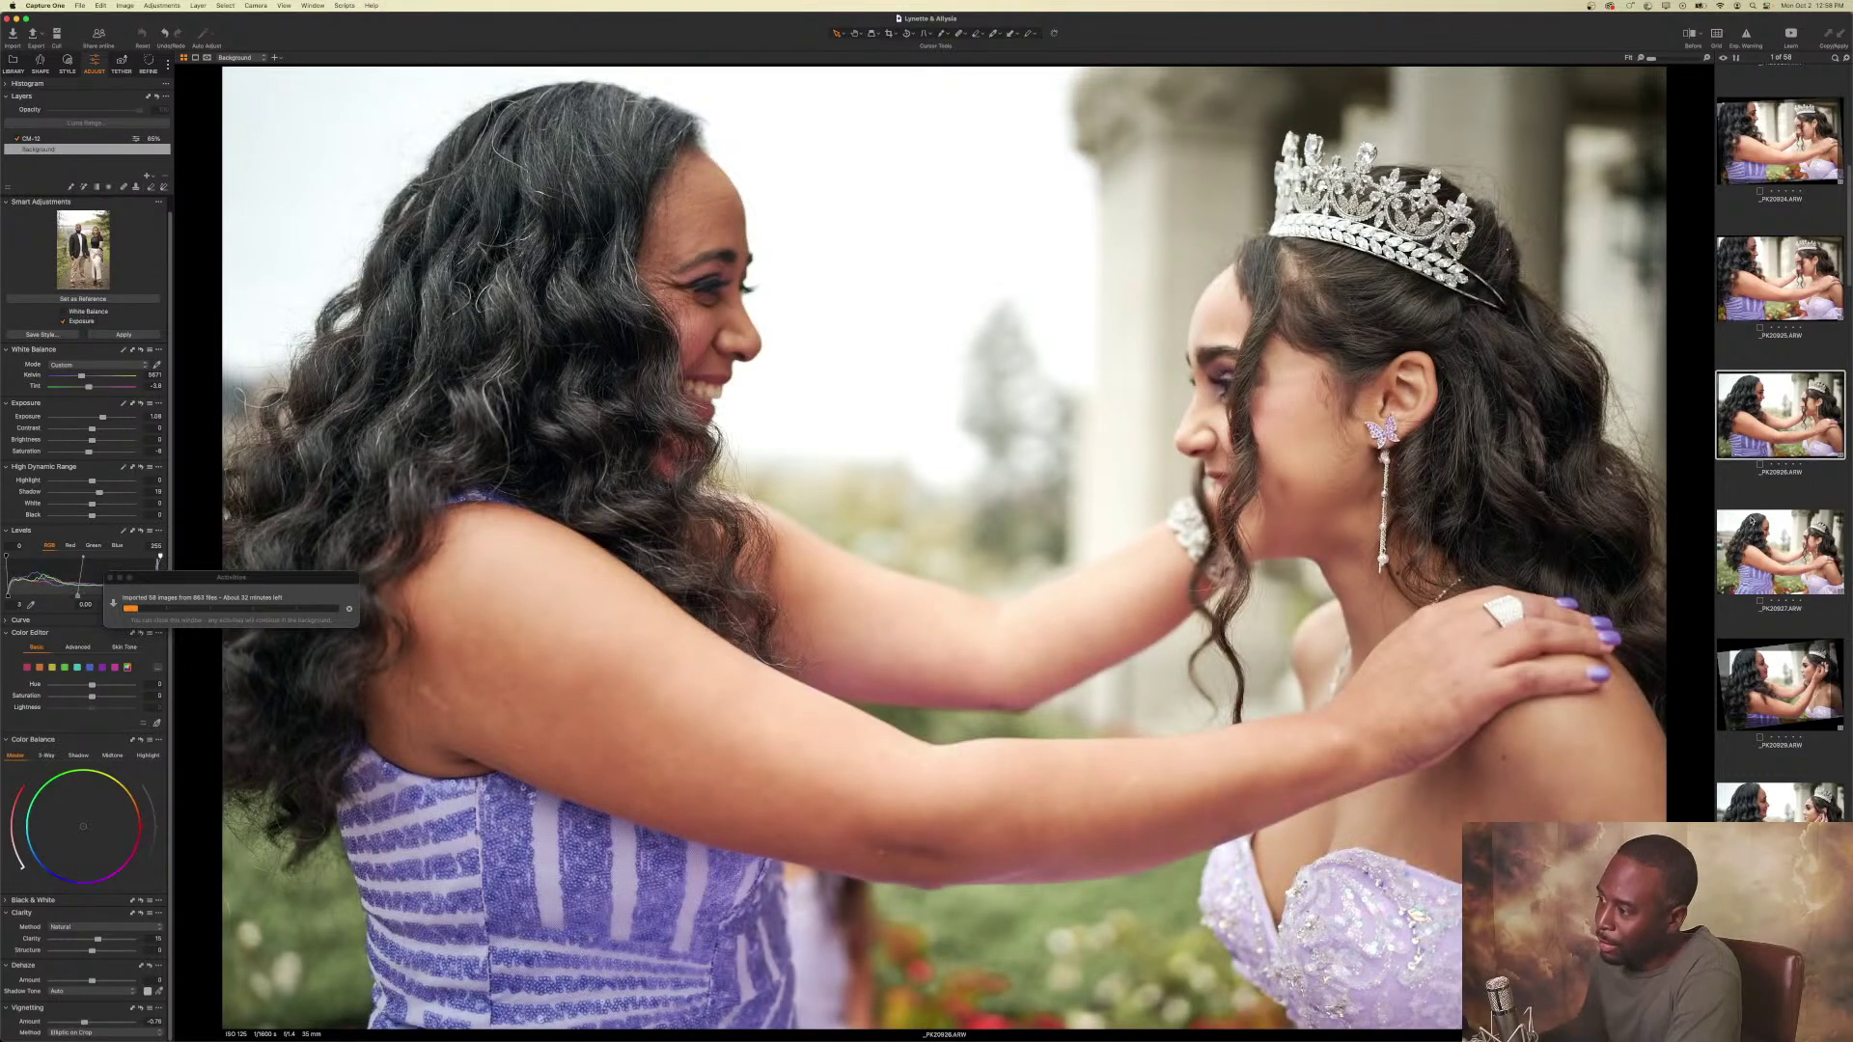
scroll(1762, 576, down, 3)
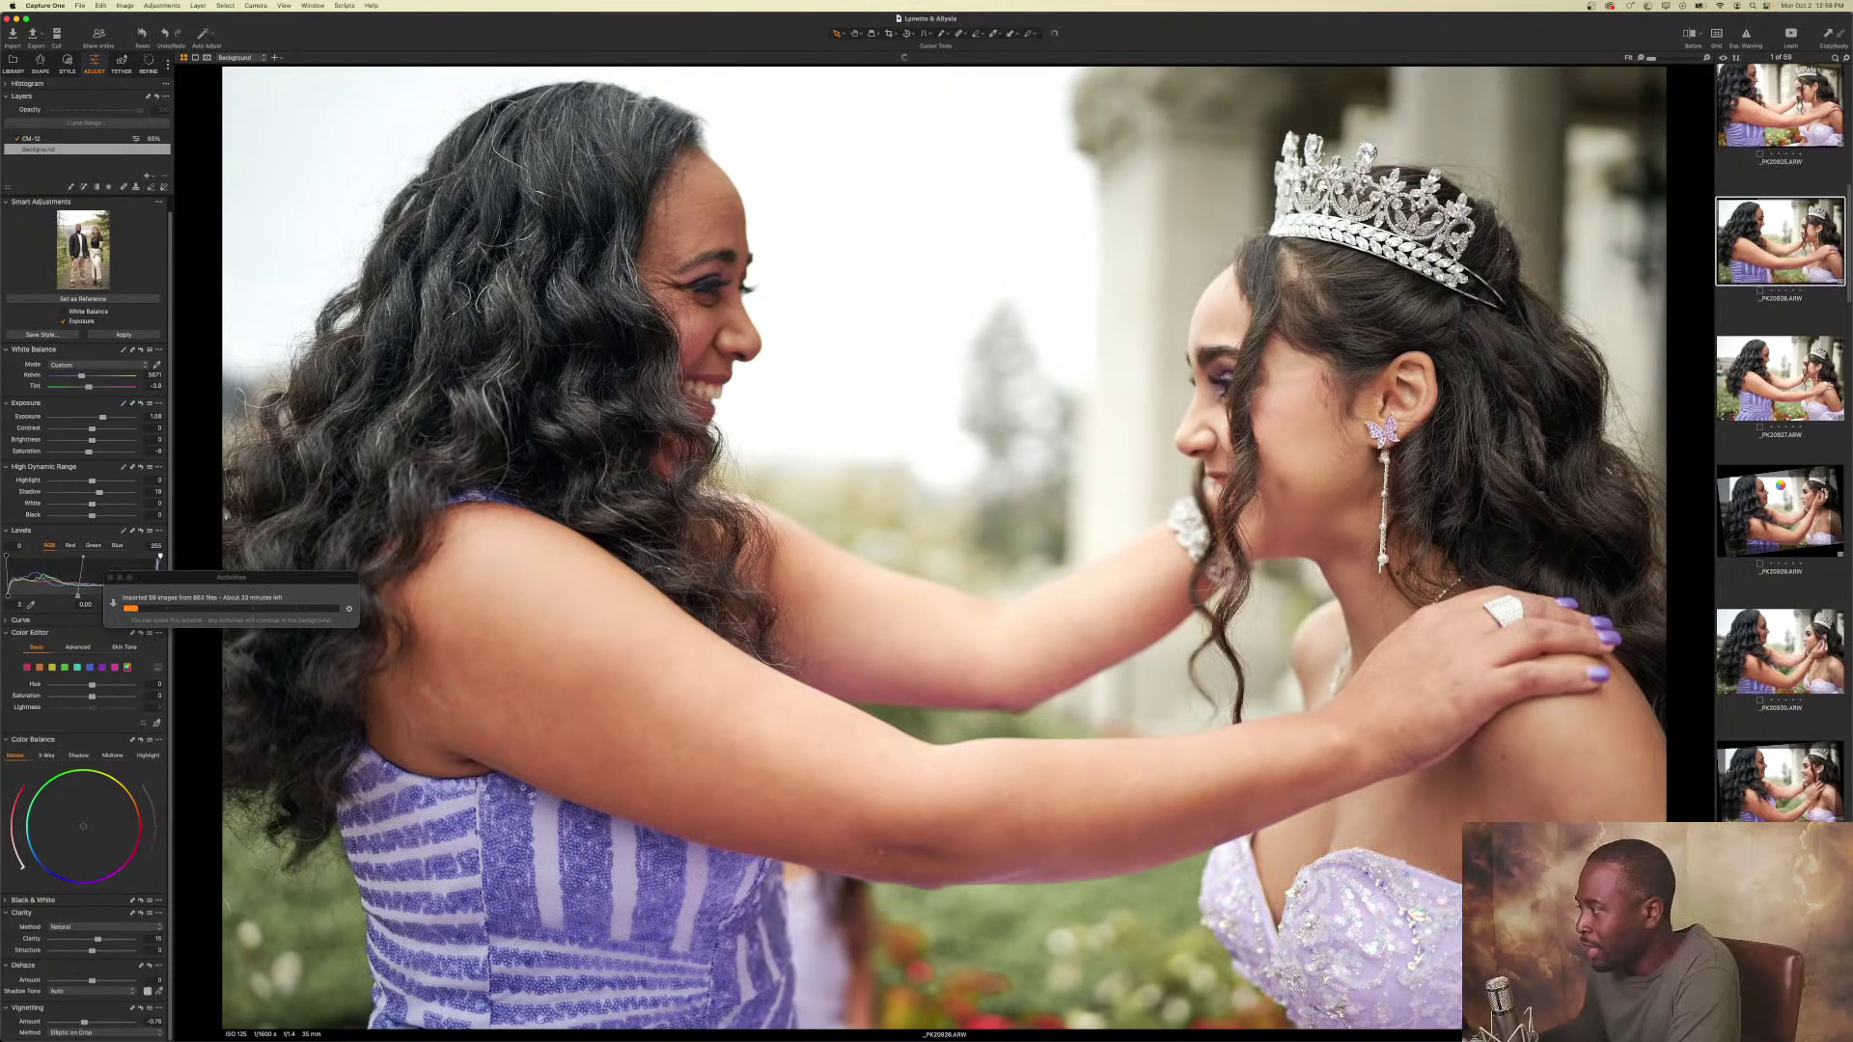
scroll(1772, 504, down, 3)
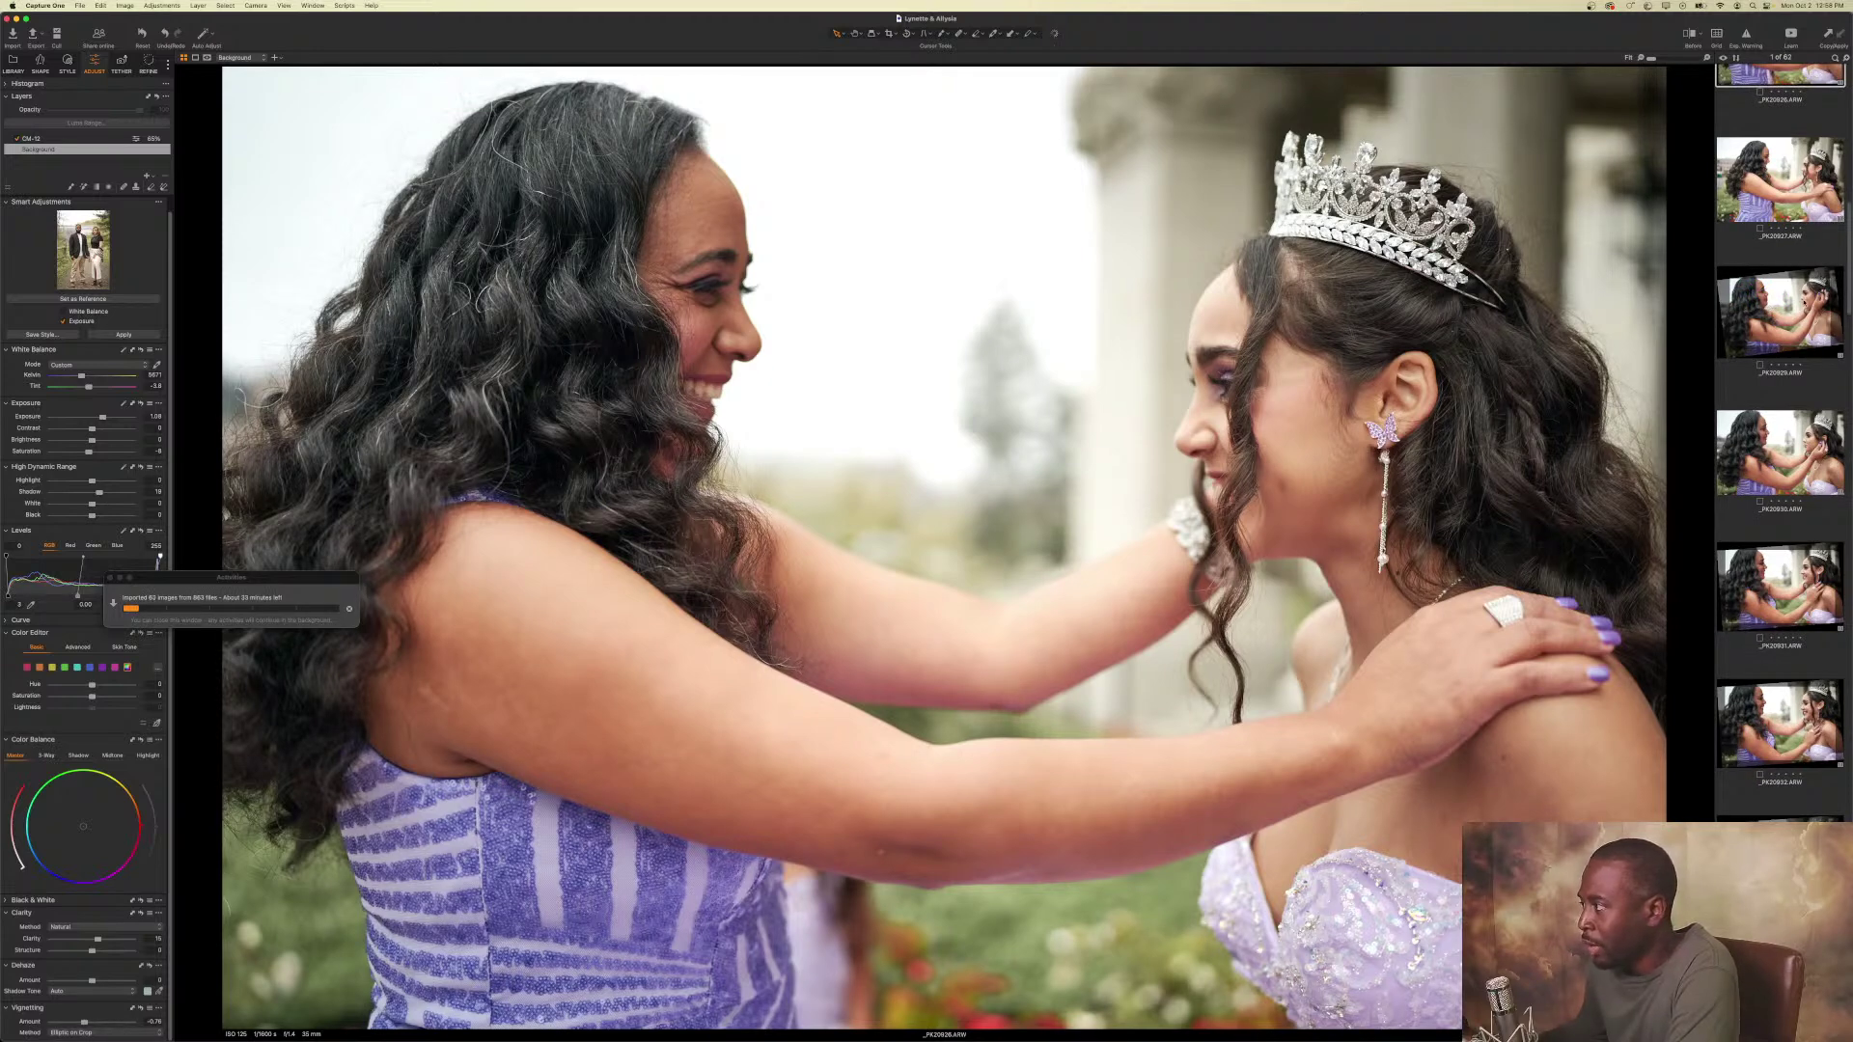
click(1806, 302)
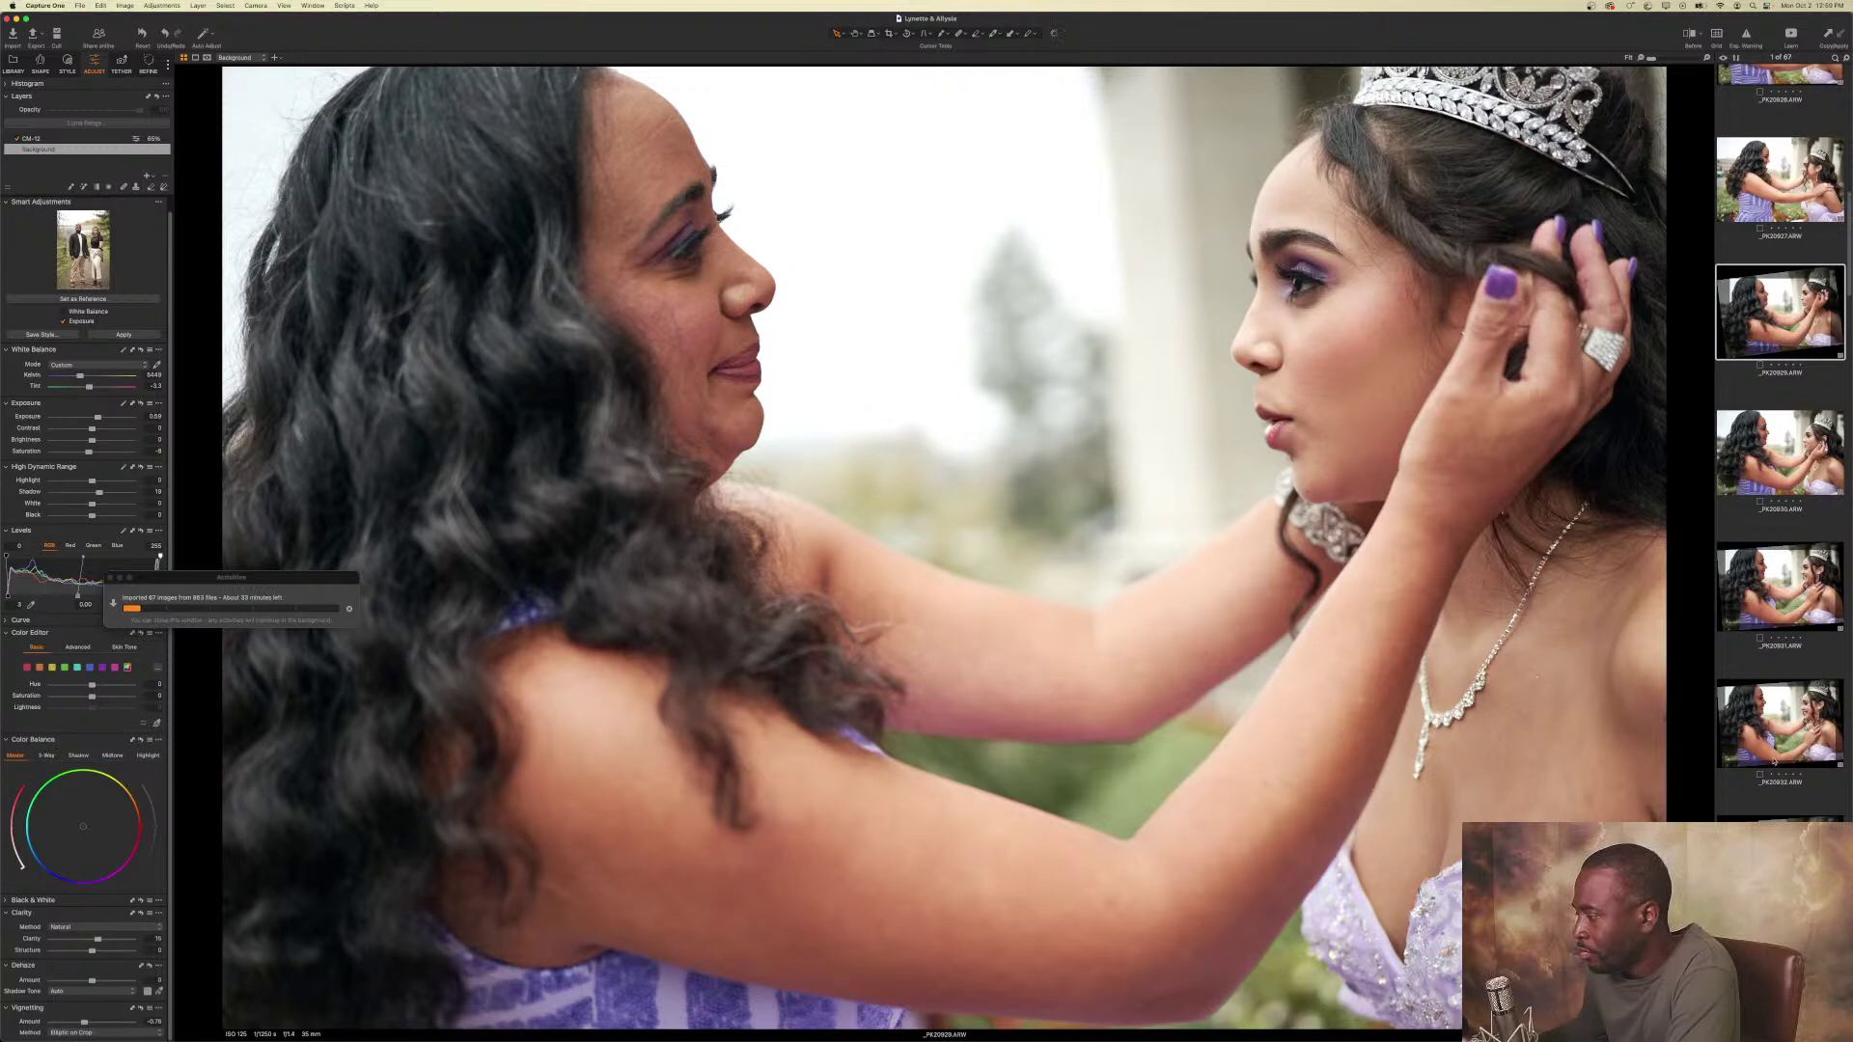
scroll(1761, 763, down, 4)
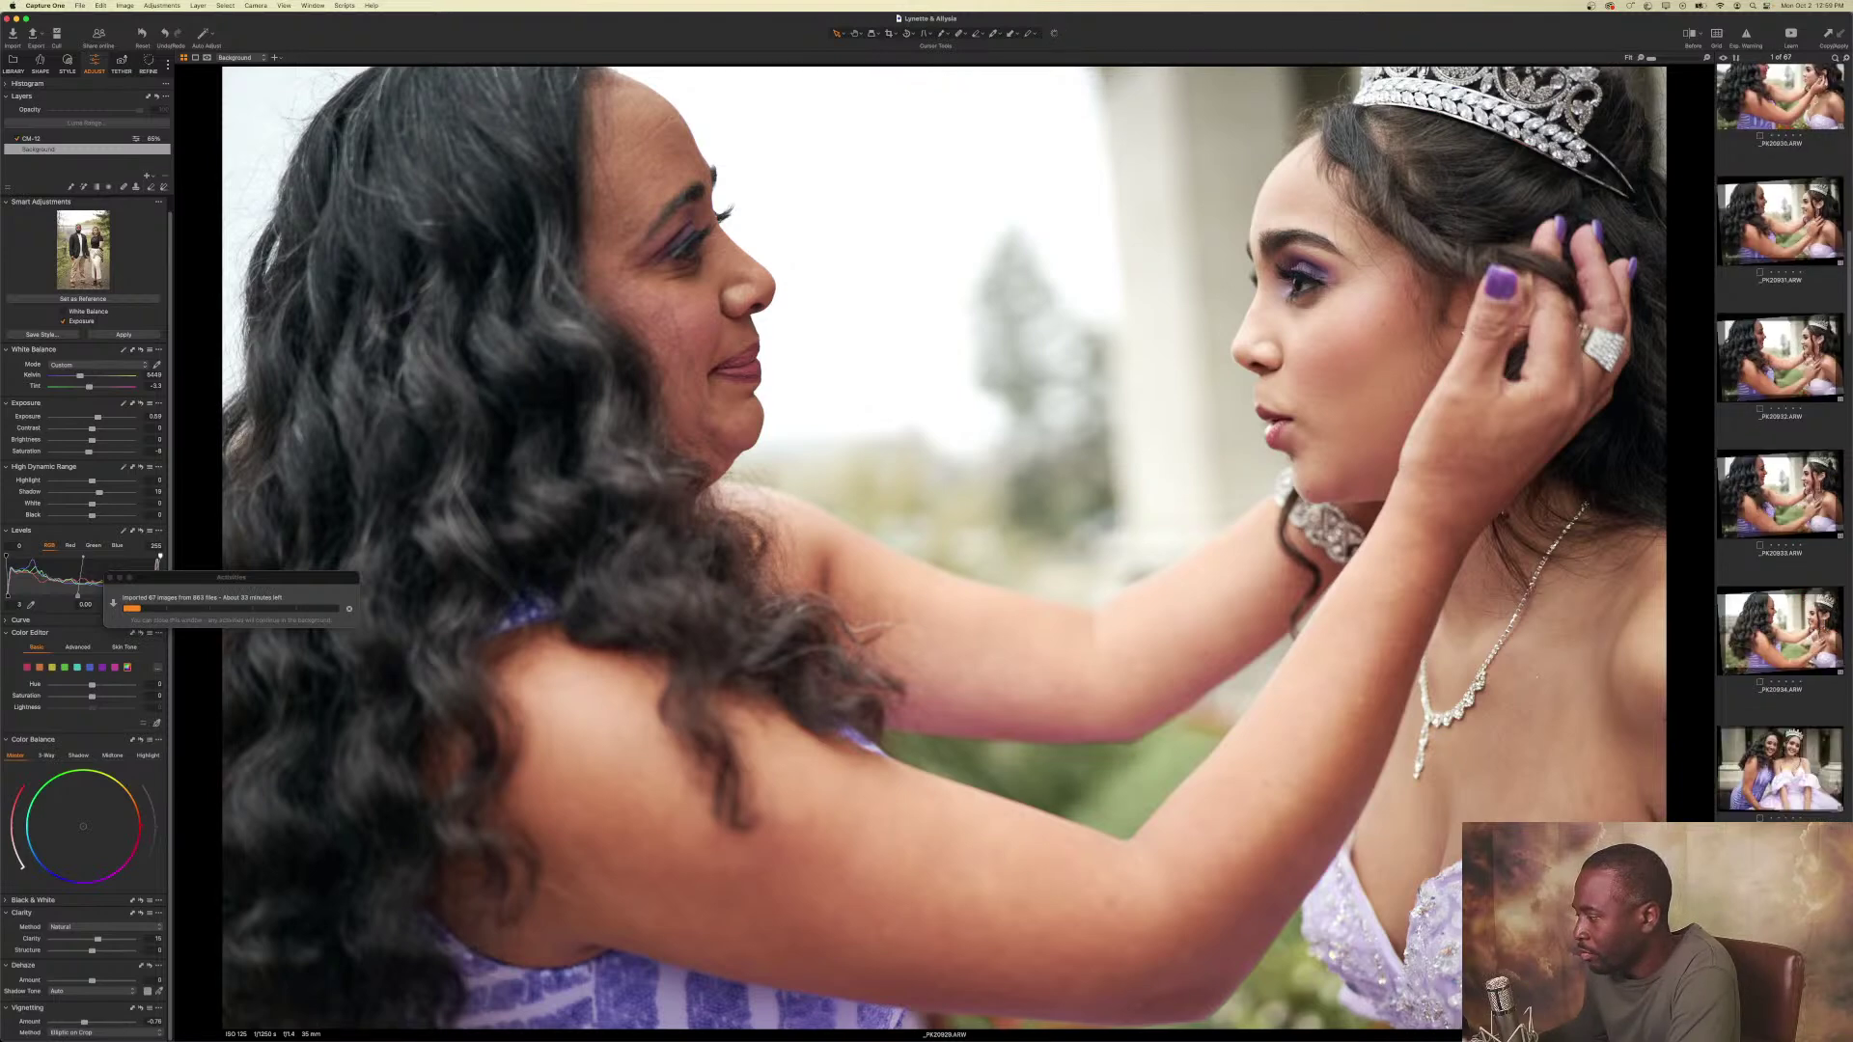
click(1777, 892)
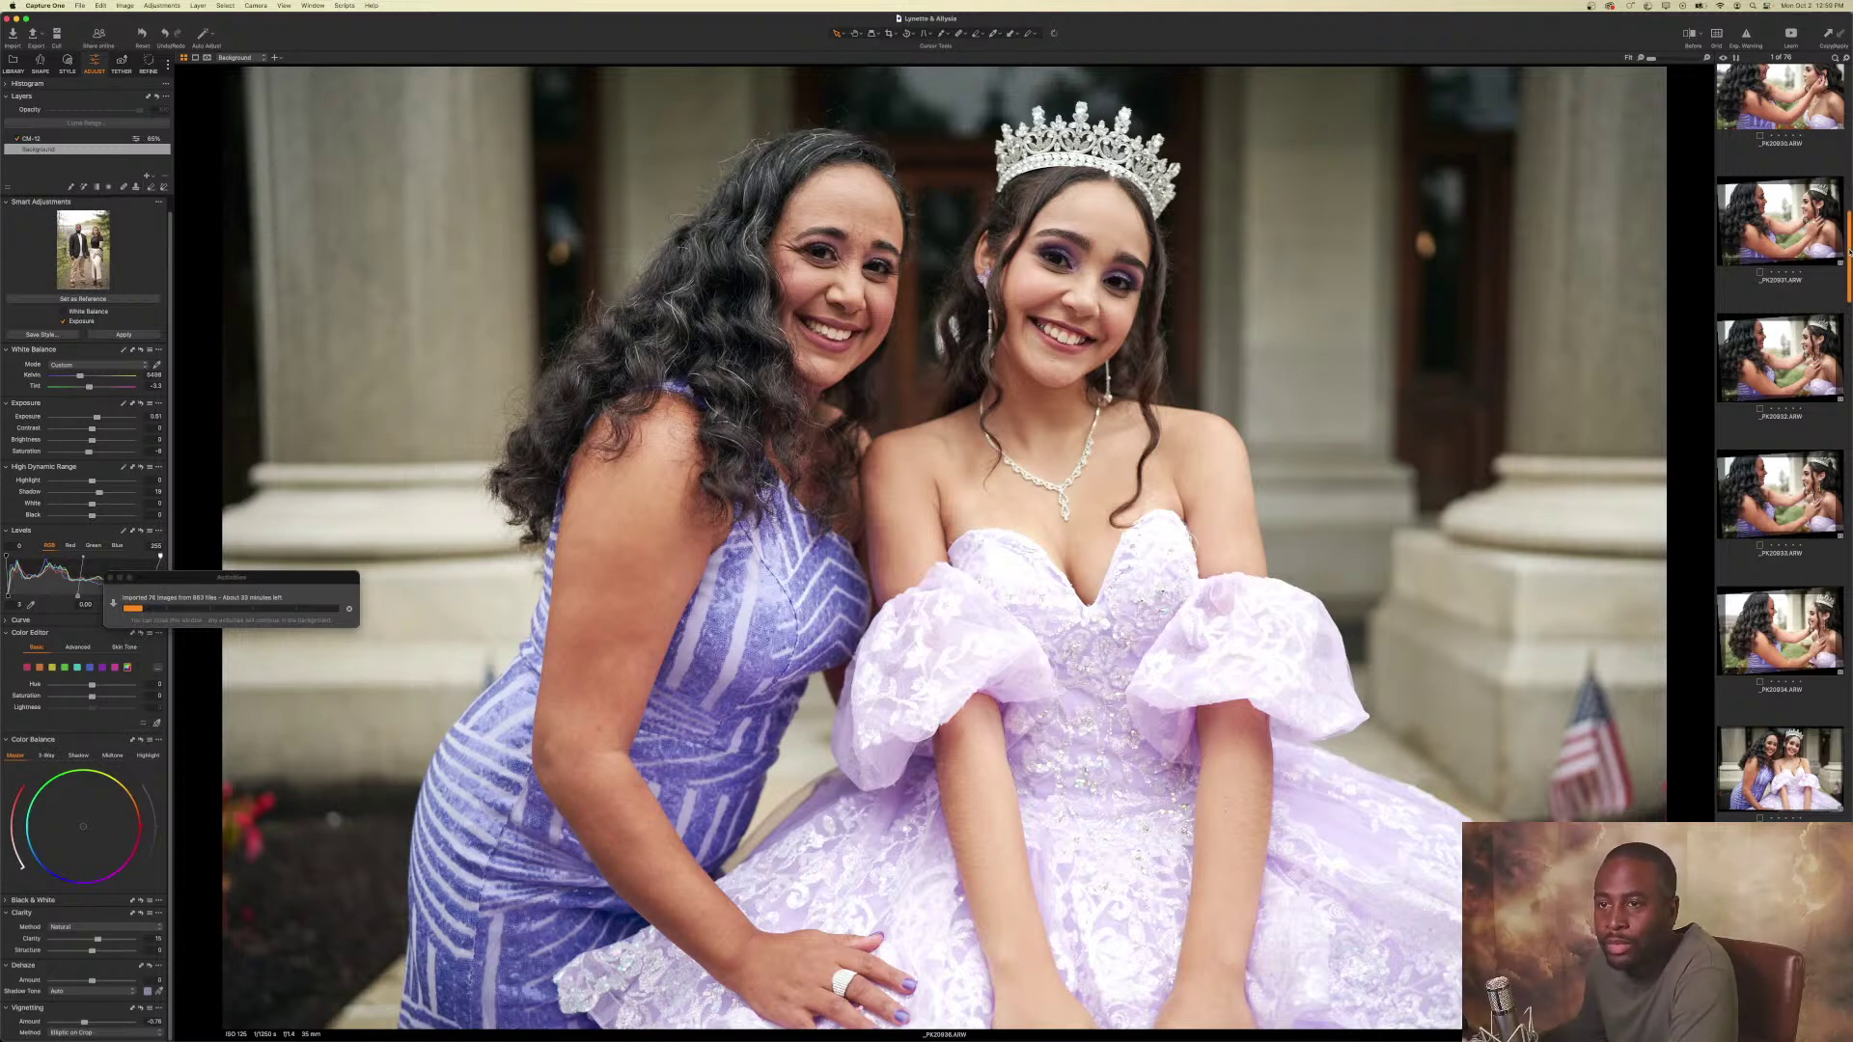
Browse past the group photos and view the smiling and serious portraits of the quinceañera holding her crown in front of the columns.
scroll(1849, 253, down, 1)
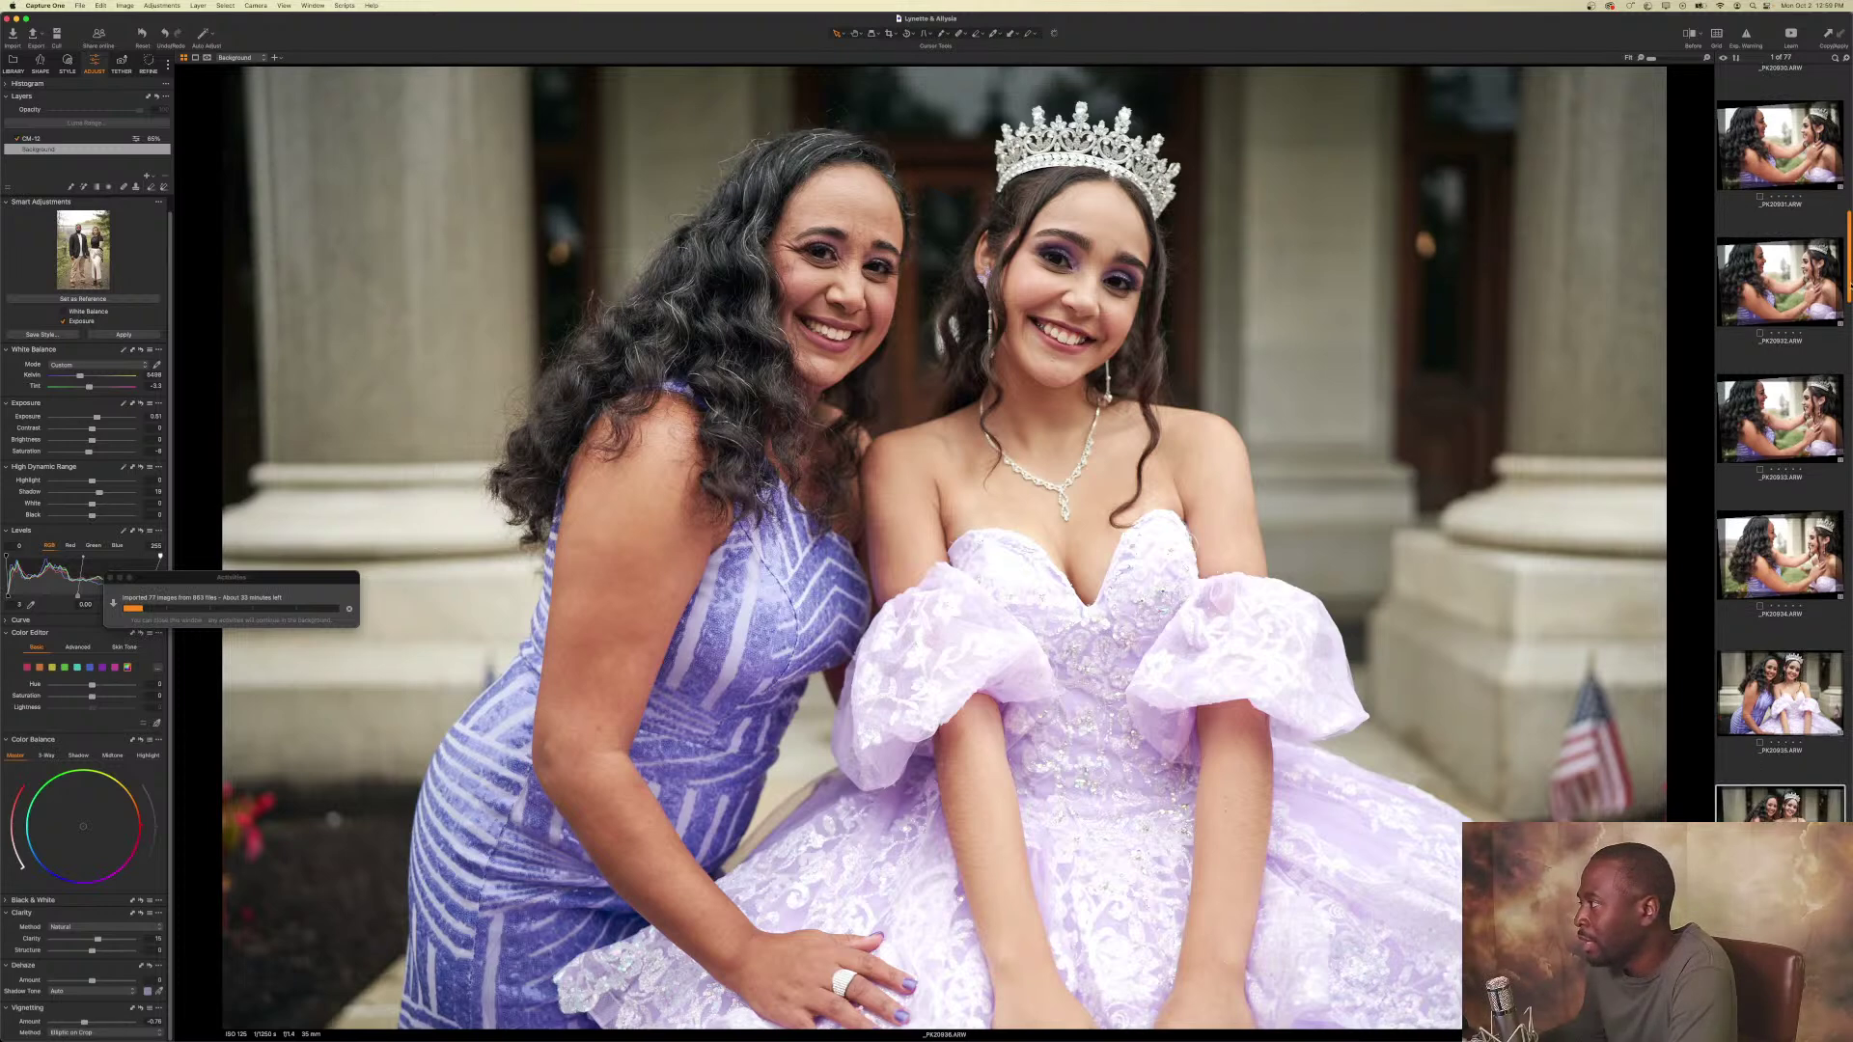
scroll(1850, 281, down, 4)
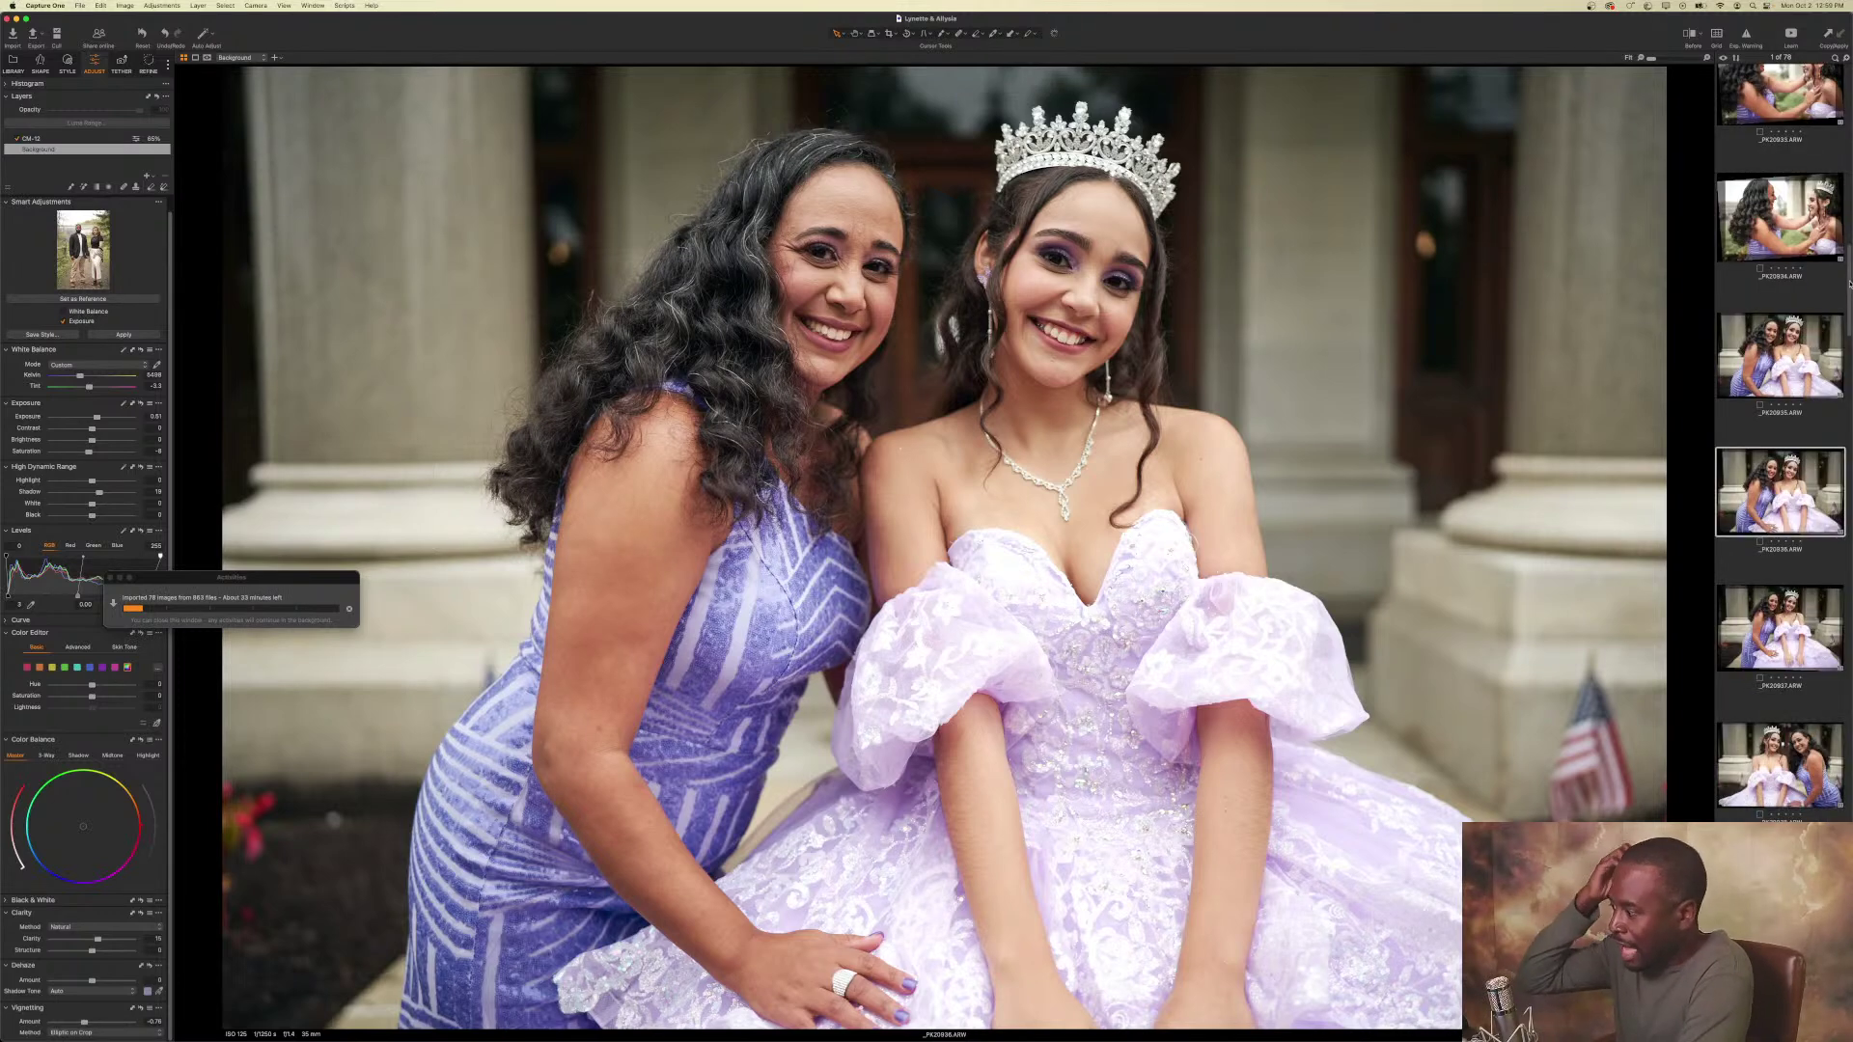
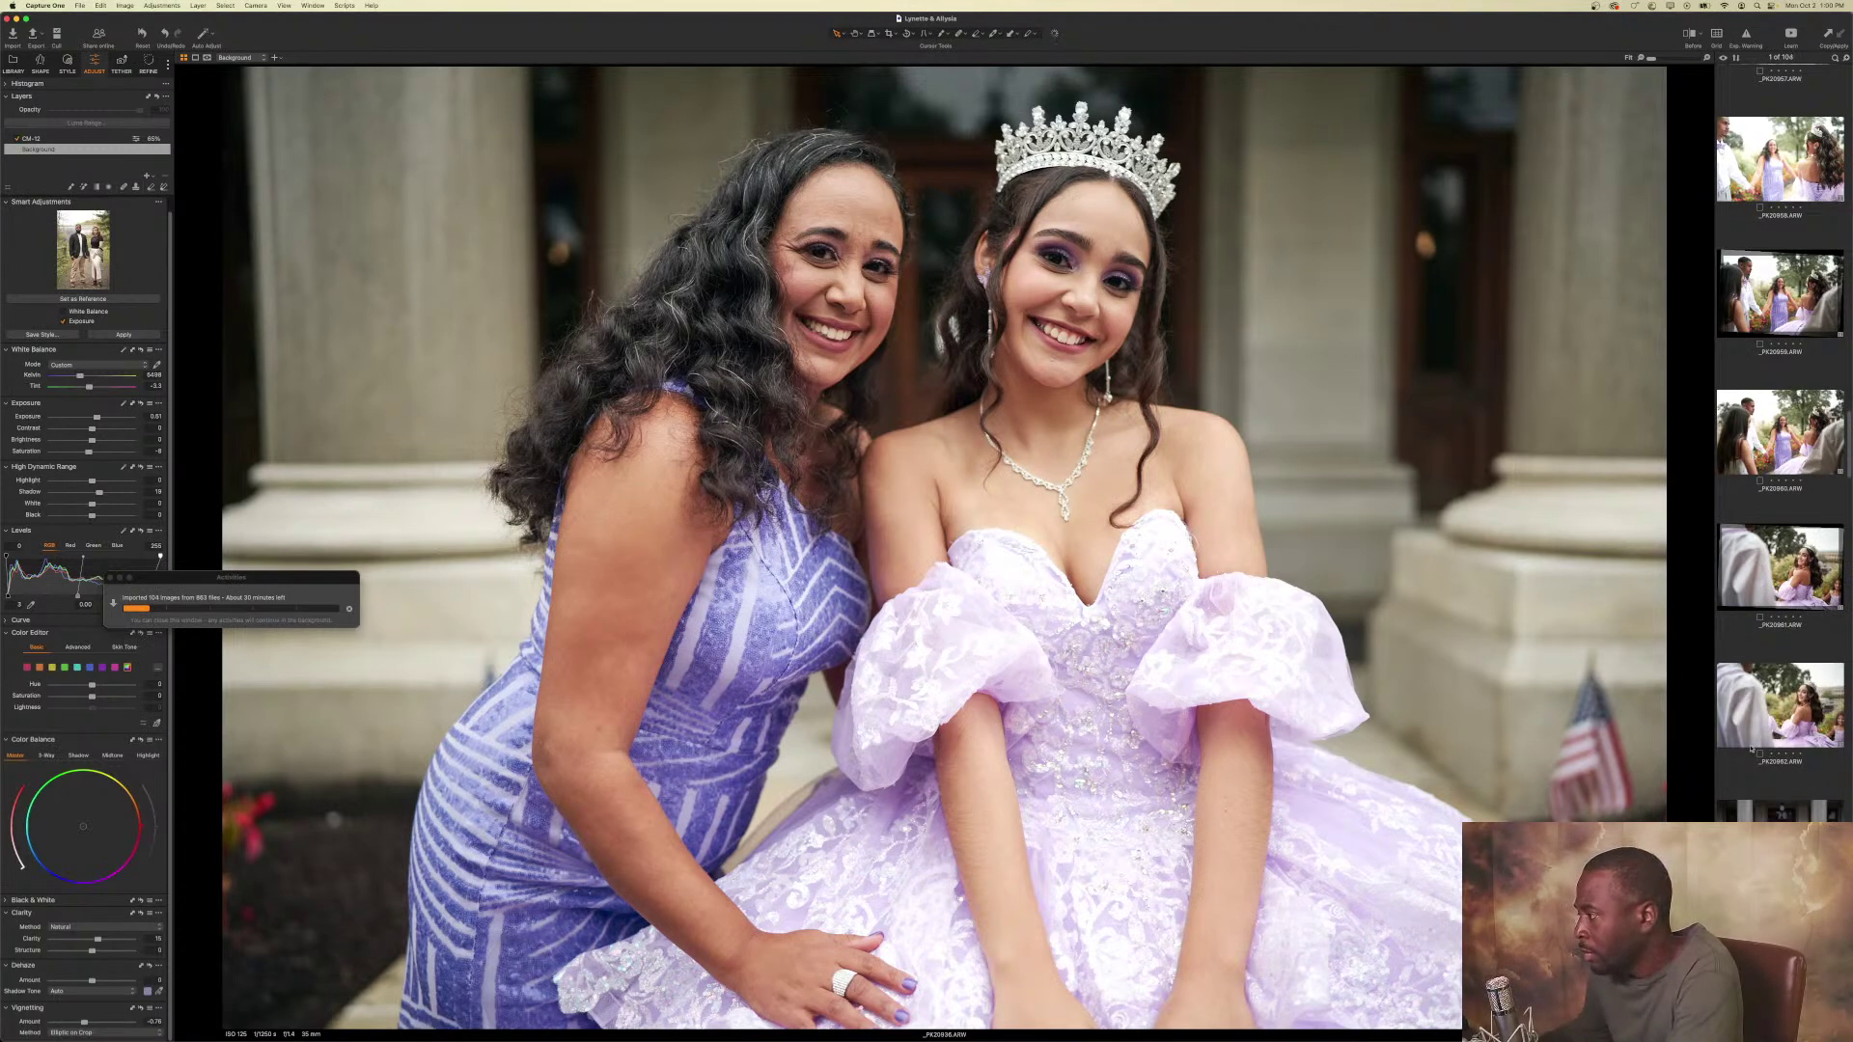
scroll(1752, 748, down, 3)
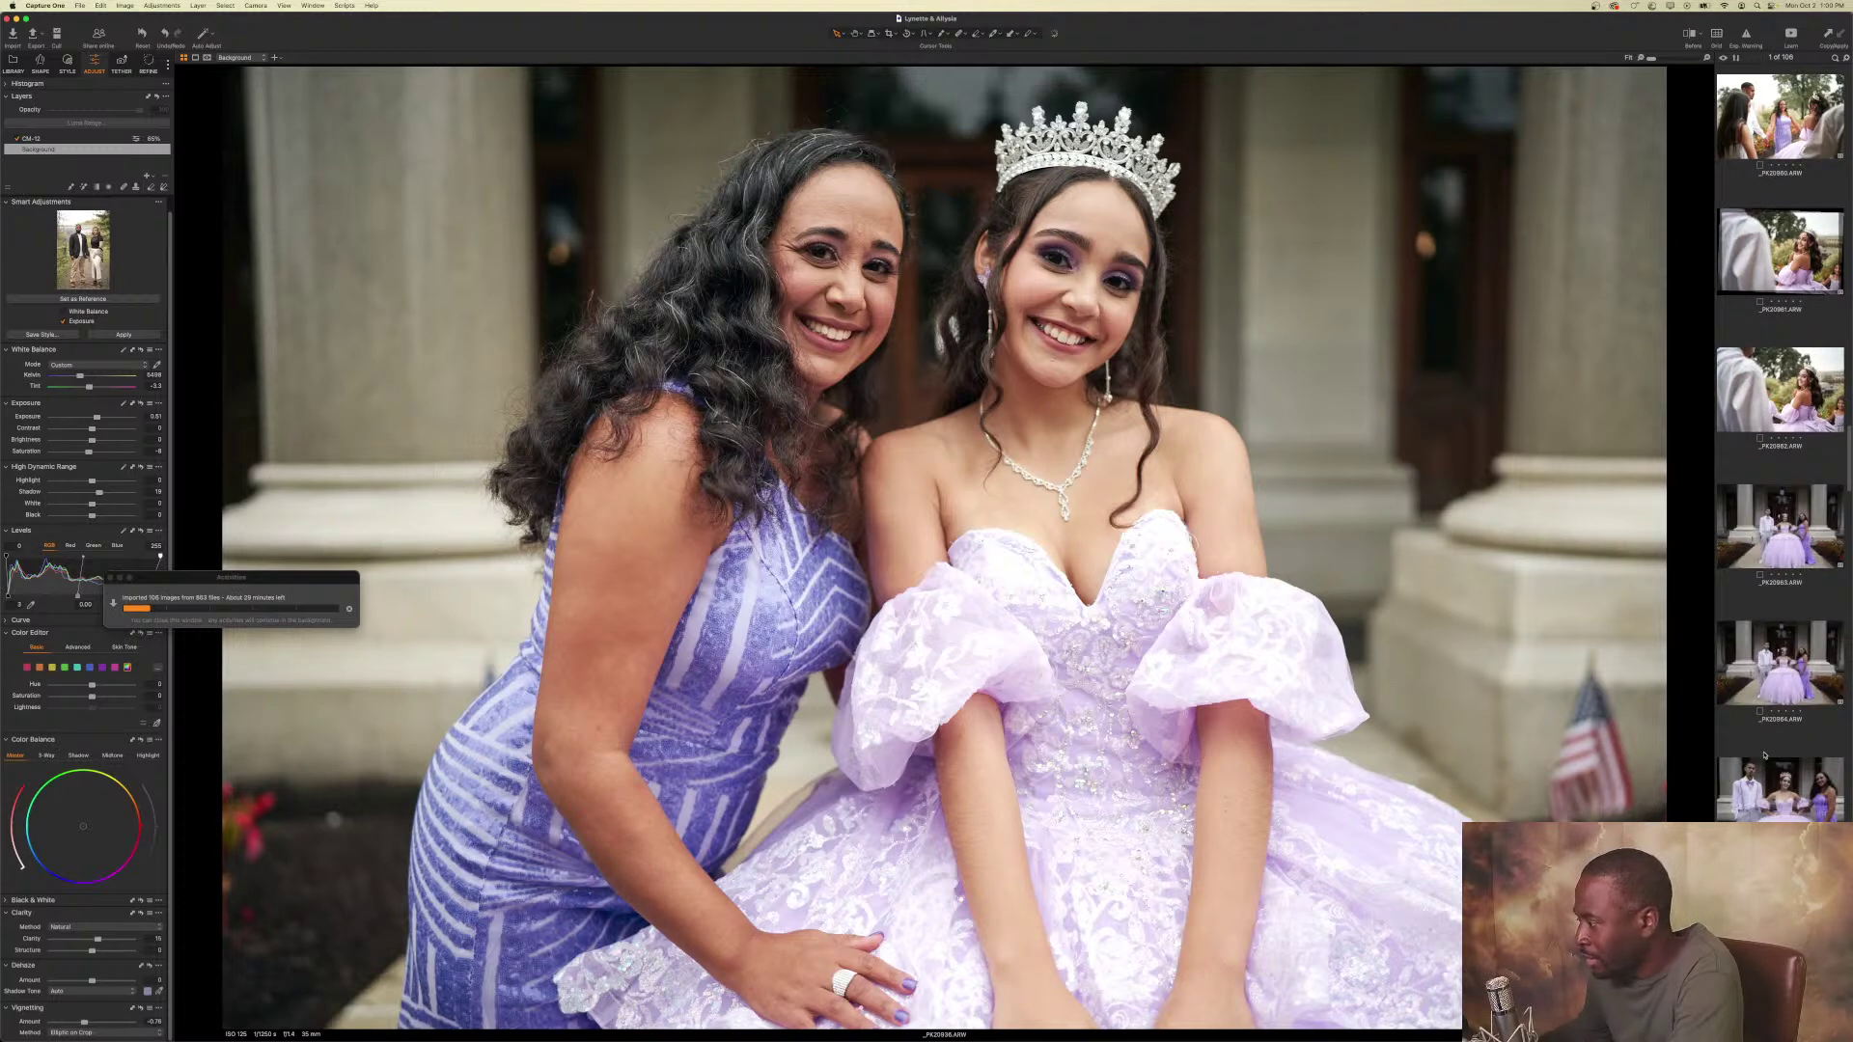
scroll(1761, 748, down, 2)
scroll(1761, 745, down, 4)
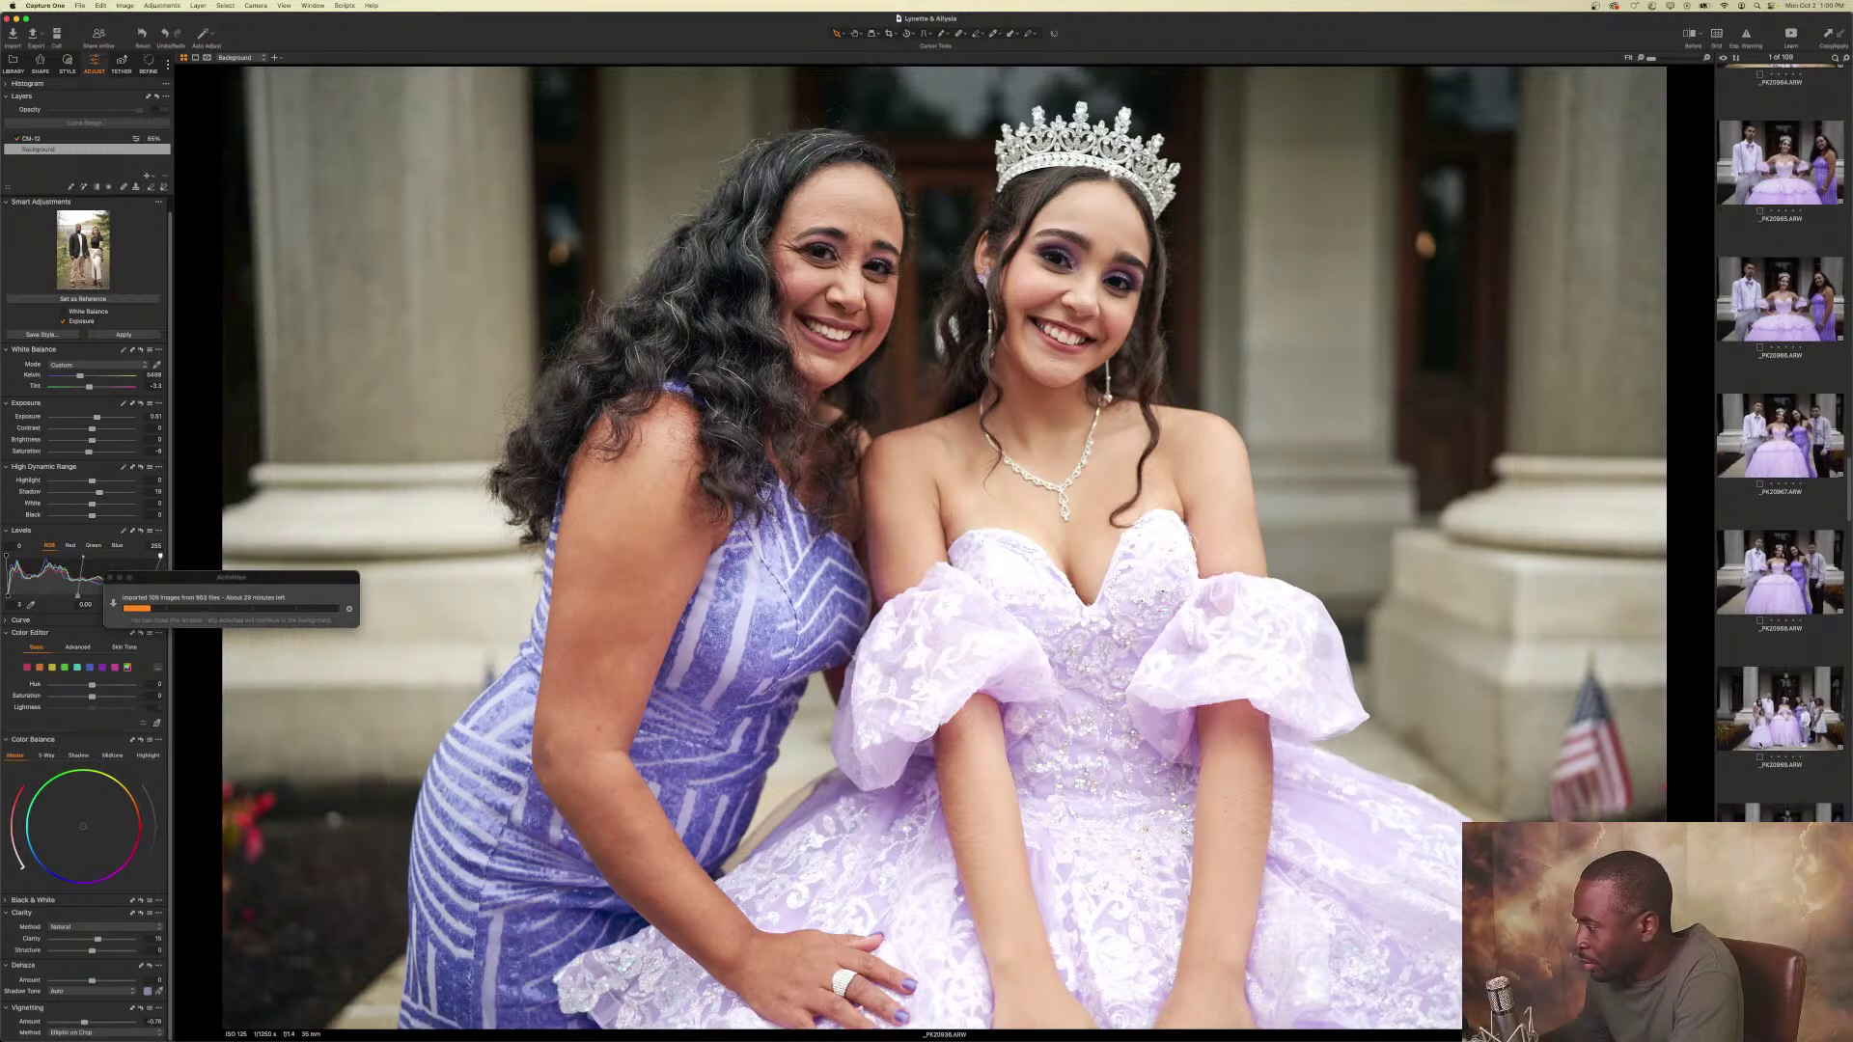
scroll(1760, 744, down, 3)
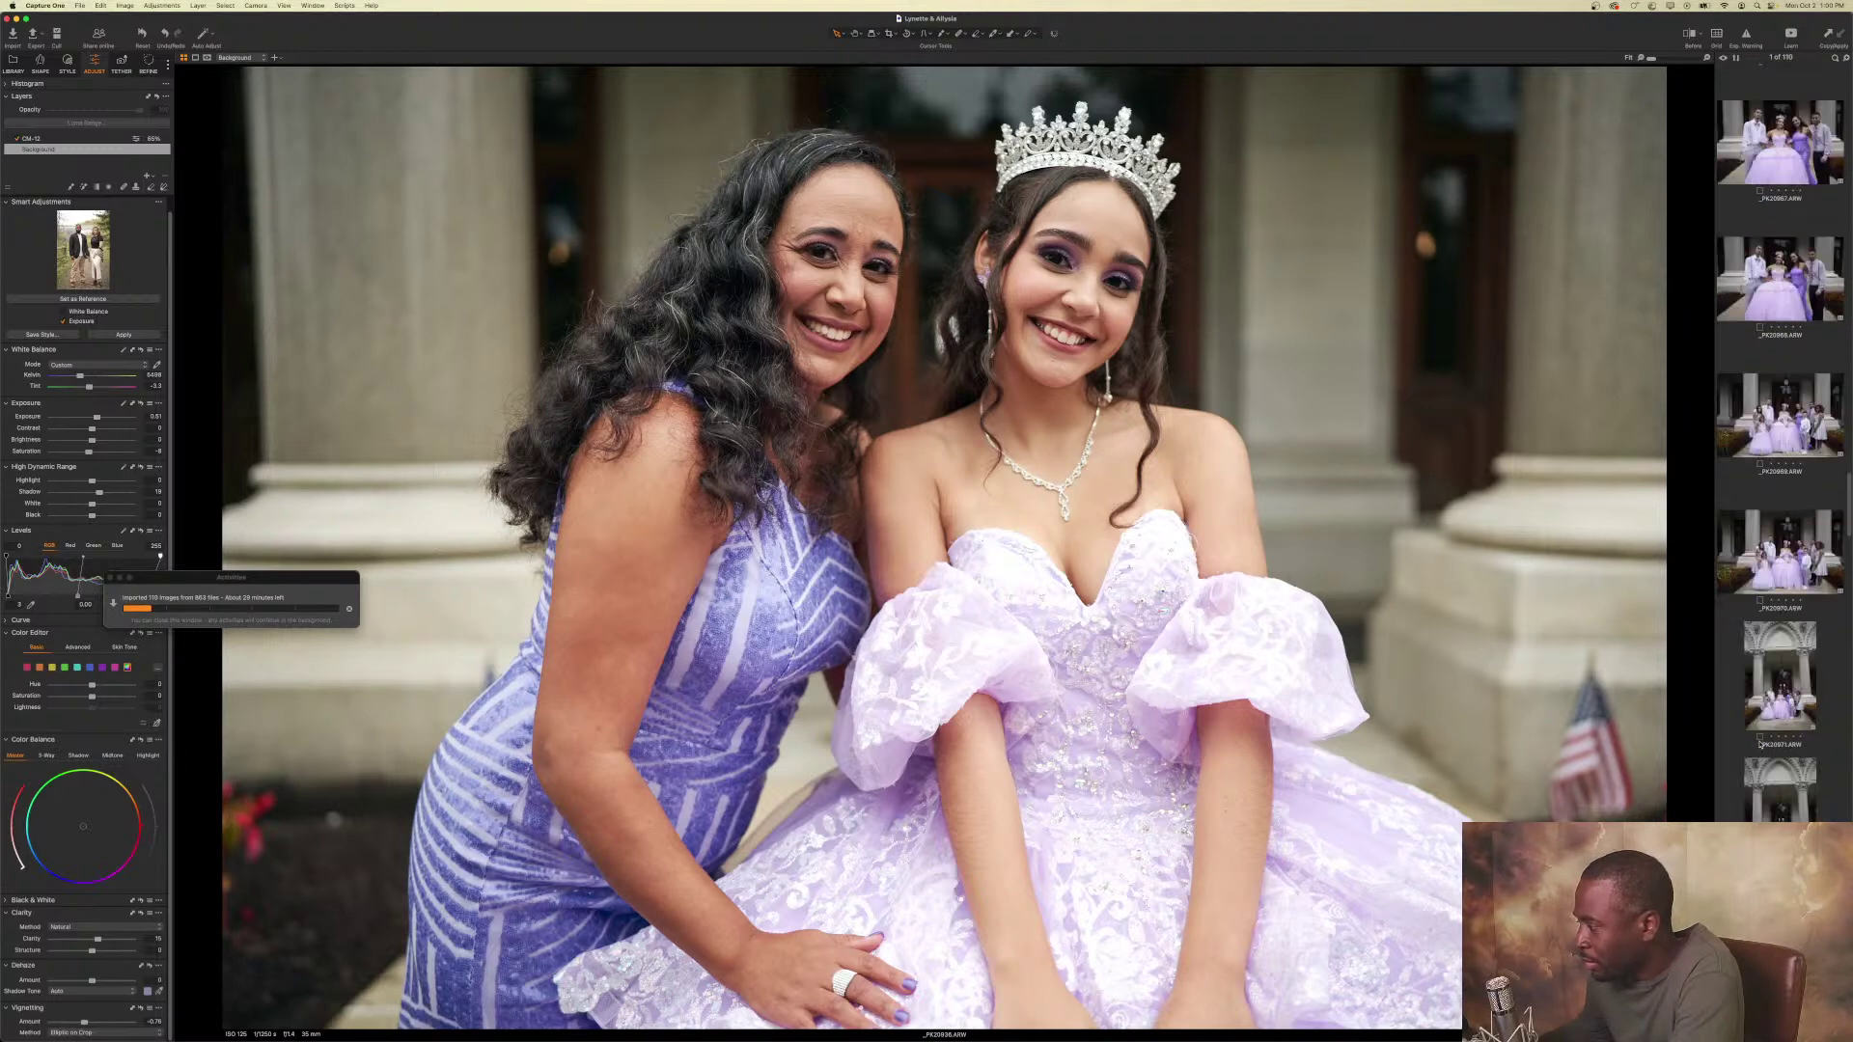
scroll(1761, 745, down, 3)
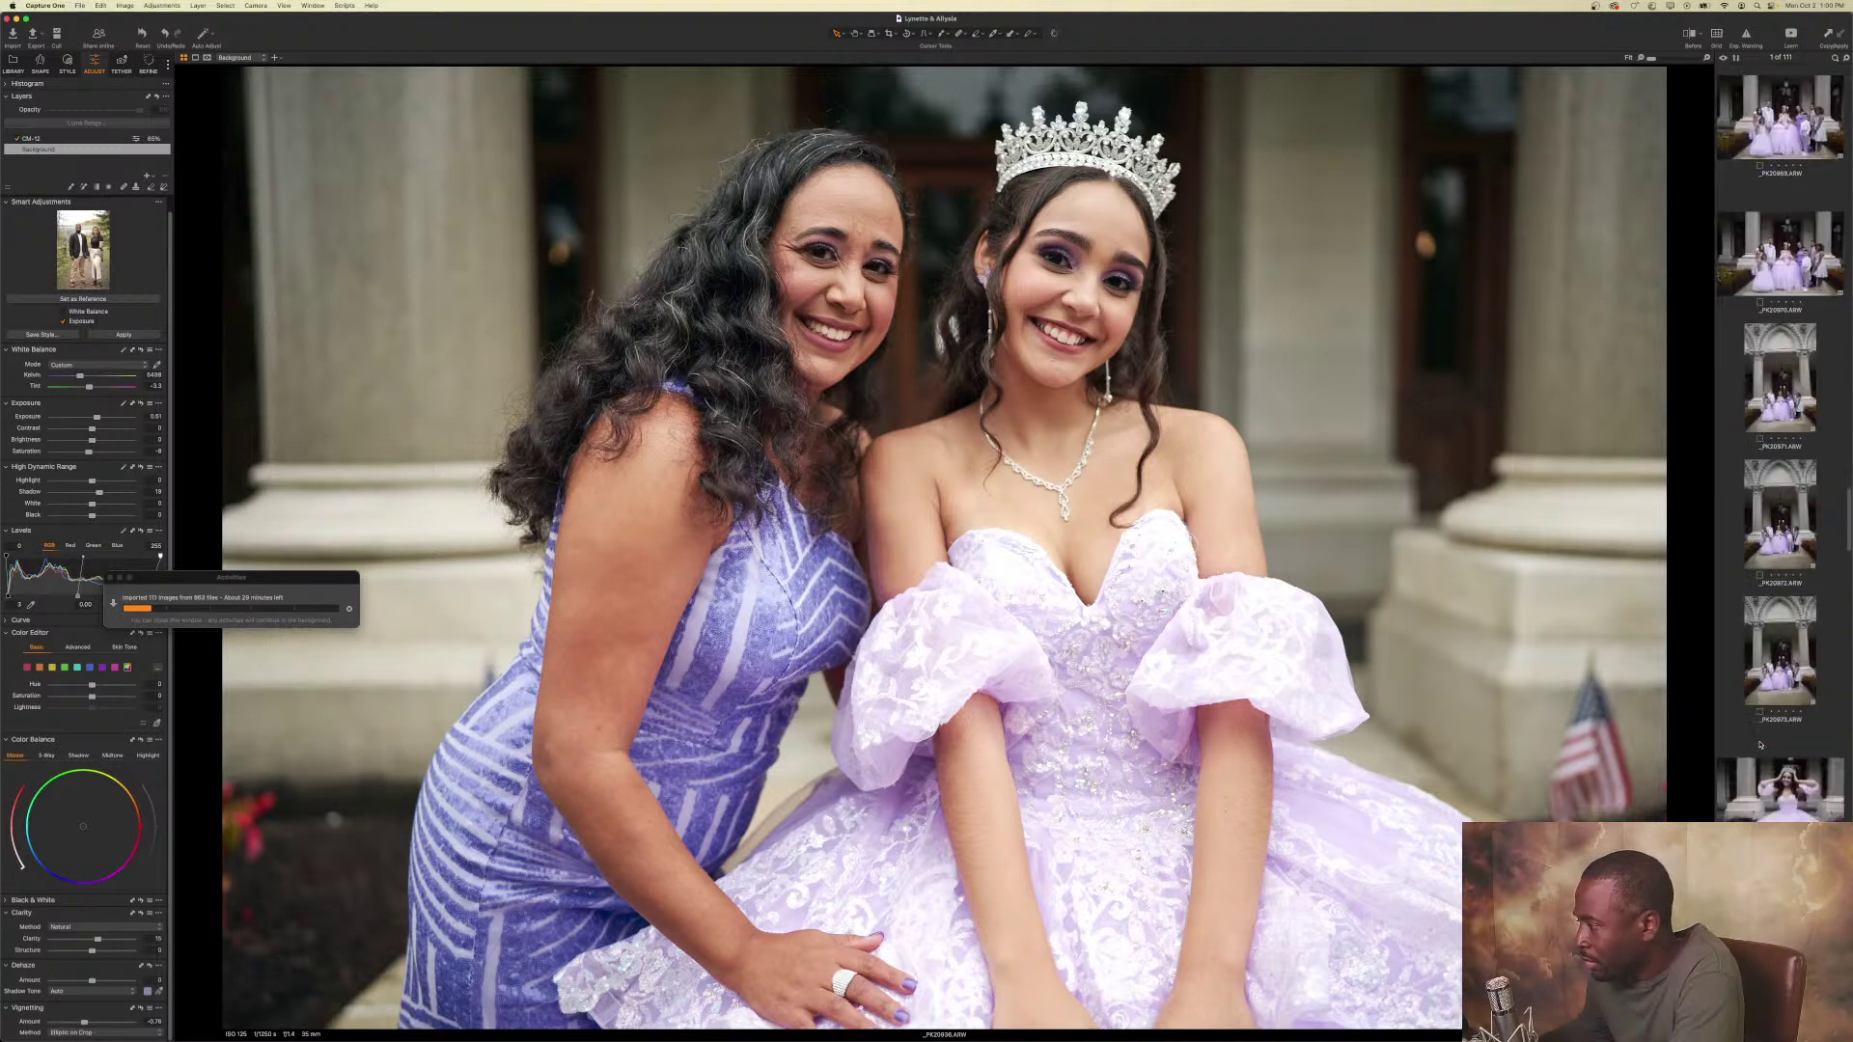
click(1781, 787)
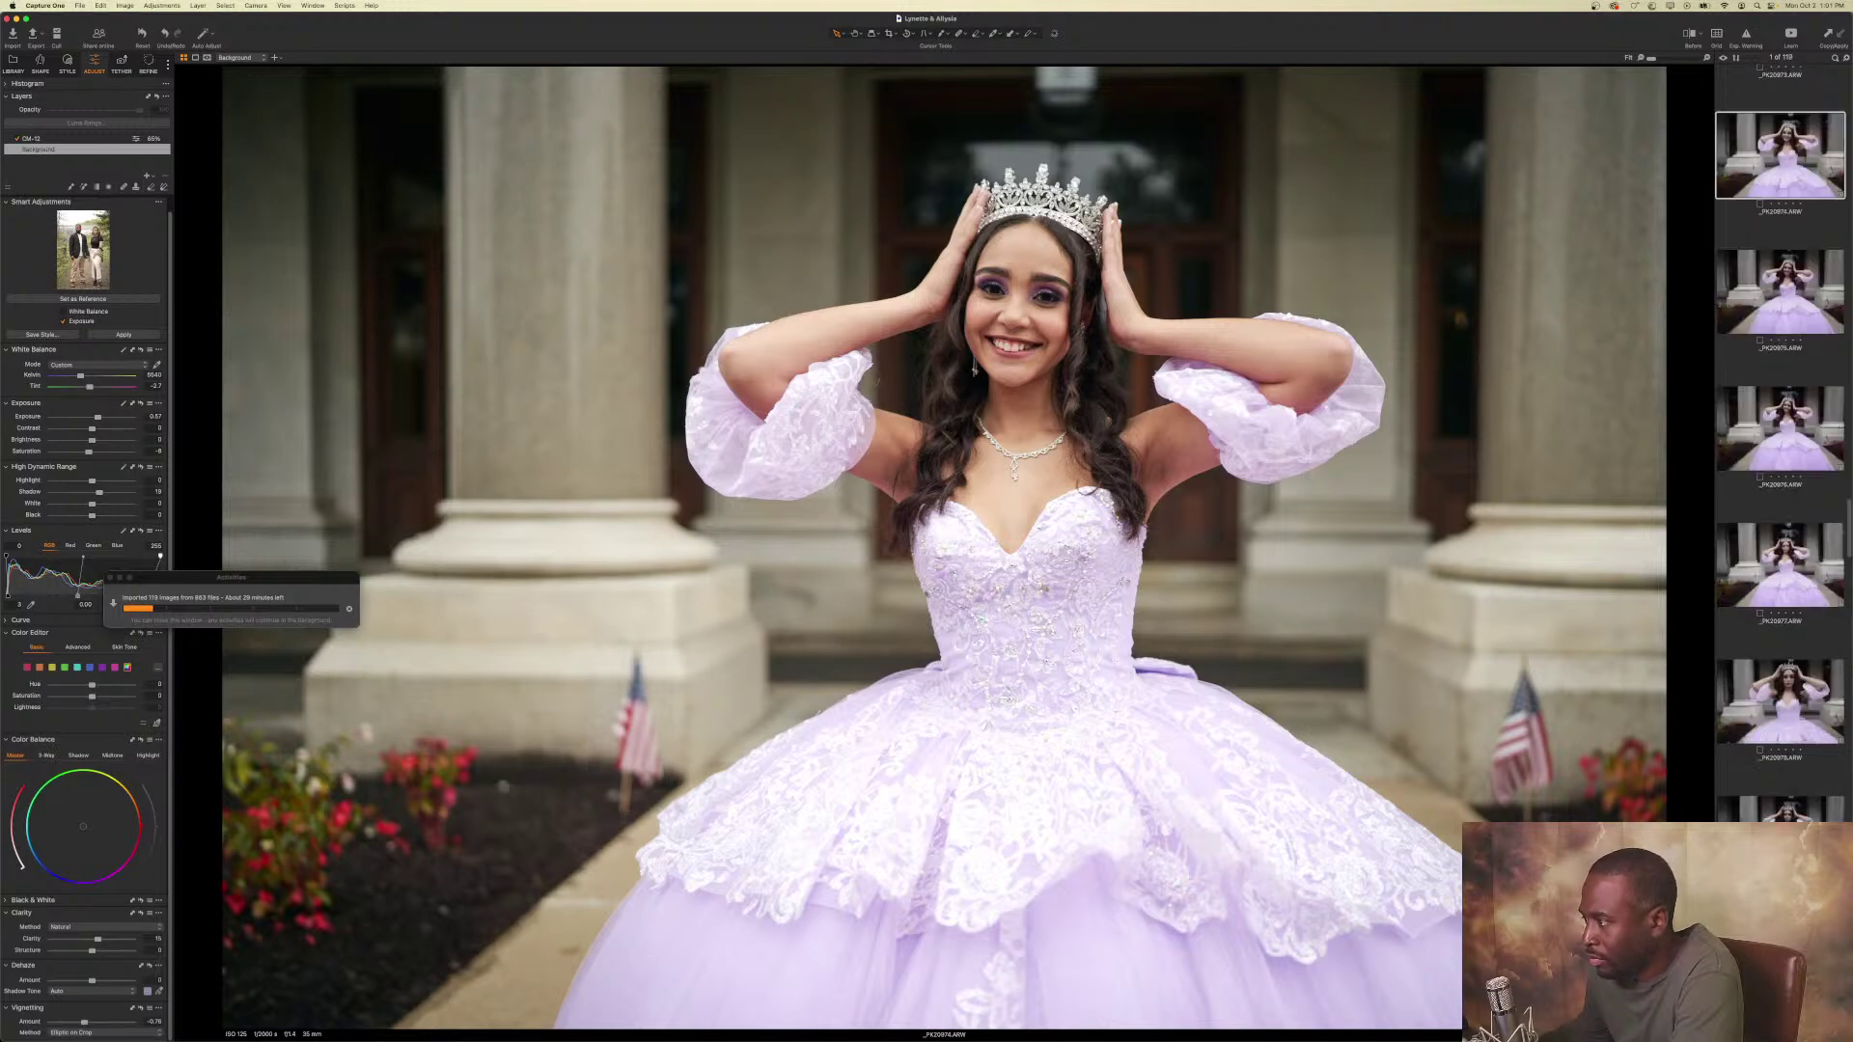
click(1781, 809)
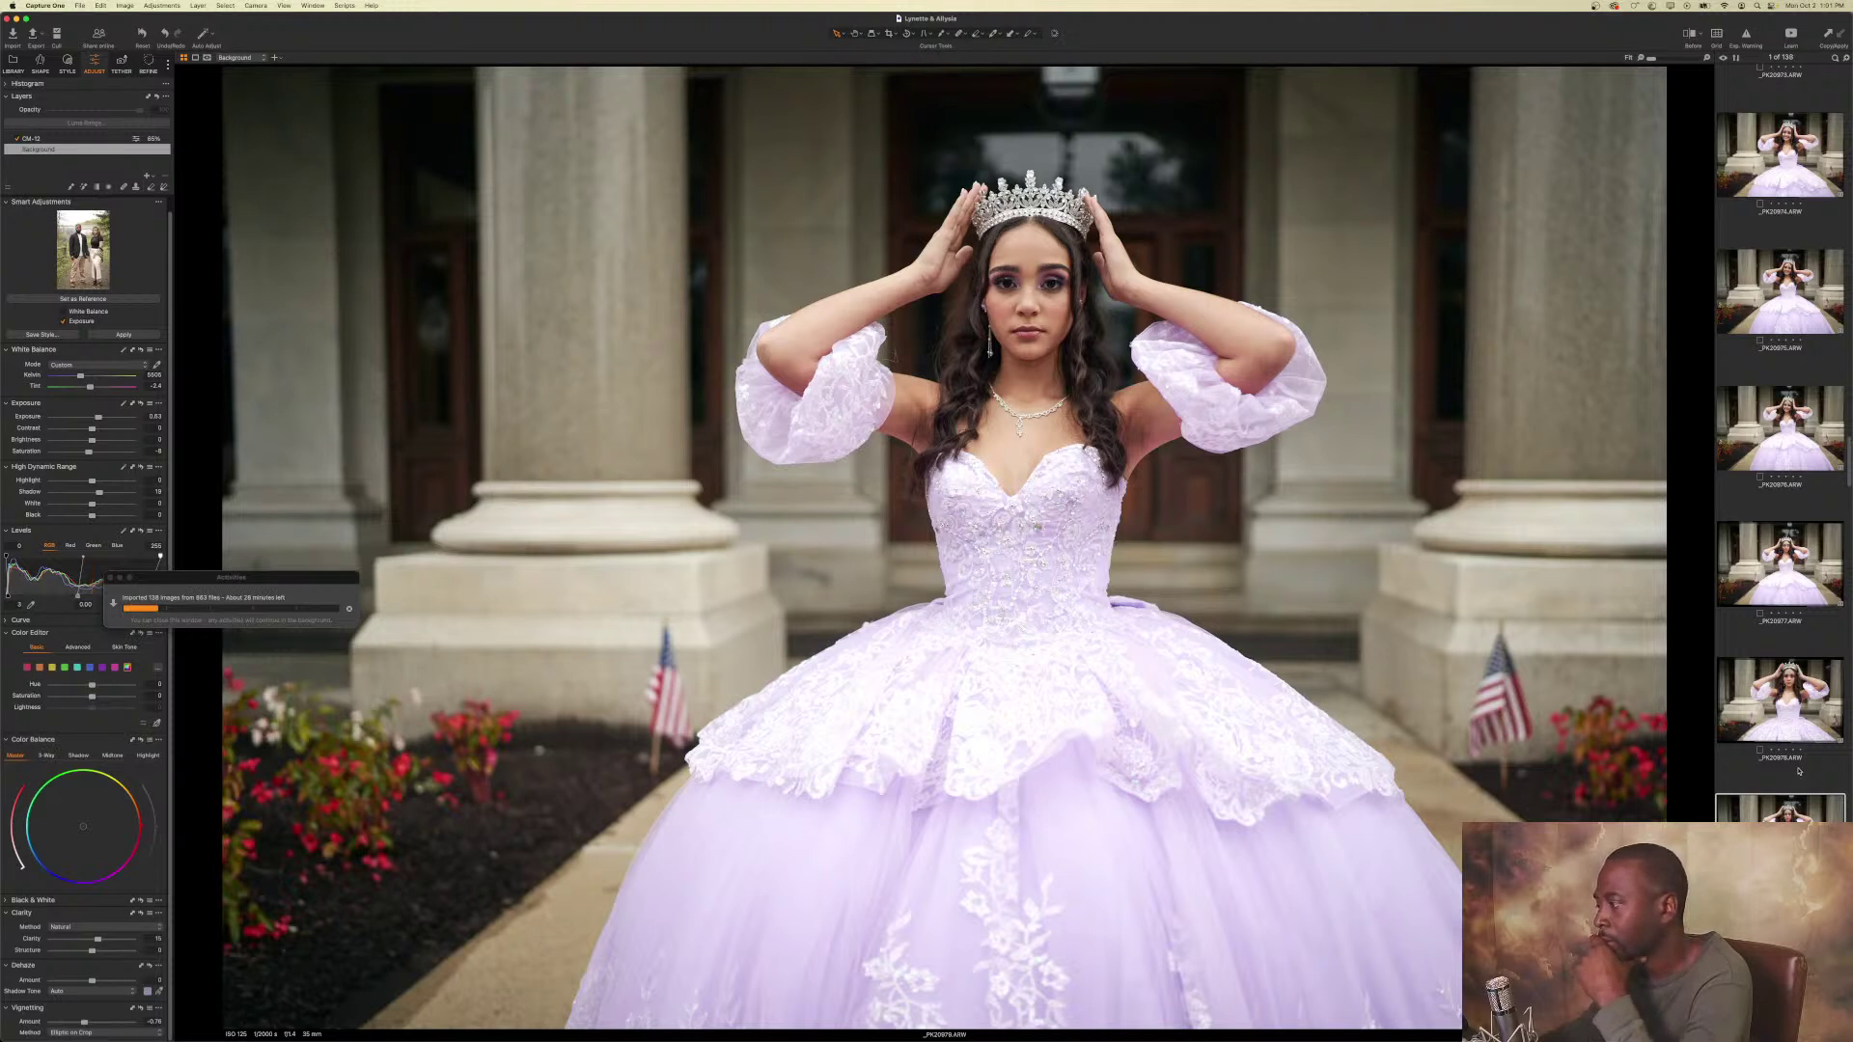
Open the close portrait of the quinceañera looking down with her hands at her bodice.
scroll(1795, 767, down, 3)
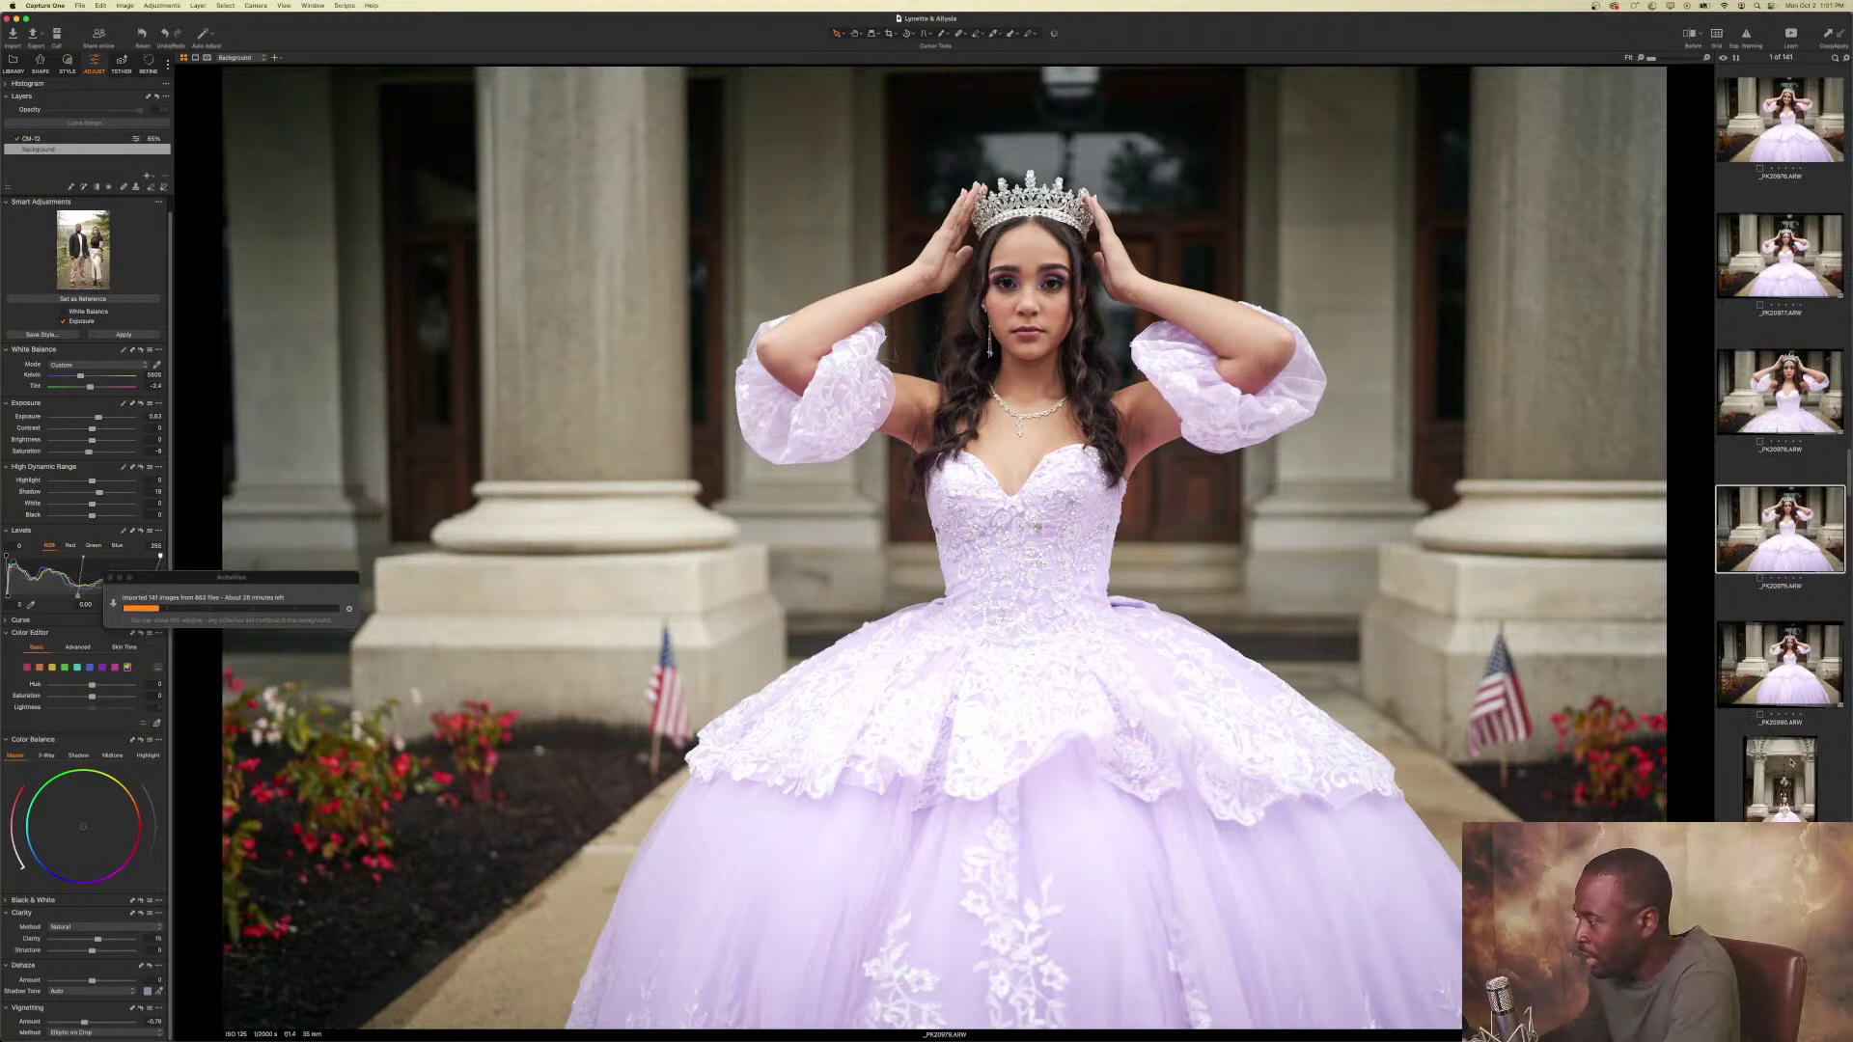
scroll(1768, 786, down, 1)
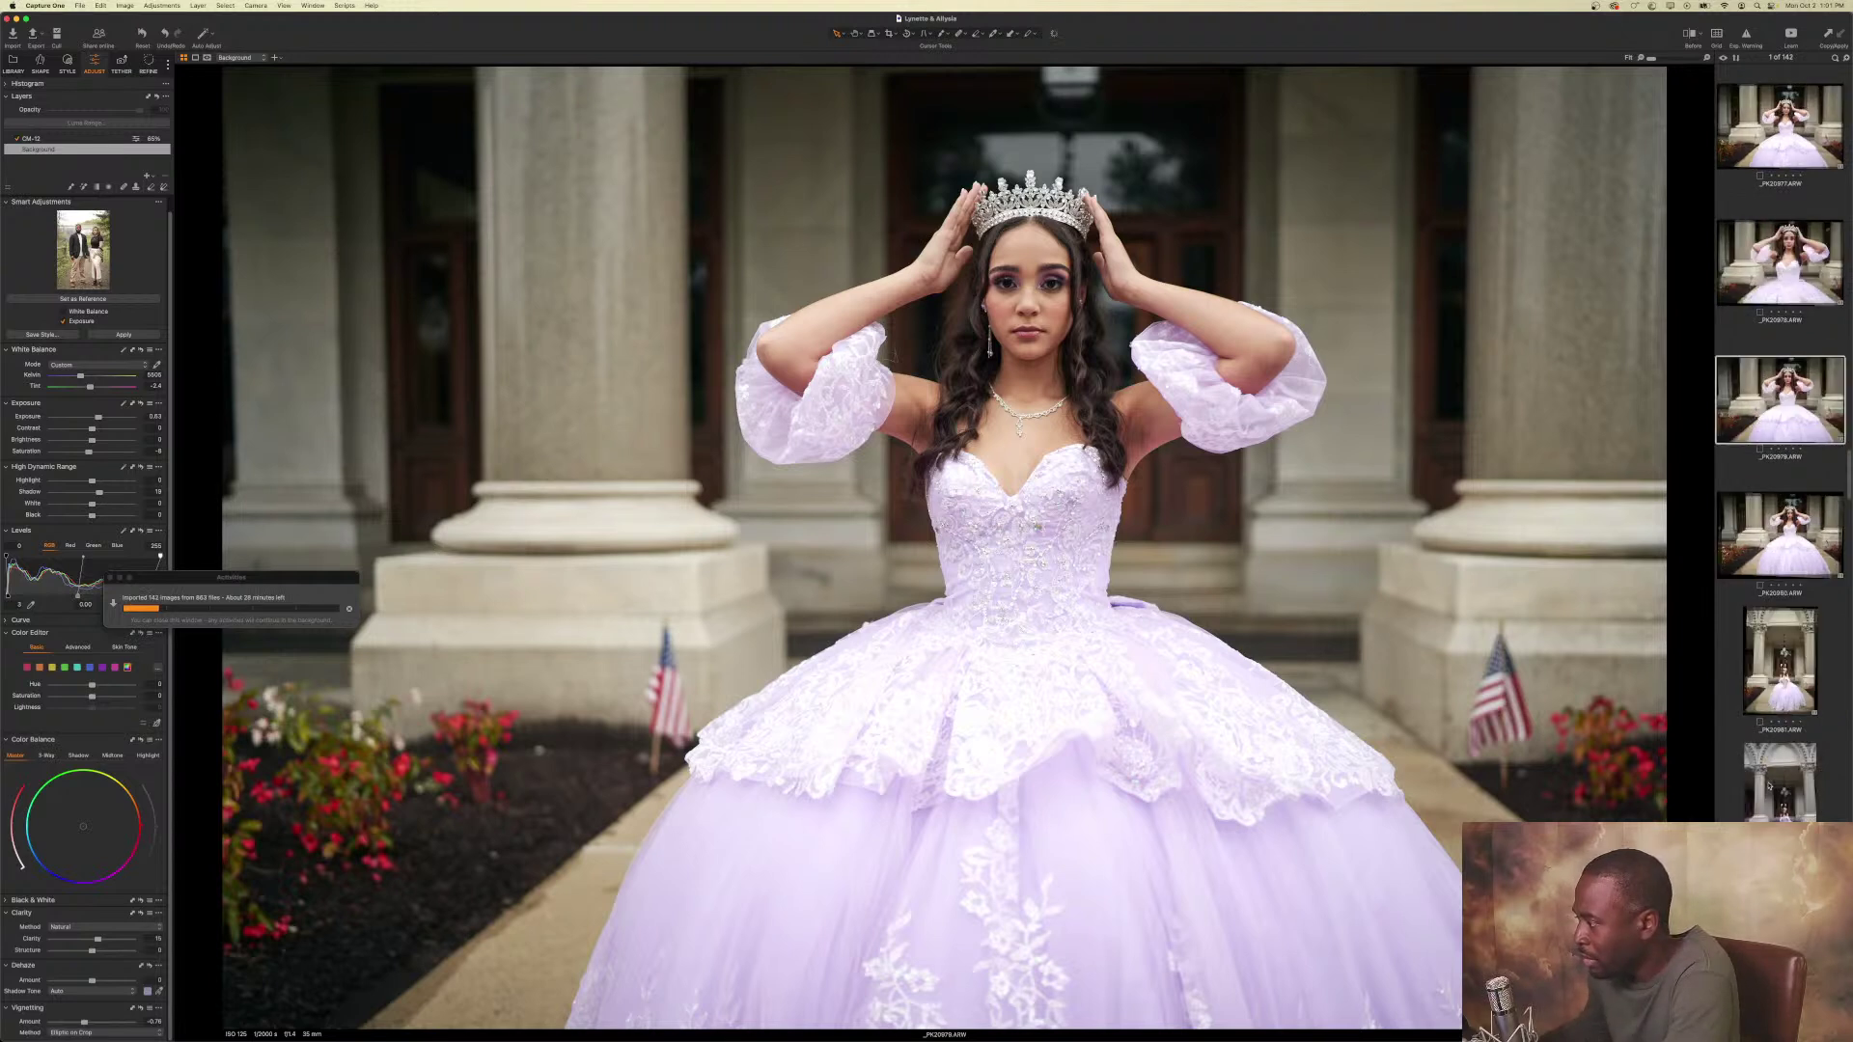
scroll(1774, 669, down, 1)
click(1774, 668)
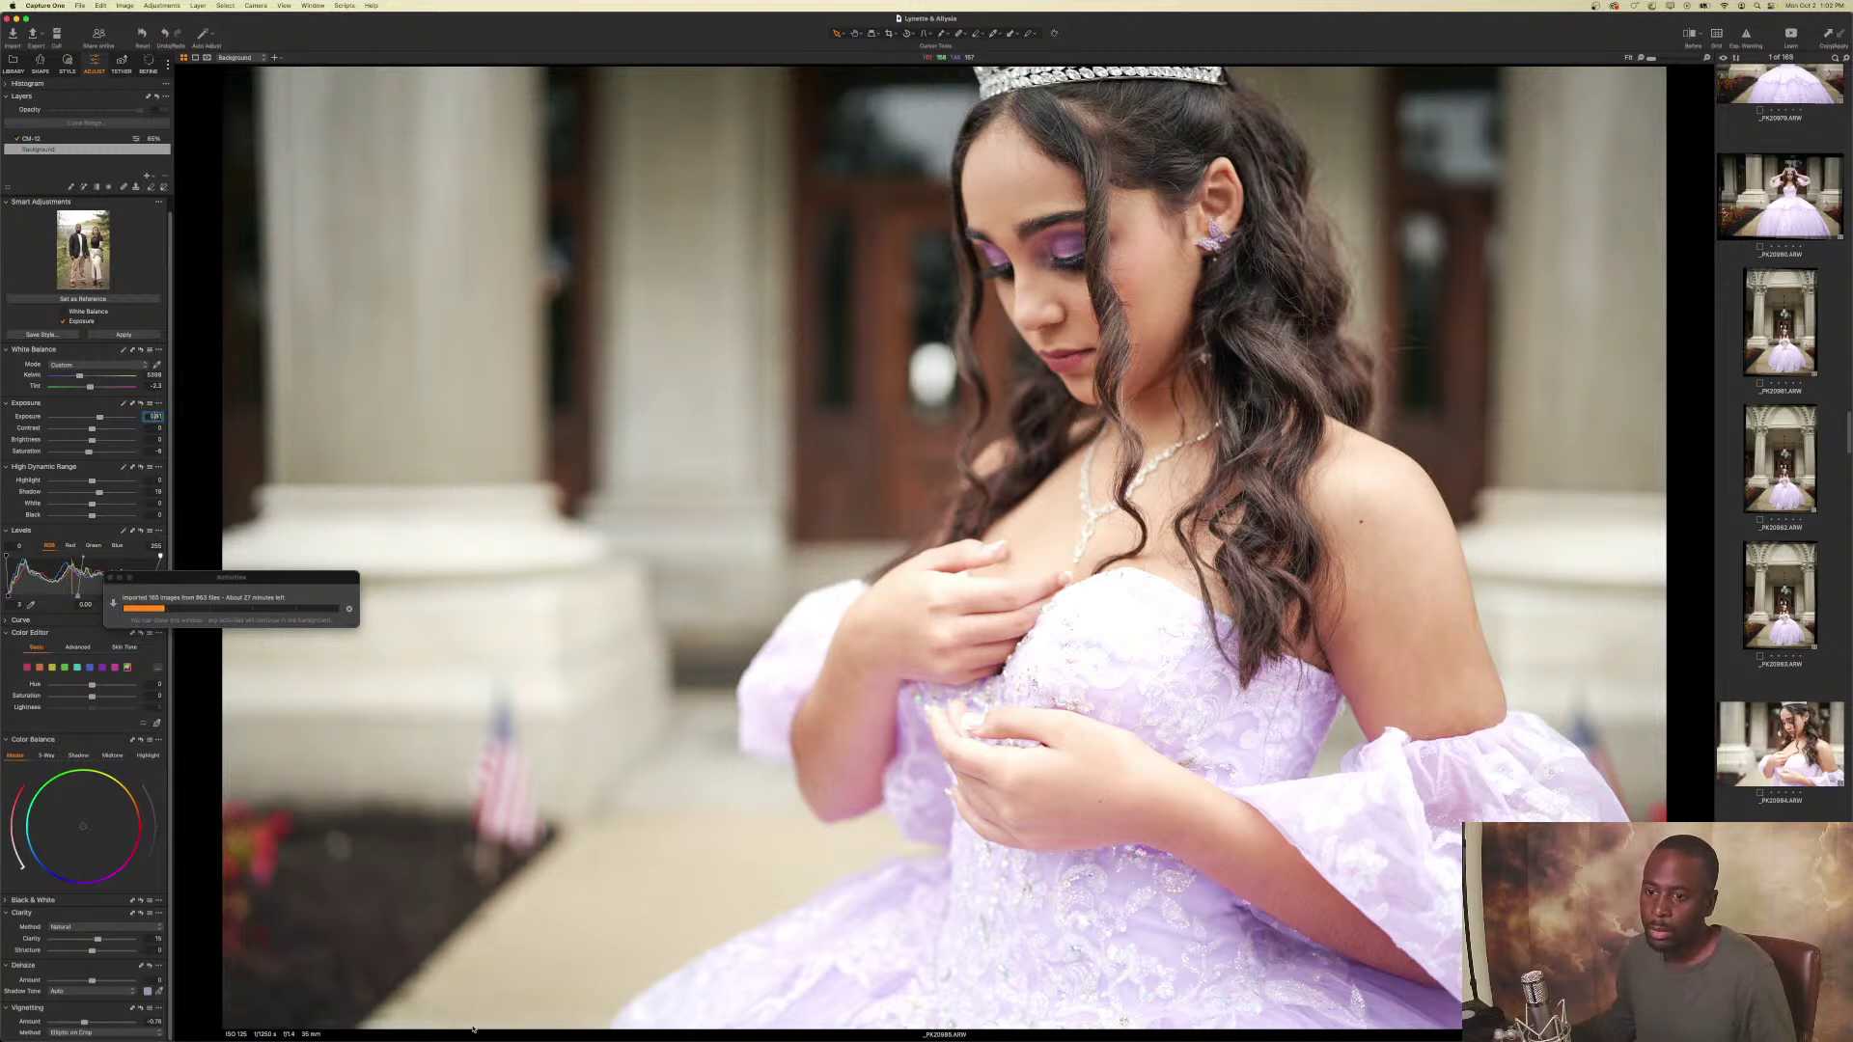
Switch to Chrome, open the Neo Soul Lofi instrumental video on YouTube, close the Google Calendar tab, and put the browser window away.
click(803, 1021)
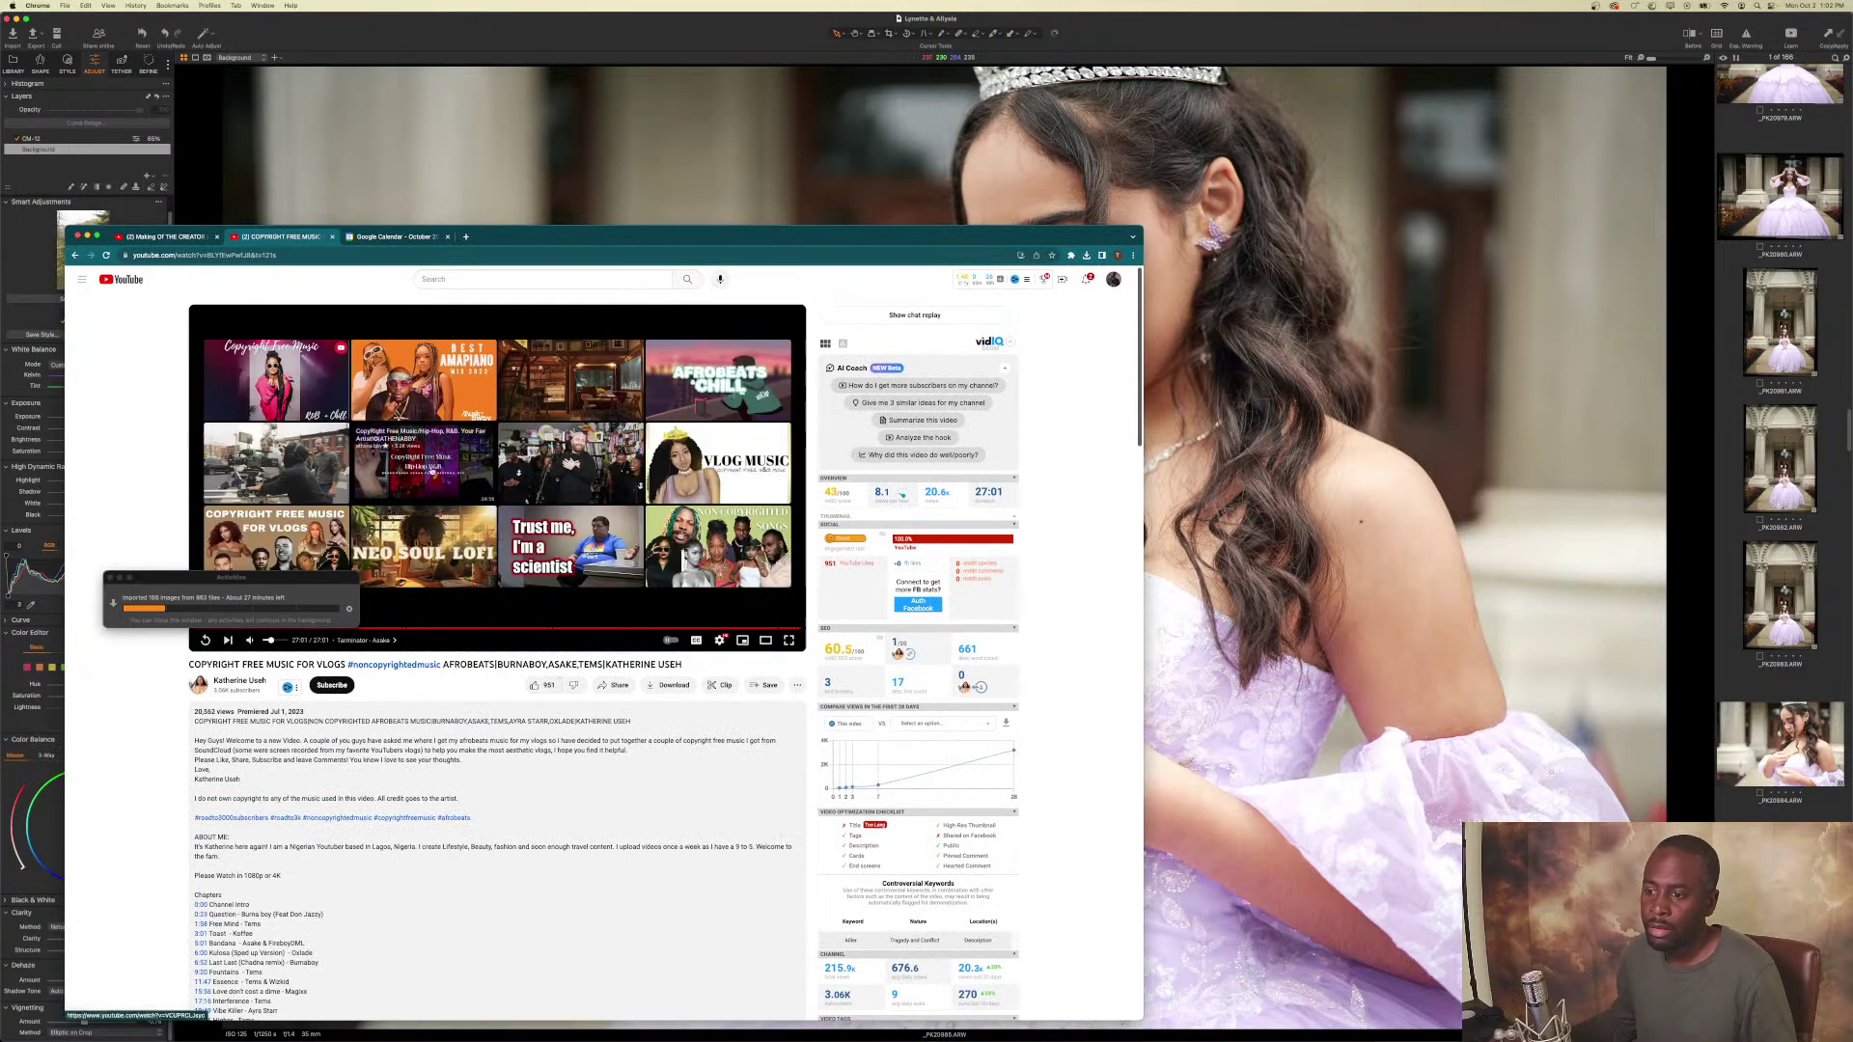
click(432, 472)
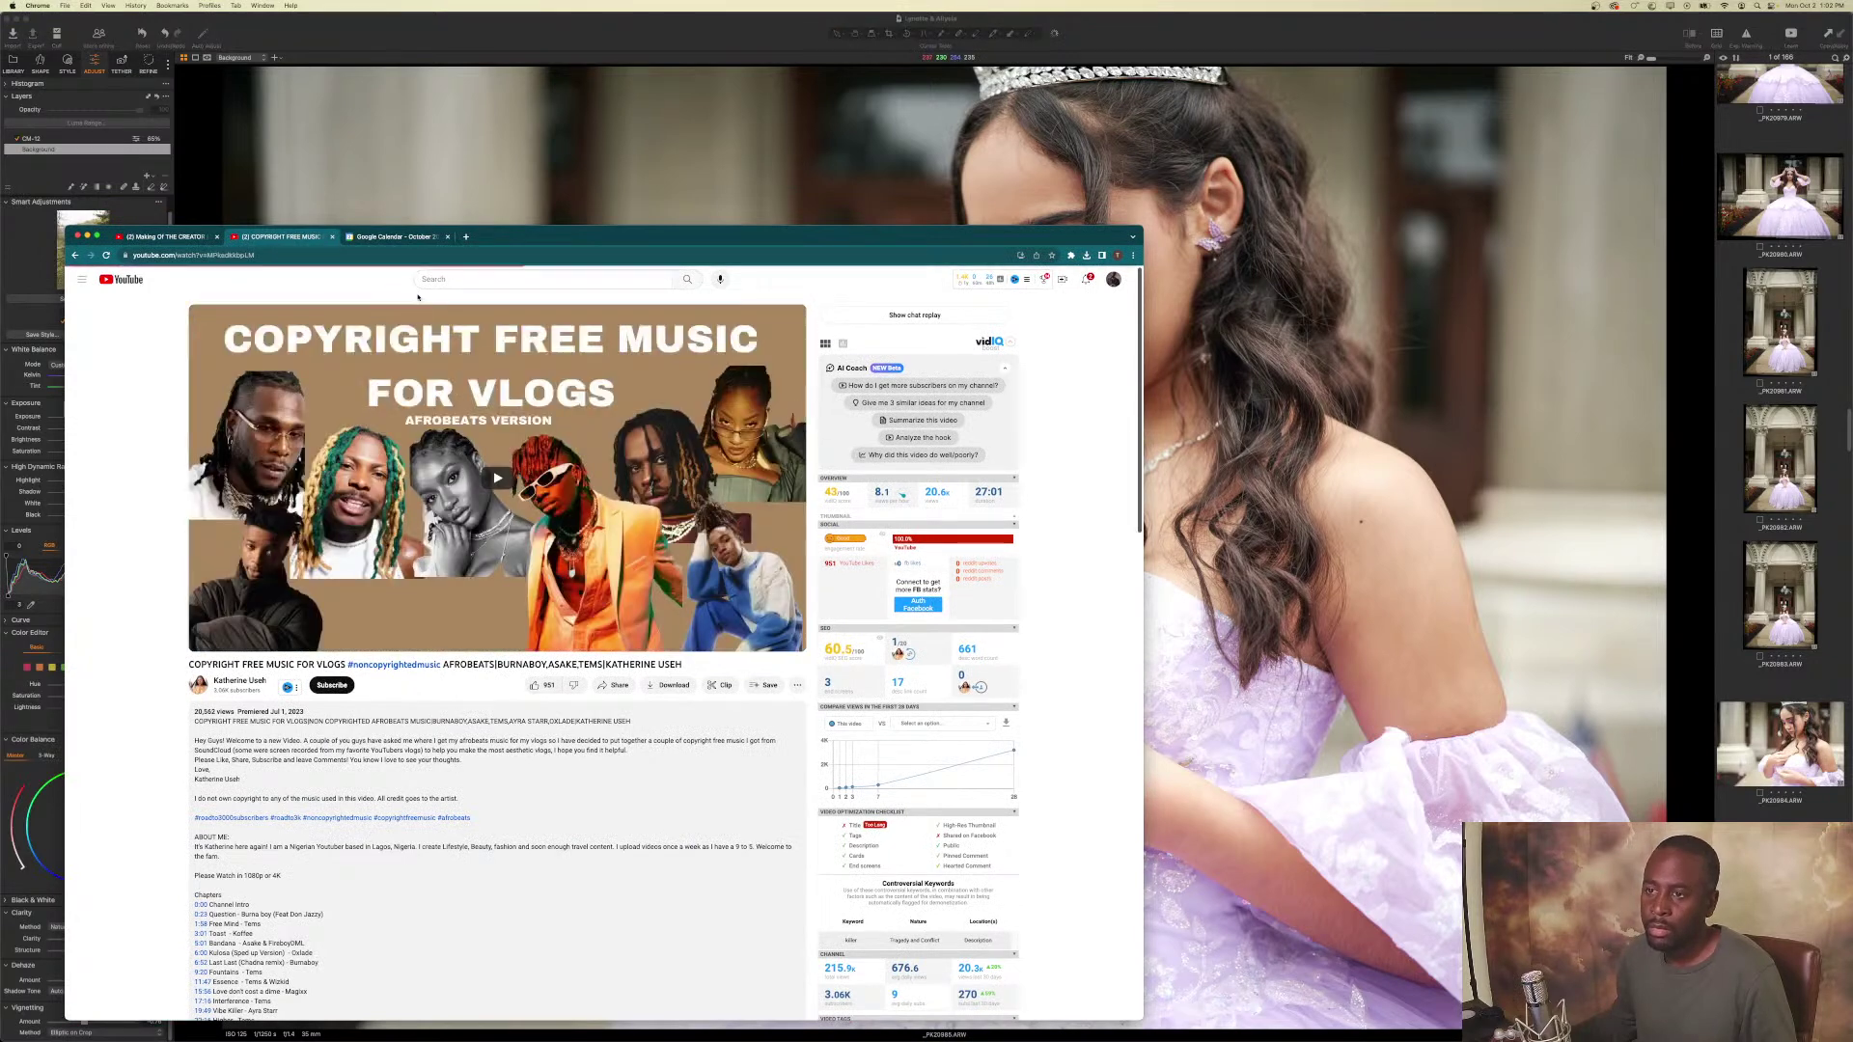
click(74, 255)
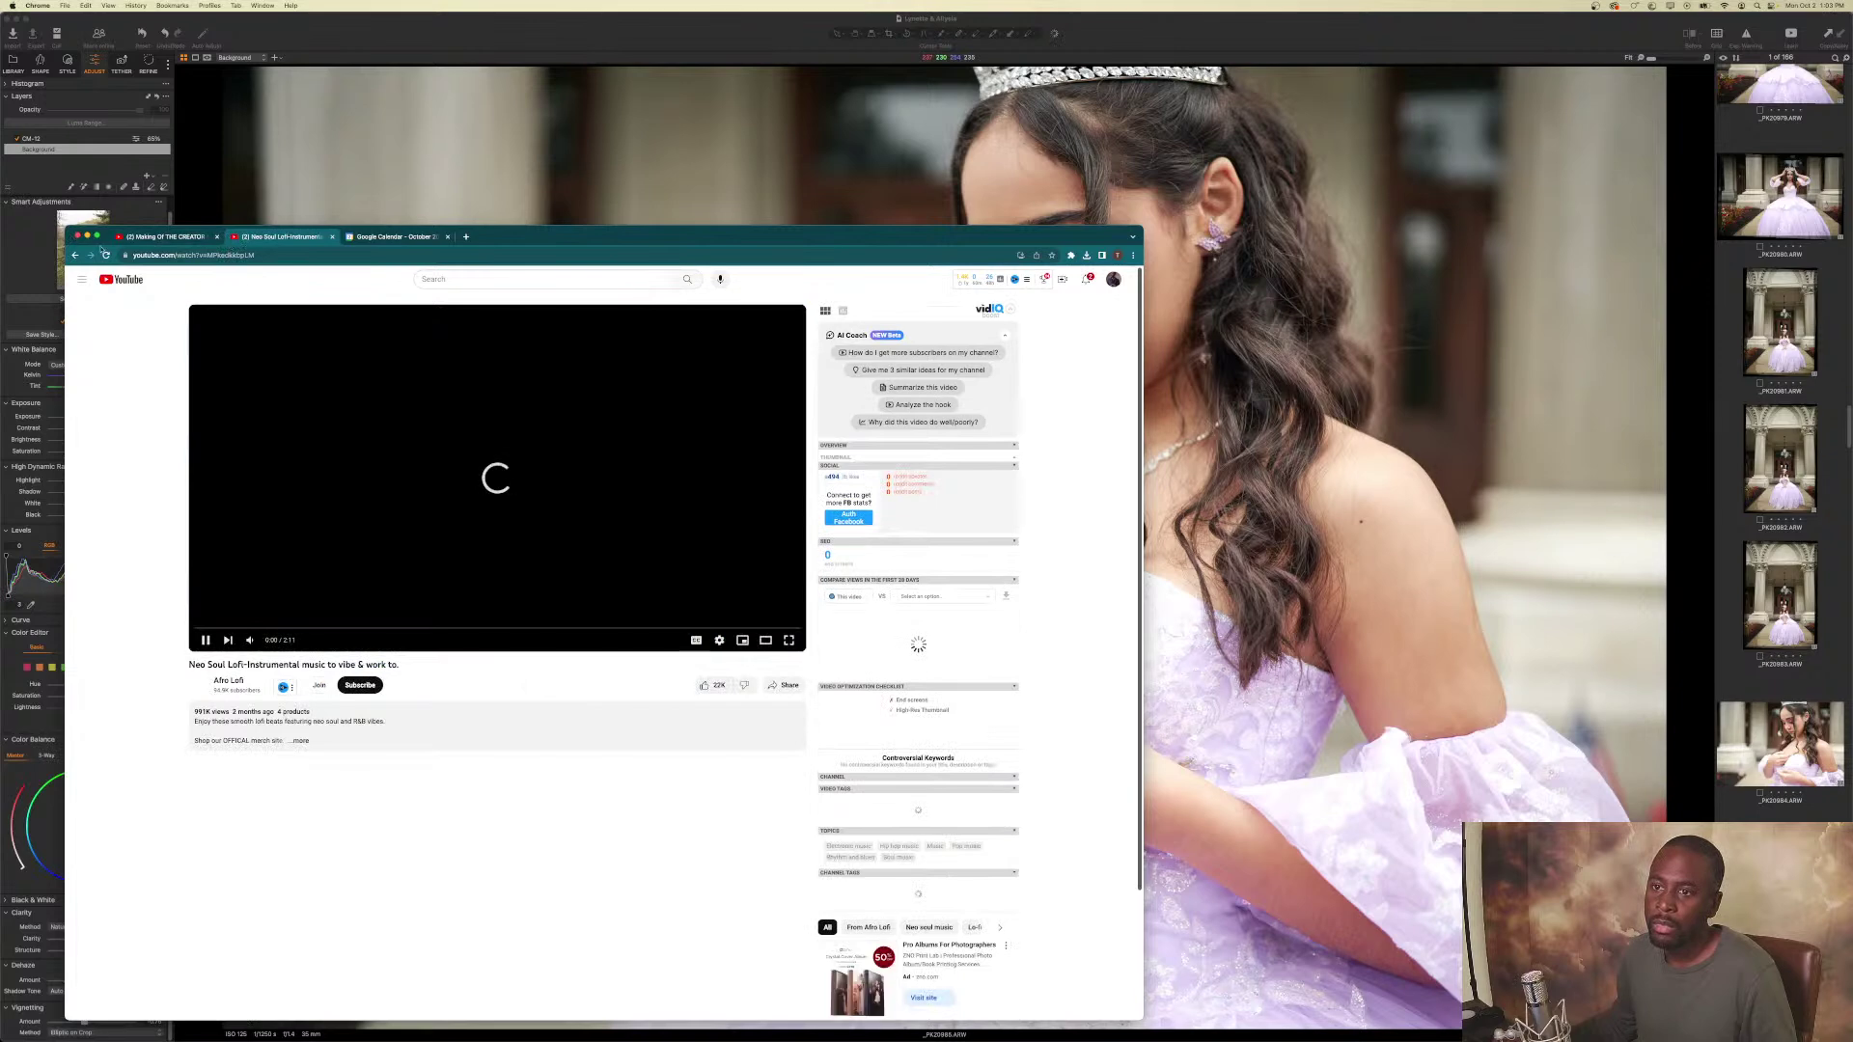
click(448, 236)
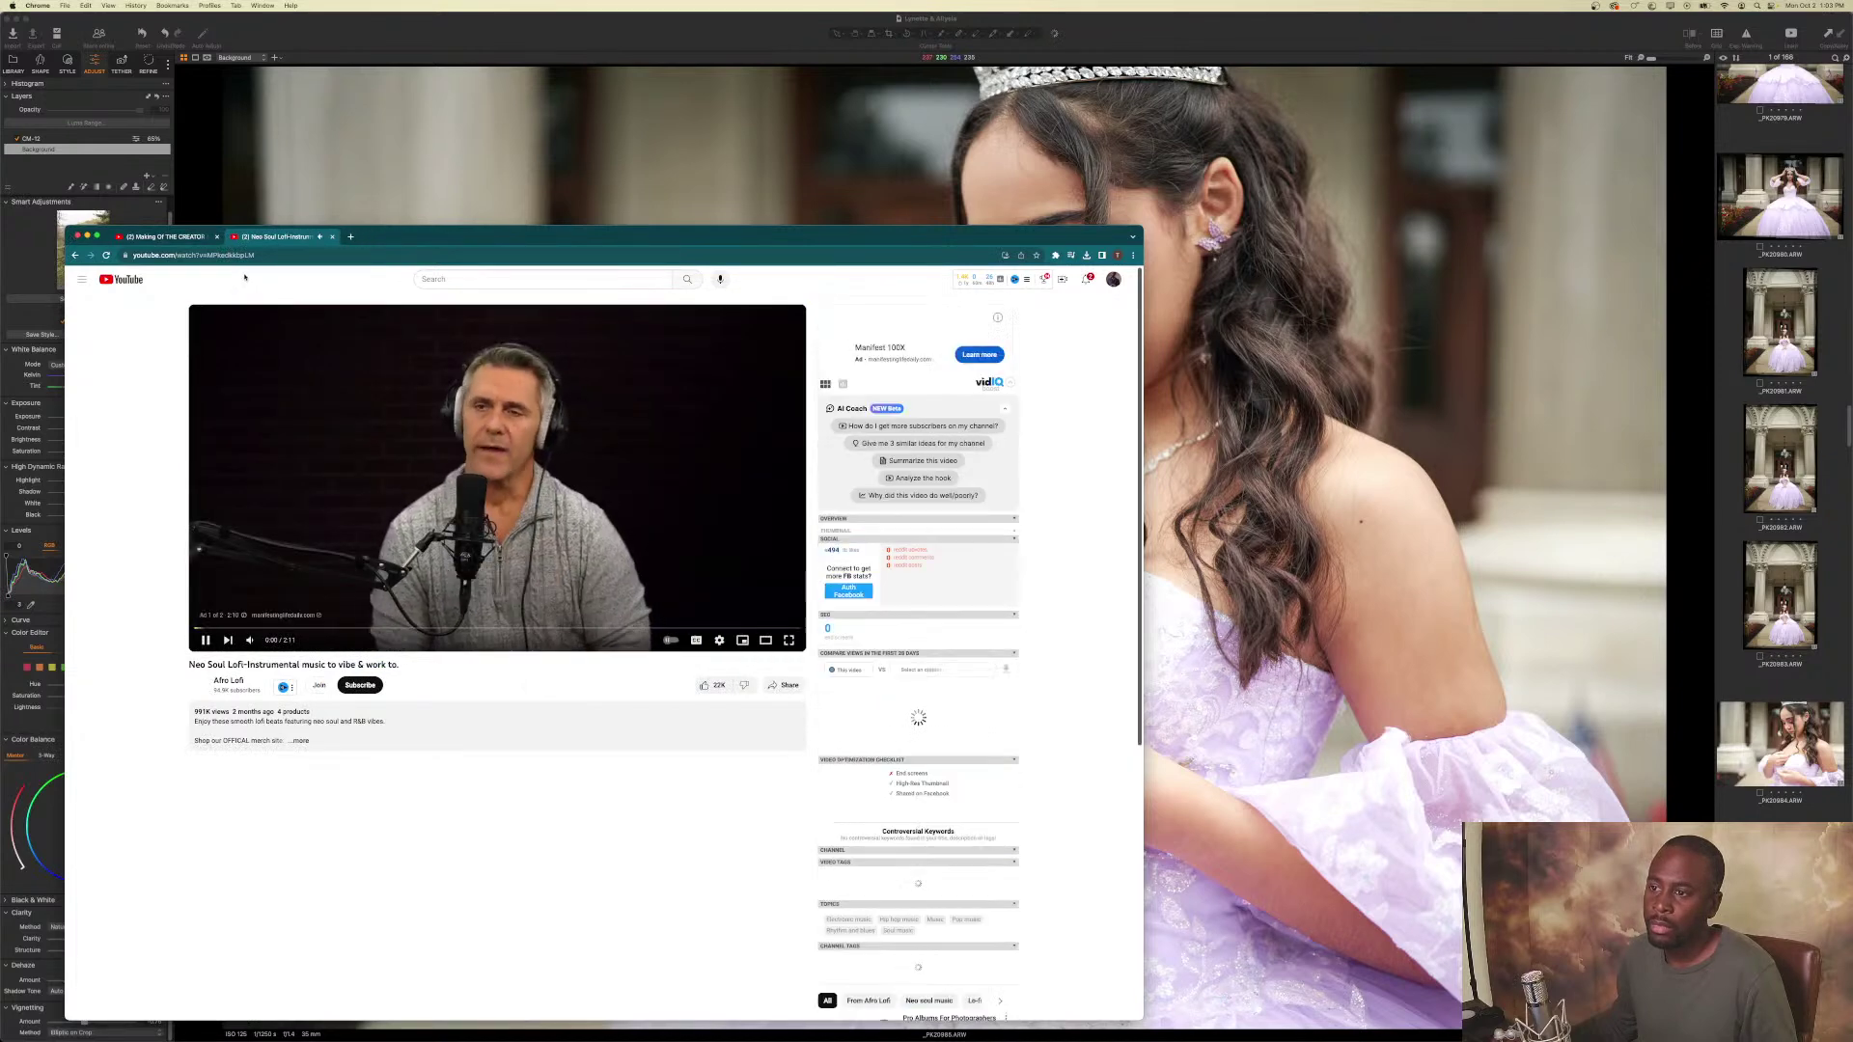
click(87, 237)
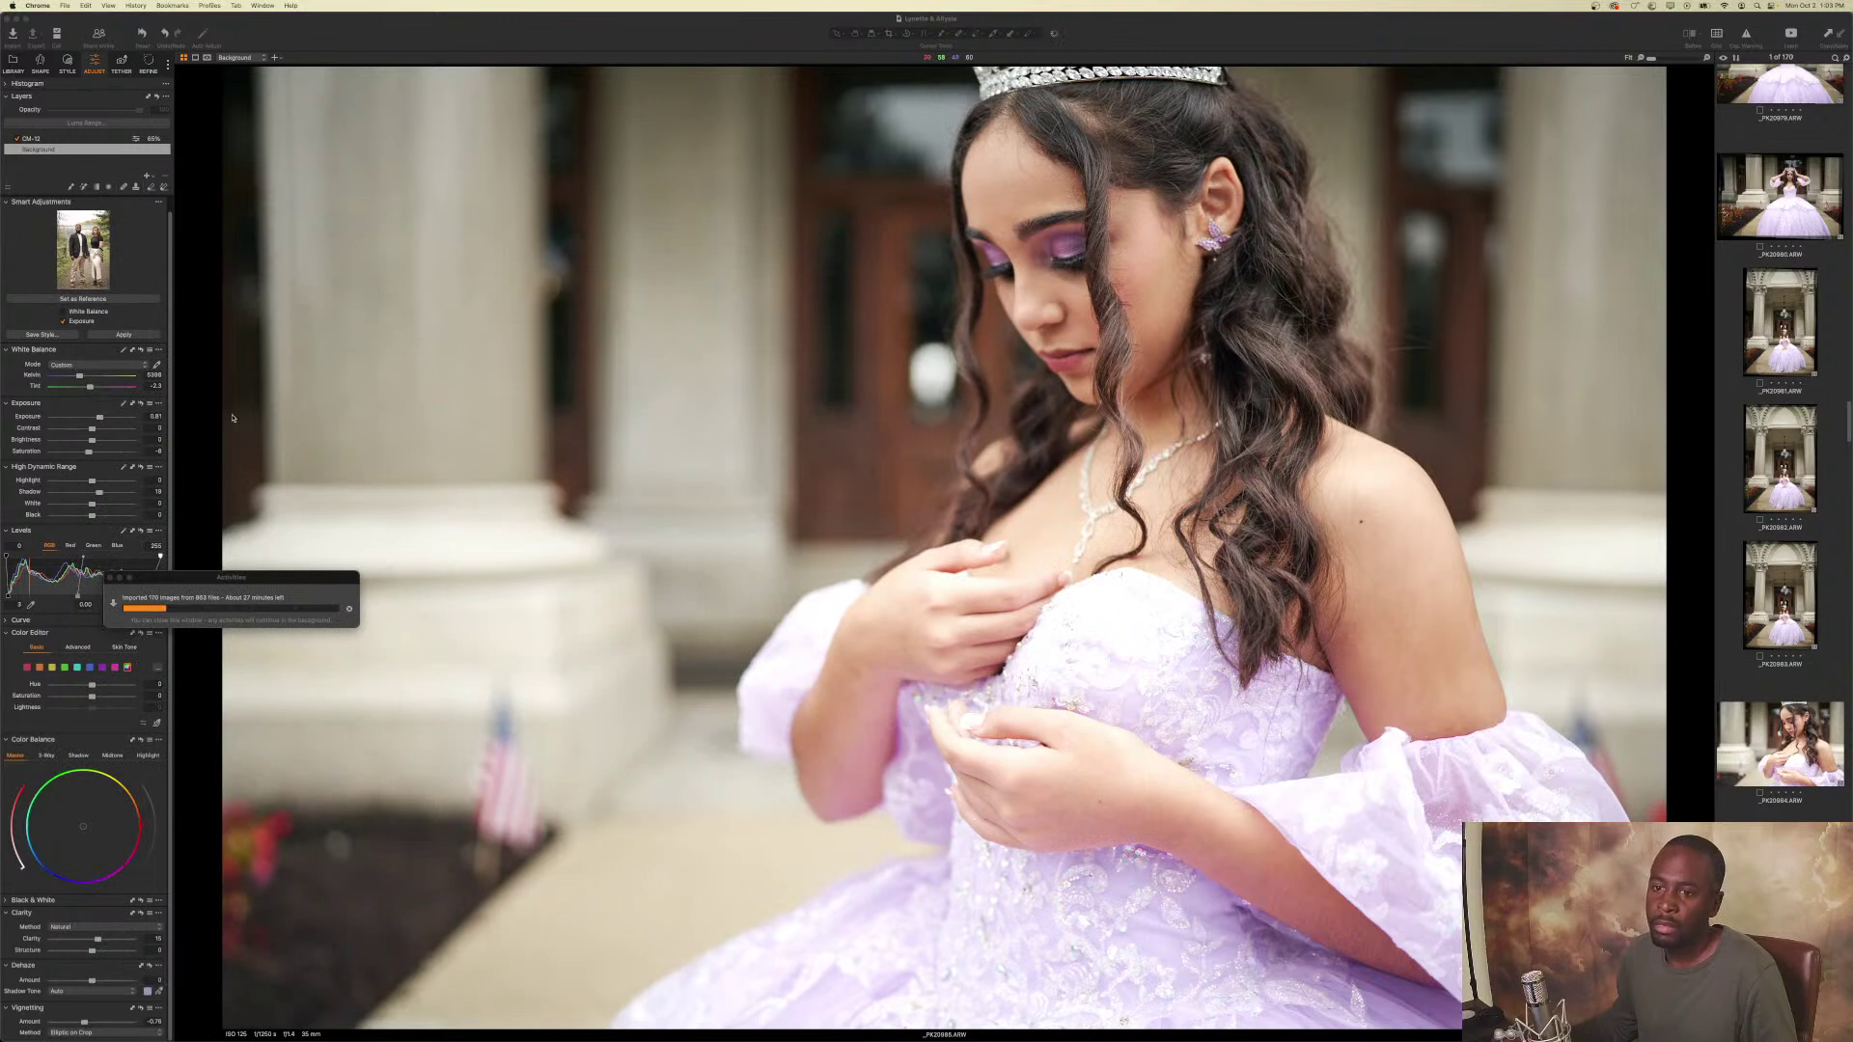
Lower the exposure of the close portrait of the quinceañera looking down at her bodice.
drag(98, 418, 97, 420)
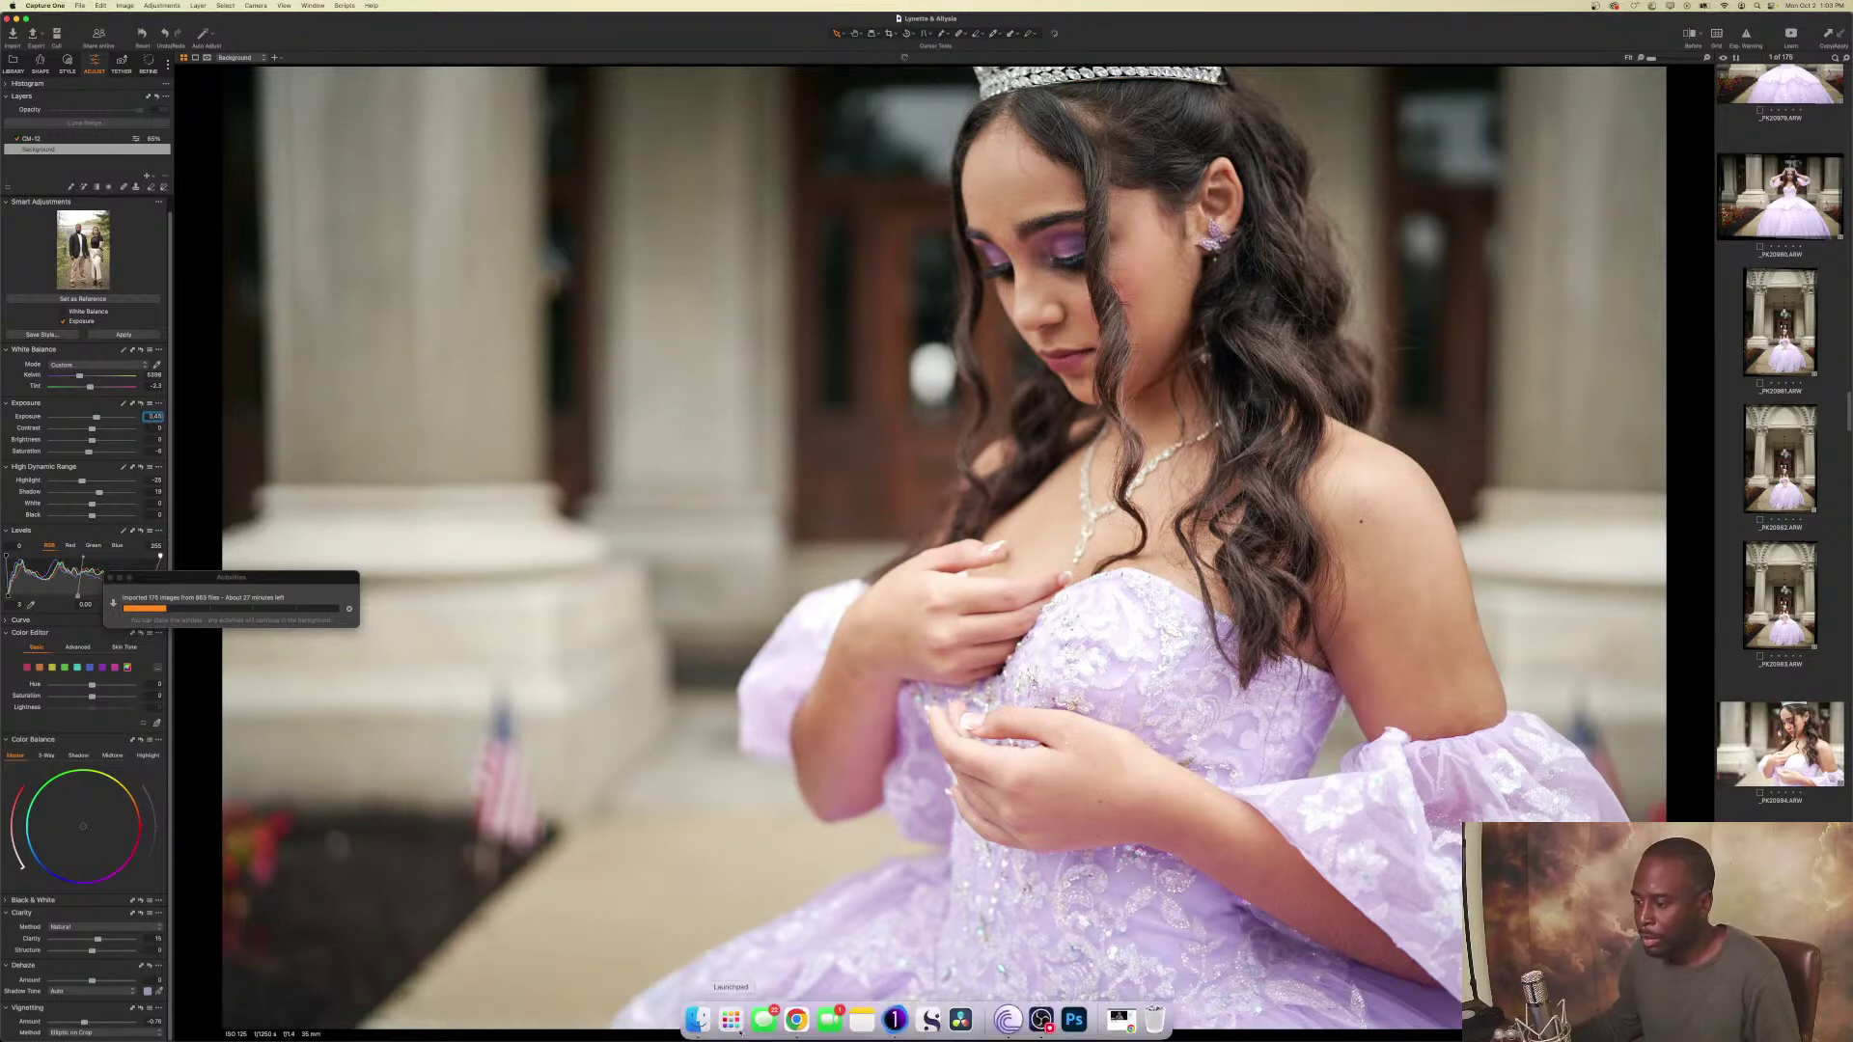
Return to Chrome, skip the ad so the Neo Soul Lofi video plays, and minimize the browser window.
click(795, 1021)
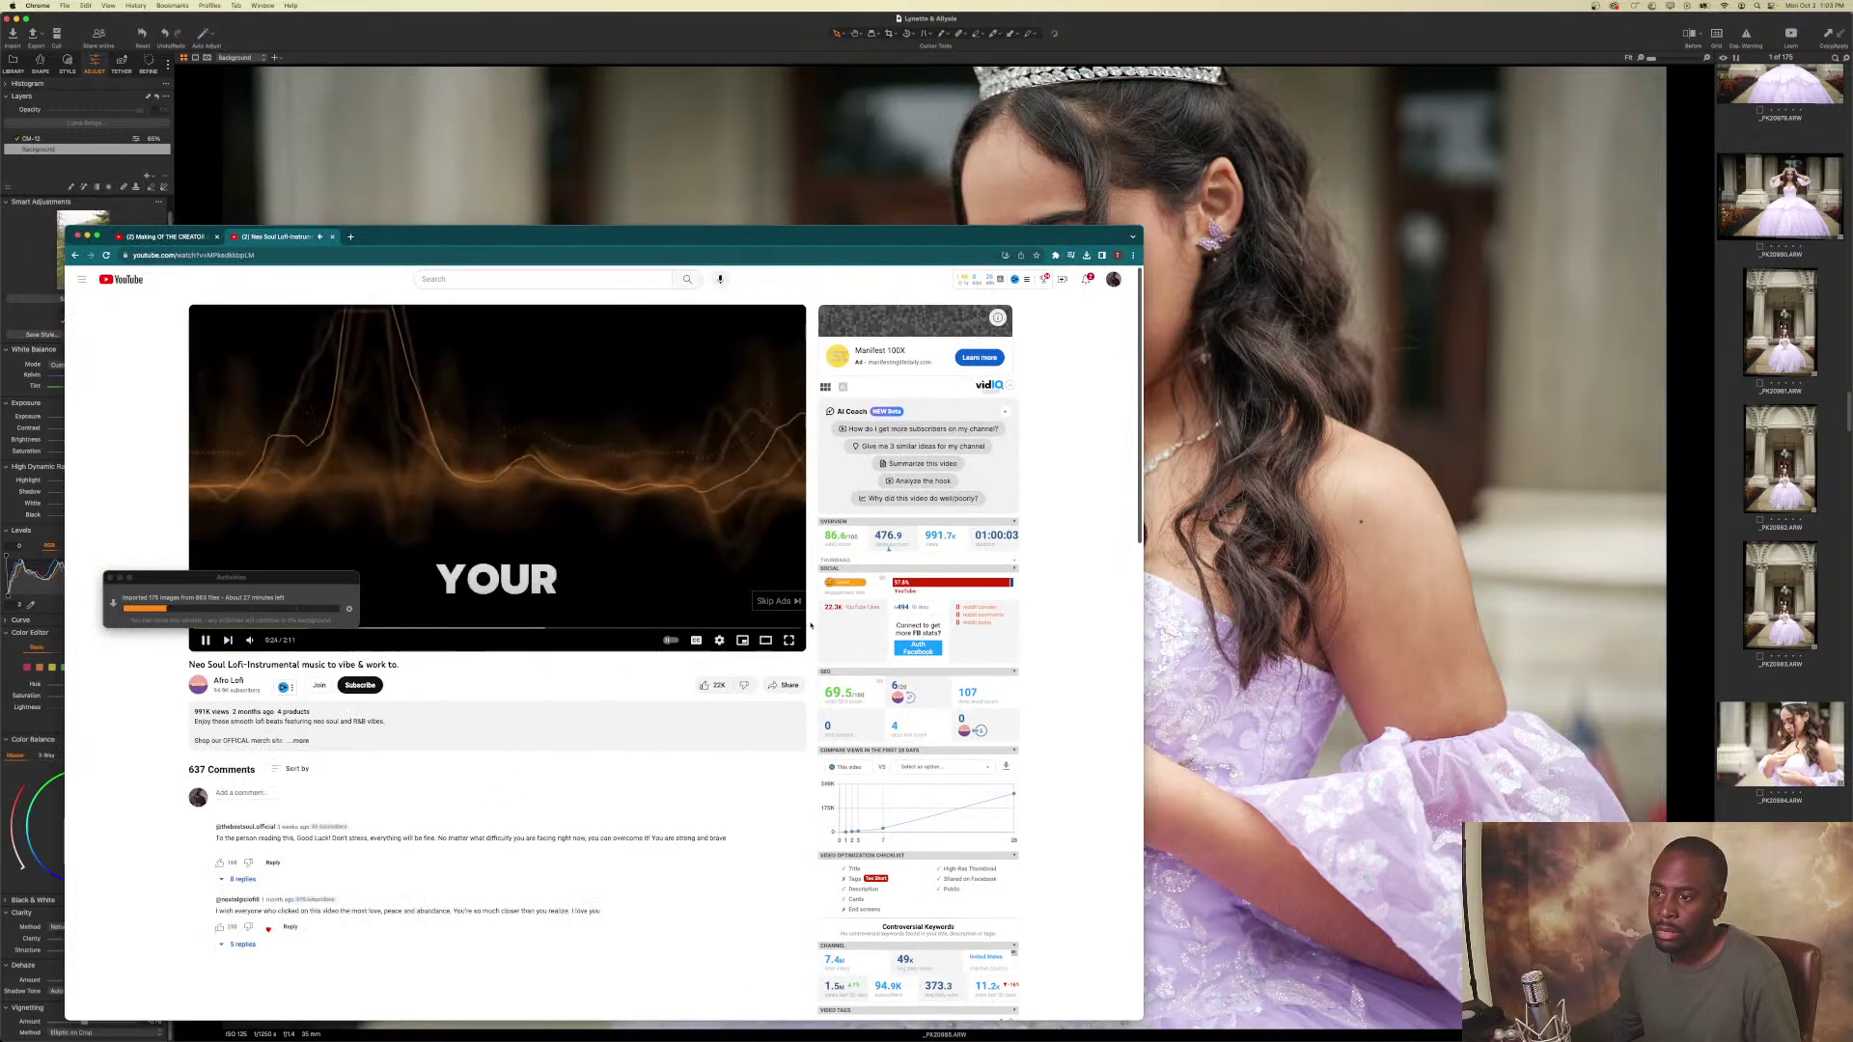
click(777, 603)
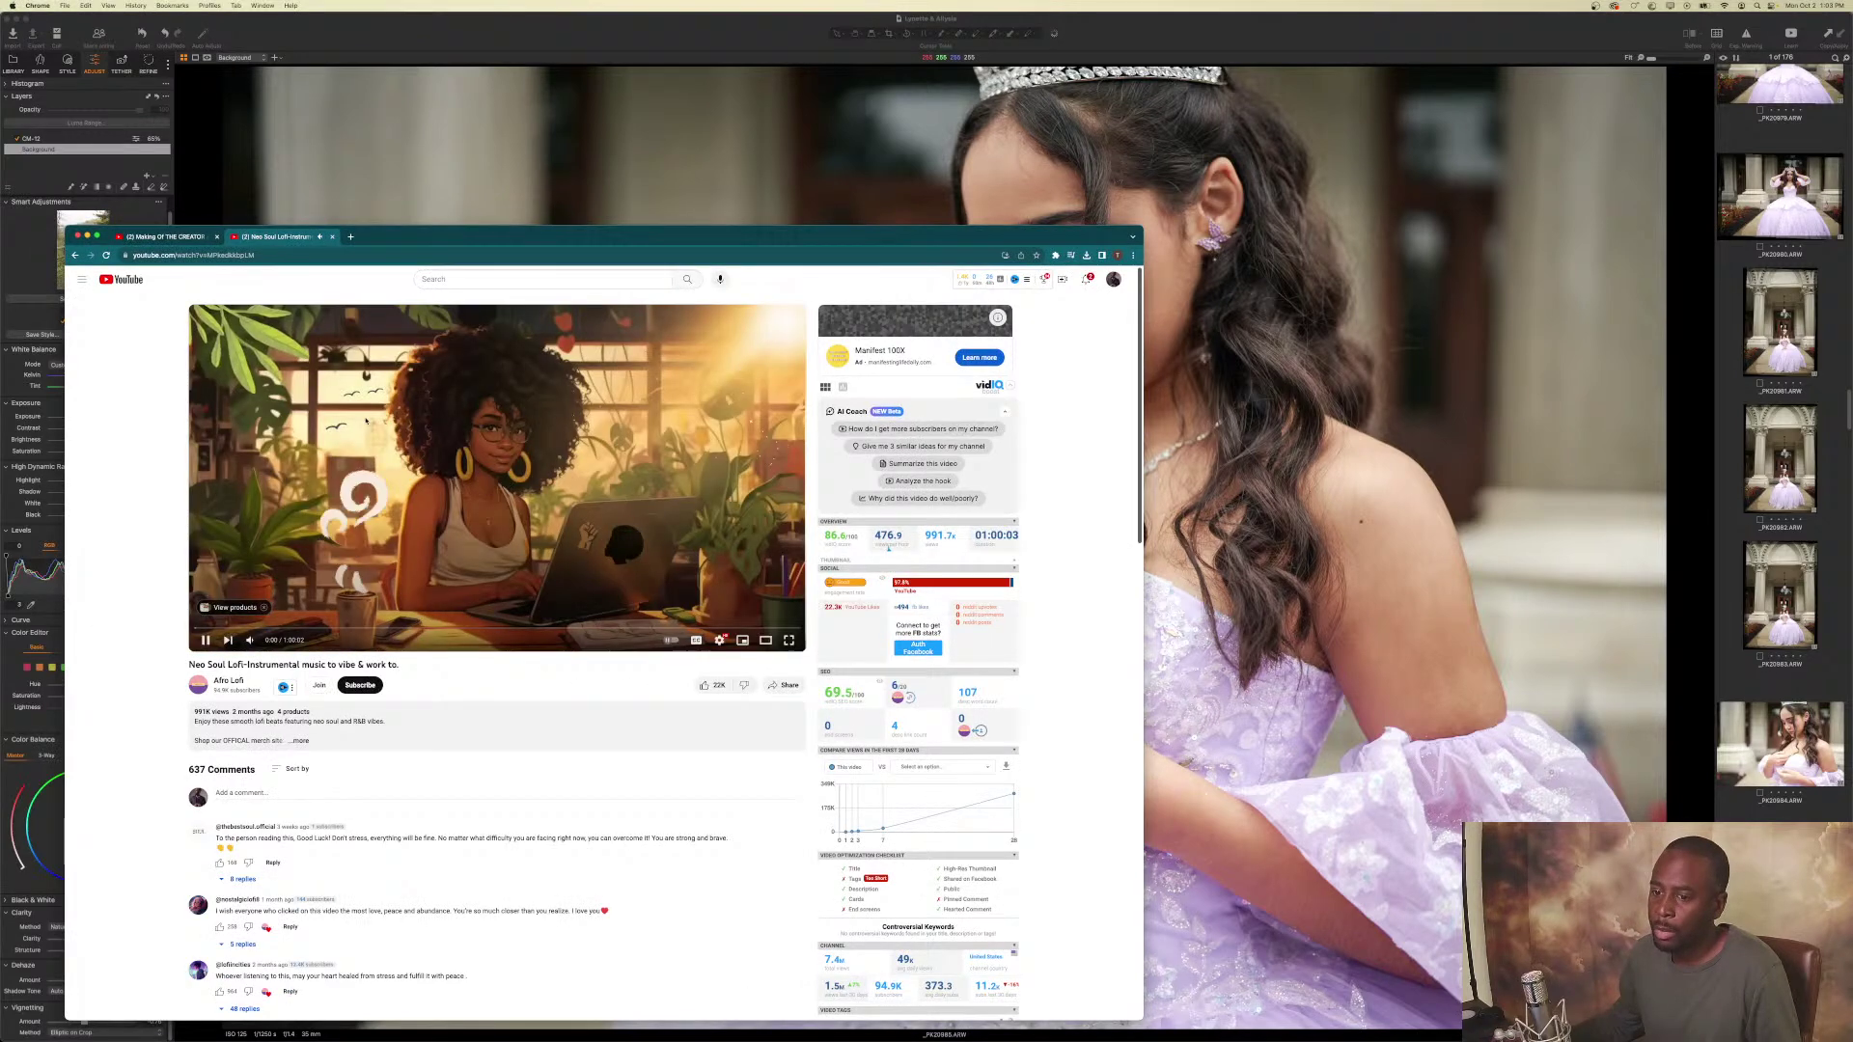
key(super+m)
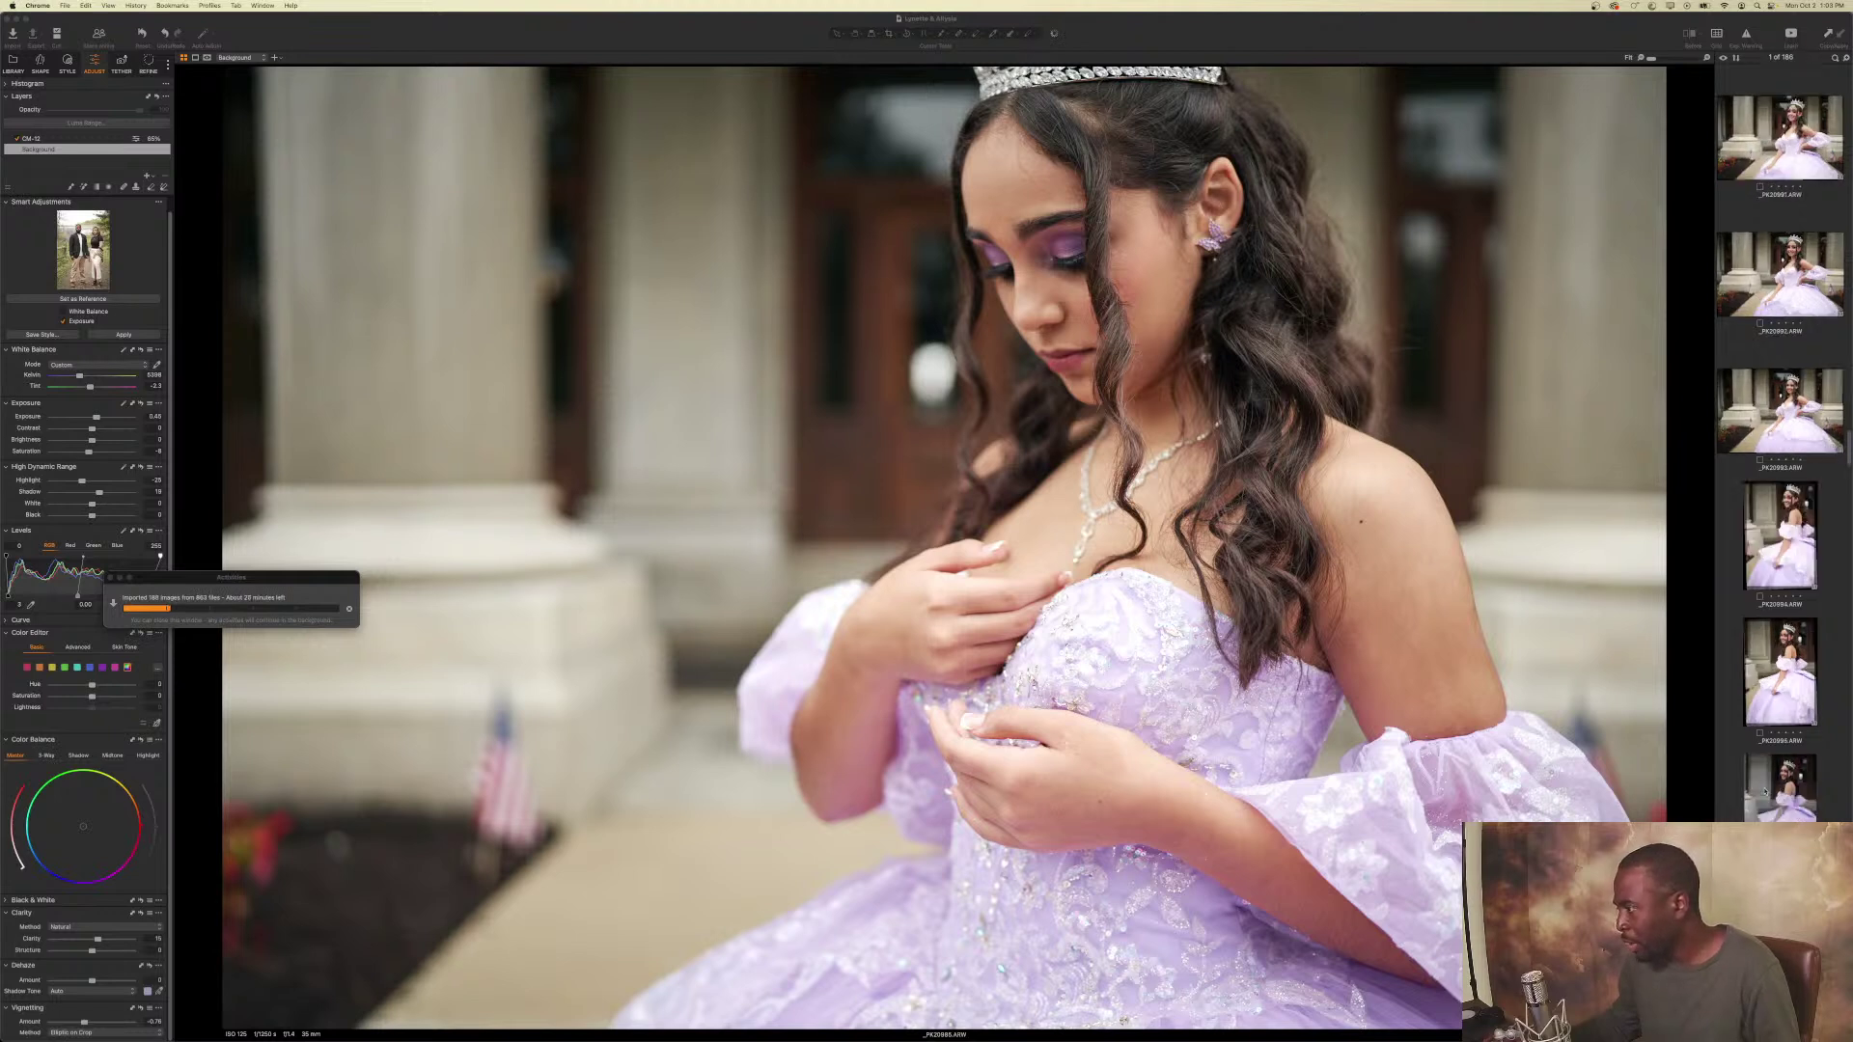
Browse the imported photos past the standing and back-view shots and open the seated profile portrait in front of the wooden doors.
scroll(1781, 797, down, 2)
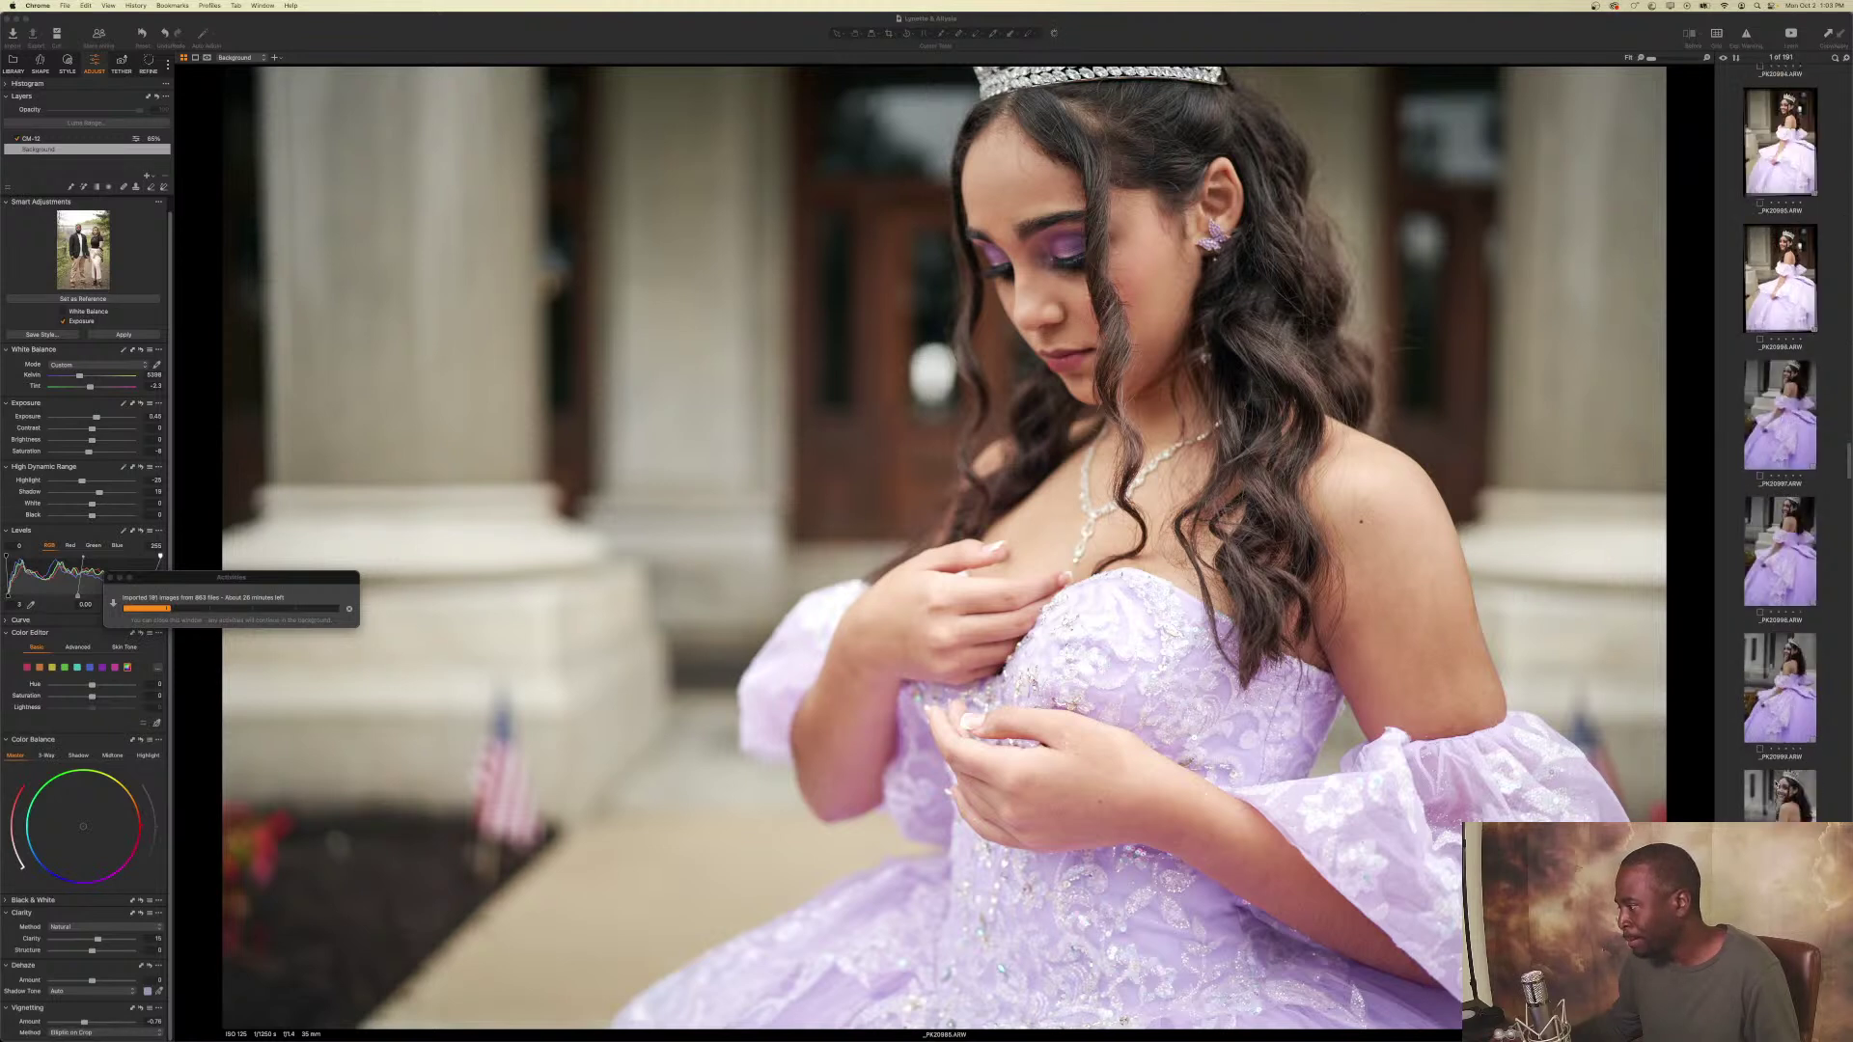
scroll(1775, 783, down, 3)
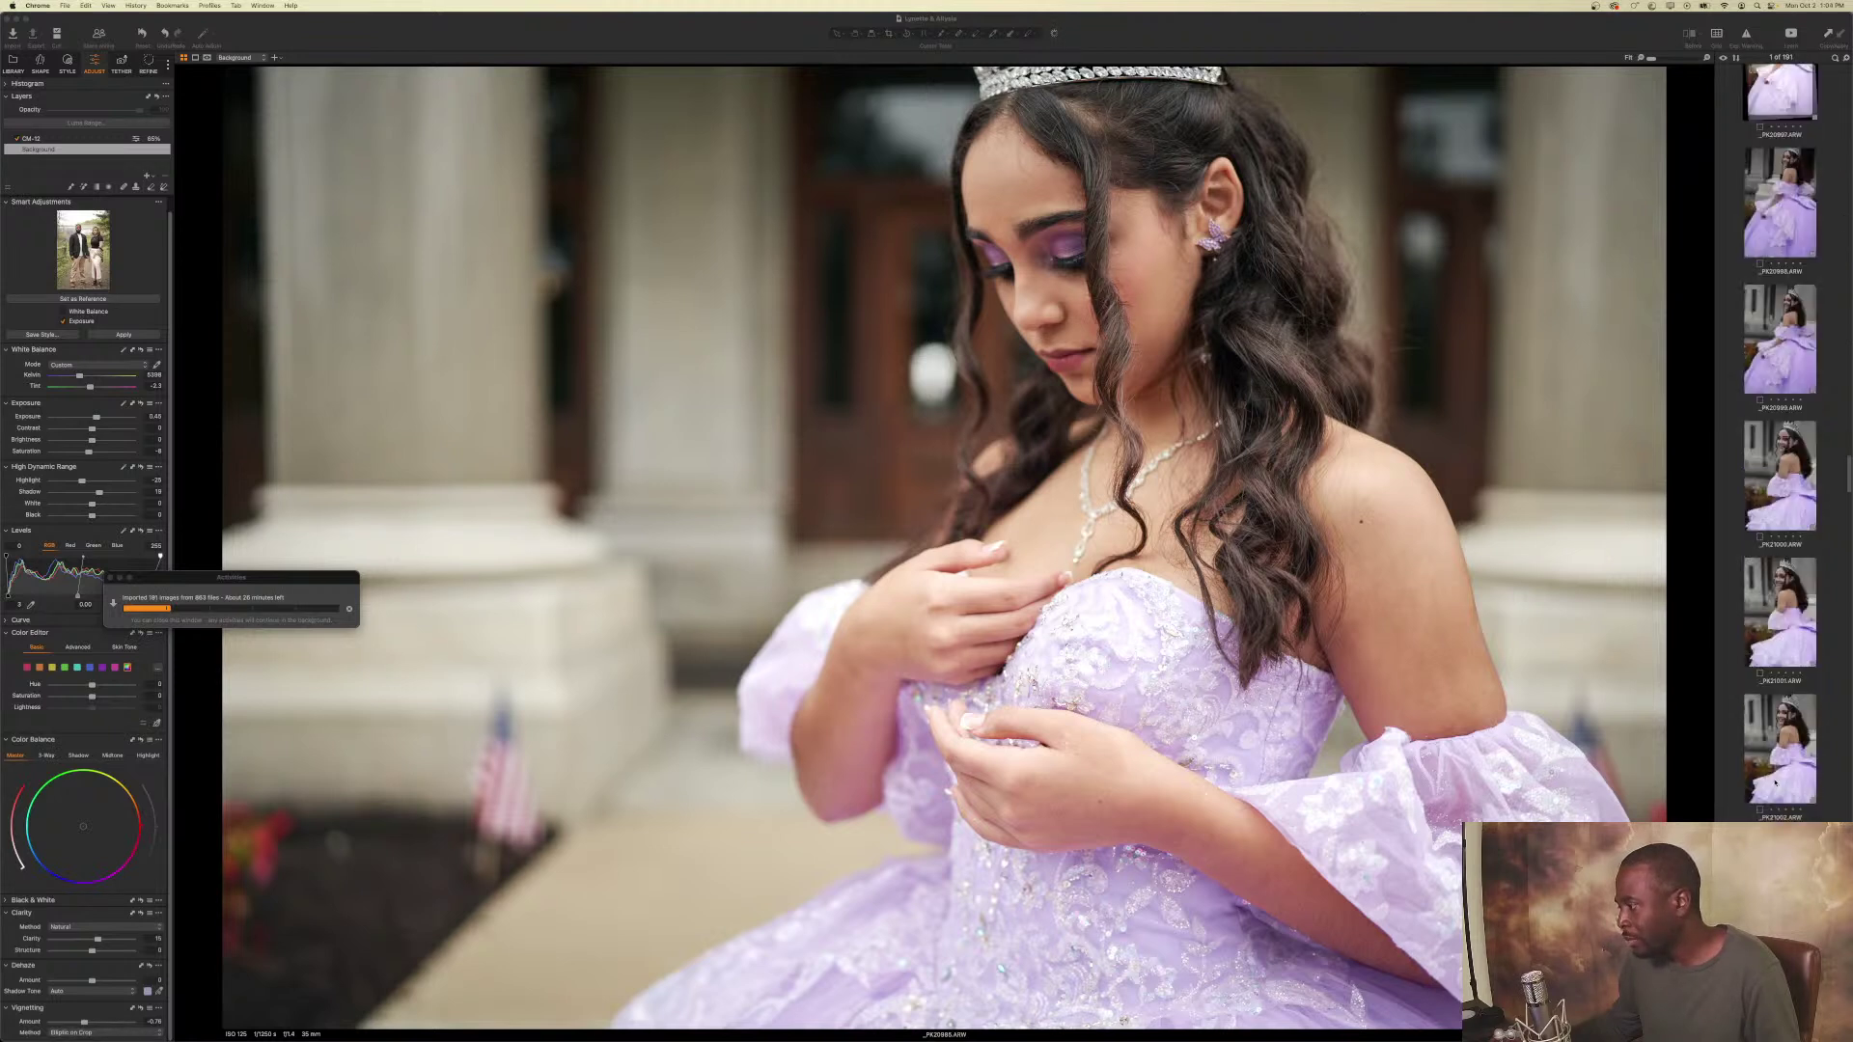
scroll(1775, 783, down, 5)
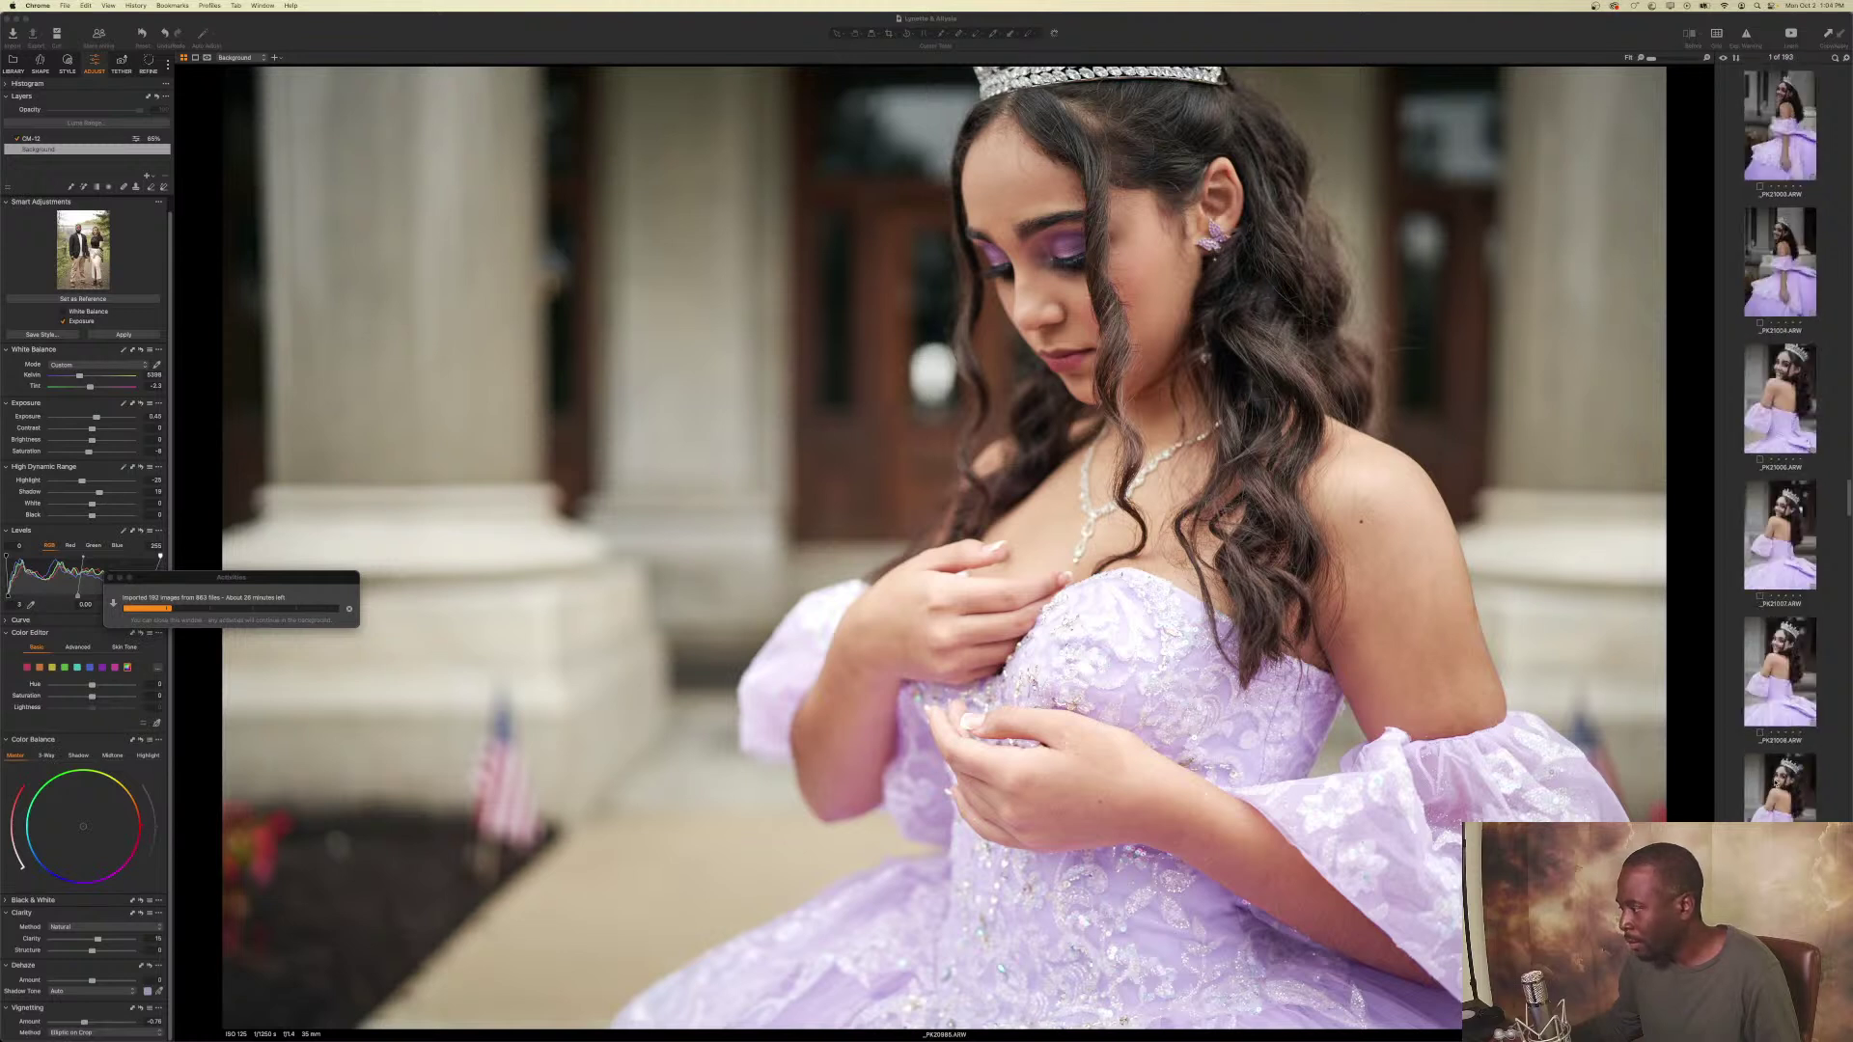
scroll(1776, 783, down, 3)
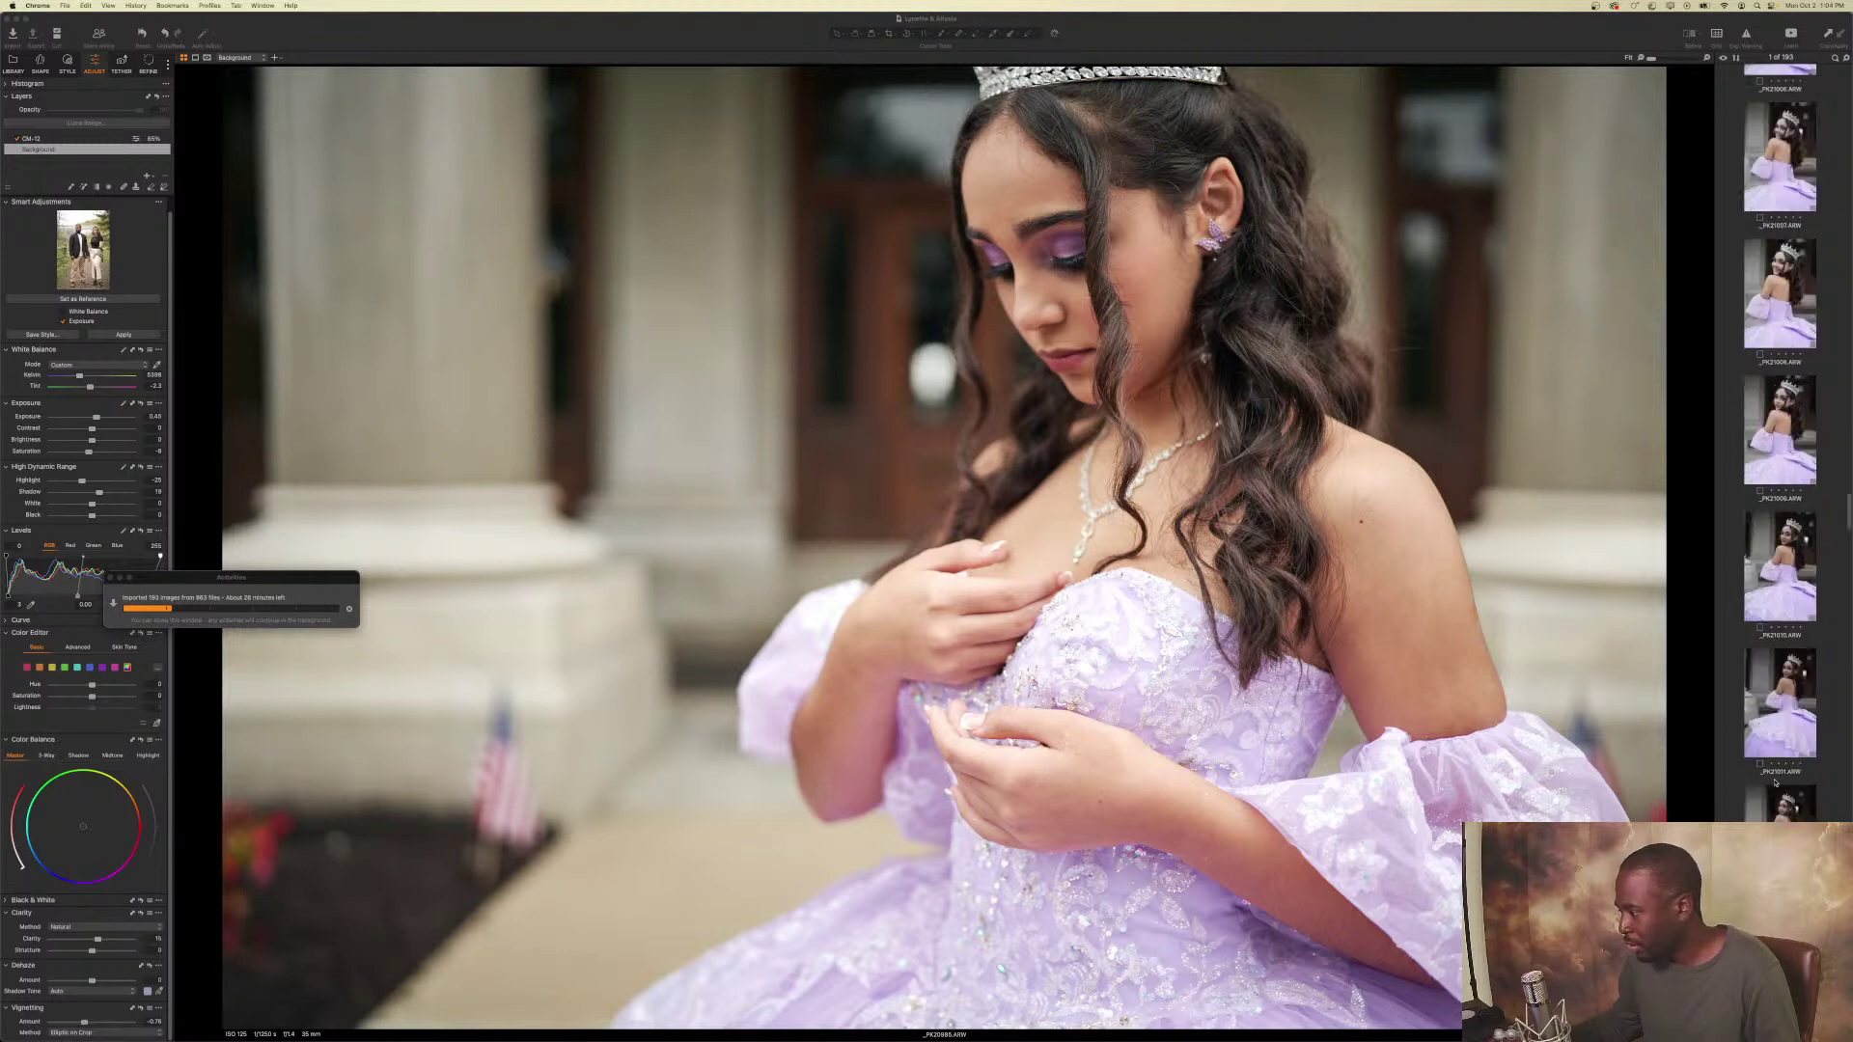
scroll(1776, 784, down, 2)
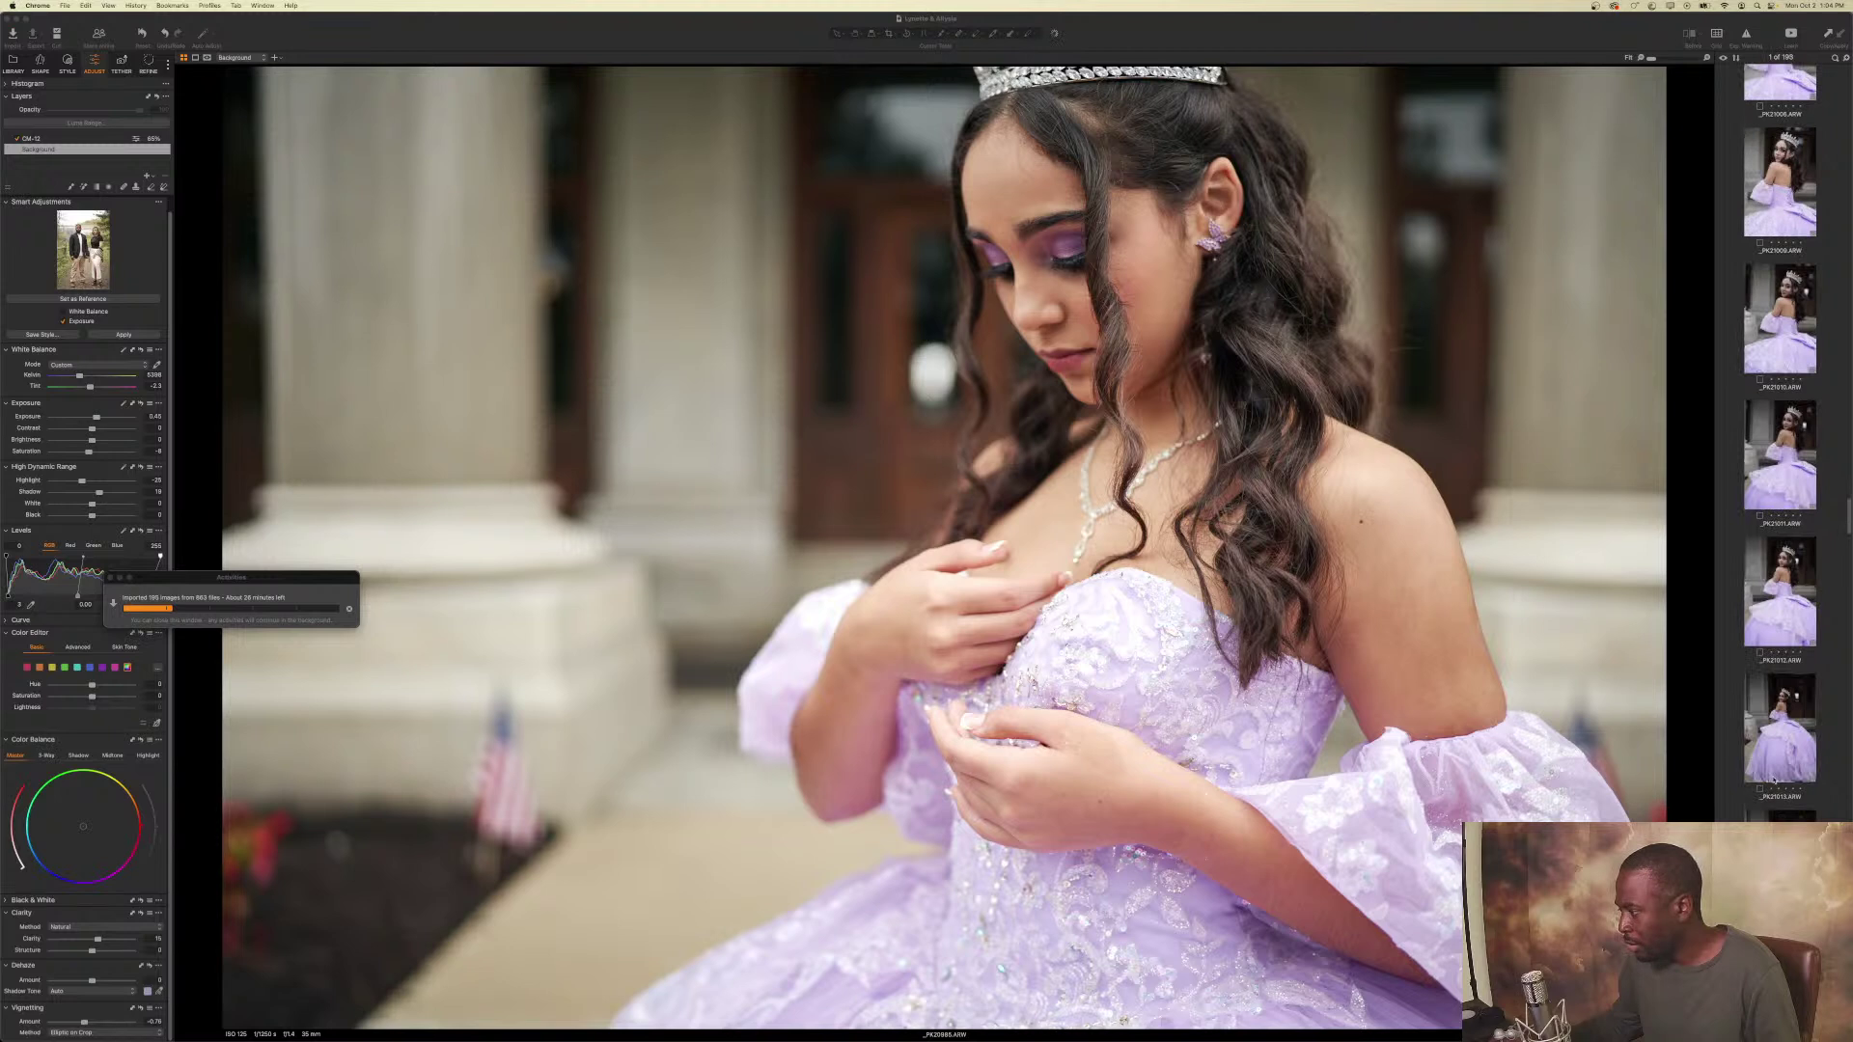
scroll(1774, 780, down, 3)
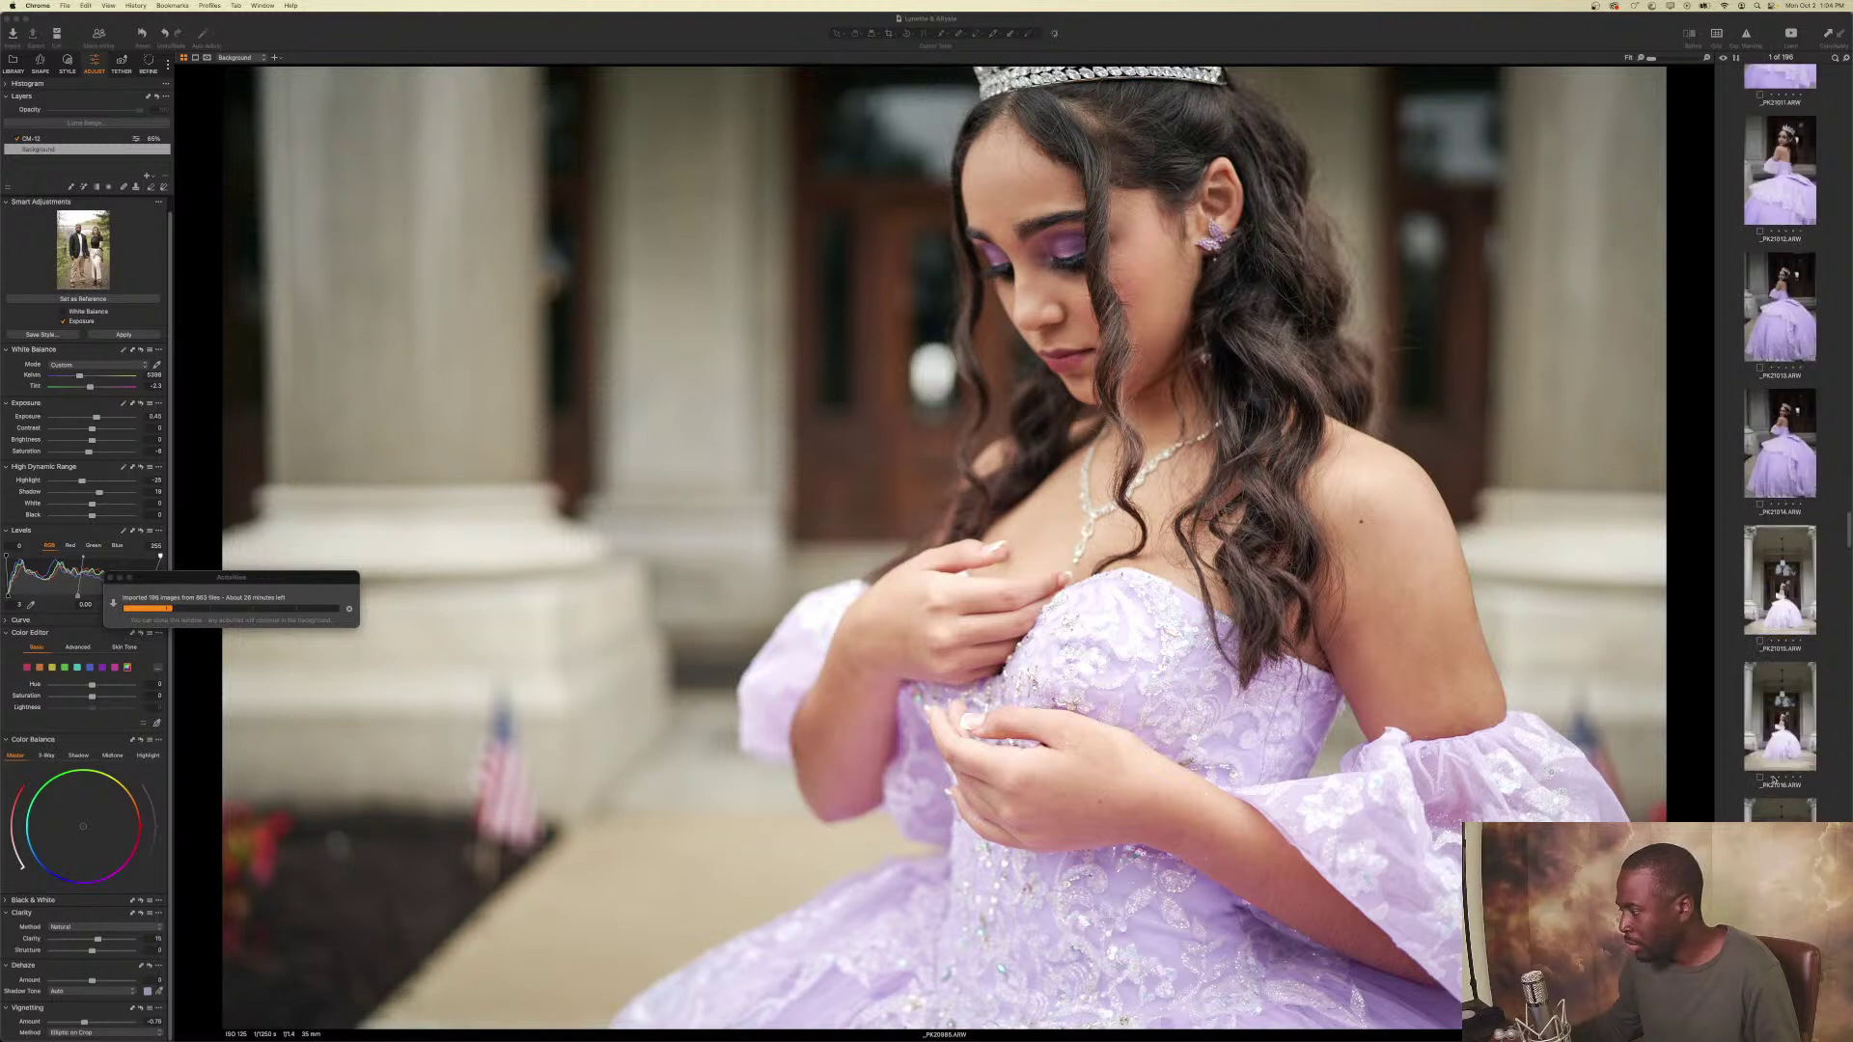
scroll(1774, 780, down, 3)
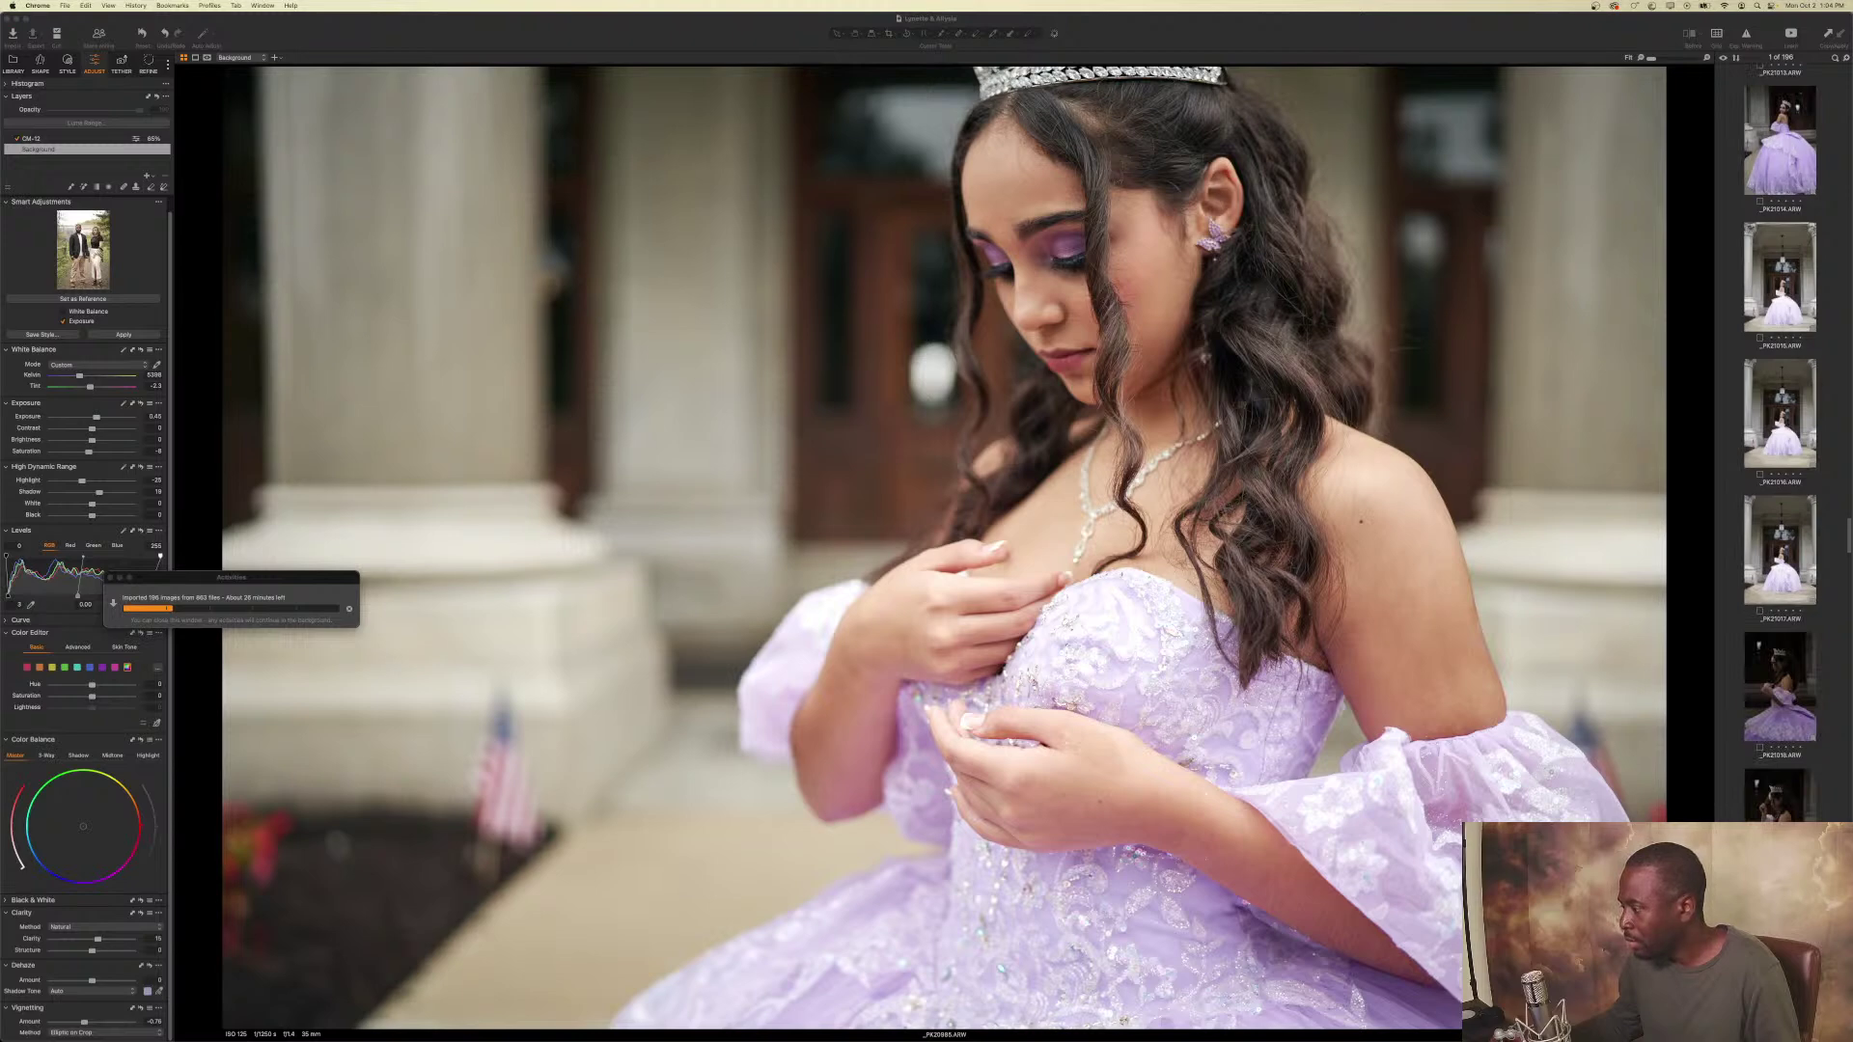
scroll(1780, 688, down, 2)
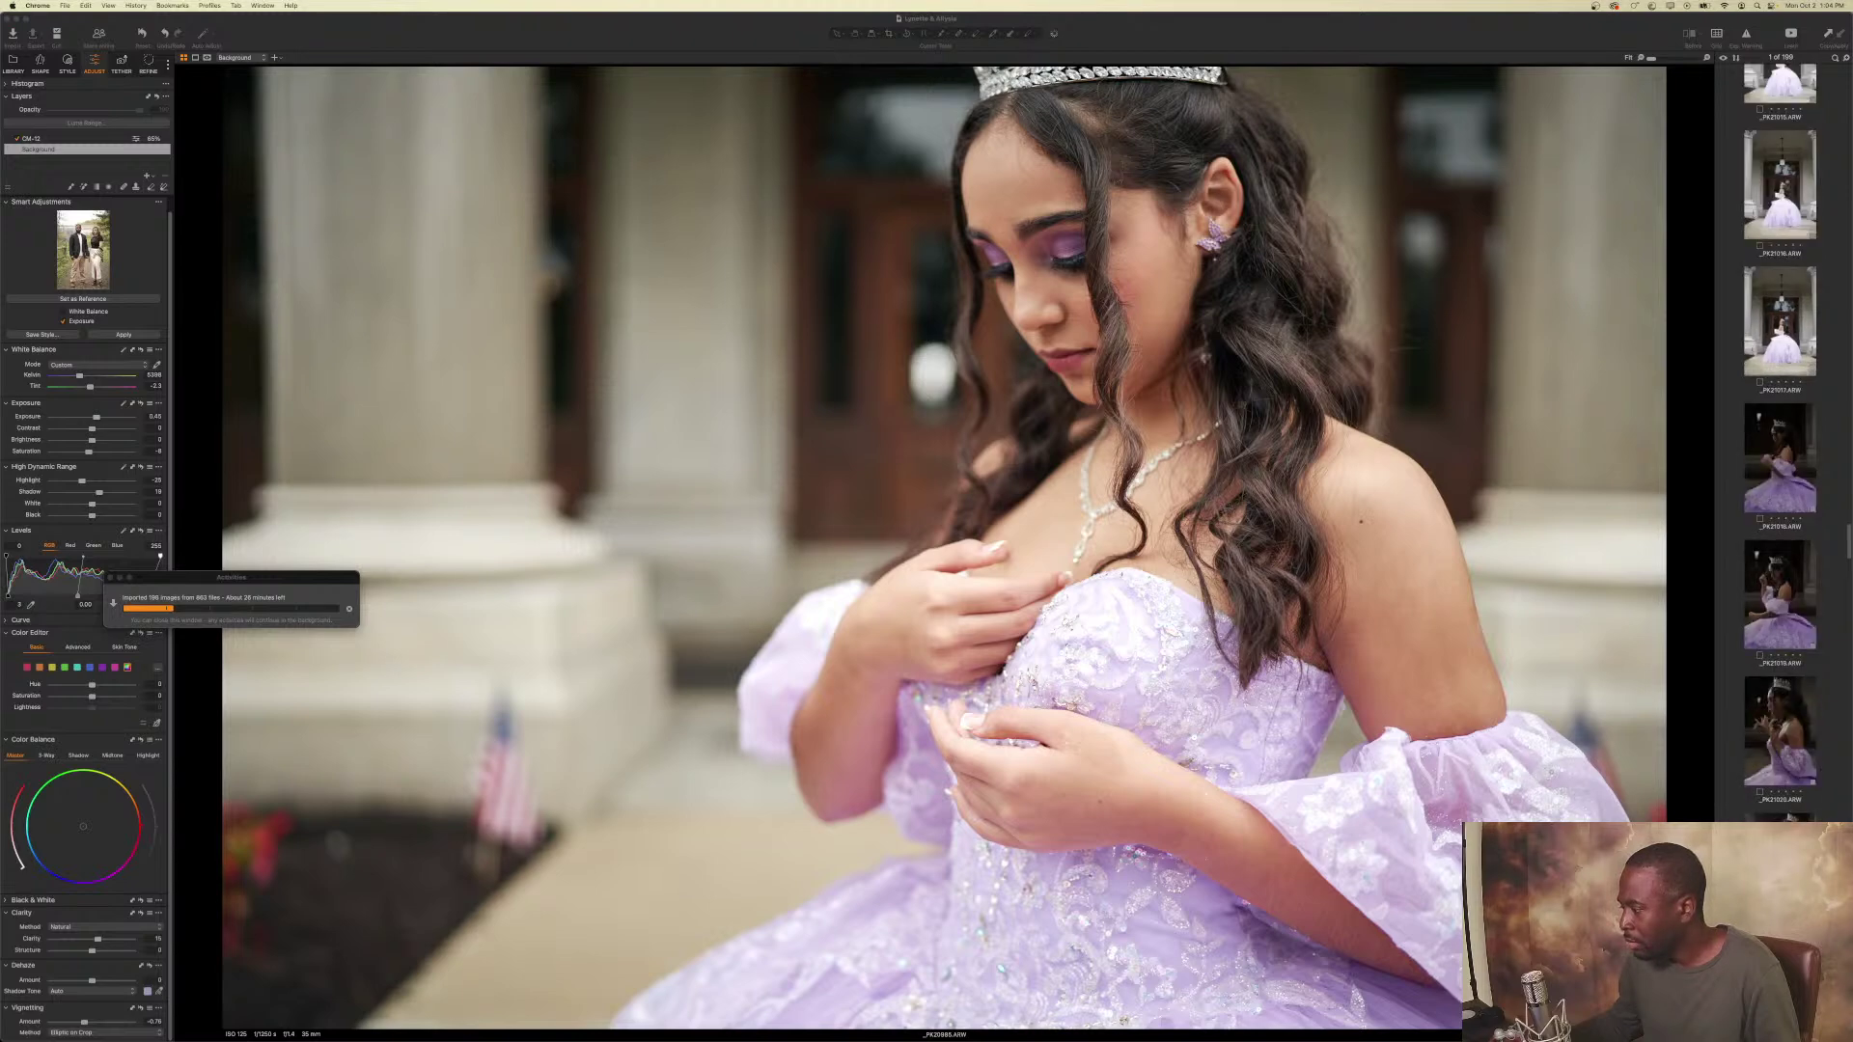
click(1780, 818)
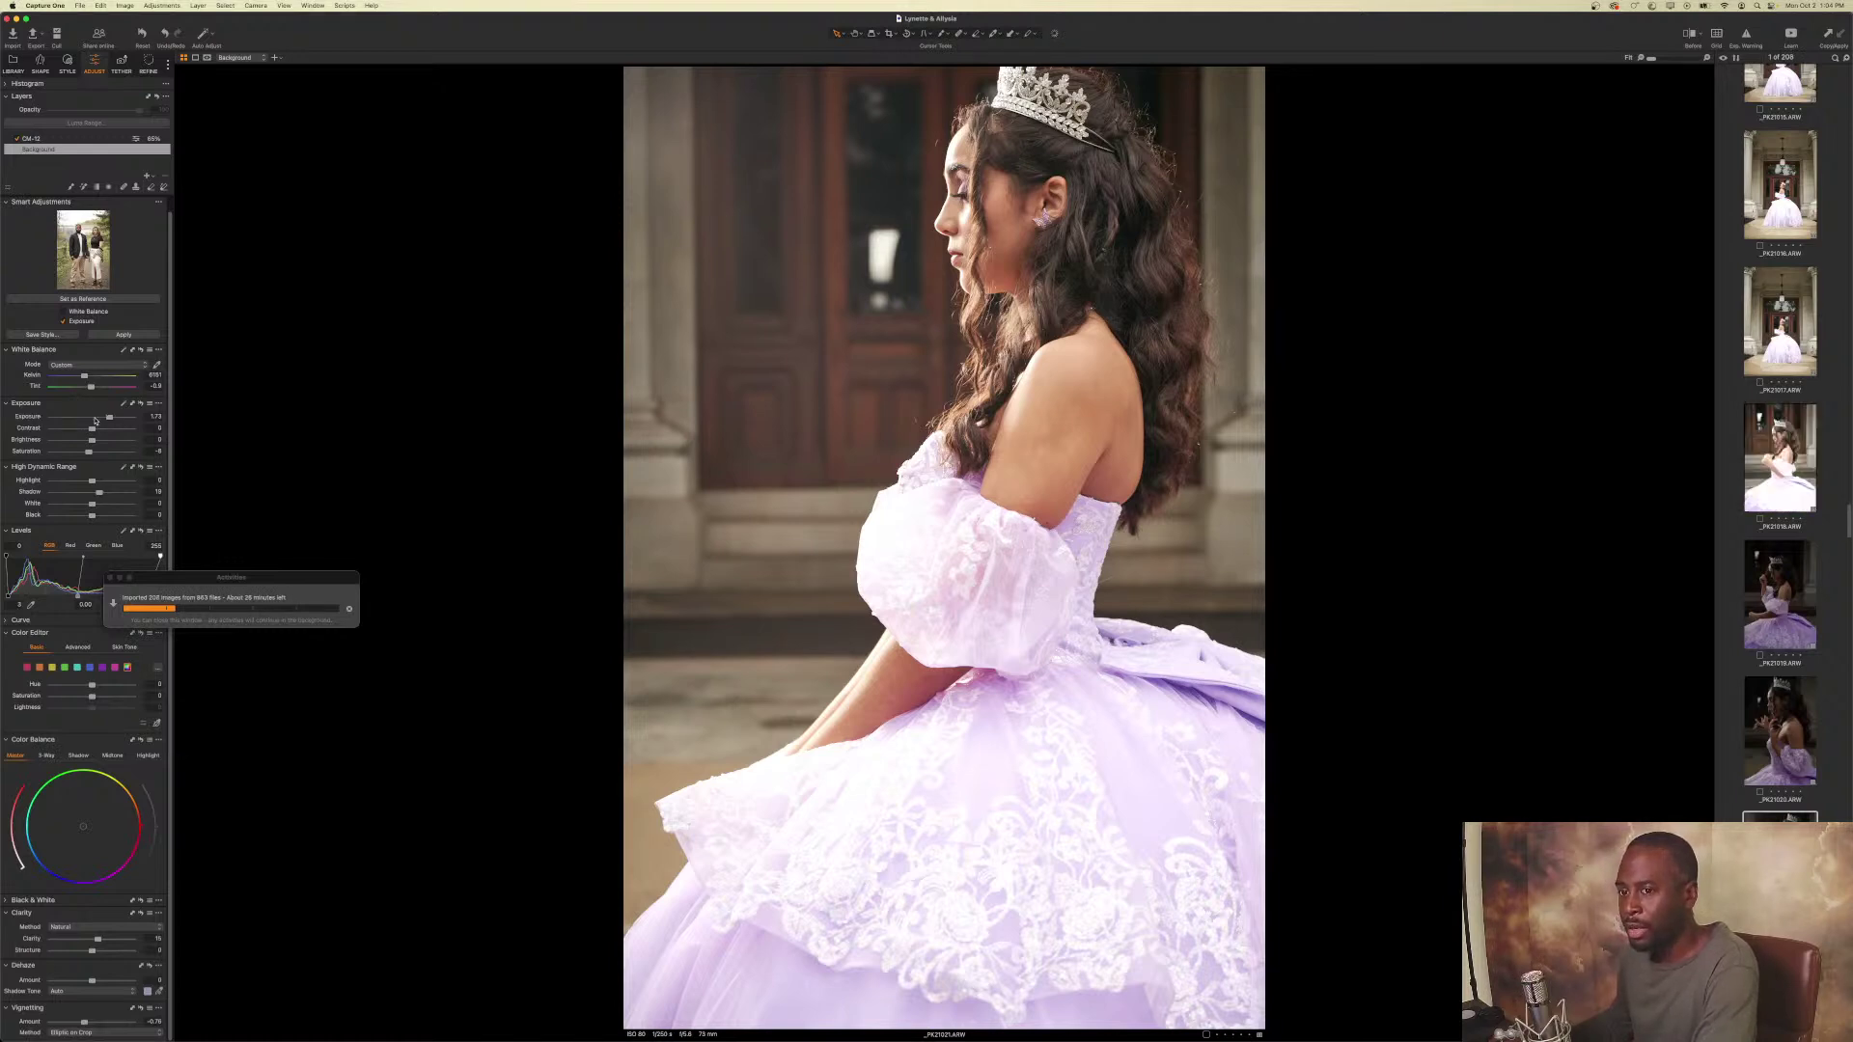
Set the profile portrait's exposure to -0.71 and saturation to -100, raise its highlights, and move the import progress window off the Levels tool.
drag(108, 419, 95, 419)
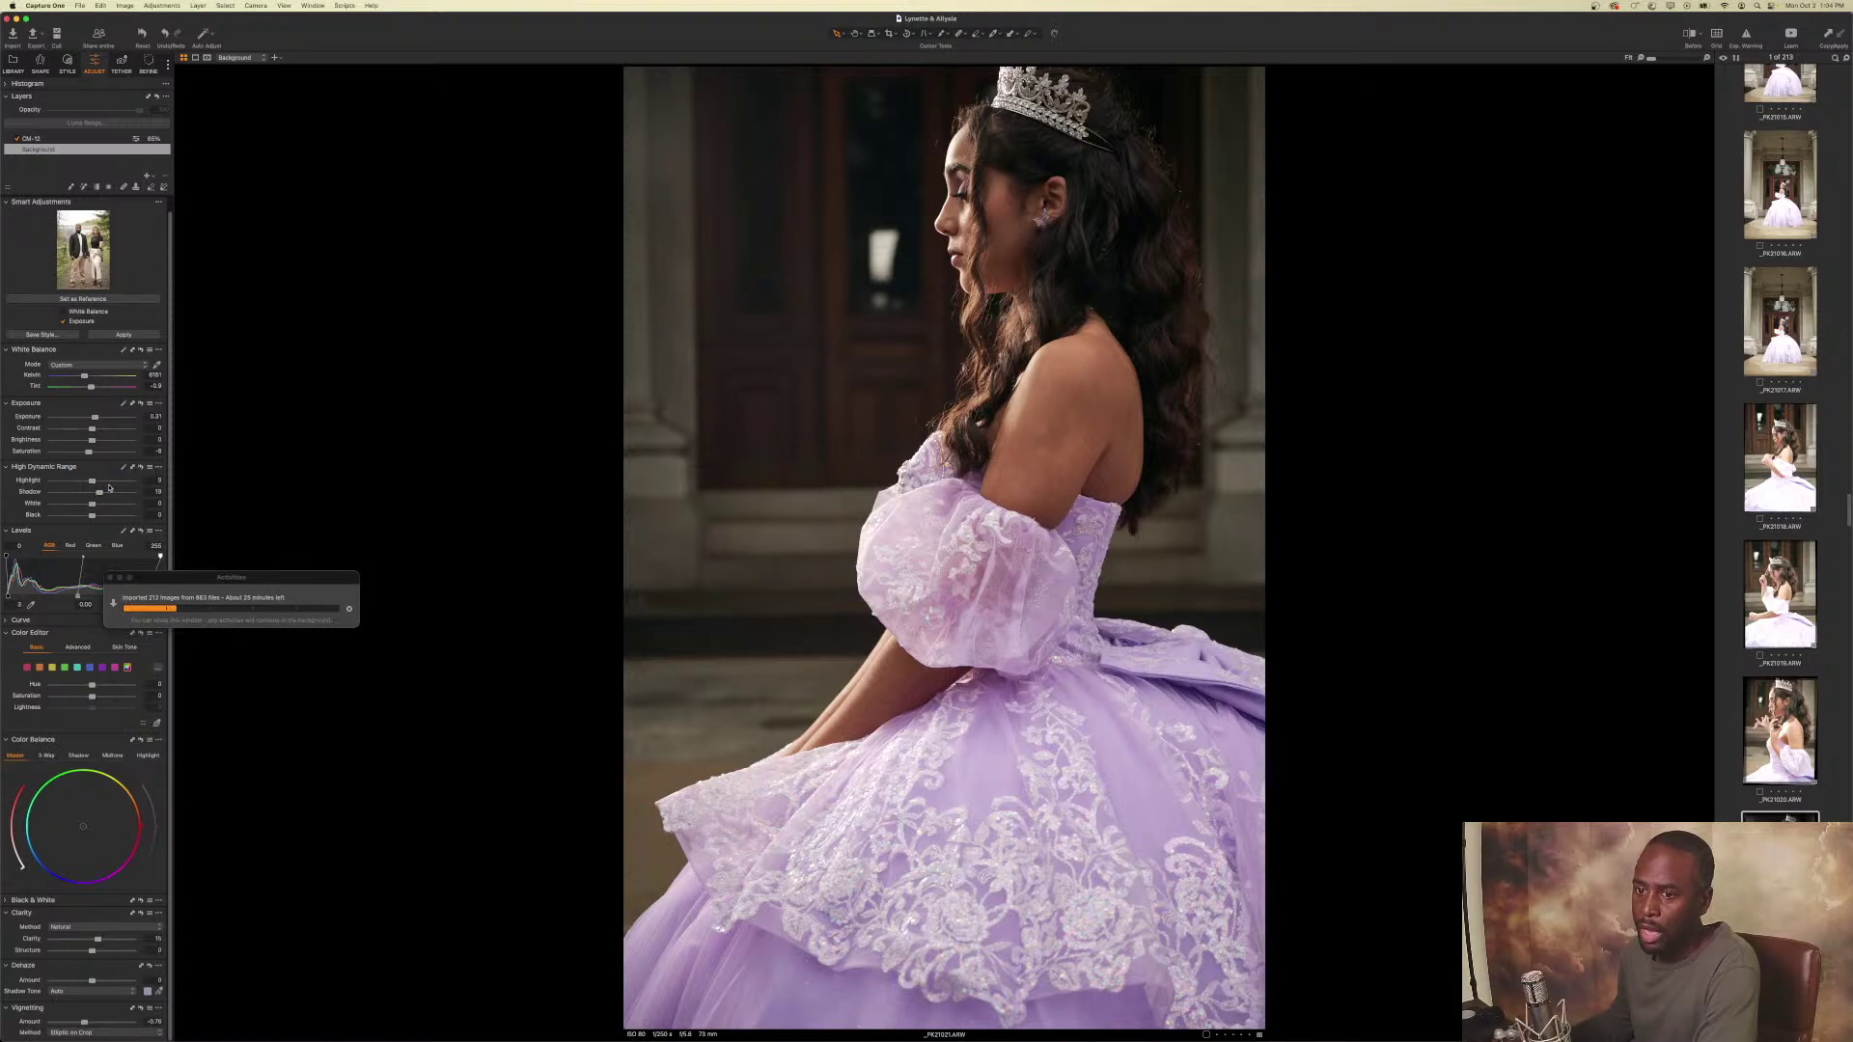
click(107, 480)
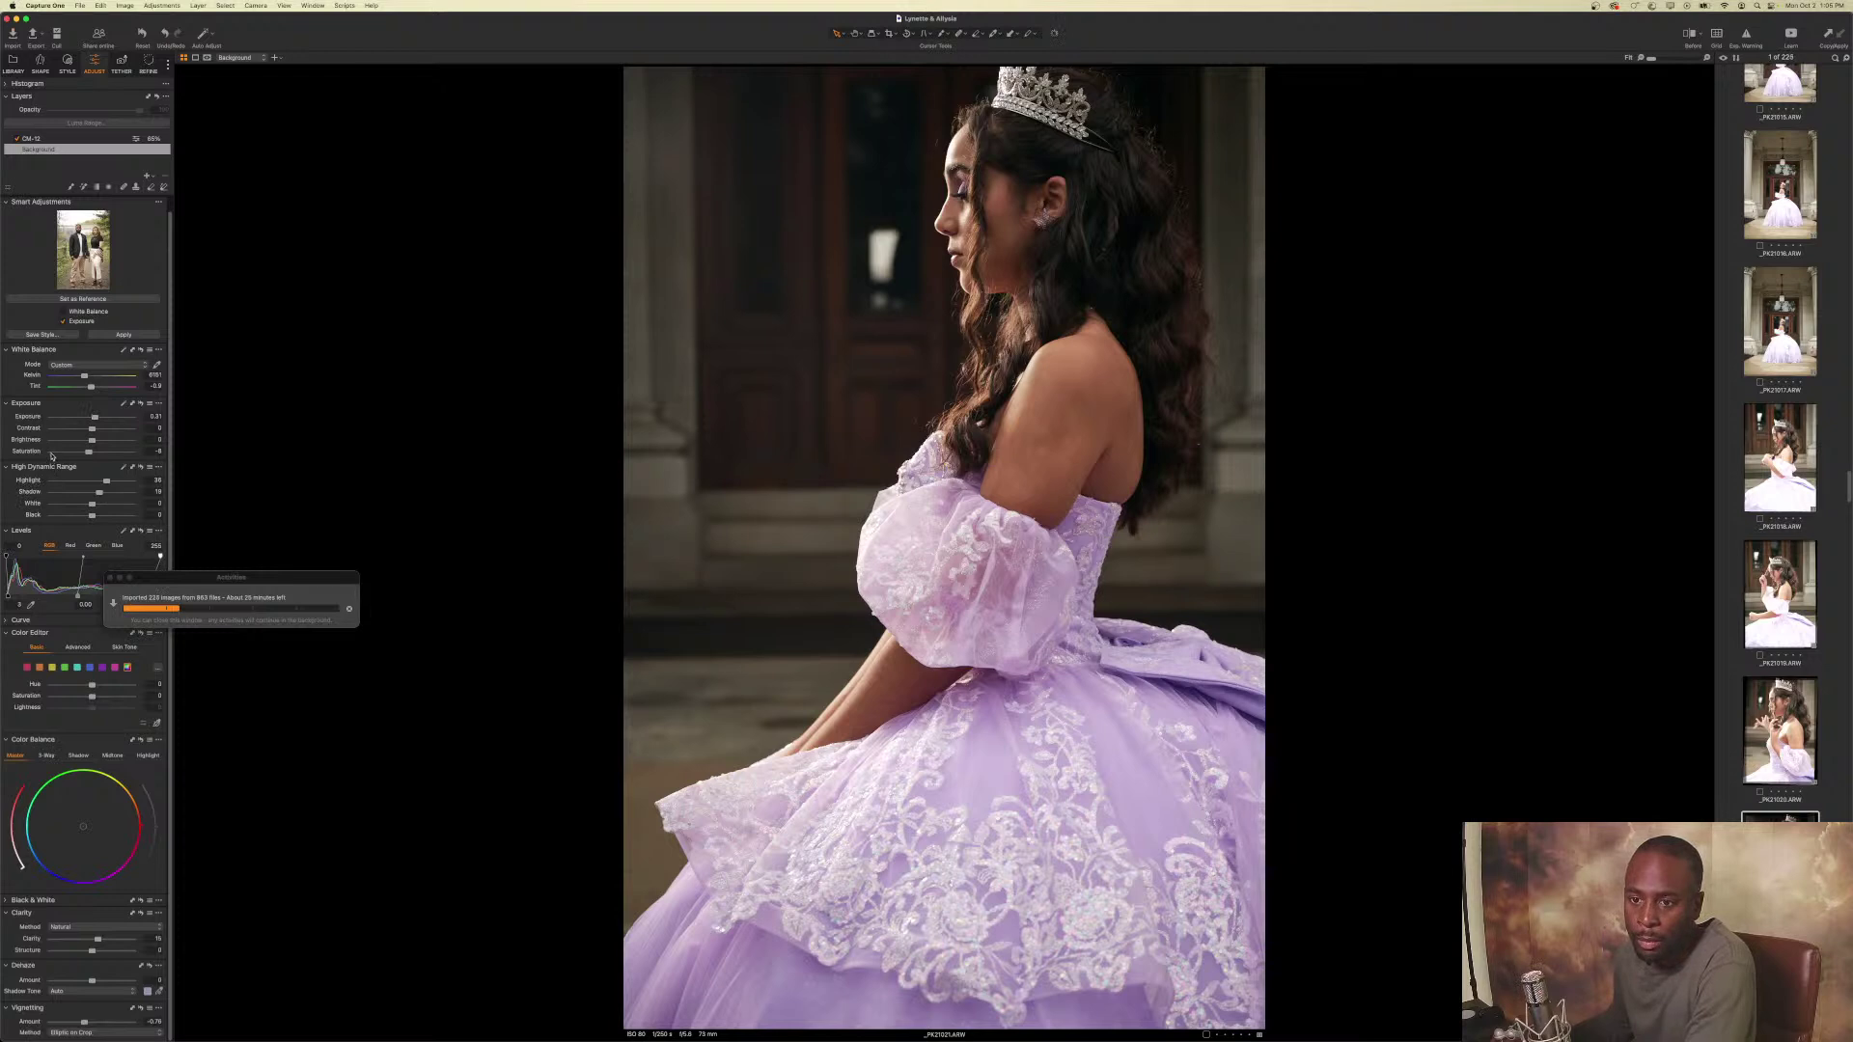
drag(53, 455, 8, 455)
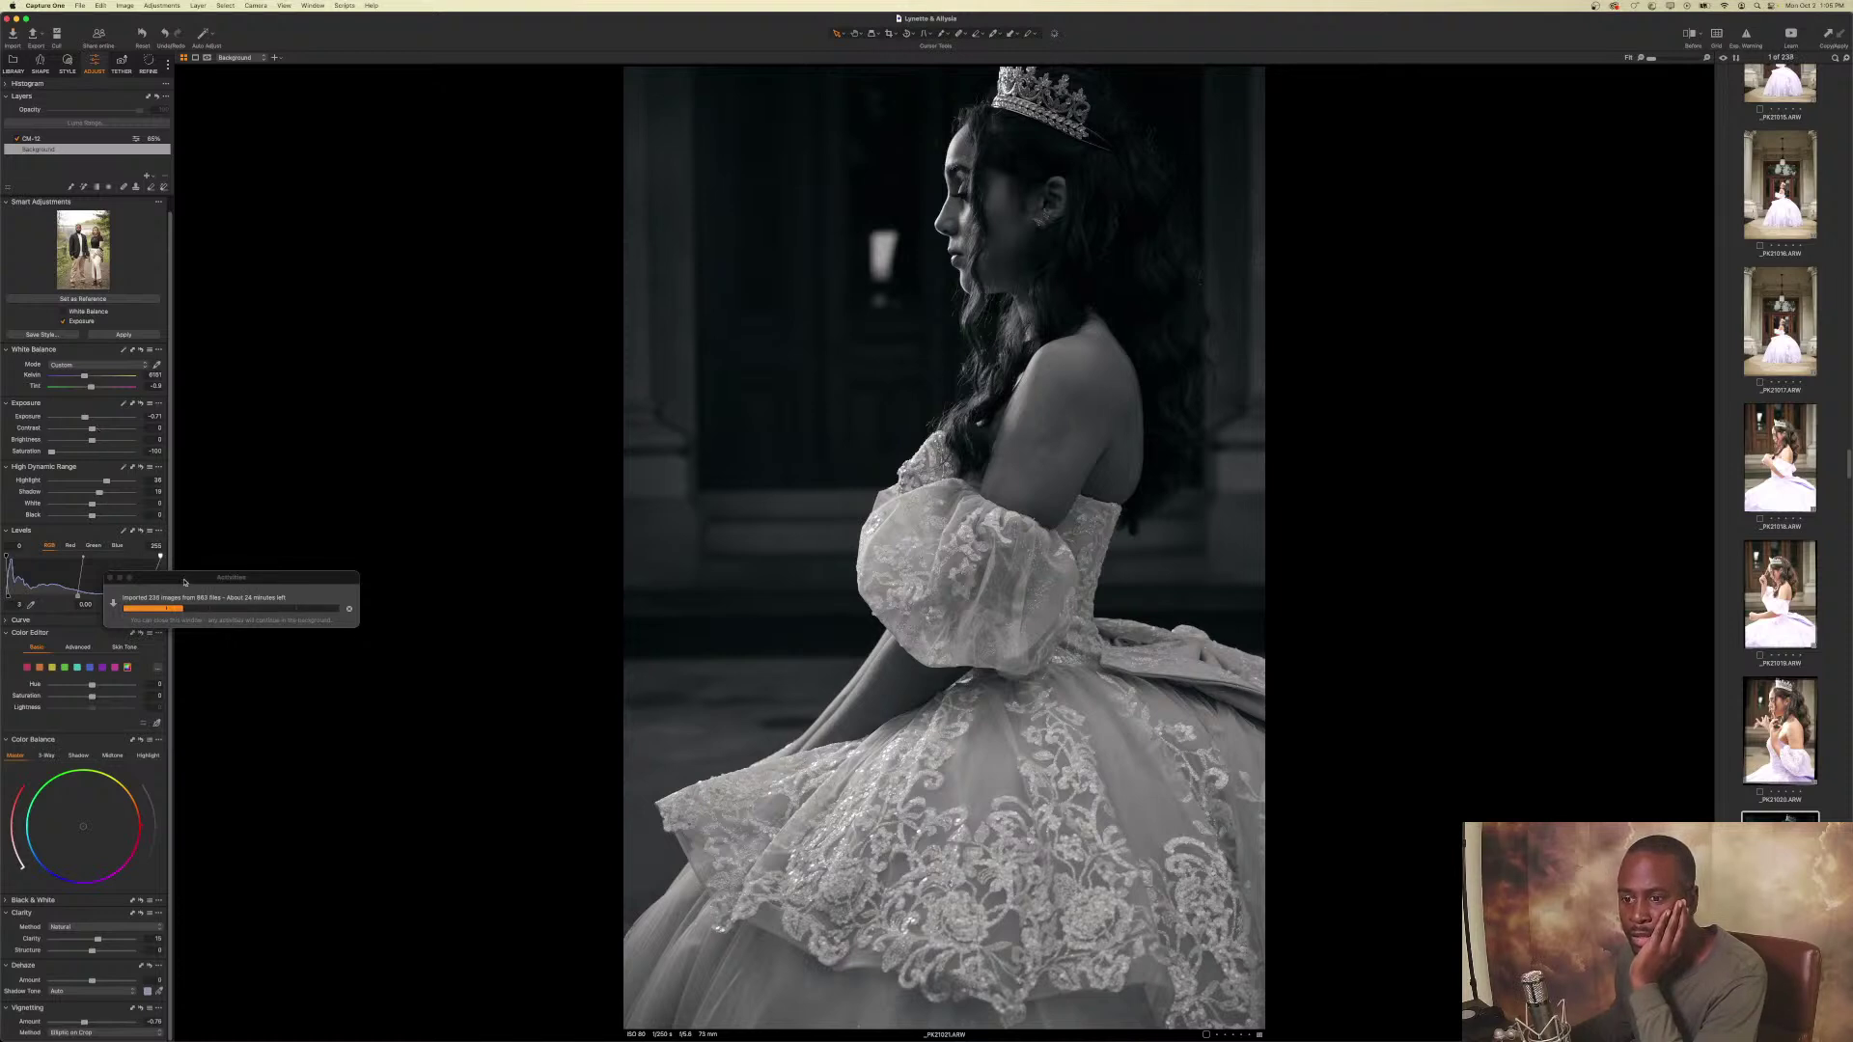
drag(214, 584, 233, 783)
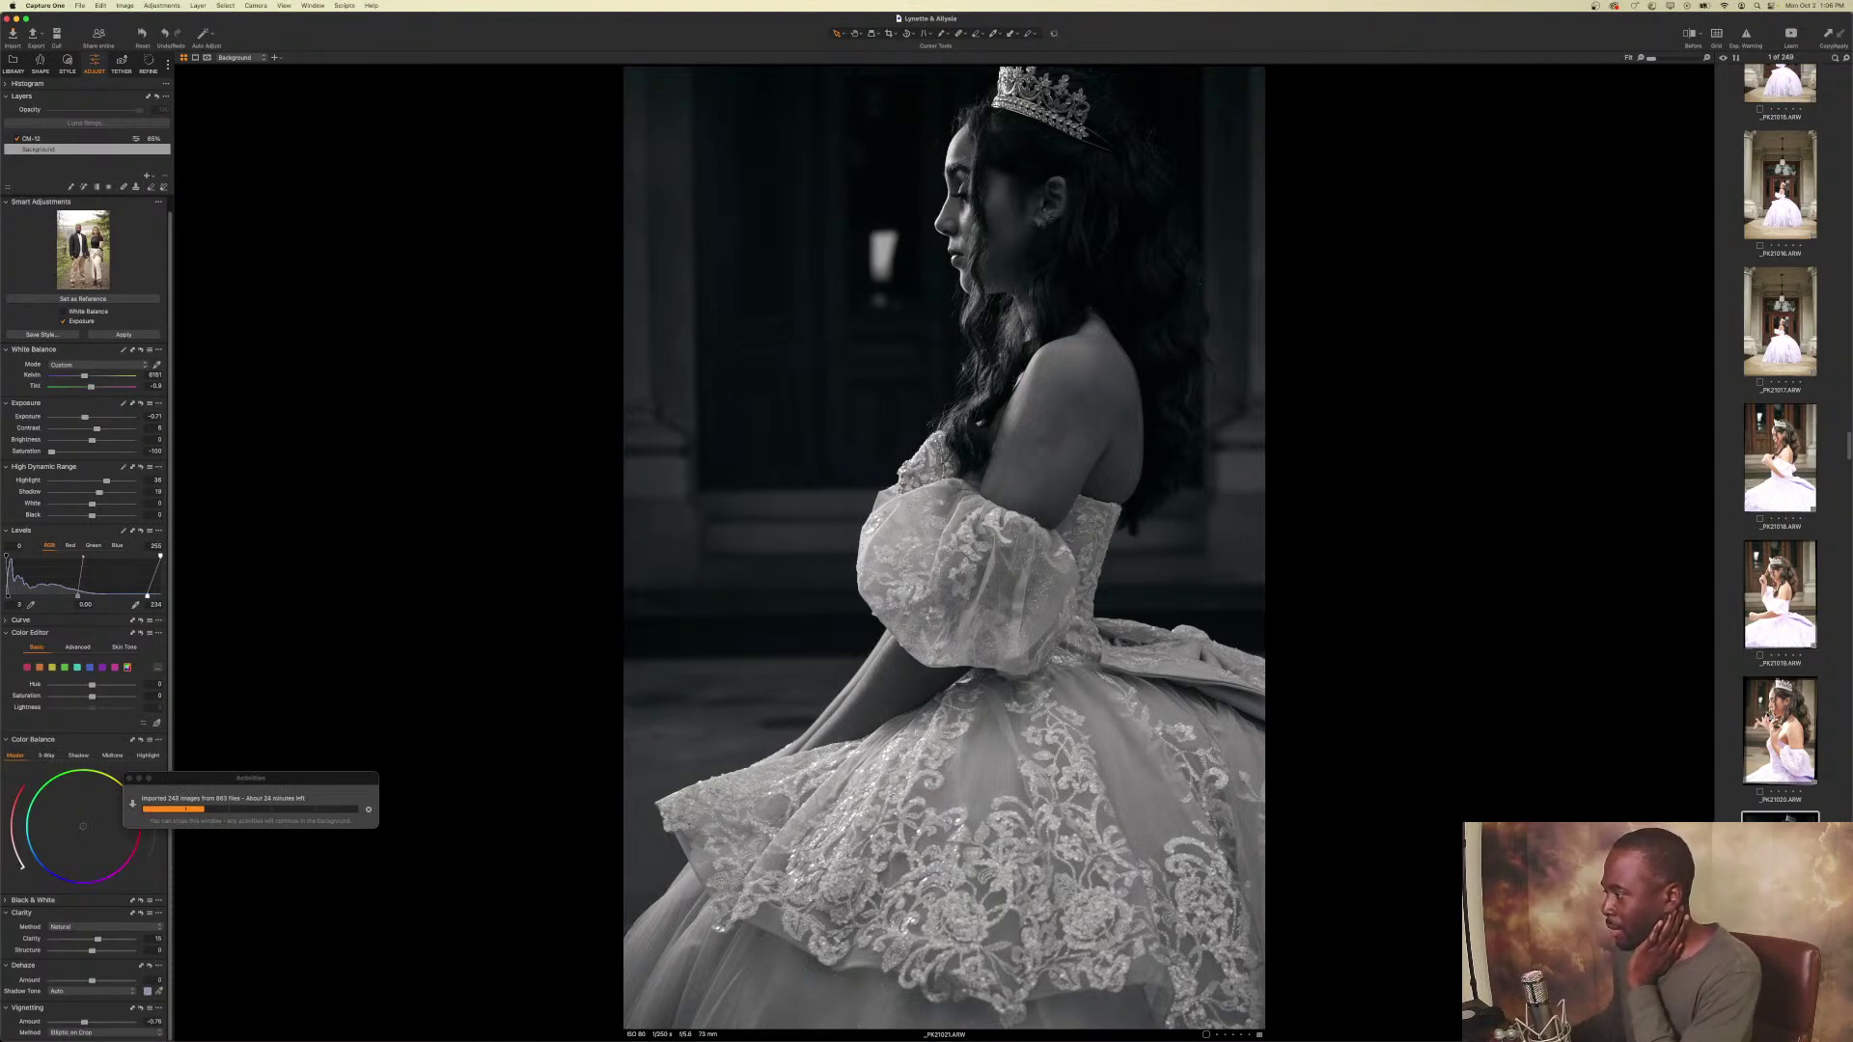
Open the seated profile portrait that shows more of the gown, two photos after the black-and-white one, and lower its exposure.
click(1826, 732)
scroll(1827, 731, down, 2)
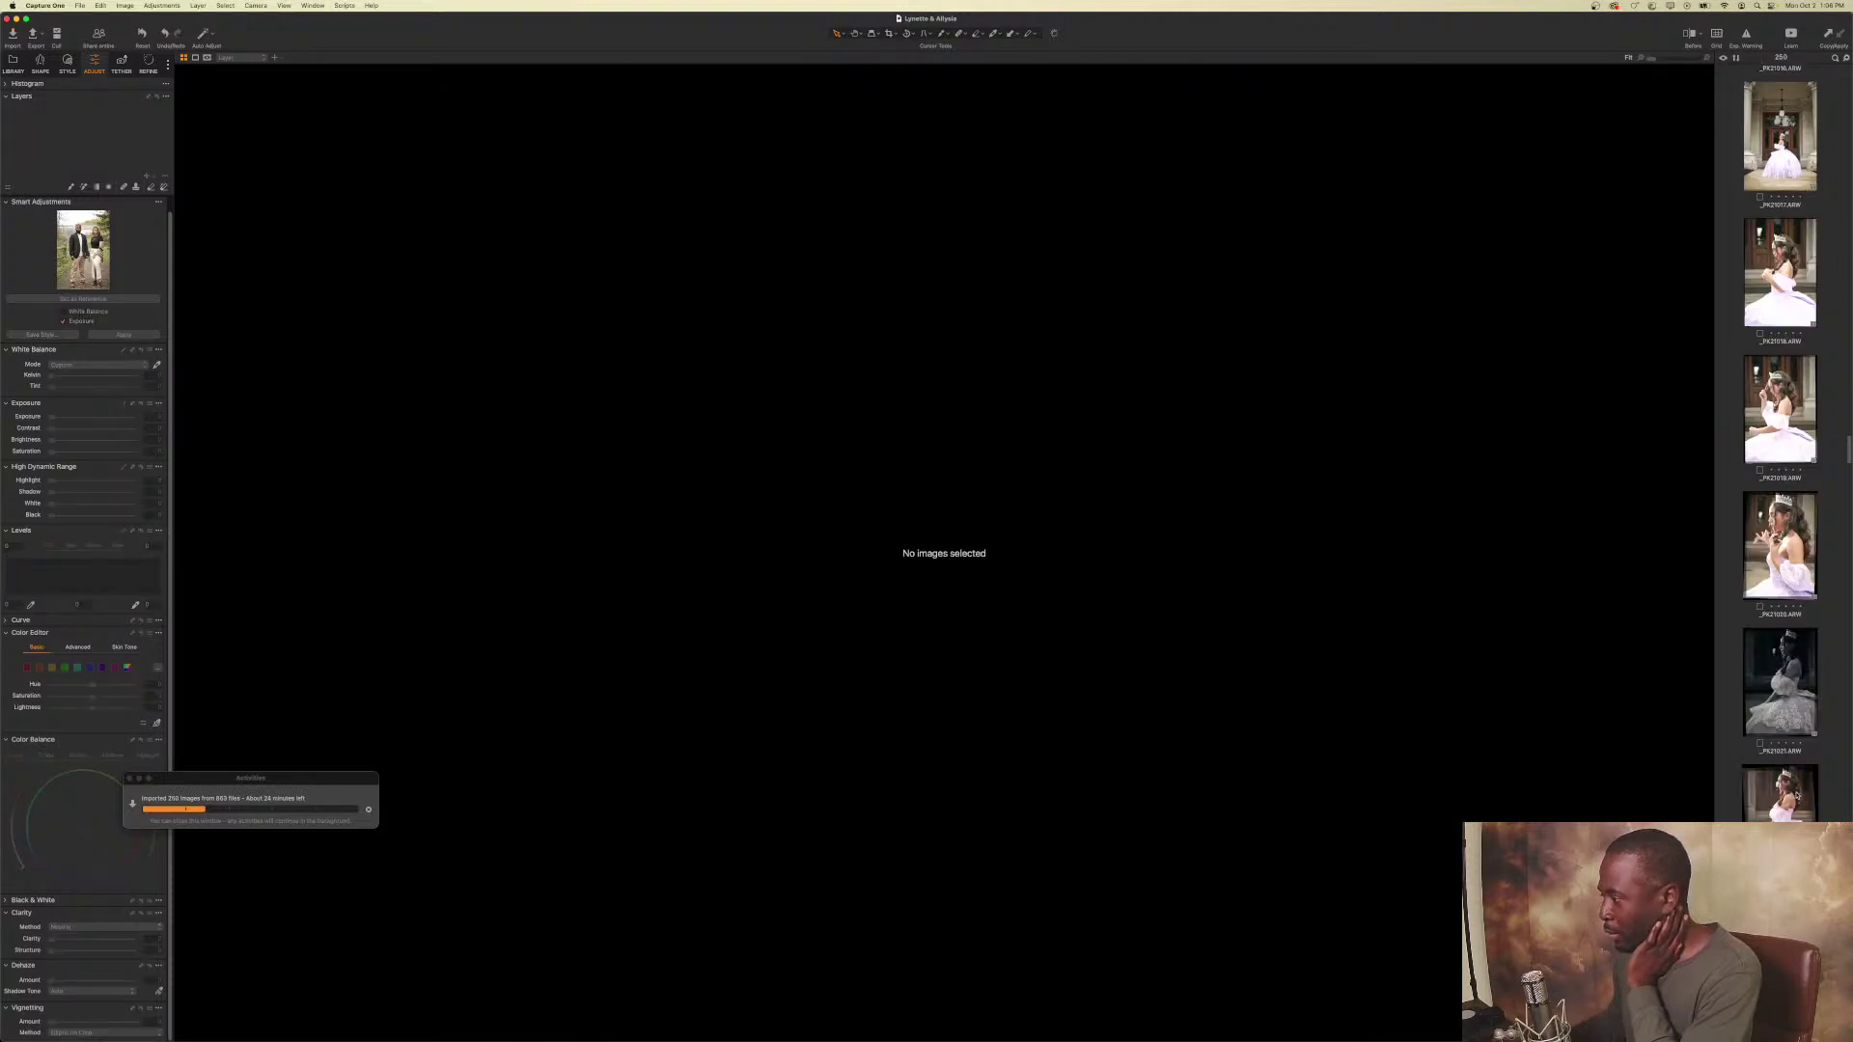
scroll(1780, 793, down, 1)
click(1780, 793)
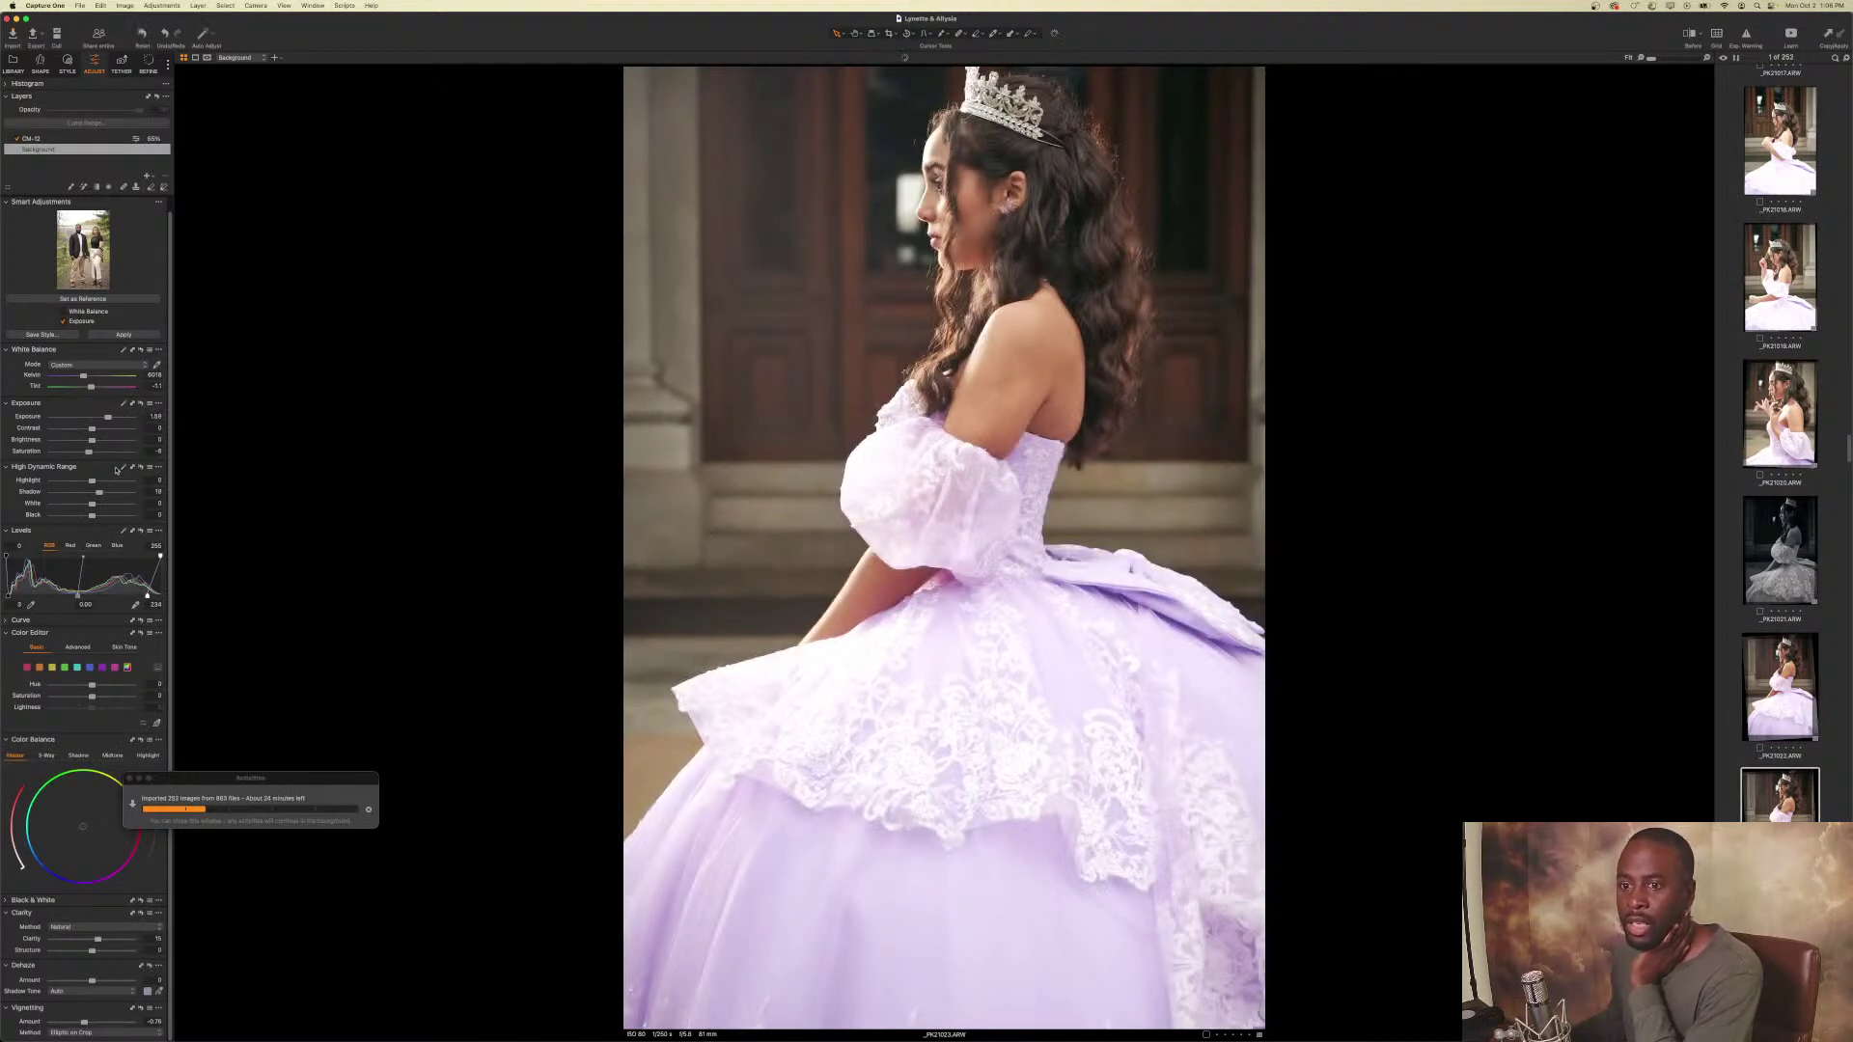
drag(94, 421, 98, 420)
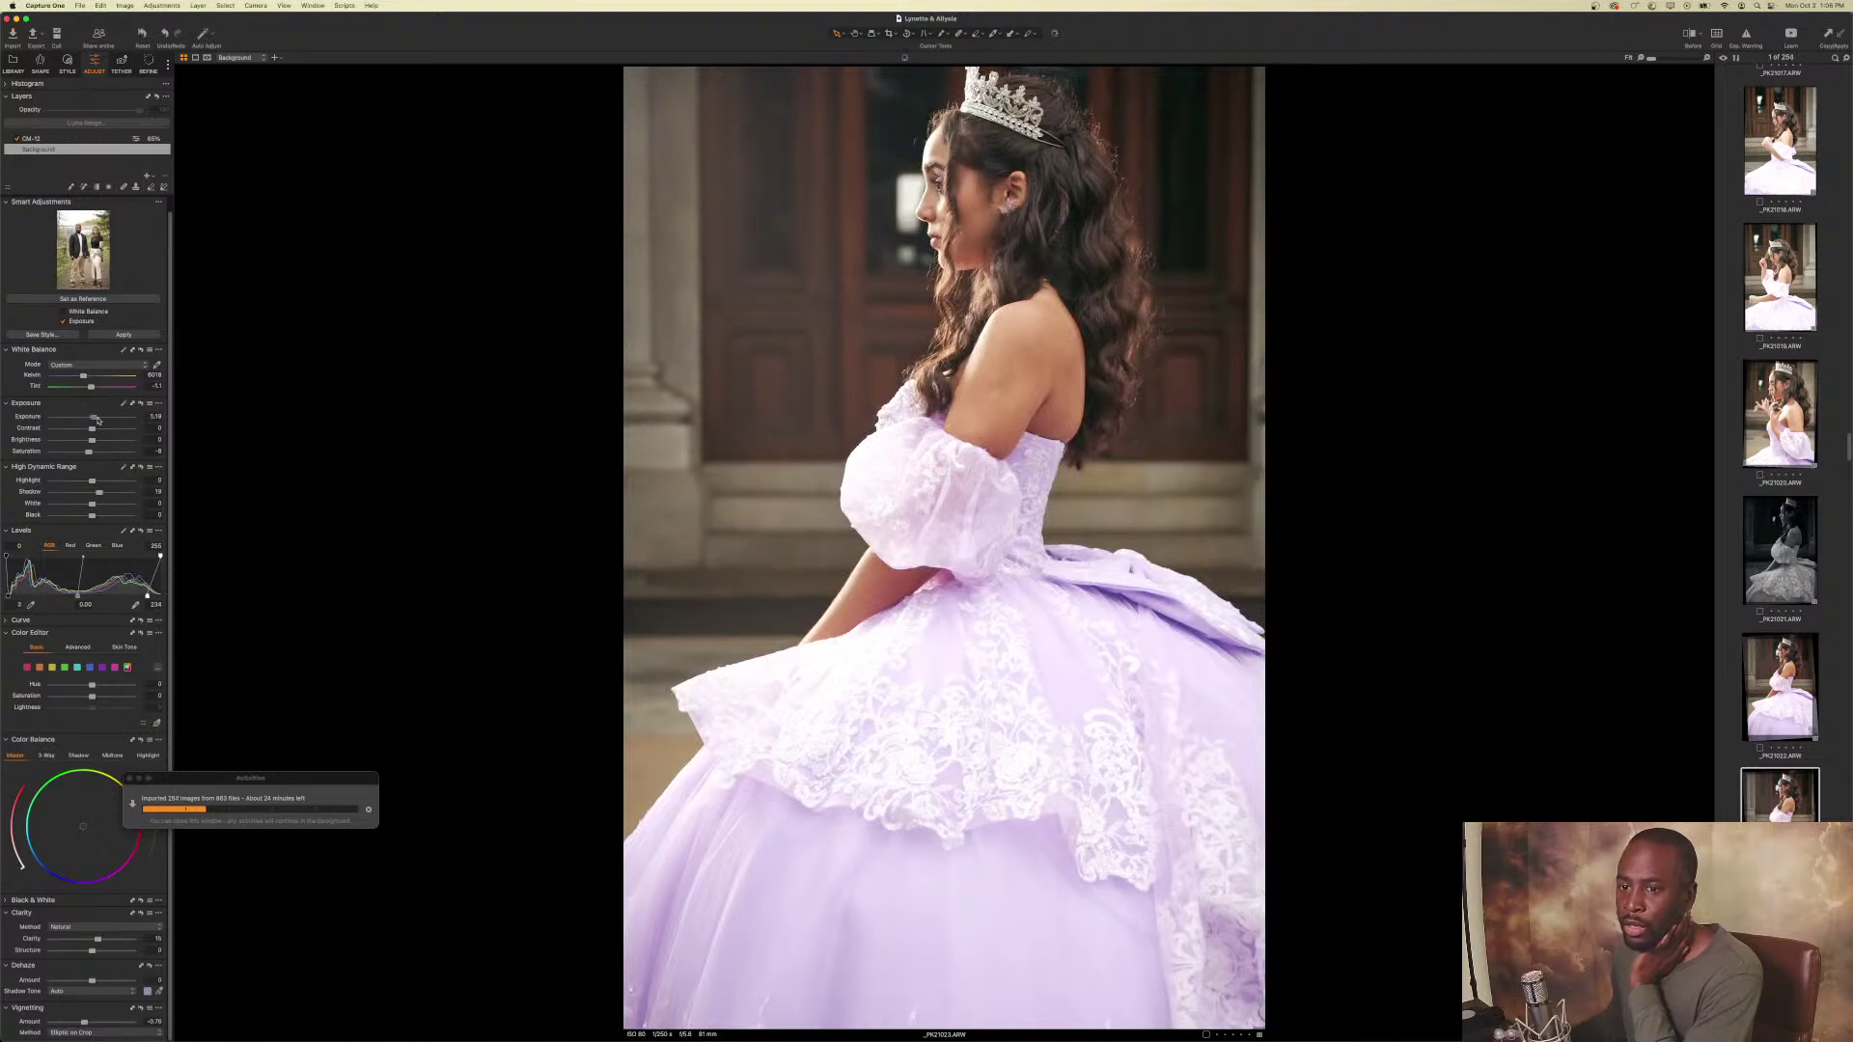